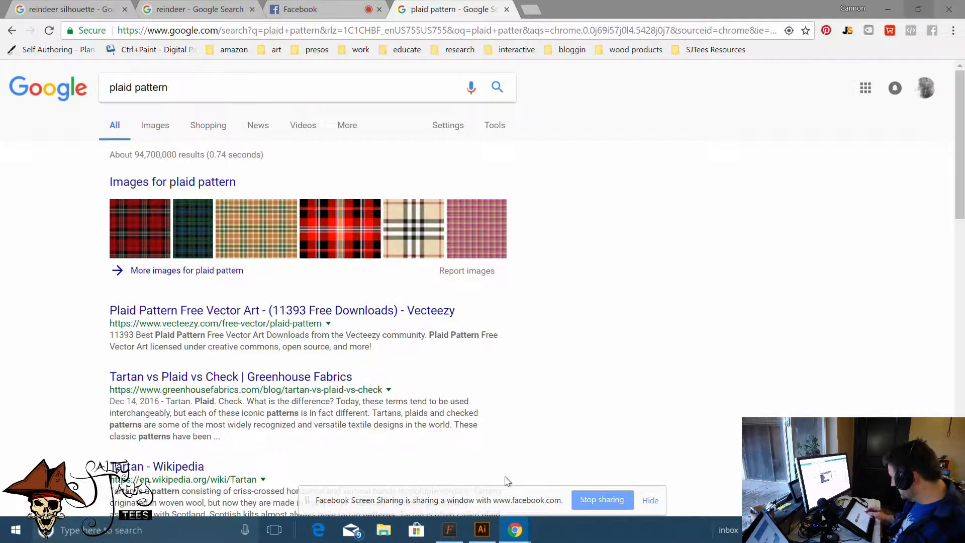
Check the Facebook live stream, and examine the plaid pattern thumbnails in the Google search results up close
{"action": "left_click", "coordinate": [314, 10]}
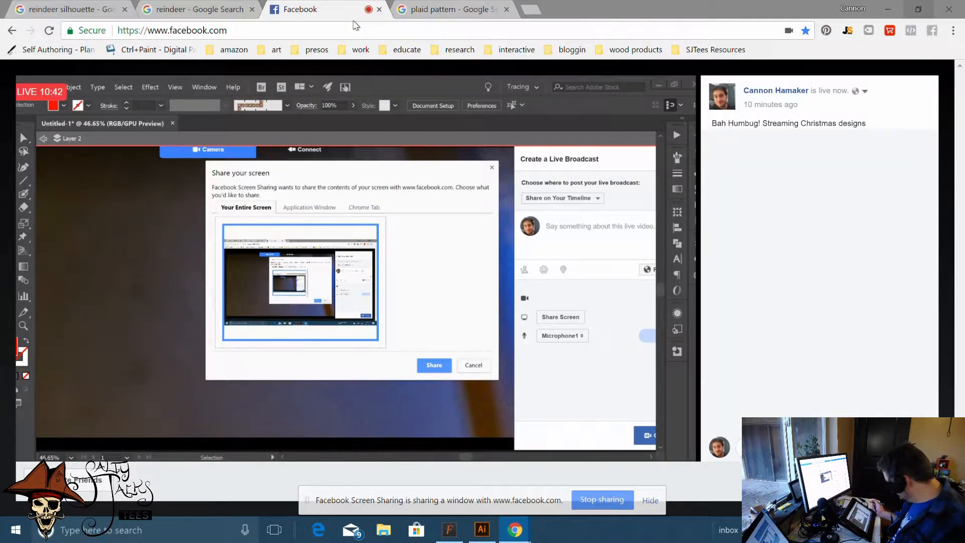
{"action": "left_click", "coordinate": [430, 15]}
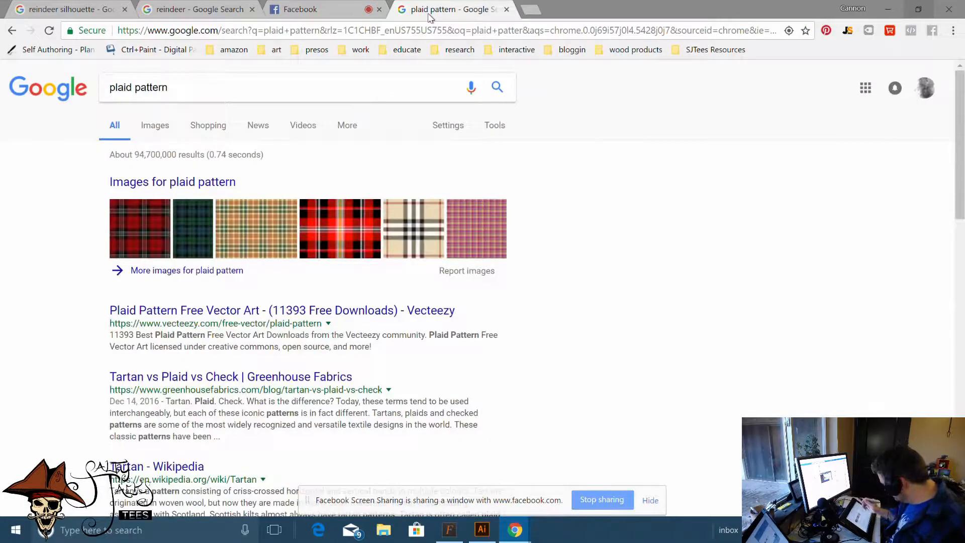
{"action": "scroll", "coordinate": [259, 217], "scroll_direction": "up", "scroll_amount": 5}
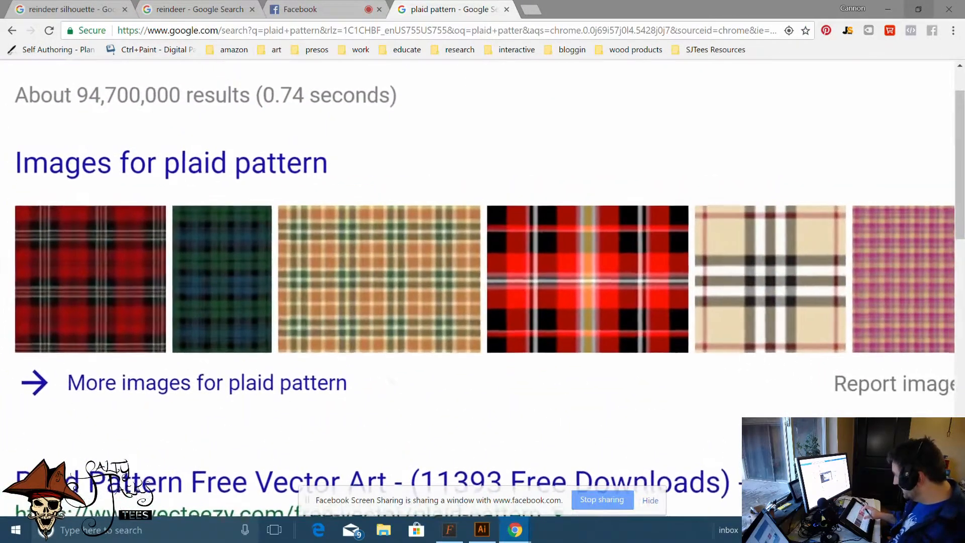
{"action": "scroll", "coordinate": [543, 234], "scroll_direction": "down", "scroll_amount": 1}
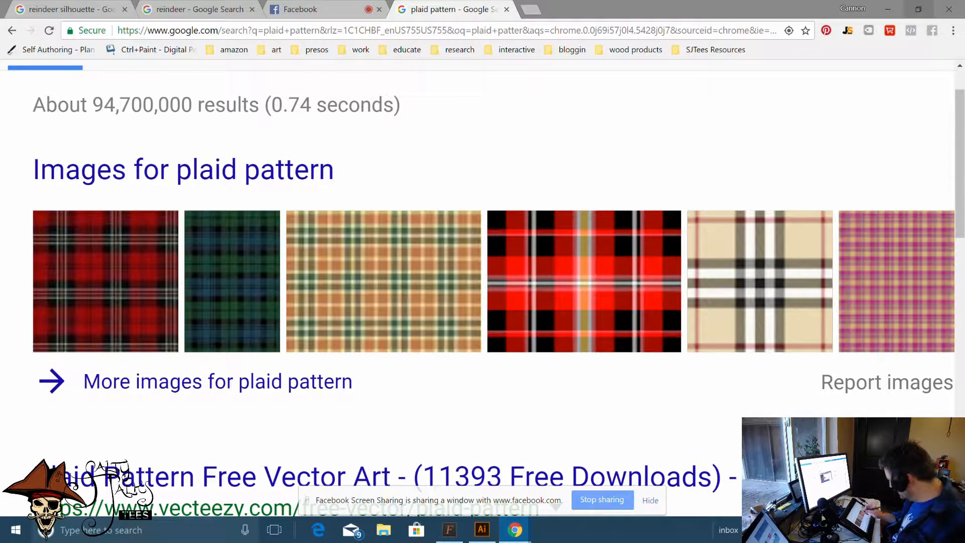
{"action": "scroll", "coordinate": [483, 282], "scroll_direction": "down", "scroll_amount": 5}
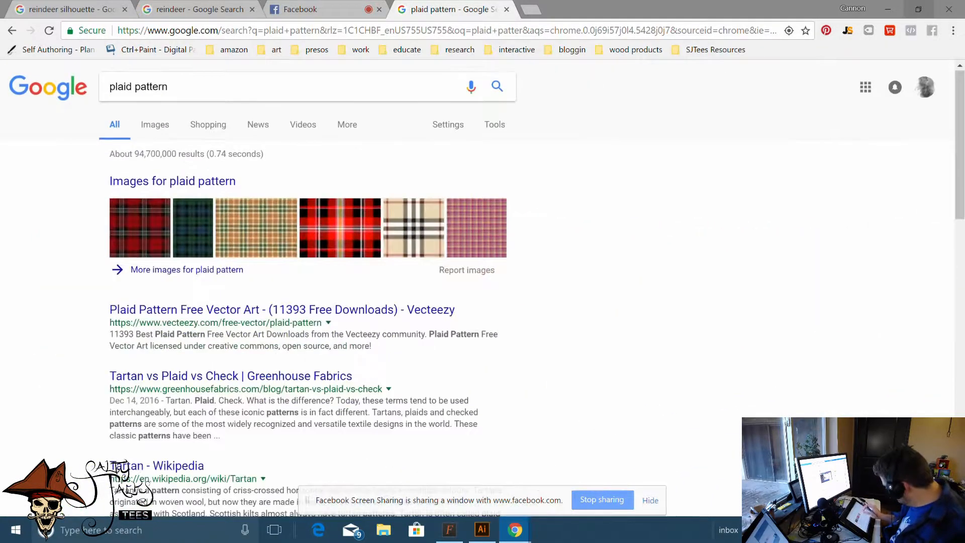
{"action": "scroll", "coordinate": [483, 281], "scroll_direction": "up", "scroll_amount": 2}
{"action": "scroll", "coordinate": [482, 281], "scroll_direction": "down", "scroll_amount": 1}
{"action": "scroll", "coordinate": [482, 282], "scroll_direction": "up", "scroll_amount": 2}
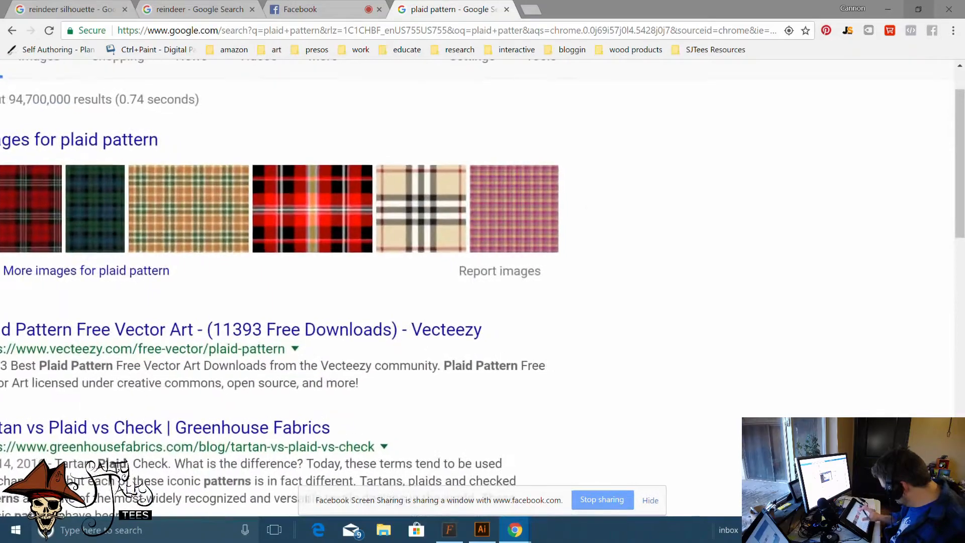
{"action": "scroll", "coordinate": [483, 281], "scroll_direction": "down", "scroll_amount": 5}
Open the image results for plaid pattern and copy the white plaid image with grey and red stripes from Designbeep
{"action": "left_click", "coordinate": [172, 182]}
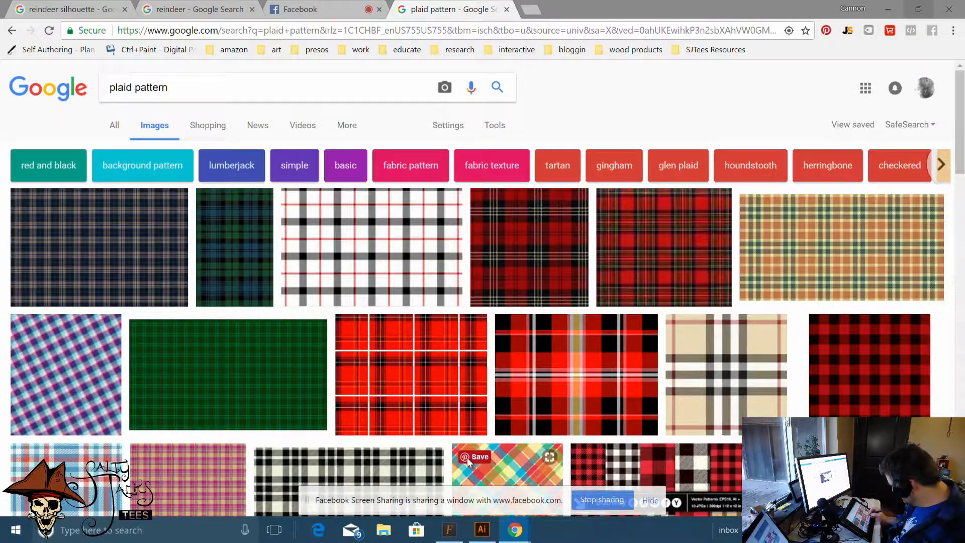
{"action": "left_click", "coordinate": [310, 18]}
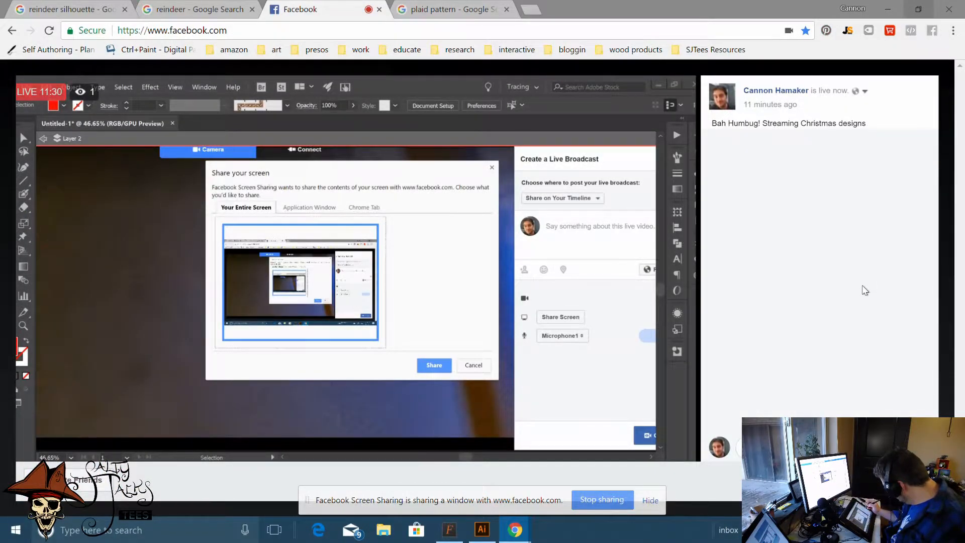
{"action": "left_click", "coordinate": [438, 16]}
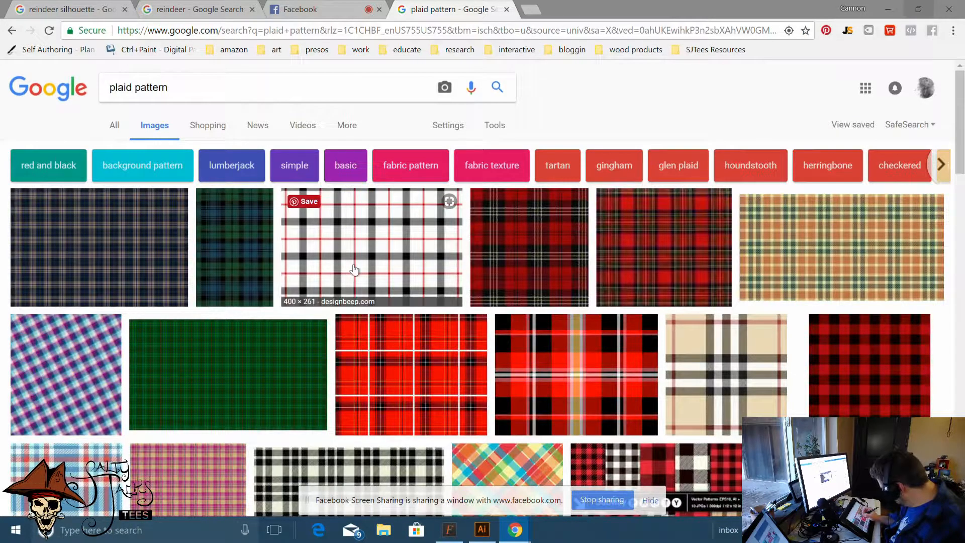
{"action": "left_click", "coordinate": [374, 274]}
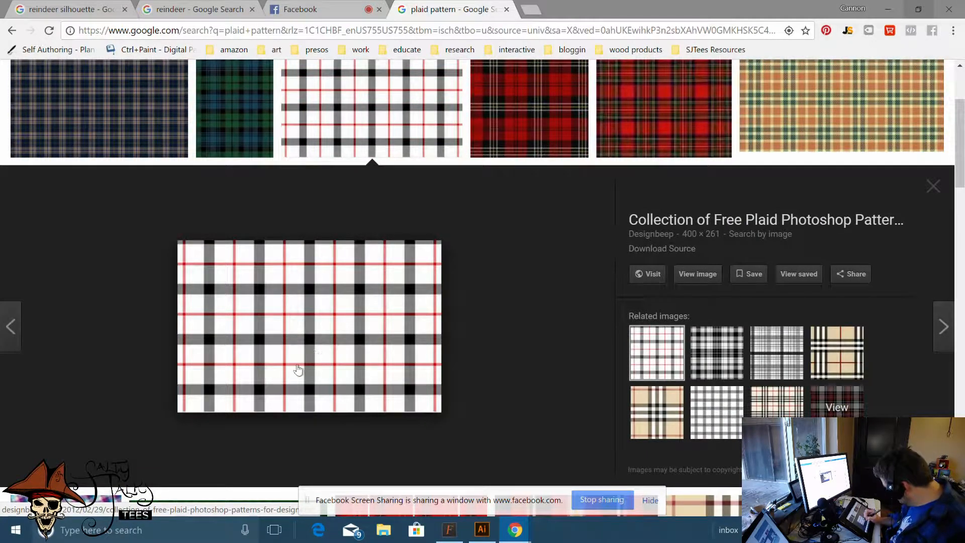
{"action": "mouse_move", "coordinate": [303, 363]}
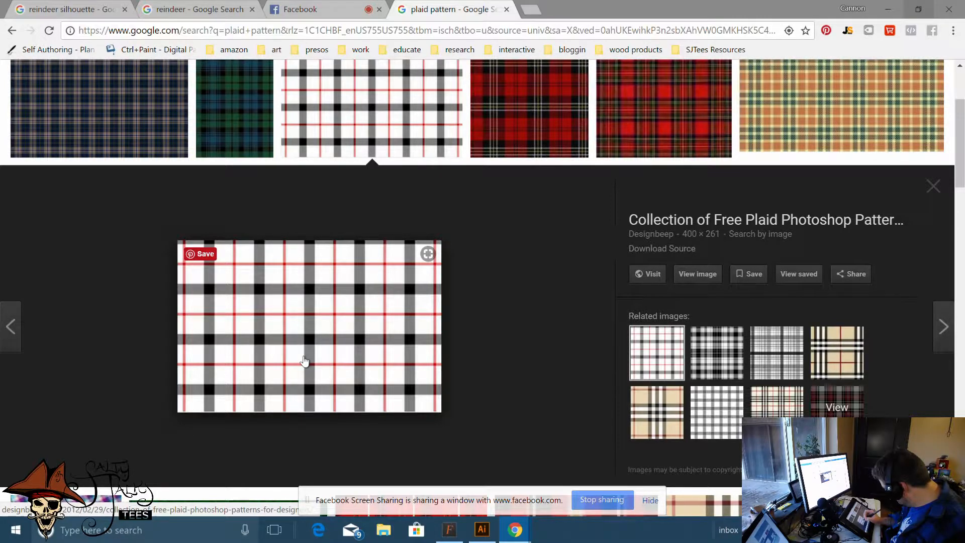
{"action": "right_click", "coordinate": [304, 344]}
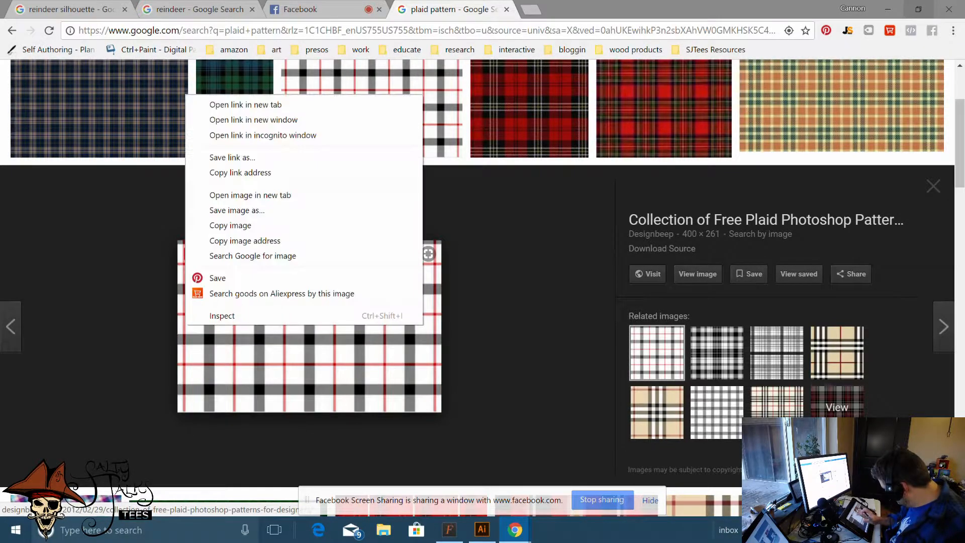
{"action": "left_click", "coordinate": [254, 225]}
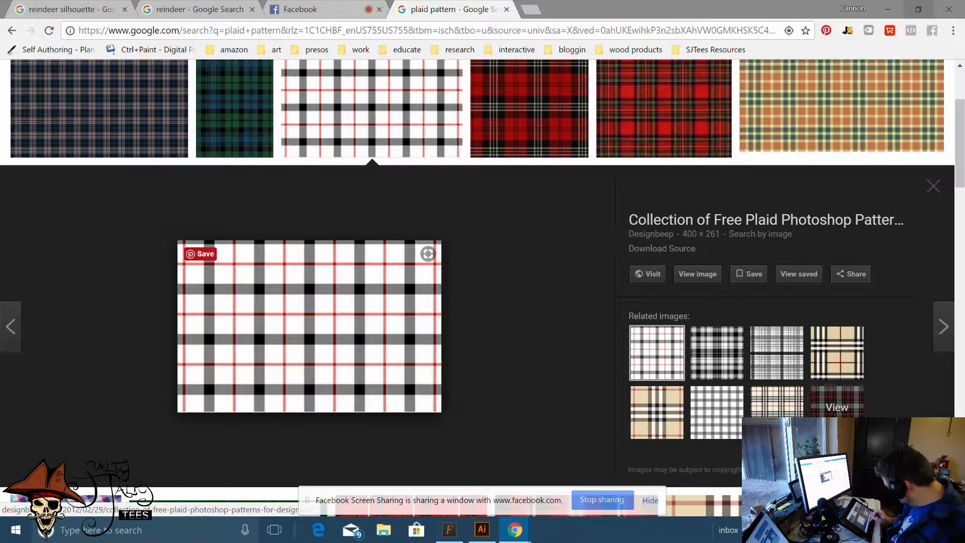
Switch to Illustrator, paste the white plaid image and place it below and to the left of the reindeer's red nose
{"action": "left_click", "coordinate": [482, 529]}
{"action": "left_click", "coordinate": [295, 344]}
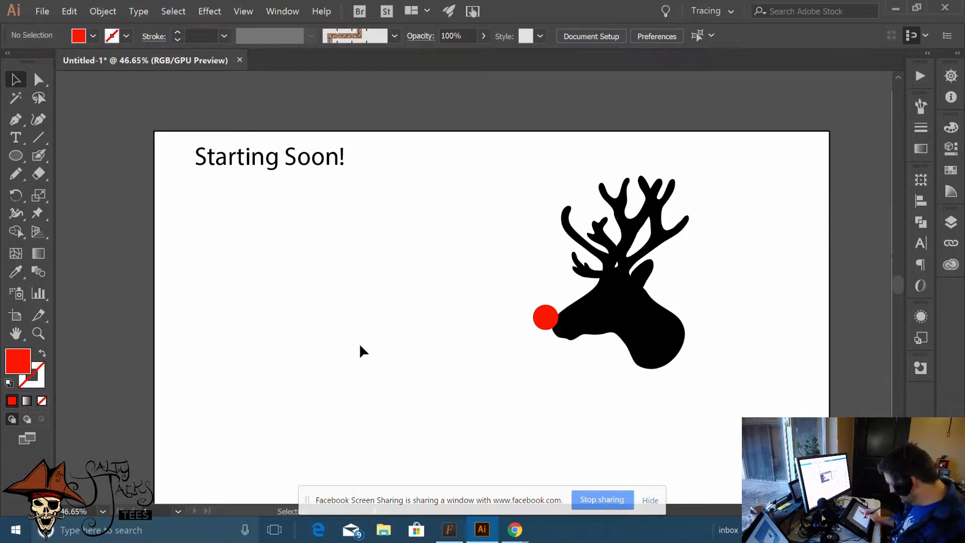
{"action": "key", "text": "ctrl+v"}
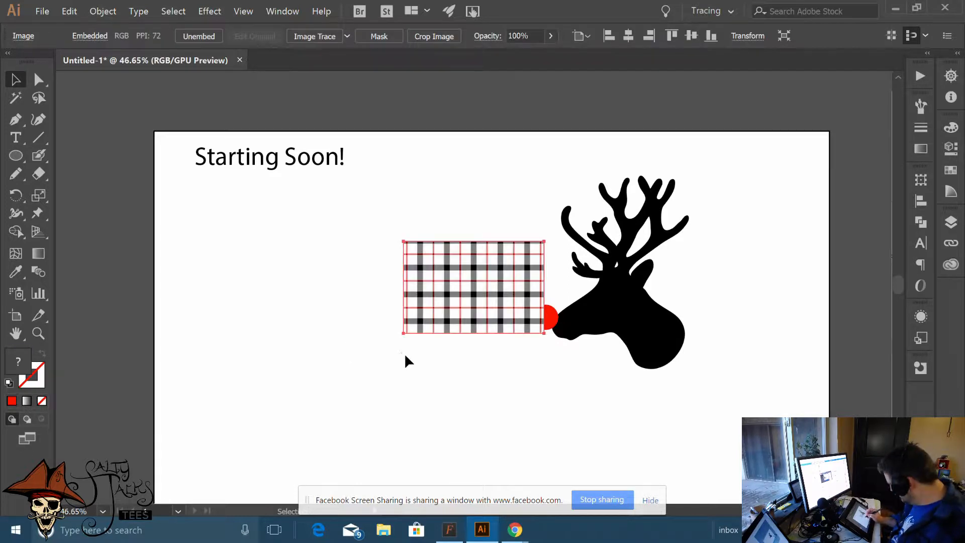
{"action": "left_click_drag", "start_coordinate": [458, 311], "coordinate": [393, 368]}
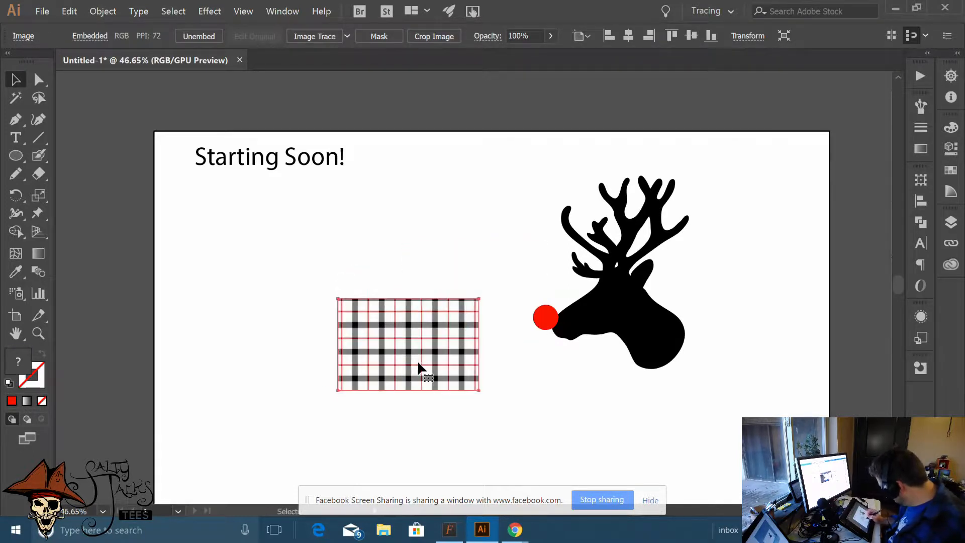
{"action": "left_click", "coordinate": [527, 360]}
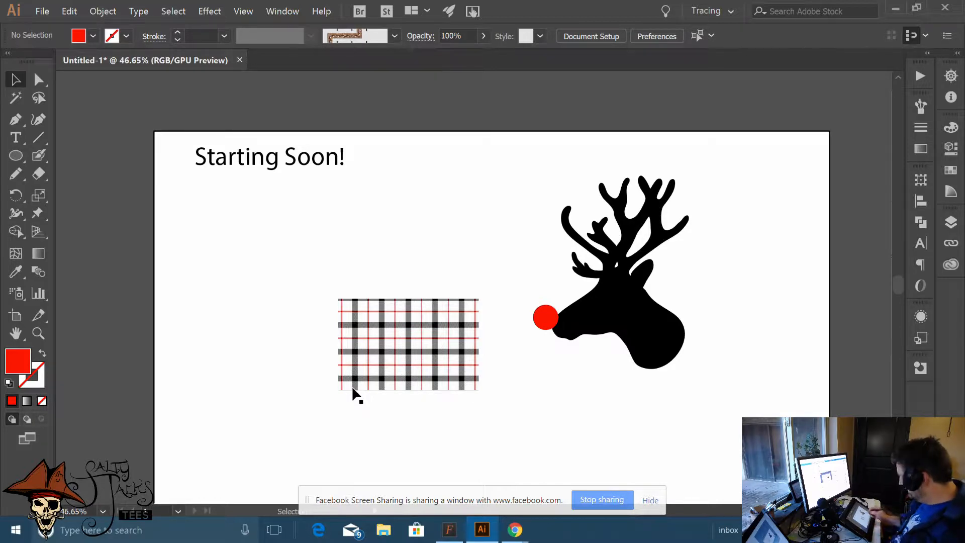
Move the white plaid image up toward the artboard's upper edge and delete the "Starting Soon!" text
{"action": "left_click_drag", "start_coordinate": [418, 343], "coordinate": [439, 232]}
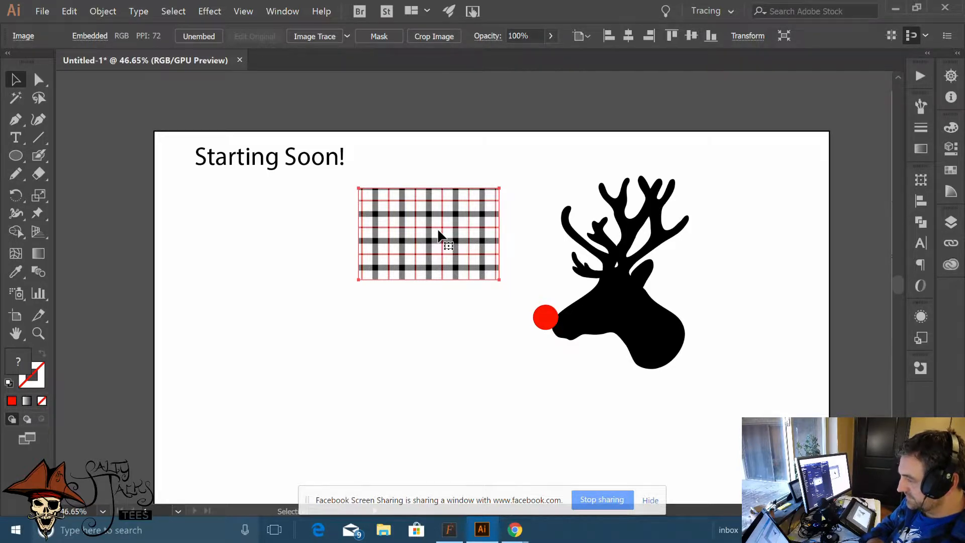
{"action": "left_click", "coordinate": [284, 168]}
{"action": "key", "text": "Delete"}
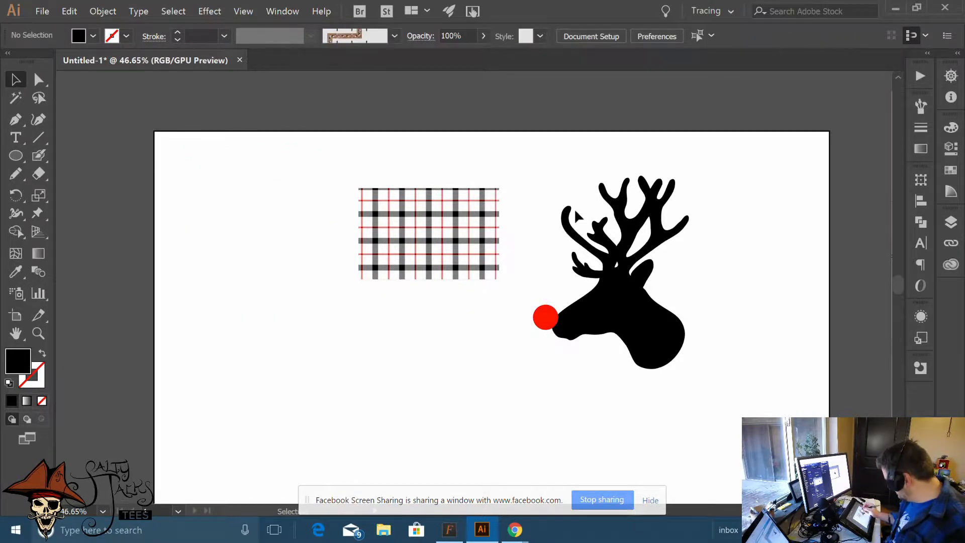
Switch to Chrome and copy the 736 × 736 red and black tartan image from the plaid pattern image results
{"action": "left_click", "coordinate": [514, 529]}
{"action": "left_click", "coordinate": [443, 464]}
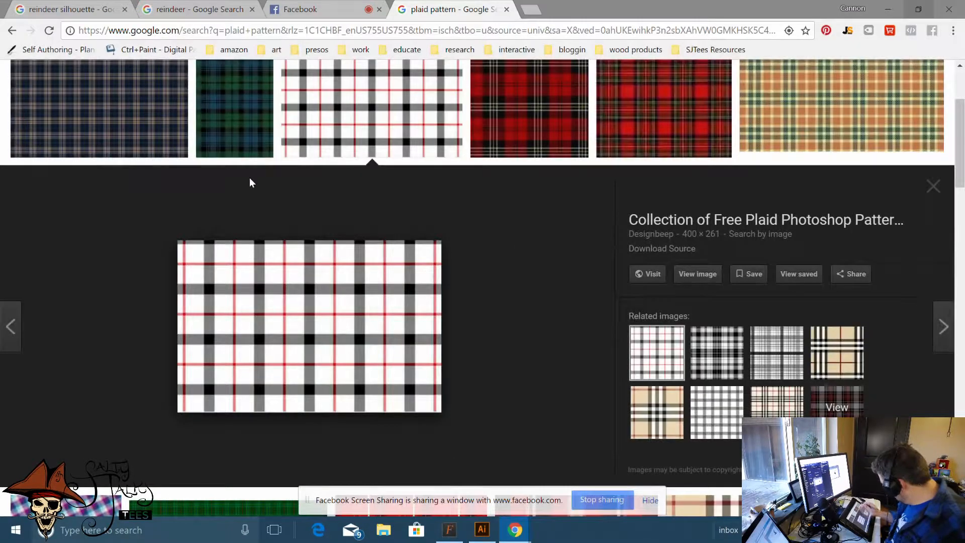
{"action": "scroll", "coordinate": [519, 327], "scroll_direction": "up", "scroll_amount": 3}
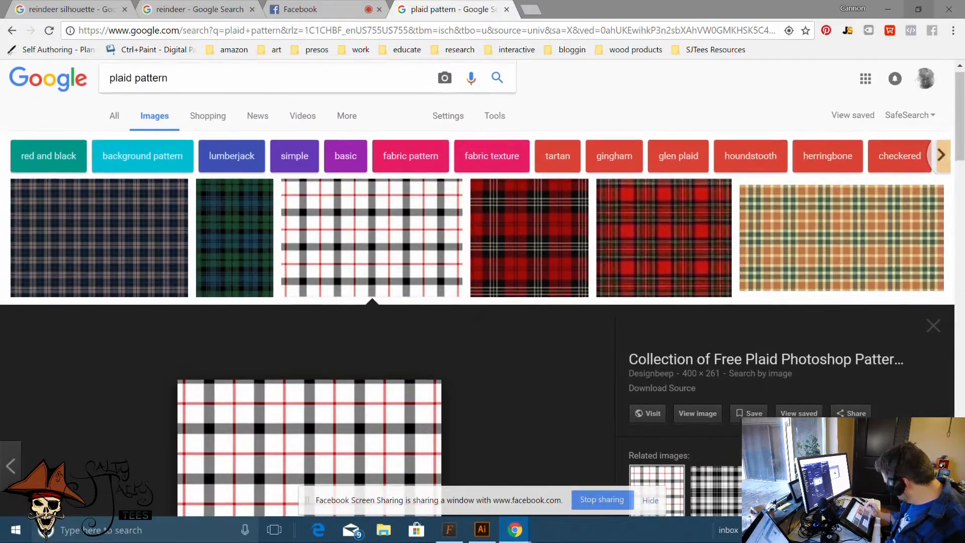
{"action": "left_click", "coordinate": [525, 247]}
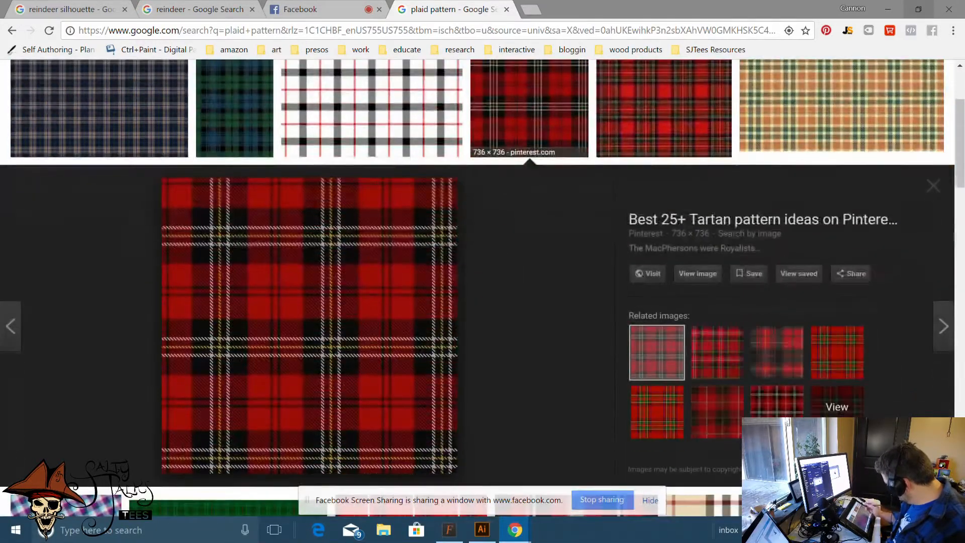
{"action": "right_click", "coordinate": [298, 336]}
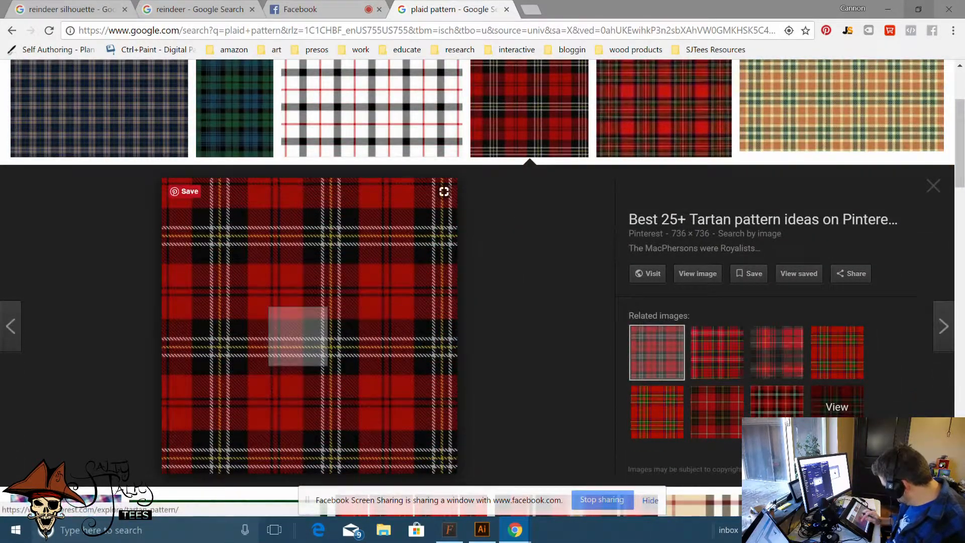
{"action": "left_click", "coordinate": [256, 229]}
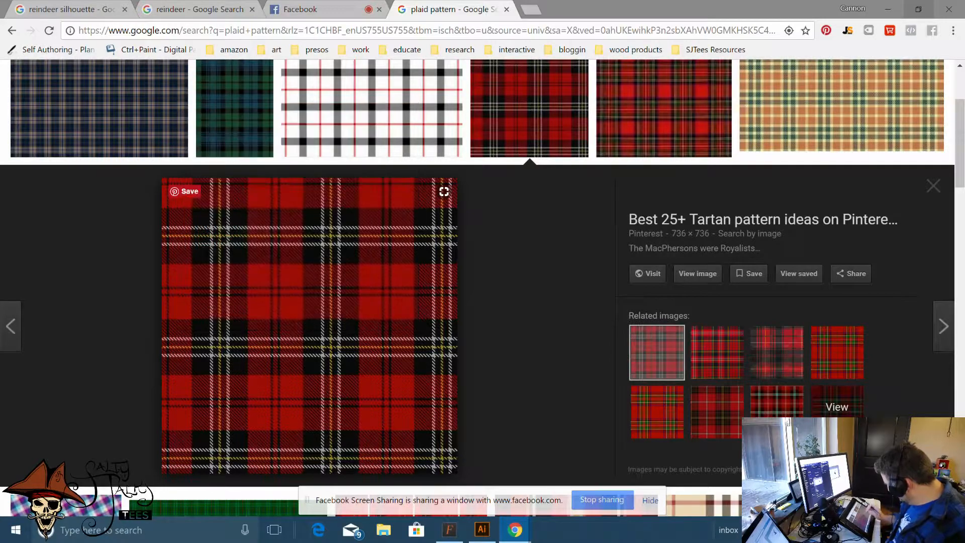
Switch to Illustrator, paste the red tartan image and place it left of the white plaid, overlapping the artboard's left edge
{"action": "left_click", "coordinate": [481, 529]}
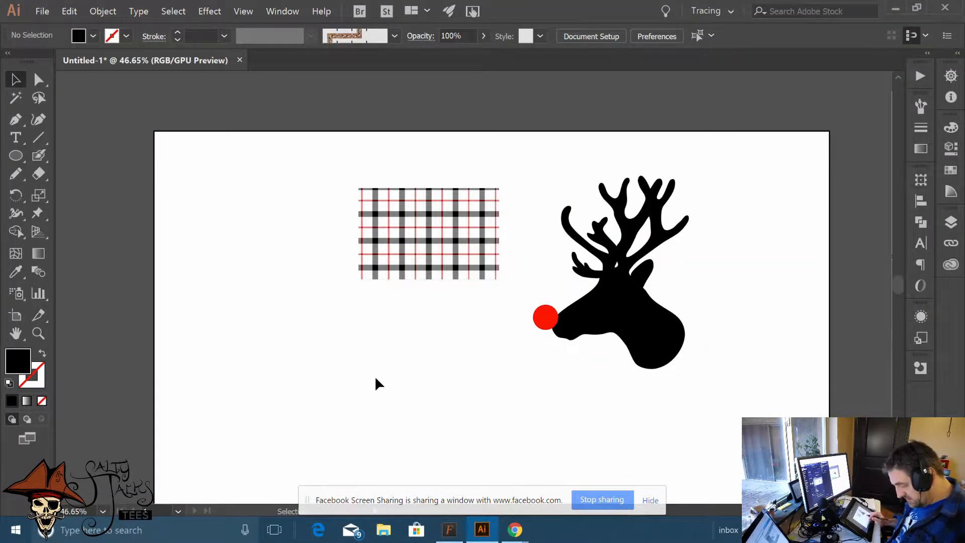
{"action": "key", "text": "ctrl+v"}
{"action": "left_click_drag", "start_coordinate": [459, 336], "coordinate": [186, 320]}
{"action": "left_click", "coordinate": [415, 329]}
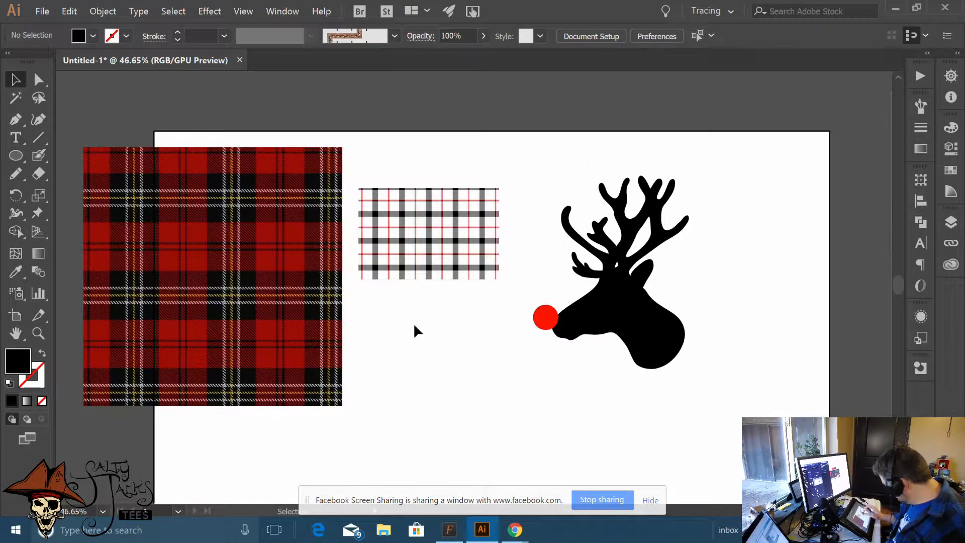
Examine the stripe widths, spacing and crossings of the red tartan and white plaid reference images up close
{"action": "scroll", "coordinate": [411, 261], "scroll_direction": "up", "scroll_amount": 5}
{"action": "scroll", "coordinate": [502, 252], "scroll_direction": "down", "scroll_amount": 3}
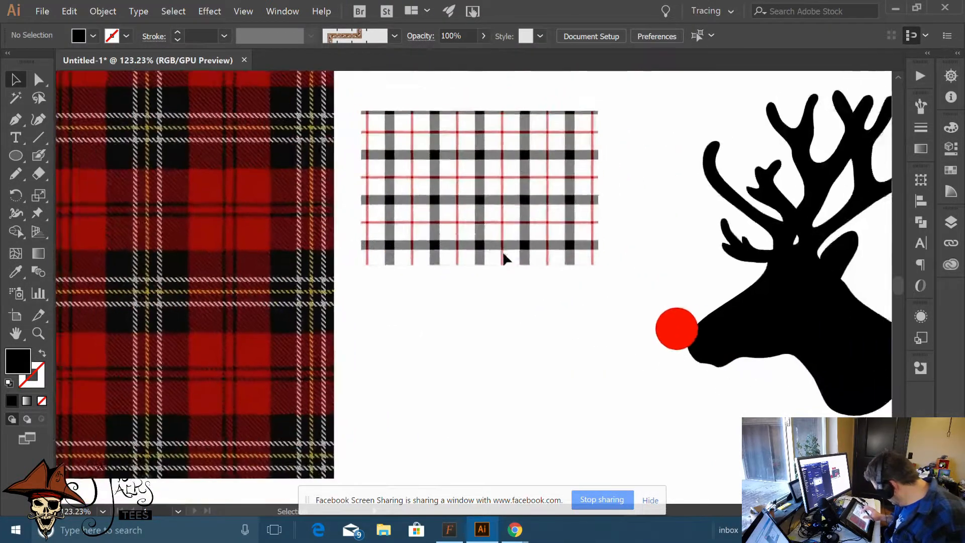
{"action": "scroll", "coordinate": [289, 355], "scroll_direction": "up", "scroll_amount": 4}
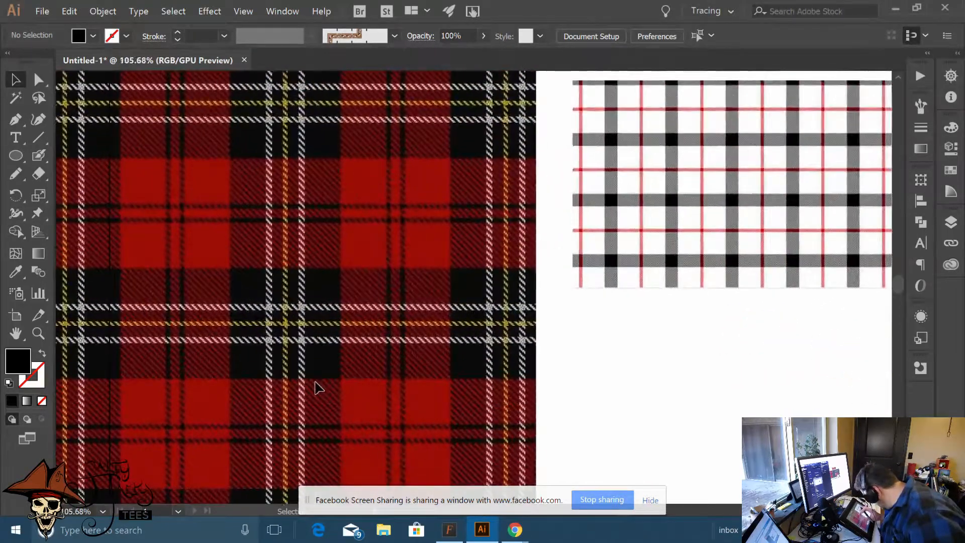
{"action": "left_click_drag", "start_coordinate": [431, 343], "coordinate": [285, 367]}
{"action": "left_click_drag", "start_coordinate": [608, 265], "coordinate": [453, 329]}
{"action": "scroll", "coordinate": [452, 329], "scroll_direction": "up", "scroll_amount": 1}
{"action": "scroll", "coordinate": [387, 353], "scroll_direction": "up", "scroll_amount": 5}
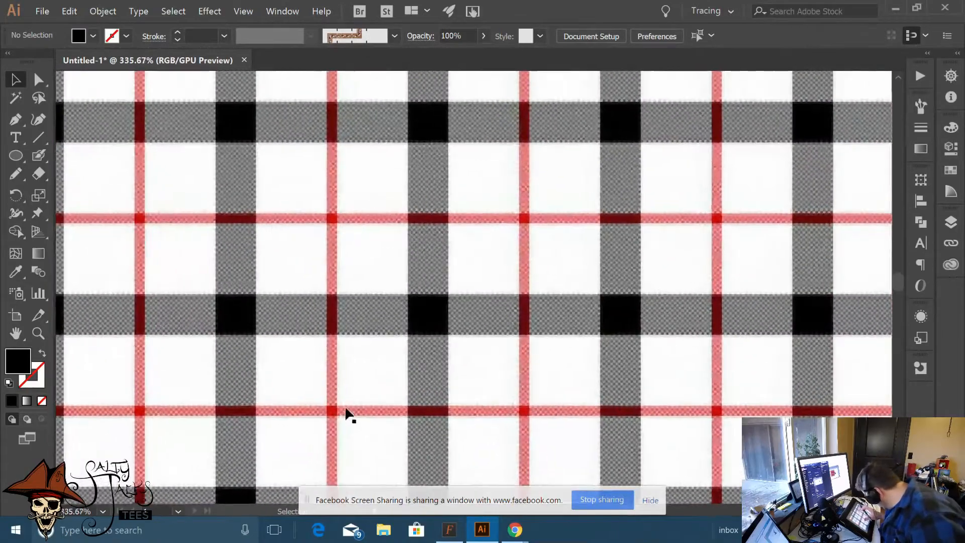
{"action": "scroll", "coordinate": [407, 347], "scroll_direction": "down", "scroll_amount": 8}
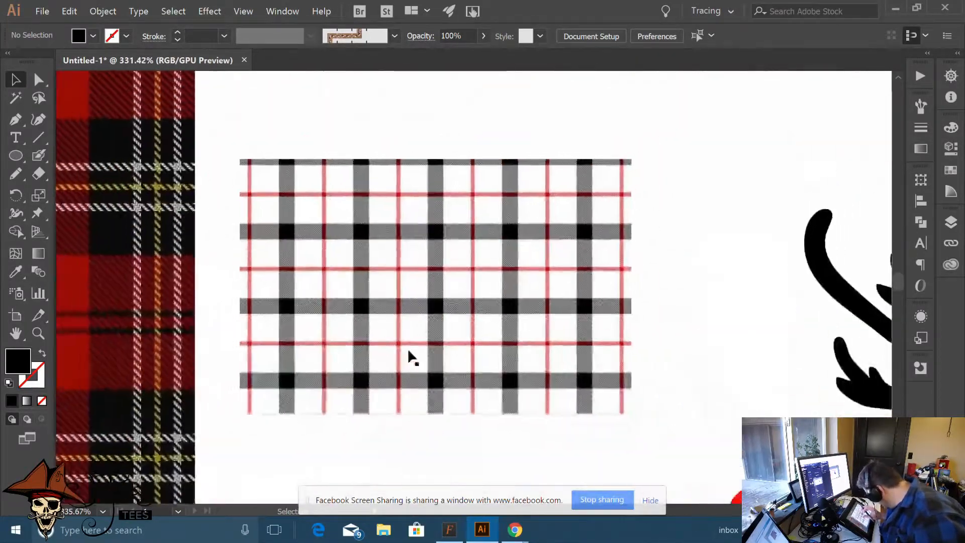
{"action": "scroll", "coordinate": [475, 267], "scroll_direction": "up", "scroll_amount": 1}
{"action": "scroll", "coordinate": [475, 267], "scroll_direction": "down", "scroll_amount": 2}
{"action": "left_click_drag", "start_coordinate": [464, 354], "coordinate": [413, 309]}
{"action": "scroll", "coordinate": [371, 303], "scroll_direction": "down", "scroll_amount": 1}
{"action": "scroll", "coordinate": [388, 297], "scroll_direction": "up", "scroll_amount": 1}
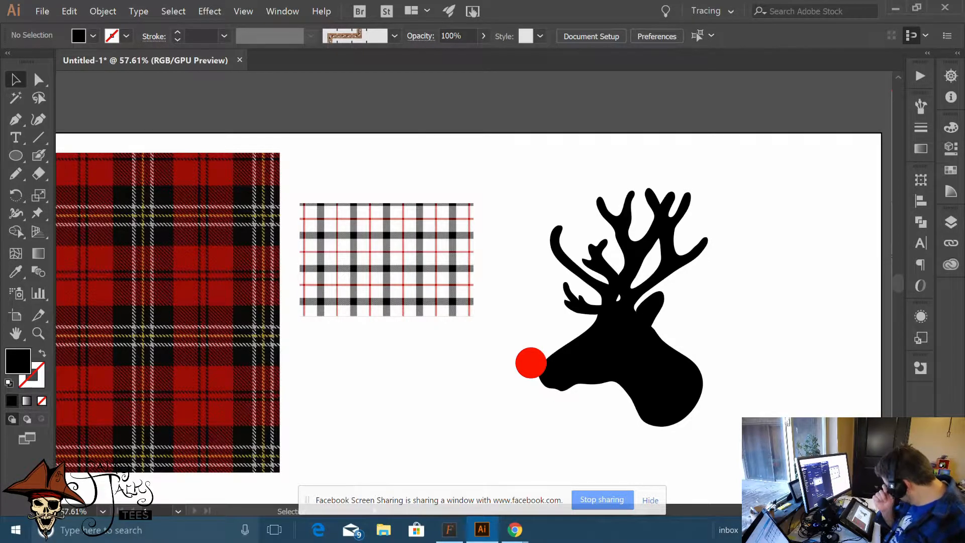
{"action": "scroll", "coordinate": [427, 292], "scroll_direction": "up", "scroll_amount": 5}
{"action": "scroll", "coordinate": [420, 322], "scroll_direction": "down", "scroll_amount": 3}
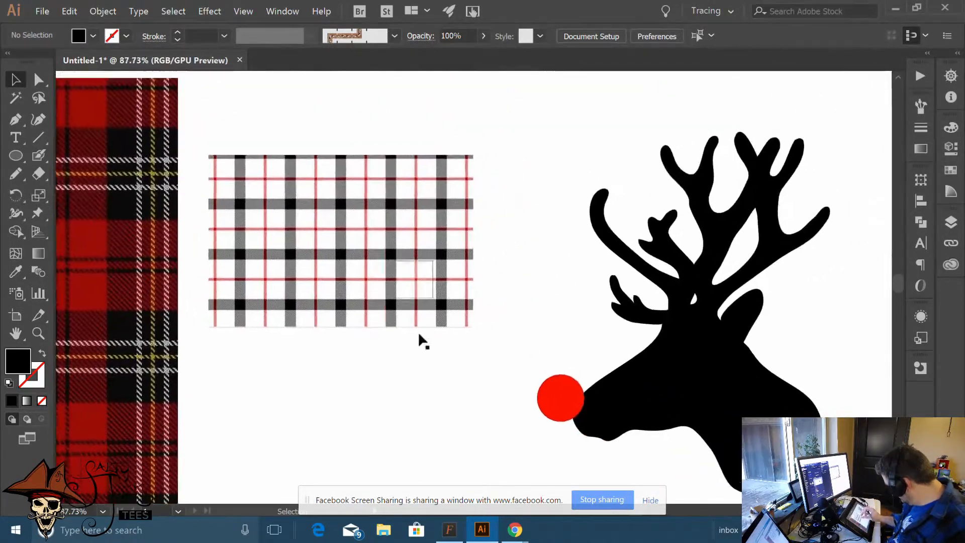
{"action": "left_click_drag", "start_coordinate": [417, 330], "coordinate": [360, 356]}
{"action": "scroll", "coordinate": [289, 322], "scroll_direction": "up", "scroll_amount": 2}
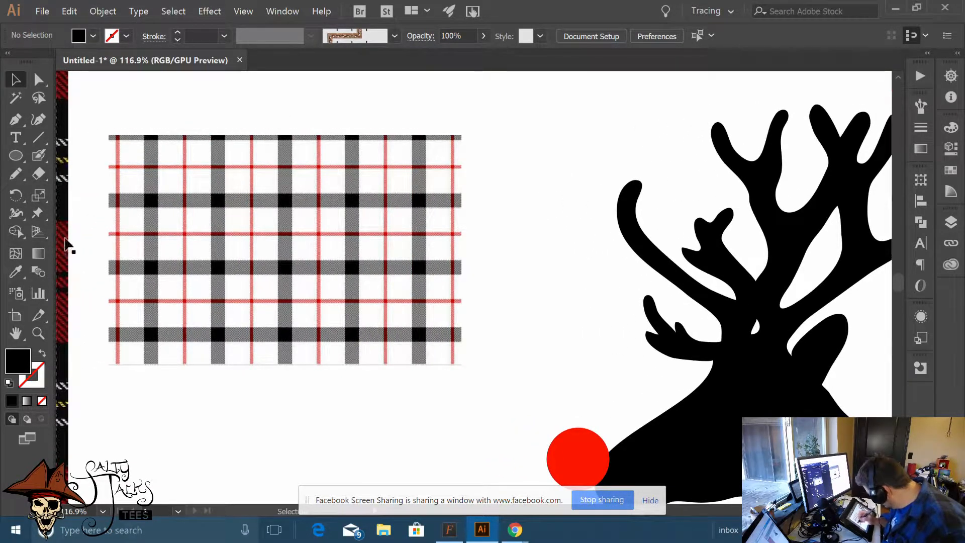
{"action": "scroll", "coordinate": [398, 248], "scroll_direction": "down", "scroll_amount": 3}
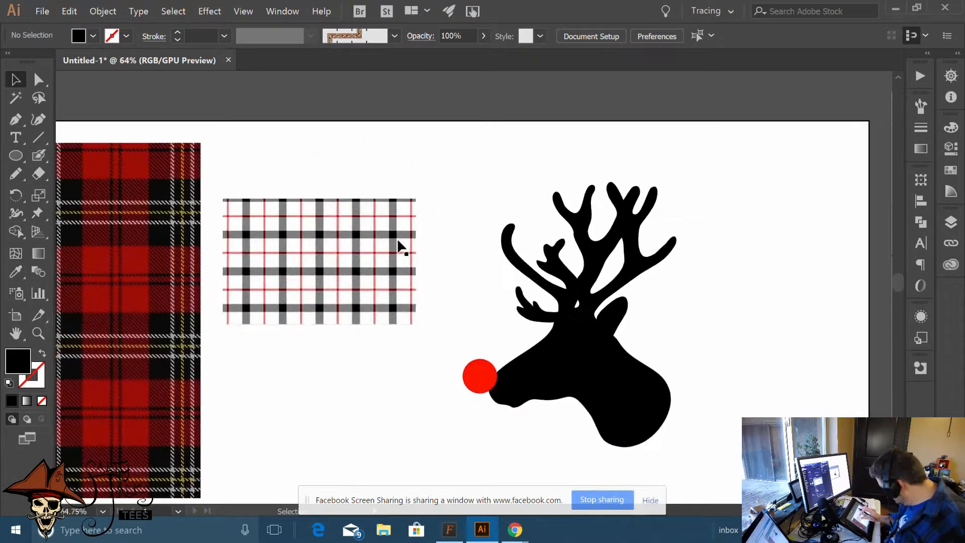
{"action": "scroll", "coordinate": [397, 228], "scroll_direction": "up", "scroll_amount": 2}
{"action": "left_click_drag", "start_coordinate": [320, 328], "coordinate": [274, 294]}
{"action": "scroll", "coordinate": [251, 275], "scroll_direction": "up", "scroll_amount": 2}
{"action": "scroll", "coordinate": [255, 297], "scroll_direction": "down", "scroll_amount": 1}
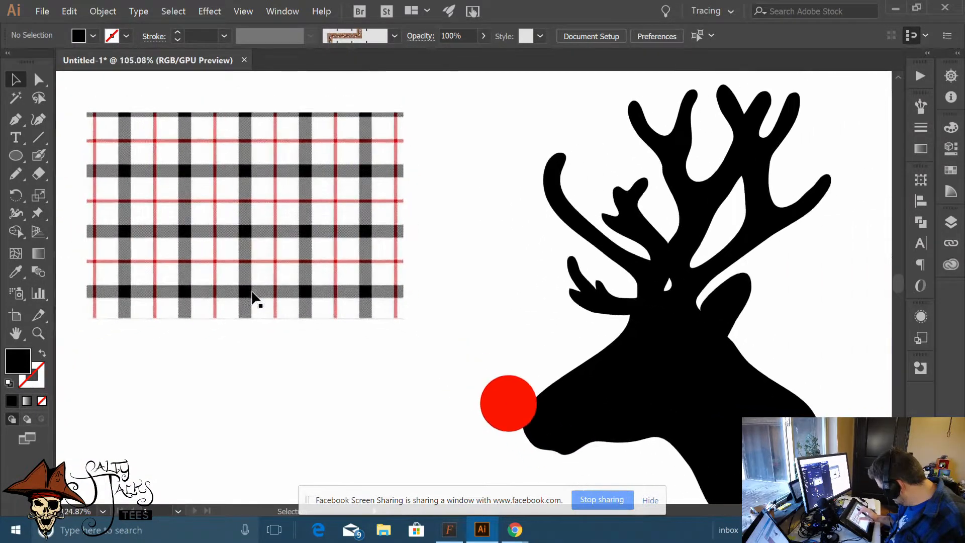
Draw a thin black vertical rectangle over the second vertical red stripe of the white plaid, extending well below the image
{"action": "left_click", "coordinate": [255, 297]}
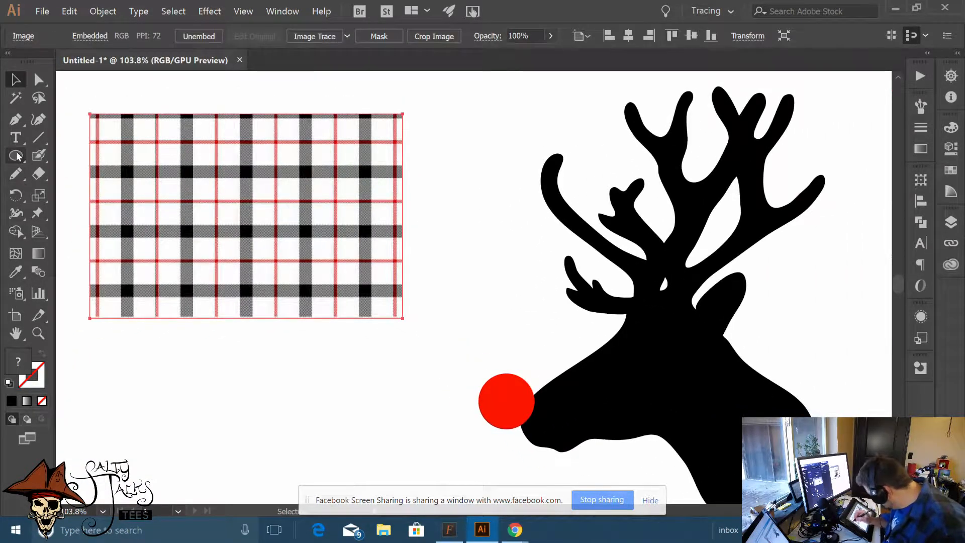
{"action": "left_click", "coordinate": [15, 155]}
{"action": "left_click", "coordinate": [63, 156]}
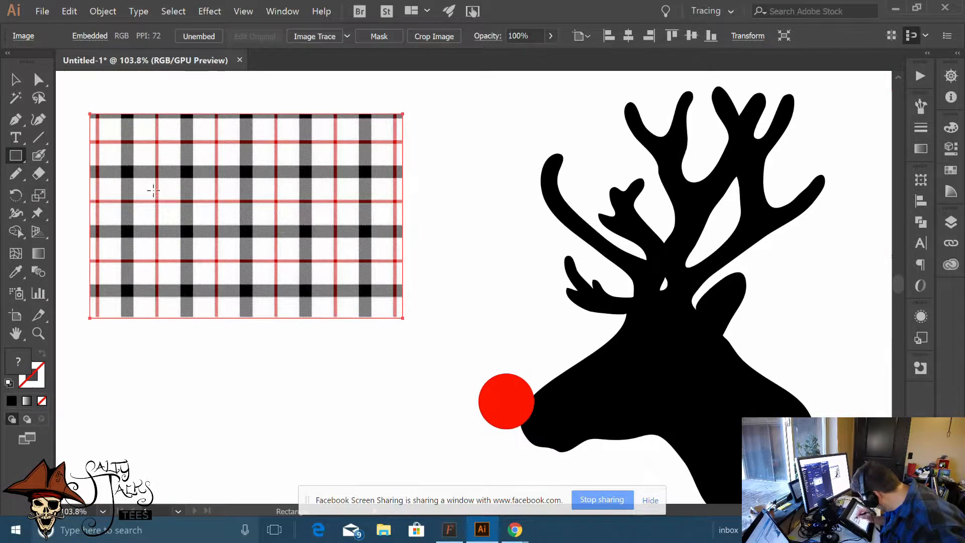
{"action": "left_click_drag", "start_coordinate": [151, 101], "coordinate": [155, 469]}
{"action": "key", "text": "v"}
{"action": "left_click", "coordinate": [210, 398]}
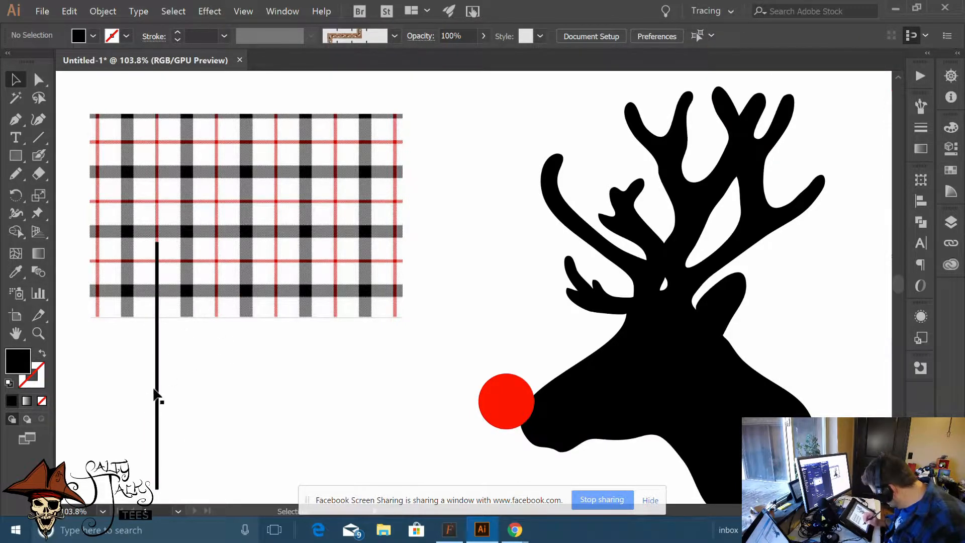
Duplicate the thin vertical bar, rotate the copy 90° and place it over the lowest horizontal red stripe
{"action": "left_click_drag", "start_coordinate": [160, 419], "coordinate": [188, 420]}
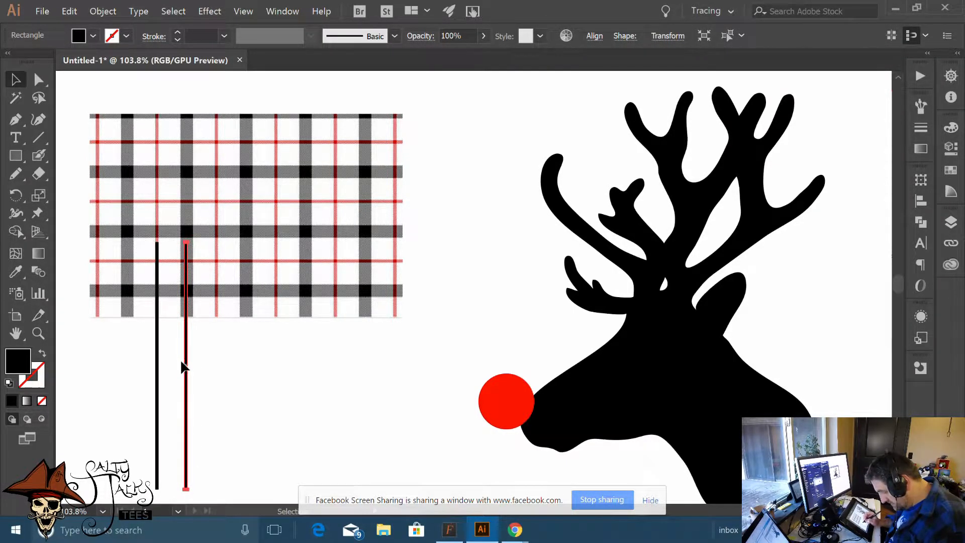
{"action": "key", "text": "r"}
{"action": "left_click_drag", "start_coordinate": [271, 444], "coordinate": [333, 212]}
{"action": "key", "text": "v"}
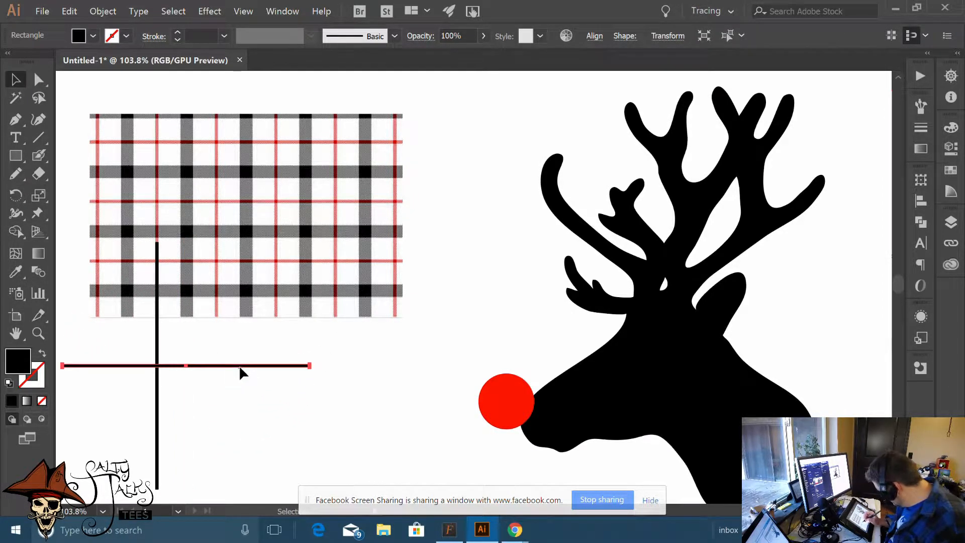
{"action": "left_click_drag", "start_coordinate": [240, 367], "coordinate": [304, 263]}
{"action": "left_click", "coordinate": [260, 322]}
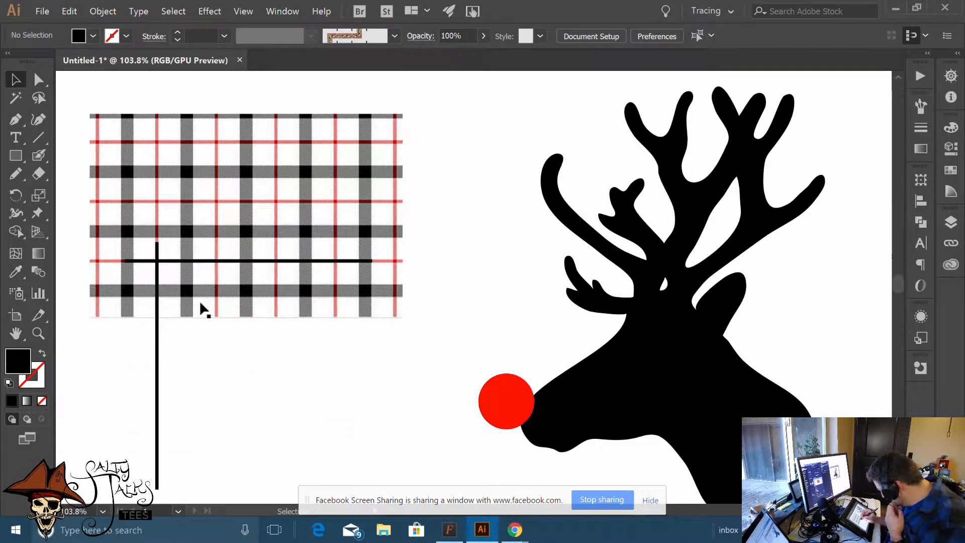
Try a copy of the thin horizontal bar over the lowest grey band and delete it
{"action": "left_click_drag", "start_coordinate": [235, 260], "coordinate": [248, 295]}
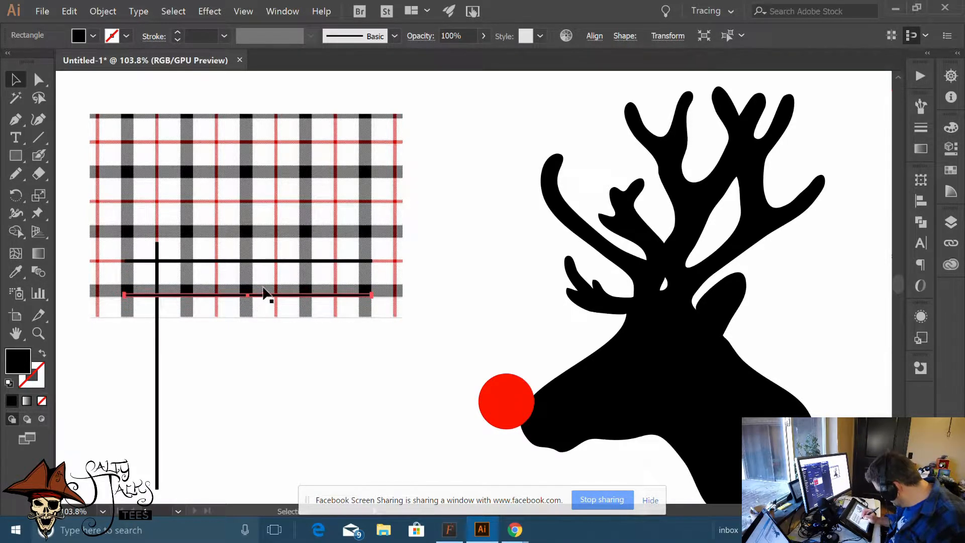
{"action": "left_click_drag", "start_coordinate": [371, 295], "coordinate": [371, 283]}
{"action": "scroll", "coordinate": [274, 272], "scroll_direction": "up", "scroll_amount": 5}
{"action": "left_click_drag", "start_coordinate": [250, 387], "coordinate": [506, 347]}
{"action": "mouse_move", "coordinate": [181, 265]}
{"action": "left_mouse_down"}
{"action": "mouse_move", "coordinate": [179, 288]}
{"action": "mouse_move", "coordinate": [181, 278]}
{"action": "left_mouse_up"}
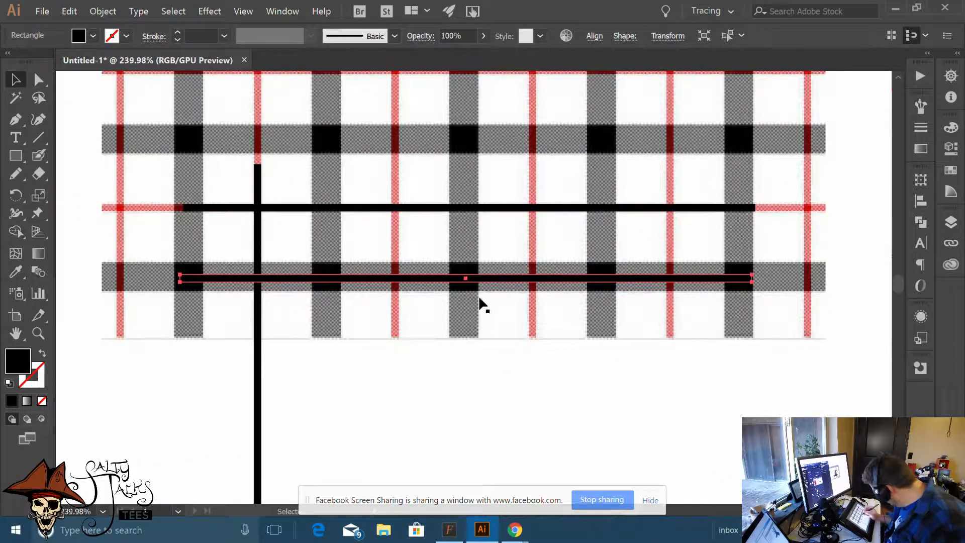
{"action": "key", "text": "Delete"}
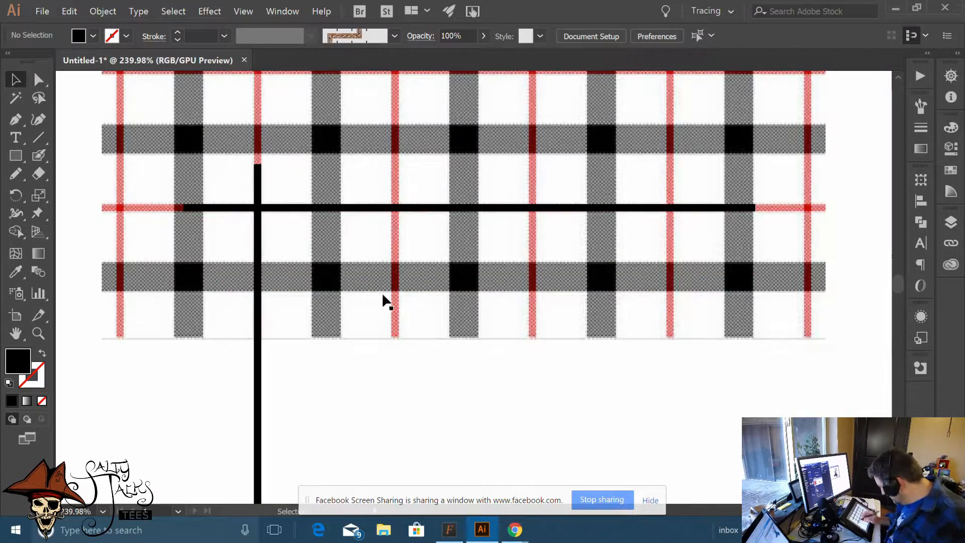
Draw a thick black horizontal rectangle of about 110 × 18 pt over the lowest grey band, crossing the thin vertical bar
{"action": "key", "text": "m"}
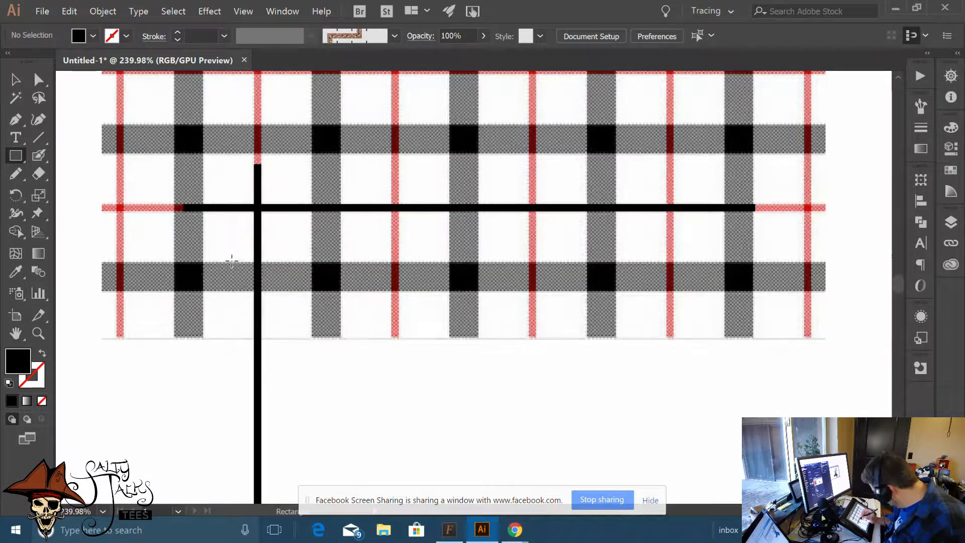
{"action": "left_click_drag", "start_coordinate": [232, 261], "coordinate": [431, 291]}
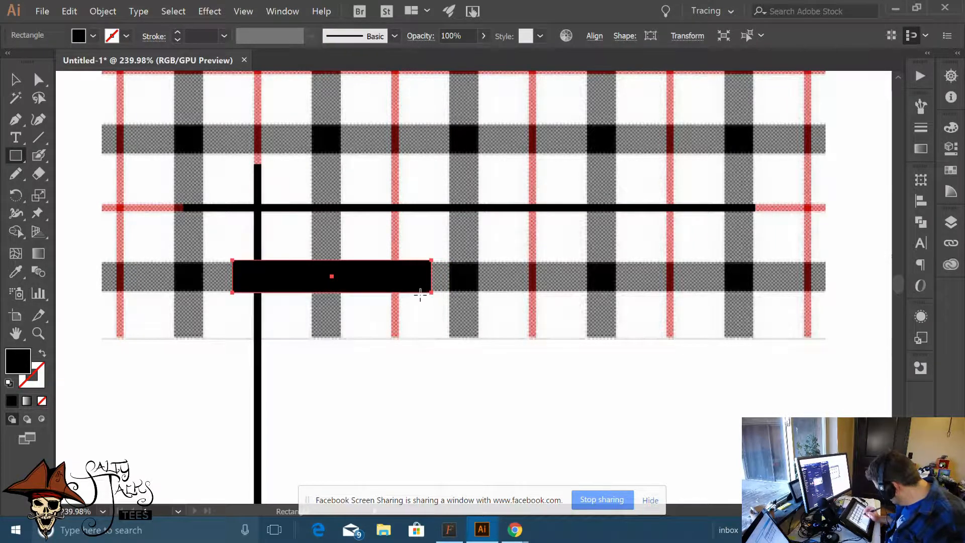
{"action": "left_click", "coordinate": [416, 285]}
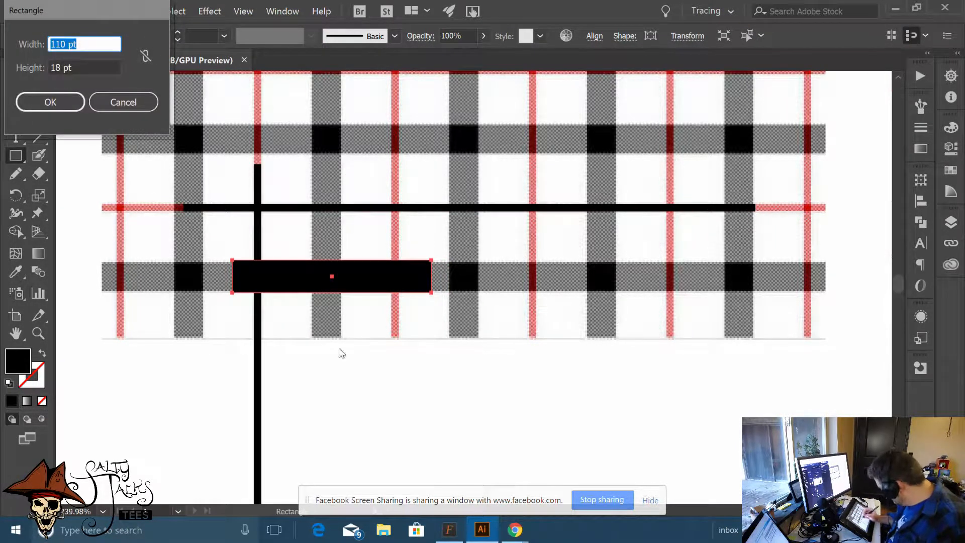
{"action": "left_click", "coordinate": [108, 108]}
{"action": "key", "text": "v"}
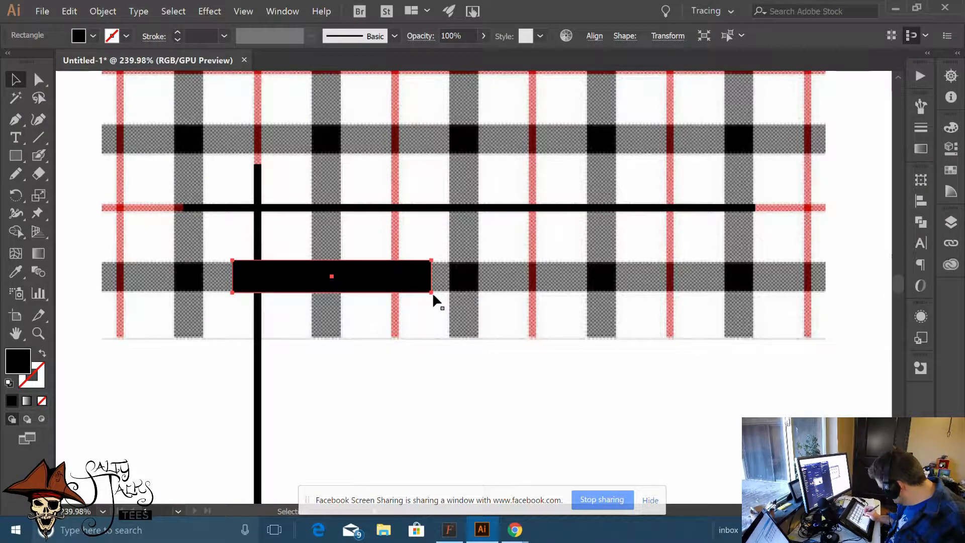
Try rotating the thick black bar upright and about a pivot below it, undoing each rotation
{"action": "key", "text": "r"}
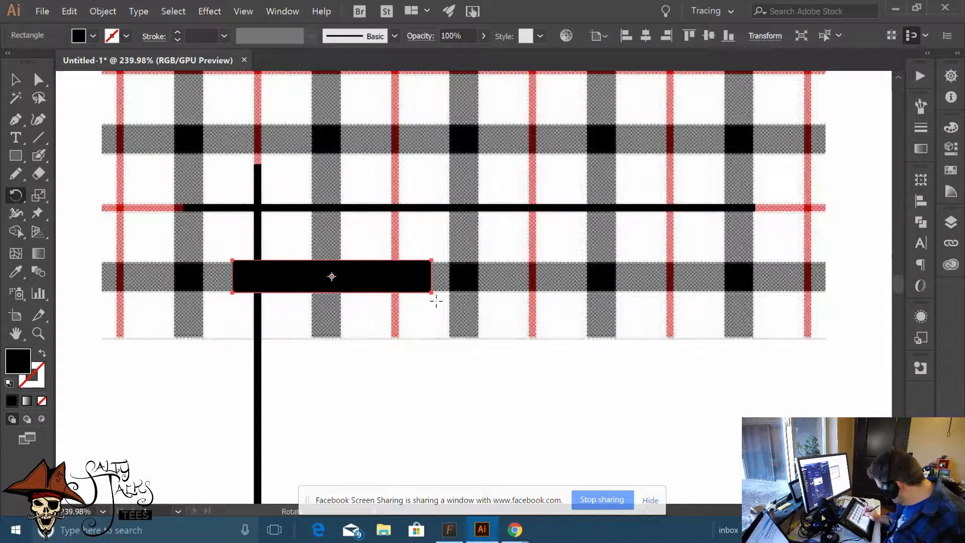
{"action": "left_click_drag", "start_coordinate": [432, 294], "coordinate": [359, 174]}
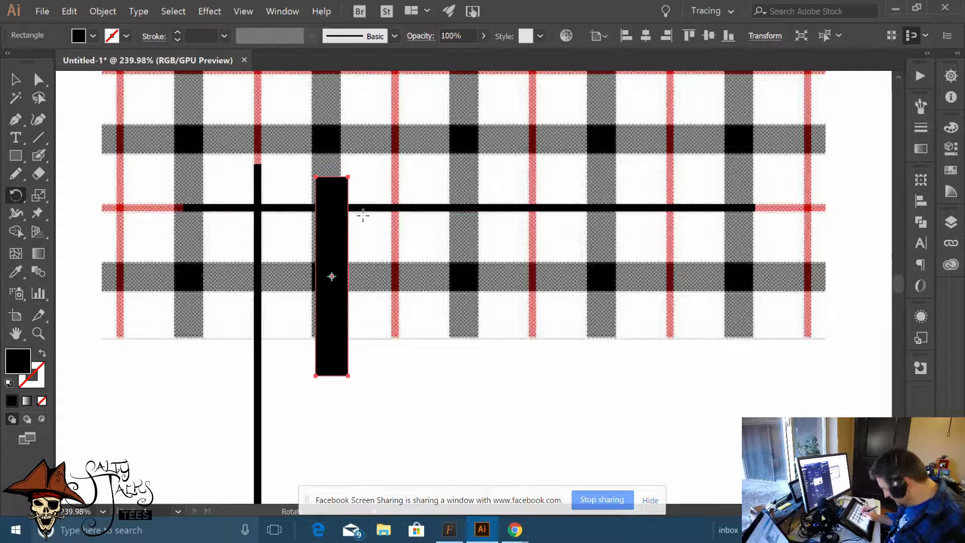
{"action": "key", "text": "ctrl+z"}
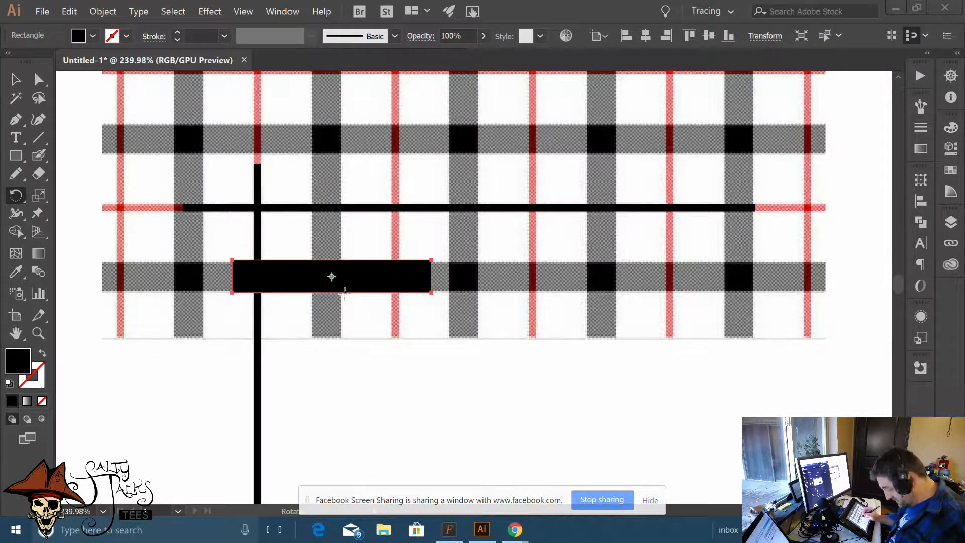
{"action": "left_click", "coordinate": [337, 372]}
{"action": "left_click_drag", "start_coordinate": [362, 286], "coordinate": [364, 333]}
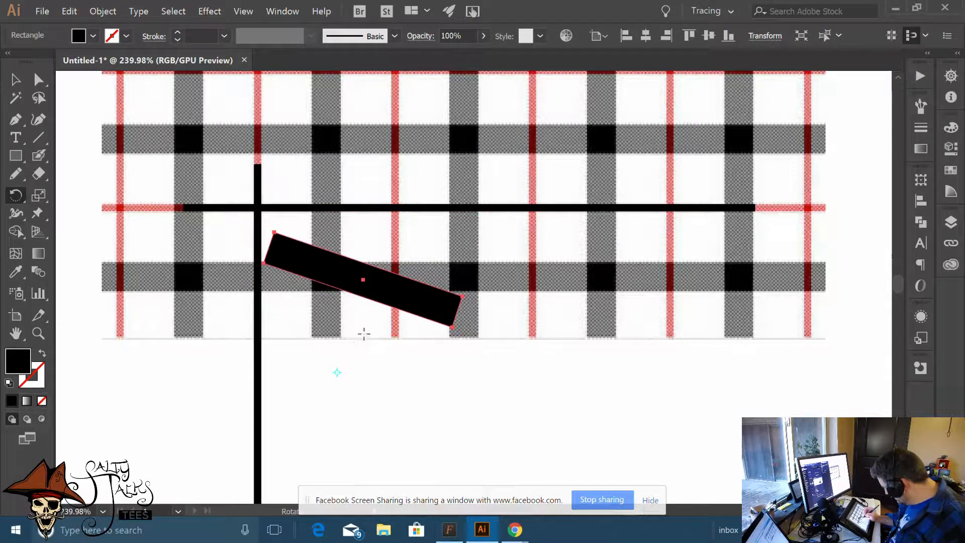
{"action": "key", "text": "ctrl+z"}
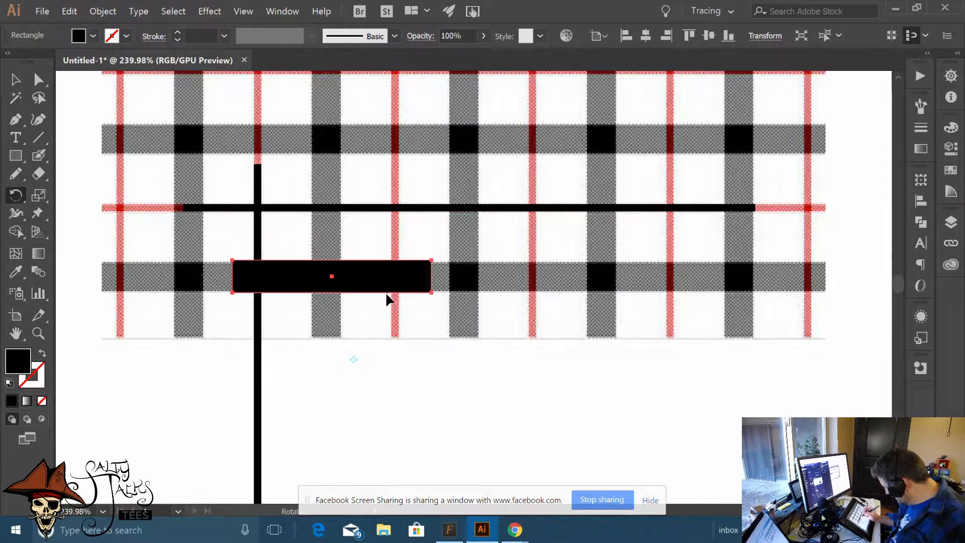
Make a copy of the thick black bar rotated 90° and align it with the second vertical grey band
{"action": "key", "text": "v"}
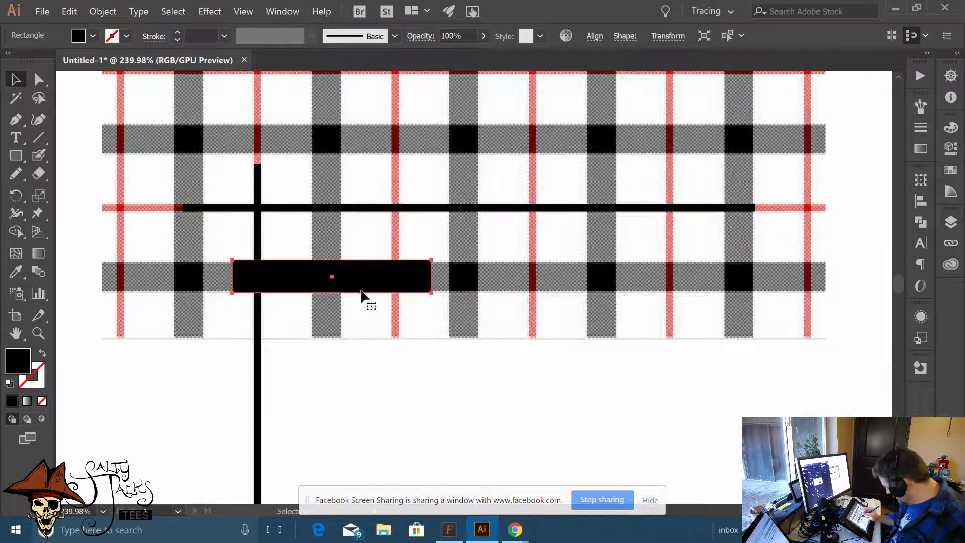
{"action": "key", "text": "a"}
{"action": "key", "text": "v"}
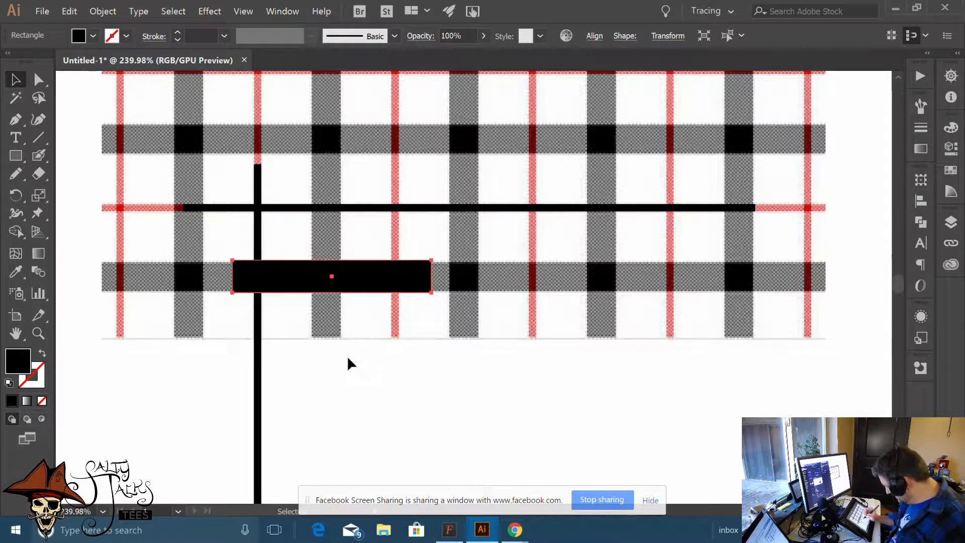
{"action": "key", "text": "a"}
{"action": "key", "text": "v"}
{"action": "key", "text": "r"}
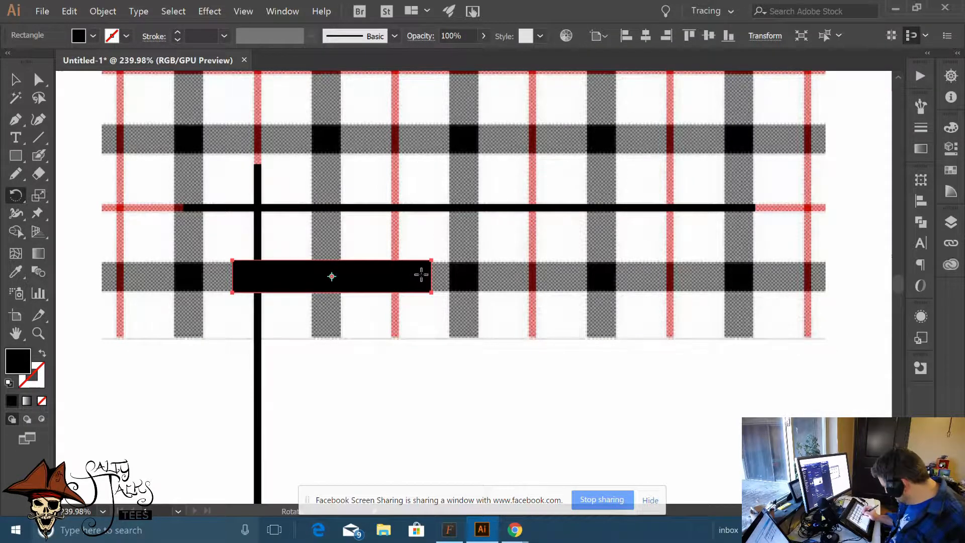
{"action": "left_click_drag", "start_coordinate": [441, 255], "coordinate": [327, 237]}
{"action": "key", "text": "v"}
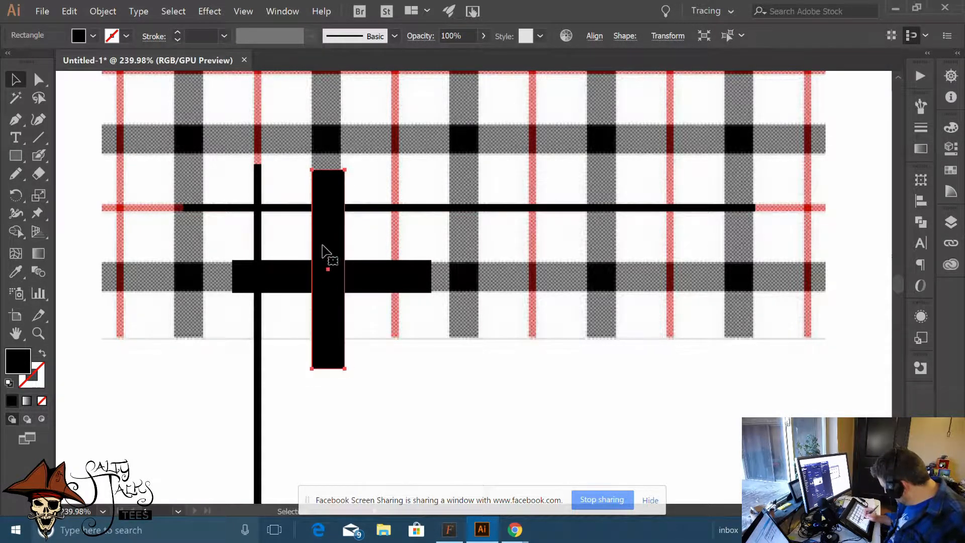
{"action": "left_click", "coordinate": [342, 394]}
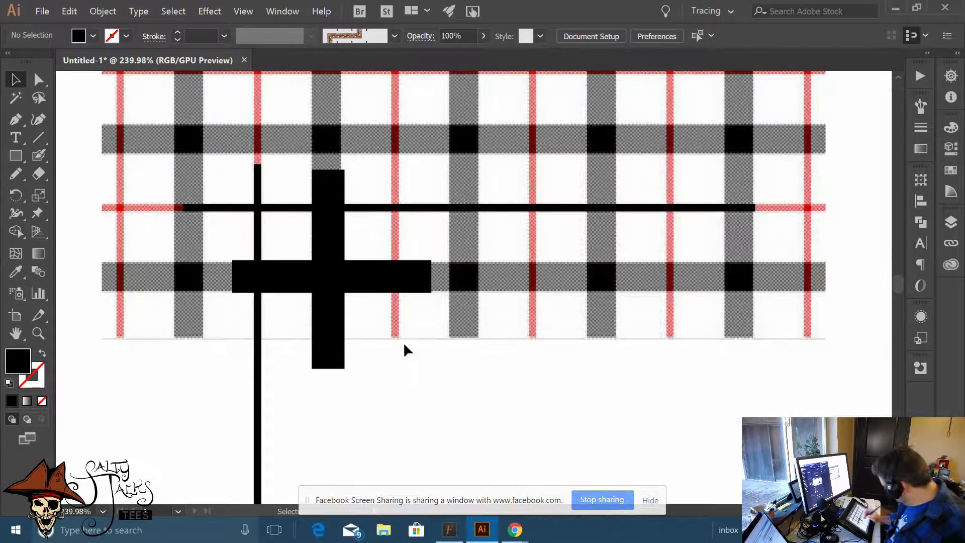
Try the plaid's sampled grey as the thick vertical bar's fill and return the bar to black
{"action": "left_click", "coordinate": [341, 346]}
{"action": "left_click", "coordinate": [15, 272]}
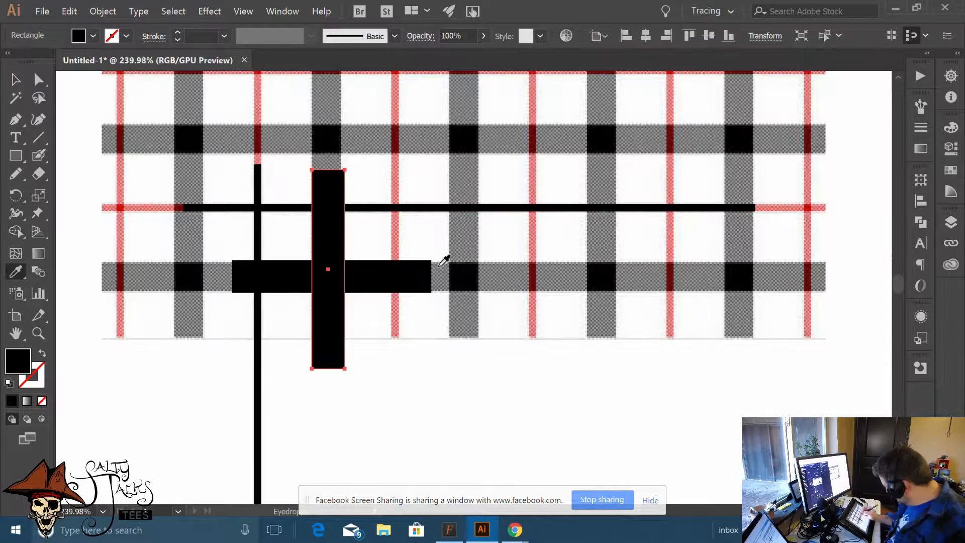
{"action": "left_click", "coordinate": [462, 237]}
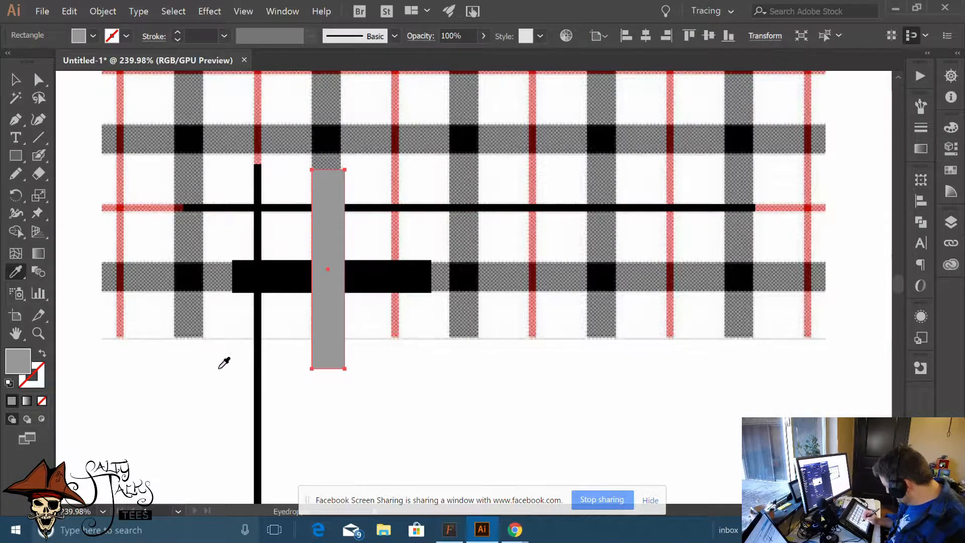
{"action": "left_click", "coordinate": [402, 274]}
{"action": "key", "text": "v"}
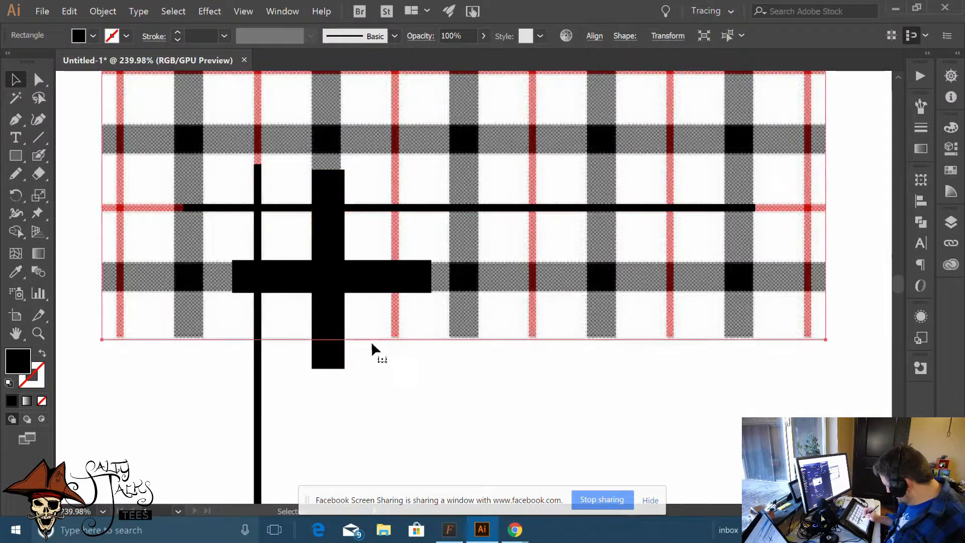
Try the Golden Ring gradient swatch as the fill of both thick bars and undo it
{"action": "left_click", "coordinate": [370, 326]}
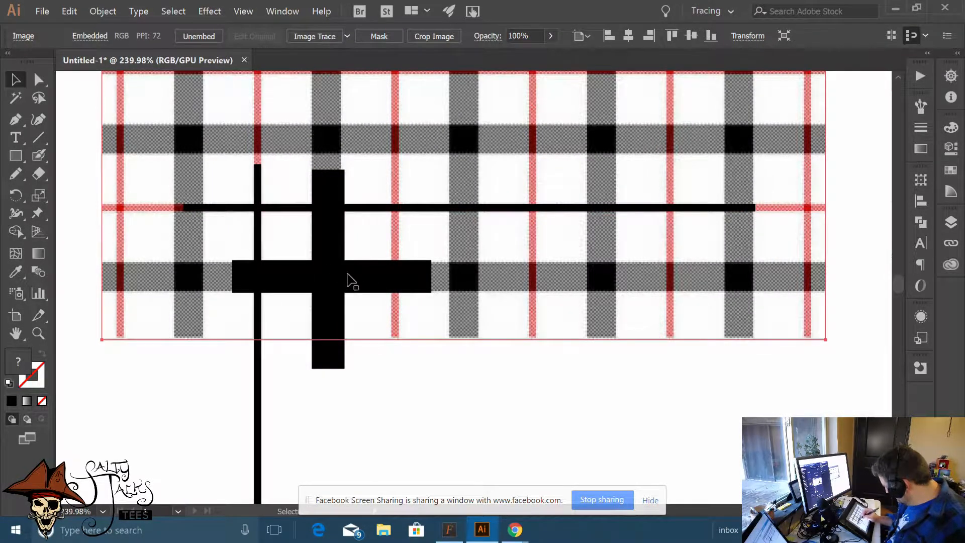
{"action": "left_click", "coordinate": [325, 297]}
{"action": "left_click", "coordinate": [370, 280], "text": "shift"}
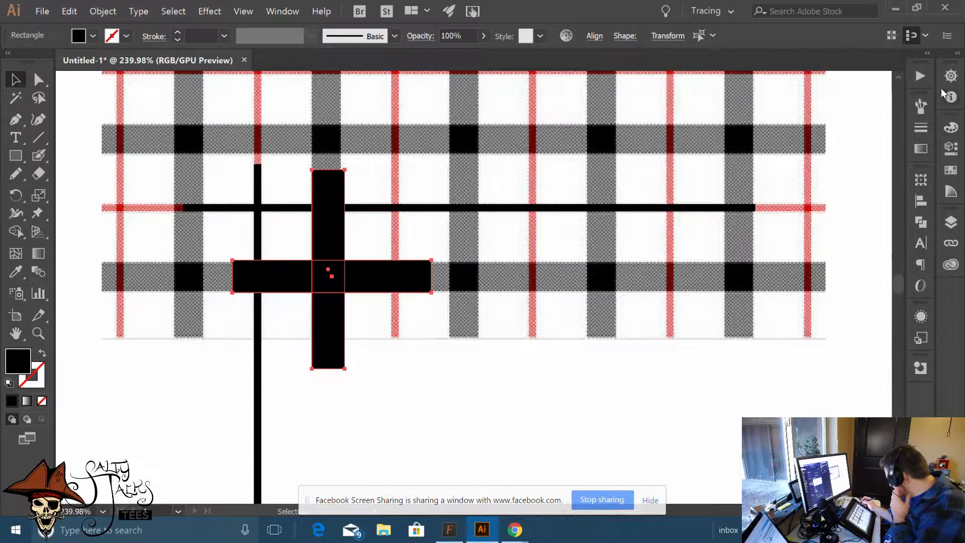
{"action": "left_click", "coordinate": [283, 11]}
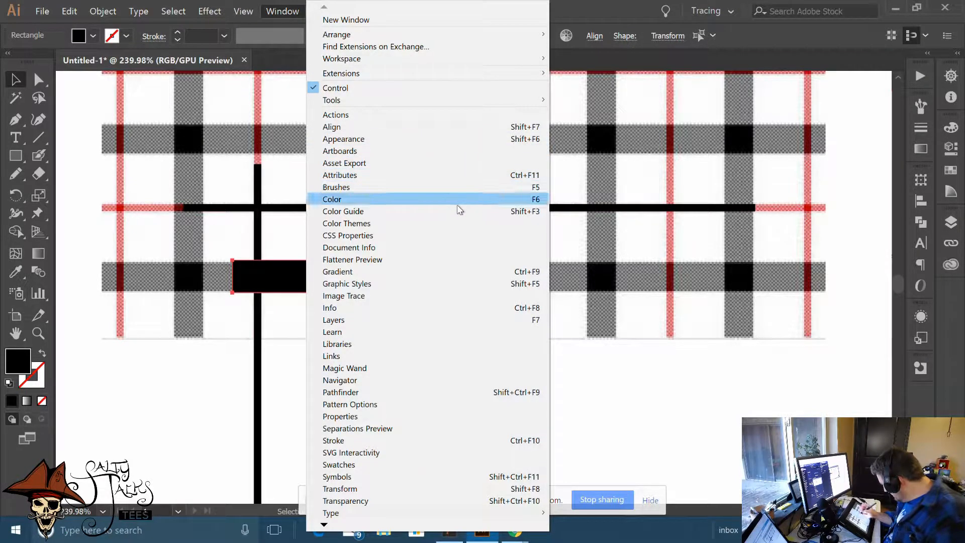
{"action": "left_click", "coordinate": [477, 463]}
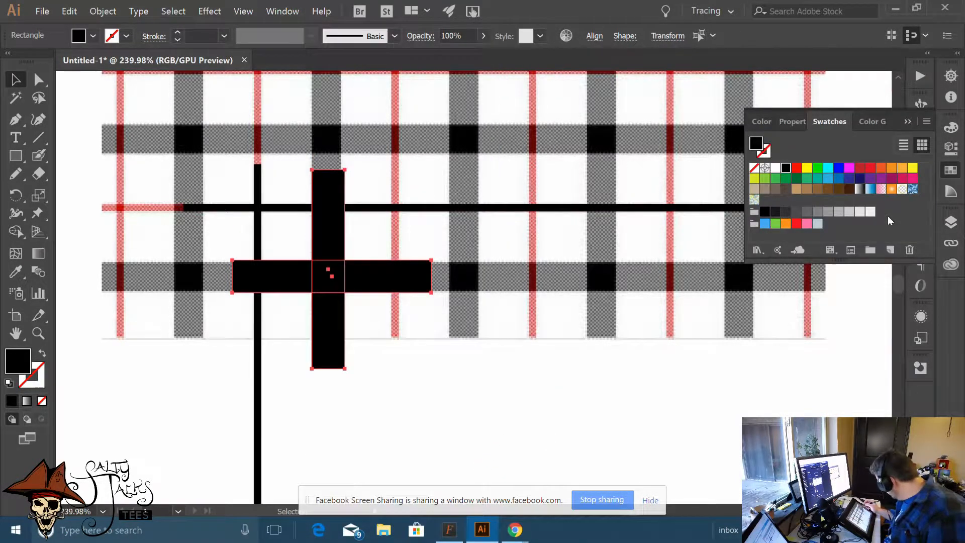
{"action": "left_click", "coordinate": [901, 189]}
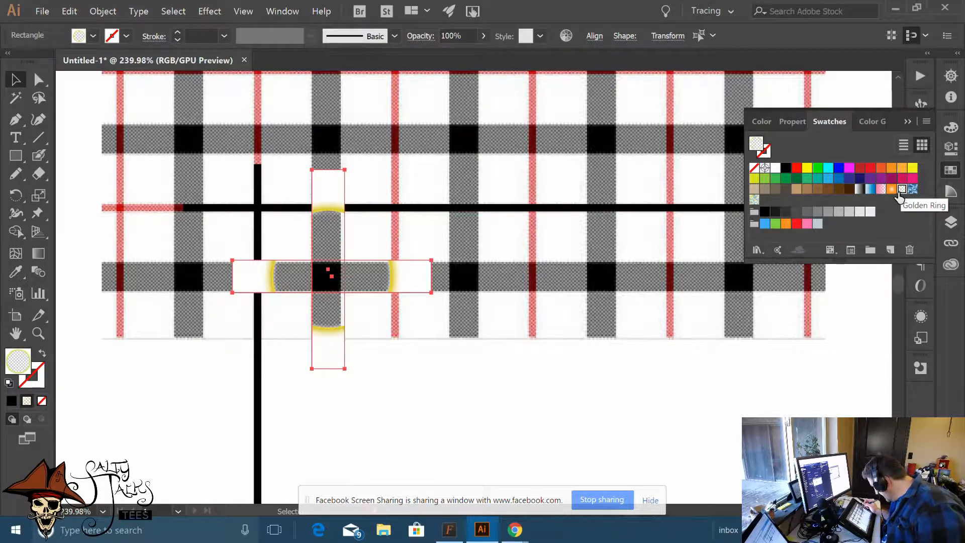
{"action": "key", "text": "ctrl+z"}
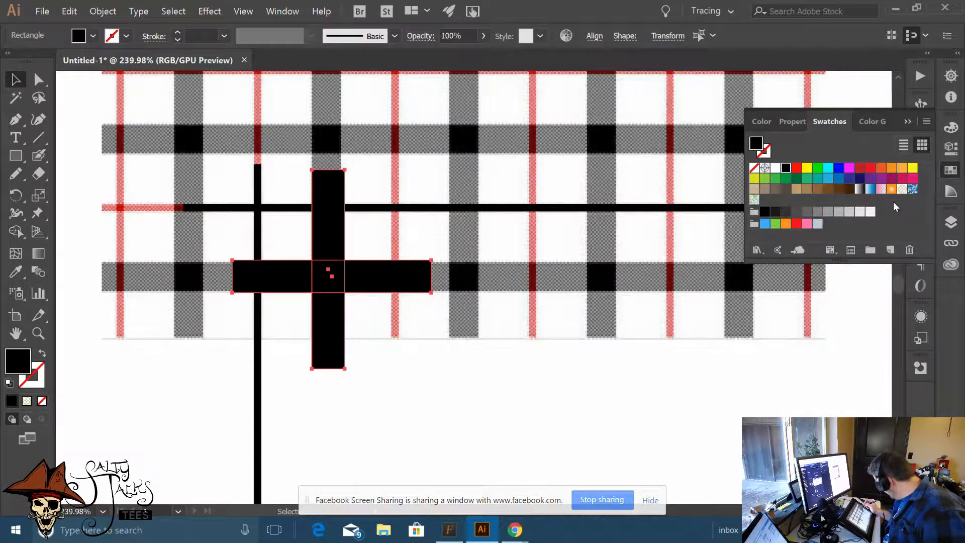
Examine the checkered pixel pattern of the plaid's grey and red stripes up close
{"action": "left_click", "coordinate": [498, 318]}
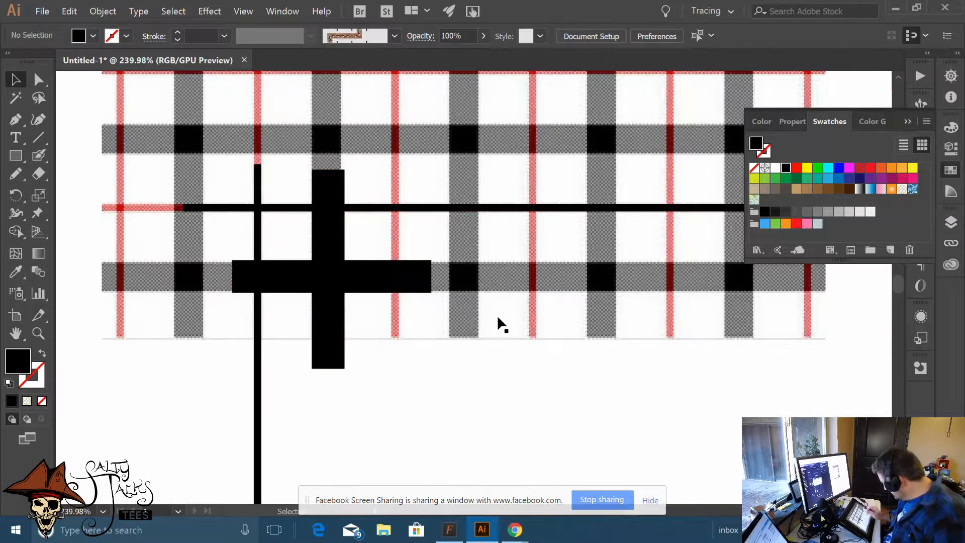
{"action": "scroll", "coordinate": [497, 318], "scroll_direction": "up", "scroll_amount": 6}
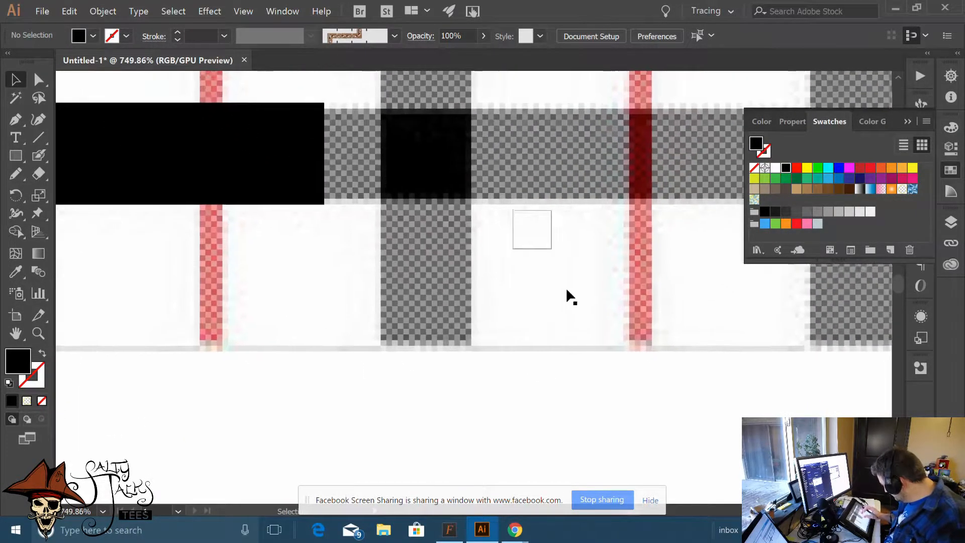
{"action": "scroll", "coordinate": [468, 329], "scroll_direction": "up", "scroll_amount": 1}
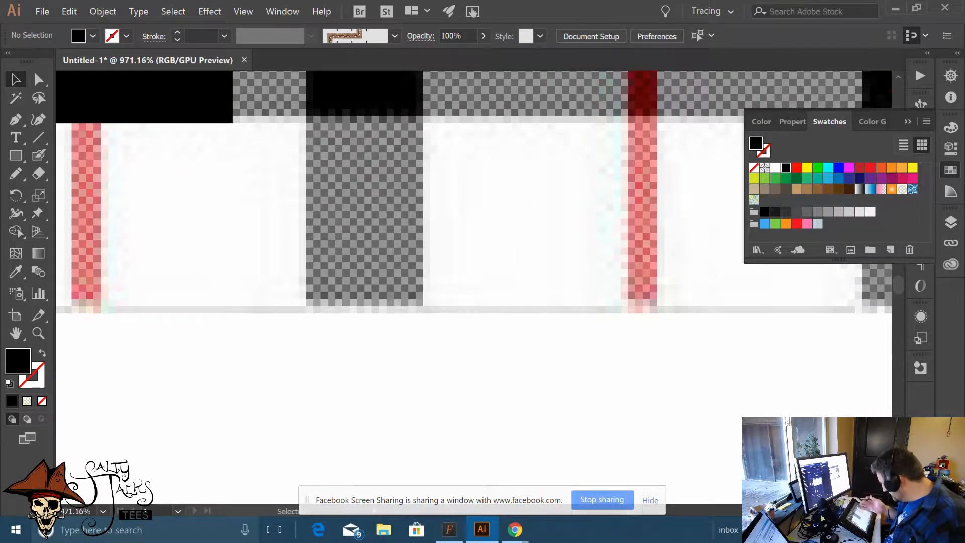
Open the Basic Graphics_Lines pattern swatch library
{"action": "scroll", "coordinate": [578, 332], "scroll_direction": "down", "scroll_amount": 10}
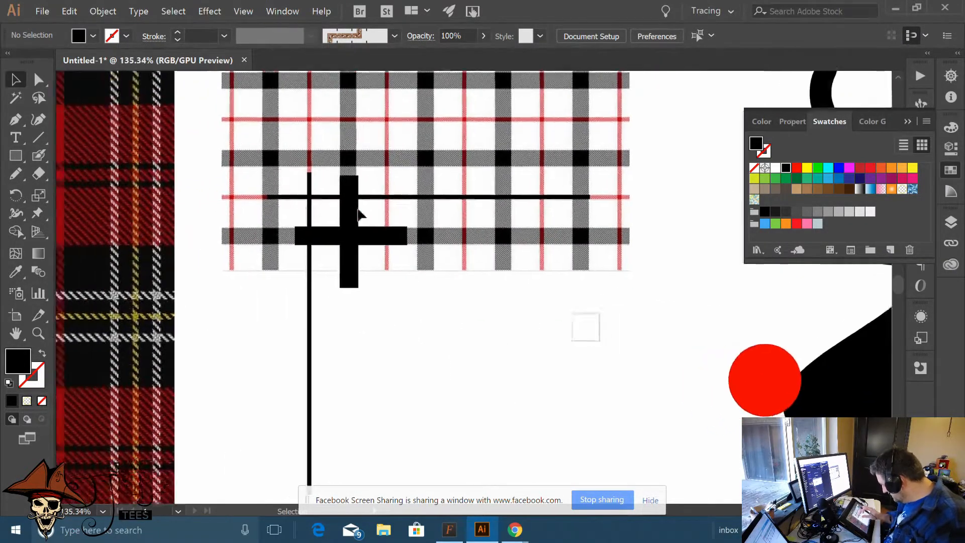
{"action": "scroll", "coordinate": [347, 285], "scroll_direction": "up", "scroll_amount": 2}
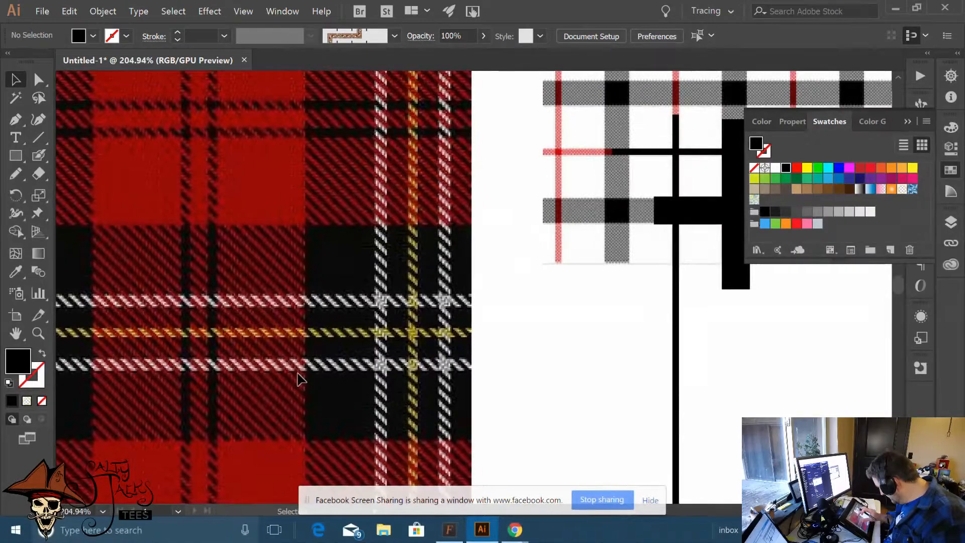
{"action": "scroll", "coordinate": [298, 378], "scroll_direction": "down", "scroll_amount": 1}
{"action": "scroll", "coordinate": [302, 373], "scroll_direction": "up", "scroll_amount": 2}
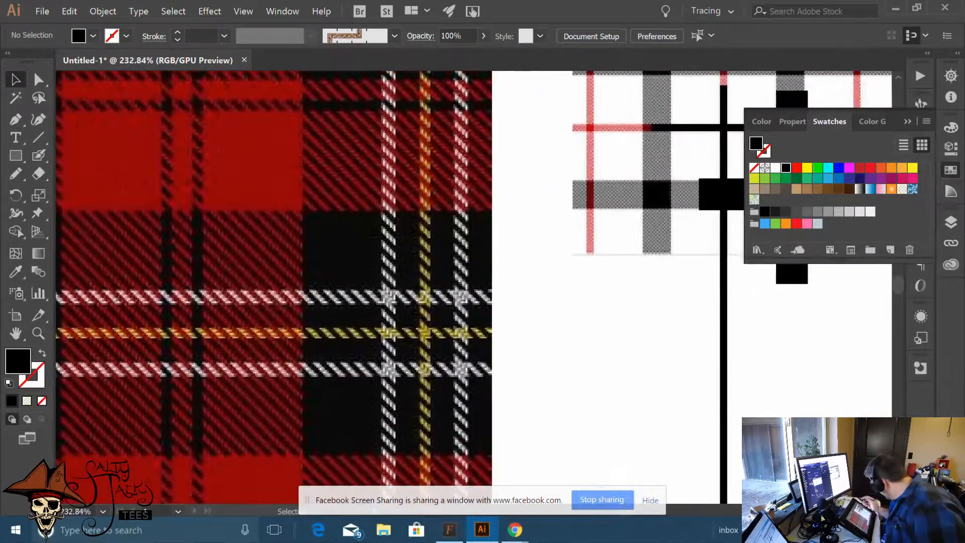
{"action": "left_click", "coordinate": [925, 122]}
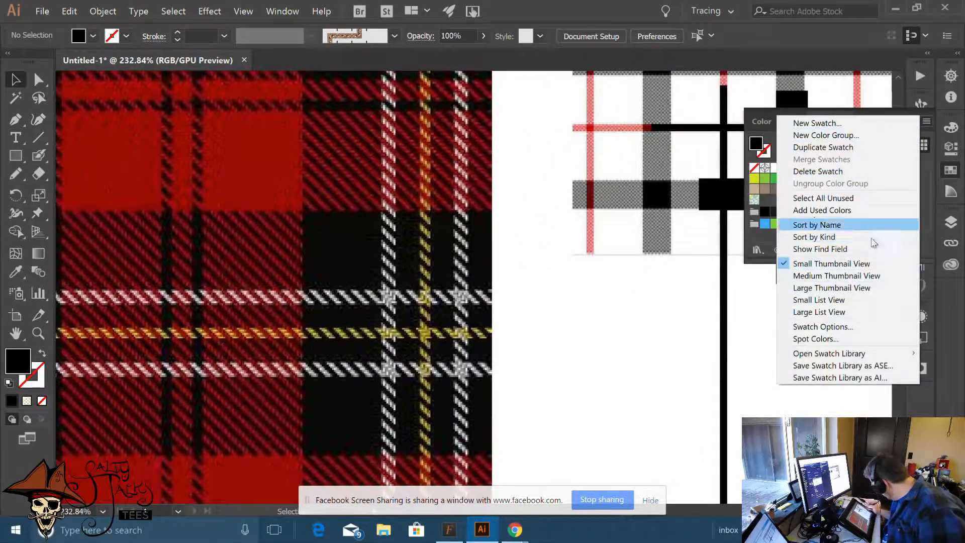
{"action": "mouse_move", "coordinate": [860, 353]}
{"action": "mouse_move", "coordinate": [704, 242]}
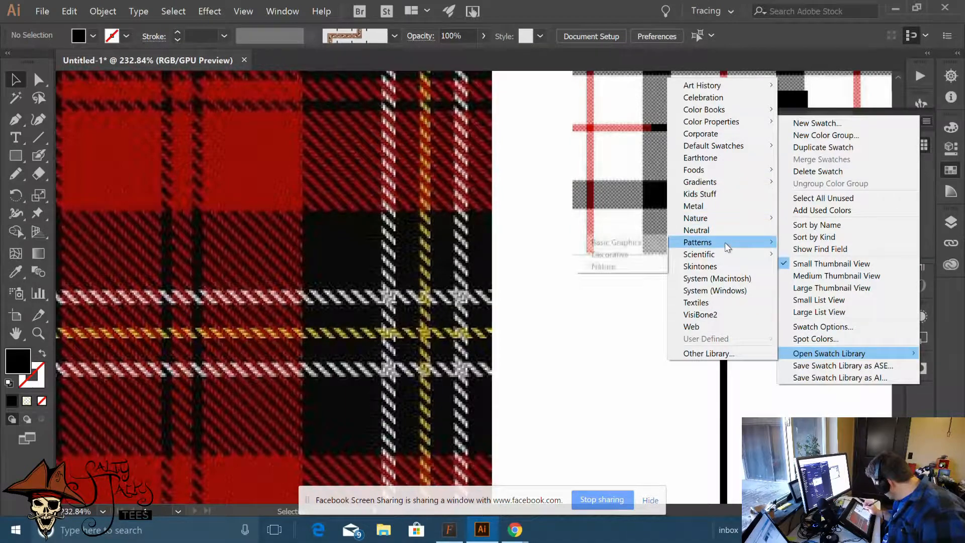
{"action": "mouse_move", "coordinate": [642, 244]}
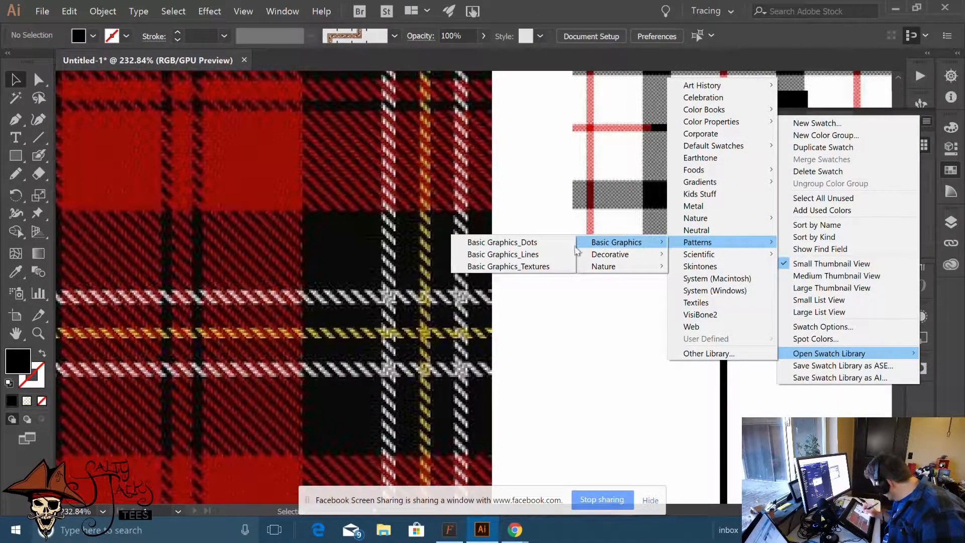
{"action": "left_click", "coordinate": [538, 255]}
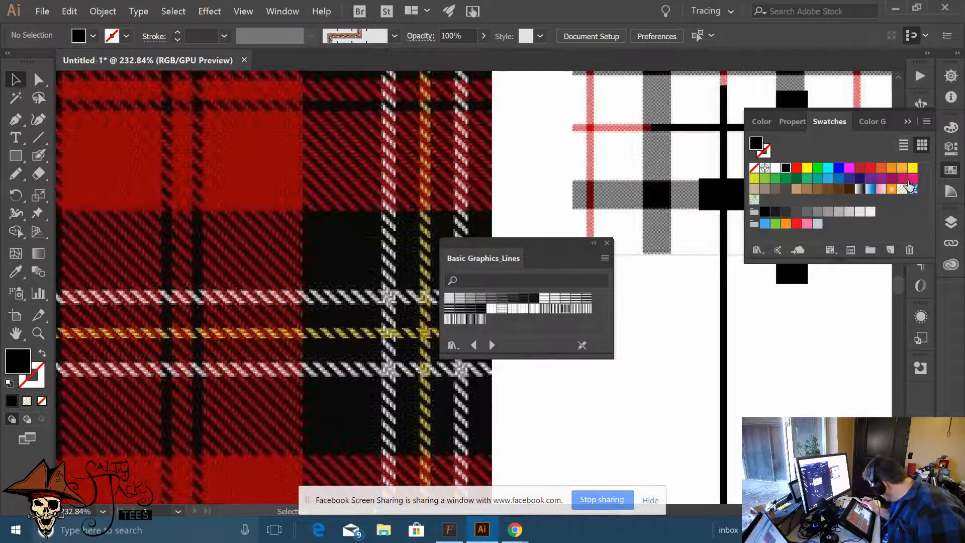
Check the Textiles swatch library and return to the Basic Graphics_Lines swatches
{"action": "left_click", "coordinate": [927, 121]}
{"action": "mouse_move", "coordinate": [834, 353]}
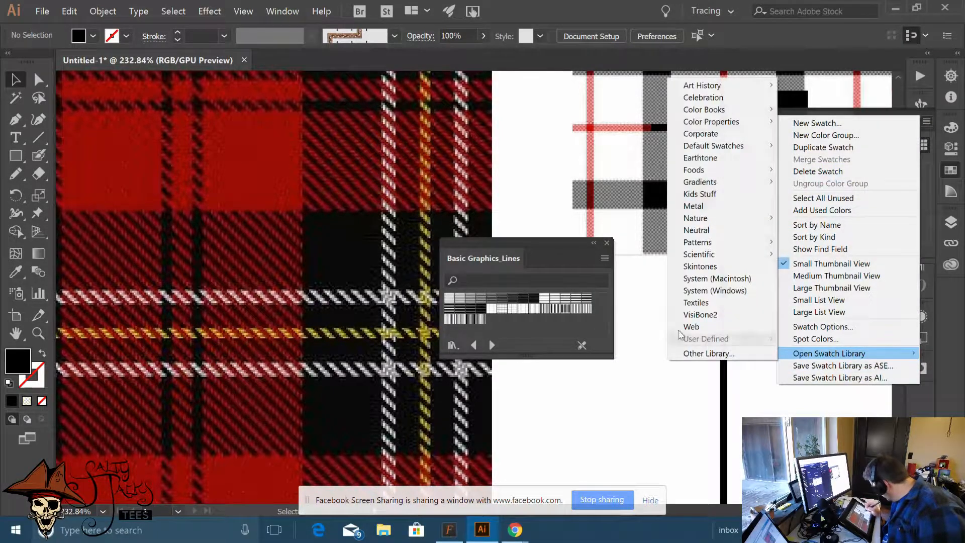
{"action": "left_click", "coordinate": [735, 304]}
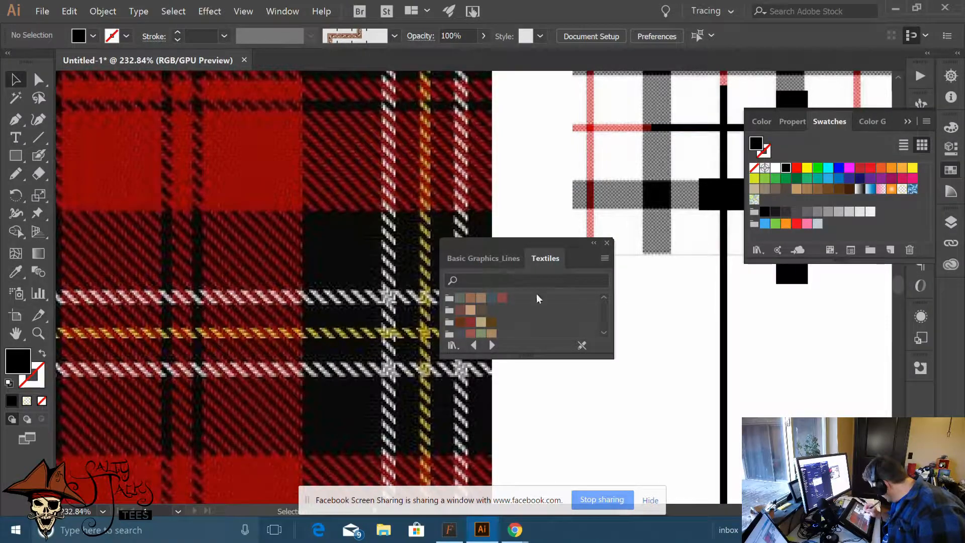
{"action": "left_click", "coordinate": [482, 258]}
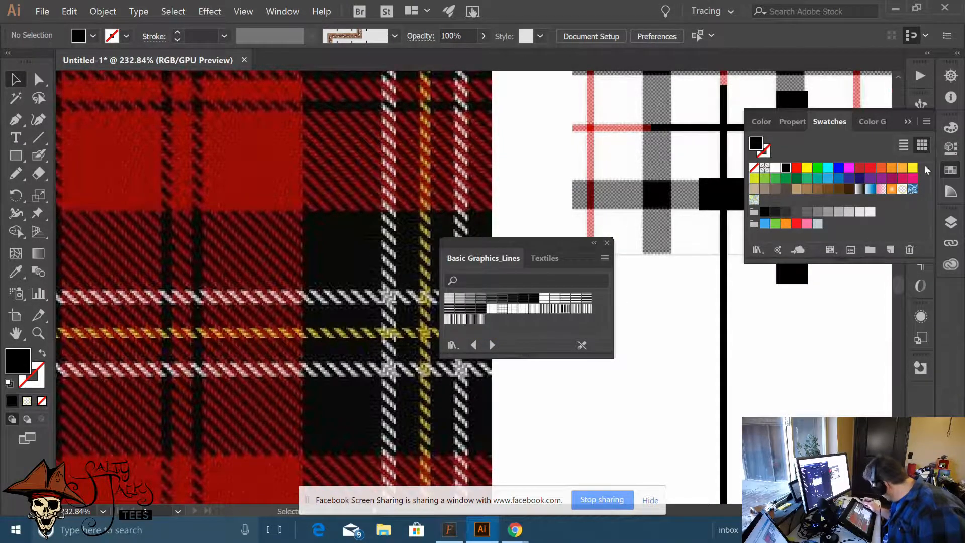
Open the Basic Graphics_Textures pattern swatch library
{"action": "left_click", "coordinate": [926, 121]}
{"action": "mouse_move", "coordinate": [854, 353]}
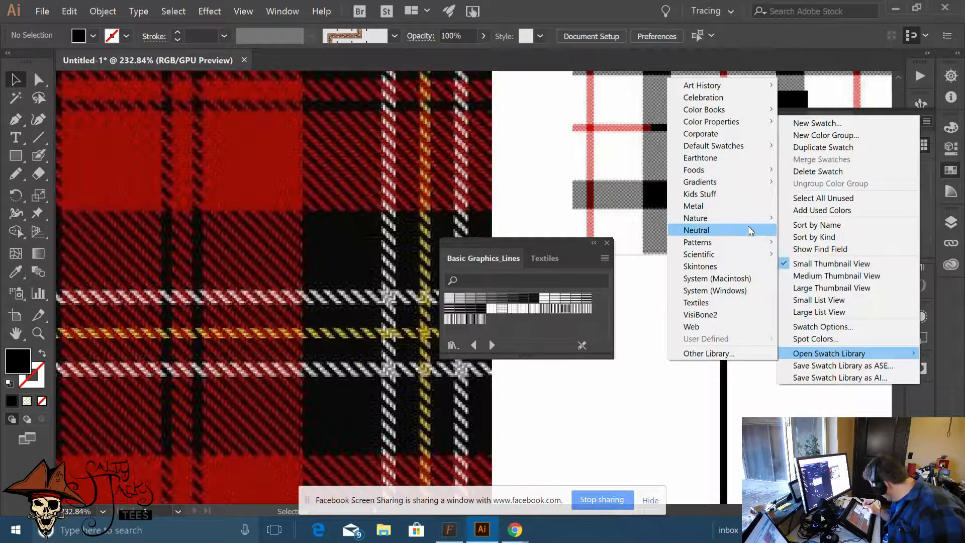
{"action": "mouse_move", "coordinate": [743, 243]}
{"action": "mouse_move", "coordinate": [638, 243]}
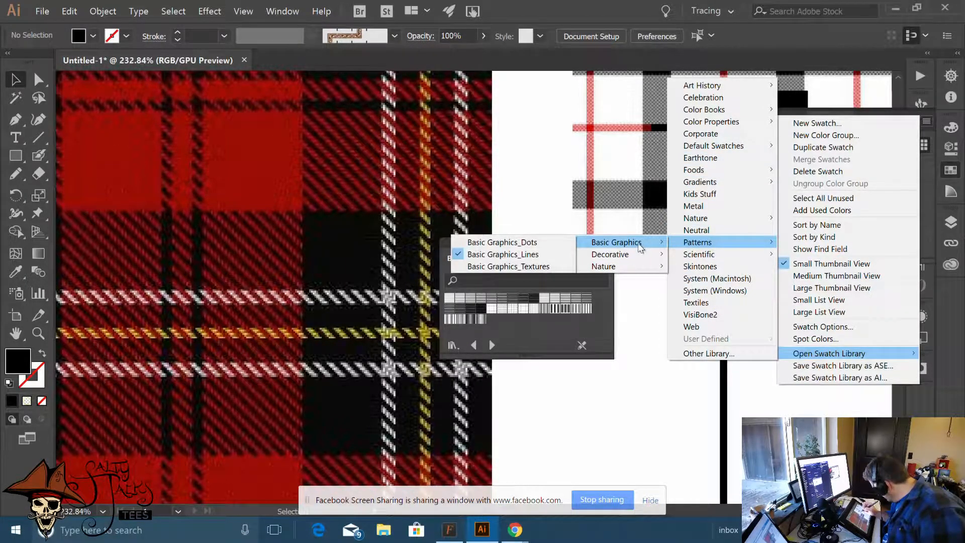
{"action": "left_click", "coordinate": [545, 266]}
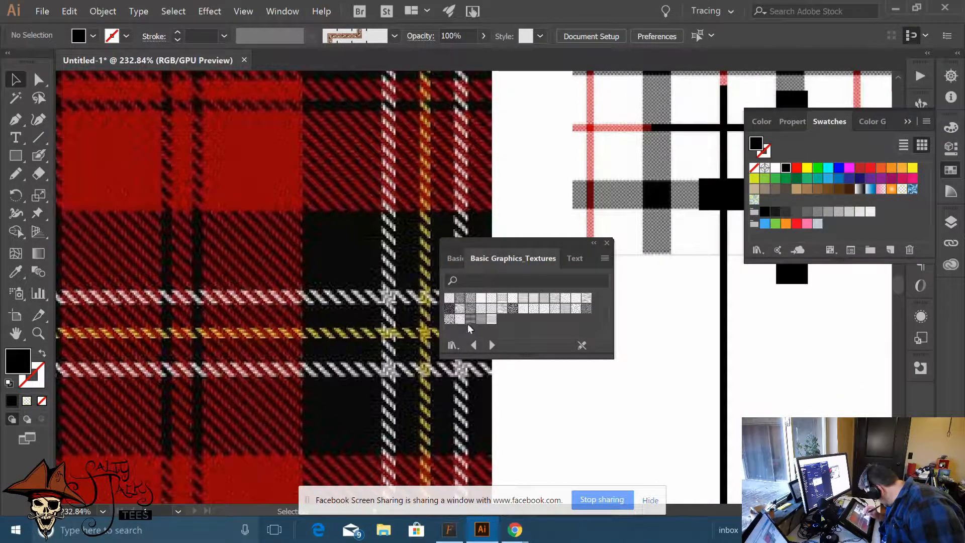
Try a short-dash texture swatch as the fill of the thick vertical bar and undo it
{"action": "left_click", "coordinate": [563, 311]}
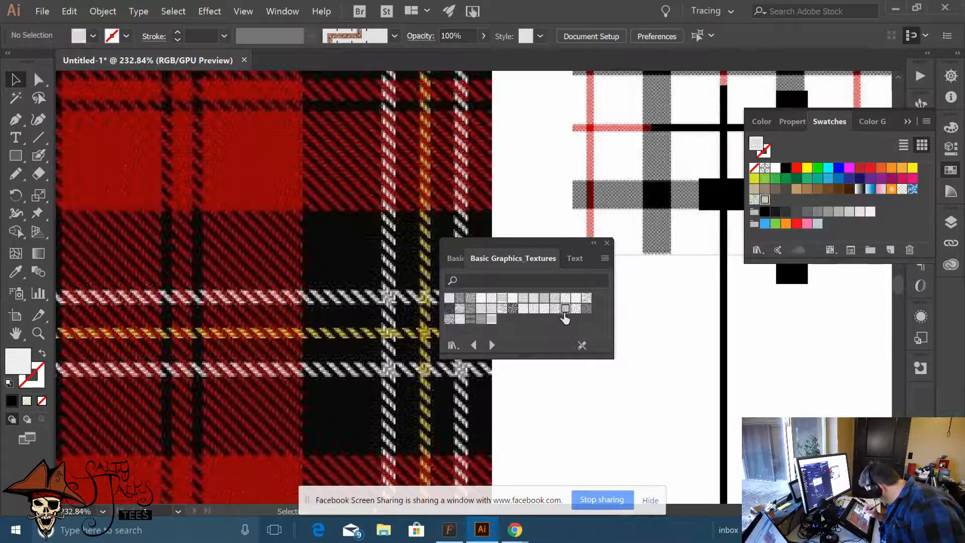
{"action": "left_click_drag", "start_coordinate": [530, 246], "coordinate": [401, 244]}
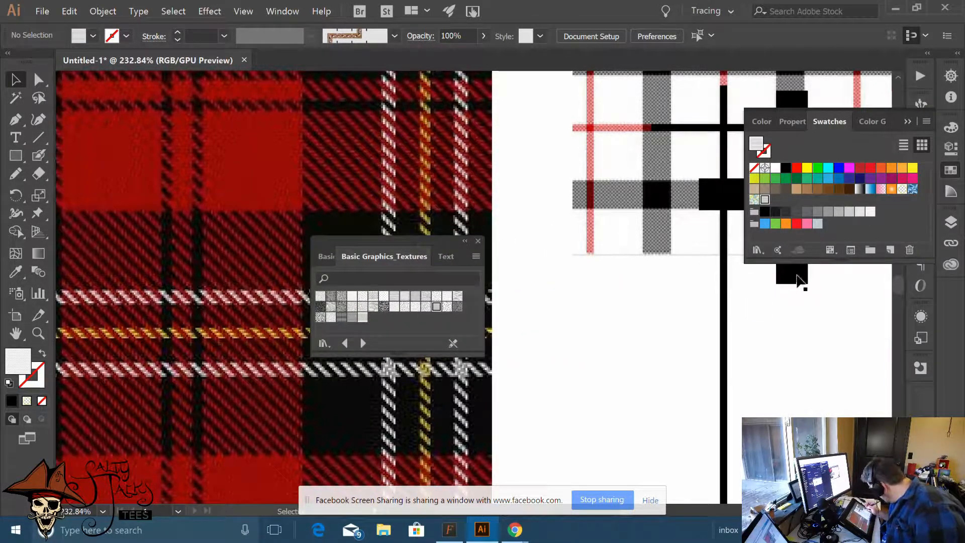
{"action": "left_click_drag", "start_coordinate": [724, 334], "coordinate": [590, 340]}
{"action": "left_click", "coordinate": [628, 326]}
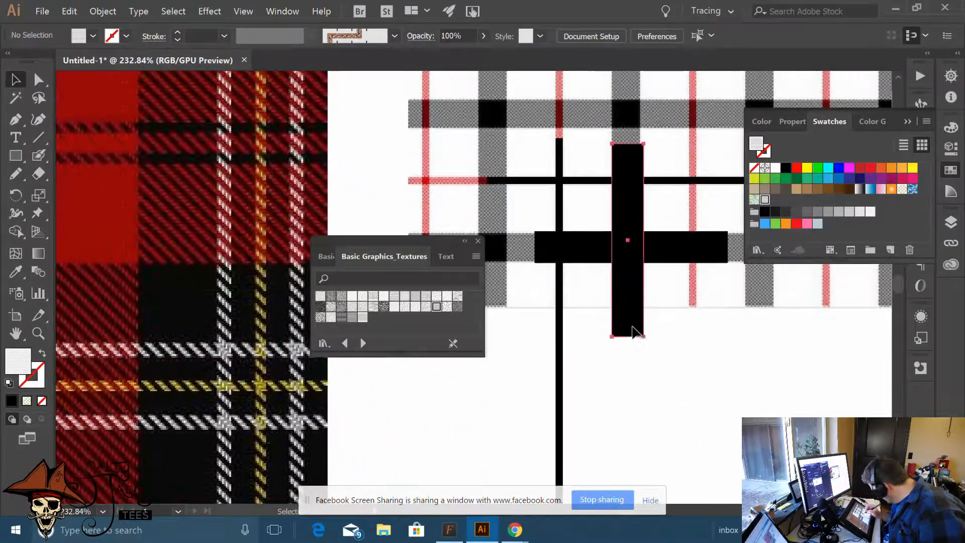
{"action": "left_click", "coordinate": [436, 306]}
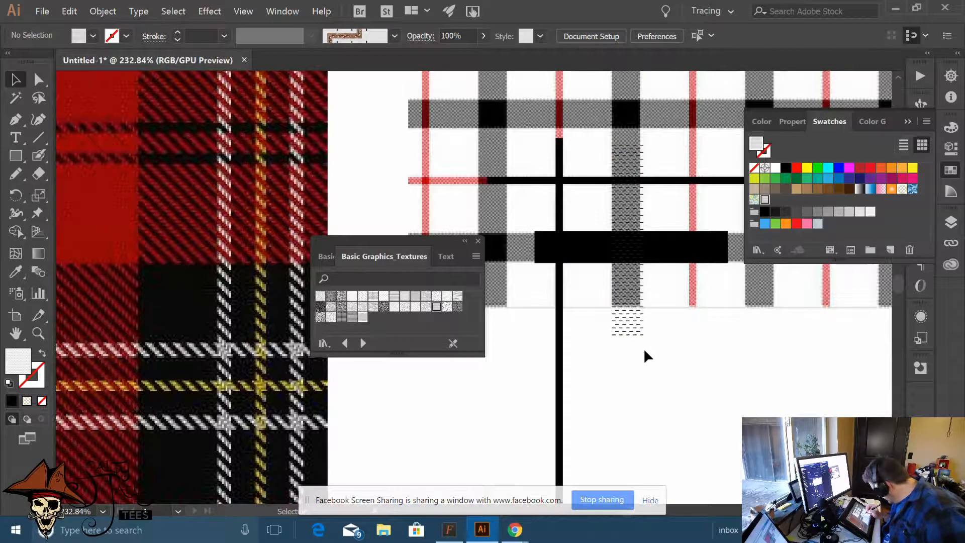
{"action": "key", "text": "ctrl+z"}
Fill the thick vertical bar with the texture swatch made of a grid of small black squares
{"action": "left_click", "coordinate": [342, 317]}
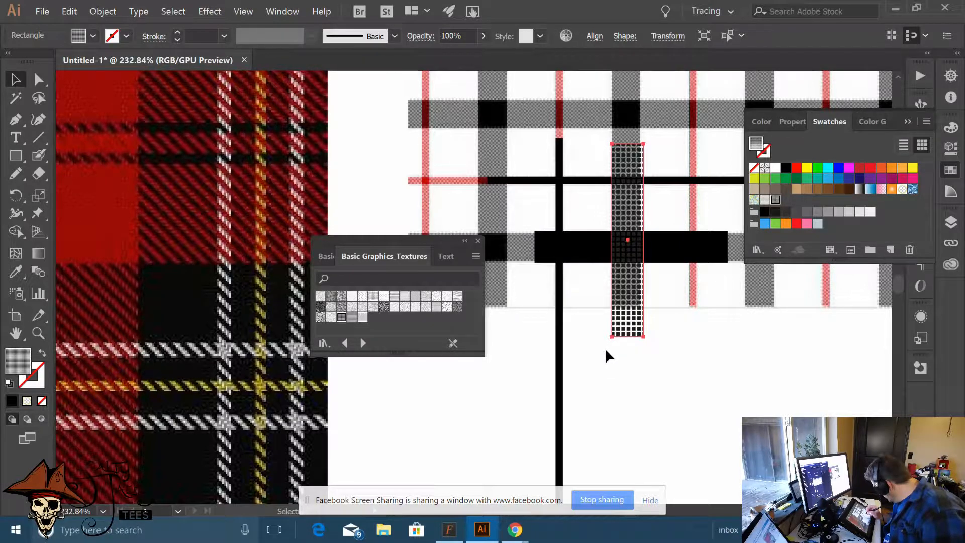
{"action": "left_click", "coordinate": [658, 347]}
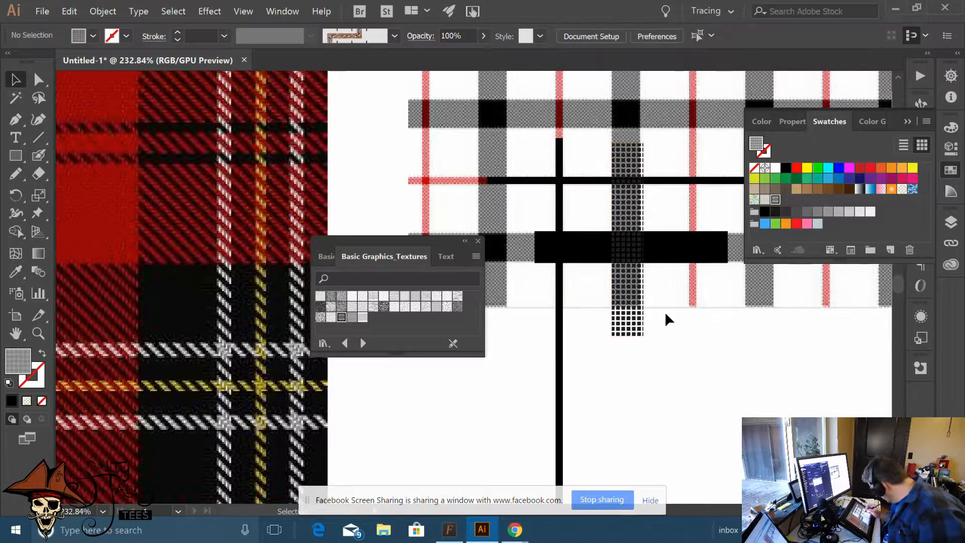
Move the white plaid reference image up, clear of the thick black bars and thin stripes
{"action": "left_click_drag", "start_coordinate": [674, 316], "coordinate": [571, 351]}
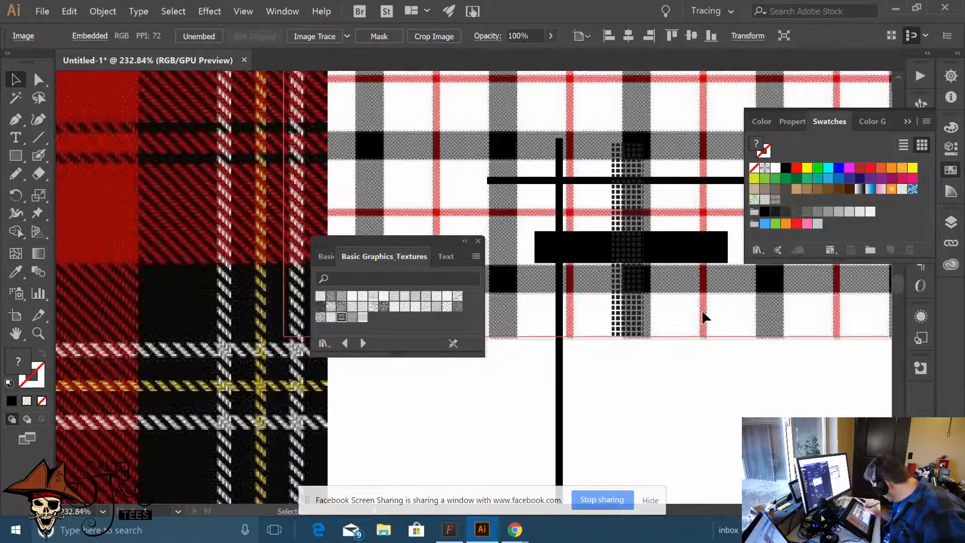
{"action": "left_click_drag", "start_coordinate": [700, 317], "coordinate": [700, 97]}
{"action": "left_click", "coordinate": [693, 342]}
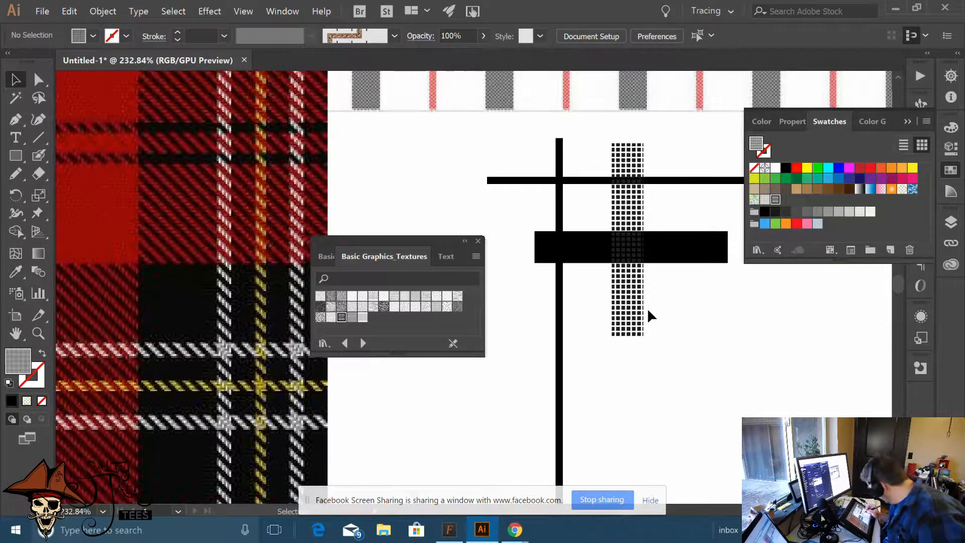
Shift the square-textured vertical bar slightly left by its lower corner and undo the move
{"action": "scroll", "coordinate": [673, 332], "scroll_direction": "up", "scroll_amount": 5}
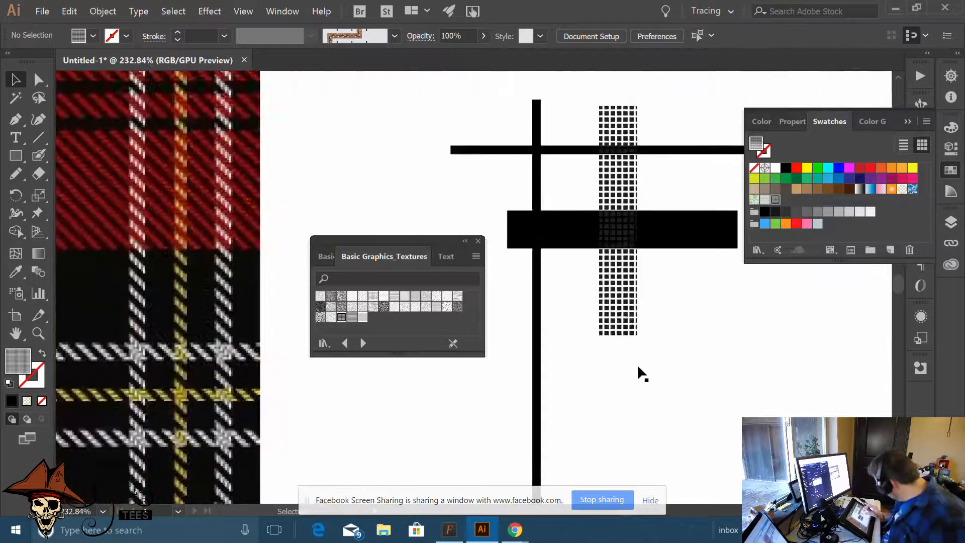
{"action": "left_click_drag", "start_coordinate": [689, 298], "coordinate": [714, 354]}
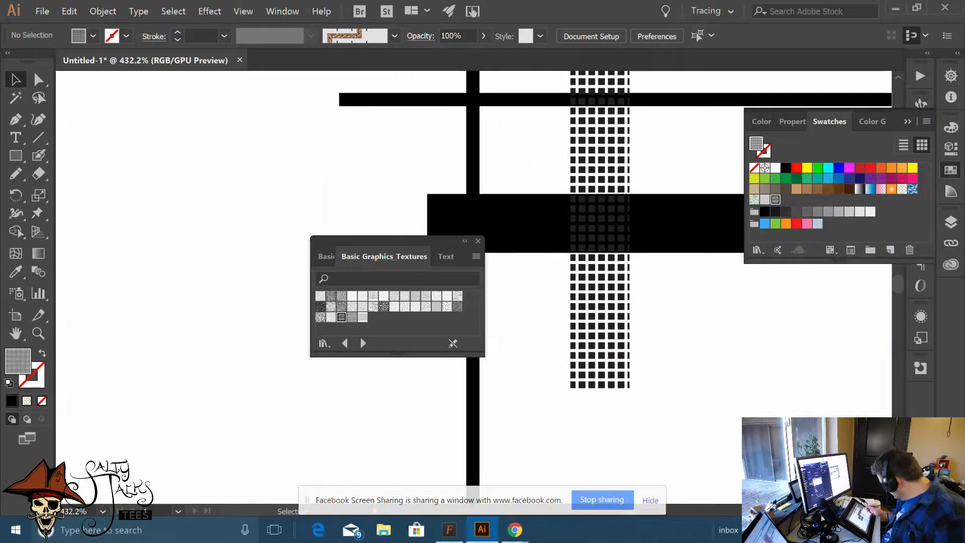
{"action": "left_click", "coordinate": [621, 352]}
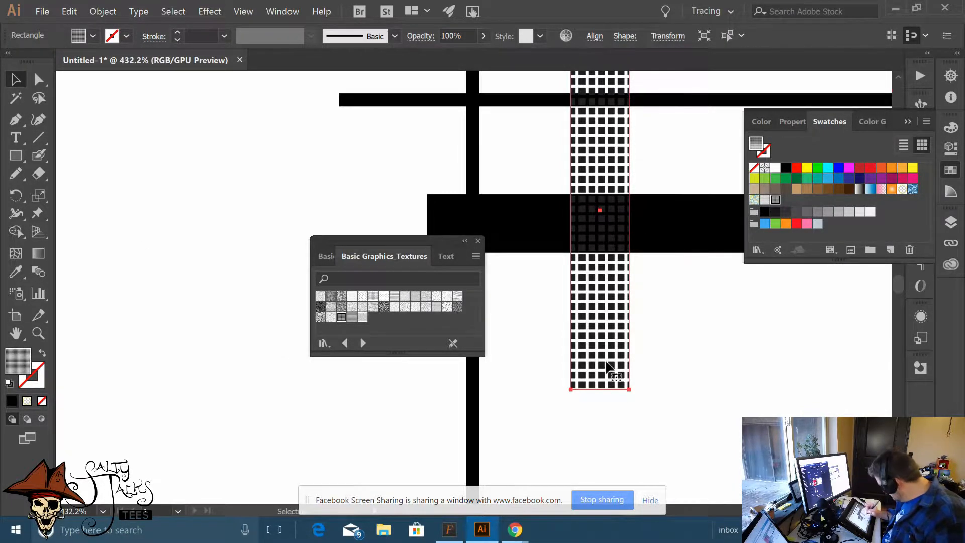
{"action": "left_click_drag", "start_coordinate": [628, 388], "coordinate": [622, 388]}
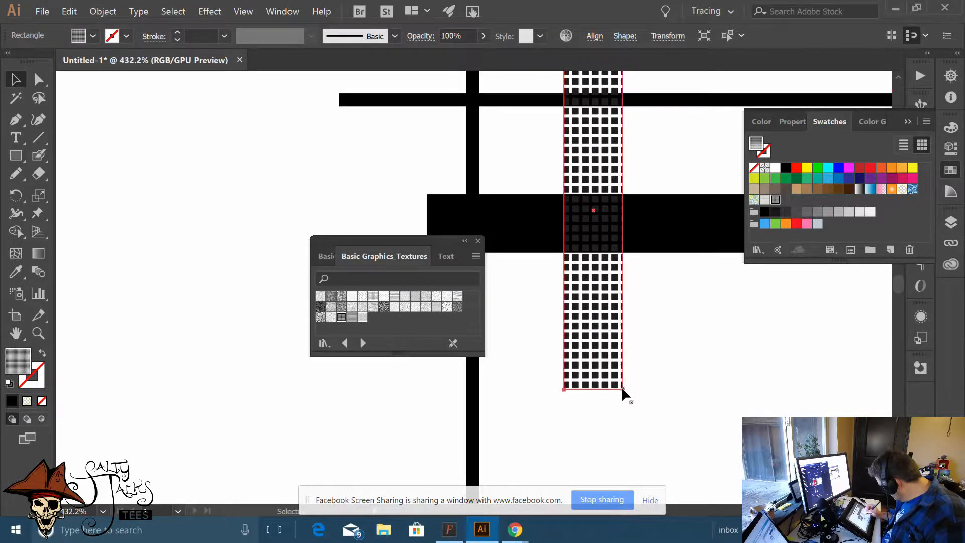
{"action": "left_click", "coordinate": [656, 344]}
{"action": "key", "text": "ctrl+z"}
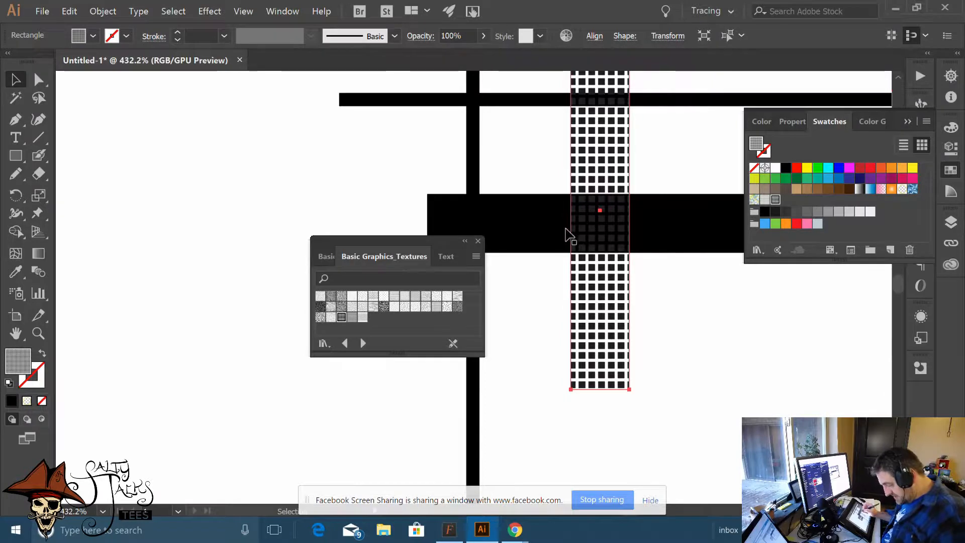
Move the square-textured vertical bar slightly to the right and deselect it
{"action": "key", "text": "ctrl+t"}
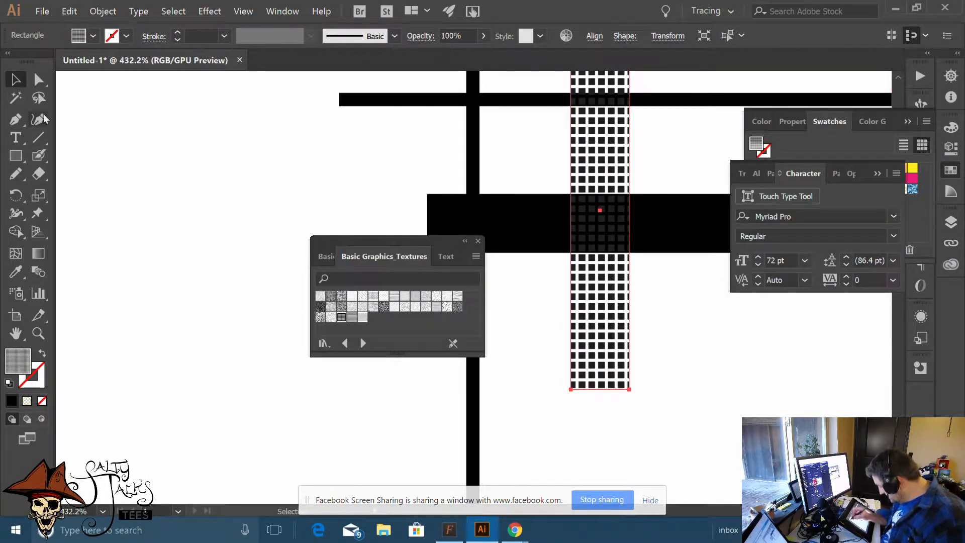
{"action": "left_click", "coordinate": [16, 79]}
{"action": "right_click", "coordinate": [597, 289]}
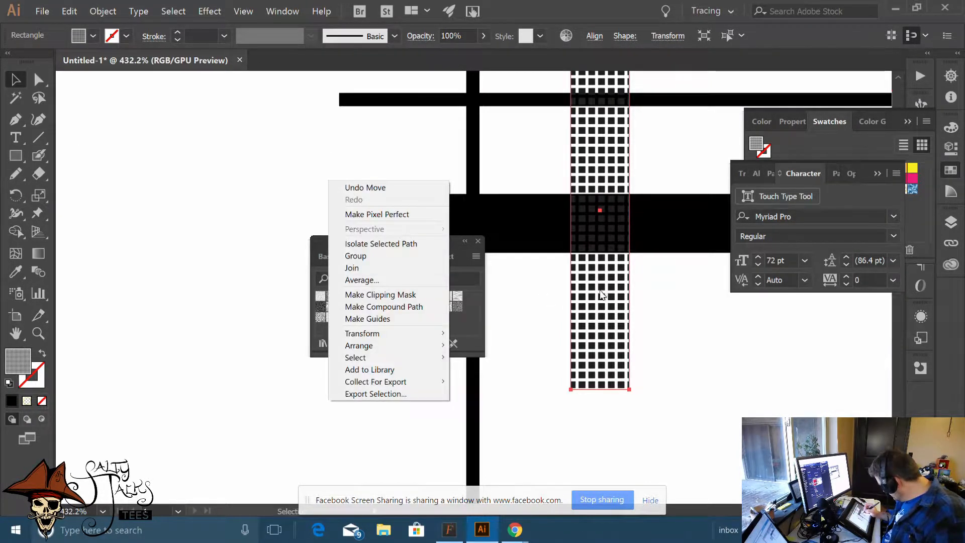
{"action": "left_click", "coordinate": [601, 303]}
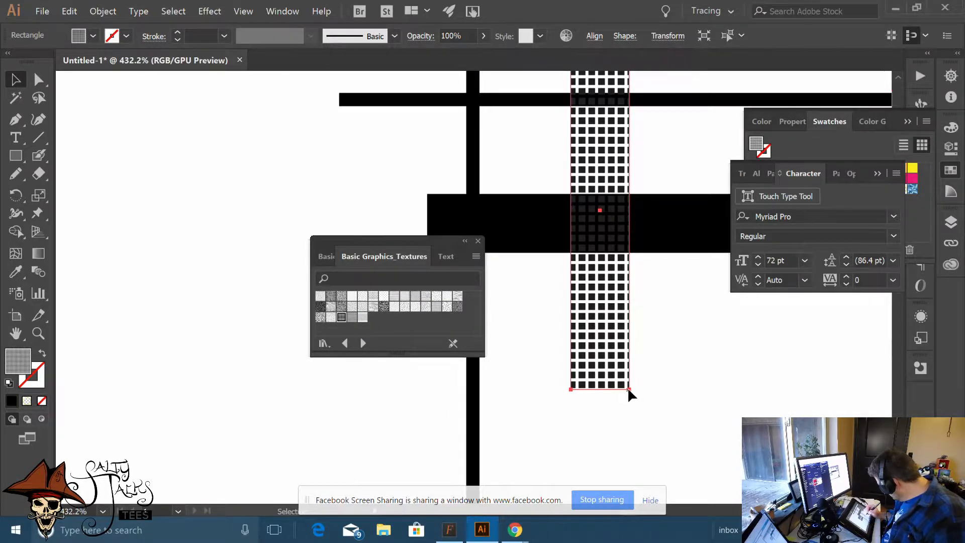
{"action": "mouse_move", "coordinate": [628, 387]}
{"action": "left_mouse_down"}
{"action": "mouse_move", "coordinate": [611, 394]}
{"action": "mouse_move", "coordinate": [634, 389]}
{"action": "left_mouse_up"}
{"action": "left_click", "coordinate": [597, 417]}
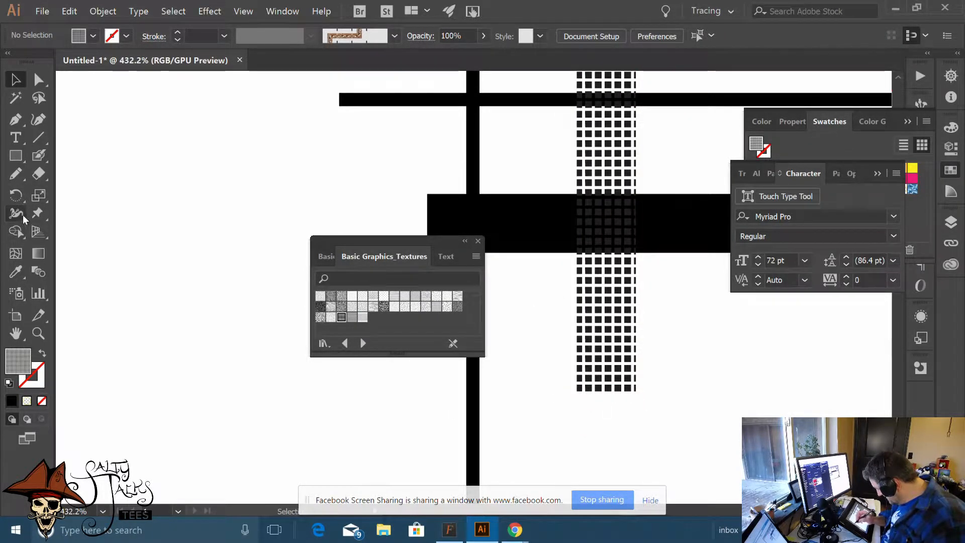
Try scaling the textured vertical bar down around its centre with the Scale tool and undo it
{"action": "left_click", "coordinate": [34, 202]}
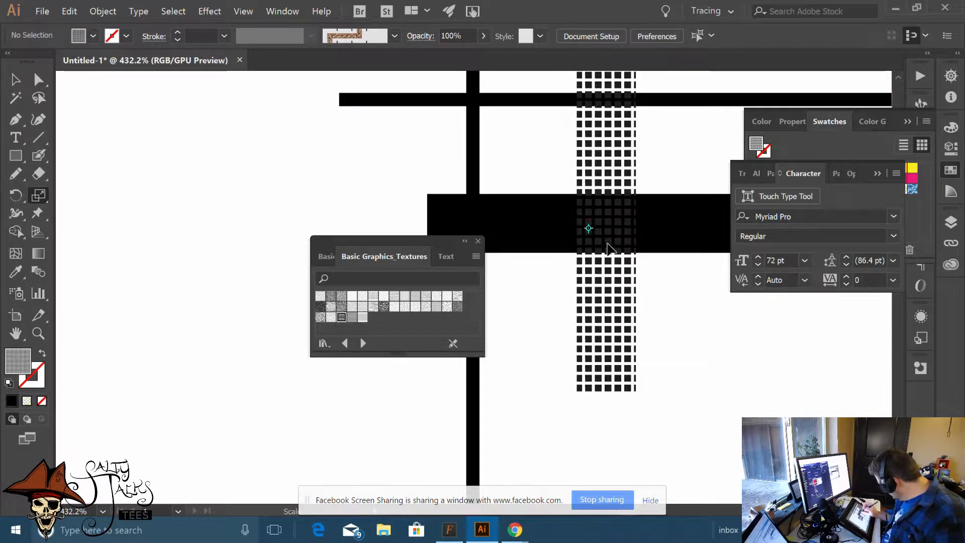
{"action": "left_click", "coordinate": [603, 216], "text": "ctrl"}
{"action": "left_click_drag", "start_coordinate": [565, 202], "coordinate": [568, 209]}
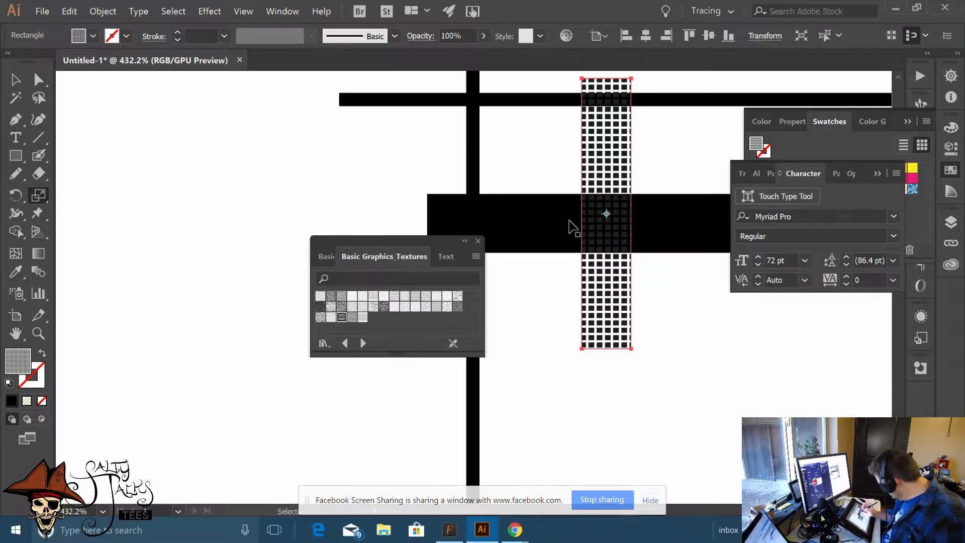
{"action": "key", "text": "ctrl+z"}
Turn off Transform Patterns in the Scale options and scale the textured vertical bar narrower and taller
{"action": "double_click", "coordinate": [32, 200]}
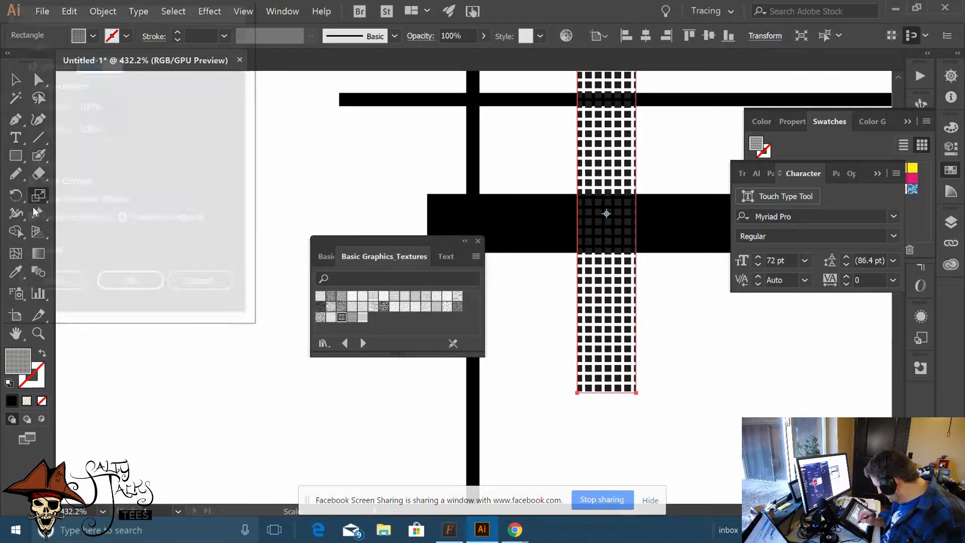
{"action": "left_click", "coordinate": [123, 221]}
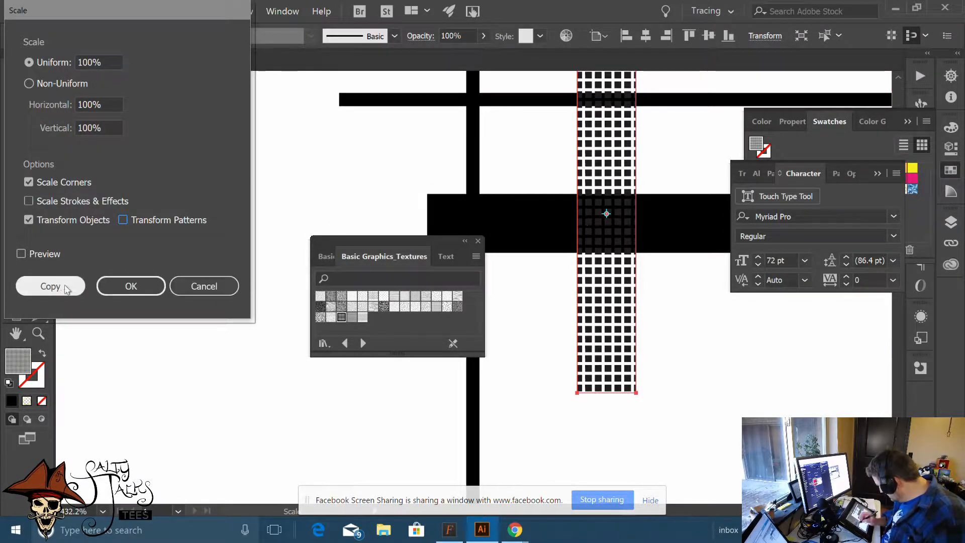
{"action": "left_click", "coordinate": [133, 290]}
{"action": "left_click_drag", "start_coordinate": [656, 218], "coordinate": [653, 229]}
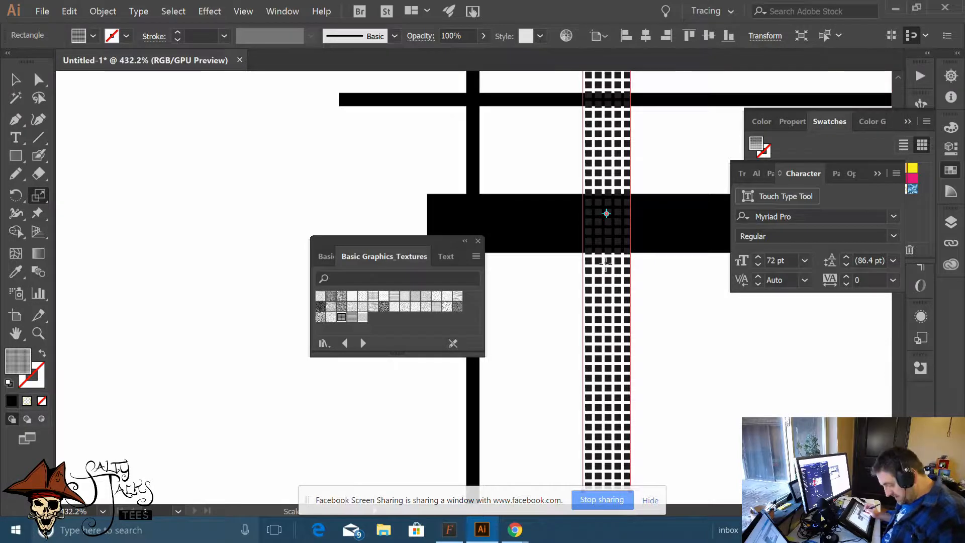
Deselect the textured vertical bar and delete the thick solid black horizontal bar crossing it
{"action": "key", "text": "v"}
{"action": "left_click", "coordinate": [653, 310]}
{"action": "scroll", "coordinate": [566, 282], "scroll_direction": "down", "scroll_amount": 5}
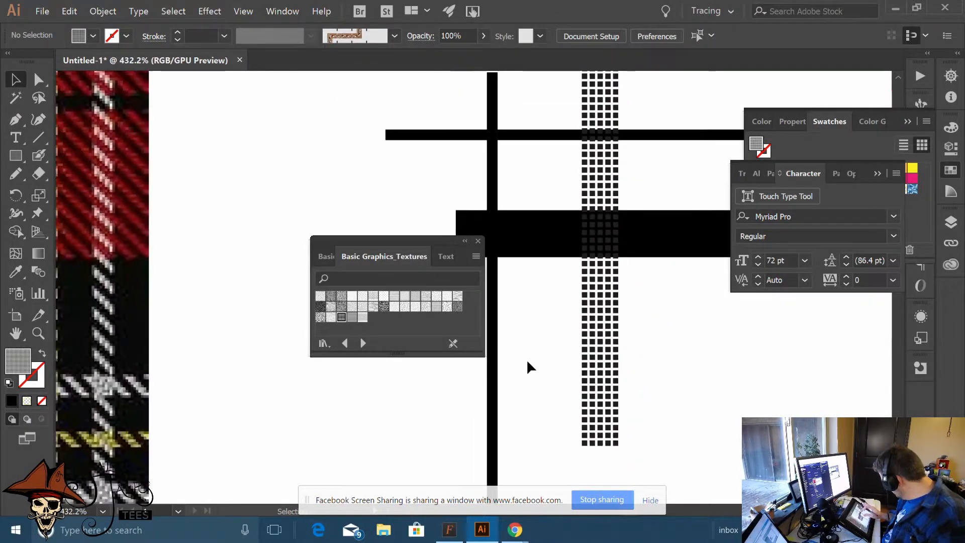
{"action": "left_click_drag", "start_coordinate": [581, 403], "coordinate": [607, 419]}
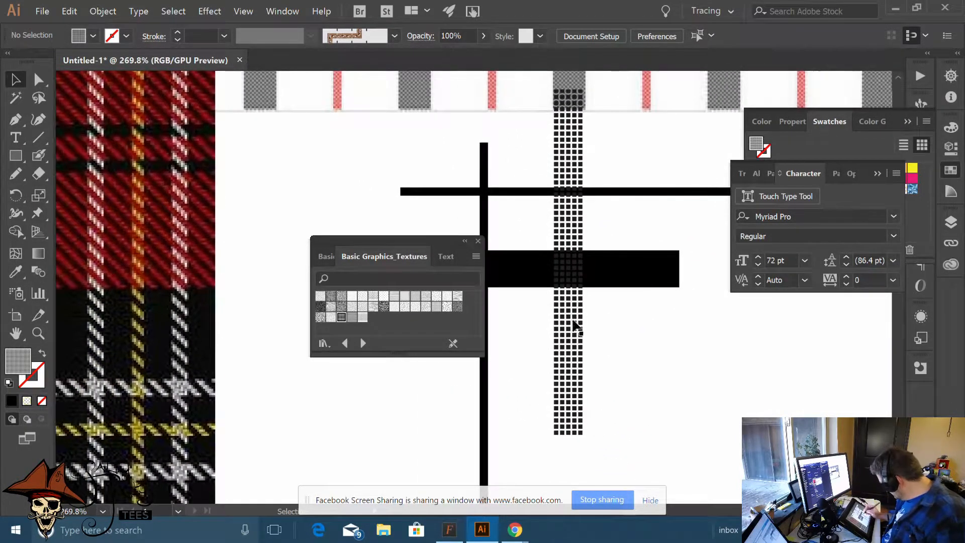
{"action": "left_click", "coordinate": [636, 269]}
{"action": "key", "text": "Delete"}
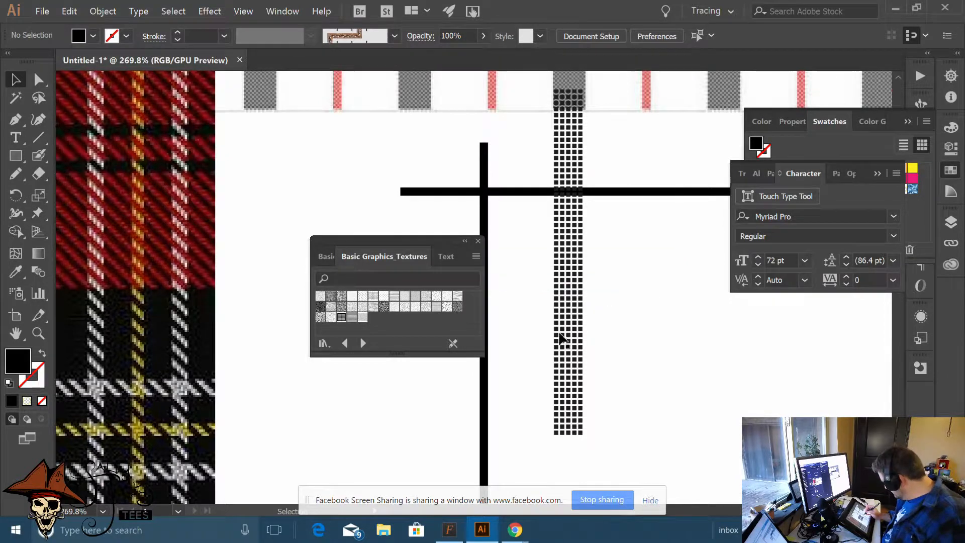
Rotate a copy of the square-textured vertical bar a quarter turn about its centre to form a horizontal textured bar
{"action": "left_click", "coordinate": [563, 338]}
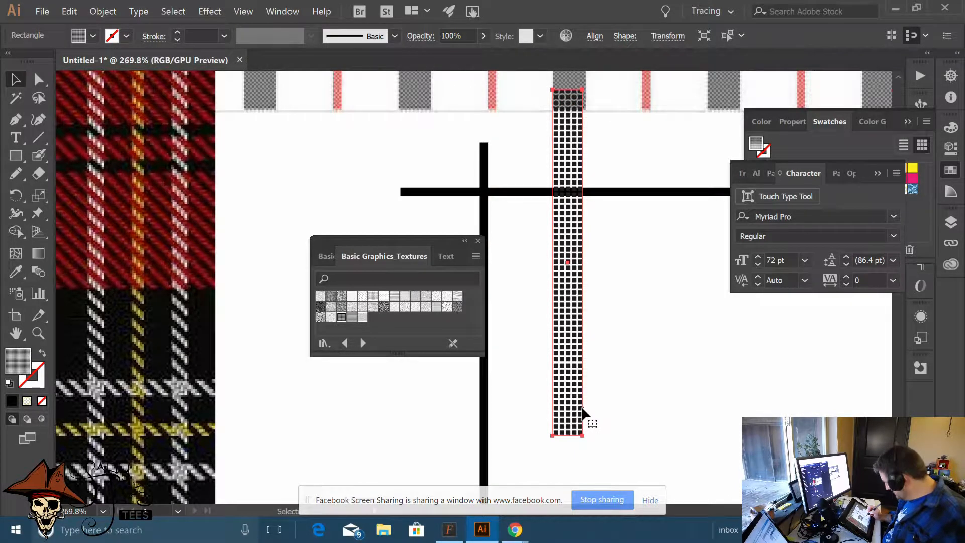
{"action": "left_click", "coordinate": [617, 386]}
{"action": "left_click", "coordinate": [575, 406]}
{"action": "key", "text": "r"}
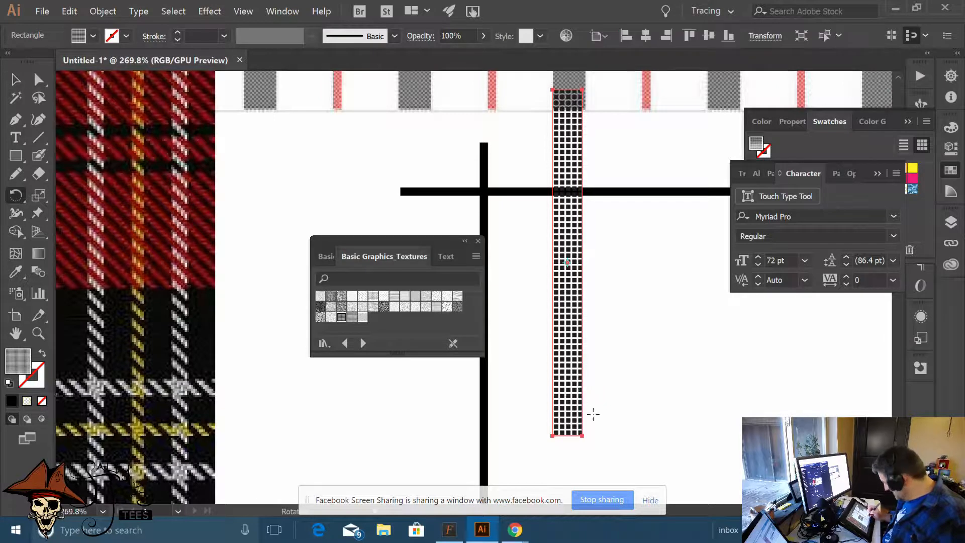
{"action": "left_click_drag", "start_coordinate": [593, 442], "coordinate": [664, 255]}
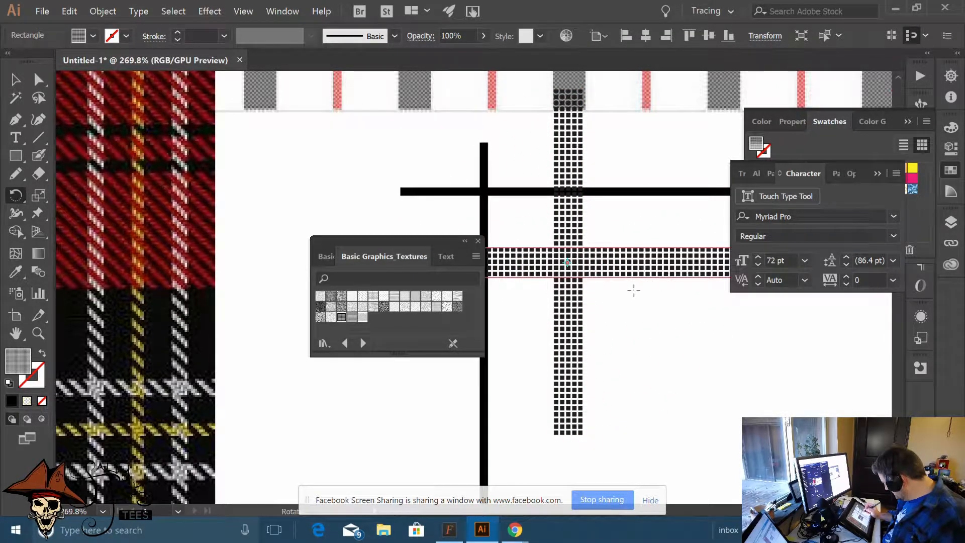
{"action": "key", "text": "v"}
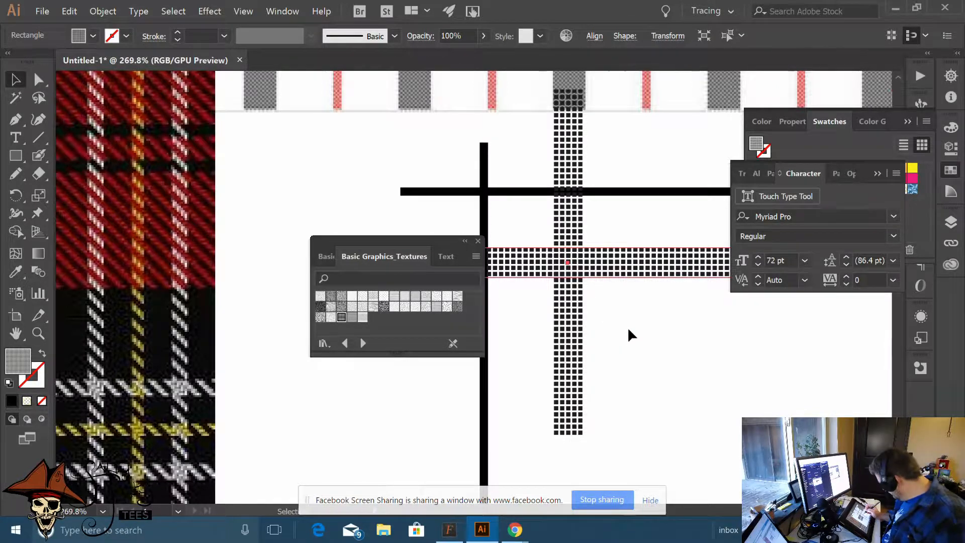
Move the horizontal textured bar slightly down over the vertical one and deselect it
{"action": "mouse_move", "coordinate": [620, 265]}
{"action": "left_mouse_down"}
{"action": "mouse_move", "coordinate": [616, 275]}
{"action": "mouse_move", "coordinate": [613, 265]}
{"action": "left_mouse_up"}
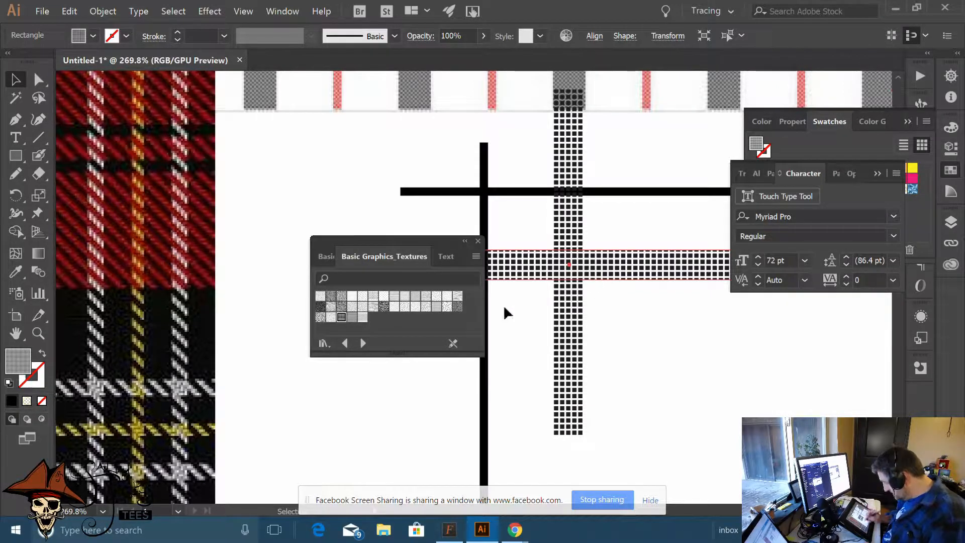
{"action": "left_click", "coordinate": [640, 296]}
{"action": "left_click_drag", "start_coordinate": [634, 262], "coordinate": [627, 265]}
{"action": "left_click", "coordinate": [634, 306]}
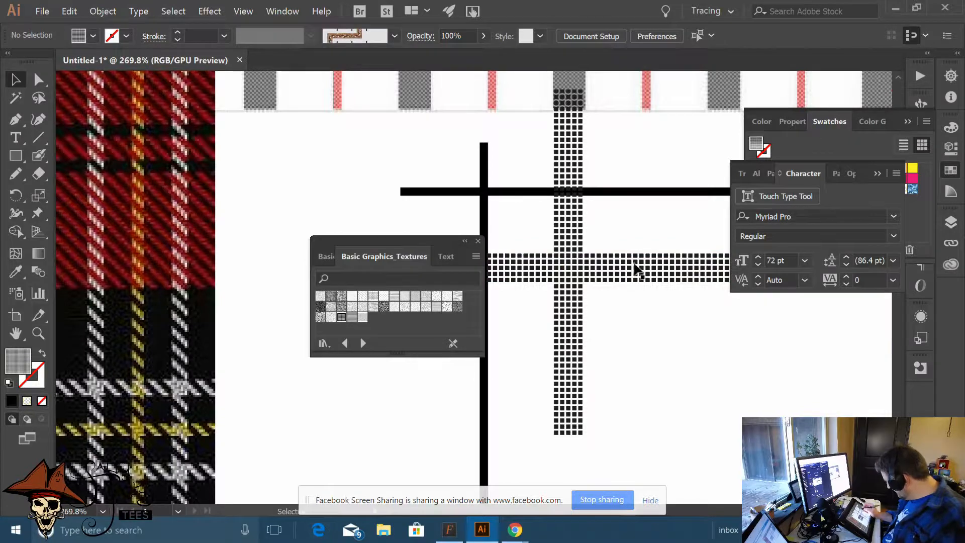
Examine the crossing of the two textured bars close up and from a distance beside the plaid references
{"action": "scroll", "coordinate": [500, 383], "scroll_direction": "down", "scroll_amount": 2}
{"action": "scroll", "coordinate": [533, 375], "scroll_direction": "up", "scroll_amount": 2}
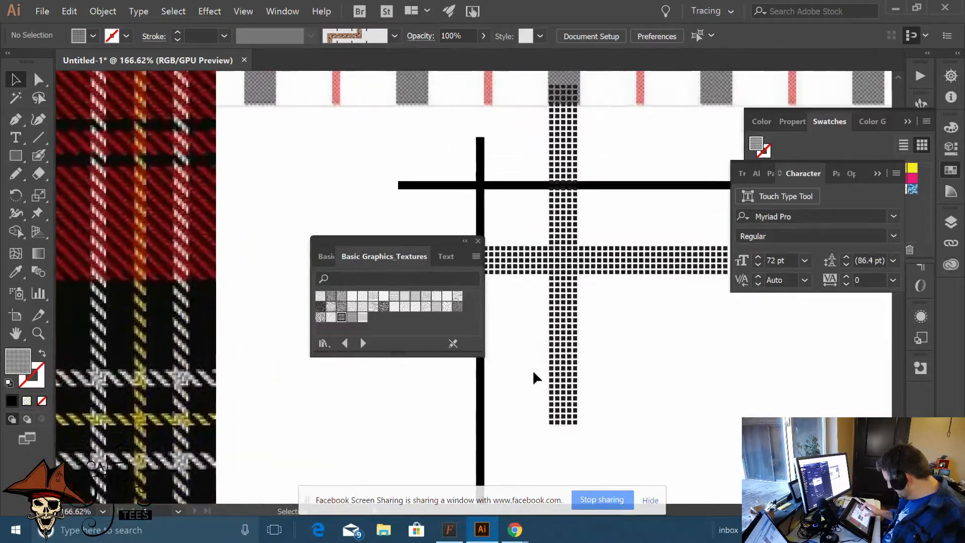
{"action": "scroll", "coordinate": [542, 403], "scroll_direction": "up", "scroll_amount": 2}
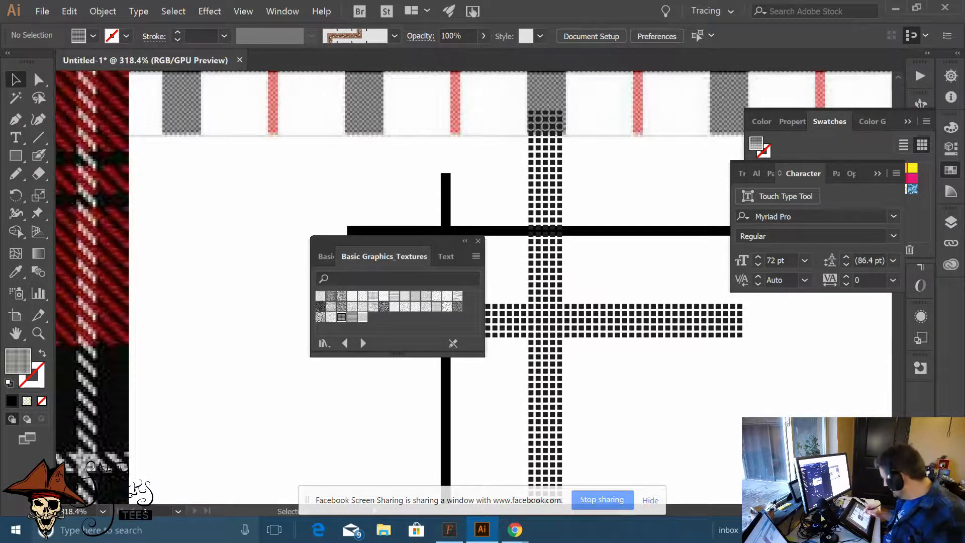
{"action": "left_click_drag", "start_coordinate": [602, 281], "coordinate": [647, 285]}
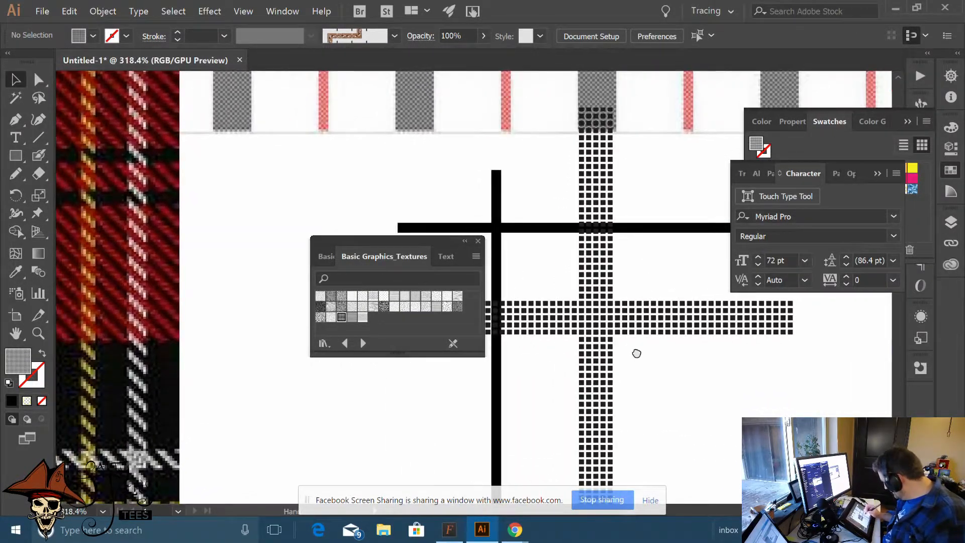
{"action": "left_click_drag", "start_coordinate": [635, 351], "coordinate": [609, 352]}
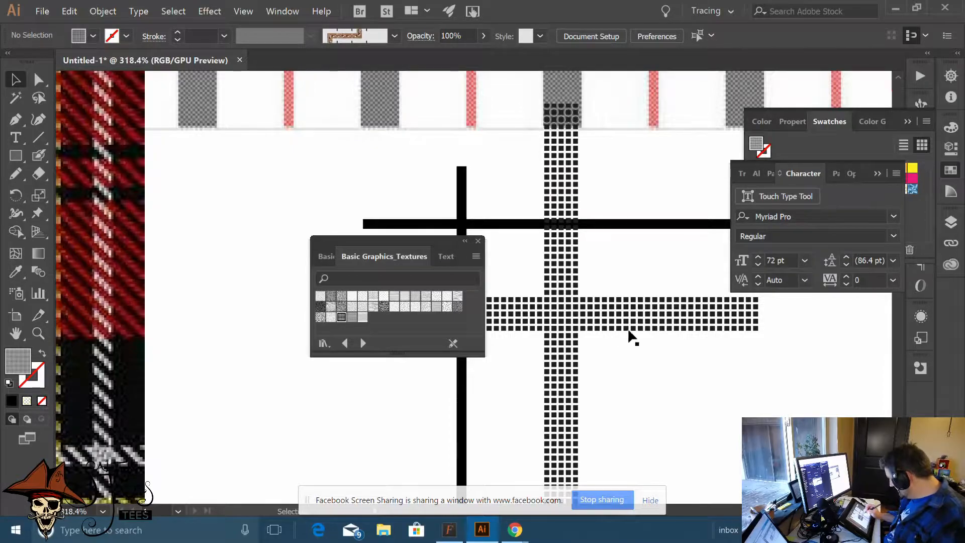
{"action": "scroll", "coordinate": [628, 329], "scroll_direction": "down", "scroll_amount": 5}
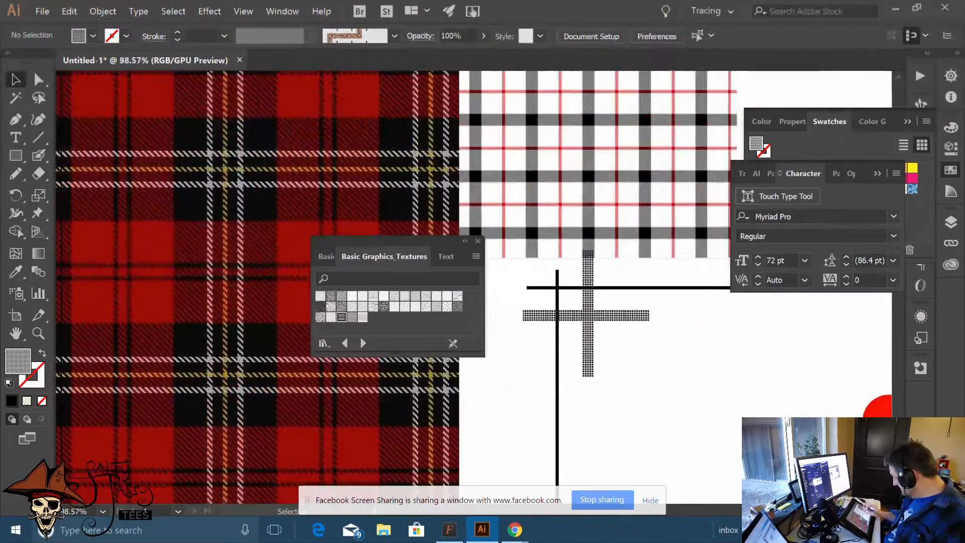
{"action": "scroll", "coordinate": [551, 408], "scroll_direction": "up", "scroll_amount": 5}
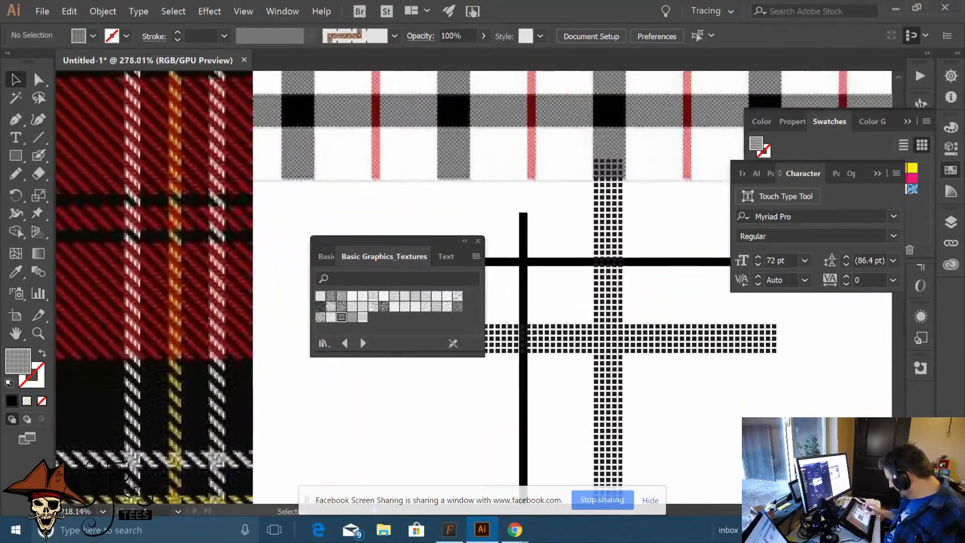
Move the Basic Graphics_Textures library away from the crossing bars so their ends are uncovered
{"action": "scroll", "coordinate": [567, 394], "scroll_direction": "up", "scroll_amount": 1}
{"action": "right_click", "coordinate": [416, 402]}
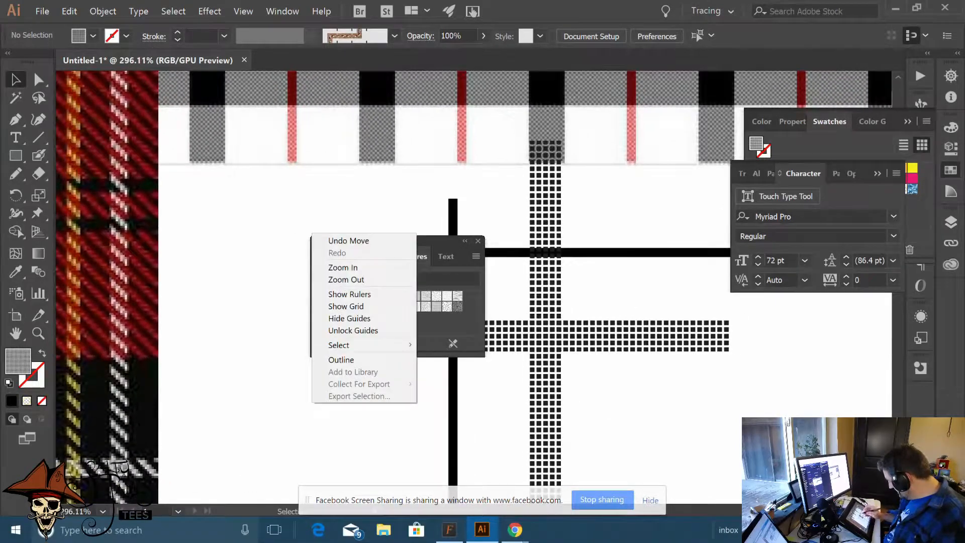
{"action": "left_click_drag", "start_coordinate": [428, 243], "coordinate": [275, 238]}
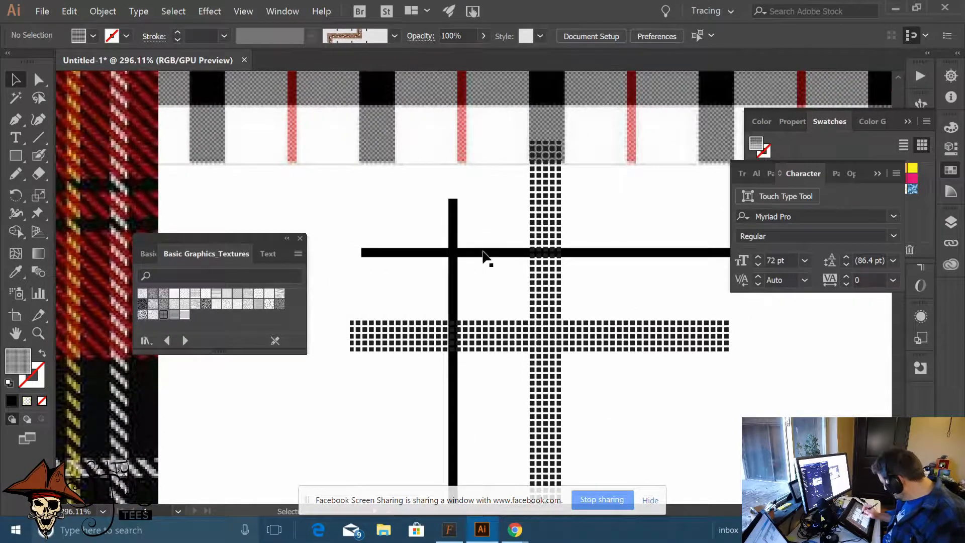
Fill the two thin black bars with the light red sampled from the reference's thin stripe using the Eyedropper tool
{"action": "left_click_drag", "start_coordinate": [424, 218], "coordinate": [469, 265]}
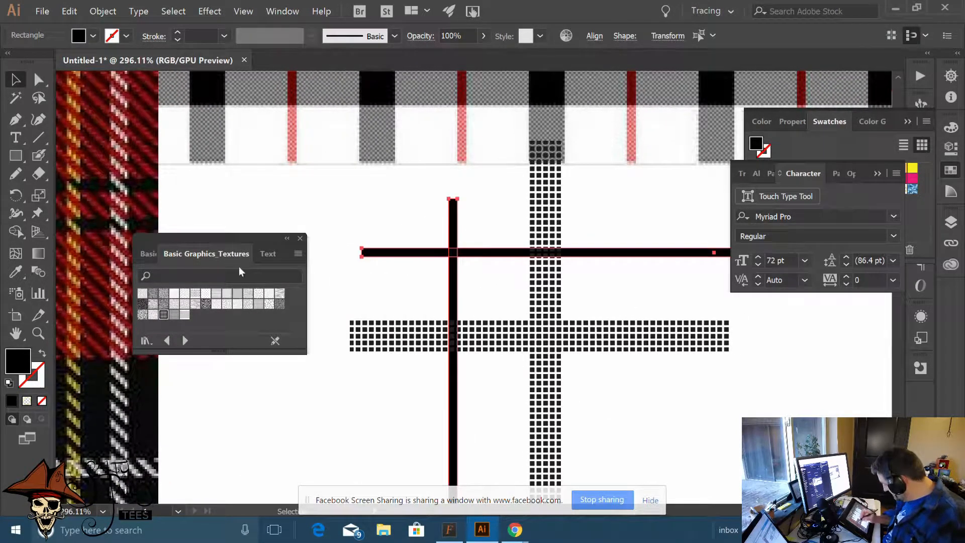
{"action": "left_click", "coordinate": [16, 272]}
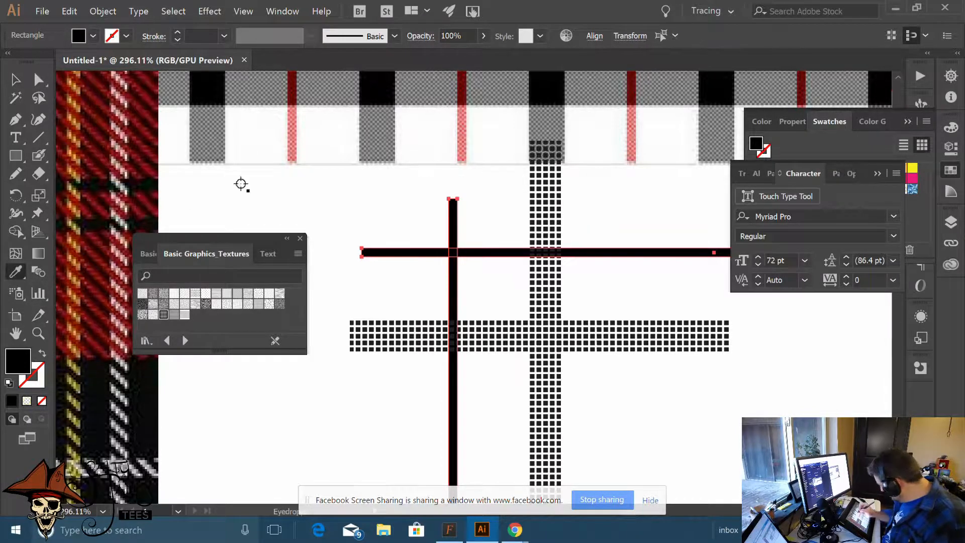
{"action": "left_click", "coordinate": [462, 147]}
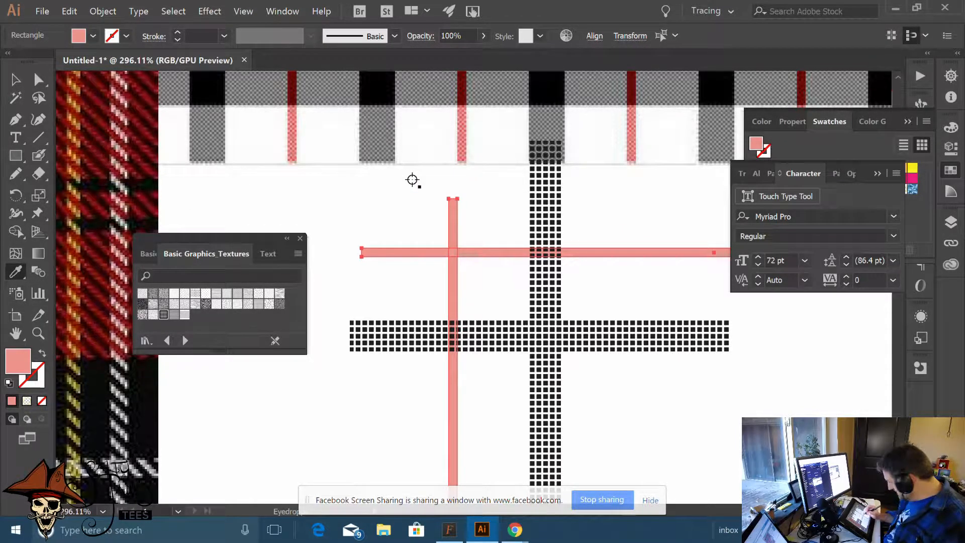
{"action": "key", "text": "v"}
{"action": "left_click", "coordinate": [482, 279]}
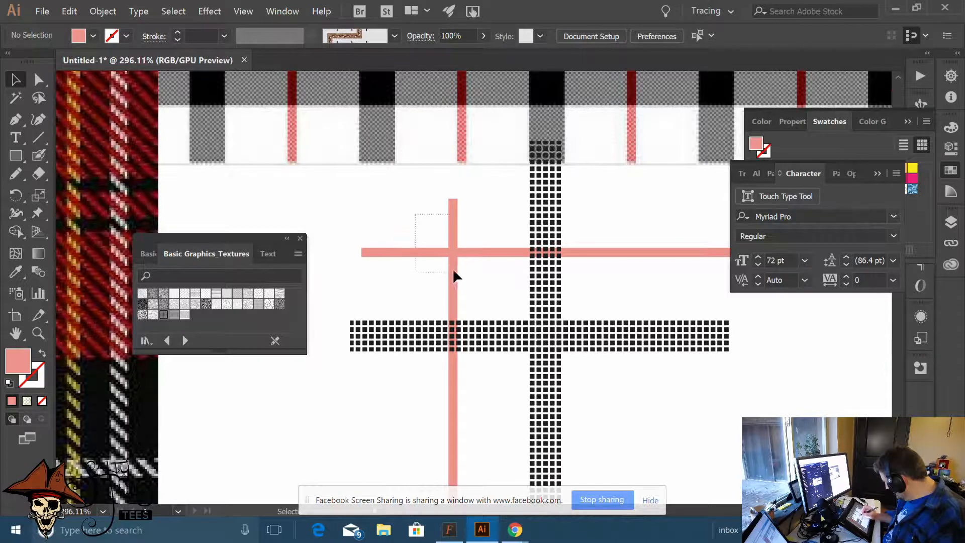
Lower the overall opacity of both thin crossing bars to 59% in their appearance settings
{"action": "left_click_drag", "start_coordinate": [452, 274], "coordinate": [425, 232]}
{"action": "left_click_drag", "start_coordinate": [476, 275], "coordinate": [477, 276]}
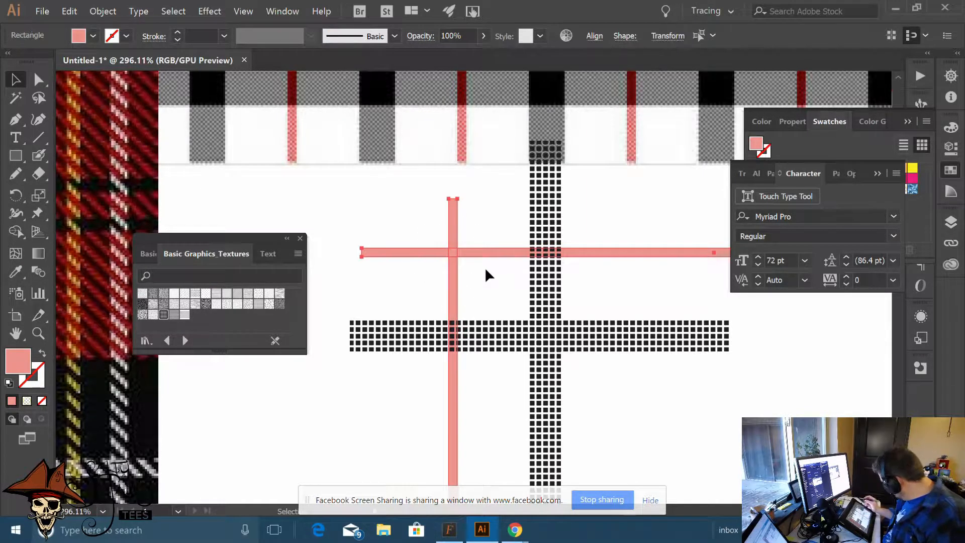
{"action": "left_click", "coordinate": [909, 122]}
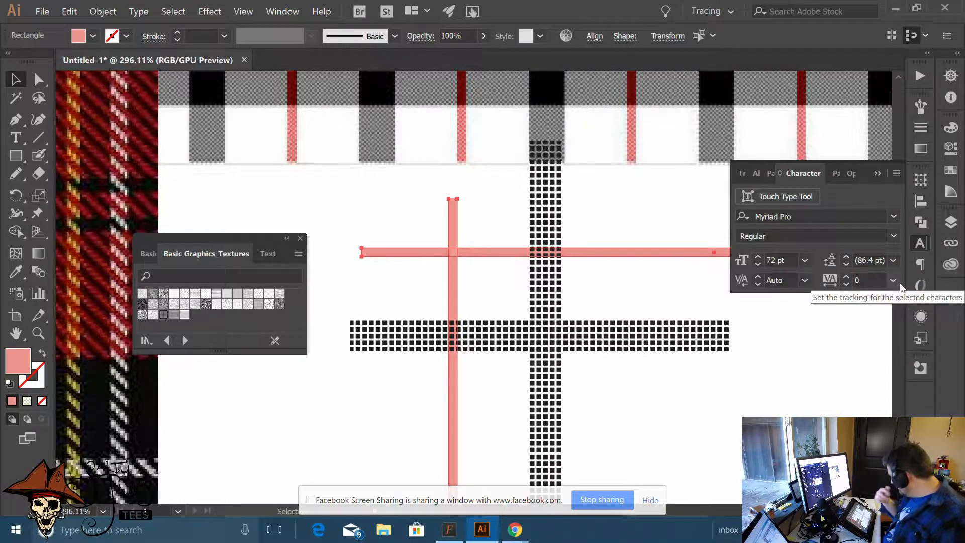
{"action": "left_click", "coordinate": [916, 316]}
{"action": "scroll", "coordinate": [894, 363], "scroll_direction": "down", "scroll_amount": 2}
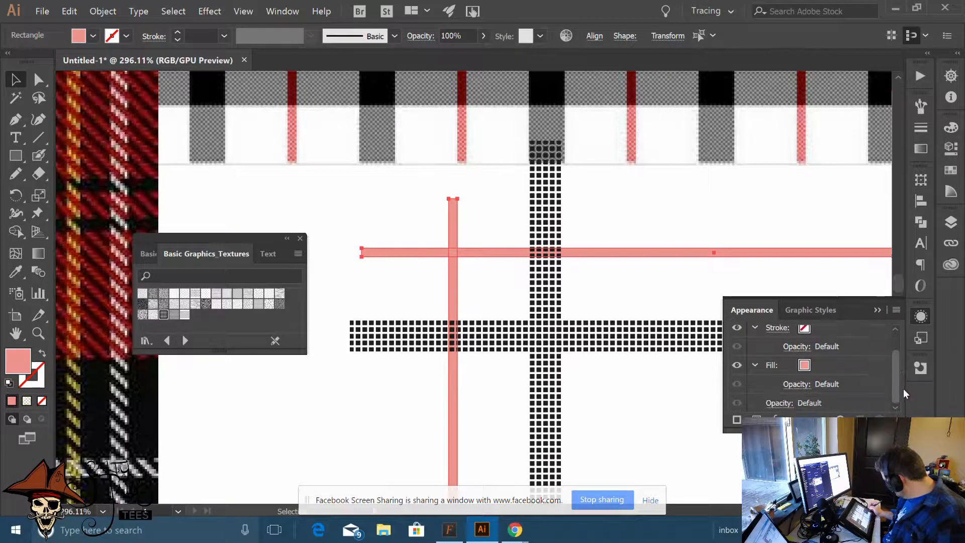
{"action": "left_click", "coordinate": [790, 405]}
{"action": "left_click", "coordinate": [771, 291]}
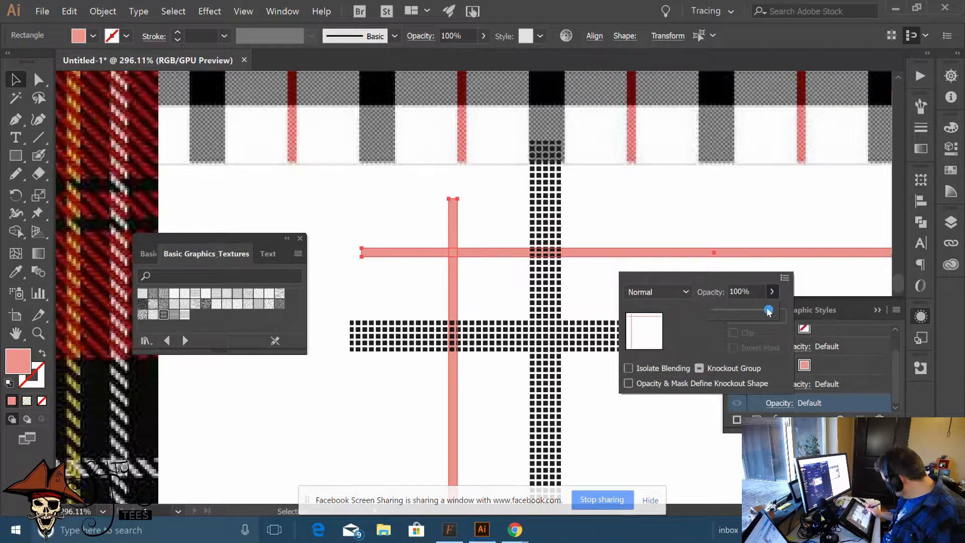
{"action": "left_click_drag", "start_coordinate": [769, 311], "coordinate": [749, 315]}
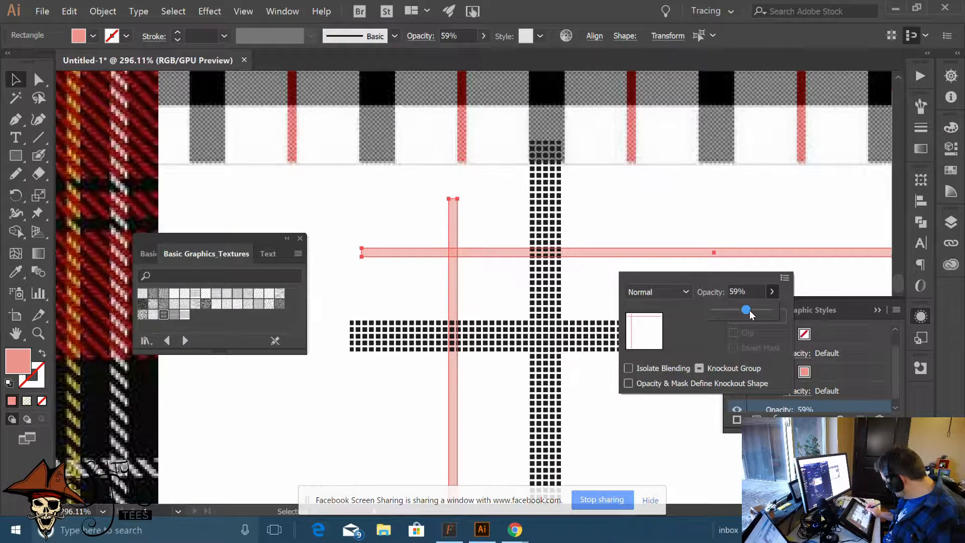
Change the fill of the two thin bars to dark red CC0000 and deselect them
{"action": "double_click", "coordinate": [23, 366]}
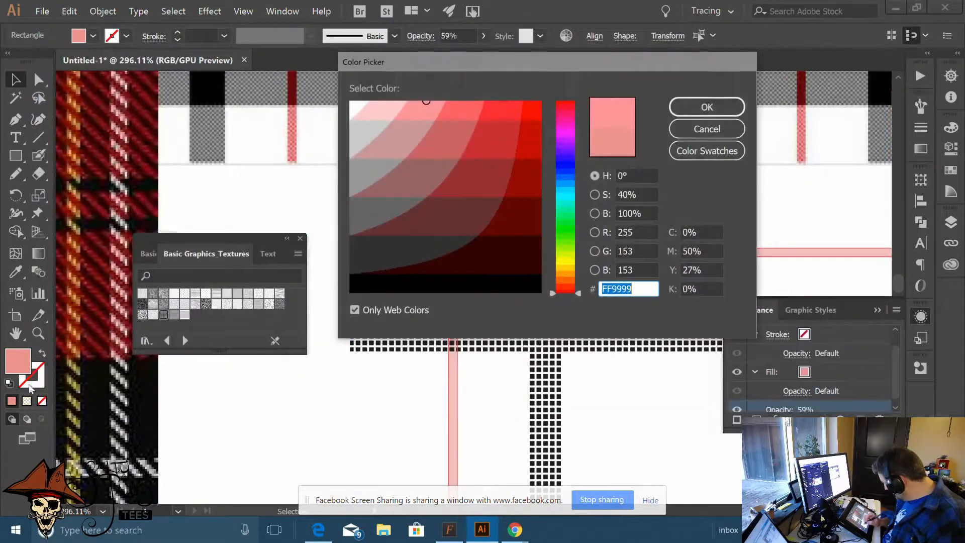
{"action": "left_click", "coordinate": [529, 144]}
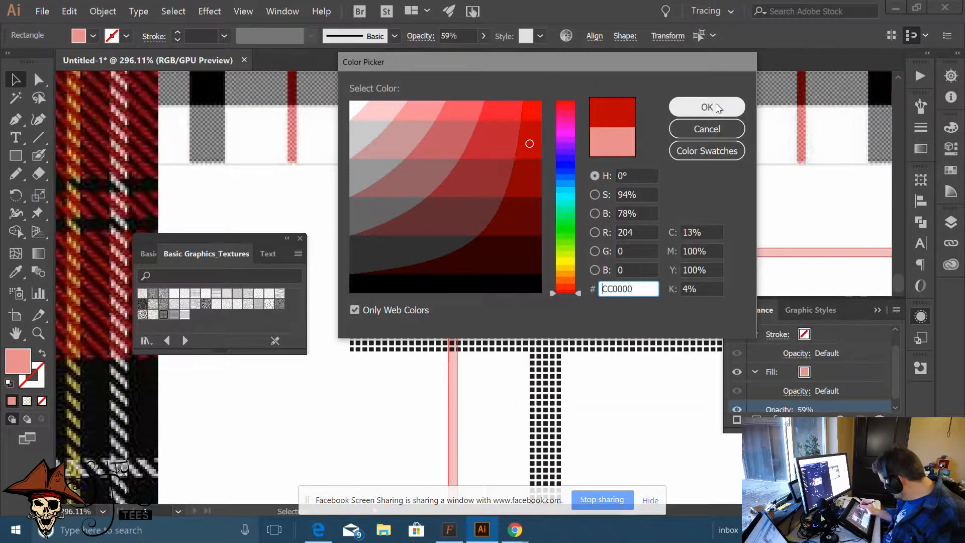
{"action": "left_click", "coordinate": [706, 107]}
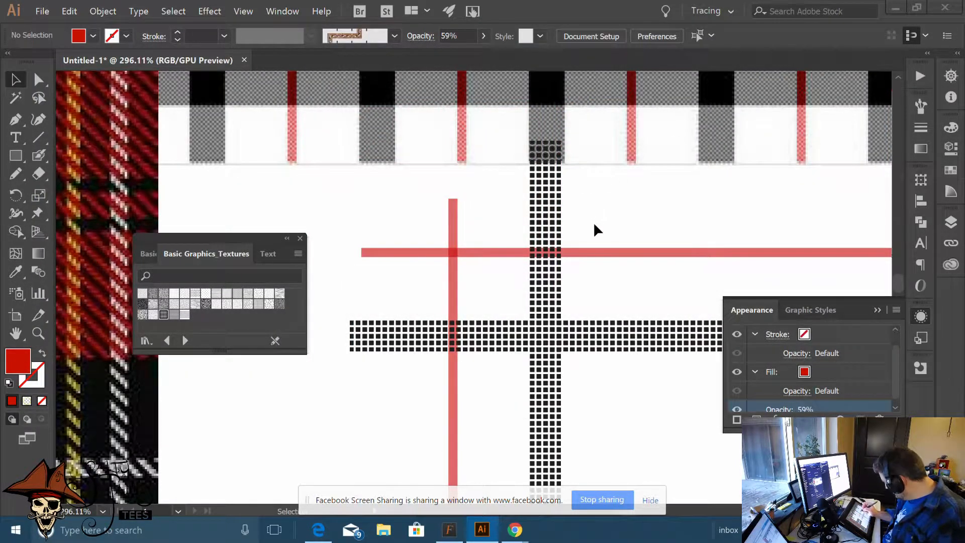
{"action": "scroll", "coordinate": [634, 193], "scroll_direction": "down", "scroll_amount": 6}
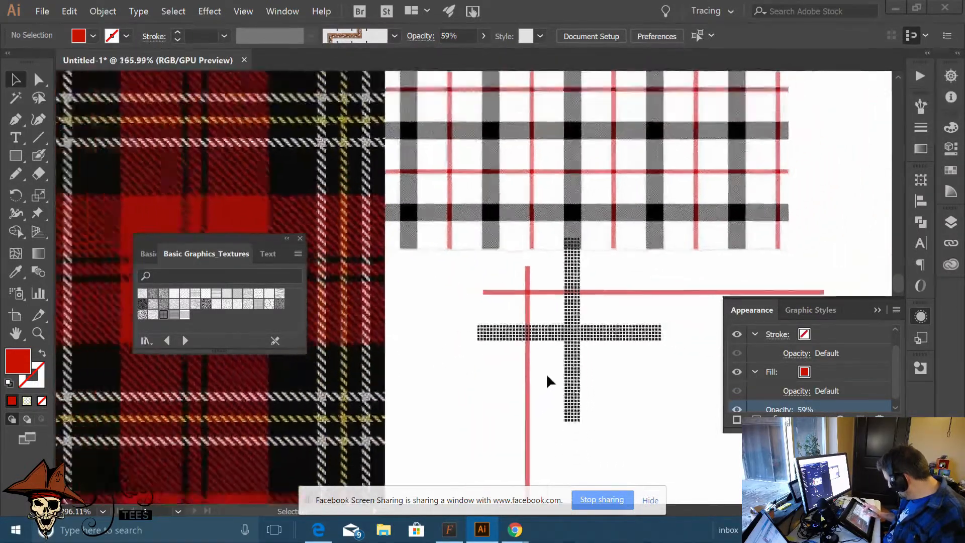
{"action": "scroll", "coordinate": [613, 347], "scroll_direction": "up", "scroll_amount": 3}
{"action": "scroll", "coordinate": [613, 346], "scroll_direction": "down", "scroll_amount": 3}
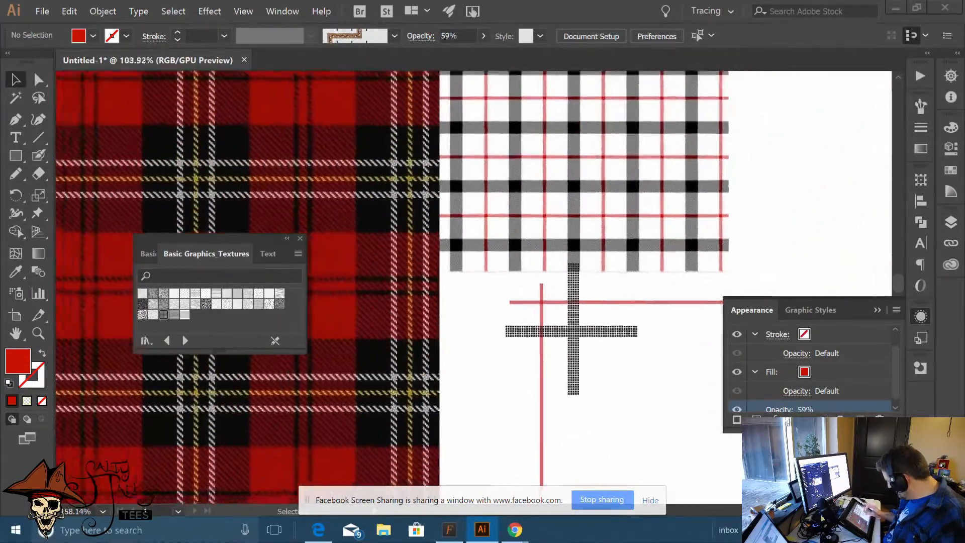
{"action": "left_click_drag", "start_coordinate": [613, 347], "coordinate": [546, 354]}
{"action": "scroll", "coordinate": [542, 322], "scroll_direction": "up", "scroll_amount": 5}
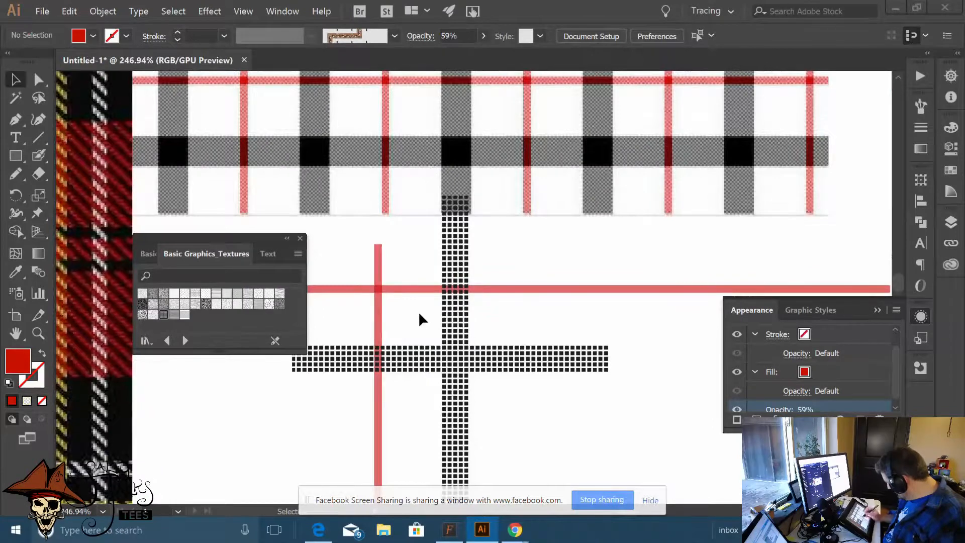
{"action": "left_click_drag", "start_coordinate": [452, 376], "coordinate": [508, 389]}
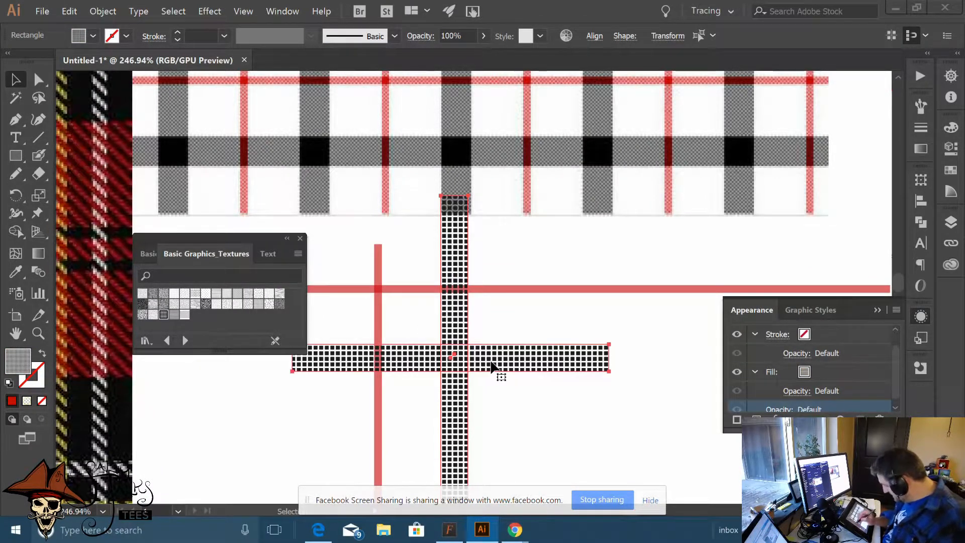
{"action": "key", "text": "ctrl+shift+a"}
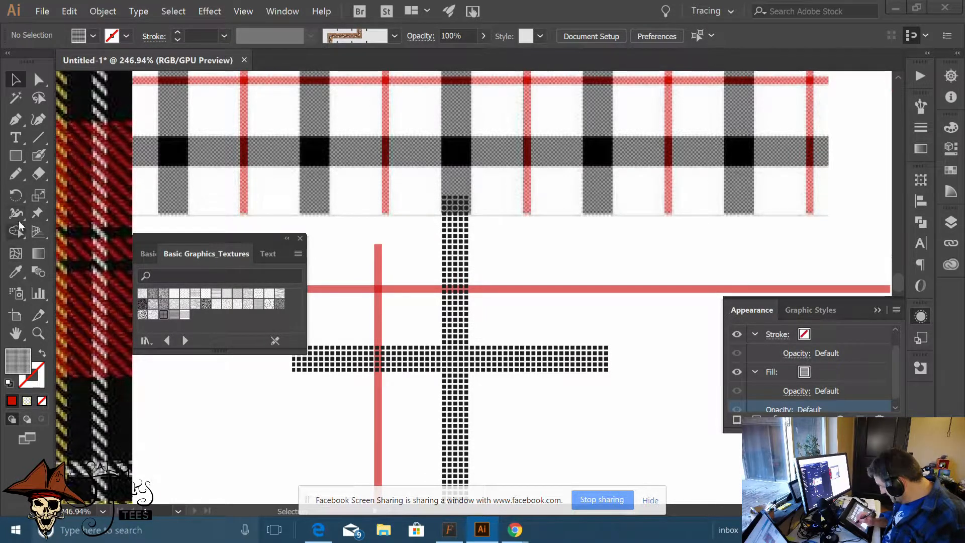
{"action": "key", "text": "s"}
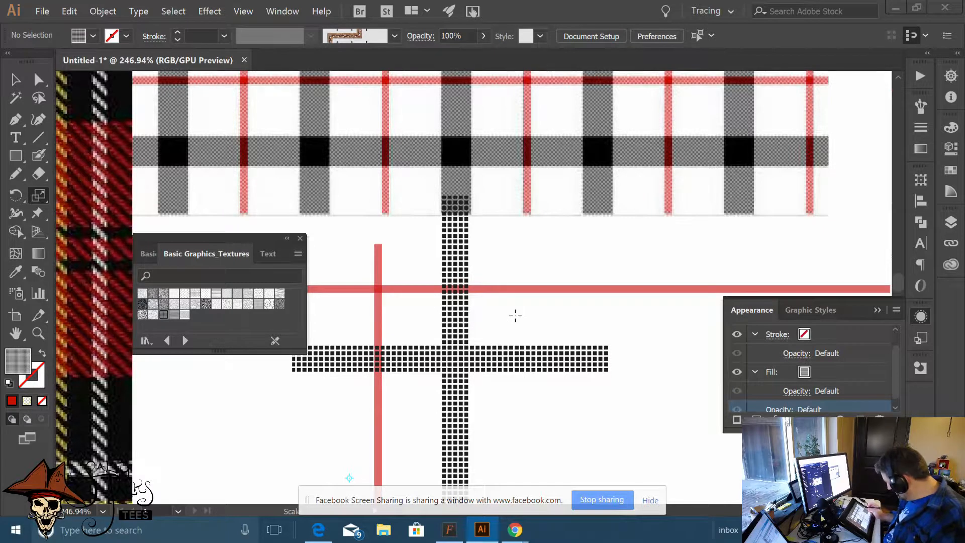
{"action": "left_click", "coordinate": [489, 322]}
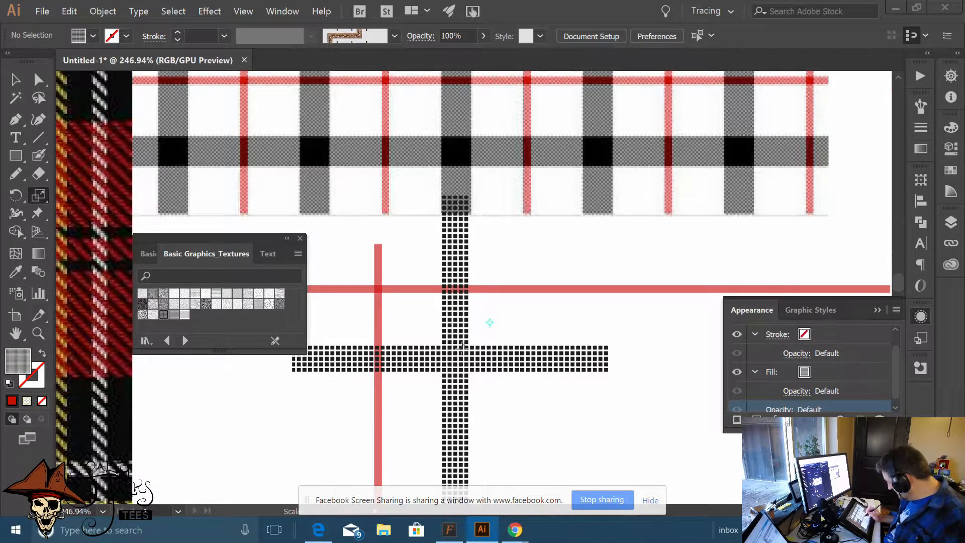
{"action": "left_click", "coordinate": [454, 381], "text": "ctrl"}
{"action": "left_click", "coordinate": [497, 368], "text": "ctrl"}
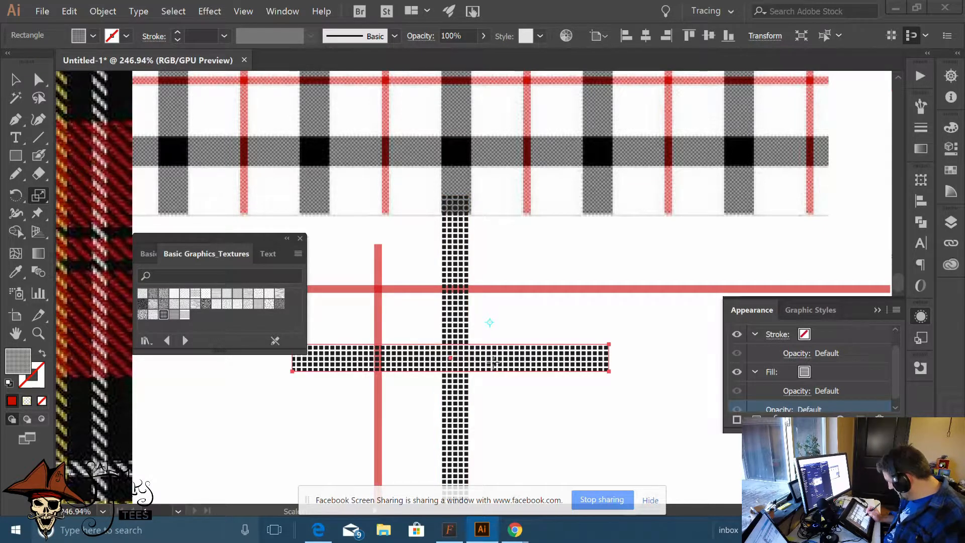
{"action": "left_click", "coordinate": [453, 400]}
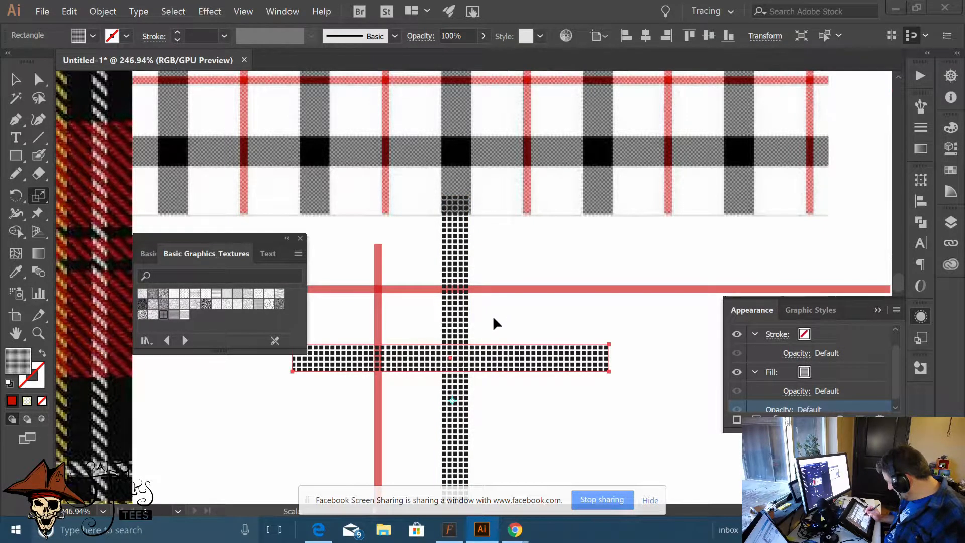
{"action": "left_click_drag", "start_coordinate": [494, 315], "coordinate": [493, 311]}
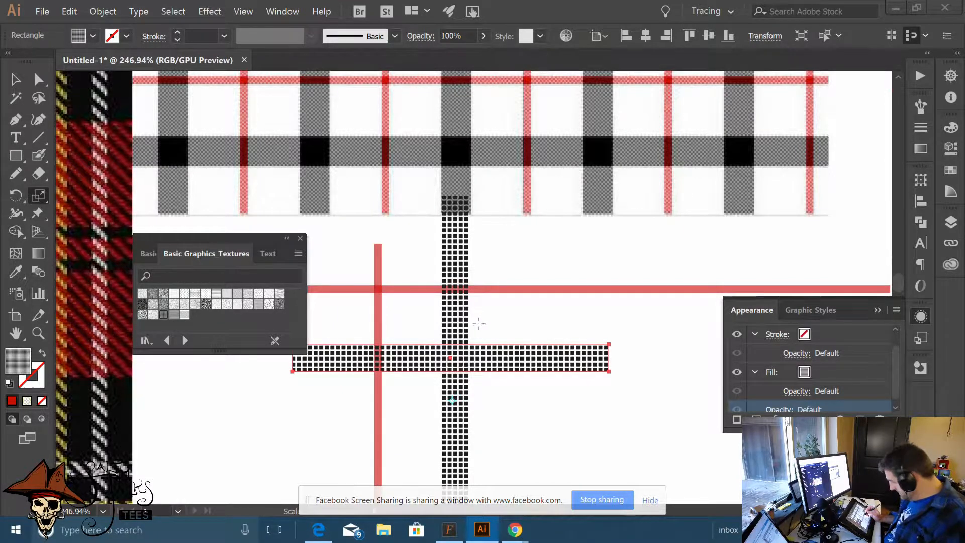
Switch the document to full screen mode with the menu bar and deselect the horizontal textured bar
{"action": "key", "text": "f"}
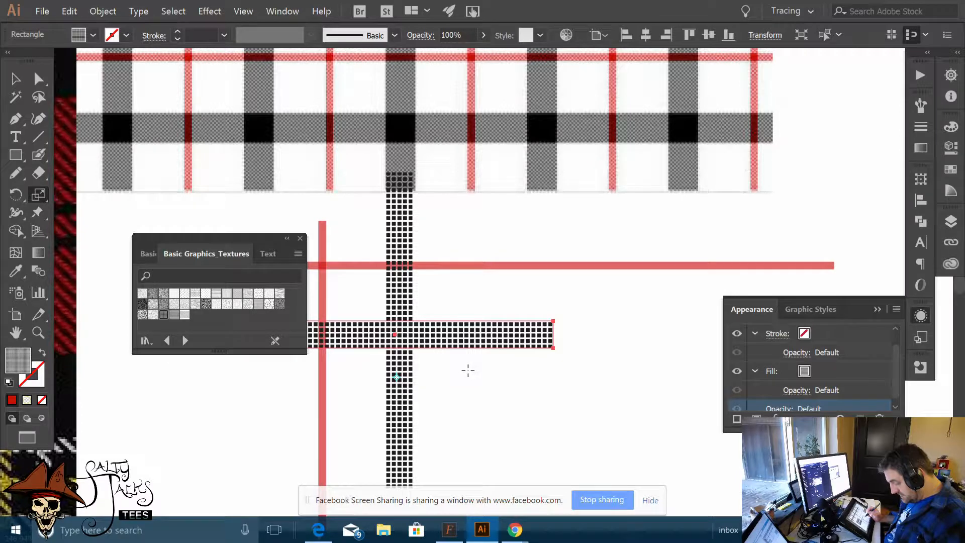
{"action": "key", "text": "v"}
{"action": "left_click", "coordinate": [460, 370]}
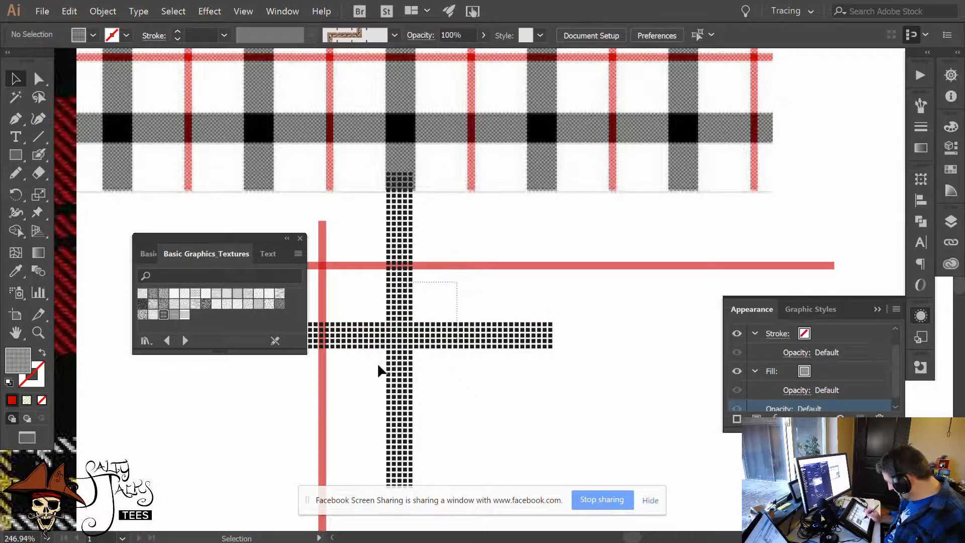
Scale only the pattern fill of both thick textured bars uniformly to 50%, without transforming the objects, and deselect them
{"action": "left_click_drag", "start_coordinate": [369, 370], "coordinate": [368, 370]}
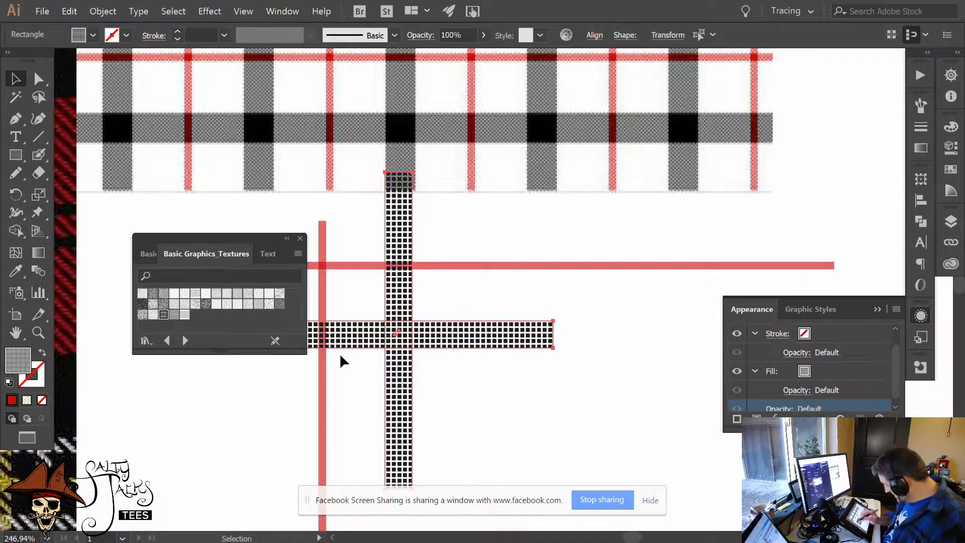
{"action": "left_click", "coordinate": [39, 195]}
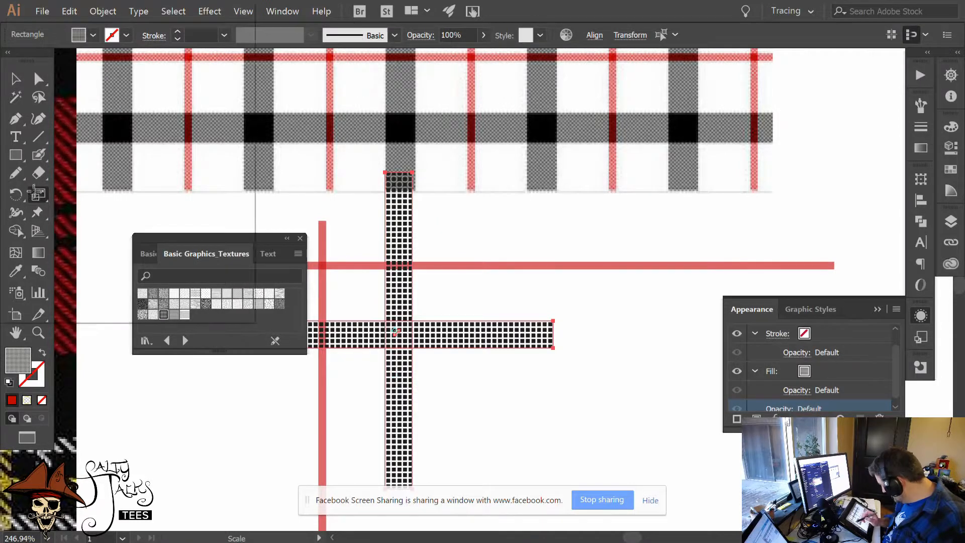
{"action": "double_click", "coordinate": [38, 194]}
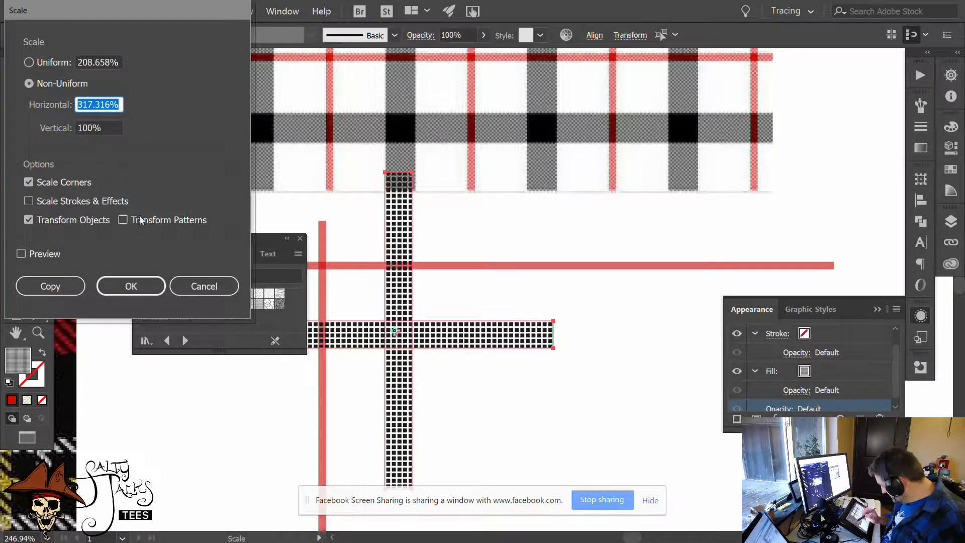
{"action": "left_click", "coordinate": [122, 219]}
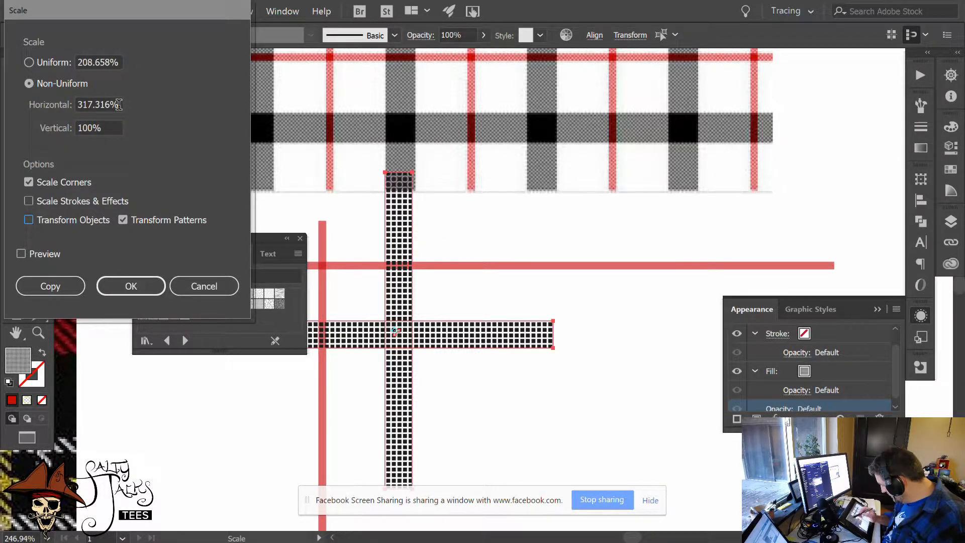
{"action": "left_click", "coordinate": [29, 63]}
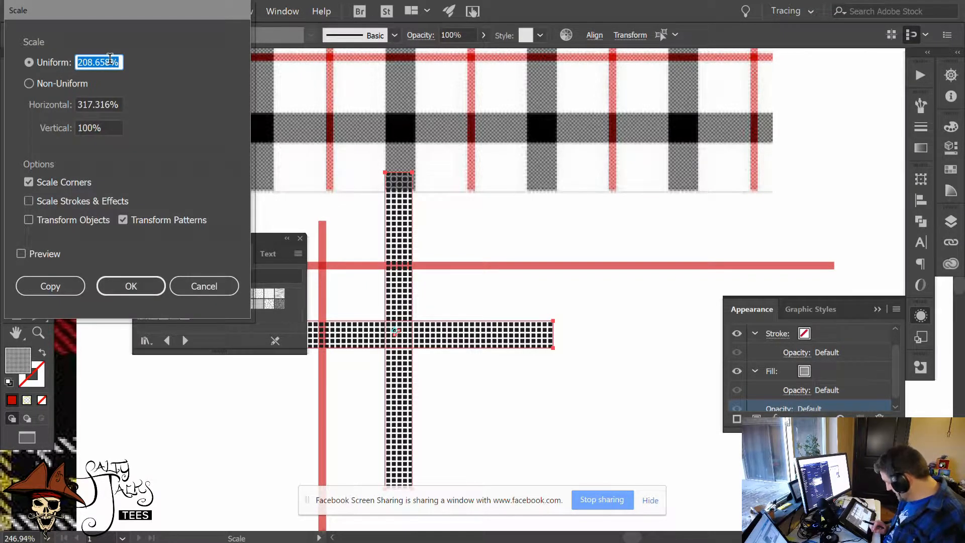
{"action": "type", "text": "5"}
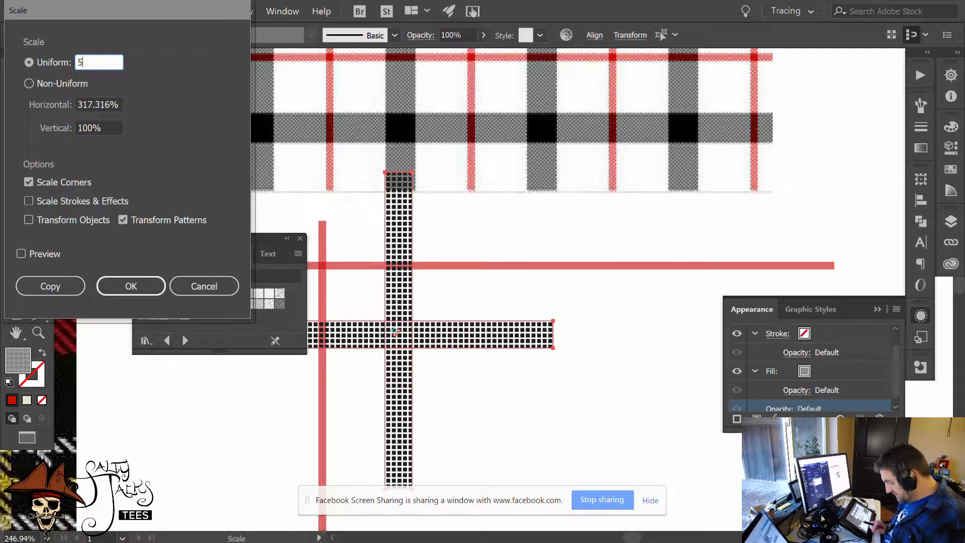
{"action": "type", "text": "0"}
{"action": "left_click", "coordinate": [117, 127]}
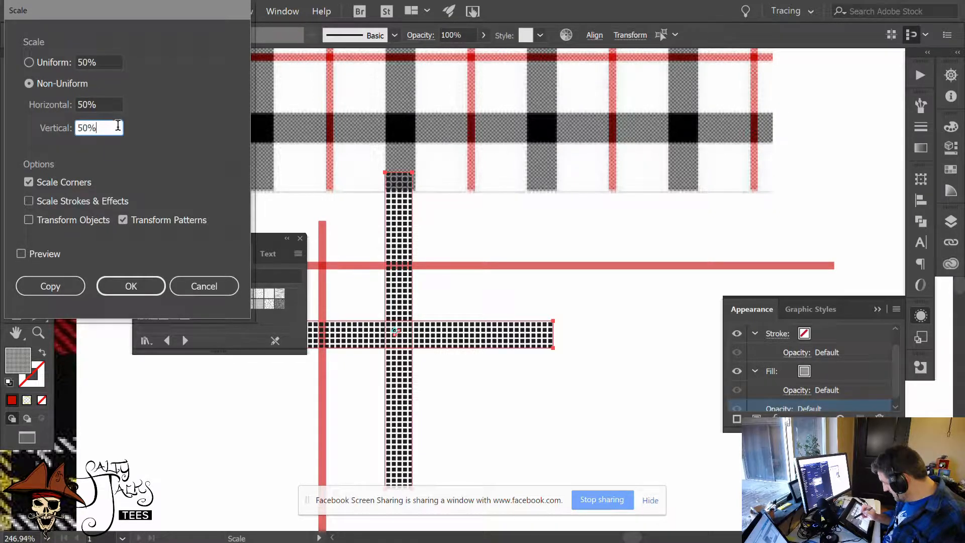
{"action": "left_click", "coordinate": [107, 59]}
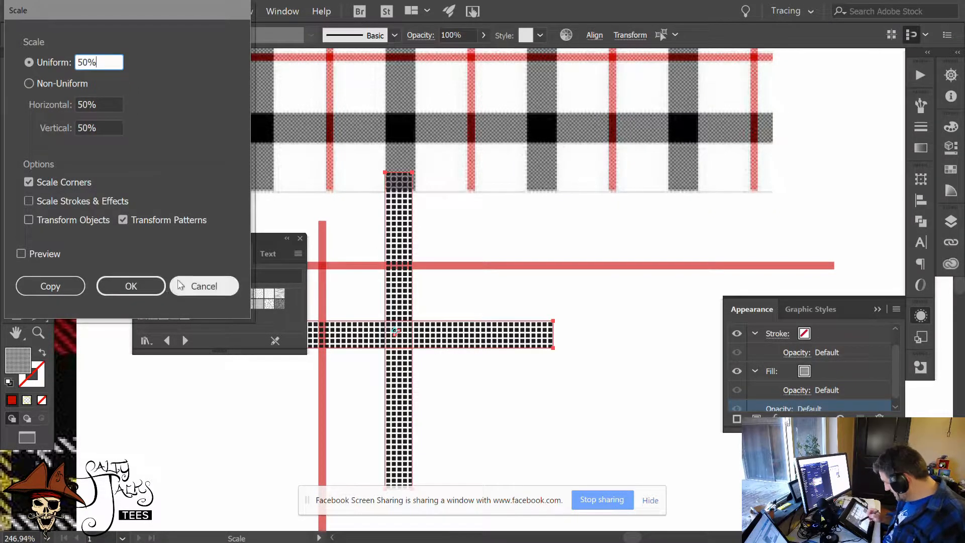
{"action": "left_click", "coordinate": [131, 286]}
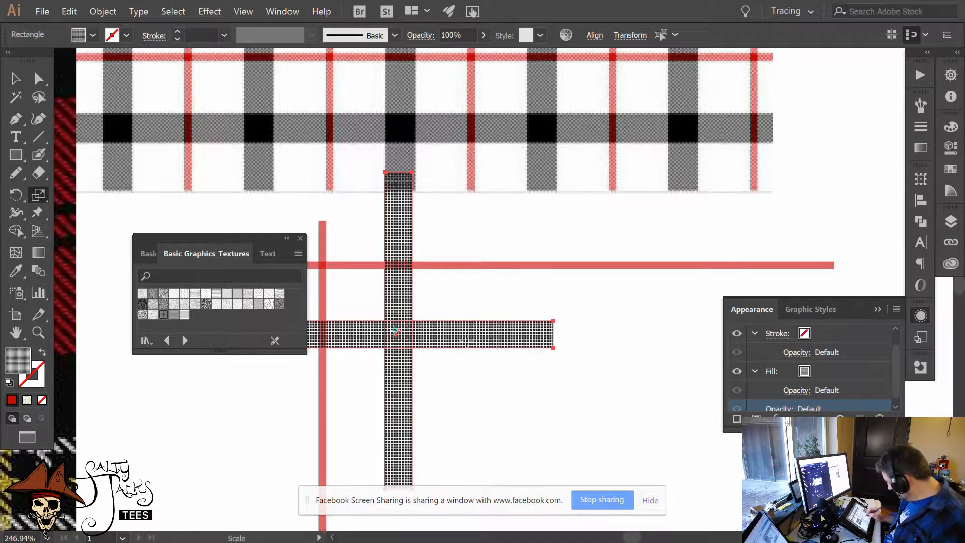
{"action": "left_click", "coordinate": [18, 80]}
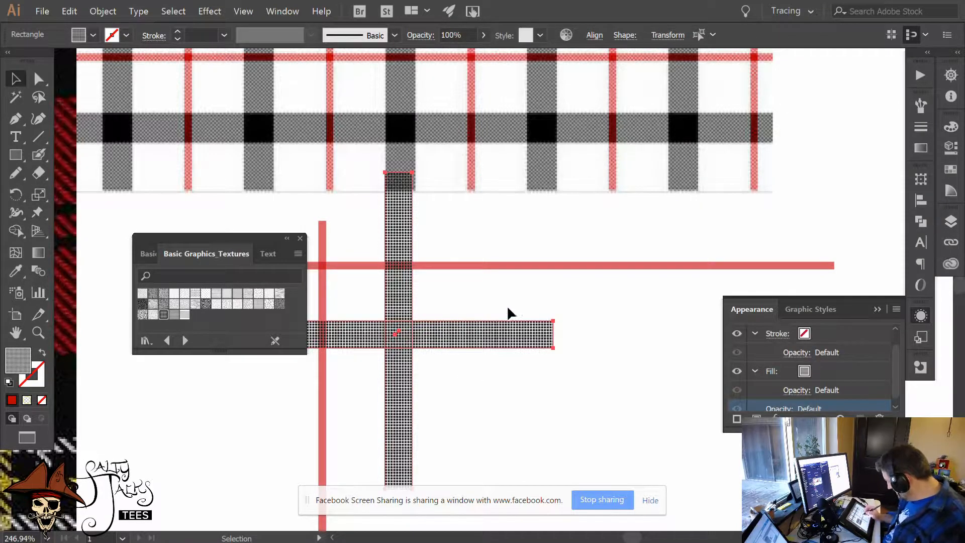
{"action": "left_click", "coordinate": [491, 277]}
Compare the rescaled texture on the crossing bars with the stripes of the plaid reference
{"action": "left_click_drag", "start_coordinate": [487, 334], "coordinate": [427, 336]}
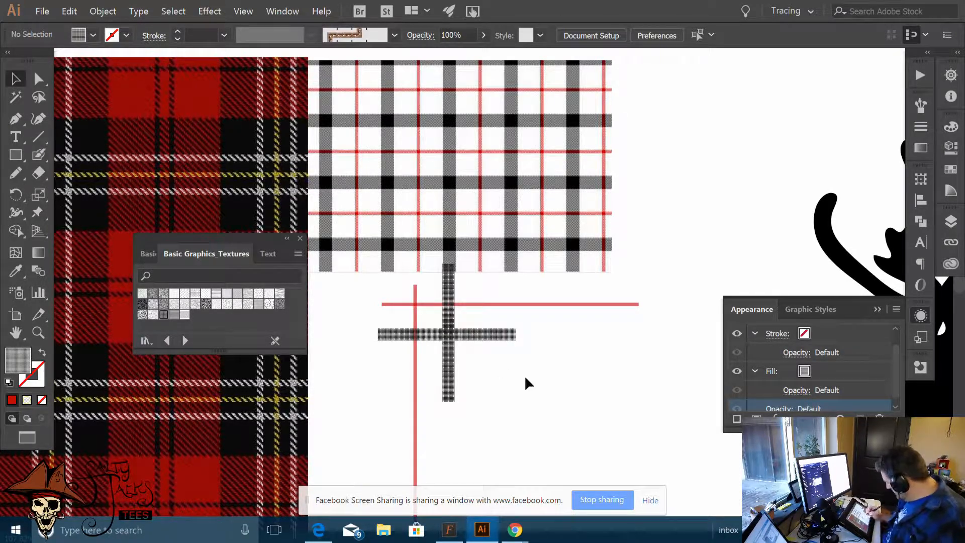
{"action": "scroll", "coordinate": [519, 377], "scroll_direction": "up", "scroll_amount": 2}
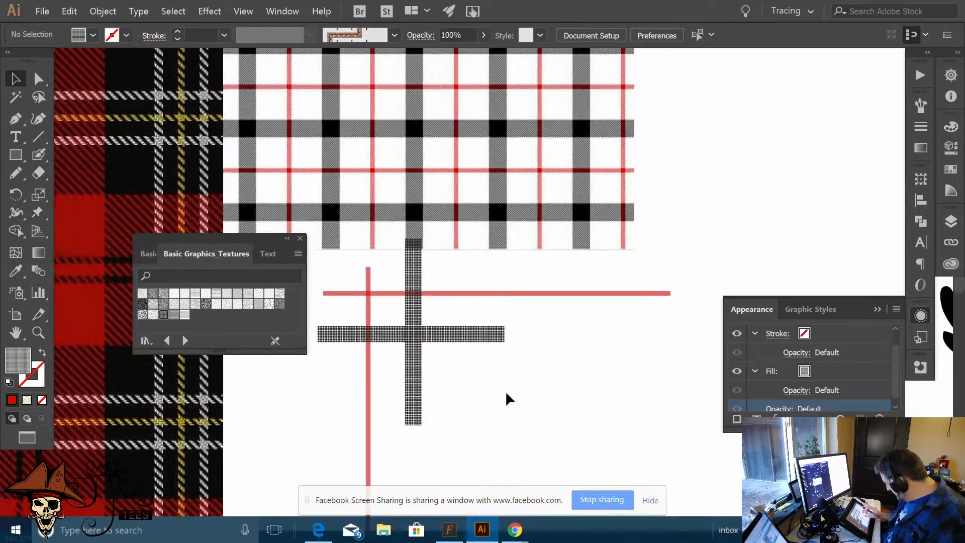
{"action": "scroll", "coordinate": [493, 417], "scroll_direction": "down", "scroll_amount": 3}
{"action": "scroll", "coordinate": [482, 418], "scroll_direction": "up", "scroll_amount": 4}
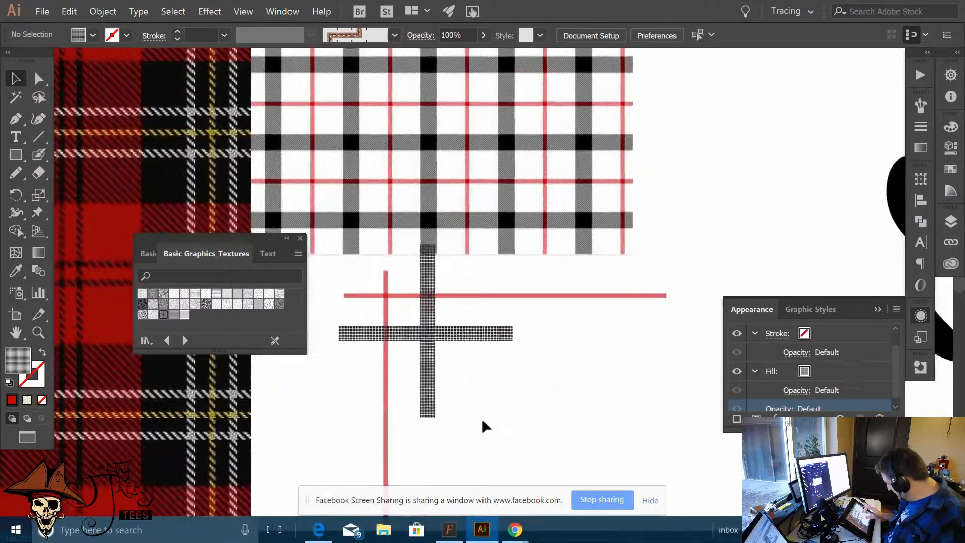
{"action": "scroll", "coordinate": [487, 407], "scroll_direction": "up", "scroll_amount": 5}
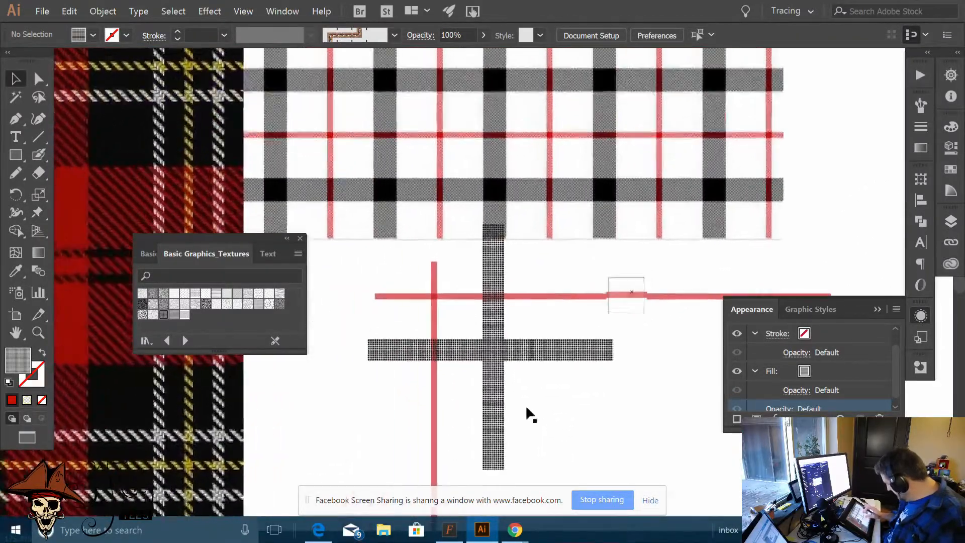
{"action": "scroll", "coordinate": [513, 408], "scroll_direction": "down", "scroll_amount": 3}
{"action": "scroll", "coordinate": [613, 306], "scroll_direction": "up", "scroll_amount": 3}
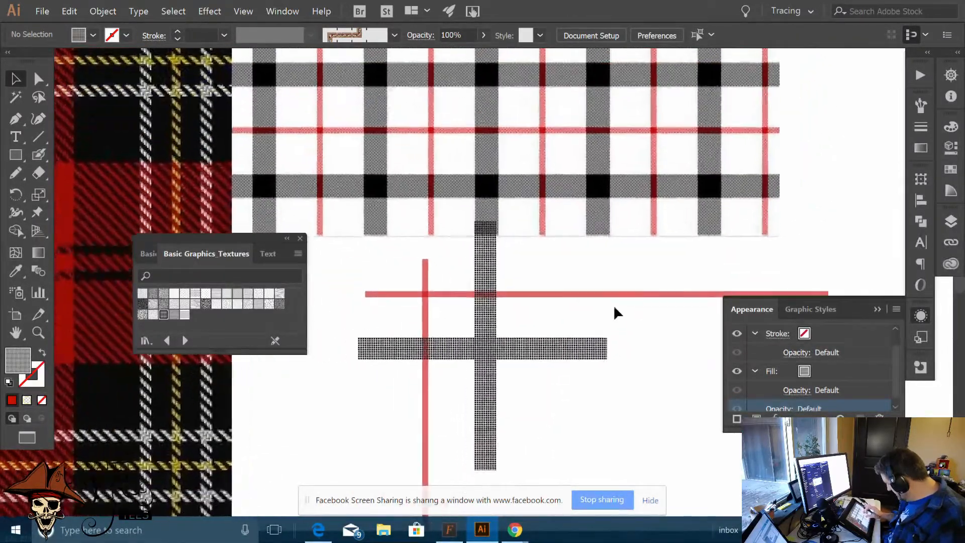
{"action": "left_click", "coordinate": [63, 267]}
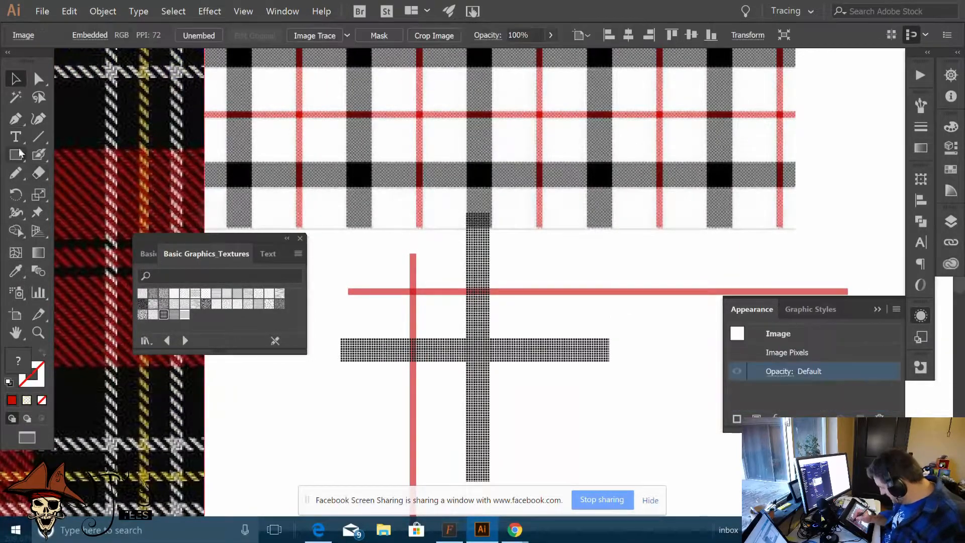
Draw a square of about 85 pt from the thin red bars' intersection, enclosing the crossing of the textured bars
{"action": "left_click", "coordinate": [16, 154]}
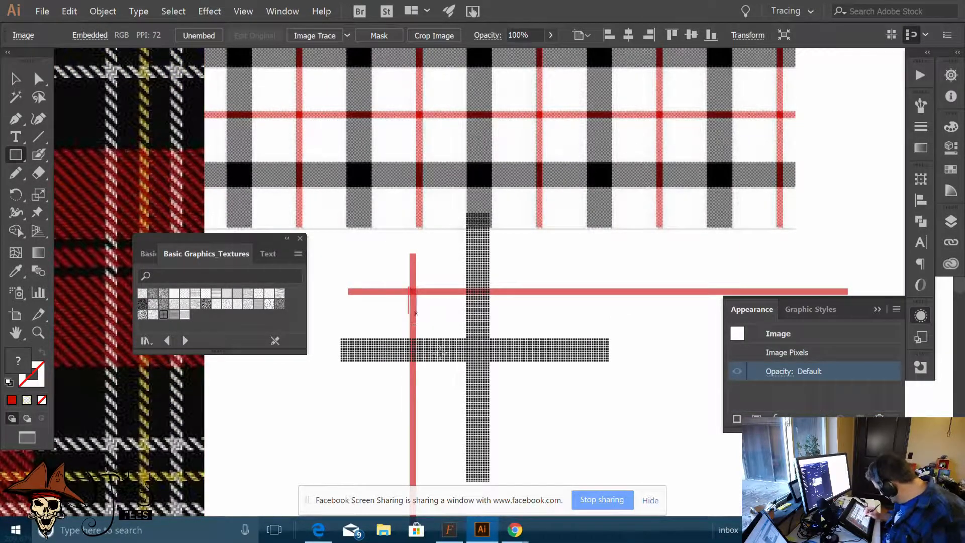
{"action": "left_click_drag", "start_coordinate": [409, 288], "coordinate": [542, 367]}
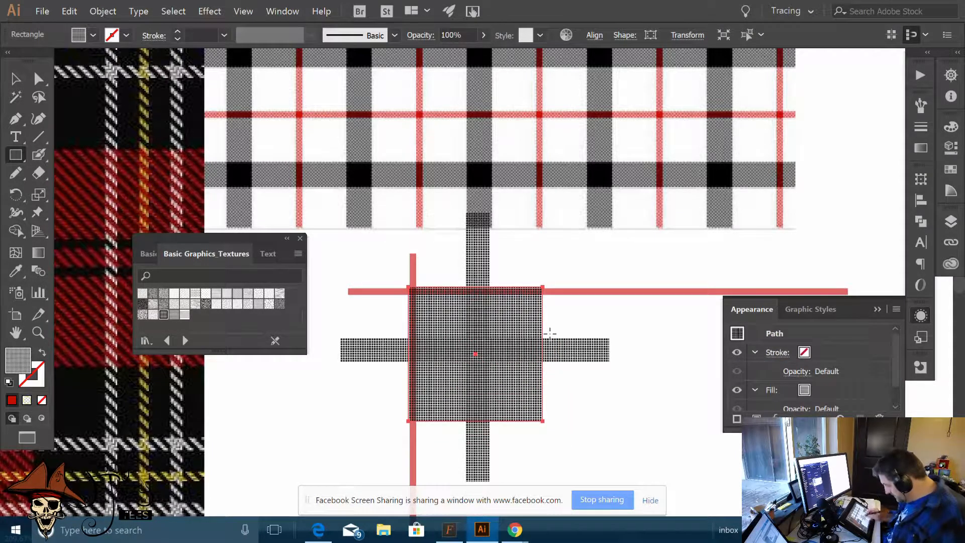
{"action": "left_click", "coordinate": [205, 427]}
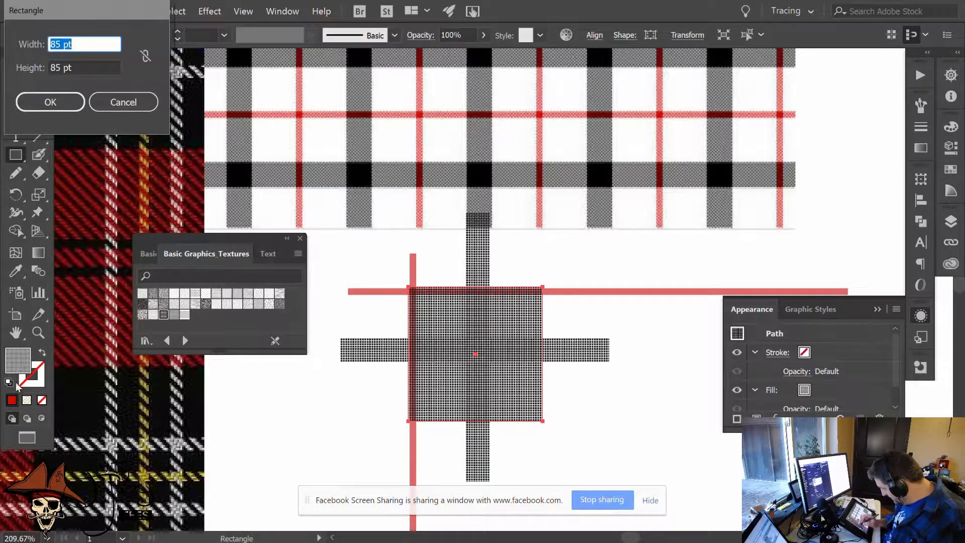
{"action": "left_click", "coordinate": [124, 102]}
Reset the square to the default white fill with 1 pt black stroke and send it behind the bars
{"action": "left_click", "coordinate": [8, 381]}
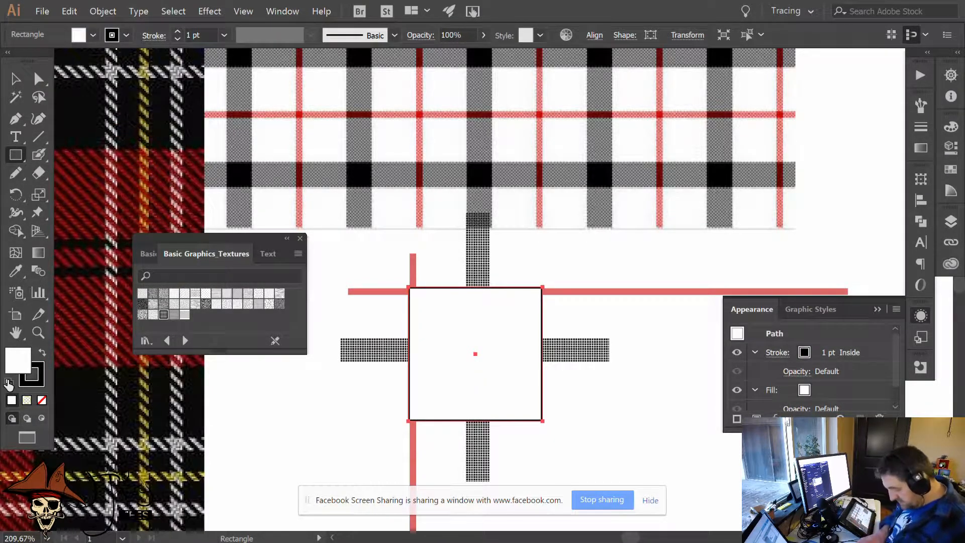
{"action": "key", "text": "ctrl+shift+bracketleft"}
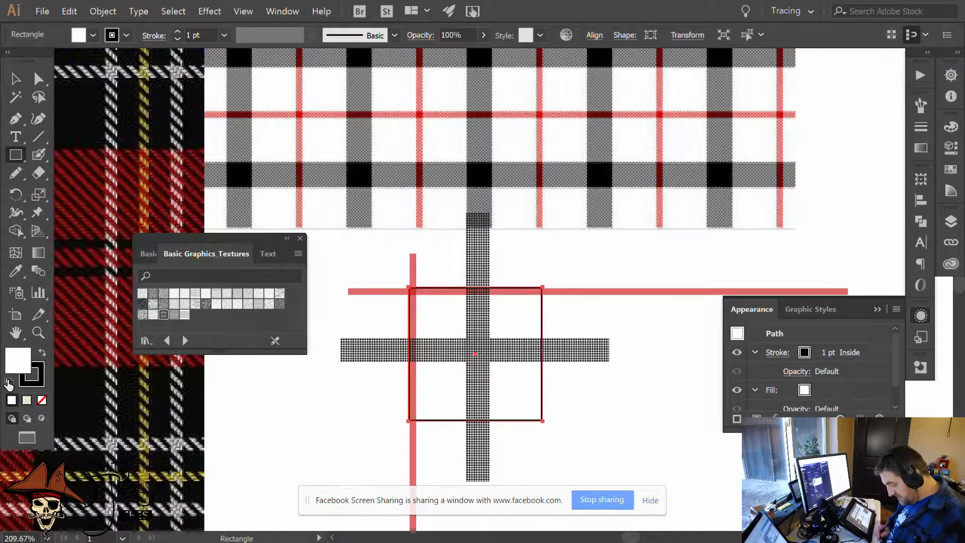
Try to make a repeating pattern from the square and all four crossing bars
{"action": "key", "text": "v"}
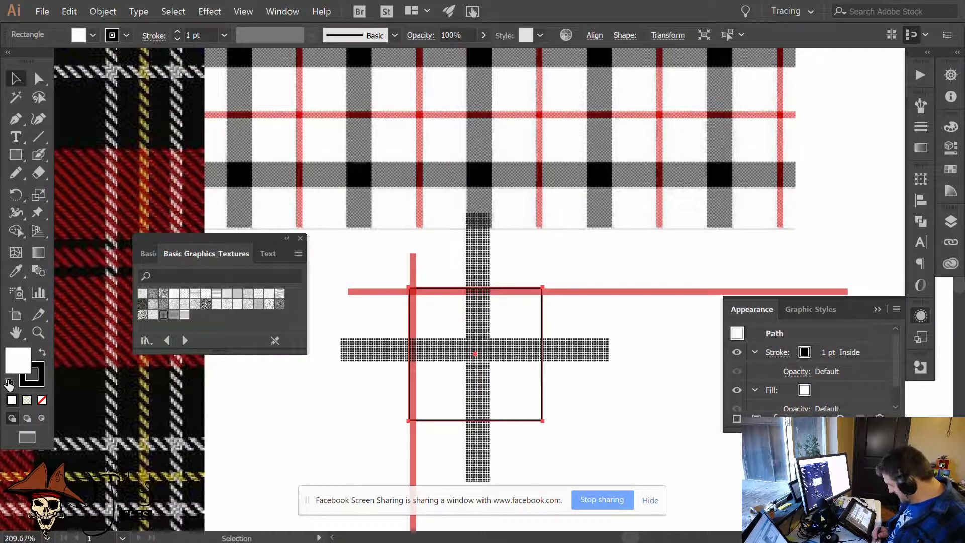
{"action": "left_click_drag", "start_coordinate": [567, 277], "coordinate": [366, 425]}
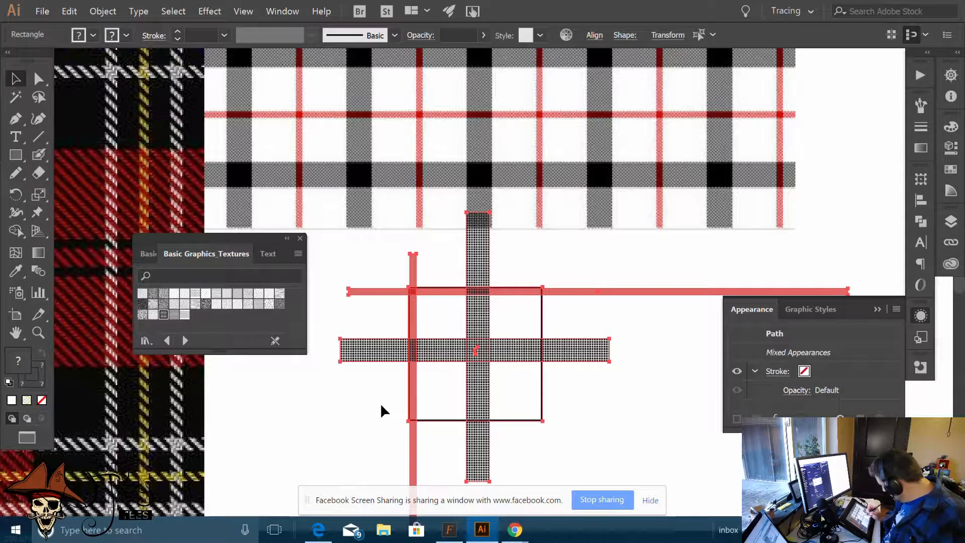
{"action": "left_click", "coordinate": [69, 11]}
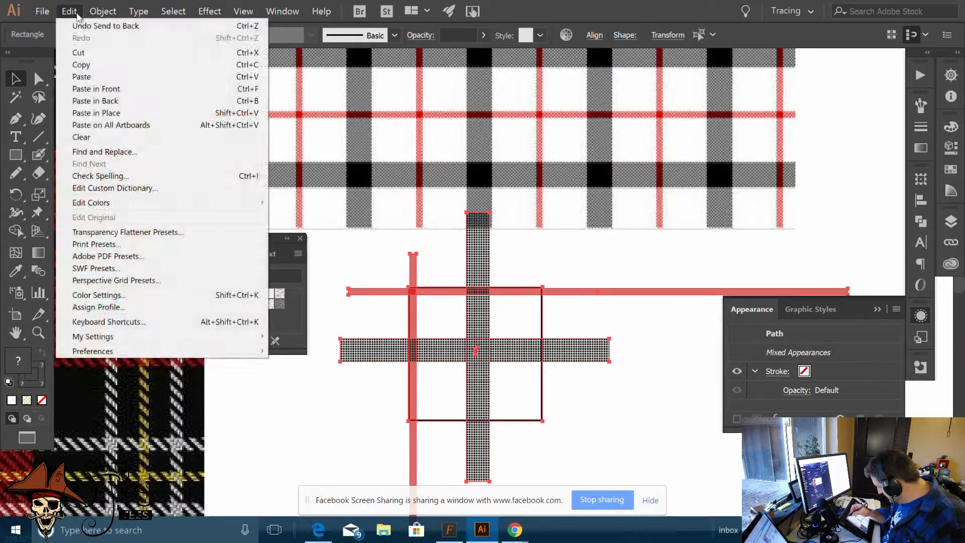
{"action": "mouse_move", "coordinate": [94, 12]}
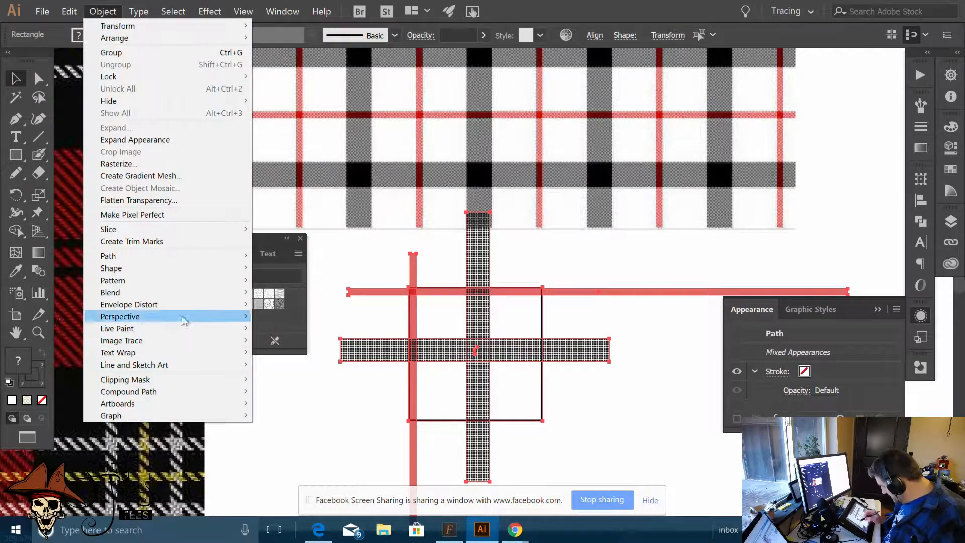
{"action": "mouse_move", "coordinate": [210, 283]}
{"action": "left_click", "coordinate": [298, 275]}
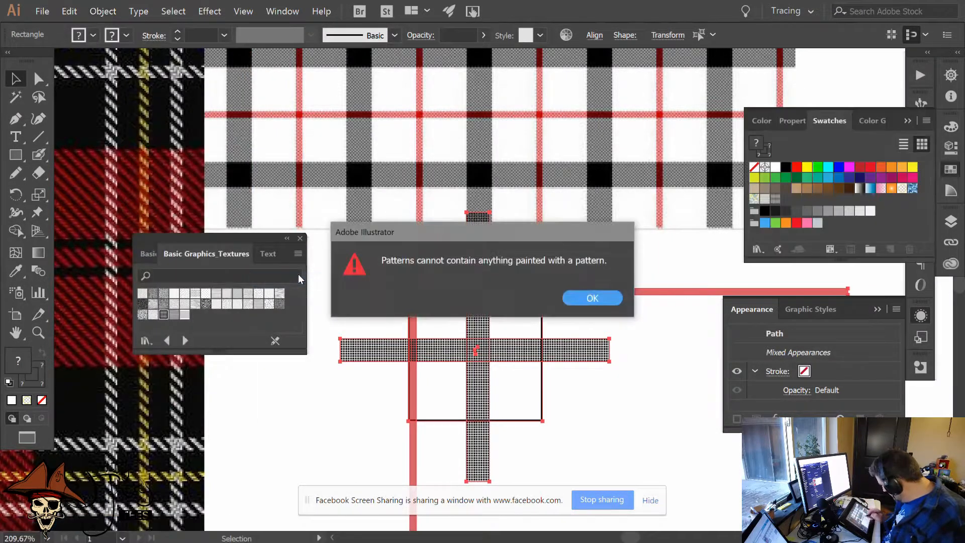
{"action": "left_click", "coordinate": [591, 298]}
{"action": "left_click", "coordinate": [578, 377]}
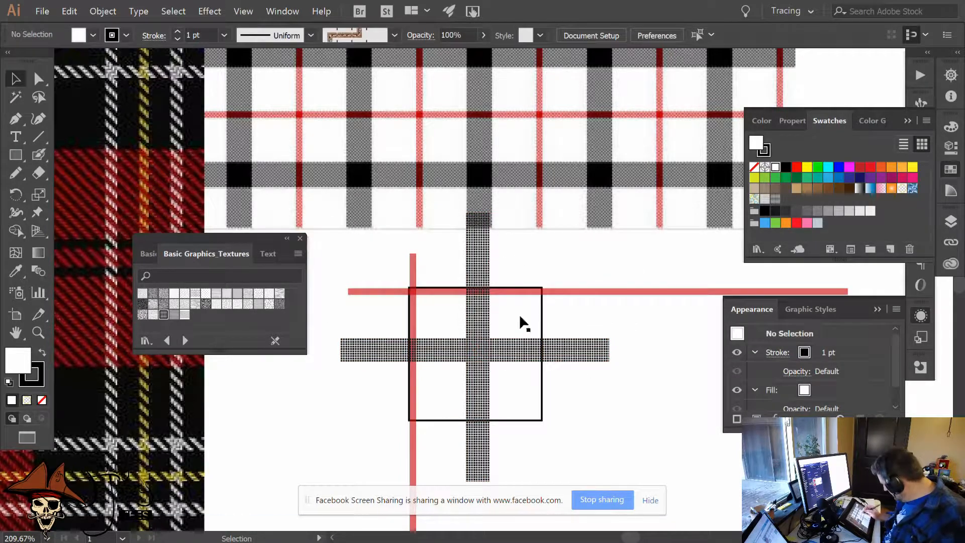
{"action": "left_click_drag", "start_coordinate": [542, 371], "coordinate": [361, 424]}
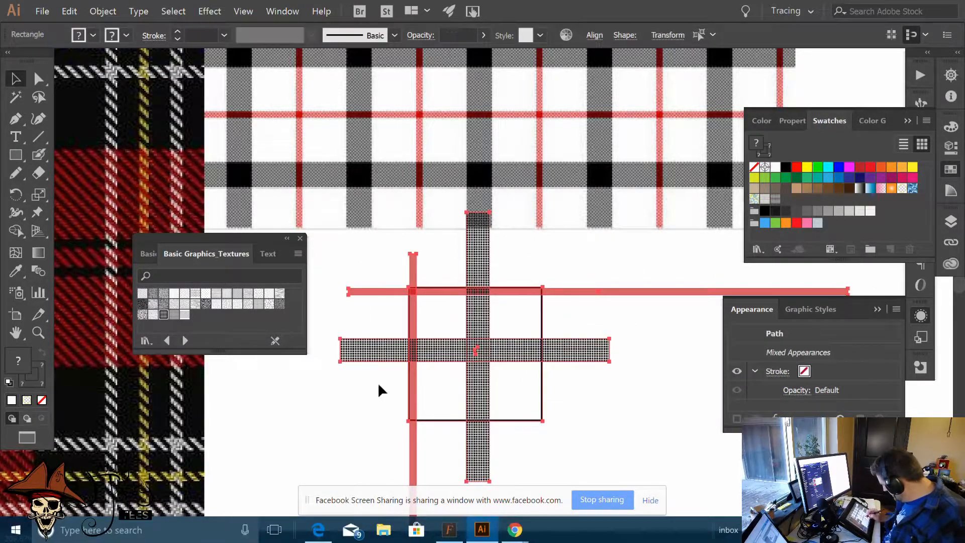
{"action": "left_click", "coordinate": [578, 381]}
{"action": "left_click_drag", "start_coordinate": [510, 315], "coordinate": [444, 378]}
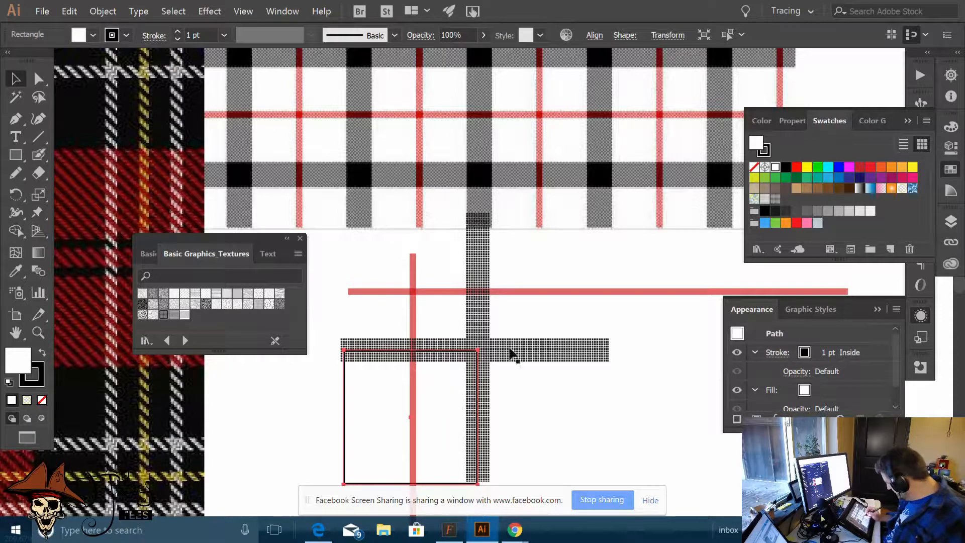
{"action": "key", "text": "ctrl+z"}
Expand the pattern fill of both thick textured bars into editable artwork and deselect them
{"action": "left_click", "coordinate": [556, 358]}
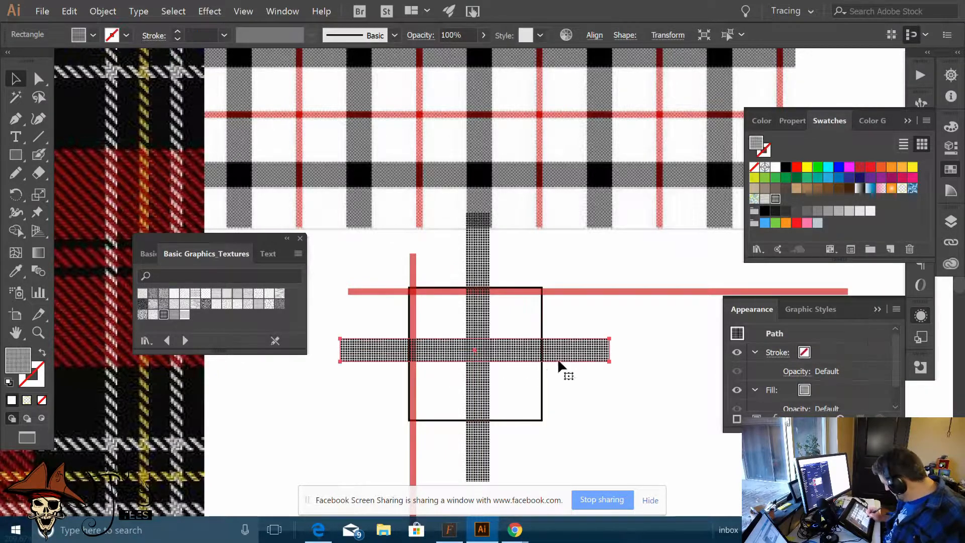
{"action": "left_click", "coordinate": [467, 430], "text": "shift"}
{"action": "left_click", "coordinate": [102, 11]}
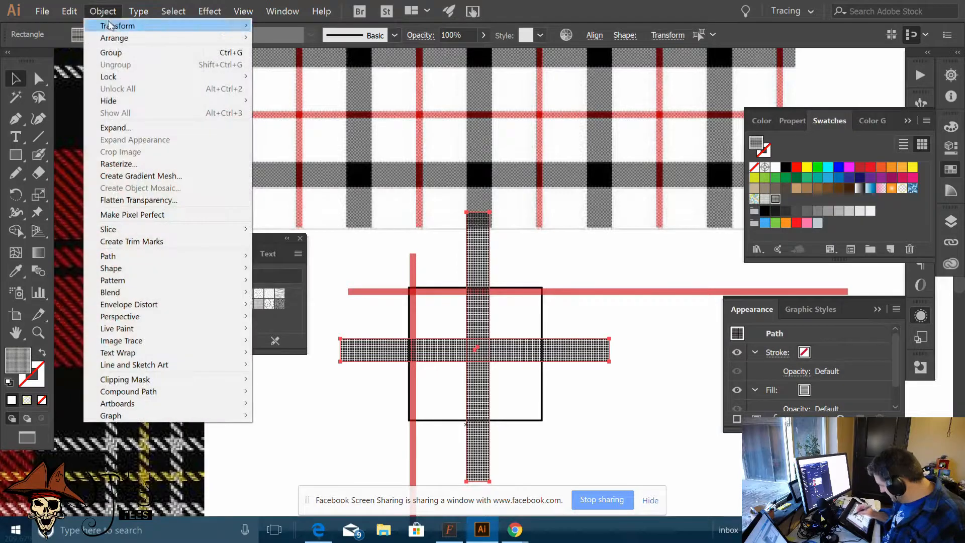
{"action": "left_click", "coordinate": [179, 126]}
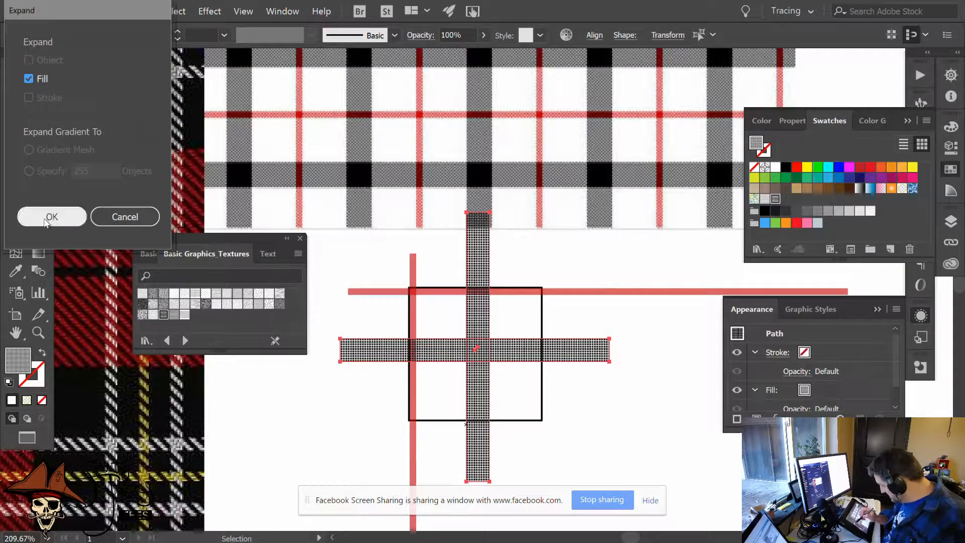
{"action": "left_click", "coordinate": [49, 216]}
{"action": "left_click", "coordinate": [577, 390]}
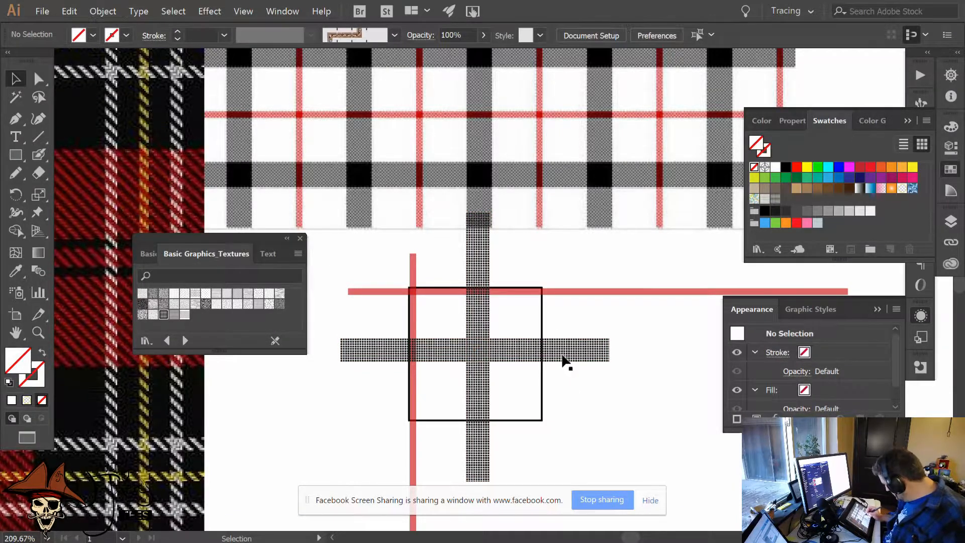
Expand the horizontal textured bar's group once more, including both fill and stroke
{"action": "left_click", "coordinate": [564, 358]}
{"action": "left_click", "coordinate": [70, 14]}
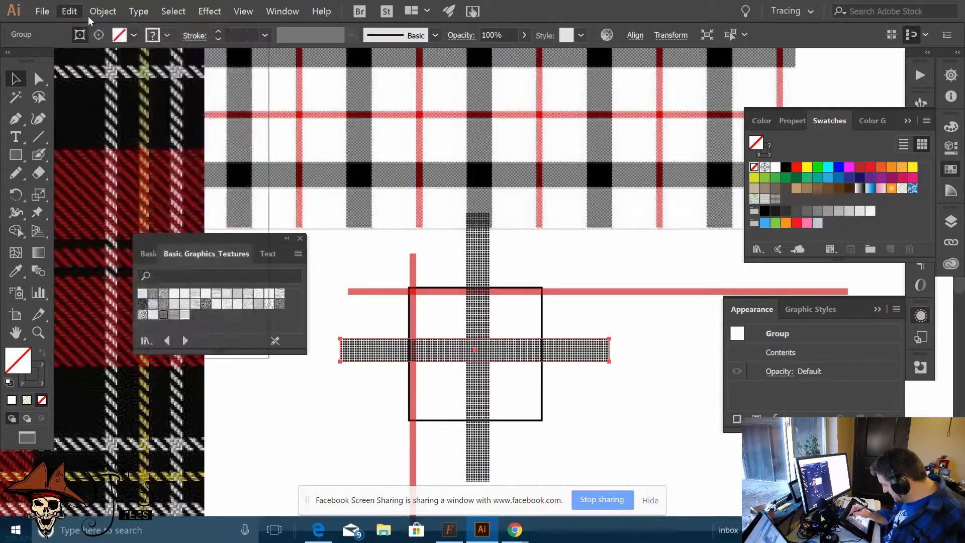
{"action": "mouse_move", "coordinate": [103, 12]}
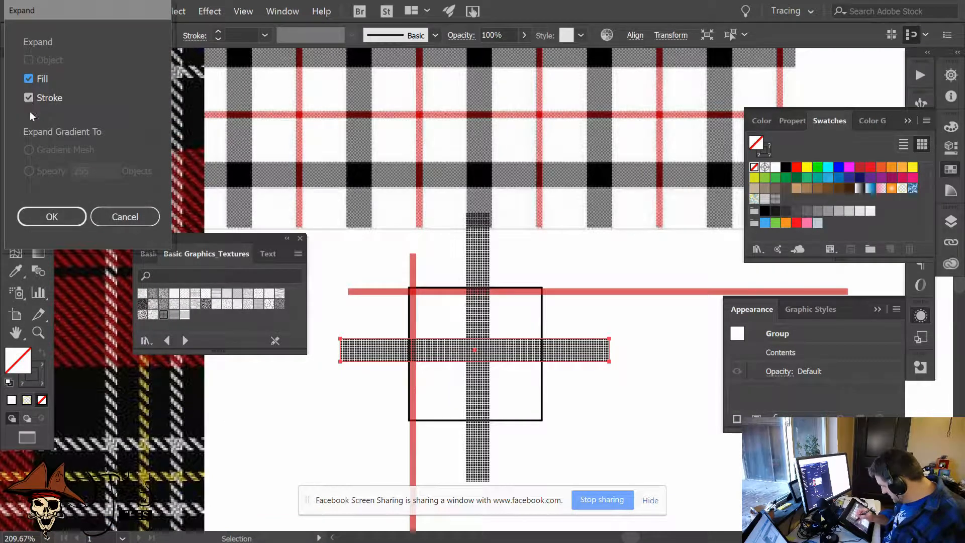
{"action": "left_click", "coordinate": [52, 216]}
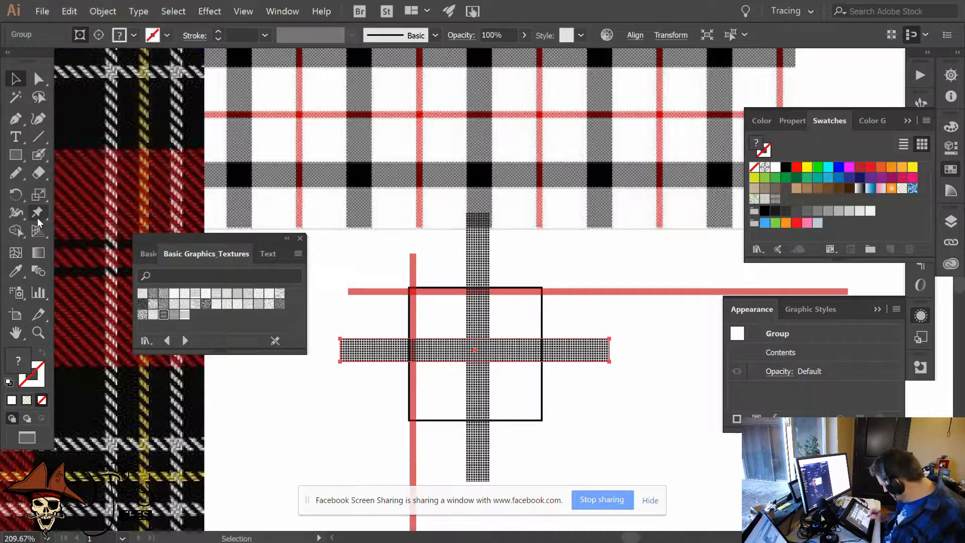
Expand the fill and stroke of the vertical textured bar's group once more
{"action": "left_click", "coordinate": [477, 403]}
{"action": "left_click", "coordinate": [101, 12]}
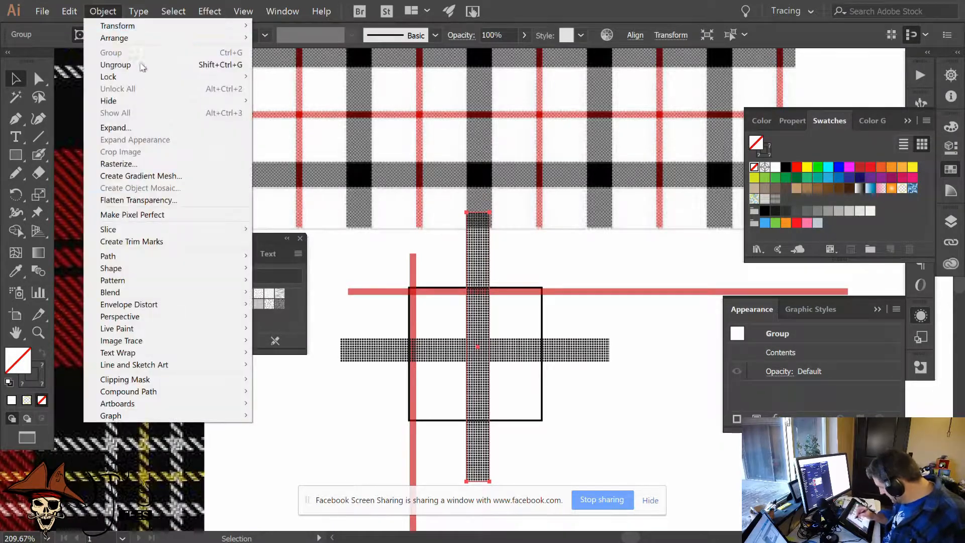
{"action": "left_click", "coordinate": [111, 127]}
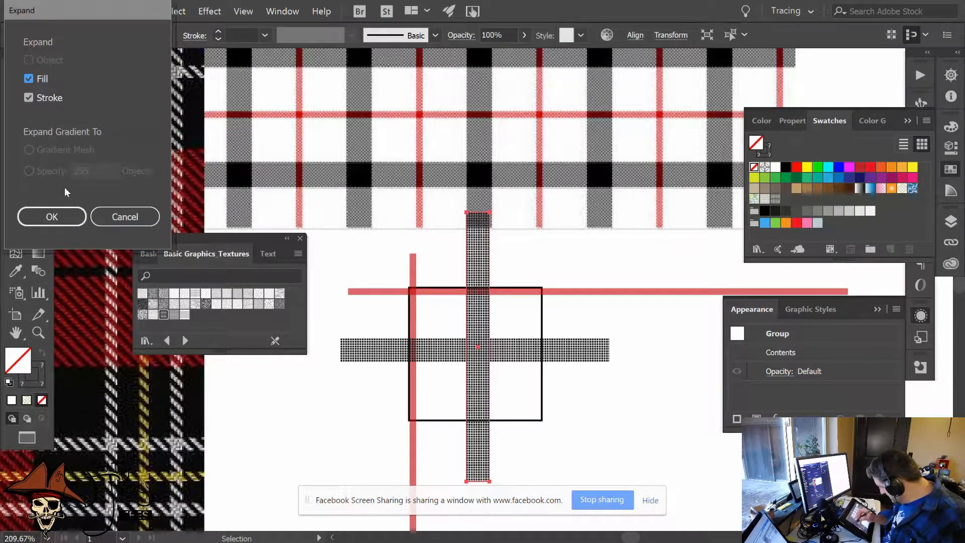
{"action": "left_click", "coordinate": [53, 216]}
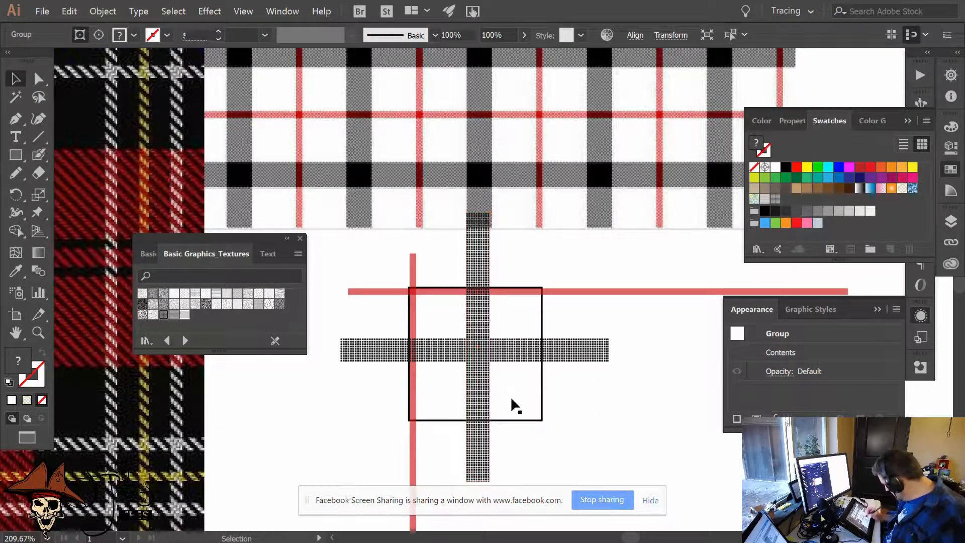
{"action": "left_click", "coordinate": [512, 402]}
Isolate the vertical textured bar's group to examine its expanded contents, and exit isolation
{"action": "left_click", "coordinate": [446, 352]}
{"action": "left_click", "coordinate": [101, 12]}
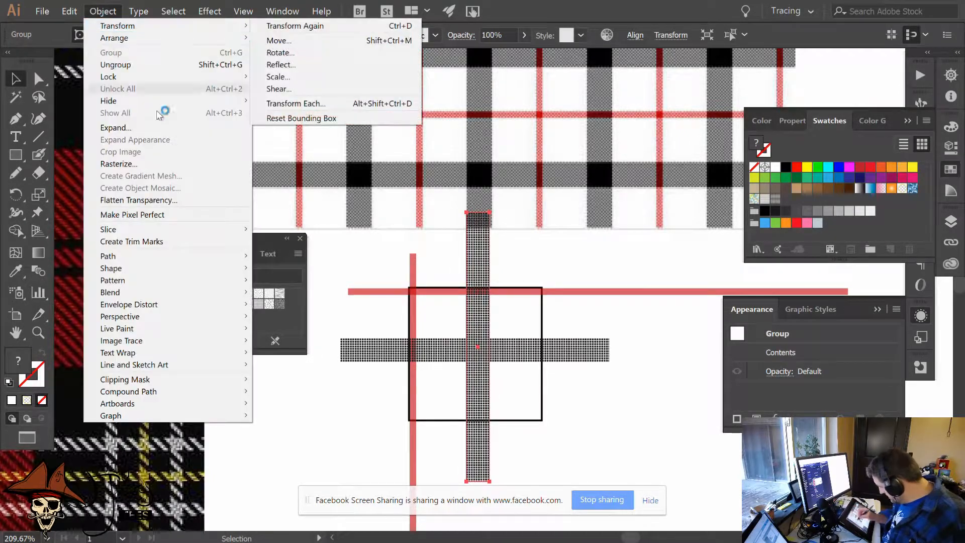
{"action": "left_click", "coordinate": [585, 409]}
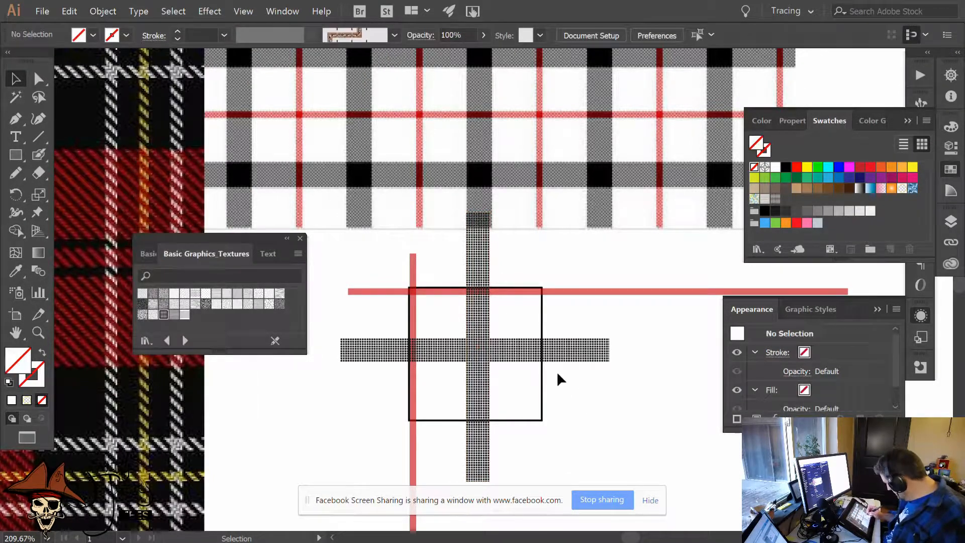
{"action": "double_click", "coordinate": [475, 396]}
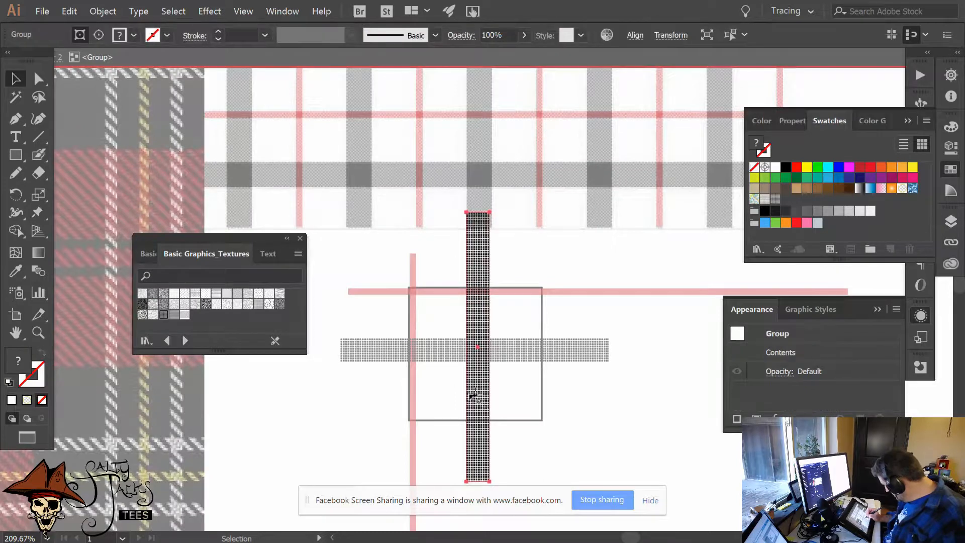
{"action": "double_click", "coordinate": [475, 397]}
{"action": "left_click", "coordinate": [477, 398]}
{"action": "left_click_drag", "start_coordinate": [477, 370], "coordinate": [478, 460]}
{"action": "double_click", "coordinate": [567, 429]}
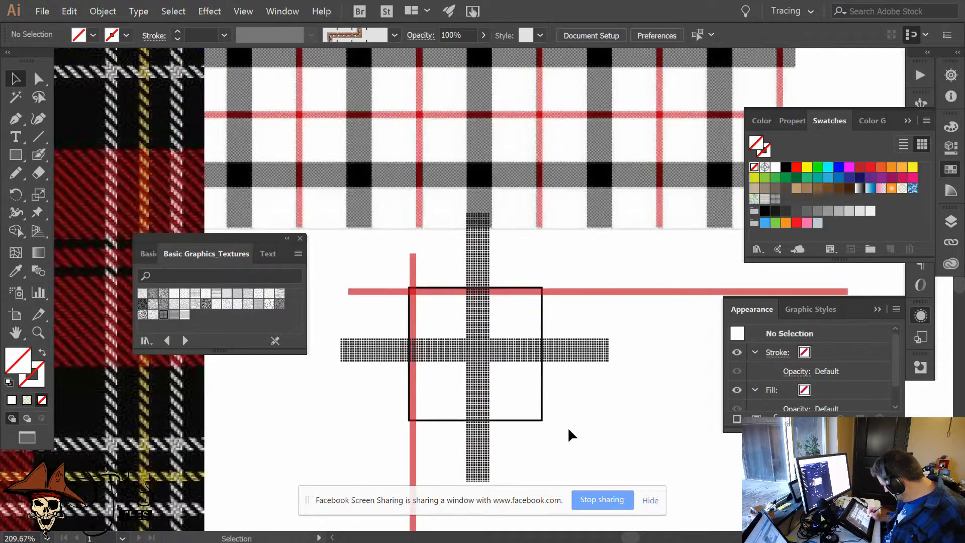
Make a new pattern from the square, both textured bars and both red bars
{"action": "left_click_drag", "start_coordinate": [338, 214], "coordinate": [562, 403]}
{"action": "left_click", "coordinate": [104, 11]}
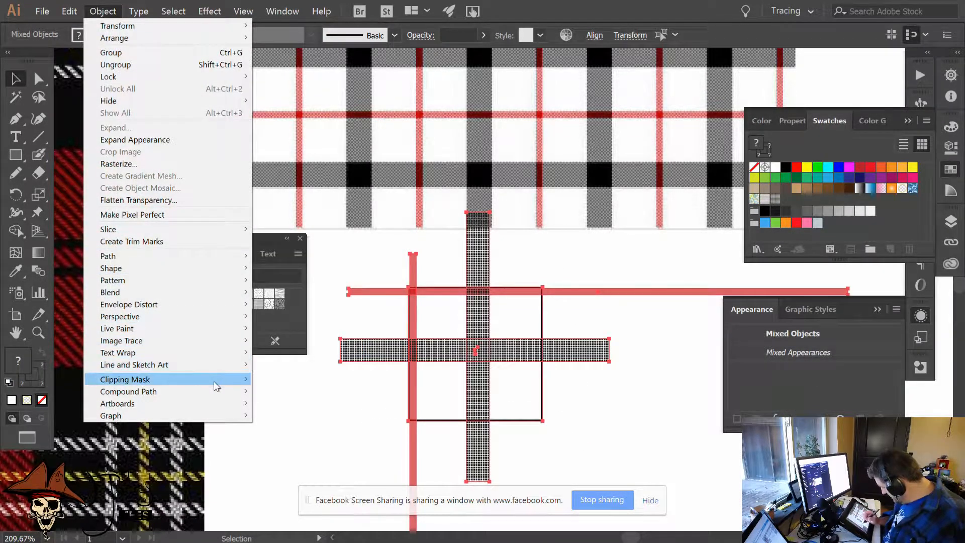
{"action": "mouse_move", "coordinate": [222, 284]}
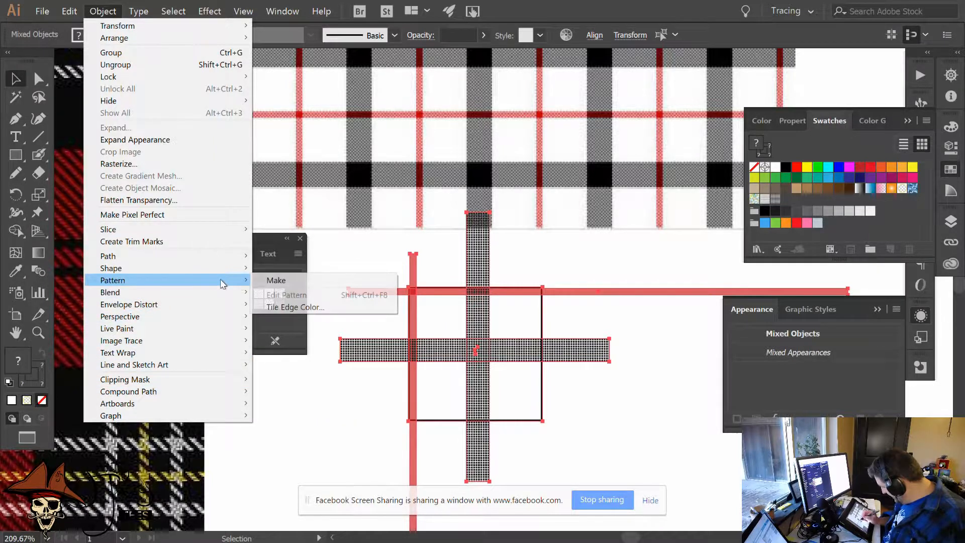
{"action": "left_click", "coordinate": [317, 281]}
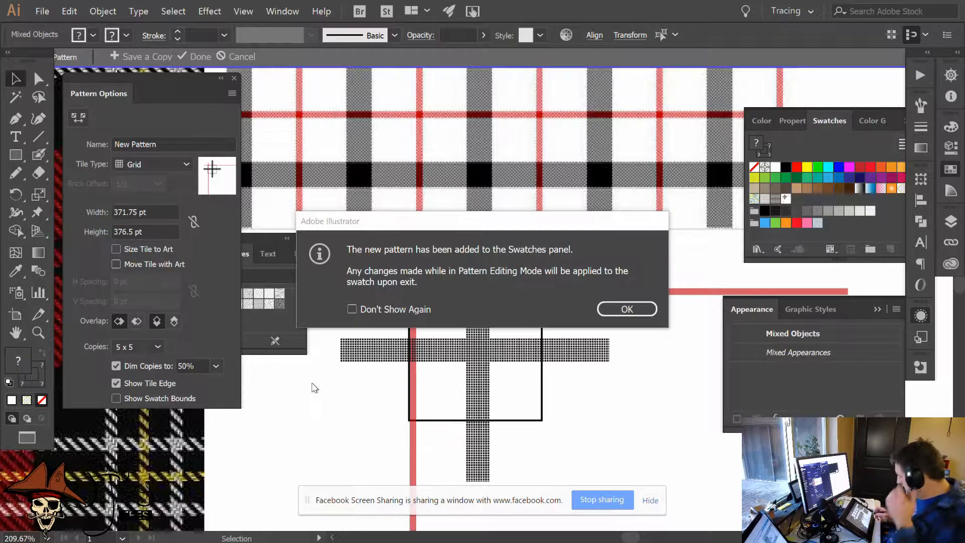
{"action": "left_click", "coordinate": [623, 309]}
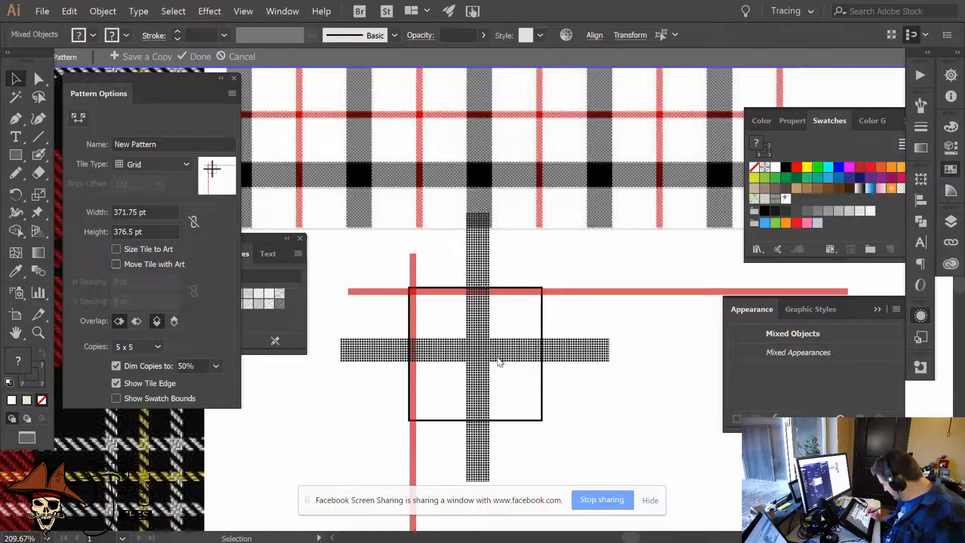
Set the pattern tile's width to 100 pt and finish editing the pattern
{"action": "key", "text": "f"}
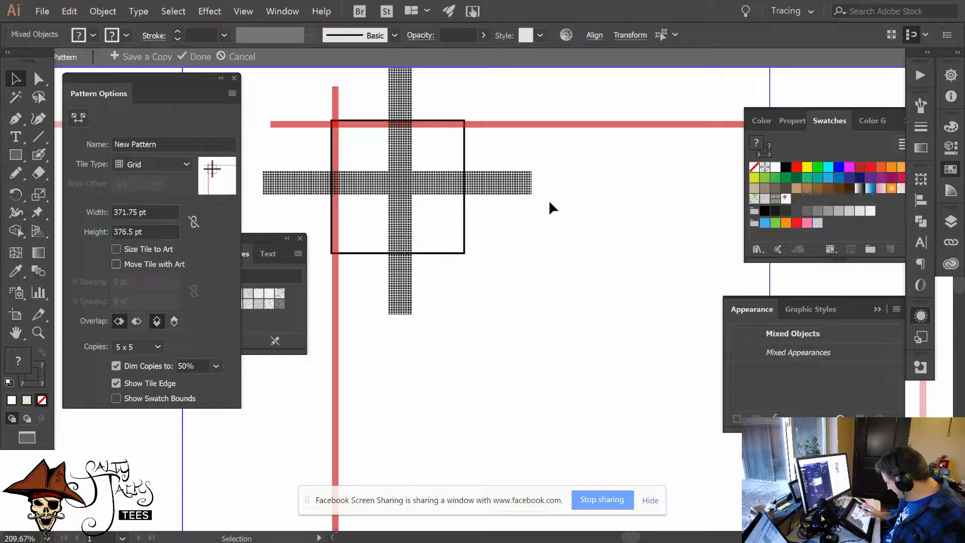
{"action": "key", "text": "f"}
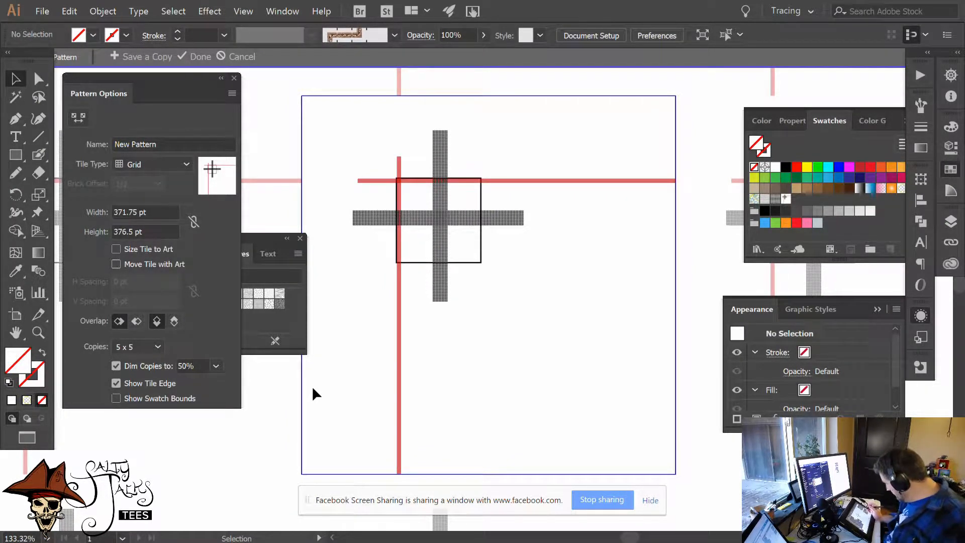
{"action": "left_click_drag", "start_coordinate": [151, 213], "coordinate": [96, 215]}
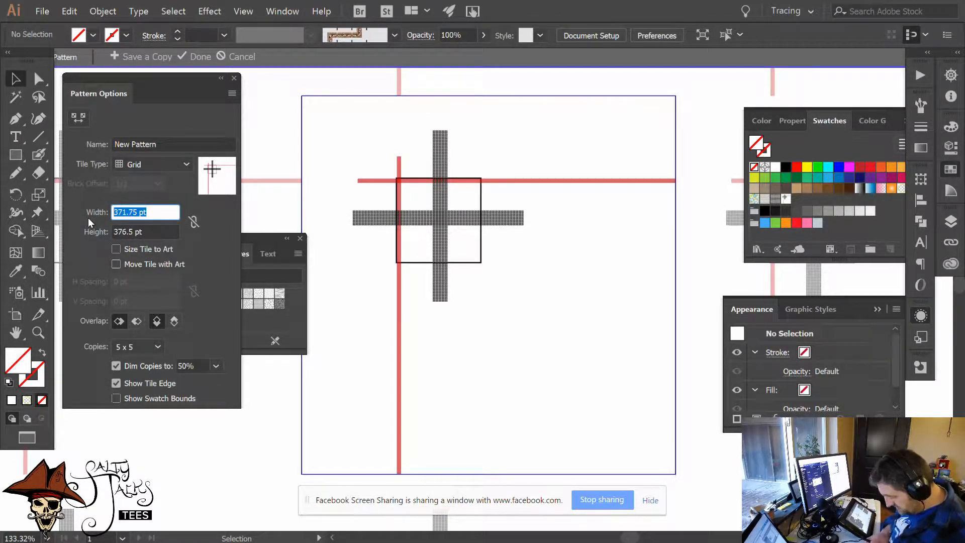
{"action": "type", "text": "100"}
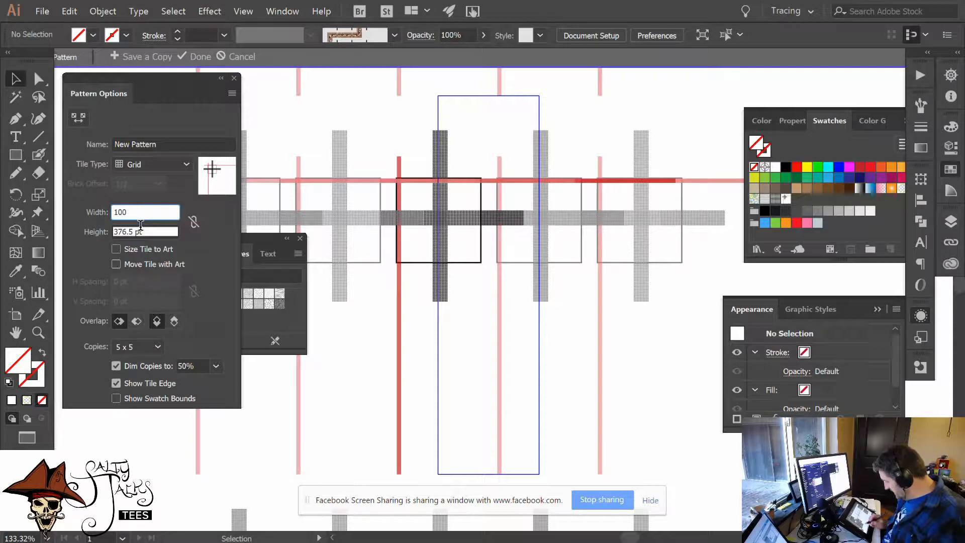
{"action": "left_click", "coordinate": [201, 57]}
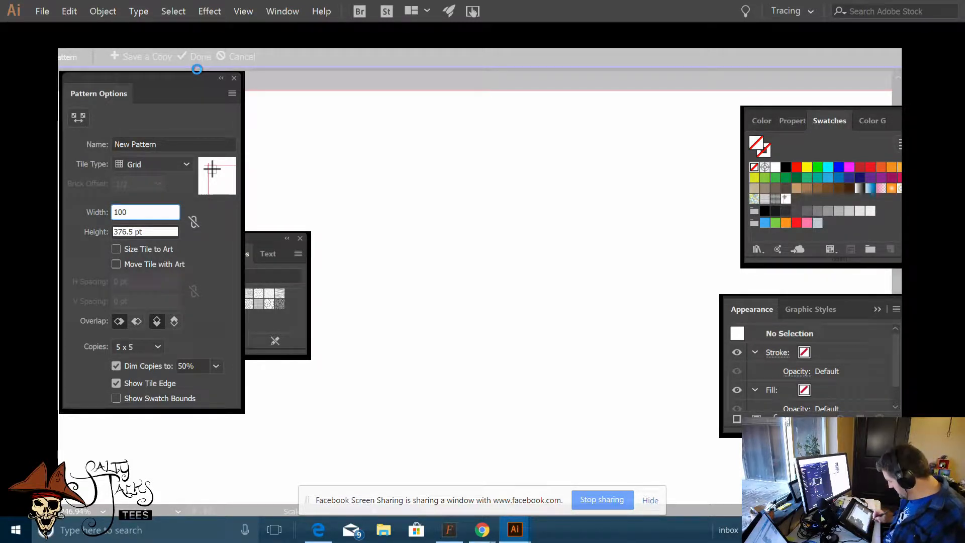
Switch to Chrome, check the plaid reference and the Facebook live stream, and return to Illustrator
{"action": "mouse_move", "coordinate": [480, 533]}
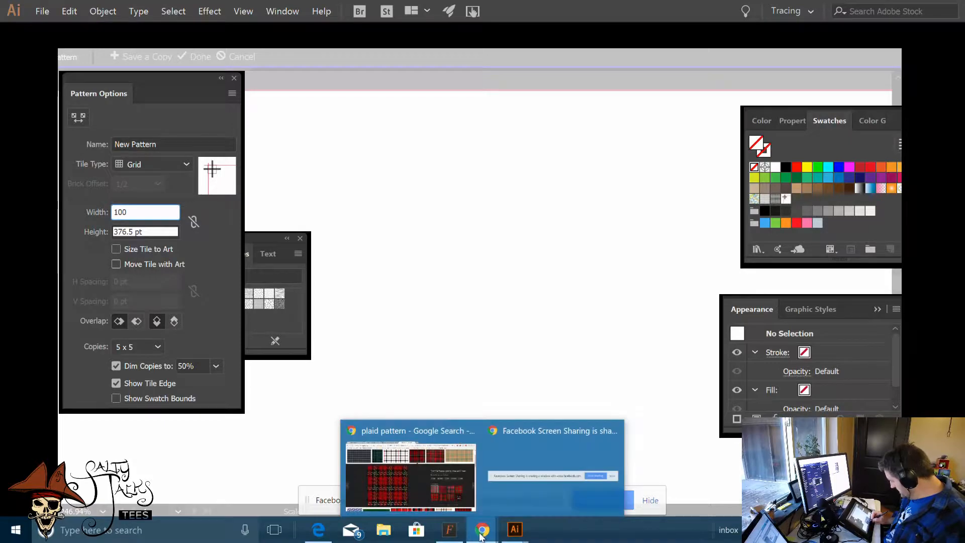
{"action": "left_click", "coordinate": [451, 486]}
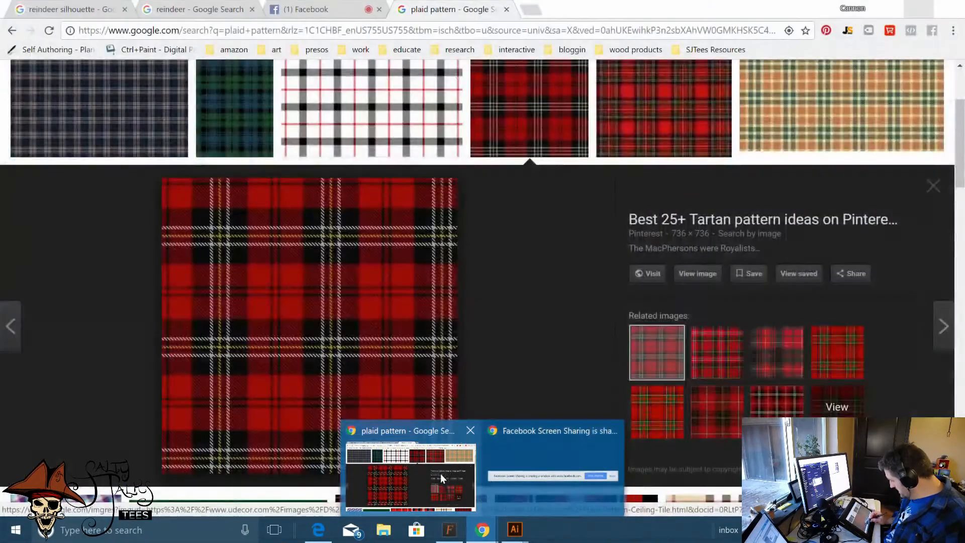
{"action": "left_click", "coordinate": [432, 462]}
{"action": "left_click", "coordinate": [312, 15]}
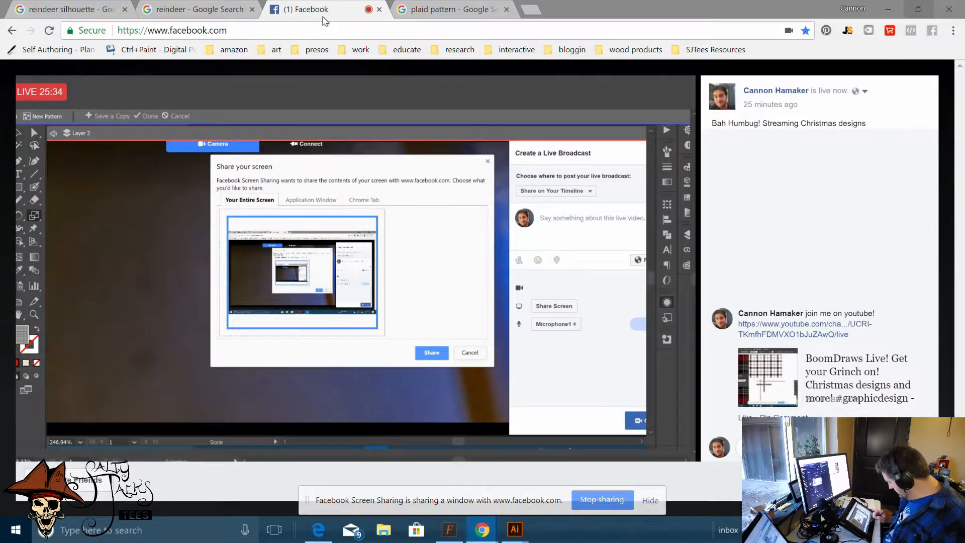
{"action": "left_click", "coordinate": [513, 531]}
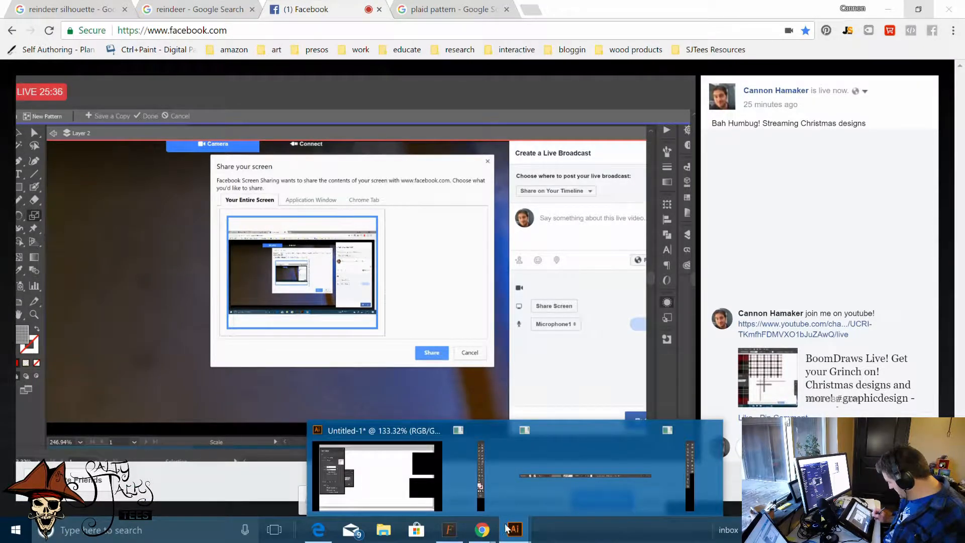
{"action": "left_click", "coordinate": [442, 430]}
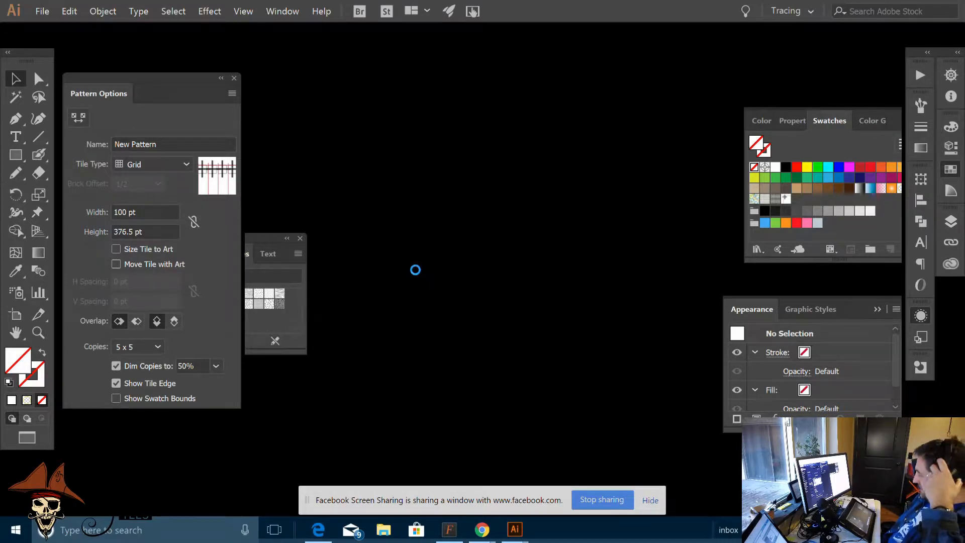
Restore the standard screen view and delete the new plaid pattern swatch from the document's swatches
{"action": "key", "text": "Escape"}
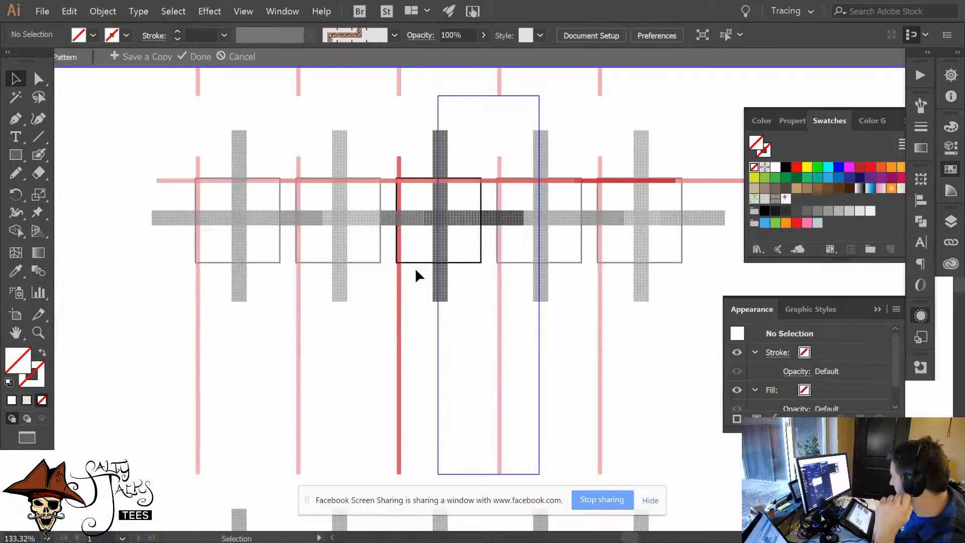
{"action": "key", "text": "f"}
{"action": "key", "text": "f"}
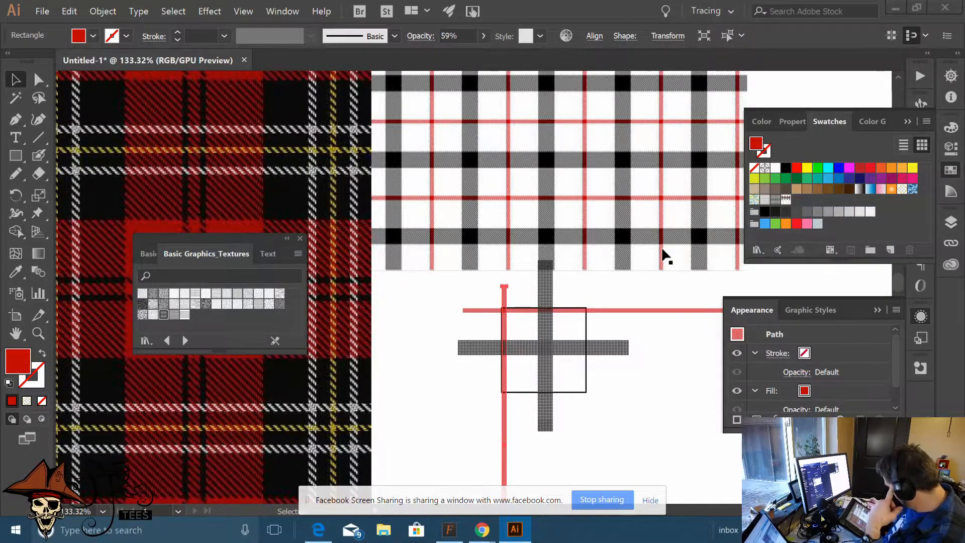
{"action": "left_click", "coordinate": [787, 201]}
{"action": "left_click_drag", "start_coordinate": [787, 201], "coordinate": [906, 247]}
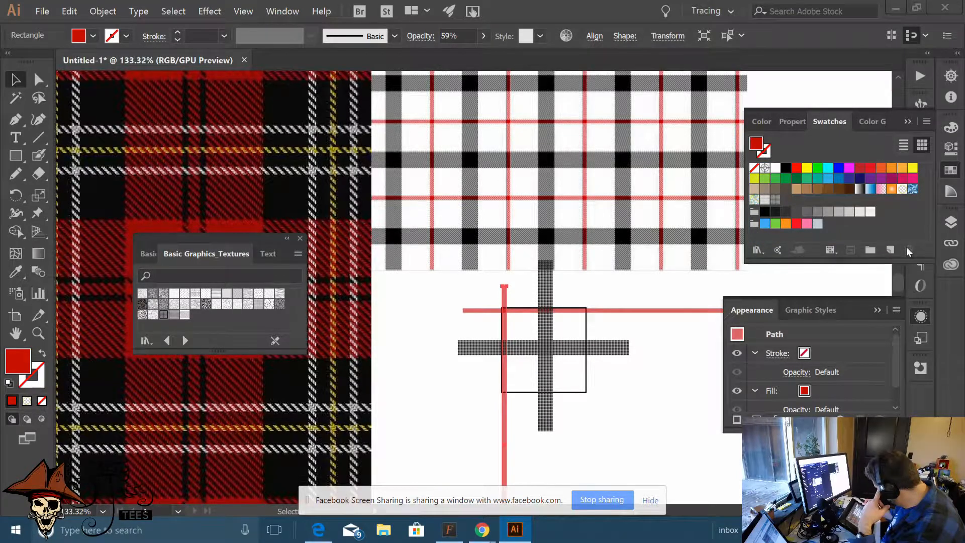
Delete the black-outlined square behind the crossed textured bars
{"action": "left_click", "coordinate": [605, 392]}
{"action": "left_click", "coordinate": [545, 423]}
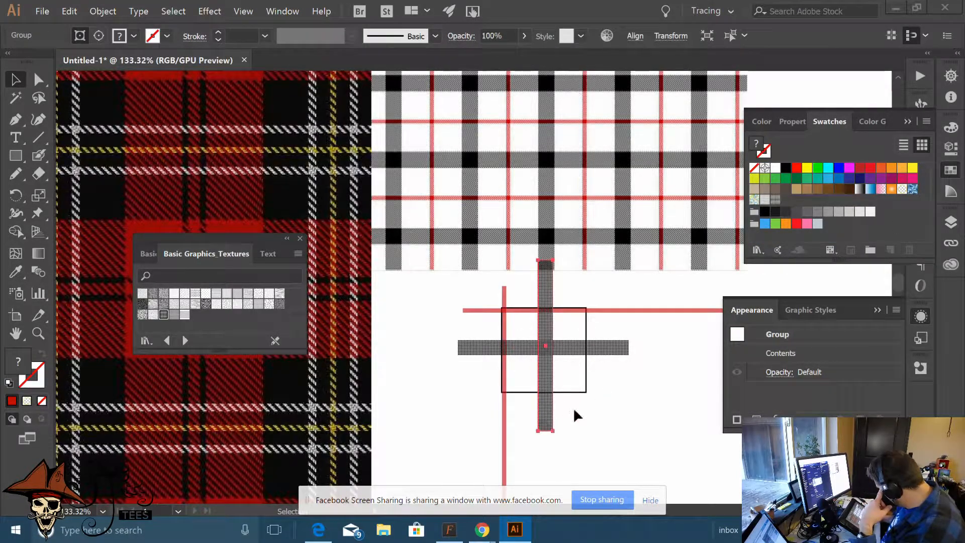
{"action": "left_click", "coordinate": [606, 400]}
{"action": "scroll", "coordinate": [545, 417], "scroll_direction": "up", "scroll_amount": 4}
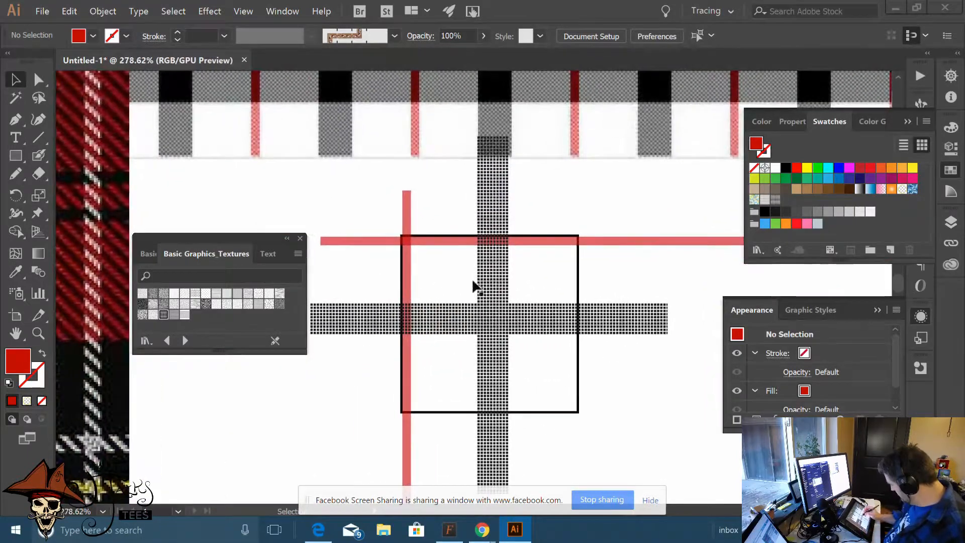
{"action": "left_click_drag", "start_coordinate": [475, 287], "coordinate": [544, 356]}
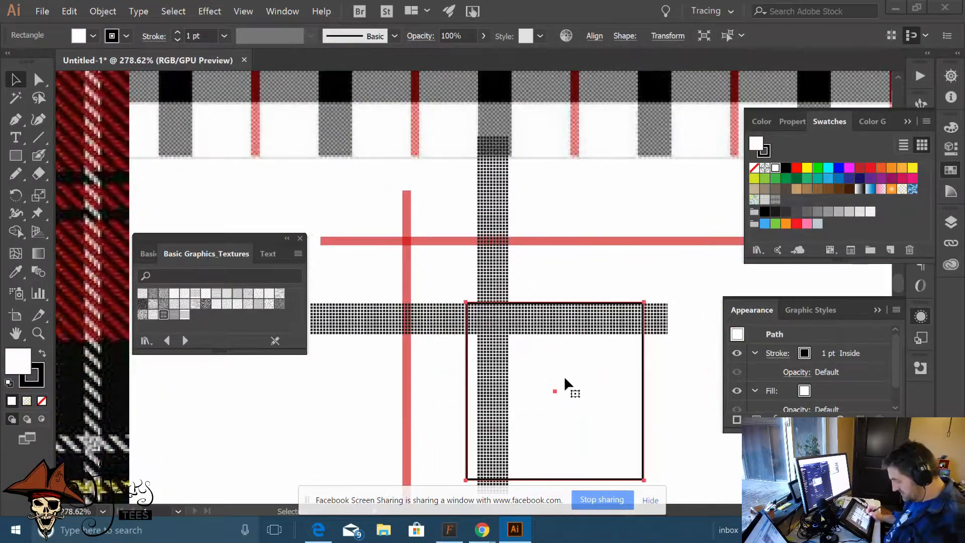
{"action": "key", "text": "Delete"}
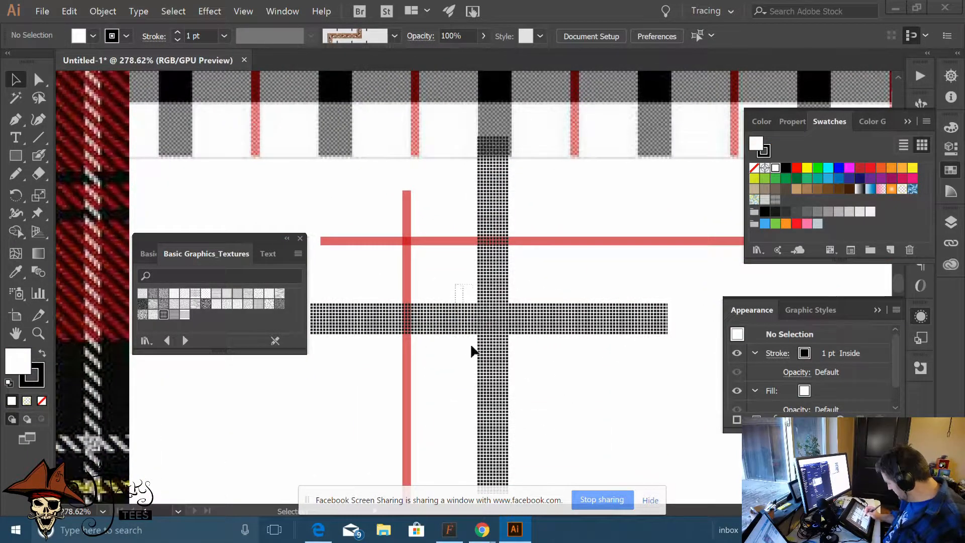
Delete both the vertical and the horizontal textured bars, keeping the two red lines
{"action": "left_click_drag", "start_coordinate": [471, 344], "coordinate": [540, 354]}
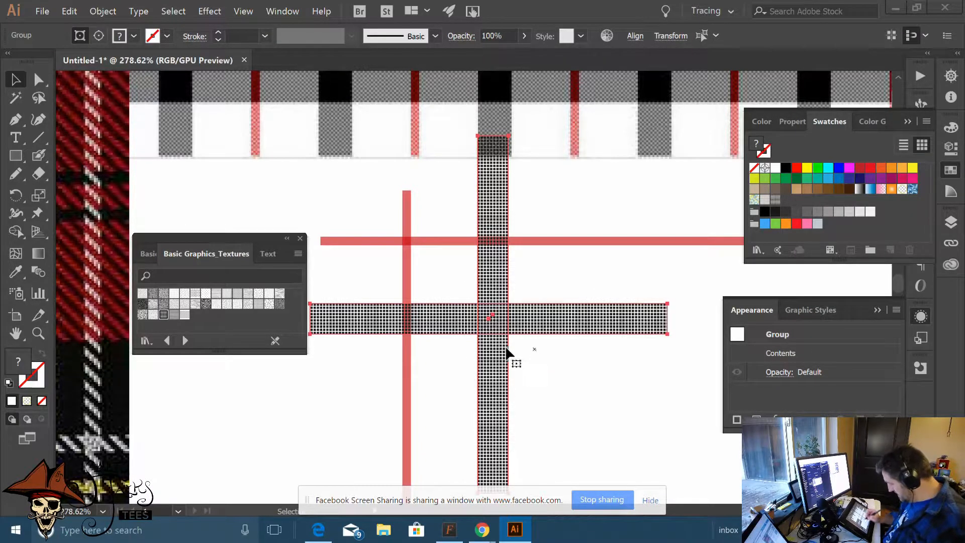
{"action": "double_click", "coordinate": [18, 362]}
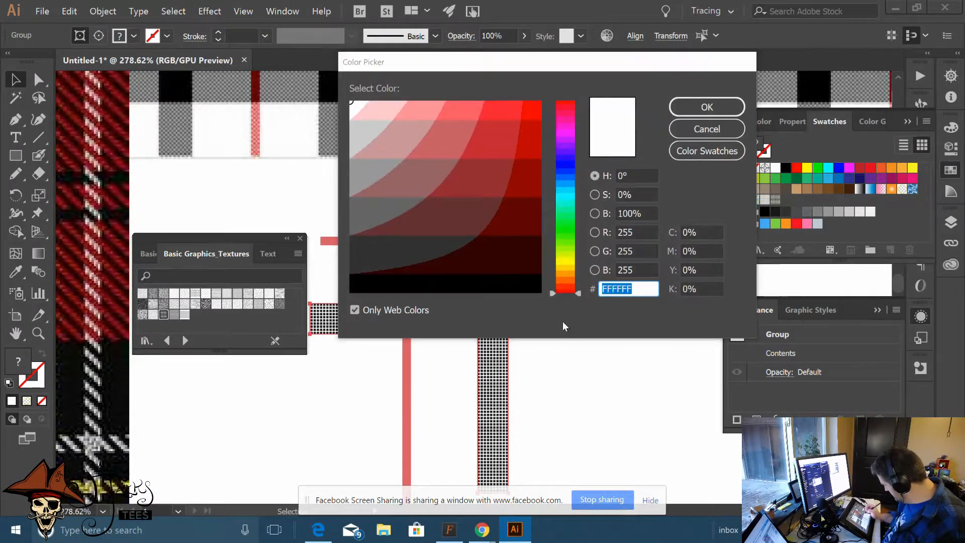
{"action": "left_click", "coordinate": [706, 130]}
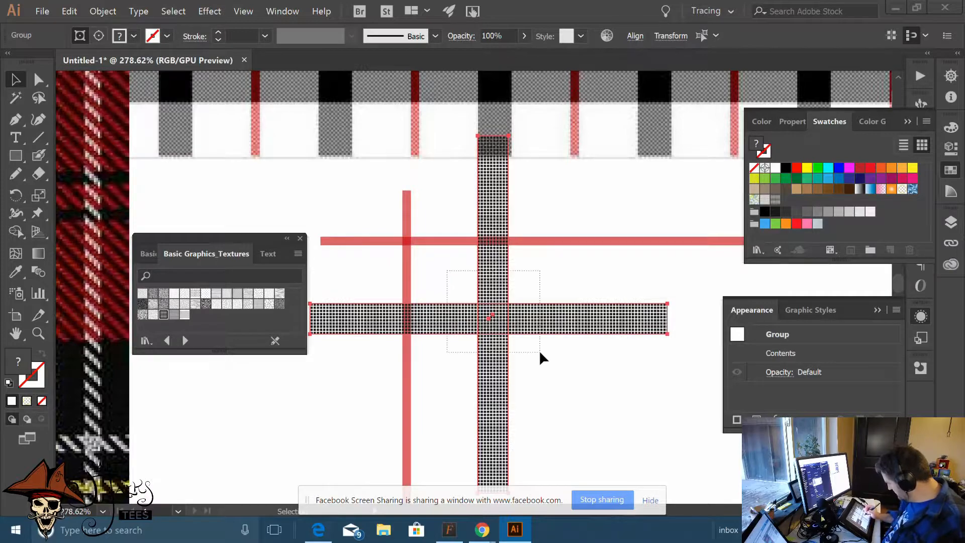
{"action": "key", "text": "Delete"}
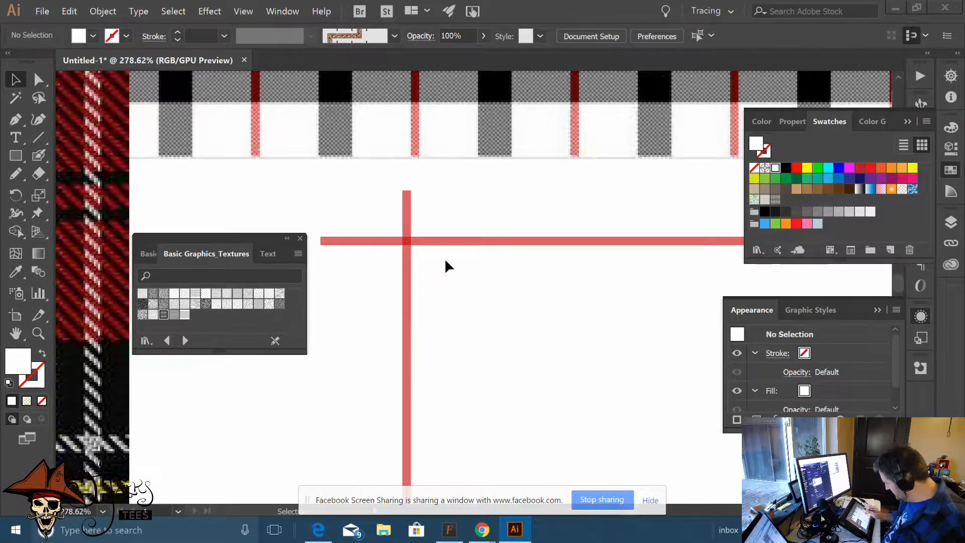
Select the vertical red line below the plaid reference and show the bounding box
{"action": "scroll", "coordinate": [528, 336], "scroll_direction": "down", "scroll_amount": 1}
{"action": "scroll", "coordinate": [452, 384], "scroll_direction": "down", "scroll_amount": 2}
{"action": "scroll", "coordinate": [437, 374], "scroll_direction": "right", "scroll_amount": 2}
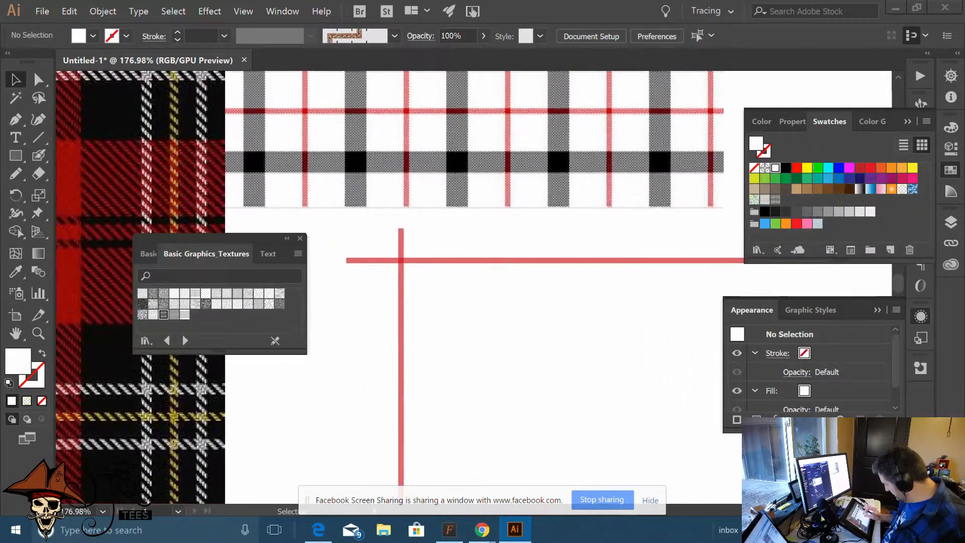
{"action": "scroll", "coordinate": [431, 378], "scroll_direction": "up", "scroll_amount": 2}
{"action": "right_click", "coordinate": [347, 391]}
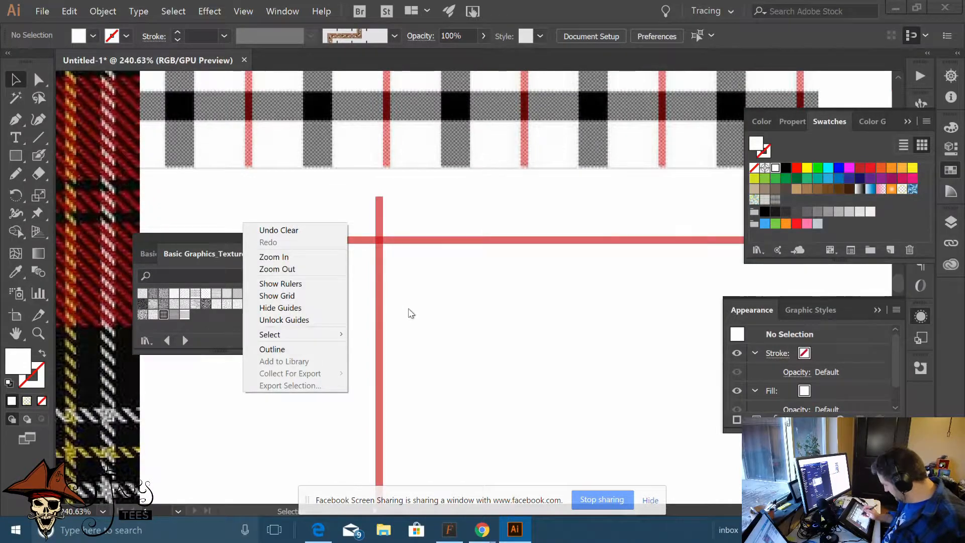
{"action": "scroll", "coordinate": [392, 387], "scroll_direction": "down", "scroll_amount": 8}
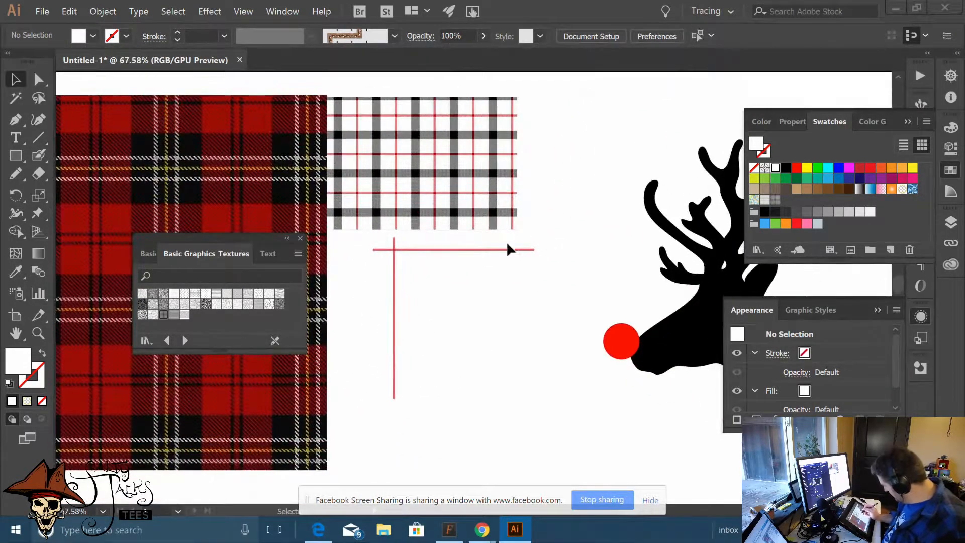
{"action": "left_click", "coordinate": [517, 250]}
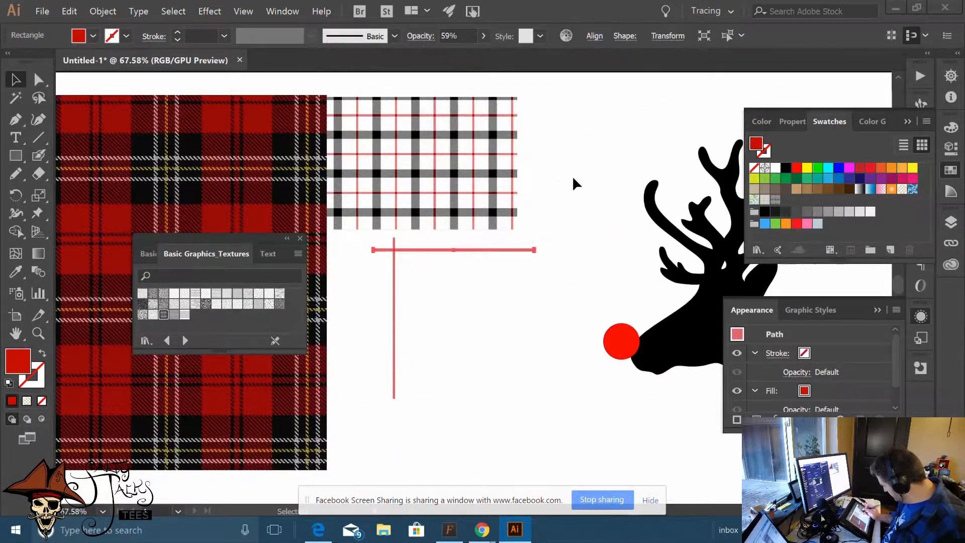
{"action": "left_click", "coordinate": [548, 216]}
{"action": "left_click", "coordinate": [394, 392]}
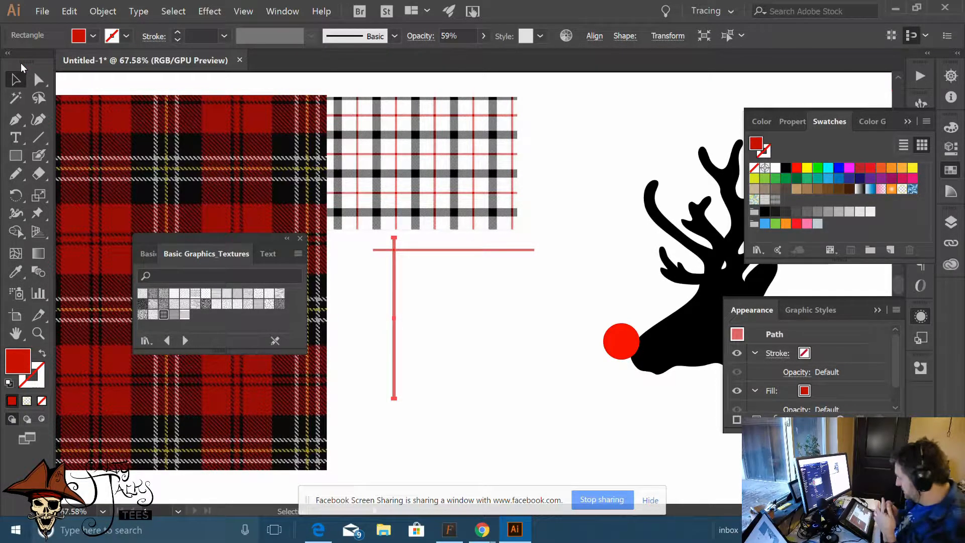
{"action": "left_click", "coordinate": [243, 11]}
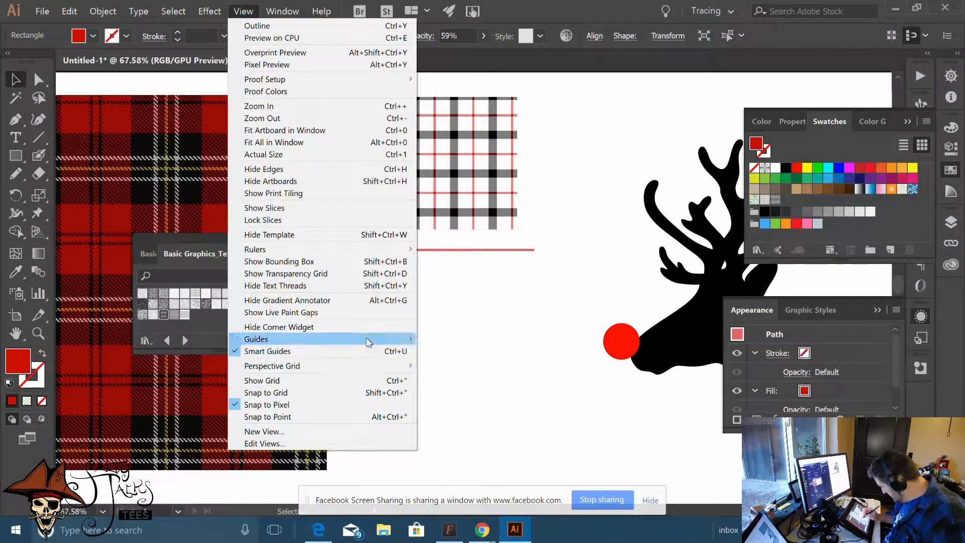
{"action": "left_click", "coordinate": [351, 261]}
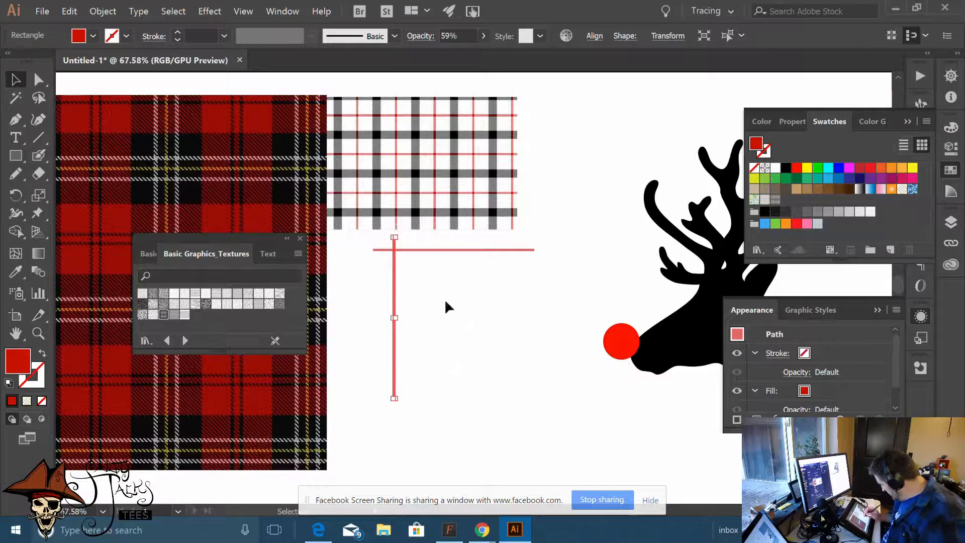
Scale both red lines down together proportionally to about a third of their size
{"action": "left_click", "coordinate": [357, 240]}
{"action": "left_click_drag", "start_coordinate": [444, 304], "coordinate": [422, 413]}
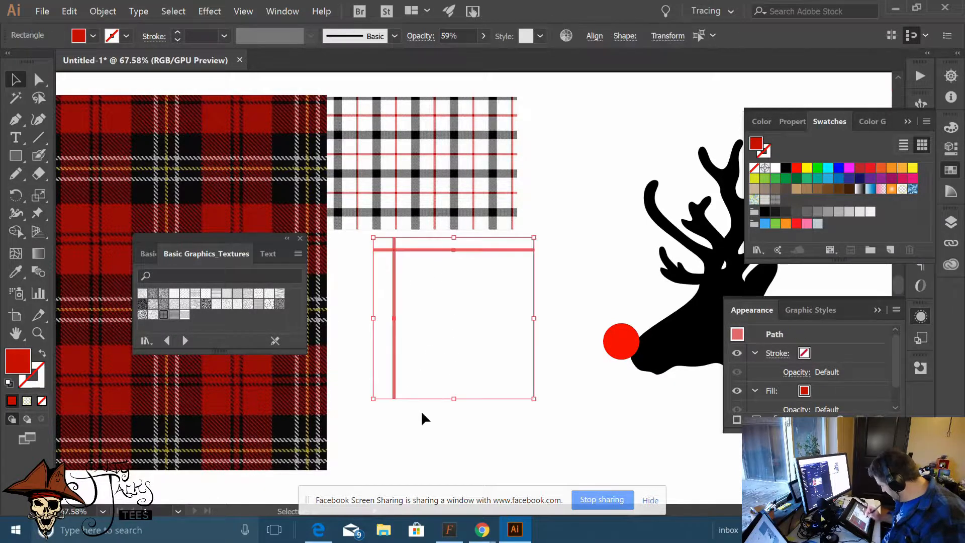
{"action": "left_click_drag", "start_coordinate": [537, 402], "coordinate": [425, 290]}
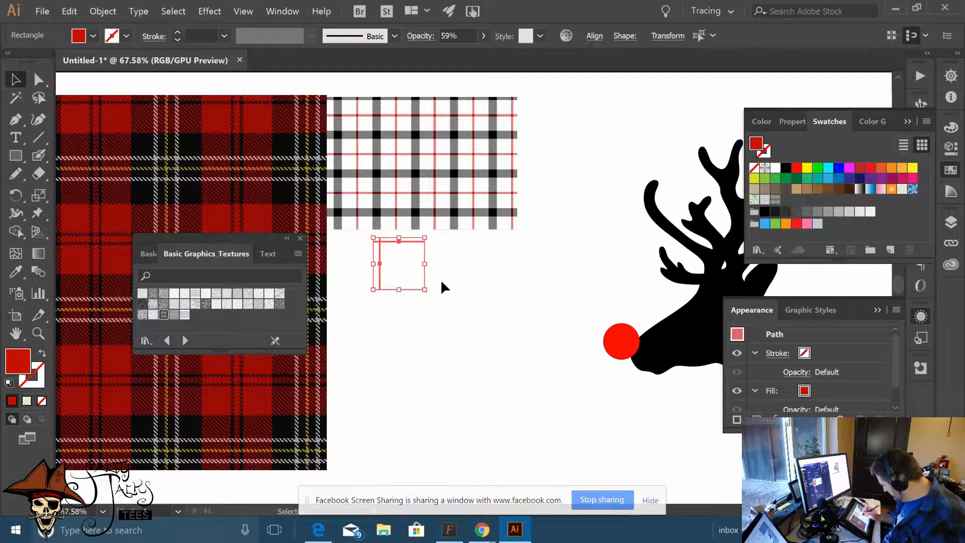
{"action": "left_click", "coordinate": [469, 316]}
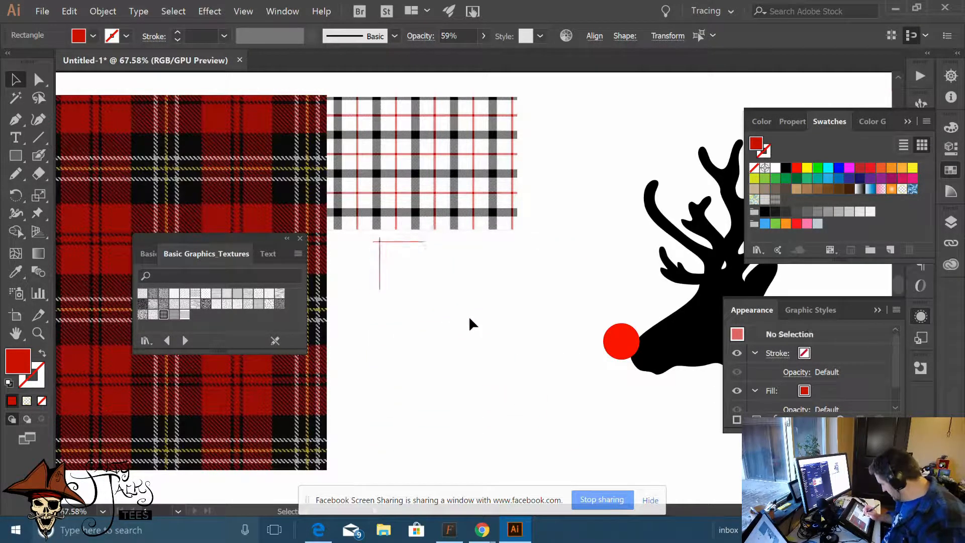
{"action": "left_click_drag", "start_coordinate": [401, 275], "coordinate": [482, 274]}
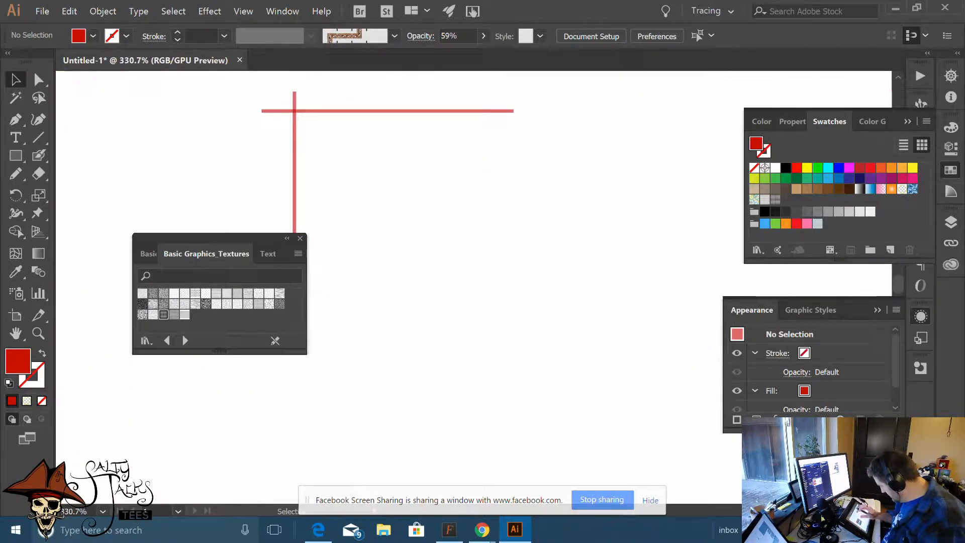
{"action": "left_click_drag", "start_coordinate": [382, 112], "coordinate": [436, 222]}
{"action": "left_click", "coordinate": [431, 216]}
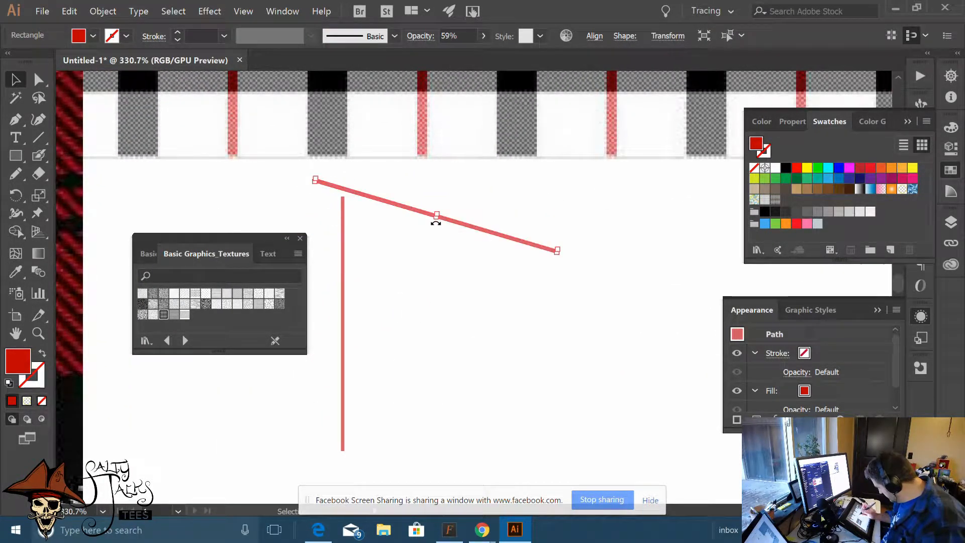
{"action": "left_click", "coordinate": [467, 267]}
{"action": "key", "text": "ctrl+z"}
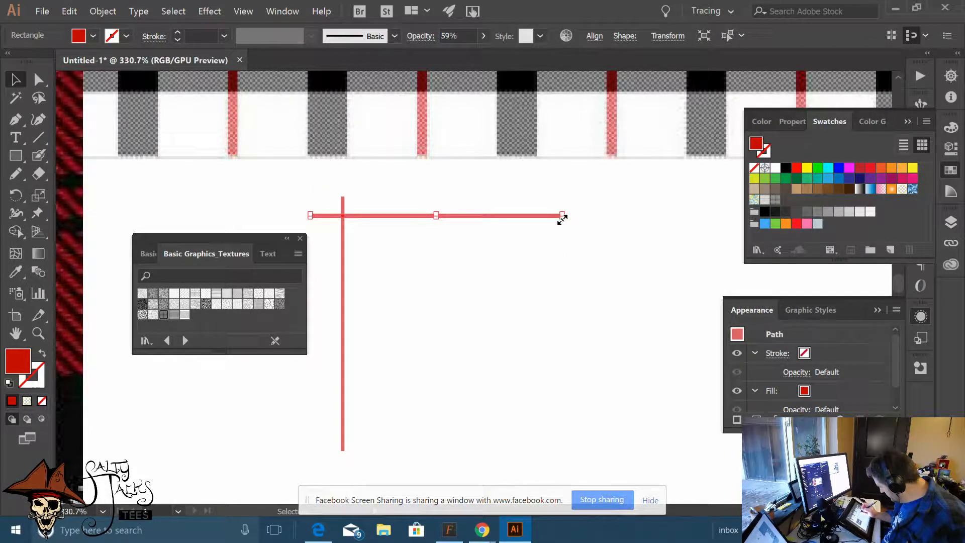
Thicken the horizontal red line into a bar, shift it slightly right, and delete the vertical red line
{"action": "left_click_drag", "start_coordinate": [562, 216], "coordinate": [560, 240]}
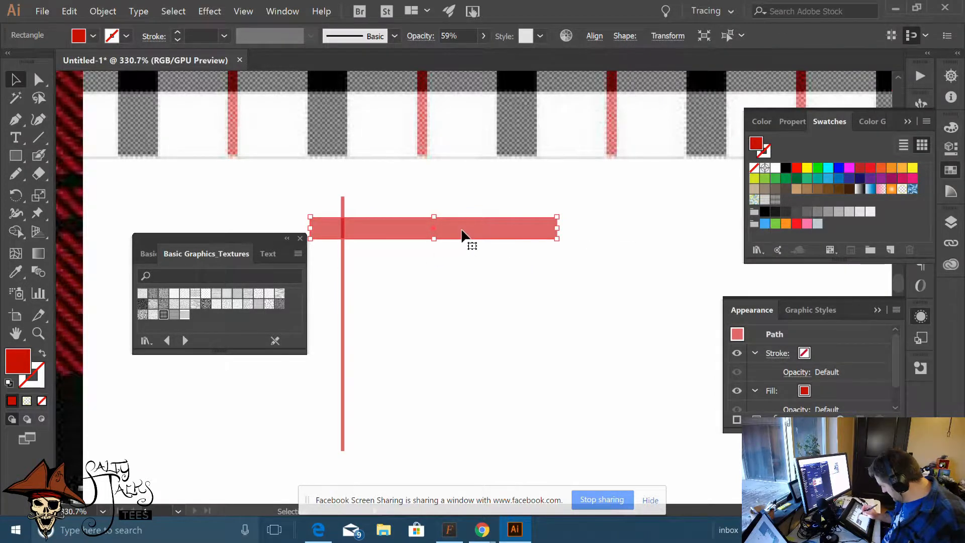
{"action": "left_click_drag", "start_coordinate": [463, 237], "coordinate": [474, 237]}
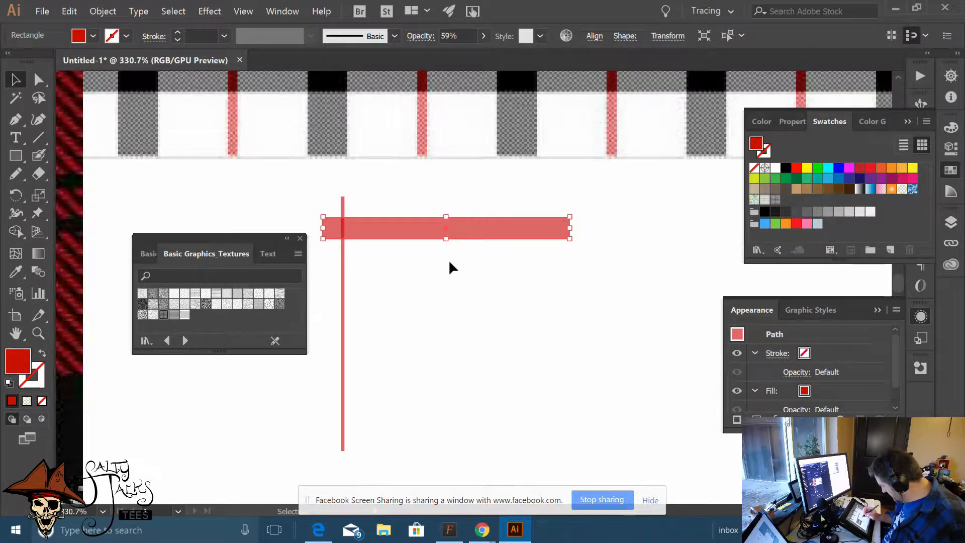
{"action": "left_click", "coordinate": [342, 364]}
{"action": "key", "text": "Delete"}
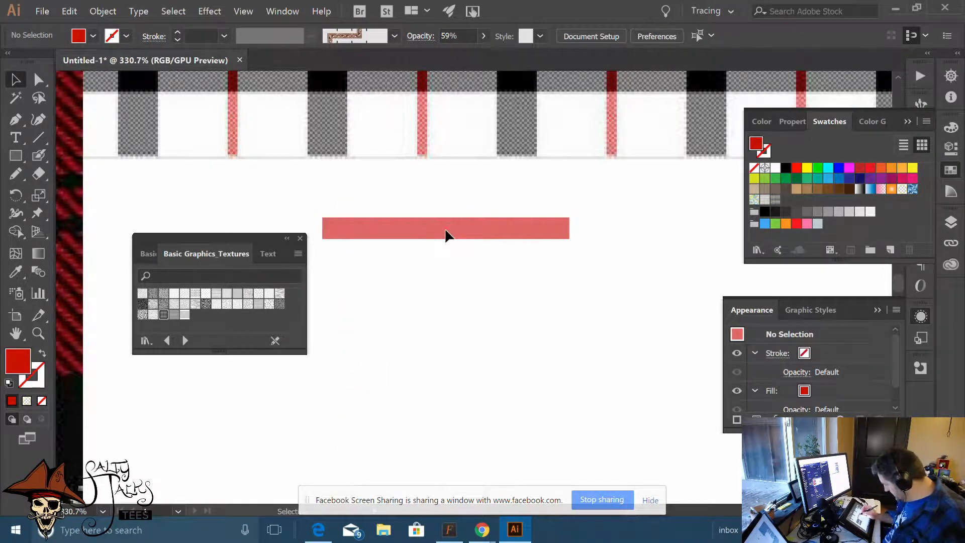
Thin the horizontal red bar, duplicate it, and turn the copy vertical so it forms a corner at the bar's left end
{"action": "left_click_drag", "start_coordinate": [446, 233], "coordinate": [452, 308]}
{"action": "left_click", "coordinate": [444, 261]}
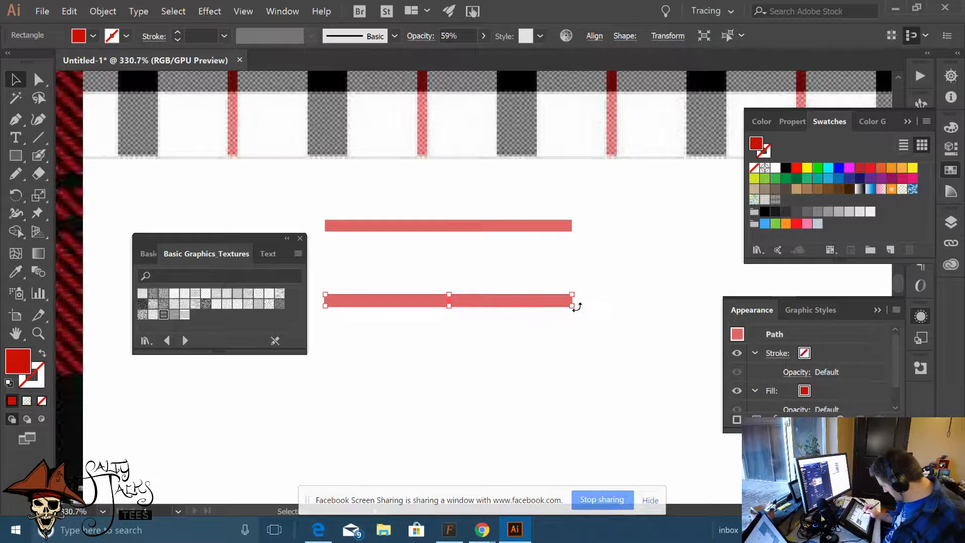
{"action": "left_click_drag", "start_coordinate": [574, 304], "coordinate": [440, 405]}
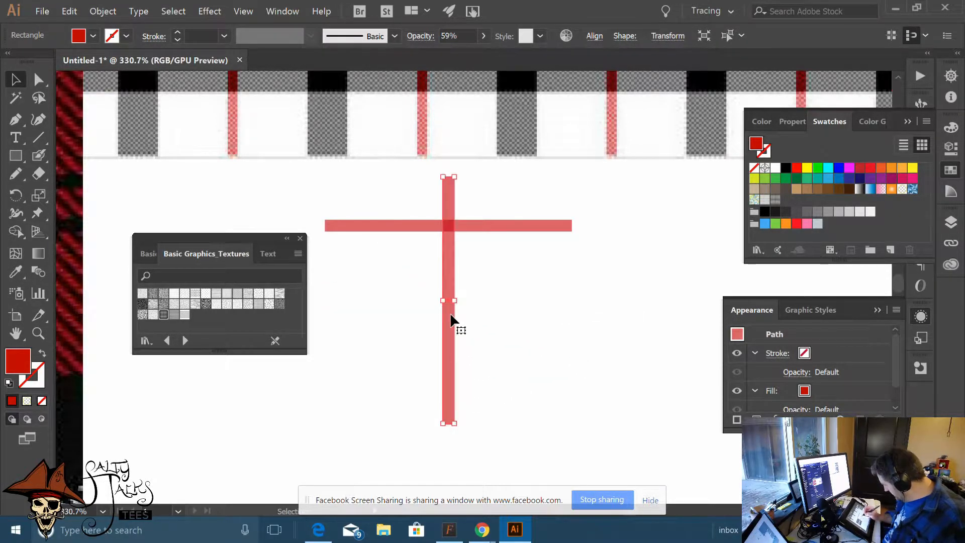
{"action": "left_click_drag", "start_coordinate": [445, 277], "coordinate": [329, 322]}
{"action": "left_click", "coordinate": [377, 347]}
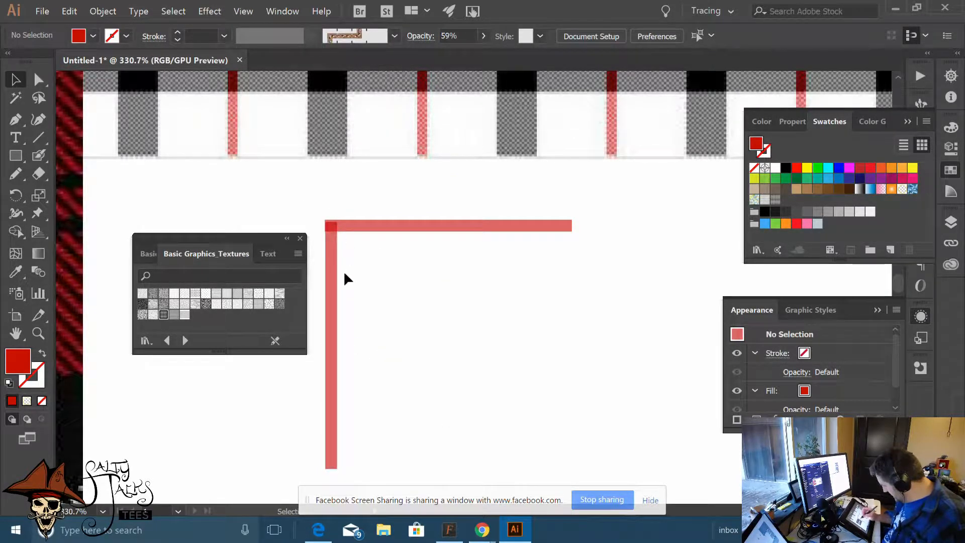
Nudge the vertical red bar slightly up into the corner, select both red bars, and try to align their top edges
{"action": "left_click", "coordinate": [330, 283]}
{"action": "left_click", "coordinate": [383, 263]}
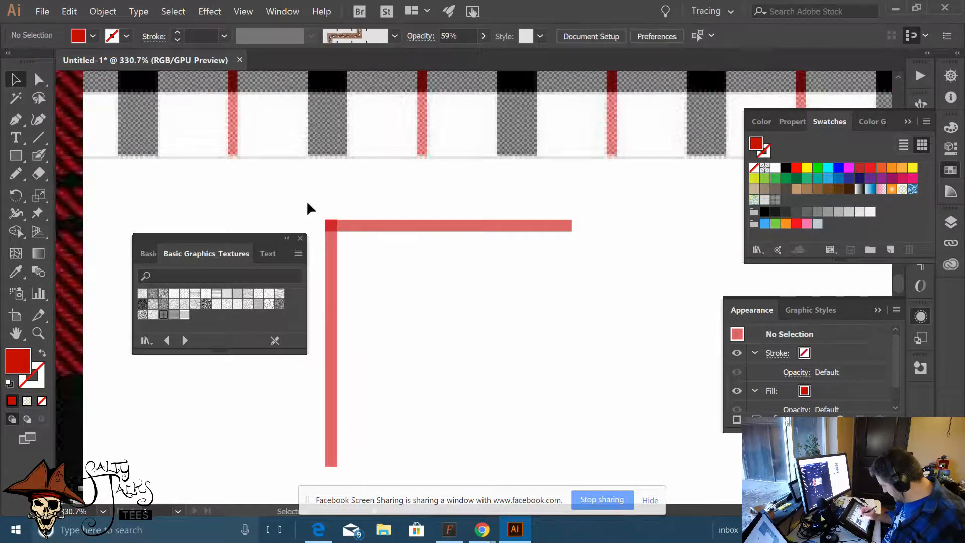
{"action": "left_click_drag", "start_coordinate": [308, 207], "coordinate": [413, 270]}
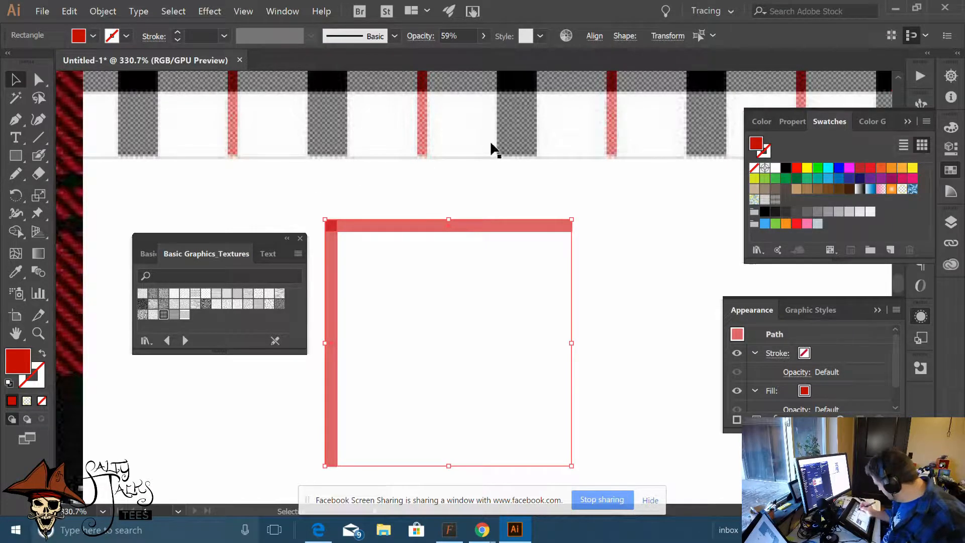
{"action": "left_click", "coordinate": [594, 35]}
{"action": "left_click", "coordinate": [538, 83]}
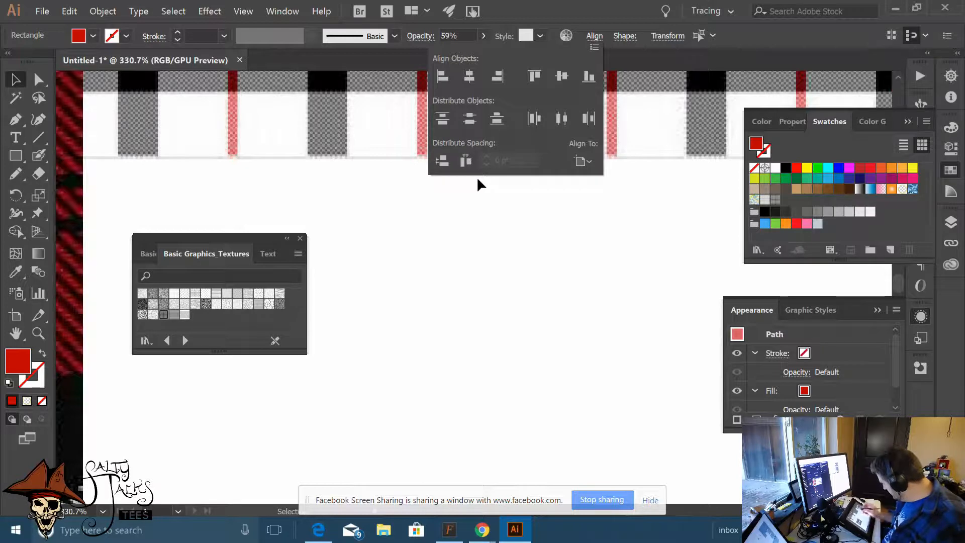
Set the alignment reference to Align to Selection and undo the artboard-based alignment of the red bars
{"action": "left_click", "coordinate": [588, 163]}
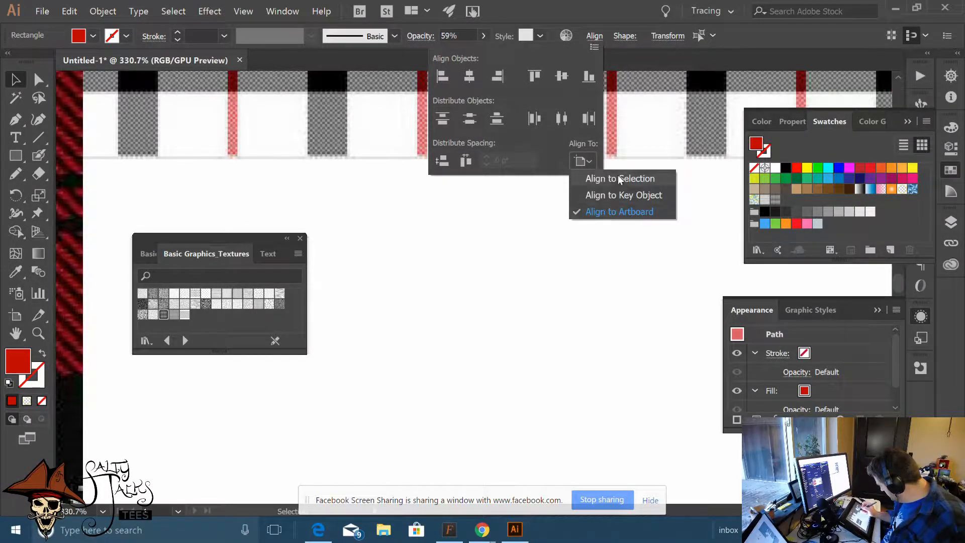
{"action": "left_click", "coordinate": [618, 179]}
{"action": "key", "text": "ctrl+z"}
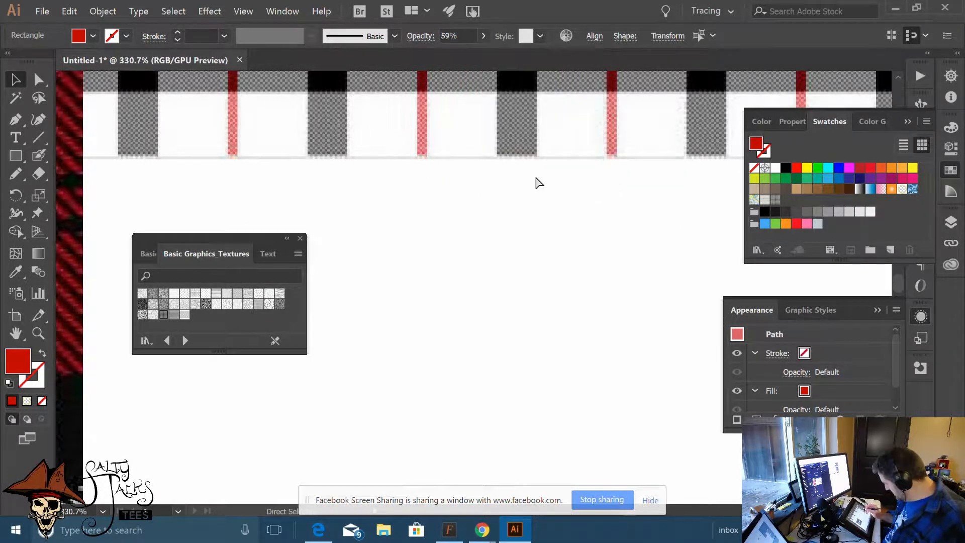
{"action": "key", "text": "ctrl+v"}
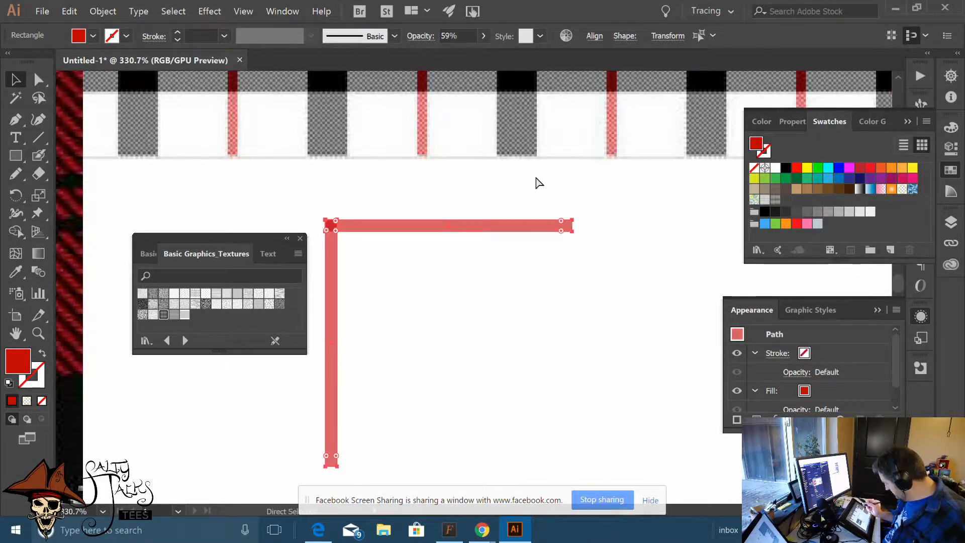
Align the top edges of the two red bars relative to the selection
{"action": "left_click", "coordinate": [594, 37]}
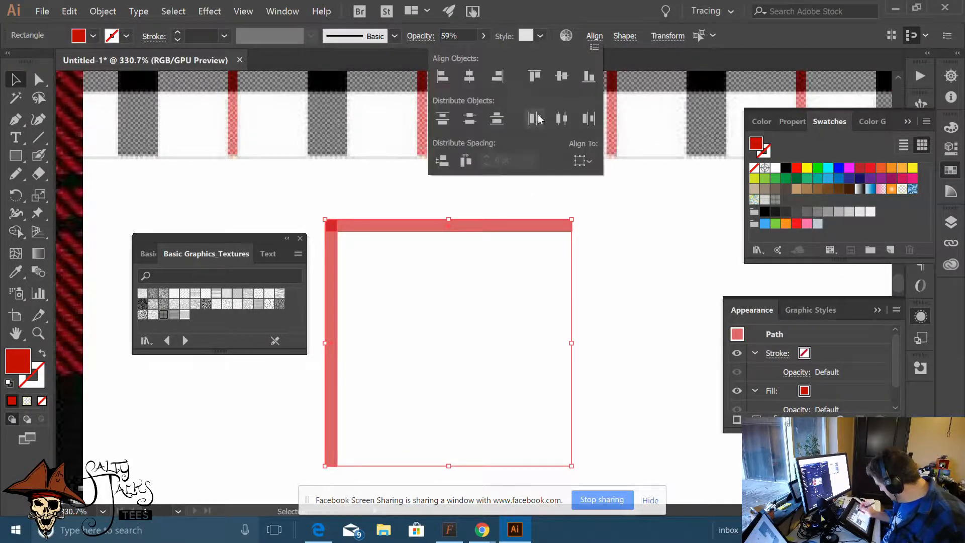
{"action": "left_click", "coordinate": [533, 84]}
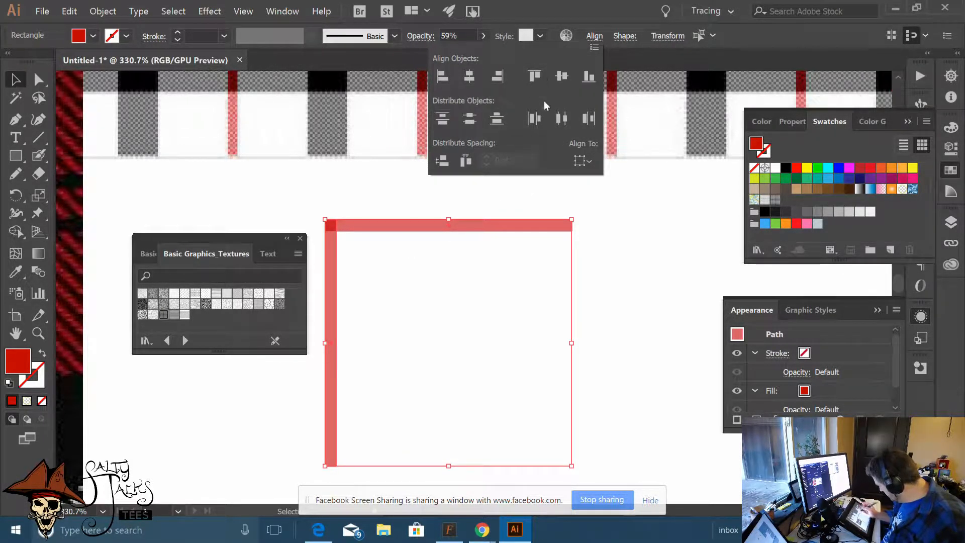
{"action": "left_click", "coordinate": [597, 239]}
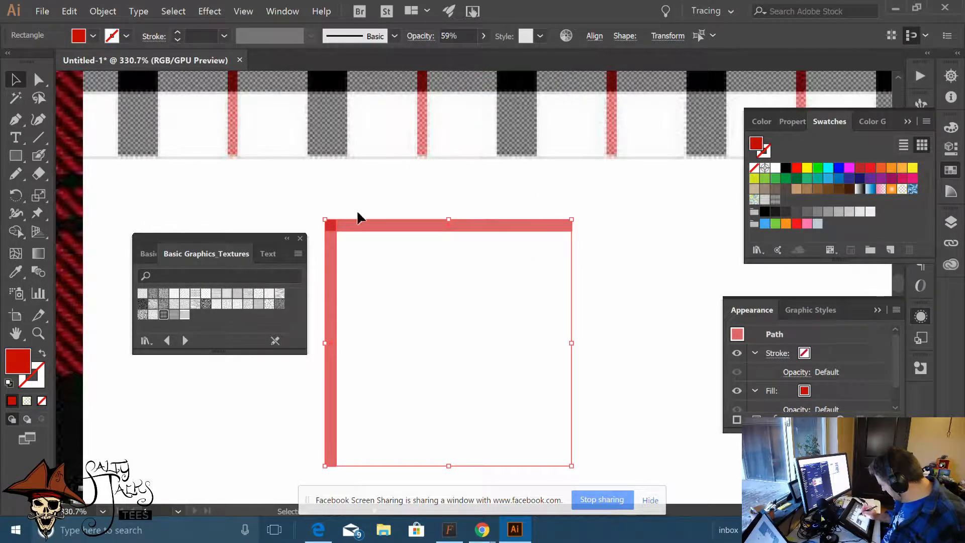
Select both red bars and make them into a new pattern with the default grid tile
{"action": "left_click", "coordinate": [312, 197]}
{"action": "left_click", "coordinate": [534, 408]}
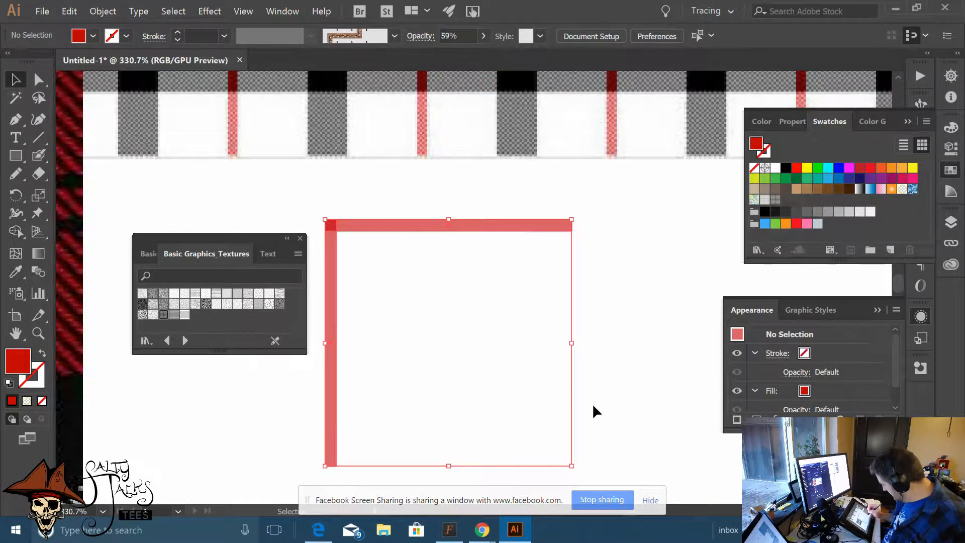
{"action": "left_click", "coordinate": [103, 11]}
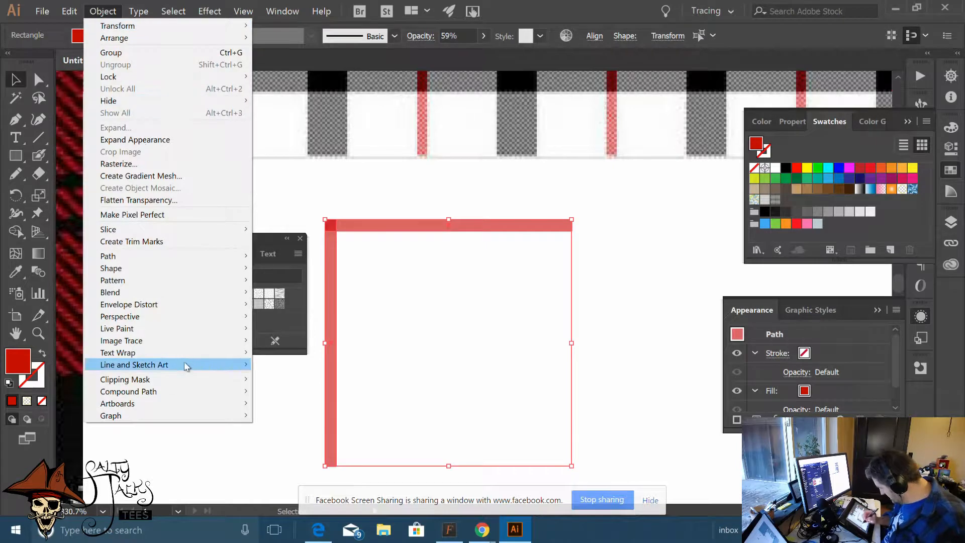
{"action": "mouse_move", "coordinate": [182, 284]}
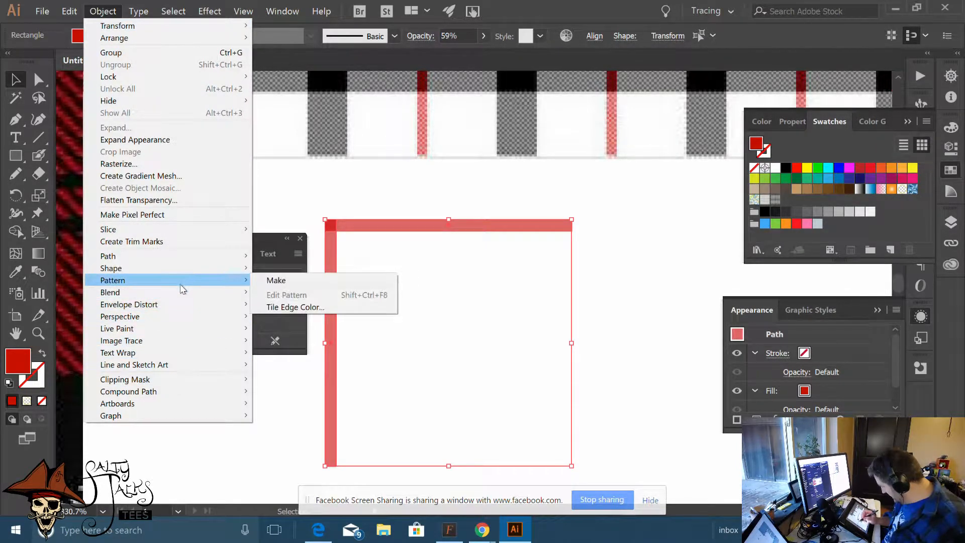
{"action": "left_click", "coordinate": [271, 280]}
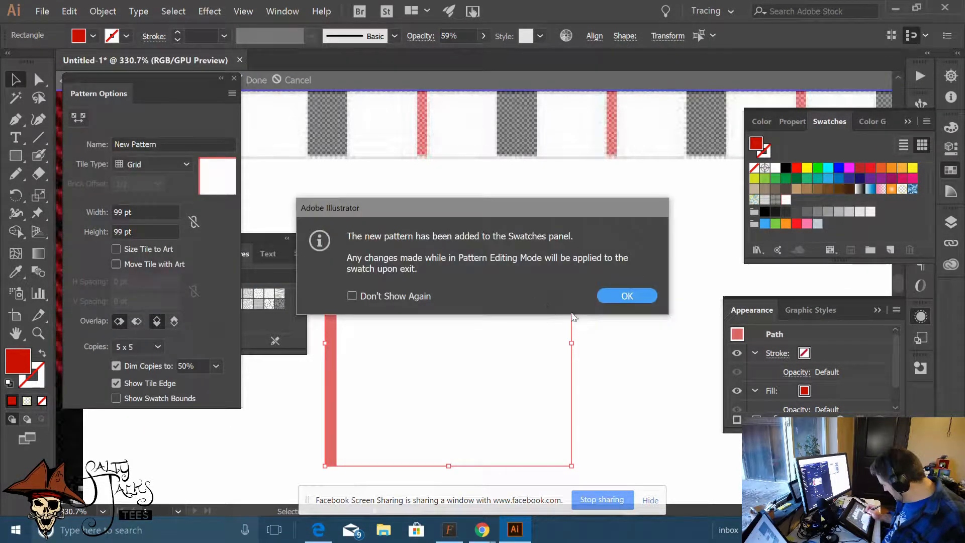
{"action": "left_click", "coordinate": [622, 296]}
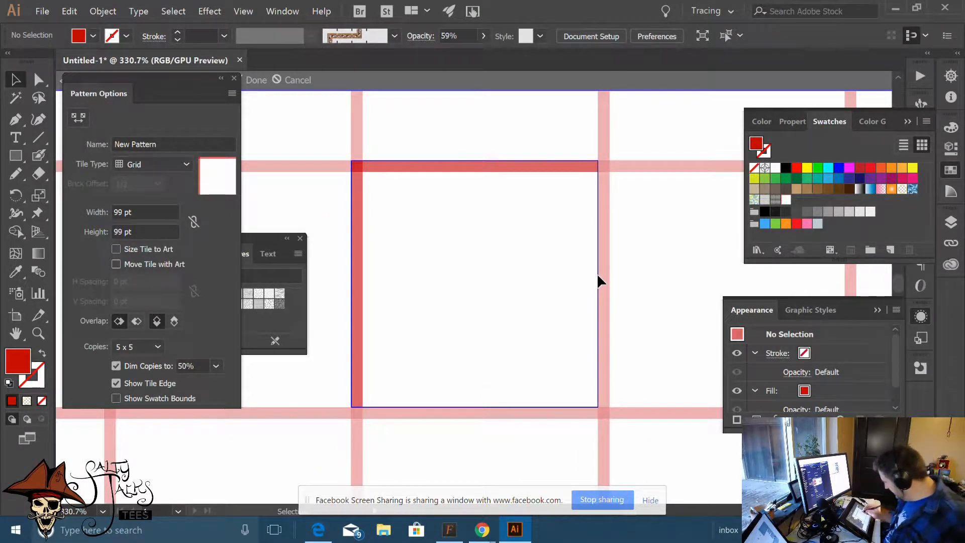
Draw a wide vertical rectangle down the middle of the pattern tile, spanning its full height, and fill it black
{"action": "left_click", "coordinate": [18, 156]}
{"action": "left_click_drag", "start_coordinate": [459, 162], "coordinate": [502, 405]}
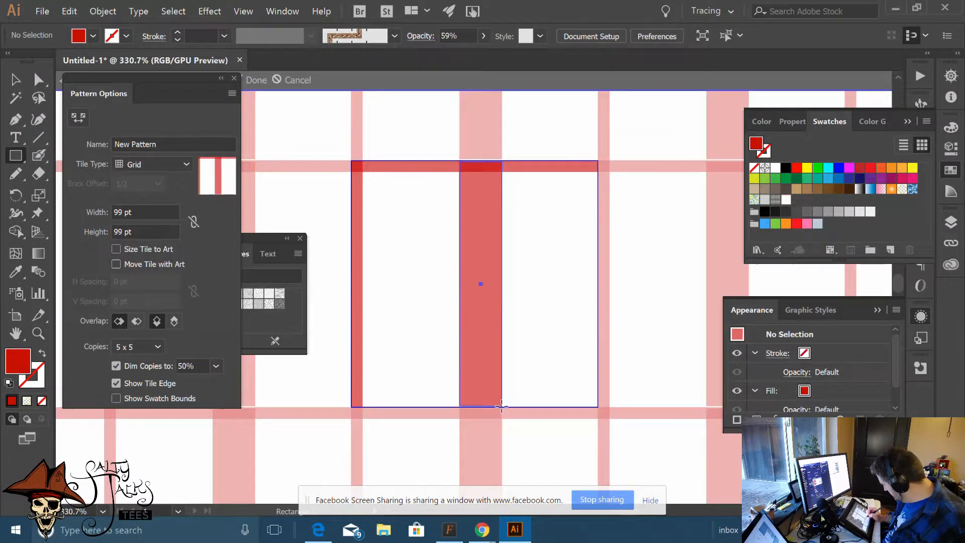
{"action": "double_click", "coordinate": [22, 364]}
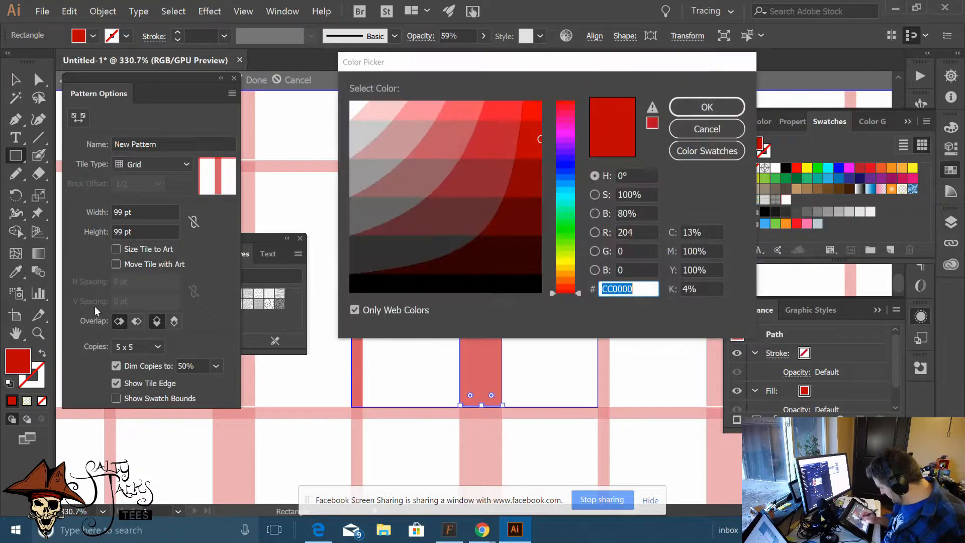
{"action": "left_click", "coordinate": [500, 284]}
{"action": "left_click", "coordinate": [706, 107]}
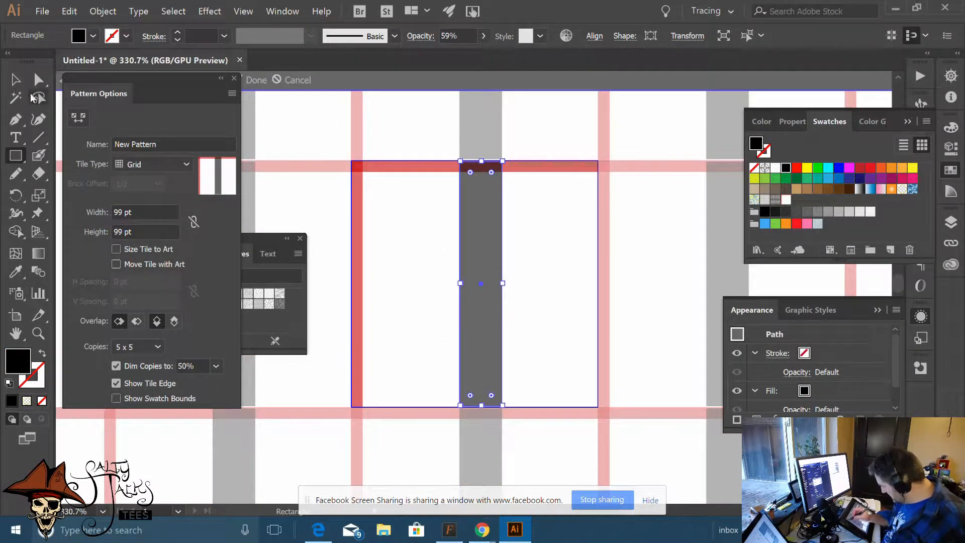
{"action": "key", "text": "v"}
{"action": "left_click", "coordinate": [533, 294]}
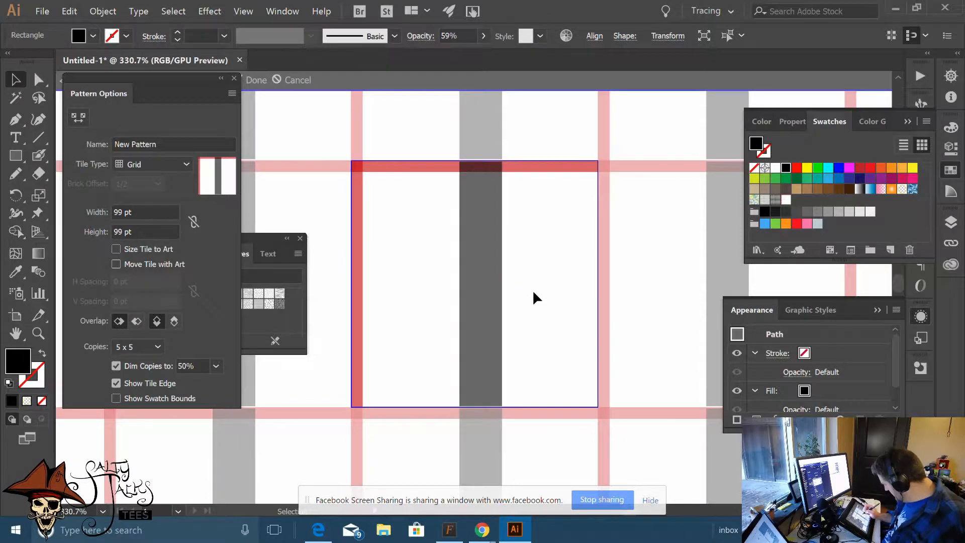
Nudge the vertical black bar slightly up and adjust its lower end to close the gap between repeating tiles
{"action": "left_click", "coordinate": [485, 358]}
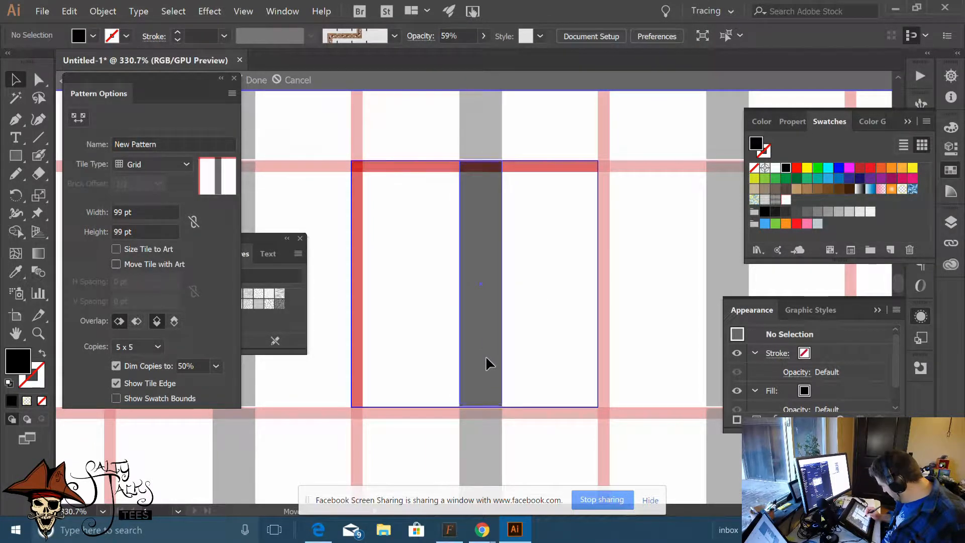
{"action": "left_click", "coordinate": [484, 354]}
{"action": "left_click", "coordinate": [530, 341]}
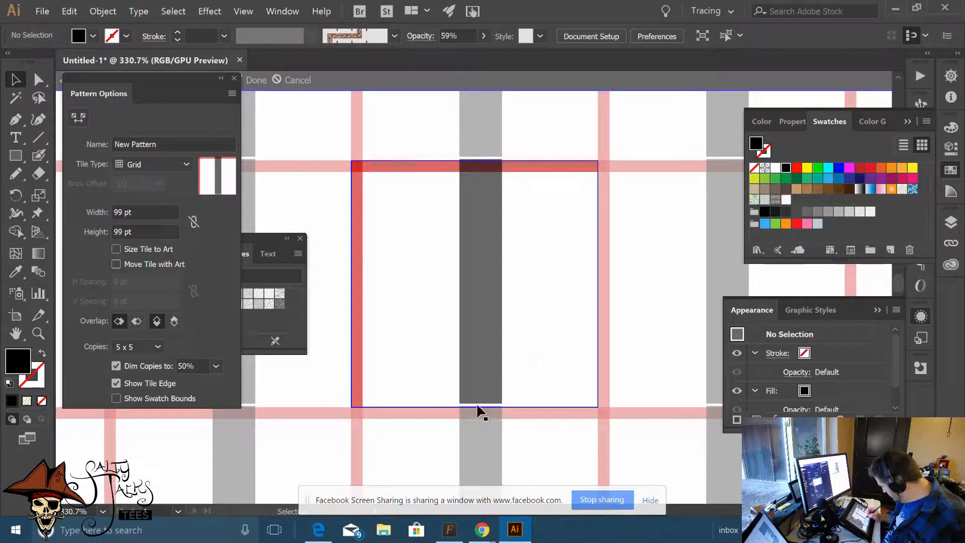
{"action": "left_click", "coordinate": [482, 401]}
{"action": "left_click_drag", "start_coordinate": [482, 404], "coordinate": [483, 408]}
{"action": "left_click", "coordinate": [521, 367]}
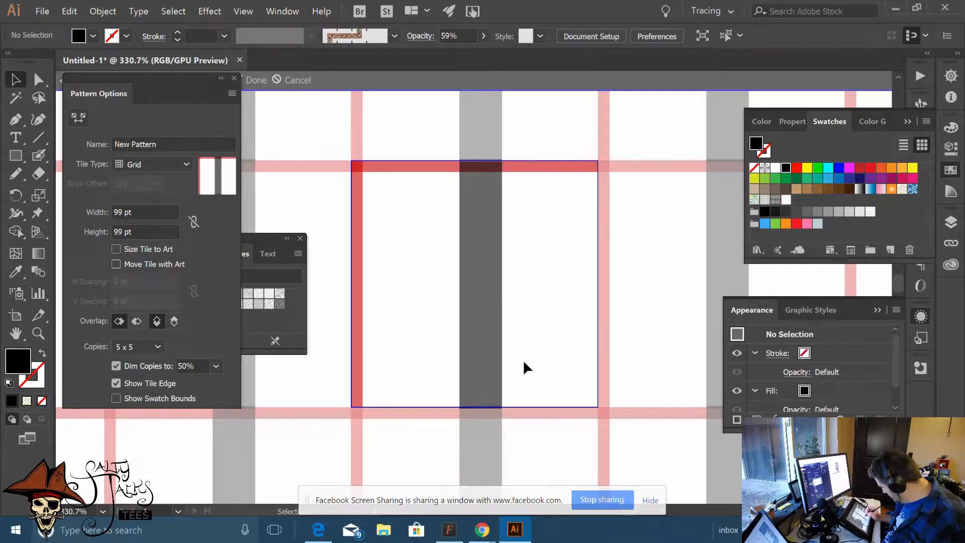
{"action": "left_click", "coordinate": [484, 399]}
{"action": "left_click_drag", "start_coordinate": [482, 409], "coordinate": [481, 409]}
{"action": "left_click", "coordinate": [524, 363]}
{"action": "left_click", "coordinate": [483, 394]}
{"action": "left_click", "coordinate": [523, 355]}
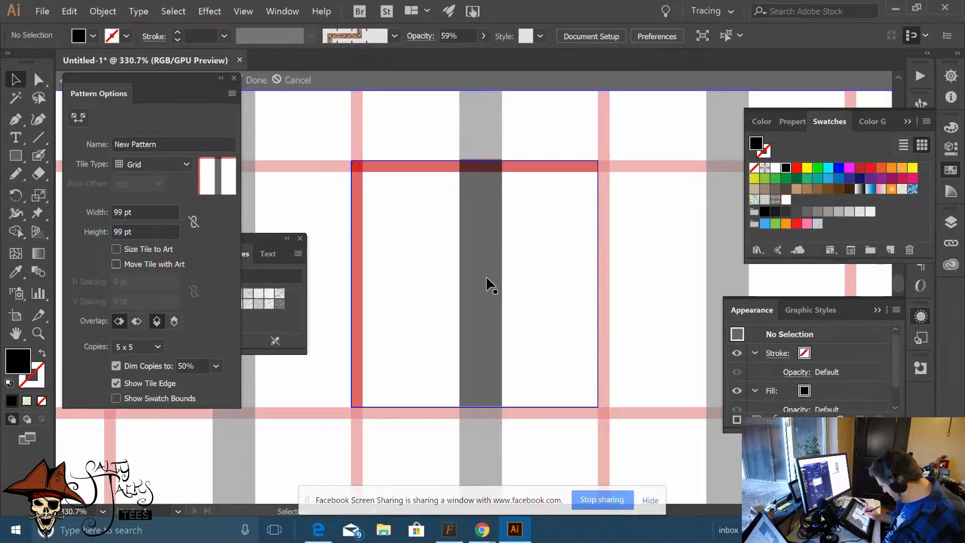
Try nudging the vertical black bar down and back up, and try trimming its upper end at the tile edge
{"action": "left_click", "coordinate": [485, 261]}
{"action": "key", "text": "Down"}
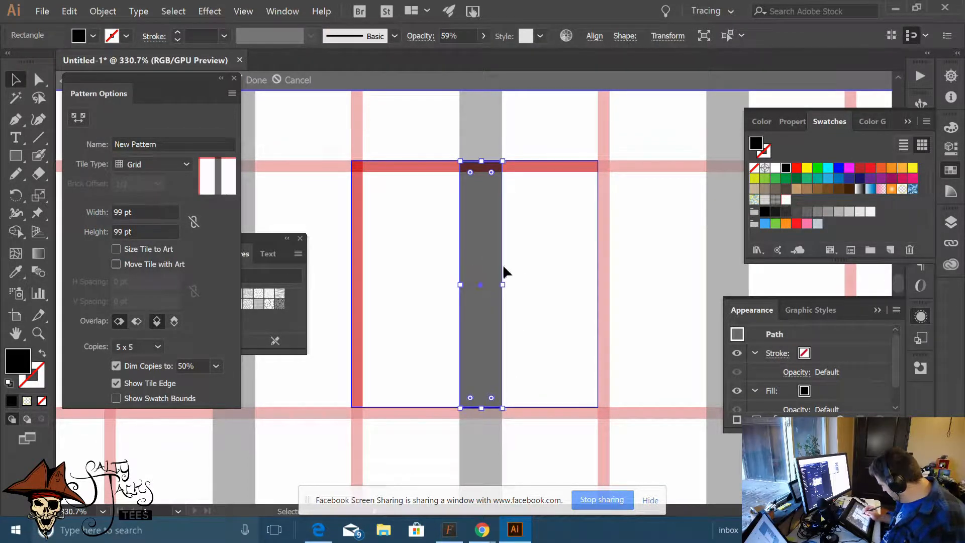
{"action": "left_click", "coordinate": [522, 307]}
{"action": "left_click", "coordinate": [488, 331]}
{"action": "key", "text": "Up"}
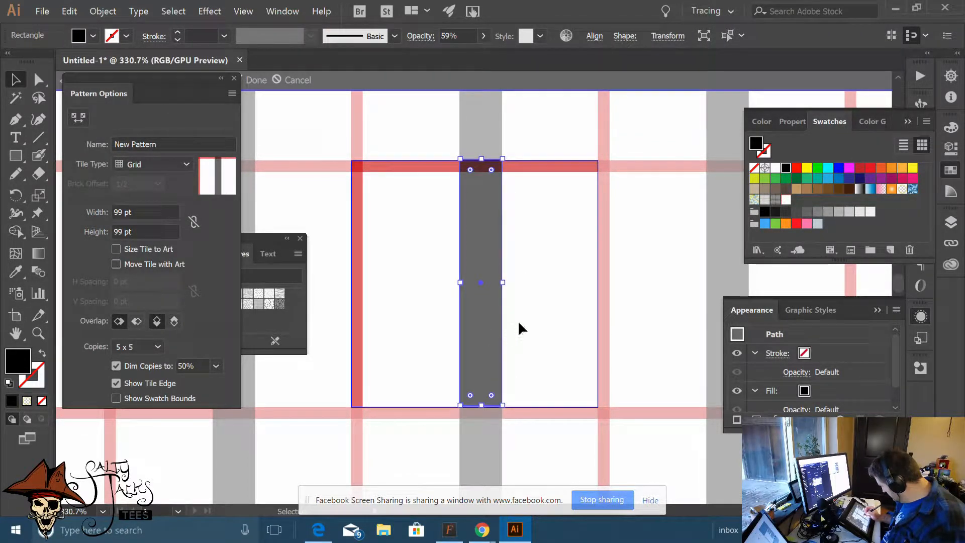
{"action": "left_click", "coordinate": [520, 304]}
{"action": "left_click", "coordinate": [483, 177]}
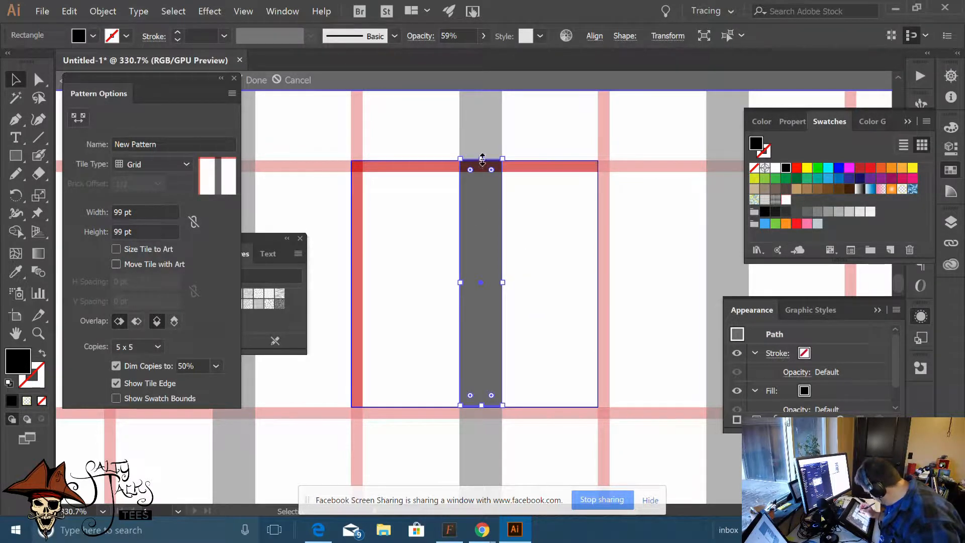
{"action": "left_click_drag", "start_coordinate": [481, 159], "coordinate": [482, 160]}
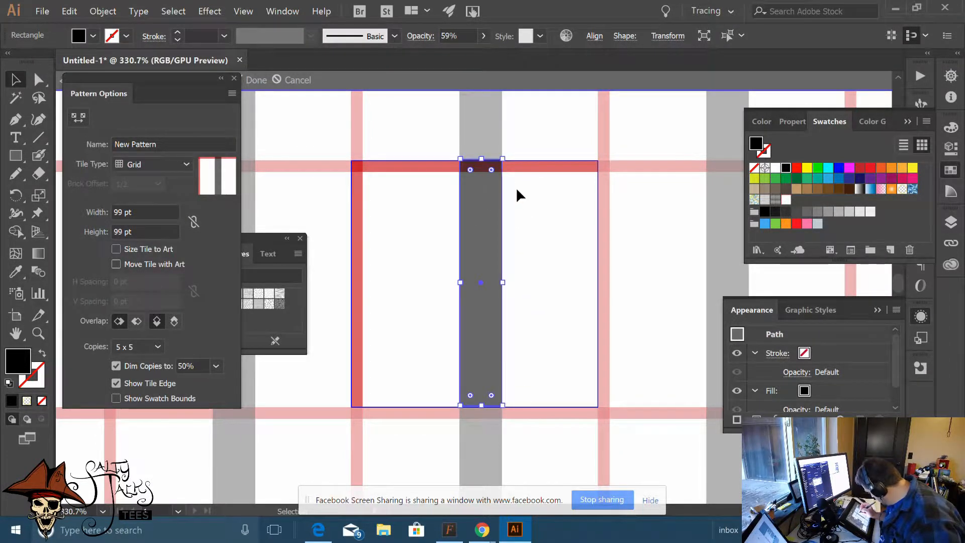
{"action": "left_click", "coordinate": [522, 321]}
Duplicate the vertical black bar in place, rotate the copy 90° to horizontal, and shift it left to the tile's left edge
{"action": "left_click", "coordinate": [478, 328]}
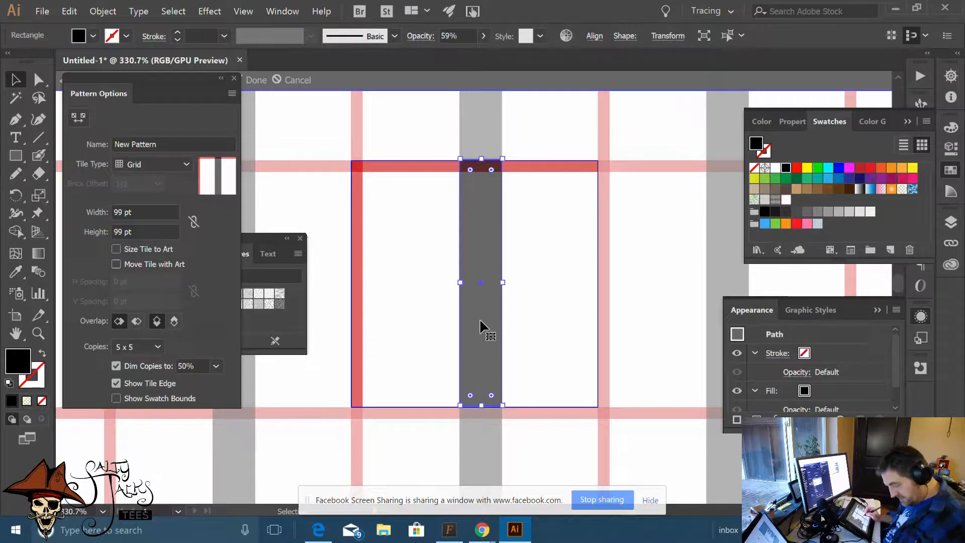
{"action": "key", "text": "ctrl+c"}
{"action": "key", "text": "ctrl+f"}
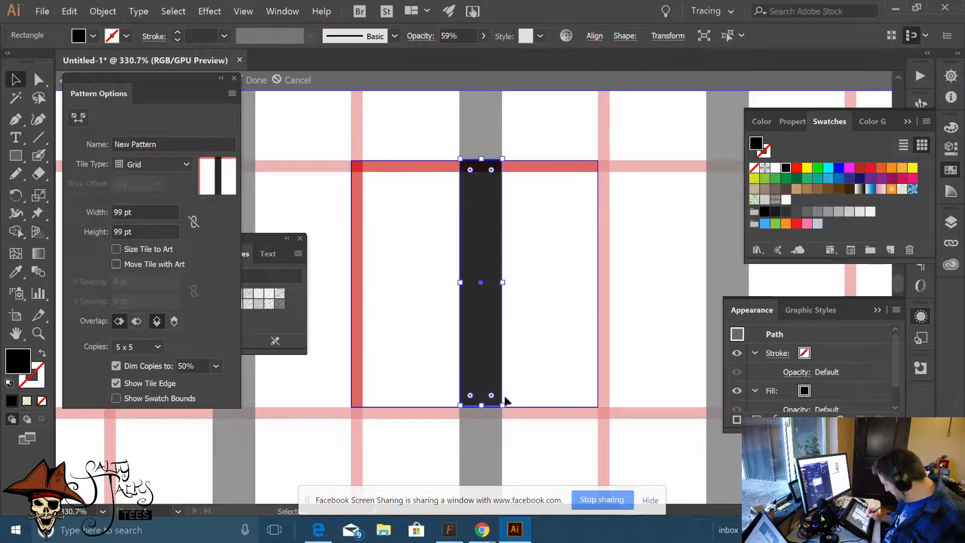
{"action": "left_click_drag", "start_coordinate": [505, 409], "coordinate": [575, 253]}
{"action": "left_click", "coordinate": [539, 336]}
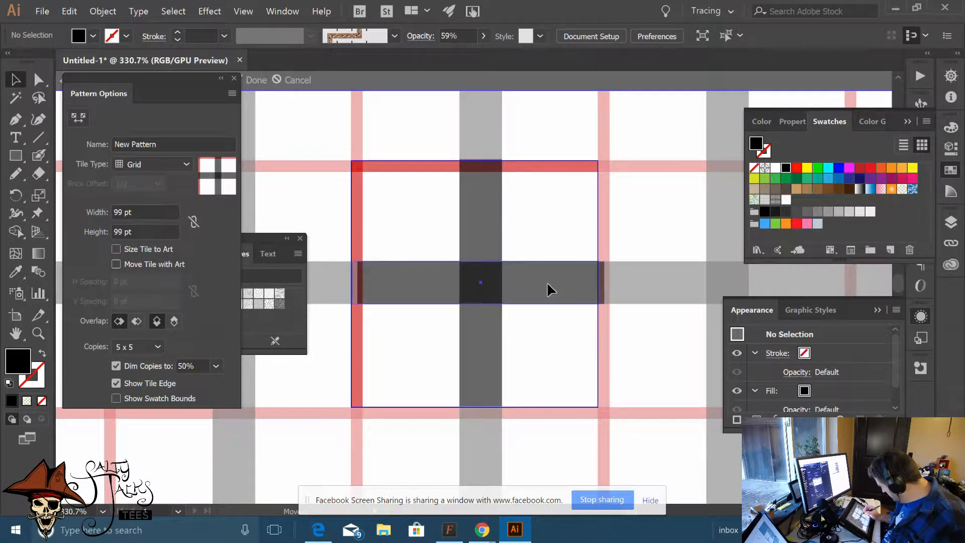
{"action": "left_click_drag", "start_coordinate": [546, 281], "coordinate": [546, 280]}
{"action": "left_click", "coordinate": [548, 342]}
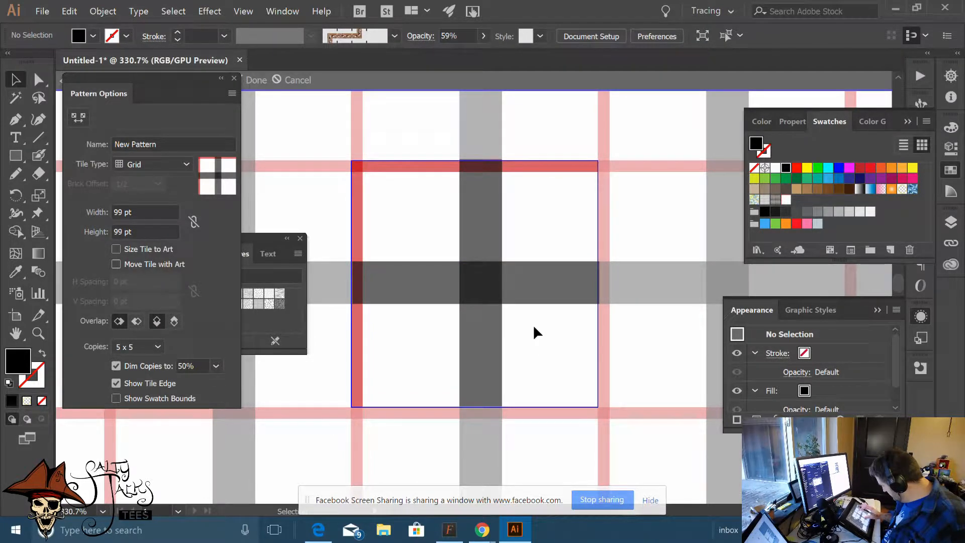
Examine the repeating tiles around the pattern tile at several zoom levels to check how the plaid bars join
{"action": "scroll", "coordinate": [533, 324], "scroll_direction": "down", "scroll_amount": 3}
{"action": "left_click_drag", "start_coordinate": [478, 351], "coordinate": [362, 408]}
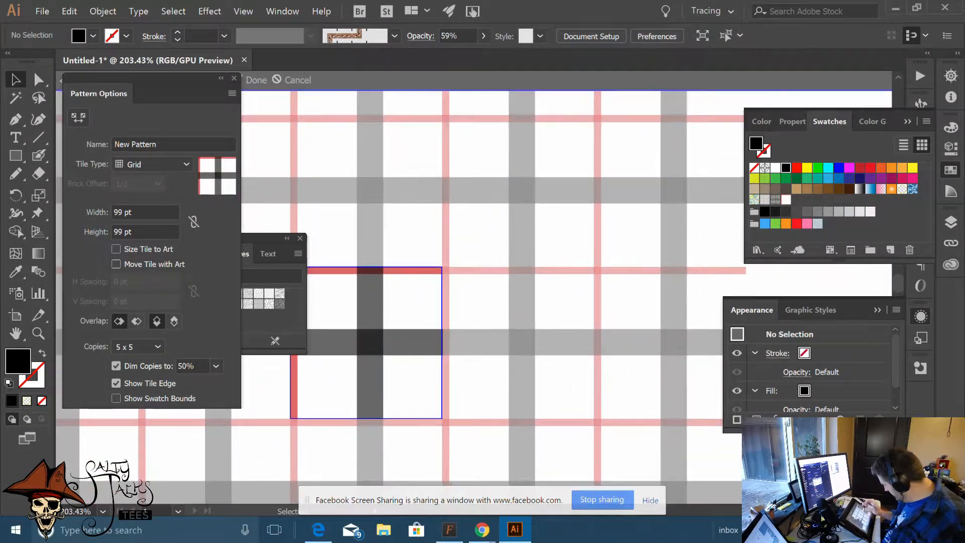
{"action": "scroll", "coordinate": [403, 382], "scroll_direction": "down", "scroll_amount": 1}
{"action": "scroll", "coordinate": [402, 382], "scroll_direction": "up", "scroll_amount": 2}
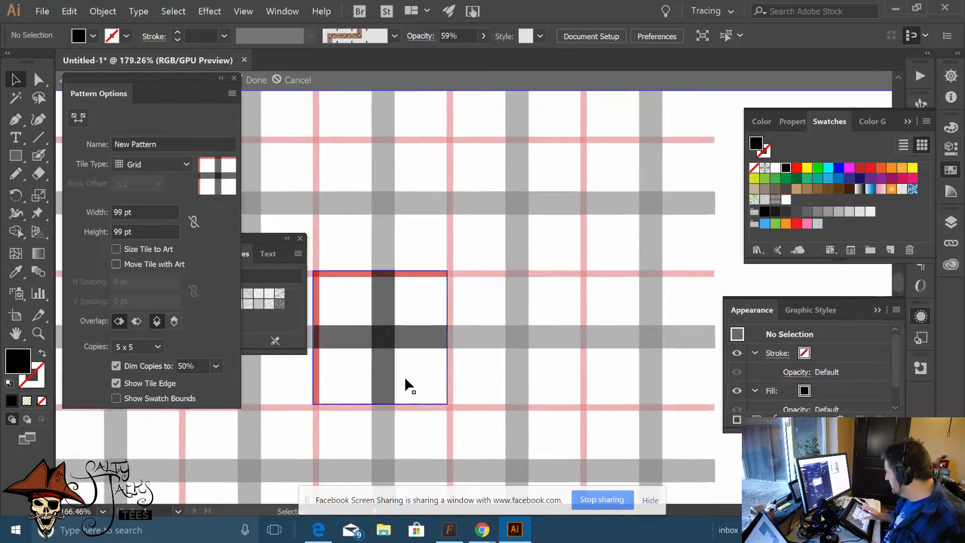
{"action": "left_click_drag", "start_coordinate": [509, 244], "coordinate": [559, 222]}
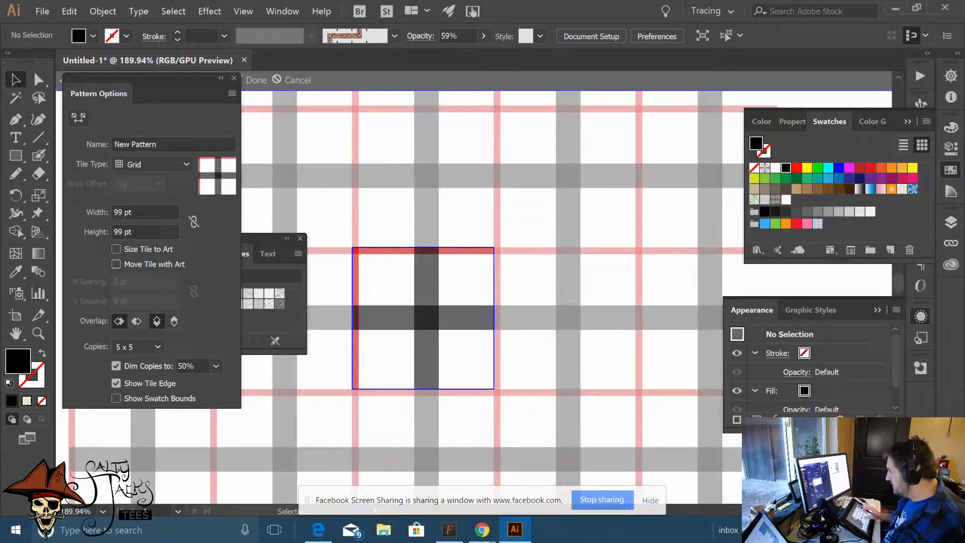
{"action": "scroll", "coordinate": [405, 399], "scroll_direction": "down", "scroll_amount": 5}
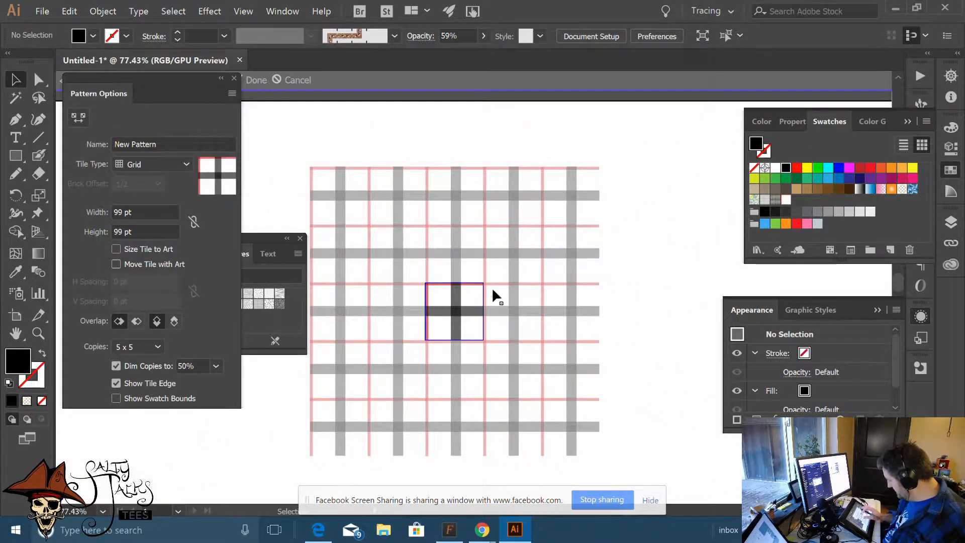
{"action": "scroll", "coordinate": [491, 288], "scroll_direction": "up", "scroll_amount": 8}
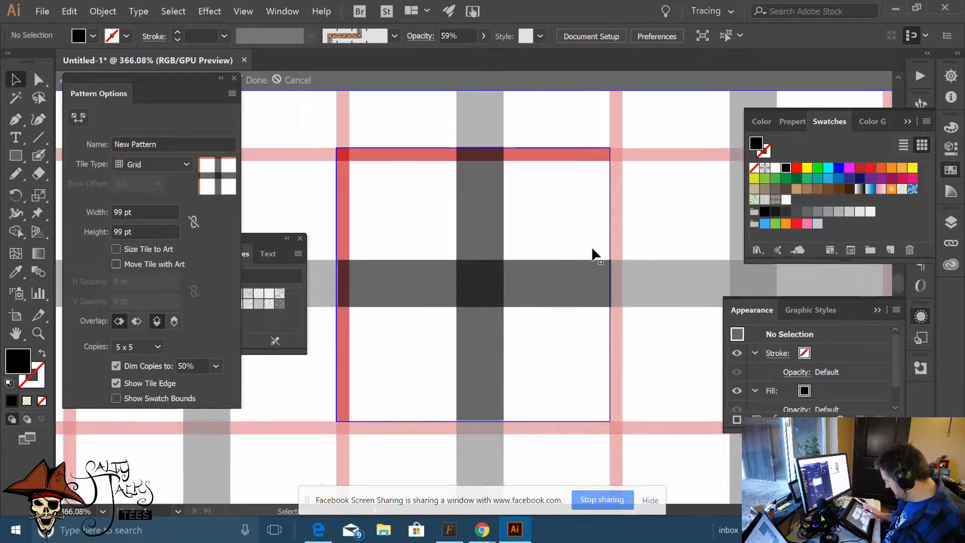
Examine the pattern tile and its neighbours at closer and wider zoom to check where the black and red bars cross
{"action": "scroll", "coordinate": [590, 245], "scroll_direction": "up", "scroll_amount": 3}
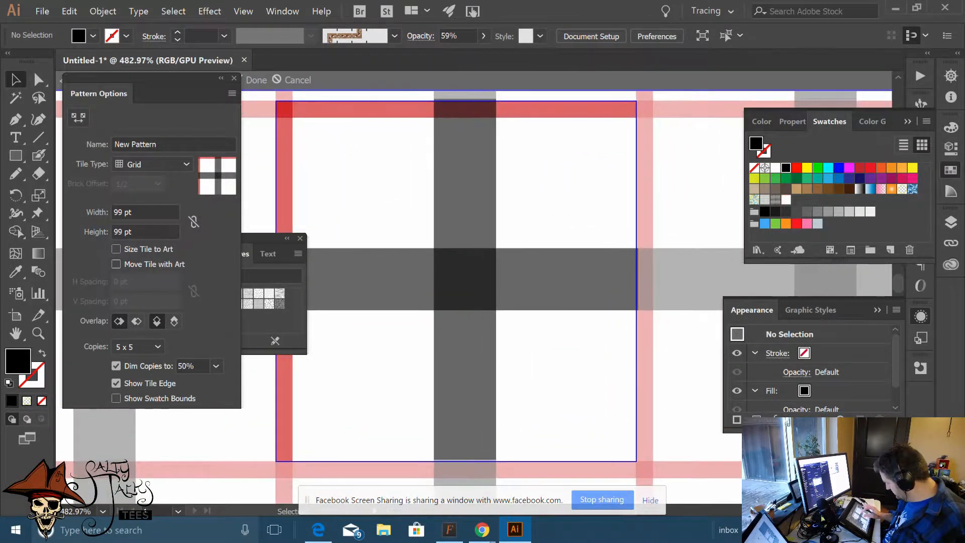
{"action": "scroll", "coordinate": [474, 377], "scroll_direction": "up", "scroll_amount": 2}
{"action": "scroll", "coordinate": [474, 377], "scroll_direction": "down", "scroll_amount": 2}
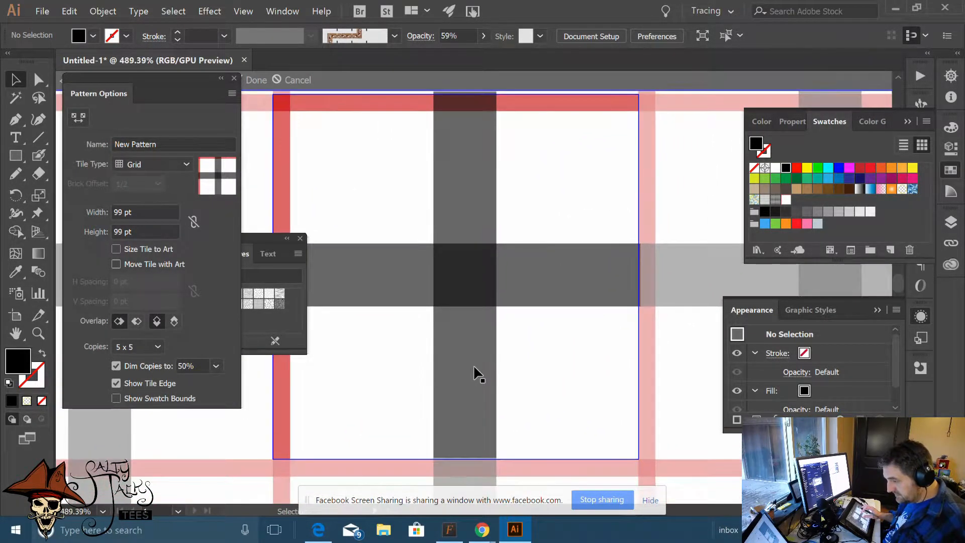
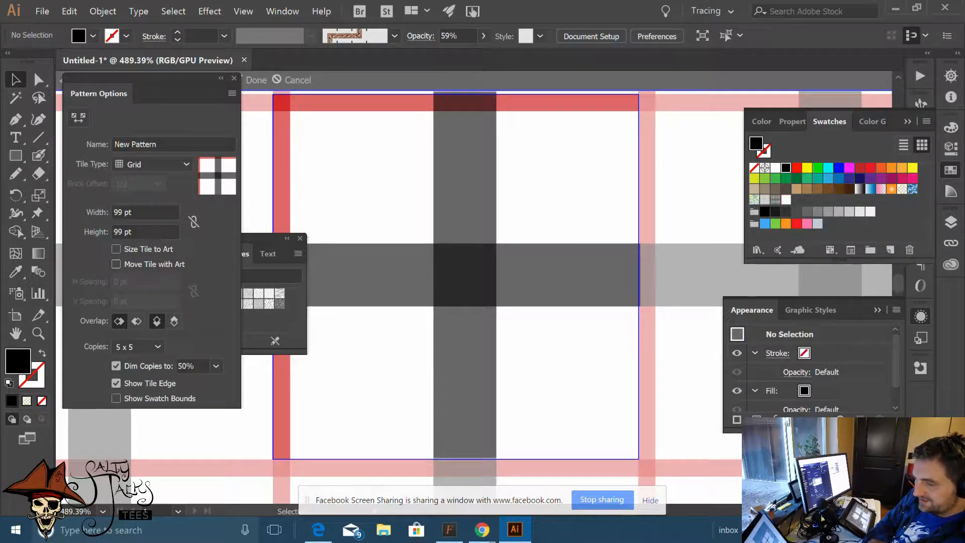
{"action": "scroll", "coordinate": [389, 408], "scroll_direction": "down", "scroll_amount": 5}
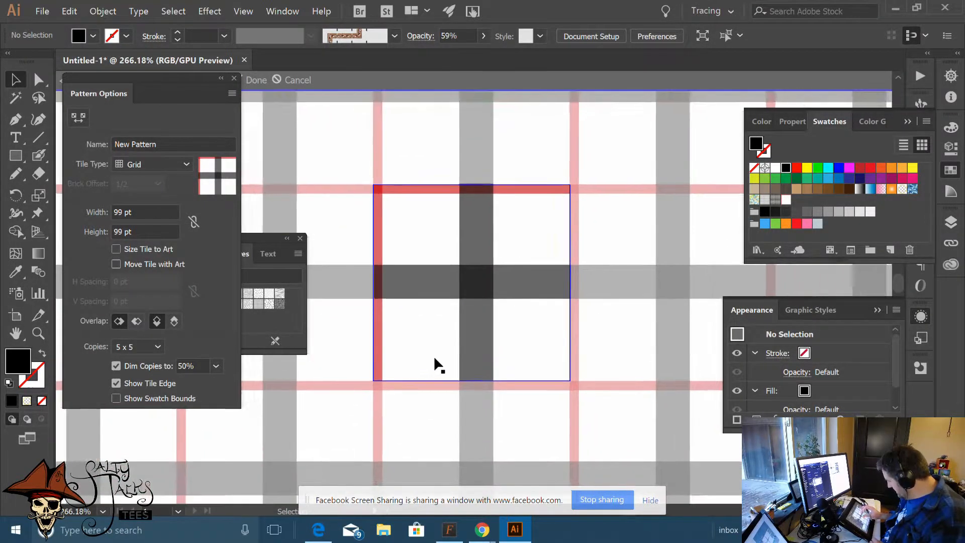
{"action": "scroll", "coordinate": [524, 223], "scroll_direction": "up", "scroll_amount": 3}
{"action": "scroll", "coordinate": [523, 224], "scroll_direction": "down", "scroll_amount": 1}
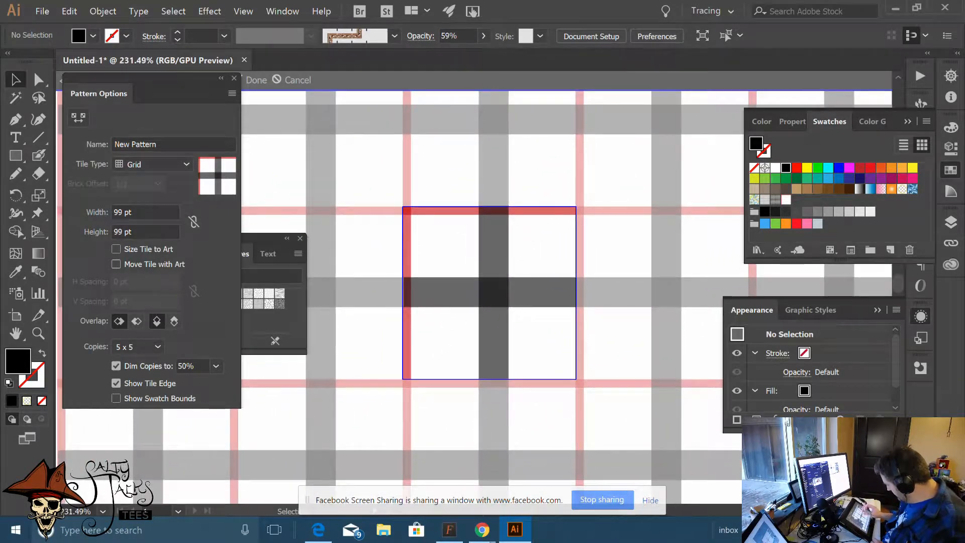
{"action": "scroll", "coordinate": [454, 342], "scroll_direction": "up", "scroll_amount": 2}
{"action": "scroll", "coordinate": [447, 362], "scroll_direction": "down", "scroll_amount": 1}
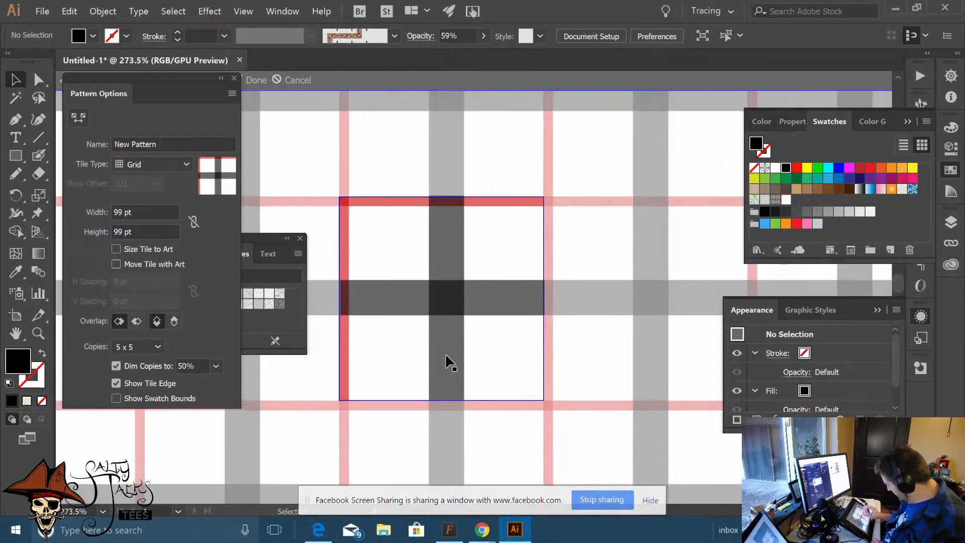
{"action": "scroll", "coordinate": [523, 259], "scroll_direction": "up", "scroll_amount": 2}
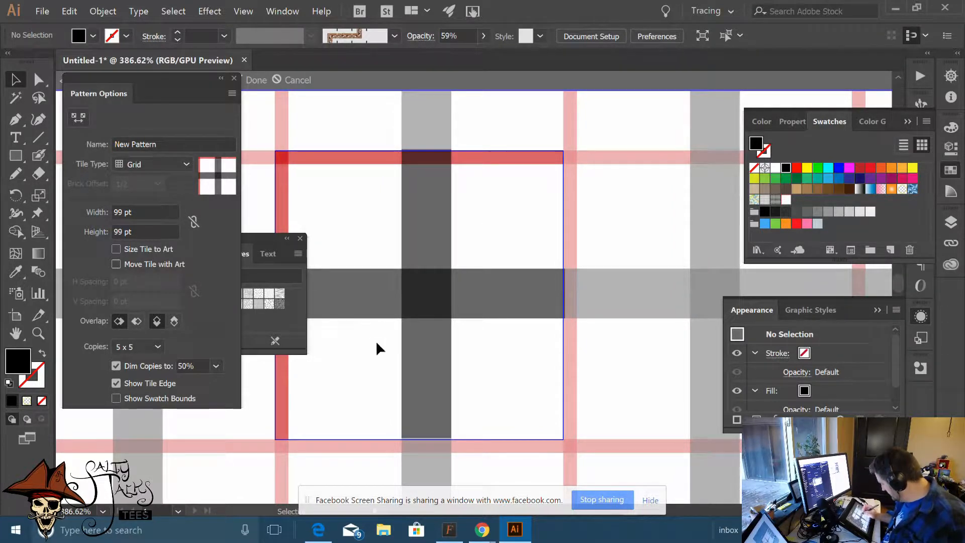
Duplicate the vertical black bar directly in front of the original within the pattern tile
{"action": "left_click", "coordinate": [432, 243]}
{"action": "left_click", "coordinate": [482, 240]}
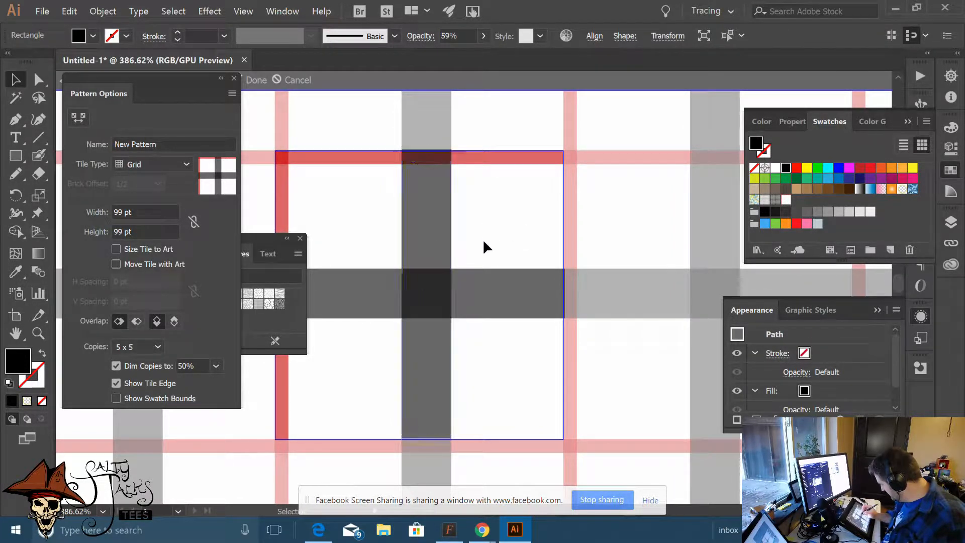
{"action": "left_click", "coordinate": [437, 246]}
{"action": "key", "text": "ctrl+c"}
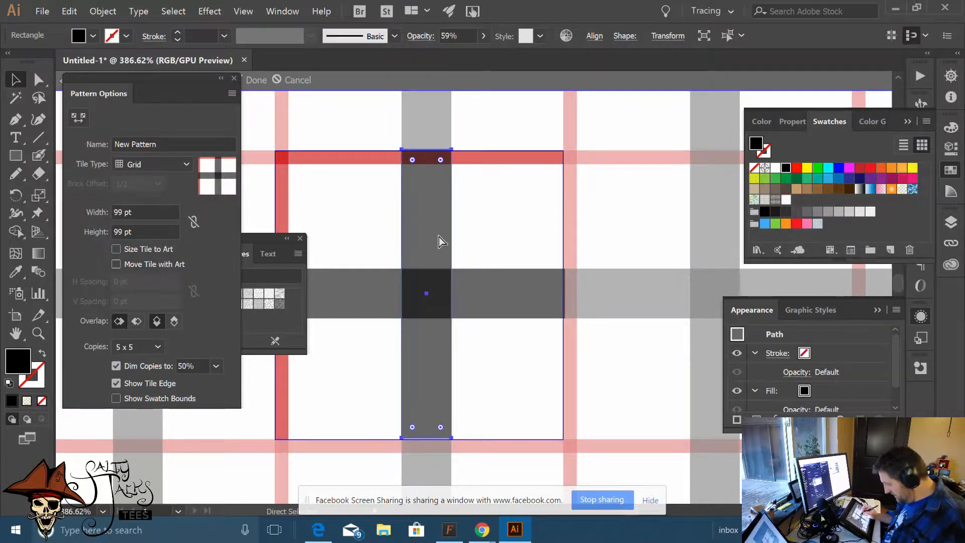
{"action": "key", "text": "ctrl+f"}
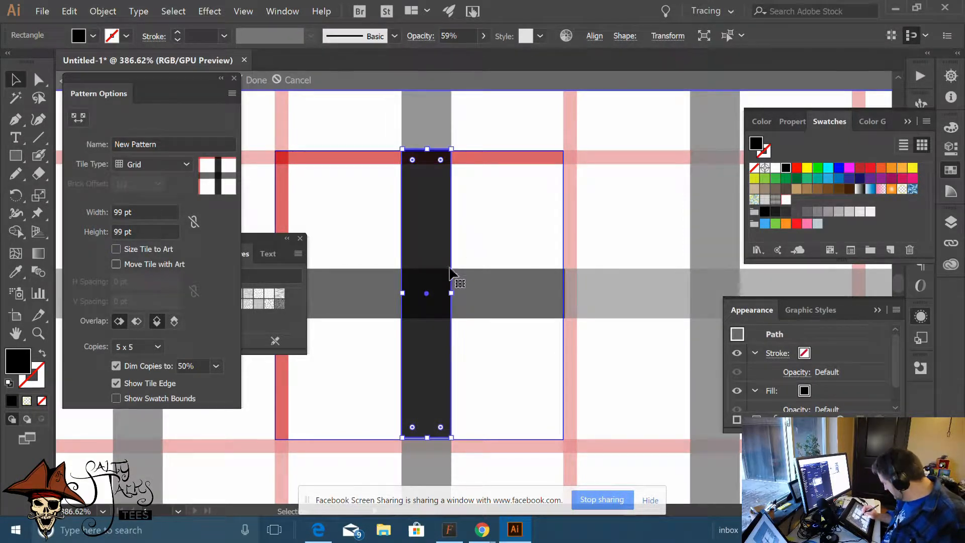
{"action": "left_click", "coordinate": [479, 236]}
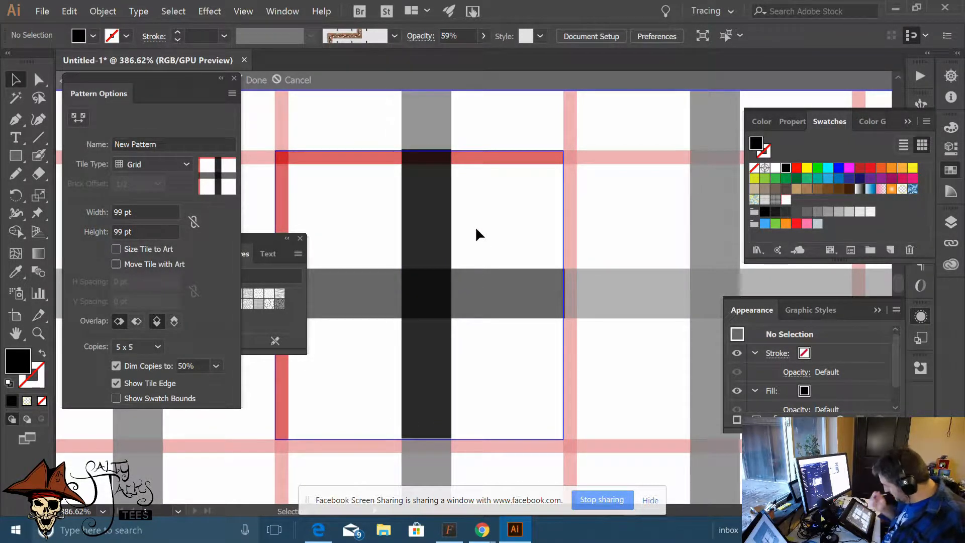
Draw a 45° diagonal line across the upper part of the vertical bar with the default 1 pt black stroke
{"action": "key", "text": "backslash"}
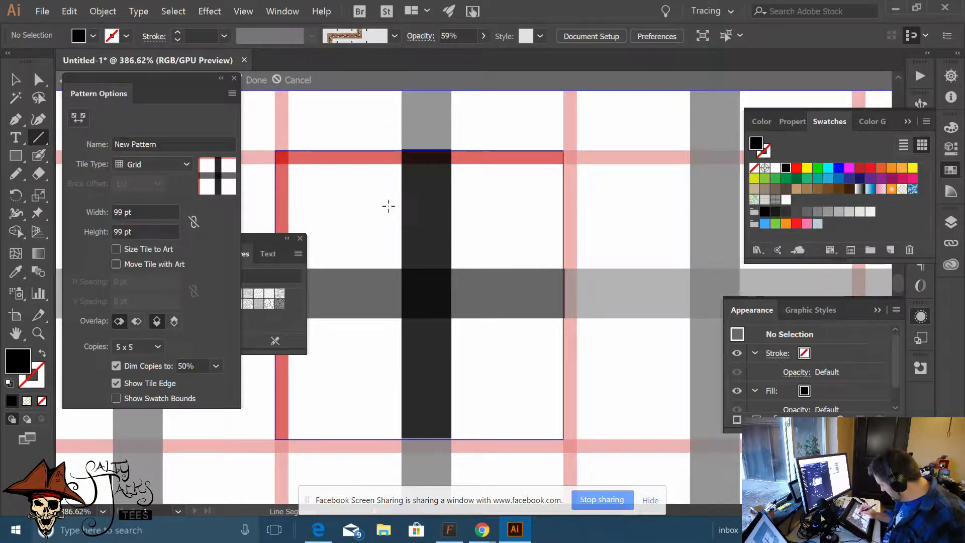
{"action": "mouse_move", "coordinate": [390, 257]}
{"action": "left_mouse_down"}
{"action": "mouse_move", "coordinate": [475, 183]}
{"action": "mouse_move", "coordinate": [470, 177]}
{"action": "left_mouse_up"}
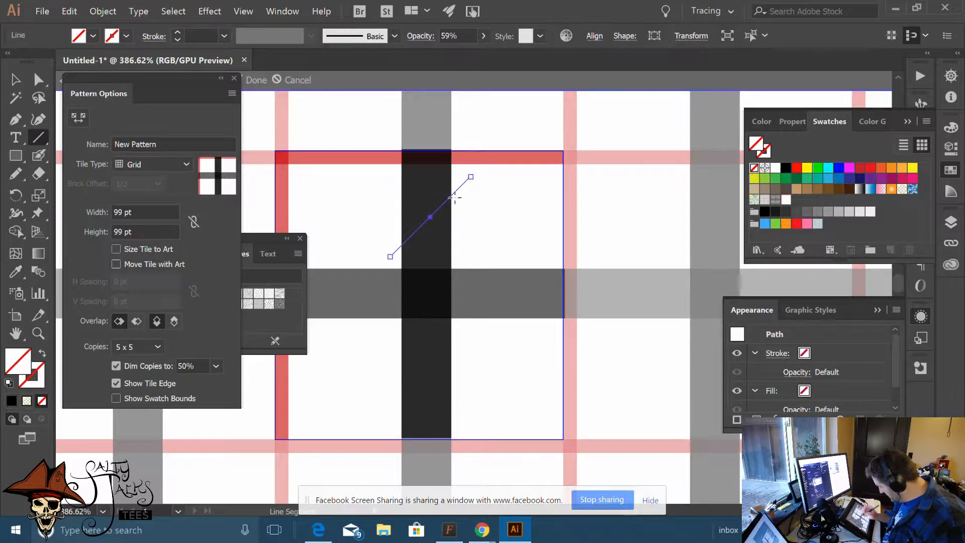
{"action": "left_click", "coordinate": [9, 383]}
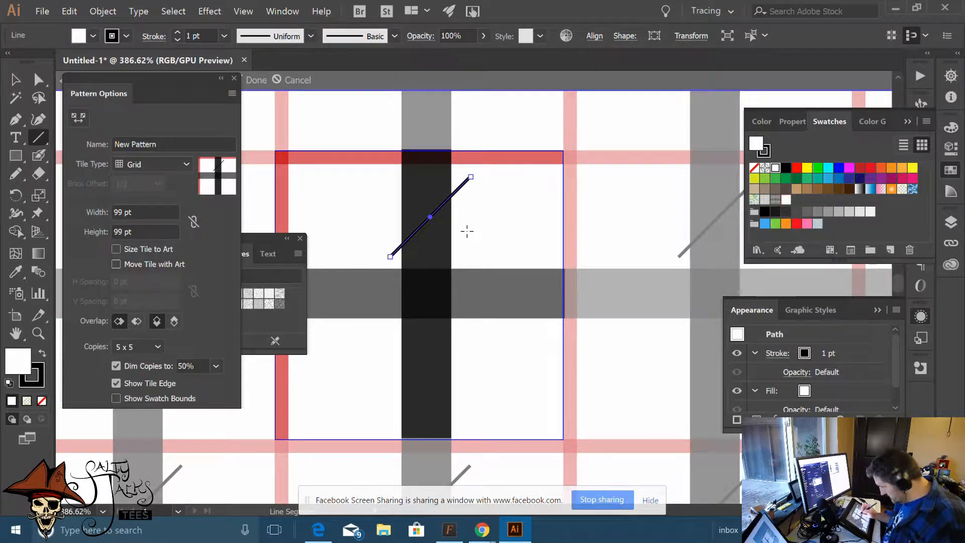
Try moving the duplicated vertical black bar sideways out from under the diagonal line
{"action": "key", "text": "v"}
{"action": "left_click", "coordinate": [493, 217]}
{"action": "left_click_drag", "start_coordinate": [432, 259], "coordinate": [499, 254]}
{"action": "key", "text": "ctrl+z"}
{"action": "left_click", "coordinate": [466, 191]}
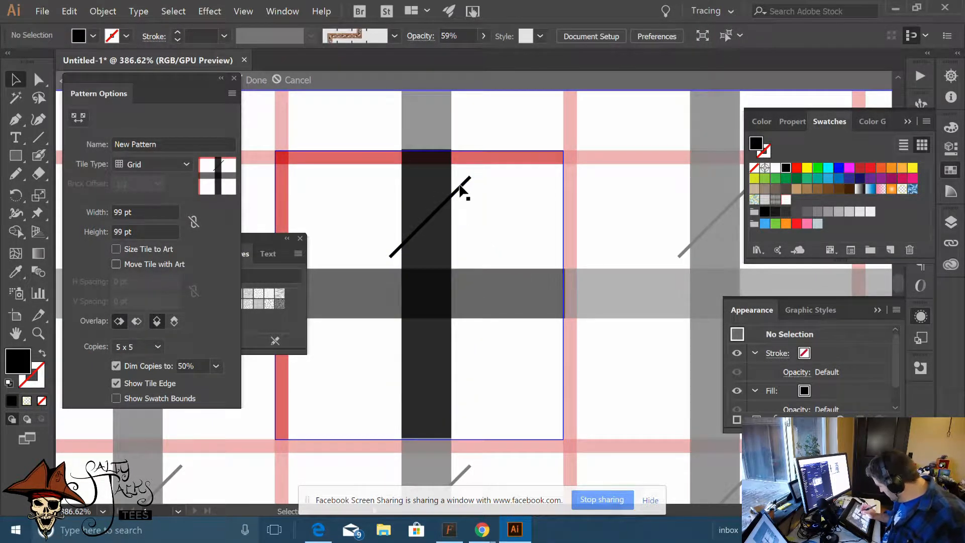
Try copying the diagonal line to the tile's upper edge and repeating it at even spacing down the vertical bar
{"action": "mouse_move", "coordinate": [460, 191]}
{"action": "left_mouse_down"}
{"action": "mouse_move", "coordinate": [459, 101]}
{"action": "mouse_move", "coordinate": [460, 135]}
{"action": "mouse_move", "coordinate": [459, 119]}
{"action": "left_mouse_up"}
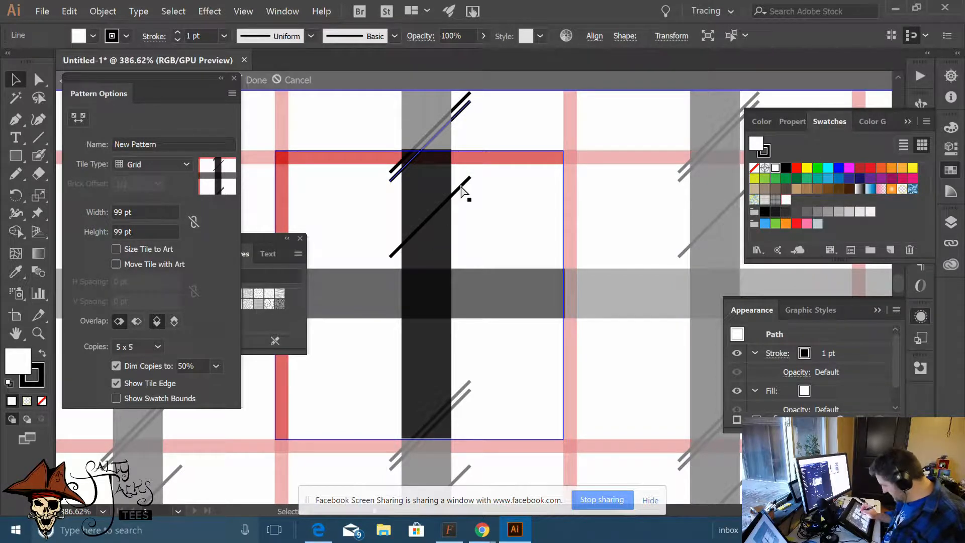
{"action": "key", "text": "ctrl+d"}
{"action": "key", "text": "ctrl+d"}
{"action": "key", "text": "ctrl+d"}
{"action": "key", "text": "ctrl+d"}
{"action": "key", "text": "ctrl+d"}
{"action": "key", "text": "ctrl+d"}
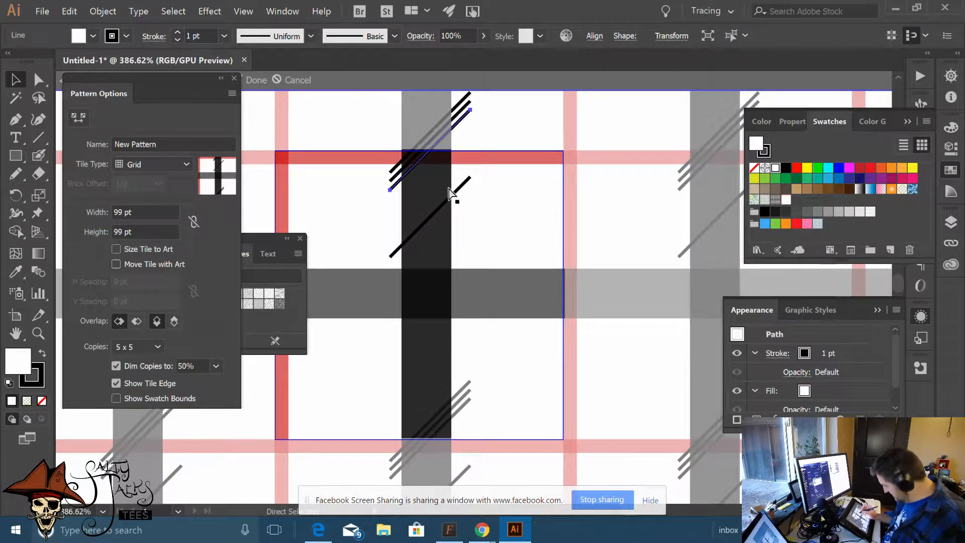
{"action": "key", "text": "ctrl+d"}
{"action": "key", "text": "ctrl+d"}
{"action": "key", "text": "ctrl+d"}
{"action": "key", "text": "ctrl+d"}
{"action": "key", "text": "ctrl+d"}
{"action": "key", "text": "ctrl+d"}
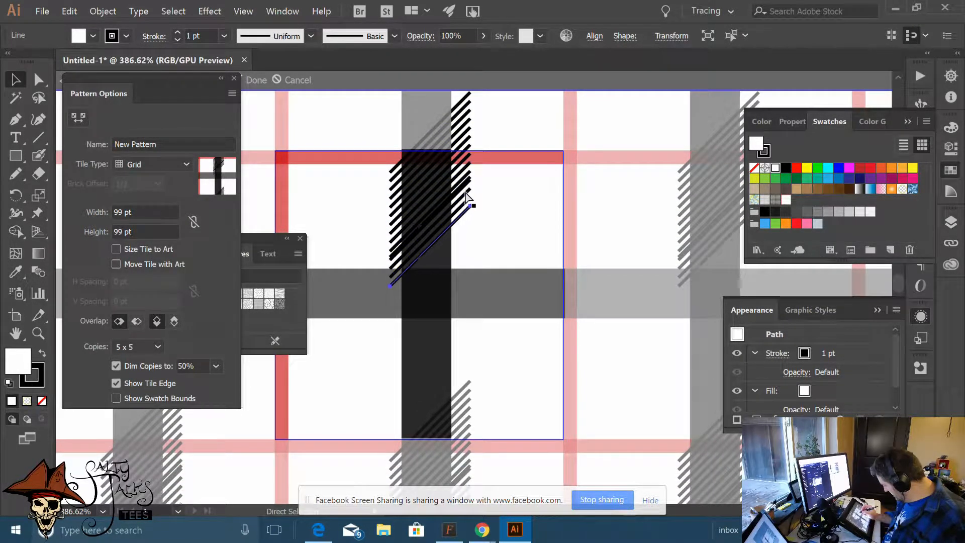
Undo the repeated diagonal line copies back to the single line on the vertical bar
{"action": "key", "text": "a"}
{"action": "key", "text": "ctrl+z"}
{"action": "key", "text": "ctrl+z"}
{"action": "key", "text": "ctrl+z"}
{"action": "key", "text": "ctrl+z"}
{"action": "key", "text": "ctrl+z"}
{"action": "key", "text": "ctrl+z"}
{"action": "key", "text": "ctrl+z"}
{"action": "key", "text": "ctrl+z"}
{"action": "key", "text": "ctrl+z"}
{"action": "key", "text": "ctrl+z"}
{"action": "key", "text": "ctrl+z"}
{"action": "key", "text": "ctrl+z"}
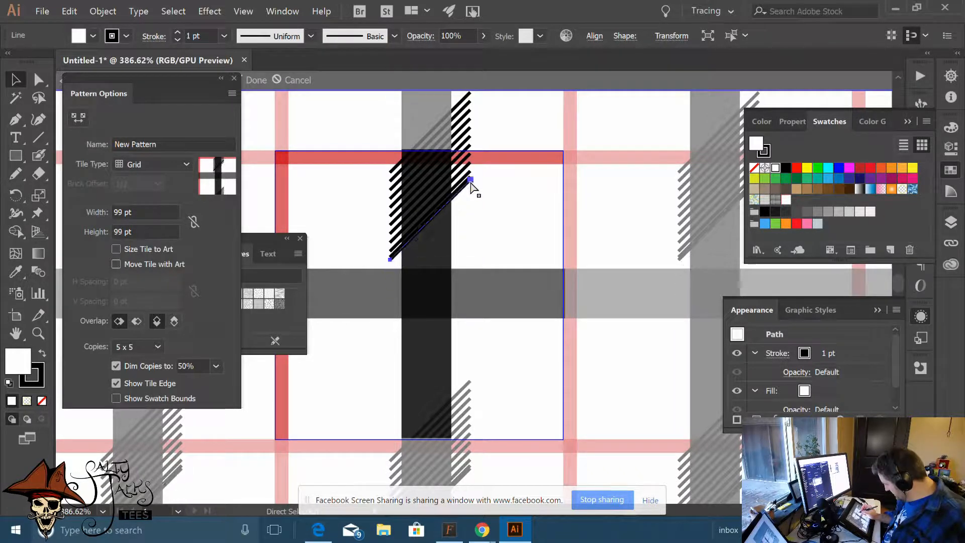
{"action": "key", "text": "ctrl+z"}
{"action": "key", "text": "ctrl+z"}
{"action": "key", "text": "ctrl+z"}
{"action": "key", "text": "ctrl+z"}
{"action": "key", "text": "ctrl+z"}
{"action": "key", "text": "ctrl+z"}
{"action": "key", "text": "ctrl+z"}
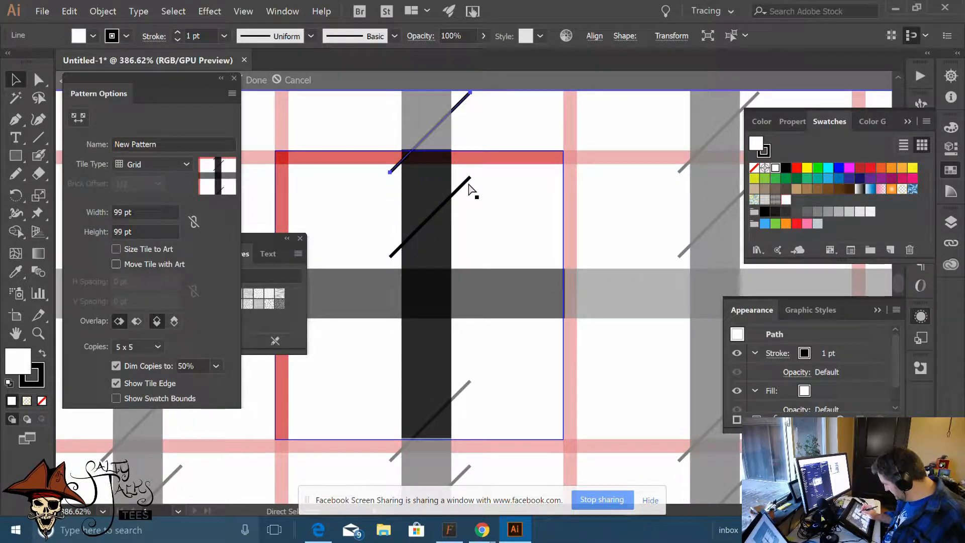
{"action": "key", "text": "ctrl+z"}
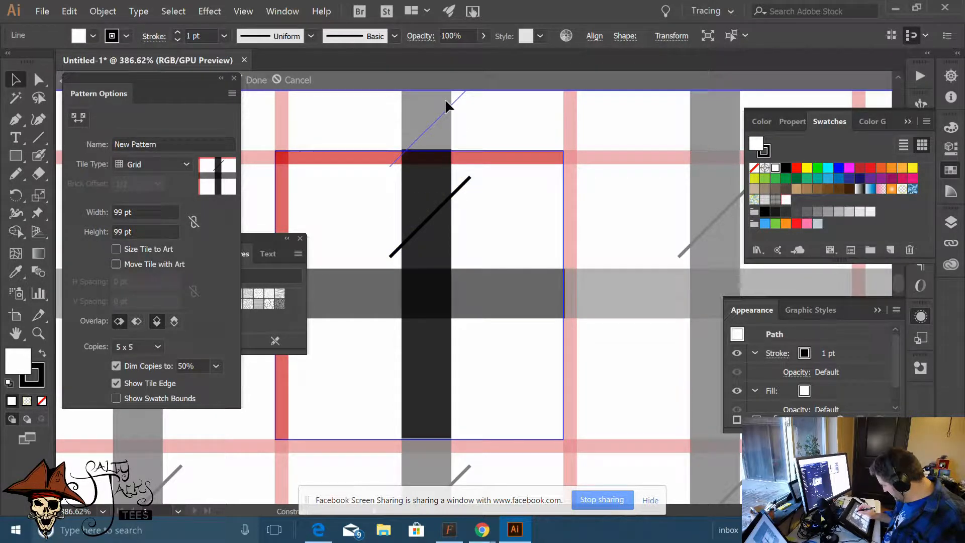
{"action": "key", "text": "ctrl+z"}
Move the diagonal line to the tile's upper edge and repeat closely spaced copies down the full length of the vertical bar
{"action": "mouse_move", "coordinate": [441, 116]}
{"action": "left_mouse_down"}
{"action": "mouse_move", "coordinate": [440, 152]}
{"action": "mouse_move", "coordinate": [437, 123]}
{"action": "mouse_move", "coordinate": [457, 110]}
{"action": "left_mouse_up"}
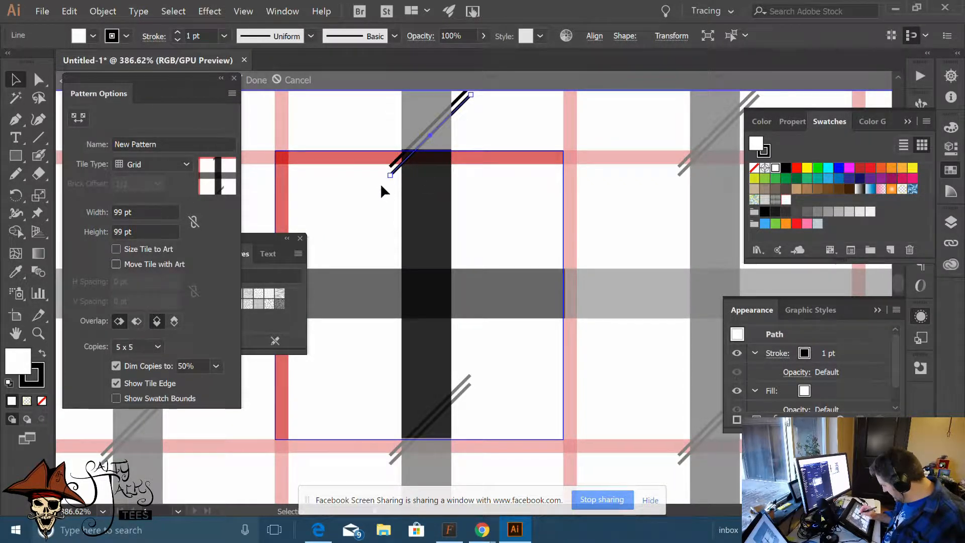
{"action": "key", "text": "ctrl+d"}
{"action": "key", "text": "ctrl+d"}
{"action": "key", "text": "ctrl+d"}
{"action": "key", "text": "ctrl+d"}
{"action": "key", "text": "ctrl+d"}
{"action": "key", "text": "ctrl+d"}
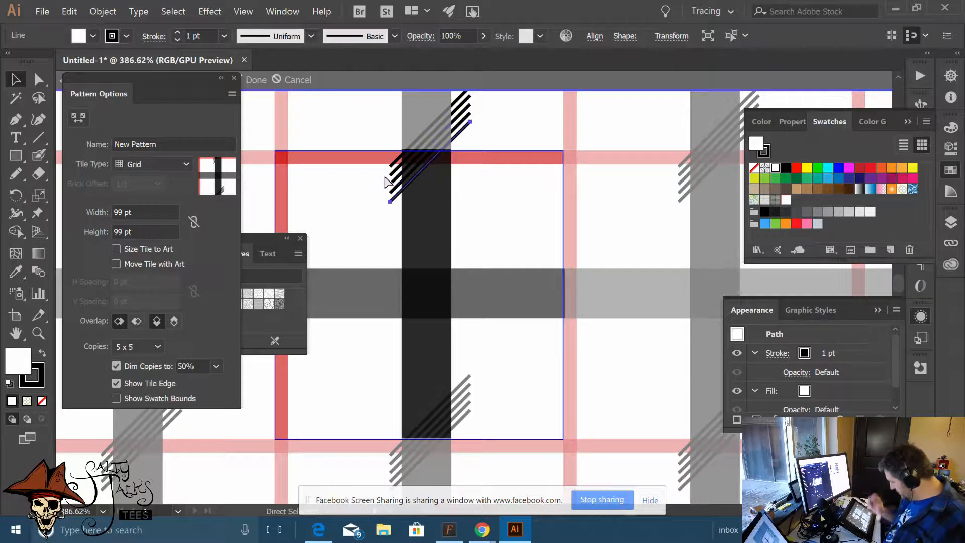
{"action": "key", "text": "ctrl+d"}
{"action": "key", "text": "ctrl+d"}
{"action": "key", "text": "ctrl+d"}
{"action": "key", "text": "ctrl+d"}
{"action": "key", "text": "ctrl+d"}
{"action": "key", "text": "ctrl+d"}
{"action": "key", "text": "ctrl+d"}
{"action": "key", "text": "ctrl+d"}
{"action": "key", "text": "ctrl+d"}
{"action": "key", "text": "ctrl+d"}
{"action": "key", "text": "ctrl+d"}
{"action": "key", "text": "ctrl+d"}
{"action": "key", "text": "ctrl+d"}
{"action": "key", "text": "ctrl+d"}
{"action": "key", "text": "ctrl+d"}
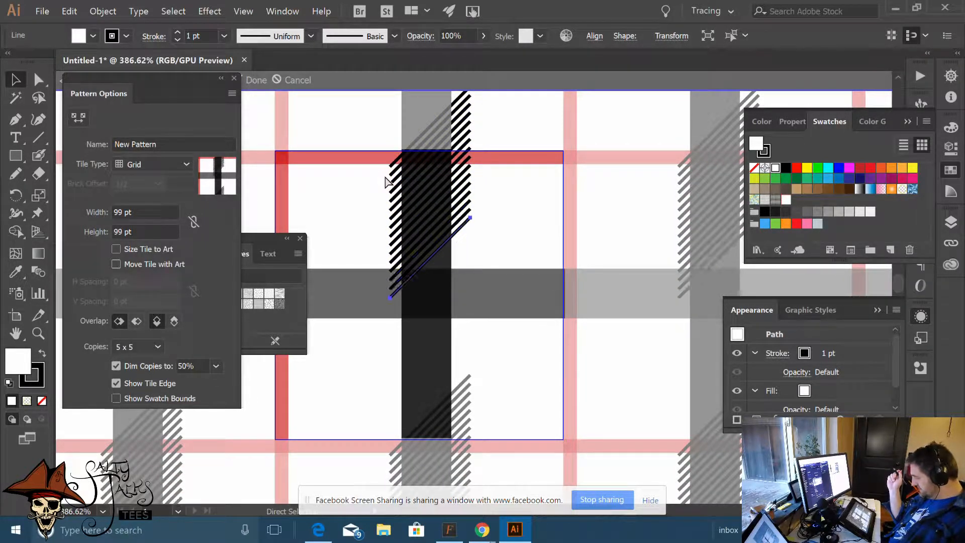
{"action": "key", "text": "ctrl+d"}
{"action": "key", "text": "ctrl+d"}
{"action": "key", "text": "ctrl+d"}
{"action": "key", "text": "ctrl+d"}
{"action": "key", "text": "ctrl+d"}
{"action": "key", "text": "ctrl+d"}
{"action": "key", "text": "ctrl+d"}
{"action": "key", "text": "ctrl+d"}
{"action": "key", "text": "ctrl+d"}
{"action": "key", "text": "ctrl+d"}
{"action": "key", "text": "ctrl+d"}
{"action": "key", "text": "ctrl+d"}
{"action": "key", "text": "ctrl+d"}
{"action": "key", "text": "ctrl+d"}
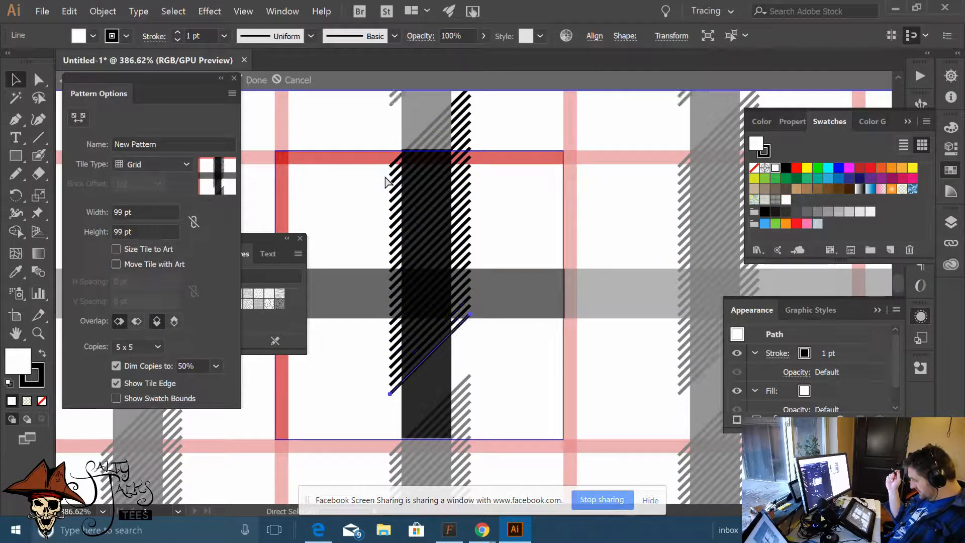
{"action": "key", "text": "ctrl+d"}
{"action": "key", "text": "ctrl+d"}
{"action": "key", "text": "ctrl+d"}
{"action": "key", "text": "ctrl+d"}
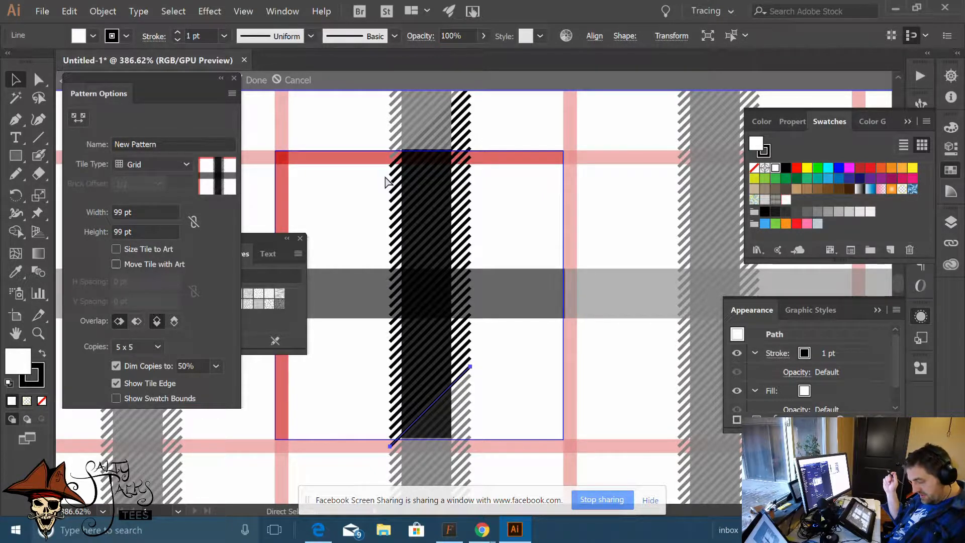
{"action": "key", "text": "ctrl+d"}
{"action": "key", "text": "ctrl+d"}
{"action": "key", "text": "ctrl+d"}
{"action": "key", "text": "ctrl+d"}
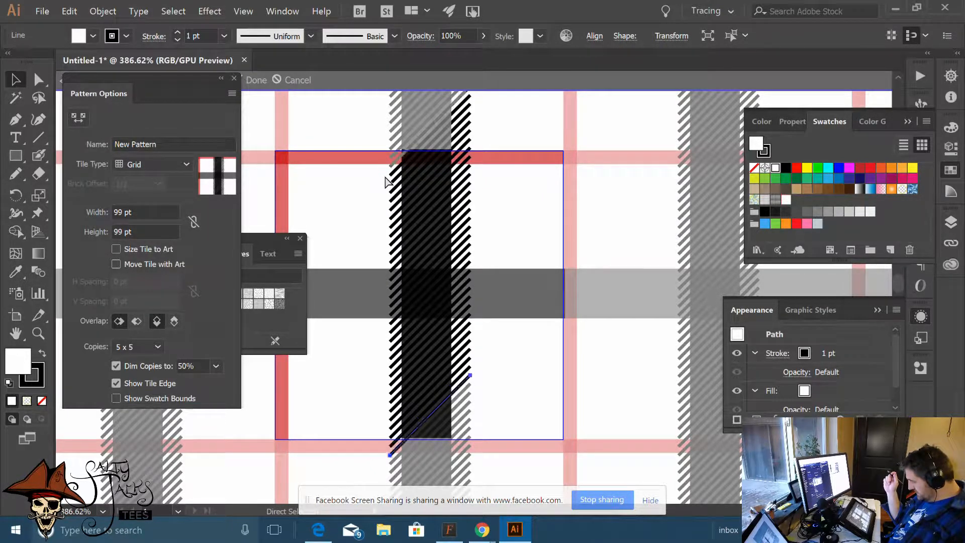
{"action": "key", "text": "ctrl+d"}
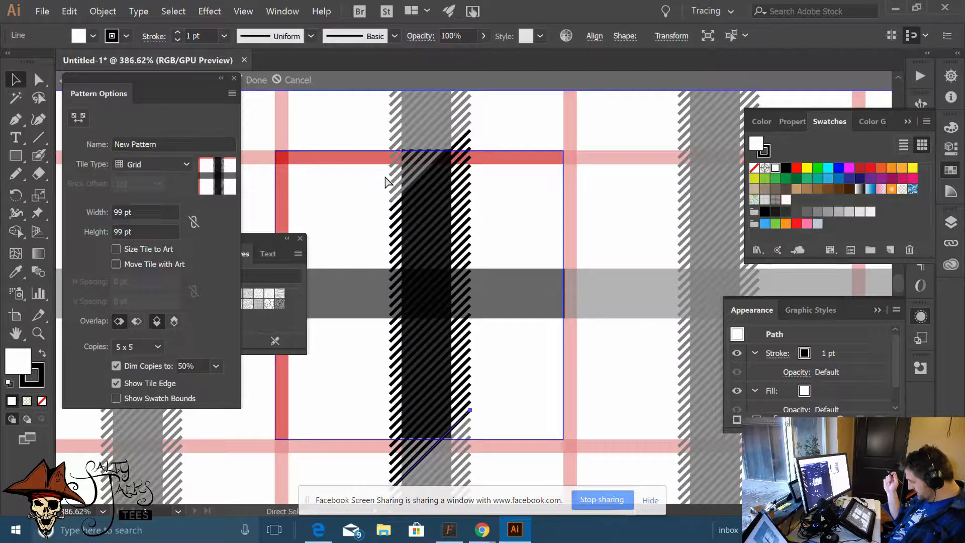
{"action": "key", "text": "ctrl+d"}
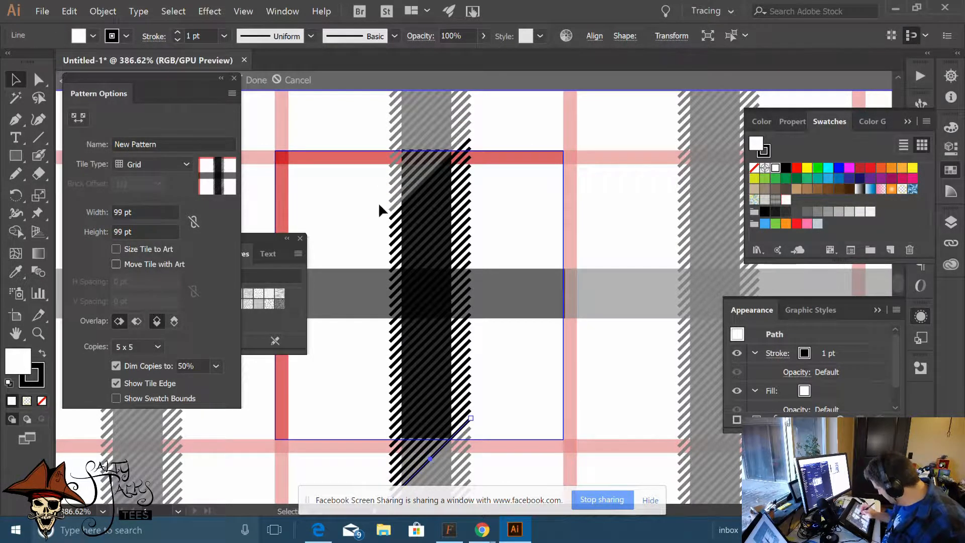
Extend the run of diagonal lines past the tile's lower edge
{"action": "left_click", "coordinate": [373, 223]}
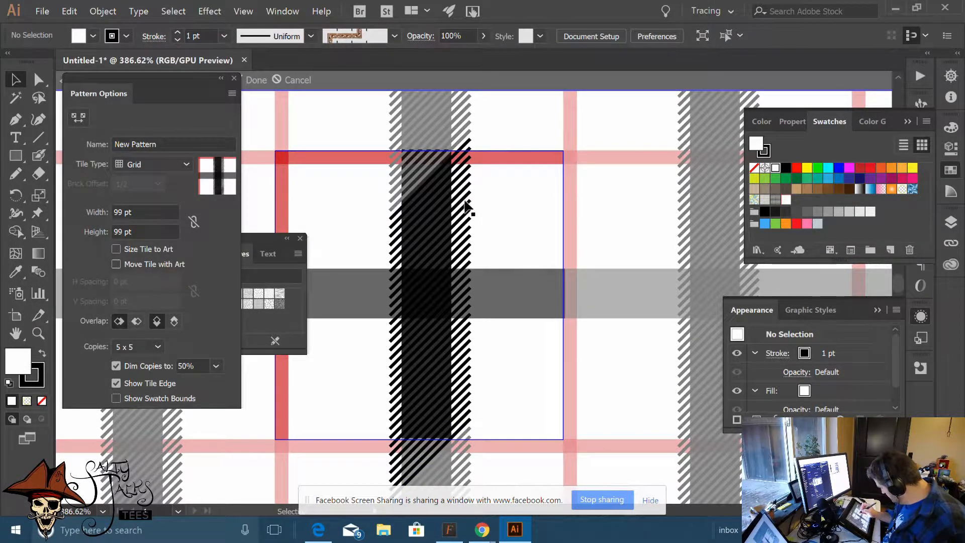
{"action": "left_click", "coordinate": [428, 180]}
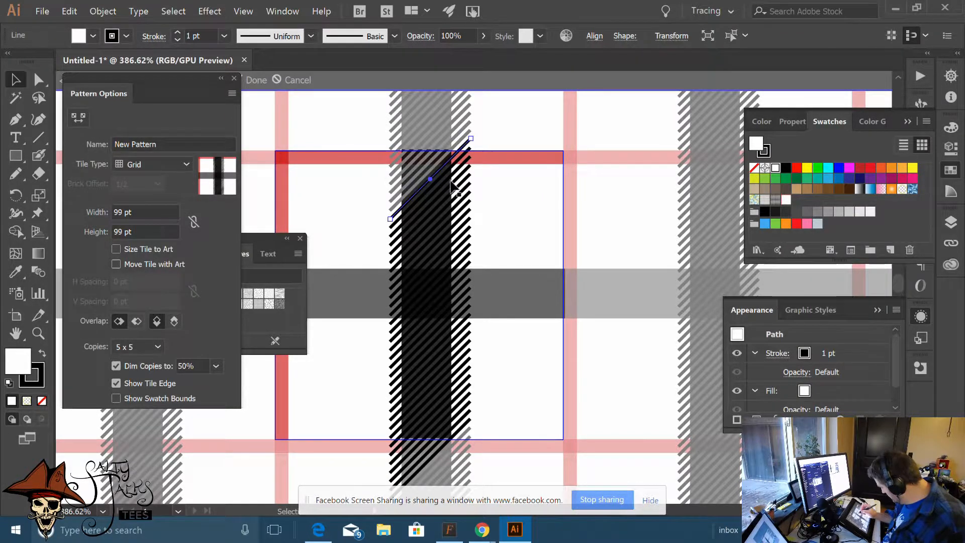
{"action": "left_click_drag", "start_coordinate": [467, 428], "coordinate": [470, 420]}
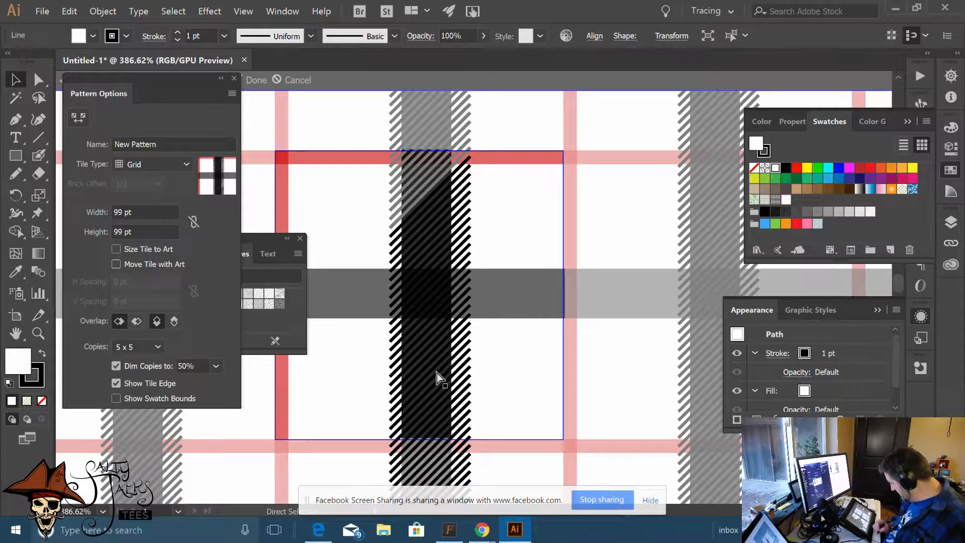
Move the Pattern Options window outward to uncover more of the pattern artwork, and clear the selection
{"action": "key", "text": "space"}
{"action": "left_click_drag", "start_coordinate": [506, 375], "coordinate": [499, 326]}
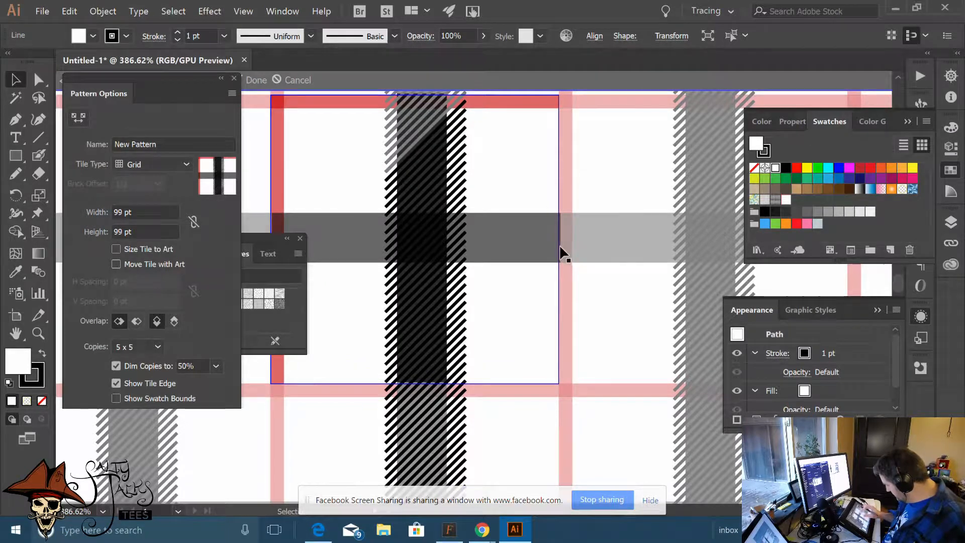
{"action": "left_click_drag", "start_coordinate": [179, 82], "coordinate": [117, 81]}
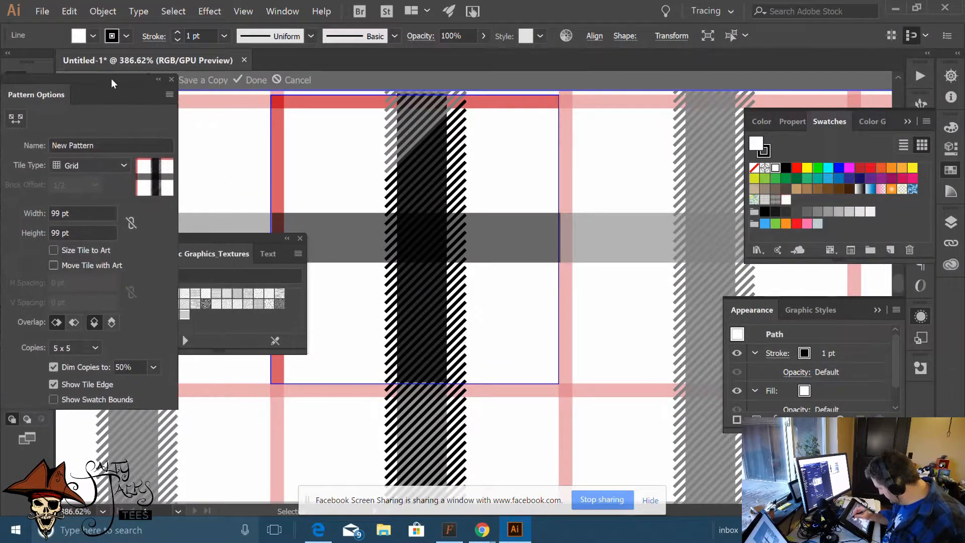
{"action": "left_click", "coordinate": [505, 324]}
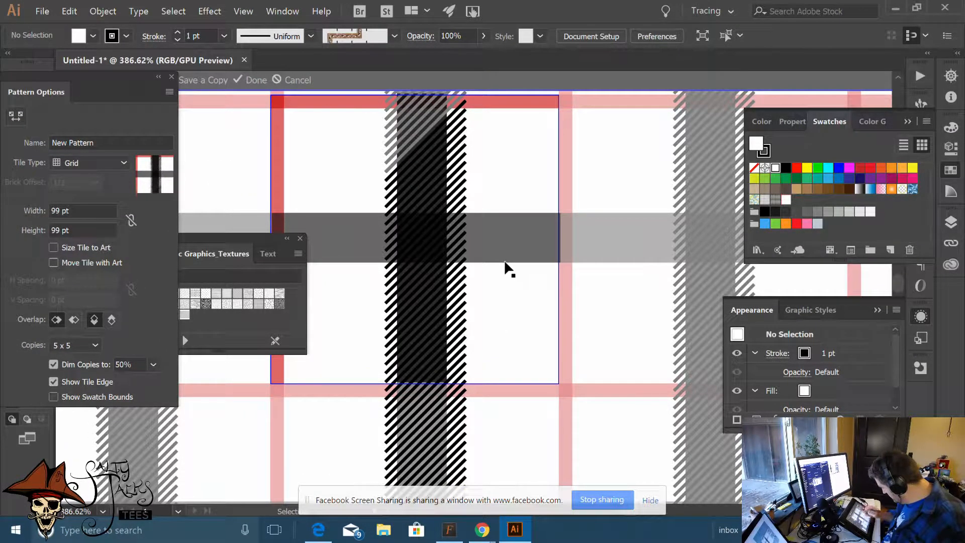
Close the floating textures swatch library and leave nothing selected in the pattern artwork
{"action": "left_click", "coordinate": [300, 238]}
{"action": "left_click", "coordinate": [325, 218]}
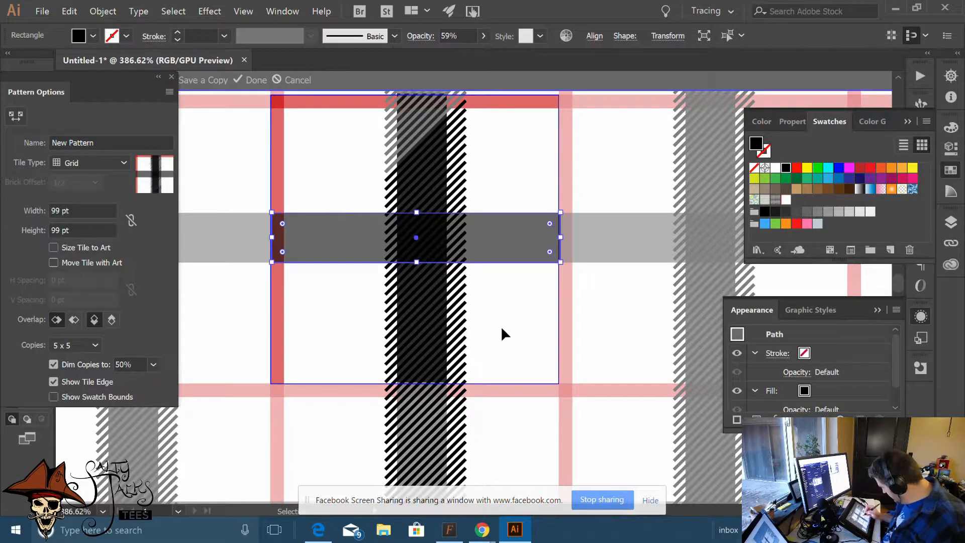
{"action": "left_click", "coordinate": [509, 266]}
{"action": "scroll", "coordinate": [370, 377], "scroll_direction": "down", "scroll_amount": 5}
{"action": "scroll", "coordinate": [386, 363], "scroll_direction": "up", "scroll_amount": 2}
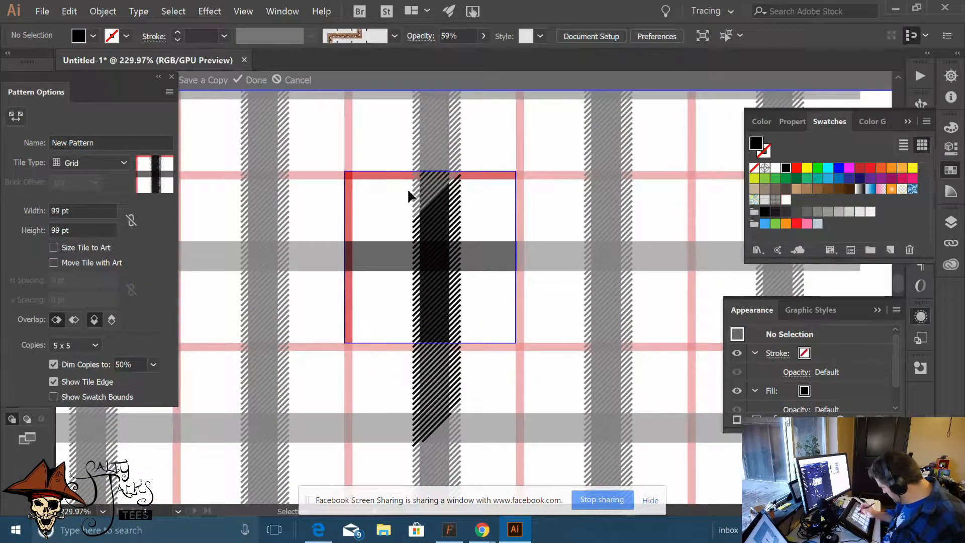
{"action": "left_click_drag", "start_coordinate": [381, 139], "coordinate": [409, 344]}
{"action": "left_click_drag", "start_coordinate": [504, 441], "coordinate": [498, 433]}
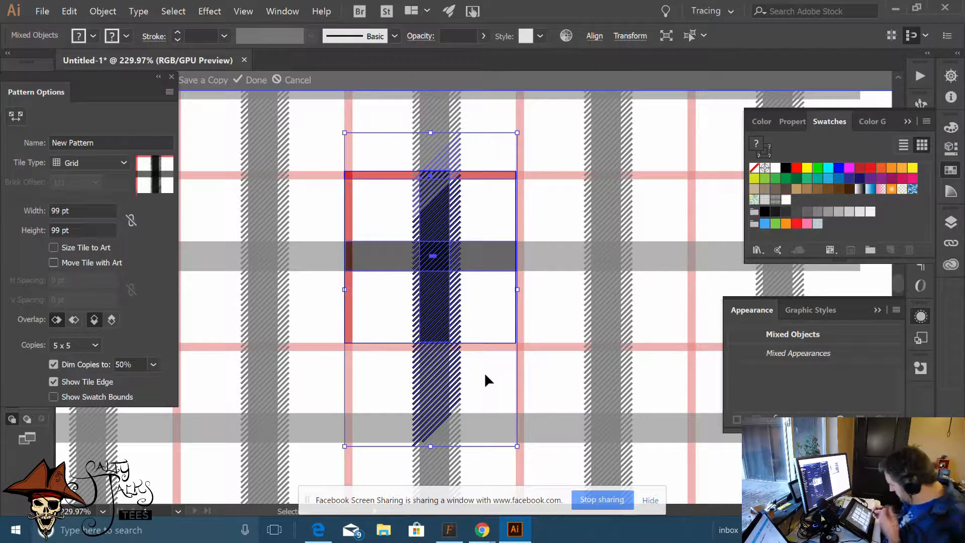
{"action": "left_click", "coordinate": [480, 310]}
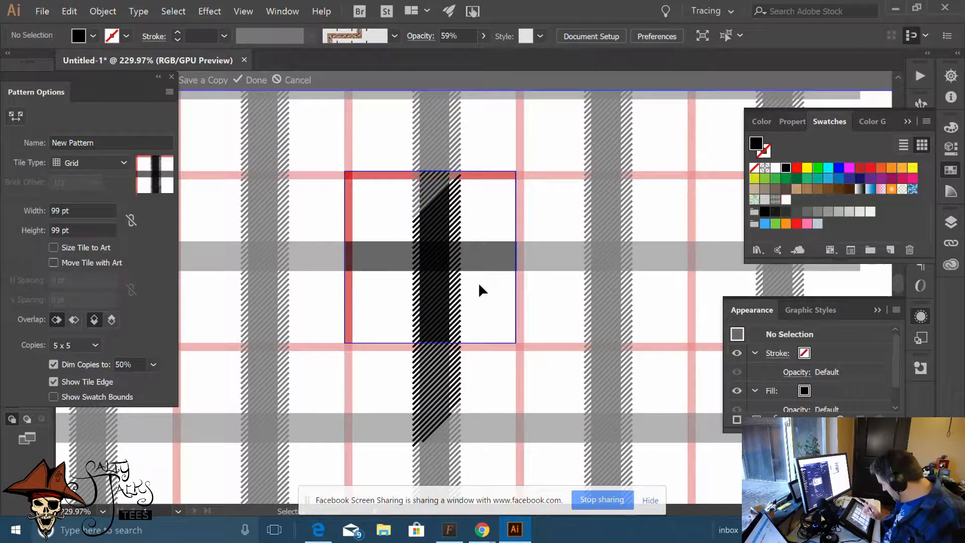
{"action": "scroll", "coordinate": [468, 374], "scroll_direction": "up", "scroll_amount": 2}
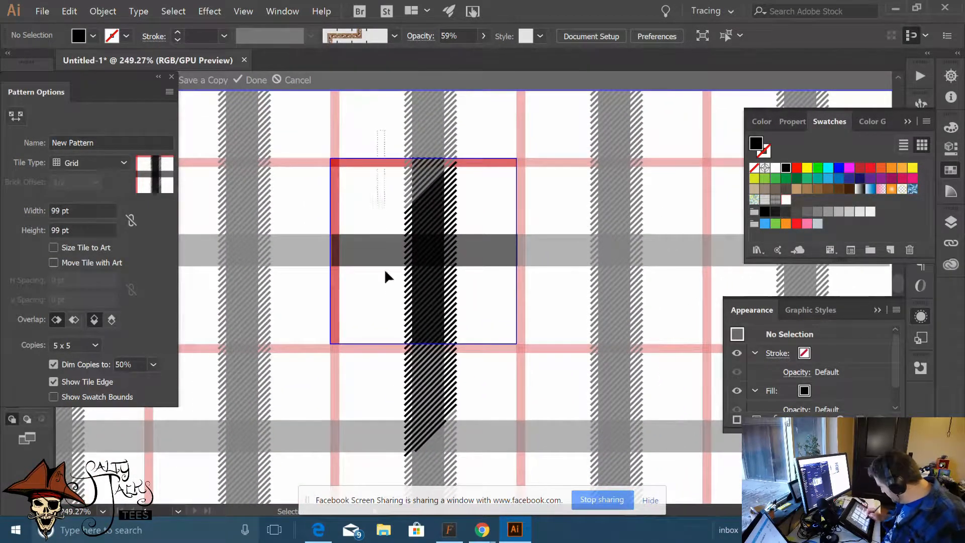
{"action": "key", "text": "ctrl+a"}
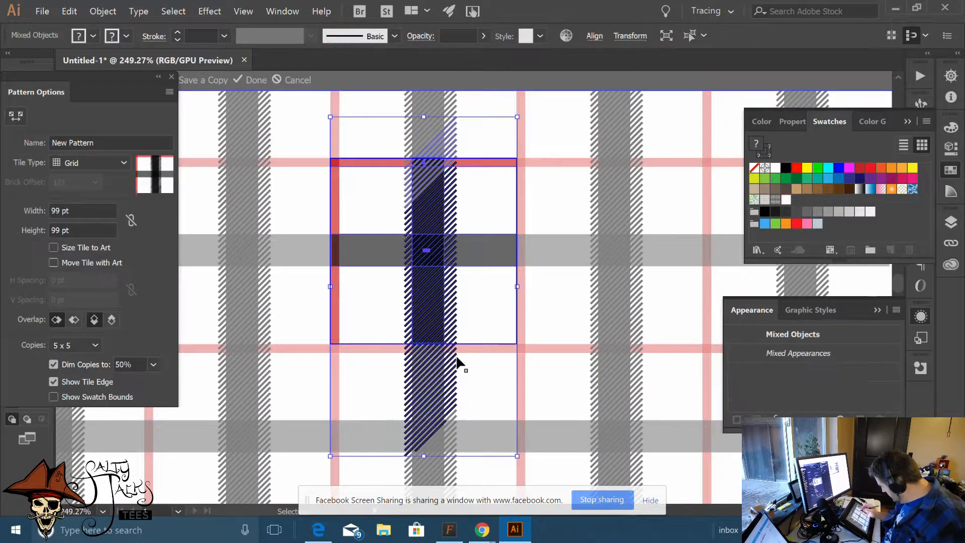
{"action": "left_click", "coordinate": [486, 163], "text": "shift"}
{"action": "left_click", "coordinate": [483, 251], "text": "shift"}
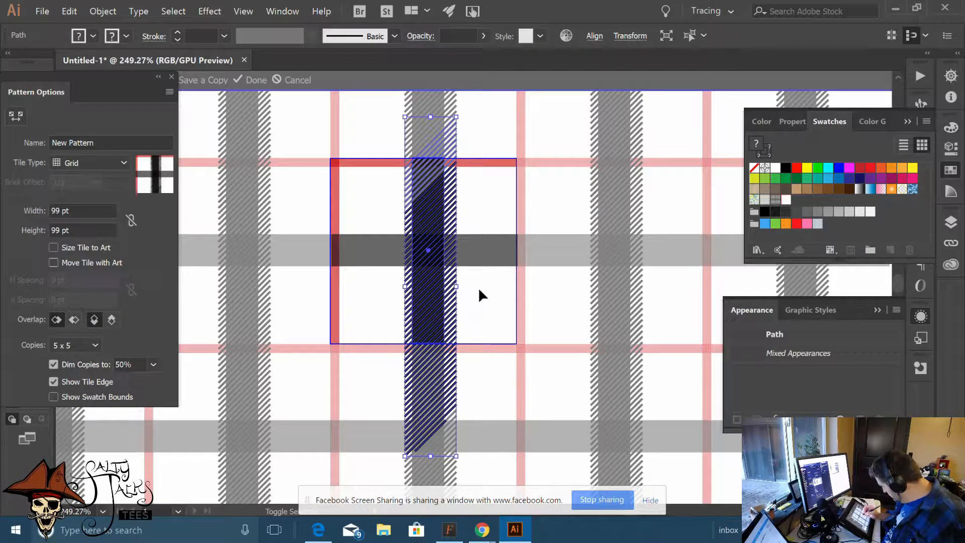
{"action": "left_click", "coordinate": [480, 288]}
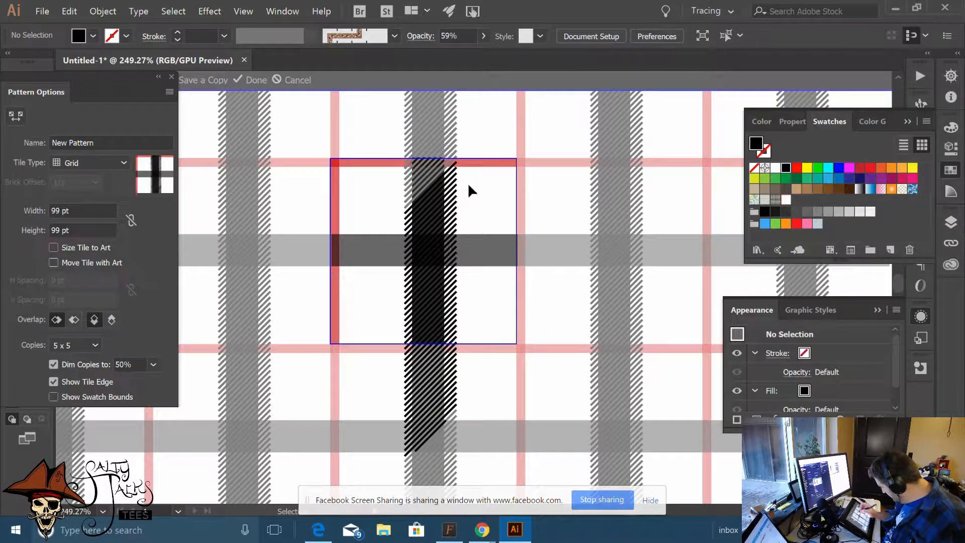
{"action": "left_click_drag", "start_coordinate": [477, 130], "coordinate": [454, 354]}
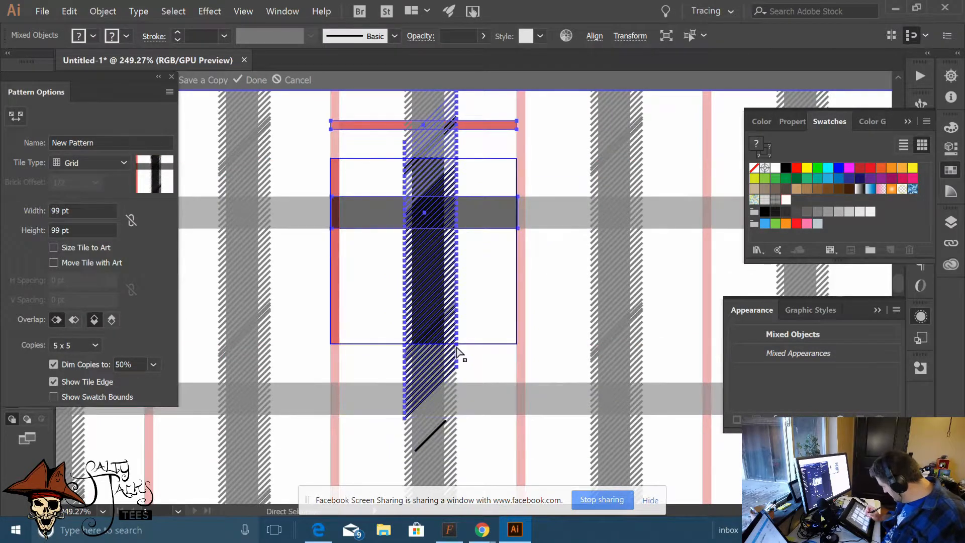
{"action": "key", "text": "ctrl+z"}
{"action": "left_click", "coordinate": [479, 270]}
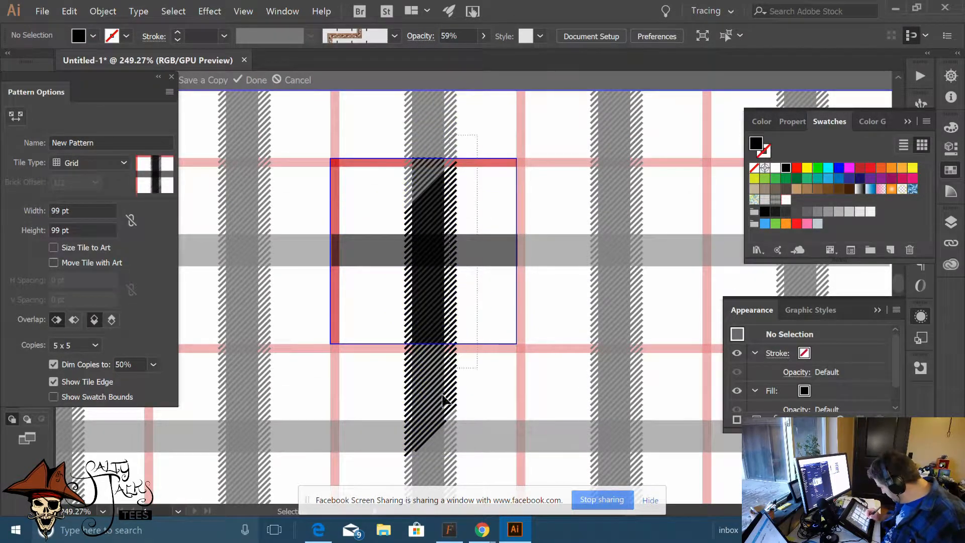
Select the run of diagonal lines on the vertical bar, leaving the black and red horizontal bars out of the selection
{"action": "left_click", "coordinate": [451, 419]}
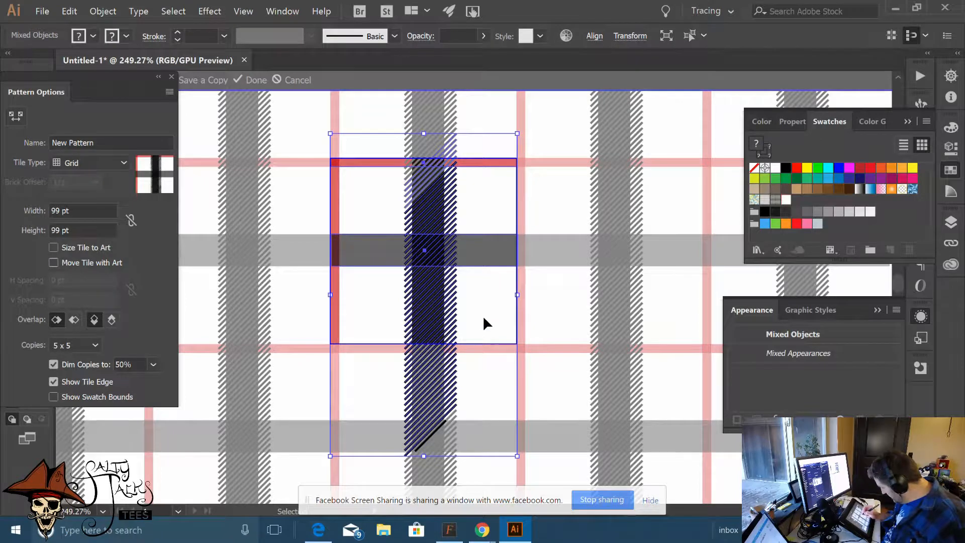
{"action": "left_click", "coordinate": [487, 256], "text": "shift"}
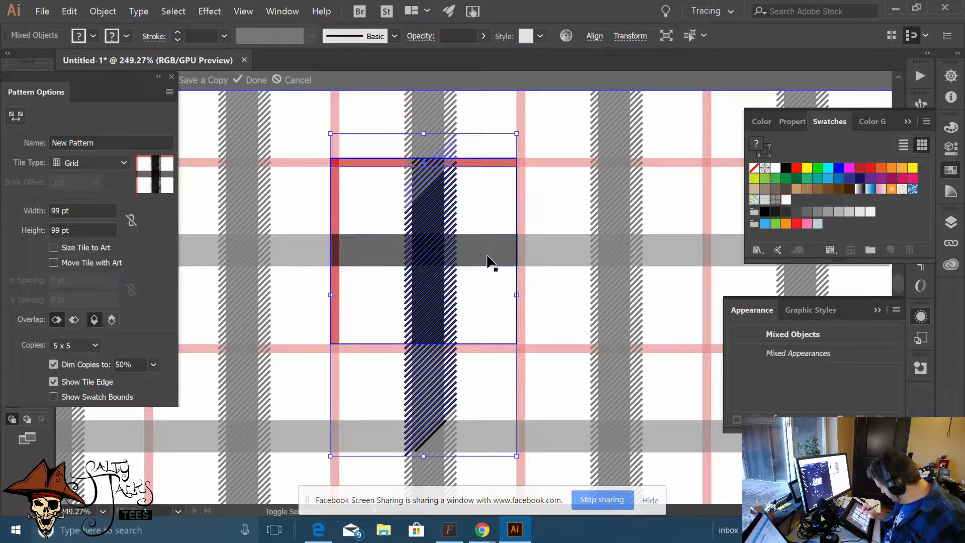
{"action": "left_click", "coordinate": [486, 171]}
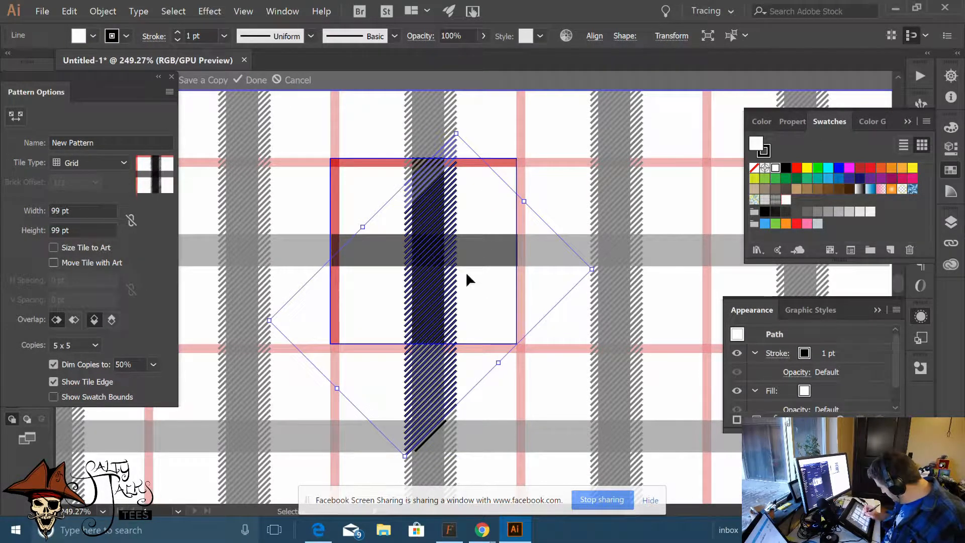
Try to move the diagonal lines up along the vertical bar and reselect them without the horizontal bars
{"action": "left_click_drag", "start_coordinate": [454, 324], "coordinate": [455, 298]}
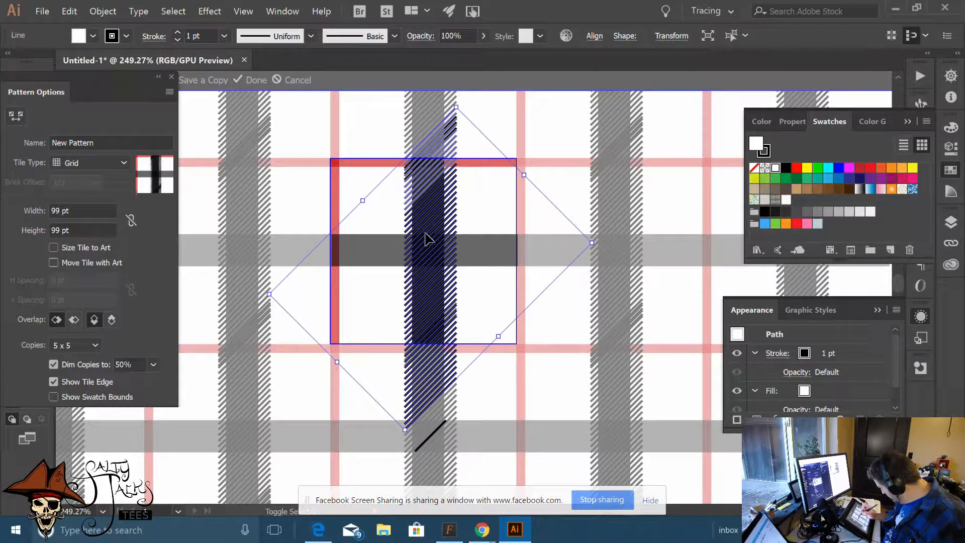
{"action": "left_click_drag", "start_coordinate": [430, 232], "coordinate": [436, 232]}
{"action": "left_click", "coordinate": [438, 229], "text": "shift"}
{"action": "left_click", "coordinate": [482, 211]}
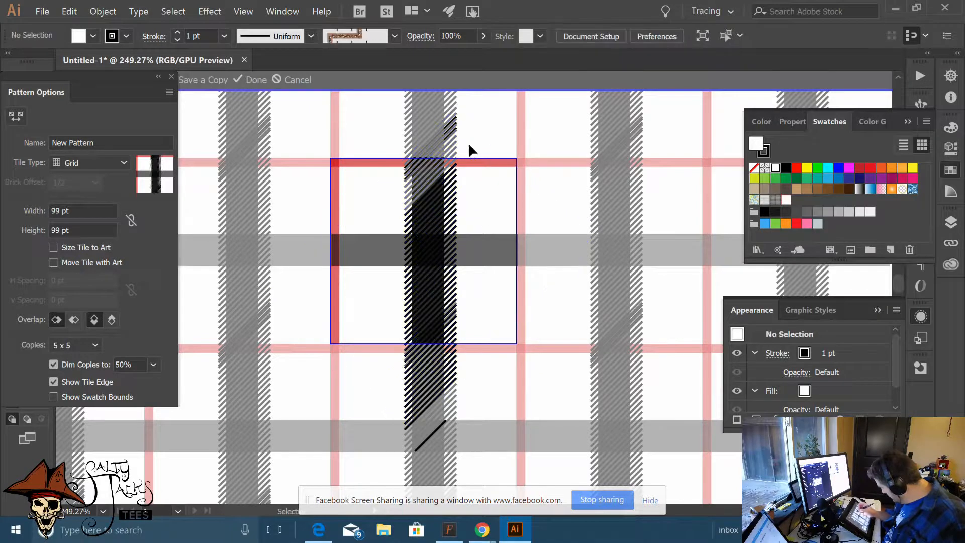
{"action": "mouse_move", "coordinate": [476, 123]}
{"action": "left_mouse_down"}
{"action": "mouse_move", "coordinate": [412, 370]}
{"action": "mouse_move", "coordinate": [388, 355]}
{"action": "left_mouse_up"}
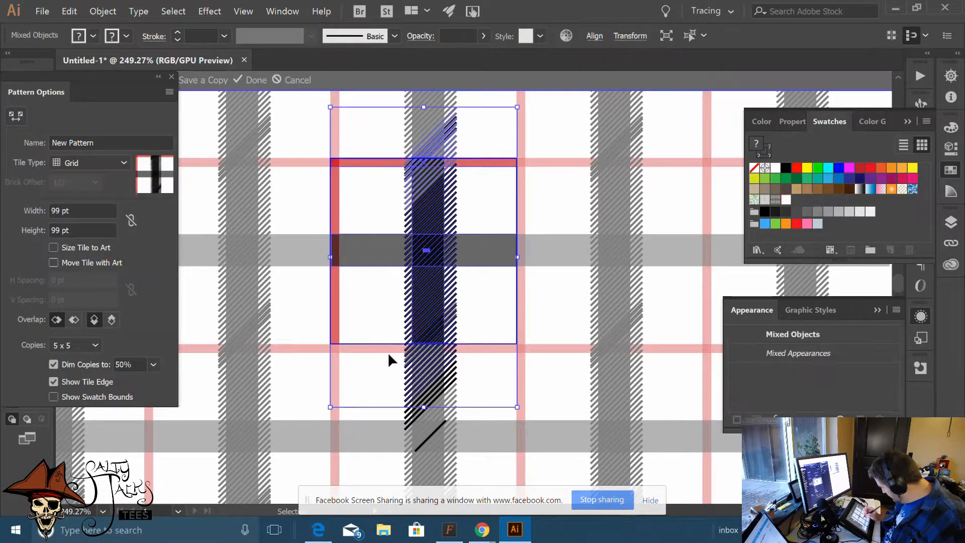
{"action": "left_click", "coordinate": [471, 164], "text": "shift"}
{"action": "left_click", "coordinate": [480, 240], "text": "shift"}
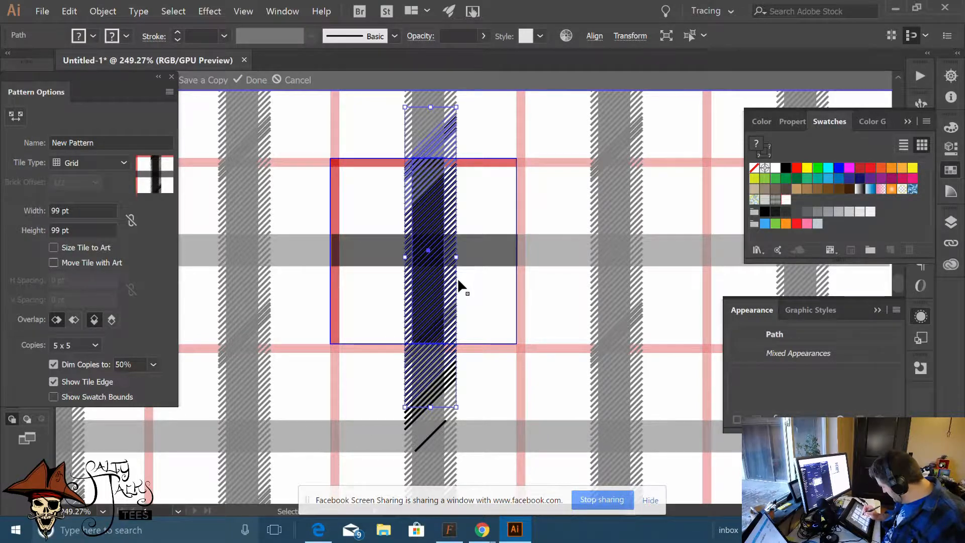
{"action": "left_click", "coordinate": [472, 277]}
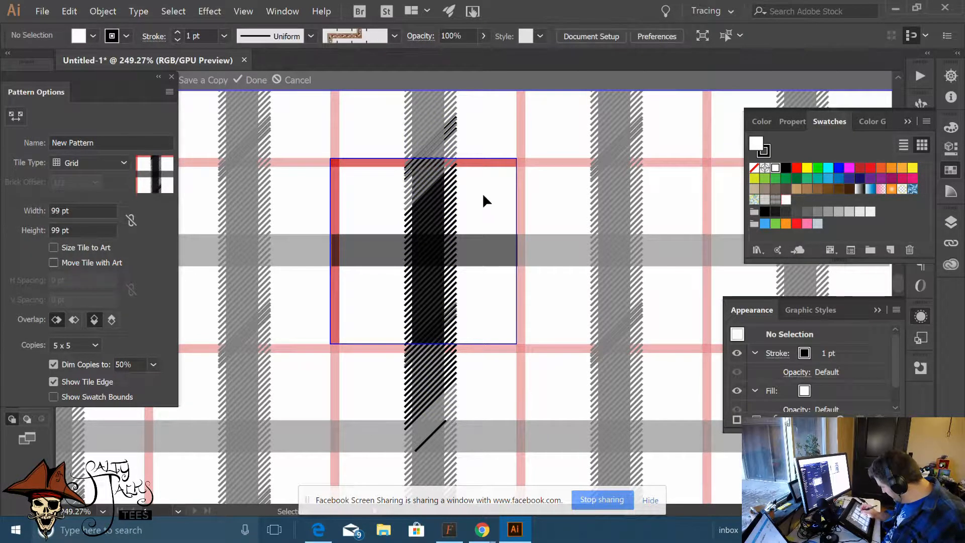
Delete the stray diagonal line below the tile and the lowest lines hanging past the tile's lower edge
{"action": "left_click", "coordinate": [434, 430]}
{"action": "key", "text": "Delete"}
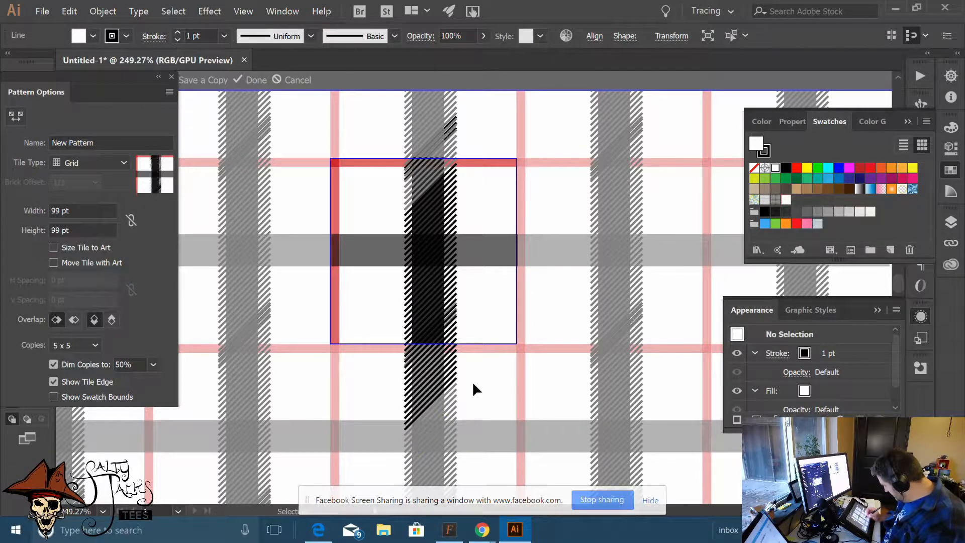
{"action": "left_click", "coordinate": [423, 383]}
{"action": "key", "text": "Delete"}
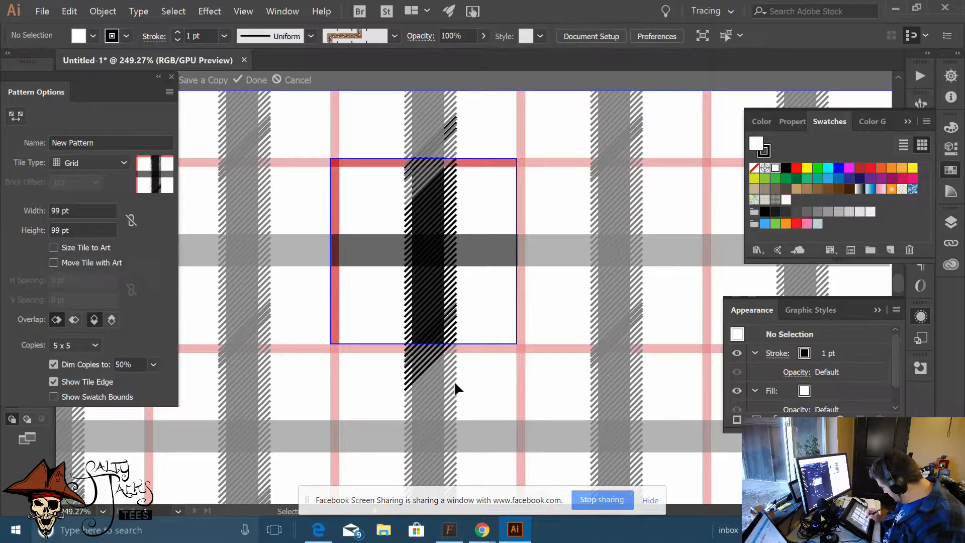
{"action": "left_click", "coordinate": [441, 360]}
{"action": "key", "text": "Delete"}
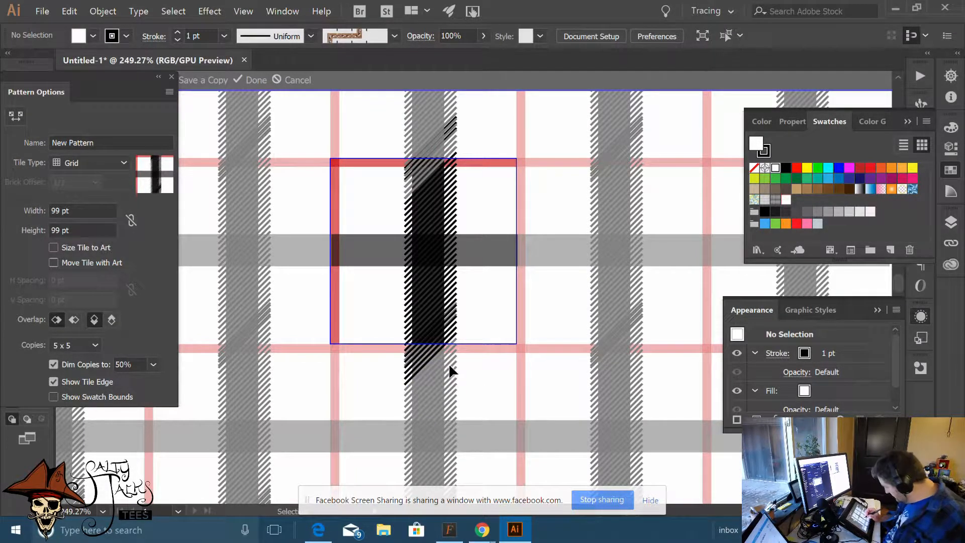
Undo the line deletions and the upward move of the diagonal lines
{"action": "key", "text": "a"}
{"action": "key", "text": "ctrl+z"}
{"action": "key", "text": "ctrl+z"}
{"action": "key", "text": "ctrl+z"}
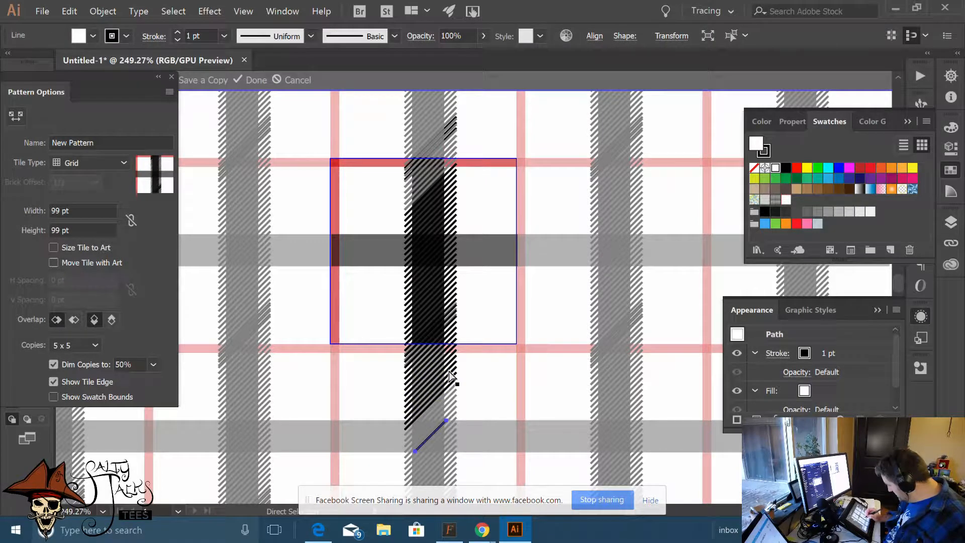
Move the selected diagonal lines straight up along the vertical bar and clear the selection
{"action": "key", "text": "v"}
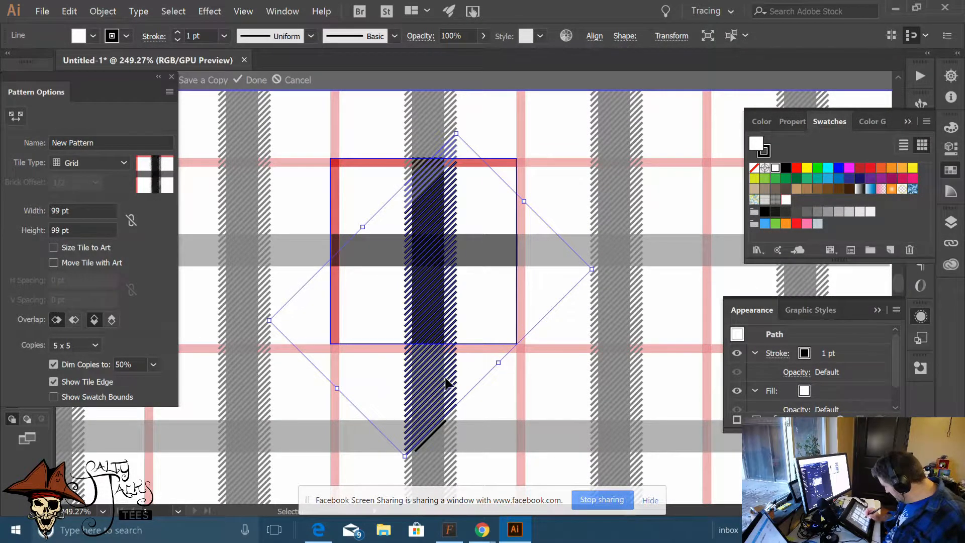
{"action": "left_click_drag", "start_coordinate": [445, 383], "coordinate": [447, 345]}
{"action": "left_click", "coordinate": [470, 369]}
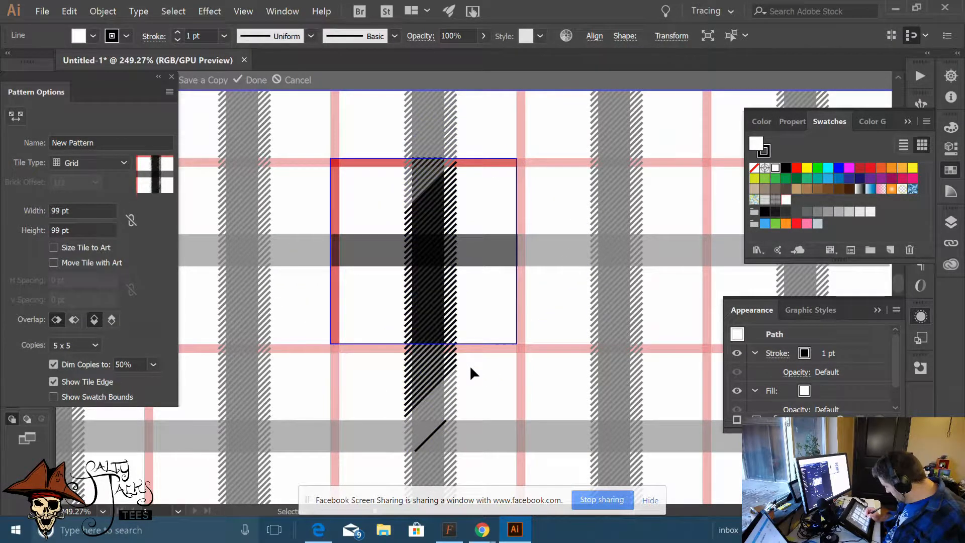
{"action": "mouse_move", "coordinate": [481, 119]}
{"action": "left_mouse_down"}
{"action": "mouse_move", "coordinate": [458, 239]}
{"action": "mouse_move", "coordinate": [385, 376]}
{"action": "left_mouse_up"}
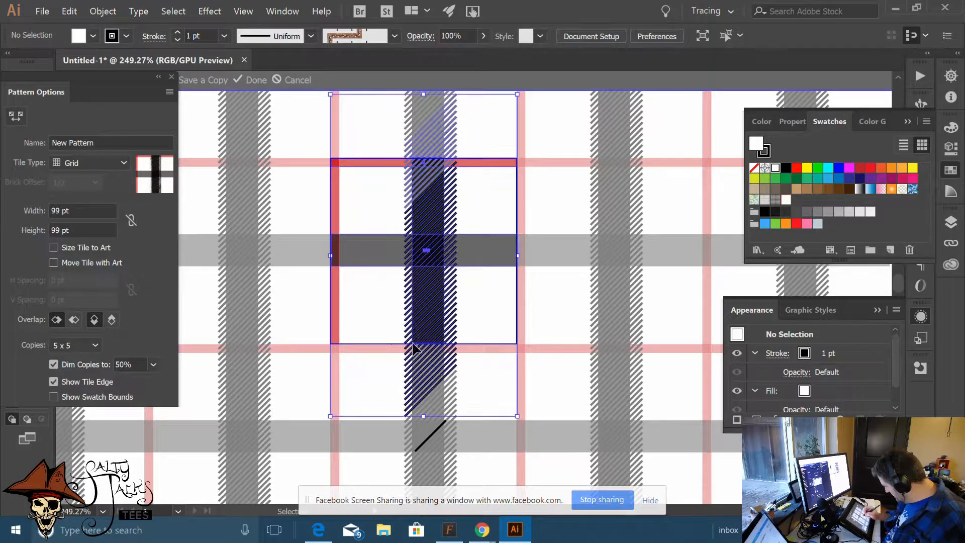
{"action": "left_click", "coordinate": [484, 163], "text": "shift"}
{"action": "left_click", "coordinate": [483, 239], "text": "shift"}
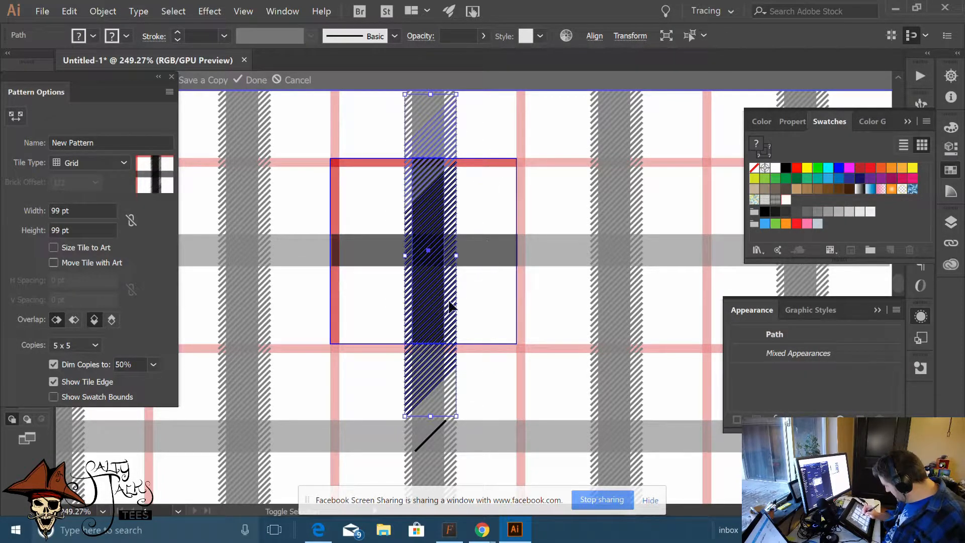
{"action": "left_click", "coordinate": [476, 304]}
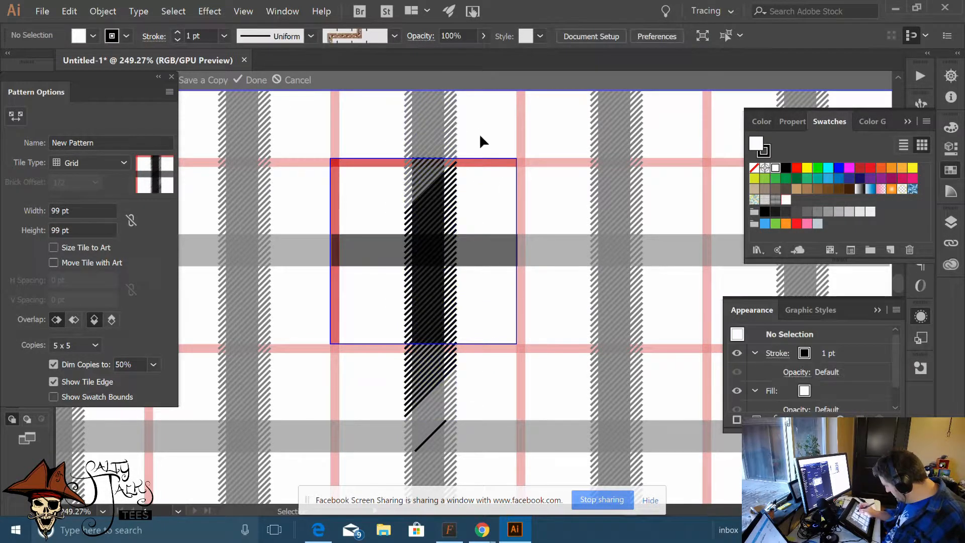
Group the diagonal lines on the vertical bar without the horizontal bars, and convert their strokes to outlines
{"action": "left_click", "coordinate": [450, 381]}
{"action": "left_click", "coordinate": [484, 165], "text": "shift"}
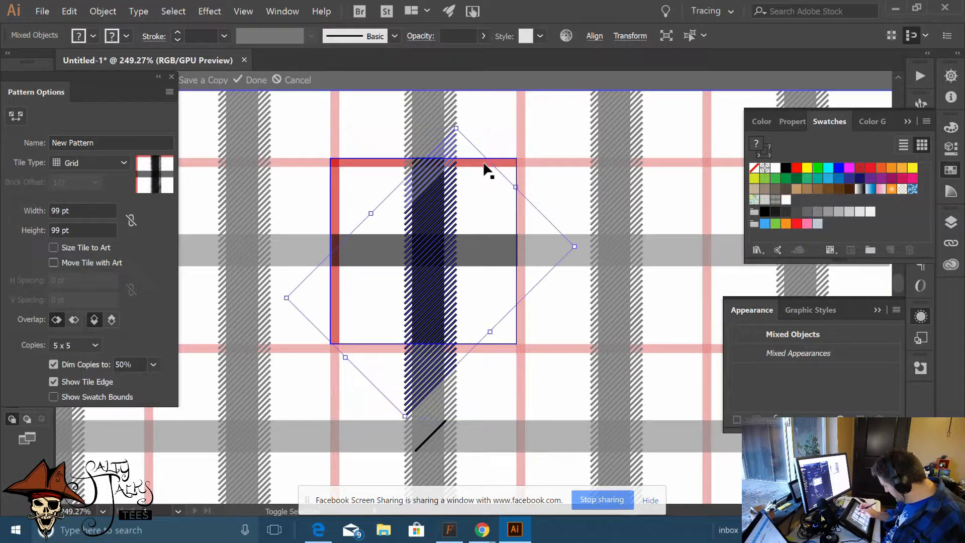
{"action": "key", "text": "ctrl+g"}
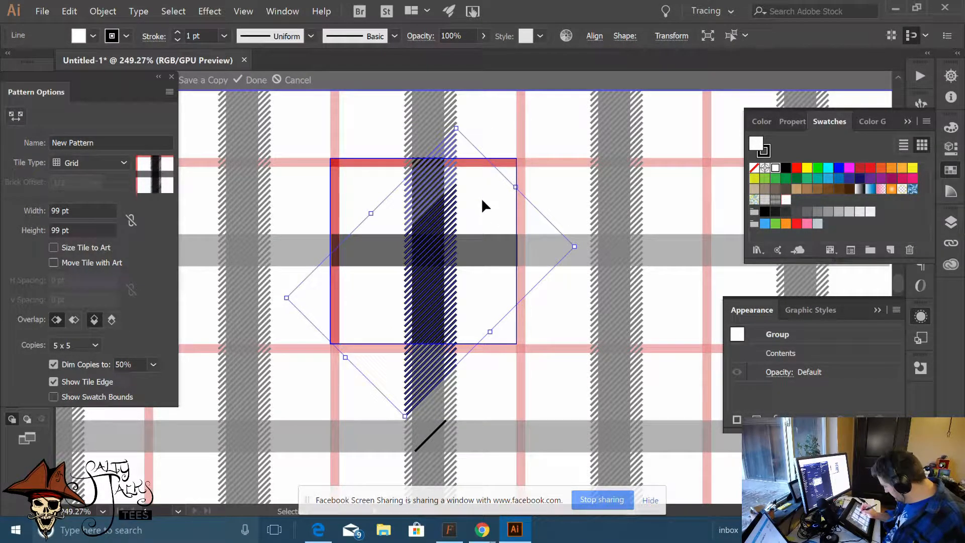
{"action": "left_click", "coordinate": [103, 11]}
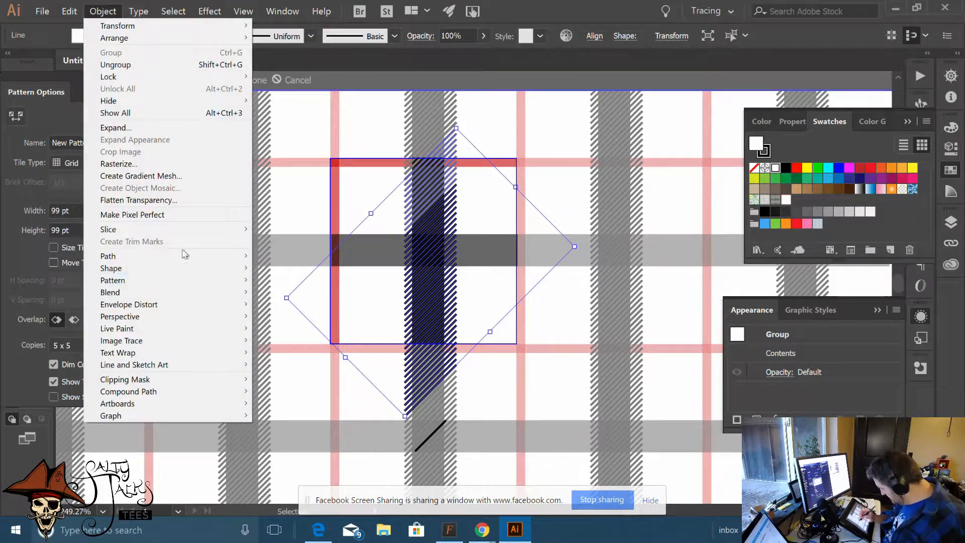
{"action": "mouse_move", "coordinate": [209, 257]}
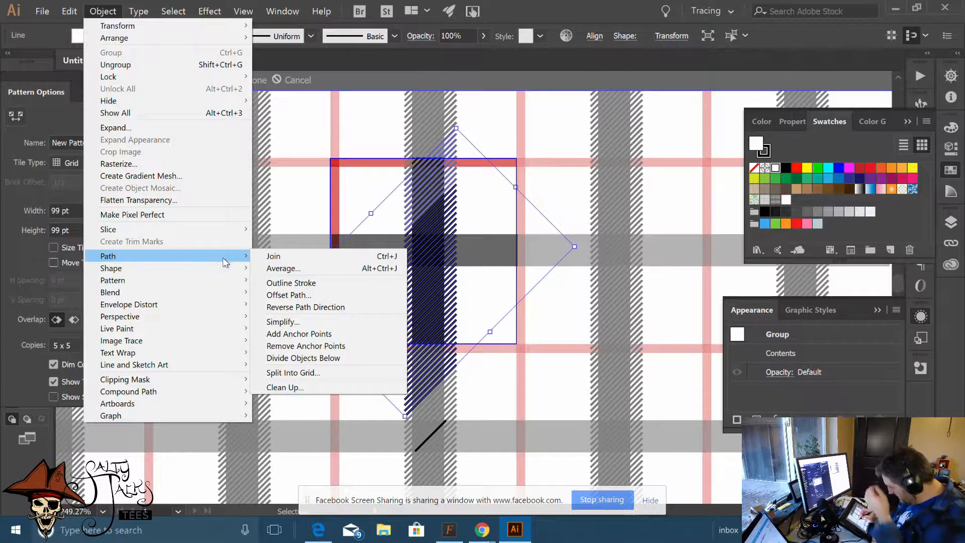
{"action": "left_click", "coordinate": [320, 283]}
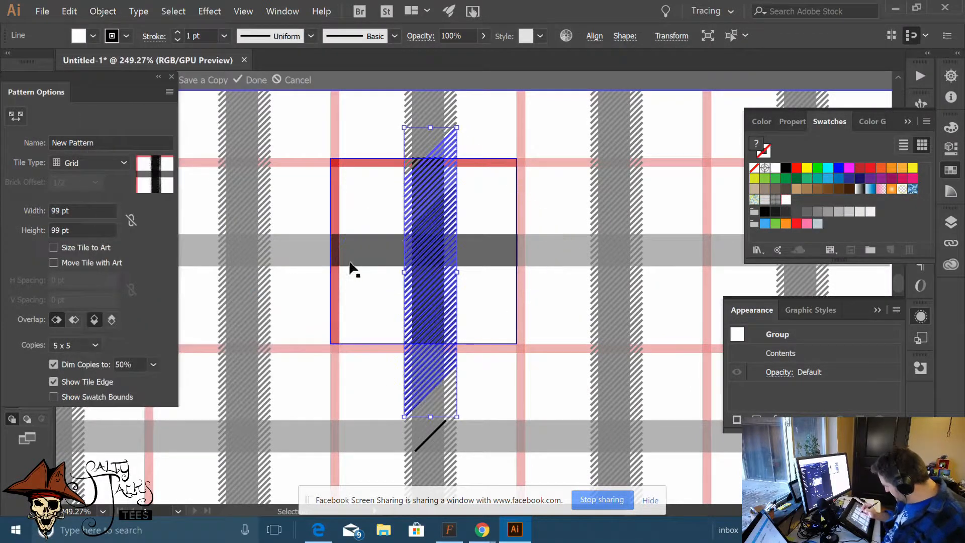
Delete the stray diagonal line left below the tile
{"action": "left_click", "coordinate": [483, 204]}
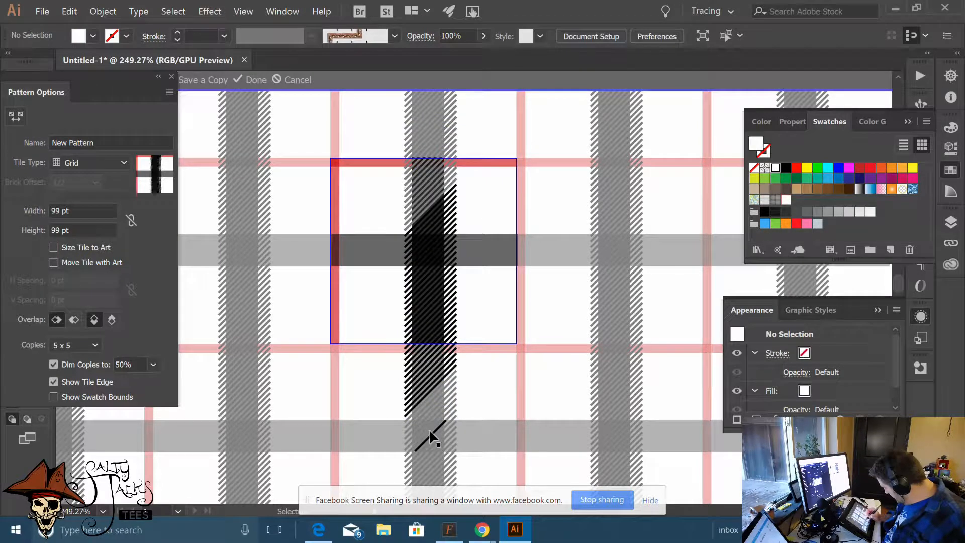
{"action": "left_click", "coordinate": [430, 436]}
{"action": "key", "text": "Delete"}
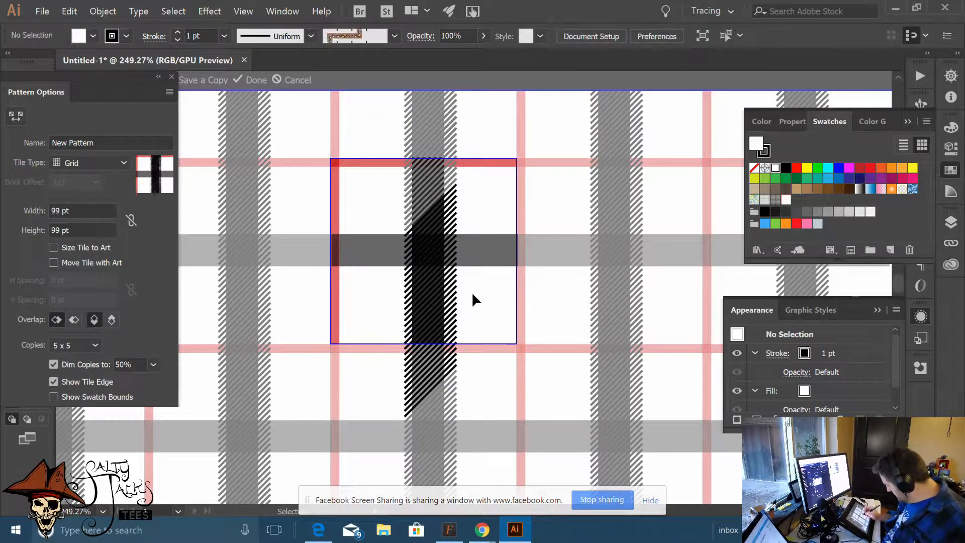
Move the diagonal hatch group off the vertical bar into the tile's left half and delete the stray line left above the tile
{"action": "left_click_drag", "start_coordinate": [455, 270], "coordinate": [500, 266]}
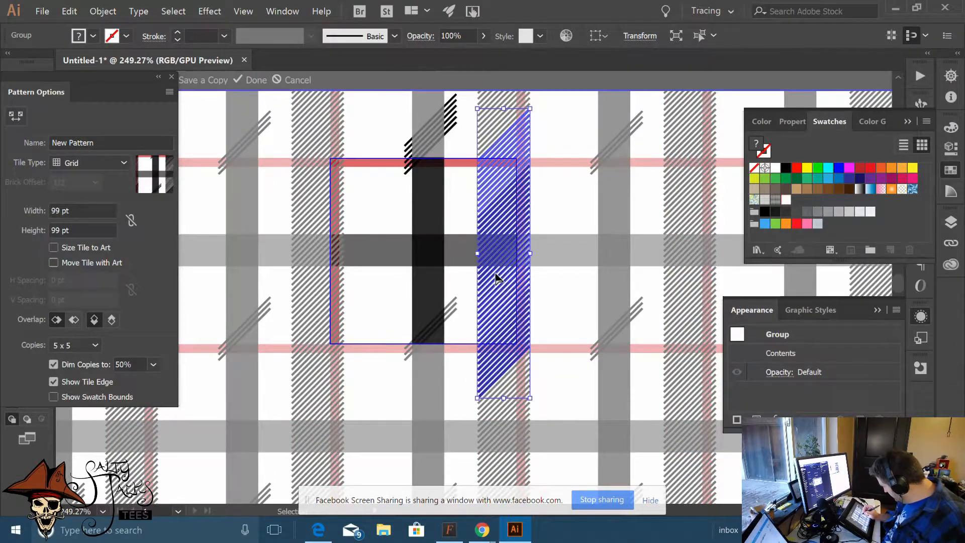
{"action": "key", "text": "ctrl+z"}
{"action": "left_click_drag", "start_coordinate": [430, 284], "coordinate": [372, 284]}
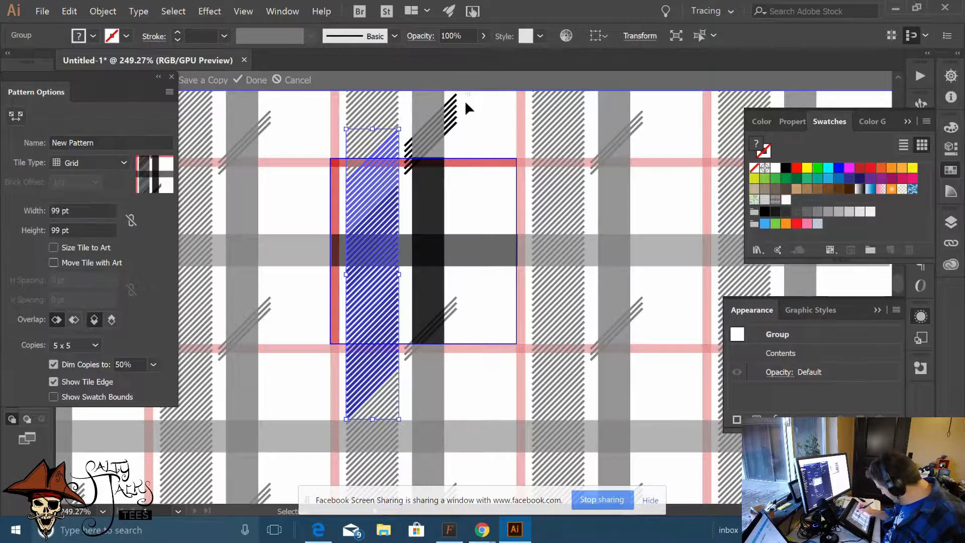
{"action": "left_click", "coordinate": [451, 133]}
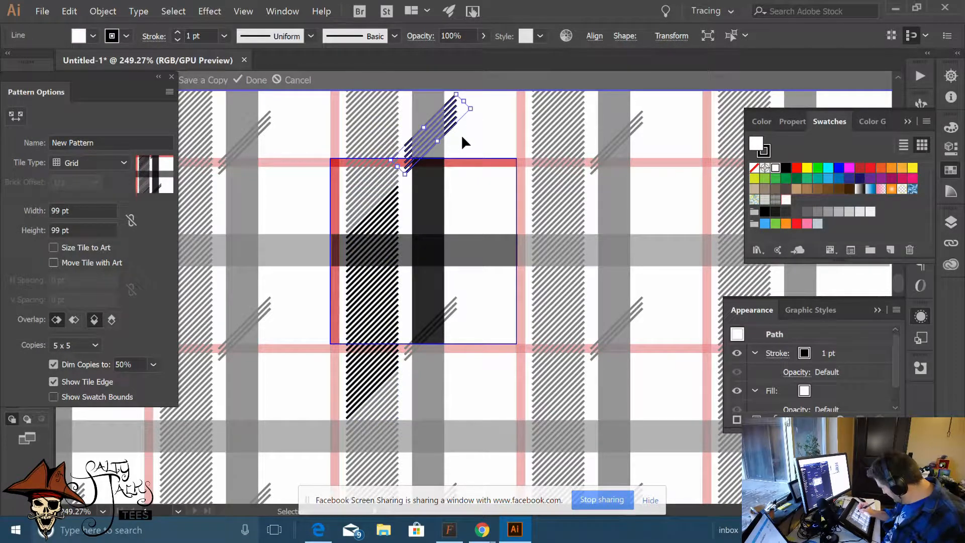
{"action": "key", "text": "Delete"}
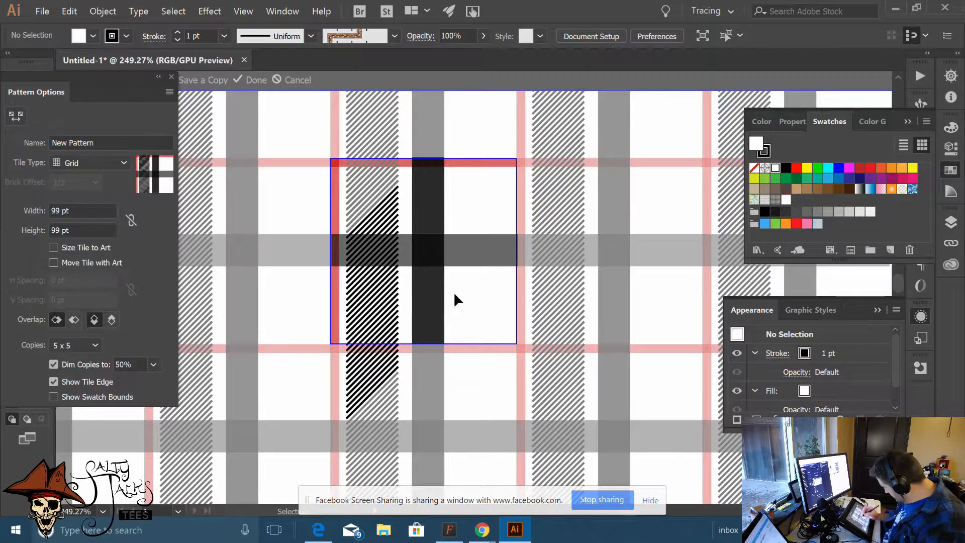
Move the diagonal hatch group back over the dark vertical bar, nudge it slightly upward and clear the selection
{"action": "left_click", "coordinate": [371, 304]}
{"action": "left_click_drag", "start_coordinate": [371, 306], "coordinate": [428, 287]}
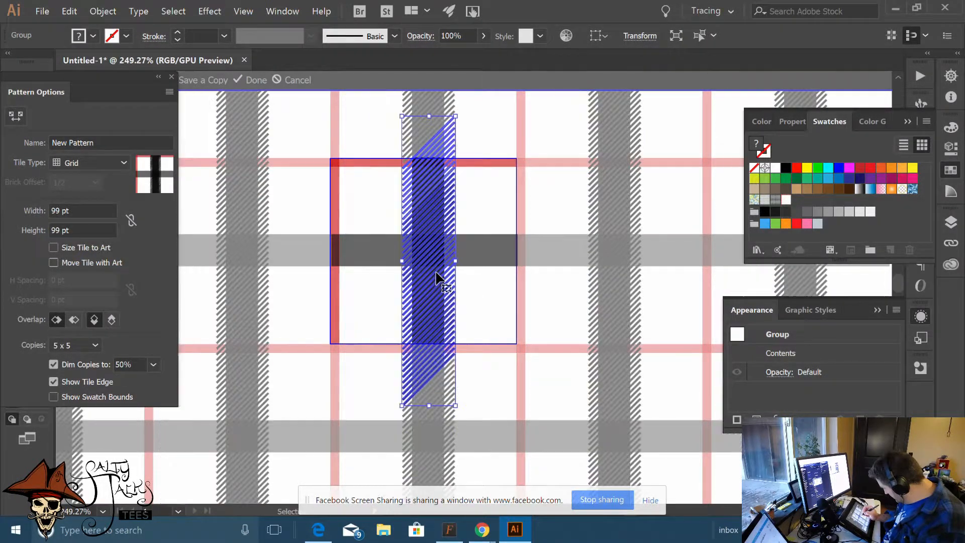
{"action": "key", "text": "Up"}
{"action": "key", "text": "Up"}
{"action": "key", "text": "Up"}
{"action": "key", "text": "Up"}
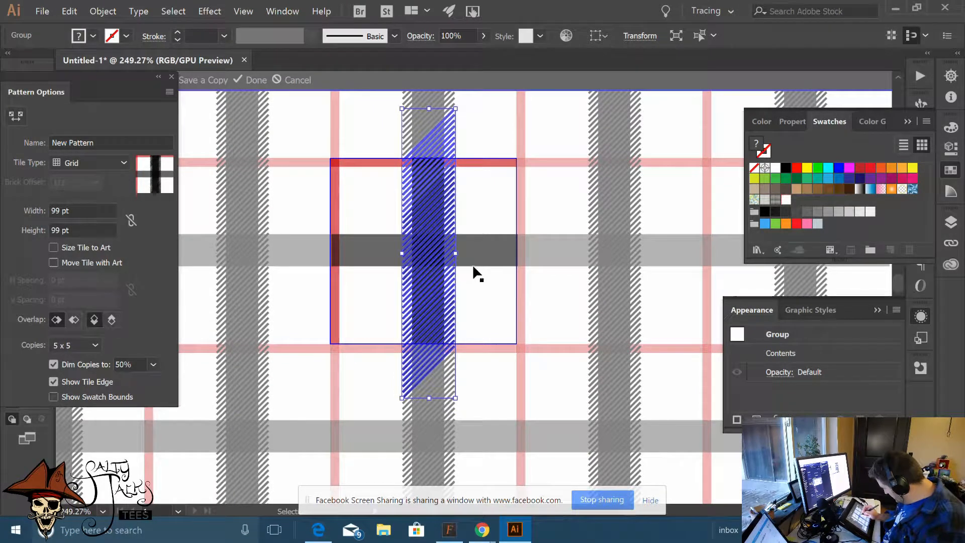
{"action": "left_click", "coordinate": [469, 283]}
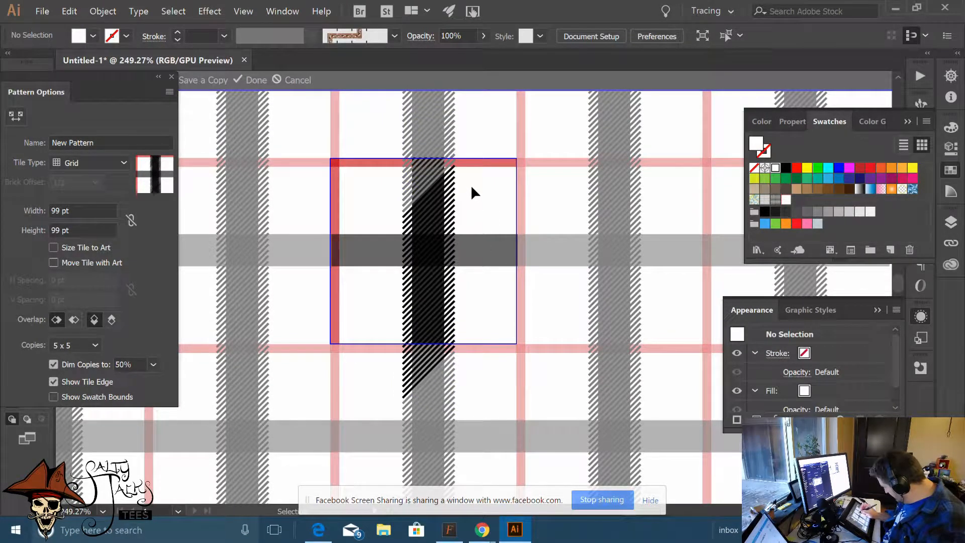
Move the diagonal hatch group to the right of the vertical bar, and shift the upper of the two stacked bars onto it
{"action": "left_click", "coordinate": [425, 219]}
{"action": "left_click", "coordinate": [472, 207]}
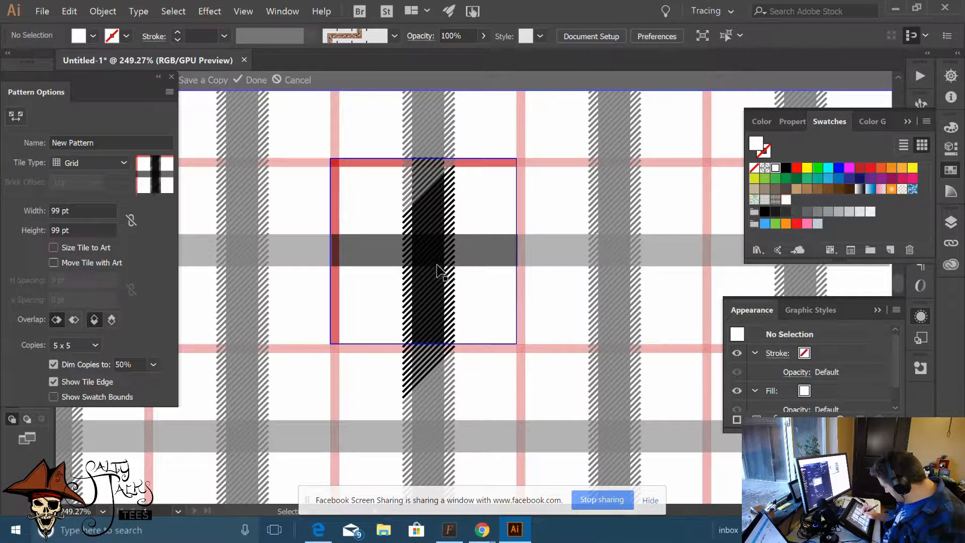
{"action": "left_click_drag", "start_coordinate": [429, 265], "coordinate": [477, 261]}
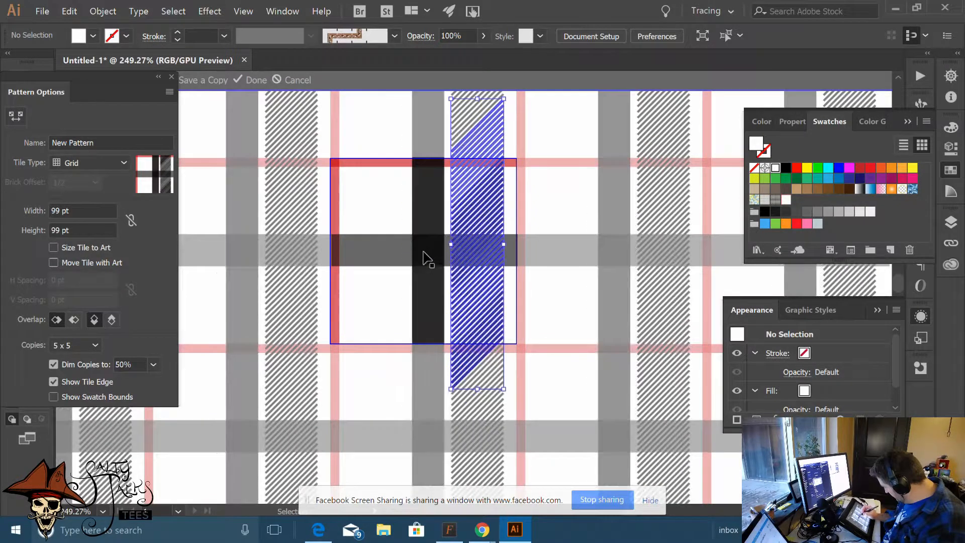
{"action": "left_click", "coordinate": [428, 261]}
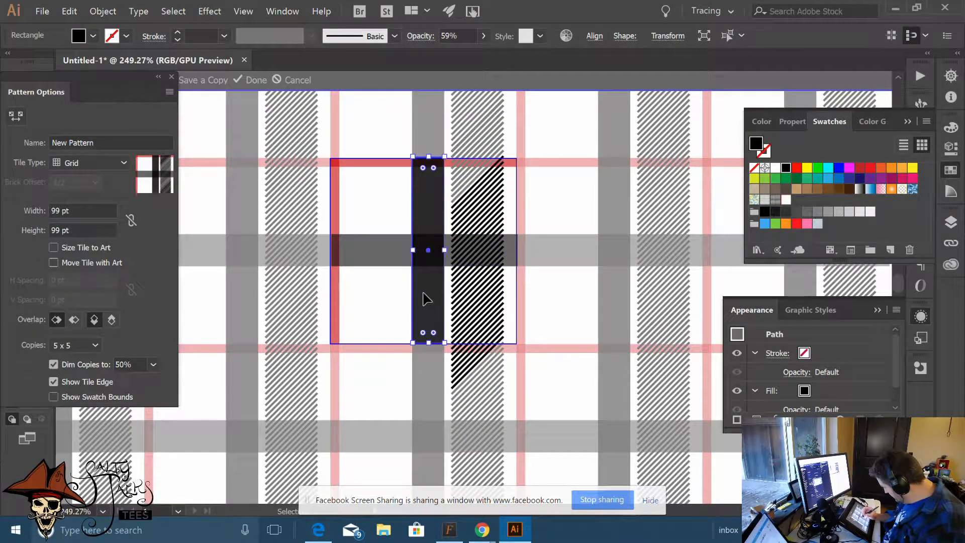
{"action": "left_click_drag", "start_coordinate": [425, 296], "coordinate": [475, 304]}
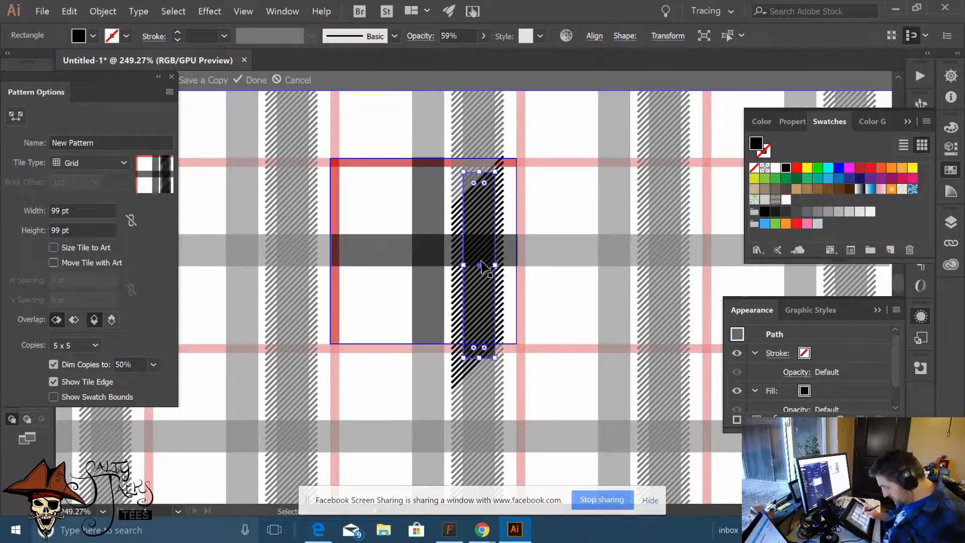
Move the diagonal hatch group to the left of the separated vertical bar and bring that bar to the front
{"action": "key", "text": "ctrl"}
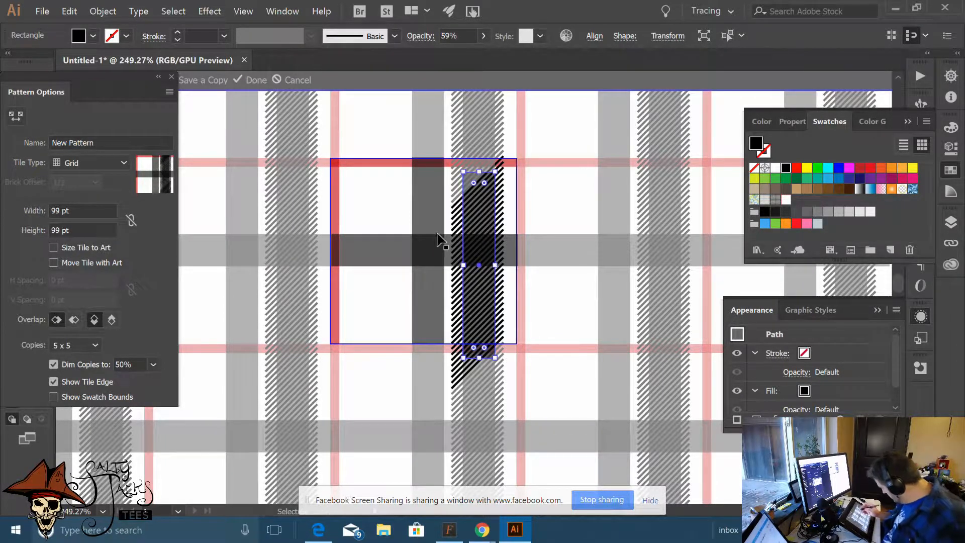
{"action": "left_click", "coordinate": [504, 209]}
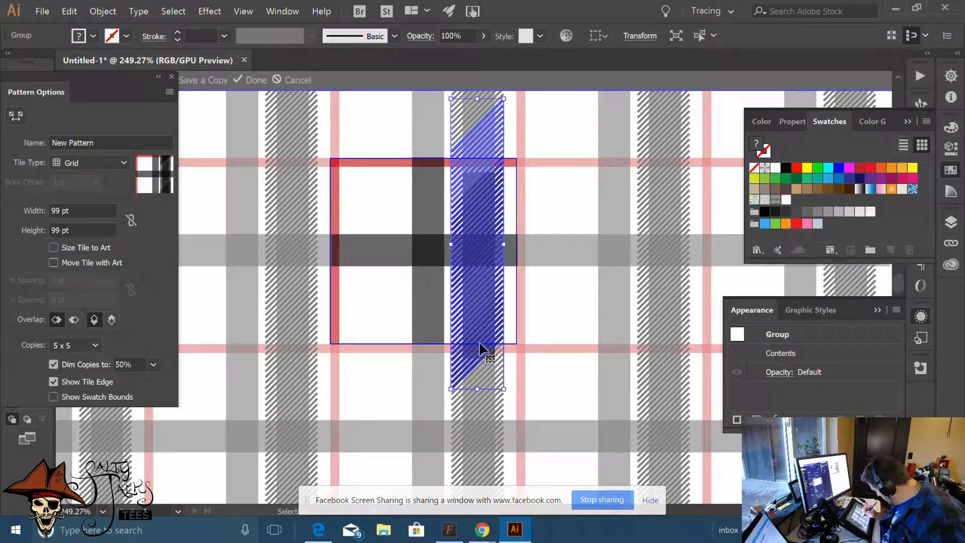
{"action": "mouse_move", "coordinate": [482, 344]}
{"action": "left_mouse_down"}
{"action": "mouse_move", "coordinate": [448, 327]}
{"action": "mouse_move", "coordinate": [470, 287]}
{"action": "left_mouse_up"}
{"action": "left_click", "coordinate": [475, 285]}
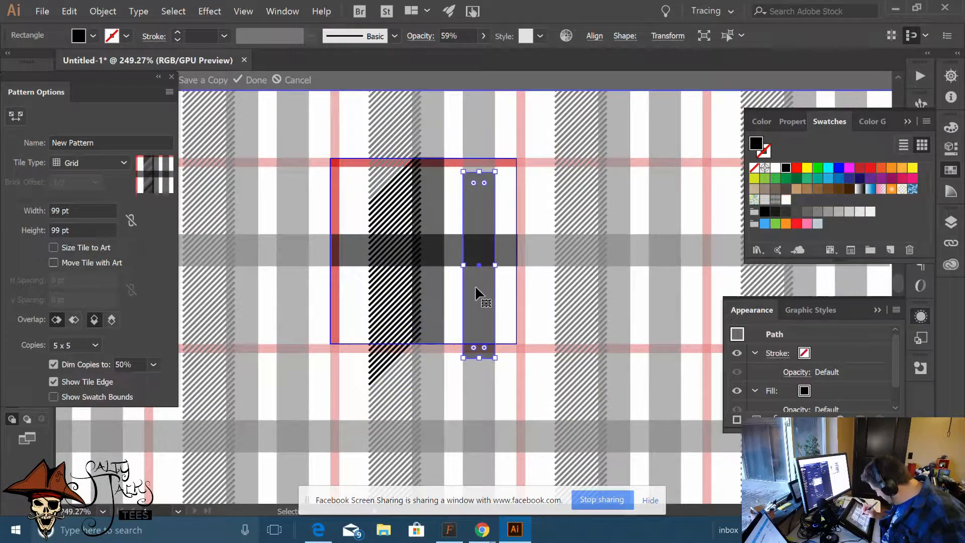
{"action": "right_click", "coordinate": [475, 284]}
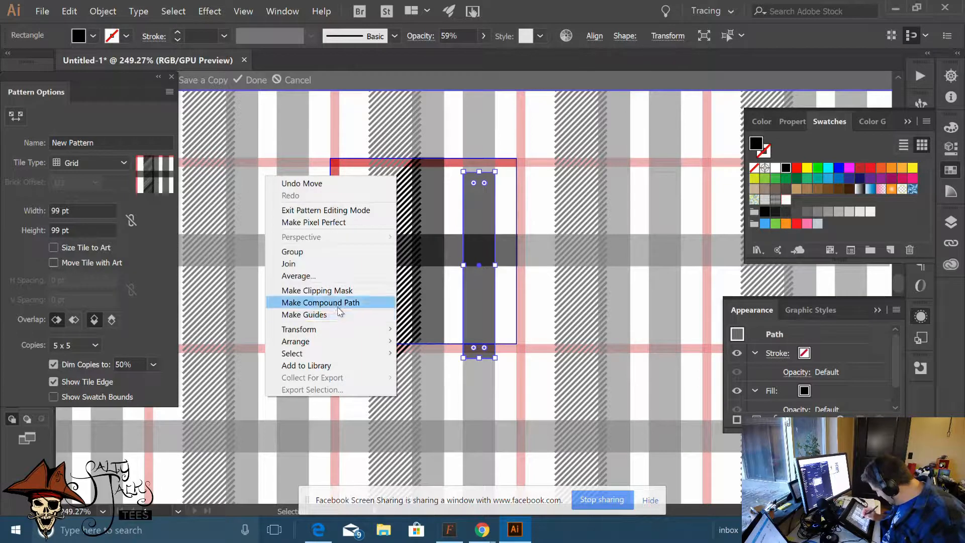
{"action": "mouse_move", "coordinate": [275, 340]}
{"action": "left_click", "coordinate": [192, 341]}
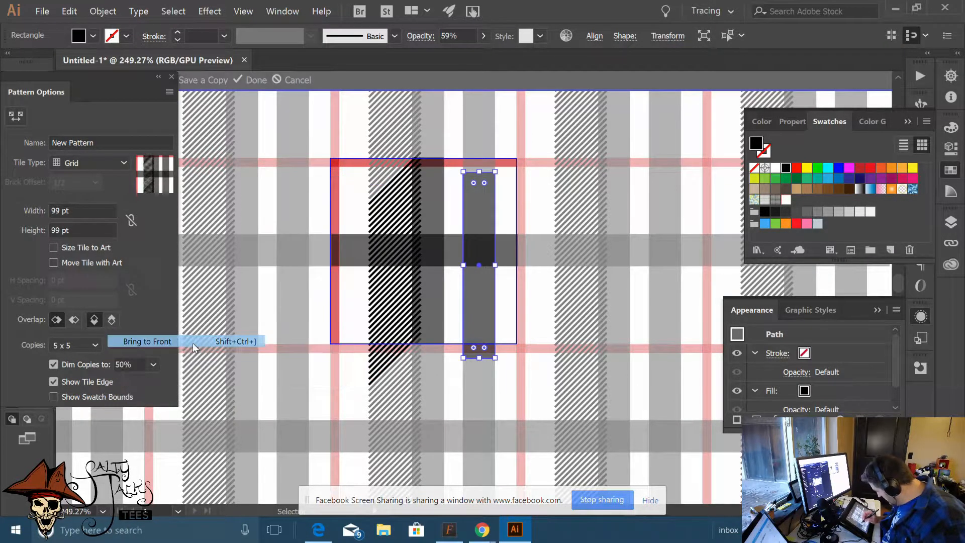
Try to resize the separated vertical bar and fit it over the diagonal hatching
{"action": "left_click", "coordinate": [464, 274]}
{"action": "mouse_move", "coordinate": [437, 294]}
{"action": "left_mouse_down"}
{"action": "mouse_move", "coordinate": [391, 302]}
{"action": "mouse_move", "coordinate": [398, 282]}
{"action": "mouse_move", "coordinate": [428, 265]}
{"action": "mouse_move", "coordinate": [490, 271]}
{"action": "mouse_move", "coordinate": [466, 200]}
{"action": "left_mouse_up"}
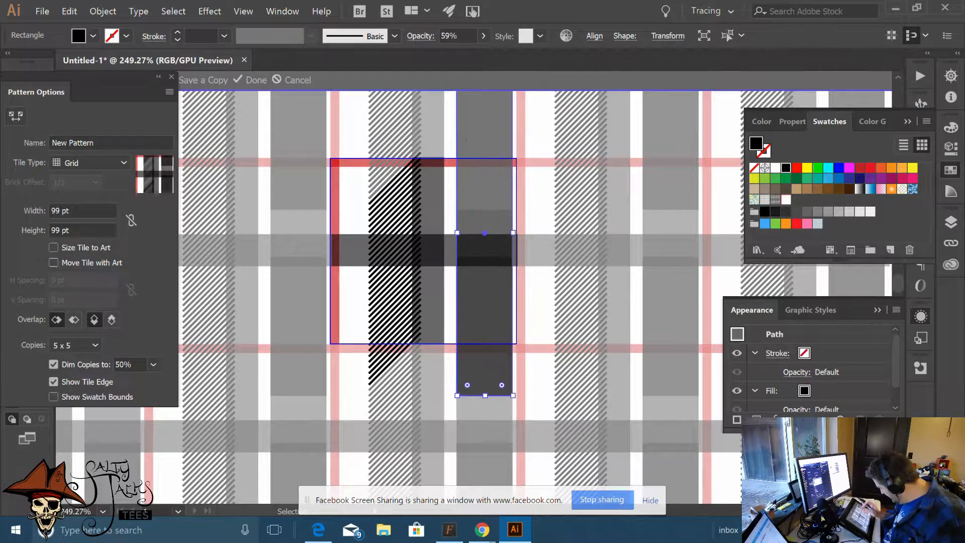
{"action": "key", "text": "ctrl+z"}
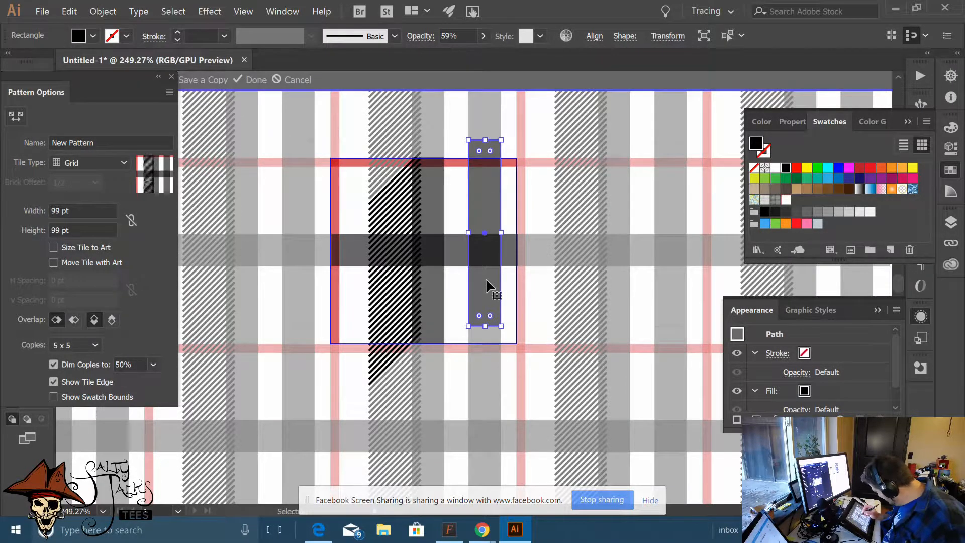
{"action": "left_click_drag", "start_coordinate": [485, 287], "coordinate": [393, 309]}
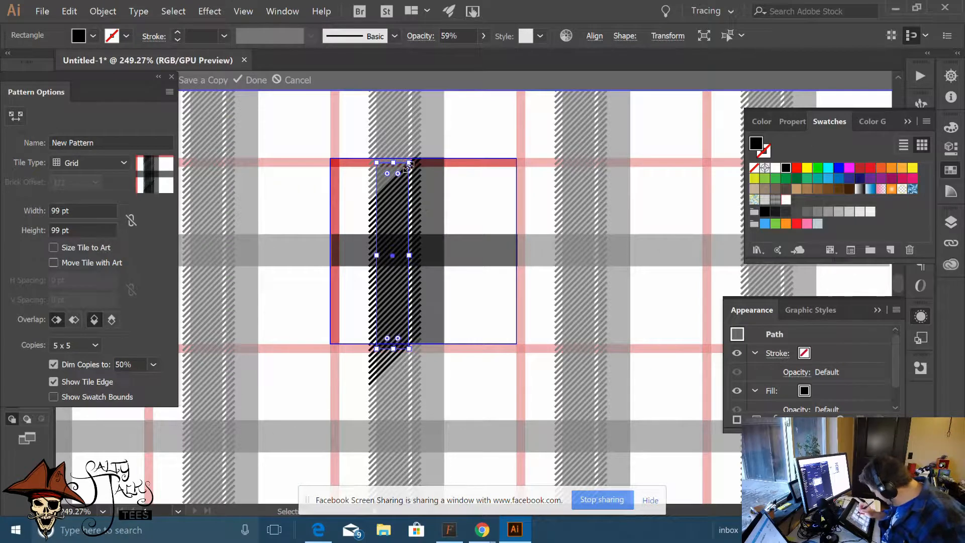
{"action": "left_click_drag", "start_coordinate": [408, 165], "coordinate": [404, 195]}
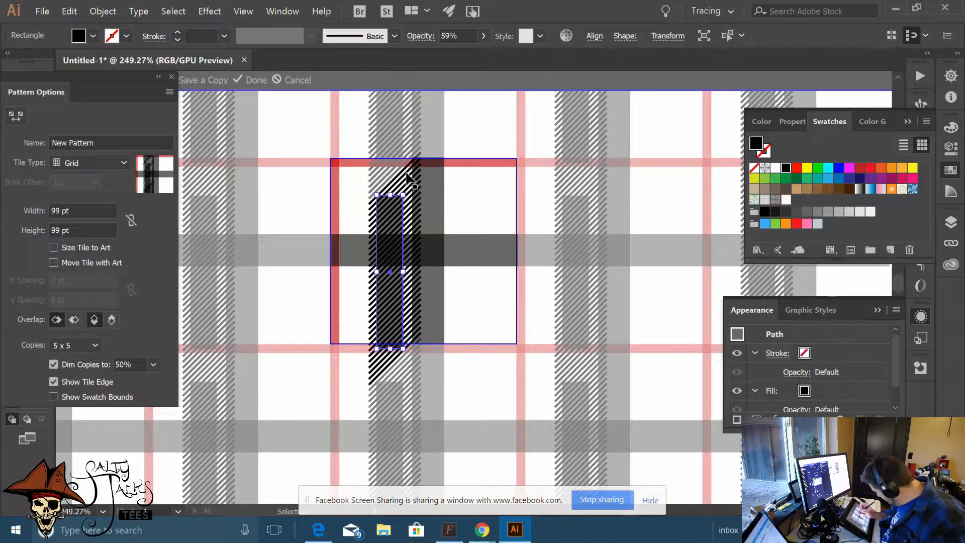
{"action": "left_click", "coordinate": [465, 285]}
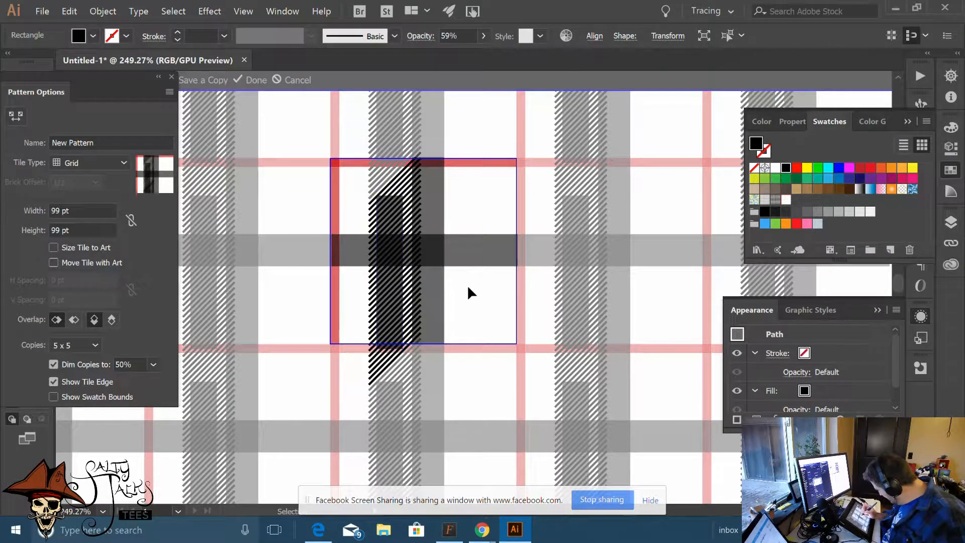
{"action": "key", "text": "a"}
{"action": "left_click", "coordinate": [380, 247]}
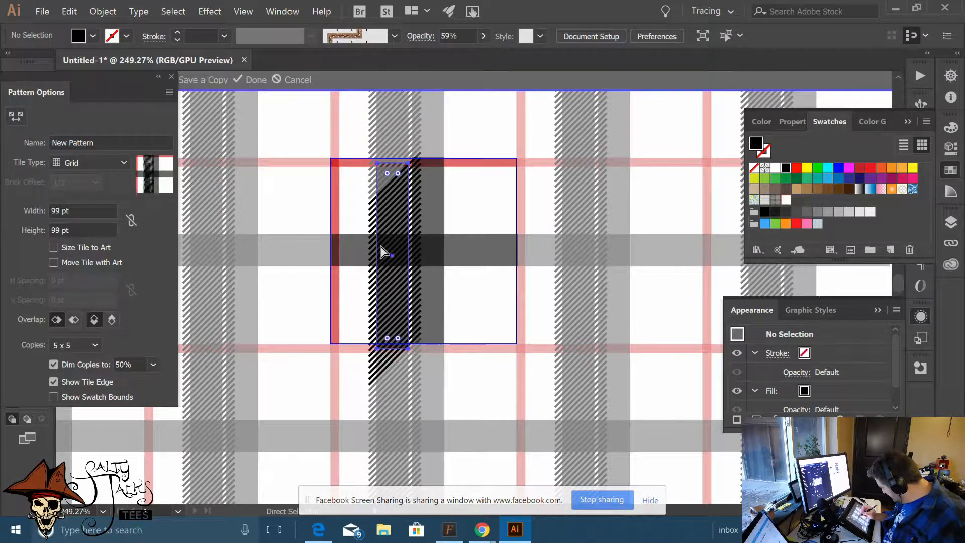
Move the separated vertical bar off the hatching into the tile's right half, level with the tile's top edge, and deselect it
{"action": "key", "text": "v"}
{"action": "left_click_drag", "start_coordinate": [393, 289], "coordinate": [474, 282]}
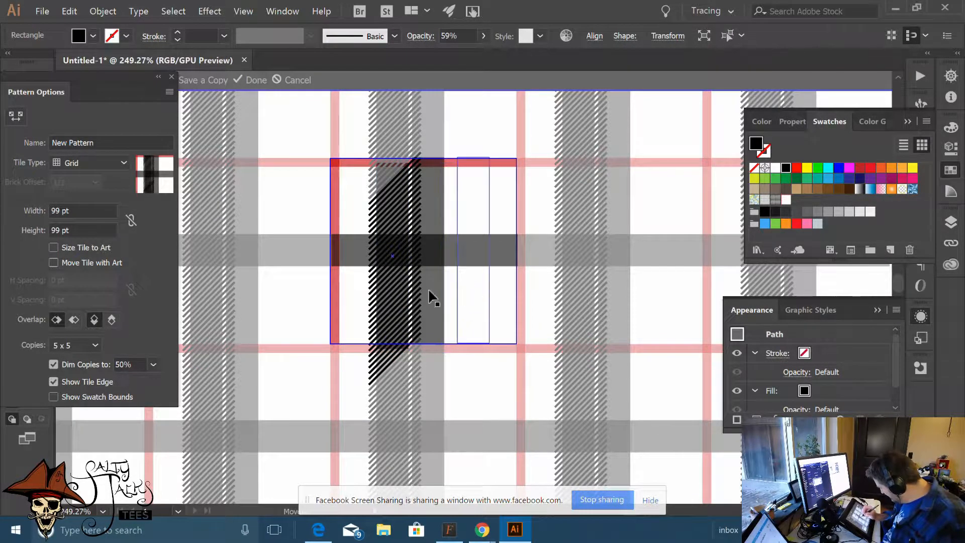
{"action": "left_click", "coordinate": [357, 302]}
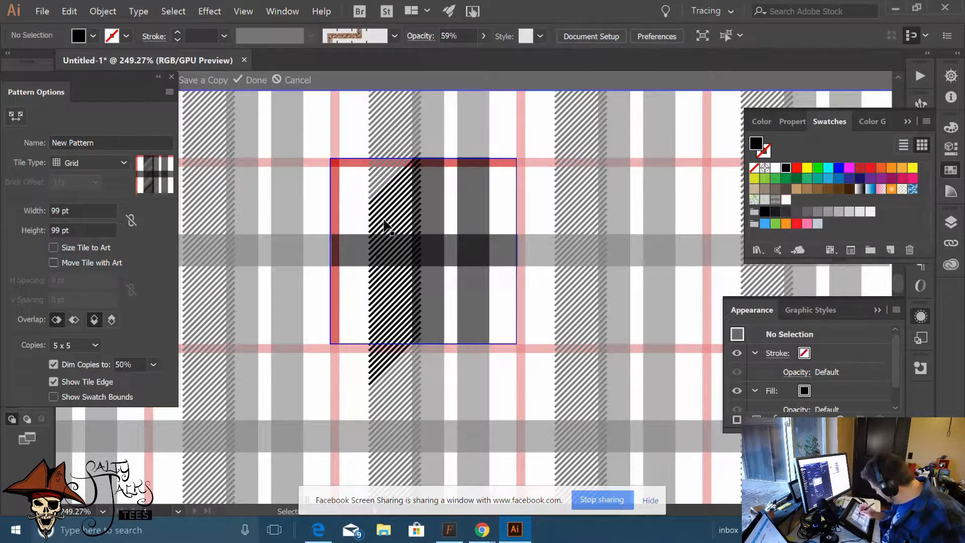
Select the diagonal hatch group and shift it slightly to the right within the tile
{"action": "scroll", "coordinate": [370, 273], "scroll_direction": "up", "scroll_amount": 5}
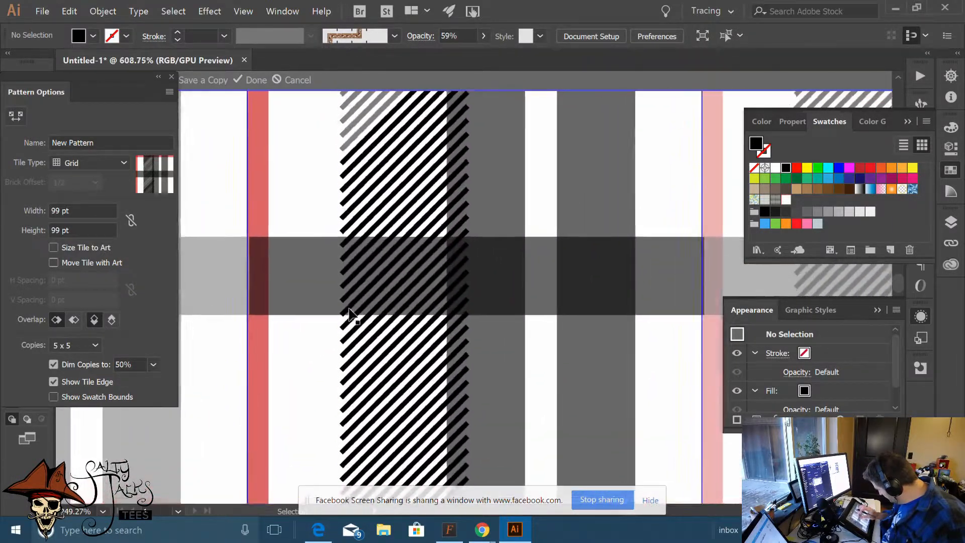
{"action": "scroll", "coordinate": [351, 316], "scroll_direction": "down", "scroll_amount": 2}
{"action": "scroll", "coordinate": [376, 174], "scroll_direction": "down", "scroll_amount": 1}
{"action": "left_click", "coordinate": [377, 176]}
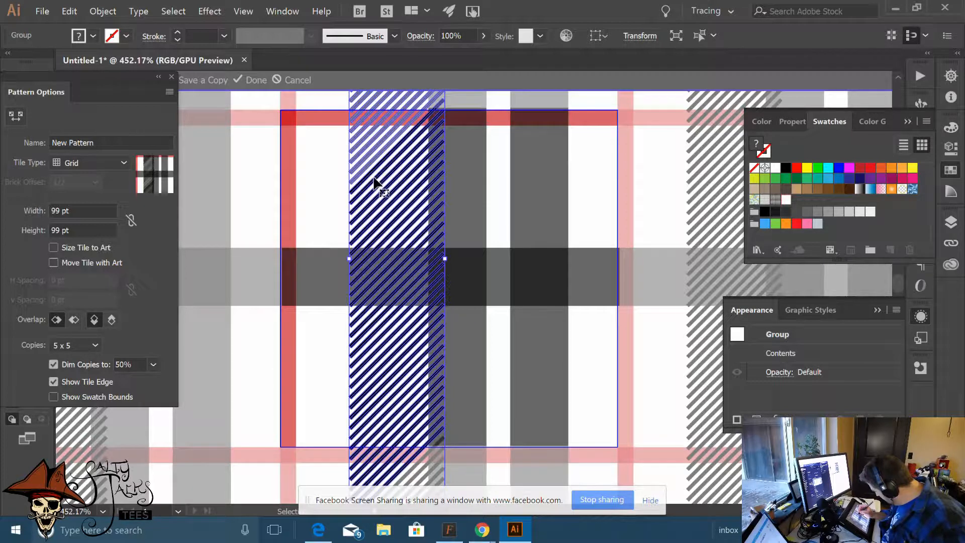
{"action": "left_click", "coordinate": [344, 202]}
{"action": "left_click", "coordinate": [365, 188]}
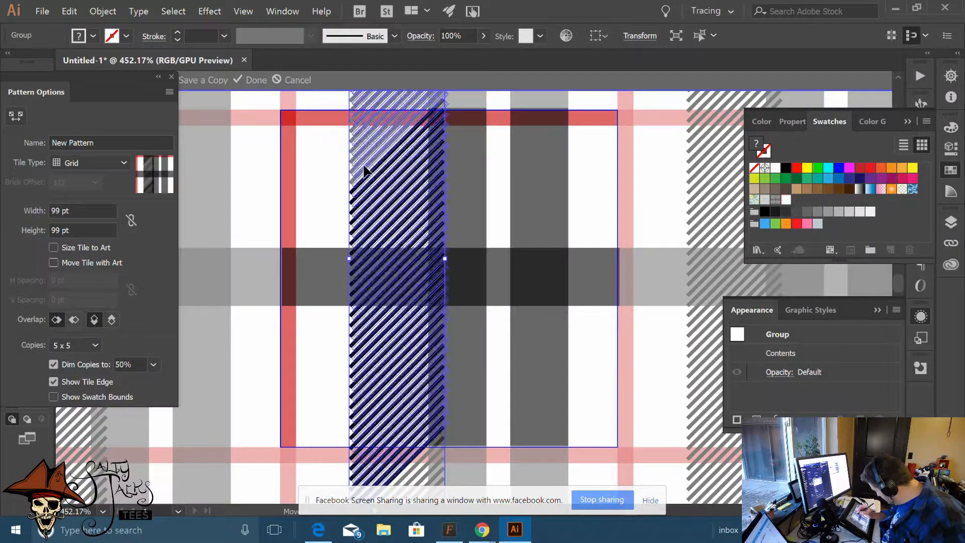
{"action": "left_click_drag", "start_coordinate": [361, 172], "coordinate": [364, 173]}
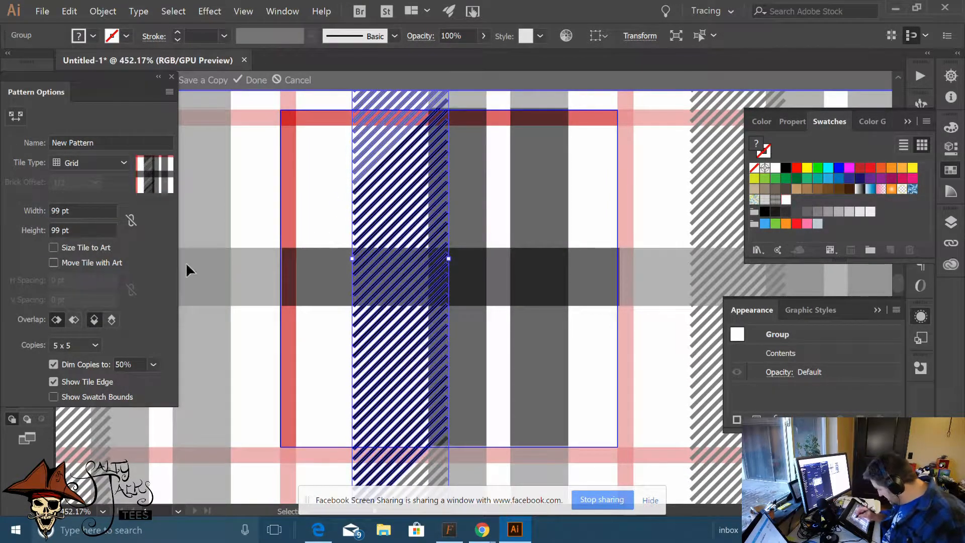
Move the Pattern Options panel clear of the tools and pick black (000000) as the fill colour for the diagonal hatch group
{"action": "left_click_drag", "start_coordinate": [156, 82], "coordinate": [244, 93]}
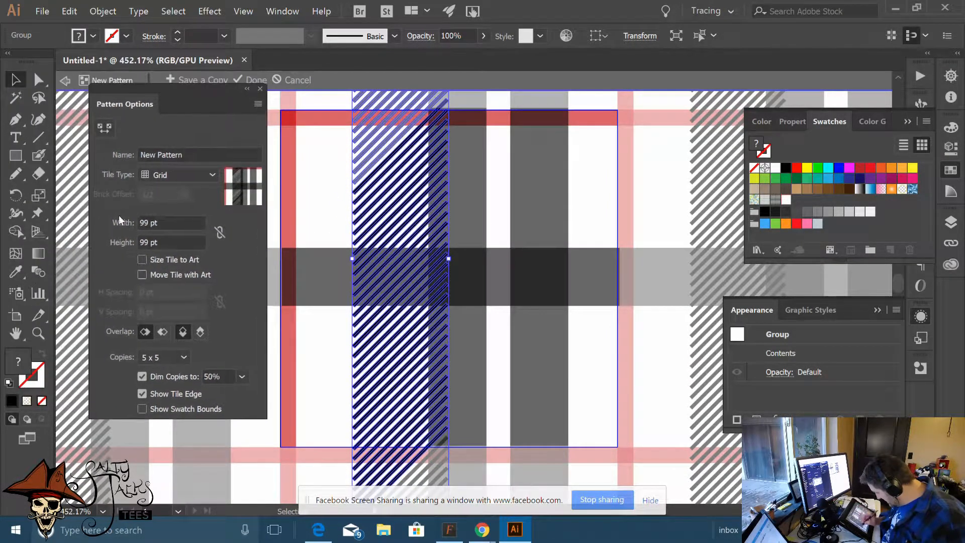
{"action": "double_click", "coordinate": [18, 362]}
{"action": "left_click", "coordinate": [351, 284]}
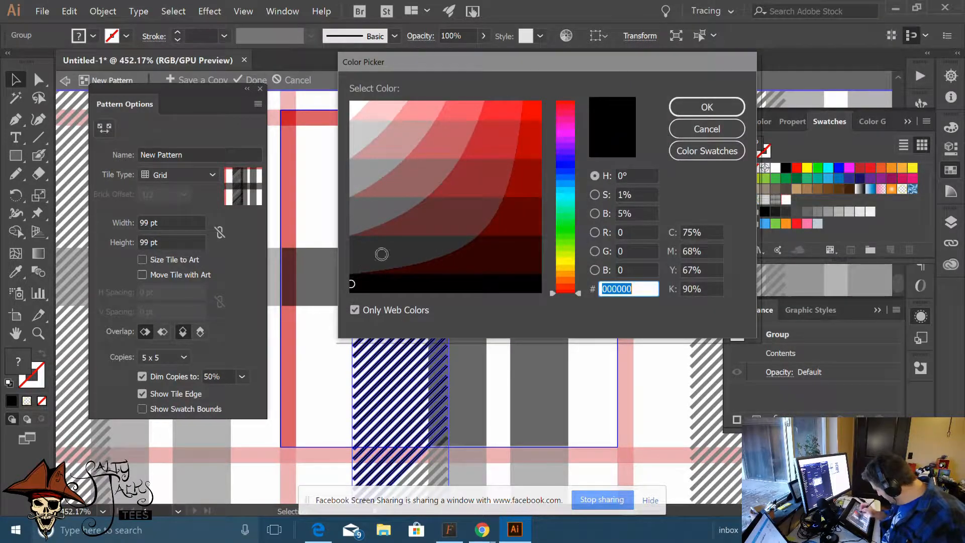
Apply black 000000 as the fill of the diagonal stripe group and deselect it
{"action": "left_click", "coordinate": [675, 107]}
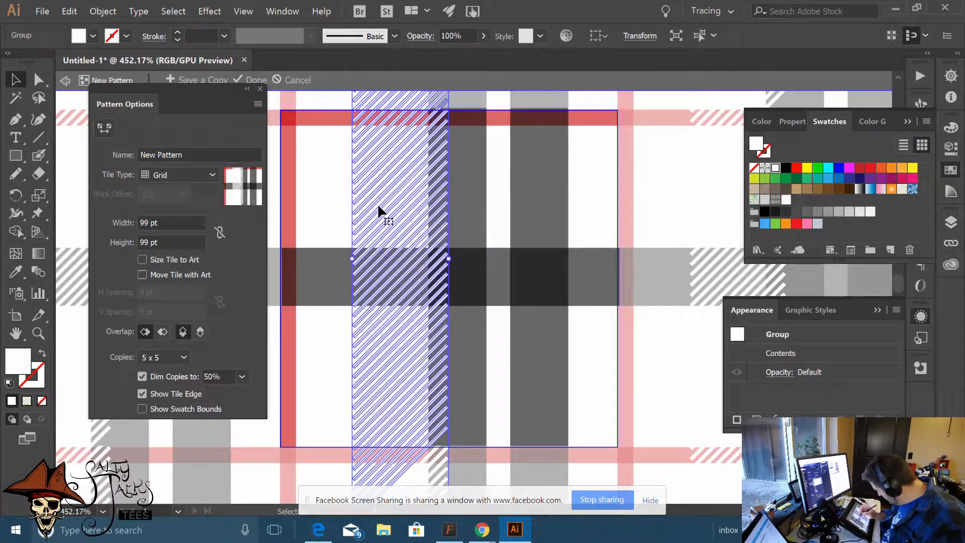
{"action": "left_click", "coordinate": [326, 209]}
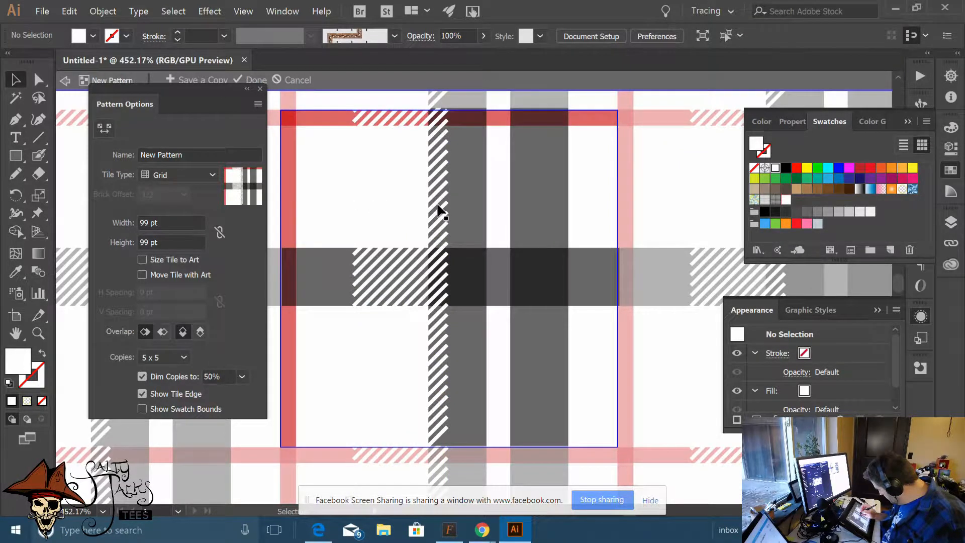
Expand the object and fill of the diagonal stripe group in the pattern tile
{"action": "left_click", "coordinate": [382, 275]}
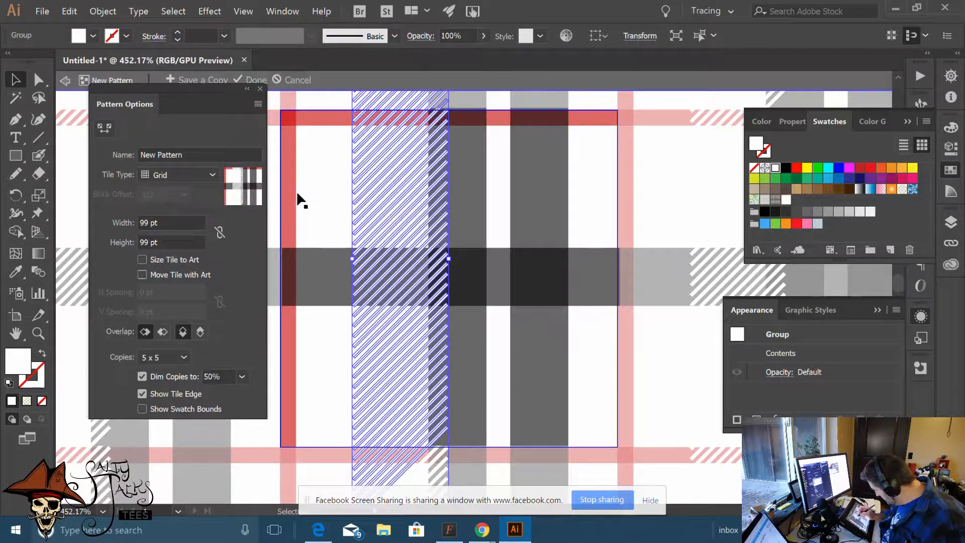
{"action": "left_click", "coordinate": [103, 11]}
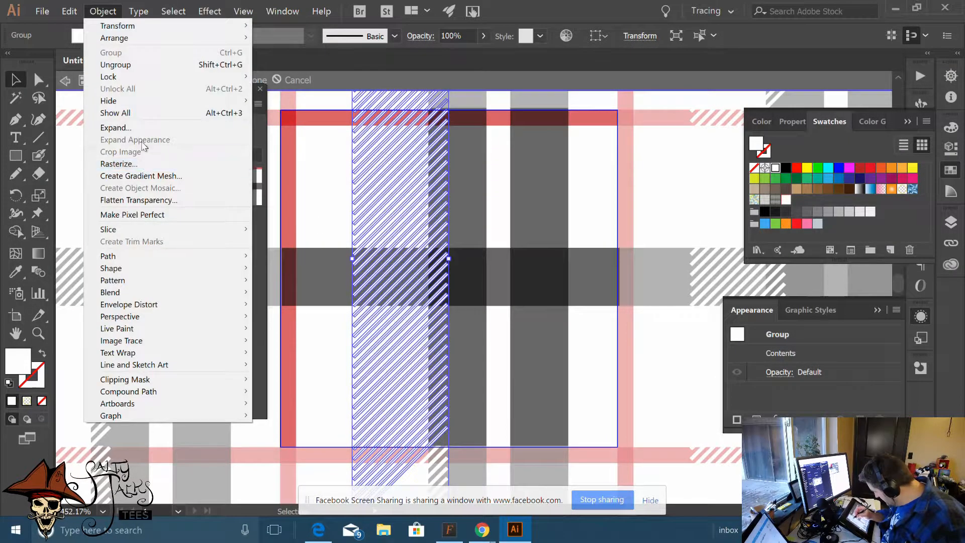
{"action": "left_click", "coordinate": [123, 128]}
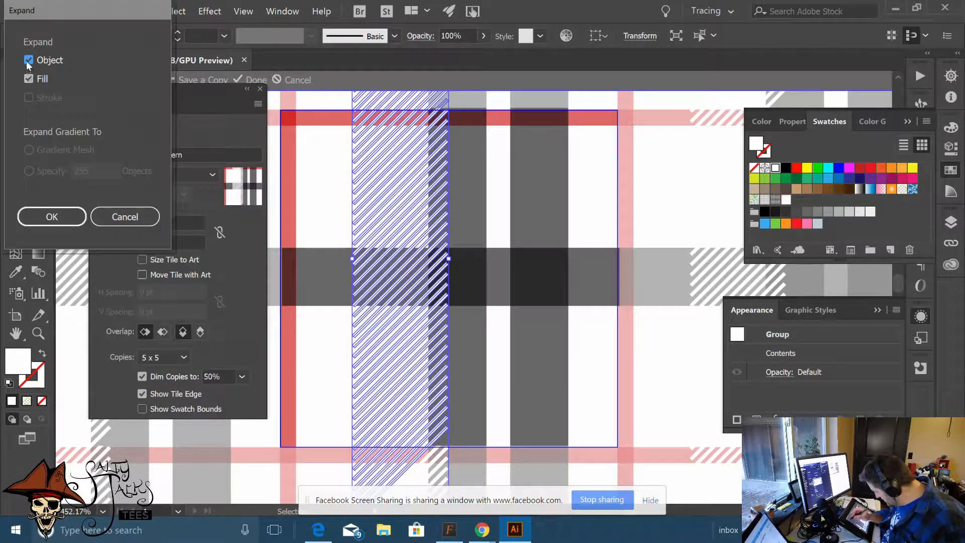
{"action": "left_click", "coordinate": [52, 216]}
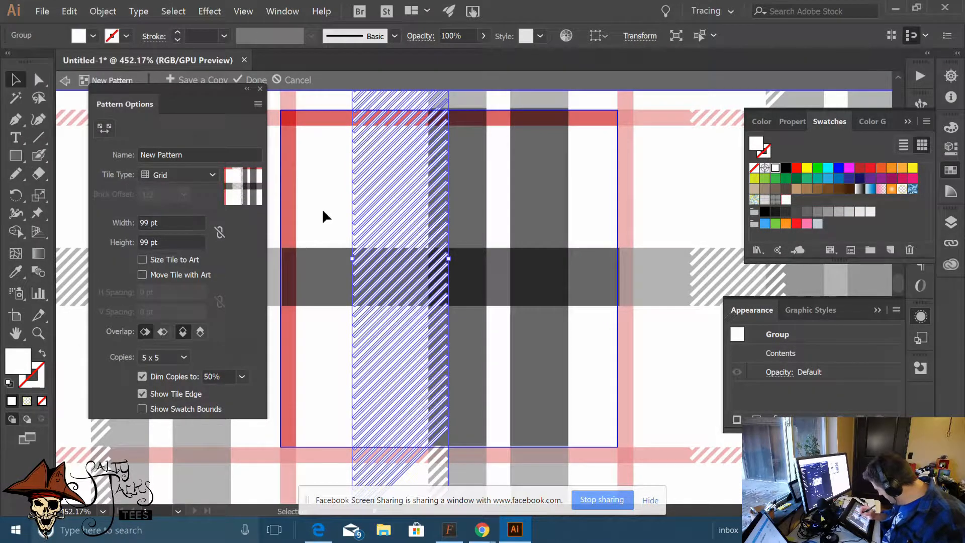
Fill the diagonal stripe group with the black swatch
{"action": "left_click", "coordinate": [370, 208]}
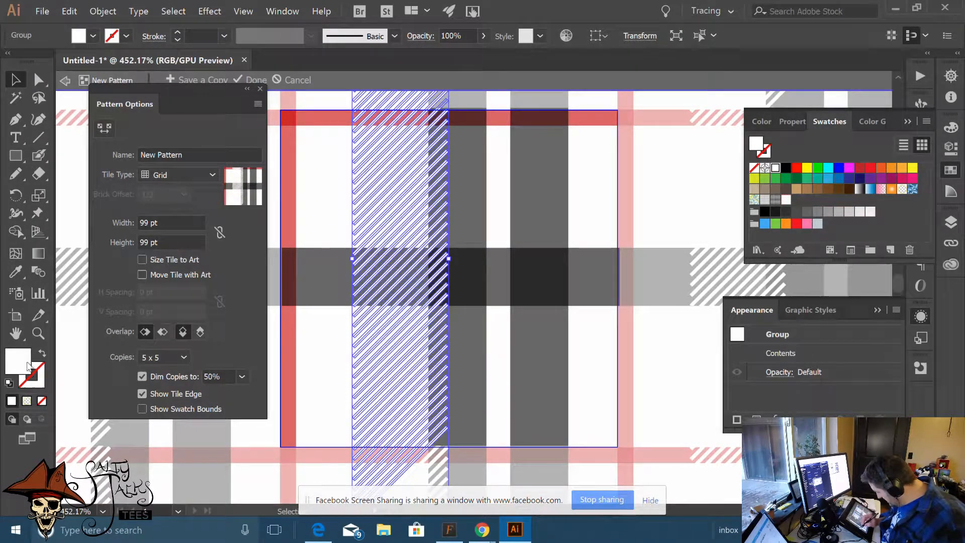
{"action": "left_click", "coordinate": [93, 35]}
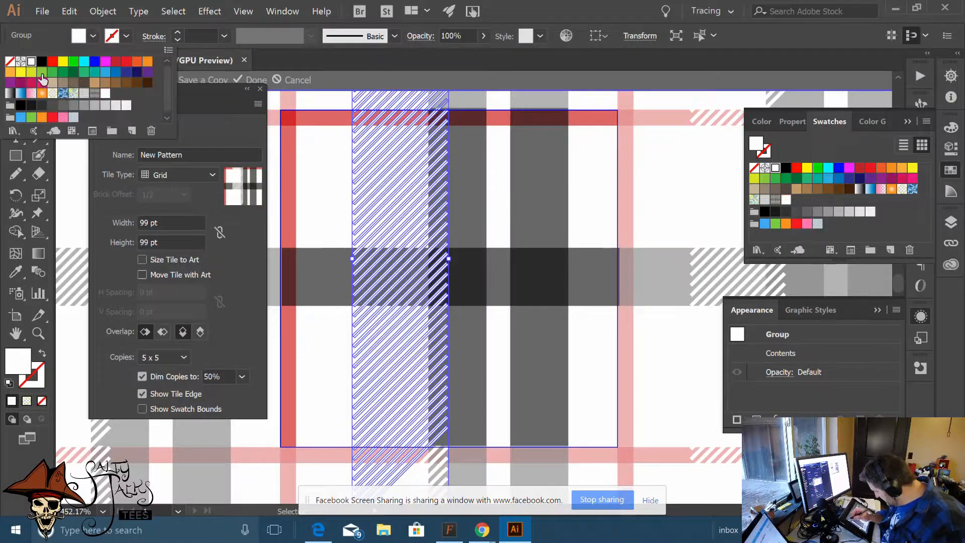
{"action": "left_click", "coordinate": [41, 62]}
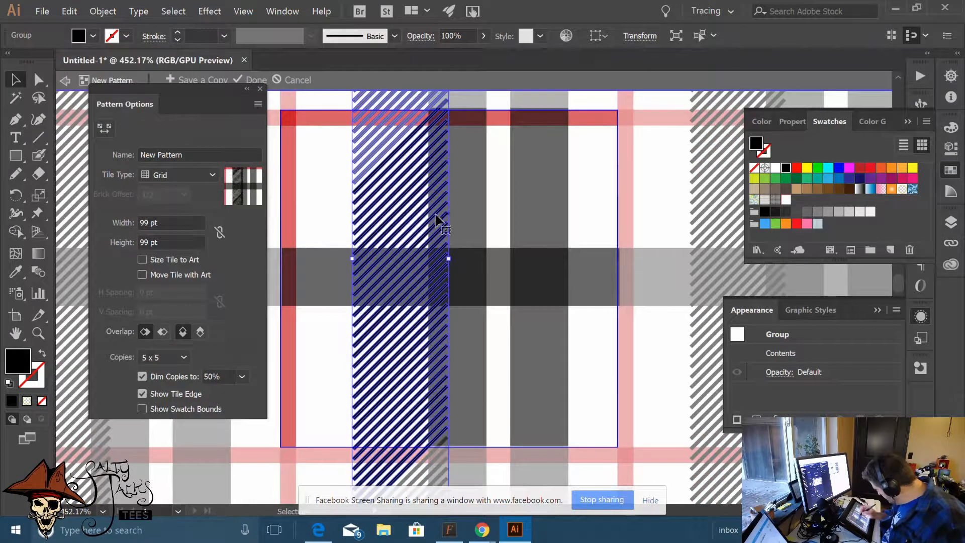
{"action": "left_click", "coordinate": [324, 227]}
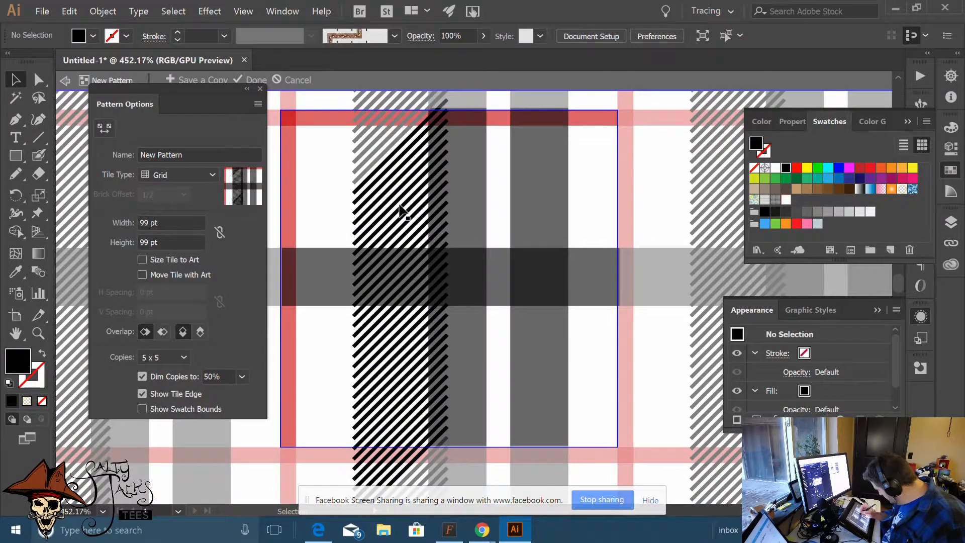
Nudge the diagonal stripes slightly and move the separate grey vertical bar on top of them
{"action": "mouse_move", "coordinate": [405, 213]}
{"action": "left_mouse_down"}
{"action": "mouse_move", "coordinate": [400, 201]}
{"action": "mouse_move", "coordinate": [394, 229]}
{"action": "left_mouse_up"}
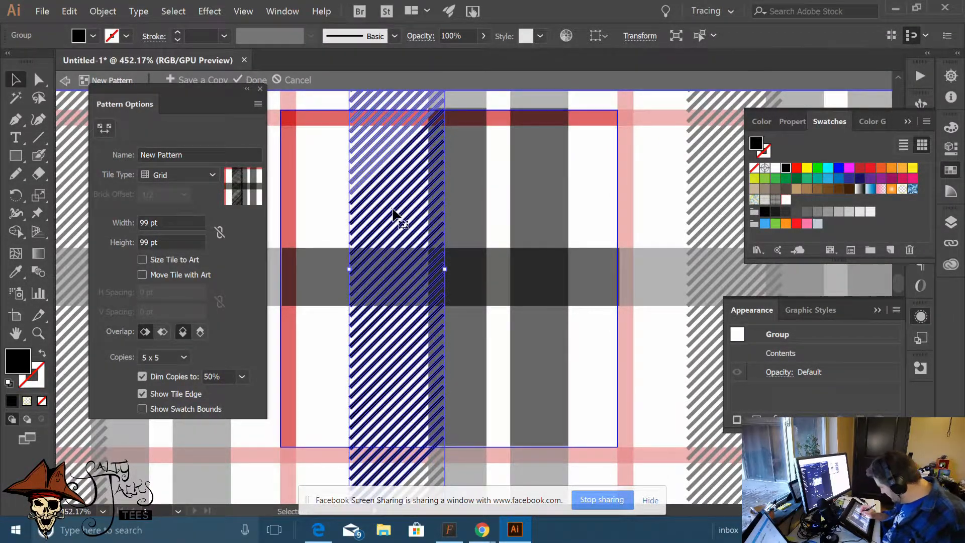
{"action": "left_click", "coordinate": [539, 228]}
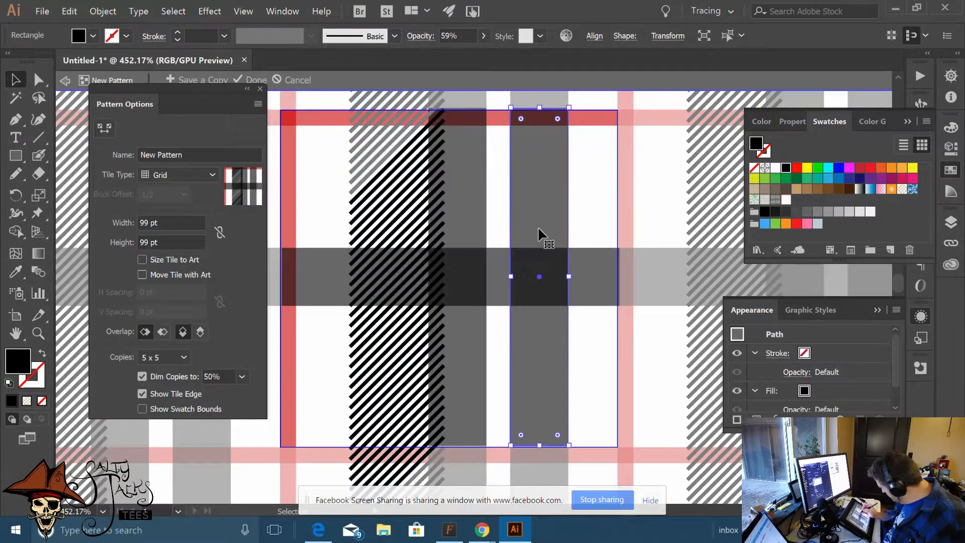
{"action": "mouse_move", "coordinate": [540, 222]}
{"action": "left_mouse_down"}
{"action": "mouse_move", "coordinate": [458, 233]}
{"action": "mouse_move", "coordinate": [402, 275]}
{"action": "mouse_move", "coordinate": [405, 259]}
{"action": "left_mouse_up"}
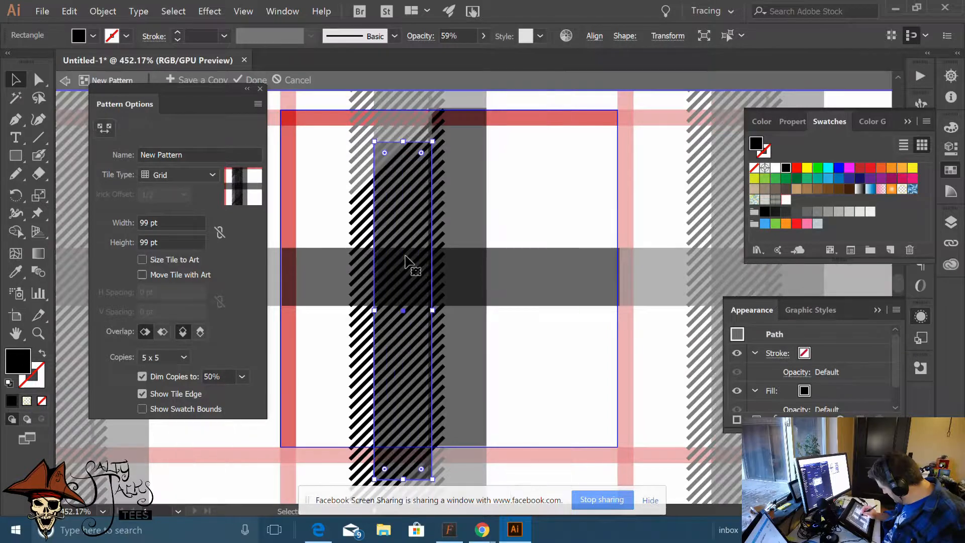
Make a clipping mask from the grey vertical bar and the diagonal stripes beneath it
{"action": "left_click", "coordinate": [363, 355], "text": "shift"}
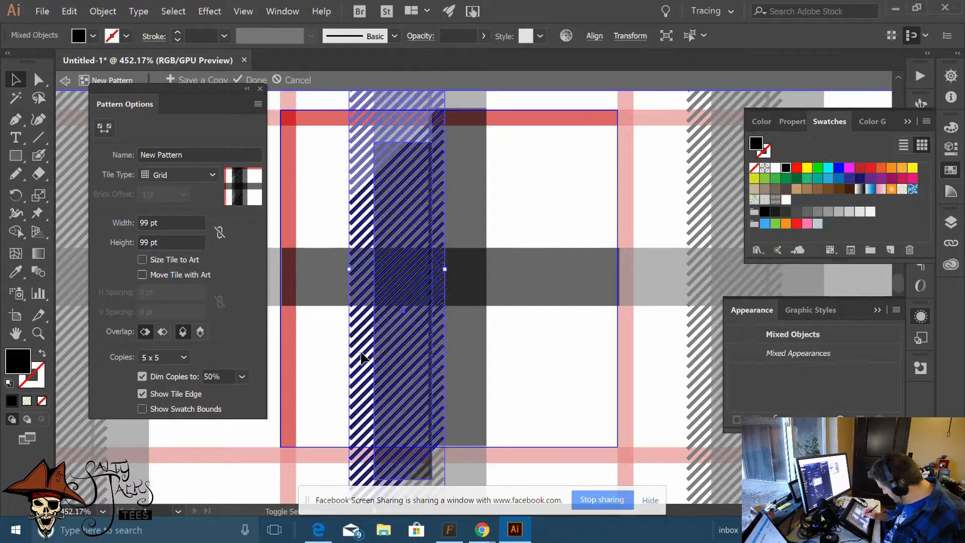
{"action": "right_click", "coordinate": [375, 316]}
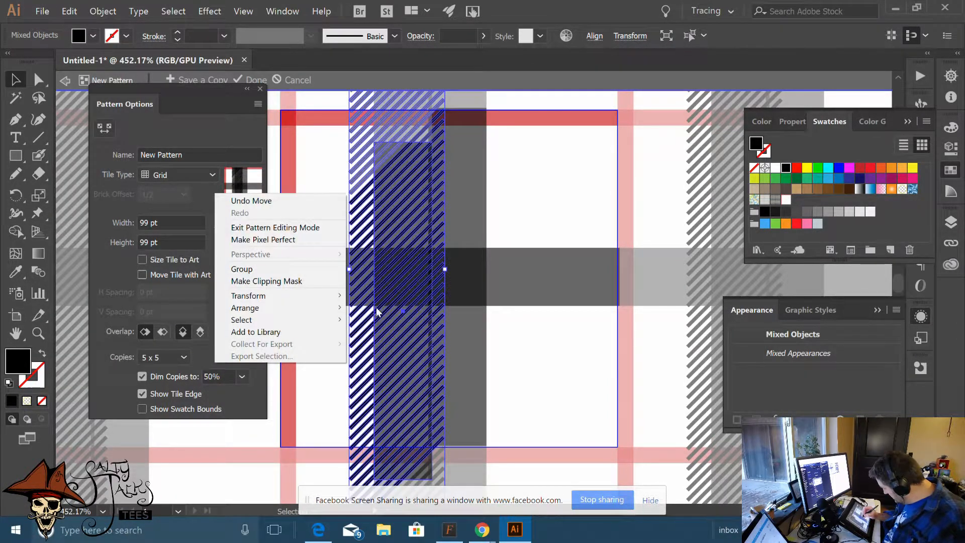
{"action": "left_click", "coordinate": [318, 281]}
{"action": "left_click", "coordinate": [529, 199]}
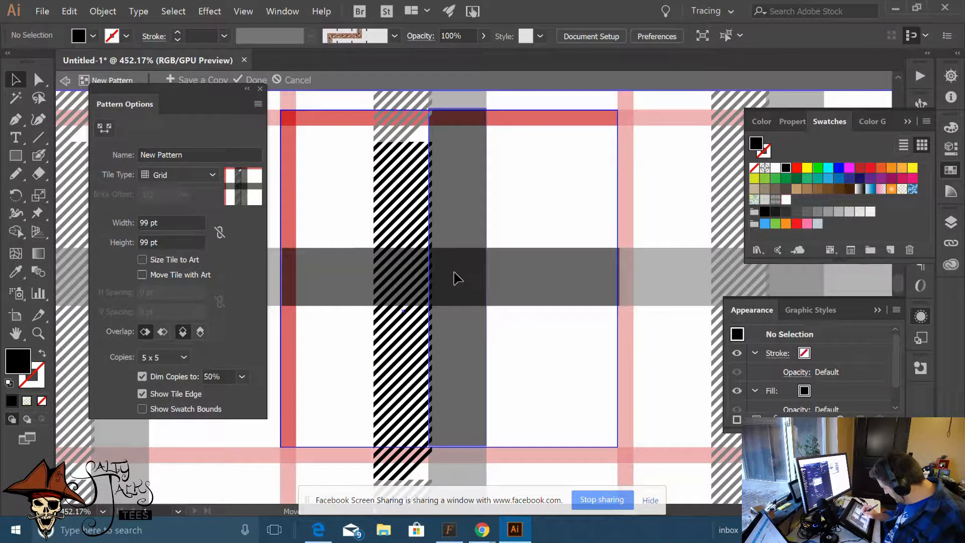
Move the clipped diagonal stripes exactly over the tile's remaining grey vertical bar and inspect the repeat
{"action": "left_click_drag", "start_coordinate": [453, 272], "coordinate": [470, 257]}
{"action": "left_click", "coordinate": [528, 199]}
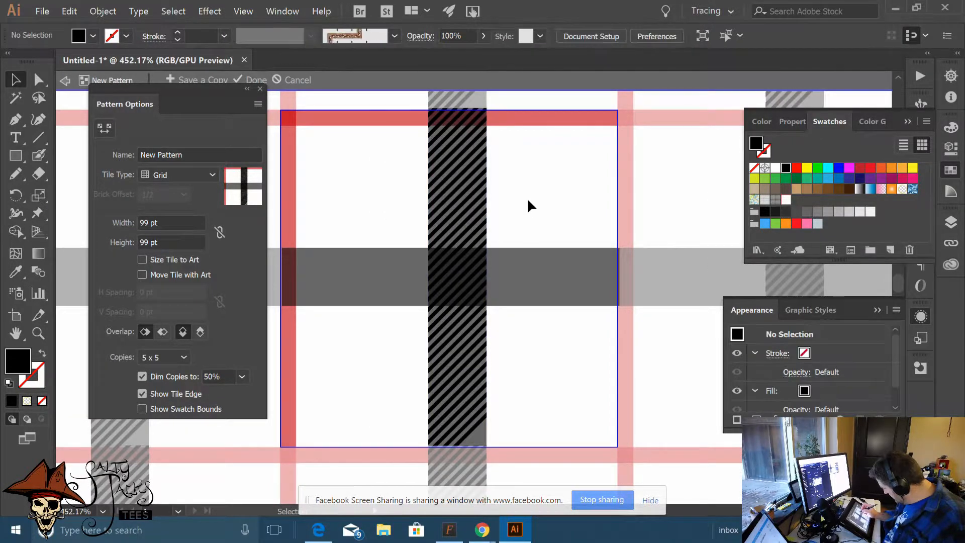
{"action": "scroll", "coordinate": [536, 212], "scroll_direction": "down", "scroll_amount": 4}
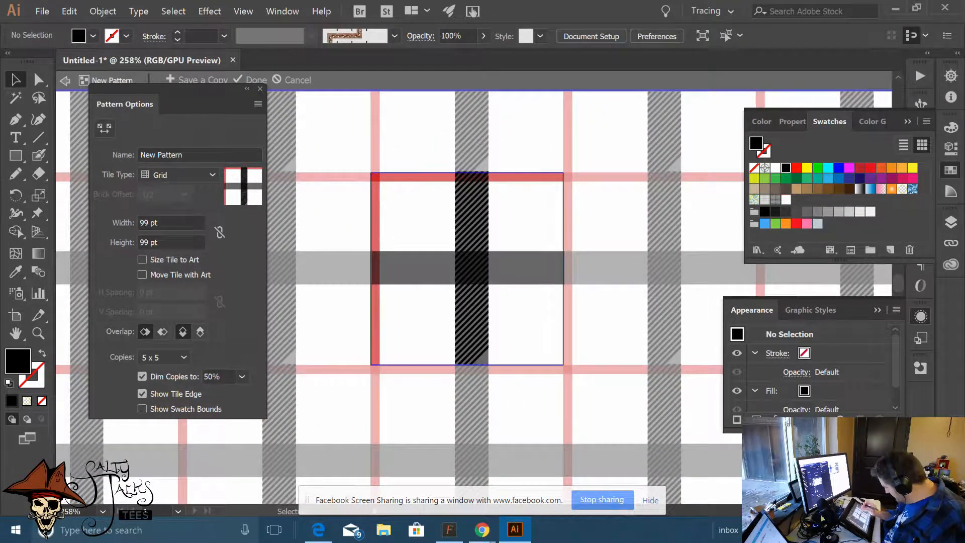
{"action": "scroll", "coordinate": [481, 312], "scroll_direction": "up", "scroll_amount": 3}
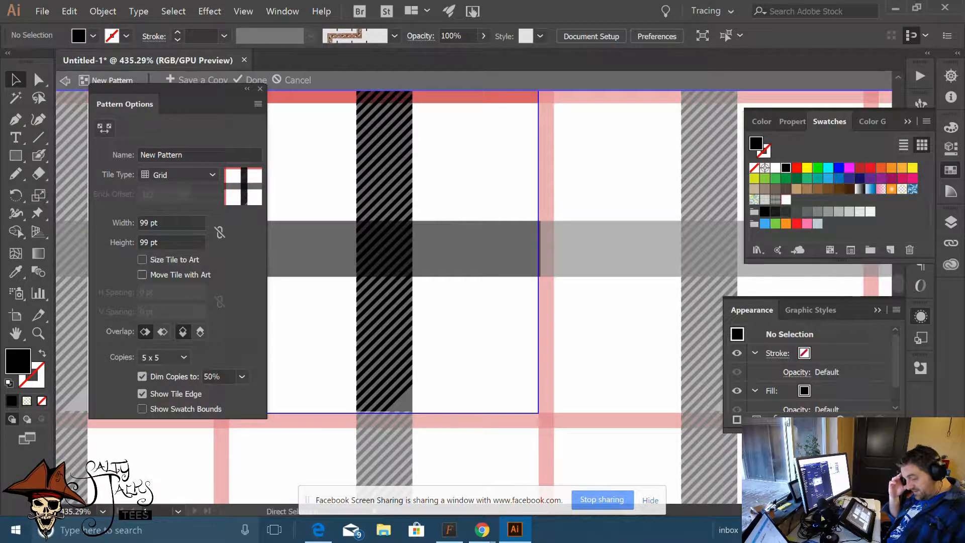
Undo the clipping mask, the stripe and bar moves, and the black fill
{"action": "key", "text": "ctrl+z"}
{"action": "key", "text": "ctrl+z"}
{"action": "key", "text": "ctrl+z"}
{"action": "key", "text": "ctrl+z"}
{"action": "key", "text": "ctrl+z"}
{"action": "key", "text": "ctrl+z"}
{"action": "key", "text": "ctrl+z"}
{"action": "key", "text": "ctrl+z"}
{"action": "key", "text": "ctrl+z"}
{"action": "key", "text": "ctrl+z"}
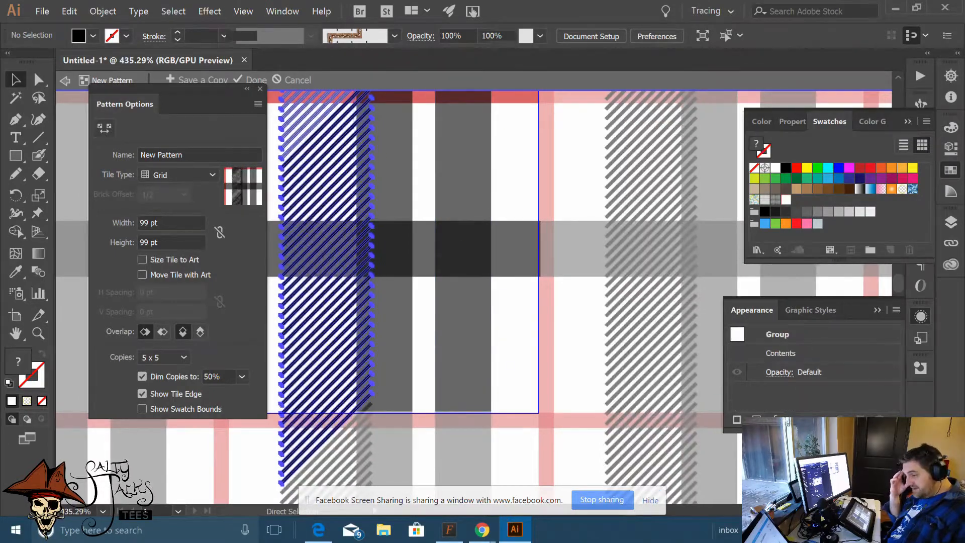
Undo the earlier stripe edits back to the separate diagonal lines with 1 pt black strokes
{"action": "key", "text": "ctrl+z"}
{"action": "key", "text": "ctrl+z"}
{"action": "key", "text": "ctrl+z"}
{"action": "key", "text": "ctrl+z"}
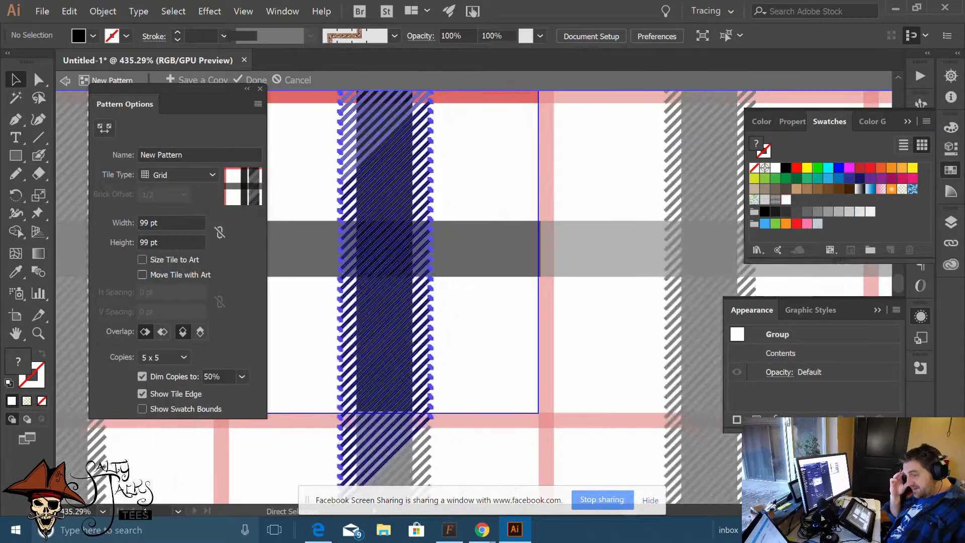
{"action": "key", "text": "ctrl+z"}
{"action": "key", "text": "ctrl+z"}
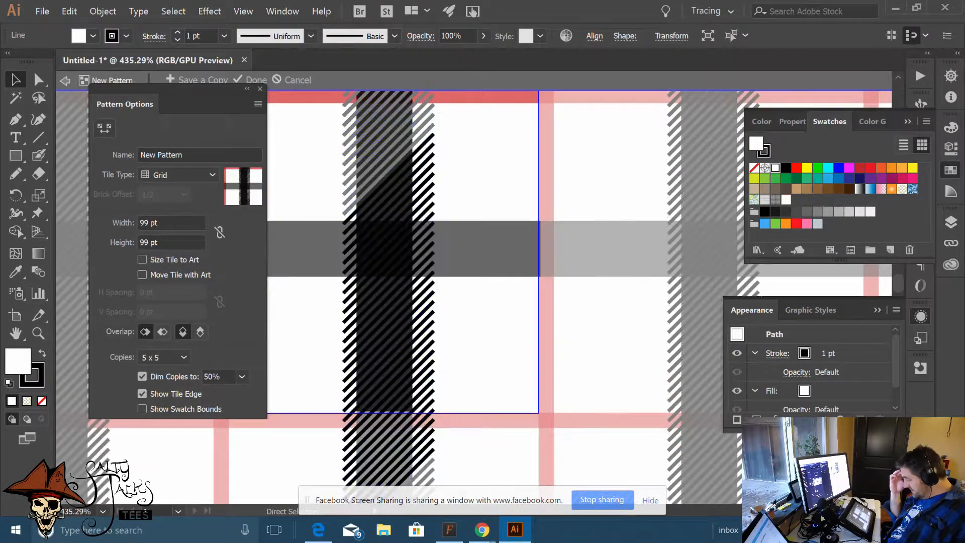
{"action": "key", "text": "ctrl+z"}
{"action": "key", "text": "ctrl+z"}
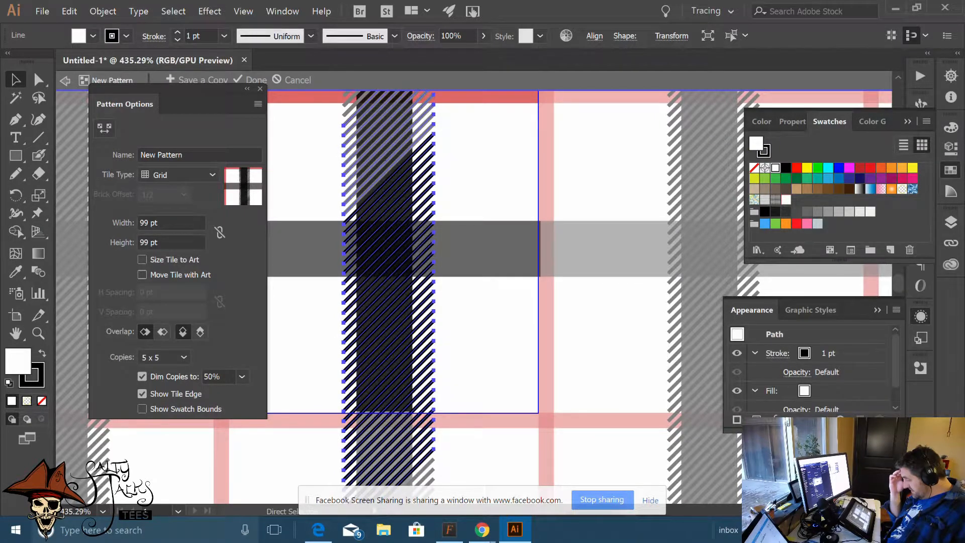
{"action": "key", "text": "ctrl+z"}
{"action": "key", "text": "ctrl+z"}
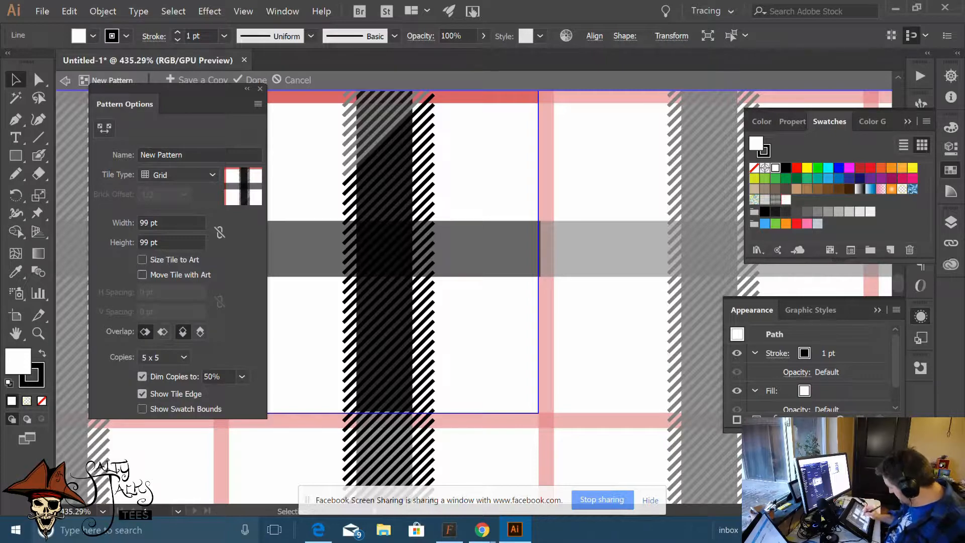
Delete the surplus diagonal lines that extend past the top edge of the pattern tile
{"action": "left_click", "coordinate": [470, 312]}
{"action": "scroll", "coordinate": [474, 427], "scroll_direction": "down", "scroll_amount": 3}
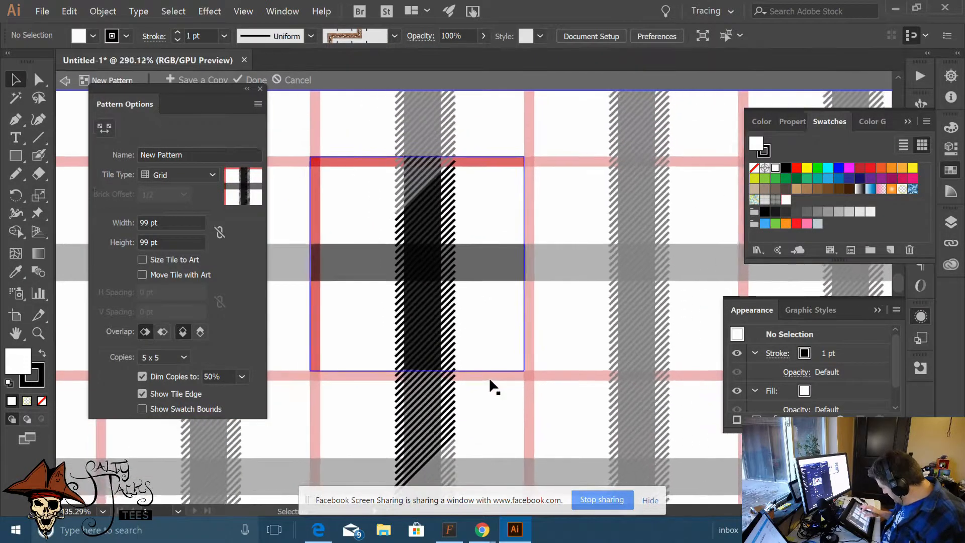
{"action": "left_click_drag", "start_coordinate": [399, 210], "coordinate": [413, 214]}
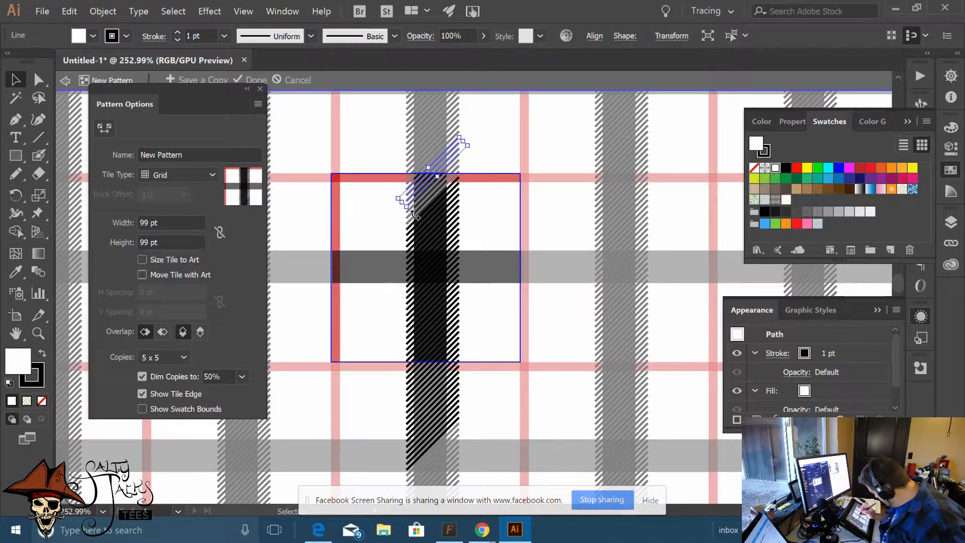
{"action": "key", "text": "Delete"}
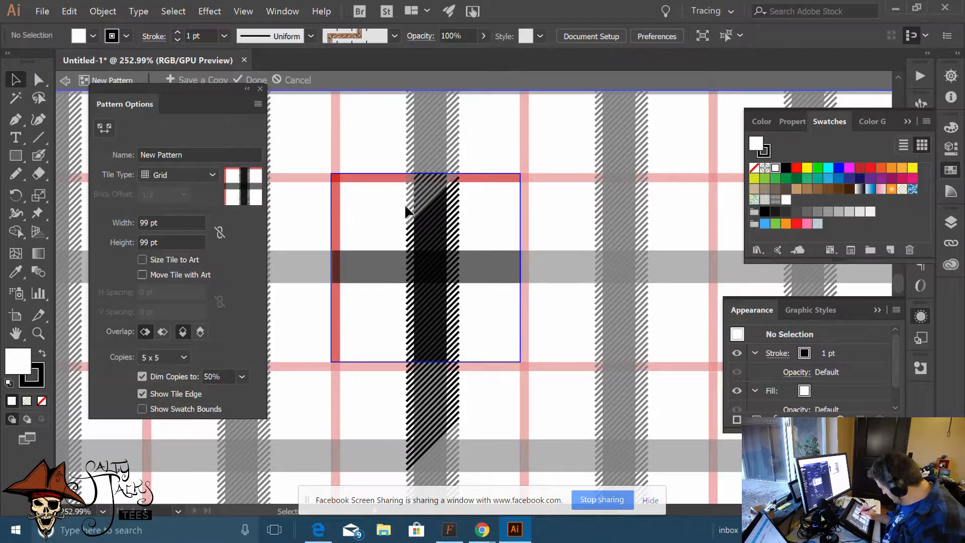
{"action": "left_click_drag", "start_coordinate": [408, 212], "coordinate": [410, 217]}
{"action": "key", "text": "Delete"}
{"action": "key", "text": "Delete"}
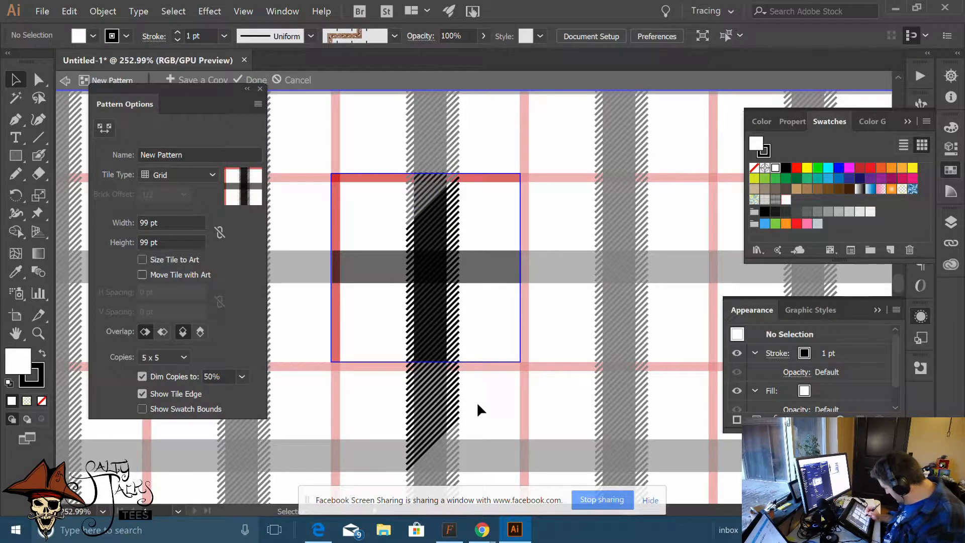
Copy the lowest diagonal line one spacing further down and repeat the duplication to extend the stripes well below the tile
{"action": "scroll", "coordinate": [490, 328], "scroll_direction": "down", "scroll_amount": 4}
{"action": "scroll", "coordinate": [438, 372], "scroll_direction": "up", "scroll_amount": 5}
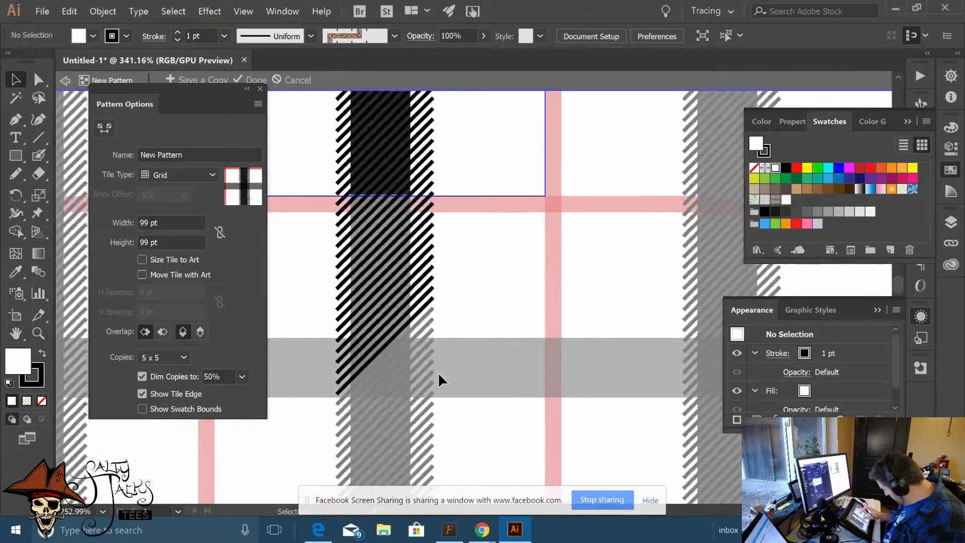
{"action": "mouse_move", "coordinate": [400, 323]}
{"action": "left_mouse_down"}
{"action": "mouse_move", "coordinate": [397, 341]}
{"action": "mouse_move", "coordinate": [399, 332]}
{"action": "left_mouse_up"}
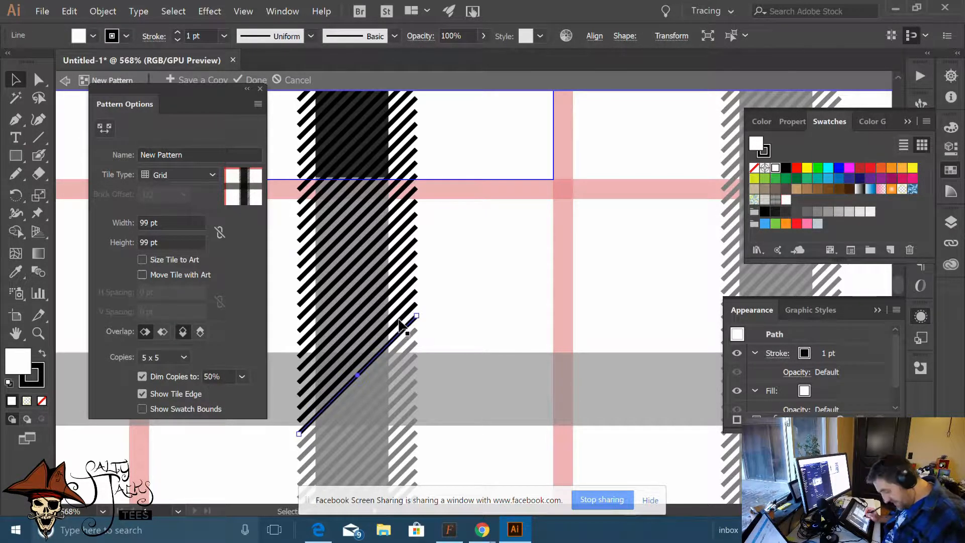
{"action": "key", "text": "ctrl+d"}
{"action": "key", "text": "ctrl+d"}
{"action": "key", "text": "ctrl+d"}
{"action": "key", "text": "ctrl+d"}
{"action": "key", "text": "ctrl+d"}
{"action": "key", "text": "ctrl+d"}
{"action": "key", "text": "ctrl+d"}
{"action": "key", "text": "ctrl+d"}
{"action": "key", "text": "ctrl+d"}
{"action": "key", "text": "ctrl+d"}
{"action": "key", "text": "ctrl+d"}
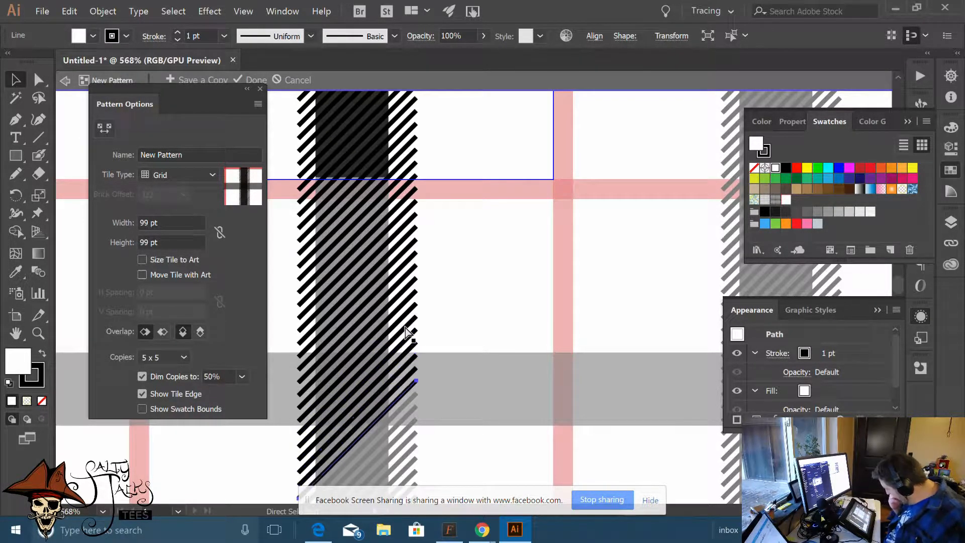
{"action": "key", "text": "ctrl+d"}
{"action": "key", "text": "ctrl+d"}
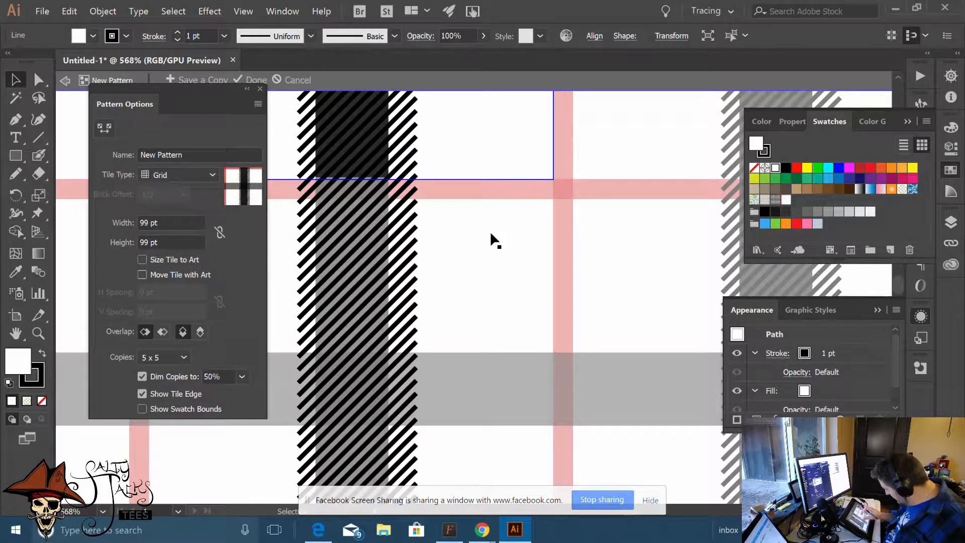
{"action": "left_click", "coordinate": [491, 276]}
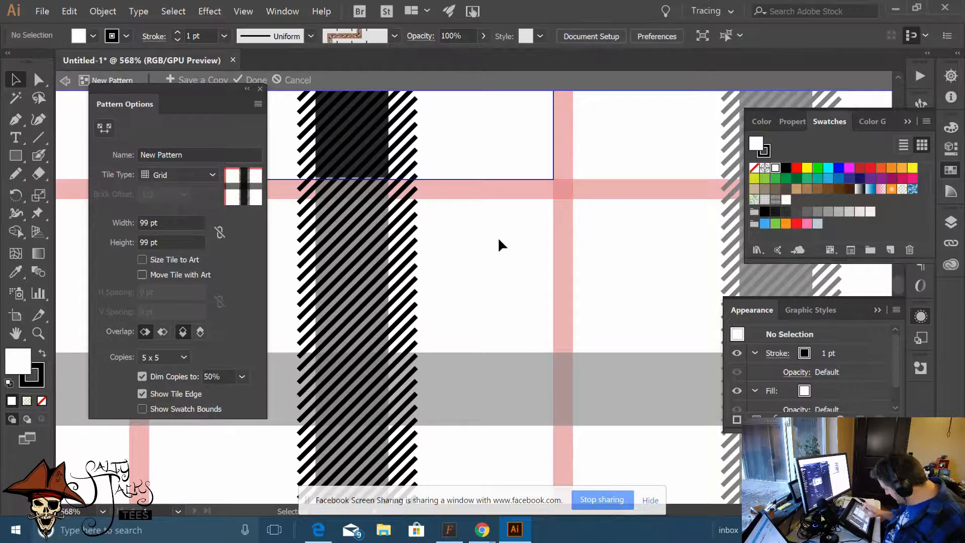
Select all the diagonal lines together with the tile's plaid bars and group them
{"action": "left_click_drag", "start_coordinate": [544, 293], "coordinate": [508, 334]}
{"action": "left_click_drag", "start_coordinate": [551, 108], "coordinate": [499, 413]}
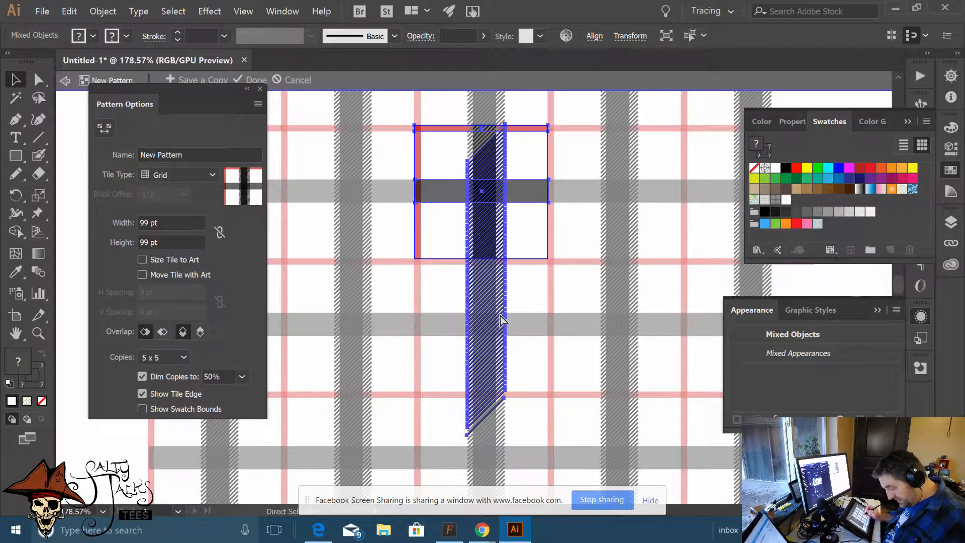
{"action": "key", "text": "ctrl+g"}
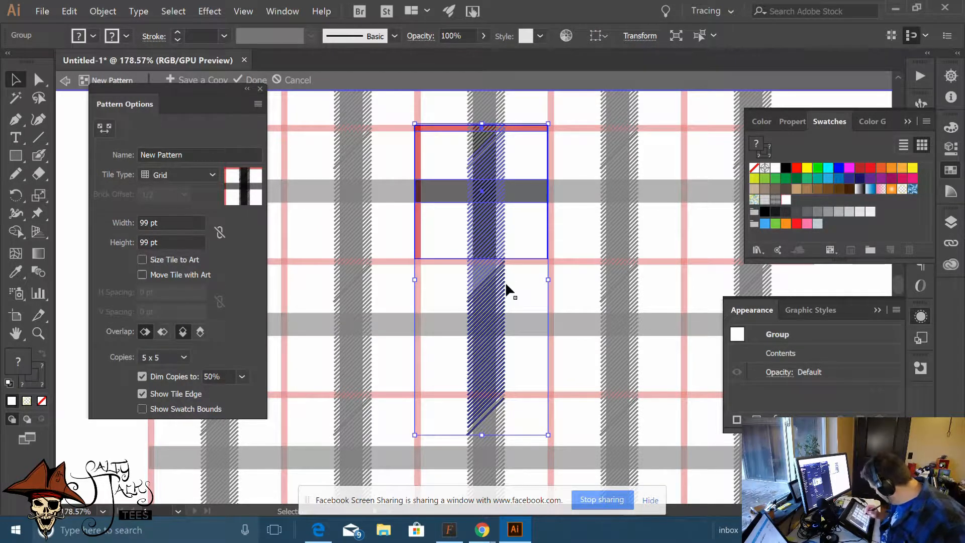
Undo the last grouping and group only the diagonal lines, leaving out the tile's plaid bars
{"action": "key", "text": "ctrl+z"}
{"action": "left_click", "coordinate": [523, 268]}
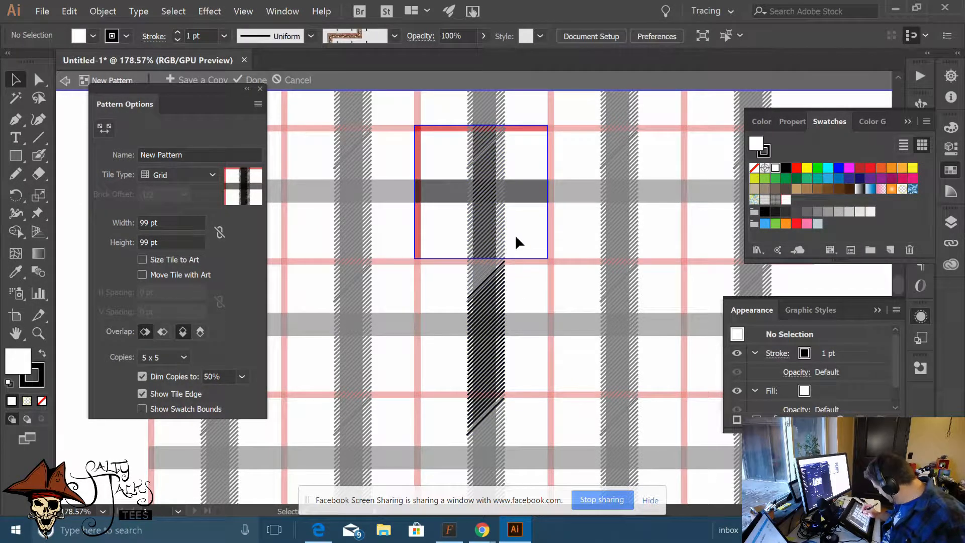
{"action": "left_click_drag", "start_coordinate": [526, 105], "coordinate": [499, 403]}
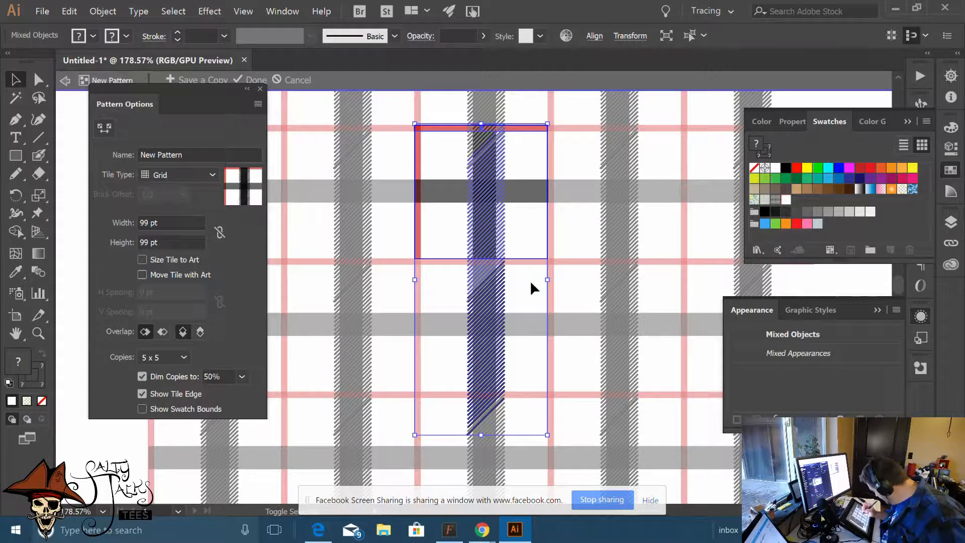
{"action": "left_click", "coordinate": [525, 134]}
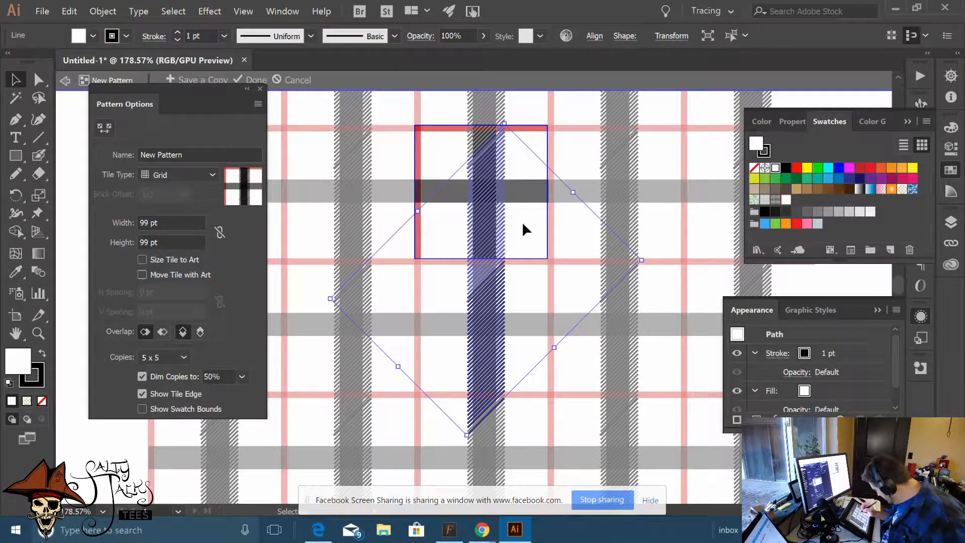
{"action": "key", "text": "a"}
{"action": "key", "text": "v"}
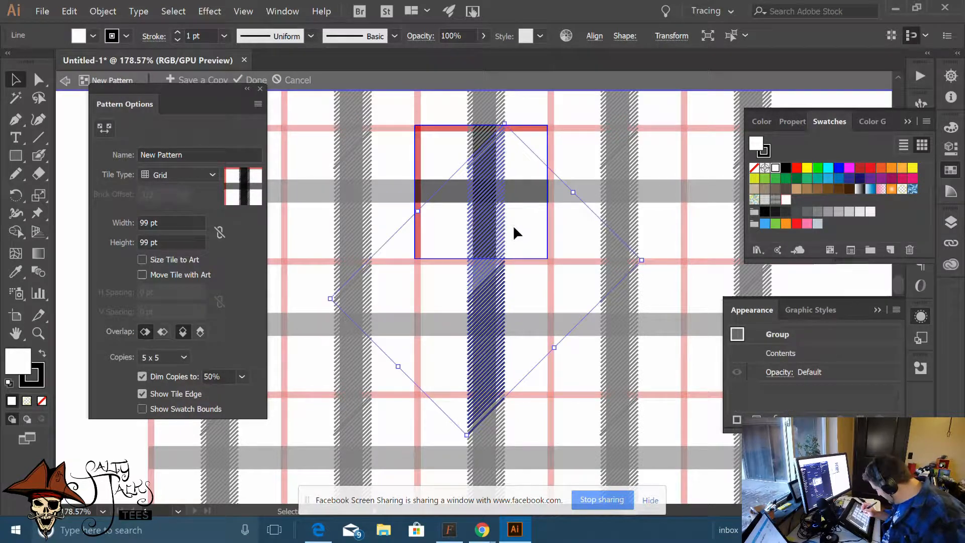
Try to expand the grouped diagonal lines into filled shapes
{"action": "left_click", "coordinate": [102, 11]}
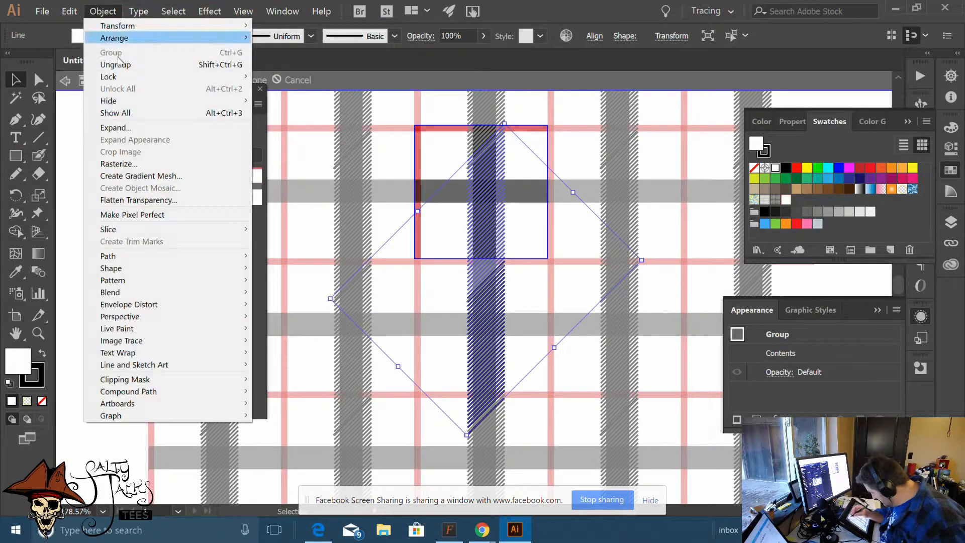
{"action": "left_click", "coordinate": [161, 129]}
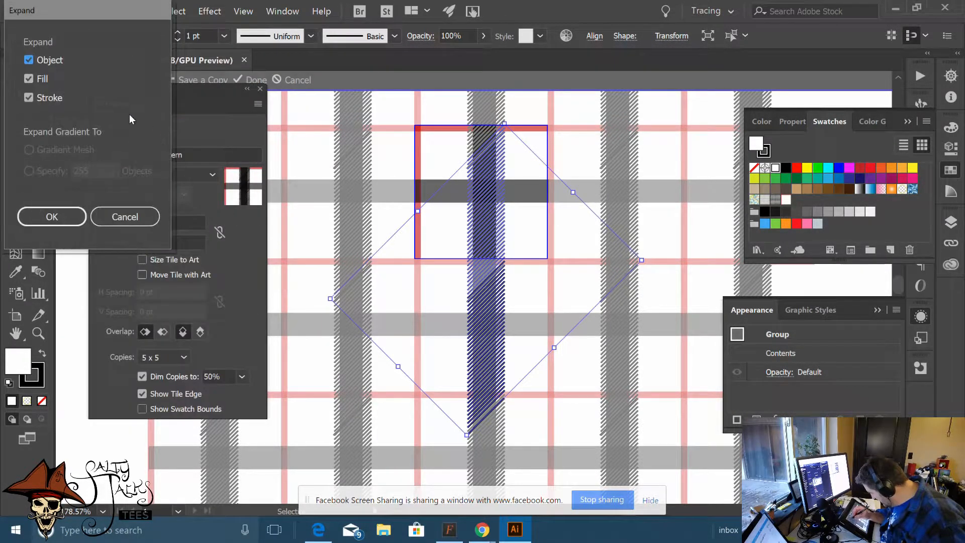
{"action": "left_click", "coordinate": [27, 80]}
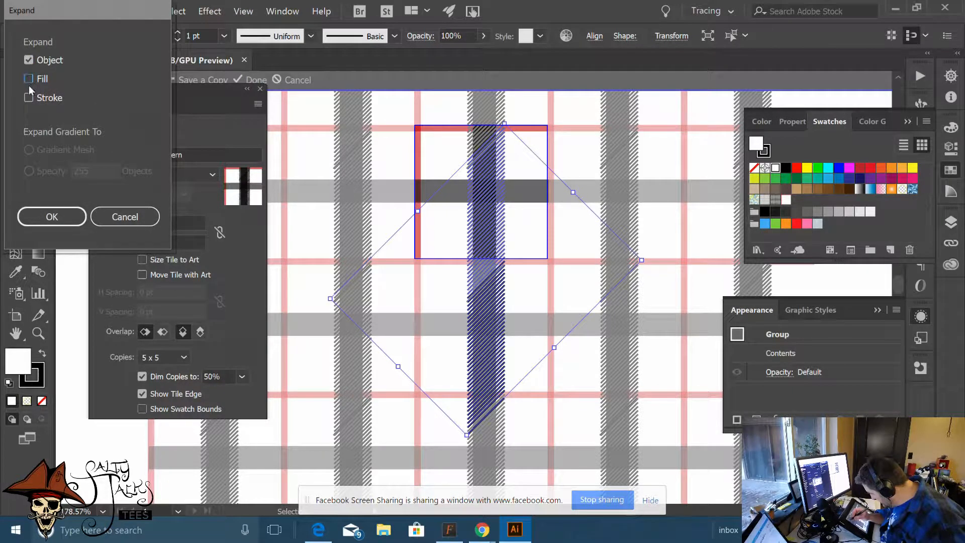
{"action": "left_click", "coordinate": [28, 59]}
{"action": "left_click", "coordinate": [29, 97]}
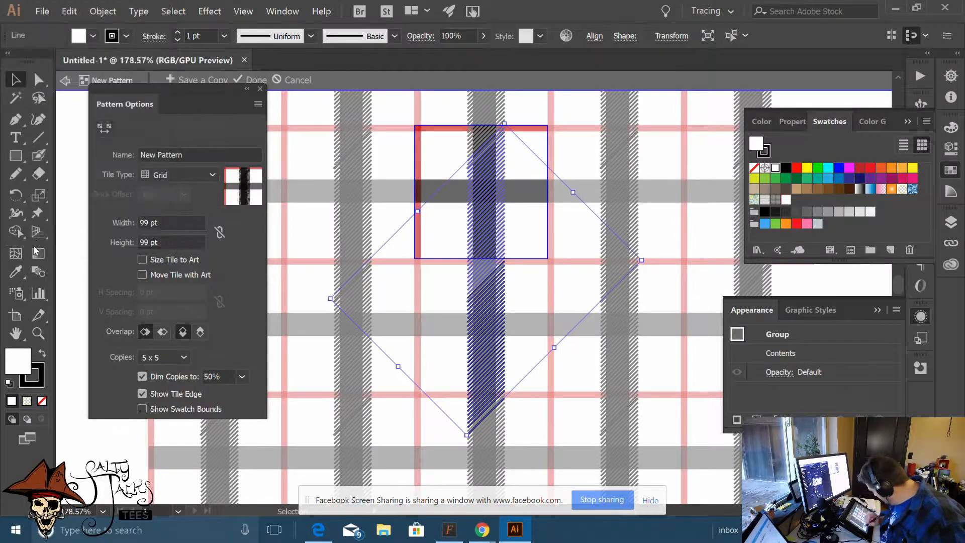
{"action": "left_click", "coordinate": [52, 217]}
{"action": "left_click", "coordinate": [523, 286]}
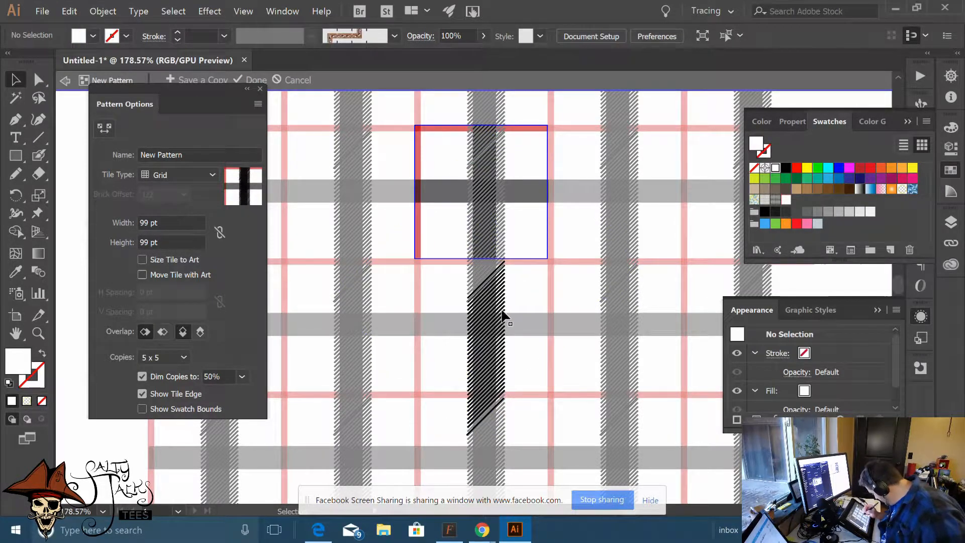
Undo the expansion of the diagonal lines
{"action": "left_click_drag", "start_coordinate": [507, 288], "coordinate": [571, 209]}
{"action": "key", "text": "super+e"}
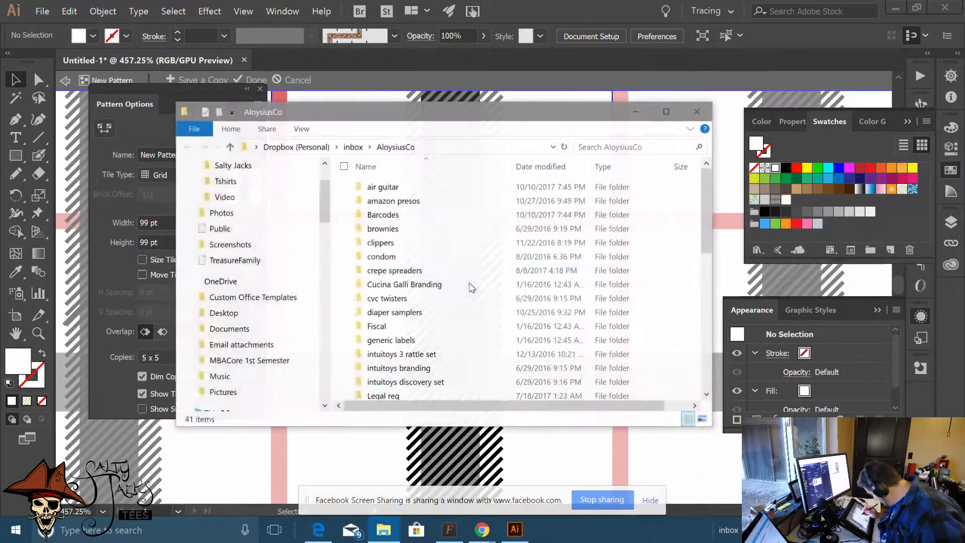
{"action": "left_click", "coordinate": [697, 111]}
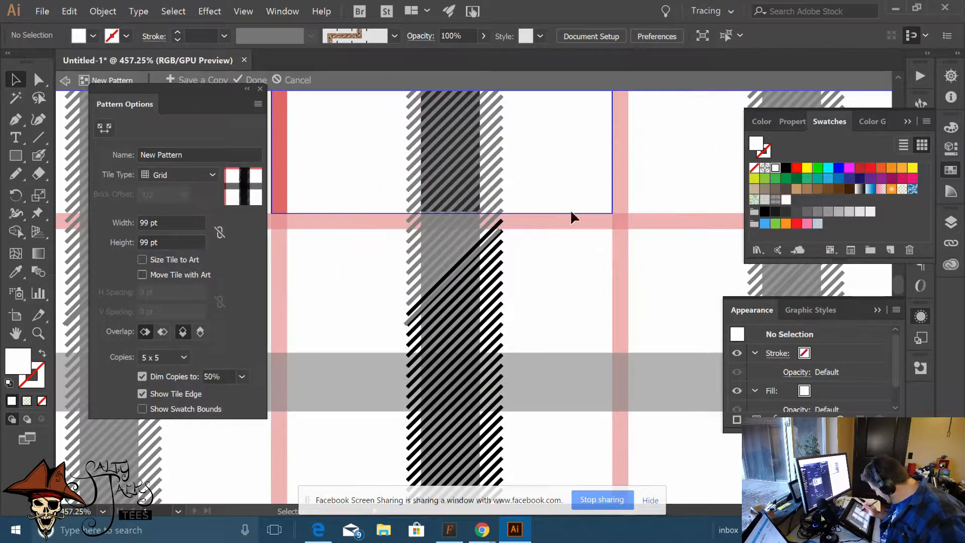
{"action": "key", "text": "ctrl+z"}
{"action": "key", "text": "ctrl+z"}
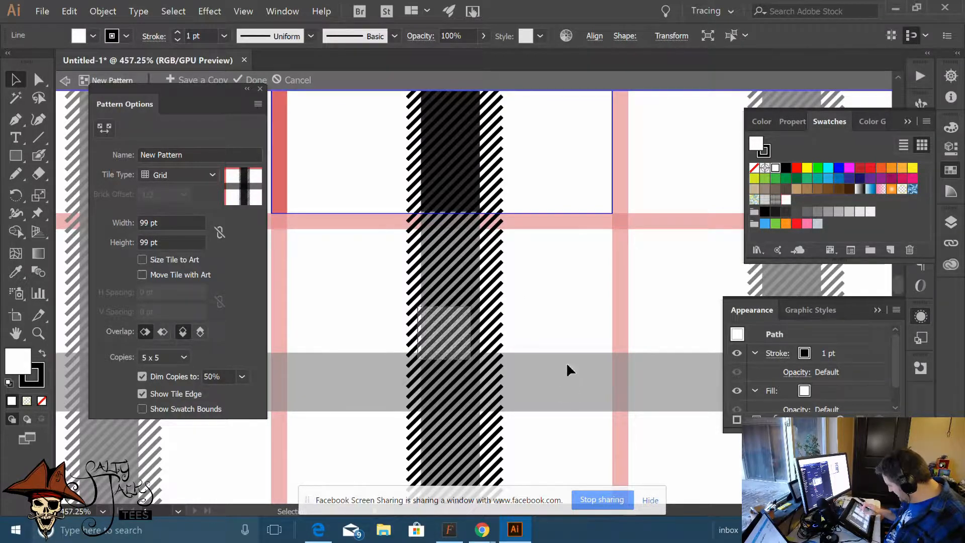
Delete all the diagonal lines together with the tile's horizontal bars, staying in pattern editing mode
{"action": "left_click", "coordinate": [566, 130]}
{"action": "scroll", "coordinate": [375, 282], "scroll_direction": "down", "scroll_amount": 4}
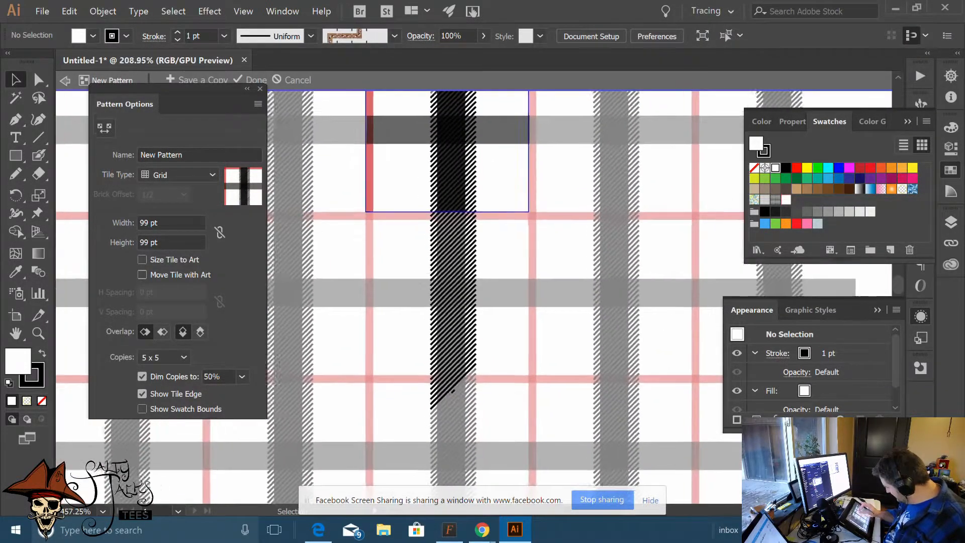
{"action": "scroll", "coordinate": [428, 286], "scroll_direction": "down", "scroll_amount": 4}
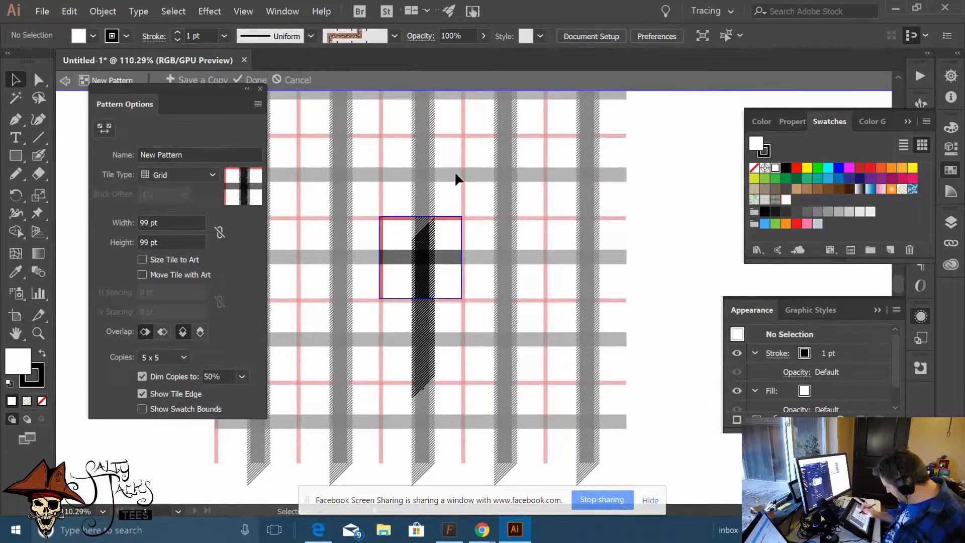
{"action": "left_click", "coordinate": [432, 391]}
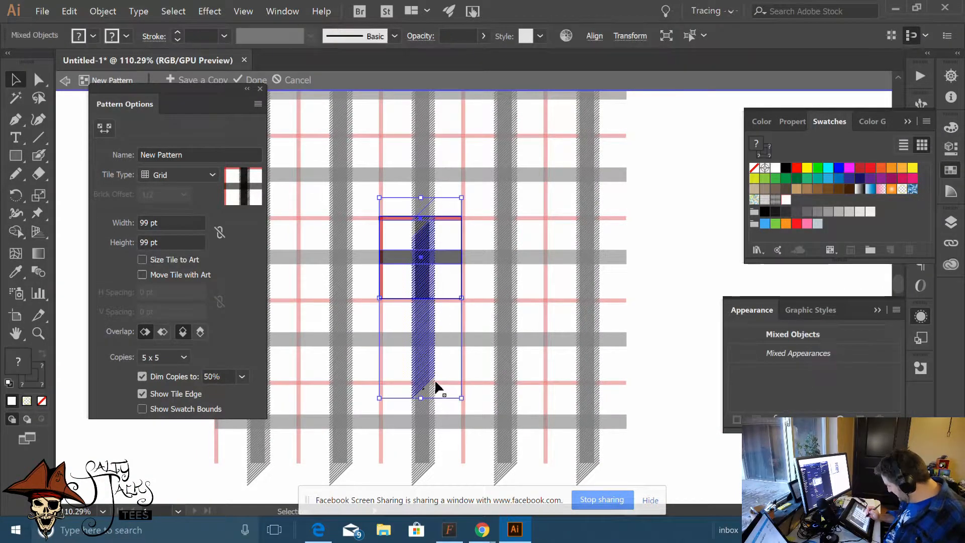
{"action": "key", "text": "Delete"}
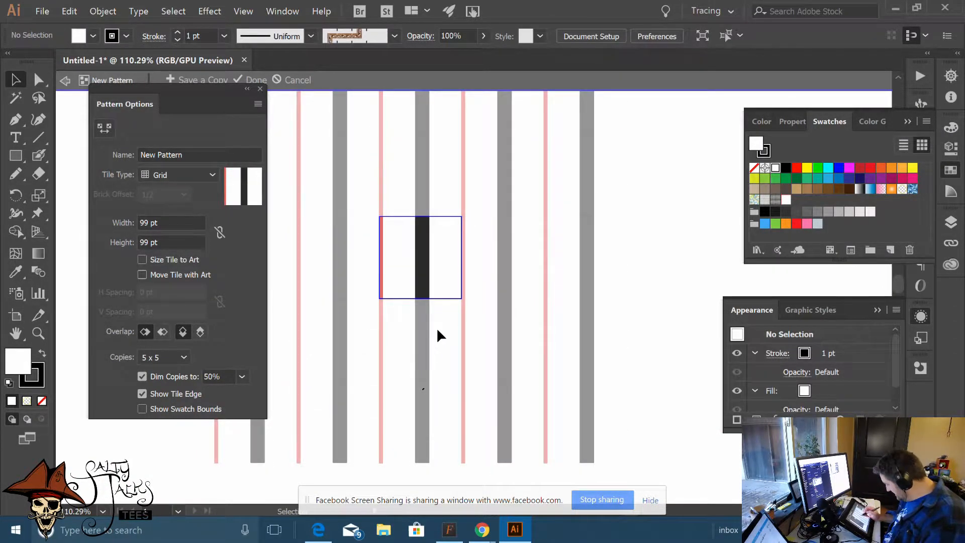
{"action": "double_click", "coordinate": [442, 270]}
{"action": "left_click", "coordinate": [616, 309]}
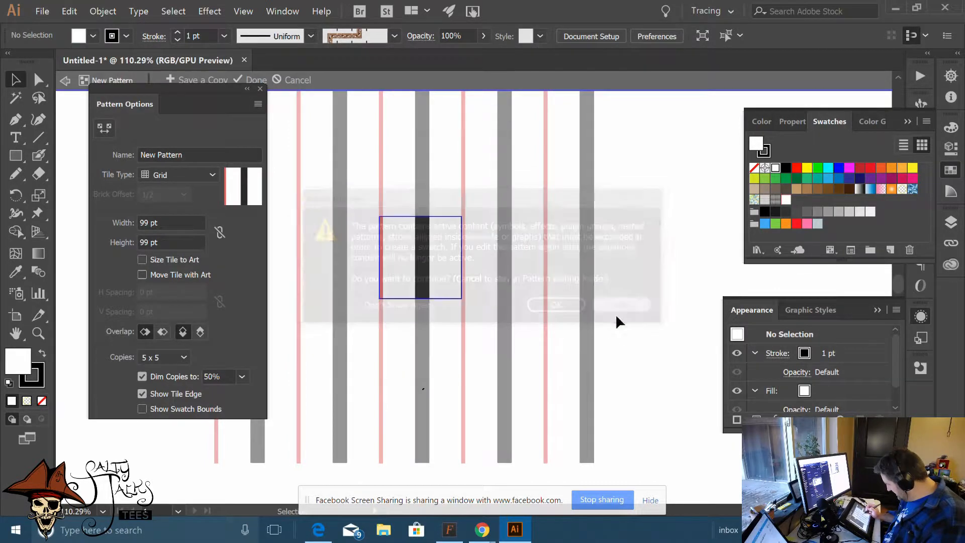
Draw a thin horizontal rectangle in the white area between the tile's red bar and grey vertical bar
{"action": "scroll", "coordinate": [442, 249], "scroll_direction": "up", "scroll_amount": 1}
{"action": "scroll", "coordinate": [377, 358], "scroll_direction": "up", "scroll_amount": 5}
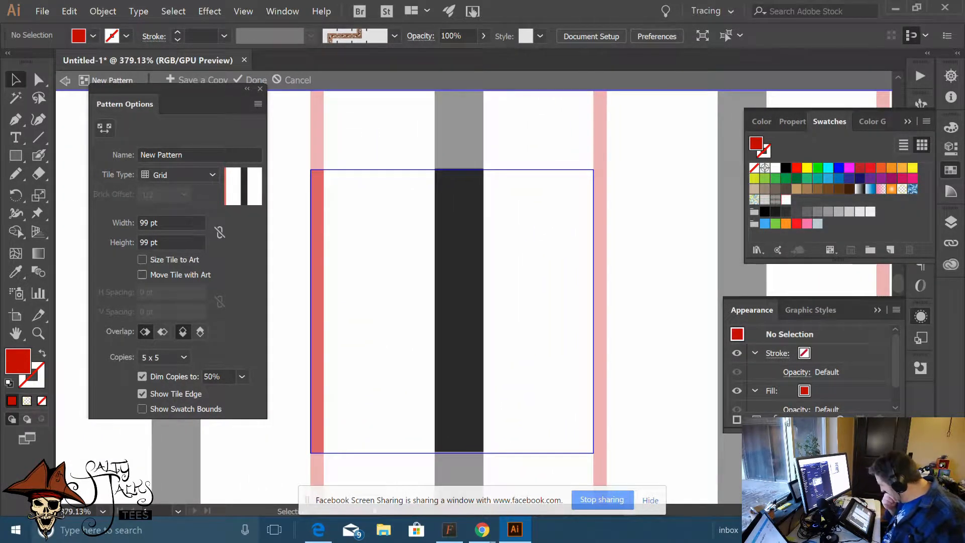
{"action": "left_click", "coordinate": [193, 245]}
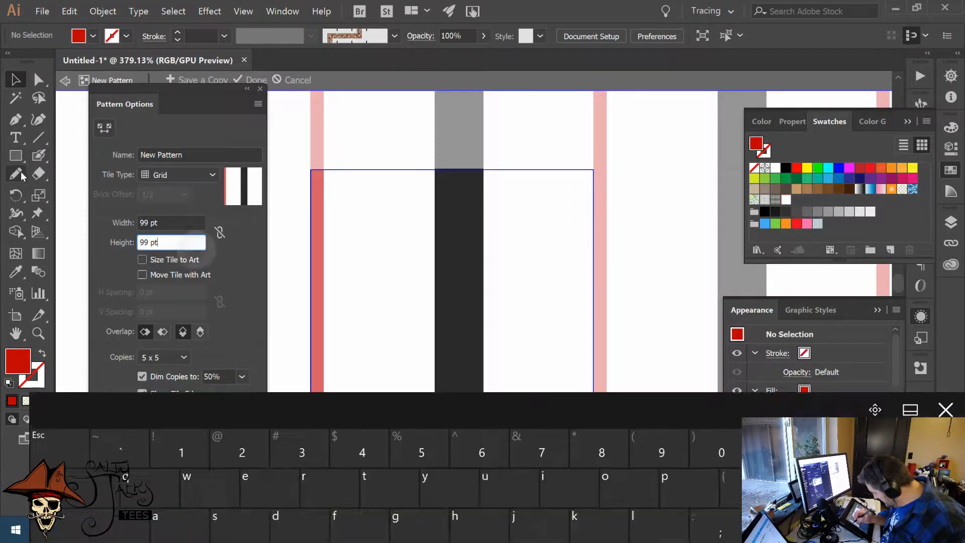
{"action": "left_click", "coordinate": [19, 120]}
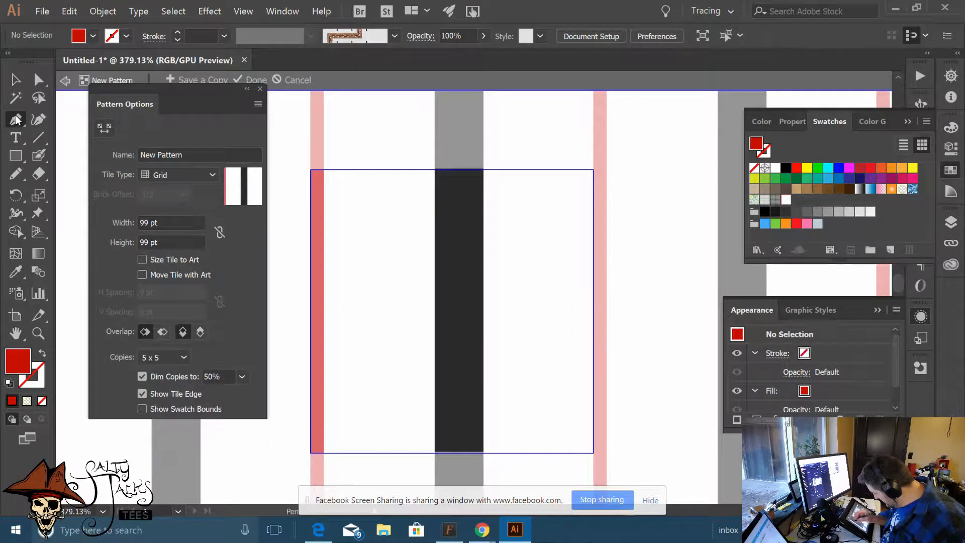
{"action": "left_click", "coordinate": [16, 156]}
{"action": "left_click_drag", "start_coordinate": [344, 227], "coordinate": [429, 227]}
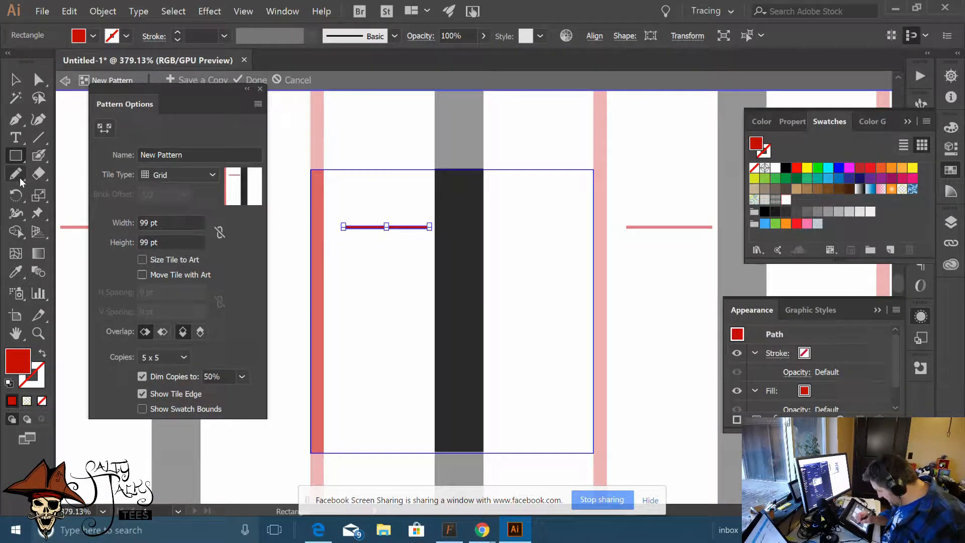
Sample the grey vertical bar's black fill onto the thin rectangle with the Eyedropper
{"action": "left_click", "coordinate": [15, 272]}
{"action": "left_click", "coordinate": [455, 219]}
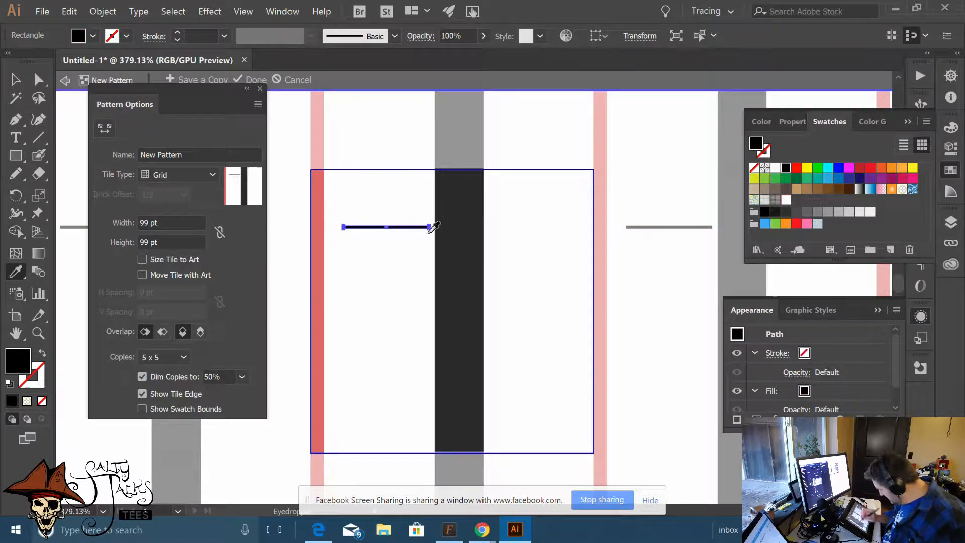
{"action": "double_click", "coordinate": [20, 363]}
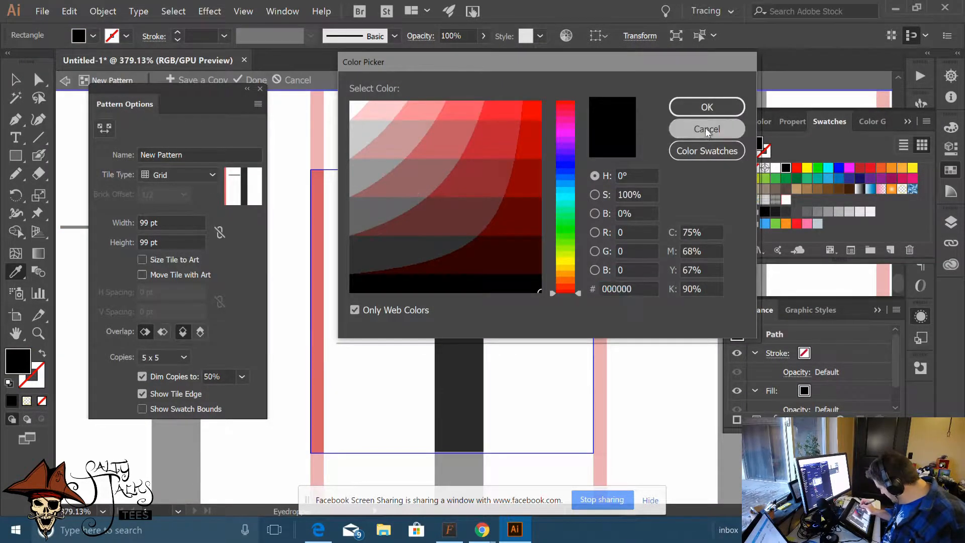
{"action": "left_click", "coordinate": [706, 132]}
{"action": "key", "text": "v"}
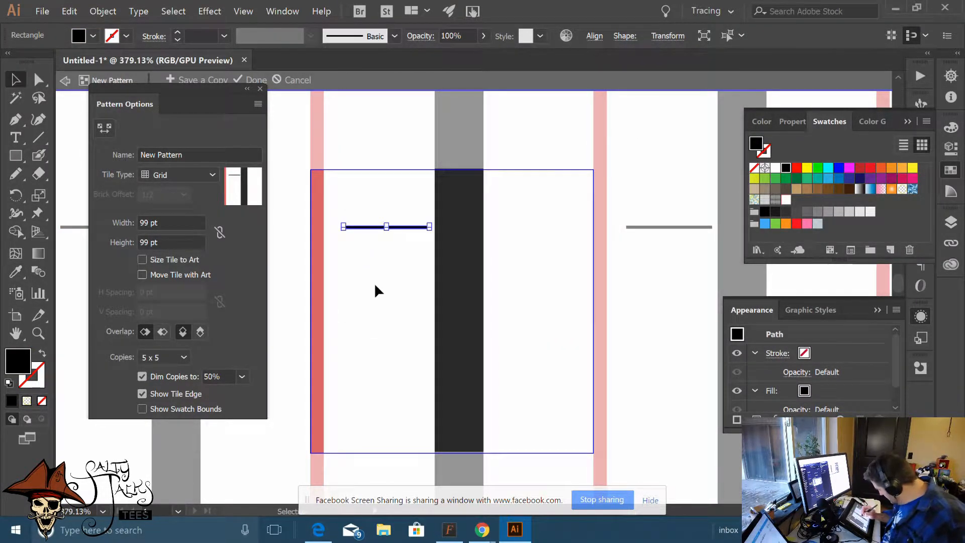
Compare the appearance and opacity settings of the grey vertical bar and the thin rectangle
{"action": "left_click", "coordinate": [374, 282]}
{"action": "left_click", "coordinate": [456, 262]}
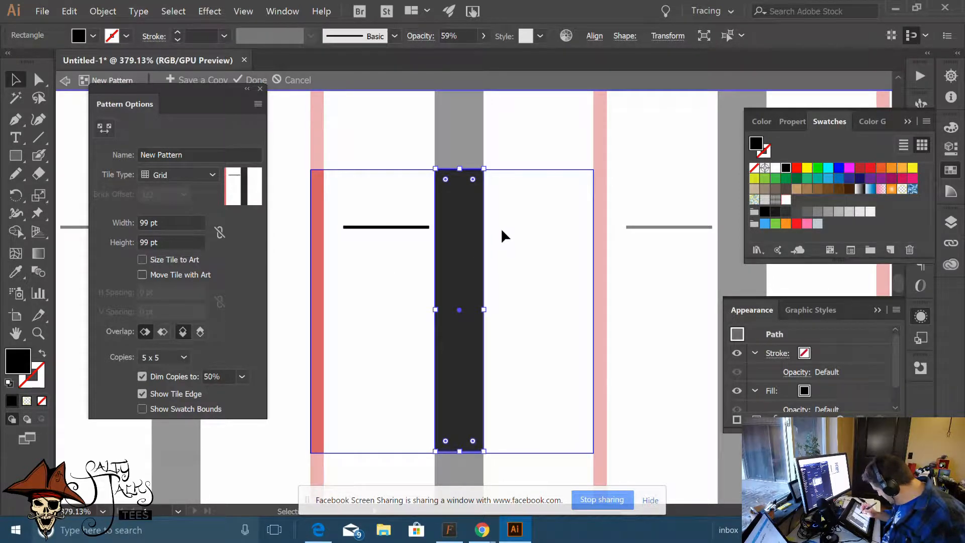
{"action": "left_click", "coordinate": [402, 229]}
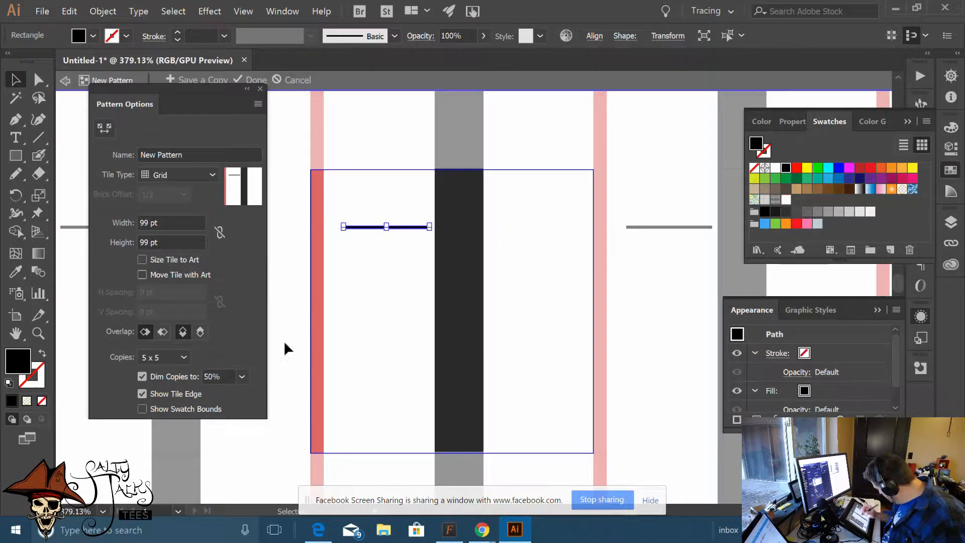
{"action": "left_click", "coordinate": [921, 317]}
{"action": "left_click", "coordinate": [917, 318]}
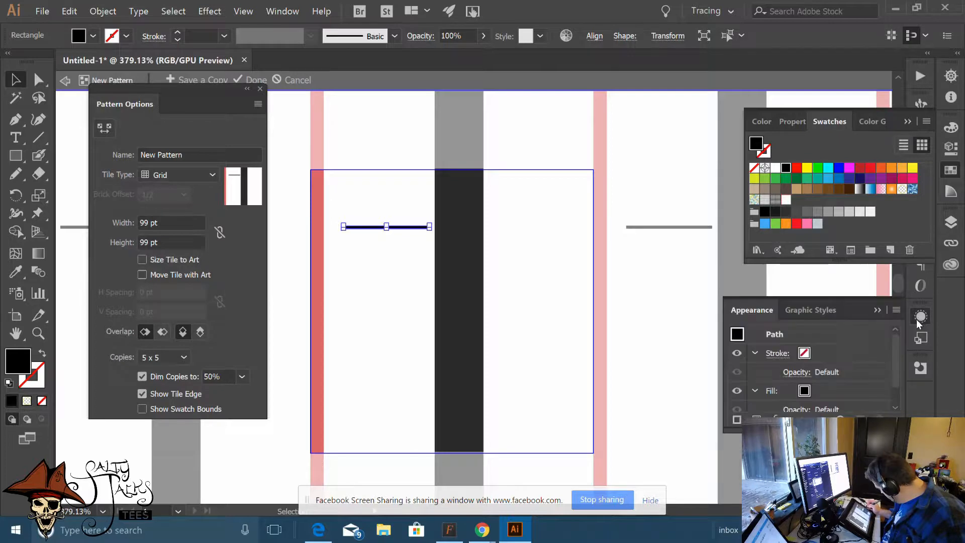
{"action": "scroll", "coordinate": [892, 387], "scroll_direction": "down", "scroll_amount": 2}
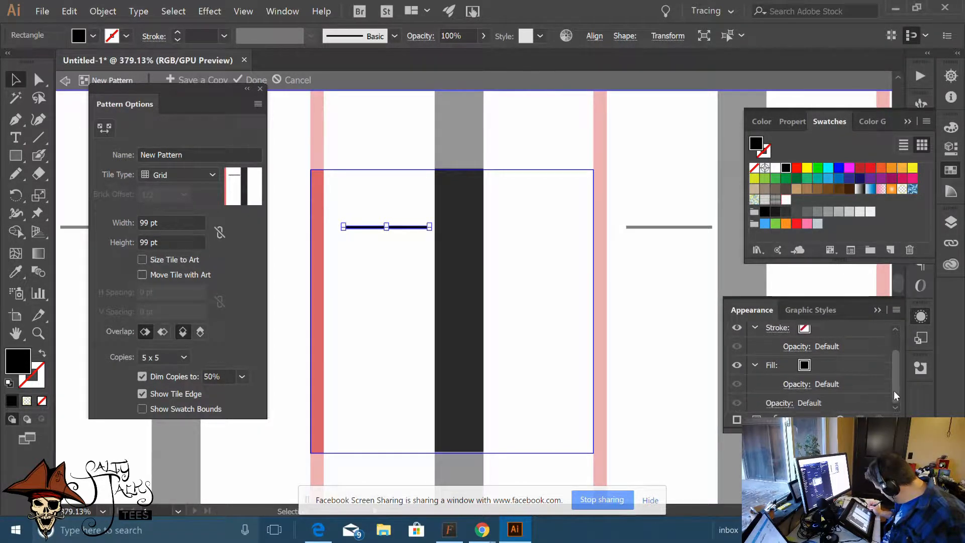
{"action": "left_click", "coordinate": [792, 385]}
{"action": "left_click", "coordinate": [792, 385]}
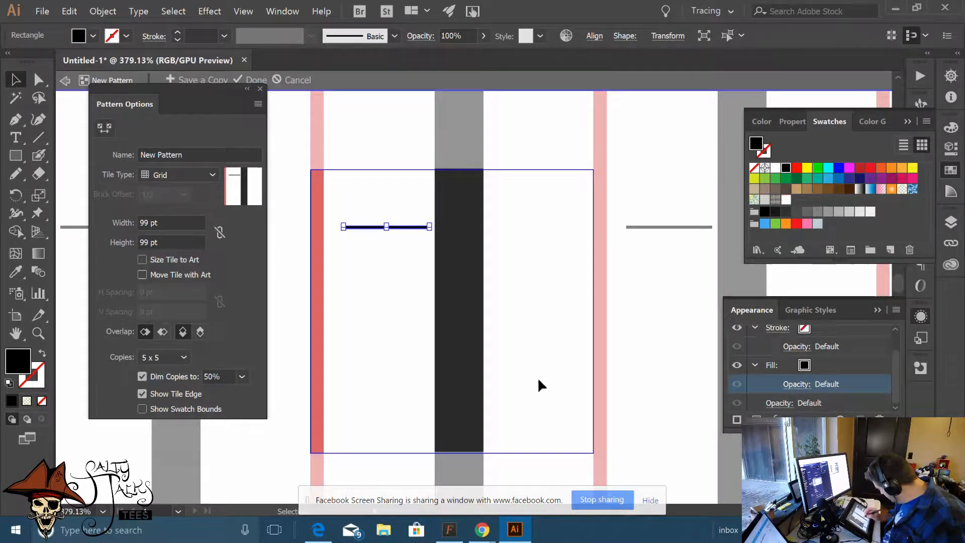
{"action": "left_click", "coordinate": [517, 276]}
Rotate the thin rectangle to a diagonal of about 45 degrees and move it just above the tile's top edge
{"action": "left_click", "coordinate": [394, 231]}
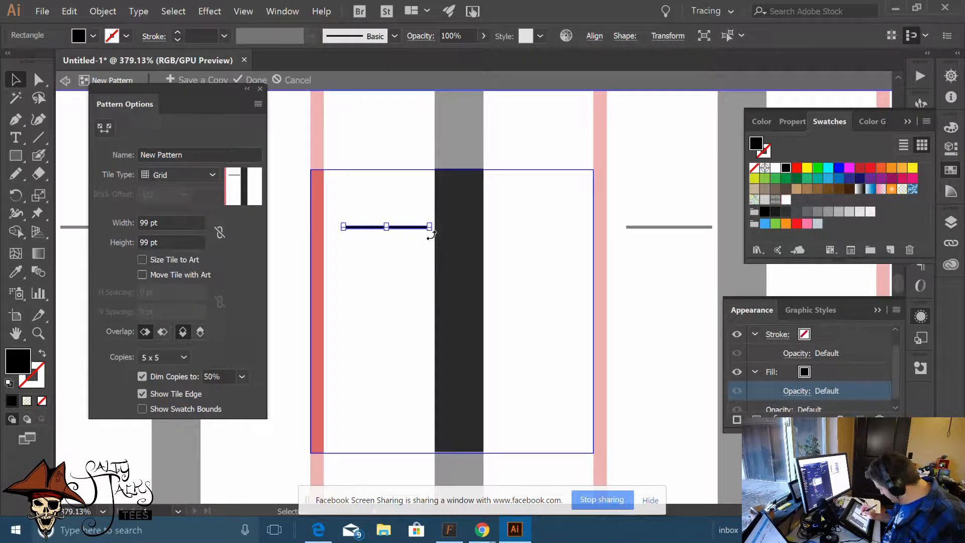
{"action": "left_click_drag", "start_coordinate": [431, 234], "coordinate": [442, 188]}
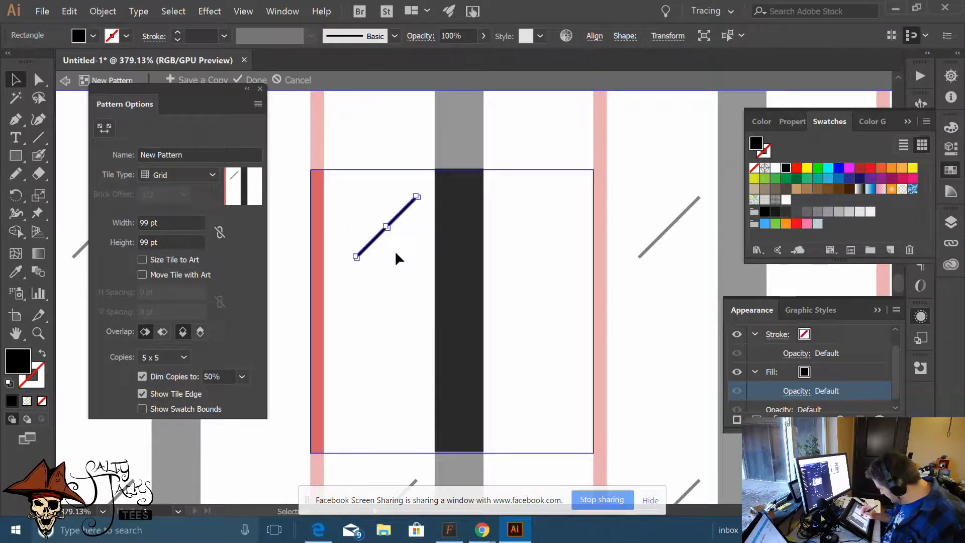
{"action": "left_click", "coordinate": [400, 253]}
{"action": "left_click_drag", "start_coordinate": [388, 224], "coordinate": [385, 136]}
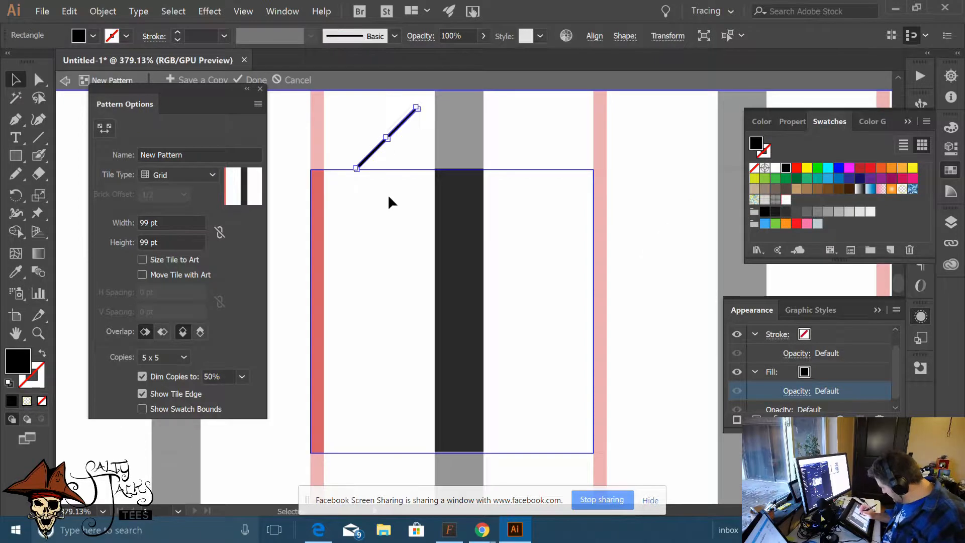
Shorten the diagonal line, copy it slightly below, and repeat the copy at even spacing down past the tile's bottom edge
{"action": "left_click_drag", "start_coordinate": [417, 107], "coordinate": [397, 137]}
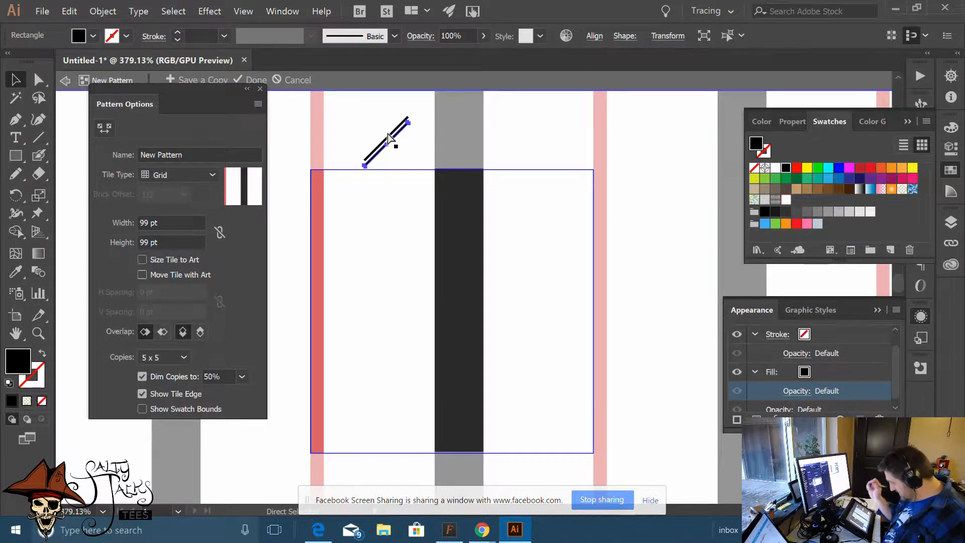
{"action": "key", "text": "ctrl+d"}
{"action": "key", "text": "ctrl+d"}
{"action": "key", "text": "ctrl+d"}
{"action": "key", "text": "ctrl+d"}
{"action": "key", "text": "ctrl+d"}
{"action": "key", "text": "ctrl+d"}
{"action": "key", "text": "ctrl+d"}
{"action": "key", "text": "ctrl+d"}
{"action": "key", "text": "ctrl+d"}
{"action": "key", "text": "ctrl+d"}
{"action": "key", "text": "ctrl+d"}
{"action": "key", "text": "ctrl+d"}
{"action": "key", "text": "ctrl+d"}
{"action": "key", "text": "ctrl+d"}
{"action": "key", "text": "ctrl+d"}
{"action": "key", "text": "ctrl+d"}
{"action": "key", "text": "ctrl+d"}
{"action": "key", "text": "ctrl+d"}
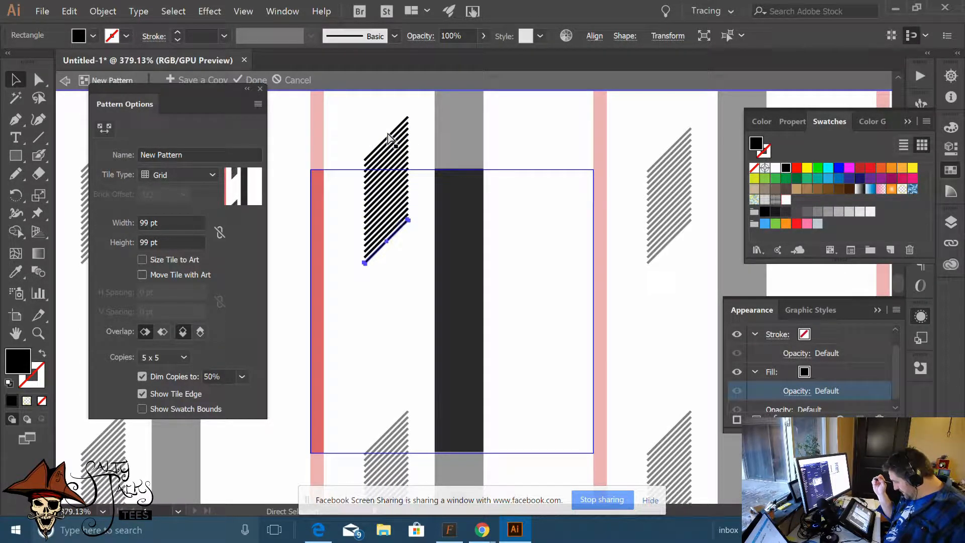
{"action": "key", "text": "ctrl+d"}
{"action": "key", "text": "ctrl+d"}
{"action": "key", "text": "ctrl+d"}
{"action": "key", "text": "ctrl+d"}
{"action": "key", "text": "ctrl+d"}
{"action": "key", "text": "ctrl+d"}
{"action": "key", "text": "ctrl+d"}
{"action": "key", "text": "ctrl+d"}
{"action": "key", "text": "ctrl+d"}
{"action": "key", "text": "ctrl+d"}
{"action": "key", "text": "ctrl+d"}
{"action": "key", "text": "ctrl+d"}
{"action": "key", "text": "ctrl+d"}
{"action": "key", "text": "ctrl+d"}
{"action": "key", "text": "ctrl+d"}
{"action": "key", "text": "ctrl+d"}
{"action": "key", "text": "ctrl+d"}
{"action": "key", "text": "ctrl+d"}
{"action": "key", "text": "ctrl+d"}
{"action": "key", "text": "ctrl+d"}
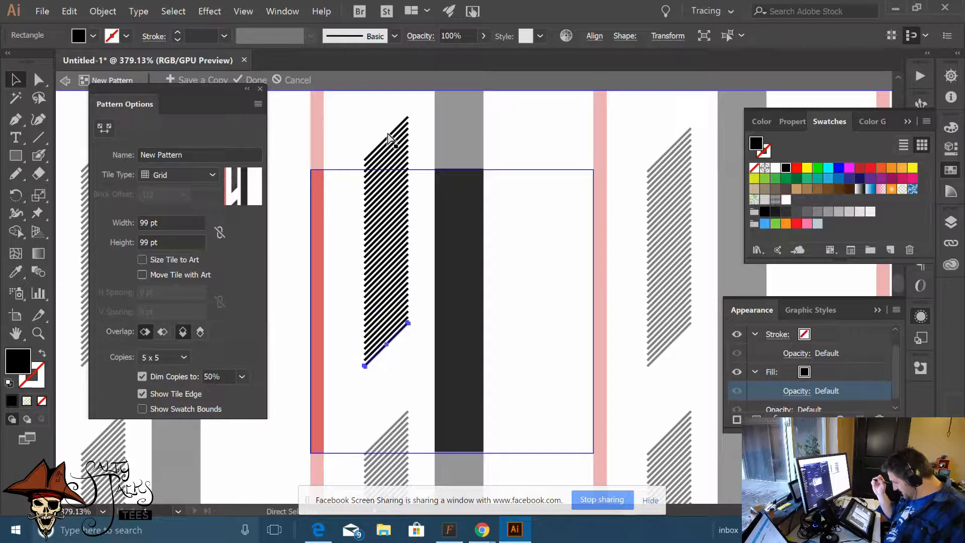
{"action": "key", "text": "ctrl+d"}
{"action": "key", "text": "ctrl+d"}
{"action": "key", "text": "ctrl+d"}
{"action": "key", "text": "ctrl+d"}
{"action": "key", "text": "ctrl+d"}
{"action": "key", "text": "ctrl+d"}
{"action": "key", "text": "ctrl+d"}
{"action": "key", "text": "ctrl+d"}
{"action": "key", "text": "ctrl+d"}
{"action": "key", "text": "ctrl+d"}
{"action": "key", "text": "ctrl+d"}
{"action": "key", "text": "ctrl+d"}
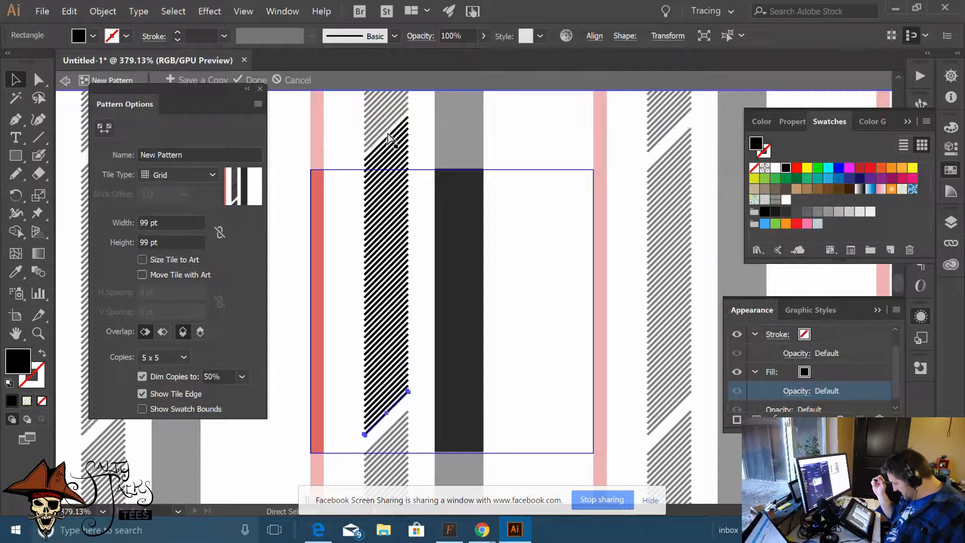
{"action": "key", "text": "ctrl+d"}
{"action": "key", "text": "ctrl+d"}
{"action": "key", "text": "ctrl+d"}
{"action": "key", "text": "ctrl+d"}
{"action": "key", "text": "ctrl+d"}
{"action": "key", "text": "ctrl+d"}
{"action": "key", "text": "ctrl+d"}
{"action": "key", "text": "ctrl+d"}
{"action": "key", "text": "ctrl+d"}
{"action": "key", "text": "ctrl+d"}
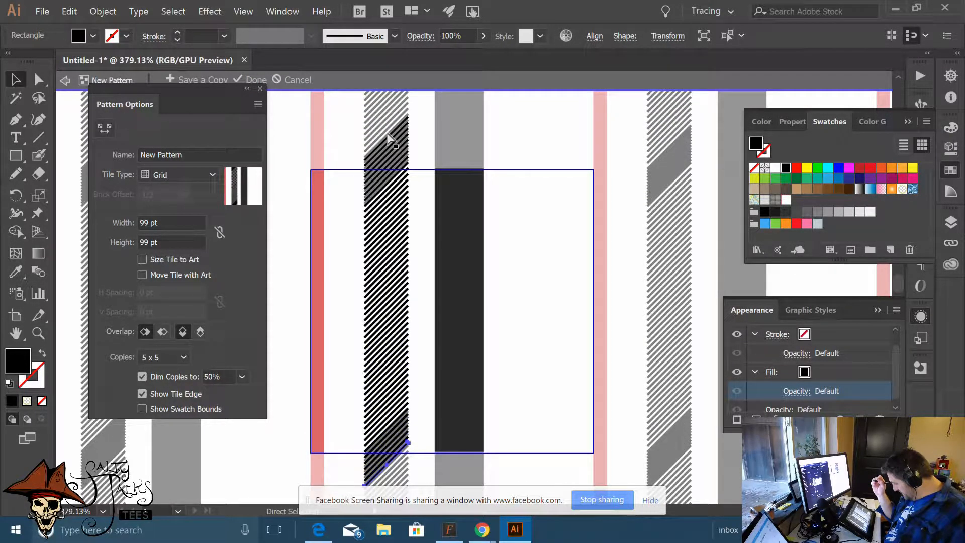
{"action": "key", "text": "ctrl+d"}
{"action": "key", "text": "ctrl+d"}
{"action": "key", "text": "ctrl+d"}
{"action": "key", "text": "ctrl+d"}
{"action": "key", "text": "ctrl+d"}
{"action": "key", "text": "ctrl+d"}
{"action": "key", "text": "ctrl+d"}
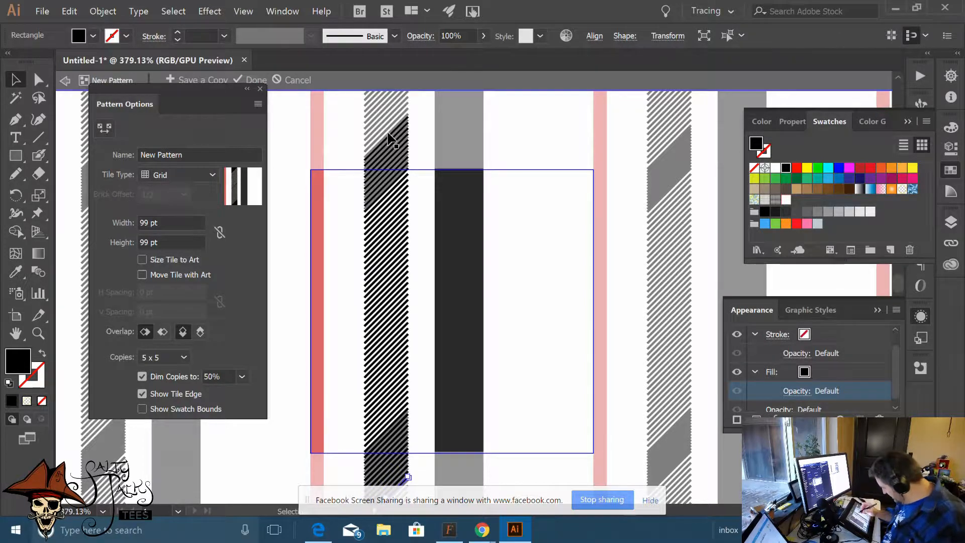
Select all the diagonal stripes between the red bar and the grey vertical bar and group them
{"action": "left_click", "coordinate": [349, 135]}
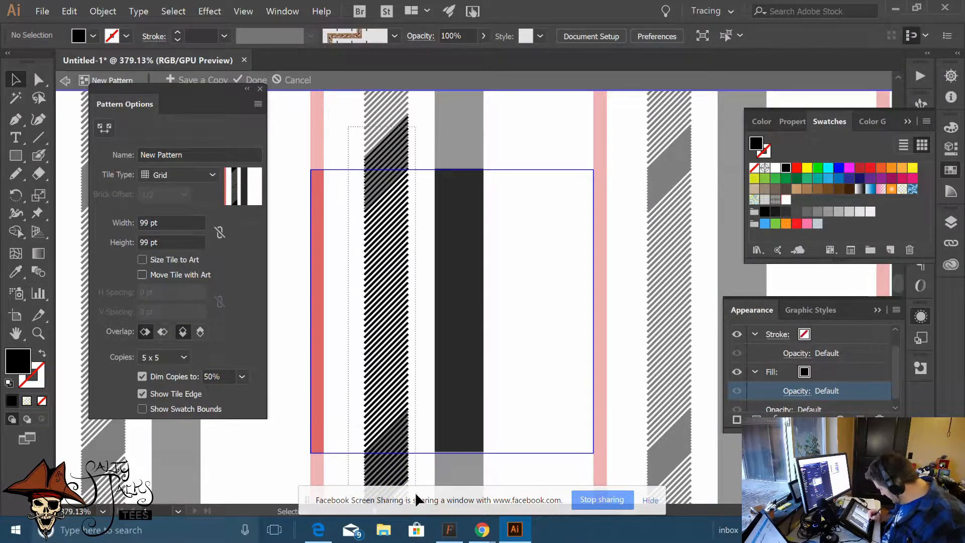
{"action": "left_click", "coordinate": [412, 478]}
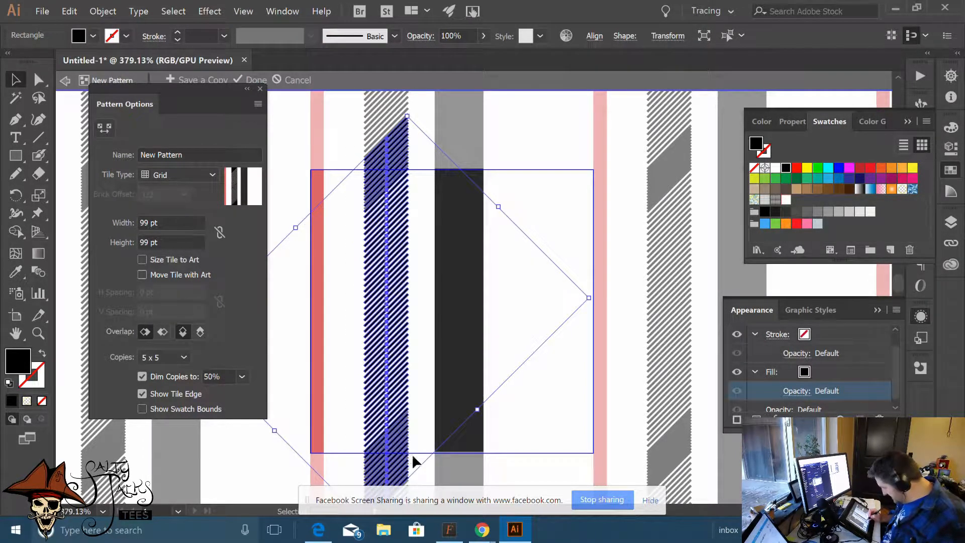
{"action": "key", "text": "a"}
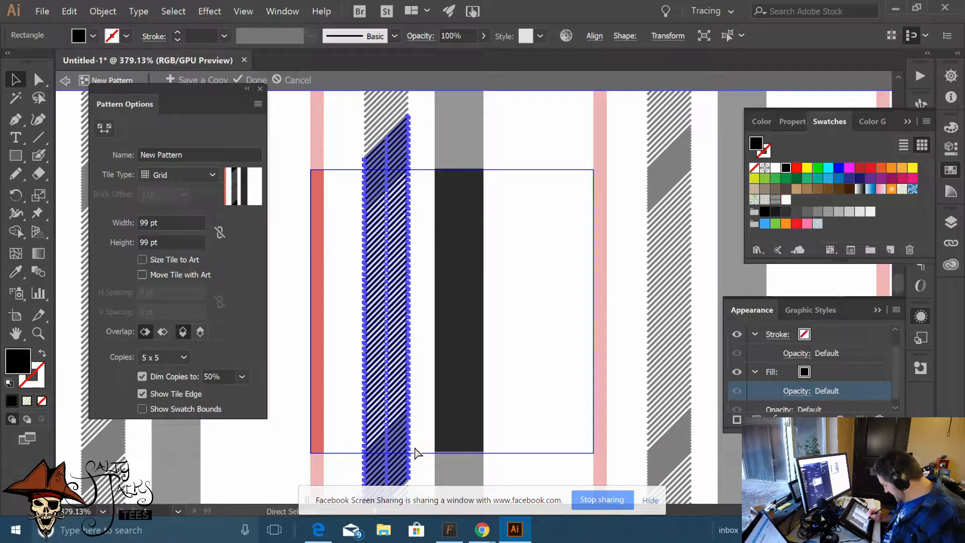
{"action": "key", "text": "v"}
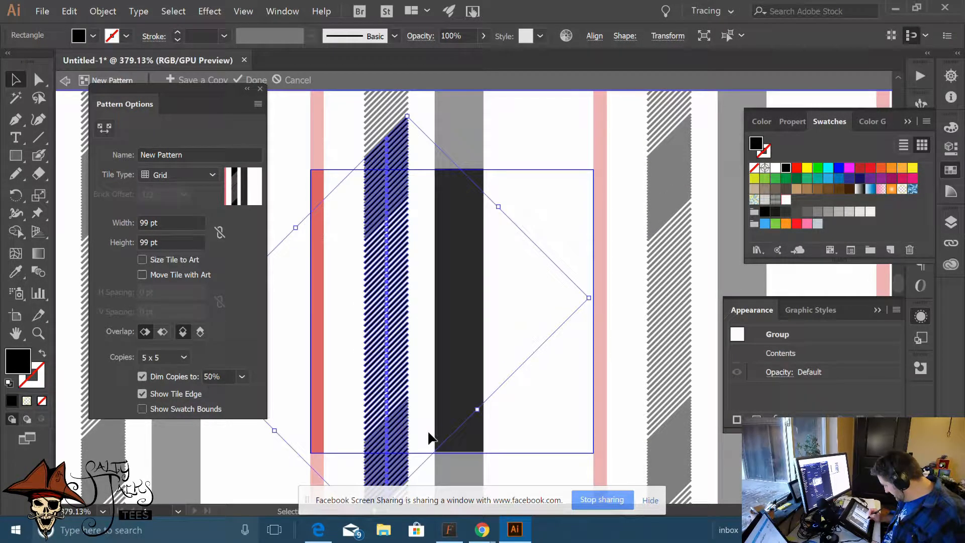
{"action": "left_click", "coordinate": [485, 300]}
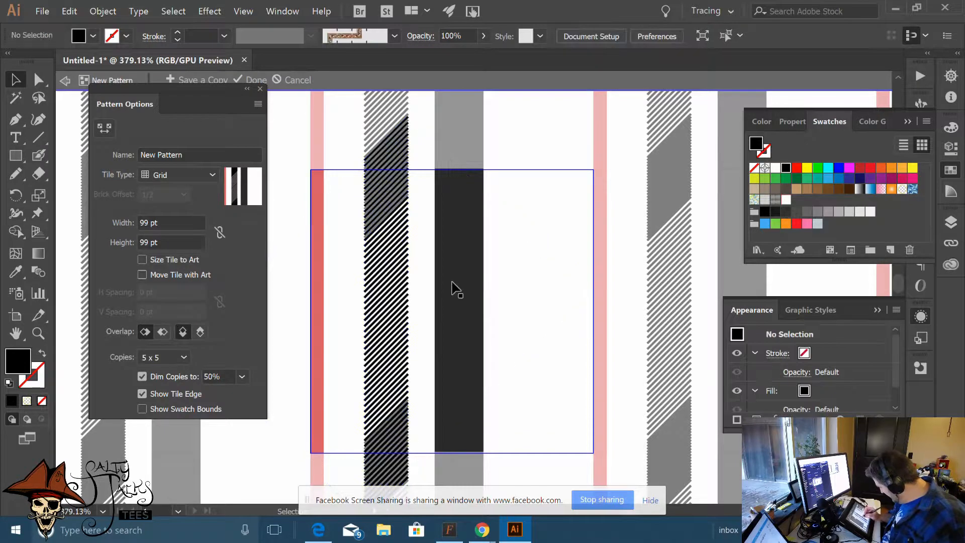
{"action": "left_click", "coordinate": [463, 317]}
{"action": "left_click_drag", "start_coordinate": [483, 307], "coordinate": [526, 301]}
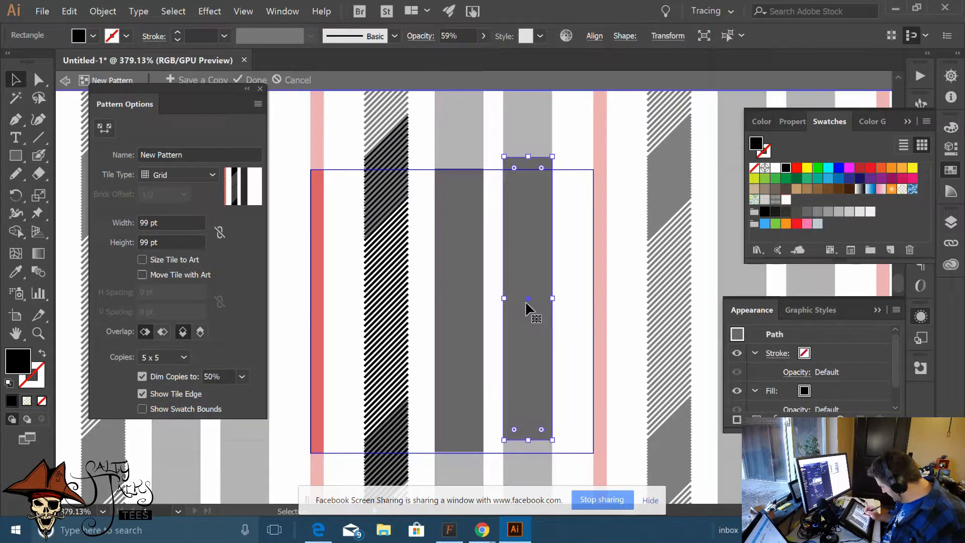
{"action": "key", "text": "ctrl+z"}
{"action": "left_click", "coordinate": [511, 301]}
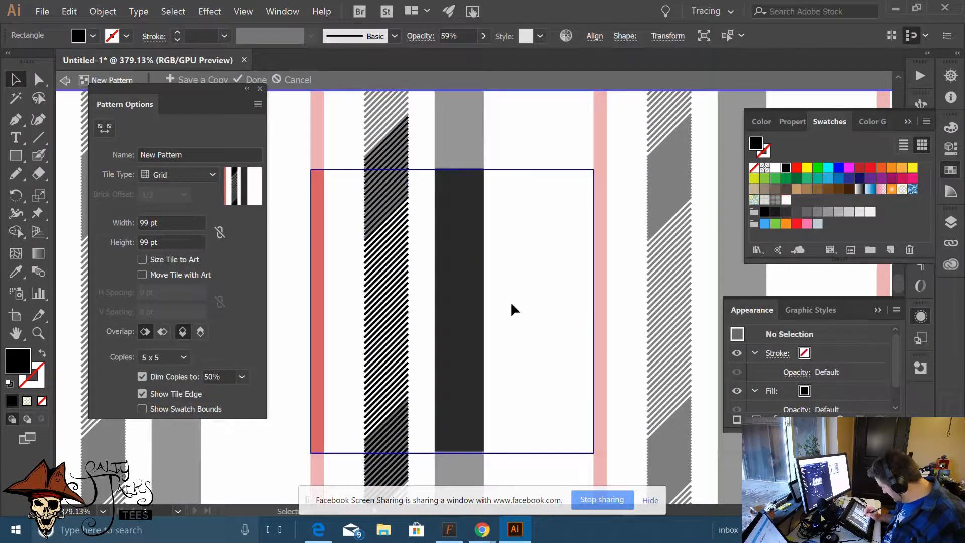
{"action": "left_click", "coordinate": [466, 348]}
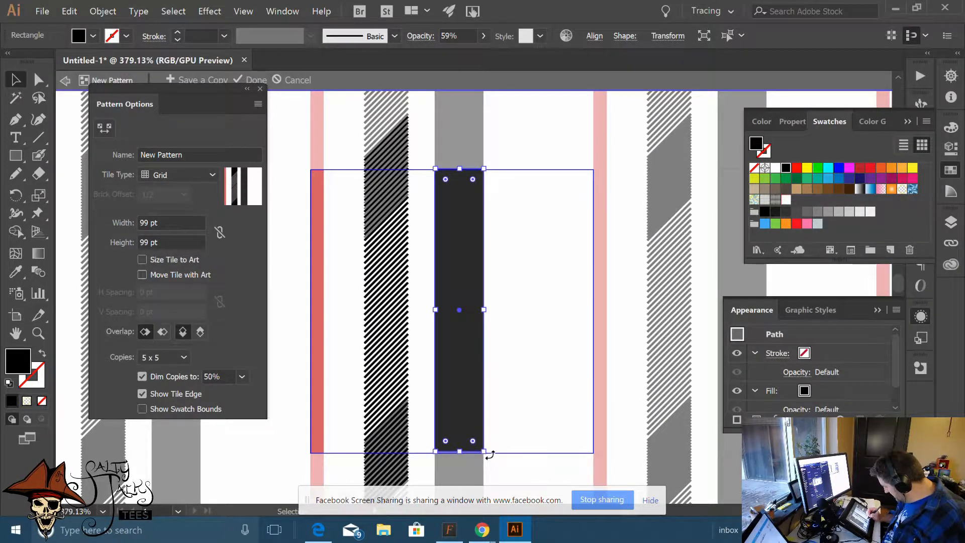
{"action": "left_click_drag", "start_coordinate": [489, 455], "coordinate": [554, 270]}
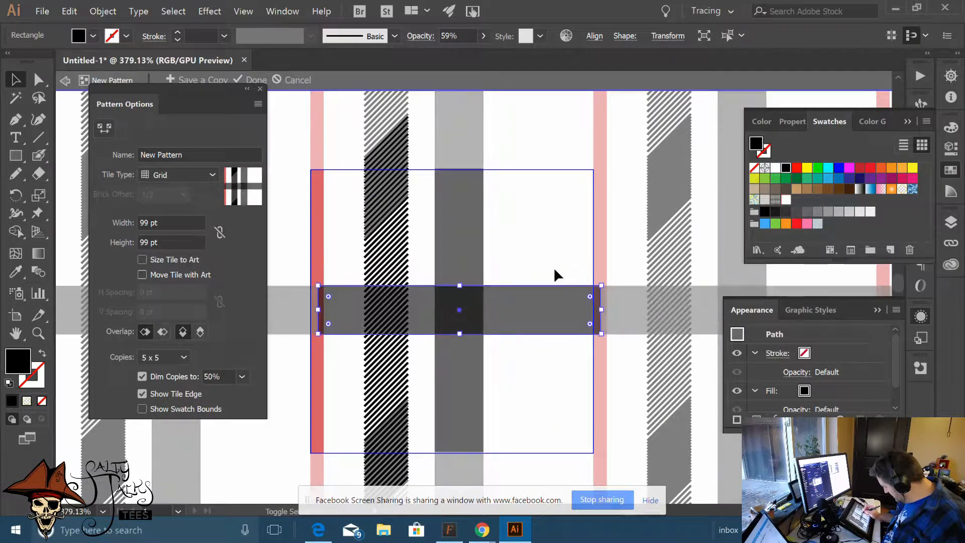
{"action": "left_click", "coordinate": [552, 236]}
{"action": "key", "text": "ctrl+z"}
{"action": "left_click", "coordinate": [527, 275]}
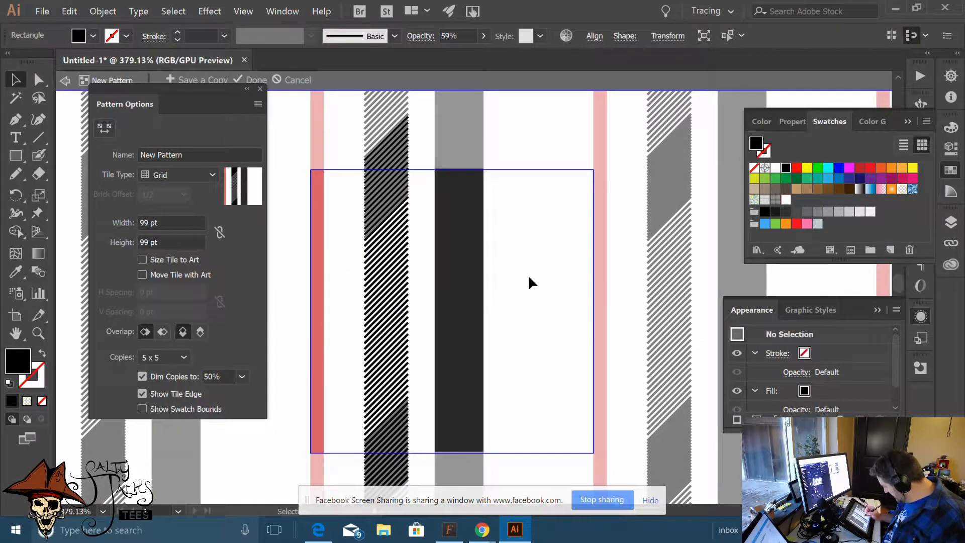
Duplicate the grey vertical bar onto the column of diagonal stripes
{"action": "left_click", "coordinate": [467, 358]}
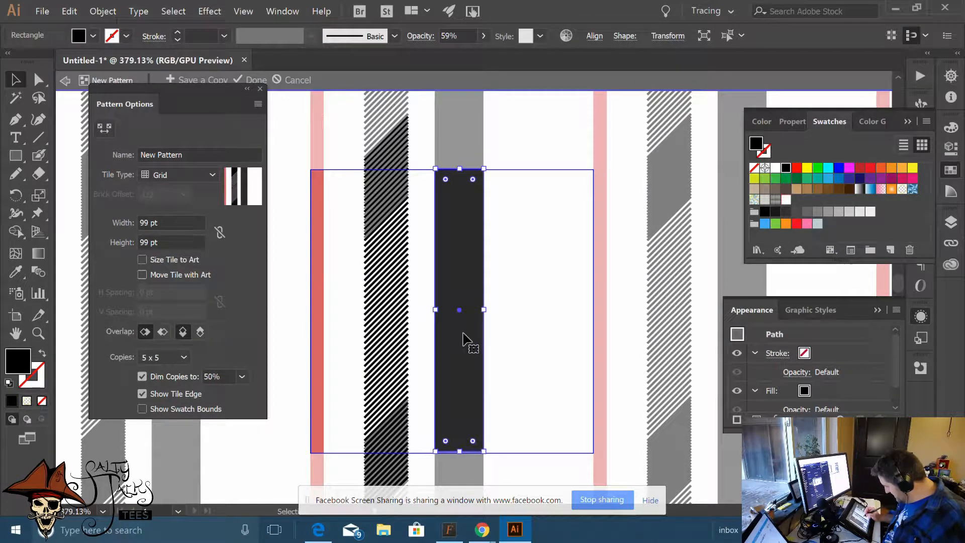
{"action": "left_click_drag", "start_coordinate": [463, 334], "coordinate": [395, 348]}
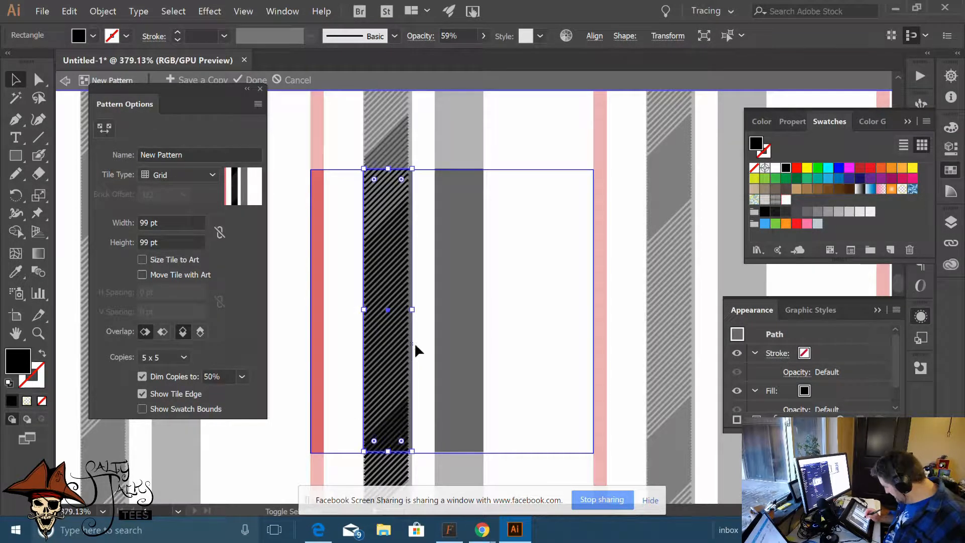
{"action": "left_click", "coordinate": [417, 345]}
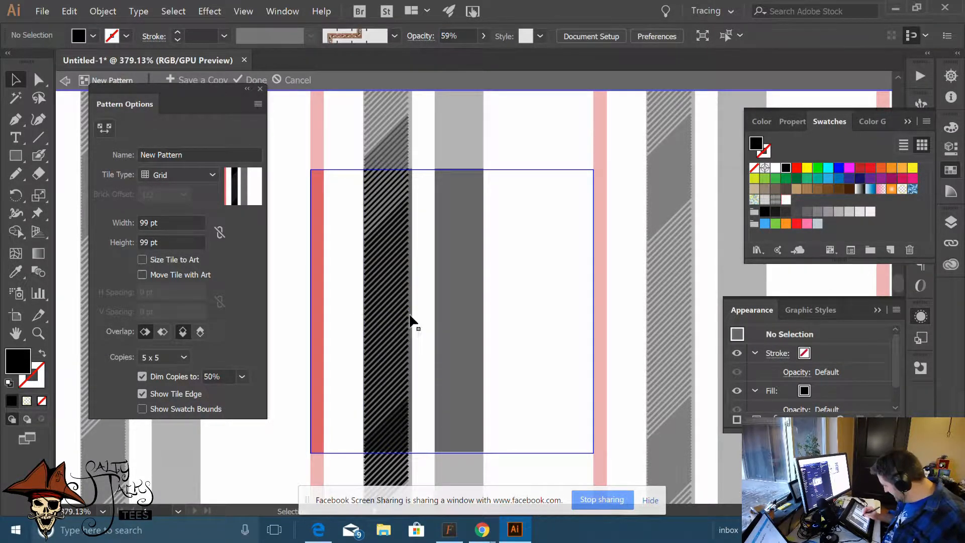
Move the stripe group to the white area right of the grey bars and enlarge it to about the bars' width
{"action": "mouse_move", "coordinate": [405, 309]}
{"action": "left_mouse_down"}
{"action": "mouse_move", "coordinate": [421, 297]}
{"action": "mouse_move", "coordinate": [531, 289]}
{"action": "left_mouse_up"}
{"action": "mouse_move", "coordinate": [722, 285]}
{"action": "left_mouse_down"}
{"action": "mouse_move", "coordinate": [750, 283]}
{"action": "mouse_move", "coordinate": [754, 274]}
{"action": "left_mouse_up"}
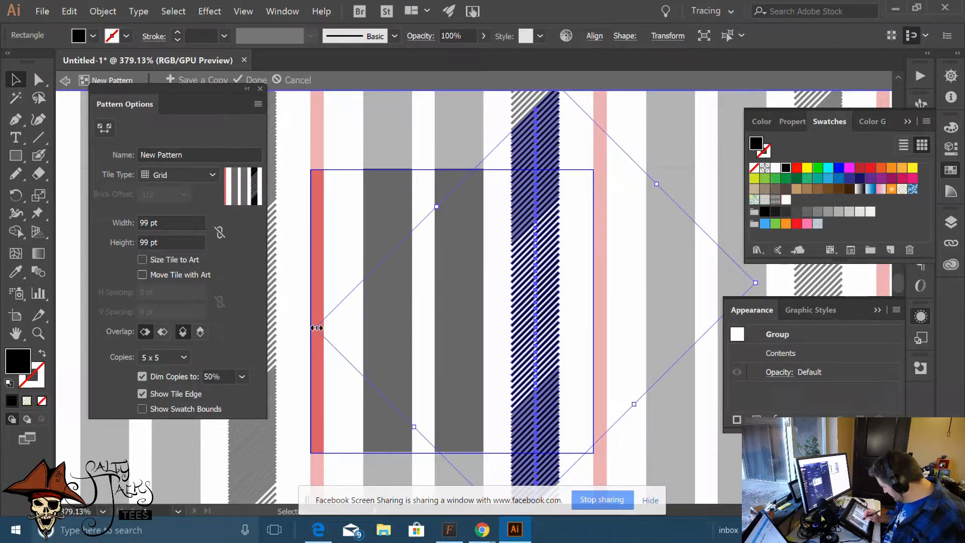
{"action": "left_click_drag", "start_coordinate": [317, 328], "coordinate": [295, 333]}
{"action": "left_click", "coordinate": [578, 283]}
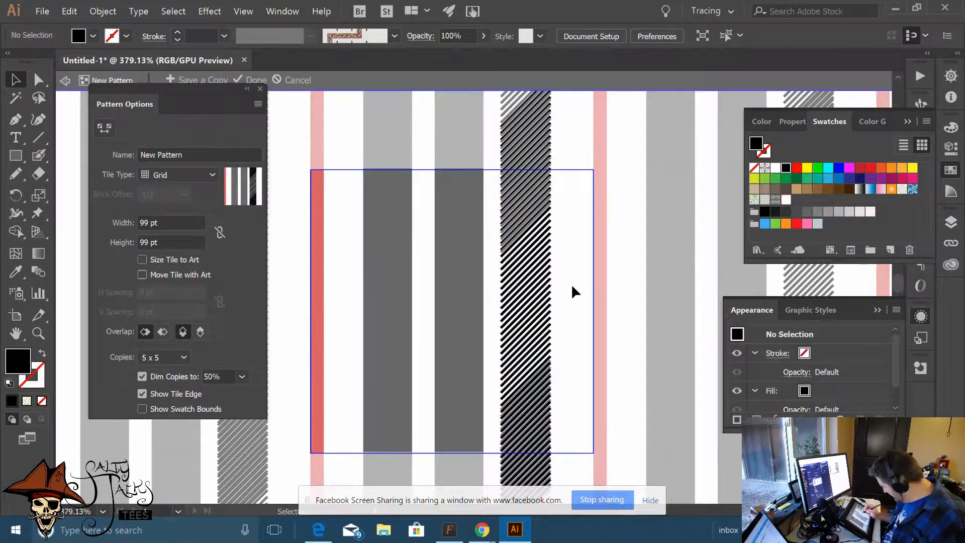
{"action": "mouse_move", "coordinate": [525, 294]}
{"action": "left_mouse_down"}
{"action": "mouse_move", "coordinate": [506, 309]}
{"action": "mouse_move", "coordinate": [528, 304]}
{"action": "left_mouse_up"}
Move the grey bar copy closer to the original grey bar
{"action": "left_click", "coordinate": [383, 324]}
{"action": "mouse_move", "coordinate": [383, 324]}
{"action": "left_mouse_down"}
{"action": "mouse_move", "coordinate": [533, 331]}
{"action": "mouse_move", "coordinate": [481, 310]}
{"action": "mouse_move", "coordinate": [396, 321]}
{"action": "left_mouse_up"}
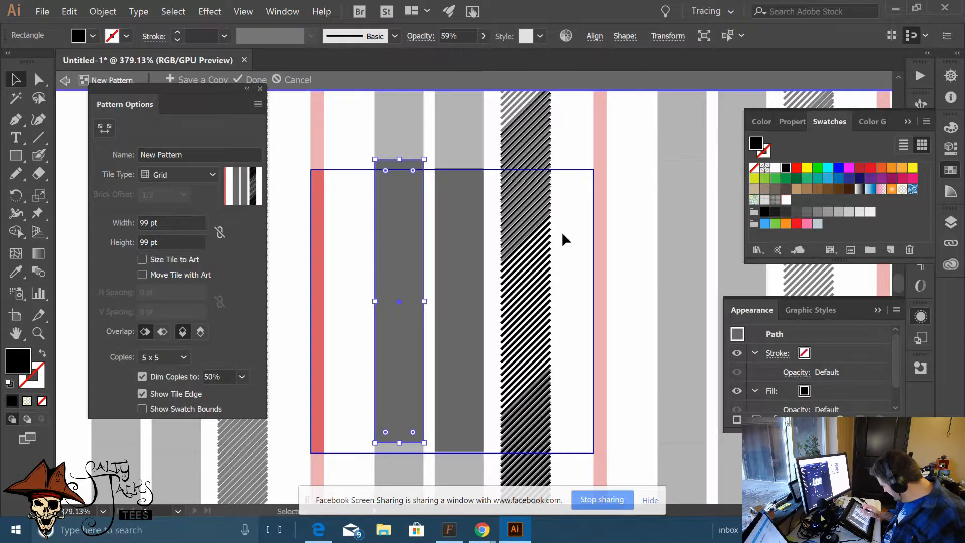
{"action": "left_click_drag", "start_coordinate": [424, 159], "coordinate": [438, 77]}
{"action": "key", "text": "ctrl+z"}
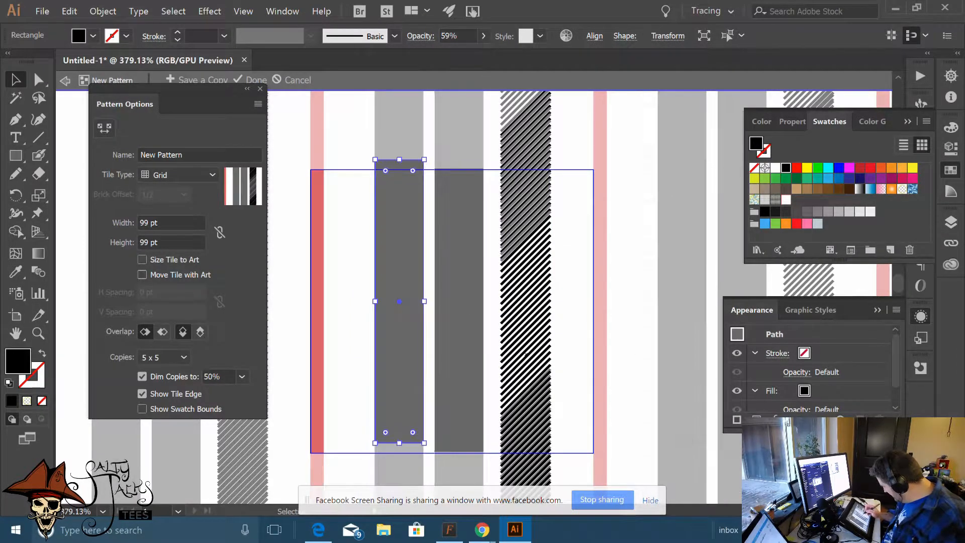
Stretch the diagonal stripes wider than the grey bar by moving only their right-end anchor points diagonally outward
{"action": "left_click", "coordinate": [589, 258]}
{"action": "scroll", "coordinate": [585, 245], "scroll_direction": "down", "scroll_amount": 5}
{"action": "left_click_drag", "start_coordinate": [517, 373], "coordinate": [354, 380]}
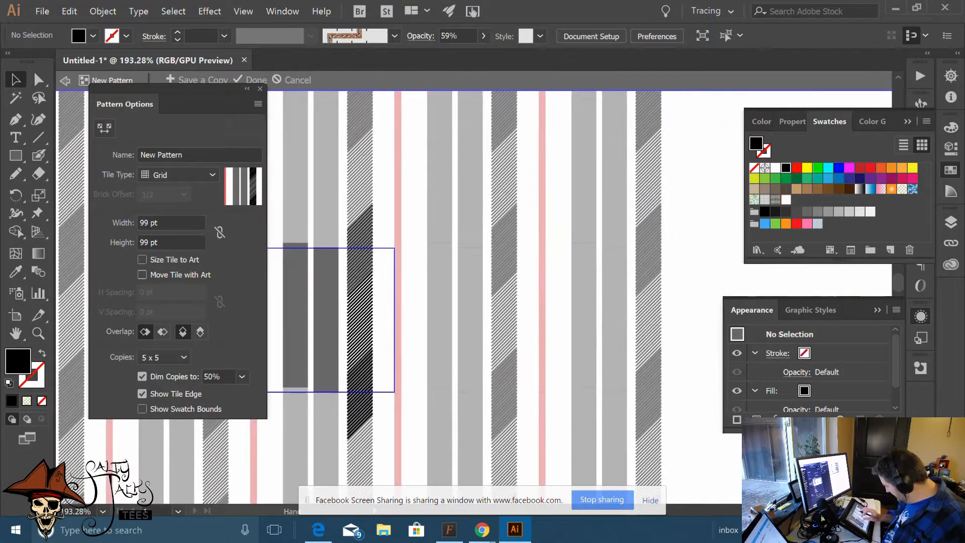
{"action": "scroll", "coordinate": [376, 390], "scroll_direction": "up", "scroll_amount": 6}
{"action": "key", "text": "space"}
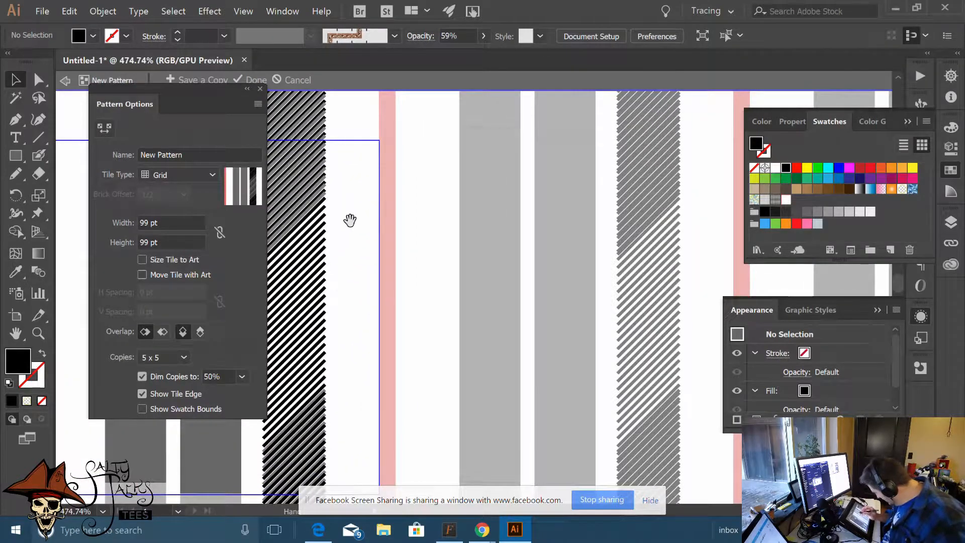
{"action": "scroll", "coordinate": [351, 220], "scroll_direction": "down", "scroll_amount": 3}
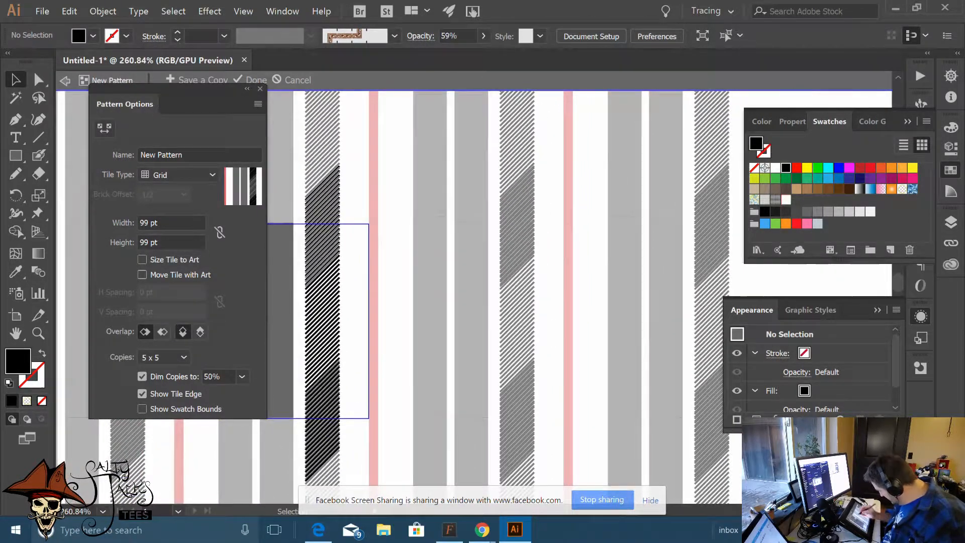
{"action": "left_click", "coordinate": [39, 79]}
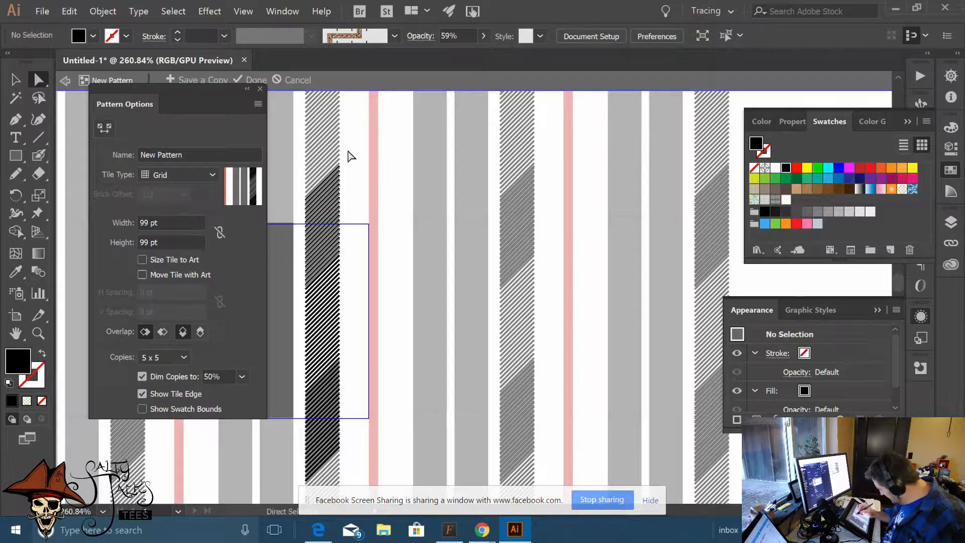
{"action": "left_click_drag", "start_coordinate": [365, 386], "coordinate": [335, 465]}
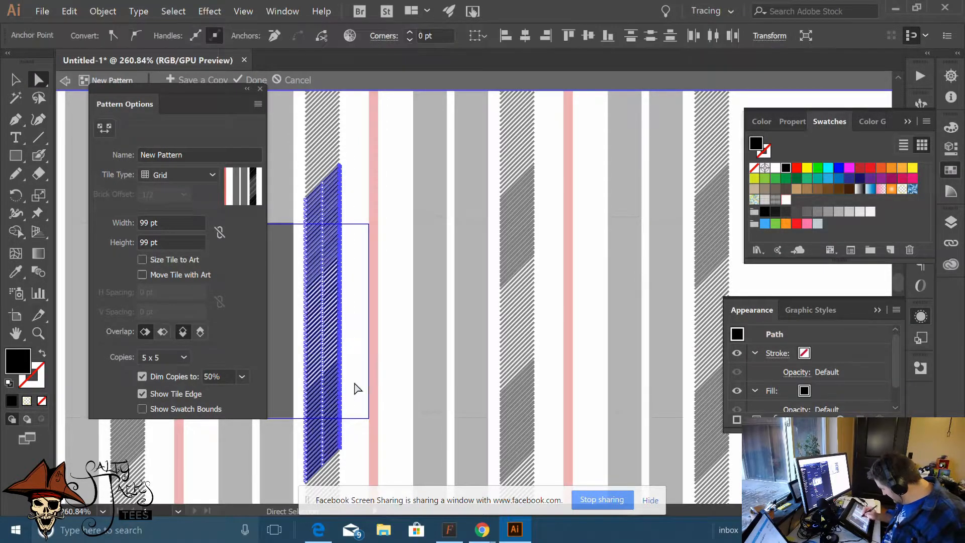
{"action": "left_click_drag", "start_coordinate": [345, 271], "coordinate": [355, 258]}
{"action": "key", "text": "v"}
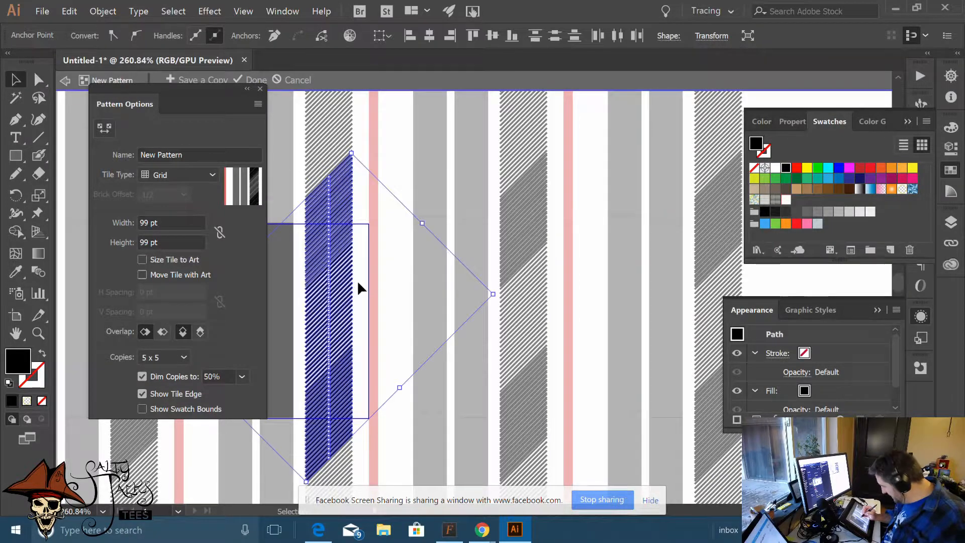
{"action": "left_click", "coordinate": [361, 281]}
Move the grey bar copy over the widened diagonal stripes so the stripes extend past both of its sides
{"action": "mouse_move", "coordinate": [339, 318]}
{"action": "left_mouse_down"}
{"action": "mouse_move", "coordinate": [461, 260]}
{"action": "mouse_move", "coordinate": [431, 301]}
{"action": "left_mouse_up"}
{"action": "left_click", "coordinate": [337, 299]}
{"action": "left_click", "coordinate": [454, 281]}
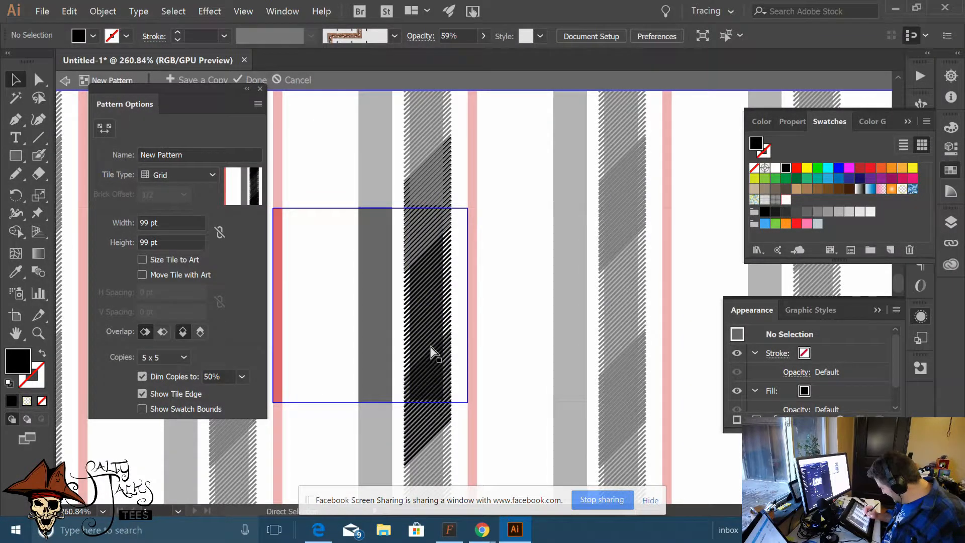
{"action": "key", "text": "ctrl+z"}
{"action": "key", "text": "a"}
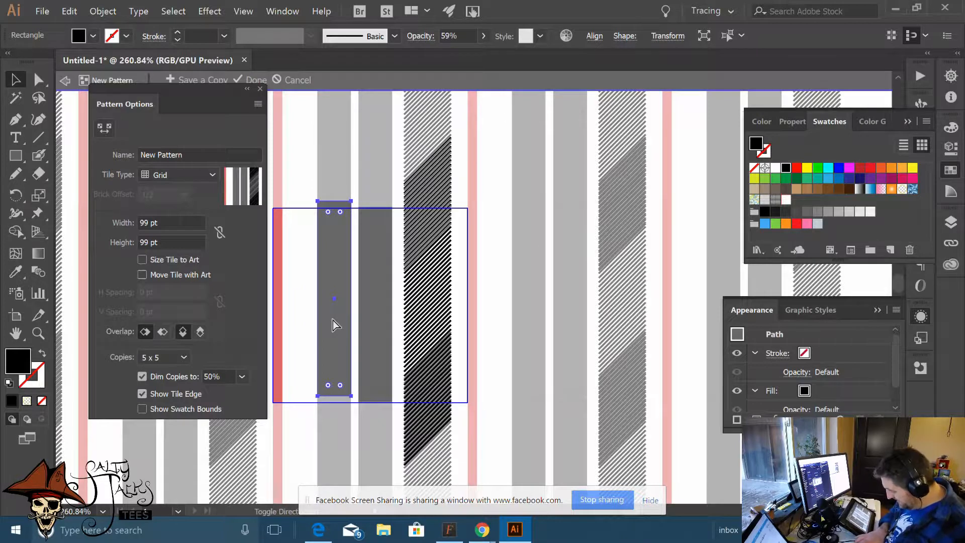
{"action": "mouse_move", "coordinate": [331, 317]}
{"action": "left_mouse_down"}
{"action": "mouse_move", "coordinate": [352, 338]}
{"action": "mouse_move", "coordinate": [432, 337]}
{"action": "left_mouse_up"}
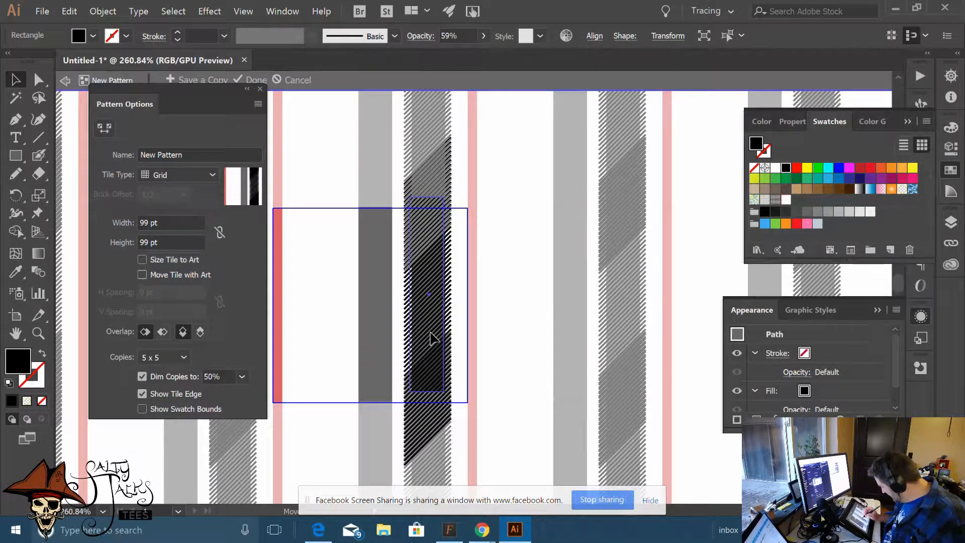
Try to make a clipping mask from the diagonal stripe group alone
{"action": "key", "text": "v"}
{"action": "left_click", "coordinate": [439, 421]}
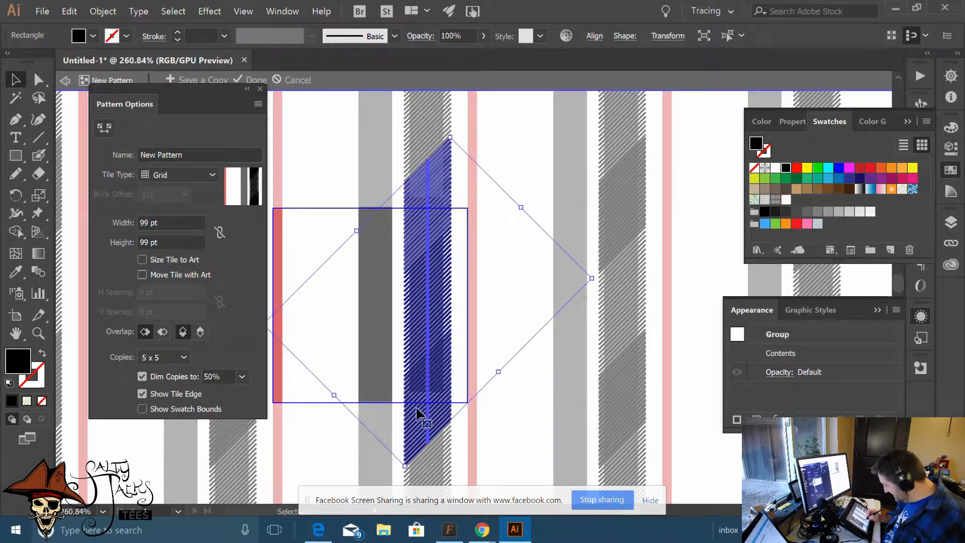
{"action": "left_click", "coordinate": [103, 11]}
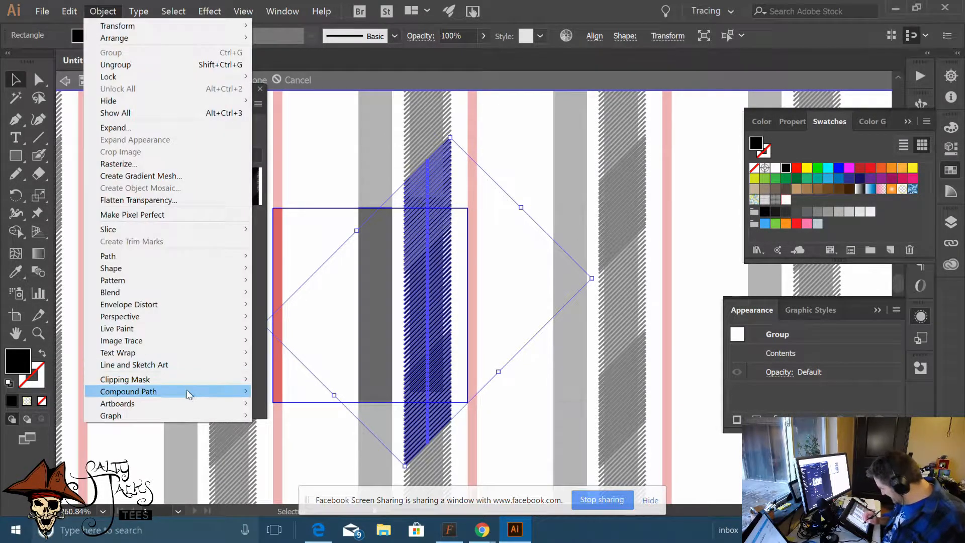
{"action": "mouse_move", "coordinate": [194, 379]}
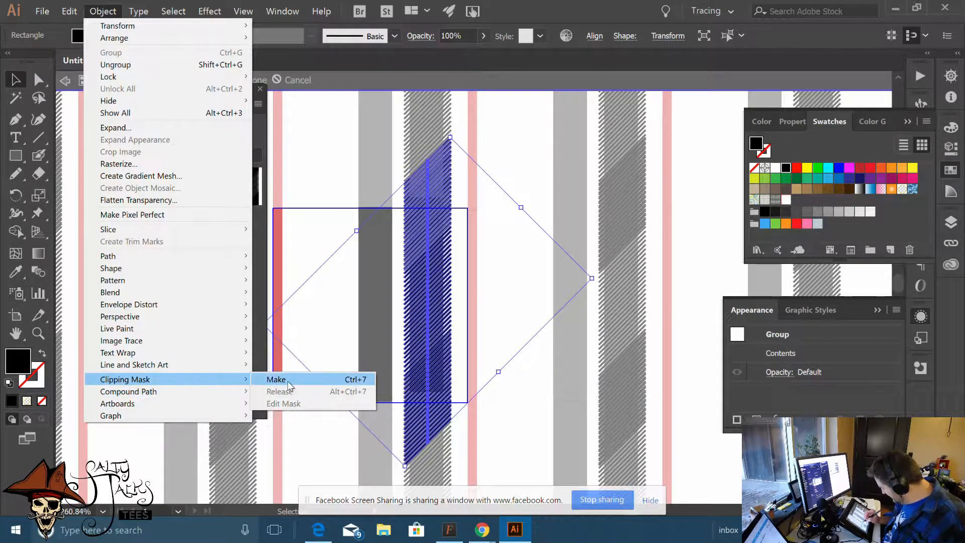
{"action": "left_click", "coordinate": [277, 379]}
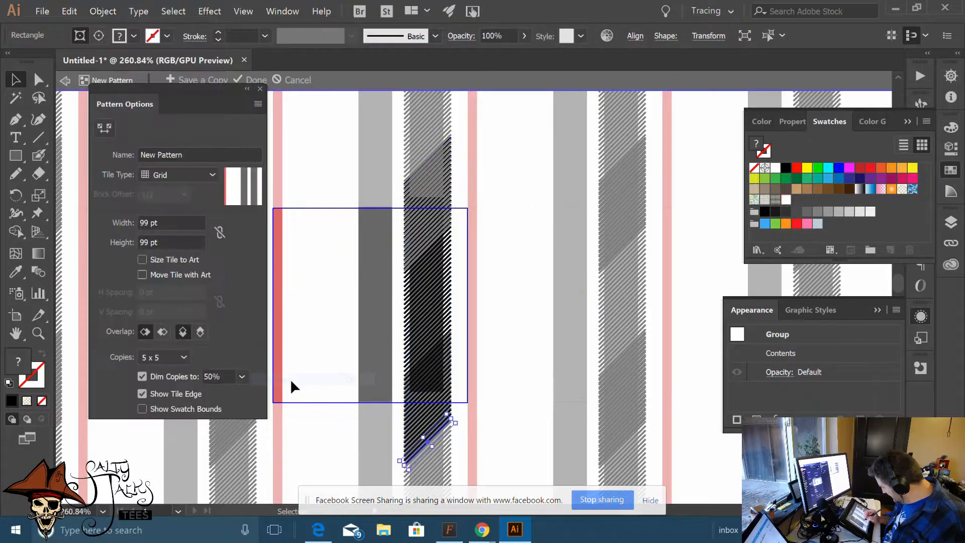
{"action": "left_click", "coordinate": [456, 323]}
{"action": "double_click", "coordinate": [456, 259]}
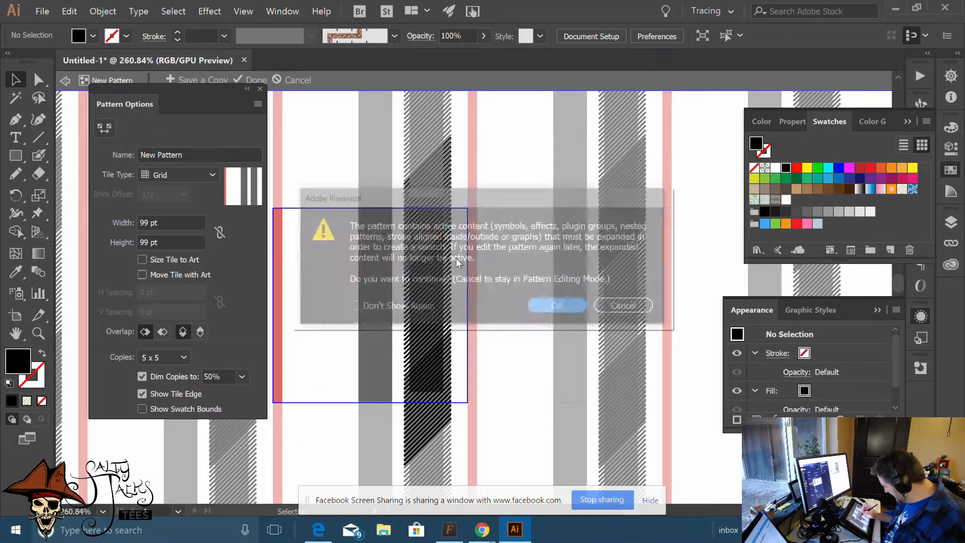
{"action": "left_click", "coordinate": [617, 303]}
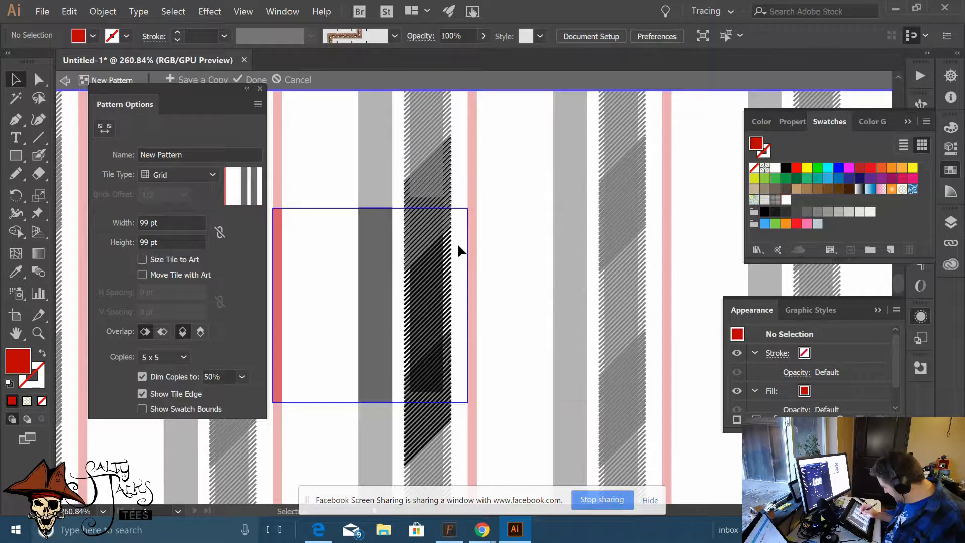
{"action": "mouse_move", "coordinate": [459, 193]}
{"action": "left_mouse_down"}
{"action": "mouse_move", "coordinate": [454, 247]}
{"action": "mouse_move", "coordinate": [391, 425]}
{"action": "left_mouse_up"}
{"action": "left_click_drag", "start_coordinate": [459, 332], "coordinate": [460, 335]}
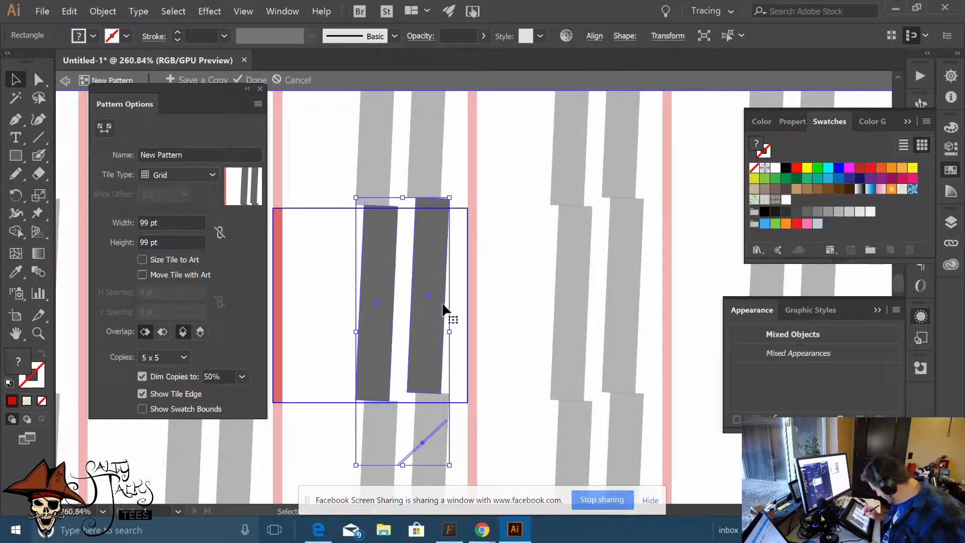
{"action": "key", "text": "ctrl+z"}
{"action": "double_click", "coordinate": [457, 300]}
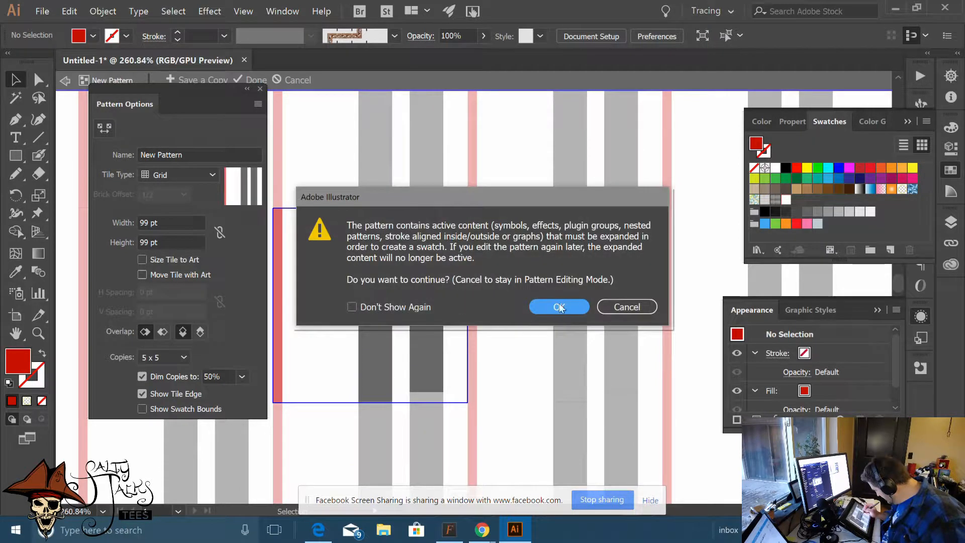
{"action": "left_click", "coordinate": [617, 307]}
{"action": "double_click", "coordinate": [454, 330]}
{"action": "left_click", "coordinate": [618, 307]}
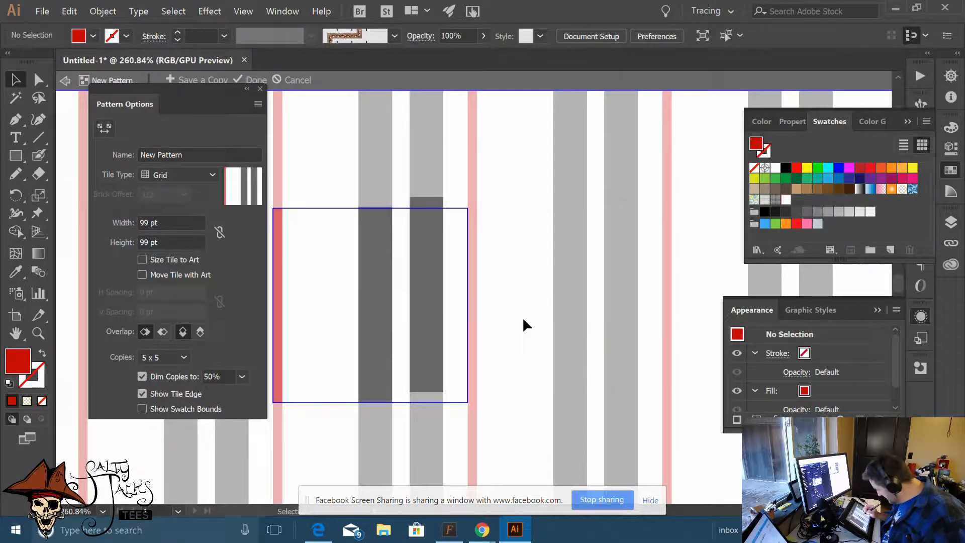
Undo the clipping mask and the grey bar copy's move onto the diagonal stripes
{"action": "key", "text": "ctrl+v"}
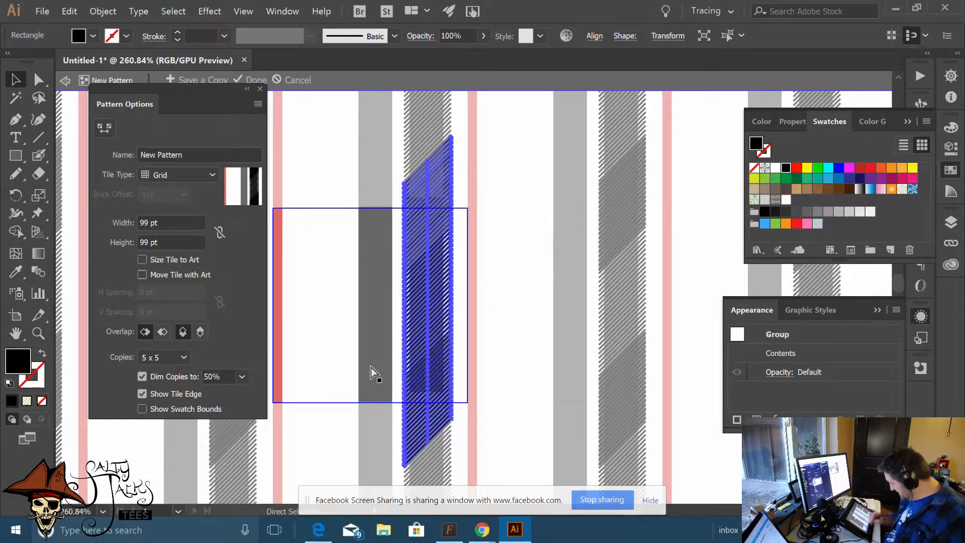
{"action": "left_click", "coordinate": [460, 345]}
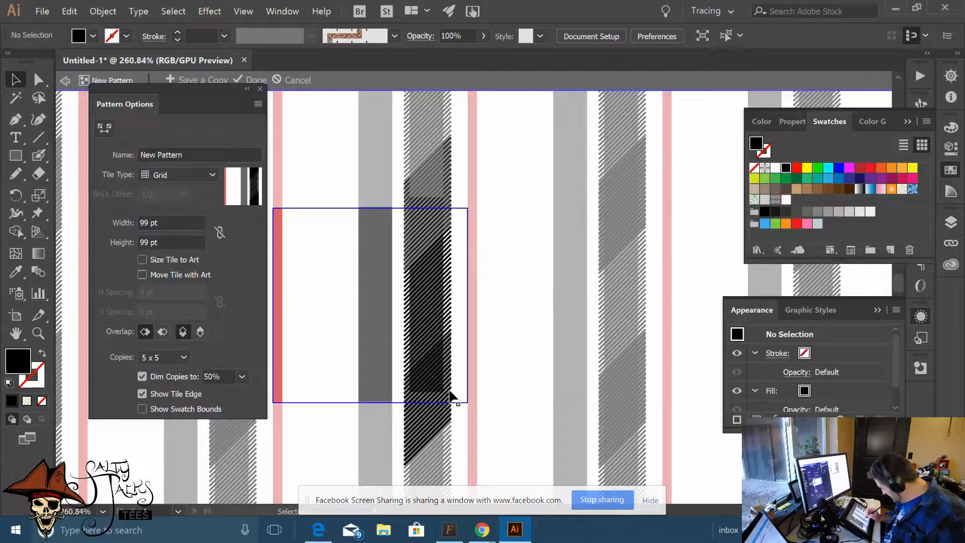
{"action": "left_click", "coordinate": [450, 389]}
{"action": "left_click", "coordinate": [460, 340]}
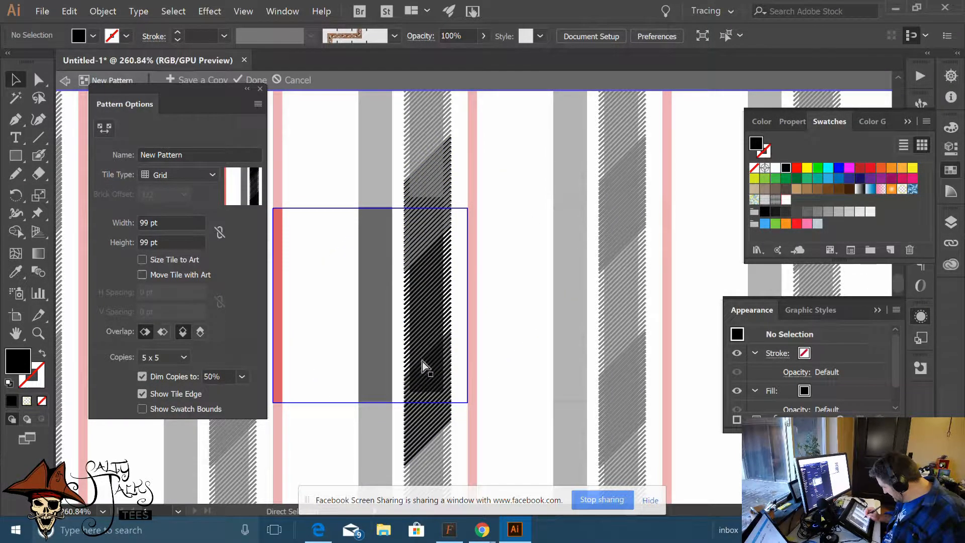
{"action": "key", "text": "ctrl+z"}
{"action": "key", "text": "ctrl+z"}
Move the grey bar copy over the diagonal stripes so the stripes extend past both of its sides
{"action": "left_click", "coordinate": [327, 348]}
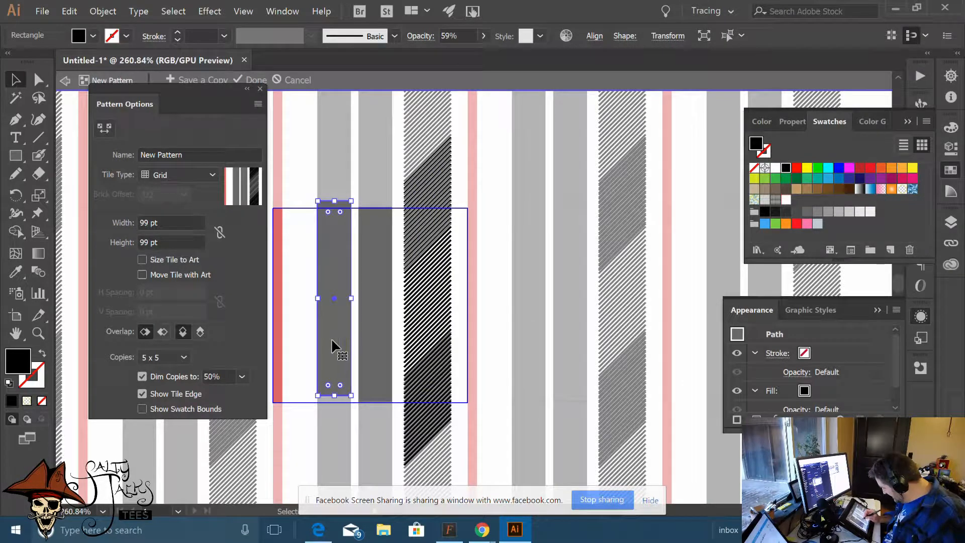
{"action": "left_click", "coordinate": [298, 360]}
{"action": "left_click", "coordinate": [327, 346]}
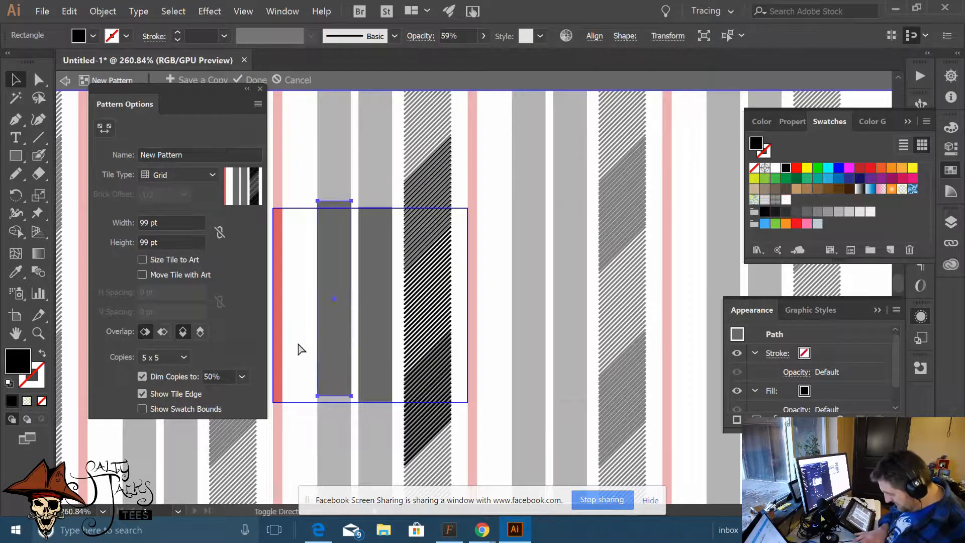
{"action": "left_click", "coordinate": [455, 289]}
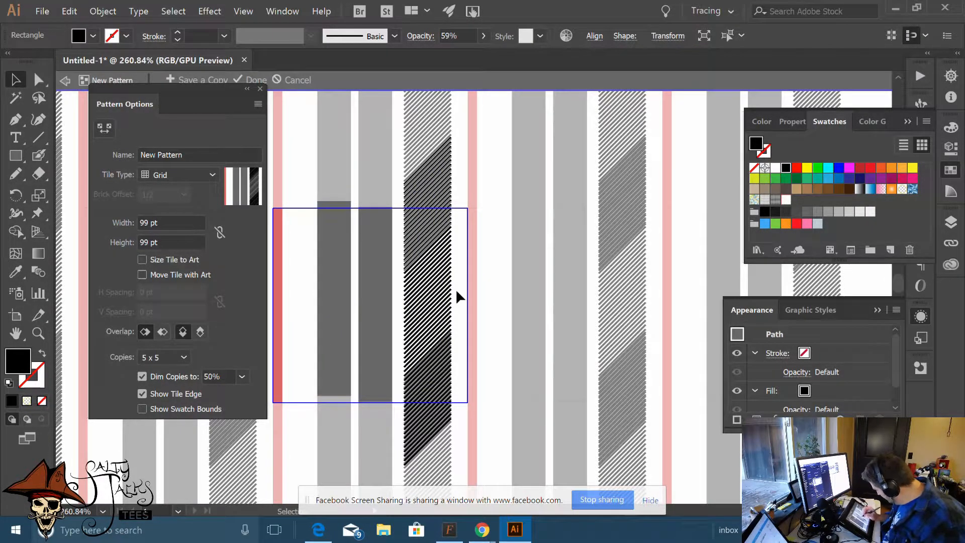
{"action": "left_click_drag", "start_coordinate": [340, 322], "coordinate": [431, 324]}
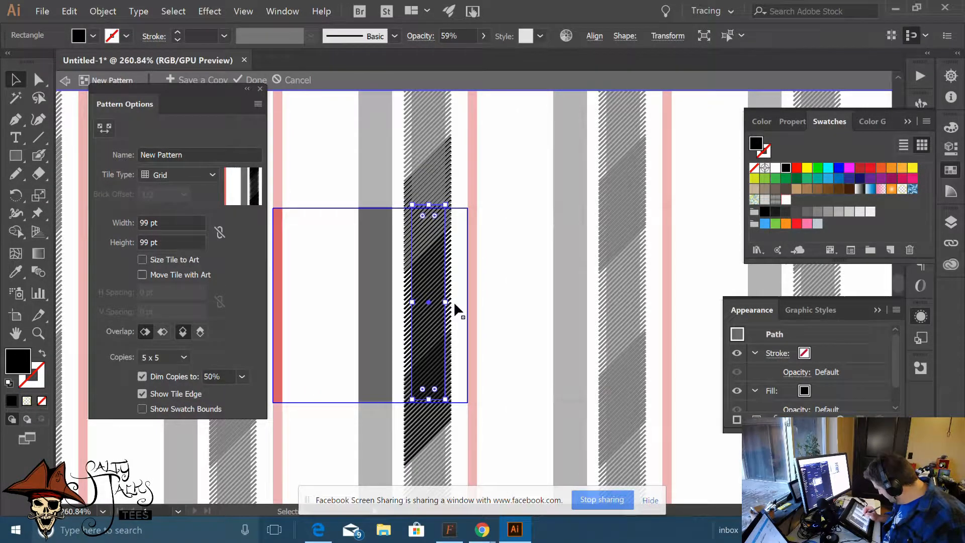
{"action": "left_click", "coordinate": [458, 260]}
Clip the diagonal stripes to the grey bar copy's shape with a clipping mask made from both objects
{"action": "left_click_drag", "start_coordinate": [454, 261], "coordinate": [412, 324]}
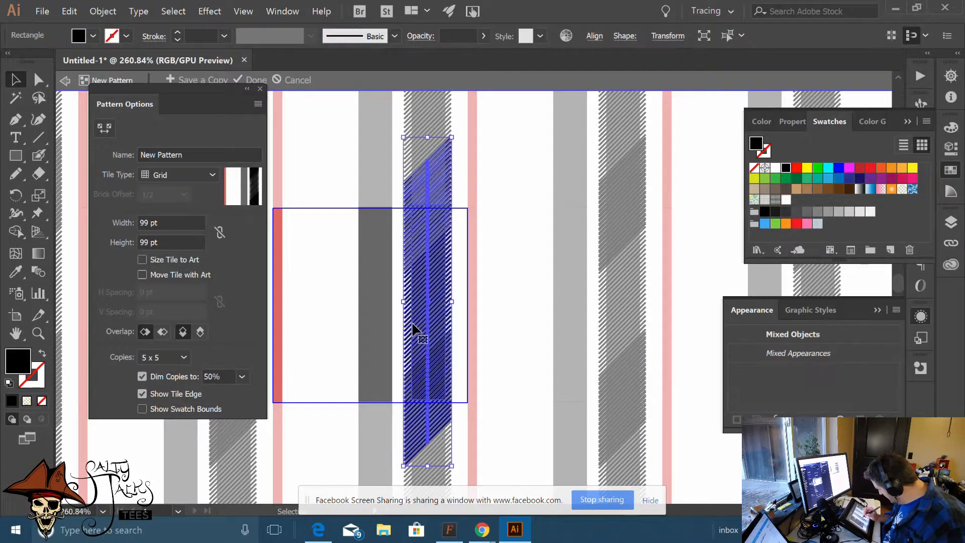
{"action": "right_click", "coordinate": [426, 301]}
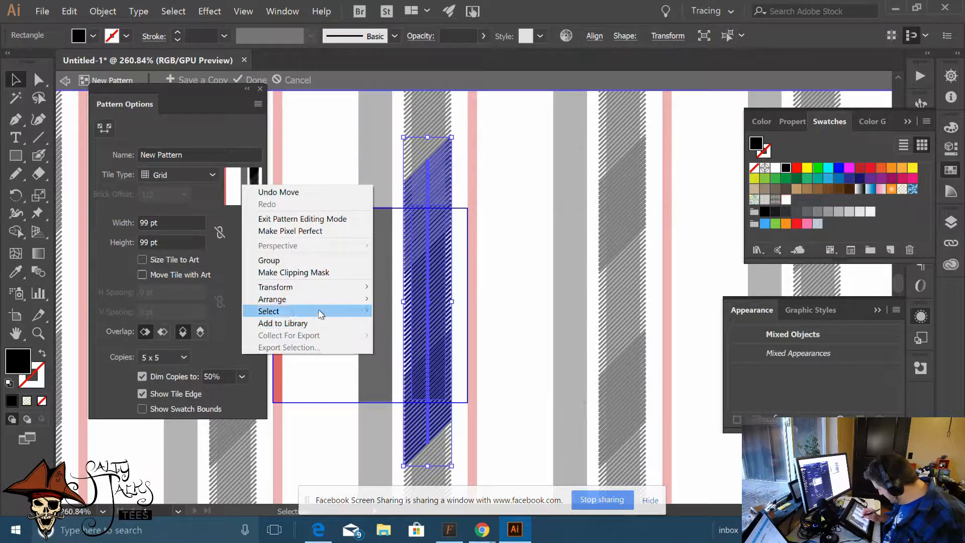
{"action": "left_click", "coordinate": [312, 273]}
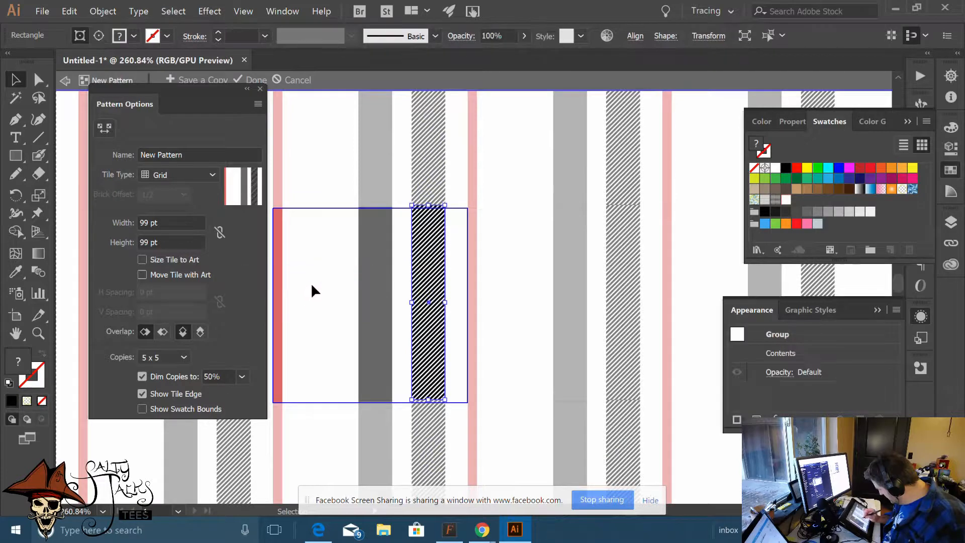
{"action": "left_click", "coordinate": [456, 306]}
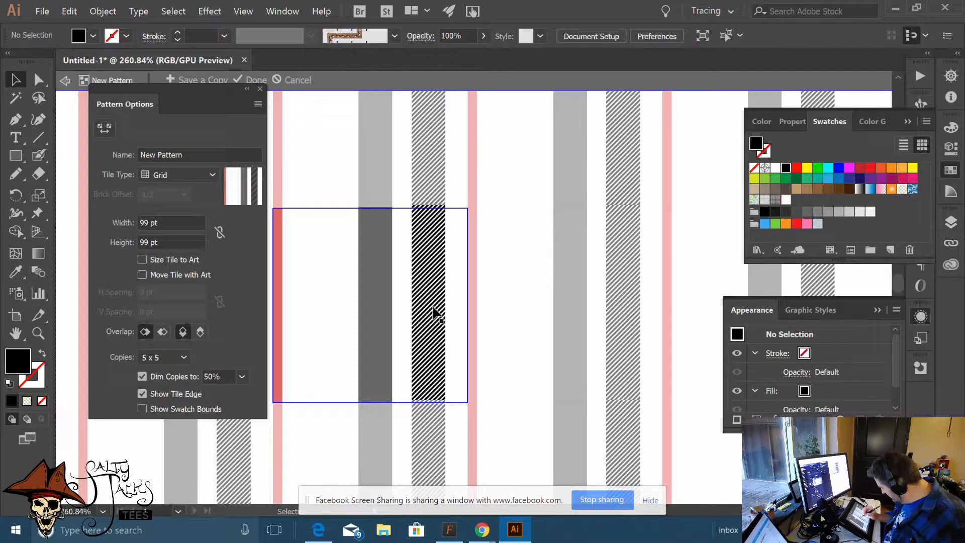
Try placing the clipped striped bar over the remaining grey bar, undoing its tilt and deletion
{"action": "mouse_move", "coordinate": [431, 304]}
{"action": "left_mouse_down"}
{"action": "mouse_move", "coordinate": [333, 301]}
{"action": "mouse_move", "coordinate": [405, 299]}
{"action": "left_mouse_up"}
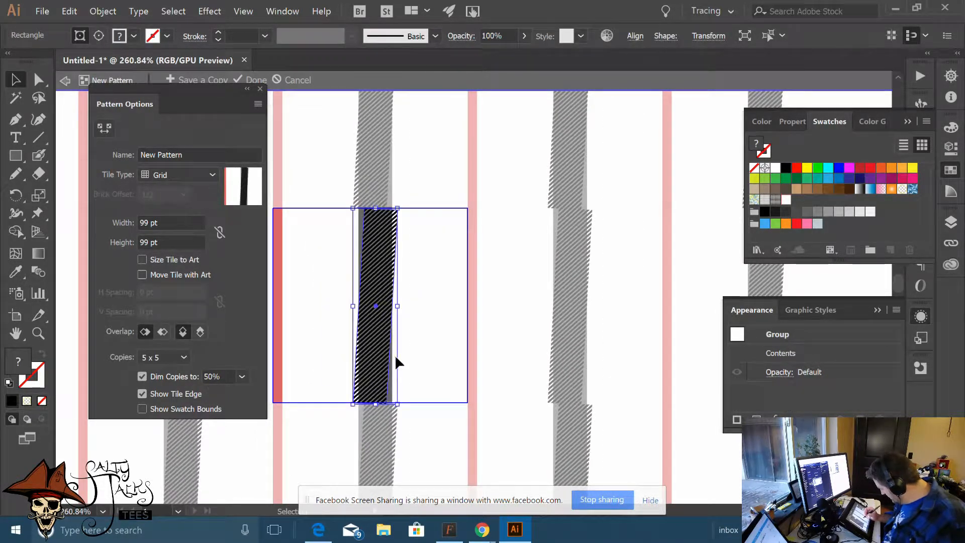
{"action": "key", "text": "Delete"}
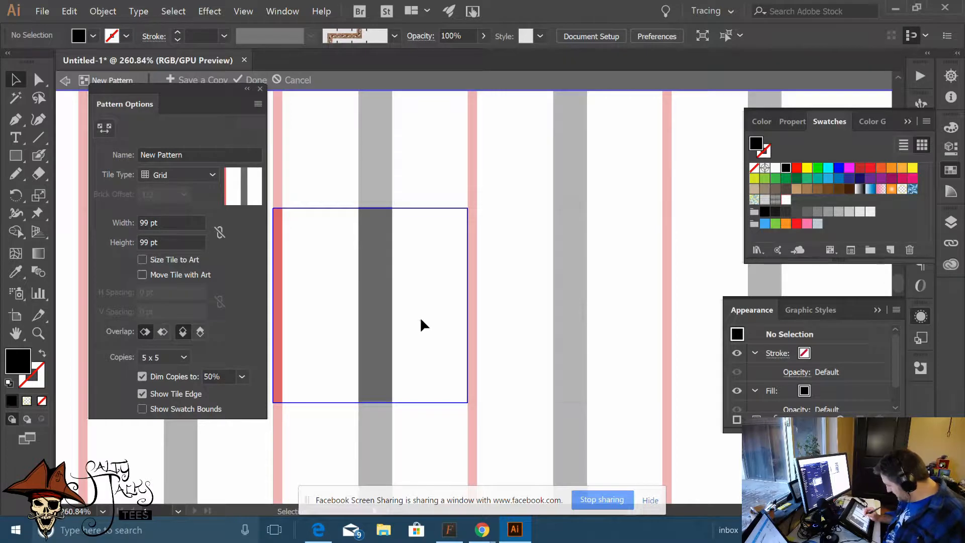
{"action": "double_click", "coordinate": [422, 320]}
{"action": "left_click", "coordinate": [612, 307]}
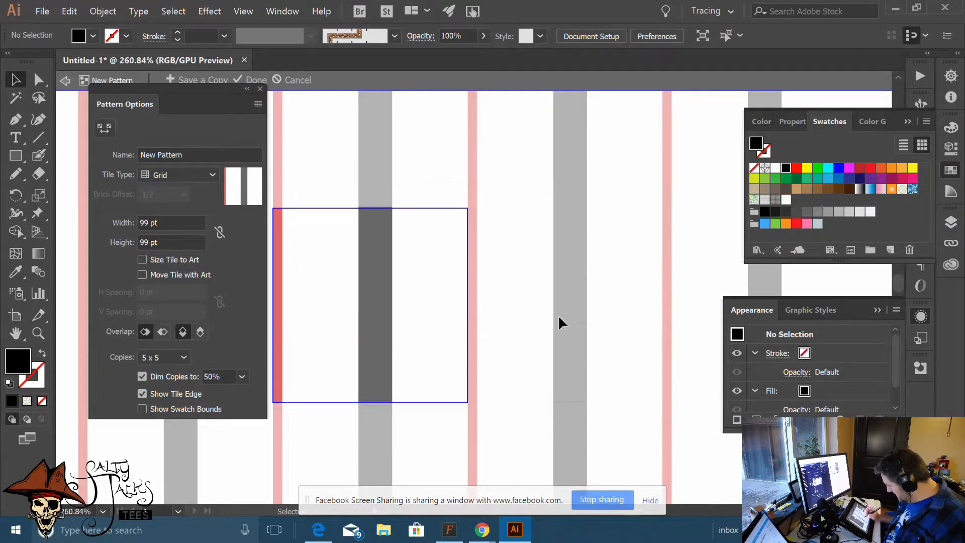
{"action": "key", "text": "ctrl+z"}
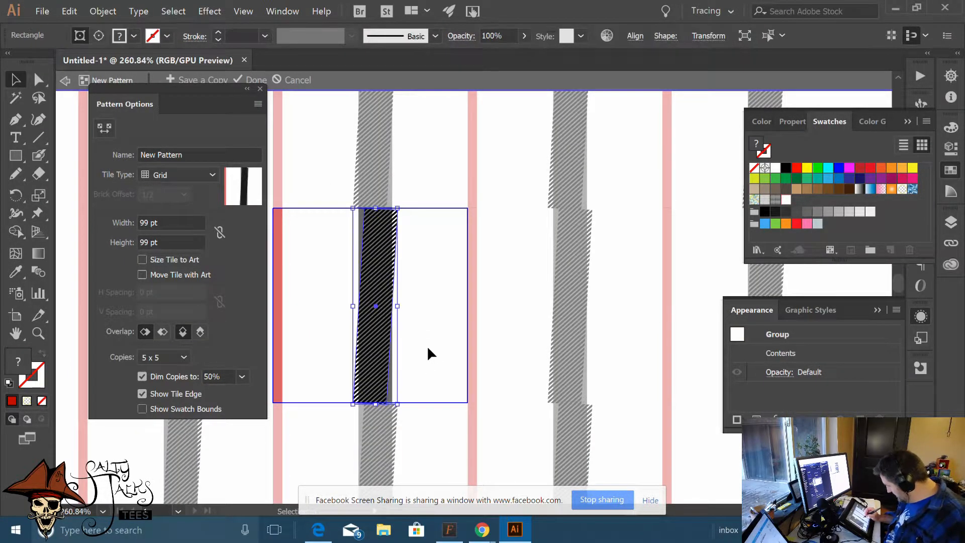
{"action": "key", "text": "ctrl+z"}
{"action": "left_click", "coordinate": [422, 349]}
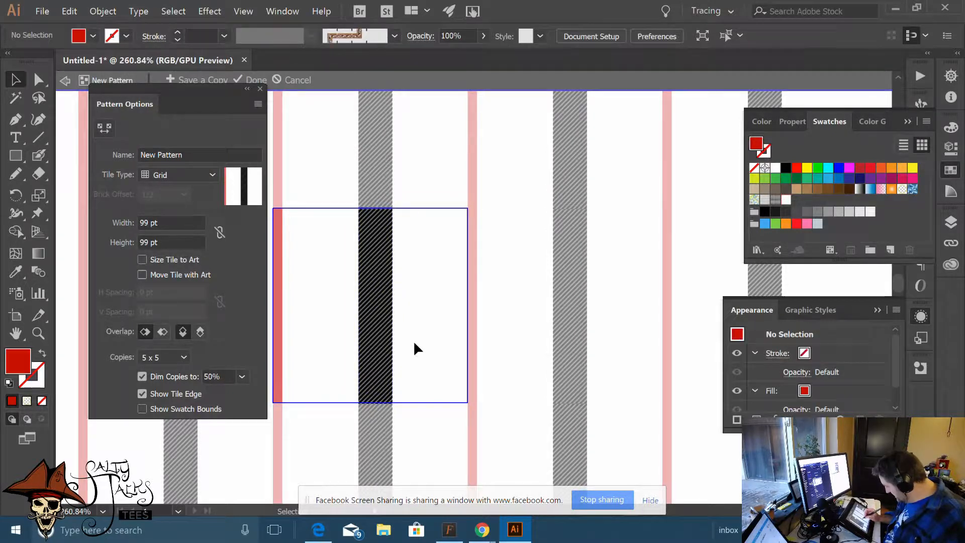
Move the striped bar off the remaining grey bar and delete the grey bar
{"action": "left_click_drag", "start_coordinate": [376, 338], "coordinate": [419, 338]}
{"action": "left_click", "coordinate": [378, 342]}
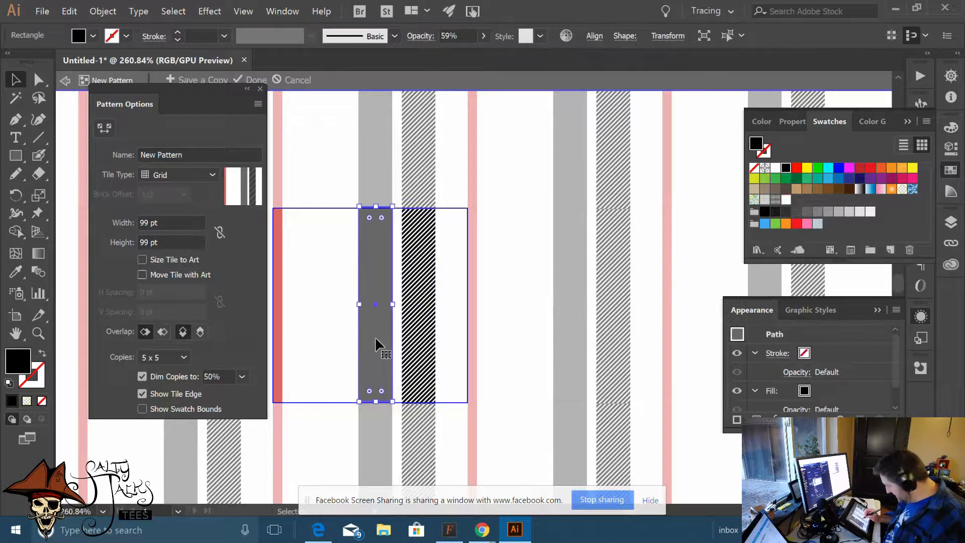
{"action": "key", "text": "Delete"}
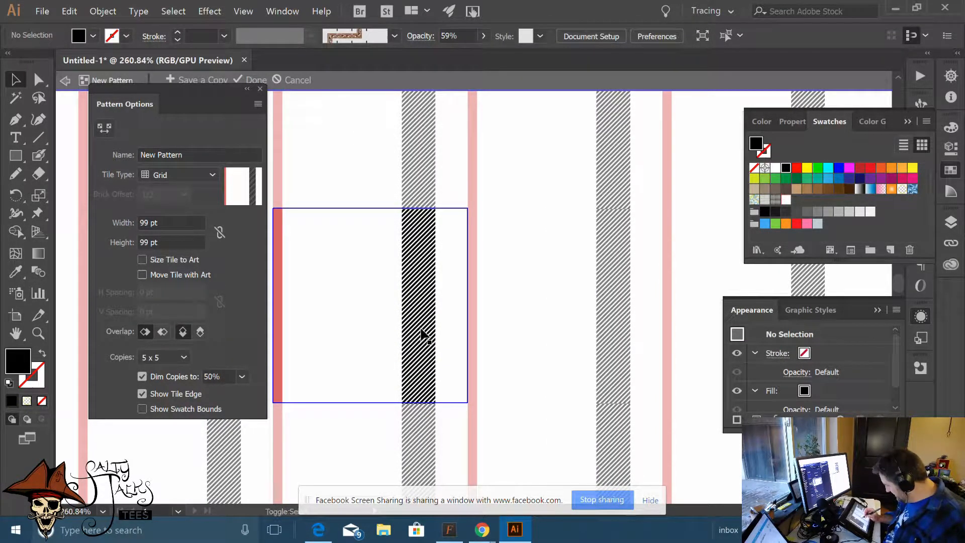
Move the striped bar to the horizontal centre of the pattern tile, where the grey bar was
{"action": "mouse_move", "coordinate": [361, 328]}
{"action": "left_mouse_down"}
{"action": "mouse_move", "coordinate": [380, 329]}
{"action": "mouse_move", "coordinate": [373, 355]}
{"action": "left_mouse_up"}
{"action": "left_click", "coordinate": [419, 328]}
{"action": "left_click", "coordinate": [412, 343]}
{"action": "left_click", "coordinate": [383, 367]}
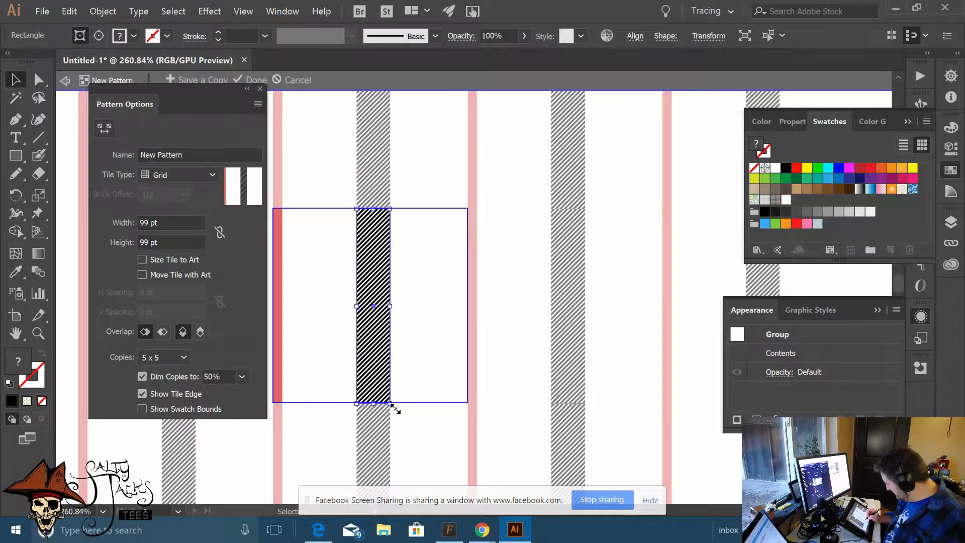
Add a copy of the striped bar rotated 90 degrees so a horizontal and a vertical bar cross at the tile's centre
{"action": "mouse_move", "coordinate": [396, 405]}
{"action": "left_mouse_down"}
{"action": "mouse_move", "coordinate": [438, 334]}
{"action": "mouse_move", "coordinate": [438, 292]}
{"action": "left_mouse_up"}
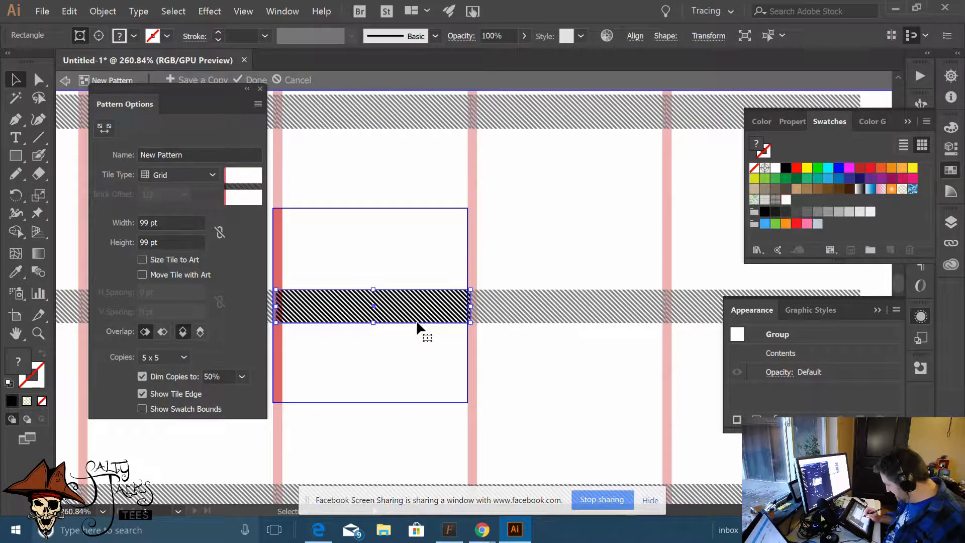
{"action": "key", "text": "ctrl+z"}
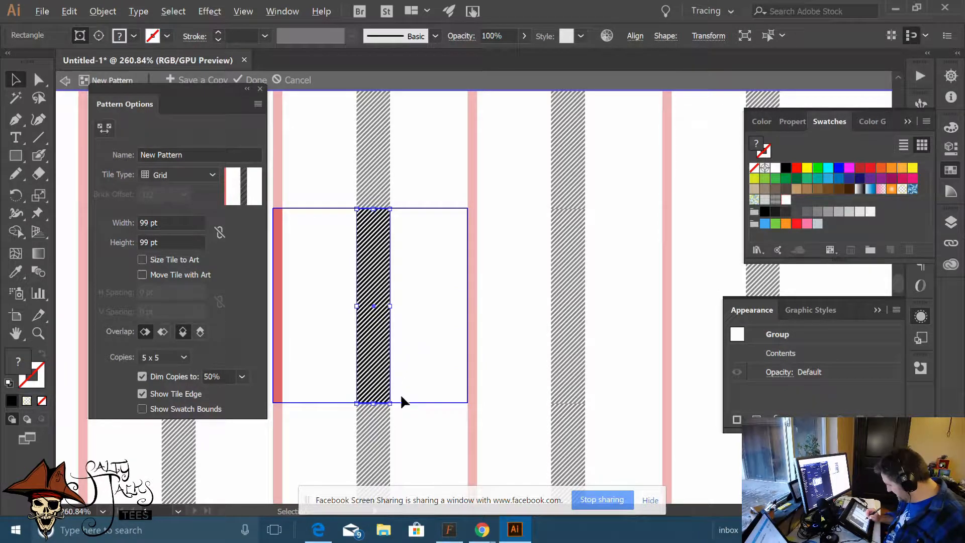
{"action": "left_click_drag", "start_coordinate": [397, 405], "coordinate": [446, 289]}
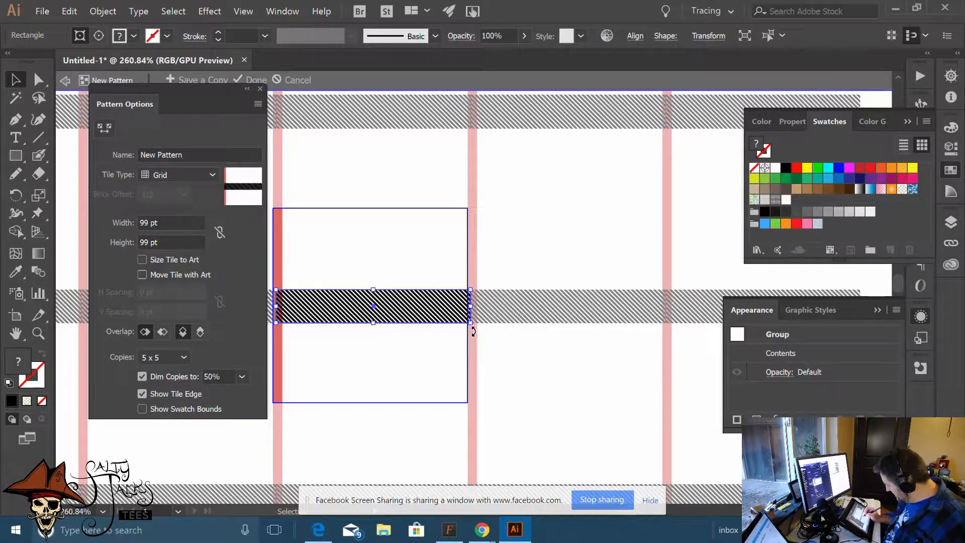
{"action": "left_click_drag", "start_coordinate": [473, 331], "coordinate": [372, 388]}
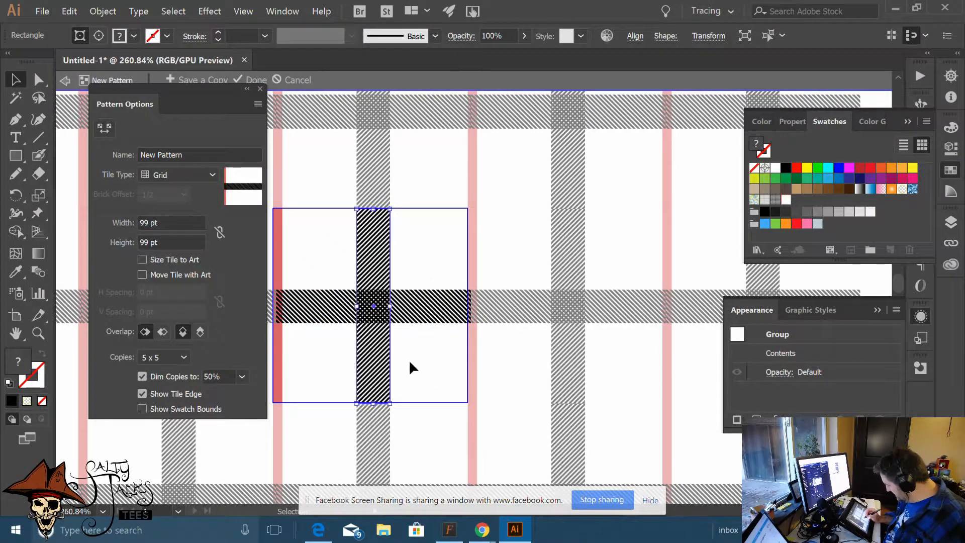
{"action": "left_click", "coordinate": [421, 356]}
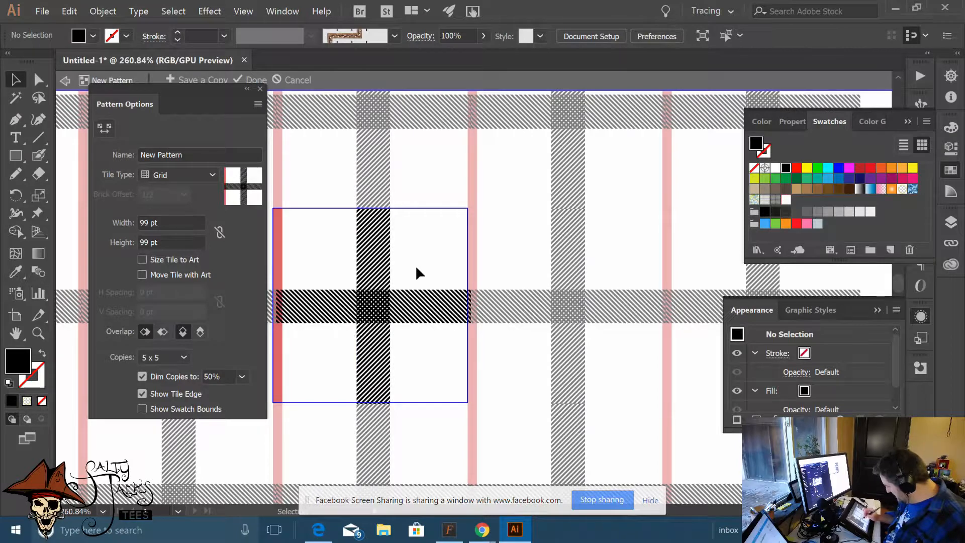
Nudge the two crossing striped bars slightly left together so the horizontal bar lines up with the pattern tile's side edges
{"action": "left_click", "coordinate": [339, 339]}
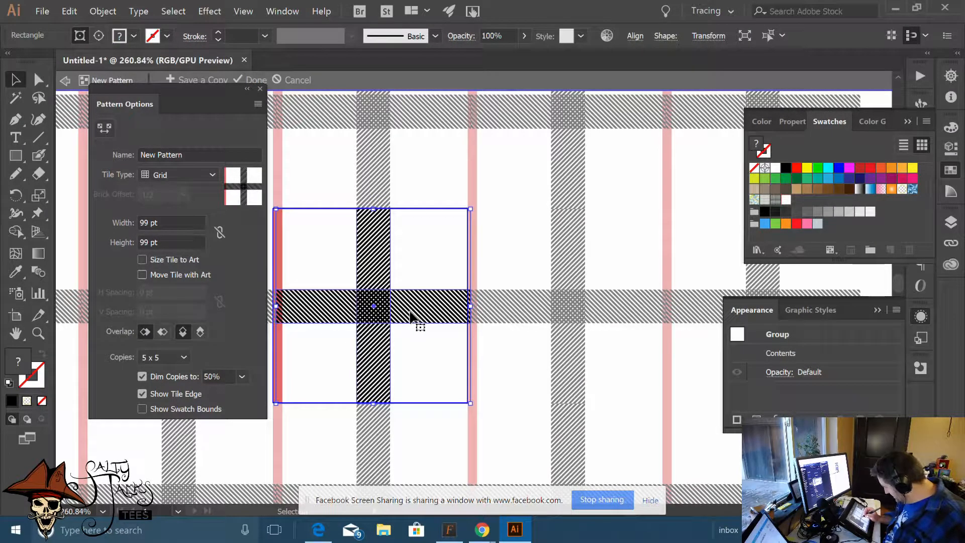
{"action": "left_click_drag", "start_coordinate": [414, 311], "coordinate": [412, 312]}
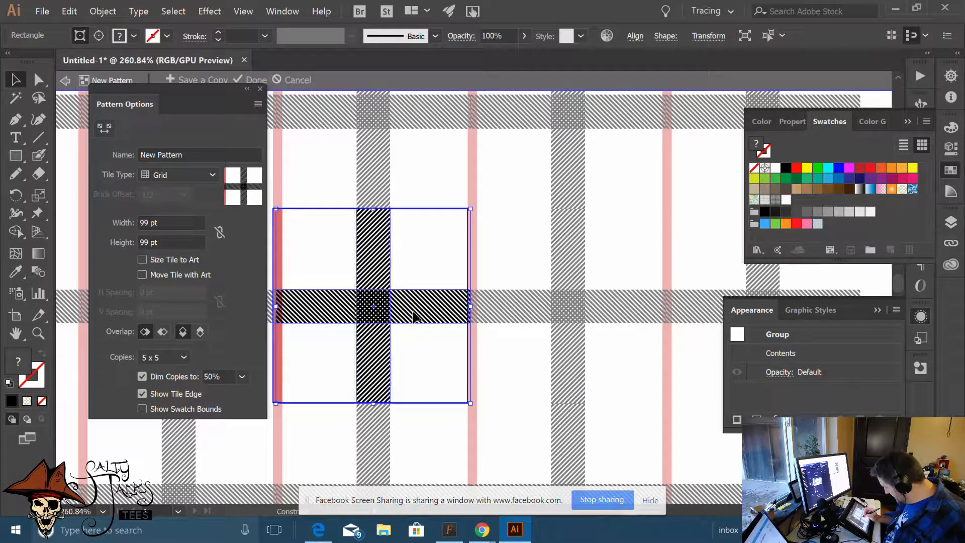
{"action": "left_click", "coordinate": [423, 267]}
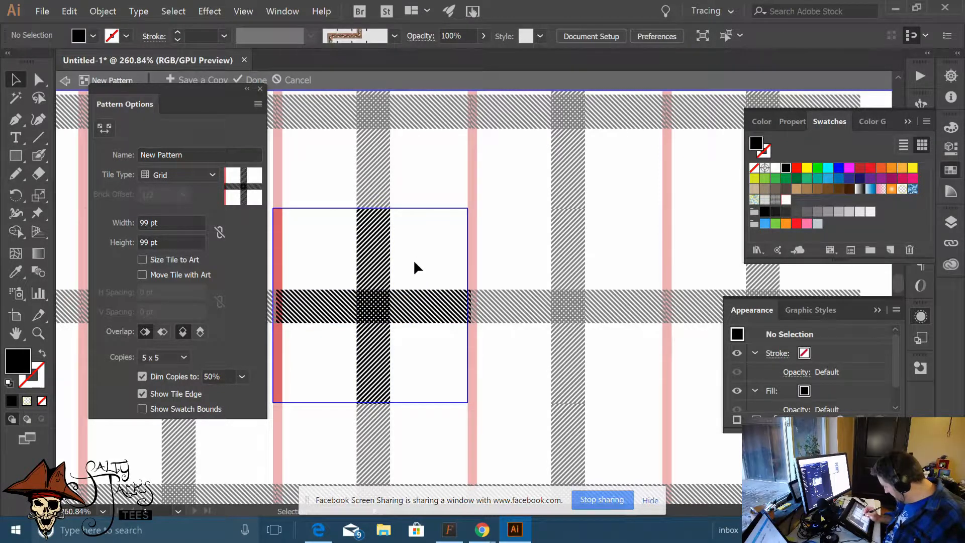
{"action": "left_click", "coordinate": [342, 343]}
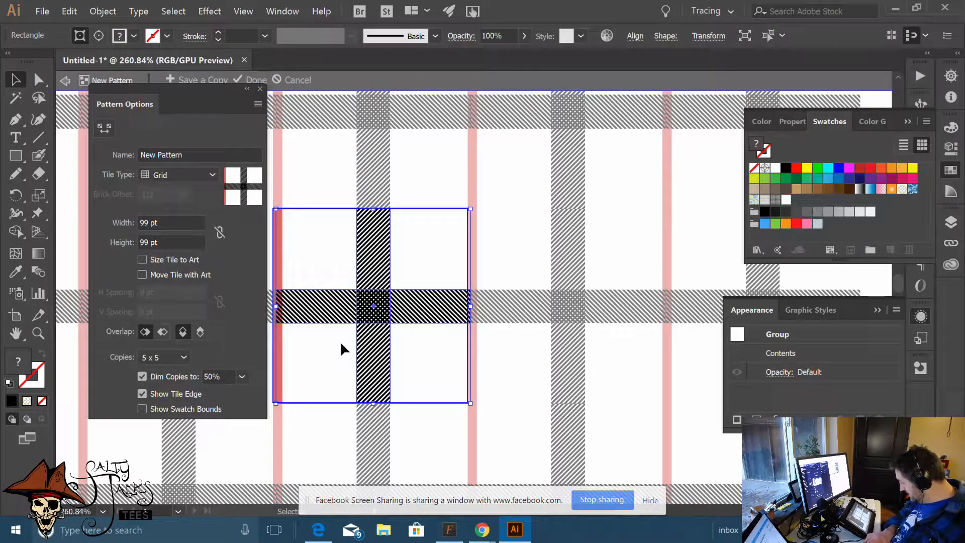
{"action": "key", "text": "Left"}
{"action": "key", "text": "Left"}
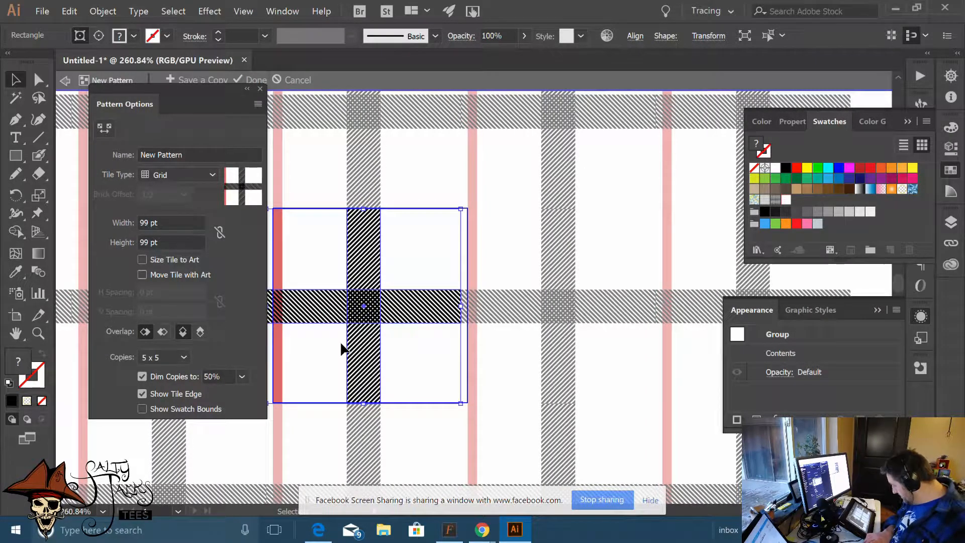
{"action": "key", "text": "Right"}
{"action": "key", "text": "Right"}
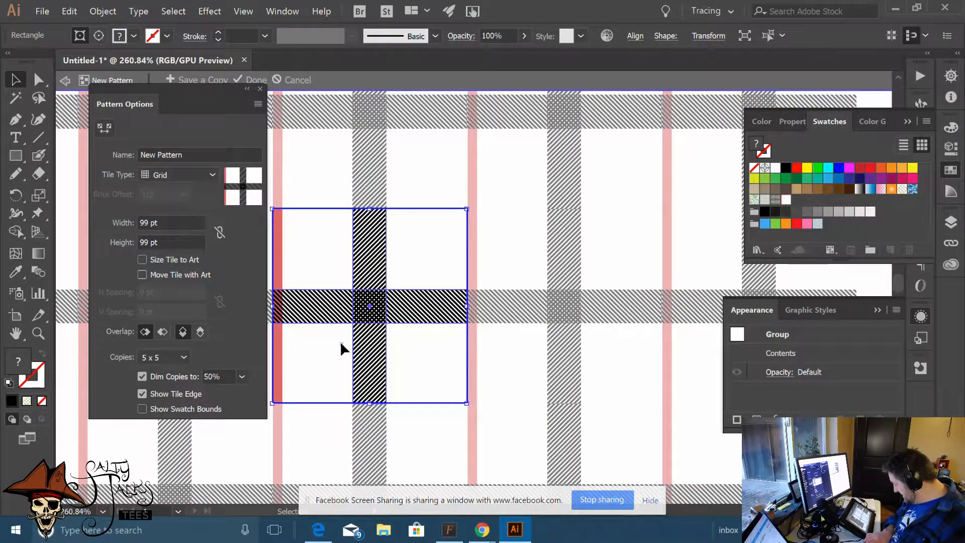
{"action": "left_click", "coordinate": [432, 250]}
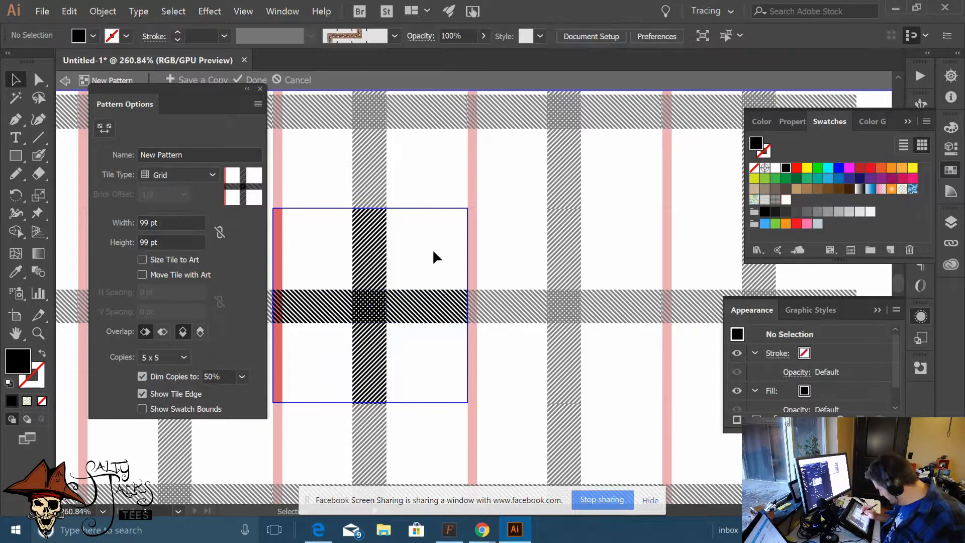
Try to duplicate the red stripe in place and rotate the copy 90 degrees over the horizontal striped bar
{"action": "left_click", "coordinate": [279, 273]}
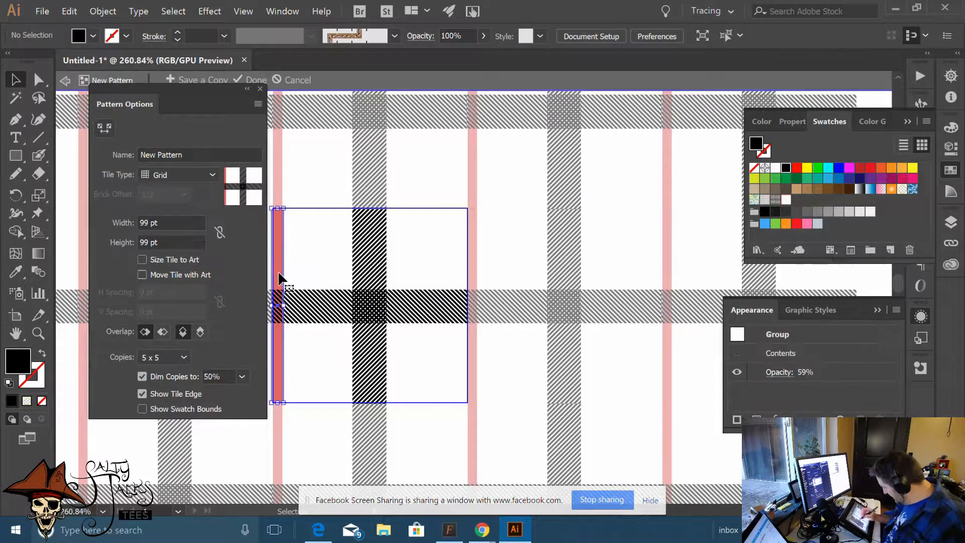
{"action": "key", "text": "ctrl+c"}
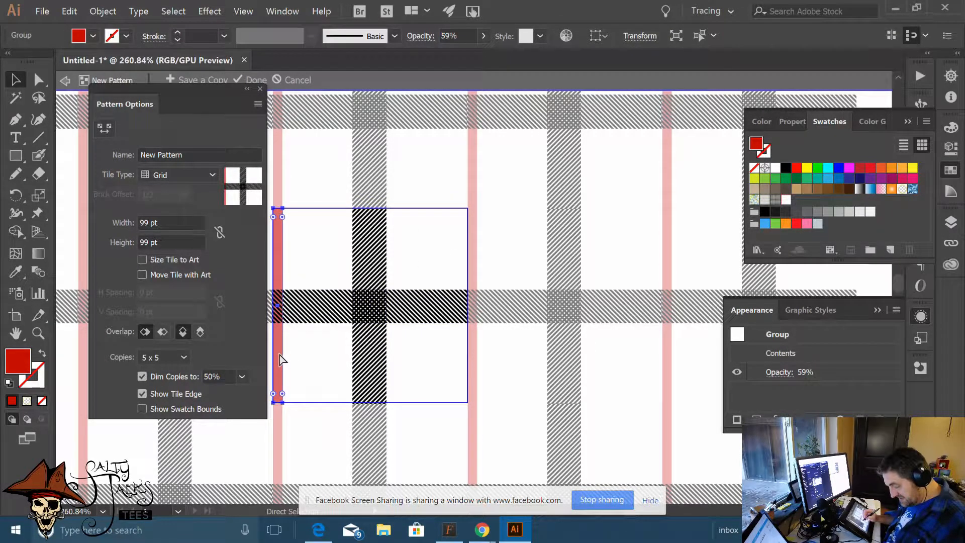
{"action": "key", "text": "ctrl+f"}
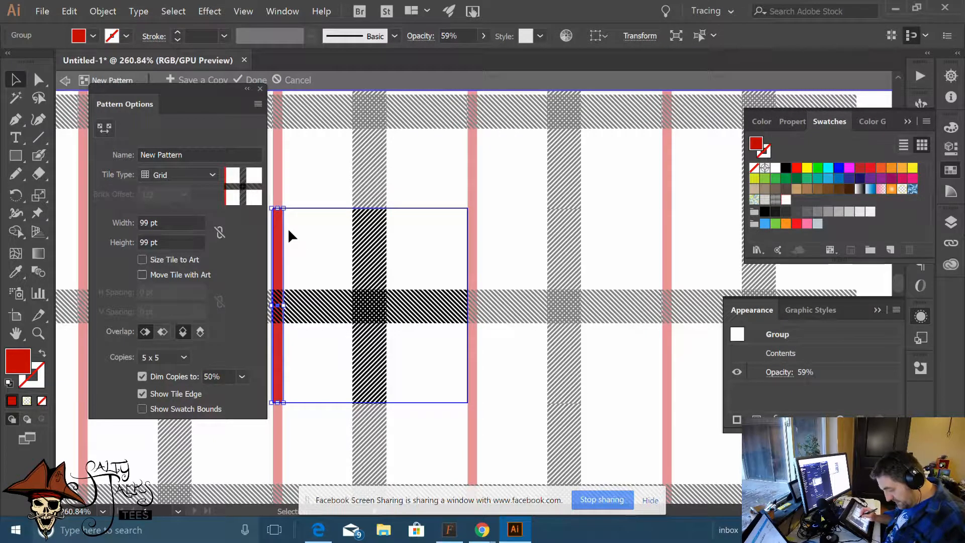
{"action": "key", "text": "r"}
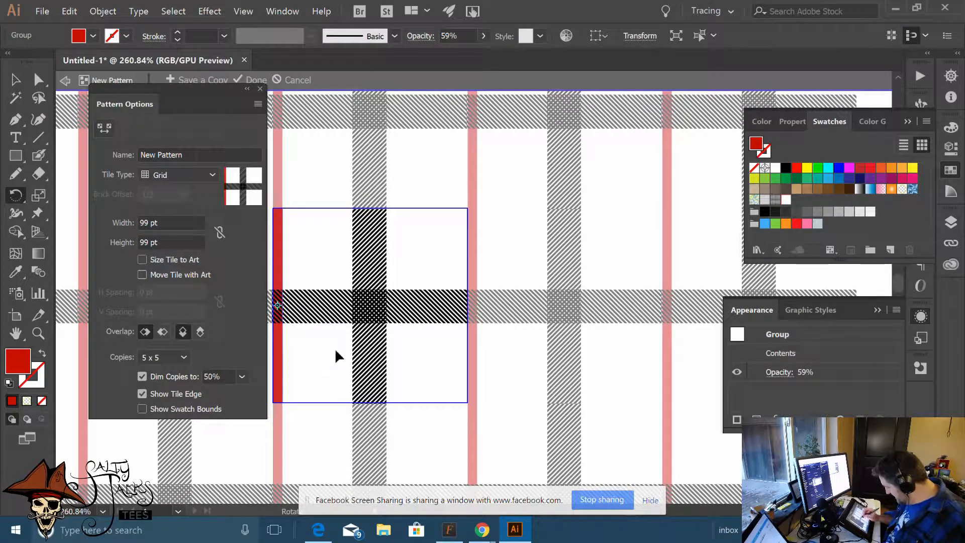
{"action": "left_click_drag", "start_coordinate": [338, 353], "coordinate": [306, 312]}
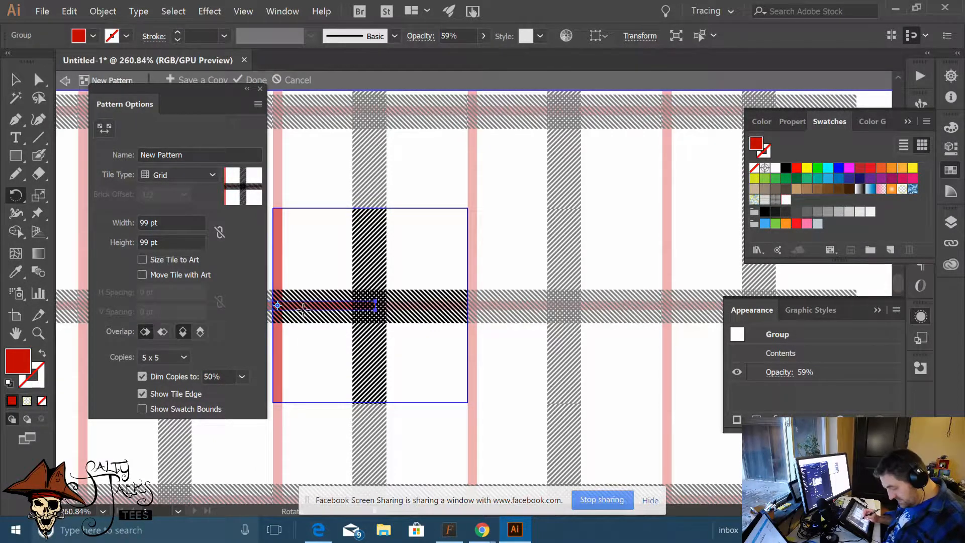
{"action": "key", "text": "v"}
{"action": "left_click_drag", "start_coordinate": [359, 241], "coordinate": [332, 236]}
{"action": "key", "text": "ctrl+z"}
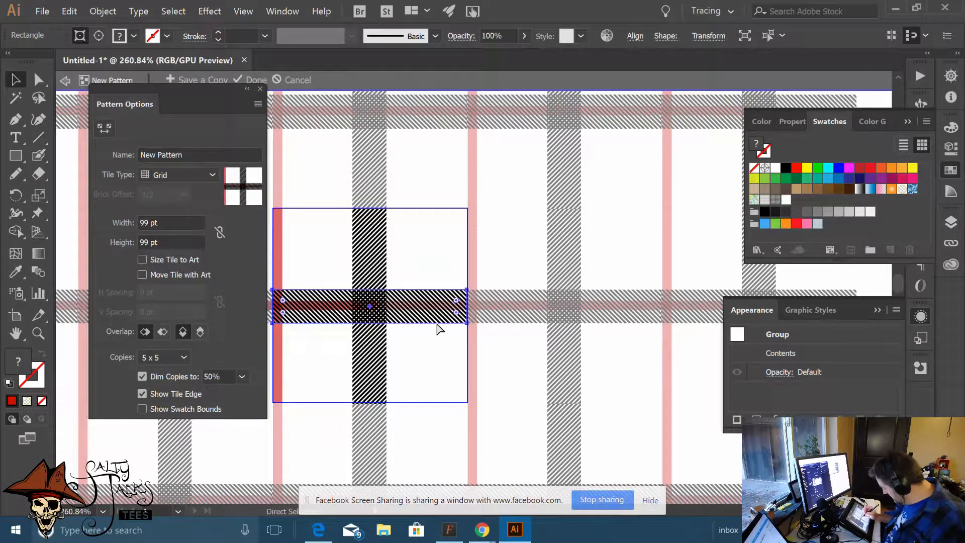
Place a copy of the red vertical stripe, rotated 90 degrees, along the top edge of the pattern tile
{"action": "left_click", "coordinate": [279, 254]}
{"action": "left_click_drag", "start_coordinate": [284, 254], "coordinate": [322, 206]}
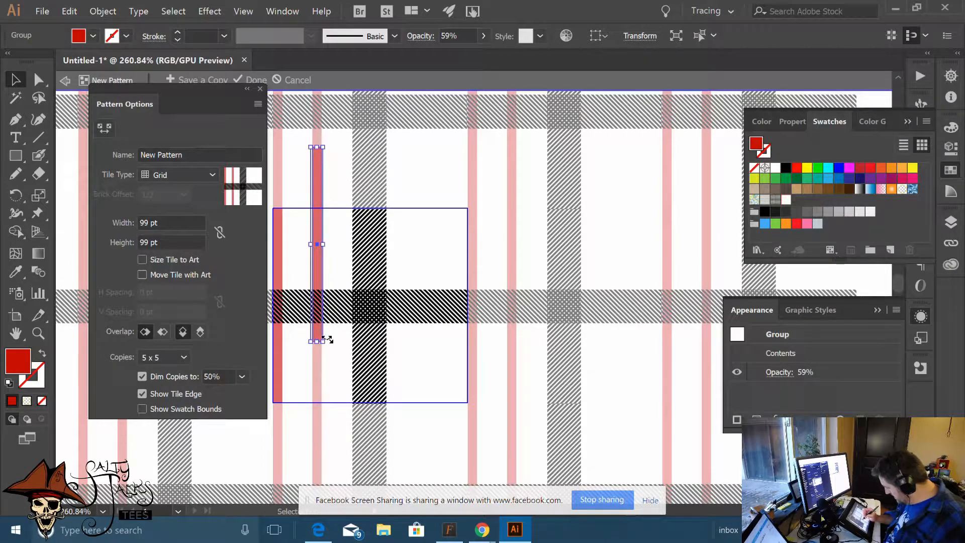
{"action": "left_click_drag", "start_coordinate": [327, 345], "coordinate": [387, 217]}
{"action": "left_click", "coordinate": [423, 258]}
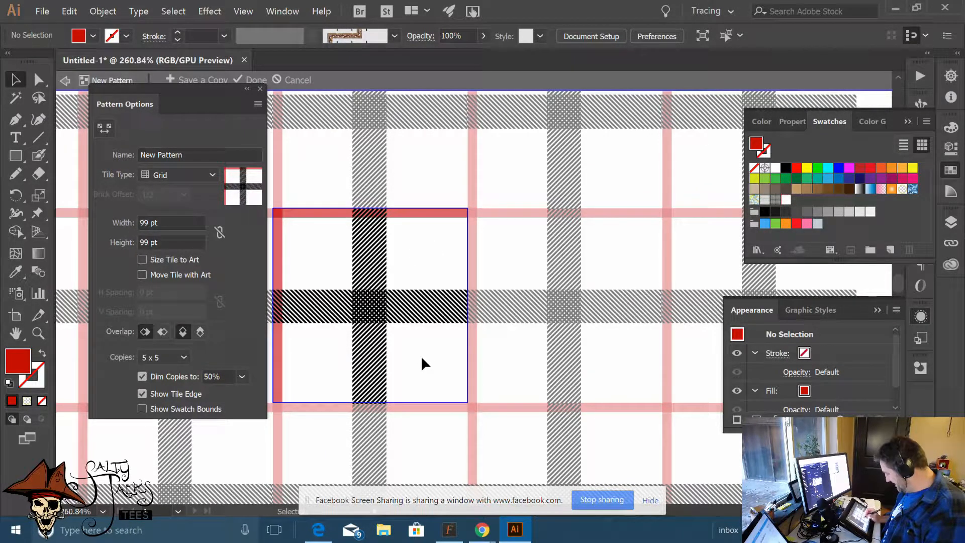
Try centring the vertical striped bar horizontally with Align to Artboard, and undo the alignment
{"action": "left_click", "coordinate": [372, 364]}
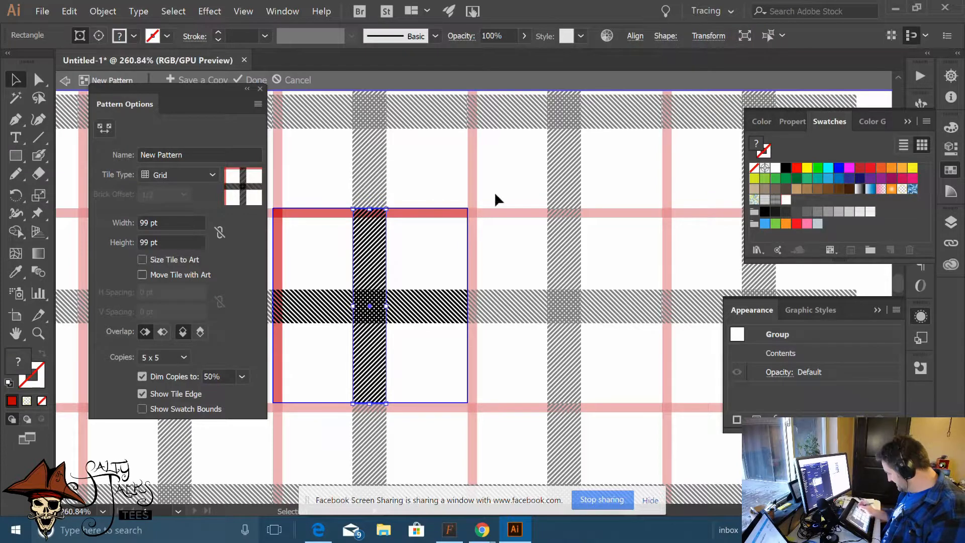
{"action": "left_click", "coordinate": [635, 35]}
{"action": "left_click", "coordinate": [633, 161]}
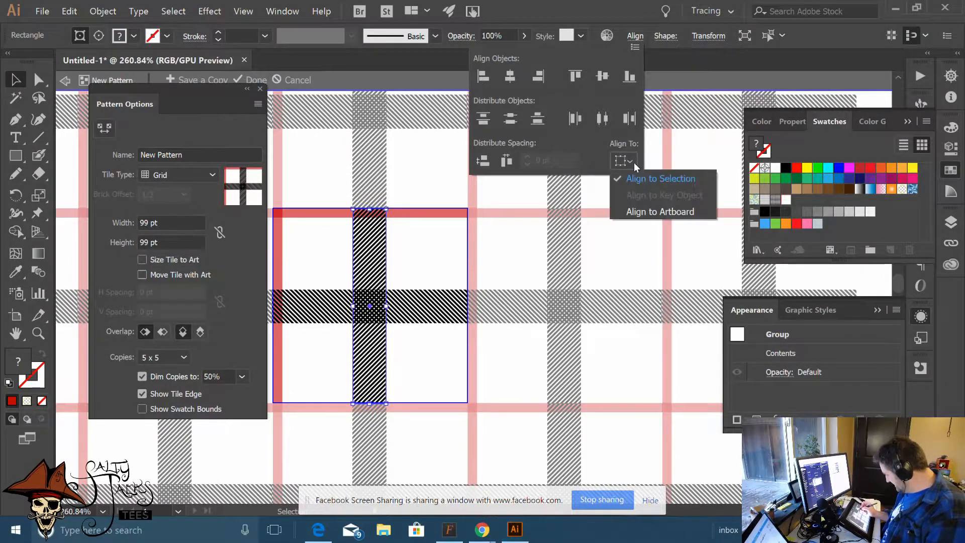
{"action": "left_click", "coordinate": [656, 211]}
{"action": "left_click", "coordinate": [510, 76]}
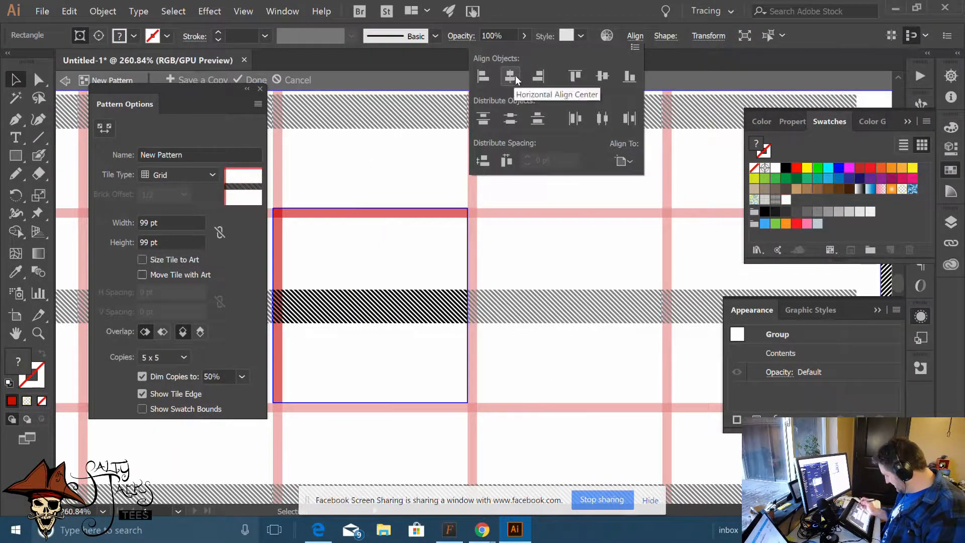
{"action": "left_click", "coordinate": [374, 363]}
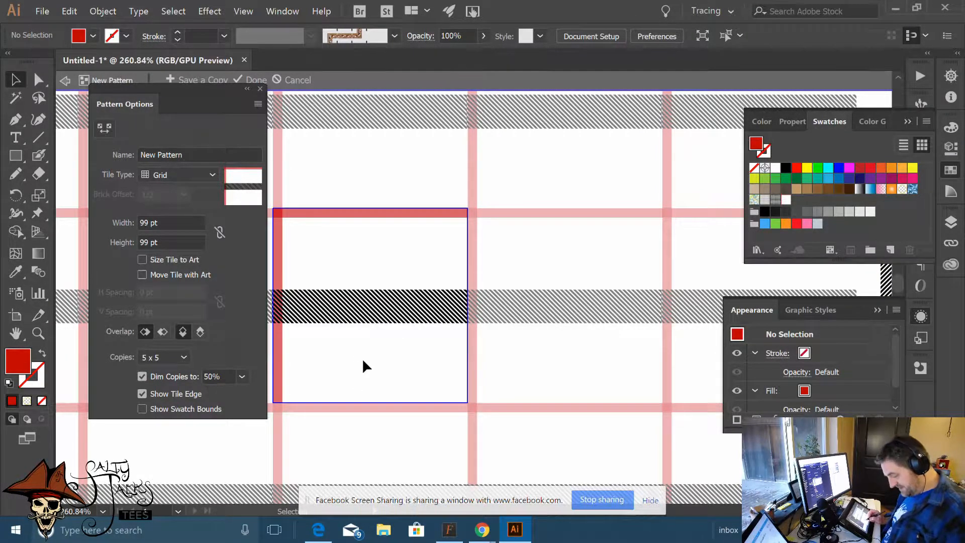
{"action": "key", "text": "ctrl+z"}
{"action": "left_click", "coordinate": [422, 358]}
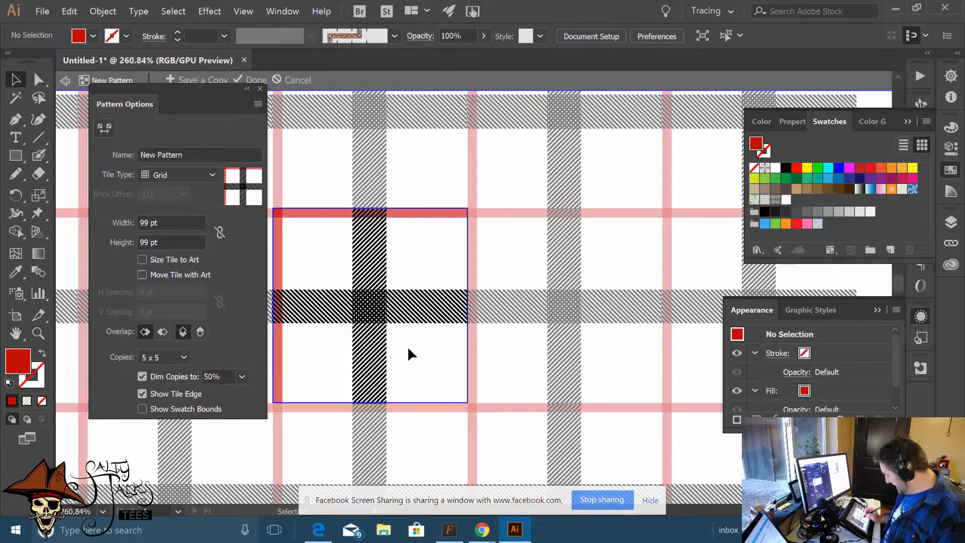
Reposition the vertical striped bar by small horizontal nudges so it sits midway between the tile's red vertical stripes
{"action": "left_click_drag", "start_coordinate": [373, 357], "coordinate": [376, 355]}
{"action": "left_click", "coordinate": [424, 356]}
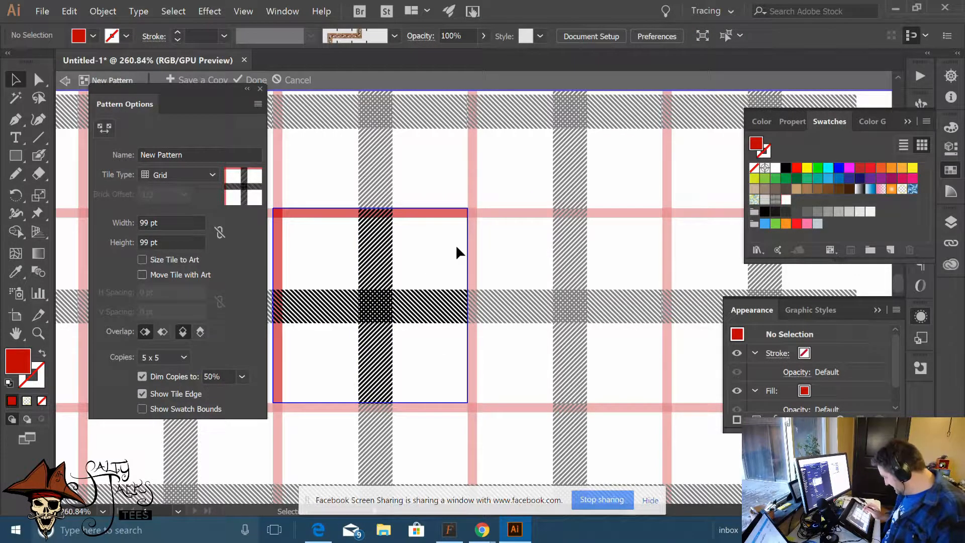
{"action": "left_click", "coordinate": [379, 362]}
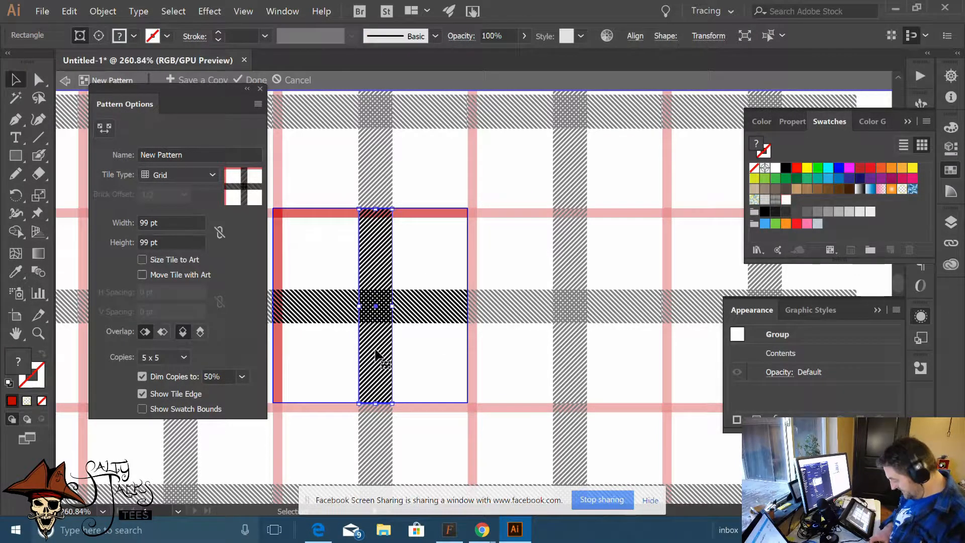
{"action": "key", "text": "Left"}
{"action": "key", "text": "Left"}
{"action": "key", "text": "Left"}
{"action": "key", "text": "Left"}
{"action": "key", "text": "Left"}
{"action": "key", "text": "Left"}
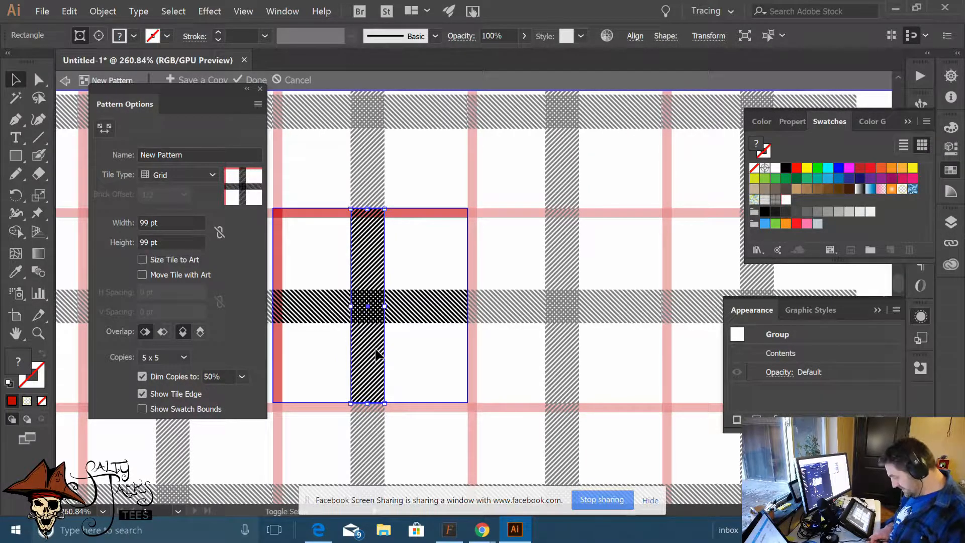
{"action": "key", "text": "Right"}
{"action": "key", "text": "Right"}
{"action": "key", "text": "Right"}
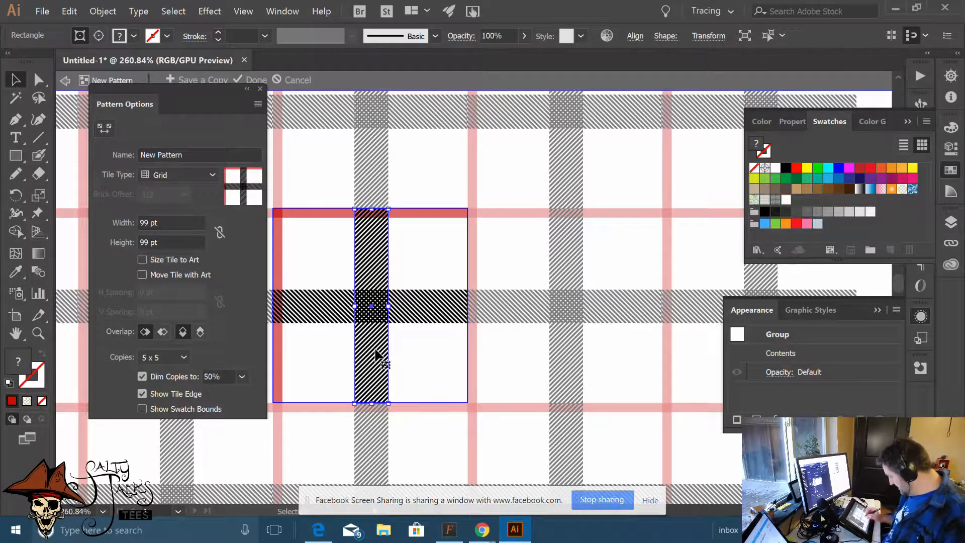
{"action": "left_click", "coordinate": [423, 326]}
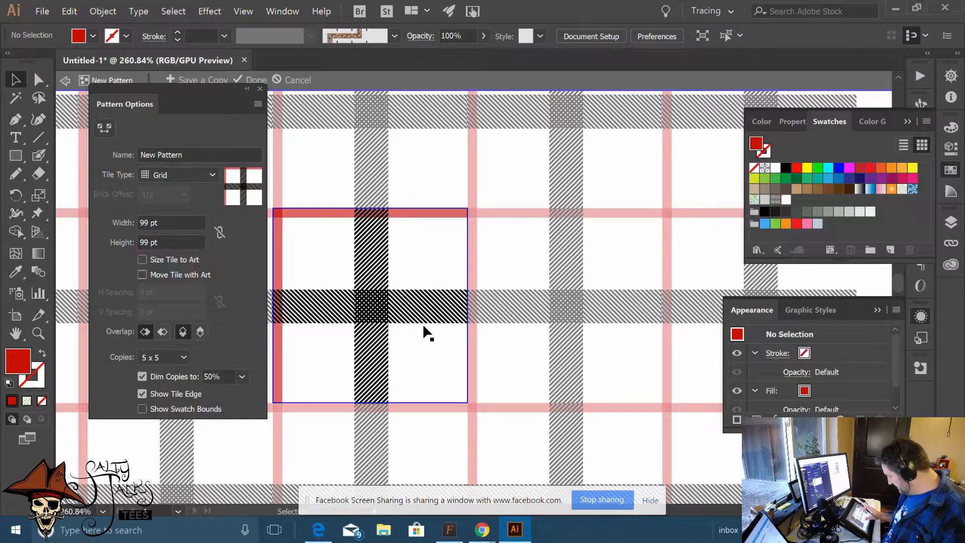
Check the repeated plaid as a whole and shift the vertical striped bar two small nudges further right
{"action": "scroll", "coordinate": [422, 323], "scroll_direction": "down", "scroll_amount": 5}
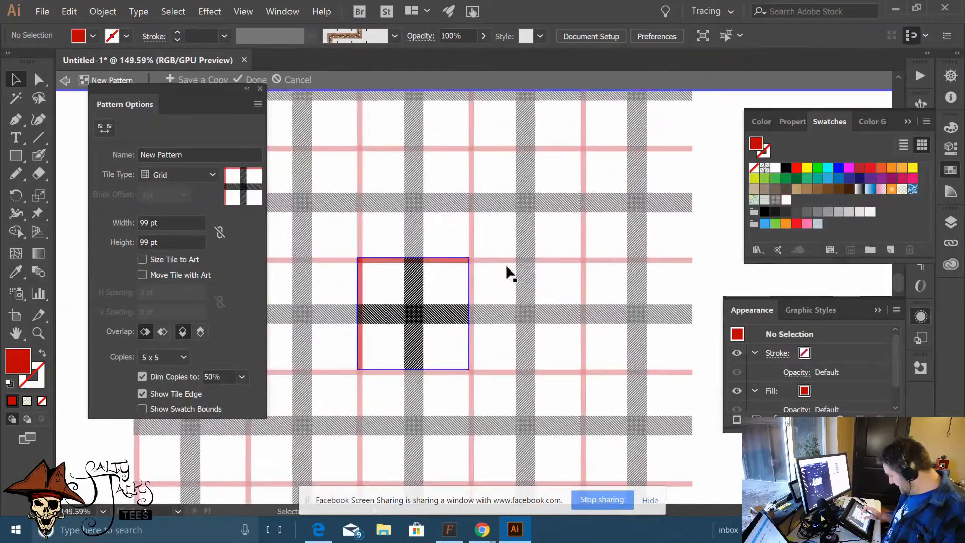
{"action": "scroll", "coordinate": [505, 264], "scroll_direction": "down", "scroll_amount": 2}
{"action": "scroll", "coordinate": [490, 279], "scroll_direction": "up", "scroll_amount": 2}
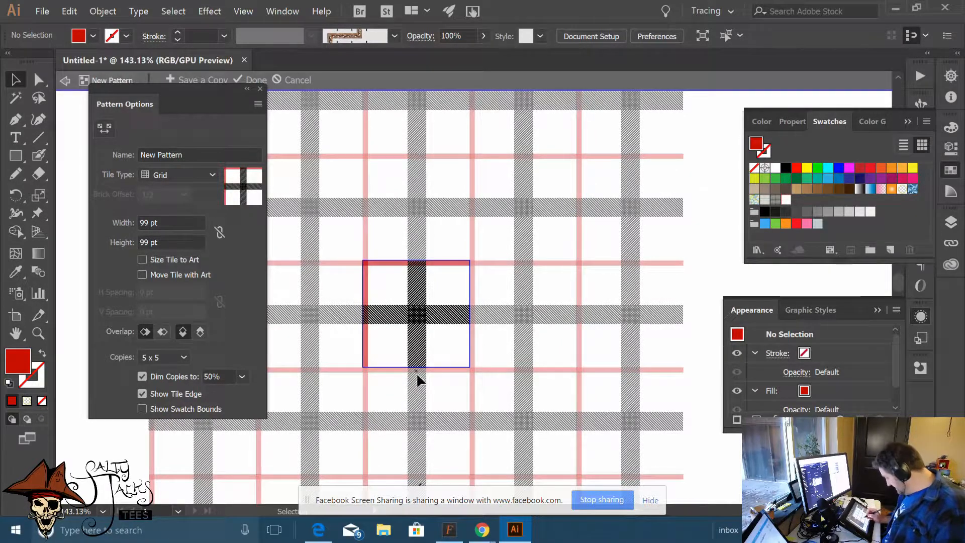
{"action": "left_click", "coordinate": [417, 352]}
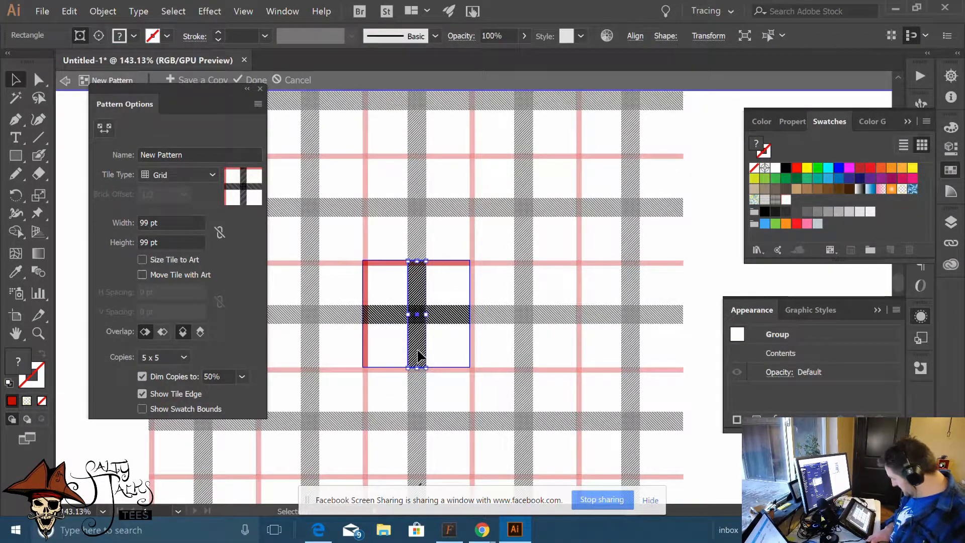
{"action": "key", "text": "Right"}
{"action": "key", "text": "Right"}
{"action": "left_click", "coordinate": [451, 339]}
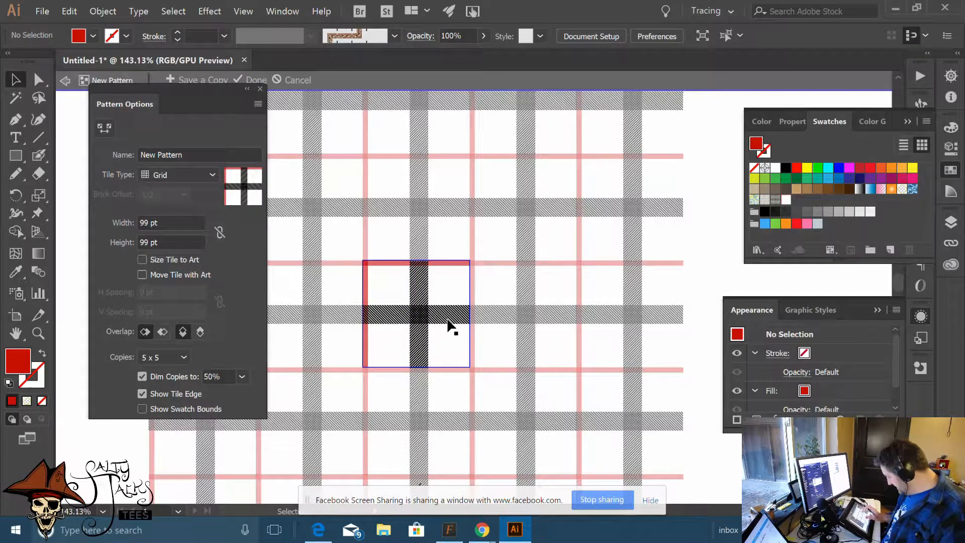
Save a copy of the plaid tile as a pattern swatch named "red black plaid" and finish pattern editing
{"action": "scroll", "coordinate": [447, 351], "scroll_direction": "up", "scroll_amount": 3}
{"action": "scroll", "coordinate": [395, 422], "scroll_direction": "up", "scroll_amount": 9}
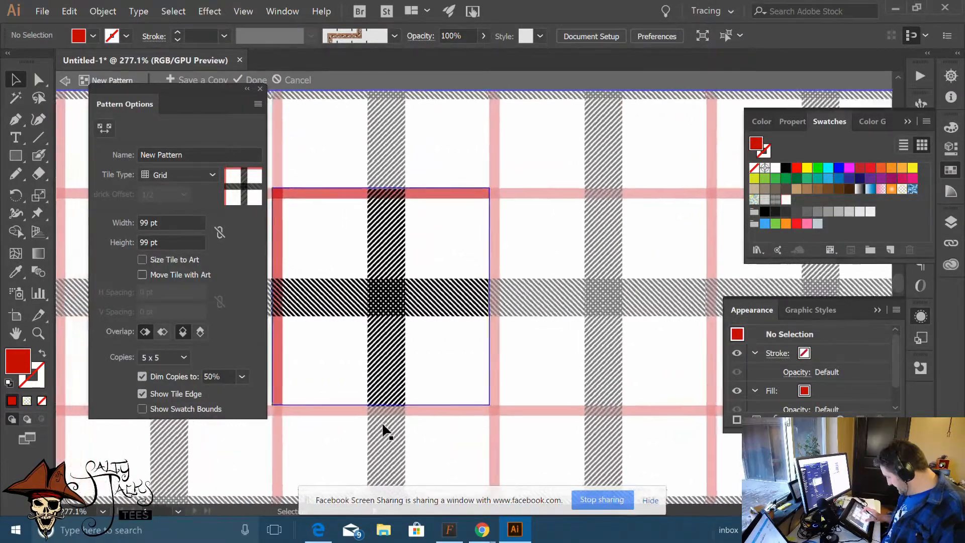
{"action": "scroll", "coordinate": [372, 428], "scroll_direction": "up", "scroll_amount": 1}
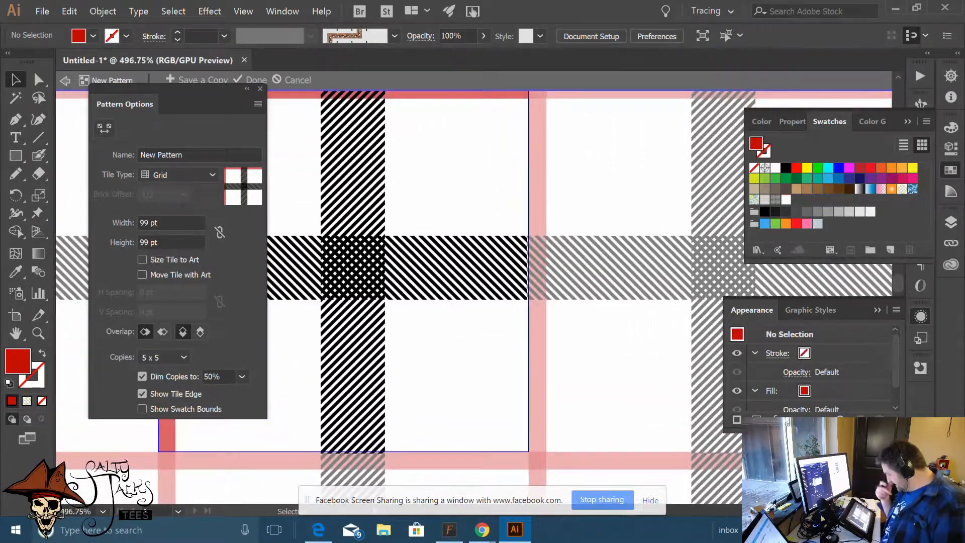
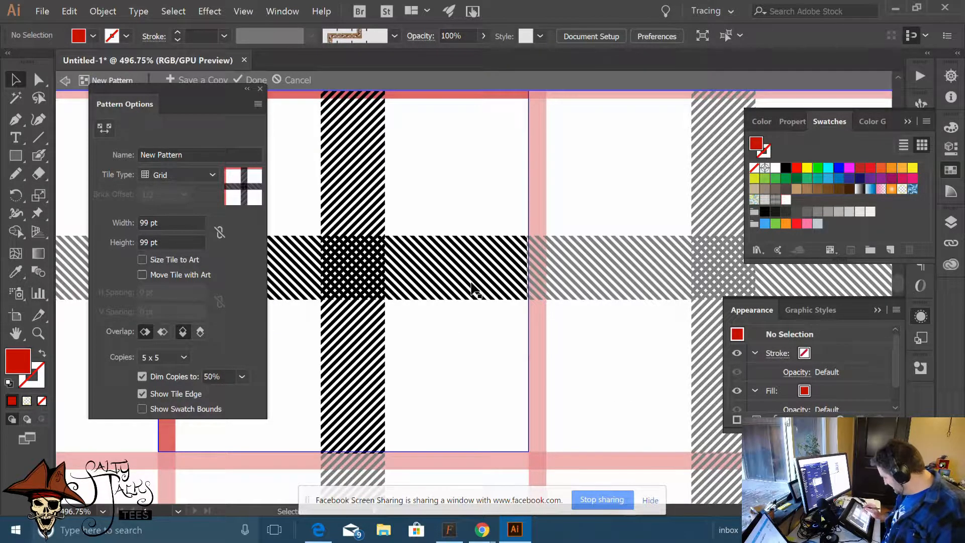
{"action": "scroll", "coordinate": [462, 372], "scroll_direction": "down", "scroll_amount": 2}
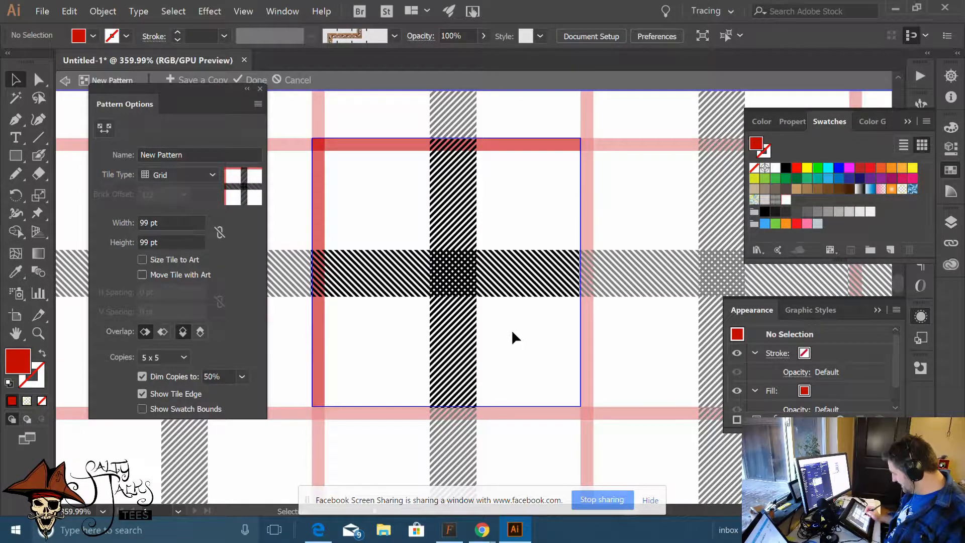
{"action": "scroll", "coordinate": [508, 312], "scroll_direction": "down", "scroll_amount": 5}
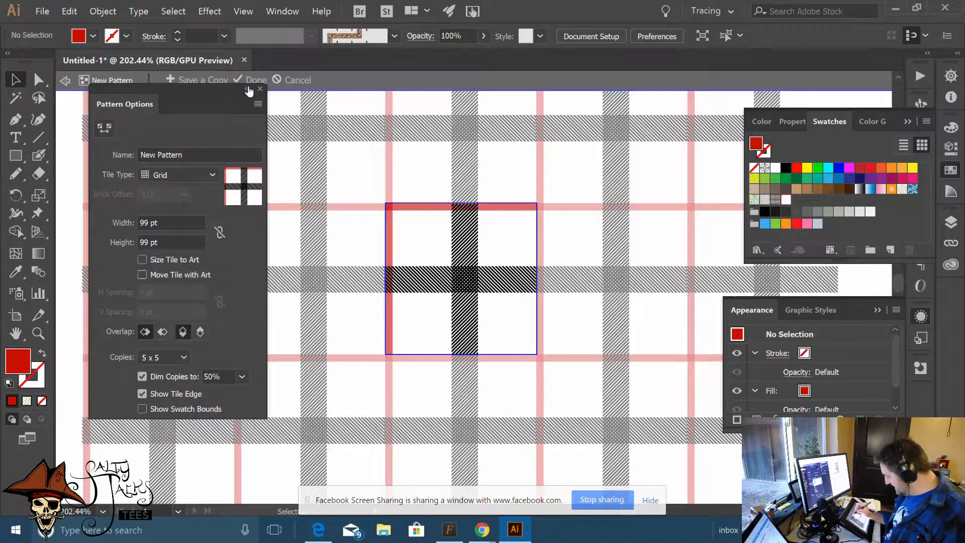
{"action": "left_click", "coordinate": [211, 81]}
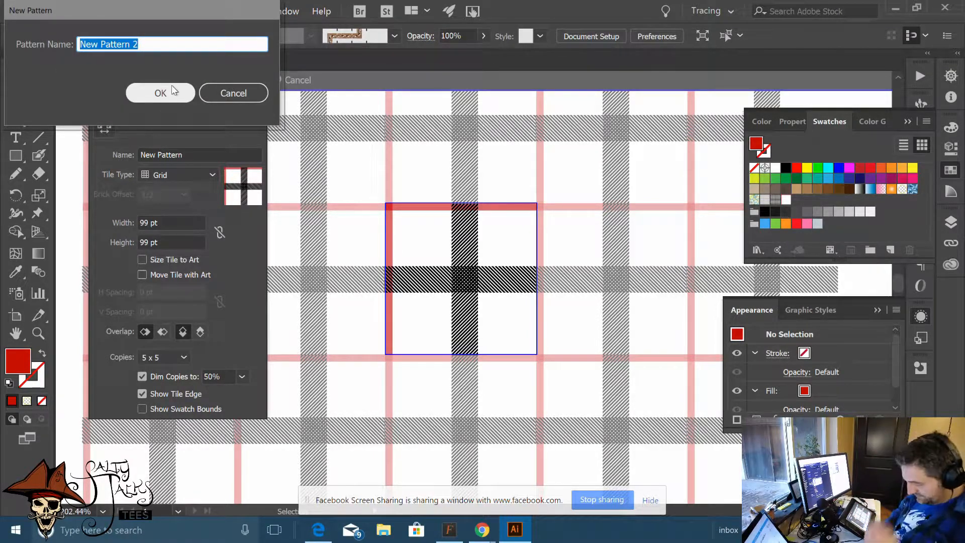
{"action": "type", "text": "re"}
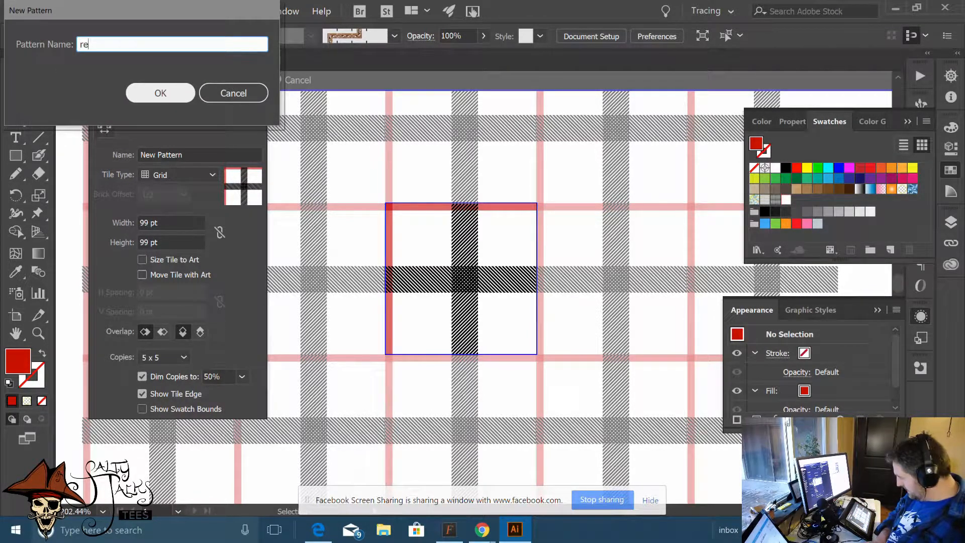
{"action": "type", "text": "d blacck "}
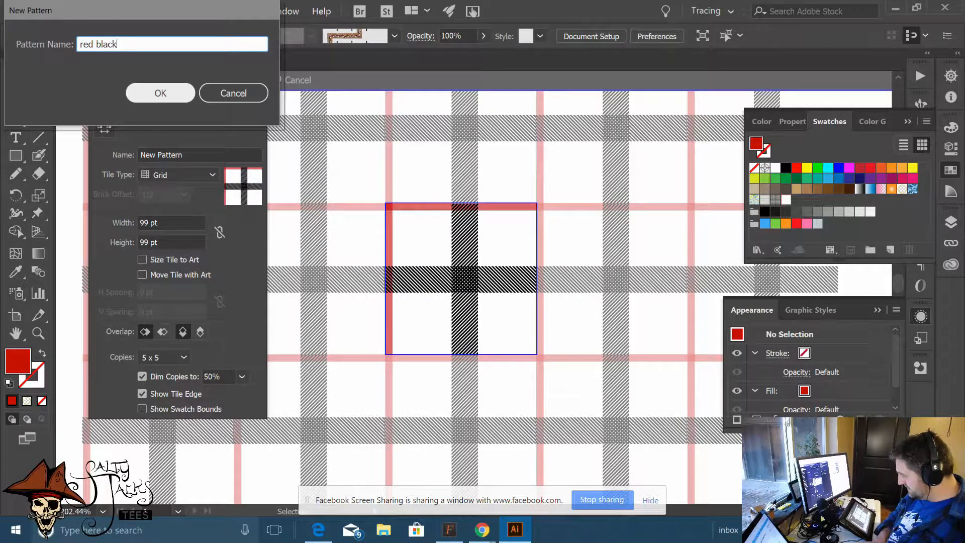
{"action": "type", "text": " plaid"}
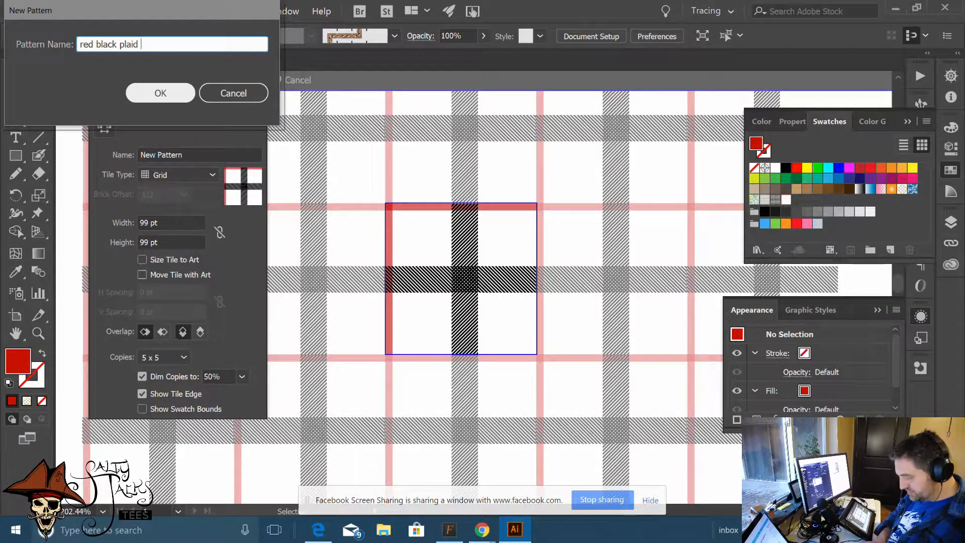
{"action": "left_click", "coordinate": [171, 85]}
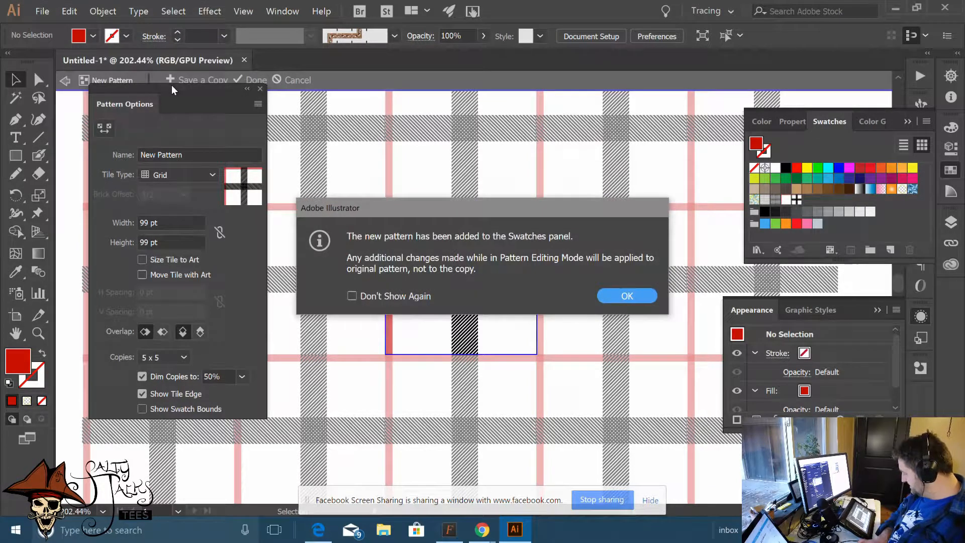
{"action": "key", "text": "Return"}
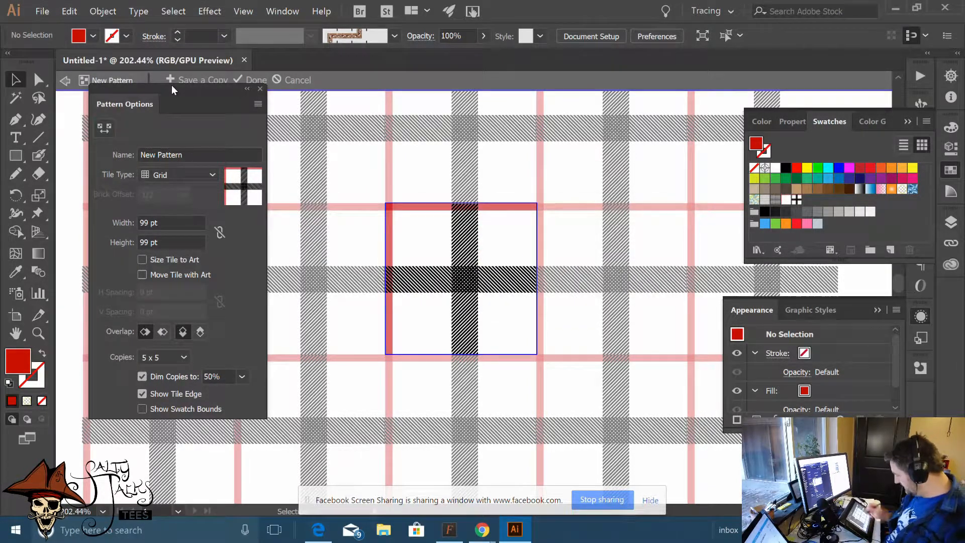
{"action": "left_click", "coordinate": [253, 80]}
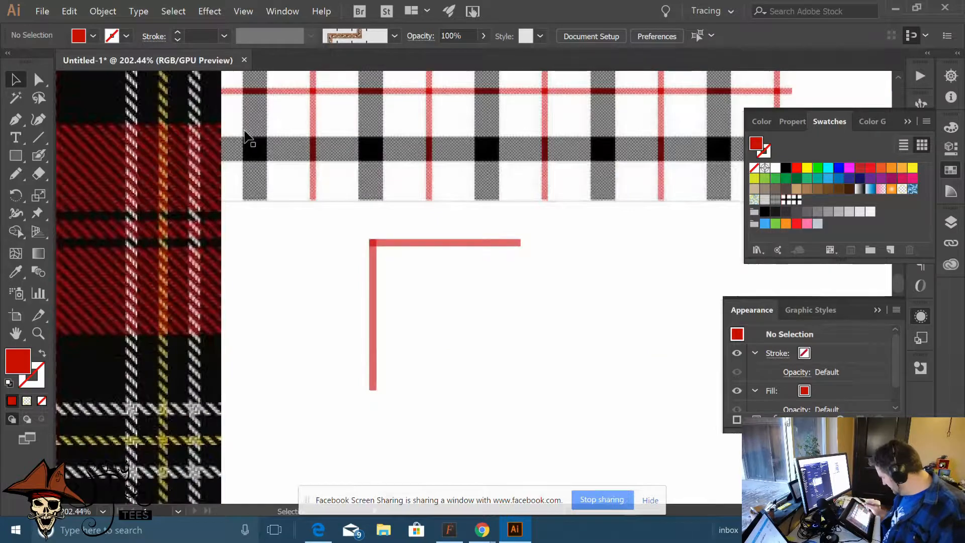
Fill the black reindeer head silhouette with the new red and black plaid pattern swatch
{"action": "scroll", "coordinate": [492, 287], "scroll_direction": "down", "scroll_amount": 5}
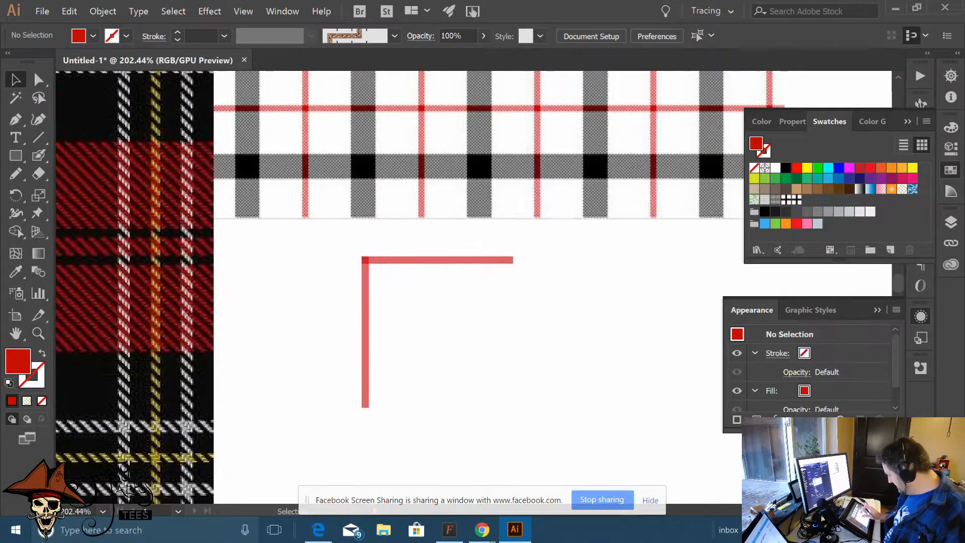
{"action": "scroll", "coordinate": [473, 287], "scroll_direction": "right", "scroll_amount": 8}
{"action": "scroll", "coordinate": [478, 351], "scroll_direction": "down", "scroll_amount": 3}
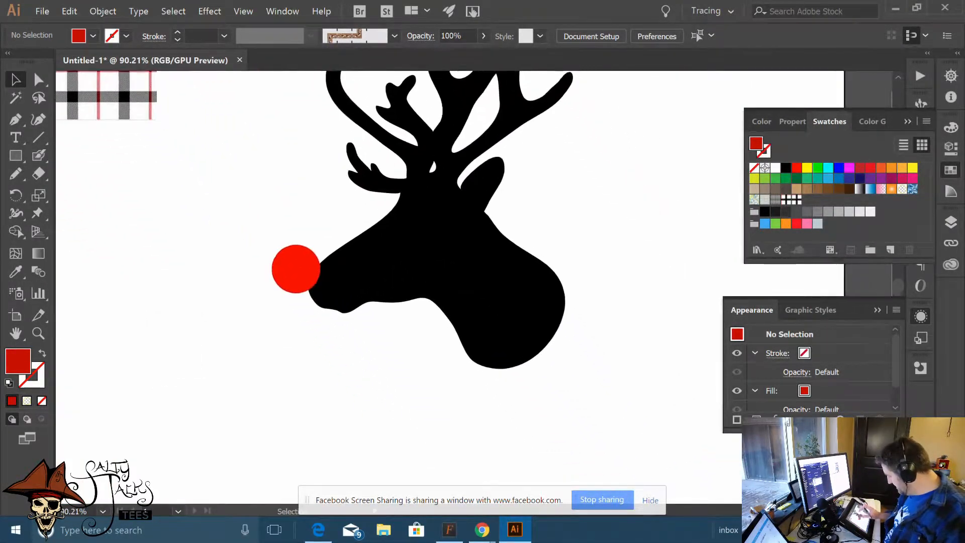
{"action": "scroll", "coordinate": [482, 281], "scroll_direction": "down", "scroll_amount": 3}
{"action": "left_click", "coordinate": [491, 276]}
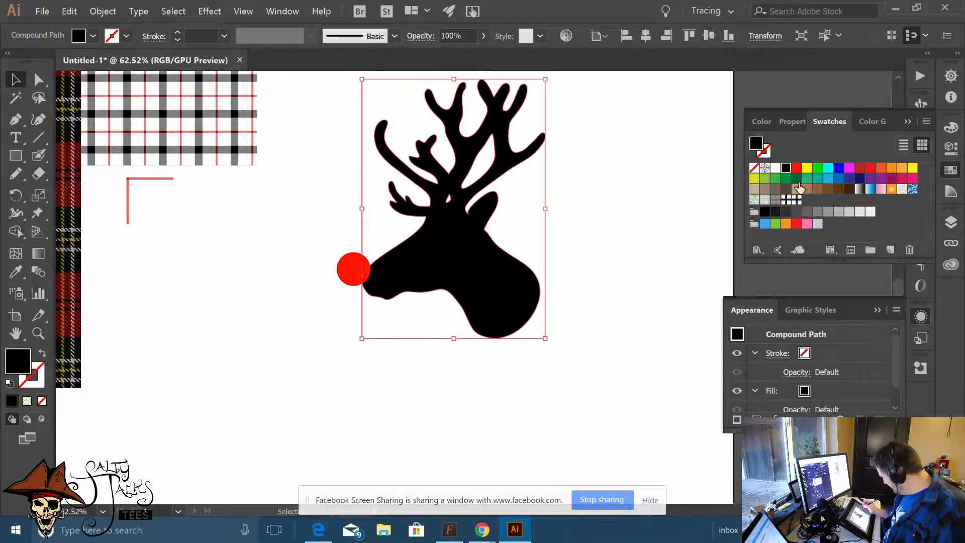
{"action": "left_click", "coordinate": [786, 199]}
{"action": "left_click", "coordinate": [577, 282]}
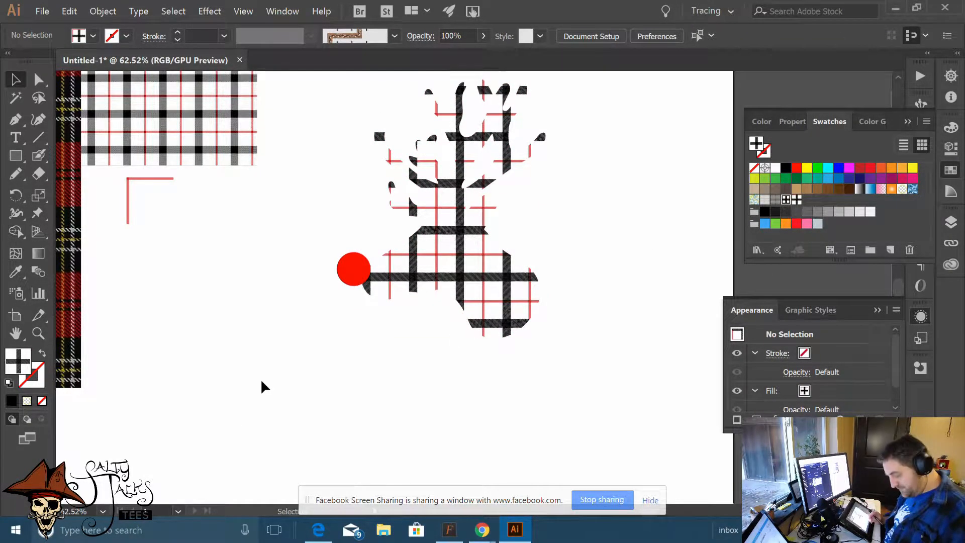
{"action": "key", "text": "ctrl+z"}
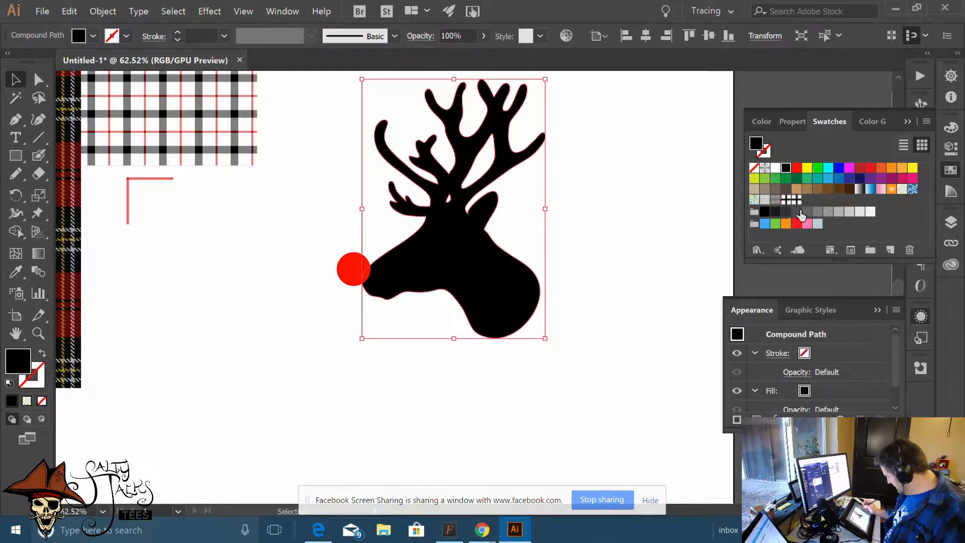
{"action": "left_click", "coordinate": [785, 200]}
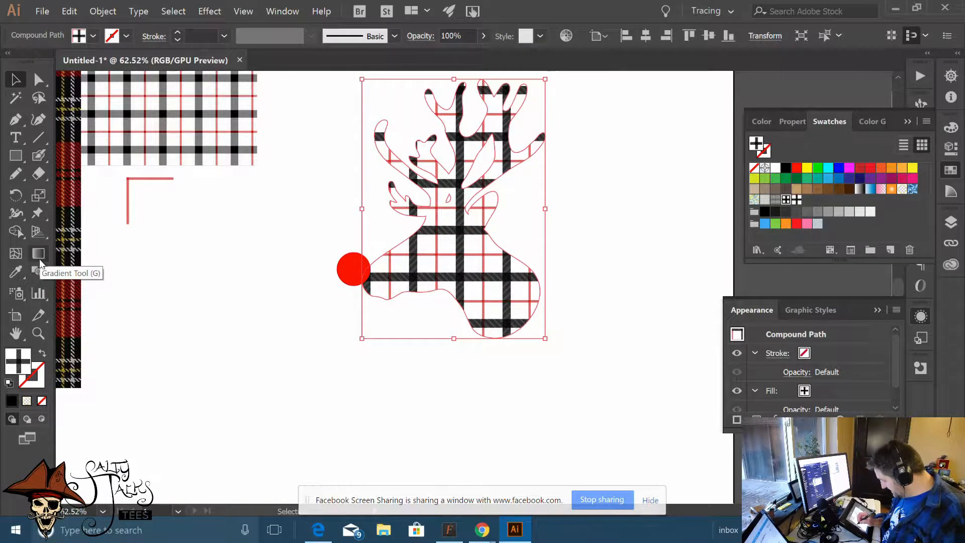
Scale only the plaid pattern inside the reindeer head uniformly to 75%, with Transform Objects off and Transform Patterns on
{"action": "left_click", "coordinate": [39, 196]}
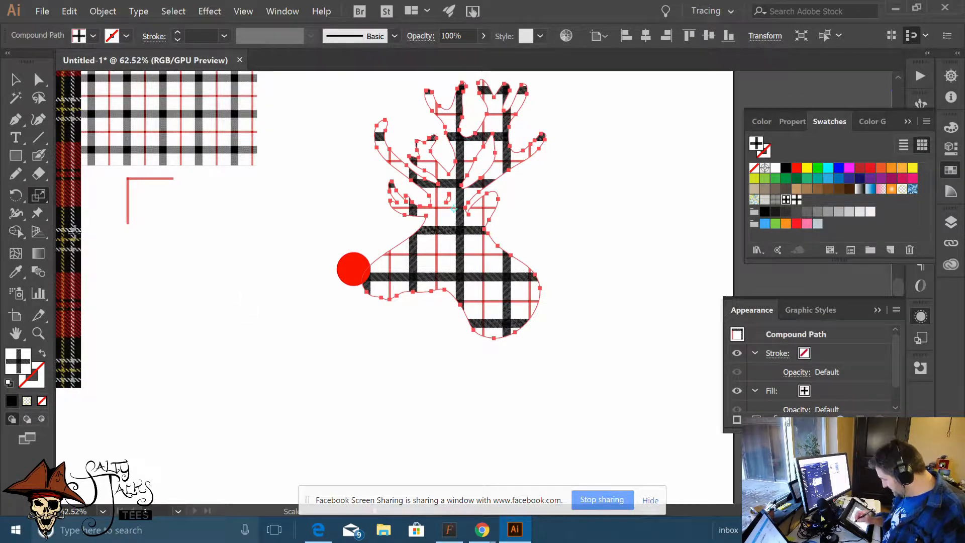
{"action": "double_click", "coordinate": [39, 196]}
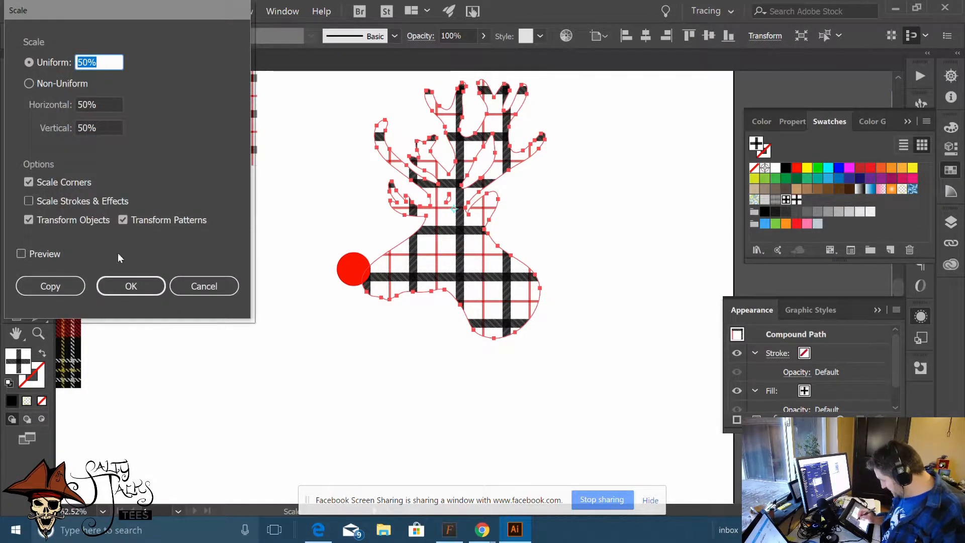
{"action": "left_click", "coordinate": [23, 219]}
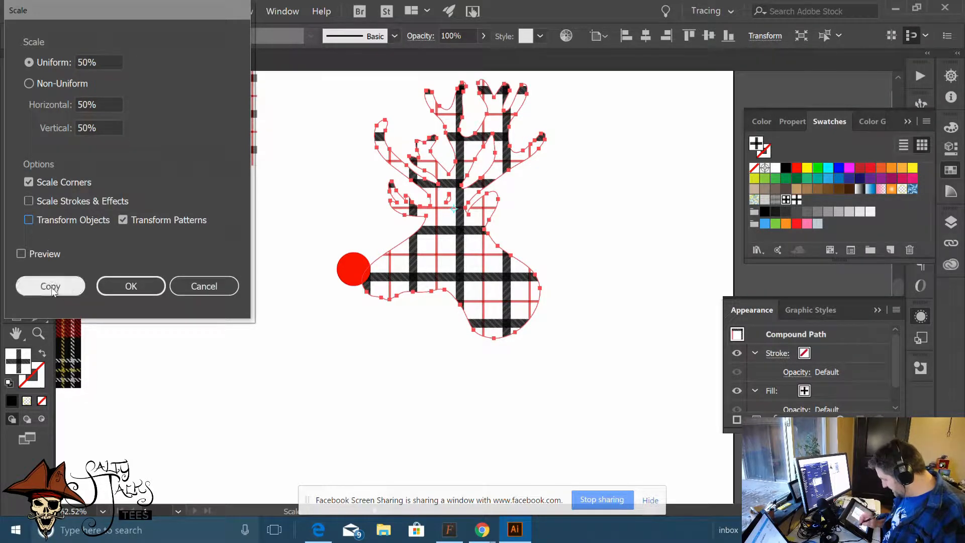
{"action": "left_click", "coordinate": [21, 254]}
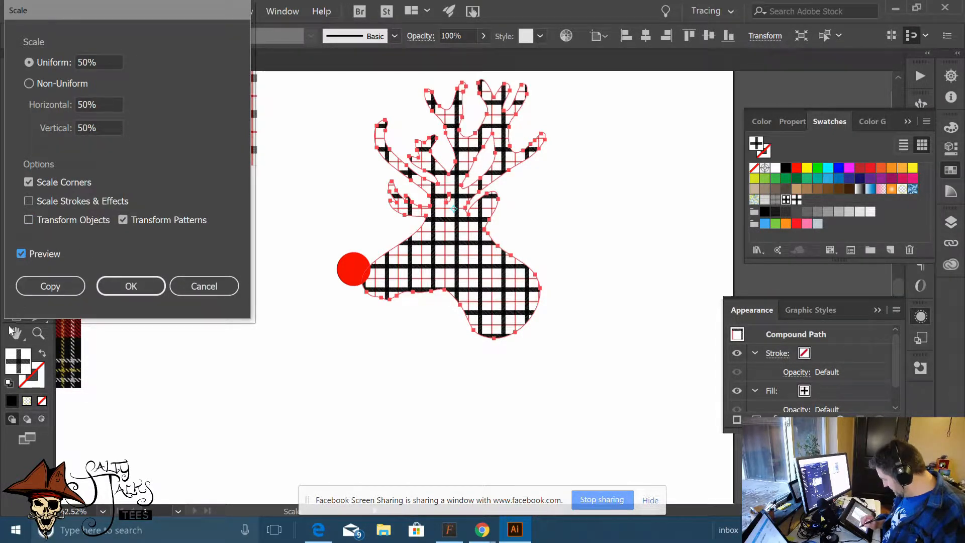
{"action": "left_click_drag", "start_coordinate": [101, 62], "coordinate": [75, 61]}
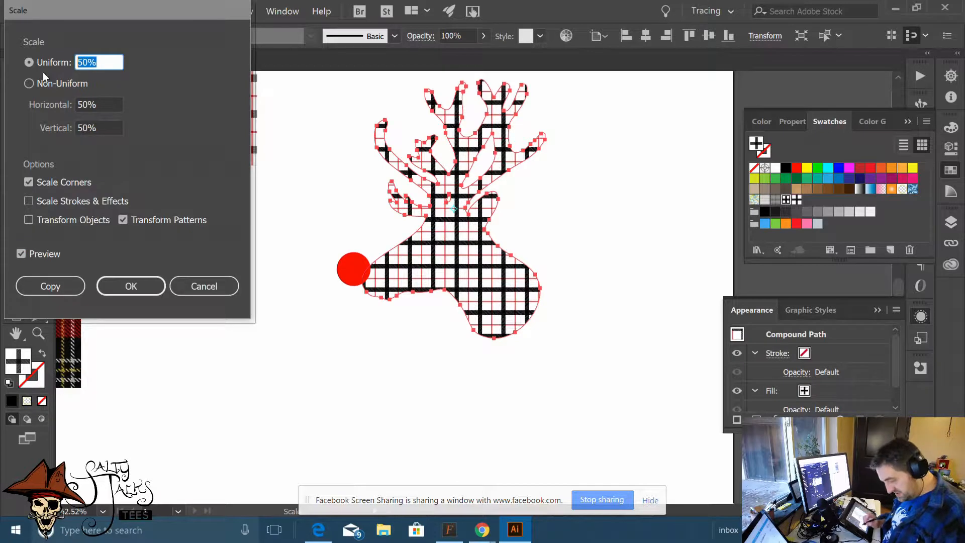
{"action": "type", "text": "75"}
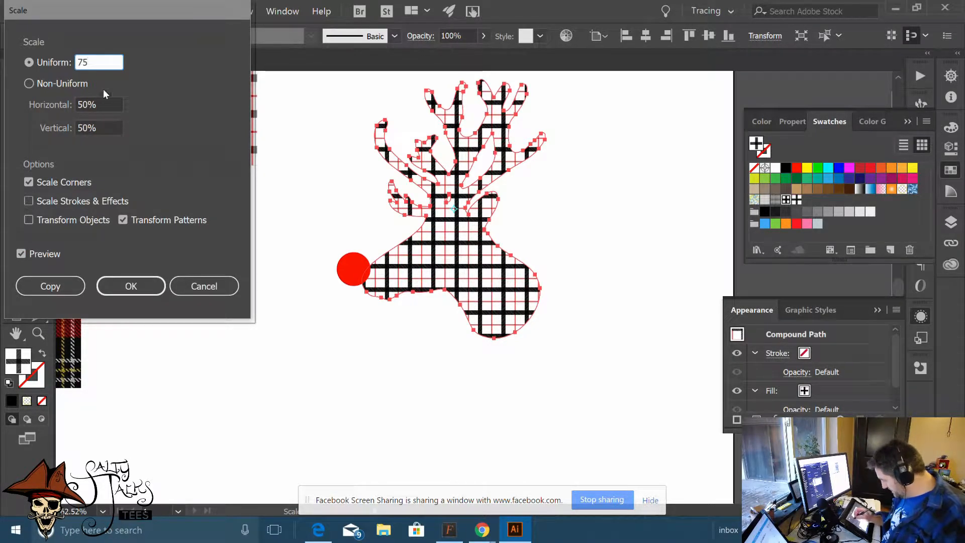
{"action": "left_click", "coordinate": [103, 104]}
{"action": "left_click", "coordinate": [105, 61]}
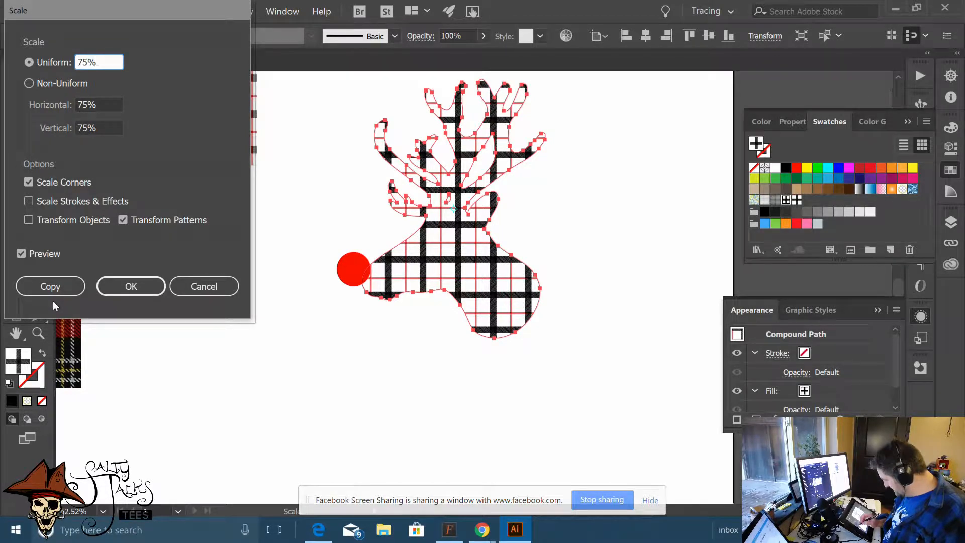
{"action": "left_click", "coordinate": [121, 286]}
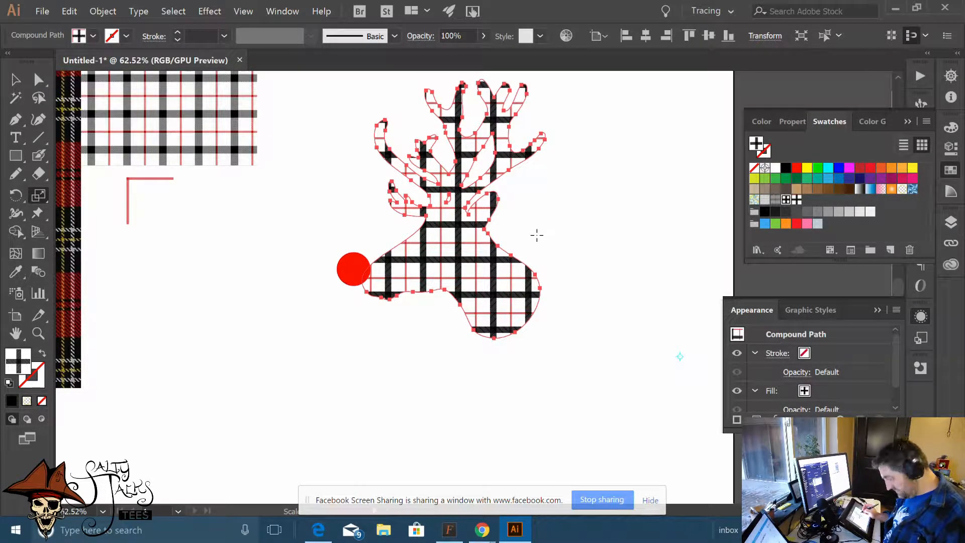
{"action": "key", "text": "v"}
{"action": "left_click", "coordinate": [576, 238]}
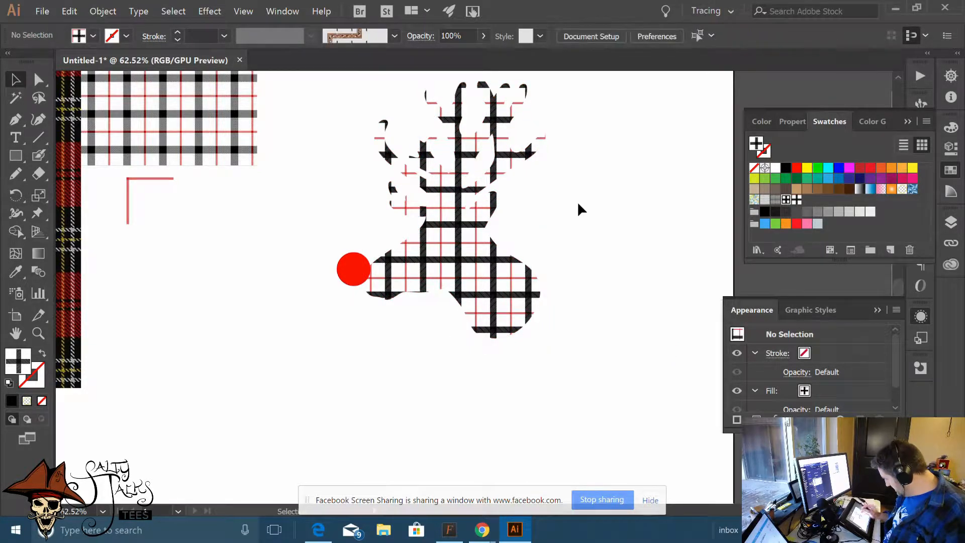
Examine the scaled plaid fill of the reindeer head up close and against the whole artboard
{"action": "scroll", "coordinate": [577, 202], "scroll_direction": "up", "scroll_amount": 3}
{"action": "scroll", "coordinate": [551, 175], "scroll_direction": "up", "scroll_amount": 3}
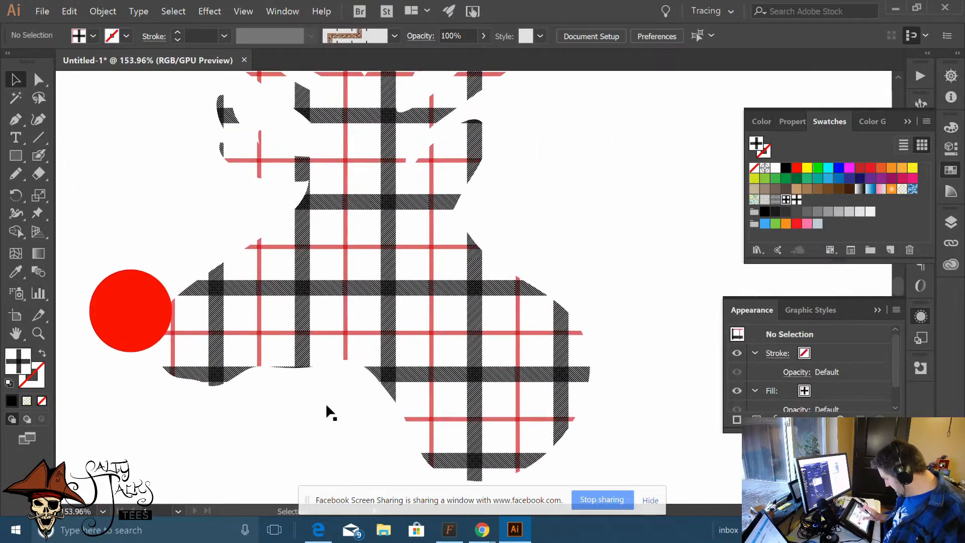
{"action": "scroll", "coordinate": [325, 402], "scroll_direction": "down", "scroll_amount": 4}
{"action": "scroll", "coordinate": [487, 222], "scroll_direction": "down", "scroll_amount": 2}
{"action": "scroll", "coordinate": [523, 181], "scroll_direction": "up", "scroll_amount": 5}
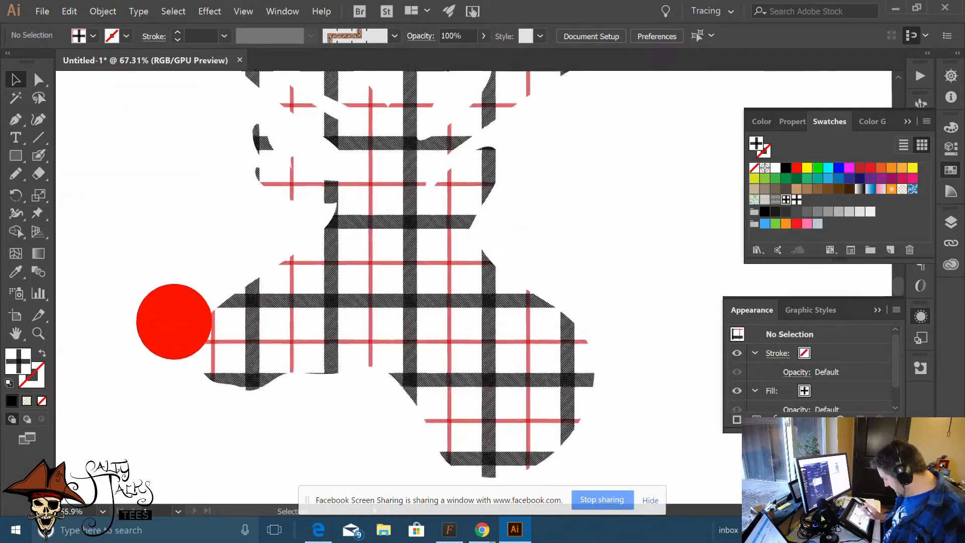
{"action": "scroll", "coordinate": [538, 162], "scroll_direction": "up", "scroll_amount": 2}
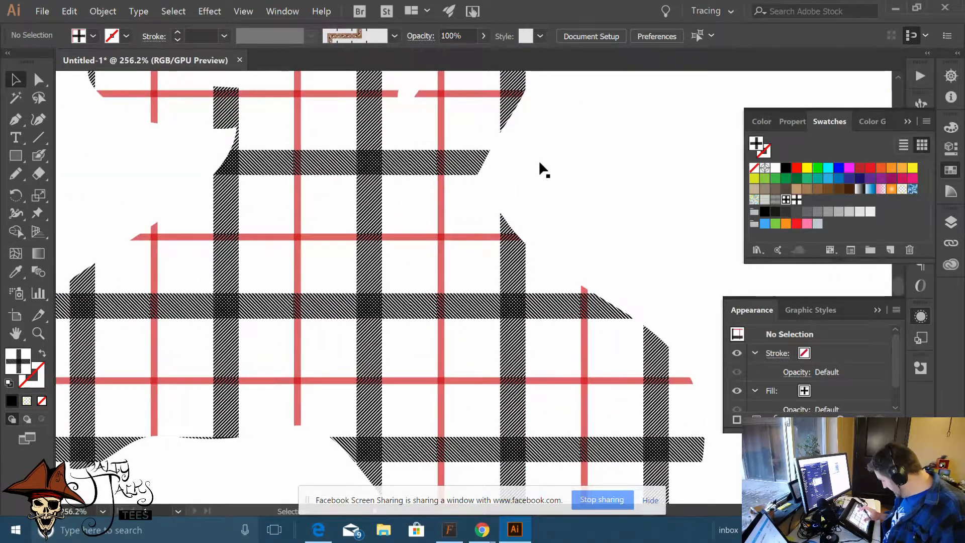
{"action": "scroll", "coordinate": [538, 162], "scroll_direction": "down", "scroll_amount": 4}
{"action": "scroll", "coordinate": [394, 379], "scroll_direction": "up", "scroll_amount": 3}
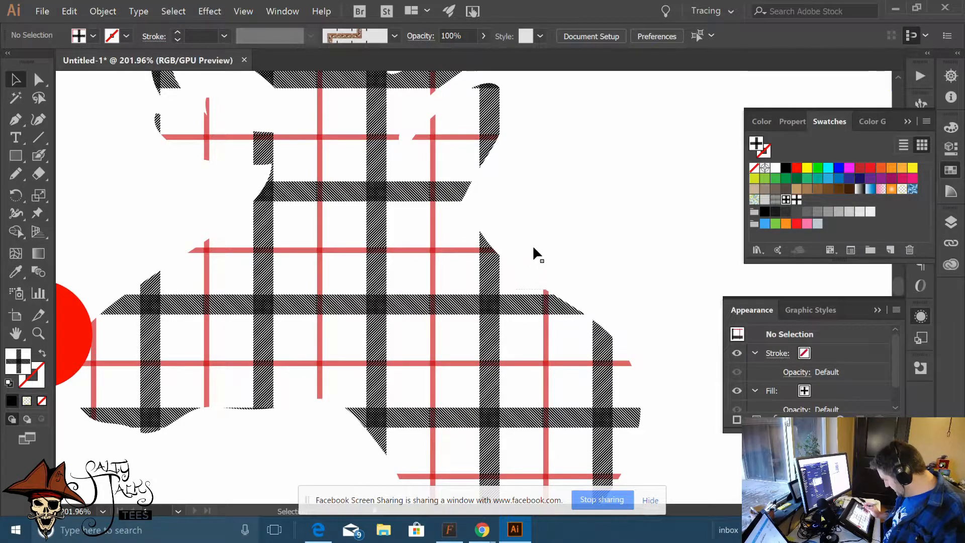
{"action": "scroll", "coordinate": [544, 206], "scroll_direction": "down", "scroll_amount": 5}
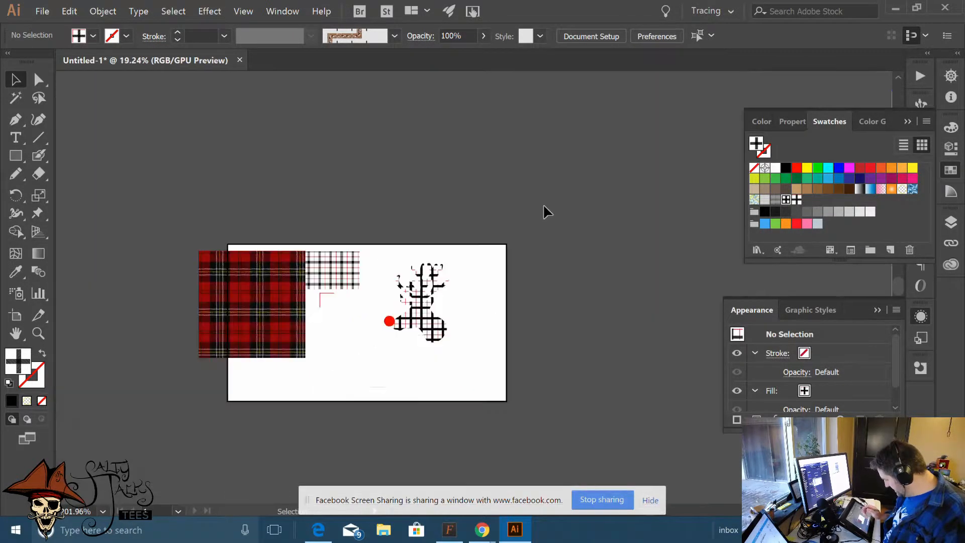
Try moving the plaid reindeer head away from its red nose, and undo the move
{"action": "scroll", "coordinate": [502, 231], "scroll_direction": "up", "scroll_amount": 4}
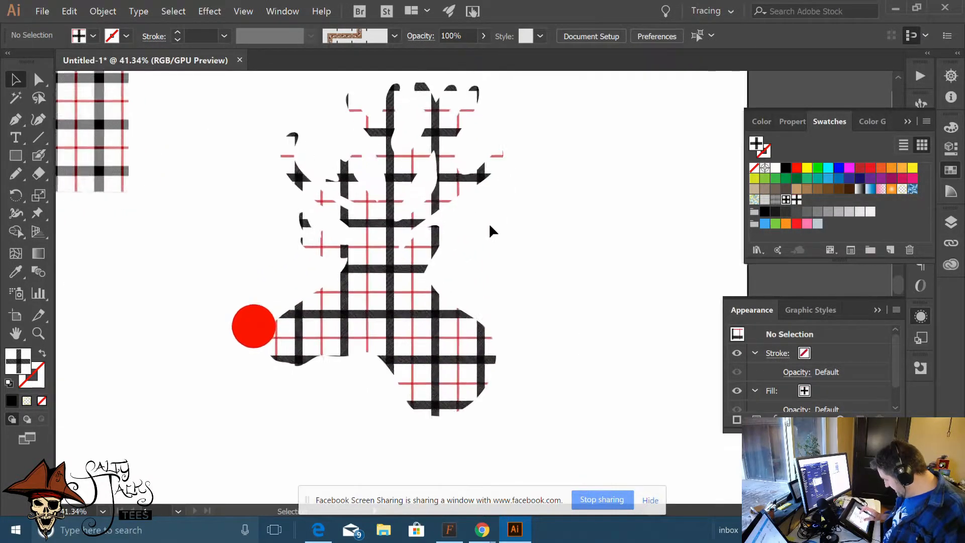
{"action": "scroll", "coordinate": [405, 322], "scroll_direction": "up", "scroll_amount": 1}
{"action": "left_click_drag", "start_coordinate": [374, 361], "coordinate": [483, 329]}
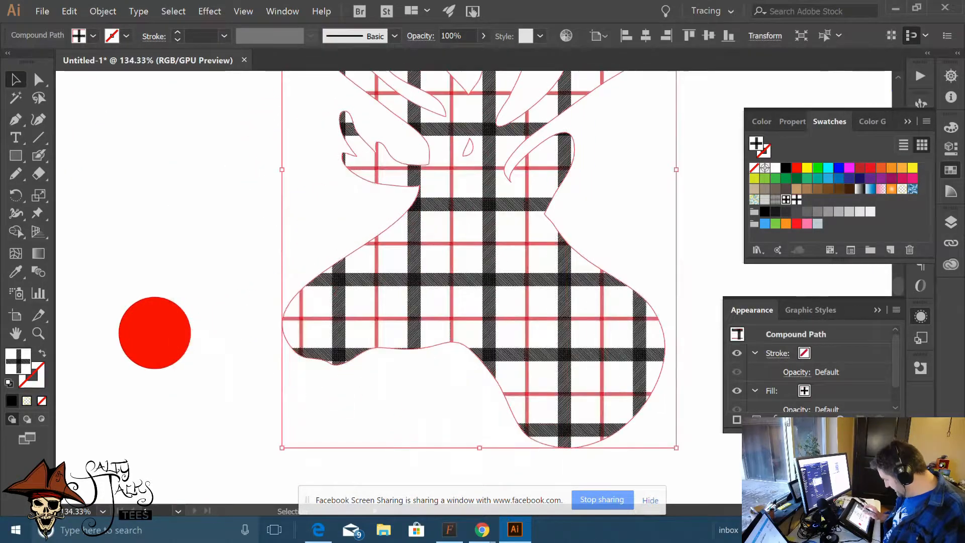
{"action": "key", "text": "ctrl+z"}
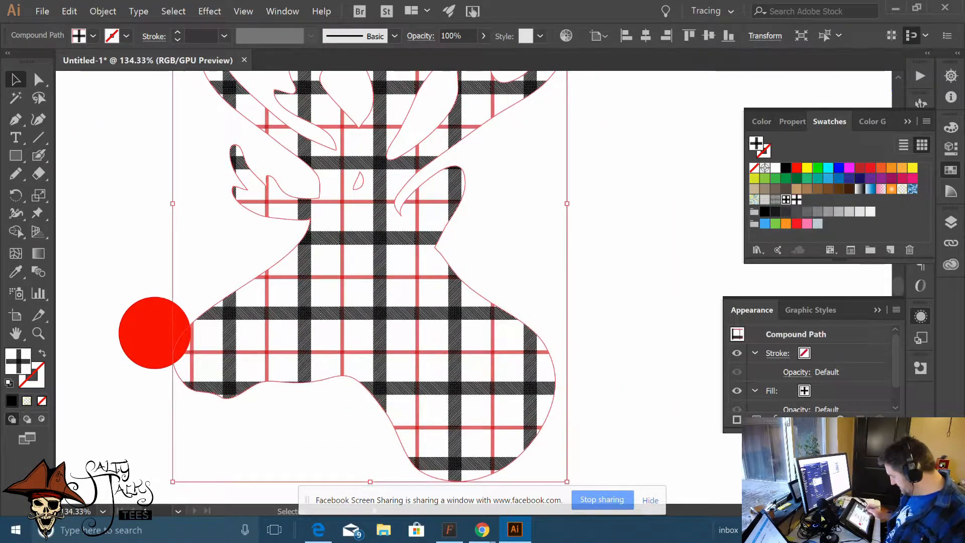
Try moving the plaid reindeer head together with its red nose off the artboard, and undo the move
{"action": "left_click", "coordinate": [538, 291]}
{"action": "scroll", "coordinate": [382, 377], "scroll_direction": "down", "scroll_amount": 3}
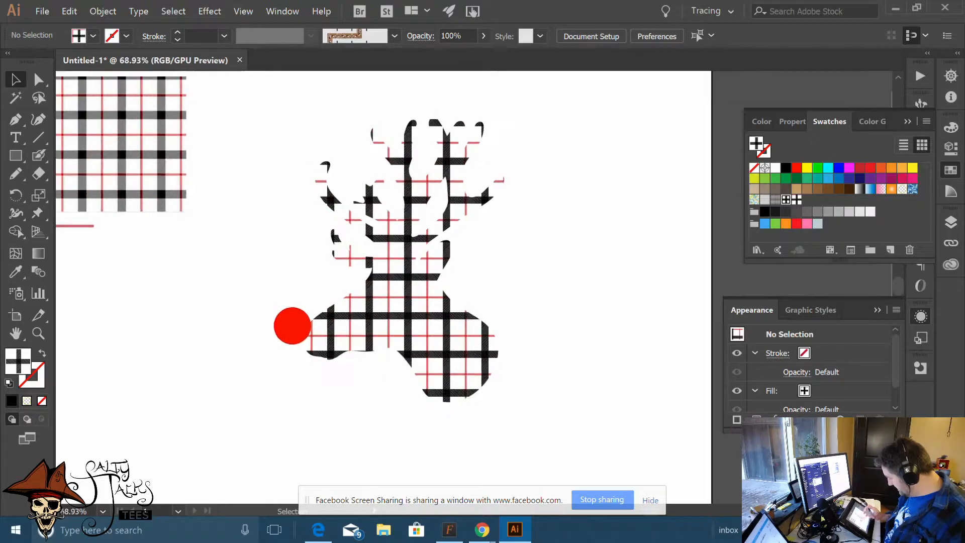
{"action": "scroll", "coordinate": [363, 368], "scroll_direction": "down", "scroll_amount": 3}
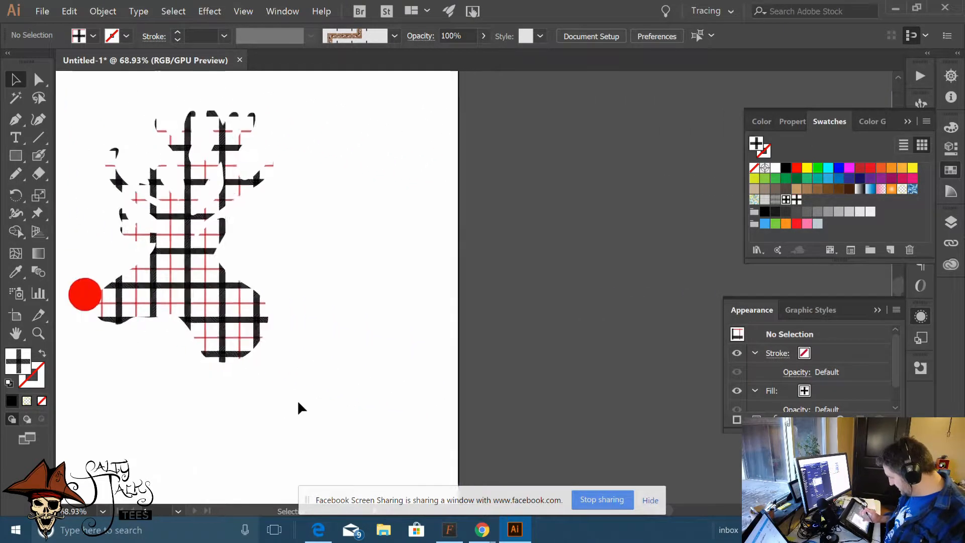
{"action": "left_click_drag", "start_coordinate": [197, 176], "coordinate": [387, 359]}
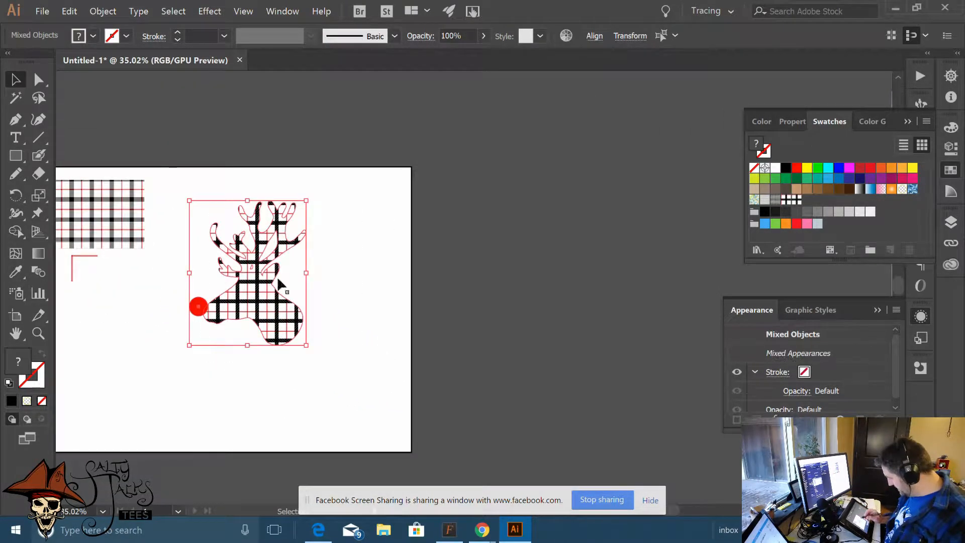
{"action": "left_click_drag", "start_coordinate": [233, 301], "coordinate": [541, 301]}
{"action": "left_click", "coordinate": [546, 326]}
{"action": "key", "text": "ctrl+z"}
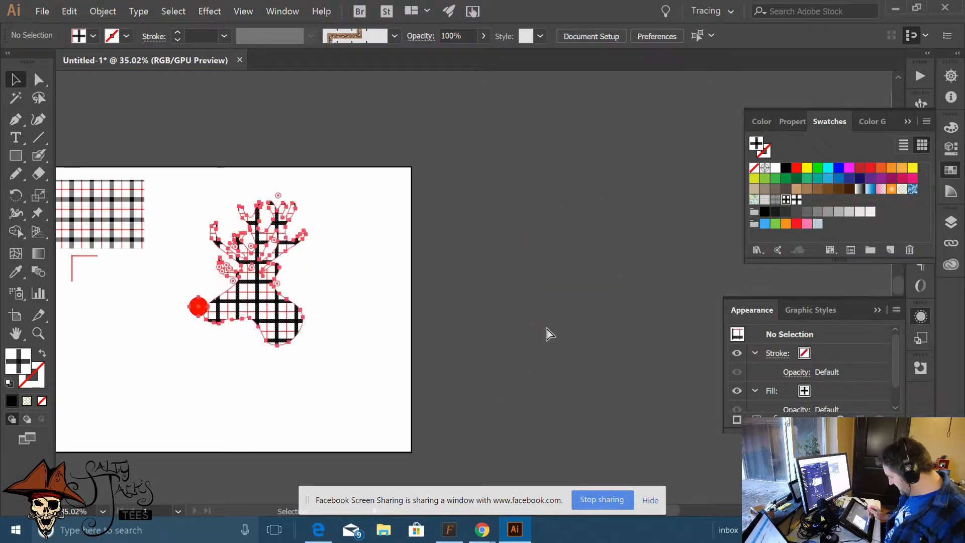
Open the plaid pattern swatch for editing and draw a rectangle about 103 pt square over the pattern tile
{"action": "left_click", "coordinate": [345, 319]}
{"action": "scroll", "coordinate": [207, 365], "scroll_direction": "up", "scroll_amount": 5}
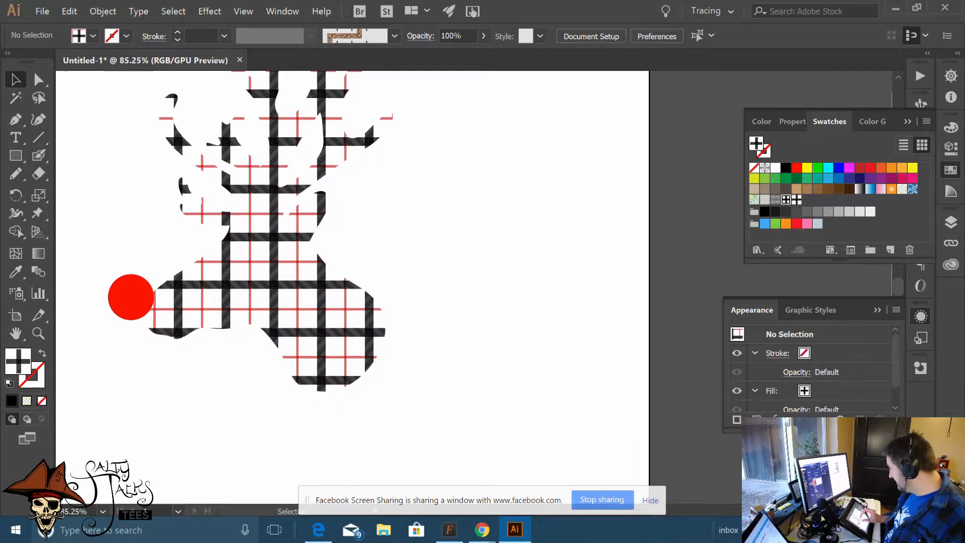
{"action": "scroll", "coordinate": [289, 374], "scroll_direction": "up", "scroll_amount": 1}
{"action": "scroll", "coordinate": [289, 374], "scroll_direction": "up", "scroll_amount": 1}
{"action": "right_click", "coordinate": [173, 225]}
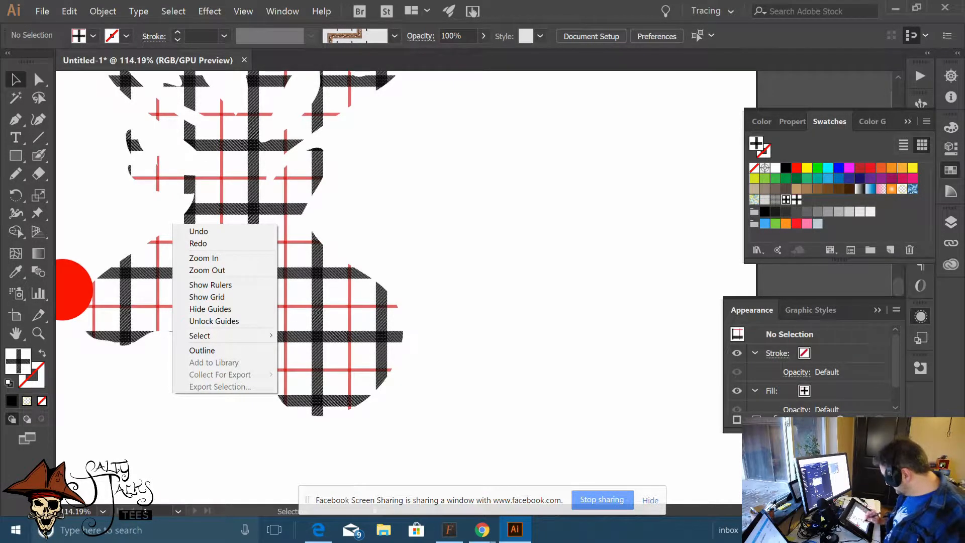
{"action": "double_click", "coordinate": [787, 199]}
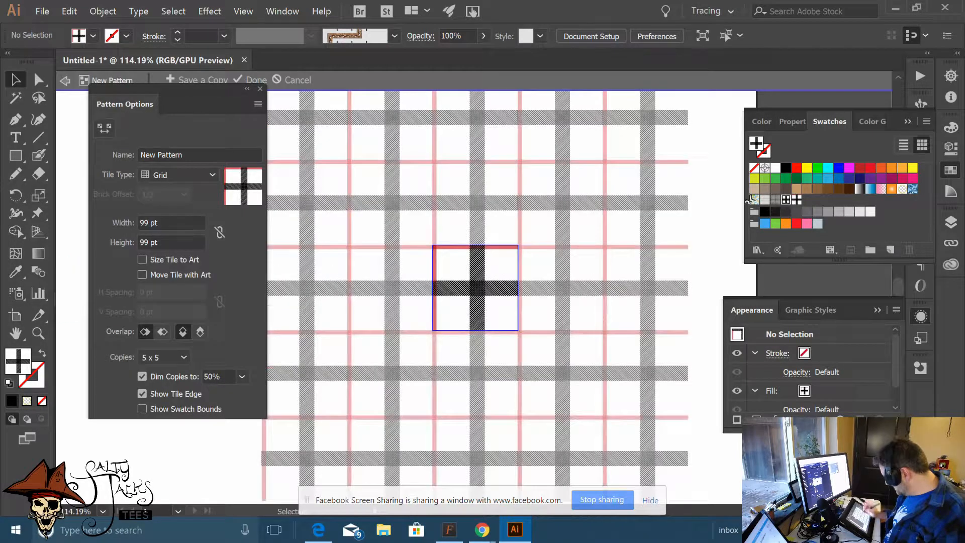
{"action": "left_click", "coordinate": [15, 155]}
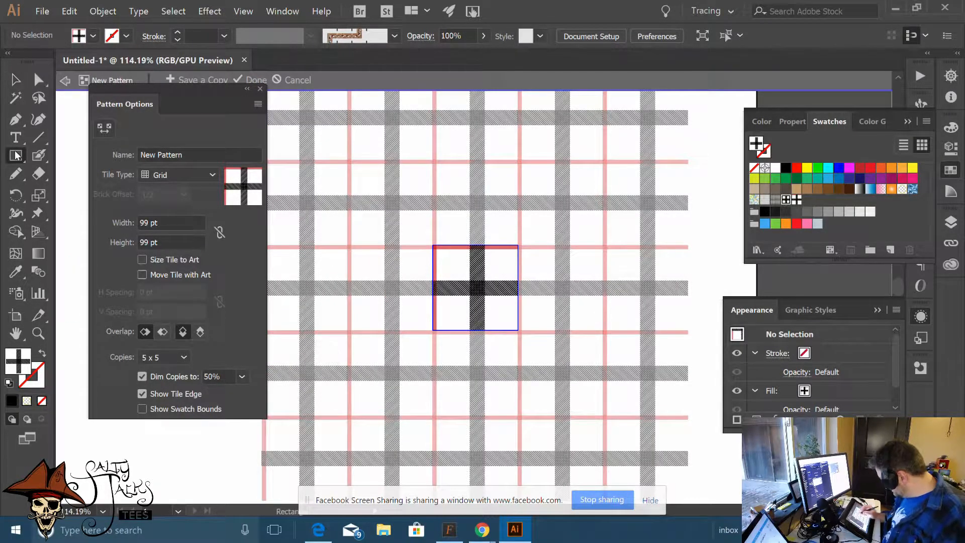
{"action": "left_click_drag", "start_coordinate": [432, 245], "coordinate": [519, 331]}
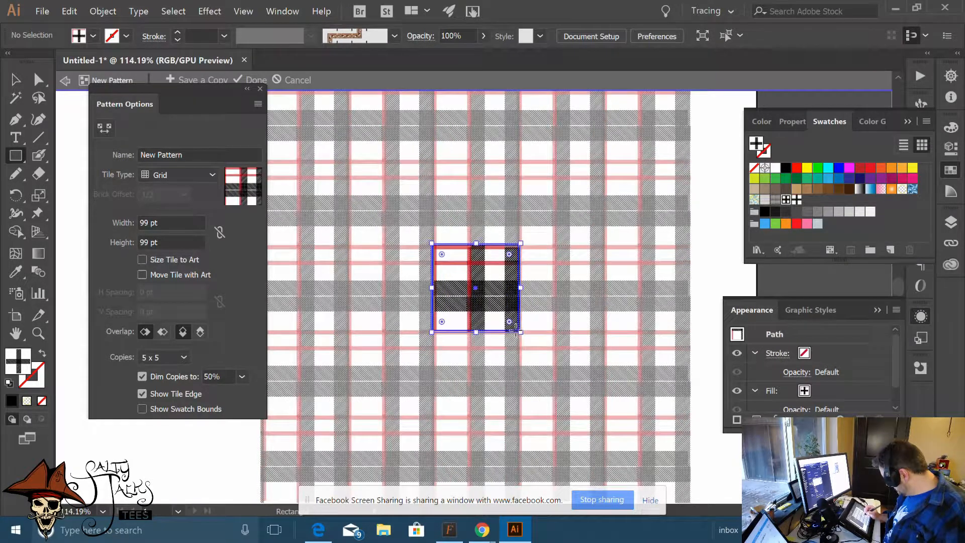
{"action": "key", "text": "Return"}
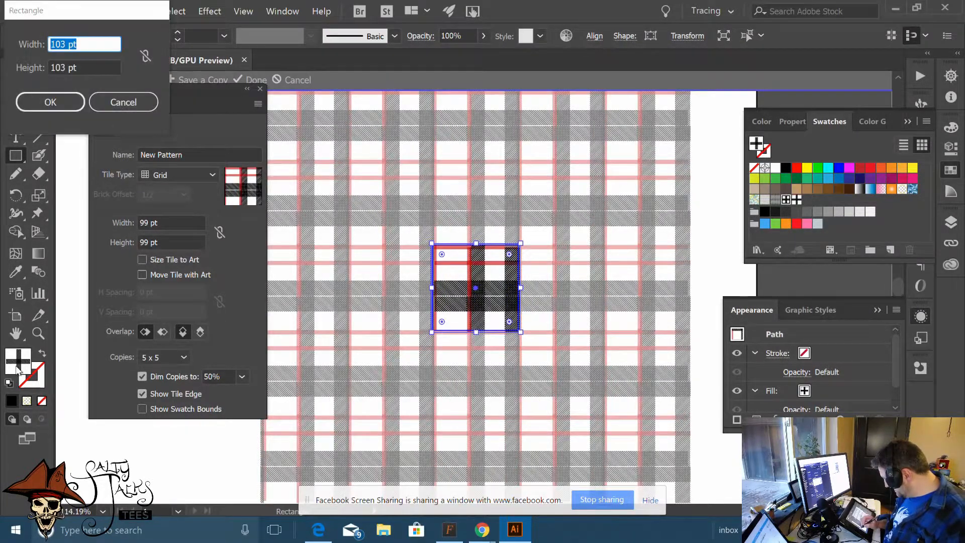
{"action": "left_click", "coordinate": [122, 106]}
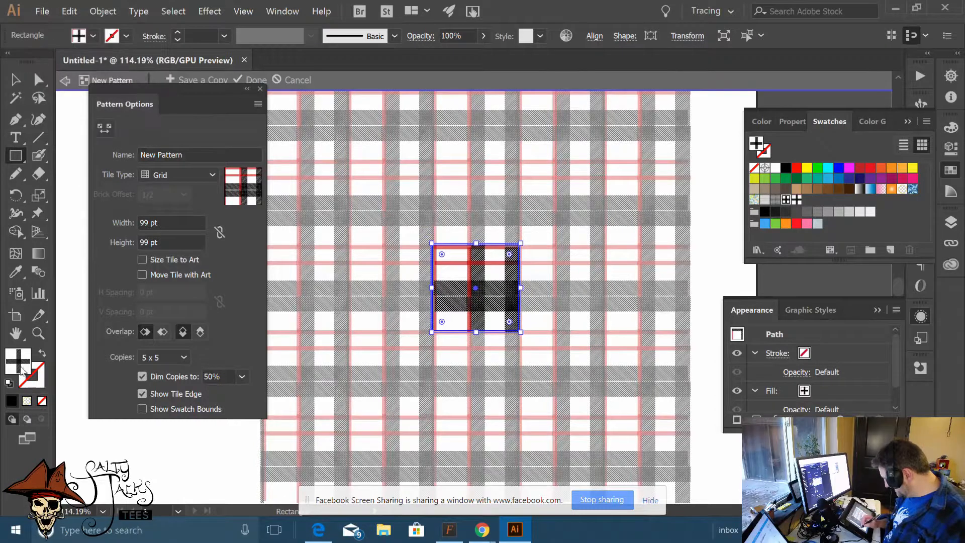
Fill the rectangle covering the pattern tile with white and no pattern
{"action": "left_click", "coordinate": [93, 35]}
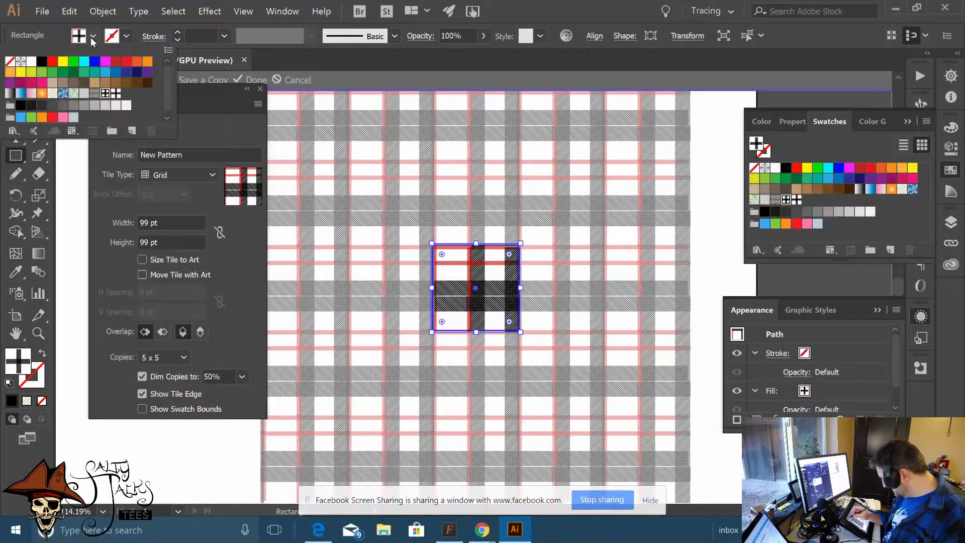
{"action": "left_click", "coordinate": [31, 61]}
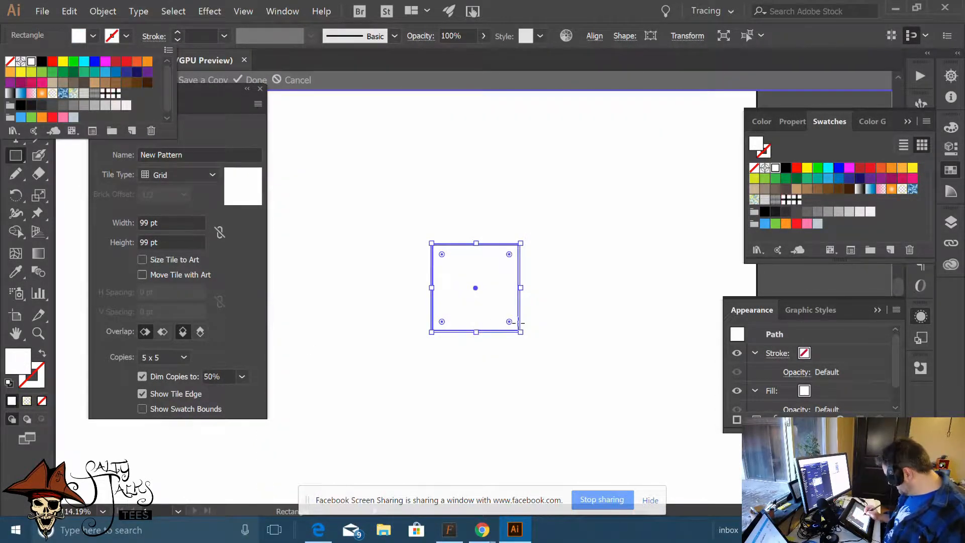
{"action": "left_click", "coordinate": [485, 296]}
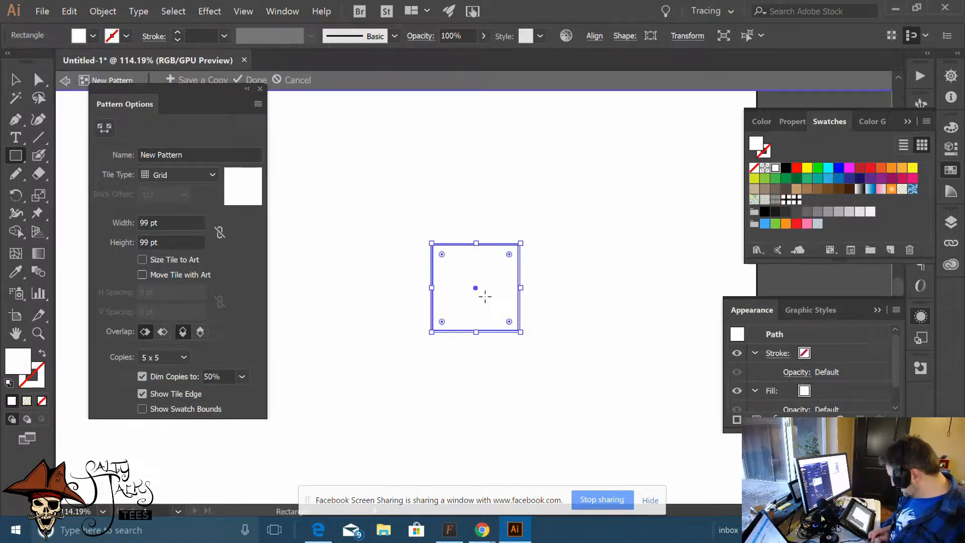
Send the white rectangle to the back, behind the red and black stripes of the pattern tile
{"action": "left_click", "coordinate": [15, 79]}
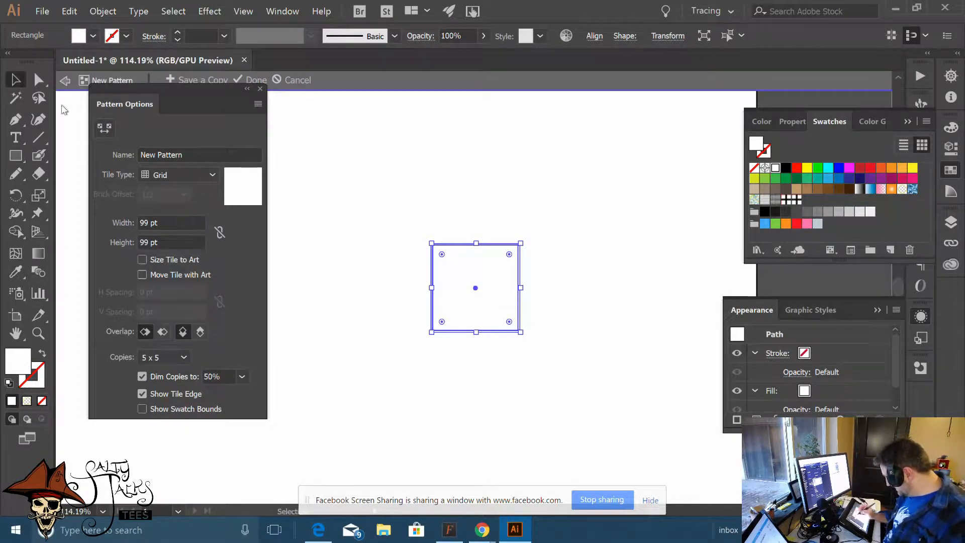
{"action": "left_click", "coordinate": [473, 219]}
{"action": "left_click", "coordinate": [479, 287]}
{"action": "right_click", "coordinate": [492, 302]}
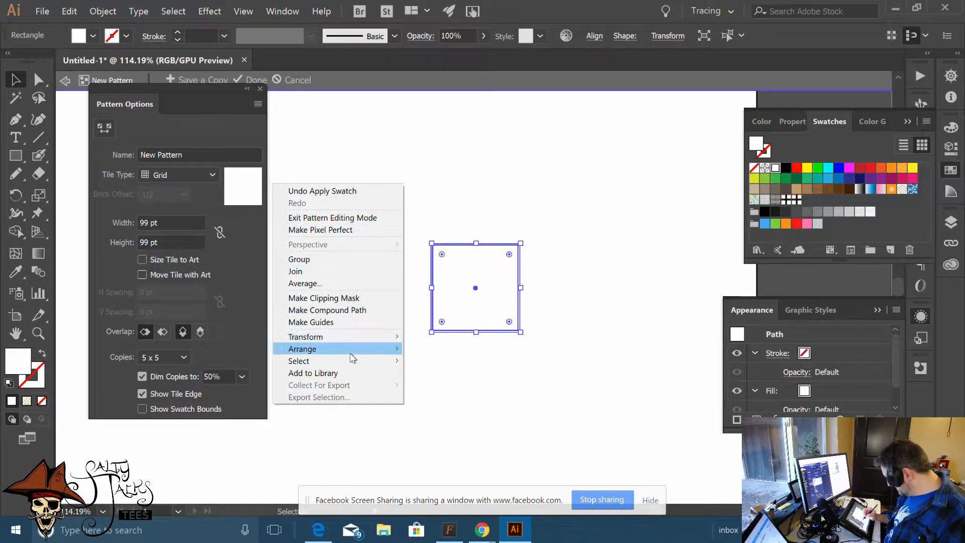
{"action": "mouse_move", "coordinate": [352, 349]}
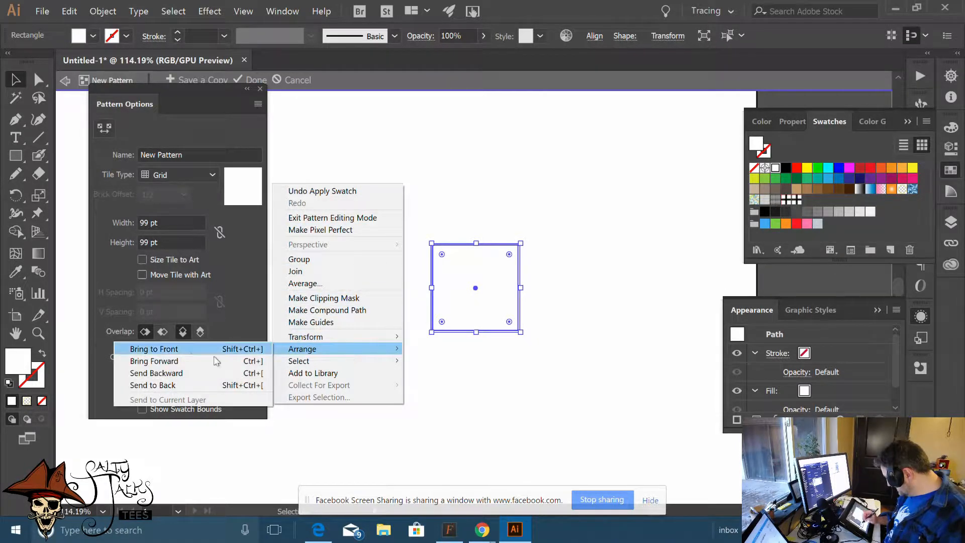
{"action": "left_click", "coordinate": [195, 385]}
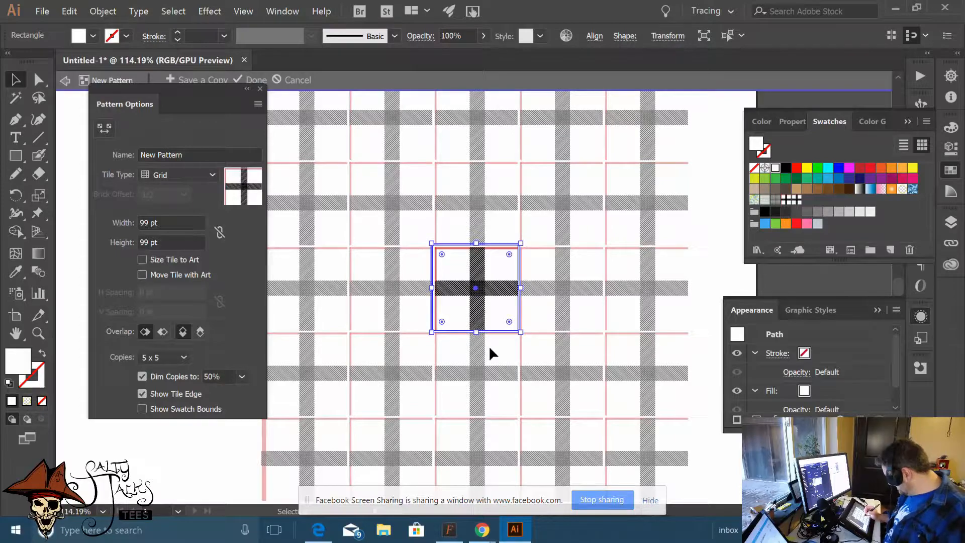
{"action": "left_click", "coordinate": [491, 343]}
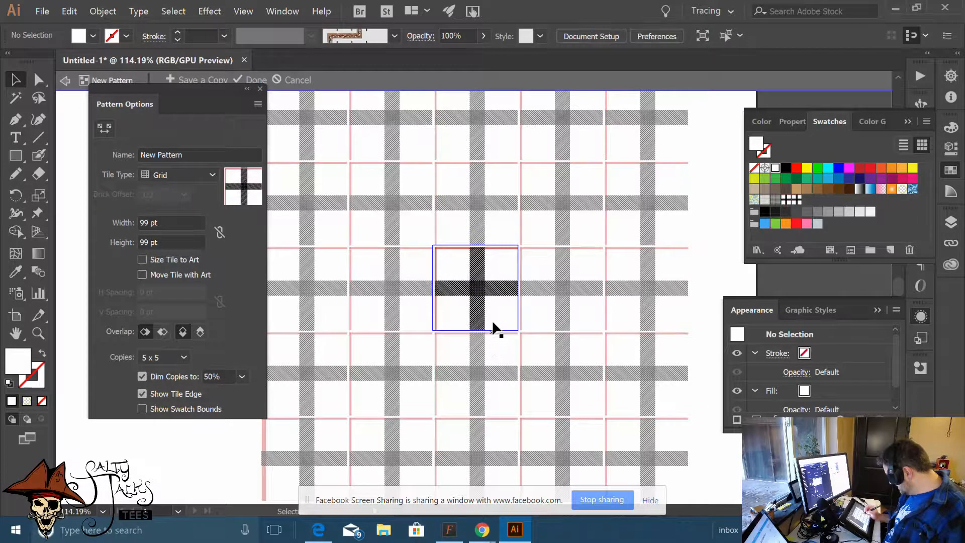
Shift the white rectangle and resize its lower-right corner to match the corner of the pattern tile
{"action": "scroll", "coordinate": [499, 293], "scroll_direction": "up", "scroll_amount": 3}
{"action": "scroll", "coordinate": [533, 212], "scroll_direction": "up", "scroll_amount": 3}
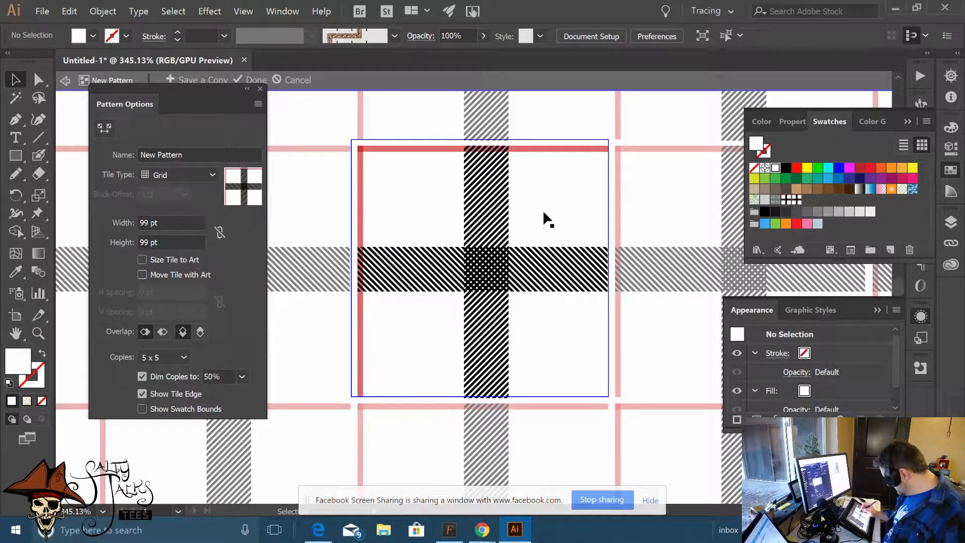
{"action": "left_click_drag", "start_coordinate": [544, 203], "coordinate": [554, 210]}
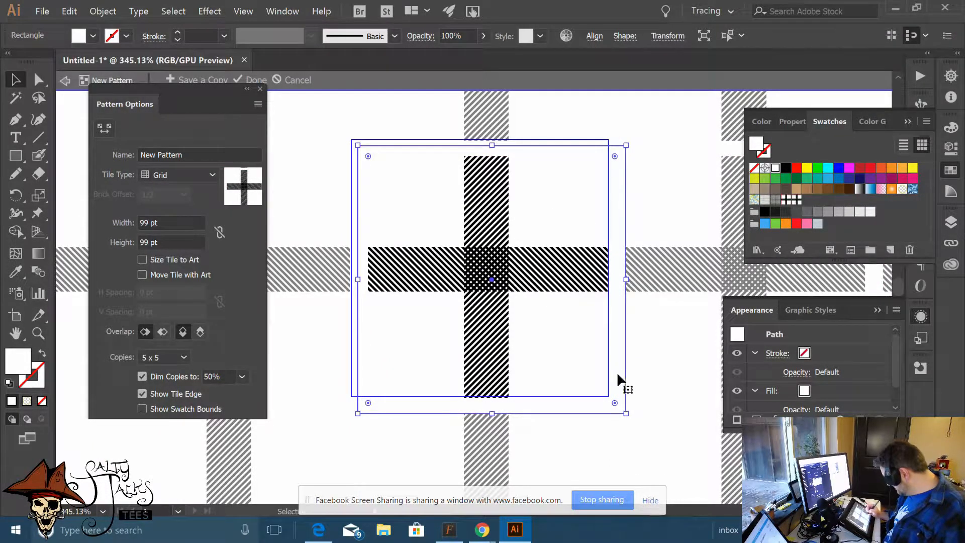
{"action": "left_click_drag", "start_coordinate": [626, 413], "coordinate": [609, 395]}
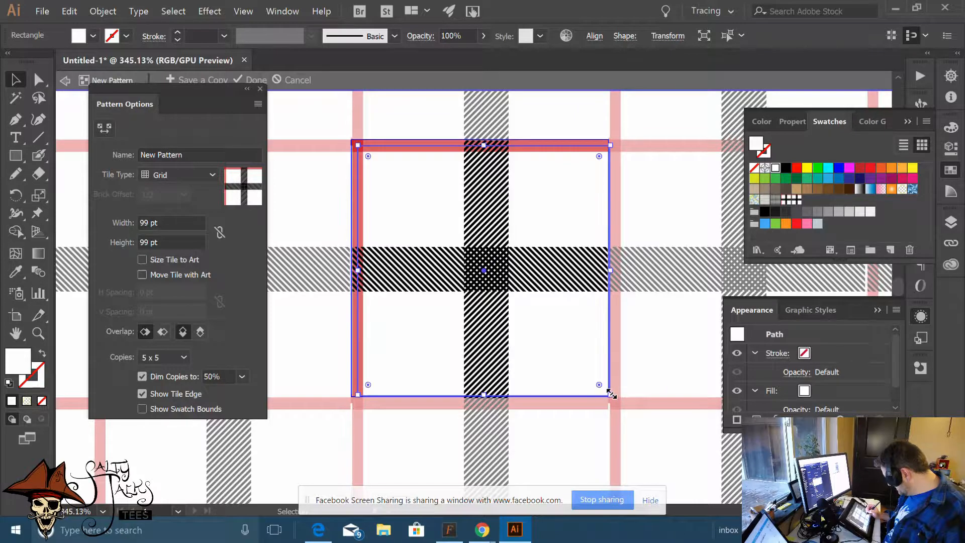
Undo the rectangle's resize, delete the white rectangle, and cancel pattern editing without saving changes
{"action": "key", "text": "ctrl+z"}
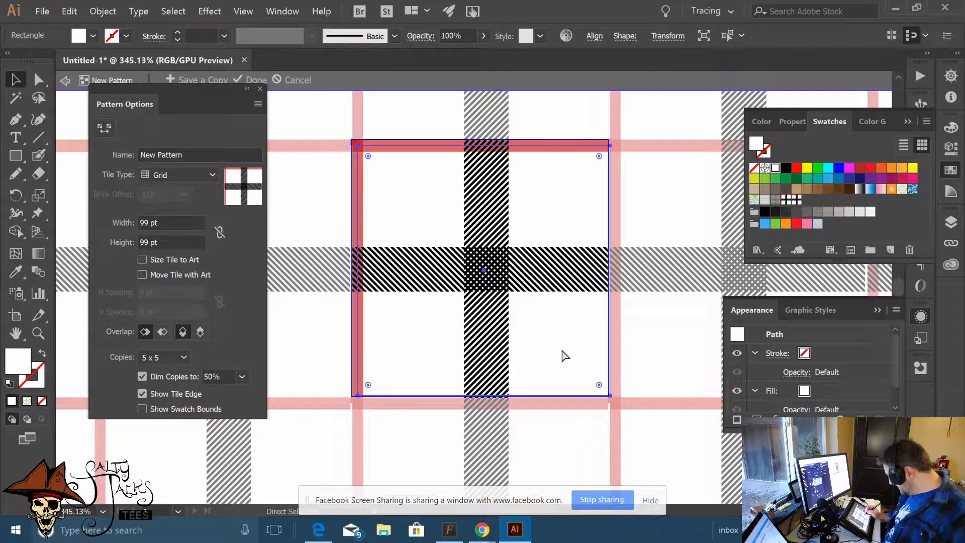
{"action": "key", "text": "a"}
{"action": "key", "text": "ctrl+z"}
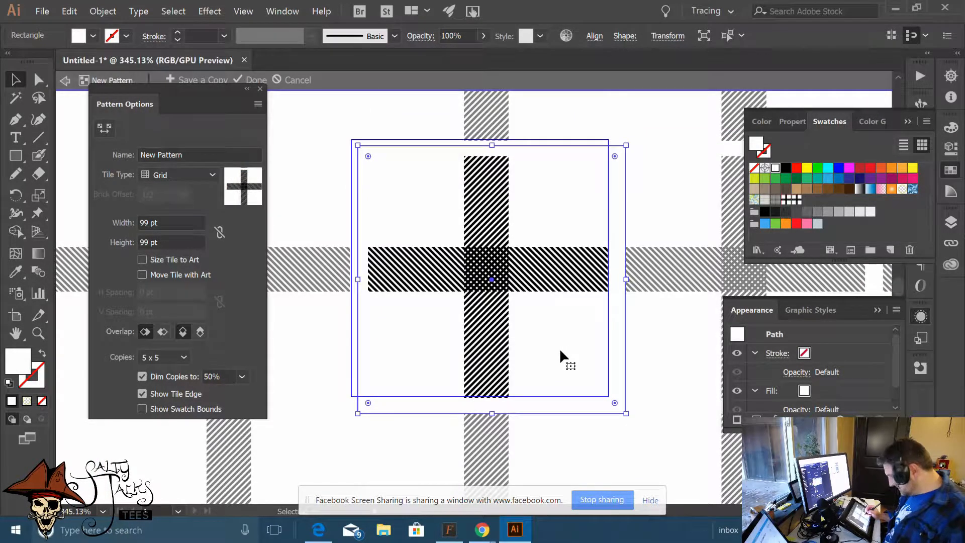
{"action": "key", "text": "Delete"}
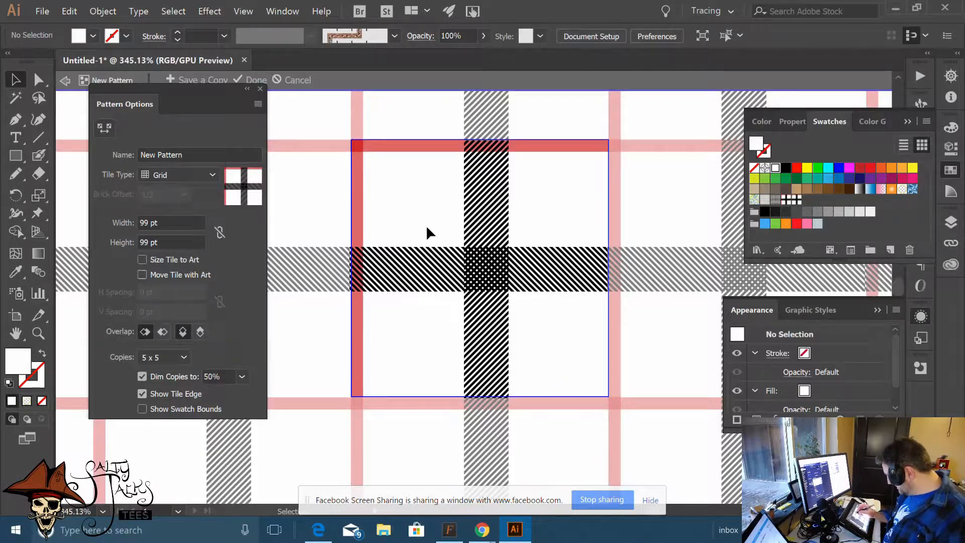
{"action": "left_click", "coordinate": [298, 82]}
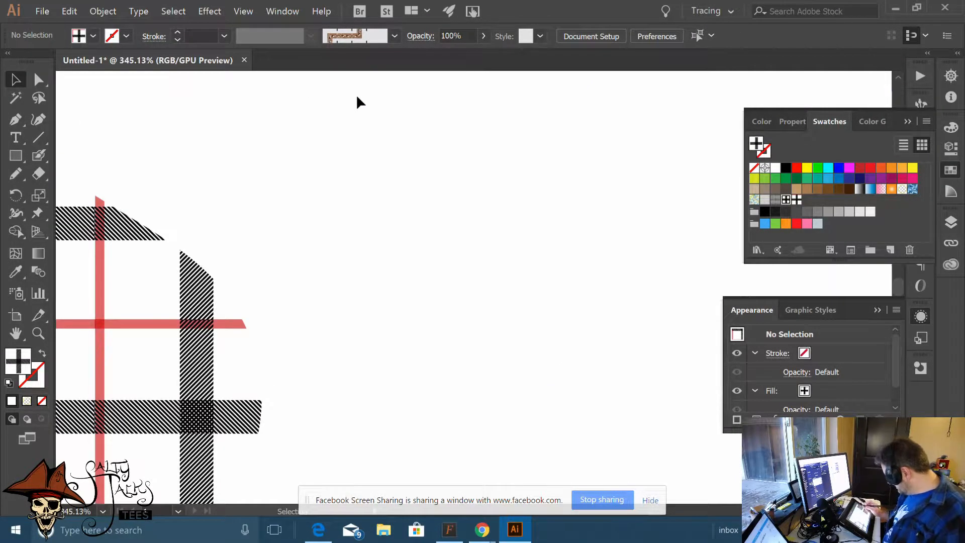
Place a duplicate of the plaid reindeer head and its red nose on the canvas beside the artboard
{"action": "scroll", "coordinate": [364, 301], "scroll_direction": "down", "scroll_amount": 8}
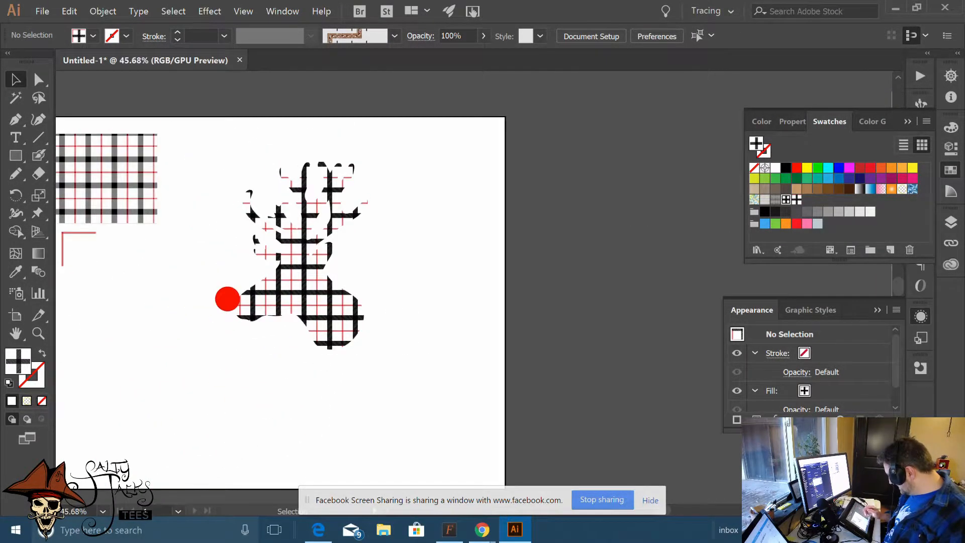
{"action": "left_click_drag", "start_coordinate": [416, 365], "coordinate": [304, 350]}
{"action": "left_click_drag", "start_coordinate": [147, 278], "coordinate": [540, 284]}
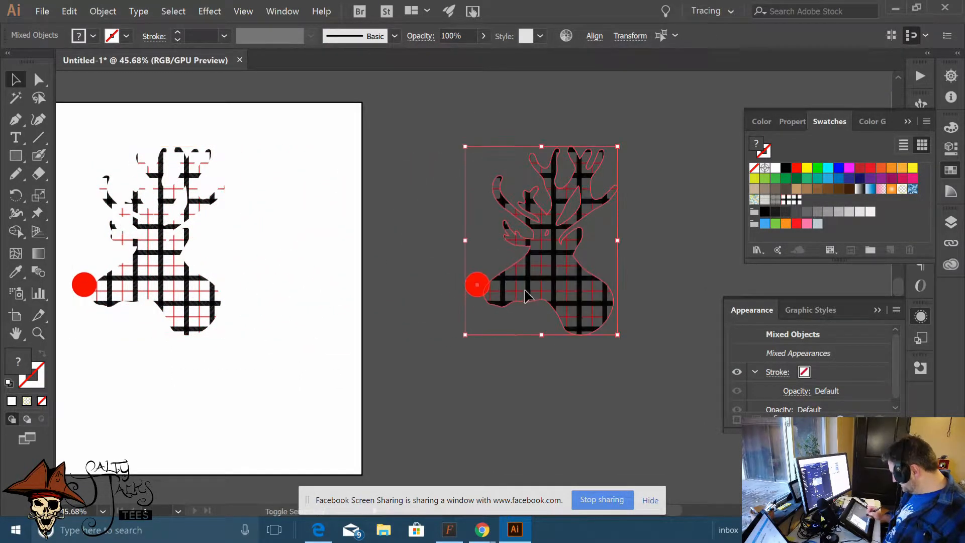
Copy only the duplicated plaid head, without its nose, and paste the copy directly behind it
{"action": "left_click", "coordinate": [489, 357]}
{"action": "left_click", "coordinate": [577, 300]}
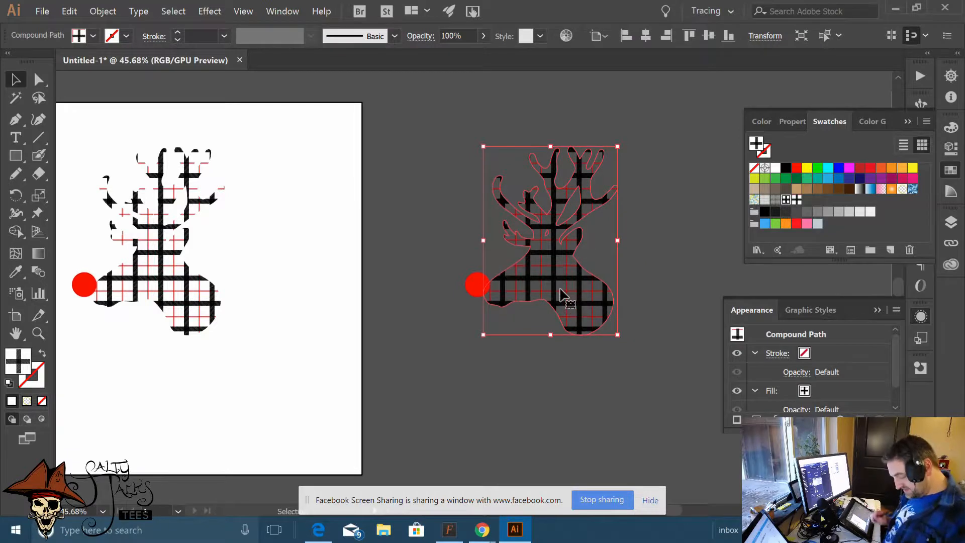
{"action": "key", "text": "a"}
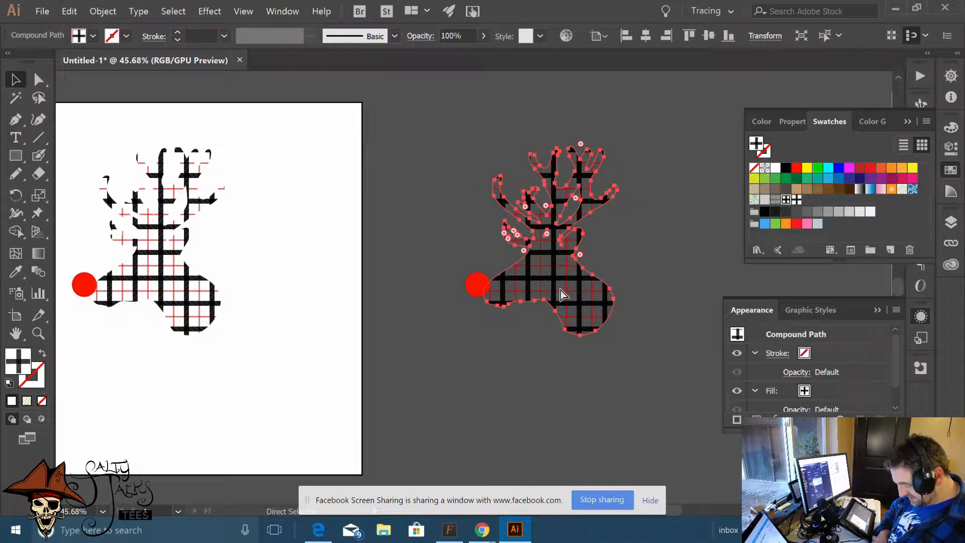
{"action": "key", "text": "v"}
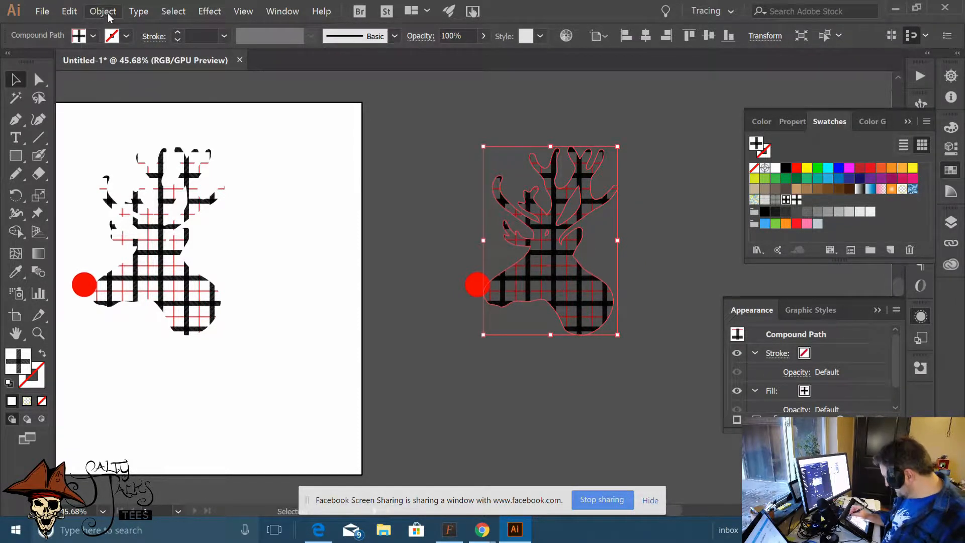
{"action": "left_click", "coordinate": [70, 11]}
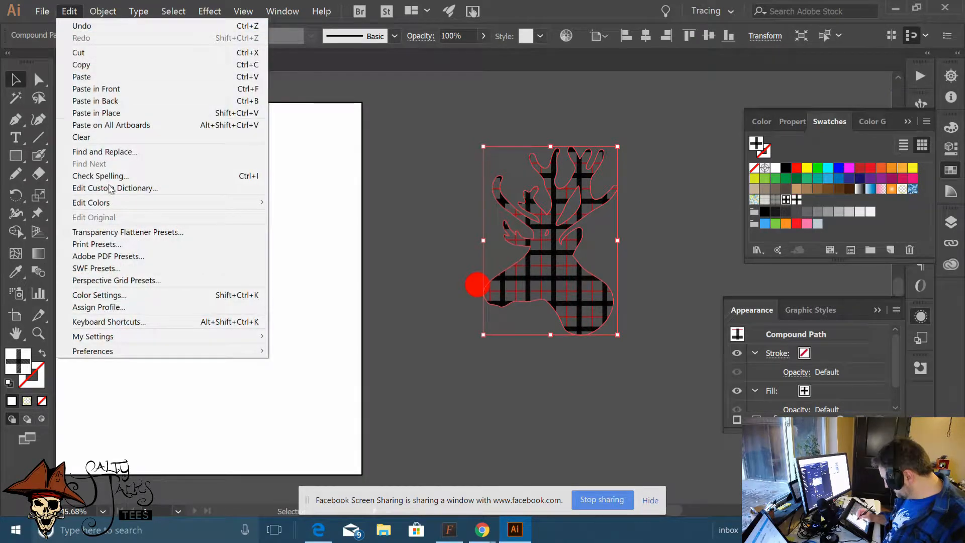
{"action": "left_click", "coordinate": [168, 101]}
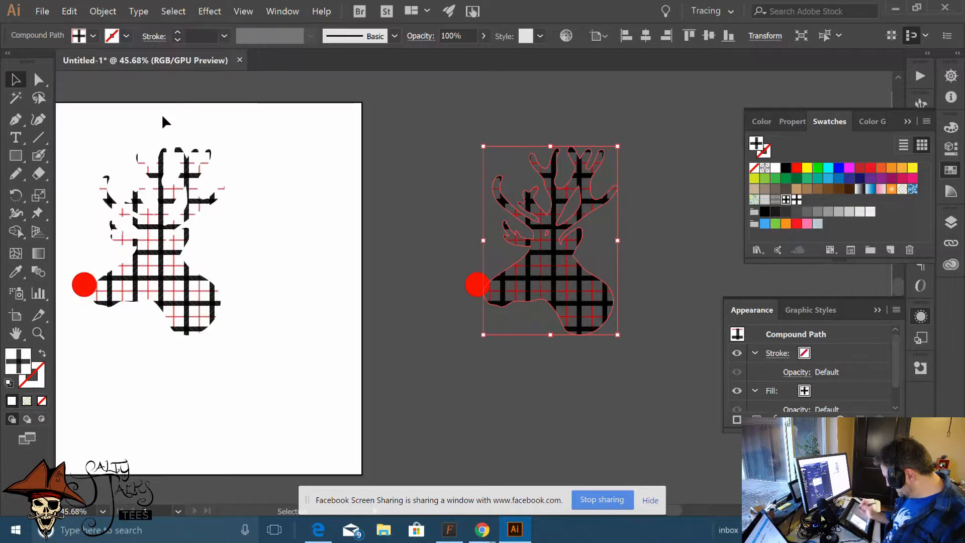
Move the front copy of the plaid head sideways to uncover the copy behind it
{"action": "left_click", "coordinate": [161, 113]}
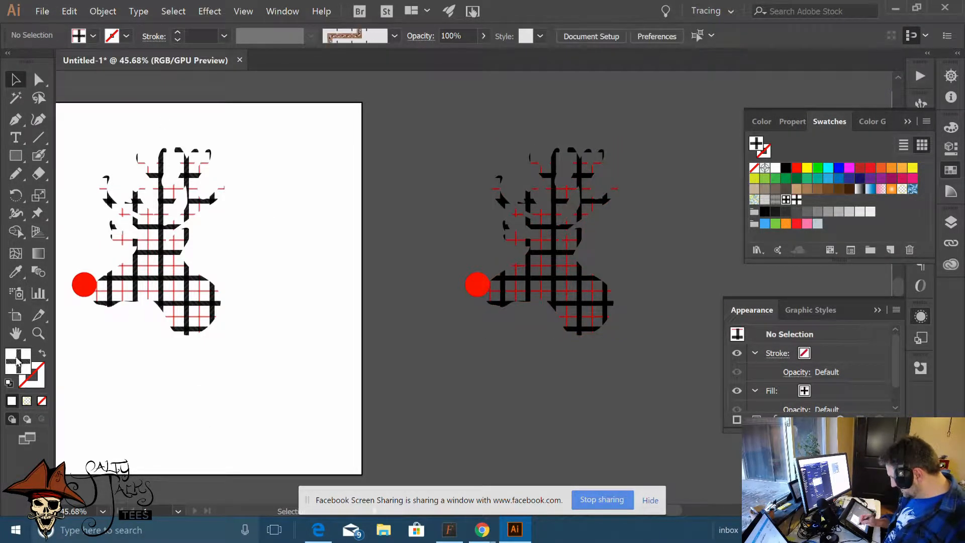
{"action": "left_click", "coordinate": [84, 40]}
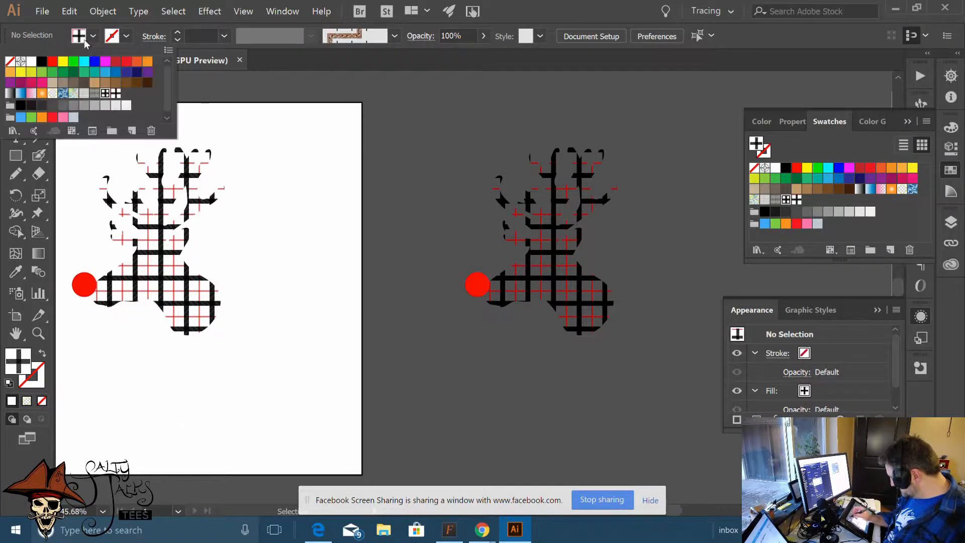
{"action": "left_click", "coordinate": [547, 274]}
{"action": "left_click_drag", "start_coordinate": [551, 271], "coordinate": [603, 272]}
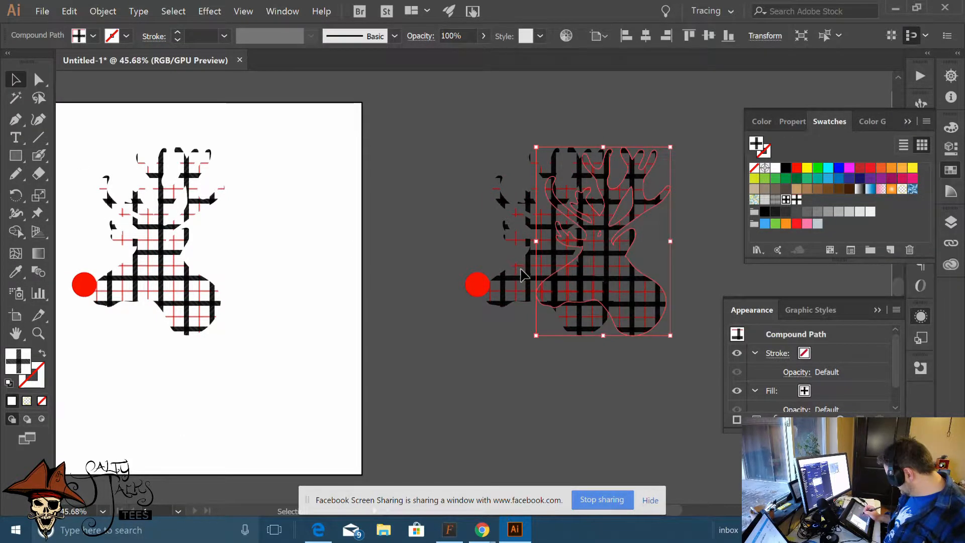
Fill the rear copy of the head with white and align the plaid copy back on top of it
{"action": "left_click", "coordinate": [519, 278]}
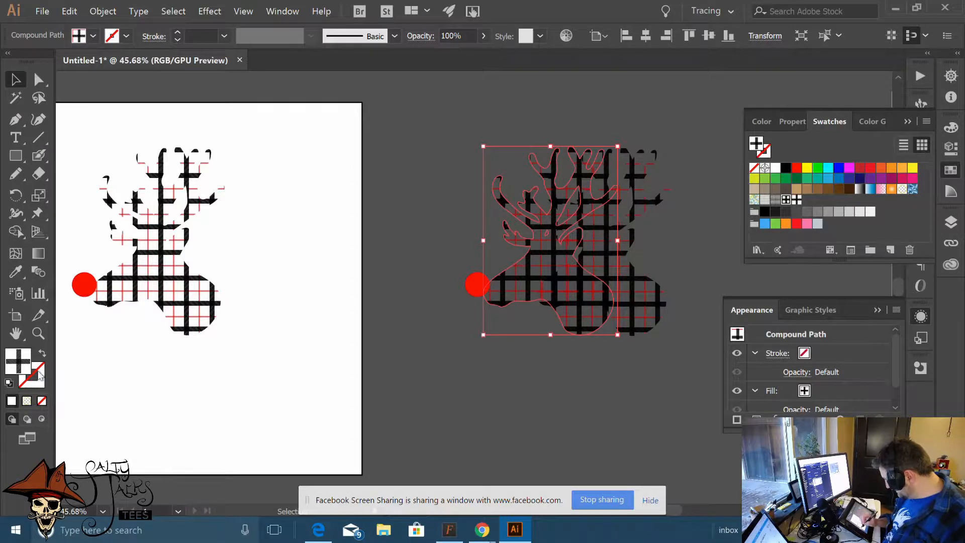
{"action": "left_click", "coordinate": [93, 36]}
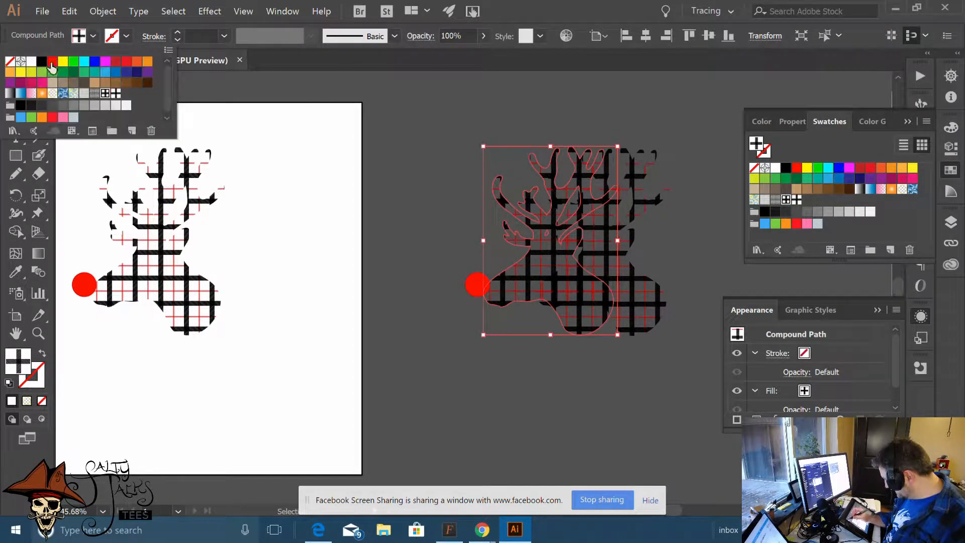
{"action": "left_click", "coordinate": [31, 61]}
{"action": "left_click", "coordinate": [294, 298]}
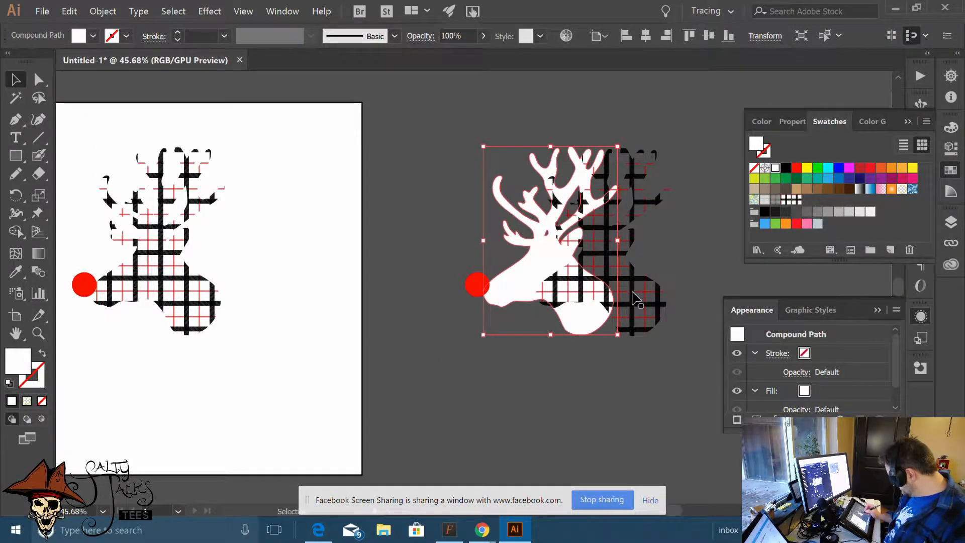
{"action": "left_click_drag", "start_coordinate": [583, 292], "coordinate": [581, 290]}
{"action": "left_click", "coordinate": [558, 358]}
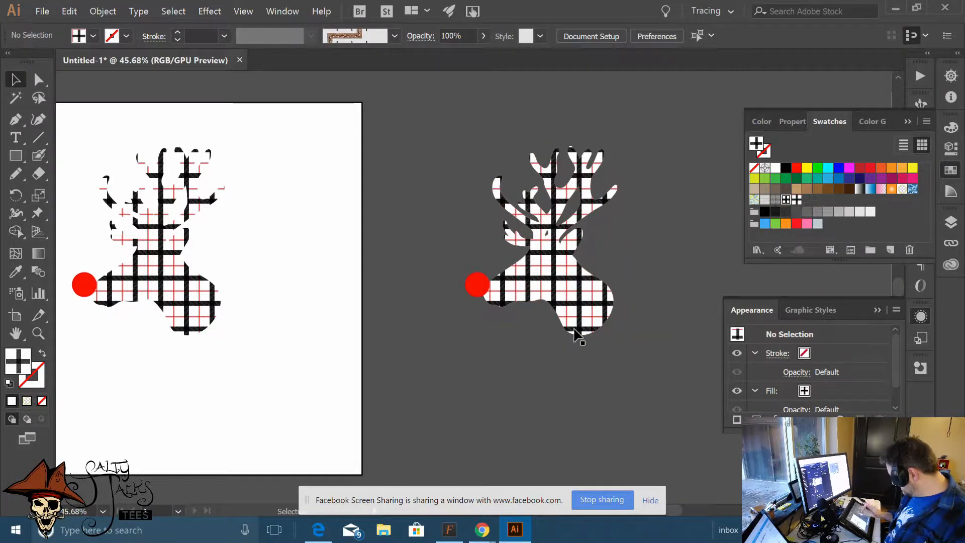
Examine the plaid head on its white backing up close and beside the original on the artboard
{"action": "scroll", "coordinate": [576, 335], "scroll_direction": "up", "scroll_amount": 4}
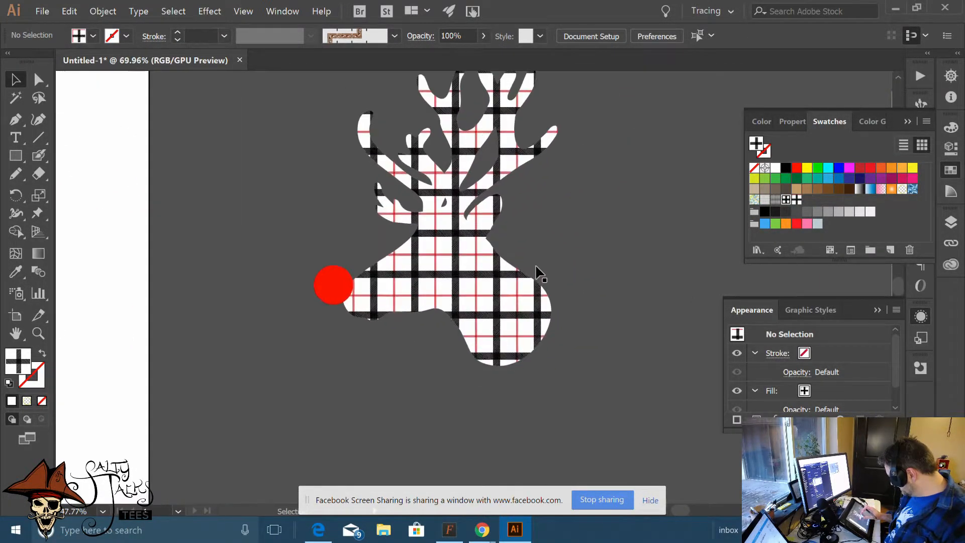
{"action": "scroll", "coordinate": [540, 273], "scroll_direction": "up", "scroll_amount": 3}
{"action": "scroll", "coordinate": [421, 394], "scroll_direction": "down", "scroll_amount": 3}
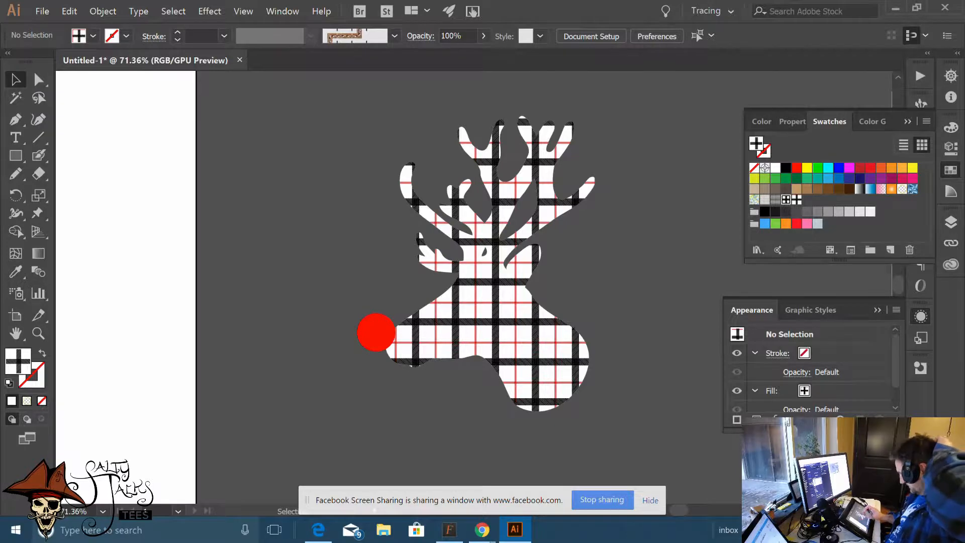
{"action": "scroll", "coordinate": [553, 354], "scroll_direction": "down", "scroll_amount": 3}
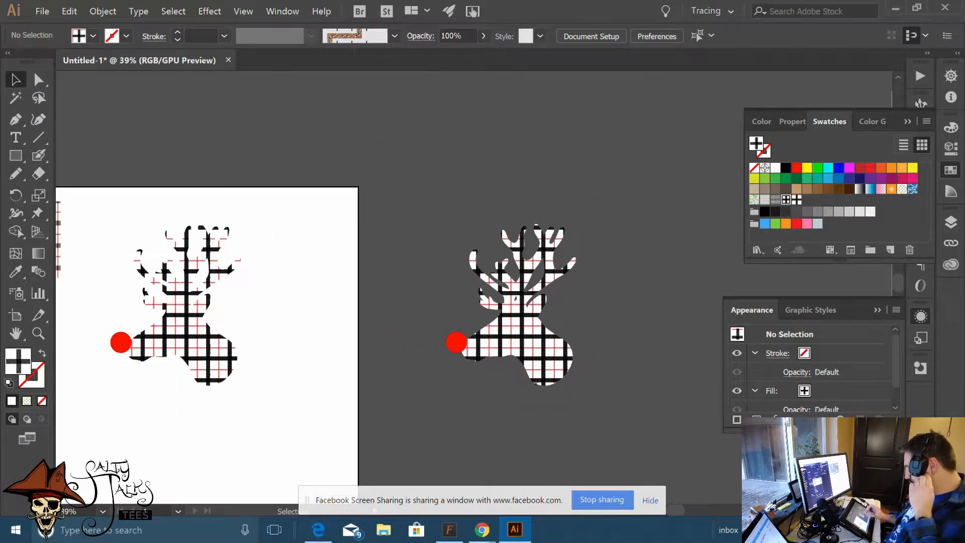
{"action": "scroll", "coordinate": [633, 217], "scroll_direction": "up", "scroll_amount": 5}
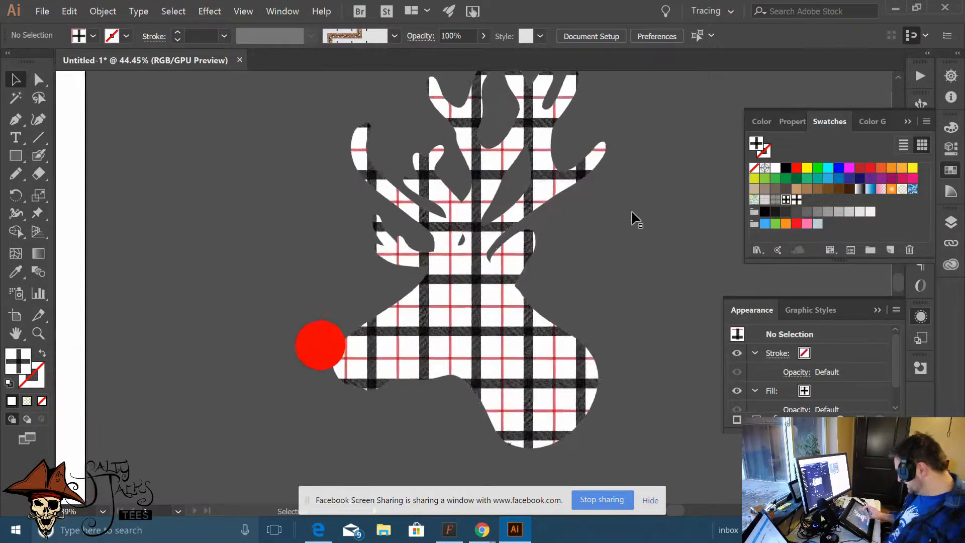
{"action": "scroll", "coordinate": [553, 233], "scroll_direction": "up", "scroll_amount": 2}
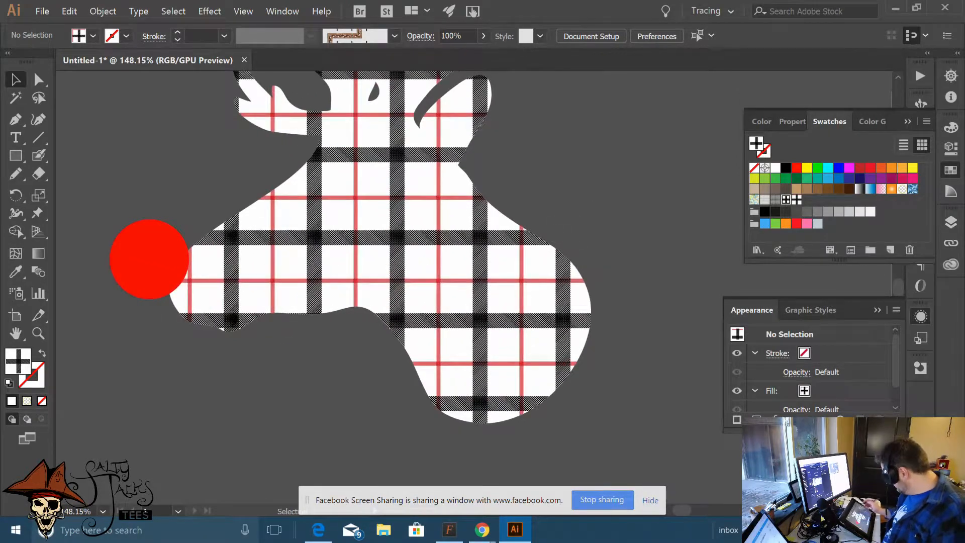
Open the plaid pattern swatch for editing and select the black stripes in its tile
{"action": "double_click", "coordinate": [786, 200]}
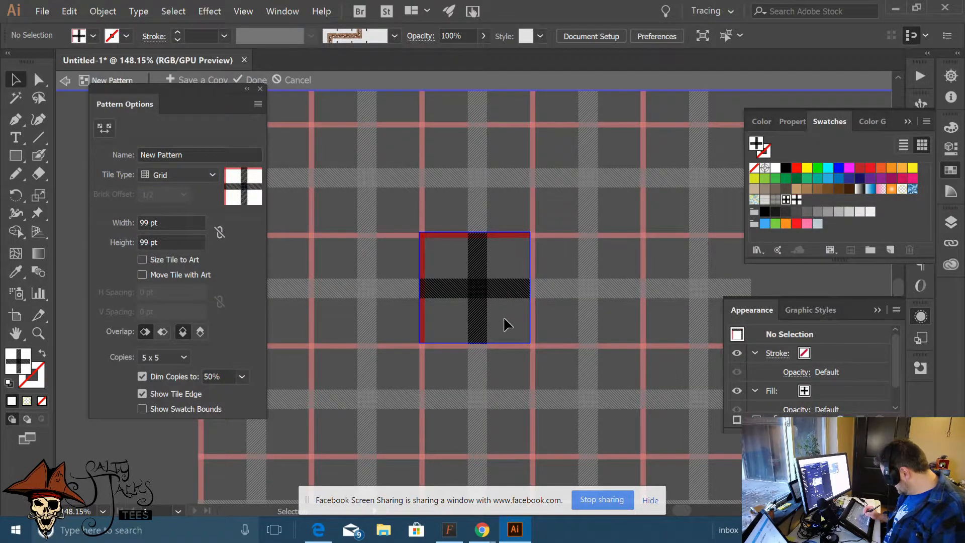
{"action": "key", "text": "Escape"}
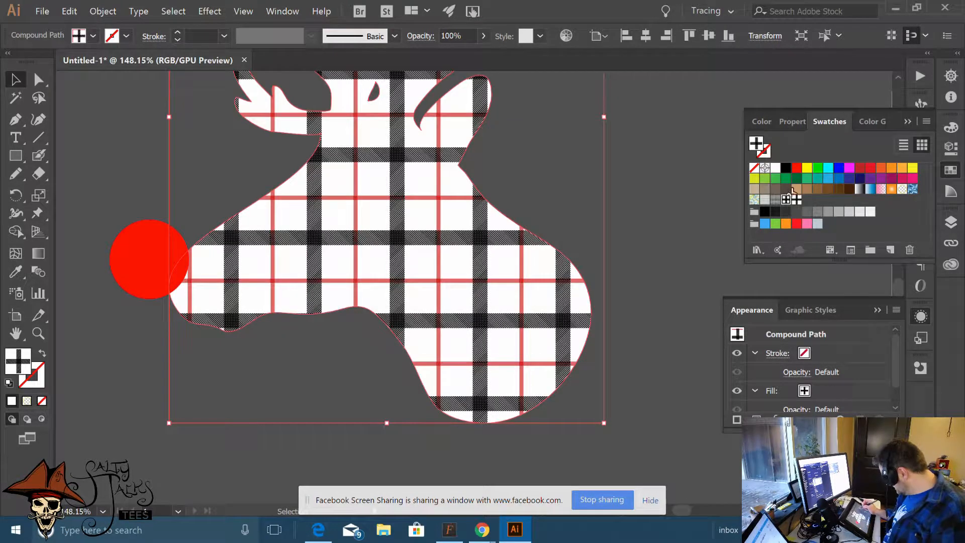
{"action": "double_click", "coordinate": [786, 200]}
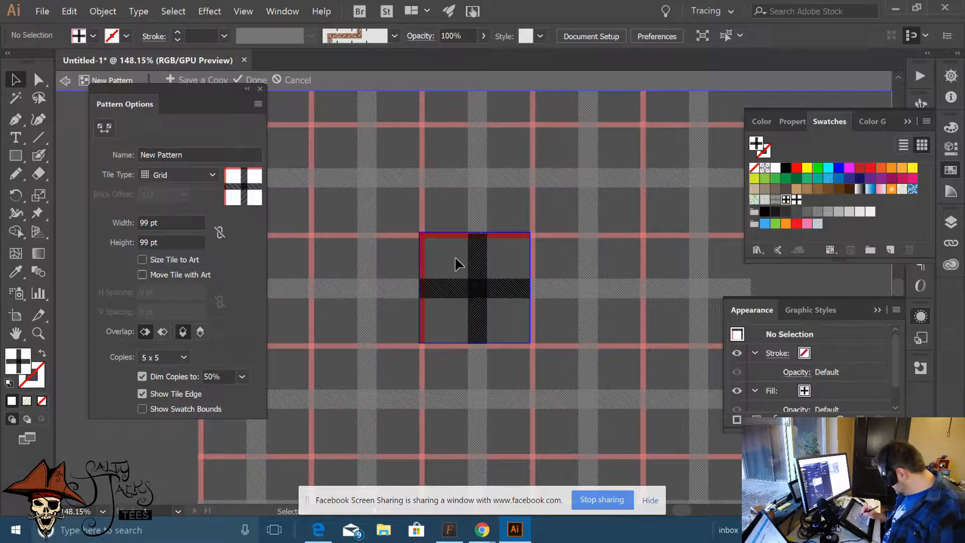
{"action": "left_click", "coordinate": [495, 312]}
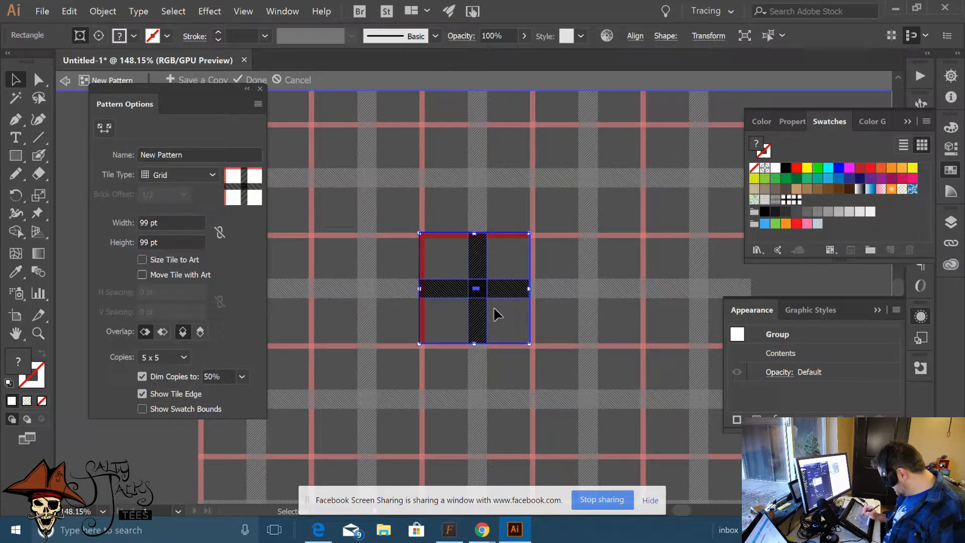
{"action": "left_click", "coordinate": [493, 306]}
{"action": "left_click", "coordinate": [478, 297]}
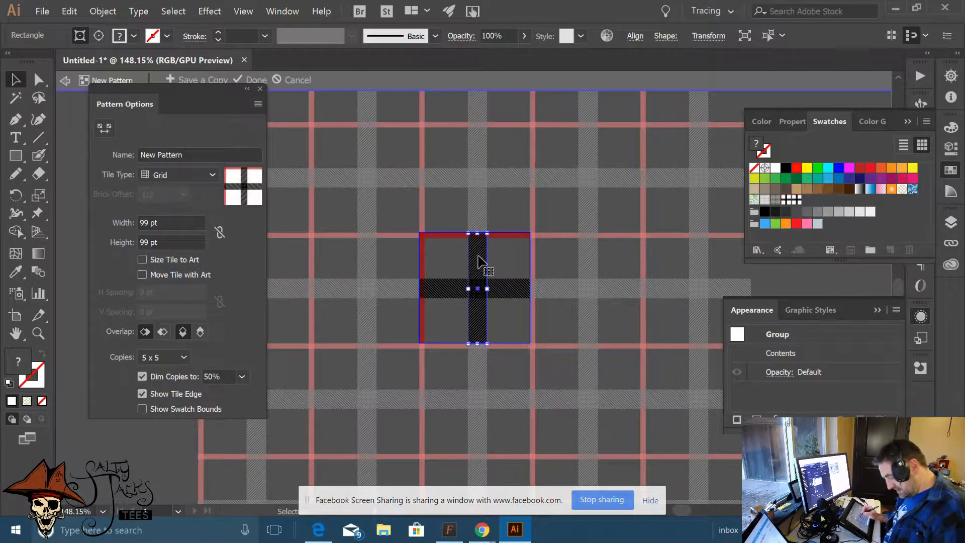
{"action": "key", "text": "a"}
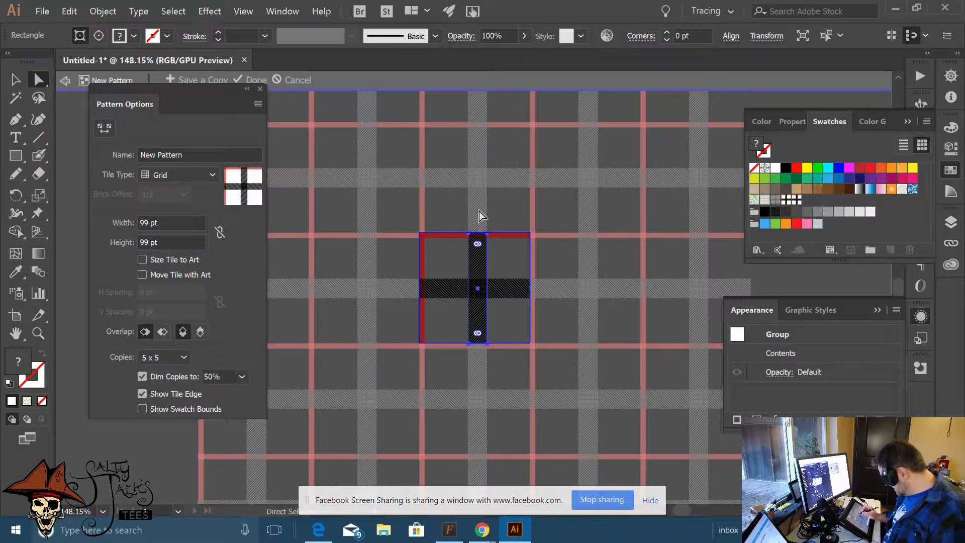
{"action": "left_click", "coordinate": [478, 362]}
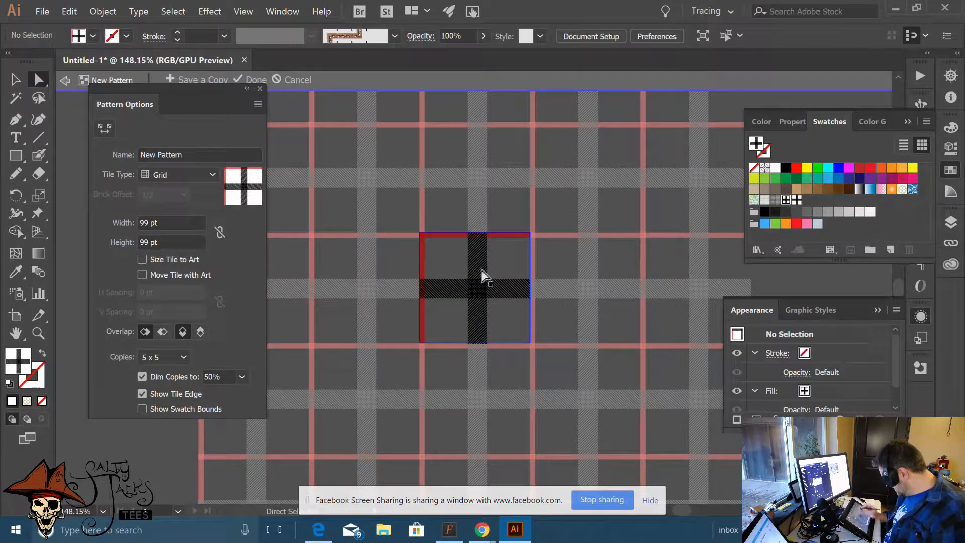
{"action": "left_click", "coordinate": [15, 78]}
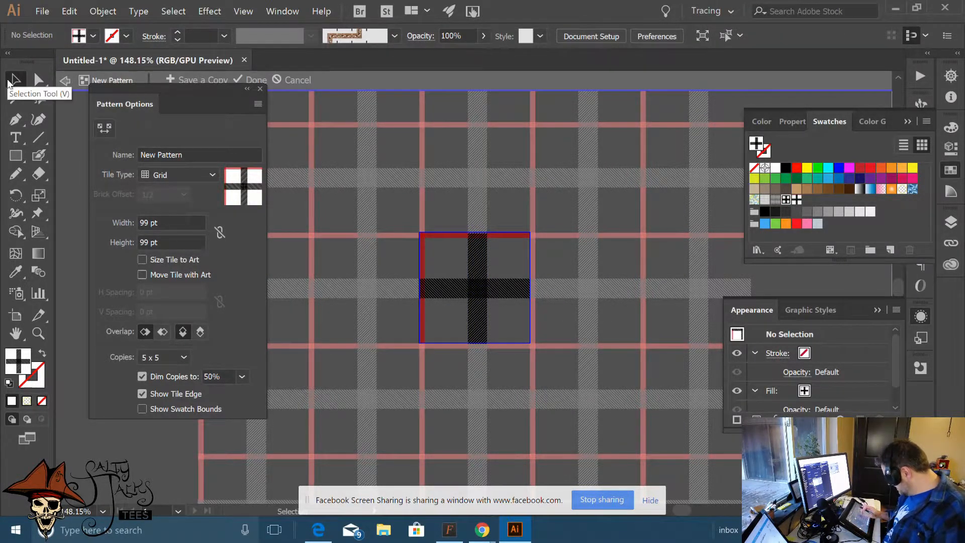
Try a solid green fill on the tile's vertical black stripe, and undo it
{"action": "scroll", "coordinate": [503, 309], "scroll_direction": "up", "scroll_amount": 9}
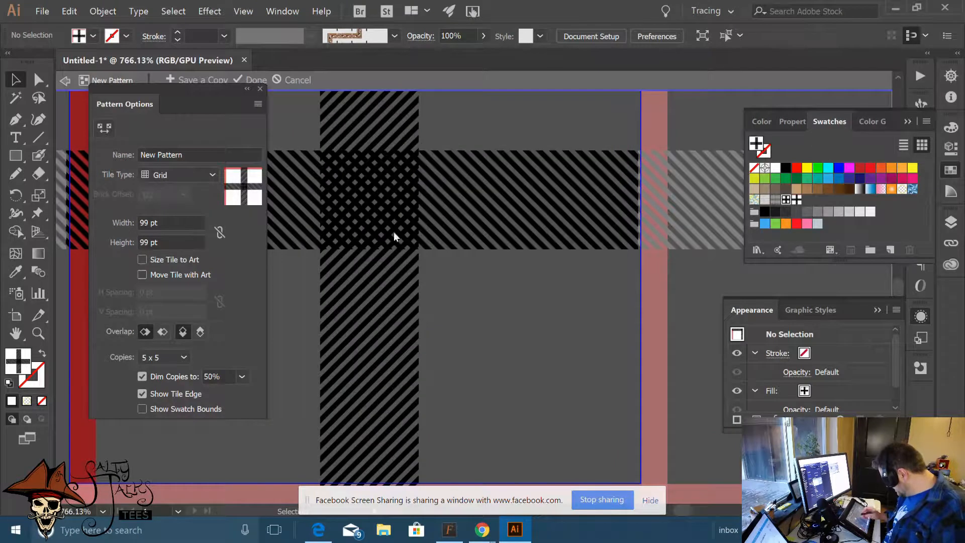
{"action": "left_click", "coordinate": [372, 303]}
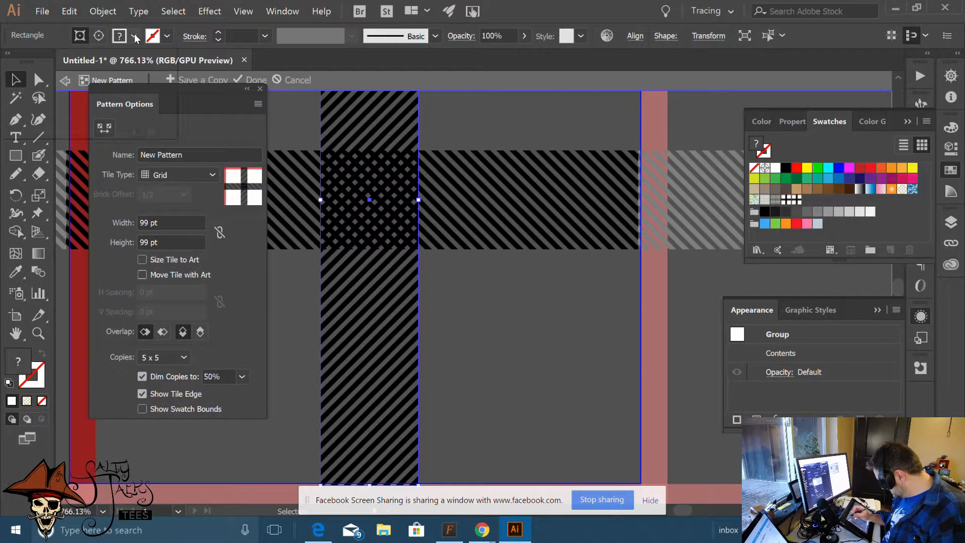
{"action": "left_click", "coordinate": [117, 40]}
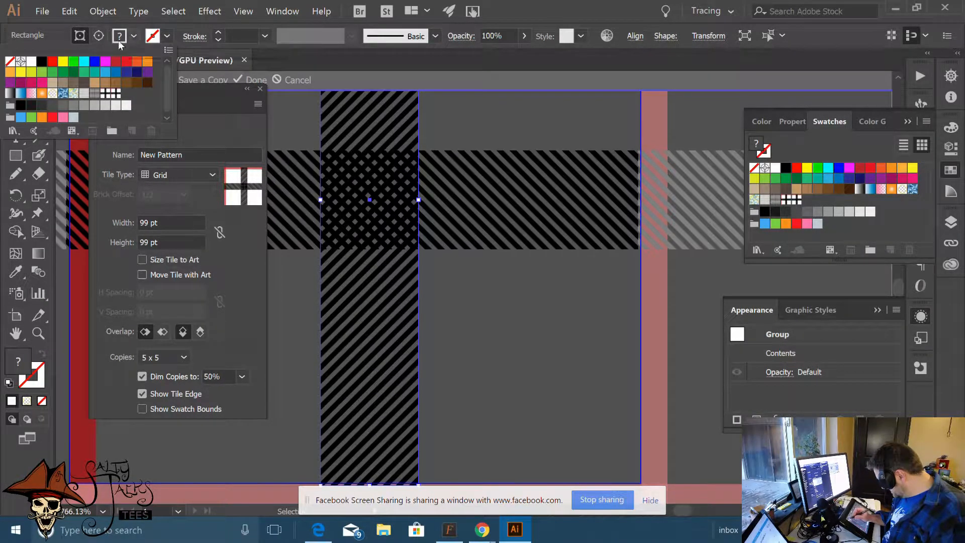
{"action": "left_click", "coordinate": [63, 72]}
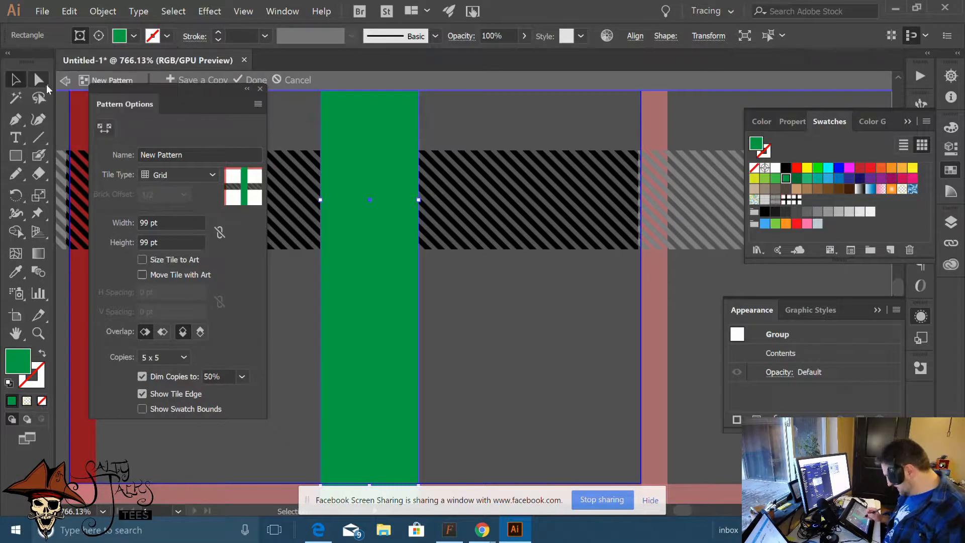
{"action": "left_click", "coordinate": [445, 285]}
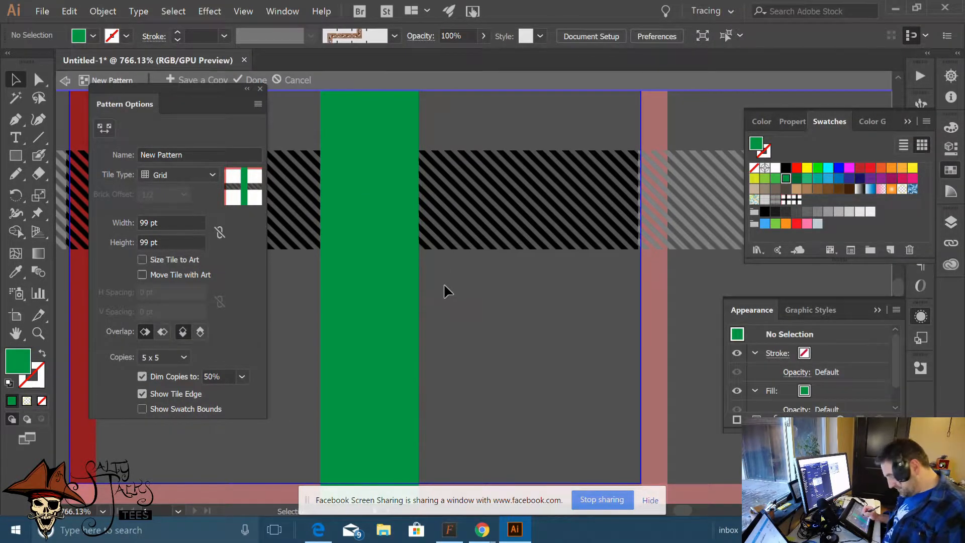
{"action": "key", "text": "ctrl+z"}
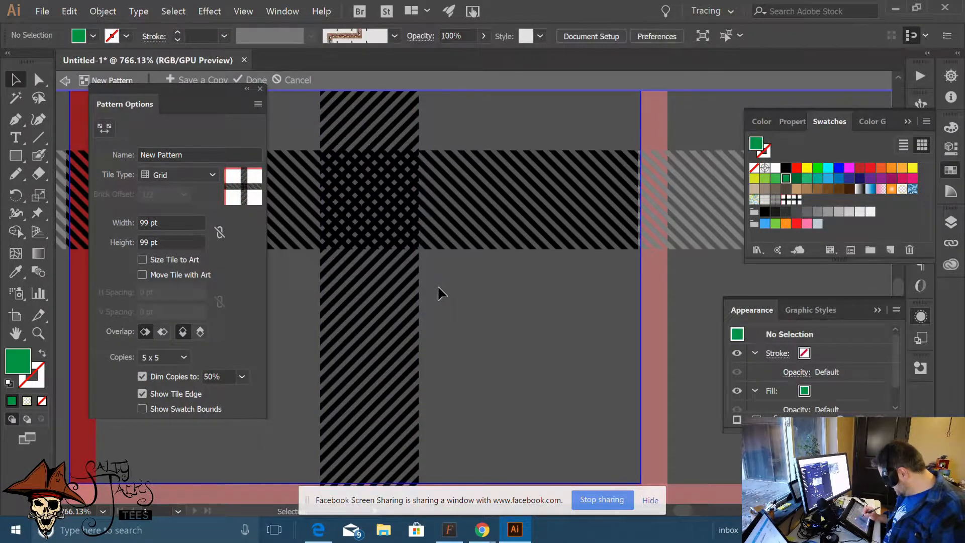
Try to release the clipping mask of the tile's vertical stripe, and undo the release
{"action": "right_click", "coordinate": [382, 306]}
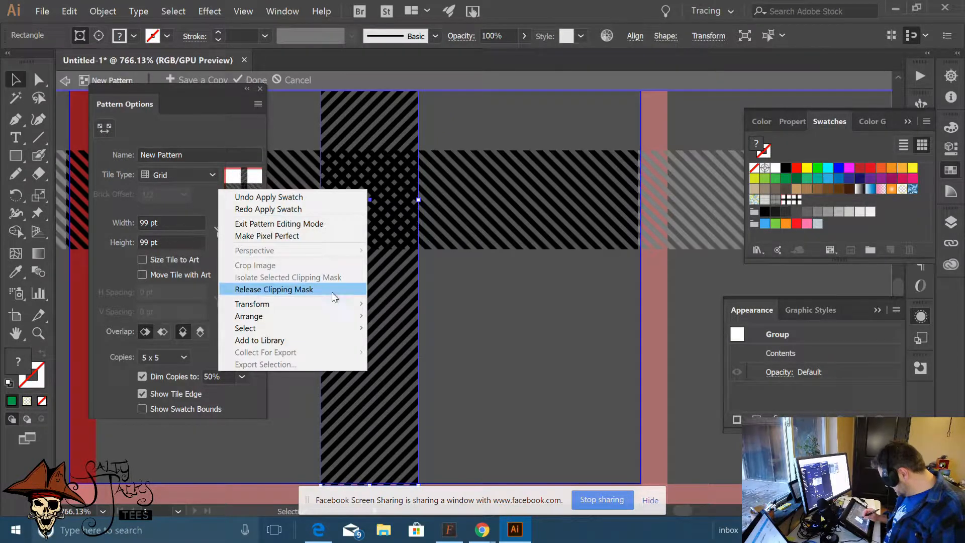
{"action": "left_click", "coordinate": [333, 290]}
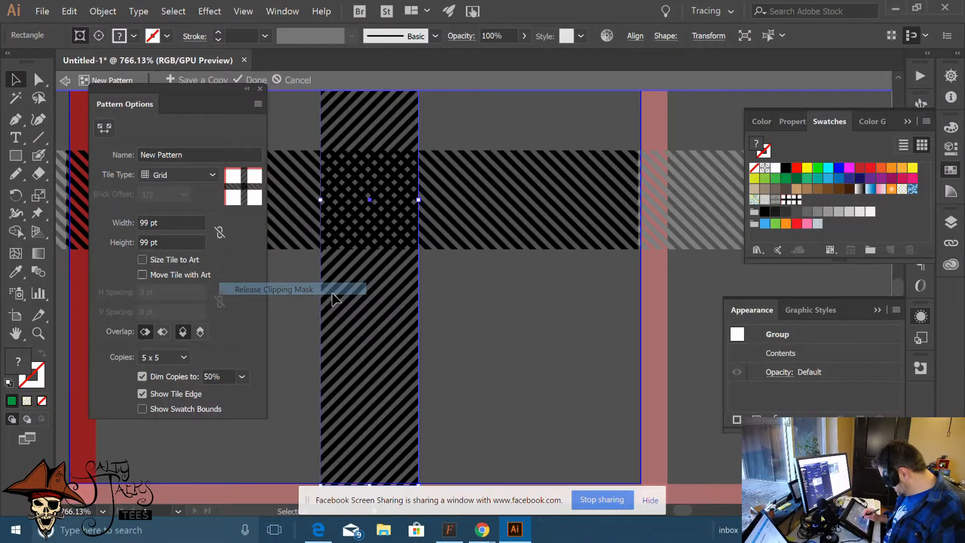
{"action": "left_click", "coordinate": [462, 305]}
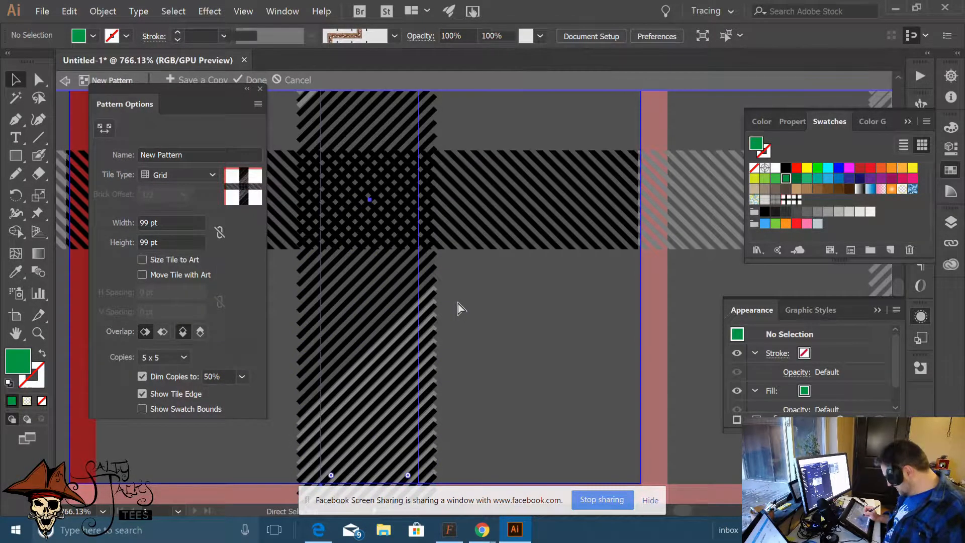
{"action": "key", "text": "ctrl+z"}
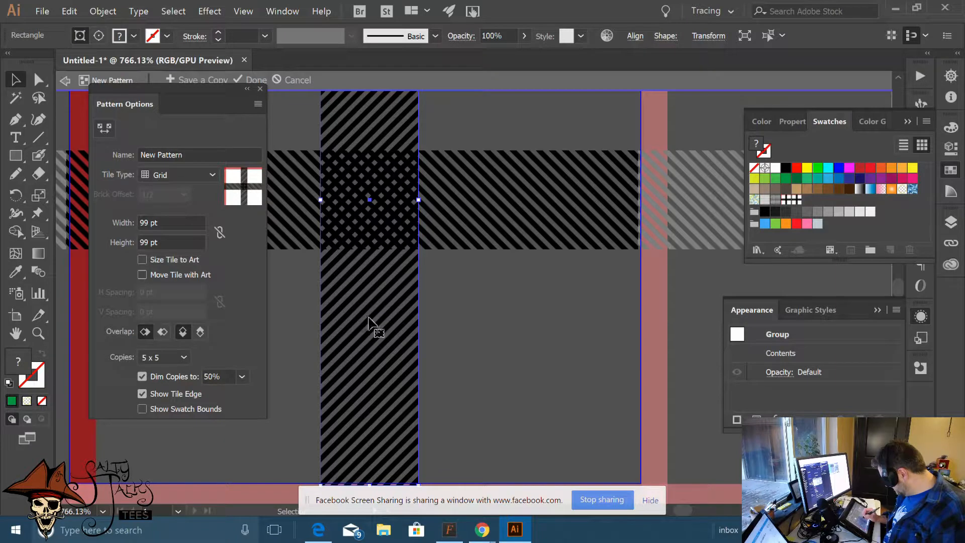
{"action": "right_click", "coordinate": [352, 290]}
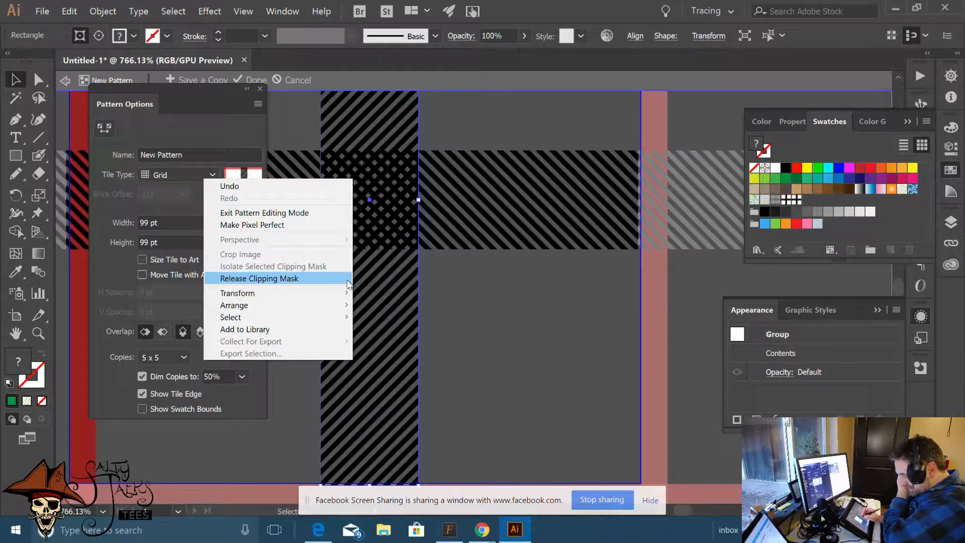
{"action": "left_click", "coordinate": [313, 279]}
{"action": "left_click", "coordinate": [445, 294]}
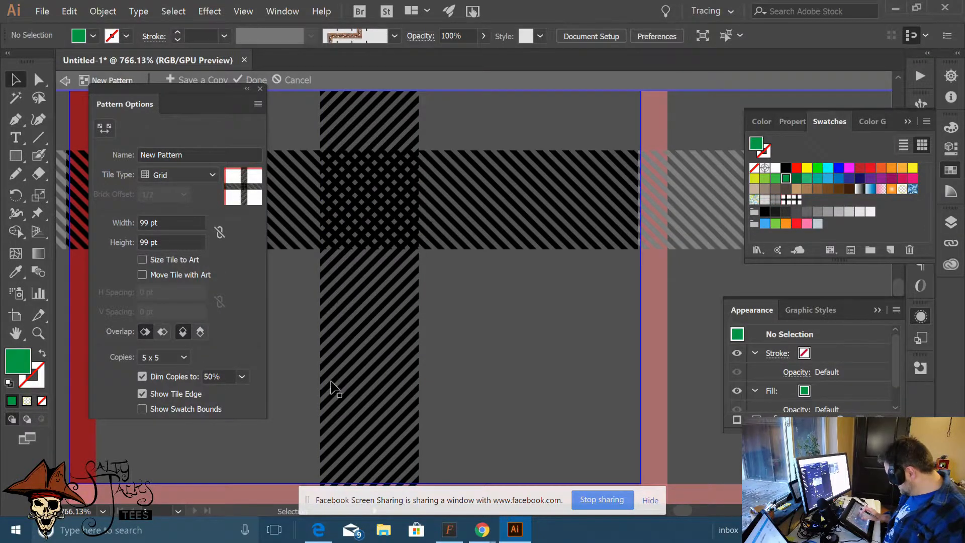
Exit pattern editing and return to the plaid head with the Selection tool active
{"action": "scroll", "coordinate": [414, 299], "scroll_direction": "down", "scroll_amount": 5}
{"action": "scroll", "coordinate": [410, 304], "scroll_direction": "up", "scroll_amount": 3}
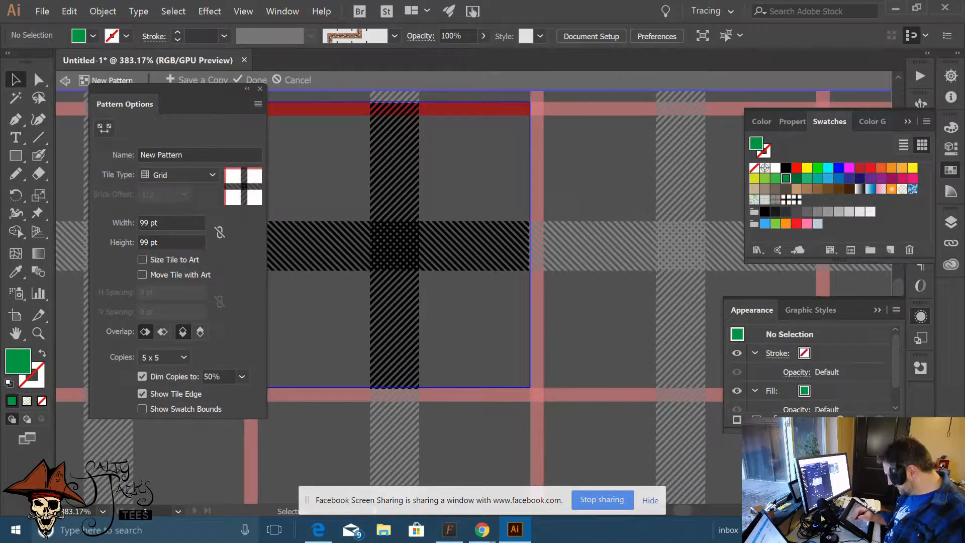
{"action": "left_click", "coordinate": [15, 155]}
{"action": "key", "text": "Escape"}
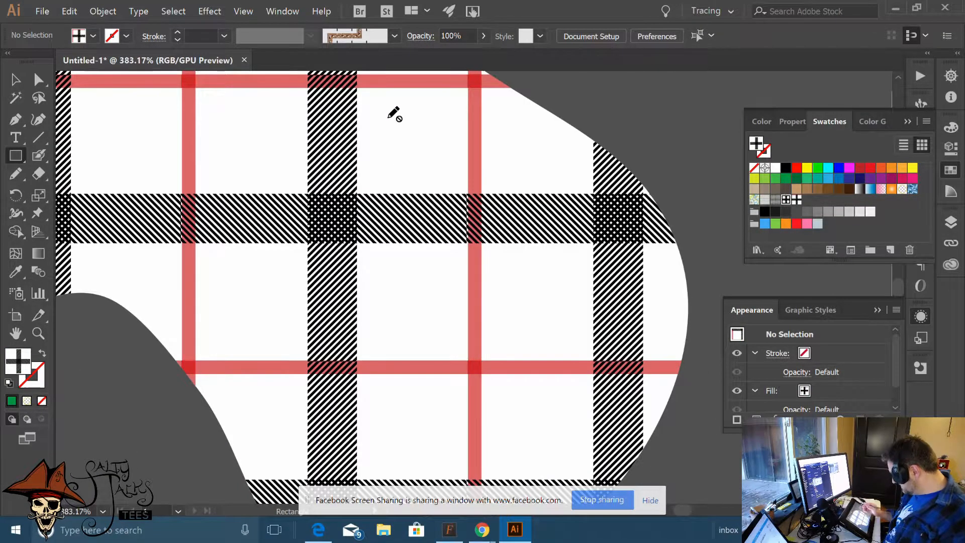
{"action": "key", "text": "v"}
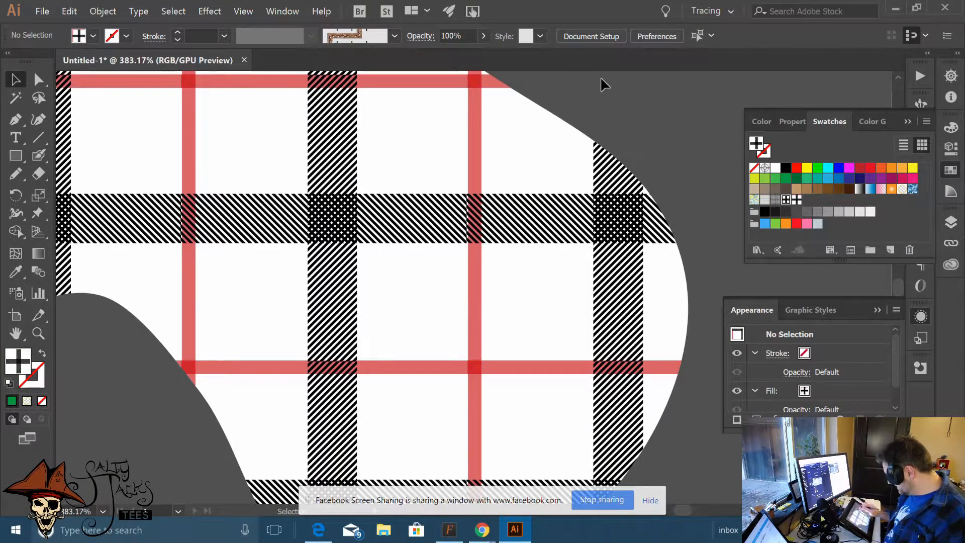
Examine the plaid reindeer head beside its backing-free version, from the stripe details to the whole silhouette
{"action": "scroll", "coordinate": [397, 304], "scroll_direction": "down", "scroll_amount": 7}
{"action": "left_click_drag", "start_coordinate": [397, 305], "coordinate": [513, 392]}
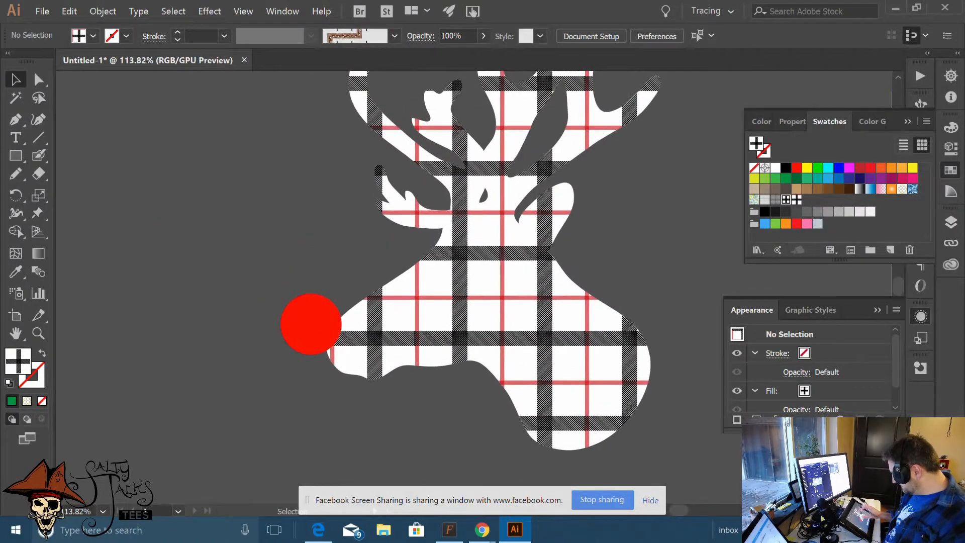
{"action": "scroll", "coordinate": [449, 339], "scroll_direction": "down", "scroll_amount": 2}
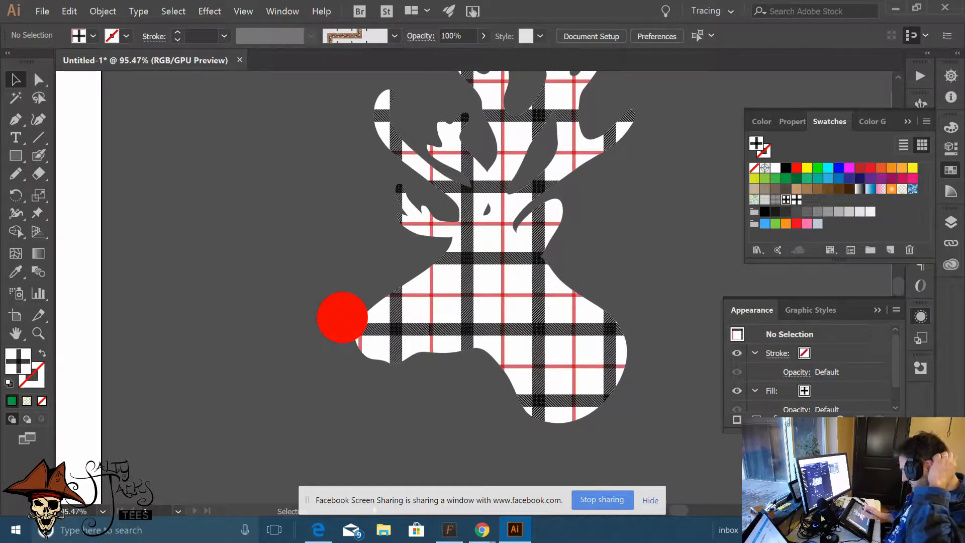
{"action": "left_click_drag", "start_coordinate": [450, 338], "coordinate": [382, 346]}
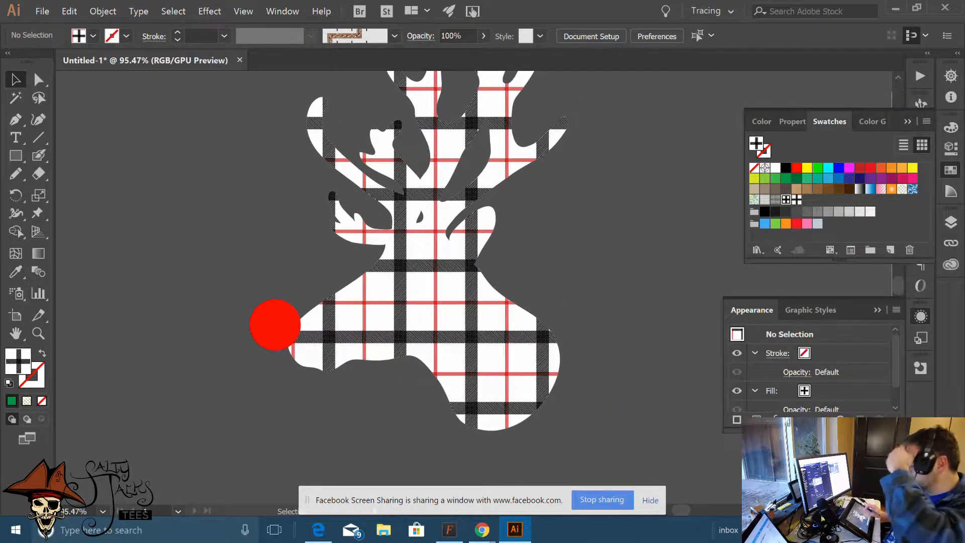
{"action": "scroll", "coordinate": [308, 395], "scroll_direction": "up", "scroll_amount": 4}
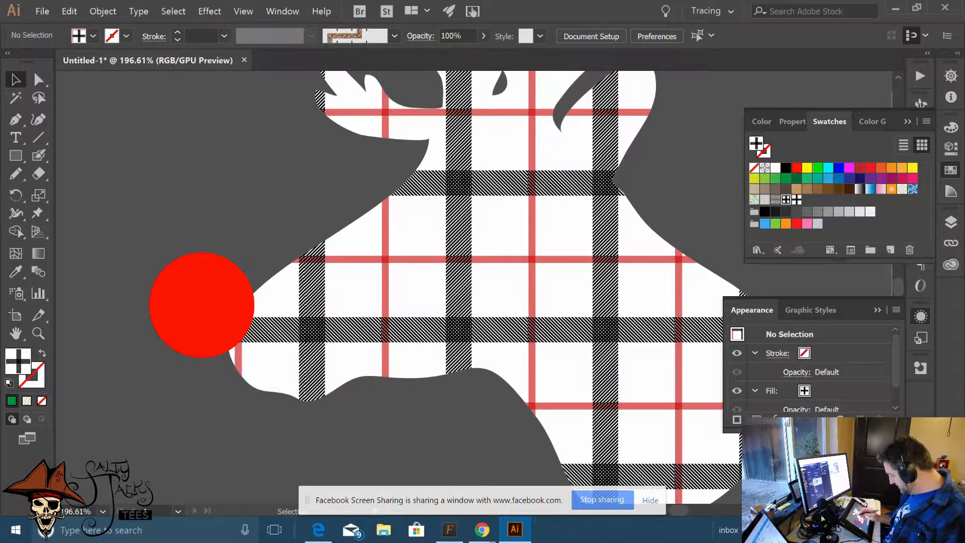
{"action": "scroll", "coordinate": [393, 356], "scroll_direction": "down", "scroll_amount": 5}
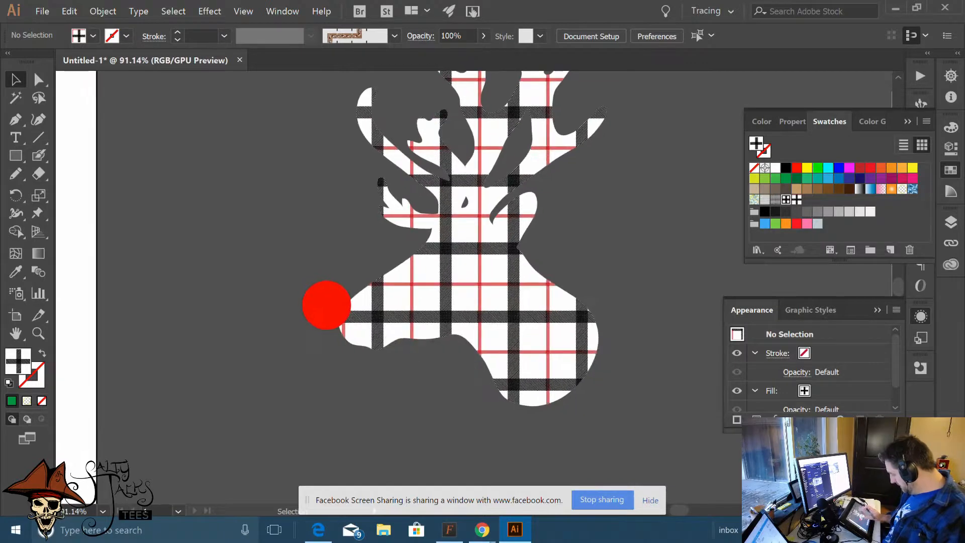
{"action": "scroll", "coordinate": [433, 367], "scroll_direction": "down", "scroll_amount": 3}
{"action": "scroll", "coordinate": [578, 268], "scroll_direction": "up", "scroll_amount": 6}
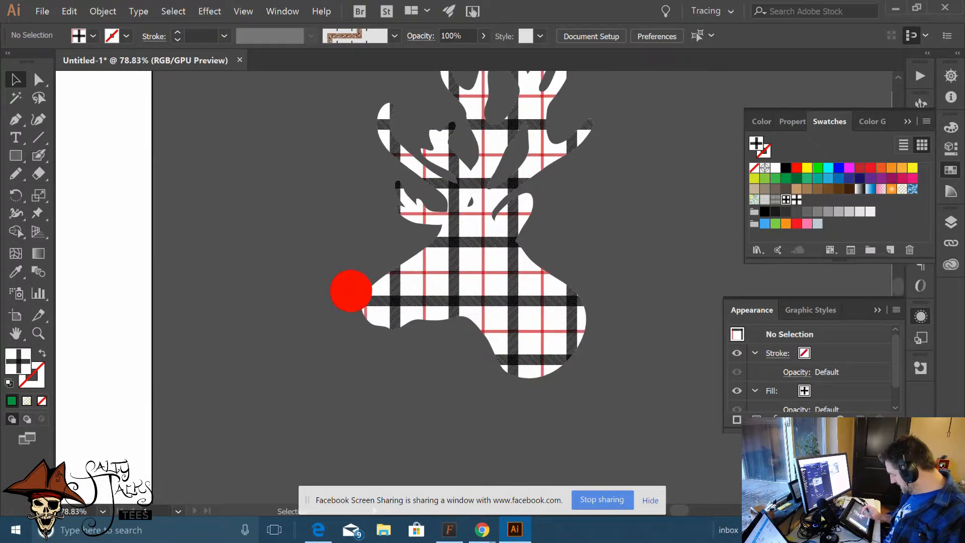
{"action": "scroll", "coordinate": [577, 264], "scroll_direction": "down", "scroll_amount": 2}
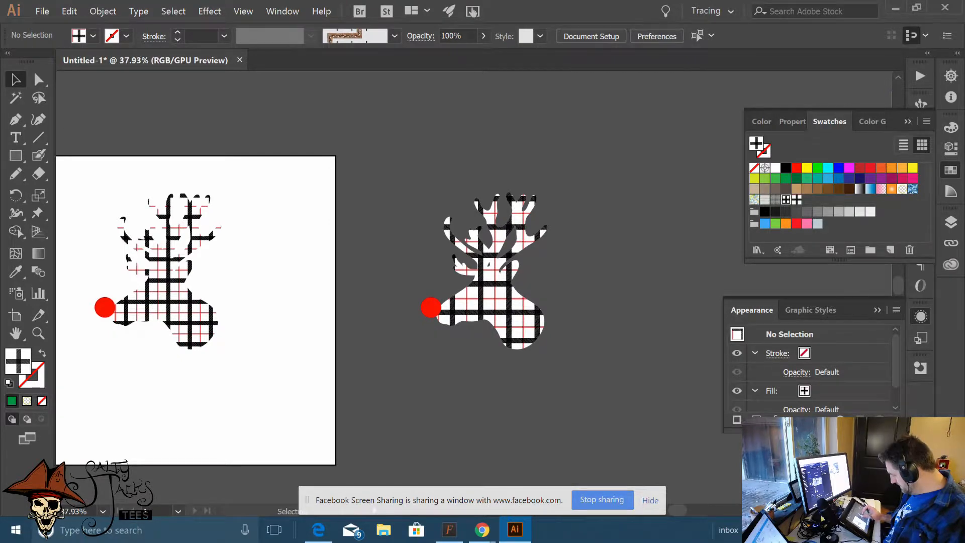
{"action": "scroll", "coordinate": [464, 375], "scroll_direction": "up", "scroll_amount": 6}
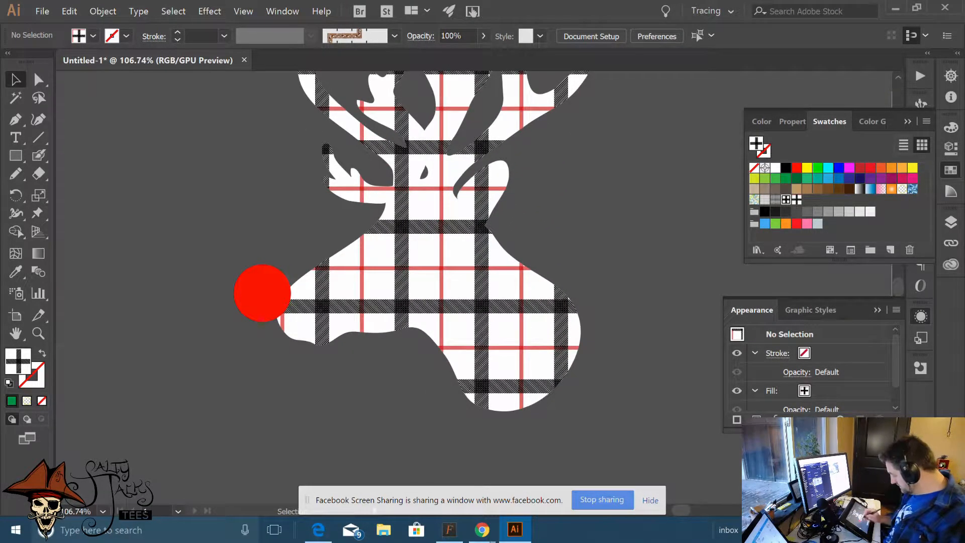
Move the red nose circle off the reindeer's head and reposition it against the tip of the muzzle
{"action": "left_click_drag", "start_coordinate": [240, 302], "coordinate": [94, 319]}
{"action": "scroll", "coordinate": [599, 230], "scroll_direction": "down", "scroll_amount": 6}
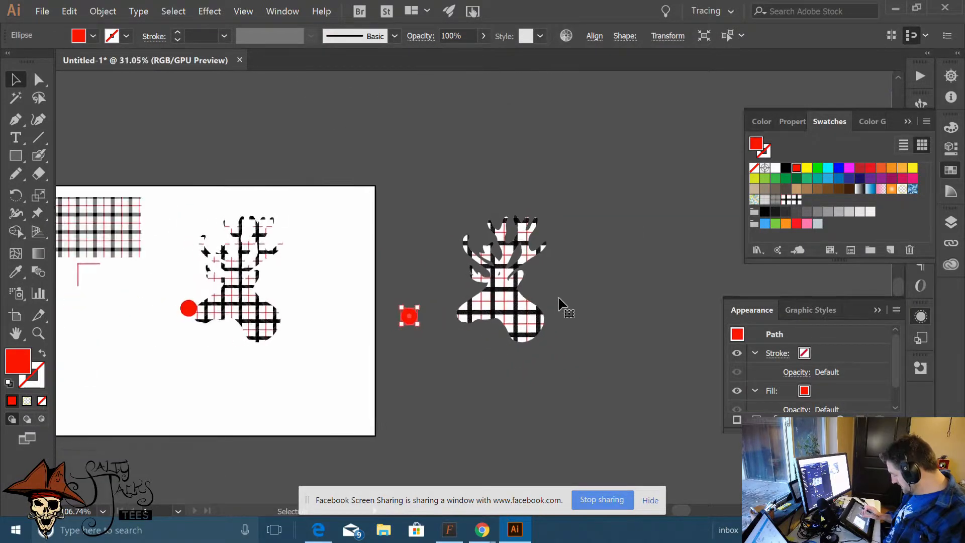
{"action": "scroll", "coordinate": [551, 287], "scroll_direction": "up", "scroll_amount": 4}
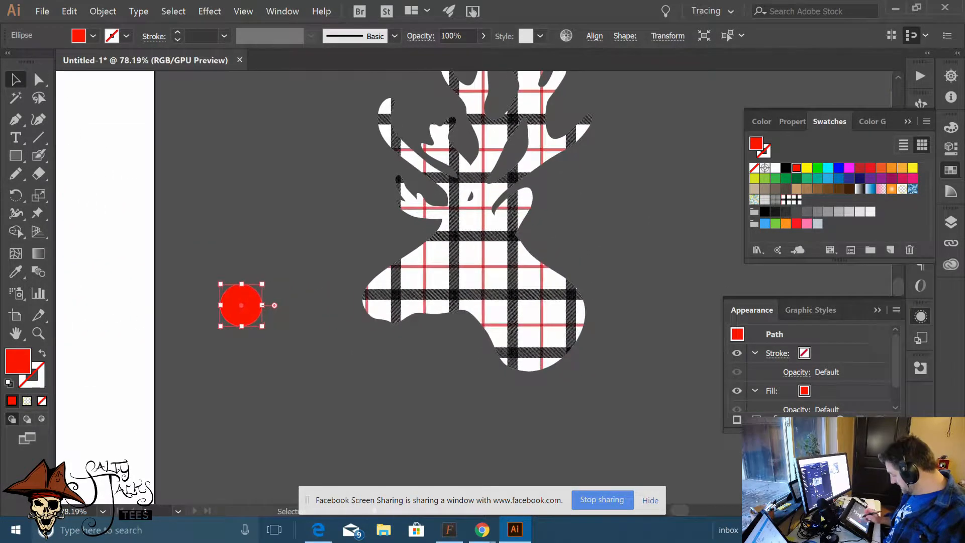
{"action": "left_click_drag", "start_coordinate": [240, 316], "coordinate": [355, 297]}
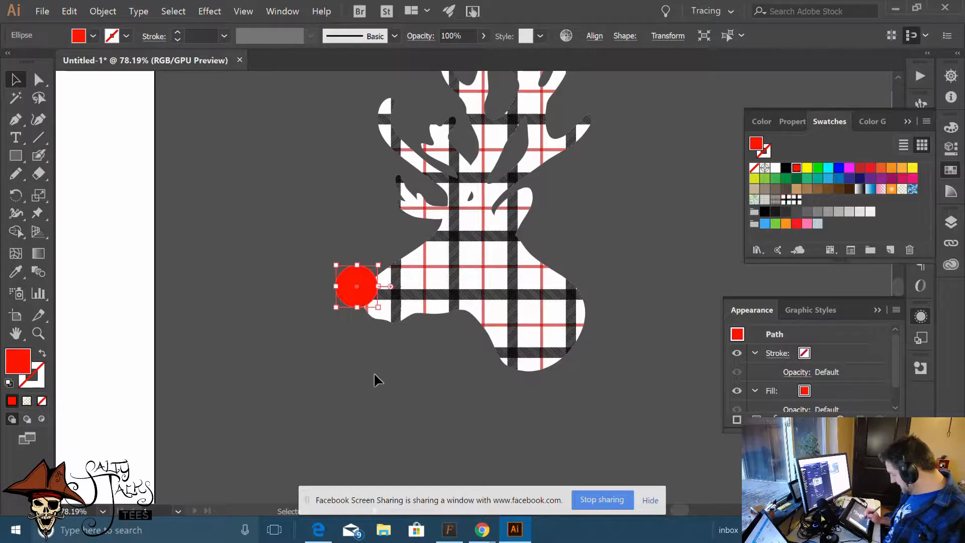
Move the plaid head shape off its white backing into the empty area beside it, uncovering the white silhouette
{"action": "left_click", "coordinate": [502, 372]}
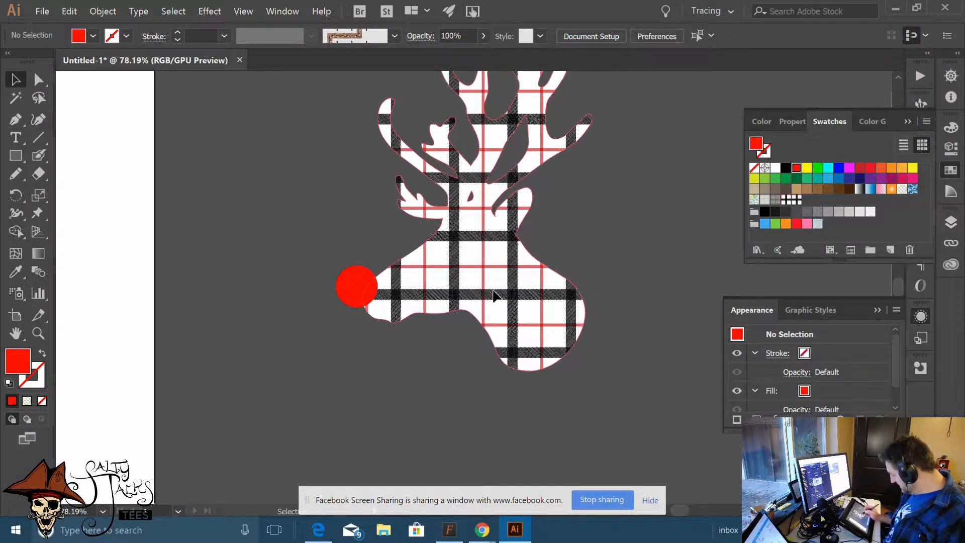
{"action": "left_click", "coordinate": [665, 272]}
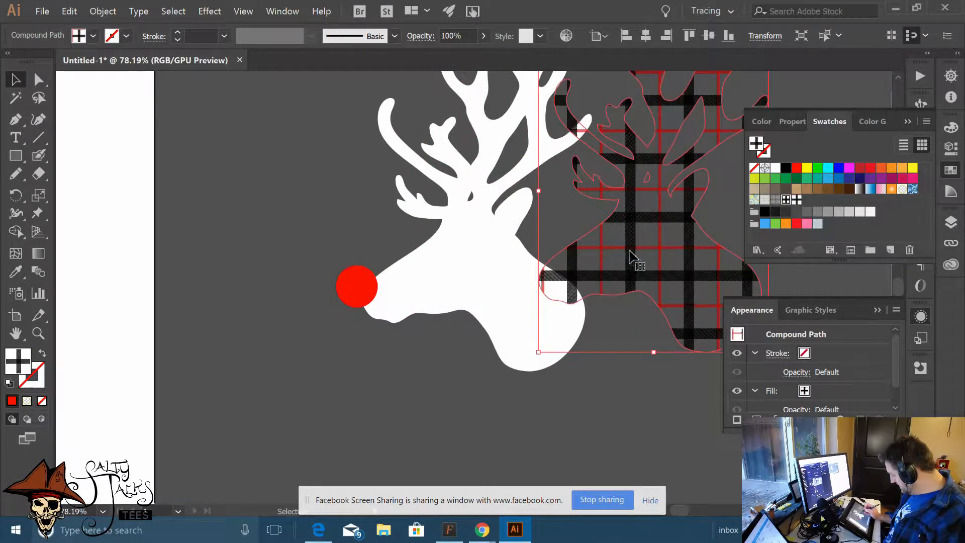
{"action": "left_click_drag", "start_coordinate": [664, 237], "coordinate": [668, 214]}
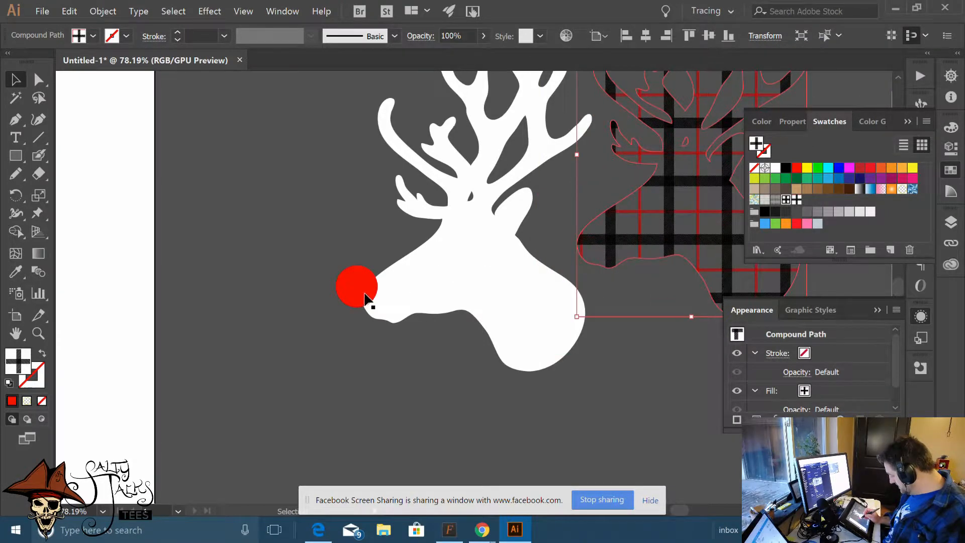
Try the plaid pattern swatch as the fill of the red nose circle, and undo it
{"action": "left_click", "coordinate": [364, 294]}
{"action": "left_click", "coordinate": [786, 200]}
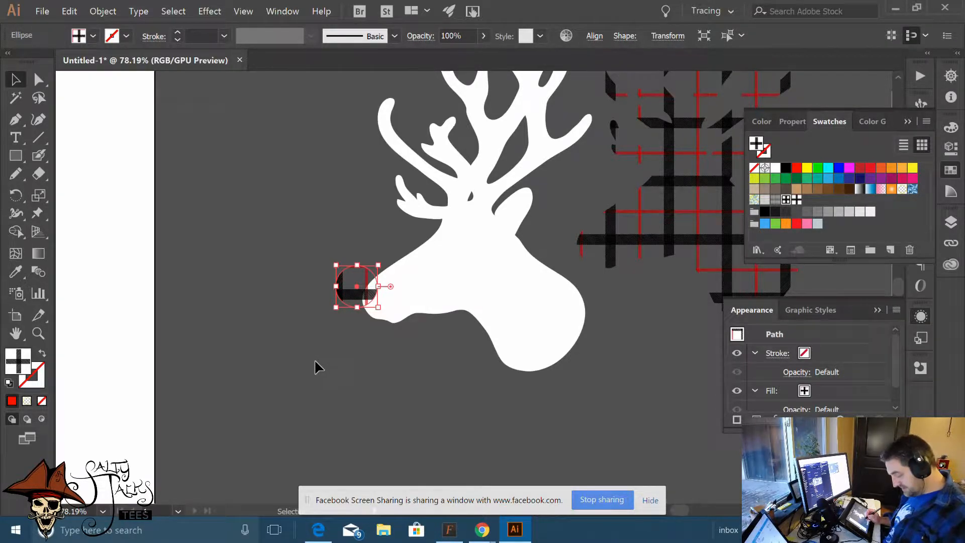
{"action": "key", "text": "ctrl+z"}
{"action": "left_click", "coordinate": [351, 366]}
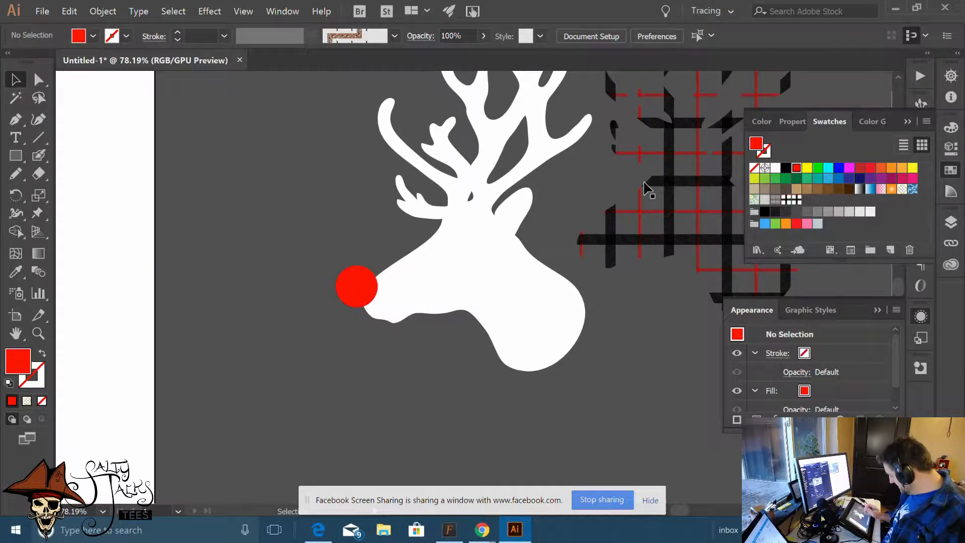
Draw a short 45-degree diagonal line in the empty area in front of the red nose with the Line Segment tool
{"action": "scroll", "coordinate": [559, 262], "scroll_direction": "up", "scroll_amount": 5}
{"action": "scroll", "coordinate": [527, 306], "scroll_direction": "down", "scroll_amount": 3}
{"action": "left_click_drag", "start_coordinate": [339, 340], "coordinate": [527, 326]}
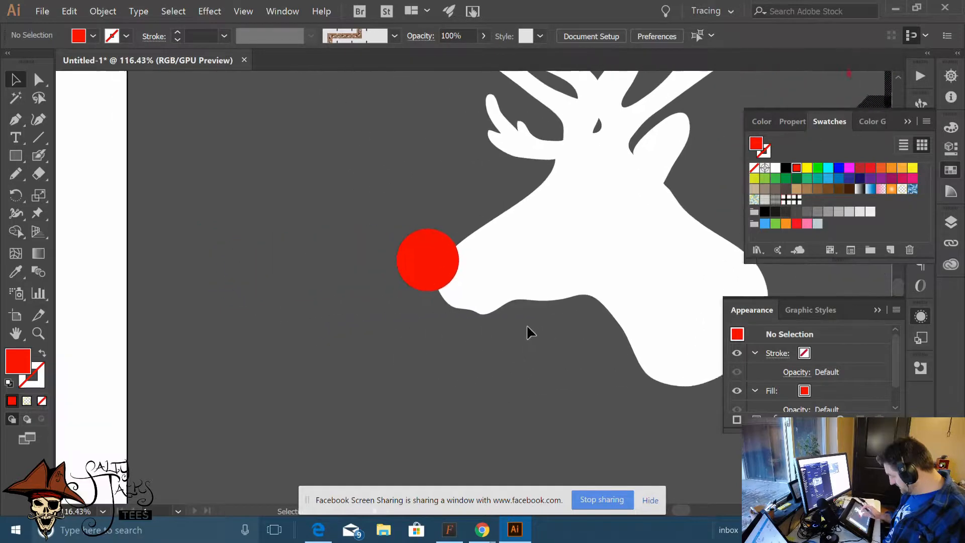
{"action": "scroll", "coordinate": [484, 323], "scroll_direction": "up", "scroll_amount": 2}
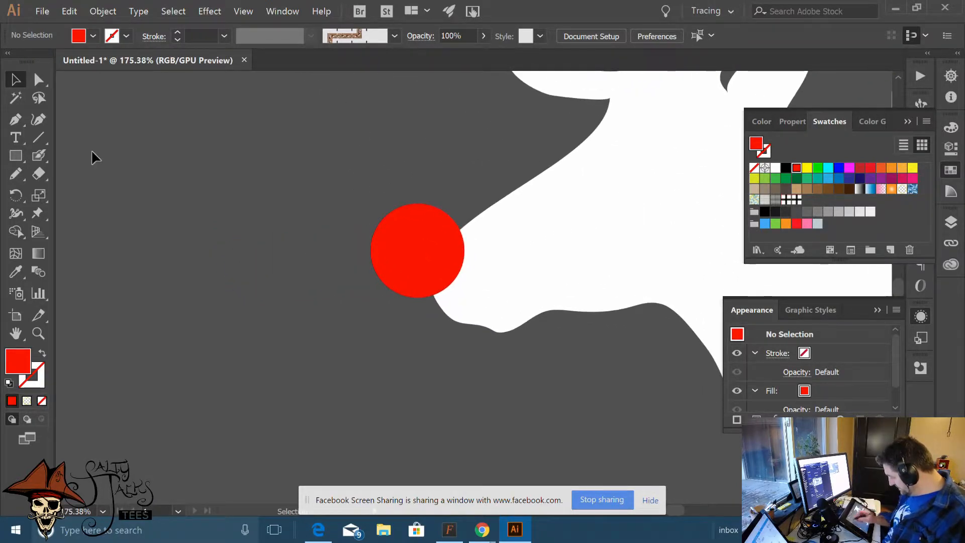
{"action": "left_click", "coordinate": [39, 137]}
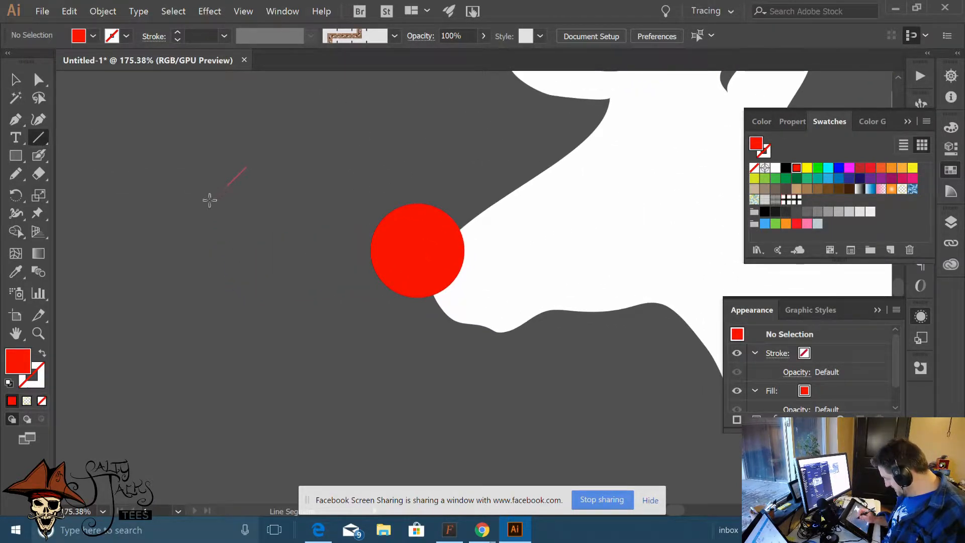
{"action": "left_click_drag", "start_coordinate": [205, 204], "coordinate": [205, 205]}
{"action": "key", "text": "v"}
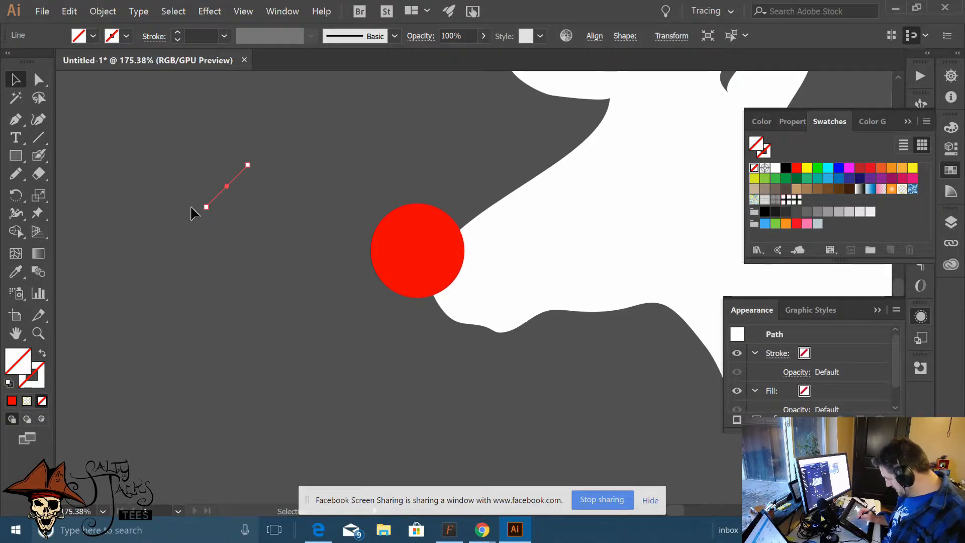
{"action": "key", "text": "Delete"}
{"action": "key", "text": "ctrl+z"}
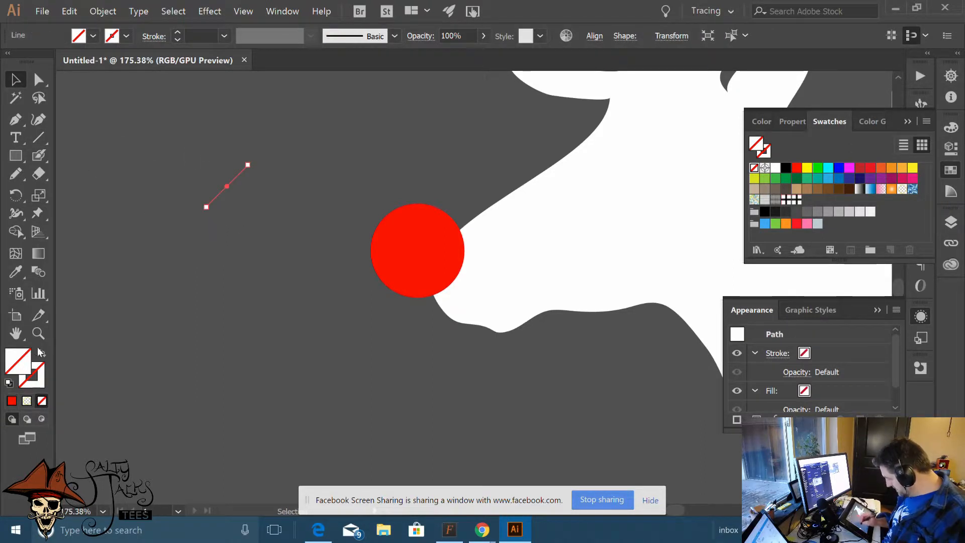
Set the diagonal line's fill to red and keep the line selected
{"action": "left_click", "coordinate": [93, 36]}
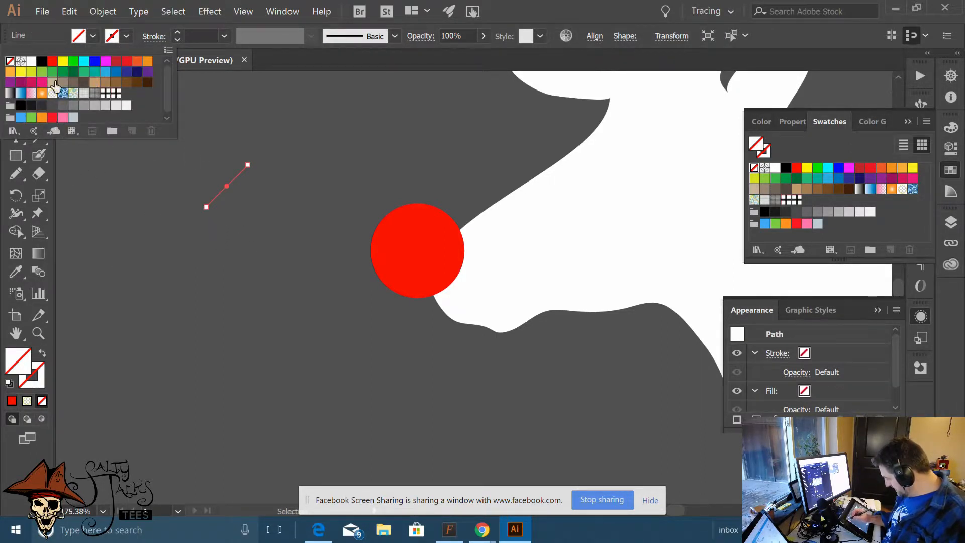
{"action": "left_click", "coordinate": [53, 61]}
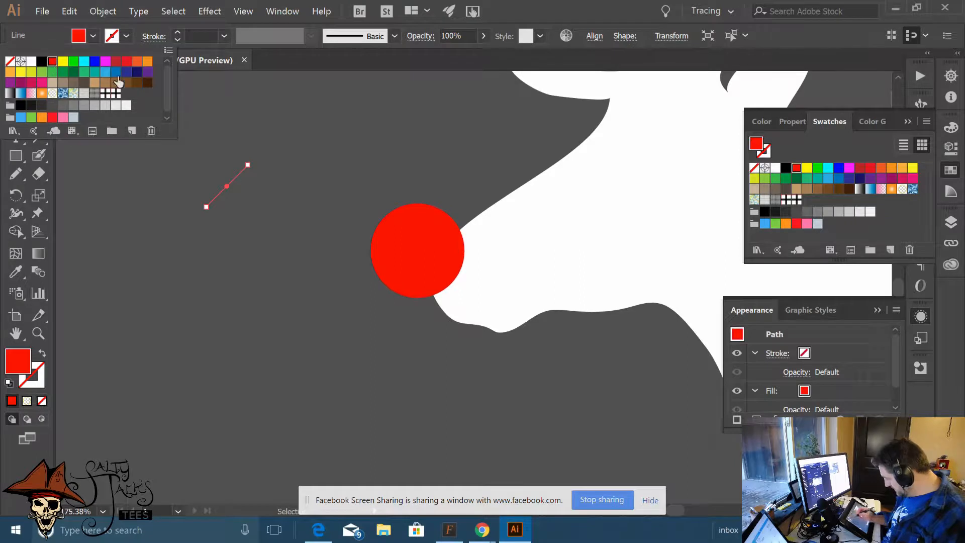
{"action": "left_click", "coordinate": [192, 261]}
{"action": "left_click", "coordinate": [237, 233]}
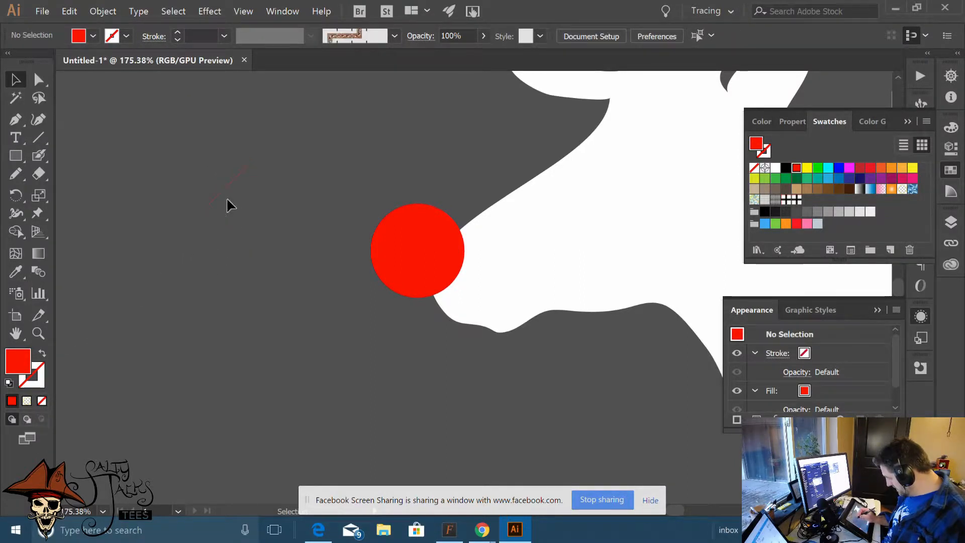
{"action": "left_click", "coordinate": [222, 196]}
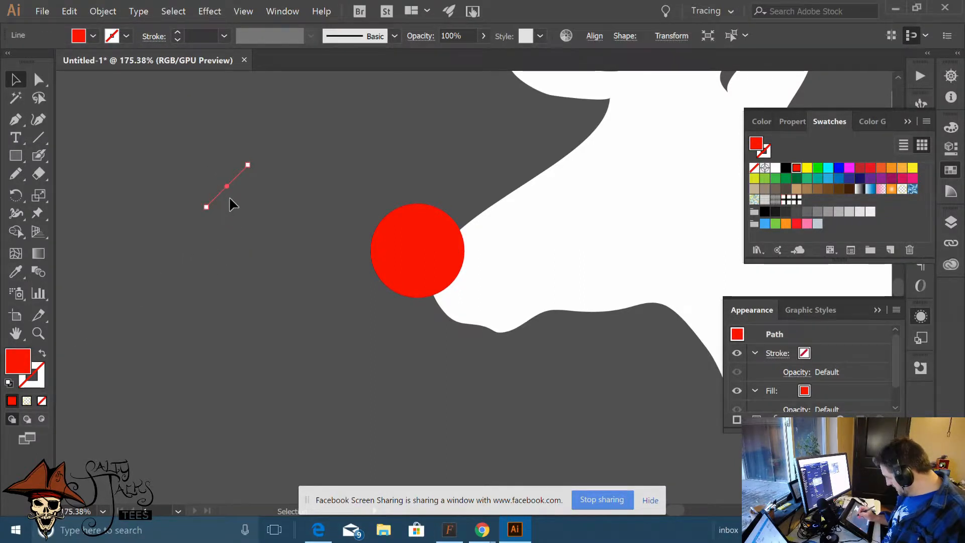
Add a stroke to the diagonal line and set its weight to 2 pt
{"action": "left_click", "coordinate": [178, 32]}
{"action": "left_click", "coordinate": [178, 33]}
{"action": "left_click", "coordinate": [177, 33]}
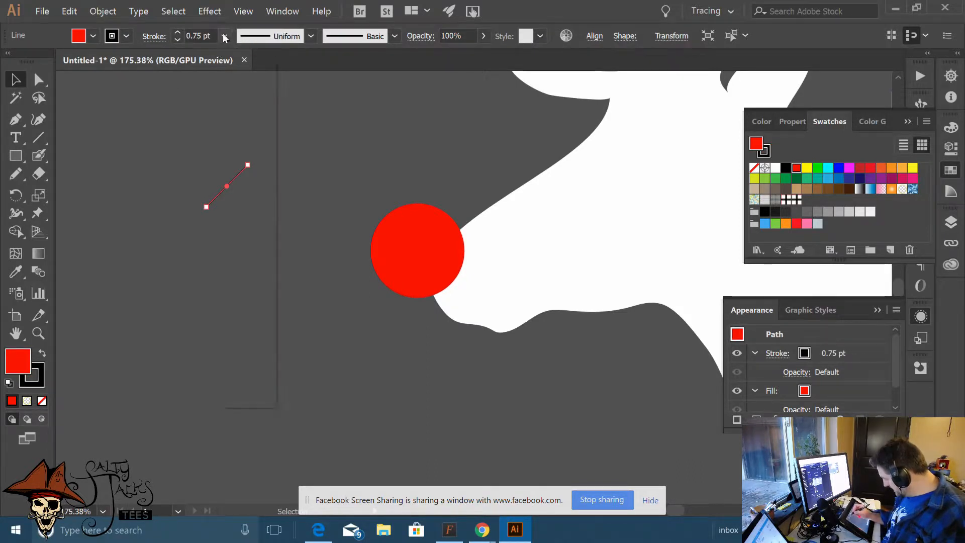
{"action": "left_click", "coordinate": [224, 35]}
{"action": "left_click", "coordinate": [249, 116]}
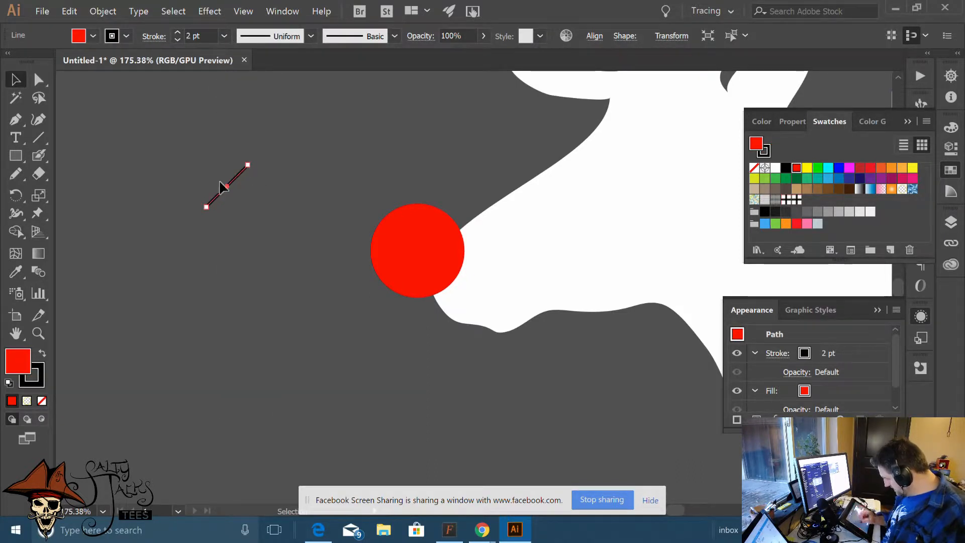
Swap the line's fill and stroke colors to make the stroke red, and set the fill to none
{"action": "left_click", "coordinate": [43, 353]}
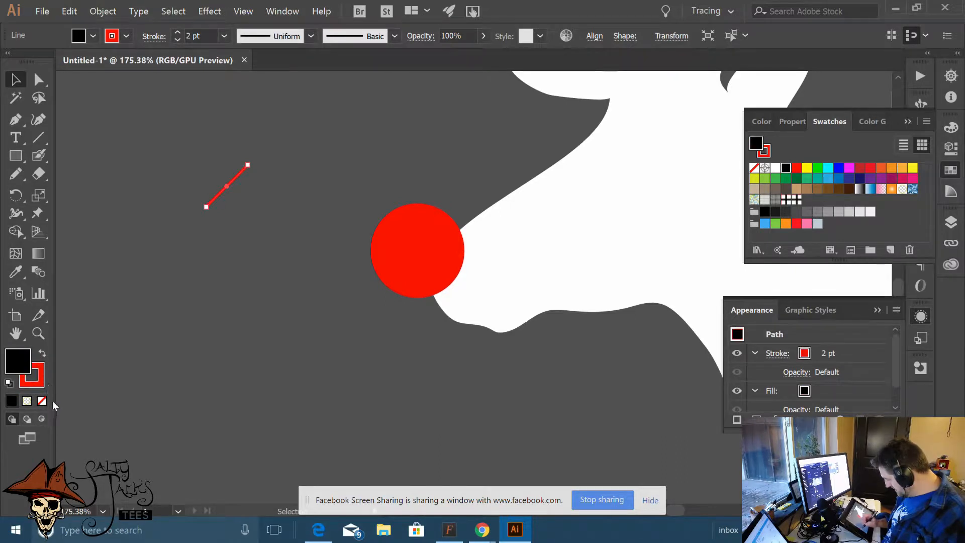
{"action": "left_click", "coordinate": [43, 402]}
{"action": "left_click", "coordinate": [241, 183]}
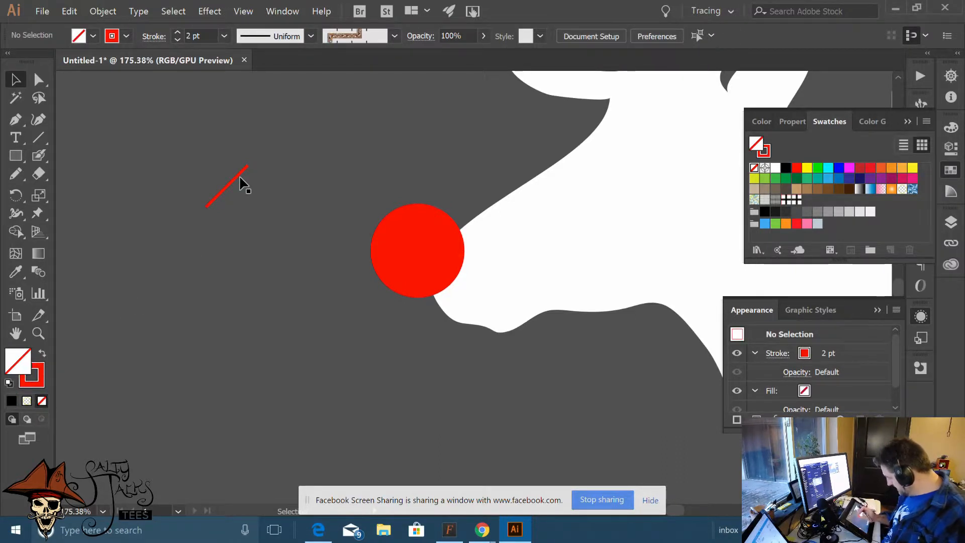
Duplicate the red diagonal line below itself and turn the copy to meet its lower end, forming a chevron that points away from the nose
{"action": "scroll", "coordinate": [236, 219], "scroll_direction": "up", "scroll_amount": 2}
{"action": "scroll", "coordinate": [233, 201], "scroll_direction": "up", "scroll_amount": 3}
{"action": "left_click", "coordinate": [221, 170]}
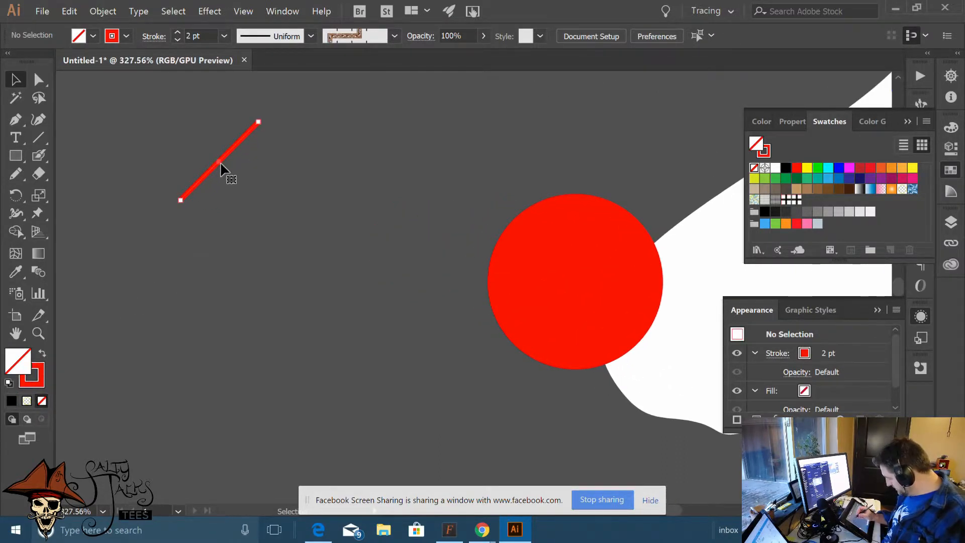
{"action": "left_click_drag", "start_coordinate": [222, 170], "coordinate": [242, 209]}
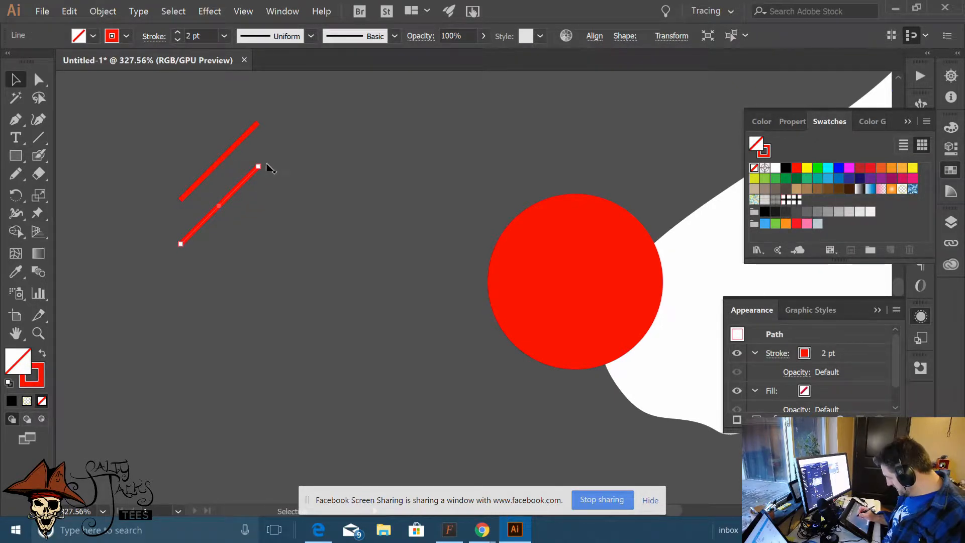
{"action": "left_click_drag", "start_coordinate": [265, 165], "coordinate": [225, 241]}
{"action": "left_click", "coordinate": [236, 286]}
Select both lines of the red chevron and make a new pattern from them, acknowledging the swatch notice
{"action": "scroll", "coordinate": [323, 235], "scroll_direction": "down", "scroll_amount": 3}
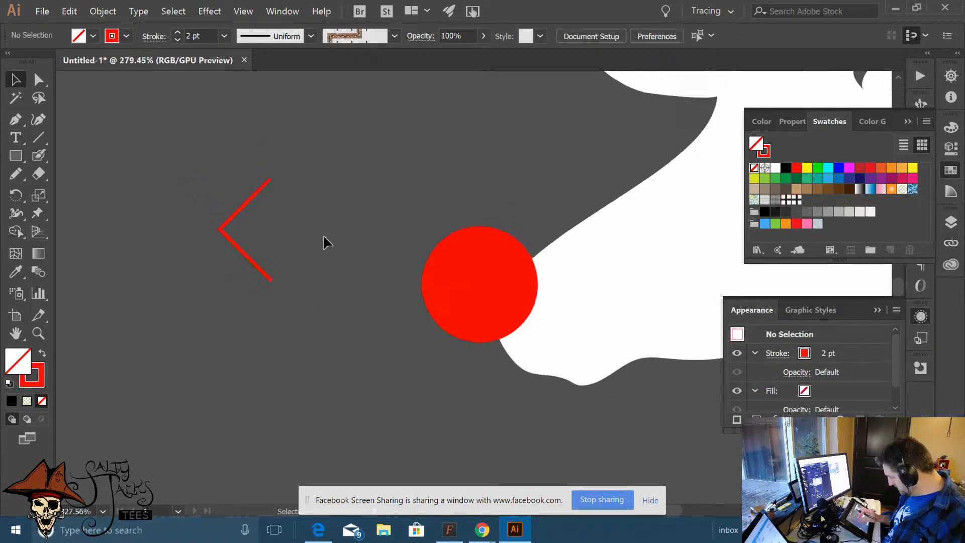
{"action": "scroll", "coordinate": [323, 235], "scroll_direction": "down", "scroll_amount": 4}
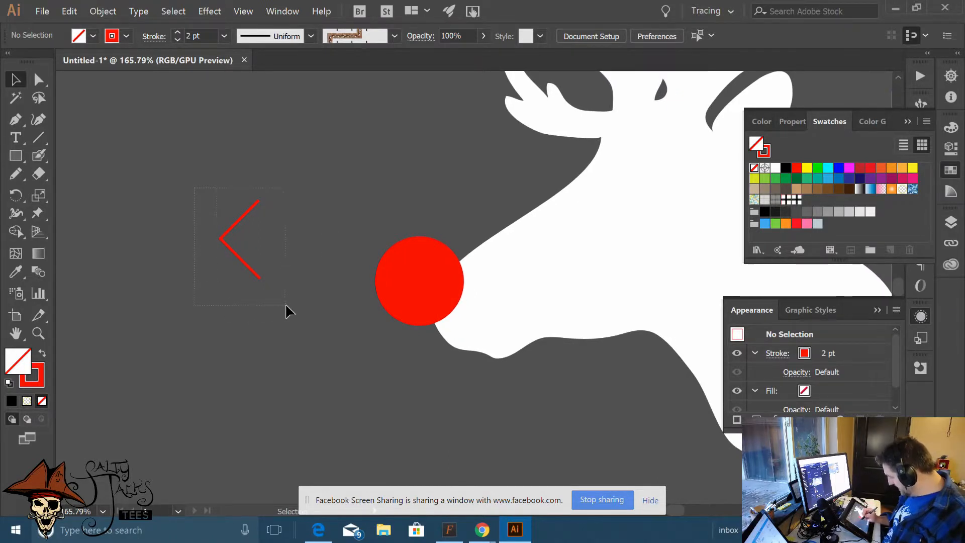
{"action": "left_click_drag", "start_coordinate": [285, 304], "coordinate": [285, 304]}
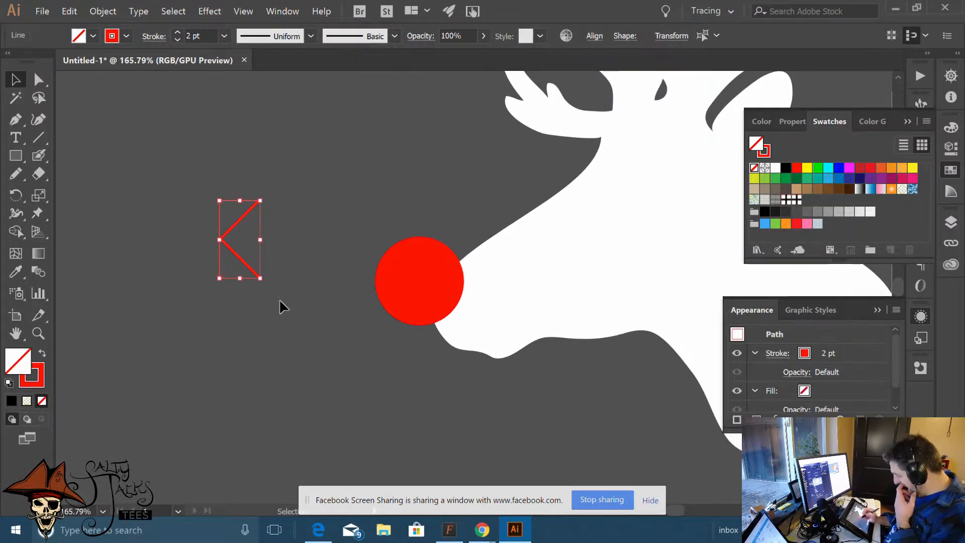
{"action": "left_click", "coordinate": [104, 11]}
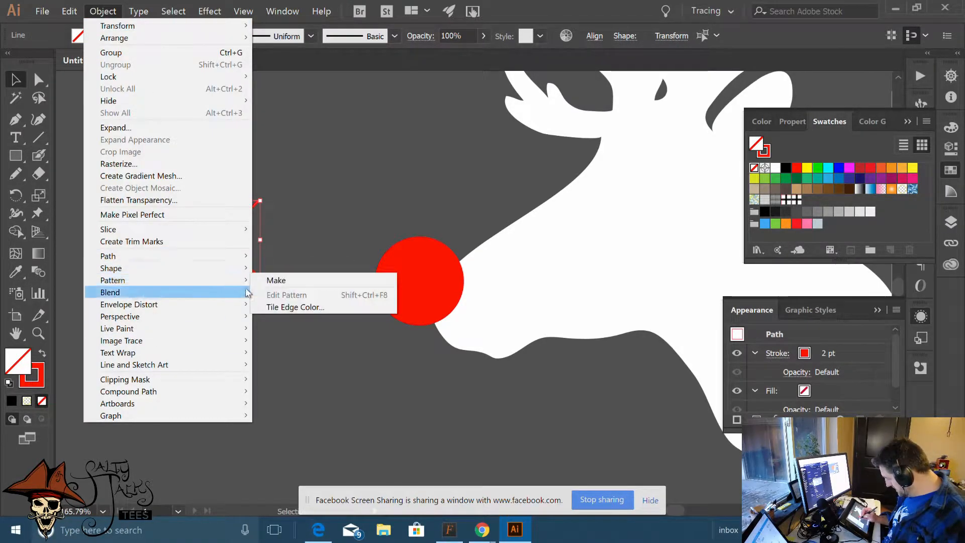
{"action": "left_click", "coordinate": [301, 276]}
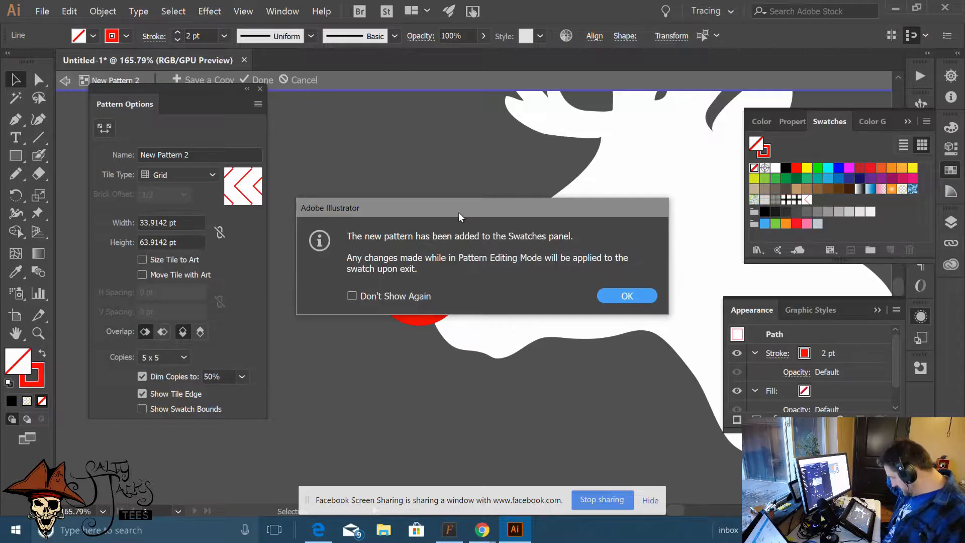
{"action": "left_click", "coordinate": [626, 295]}
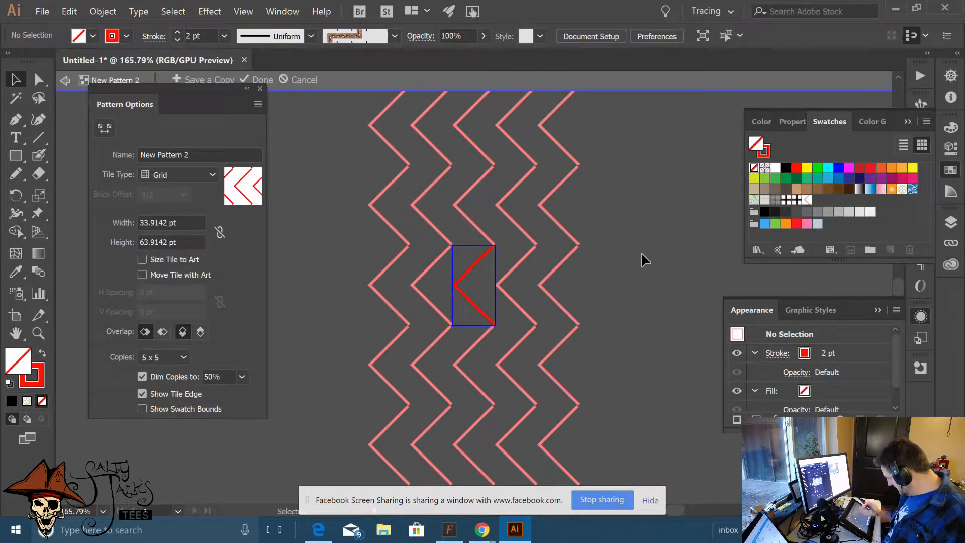
Select both chevron lines in the pattern tile and set their stroke weight to 5 pt
{"action": "scroll", "coordinate": [491, 350], "scroll_direction": "up", "scroll_amount": 5}
{"action": "scroll", "coordinate": [491, 350], "scroll_direction": "down", "scroll_amount": 1}
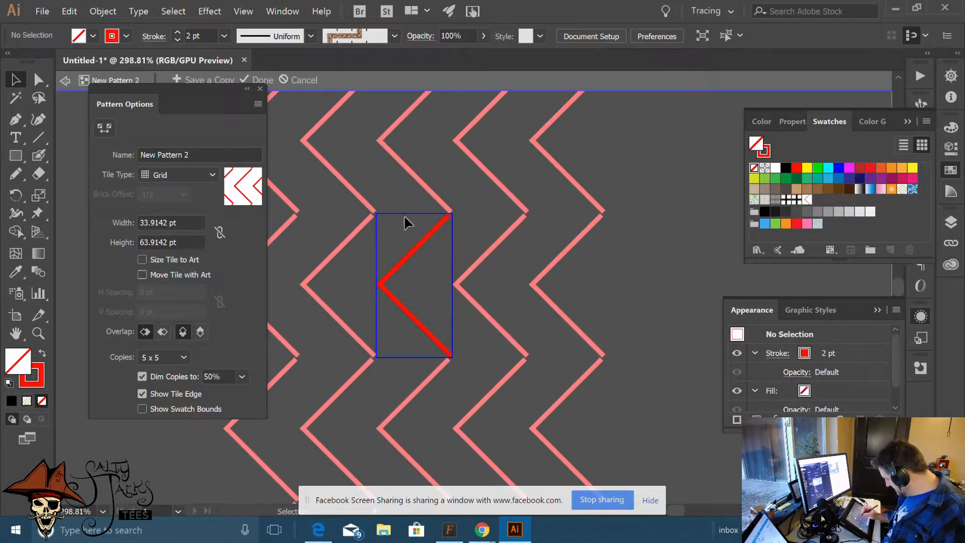
{"action": "left_click", "coordinate": [407, 312]}
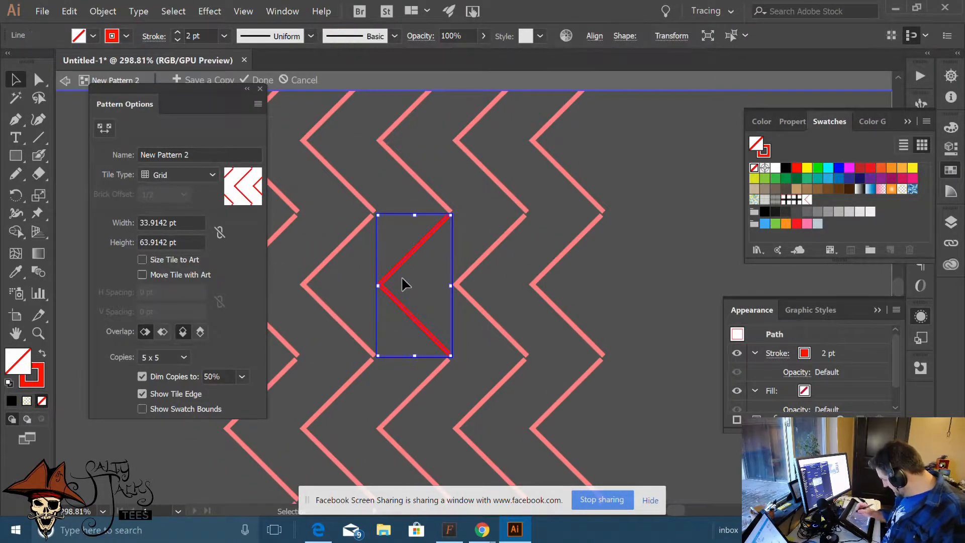
{"action": "left_click", "coordinate": [177, 33]}
{"action": "left_click", "coordinate": [177, 32]}
{"action": "left_click", "coordinate": [176, 32]}
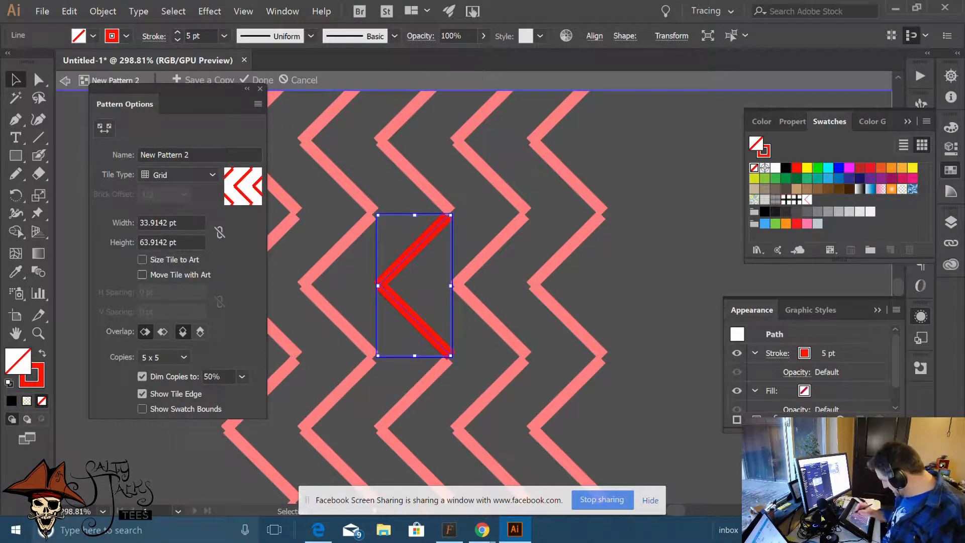
Delete both chevron lines from the pattern tile, leaving the tile empty
{"action": "left_click", "coordinate": [432, 273]}
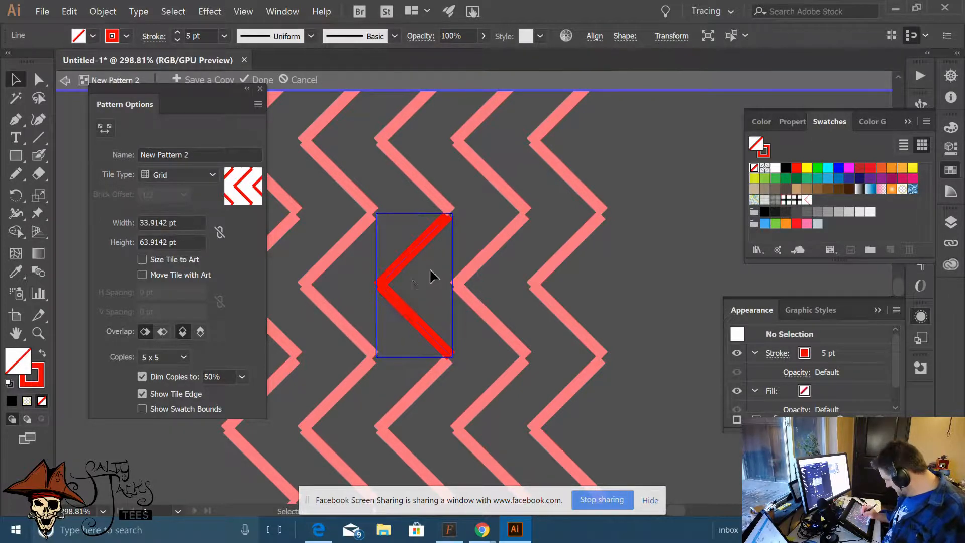
{"action": "left_click", "coordinate": [397, 275]}
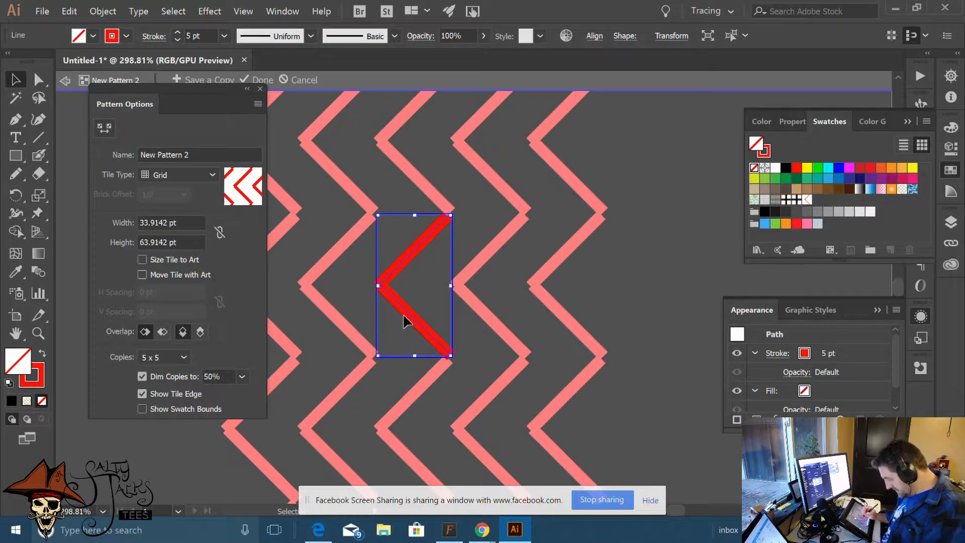
{"action": "key", "text": "Delete"}
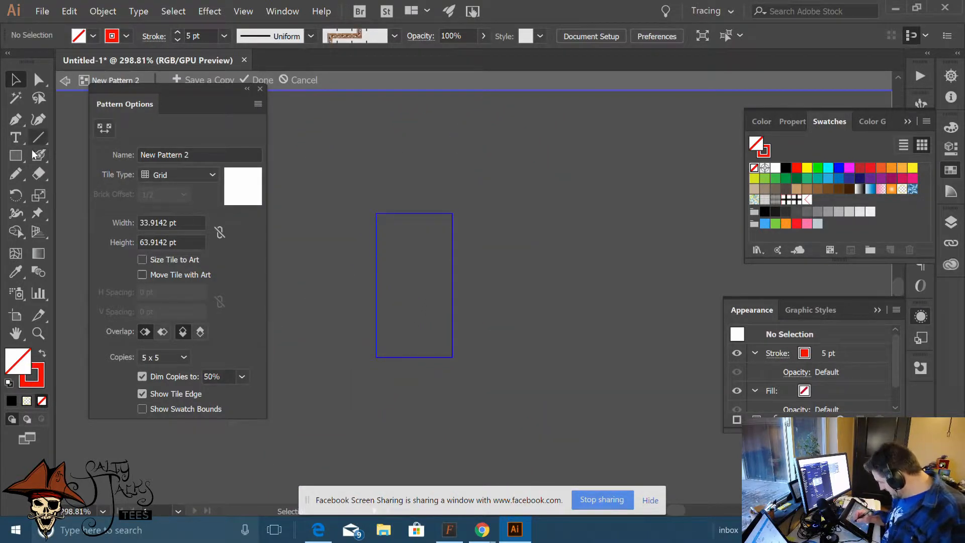
Try to redraw the chevron with the Pen tool between the tile's right corners and left edge, and clear the tile again
{"action": "left_click", "coordinate": [16, 119]}
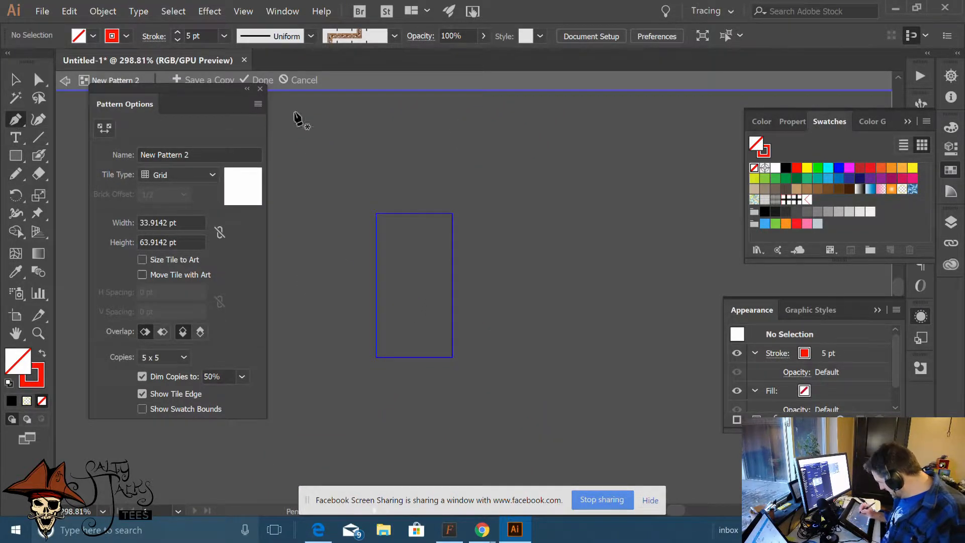
{"action": "left_click", "coordinate": [452, 214]}
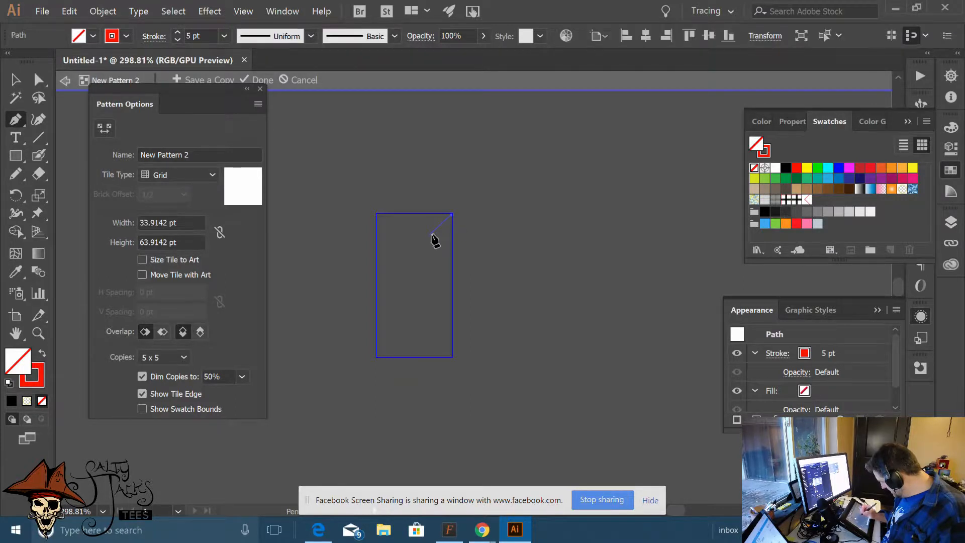
{"action": "left_click", "coordinate": [376, 290]}
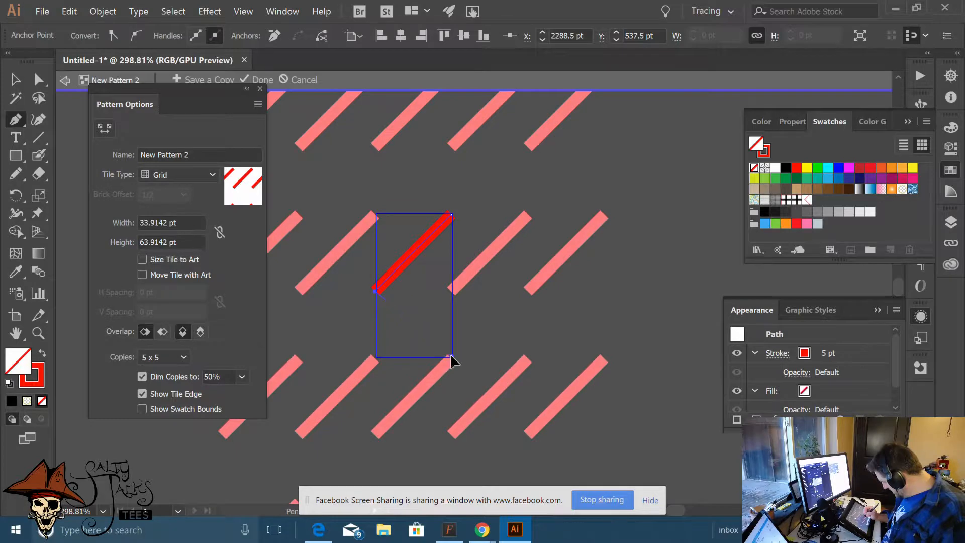
{"action": "left_click", "coordinate": [451, 355]}
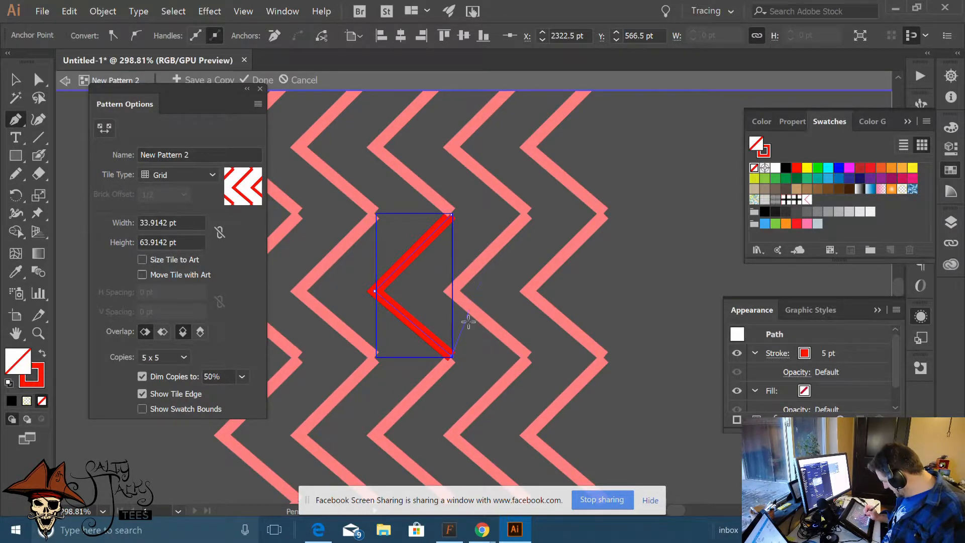
{"action": "key", "text": "ctrl+z"}
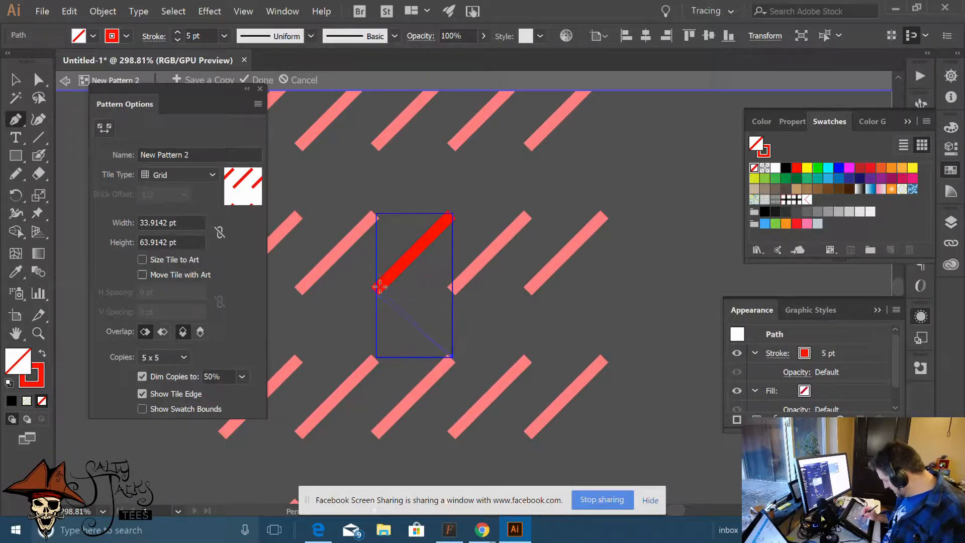
{"action": "left_click", "coordinate": [378, 287]}
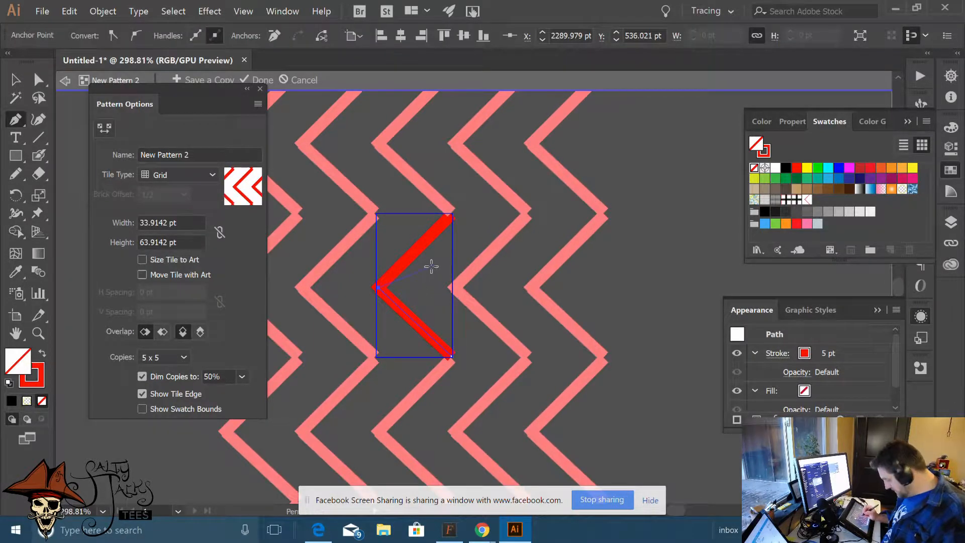
{"action": "key", "text": "v"}
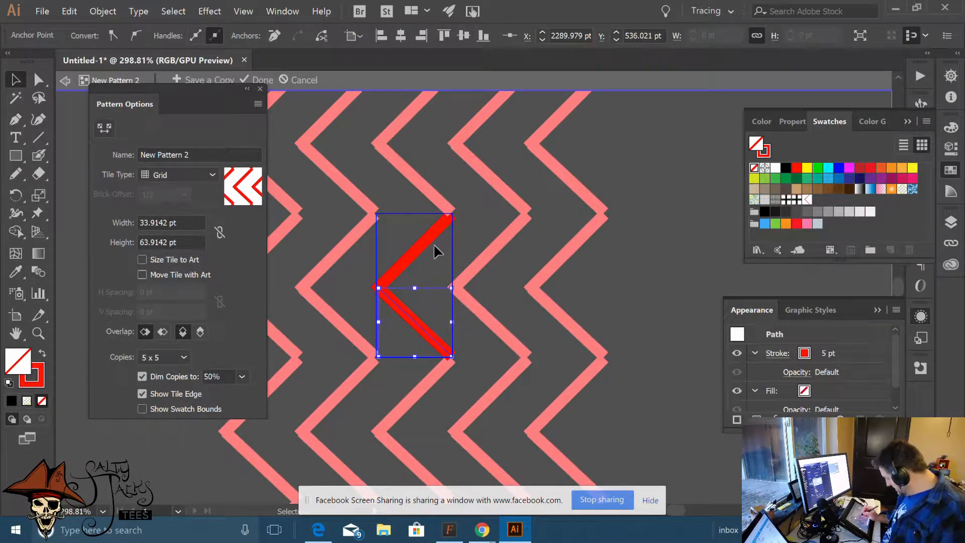
{"action": "left_click", "coordinate": [439, 264]}
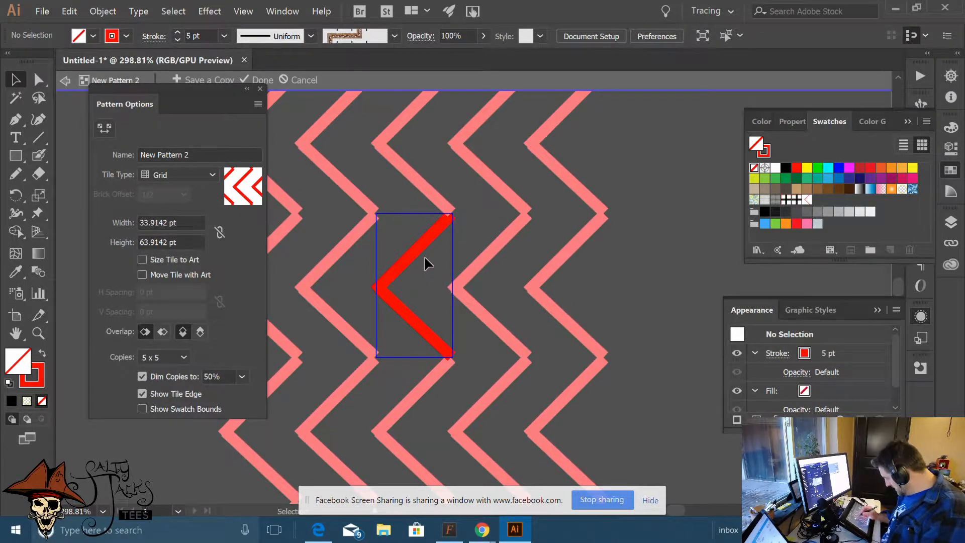
{"action": "key", "text": "ctrl+a"}
{"action": "key", "text": "Delete"}
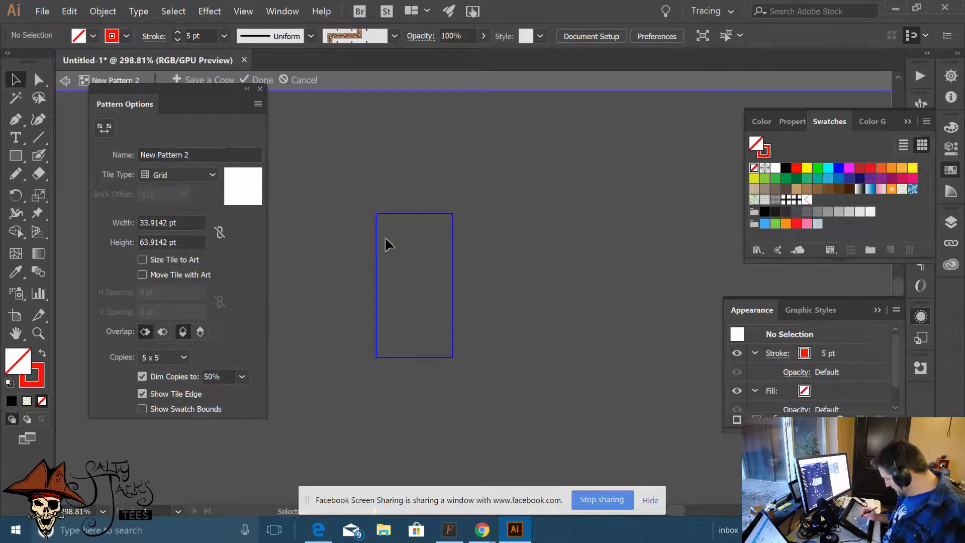
Try a red-stroked rectangle drawn over the pattern tile and delete it
{"action": "left_click", "coordinate": [16, 156]}
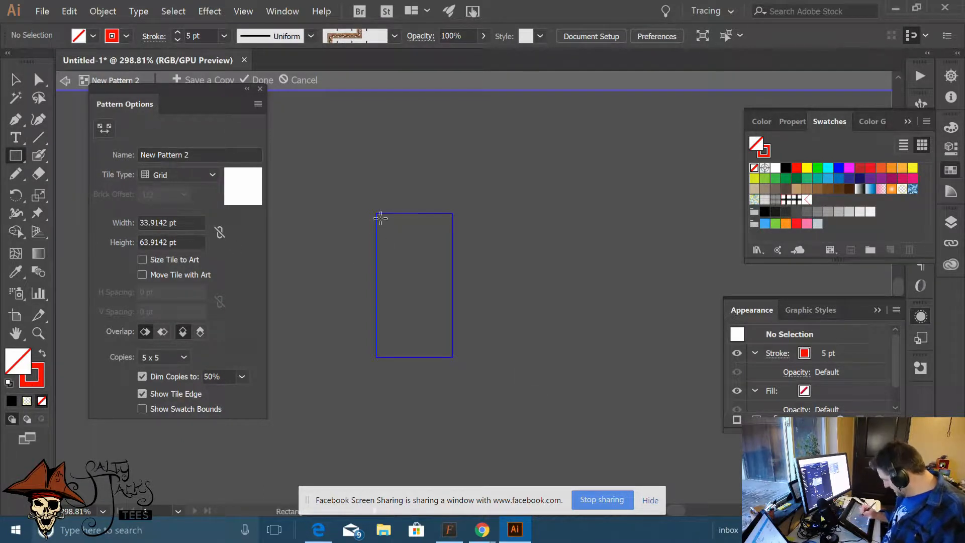
{"action": "left_click_drag", "start_coordinate": [489, 324], "coordinate": [506, 333]}
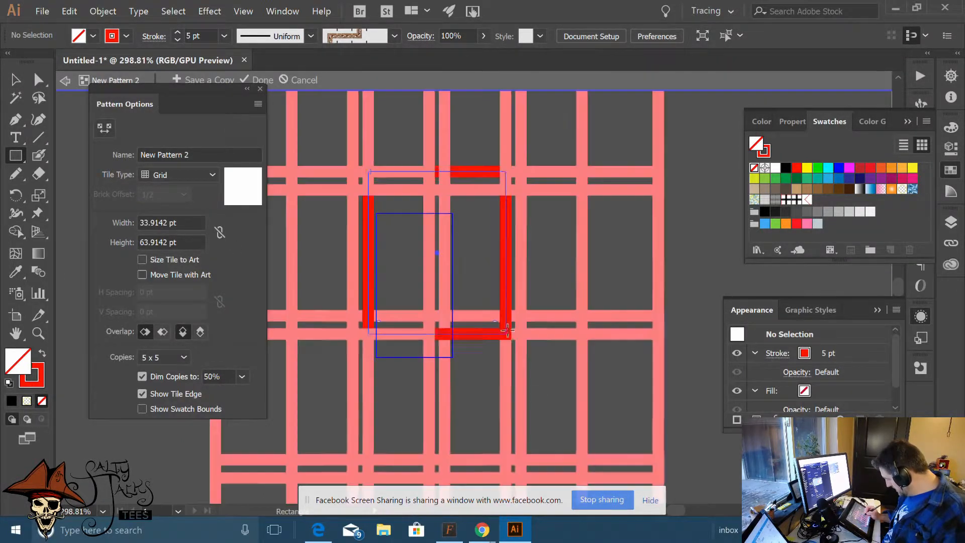
{"action": "left_click", "coordinate": [20, 80]}
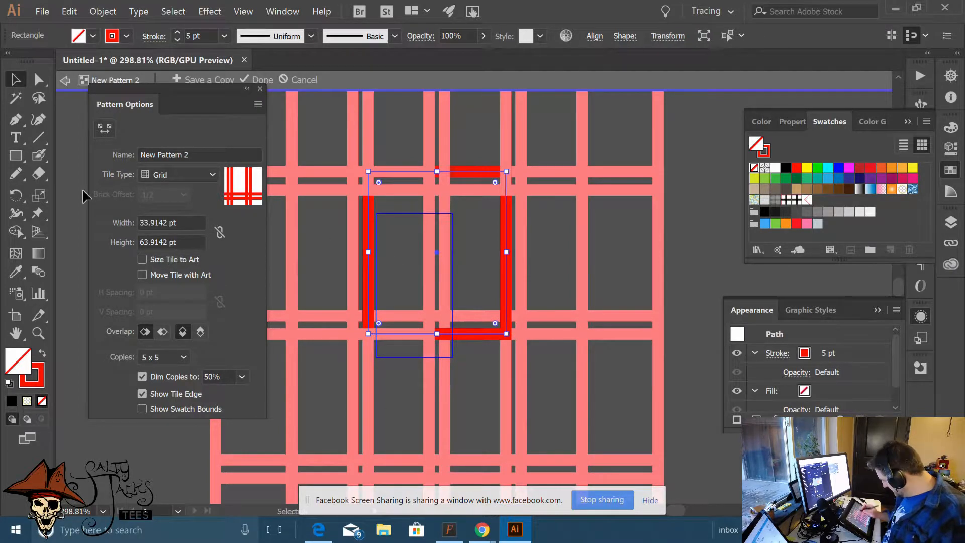
{"action": "left_click", "coordinate": [428, 119]}
{"action": "left_click_drag", "start_coordinate": [488, 218], "coordinate": [541, 257]}
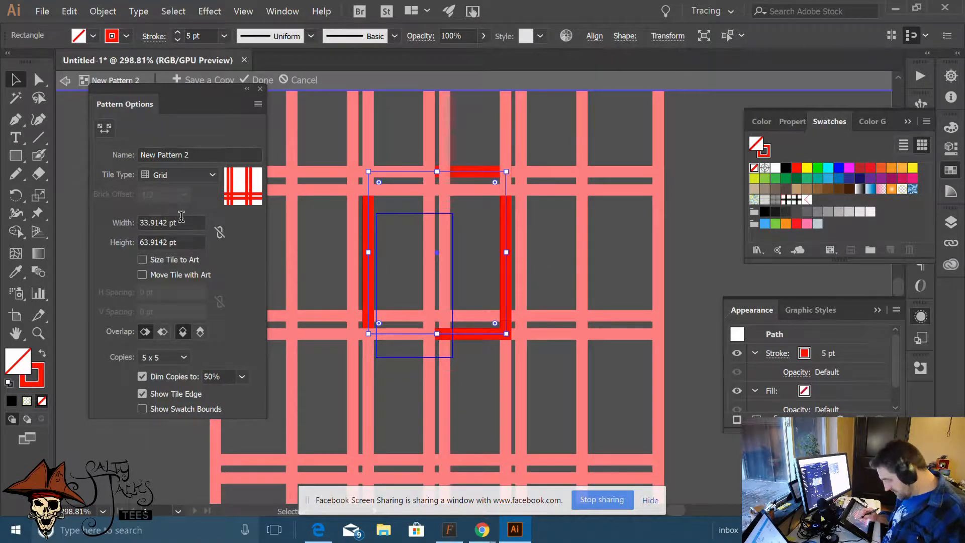
{"action": "key", "text": "Delete"}
Draw a red-stroked square with the Rectangle tool, overlapping the tile's right edge
{"action": "key", "text": "m"}
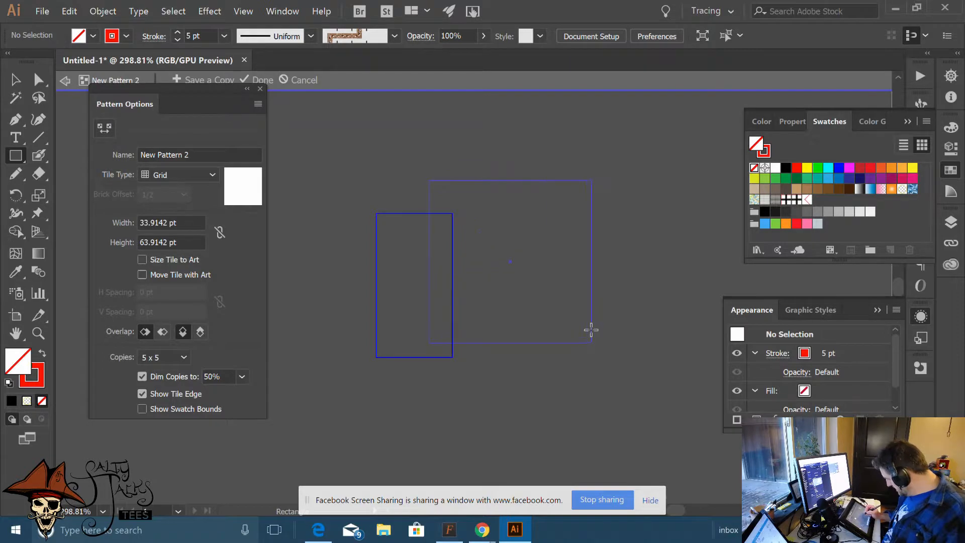
{"action": "left_click_drag", "start_coordinate": [591, 329], "coordinate": [591, 330]}
{"action": "key", "text": "v"}
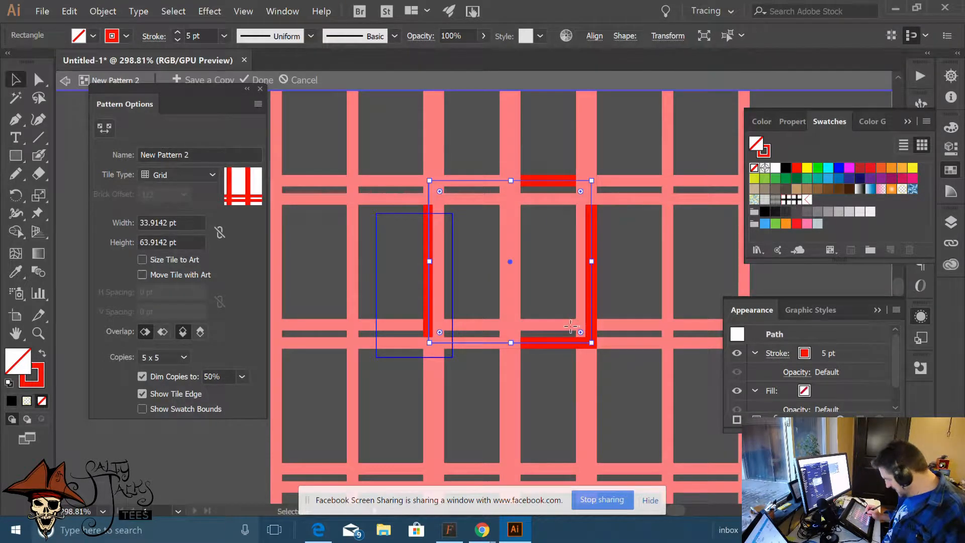
Rotate the square 45° into a diamond and move it so its left corner meets the middle of the tile's left edge
{"action": "left_click", "coordinate": [467, 383]}
{"action": "left_click", "coordinate": [592, 346]}
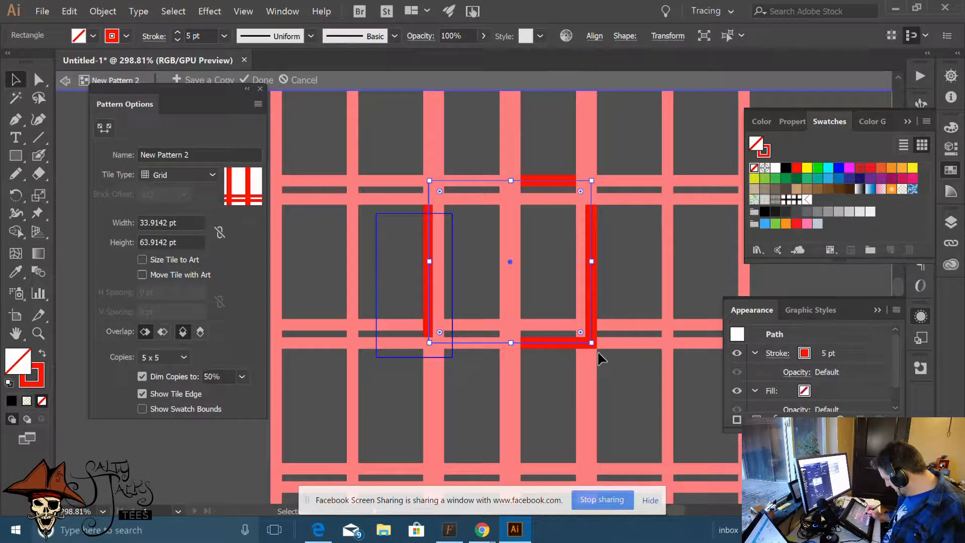
{"action": "left_click", "coordinate": [598, 347]}
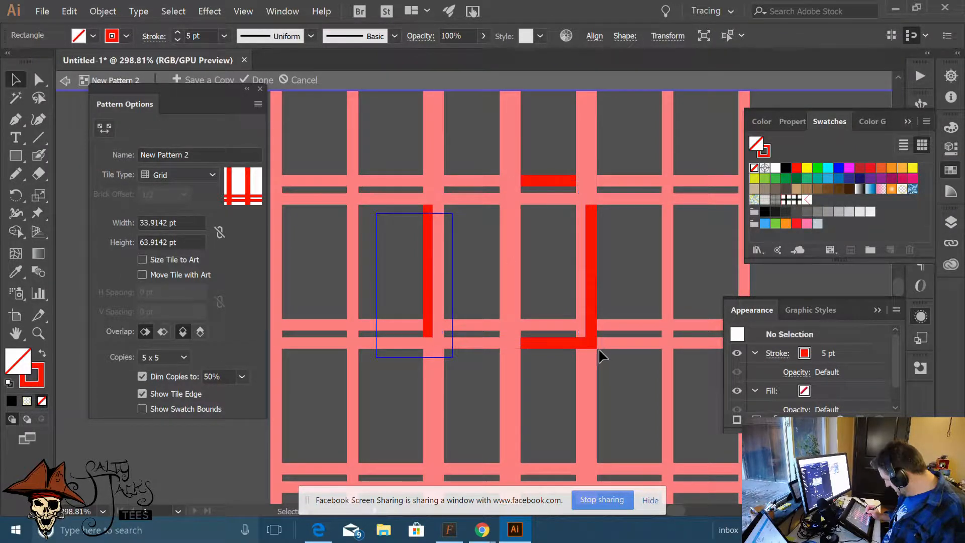
{"action": "left_click", "coordinate": [592, 344]}
{"action": "left_click_drag", "start_coordinate": [599, 349], "coordinate": [503, 368]}
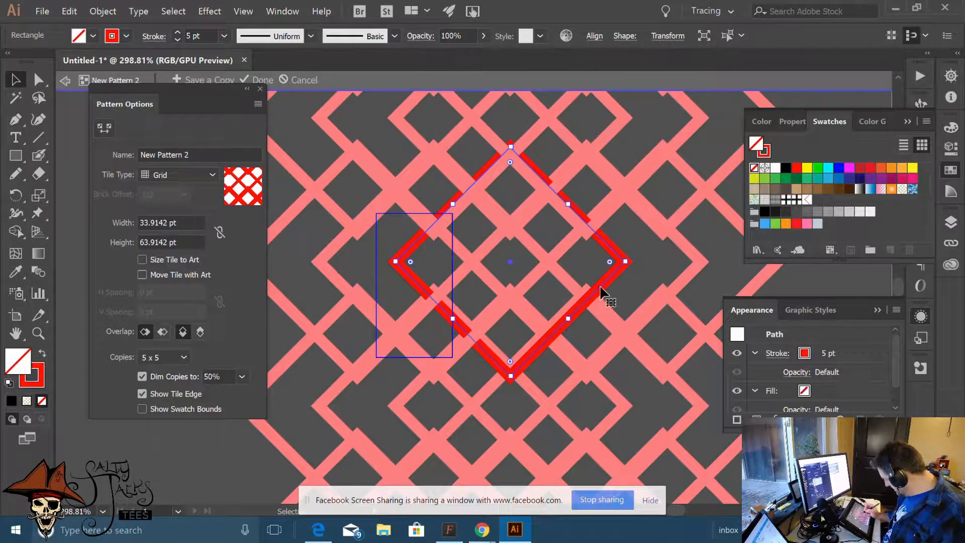
{"action": "left_click_drag", "start_coordinate": [600, 283], "coordinate": [574, 310]}
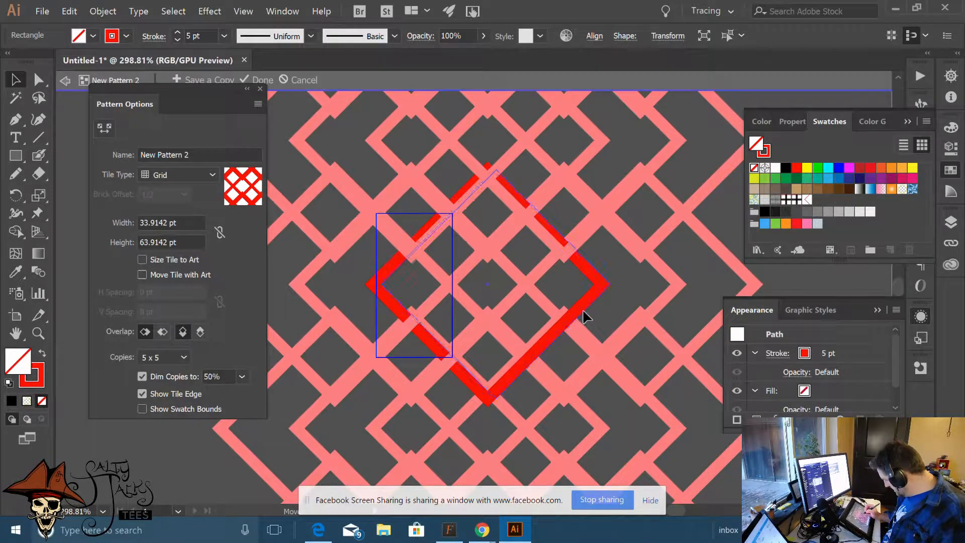
{"action": "left_click_drag", "start_coordinate": [581, 310], "coordinate": [588, 310]}
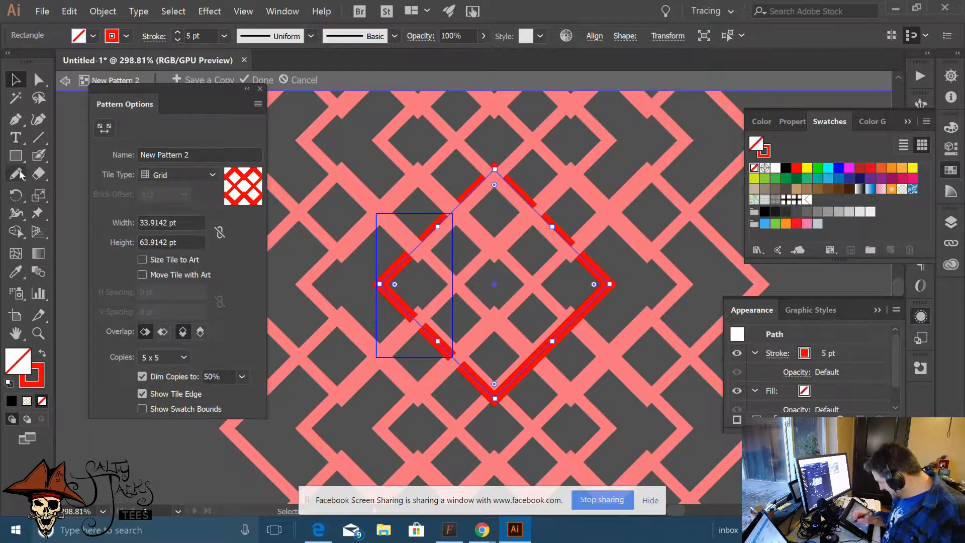
{"action": "left_click", "coordinate": [42, 160]}
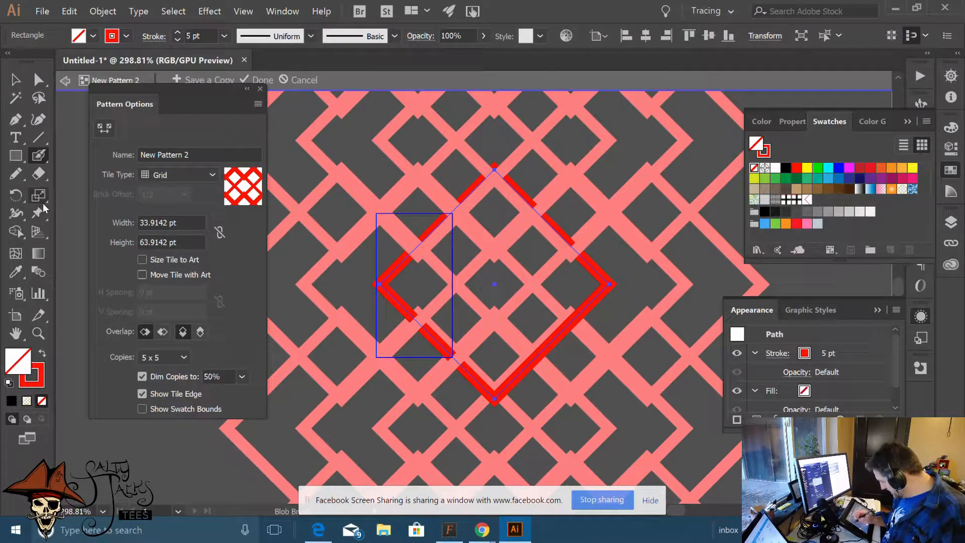
{"action": "left_click", "coordinate": [41, 159]}
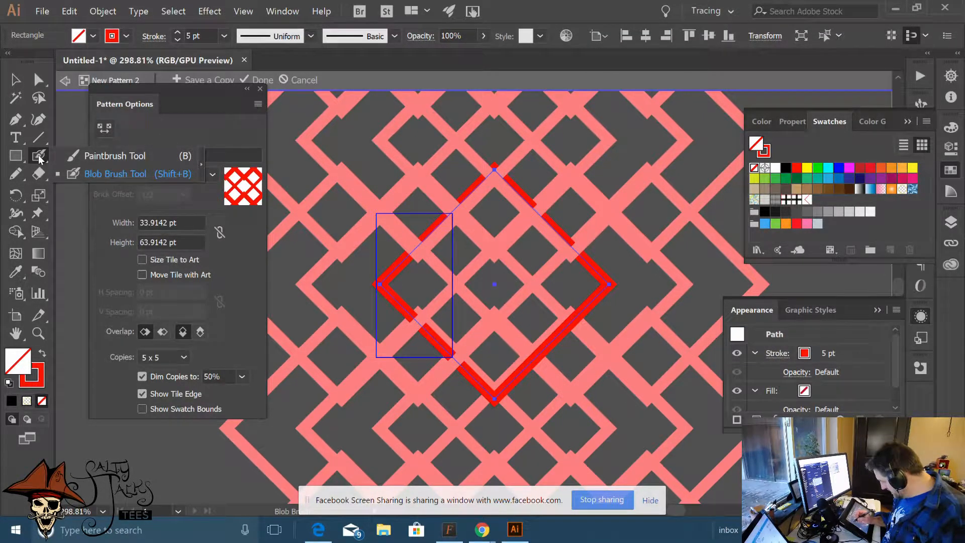
{"action": "left_click", "coordinate": [608, 285]}
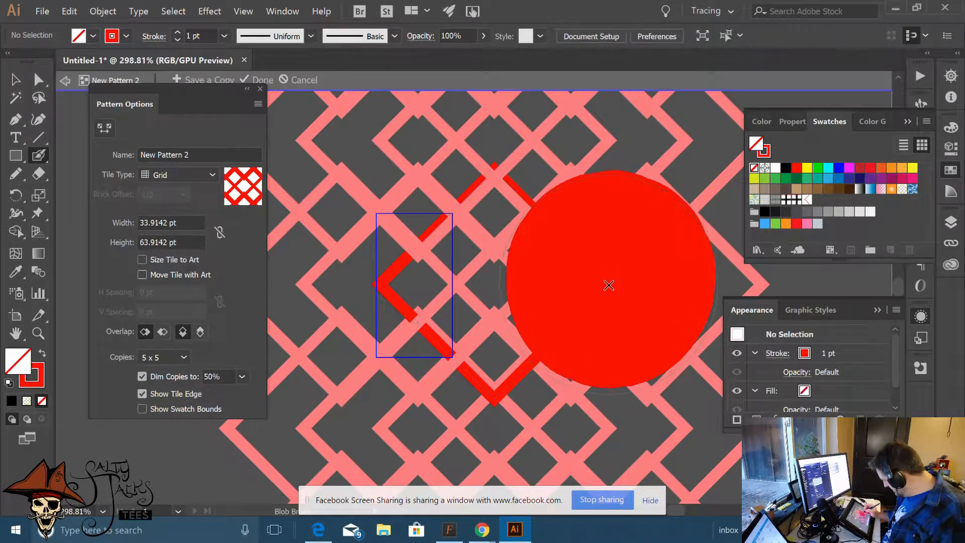
{"action": "key", "text": "ctrl+z"}
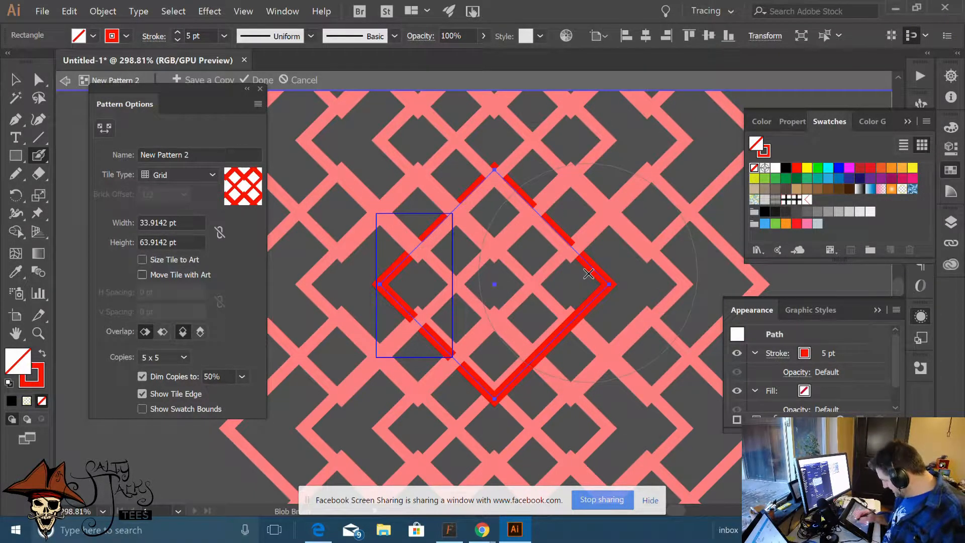
Cut the diamond's path with the Scissors tool where it crosses the pattern tile's upper-right and lower-right corners
{"action": "left_click", "coordinate": [39, 173]}
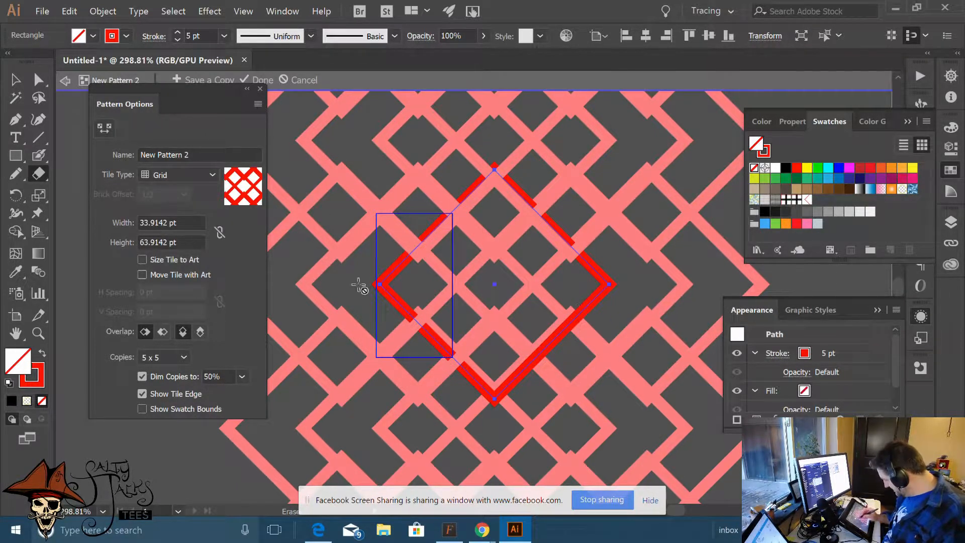
{"action": "left_click", "coordinate": [38, 155]}
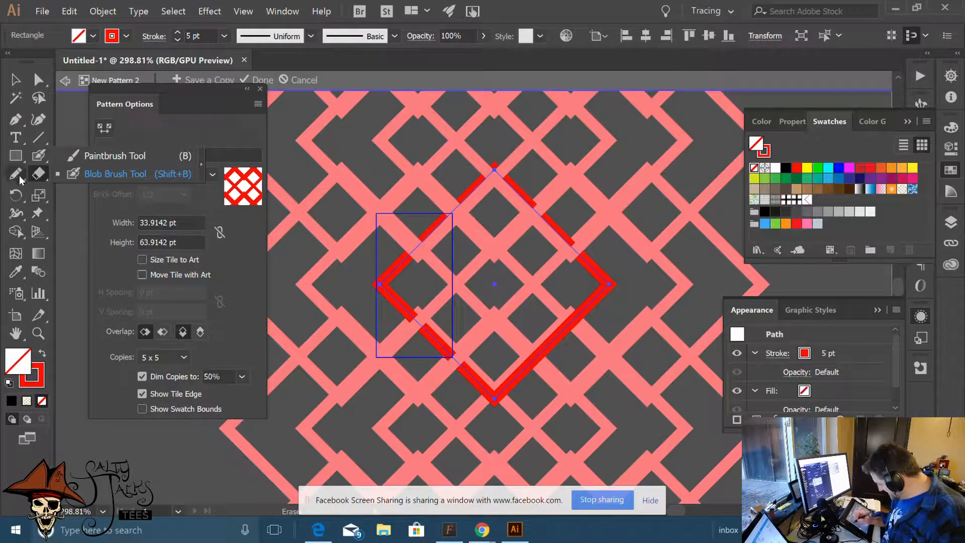
{"action": "left_click", "coordinate": [38, 174]}
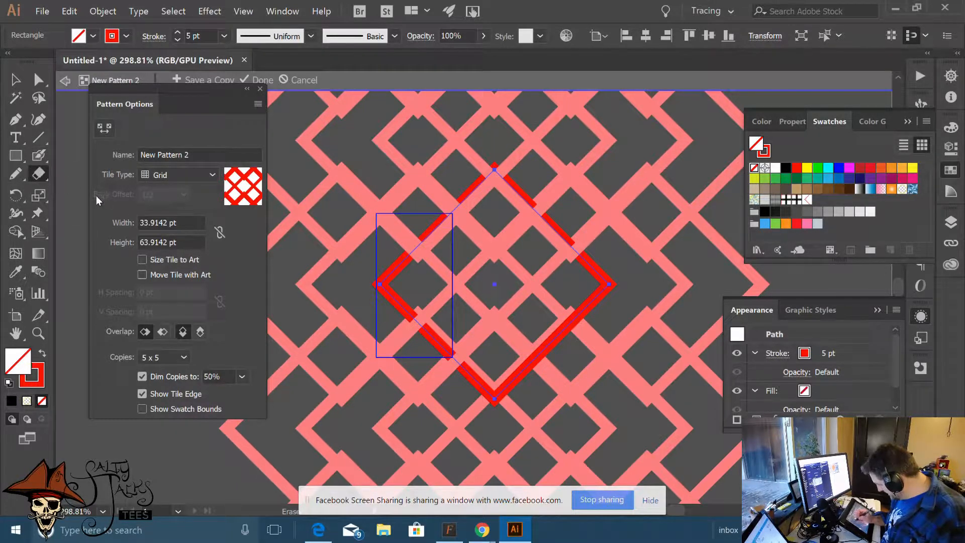
{"action": "left_click", "coordinate": [39, 177]}
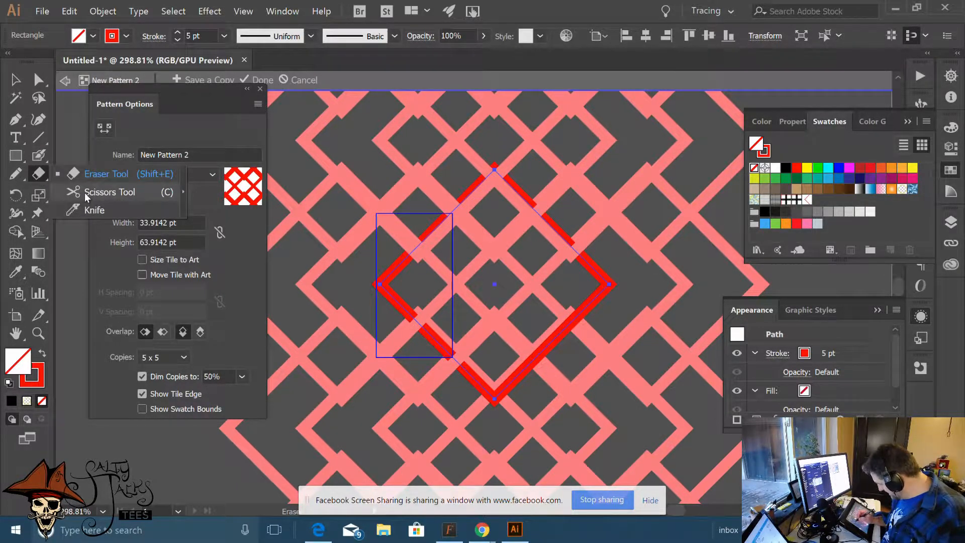
{"action": "left_click", "coordinate": [87, 195]}
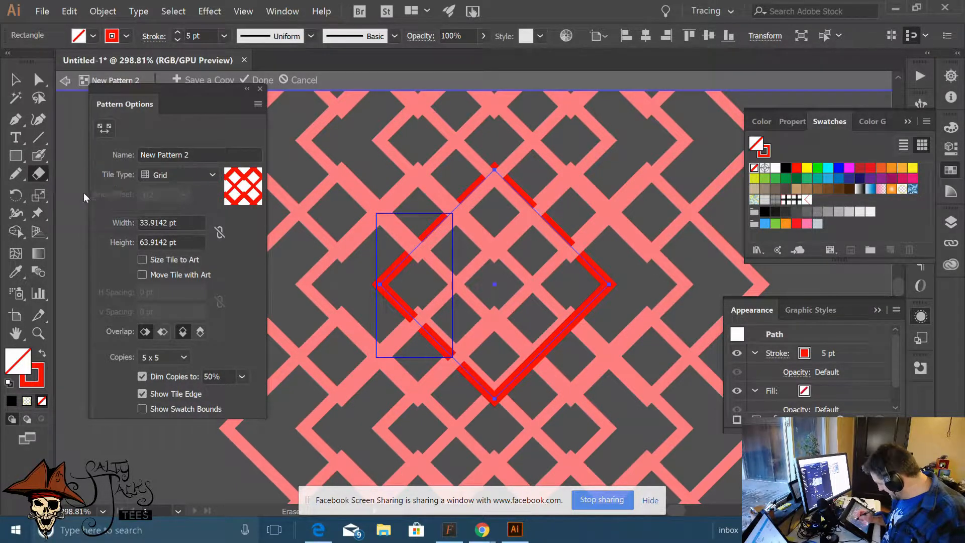
{"action": "left_click", "coordinate": [454, 208]}
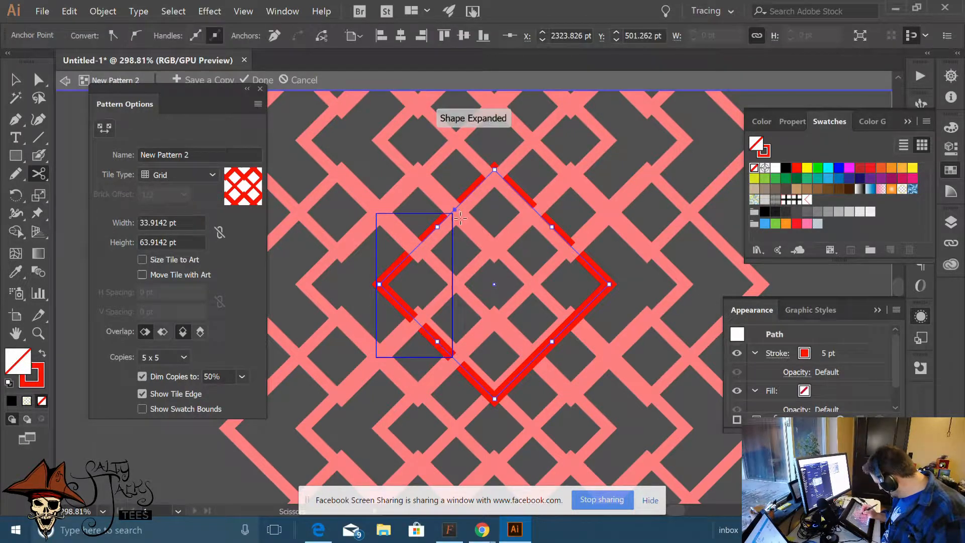
{"action": "left_click", "coordinate": [454, 360]}
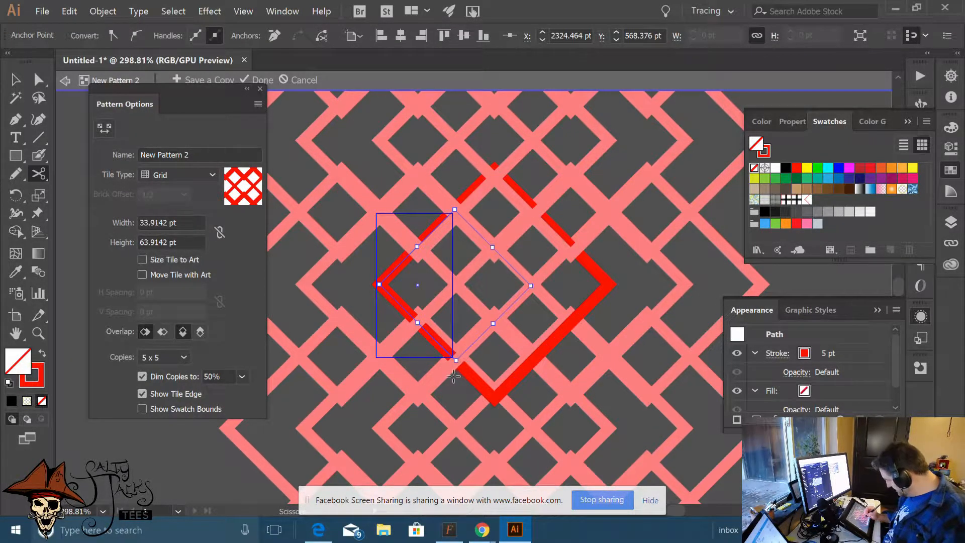
Delete the cut-off part of the diamond outside the tile, keeping only the left-pointing chevron
{"action": "key", "text": "v"}
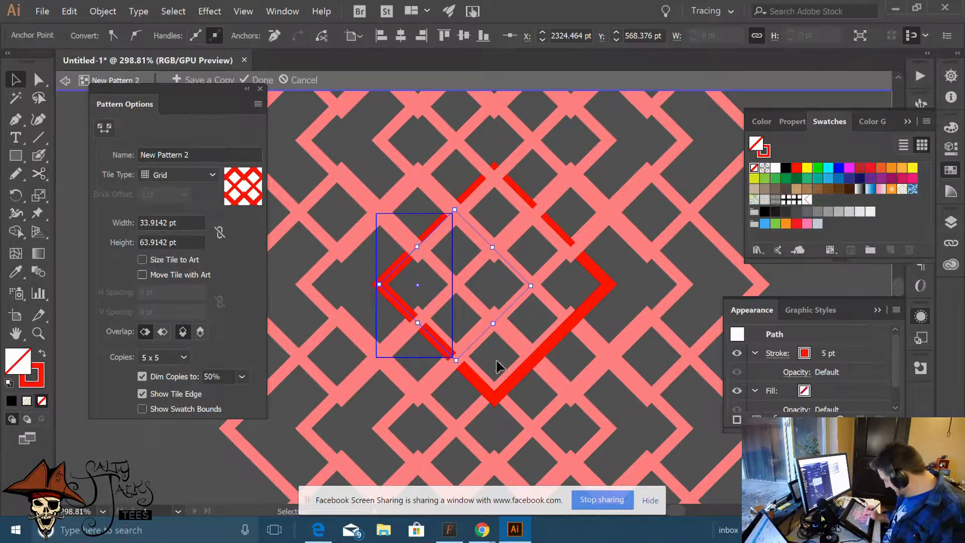
{"action": "left_click", "coordinate": [549, 375]}
{"action": "left_click", "coordinate": [485, 400]}
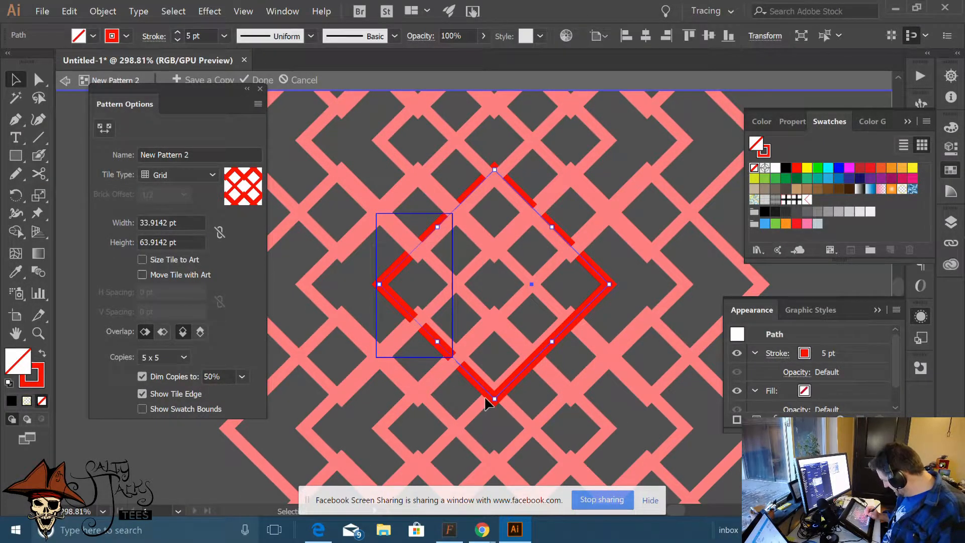
{"action": "key", "text": "Delete"}
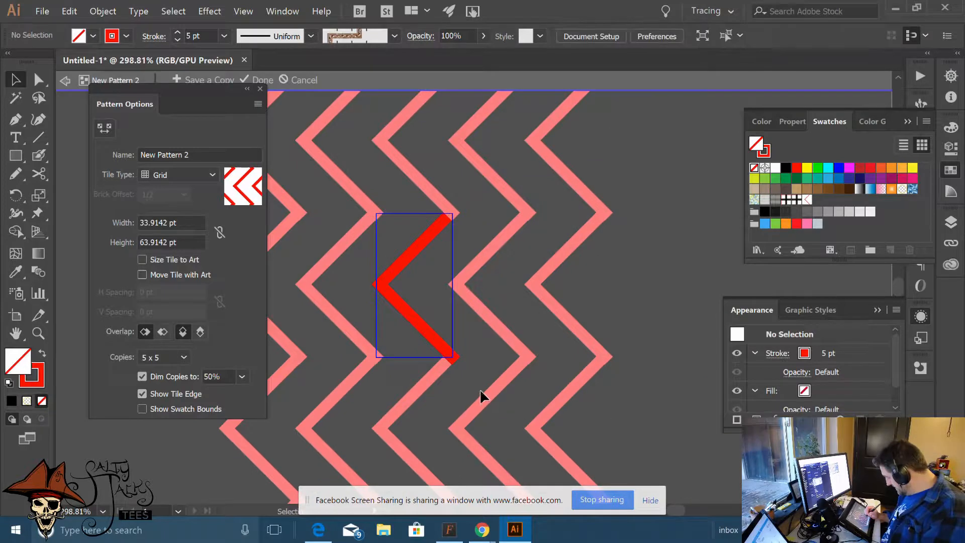
Leave pattern editing and fill the reindeer's round nose with the red chevron pattern swatch
{"action": "double_click", "coordinate": [477, 360]}
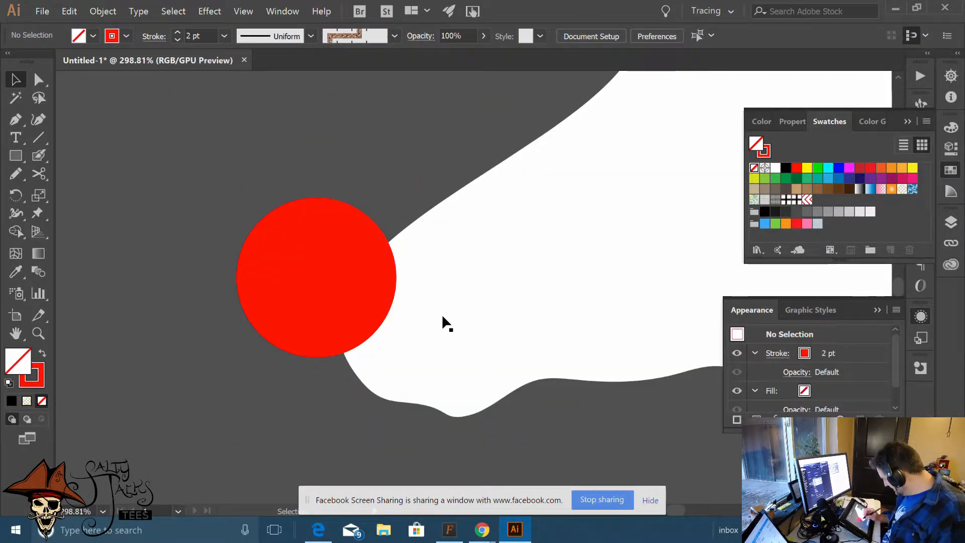
{"action": "left_click", "coordinate": [333, 323]}
{"action": "left_click", "coordinate": [807, 199]}
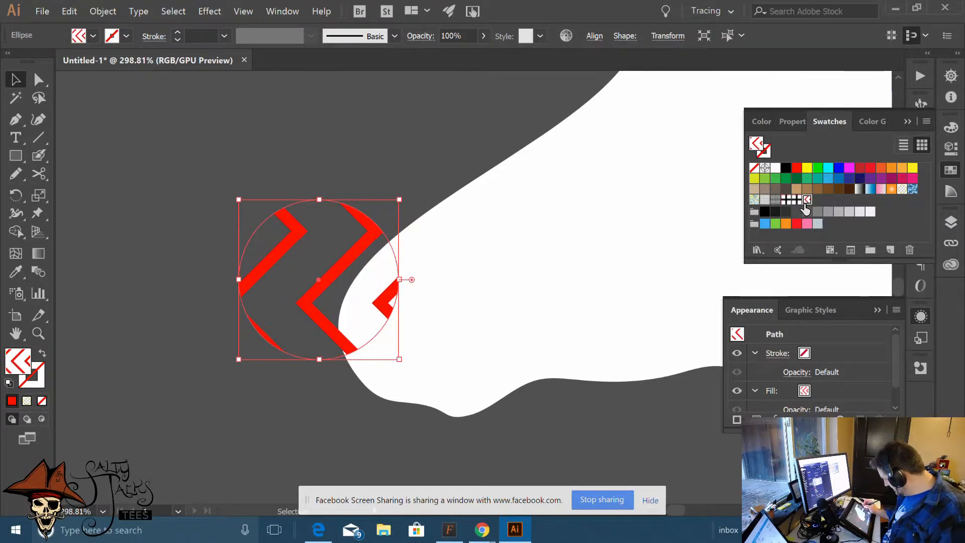
Reopen the chevron pattern for editing, set the chevron's stroke weight to 12 pt and finish editing
{"action": "double_click", "coordinate": [808, 201]}
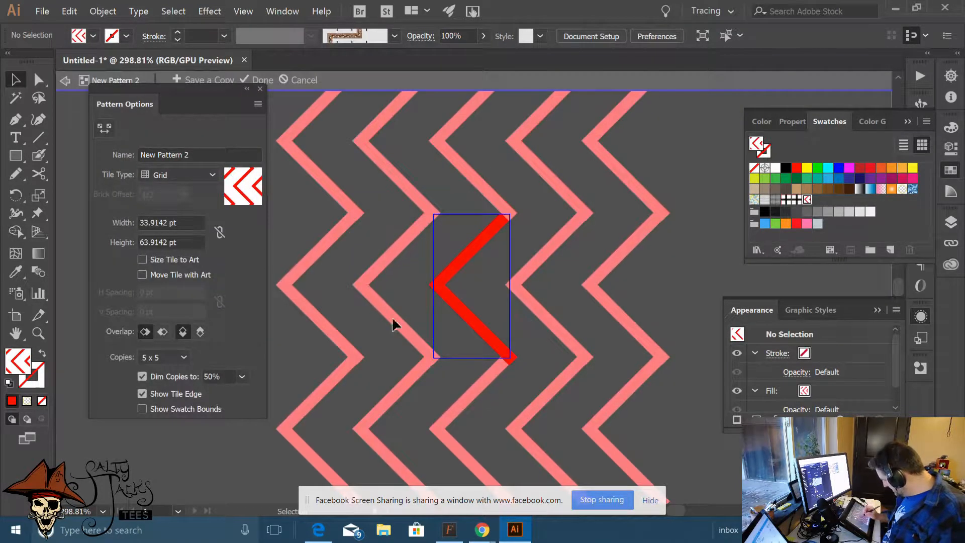
{"action": "left_click_drag", "start_coordinate": [509, 382], "coordinate": [547, 372]}
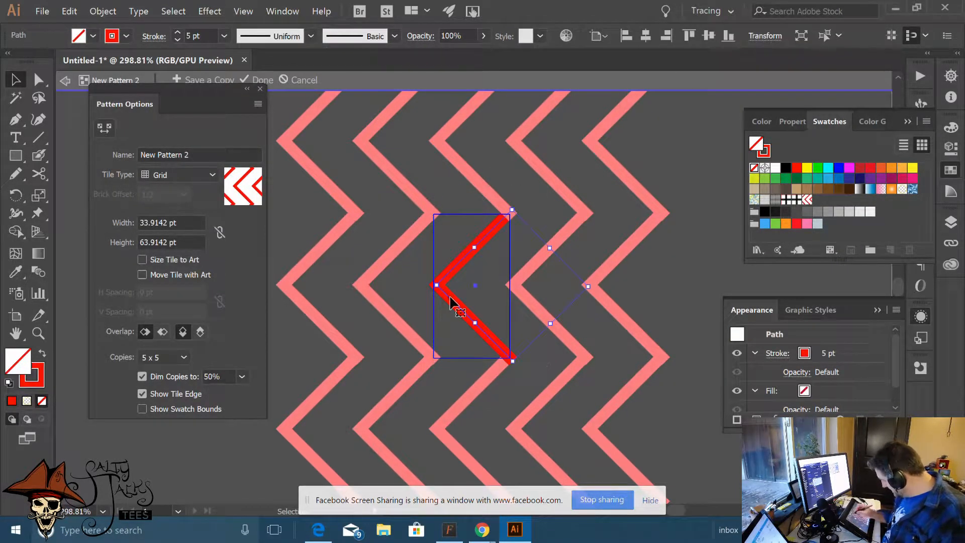
{"action": "left_click", "coordinate": [177, 34]}
{"action": "left_click", "coordinate": [176, 33]}
{"action": "left_click", "coordinate": [176, 34]}
{"action": "left_click", "coordinate": [176, 33]}
{"action": "left_click", "coordinate": [177, 33]}
{"action": "left_click", "coordinate": [177, 33]}
{"action": "left_click", "coordinate": [177, 33]}
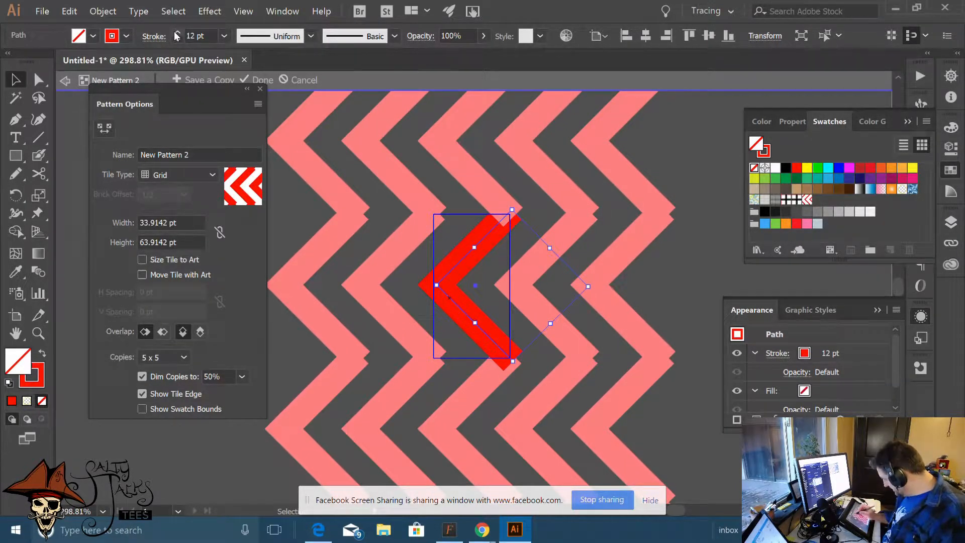
{"action": "left_click", "coordinate": [254, 79]}
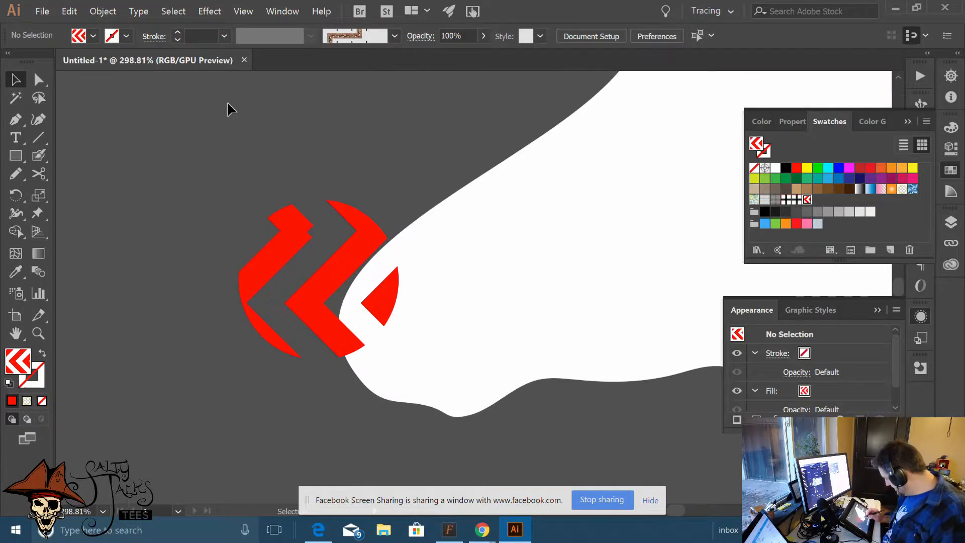
Reopen the chevron pattern for editing and set the chevron's stroke weight to 4 pt
{"action": "key", "text": "ctrl+0"}
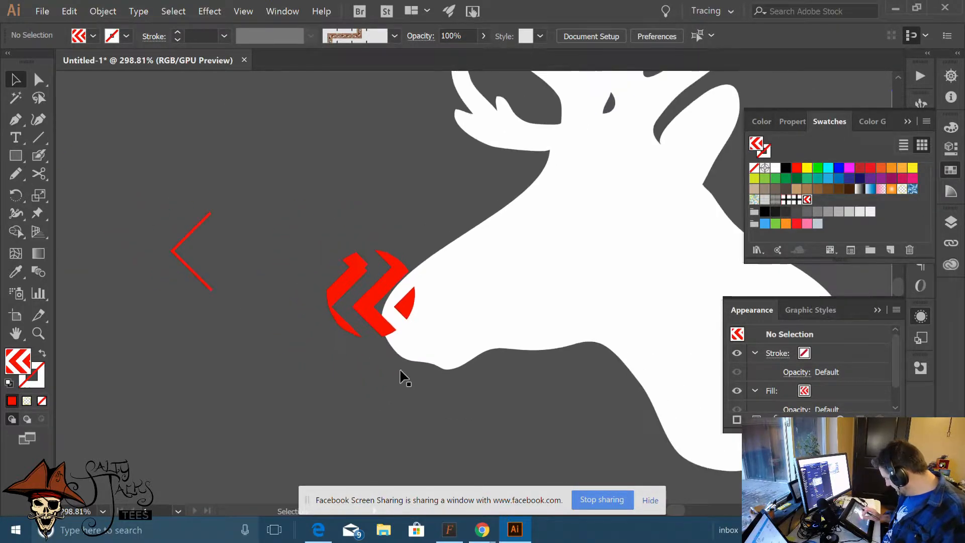
{"action": "scroll", "coordinate": [441, 332], "scroll_direction": "down", "scroll_amount": 4}
{"action": "scroll", "coordinate": [447, 334], "scroll_direction": "down", "scroll_amount": 3}
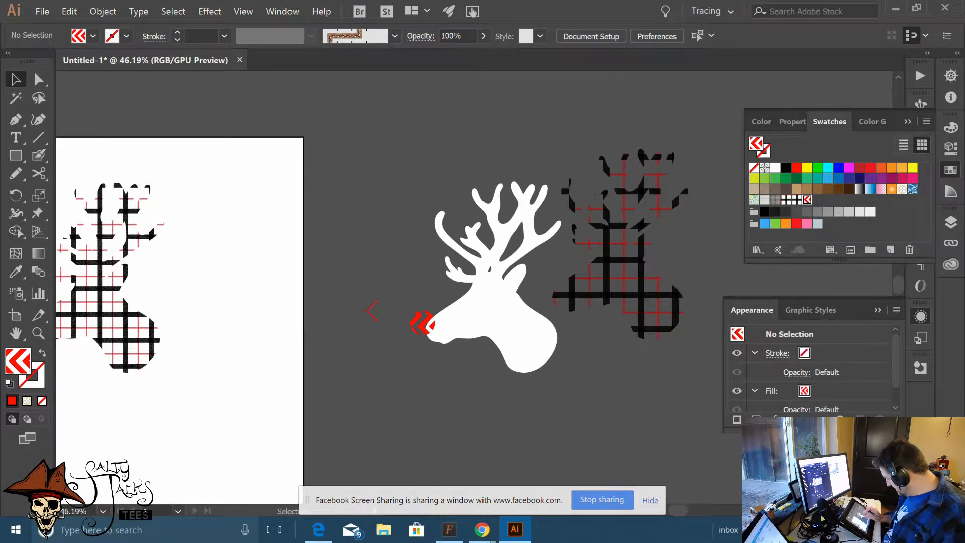
{"action": "scroll", "coordinate": [424, 381], "scroll_direction": "up", "scroll_amount": 3}
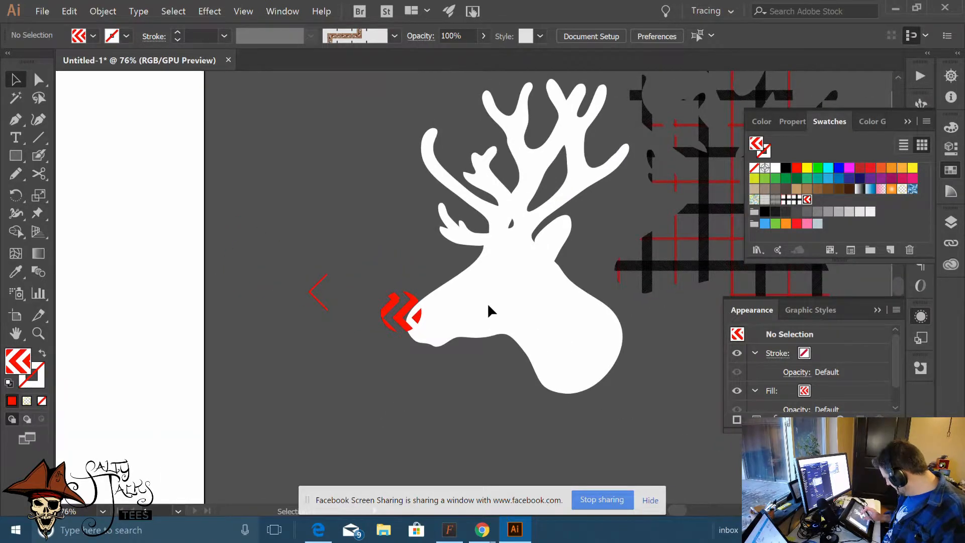
{"action": "scroll", "coordinate": [455, 334], "scroll_direction": "up", "scroll_amount": 4}
{"action": "double_click", "coordinate": [807, 200]}
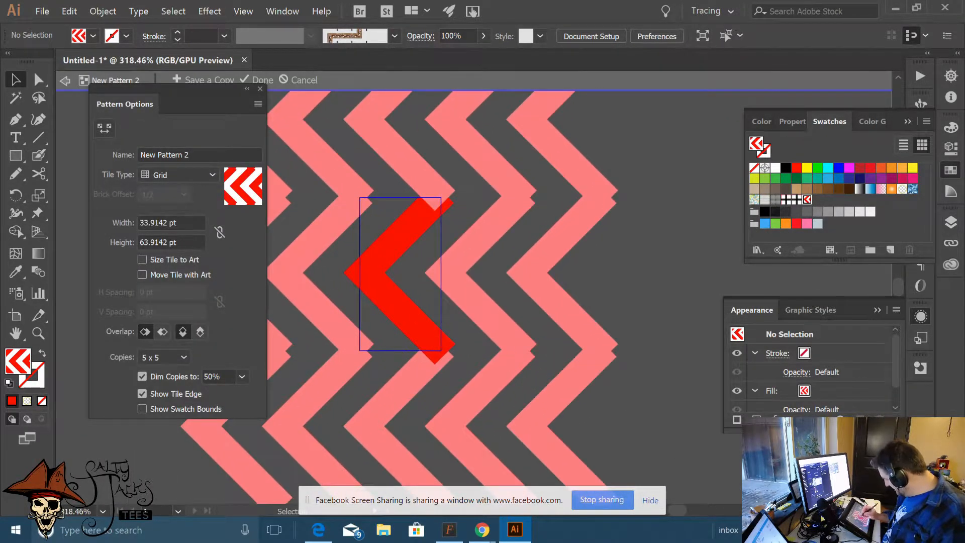
{"action": "left_click", "coordinate": [384, 259]}
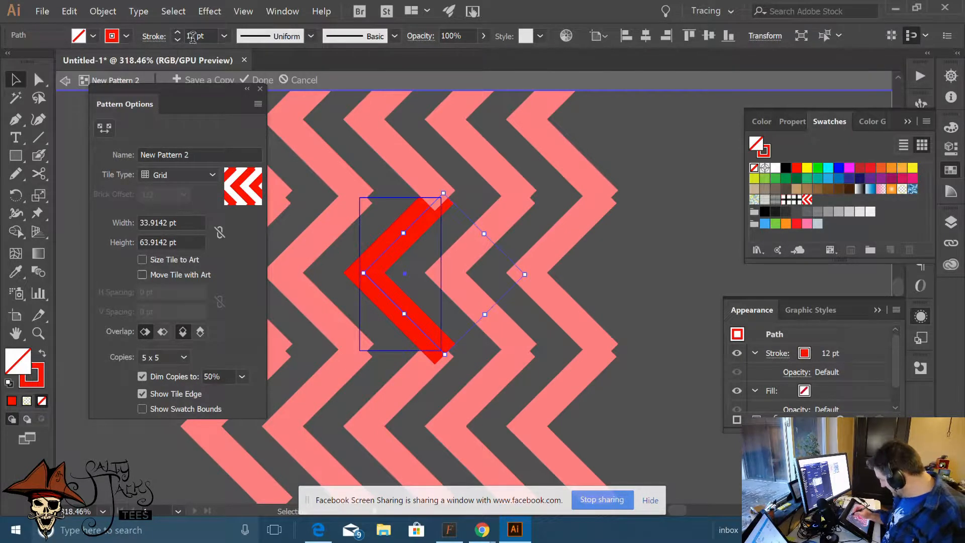
{"action": "scroll", "coordinate": [192, 36], "scroll_direction": "down", "scroll_amount": 8}
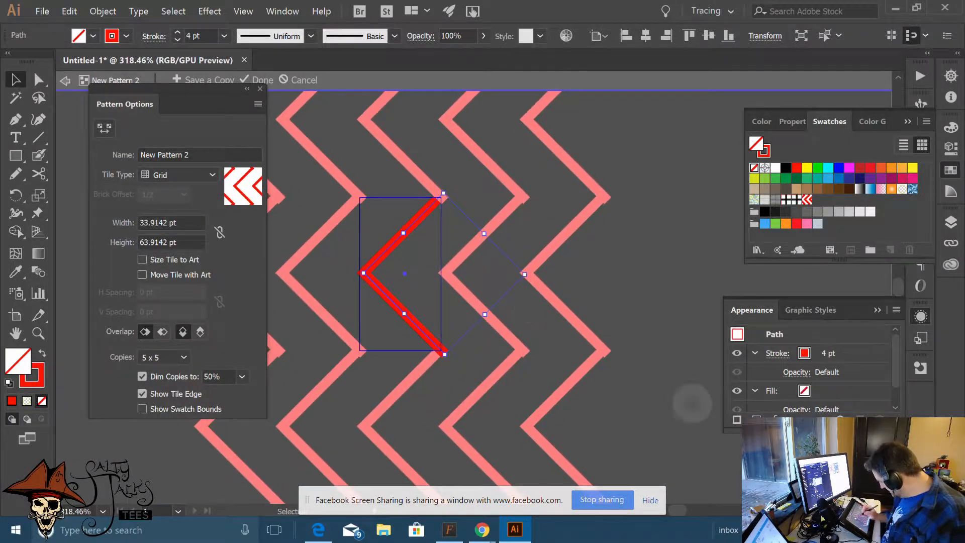
{"action": "left_click", "coordinate": [693, 403]}
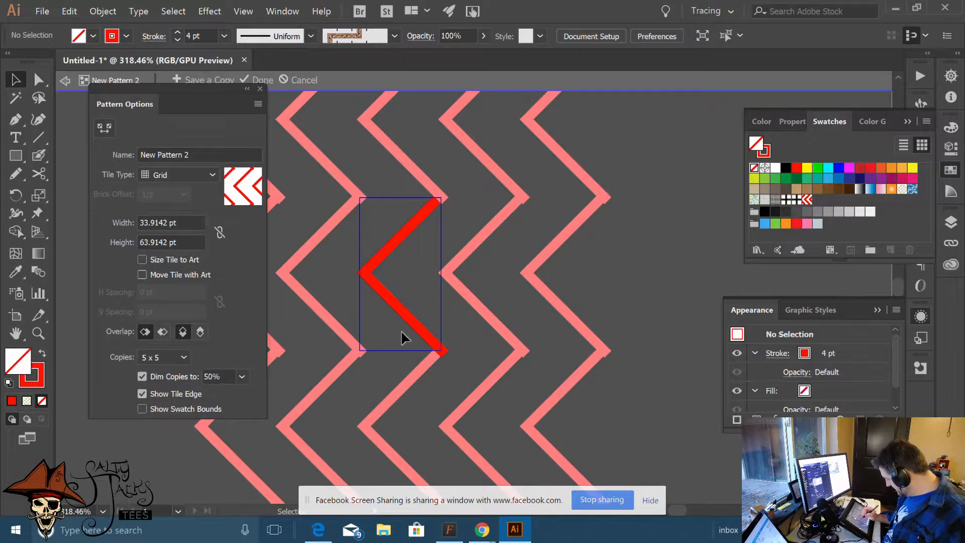
Move the chevron's lower end point slightly upward with the Direct Selection tool to align it with the adjoining tile
{"action": "left_click", "coordinate": [408, 320]}
{"action": "left_click", "coordinate": [428, 273]}
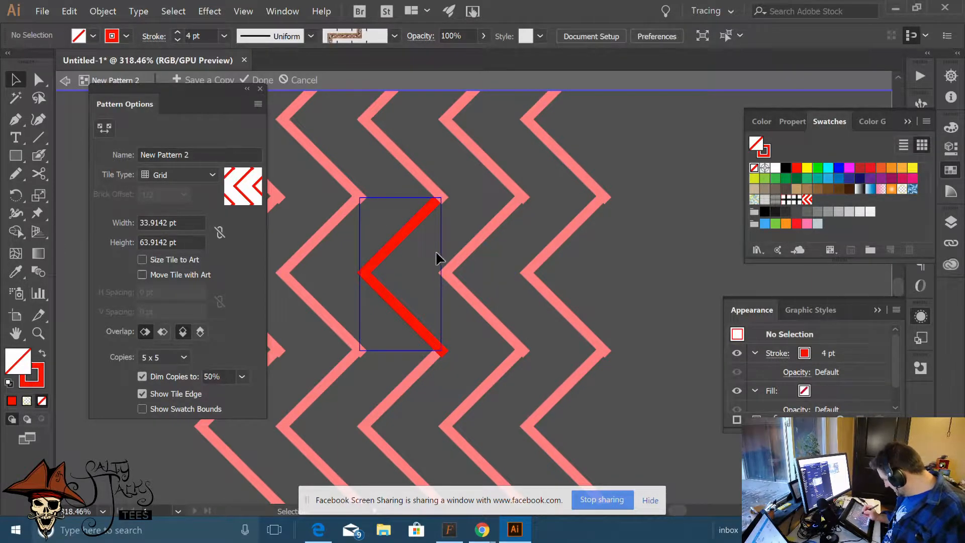
{"action": "scroll", "coordinate": [422, 317], "scroll_direction": "up", "scroll_amount": 4}
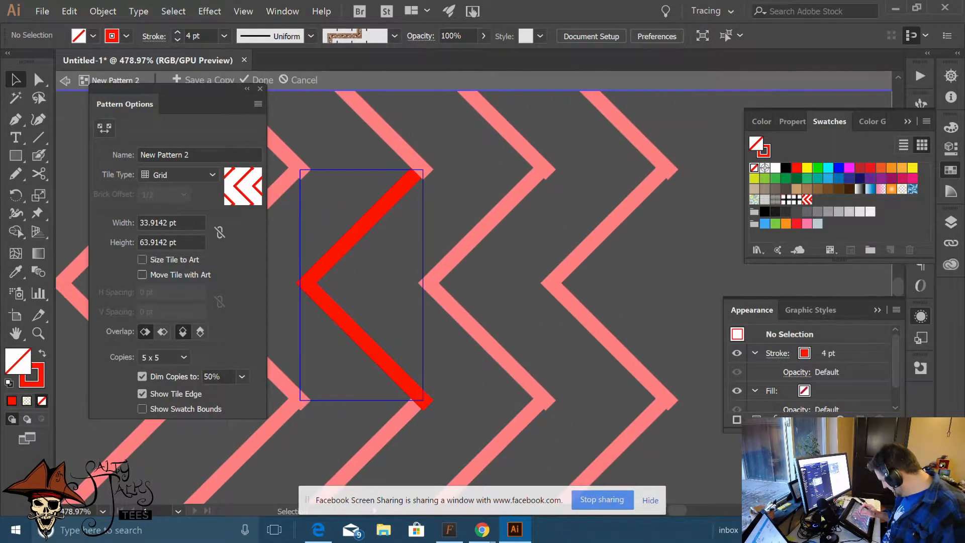
{"action": "left_click", "coordinate": [38, 79]}
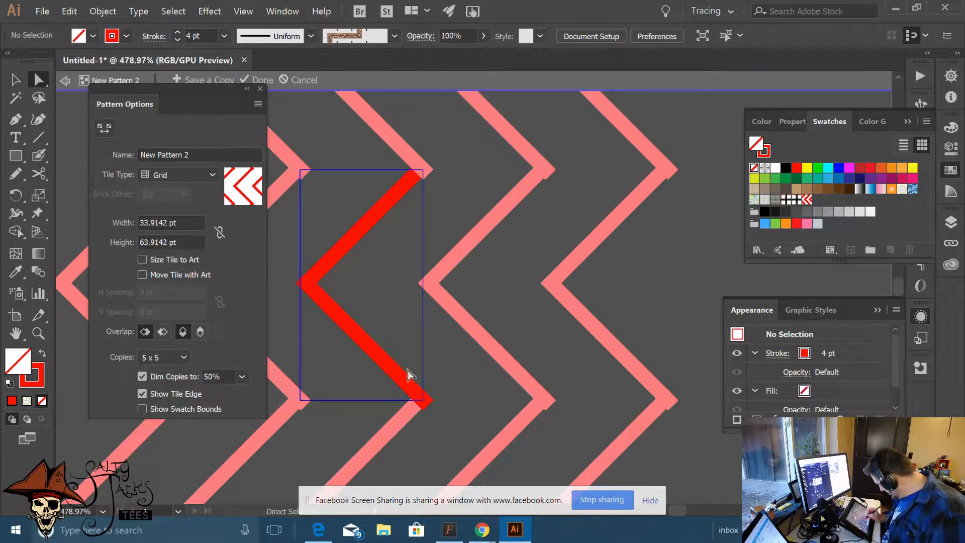
{"action": "left_click", "coordinate": [428, 405]}
{"action": "left_click_drag", "start_coordinate": [428, 405], "coordinate": [431, 398]}
{"action": "left_click", "coordinate": [443, 407]}
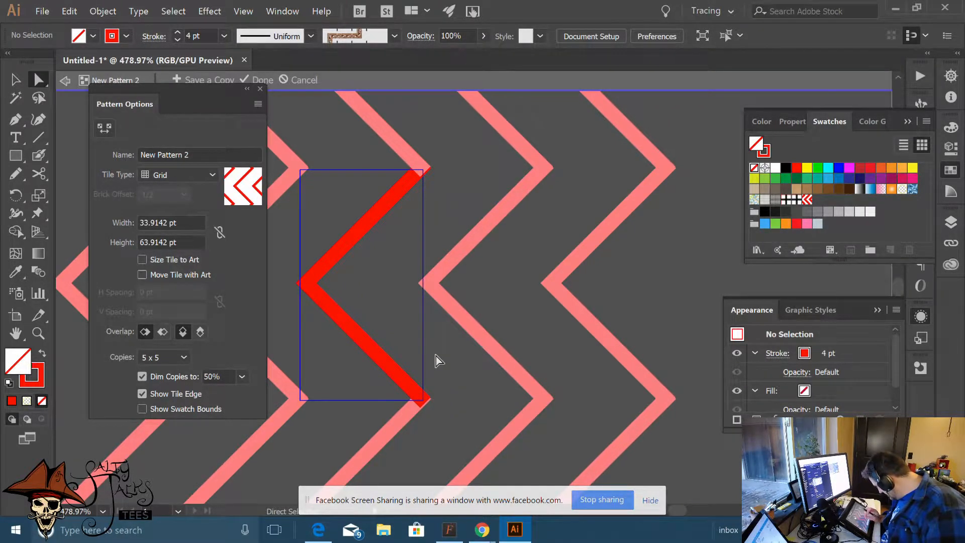
Nudge the chevron's lower end point slightly outward to close the notch where it meets the neighbouring chevron
{"action": "scroll", "coordinate": [435, 355], "scroll_direction": "up", "scroll_amount": 4}
{"action": "scroll", "coordinate": [491, 297], "scroll_direction": "down", "scroll_amount": 3}
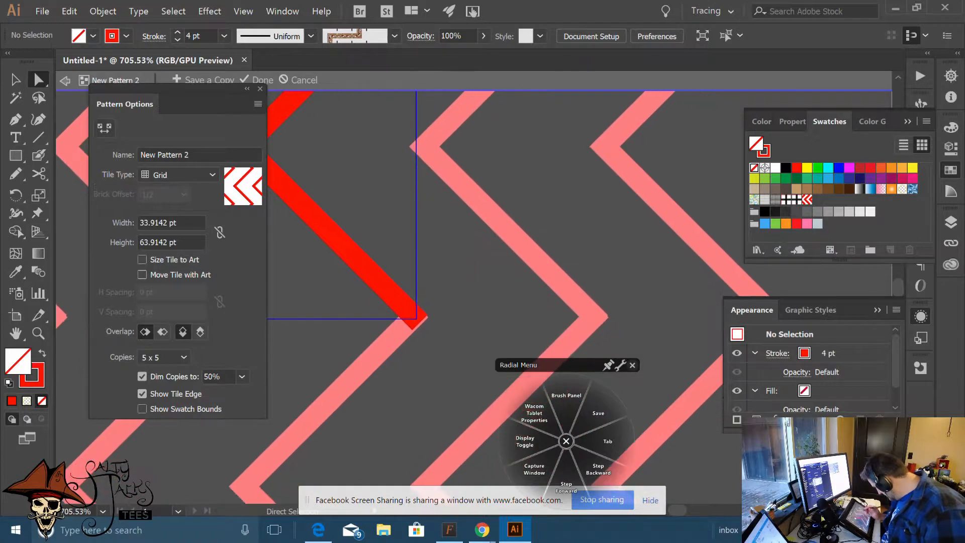
{"action": "left_click", "coordinate": [422, 321]}
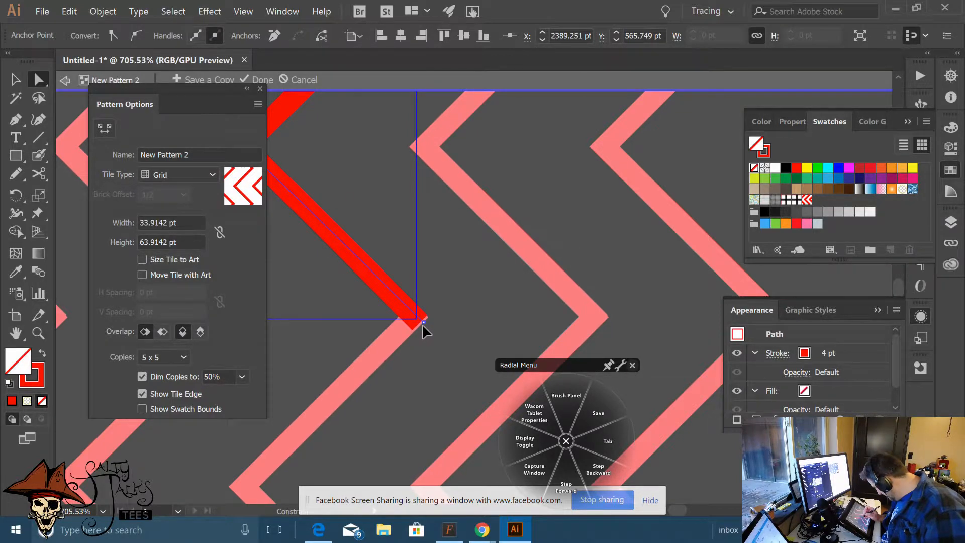
{"action": "left_click_drag", "start_coordinate": [422, 324], "coordinate": [422, 324]}
{"action": "left_click", "coordinate": [431, 338]}
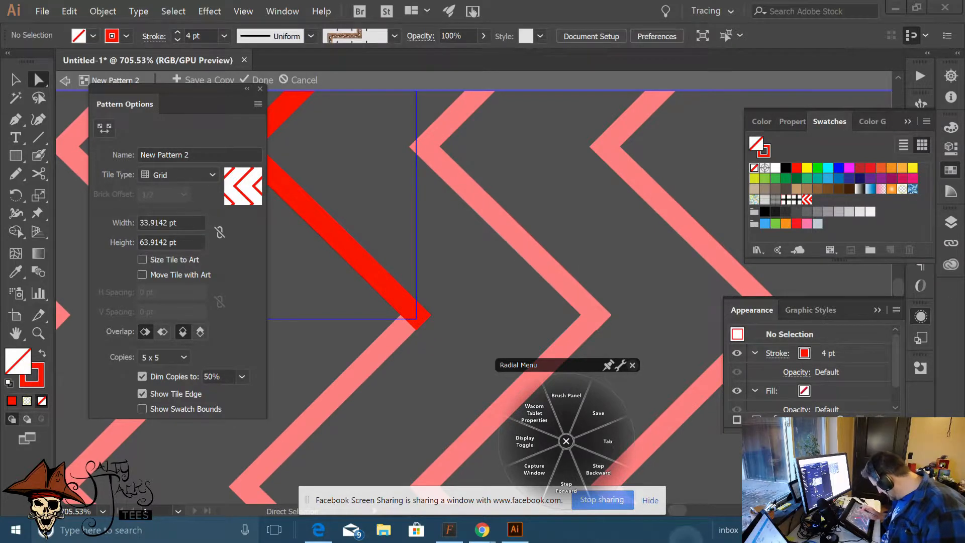
{"action": "scroll", "coordinate": [487, 280], "scroll_direction": "down", "scroll_amount": 5}
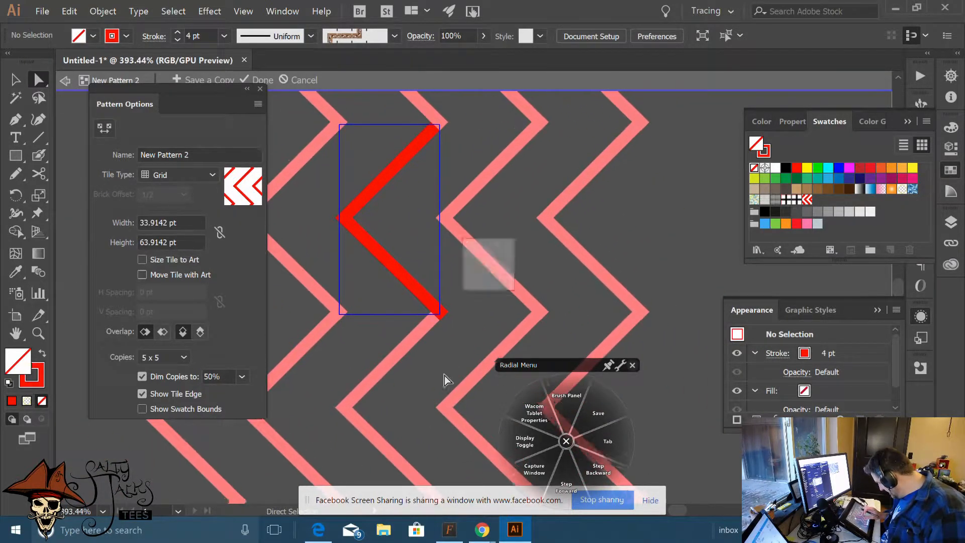
Duplicate the chevron twice to its left, one copy past the tile's left edge and one between, and select all three
{"action": "scroll", "coordinate": [445, 380], "scroll_direction": "up", "scroll_amount": 2}
{"action": "left_click", "coordinate": [436, 333]}
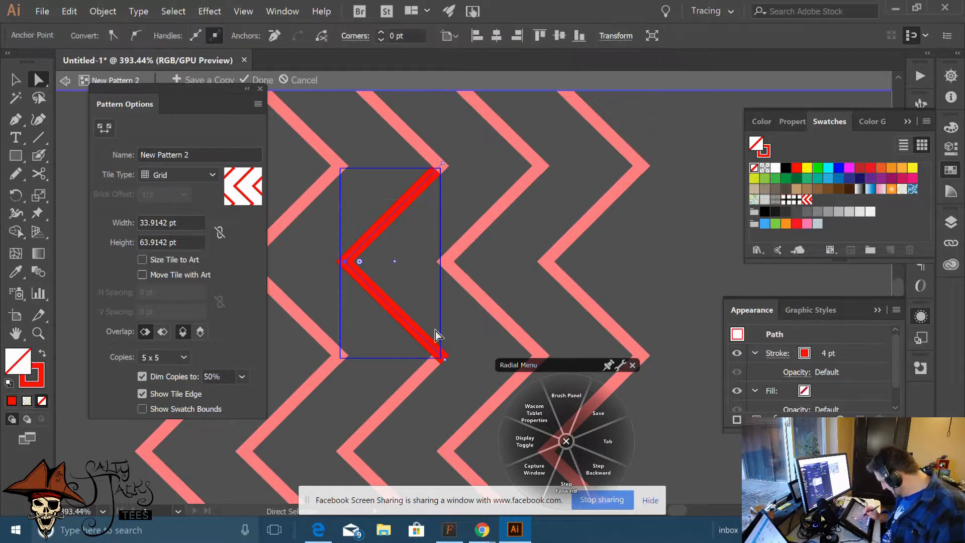
{"action": "key", "text": "v"}
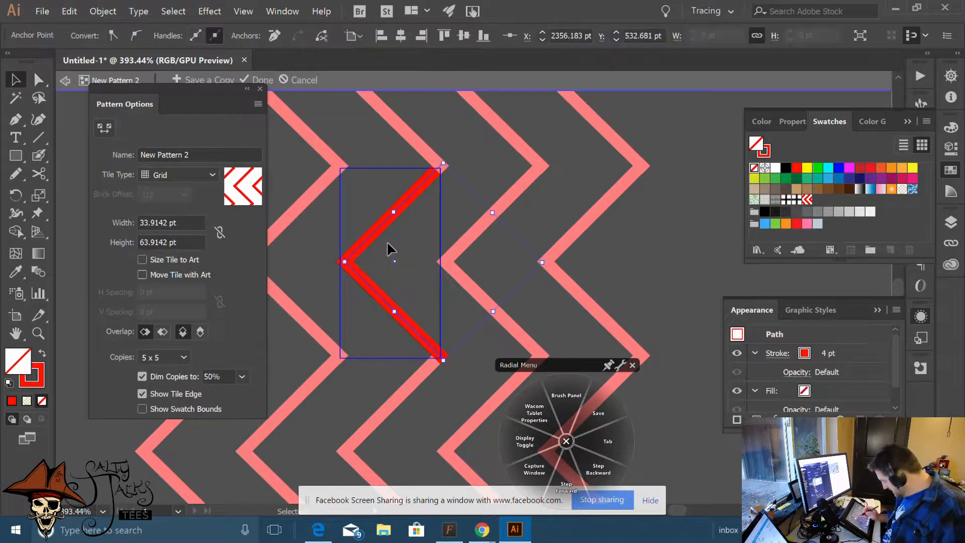
{"action": "left_click", "coordinate": [336, 217]}
{"action": "left_click_drag", "start_coordinate": [389, 301], "coordinate": [354, 341]}
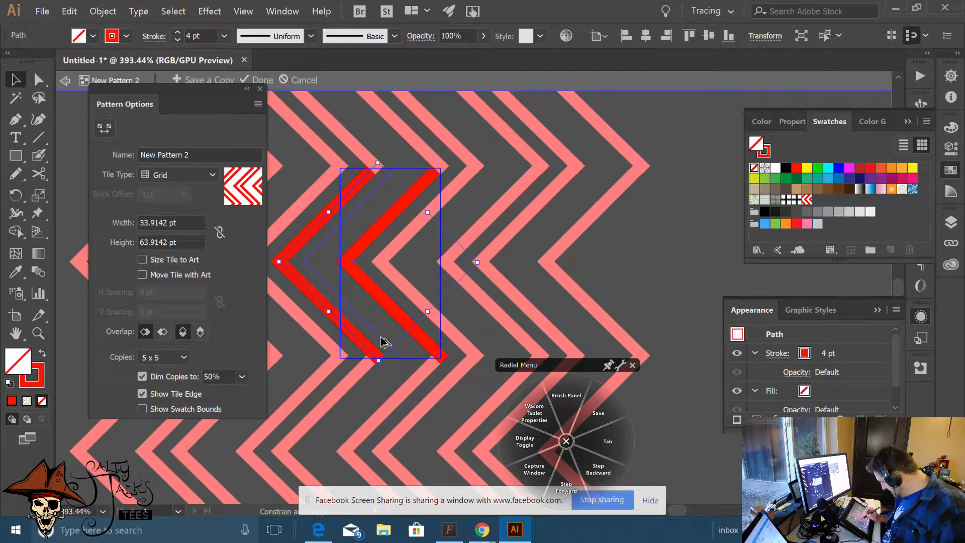
{"action": "left_click", "coordinate": [386, 341]}
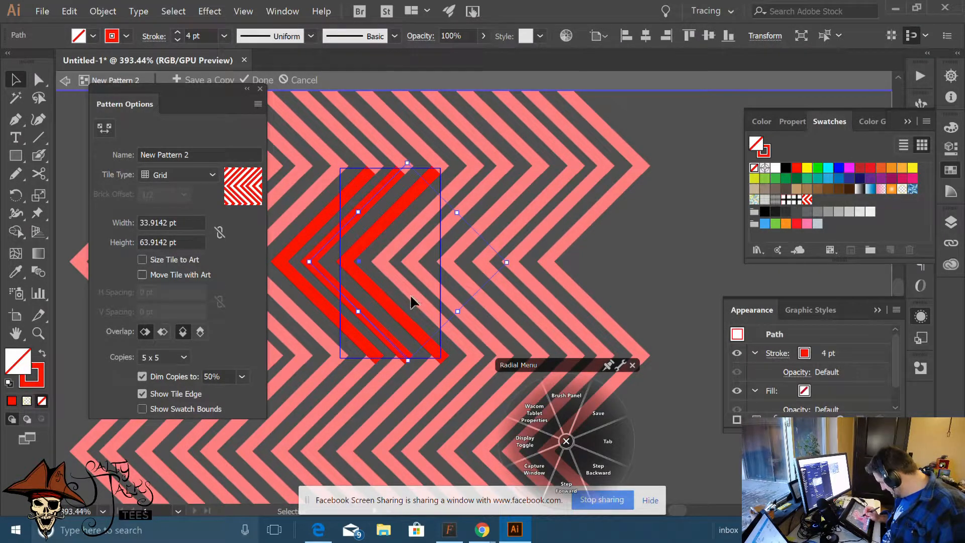
{"action": "left_click", "coordinate": [282, 317]}
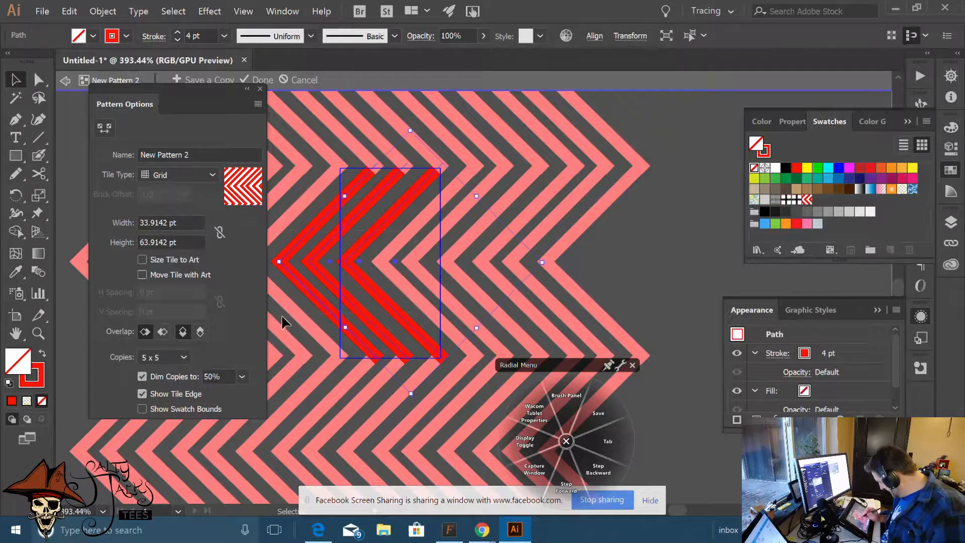
{"action": "left_click", "coordinate": [594, 36]}
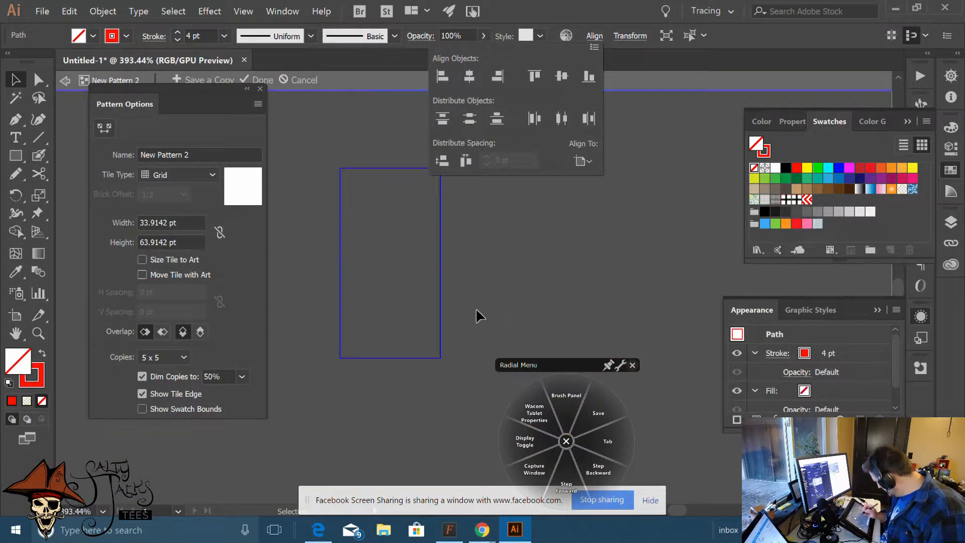
{"action": "left_click", "coordinate": [484, 263]}
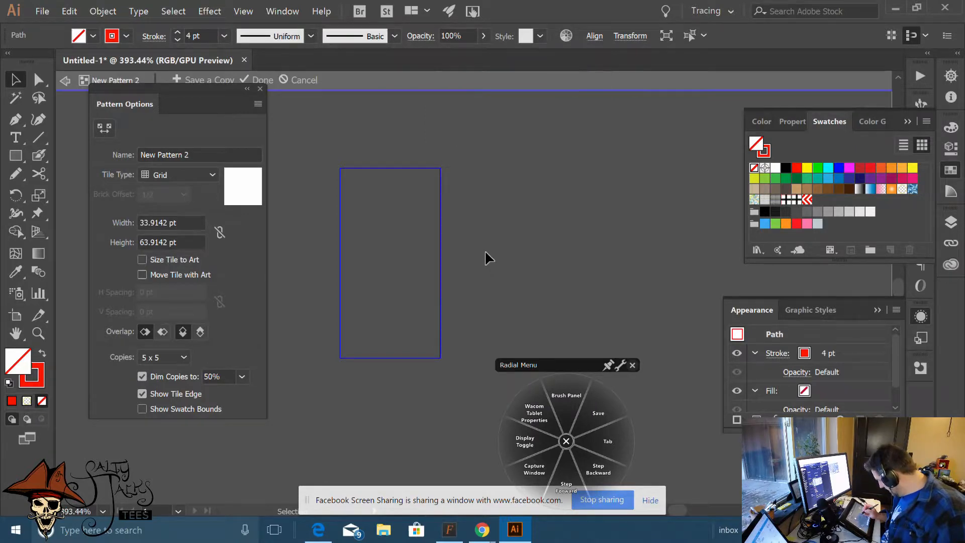
{"action": "left_click", "coordinate": [480, 261]}
{"action": "key", "text": "ctrl+z"}
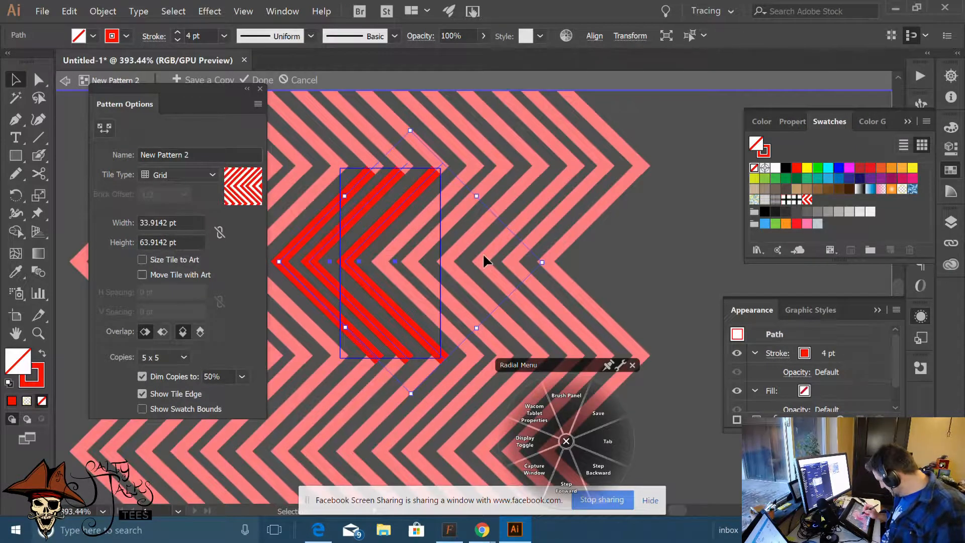
Distribute the red chevron lines evenly by their horizontal centres, aligned to the selection, and finish editing New Pattern 2
{"action": "left_click", "coordinate": [595, 37]}
{"action": "left_click", "coordinate": [583, 161]}
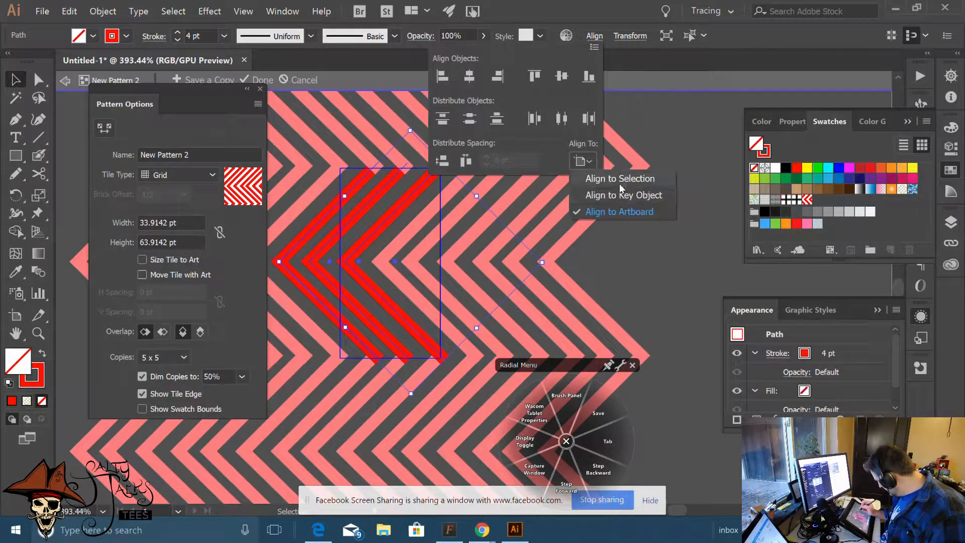
{"action": "left_click", "coordinate": [620, 181]}
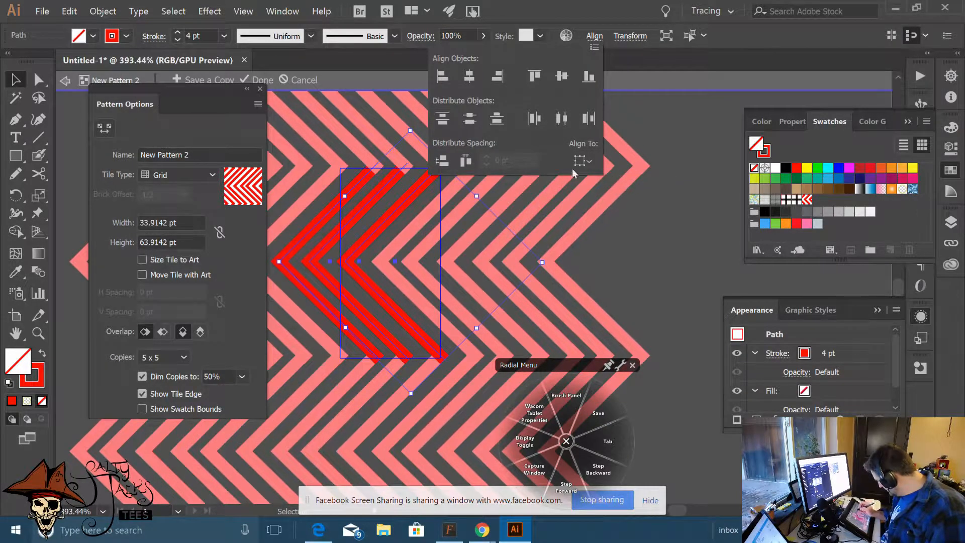
{"action": "left_click", "coordinate": [558, 126]}
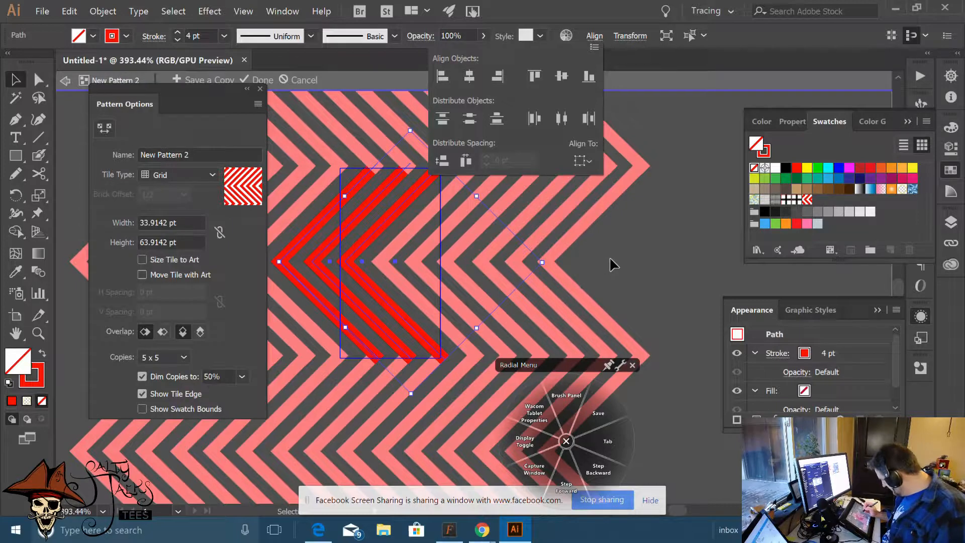
{"action": "left_click", "coordinate": [263, 83]}
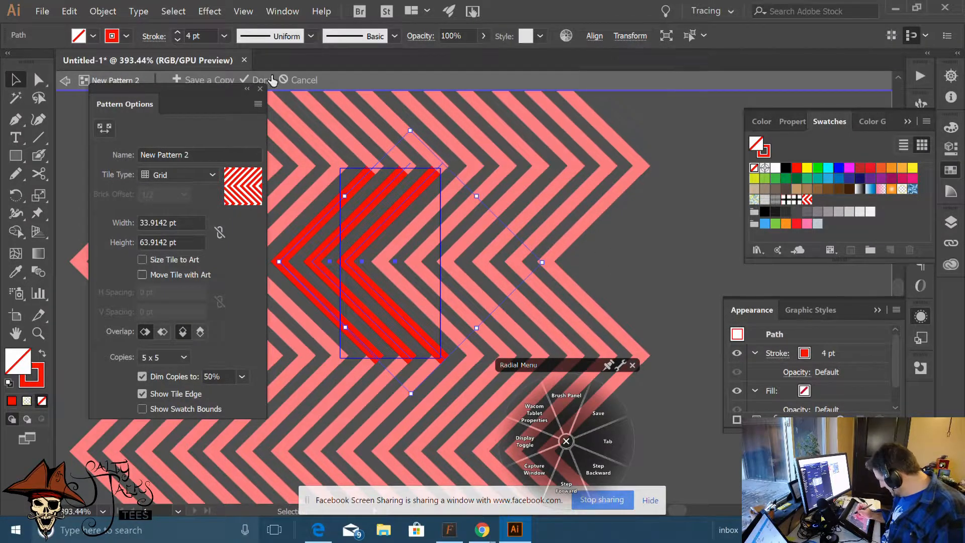
{"action": "left_click", "coordinate": [262, 79]}
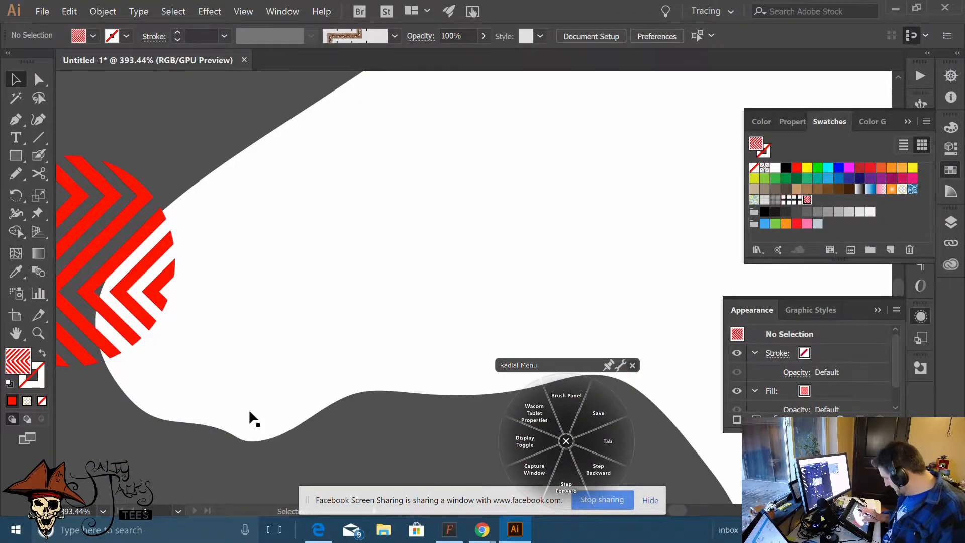
Move the plaid-filled deer shape onto the white deer head so the two silhouettes overlap
{"action": "scroll", "coordinate": [249, 410], "scroll_direction": "down", "scroll_amount": 5}
{"action": "scroll", "coordinate": [334, 373], "scroll_direction": "up", "scroll_amount": 2}
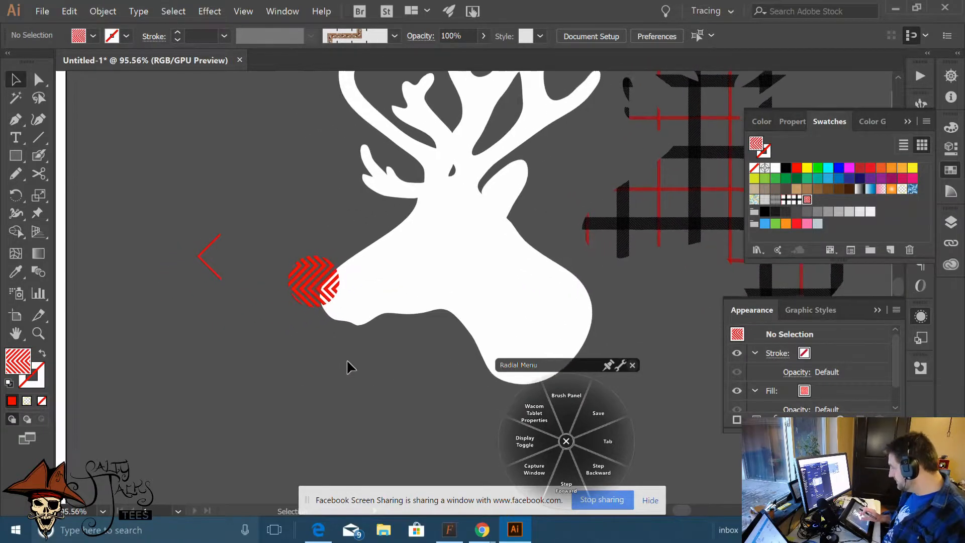
{"action": "left_click_drag", "start_coordinate": [347, 361], "coordinate": [349, 362]}
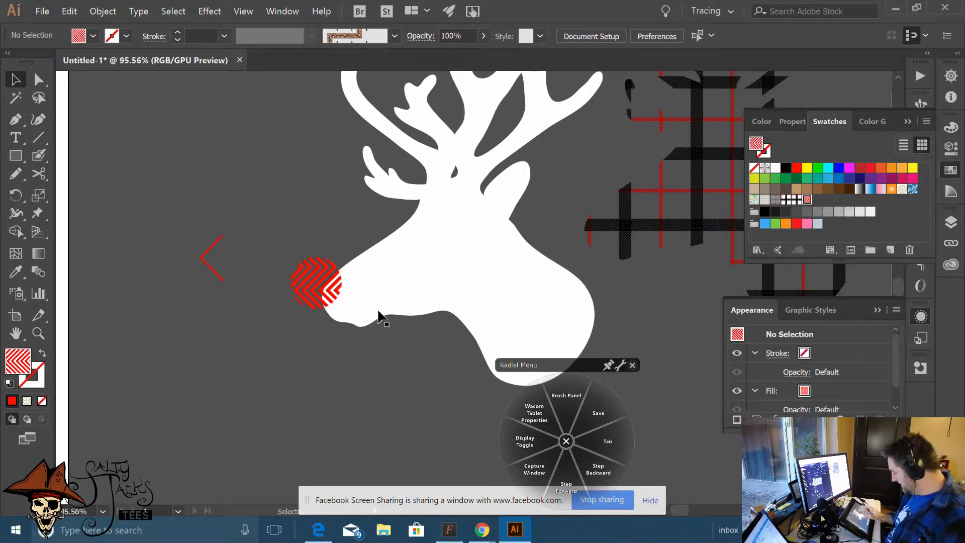
{"action": "scroll", "coordinate": [382, 364], "scroll_direction": "down", "scroll_amount": 4}
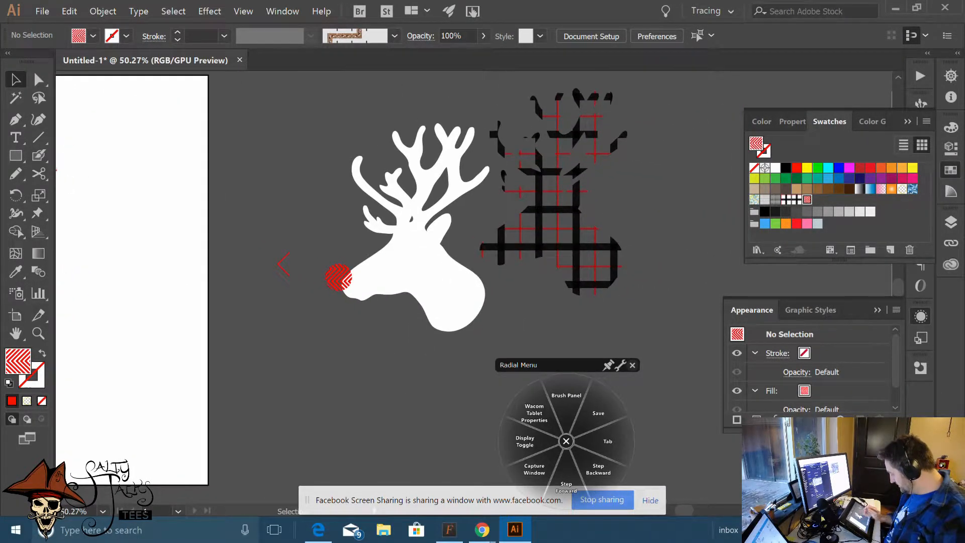
{"action": "left_click", "coordinate": [433, 243]}
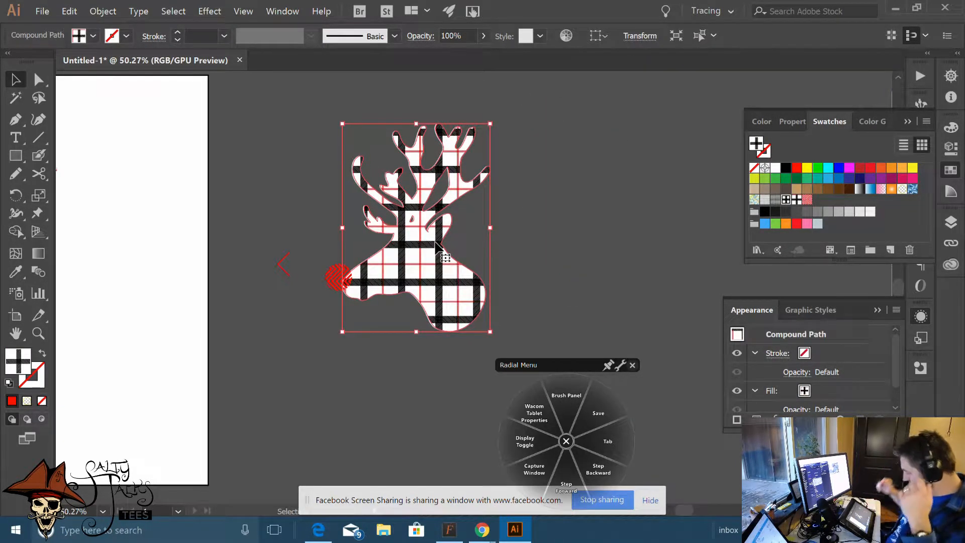
{"action": "left_click", "coordinate": [559, 262]}
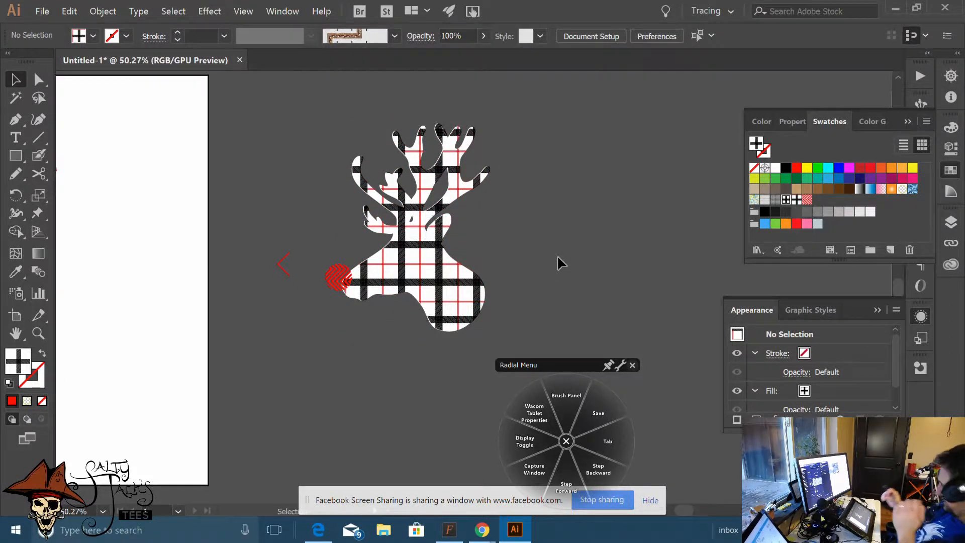
Fine-tune the position of the plaid shape over the white deer silhouette and deselect it
{"action": "scroll", "coordinate": [487, 228], "scroll_direction": "up", "scroll_amount": 1}
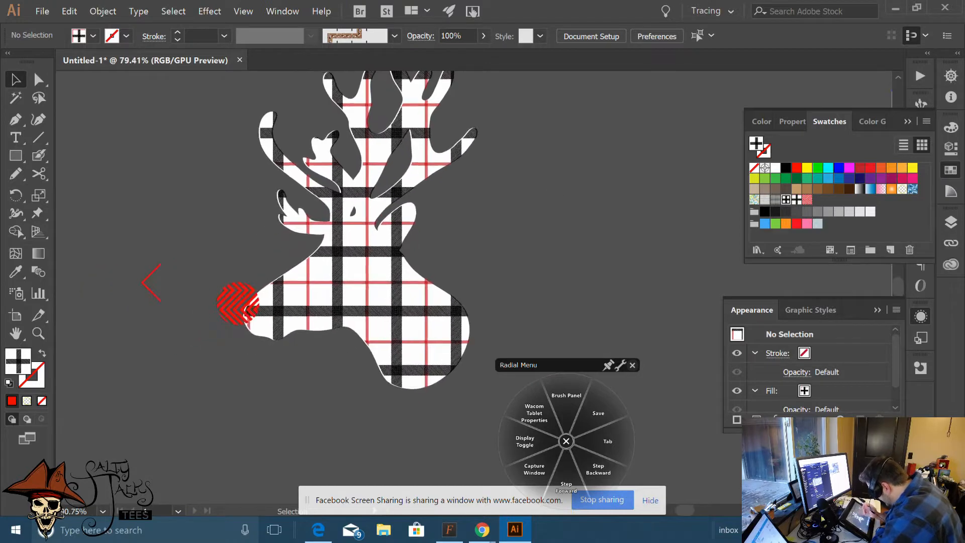
{"action": "right_click", "coordinate": [353, 267]}
{"action": "left_click", "coordinate": [360, 281]}
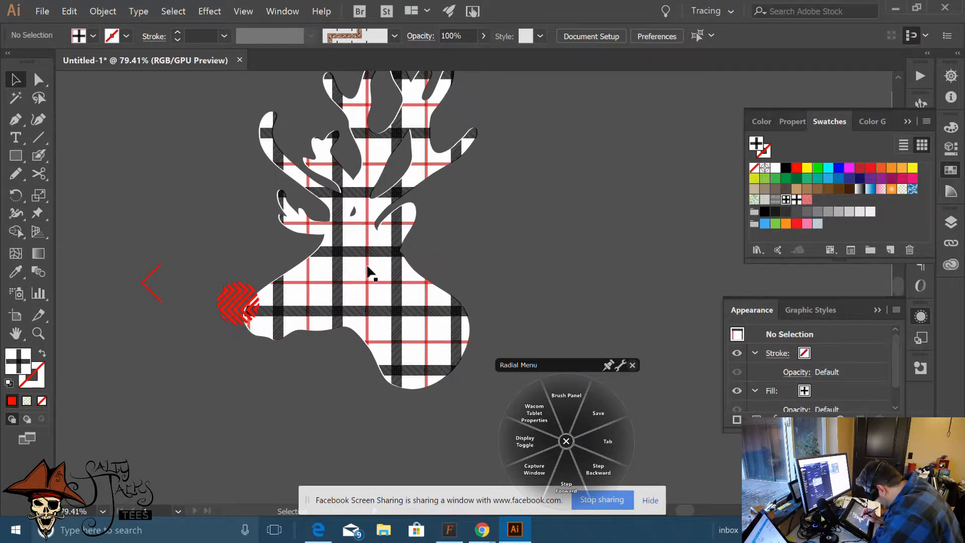
{"action": "left_click", "coordinate": [341, 277]}
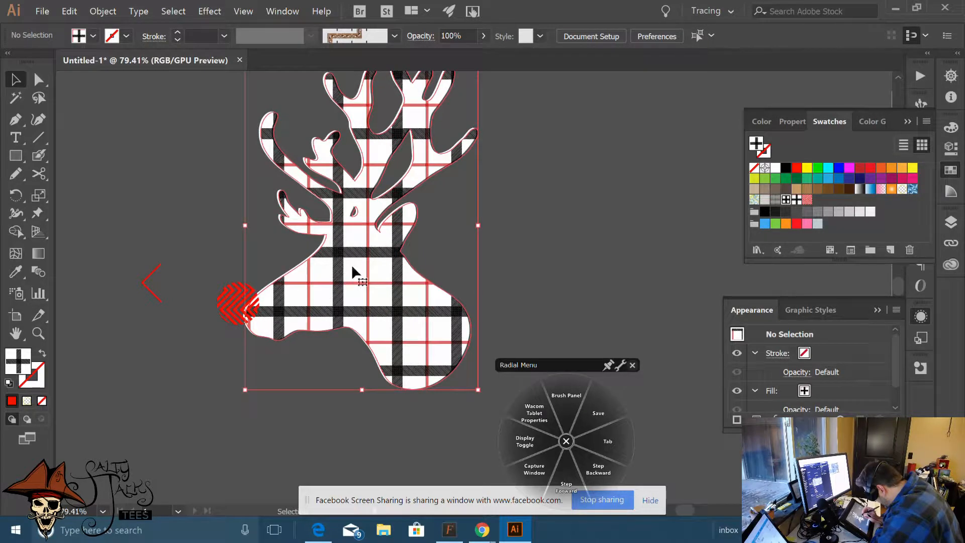
{"action": "left_click", "coordinate": [433, 244]}
Place a copy of the deer's nose circle behind the chevron-patterned one and fill the copy with white
{"action": "scroll", "coordinate": [427, 213], "scroll_direction": "down", "scroll_amount": 5}
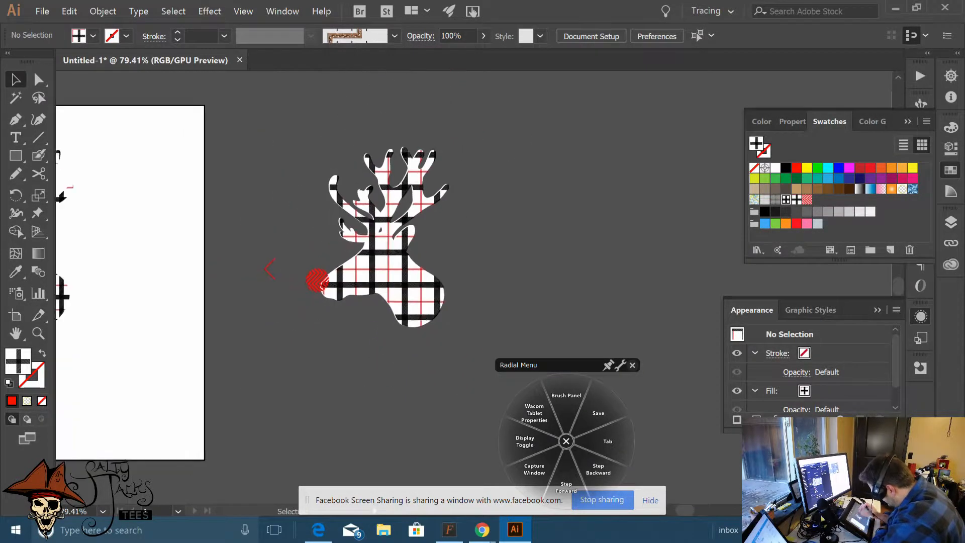
{"action": "left_click_drag", "start_coordinate": [470, 221], "coordinate": [539, 201]}
{"action": "scroll", "coordinate": [535, 204], "scroll_direction": "up", "scroll_amount": 7}
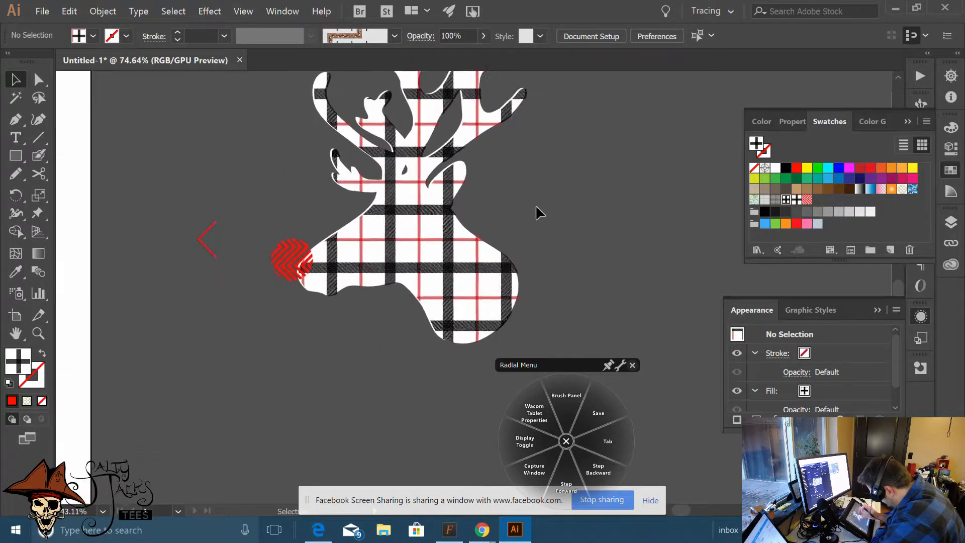
{"action": "left_click_drag", "start_coordinate": [352, 335], "coordinate": [424, 322]}
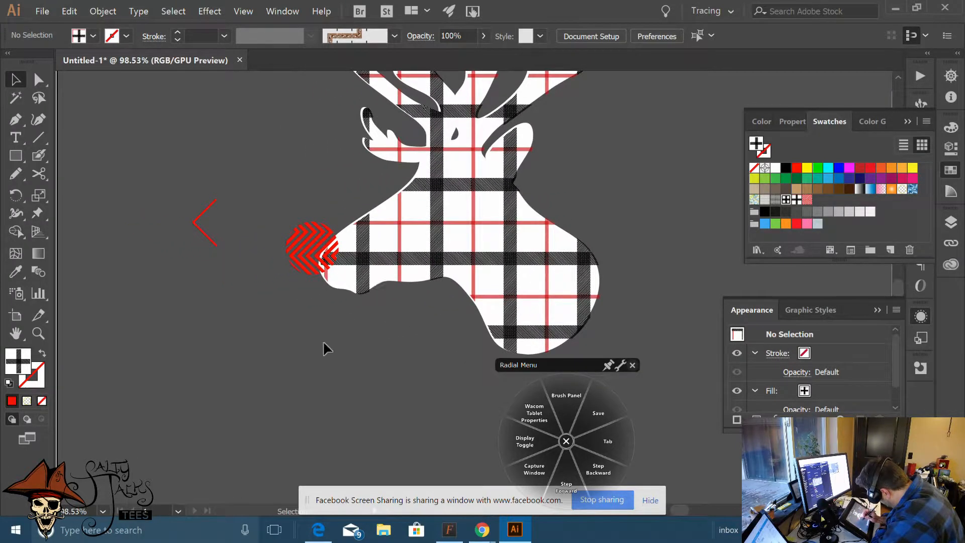
{"action": "scroll", "coordinate": [276, 334], "scroll_direction": "up", "scroll_amount": 3}
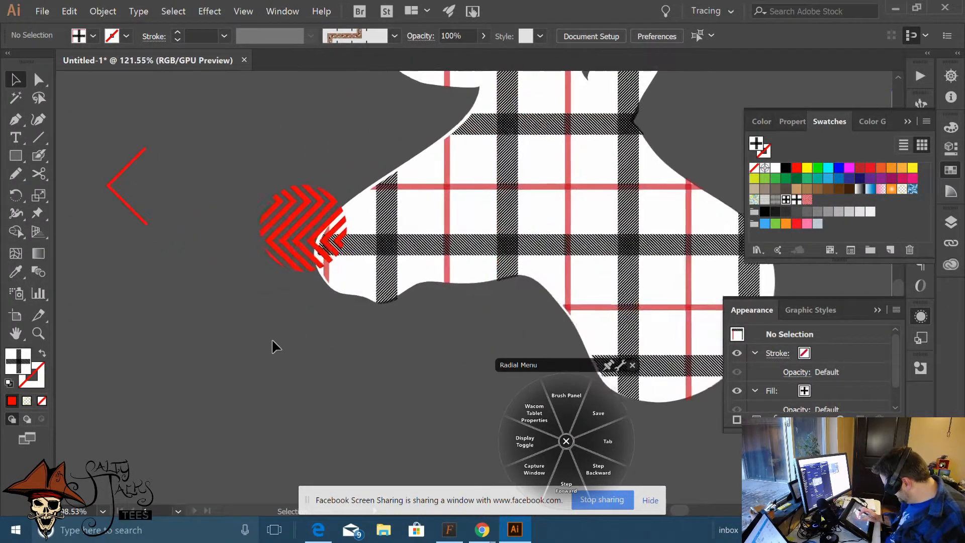
{"action": "left_click", "coordinate": [299, 243]}
{"action": "key", "text": "a"}
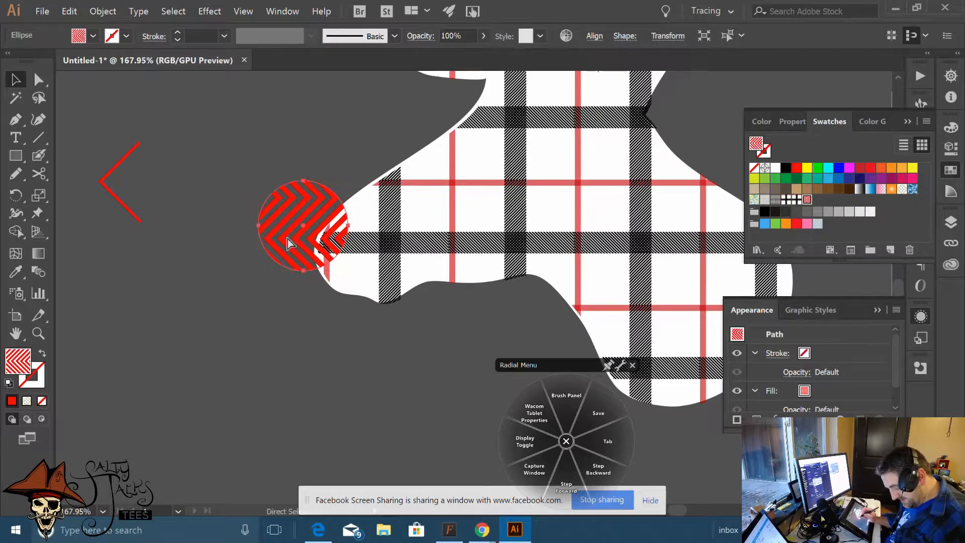
{"action": "key", "text": "v"}
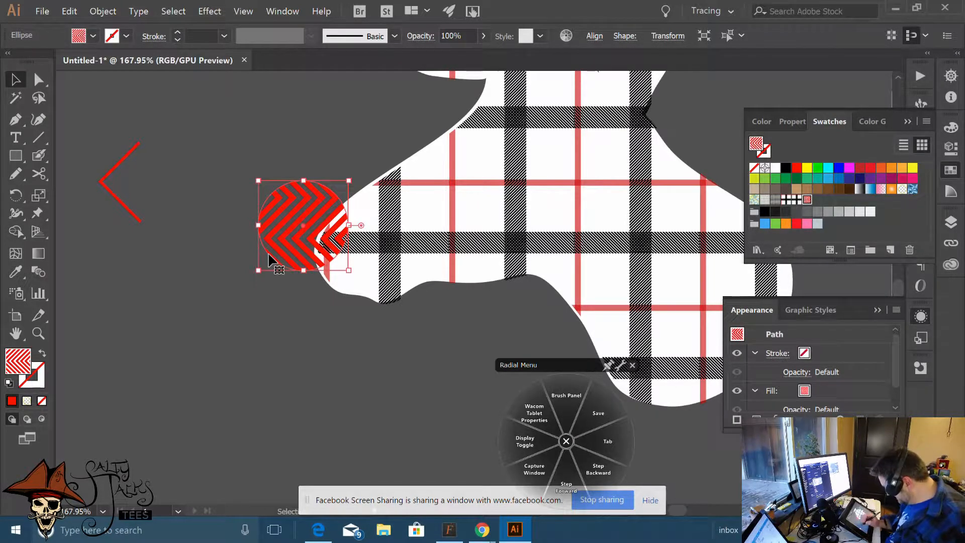
{"action": "double_click", "coordinate": [21, 367]}
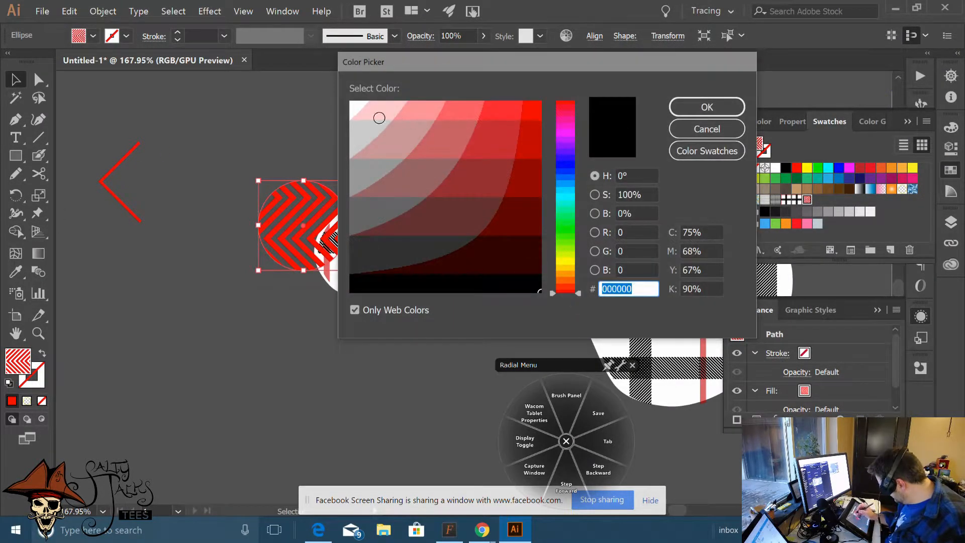
{"action": "left_click", "coordinate": [706, 107]}
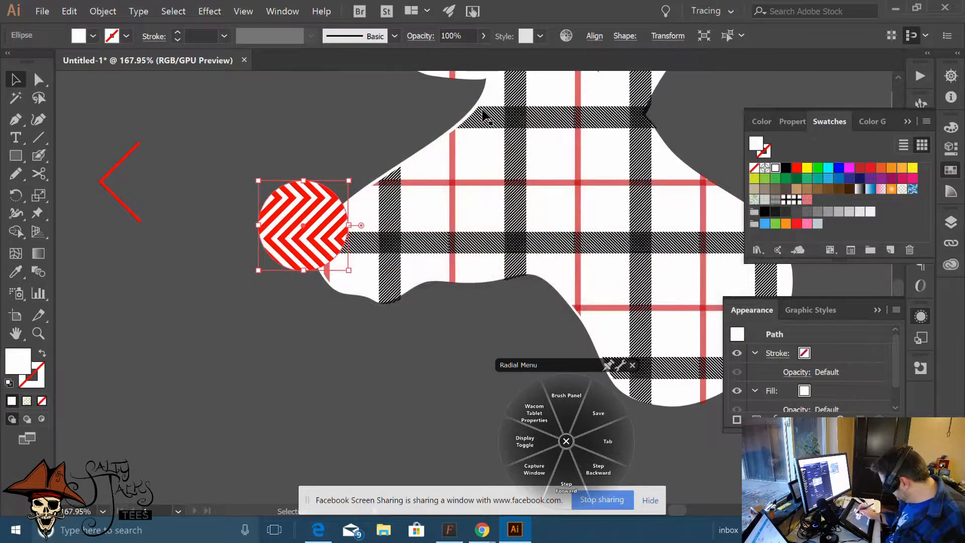
{"action": "left_click", "coordinate": [382, 131]}
Rotate the chevron-patterned nose circle clockwise by about 45 degrees so its chevrons run diagonally
{"action": "scroll", "coordinate": [432, 312], "scroll_direction": "down", "scroll_amount": 4}
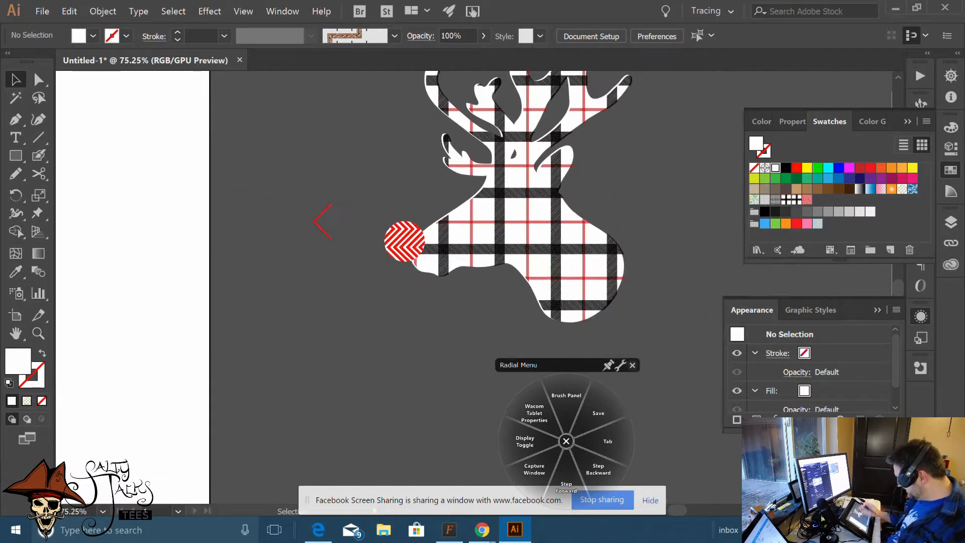
{"action": "scroll", "coordinate": [453, 310], "scroll_direction": "down", "scroll_amount": 2}
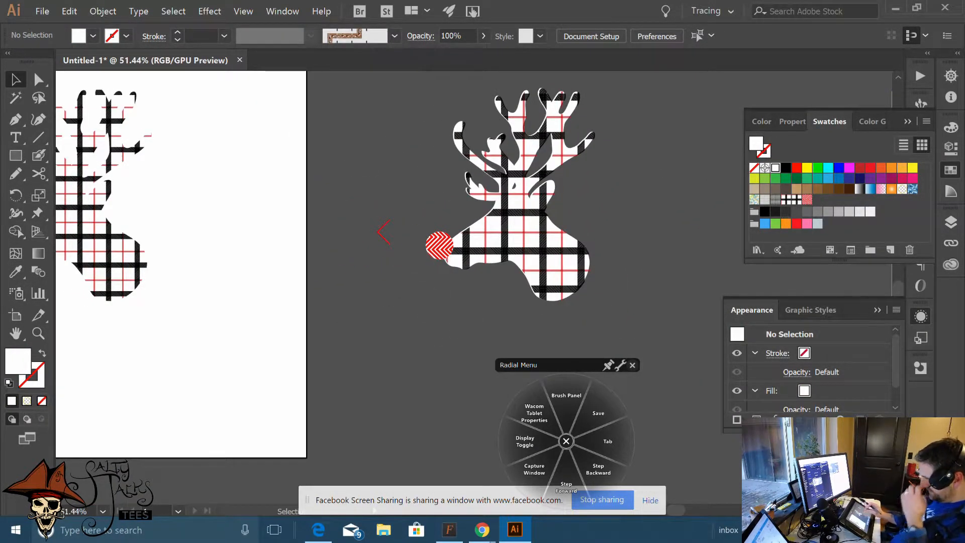
{"action": "scroll", "coordinate": [533, 236], "scroll_direction": "up", "scroll_amount": 2}
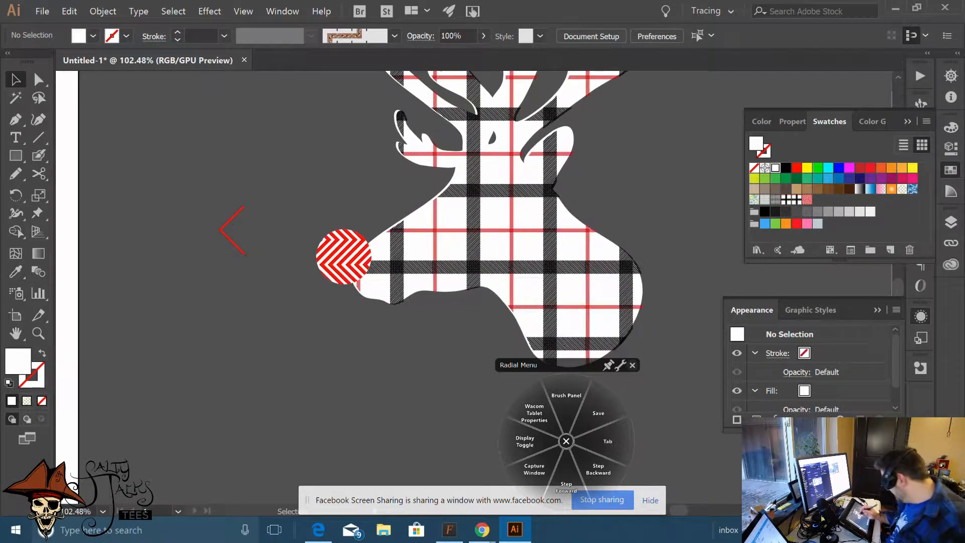
{"action": "left_click", "coordinate": [362, 252]}
{"action": "left_click_drag", "start_coordinate": [376, 223], "coordinate": [392, 253]}
{"action": "left_click", "coordinate": [366, 324]}
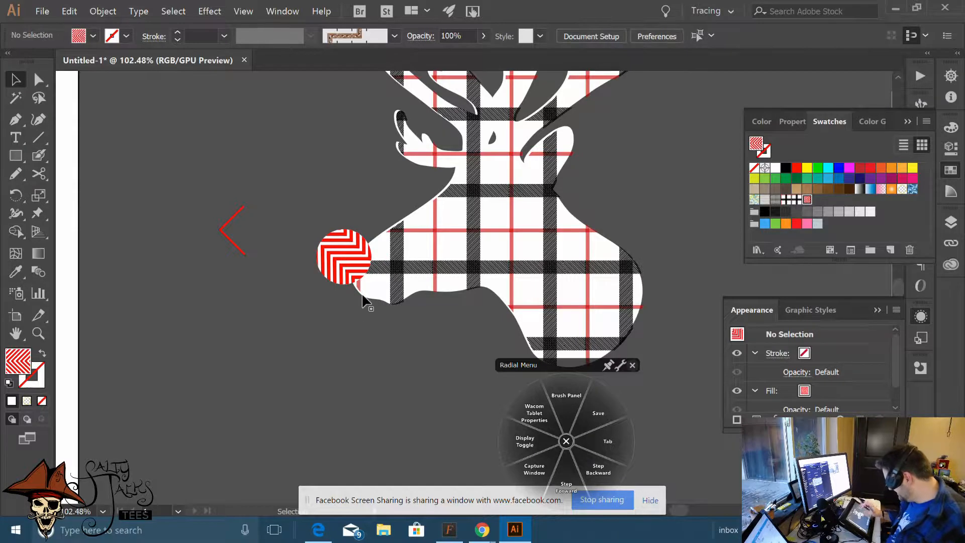
{"action": "scroll", "coordinate": [436, 326], "scroll_direction": "down", "scroll_amount": 2}
{"action": "scroll", "coordinate": [436, 332], "scroll_direction": "down", "scroll_amount": 2}
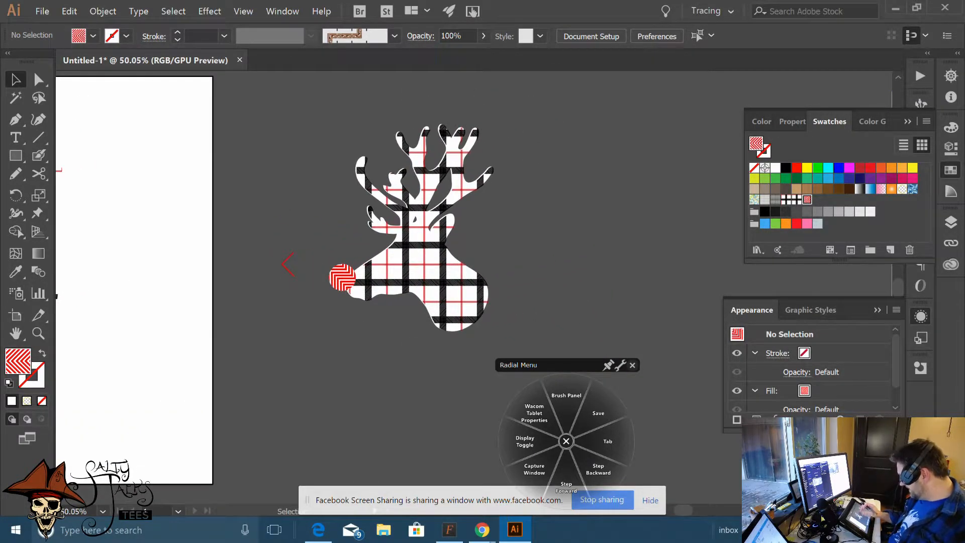
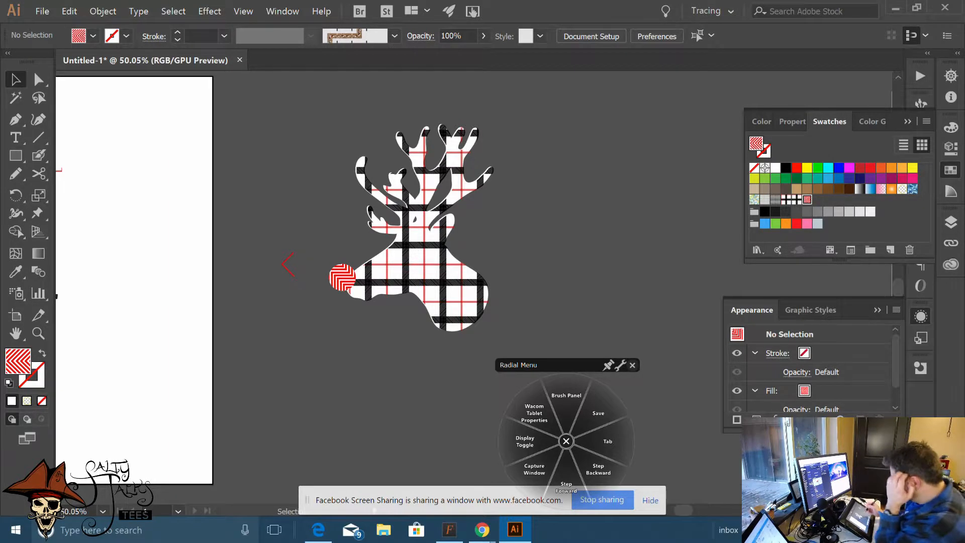
Close the Radial Menu and duplicate the complete plaid deer head with its nose to the right of the original
{"action": "left_click", "coordinate": [566, 441]}
{"action": "scroll", "coordinate": [409, 331], "scroll_direction": "up", "scroll_amount": 3}
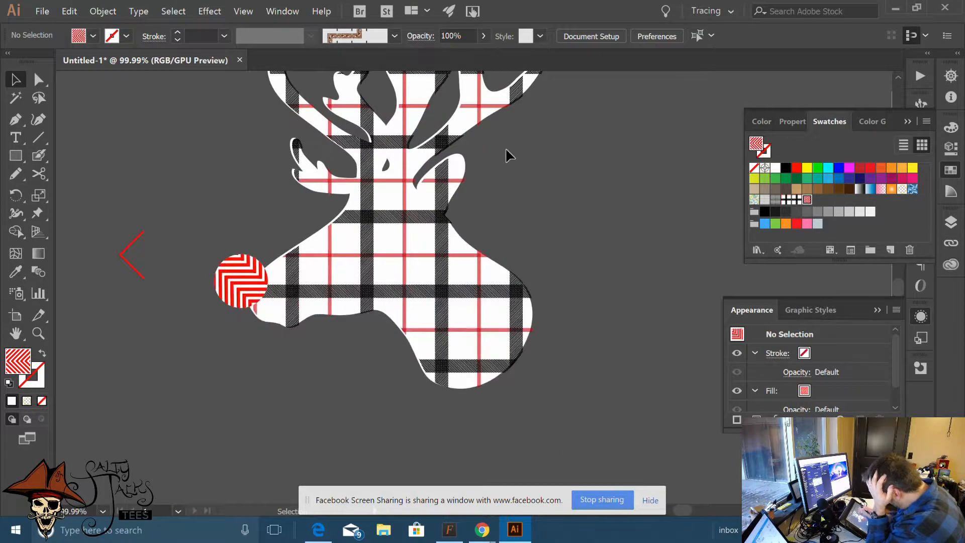
{"action": "left_click_drag", "start_coordinate": [505, 147], "coordinate": [517, 237]}
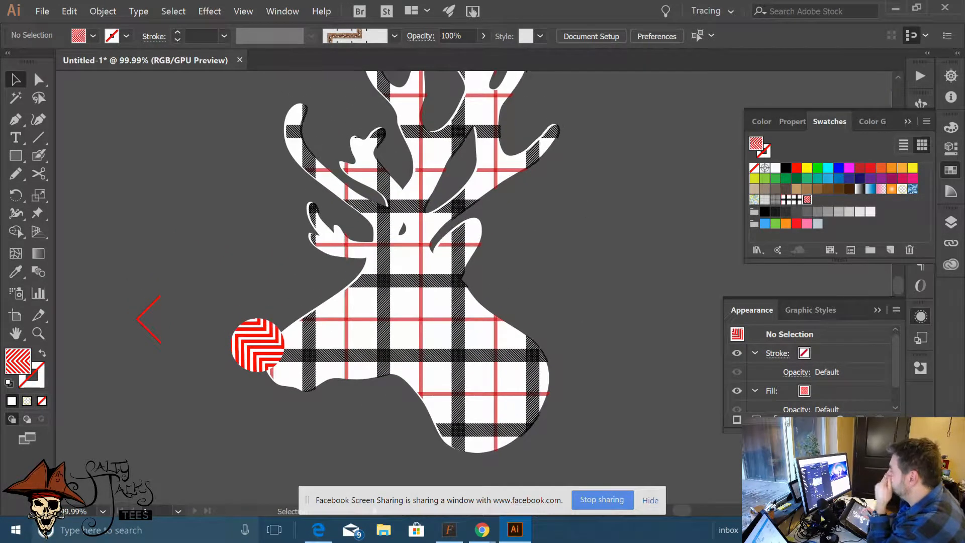
{"action": "scroll", "coordinate": [375, 424], "scroll_direction": "up", "scroll_amount": 1}
{"action": "scroll", "coordinate": [375, 424], "scroll_direction": "down", "scroll_amount": 3}
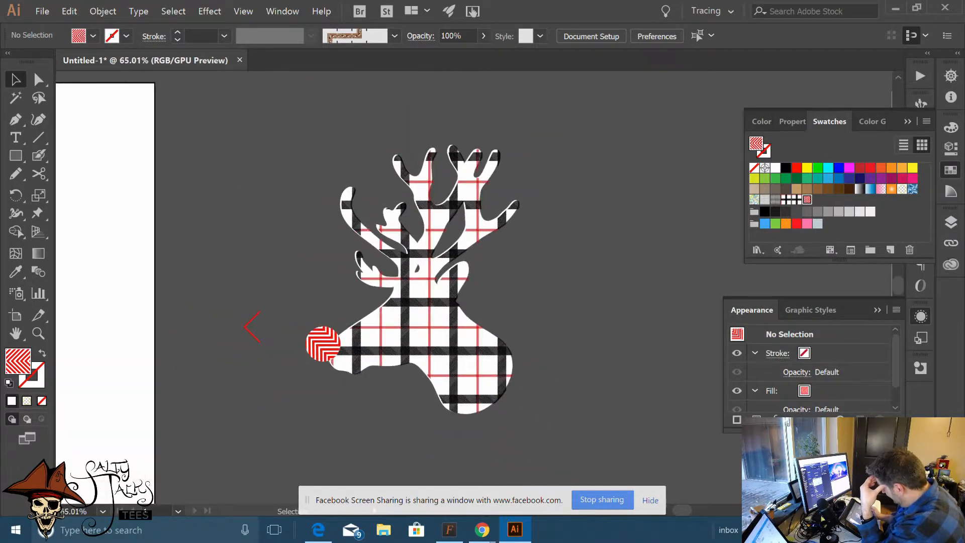
{"action": "scroll", "coordinate": [379, 392], "scroll_direction": "down", "scroll_amount": 3}
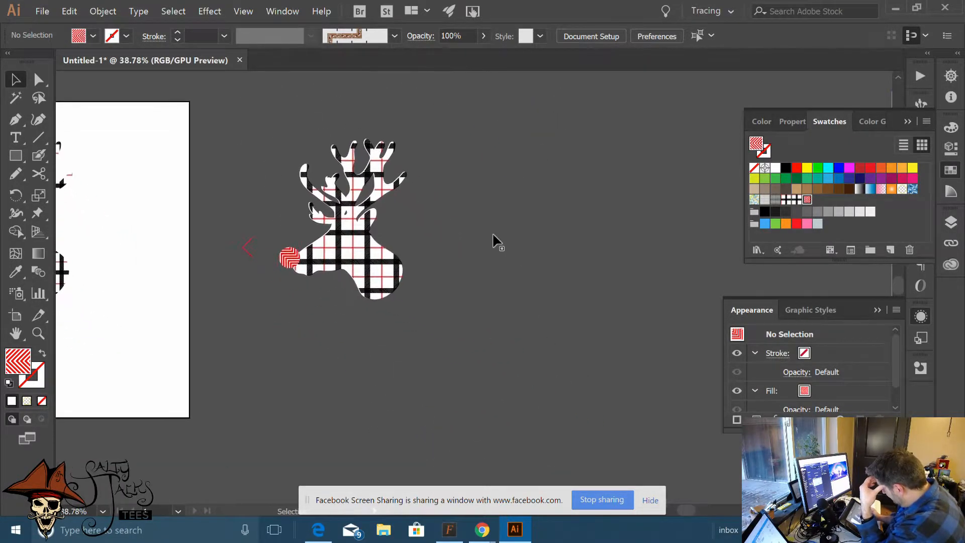
{"action": "left_click_drag", "start_coordinate": [354, 258], "coordinate": [535, 261]}
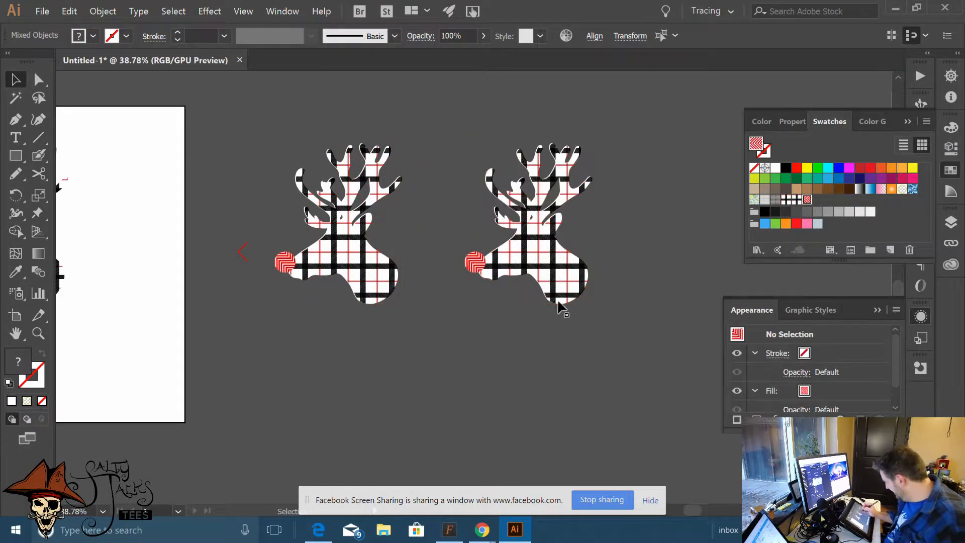
Fill the plaid shape of the duplicated deer head with solid black
{"action": "left_click", "coordinate": [551, 288]}
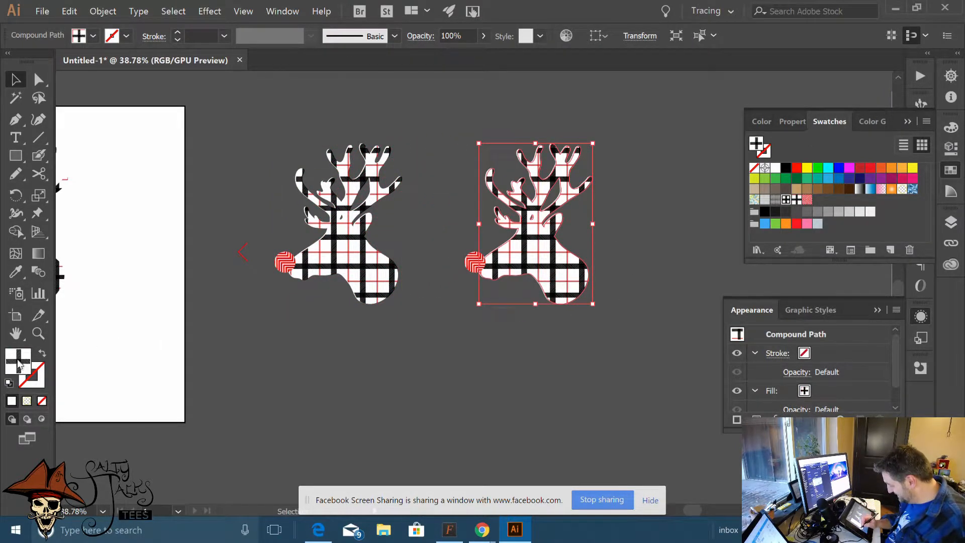
{"action": "left_click", "coordinate": [93, 35]}
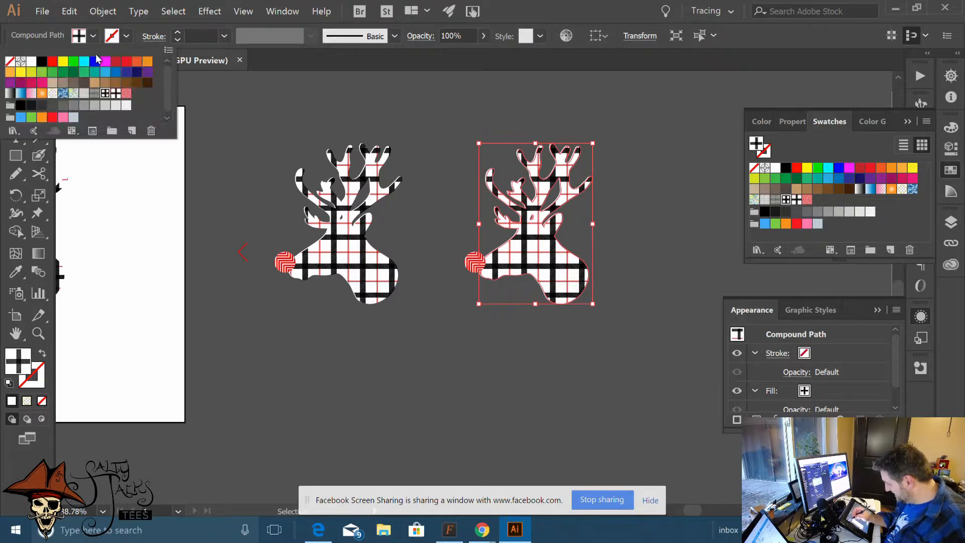
{"action": "left_click", "coordinate": [44, 64]}
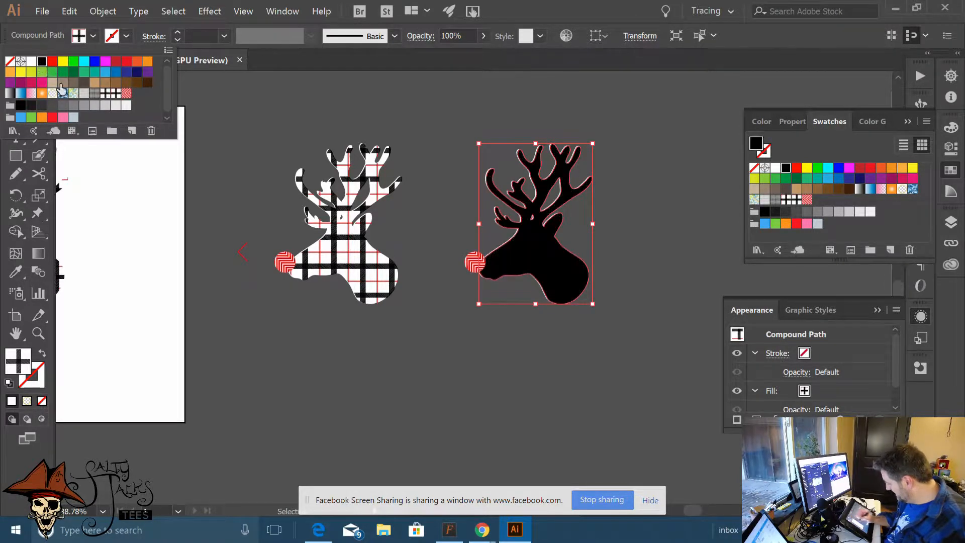
{"action": "left_click", "coordinate": [586, 235]}
{"action": "left_click_drag", "start_coordinate": [548, 256], "coordinate": [630, 241]}
{"action": "left_click", "coordinate": [527, 250]}
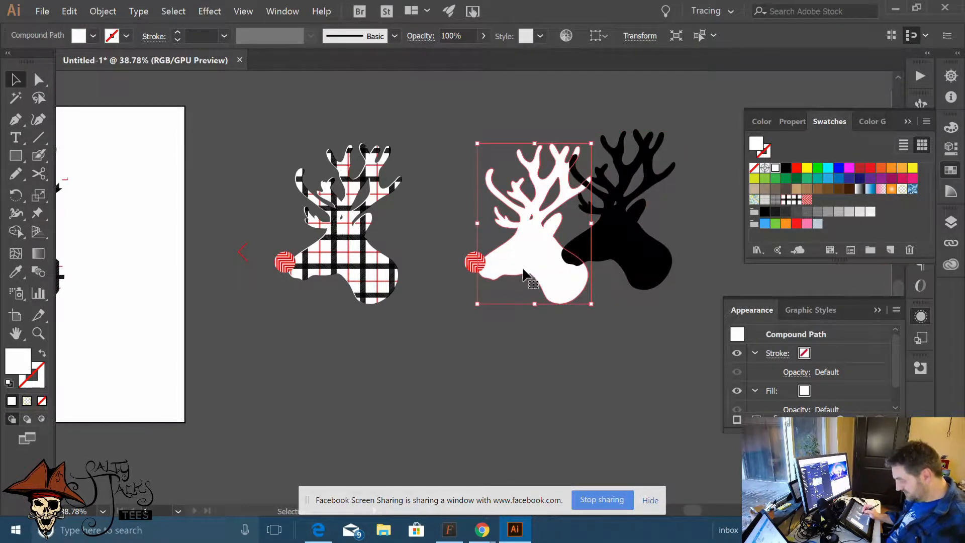
{"action": "key", "text": "Delete"}
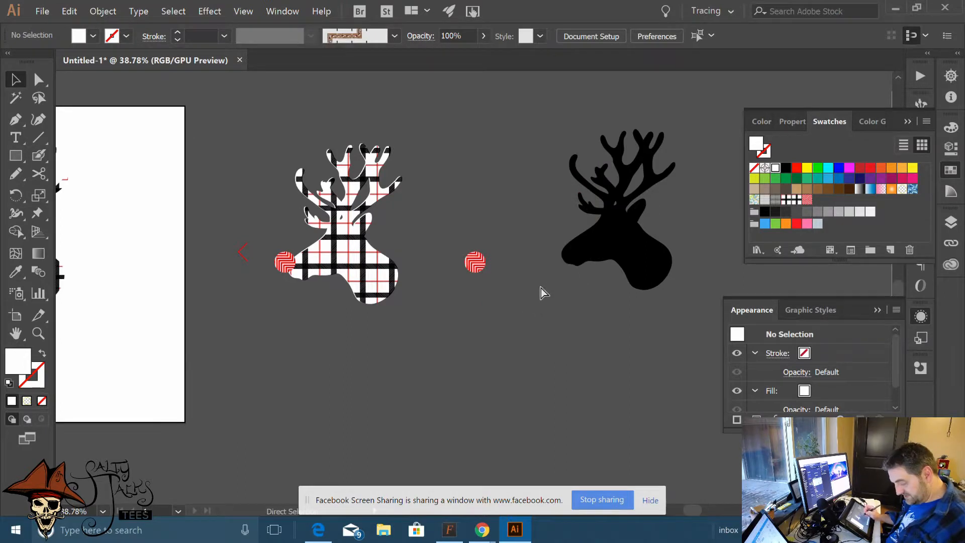
{"action": "key", "text": "ctrl+z"}
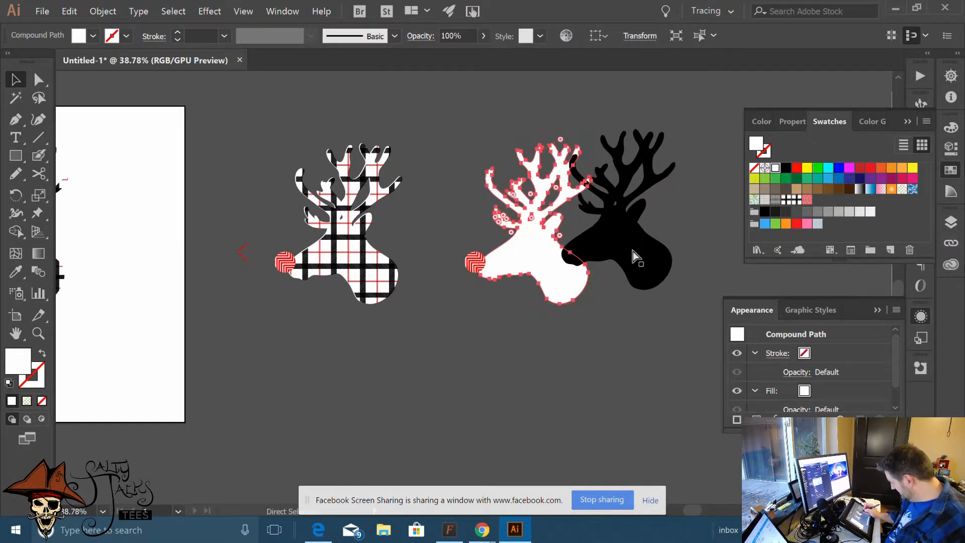
{"action": "key", "text": "ctrl+z"}
Duplicate the black deer shape together with its chevron nose to the right
{"action": "left_click_drag", "start_coordinate": [599, 321], "coordinate": [380, 313]}
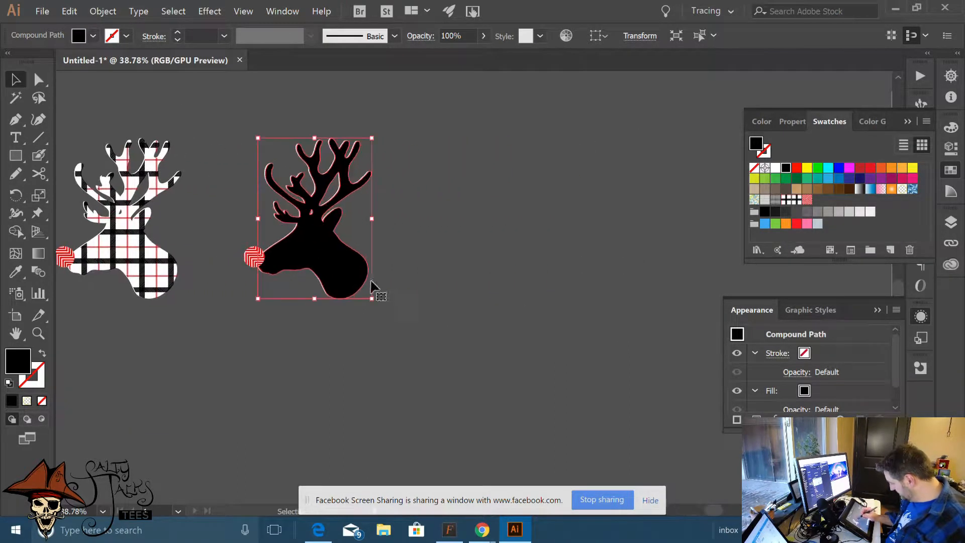
{"action": "left_click", "coordinate": [254, 258], "text": "shift"}
{"action": "left_click_drag", "start_coordinate": [303, 262], "coordinate": [480, 253]}
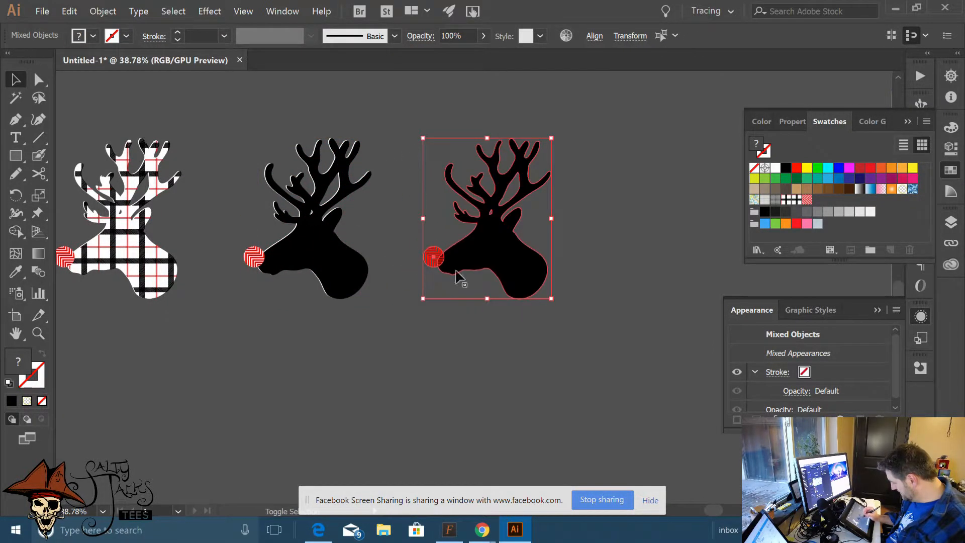
Delete the black shape covering the white silhouette of the middle deer head
{"action": "left_click", "coordinate": [386, 282]}
{"action": "left_click", "coordinate": [326, 292]}
{"action": "key", "text": "Delete"}
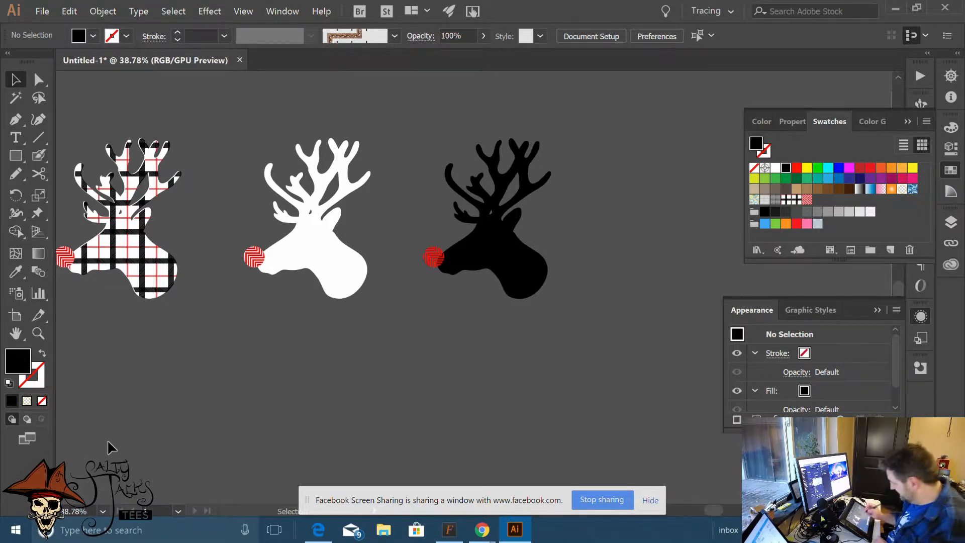
Examine the plaid, white and black deer head variants side by side
{"action": "scroll", "coordinate": [460, 296], "scroll_direction": "down", "scroll_amount": 3}
{"action": "scroll", "coordinate": [395, 347], "scroll_direction": "up", "scroll_amount": 2}
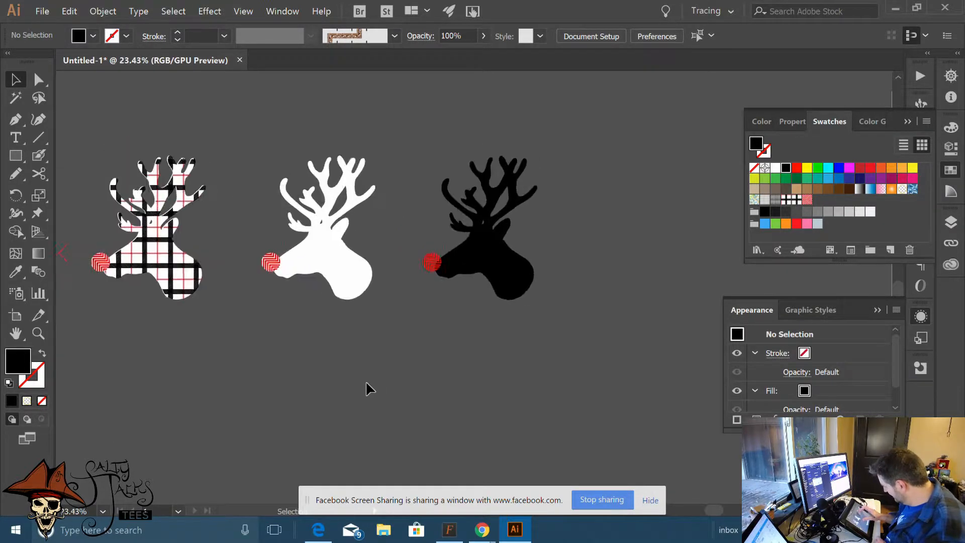
{"action": "scroll", "coordinate": [366, 382], "scroll_direction": "right", "scroll_amount": 2}
{"action": "scroll", "coordinate": [351, 404], "scroll_direction": "up", "scroll_amount": 1}
{"action": "scroll", "coordinate": [451, 354], "scroll_direction": "down", "scroll_amount": 2}
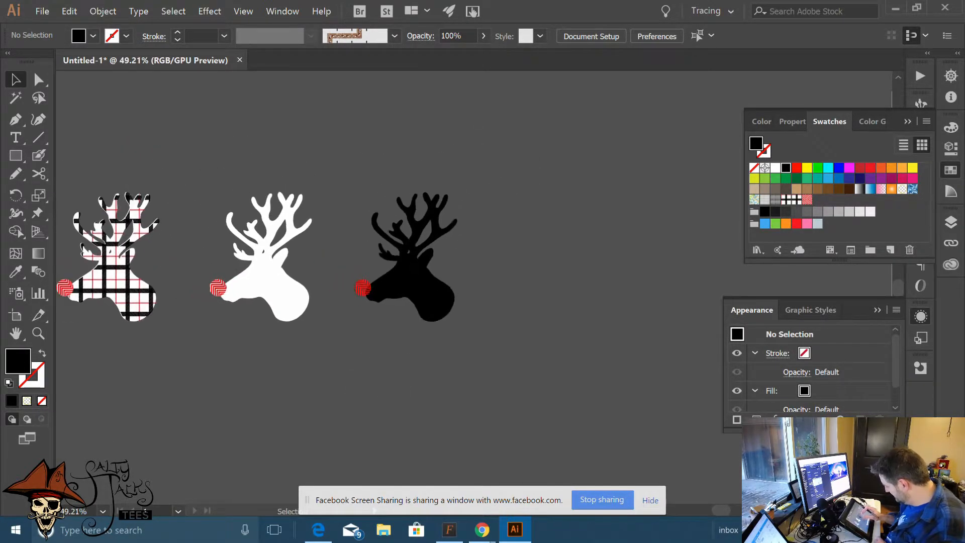
{"action": "scroll", "coordinate": [451, 354], "scroll_direction": "left", "scroll_amount": 2}
{"action": "scroll", "coordinate": [452, 362], "scroll_direction": "down", "scroll_amount": 2}
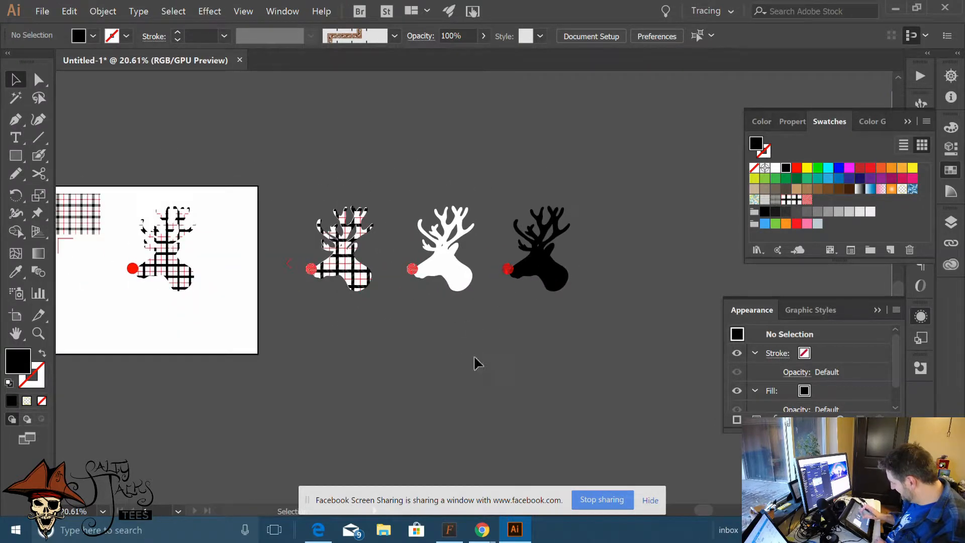
{"action": "scroll", "coordinate": [467, 364], "scroll_direction": "up", "scroll_amount": 2}
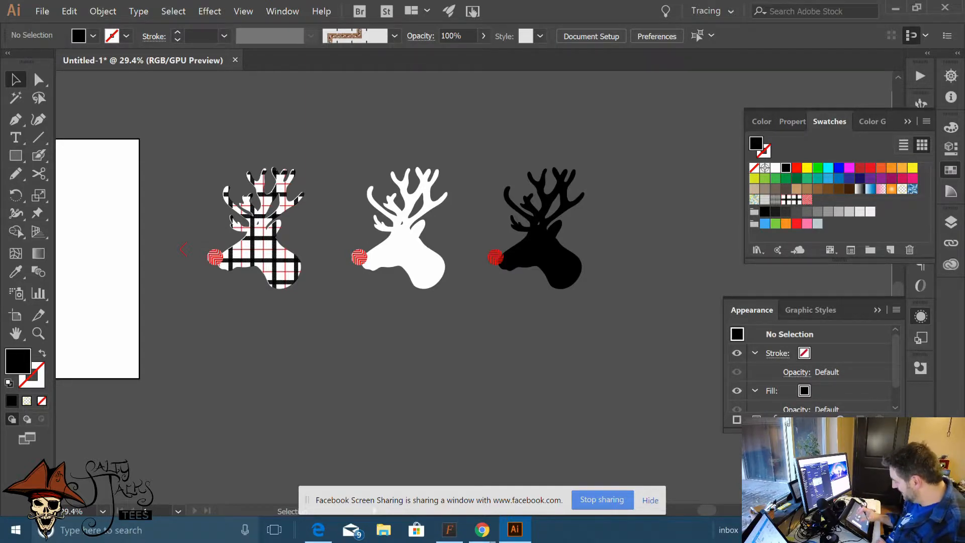
Move the red tartan image off the artboard to the empty area below the plaid deer head with the chevron nose
{"action": "scroll", "coordinate": [440, 286], "scroll_direction": "left", "scroll_amount": 10}
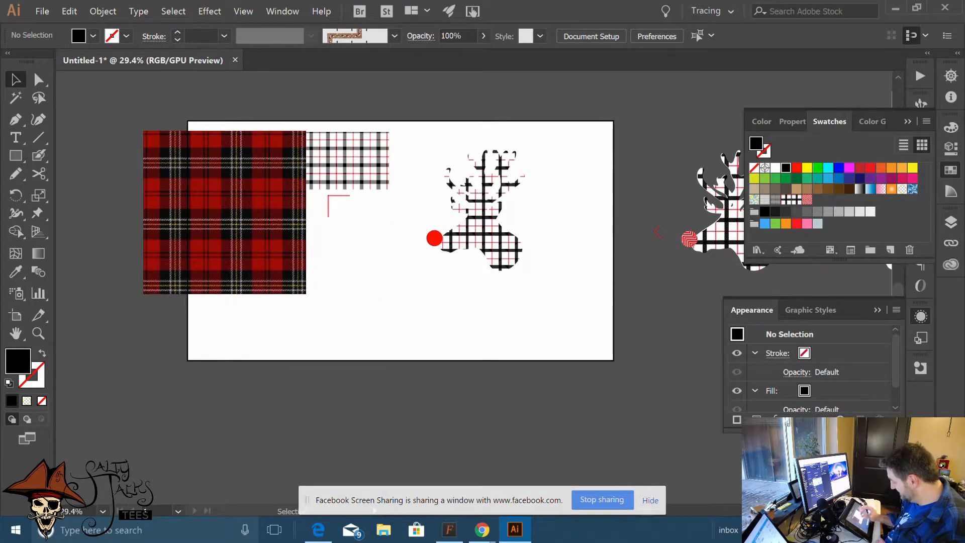
{"action": "scroll", "coordinate": [237, 336], "scroll_direction": "up", "scroll_amount": 3}
{"action": "scroll", "coordinate": [237, 338], "scroll_direction": "down", "scroll_amount": 4}
{"action": "scroll", "coordinate": [288, 333], "scroll_direction": "right", "scroll_amount": 3}
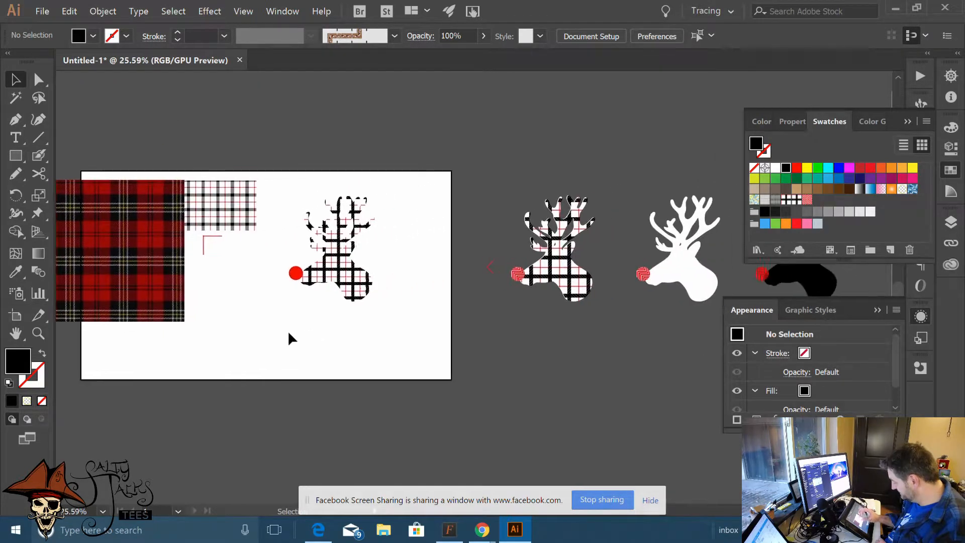
{"action": "scroll", "coordinate": [289, 333], "scroll_direction": "right", "scroll_amount": 1}
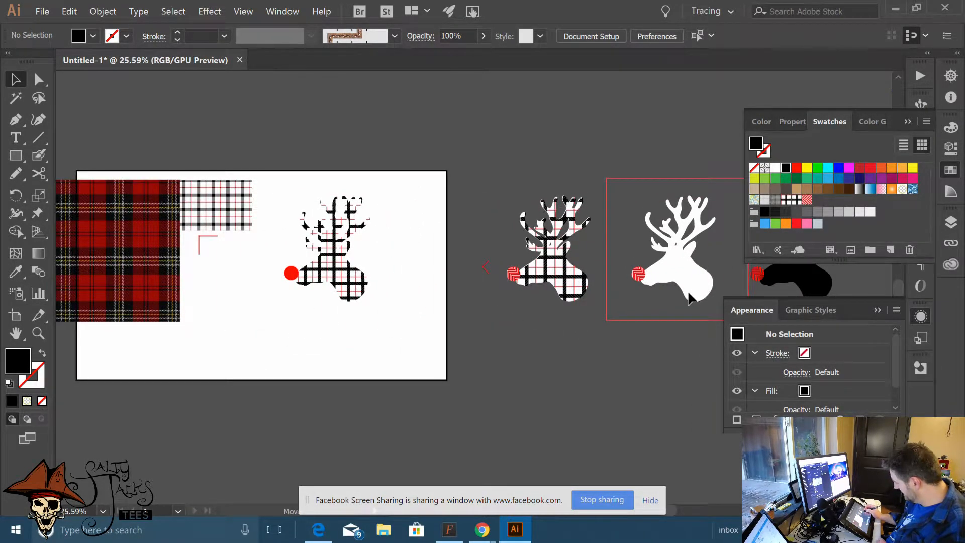
{"action": "left_click", "coordinate": [573, 442]}
{"action": "scroll", "coordinate": [472, 249], "scroll_direction": "right", "scroll_amount": 5}
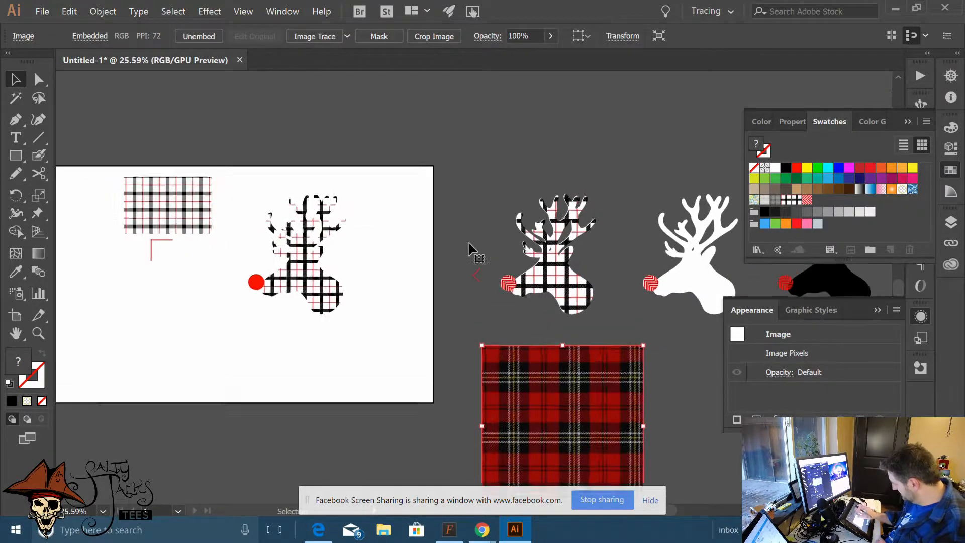
{"action": "scroll", "coordinate": [432, 317], "scroll_direction": "right", "scroll_amount": 3}
{"action": "scroll", "coordinate": [409, 334], "scroll_direction": "up", "scroll_amount": 4}
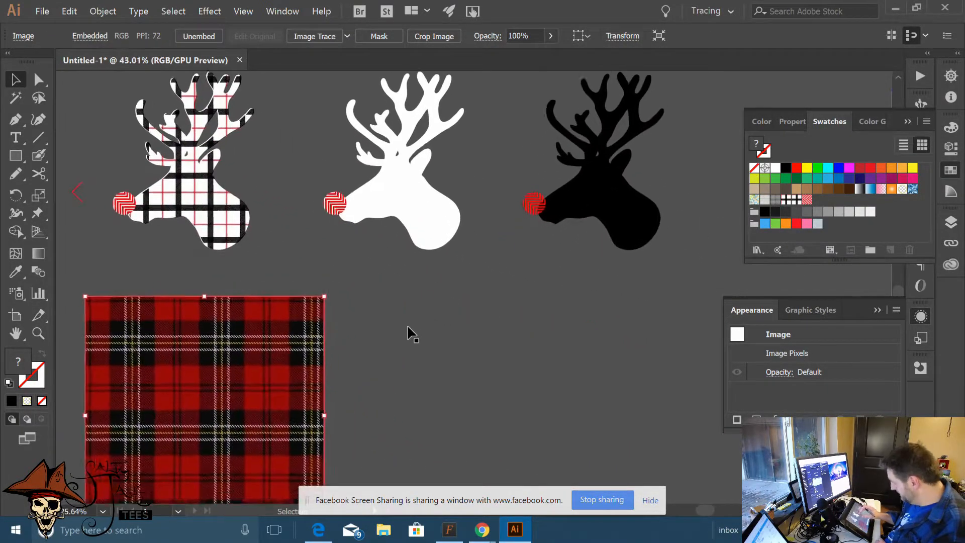
Place a copy of the white deer silhouette over the red tartan image and send the image to the back
{"action": "left_click", "coordinate": [420, 287]}
{"action": "left_click_drag", "start_coordinate": [426, 224], "coordinate": [228, 474]}
{"action": "left_click", "coordinate": [366, 368]}
{"action": "left_click", "coordinate": [249, 384]}
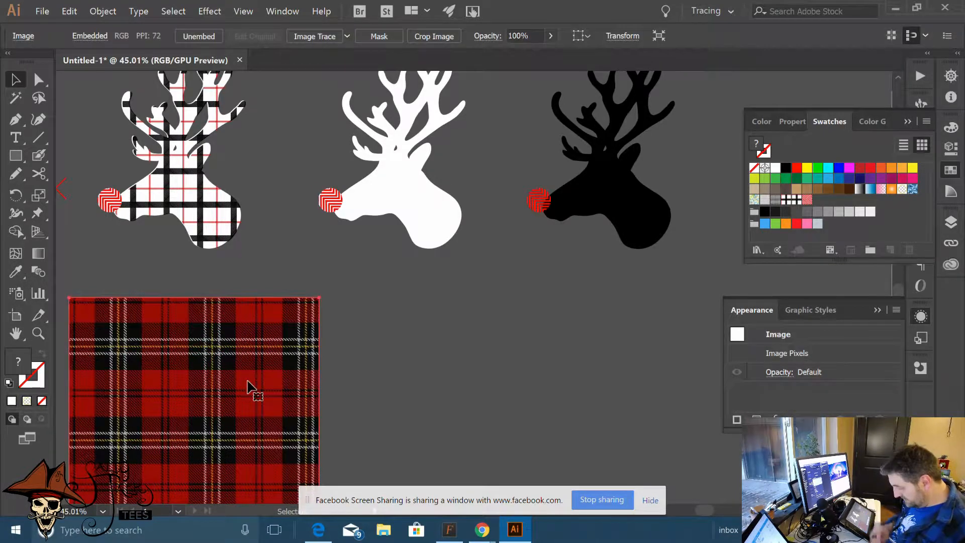
{"action": "key", "text": "ctrl+shift+bracketleft"}
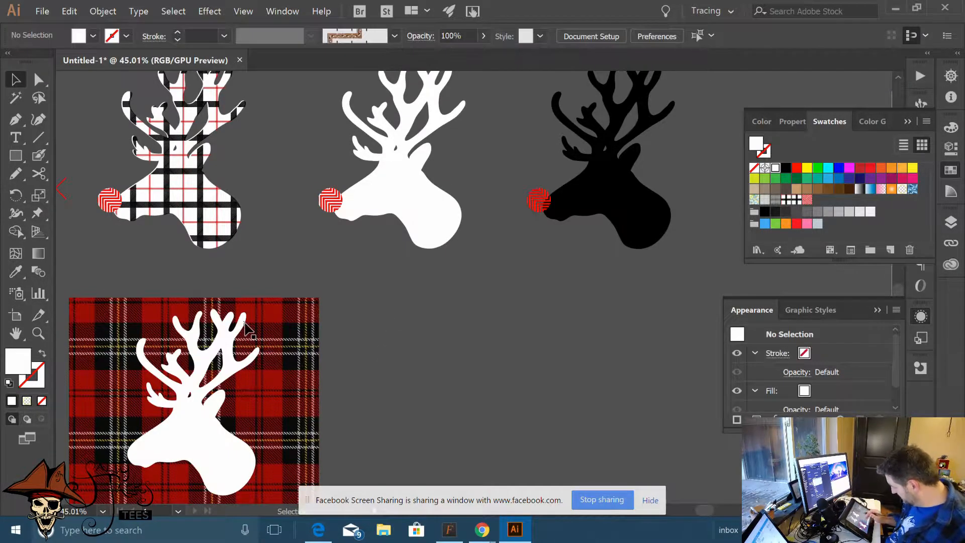
Duplicate the red tartan image with its white deer silhouette to the right of the original
{"action": "scroll", "coordinate": [362, 383], "scroll_direction": "down", "scroll_amount": 5}
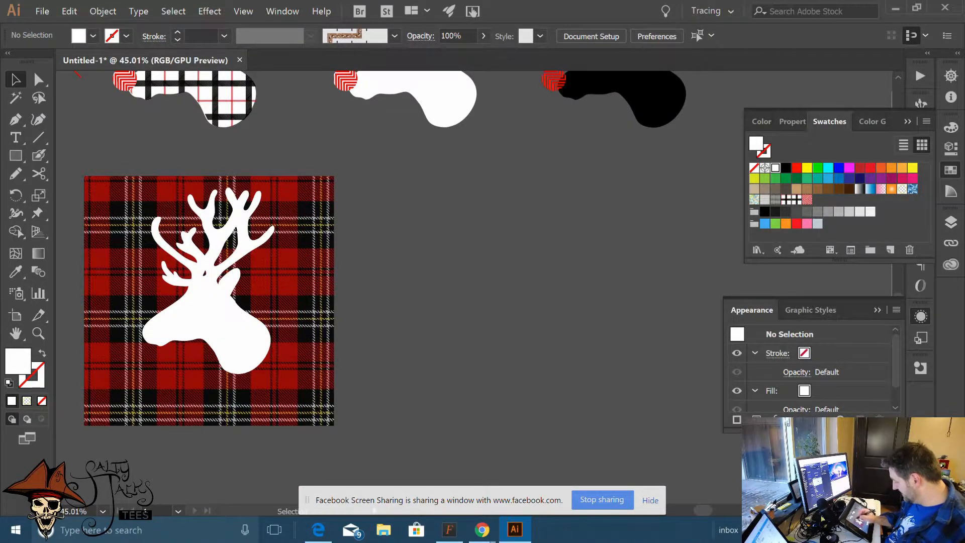
{"action": "left_click", "coordinate": [291, 382]}
{"action": "left_click_drag", "start_coordinate": [219, 325], "coordinate": [381, 357]}
{"action": "left_click", "coordinate": [380, 360]}
{"action": "scroll", "coordinate": [518, 379], "scroll_direction": "up", "scroll_amount": 1}
{"action": "scroll", "coordinate": [401, 379], "scroll_direction": "up", "scroll_amount": 2}
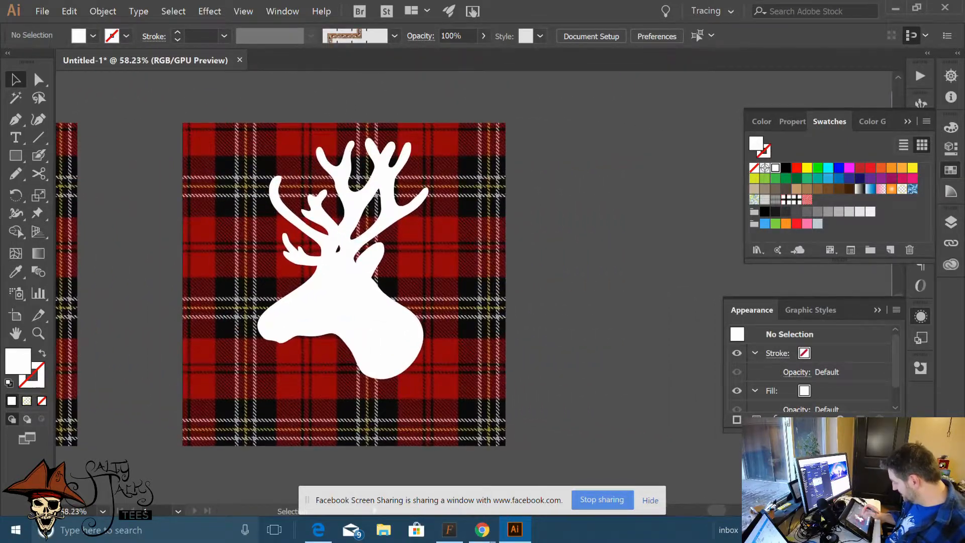
{"action": "left_click_drag", "start_coordinate": [187, 366], "coordinate": [488, 368]}
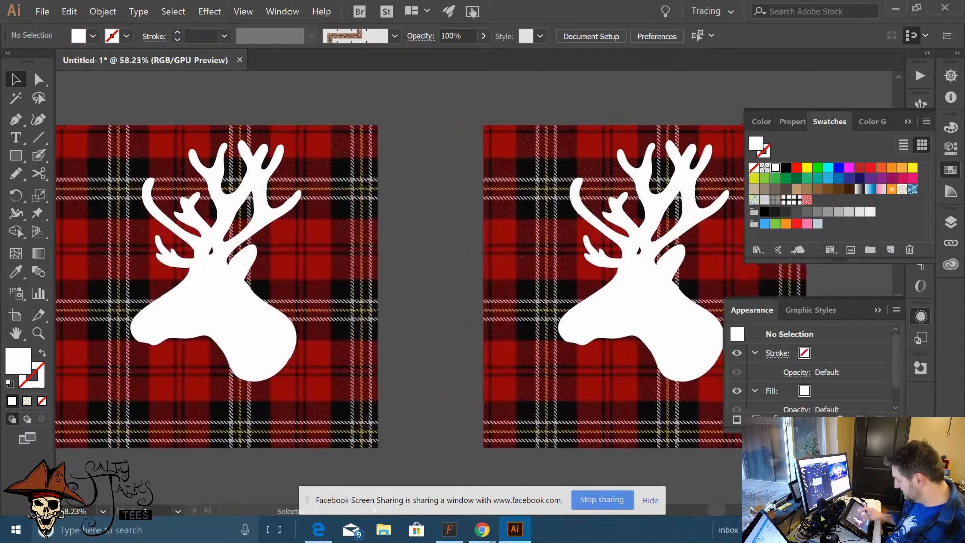
{"action": "scroll", "coordinate": [377, 310], "scroll_direction": "down", "scroll_amount": 3}
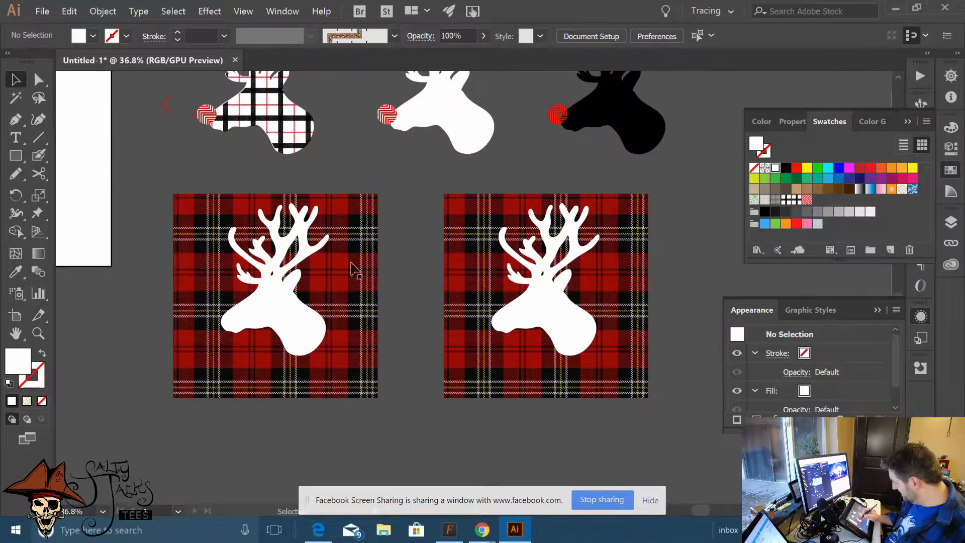
Try the Crop Image command on the original tartan image, keeping its full area, and deselect the image
{"action": "left_click", "coordinate": [360, 304]}
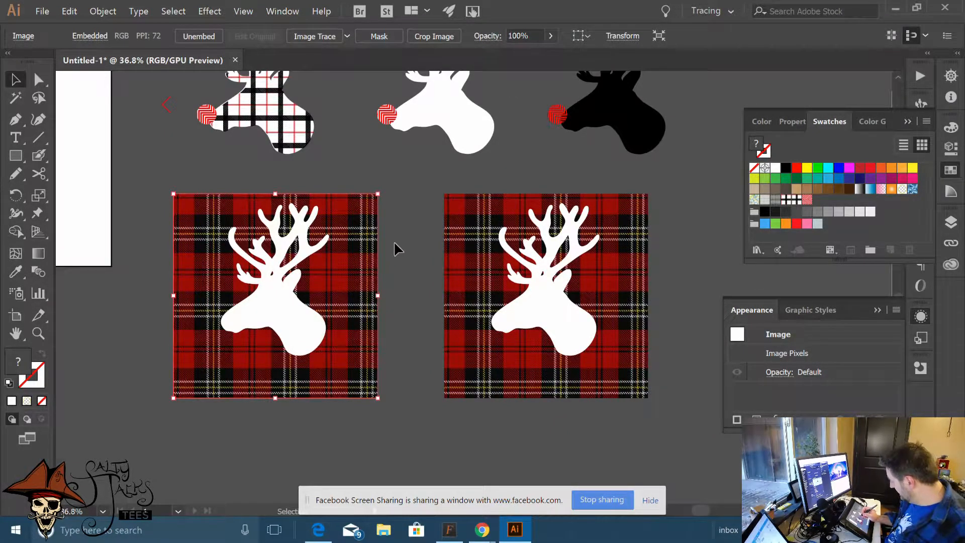
{"action": "left_click", "coordinate": [436, 36]}
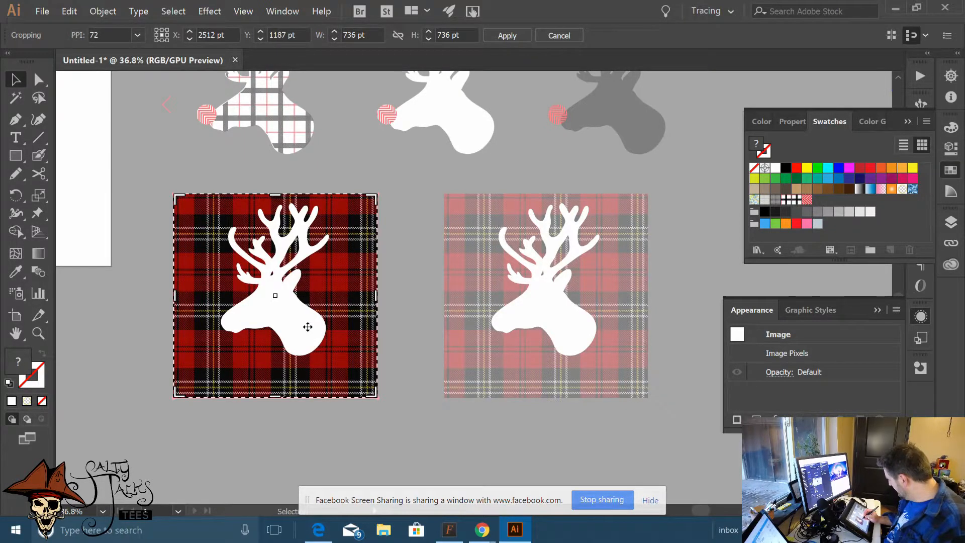
{"action": "key", "text": "Return"}
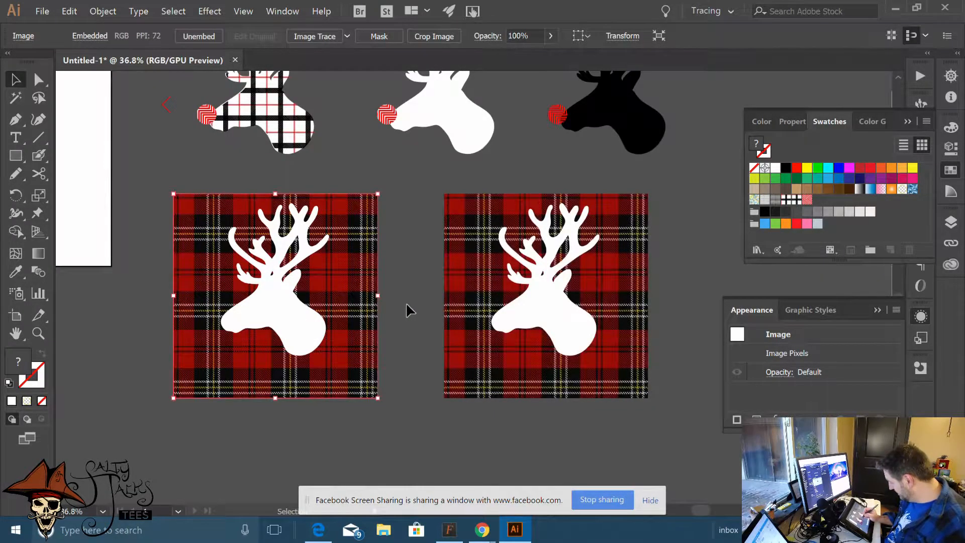
{"action": "left_click", "coordinate": [403, 317]}
Clip the duplicated tartan image to its white deer silhouette with a clipping mask and move the result slightly left
{"action": "left_click_drag", "start_coordinate": [492, 322], "coordinate": [299, 330]}
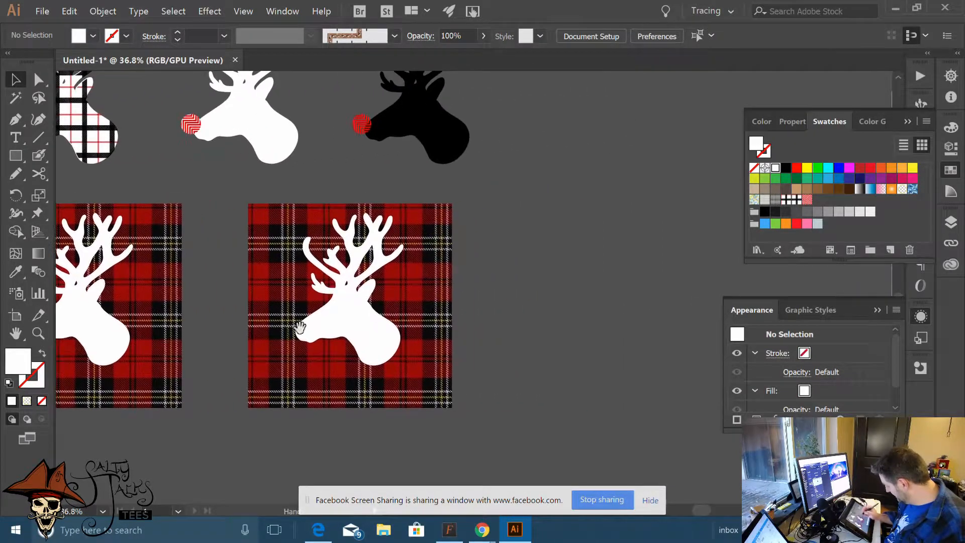
{"action": "left_click_drag", "start_coordinate": [485, 229], "coordinate": [280, 371]}
{"action": "right_click", "coordinate": [373, 312]}
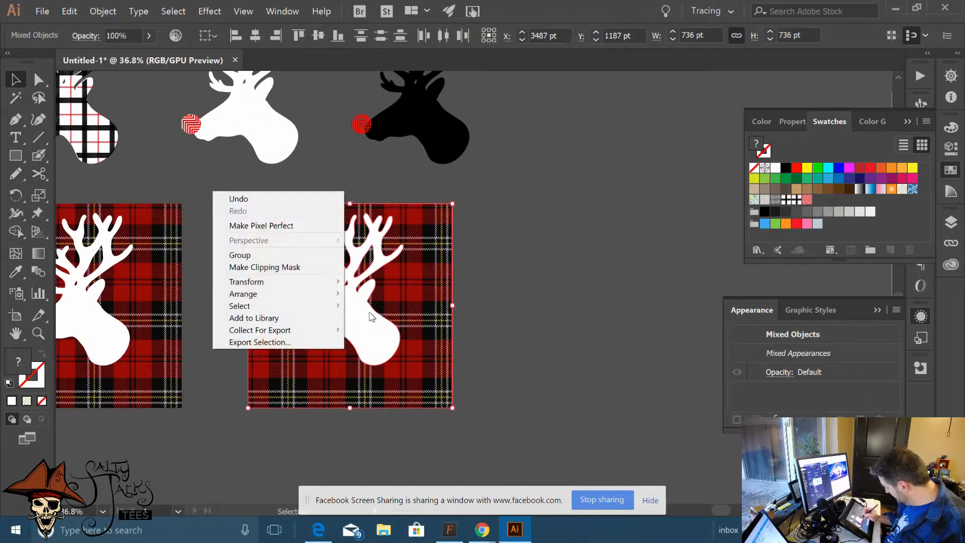
{"action": "left_click", "coordinate": [320, 267]}
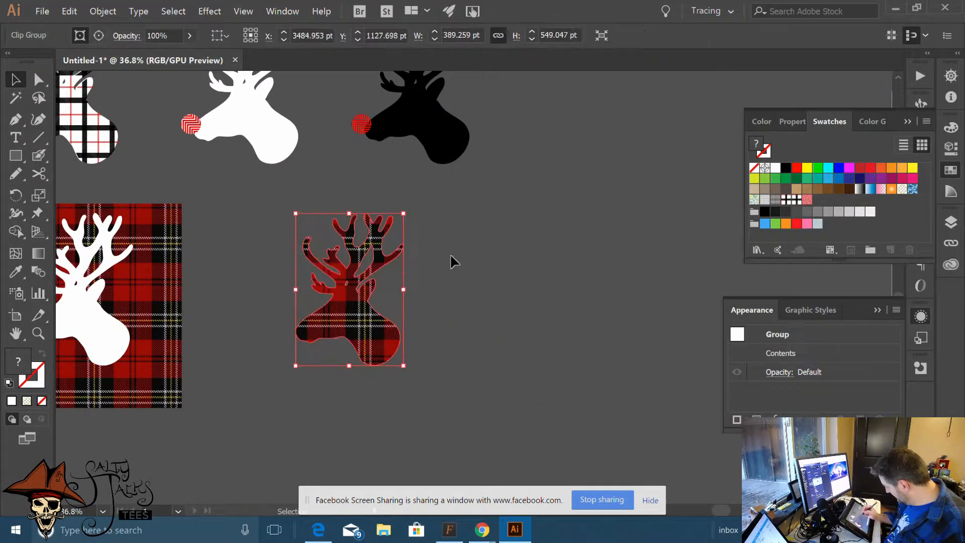
{"action": "left_click", "coordinate": [455, 282]}
{"action": "left_click_drag", "start_coordinate": [371, 335], "coordinate": [352, 340]}
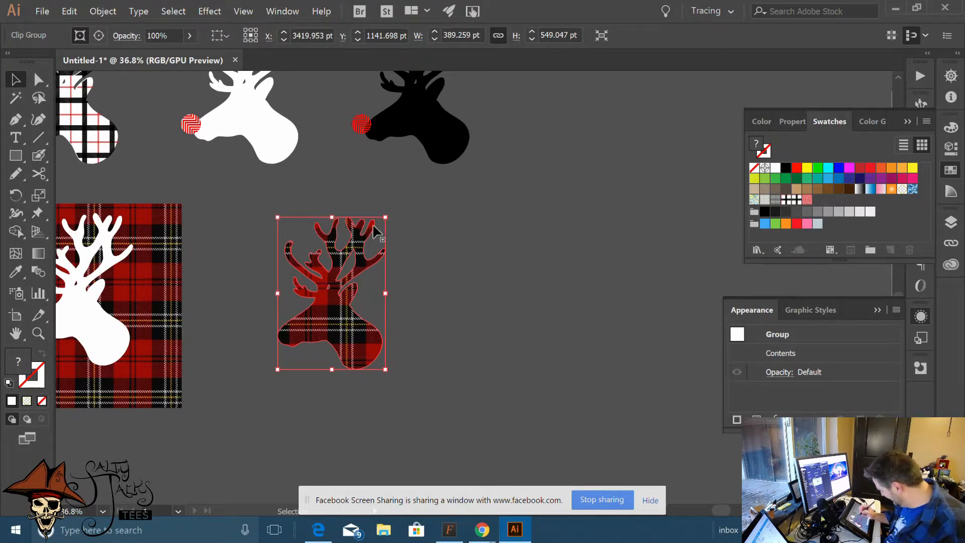
{"action": "left_click", "coordinate": [440, 237]}
Move the plaid deer with the solid red nose off the artboard and place the tartan-clipped deer head on the artboard
{"action": "scroll", "coordinate": [441, 236], "scroll_direction": "down", "scroll_amount": 5}
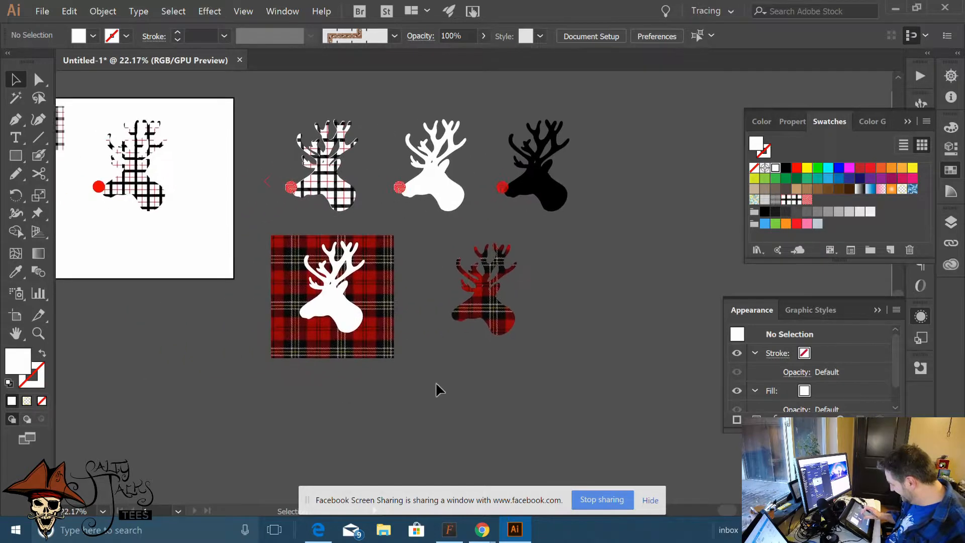
{"action": "left_click_drag", "start_coordinate": [437, 383], "coordinate": [450, 417]}
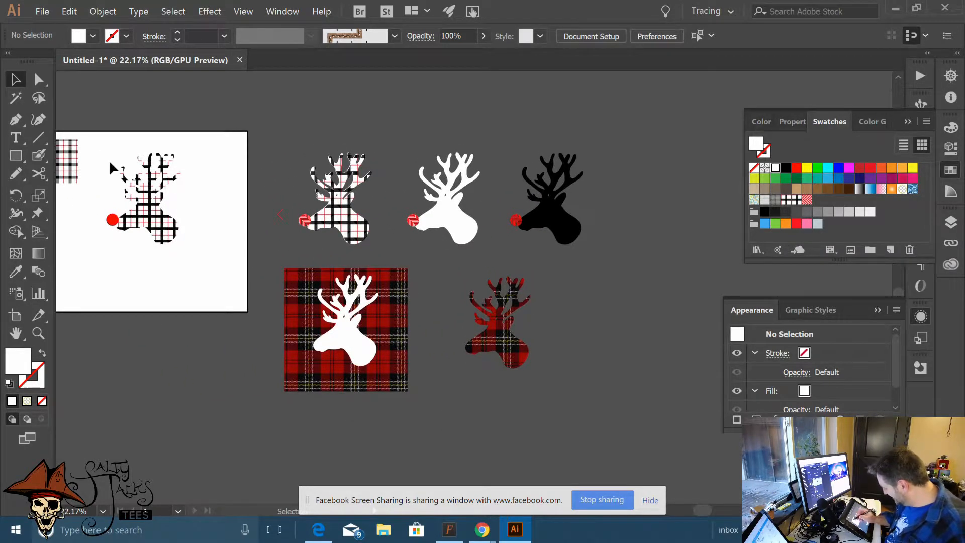
{"action": "left_click_drag", "start_coordinate": [185, 261], "coordinate": [186, 262]}
{"action": "left_click_drag", "start_coordinate": [152, 222], "coordinate": [288, 115]}
{"action": "left_click", "coordinate": [266, 212]}
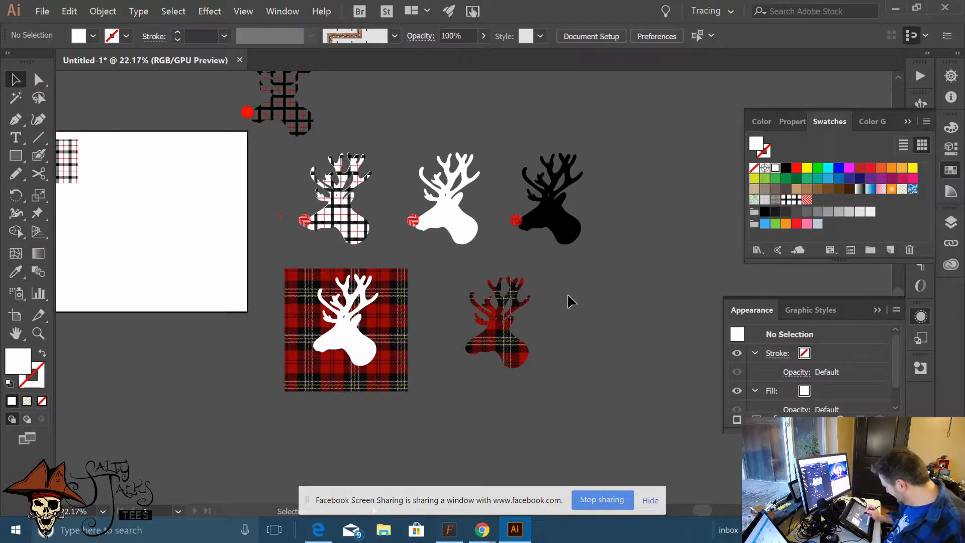
{"action": "left_click_drag", "start_coordinate": [506, 346], "coordinate": [175, 240]}
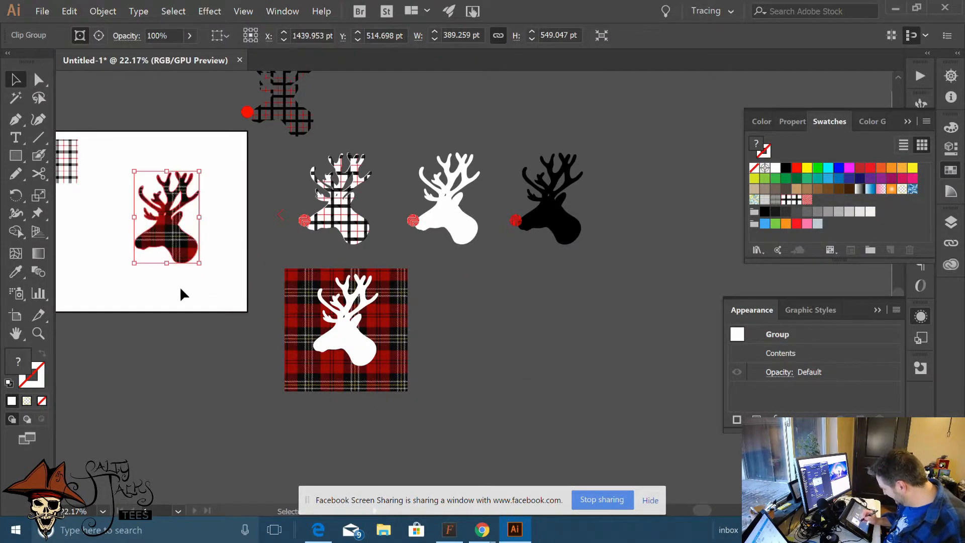
Place a copy of the plaid deer's chevron nose on the muzzle tip of the tartan deer head
{"action": "left_click", "coordinate": [179, 285]}
{"action": "scroll", "coordinate": [169, 242], "scroll_direction": "up", "scroll_amount": 5}
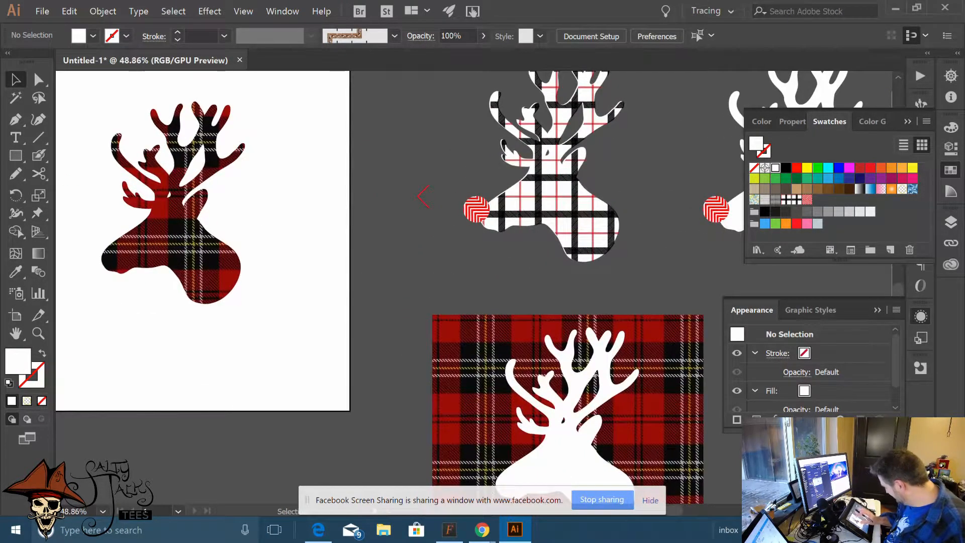
{"action": "scroll", "coordinate": [212, 251], "scroll_direction": "down", "scroll_amount": 3}
{"action": "scroll", "coordinate": [205, 260], "scroll_direction": "up", "scroll_amount": 4}
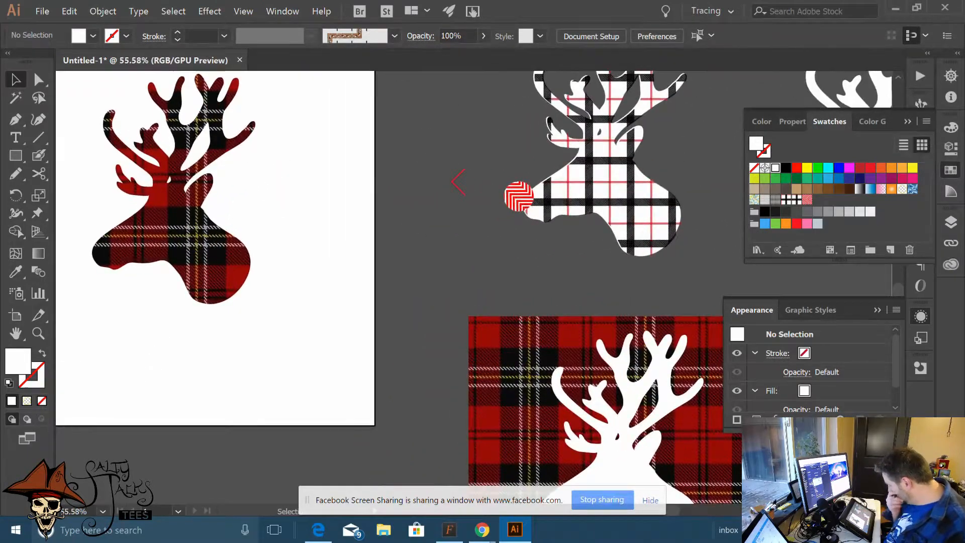
{"action": "scroll", "coordinate": [213, 342], "scroll_direction": "up", "scroll_amount": 3}
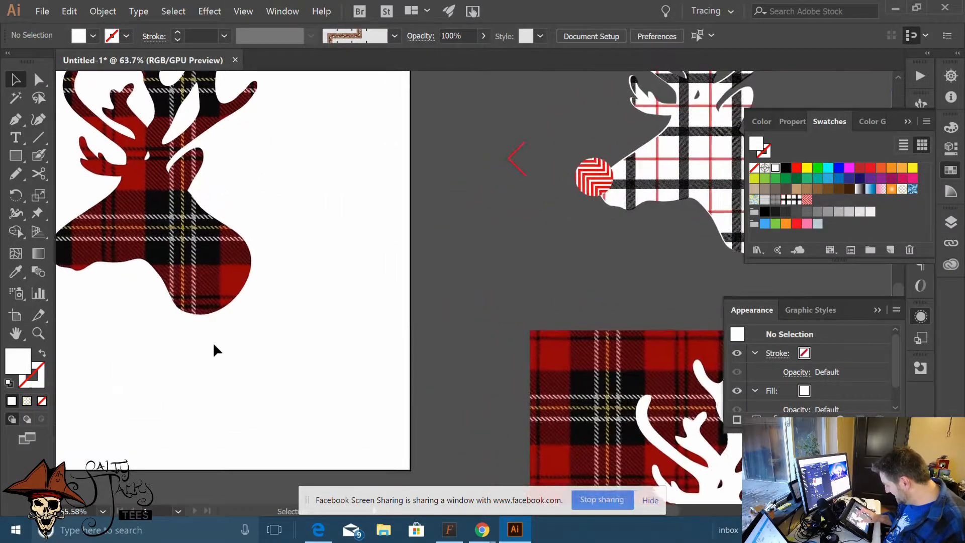
{"action": "scroll", "coordinate": [214, 339], "scroll_direction": "down", "scroll_amount": 1}
{"action": "scroll", "coordinate": [293, 194], "scroll_direction": "down", "scroll_amount": 3}
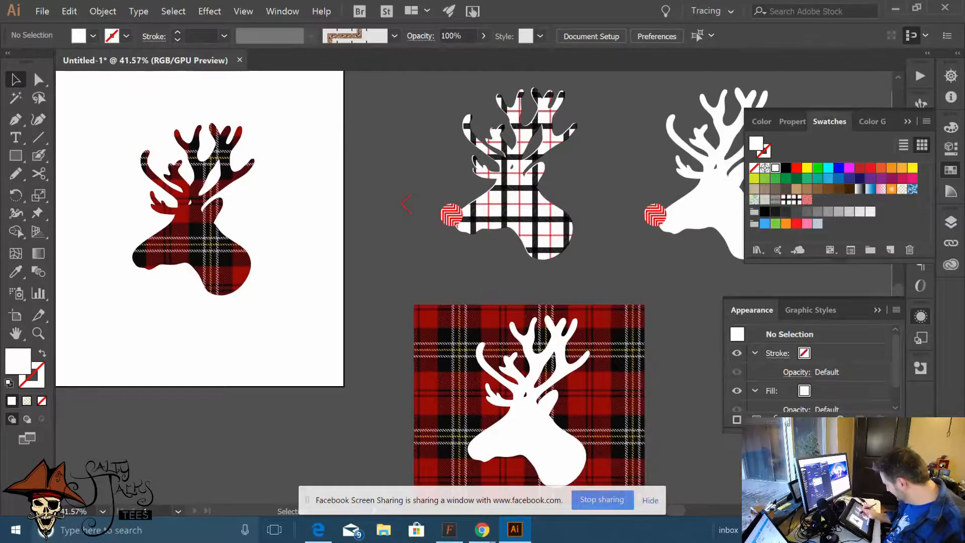
{"action": "left_click", "coordinate": [450, 220]}
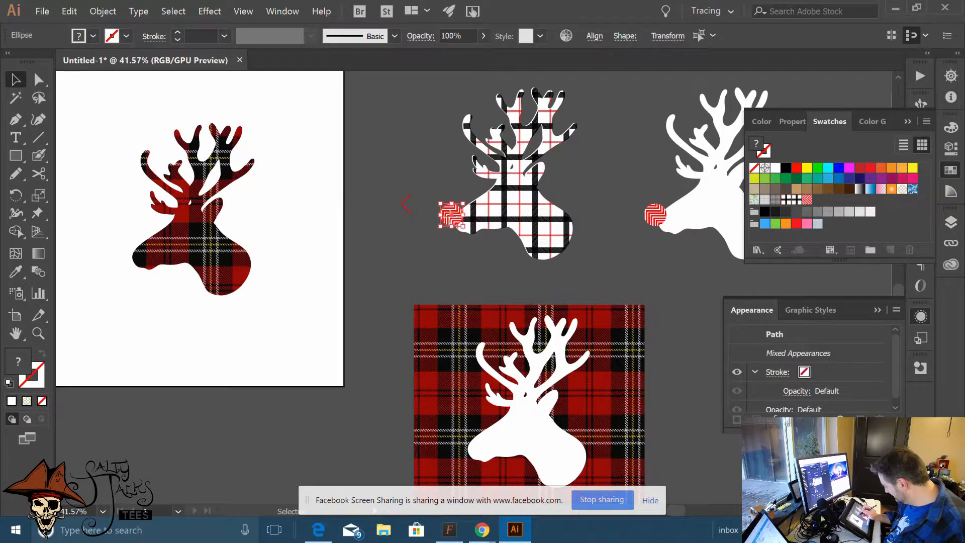
{"action": "left_click_drag", "start_coordinate": [450, 220], "coordinate": [133, 258]}
{"action": "left_click", "coordinate": [129, 300]}
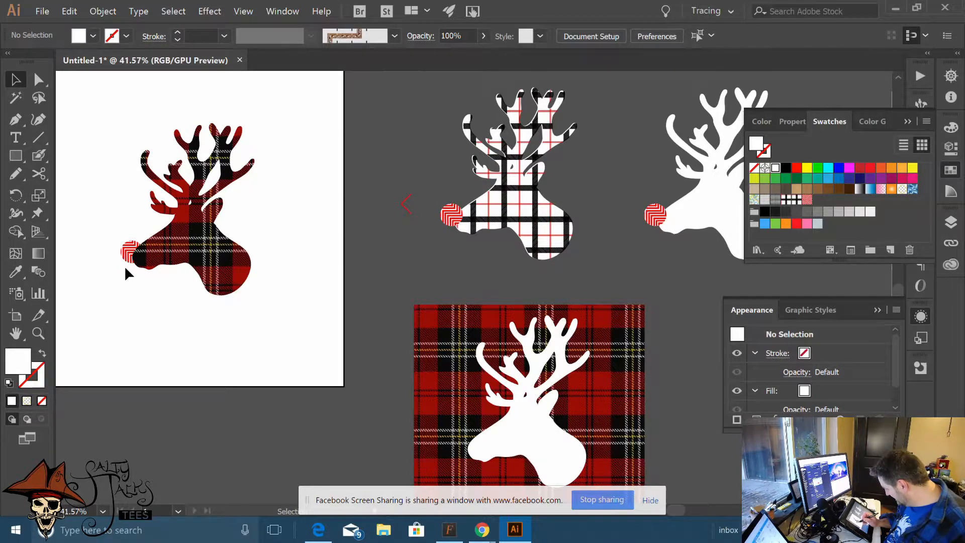
Bring the chevron nose in front of the tartan deer head and shift it slightly left on the muzzle
{"action": "left_click_drag", "start_coordinate": [114, 225], "coordinate": [125, 265]}
{"action": "left_click", "coordinate": [416, 529]}
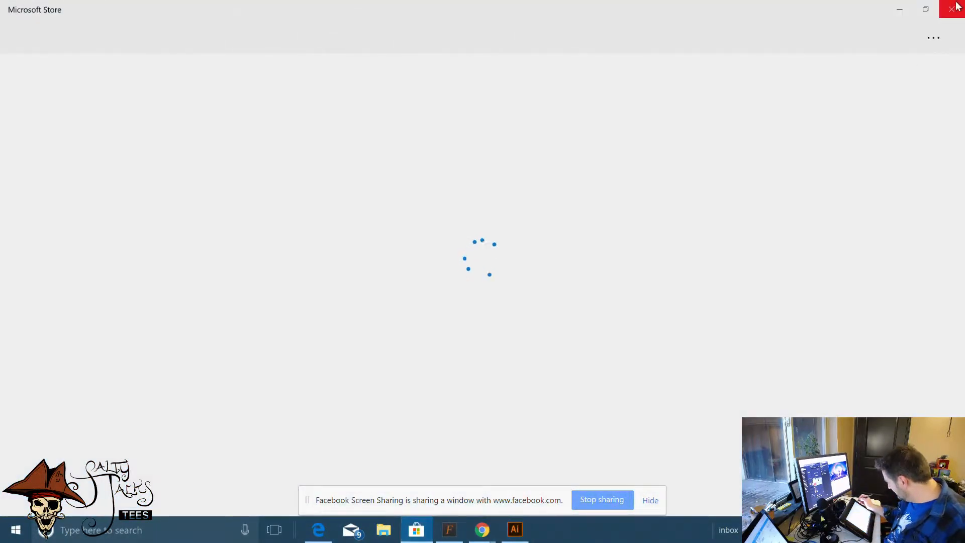
{"action": "left_click", "coordinate": [956, 5]}
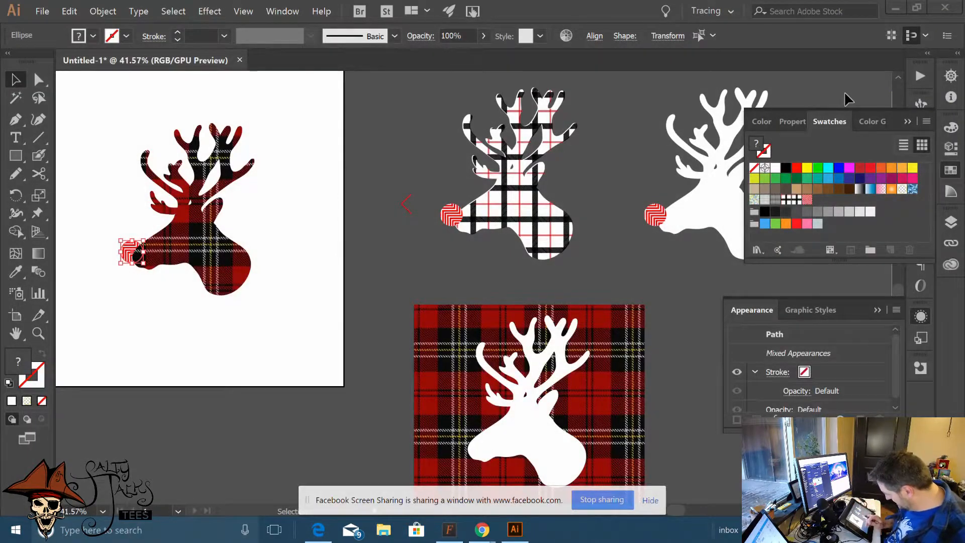
{"action": "left_click", "coordinate": [849, 98]}
{"action": "left_click_drag", "start_coordinate": [127, 280], "coordinate": [124, 276]}
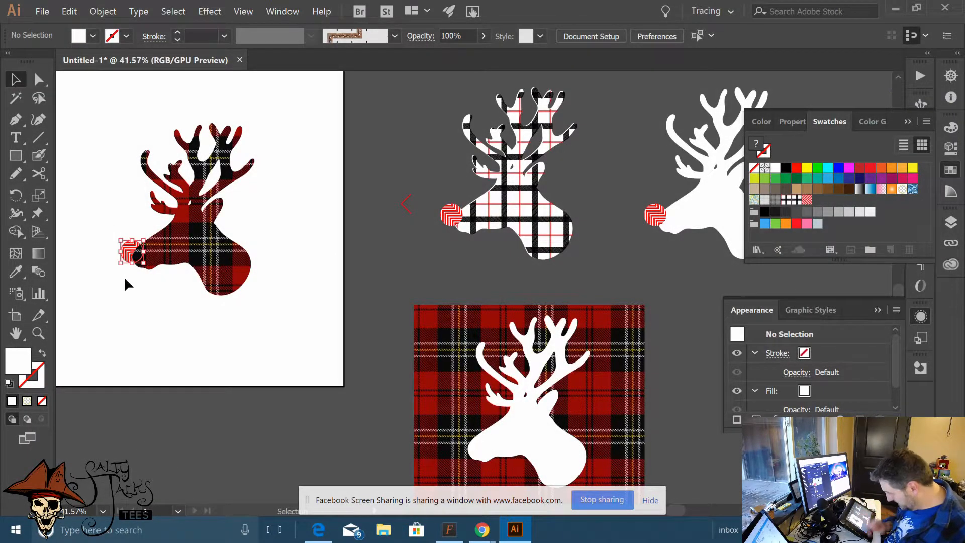
{"action": "left_click", "coordinate": [123, 275]}
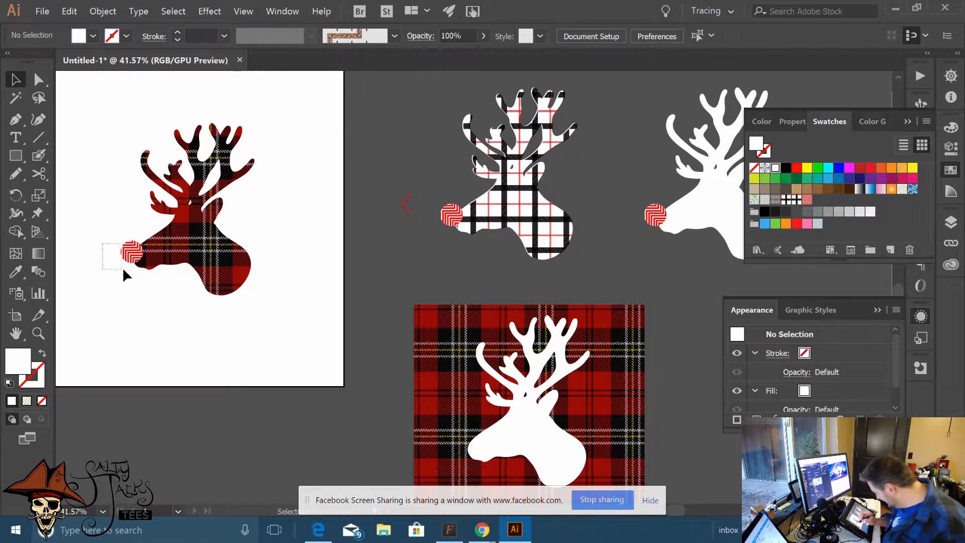
{"action": "left_click_drag", "start_coordinate": [122, 267], "coordinate": [125, 268]}
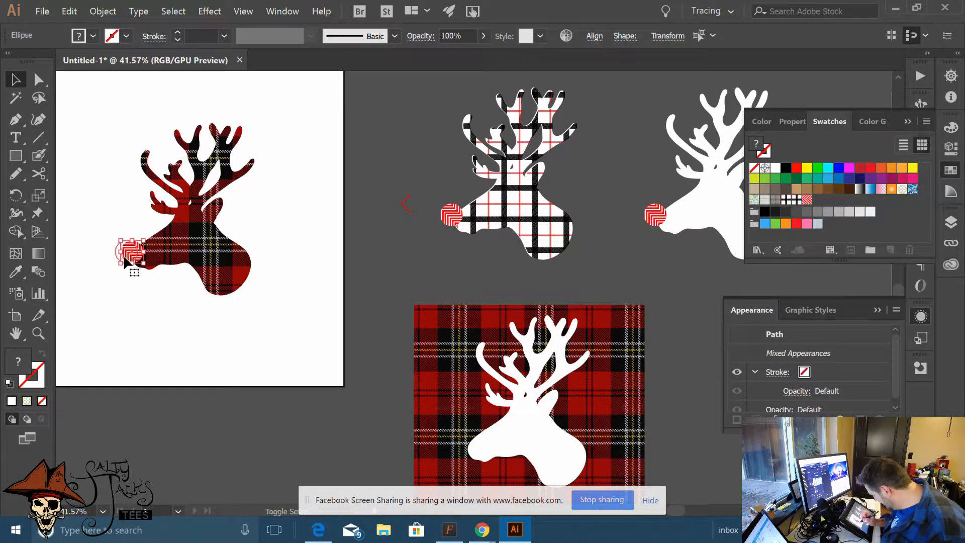
{"action": "left_click", "coordinate": [127, 312]}
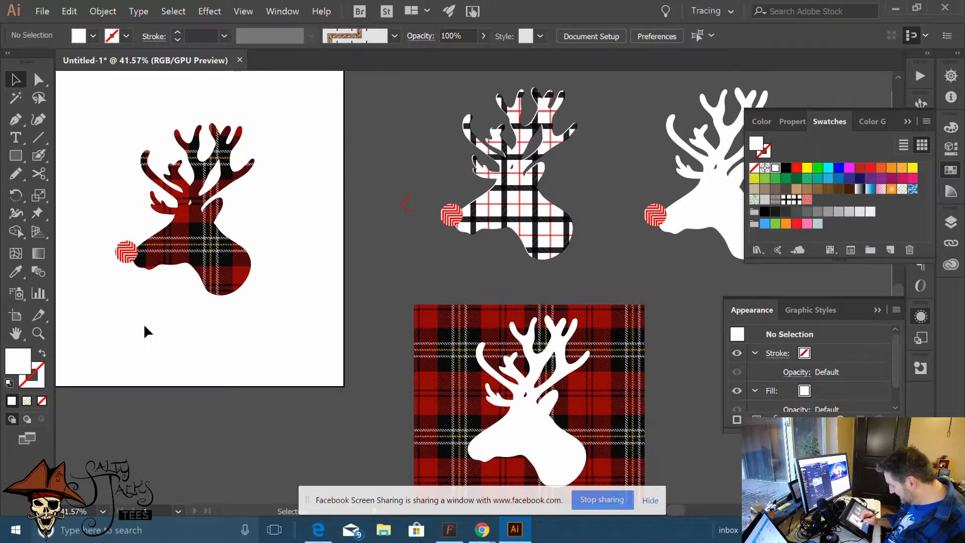
Fill the tartan deer's nose circle with solid red in place of the chevron pattern
{"action": "left_click", "coordinate": [126, 254]}
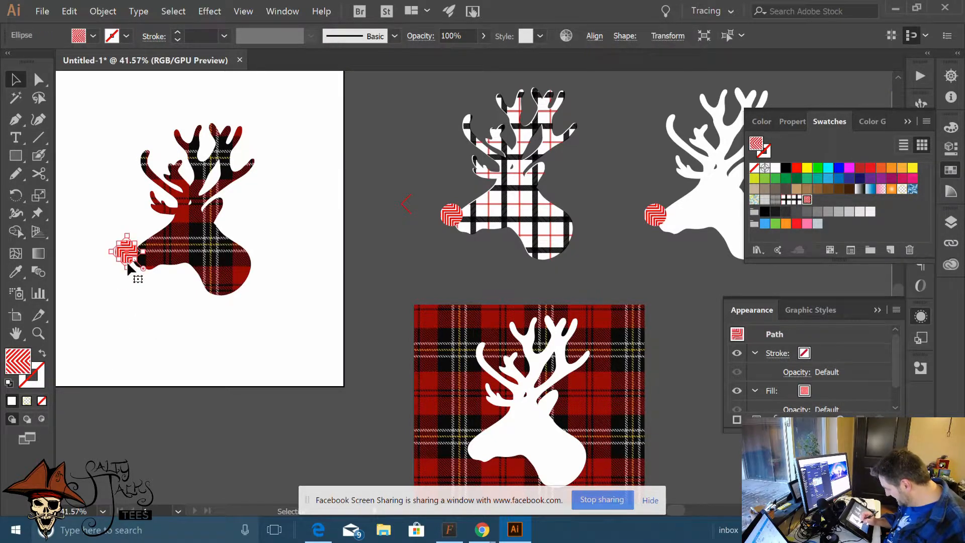
{"action": "left_click", "coordinate": [92, 37]}
{"action": "left_click", "coordinate": [50, 65]}
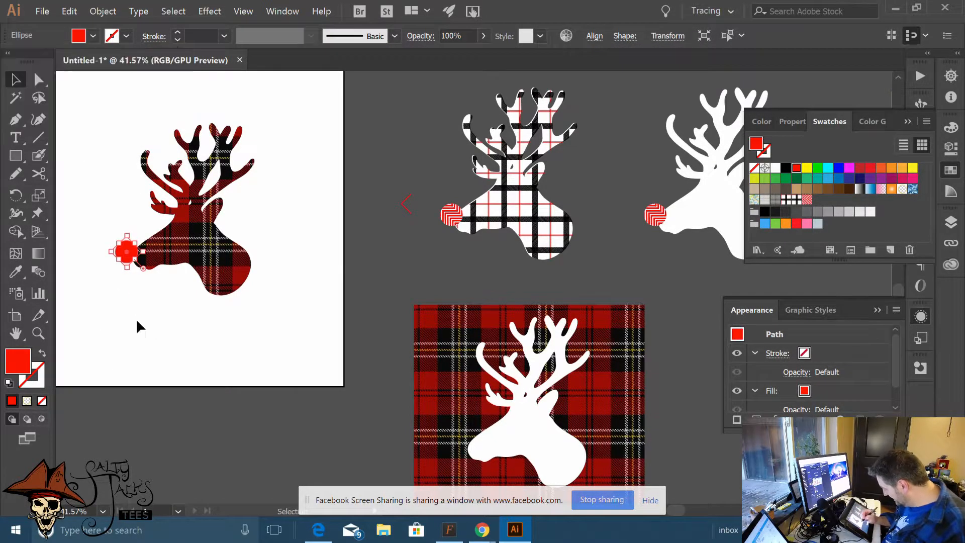
{"action": "left_click", "coordinate": [176, 324]}
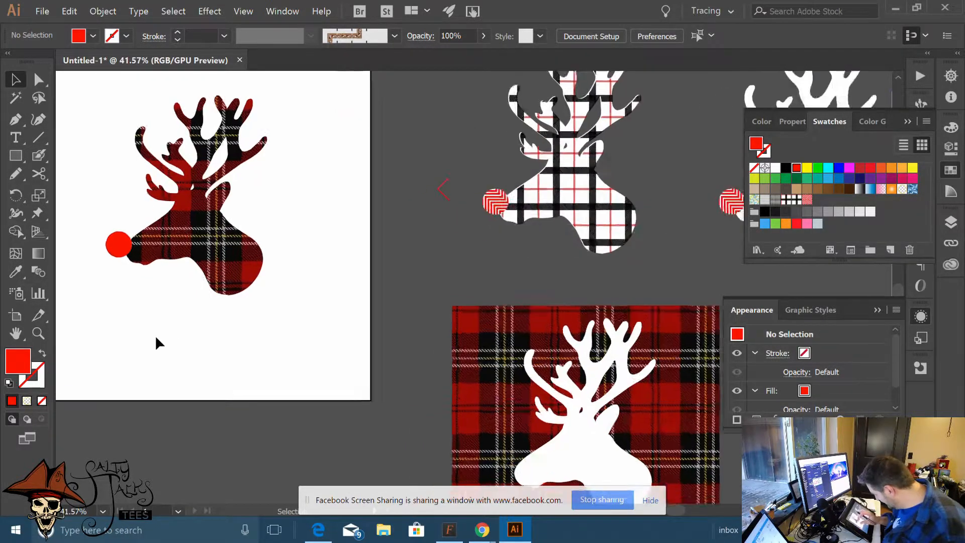
Move the white backing circle out from under the red nose and reposition the red nose on the muzzle tip
{"action": "scroll", "coordinate": [178, 299], "scroll_direction": "up", "scroll_amount": 2}
{"action": "left_click_drag", "start_coordinate": [115, 226], "coordinate": [91, 265]}
{"action": "left_click", "coordinate": [97, 237]}
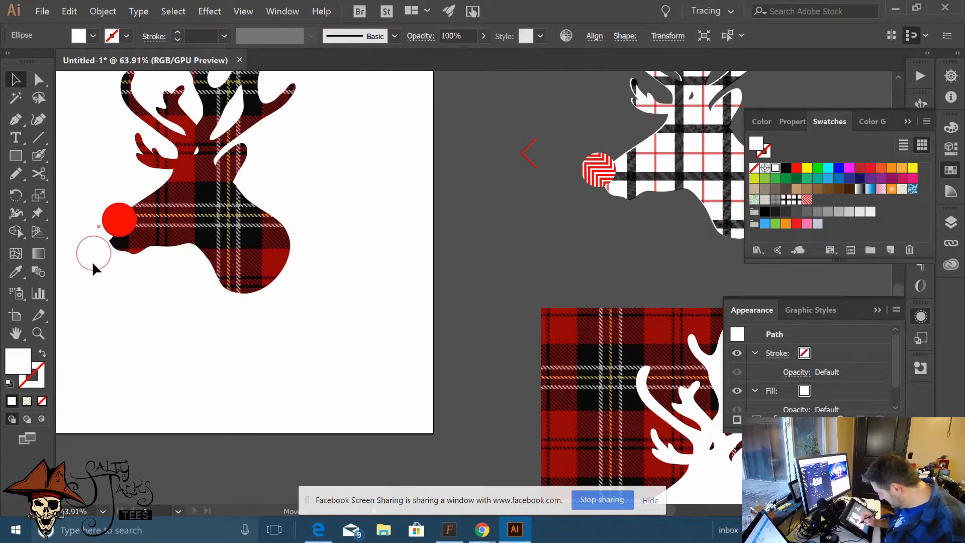
{"action": "left_click", "coordinate": [95, 296]}
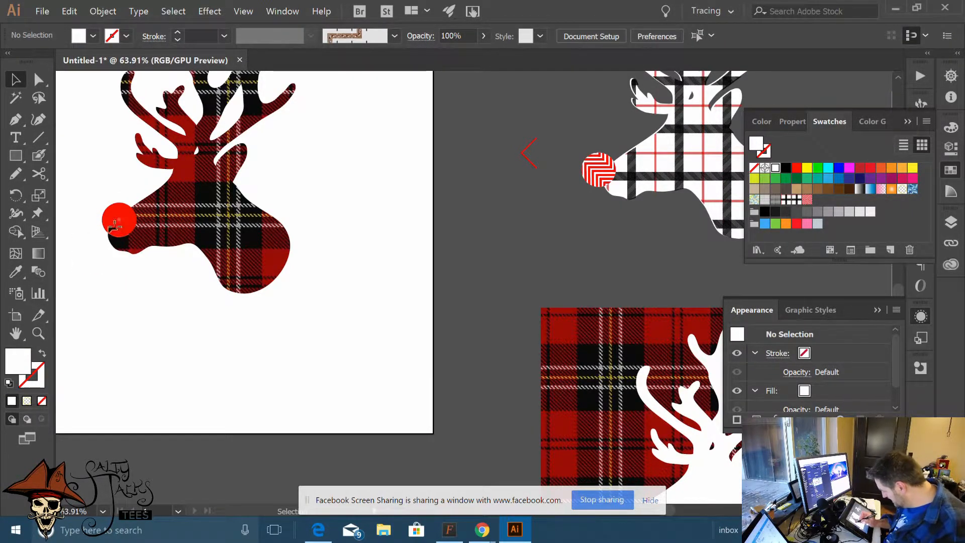
{"action": "left_click_drag", "start_coordinate": [113, 225], "coordinate": [100, 231]}
{"action": "left_click", "coordinate": [95, 312]}
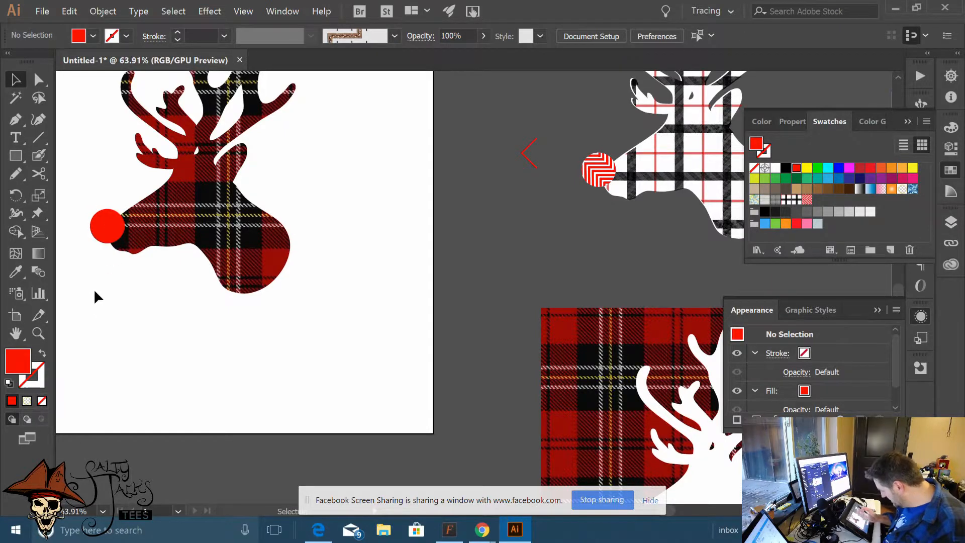
Move the solid red nose off the tartan deer to the empty artboard area below the head
{"action": "scroll", "coordinate": [201, 315], "scroll_direction": "down", "scroll_amount": 5}
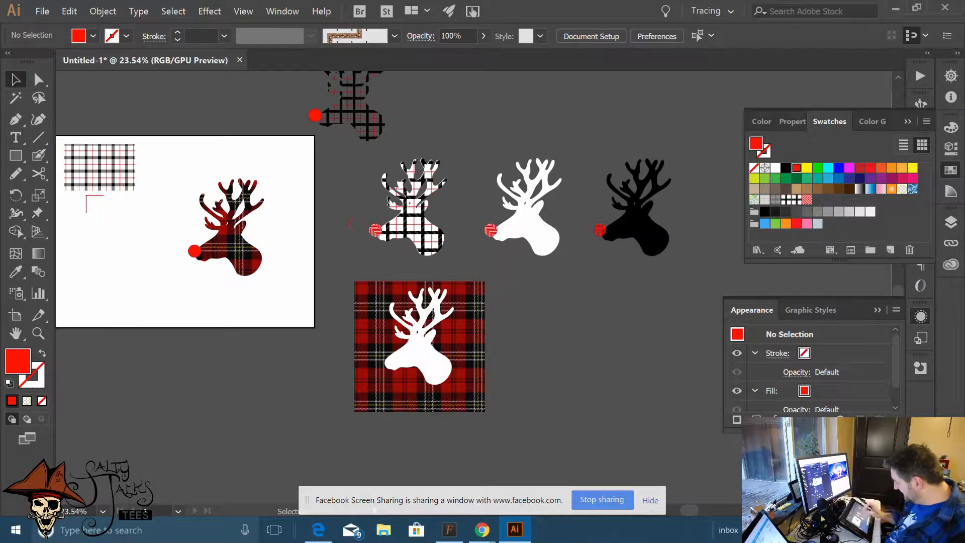
{"action": "scroll", "coordinate": [390, 216], "scroll_direction": "up", "scroll_amount": 5}
{"action": "scroll", "coordinate": [314, 333], "scroll_direction": "up", "scroll_amount": 3}
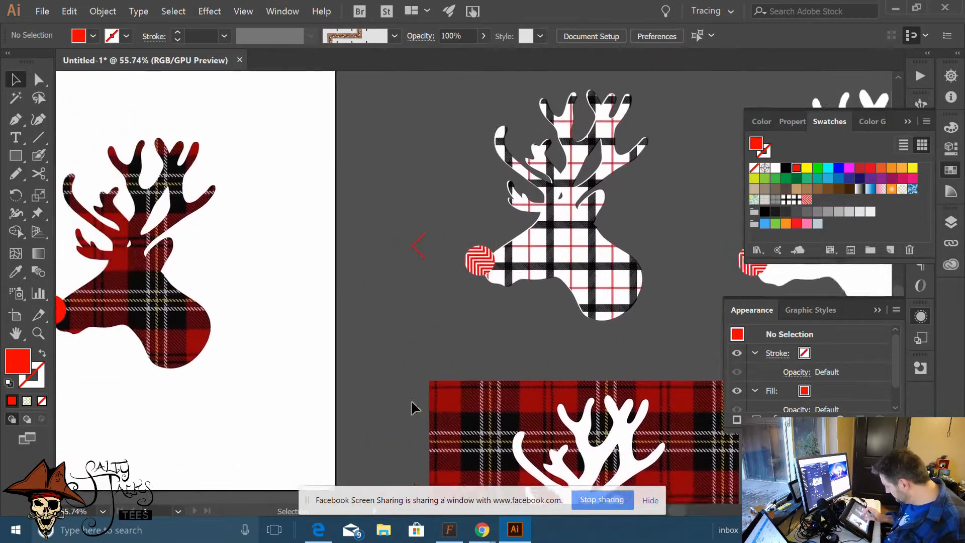
{"action": "scroll", "coordinate": [366, 418], "scroll_direction": "down", "scroll_amount": 2}
{"action": "scroll", "coordinate": [366, 419], "scroll_direction": "down", "scroll_amount": 1}
{"action": "left_click_drag", "start_coordinate": [121, 332], "coordinate": [112, 436]}
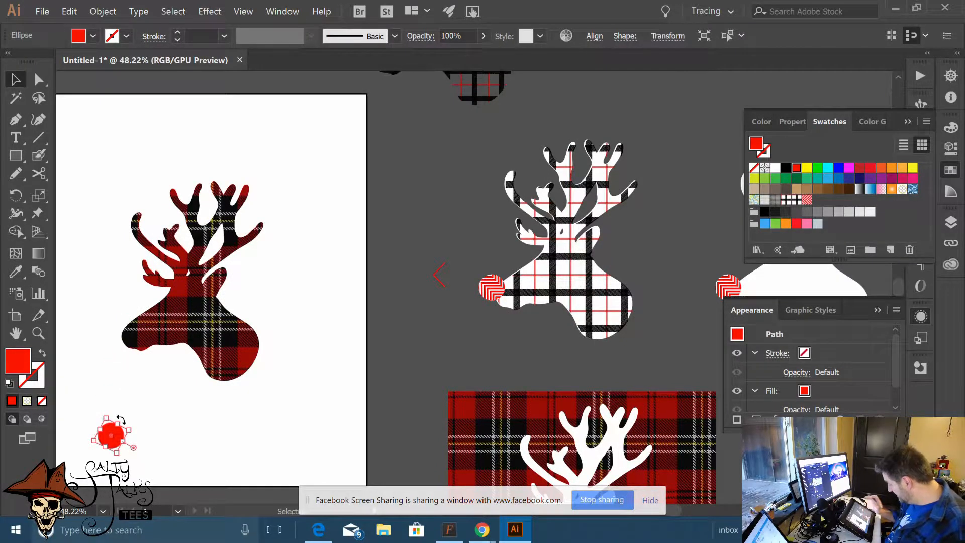
Examine the noseless tartan deer head and compare it with the plaid and white chevron-nosed deer
{"action": "scroll", "coordinate": [257, 398], "scroll_direction": "up", "scroll_amount": 2}
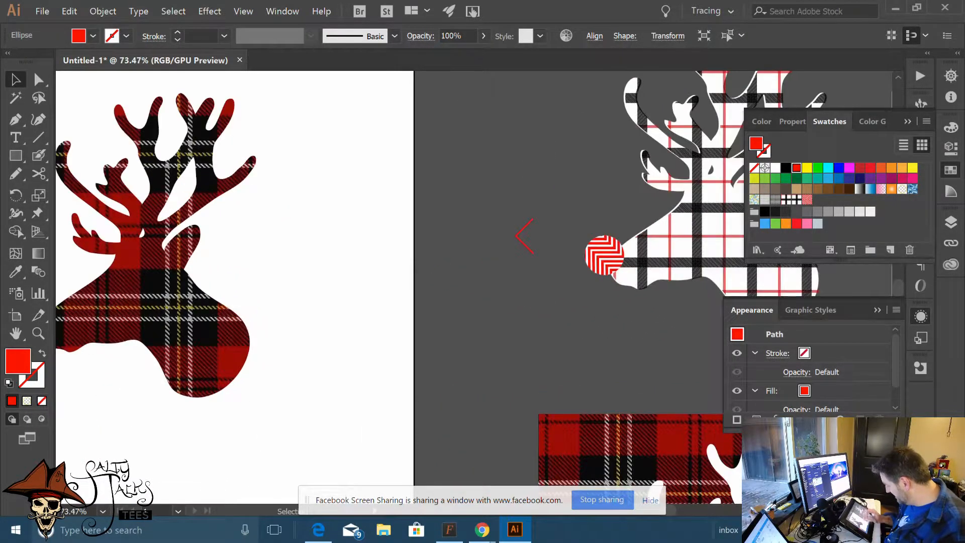
{"action": "scroll", "coordinate": [368, 269], "scroll_direction": "left", "scroll_amount": 3}
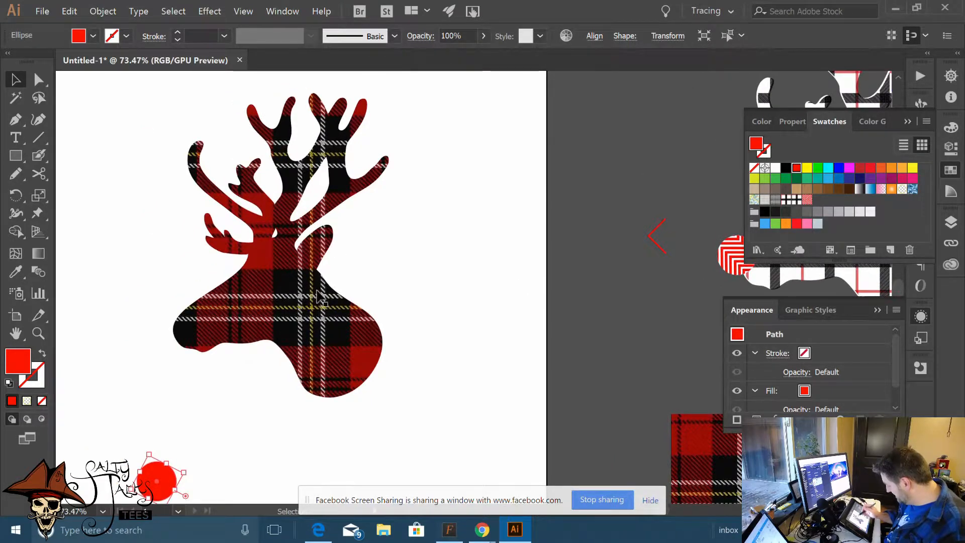
{"action": "scroll", "coordinate": [328, 250], "scroll_direction": "right", "scroll_amount": 2}
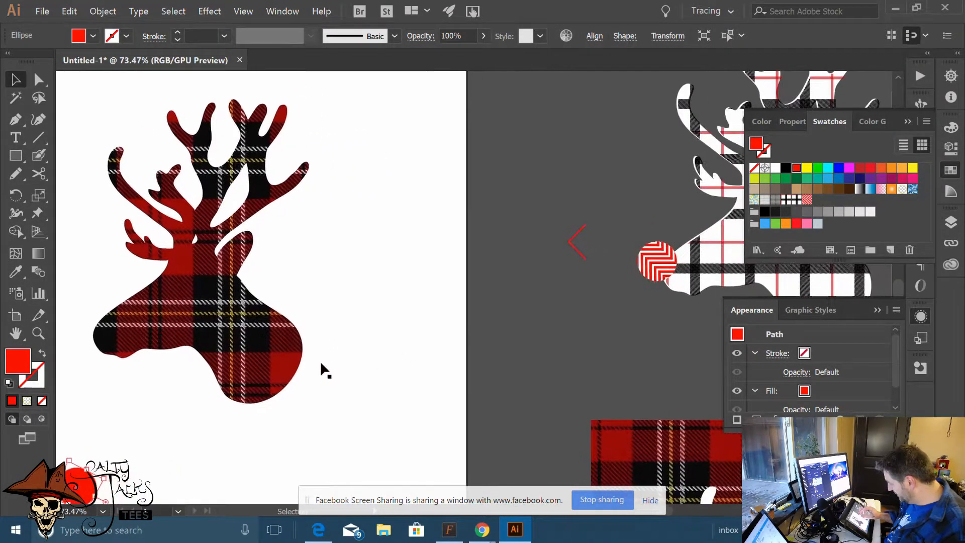
{"action": "scroll", "coordinate": [320, 360], "scroll_direction": "right", "scroll_amount": 2}
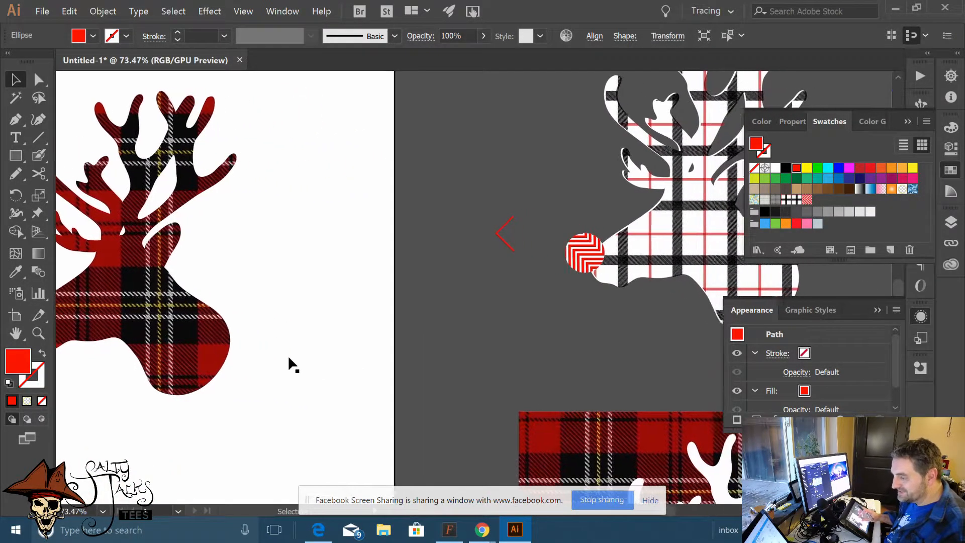
{"action": "scroll", "coordinate": [291, 364], "scroll_direction": "right", "scroll_amount": 1}
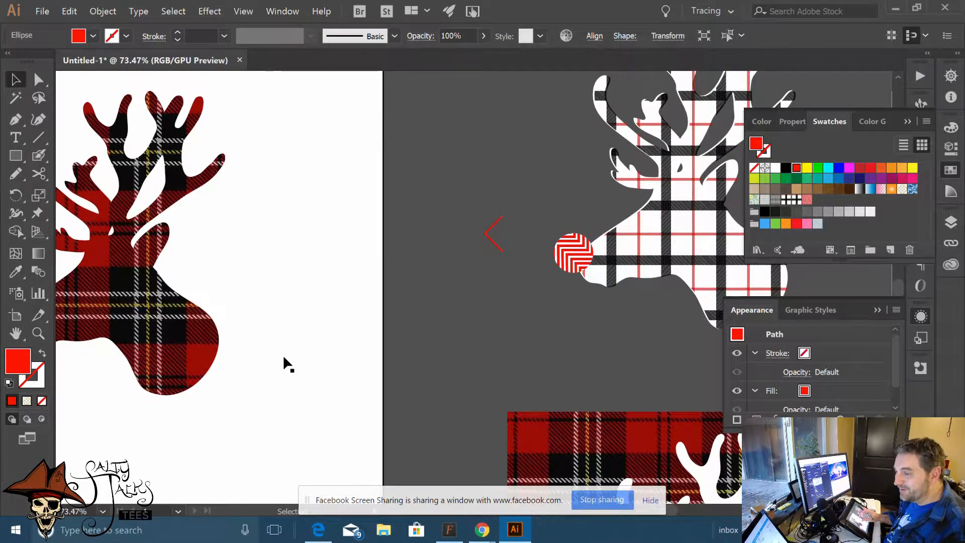
{"action": "left_click_drag", "start_coordinate": [284, 357], "coordinate": [290, 361]}
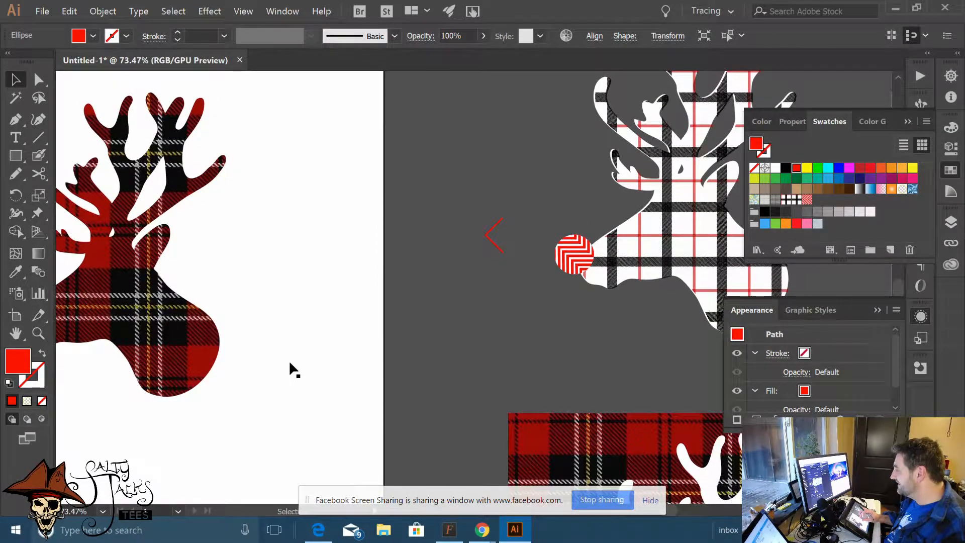
{"action": "scroll", "coordinate": [332, 359], "scroll_direction": "down", "scroll_amount": 3}
{"action": "scroll", "coordinate": [467, 216], "scroll_direction": "right", "scroll_amount": 4}
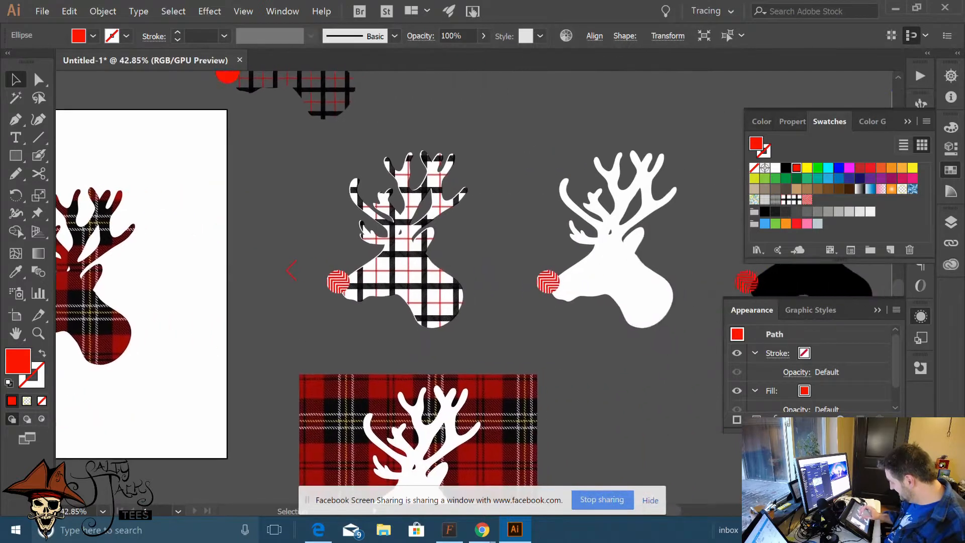
{"action": "scroll", "coordinate": [466, 216], "scroll_direction": "up", "scroll_amount": 2}
{"action": "left_click_drag", "start_coordinate": [489, 312], "coordinate": [400, 332]}
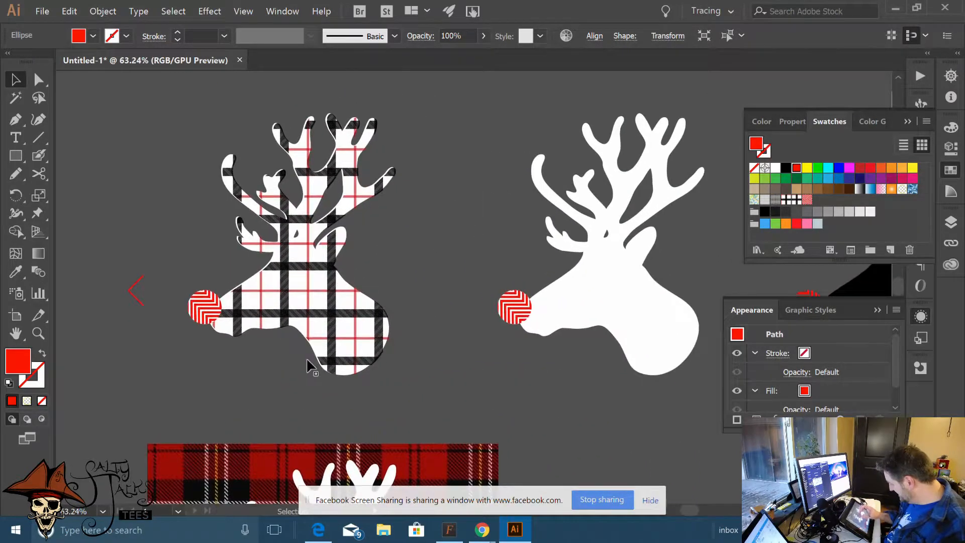
{"action": "left_click_drag", "start_coordinate": [310, 366], "coordinate": [337, 361]}
{"action": "scroll", "coordinate": [368, 373], "scroll_direction": "down", "scroll_amount": 3}
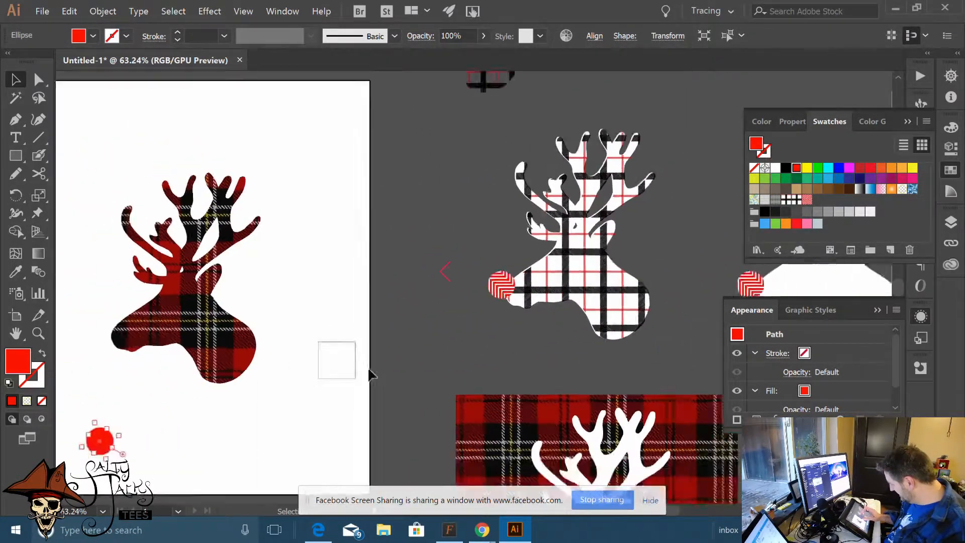
{"action": "scroll", "coordinate": [570, 282], "scroll_direction": "up", "scroll_amount": 2}
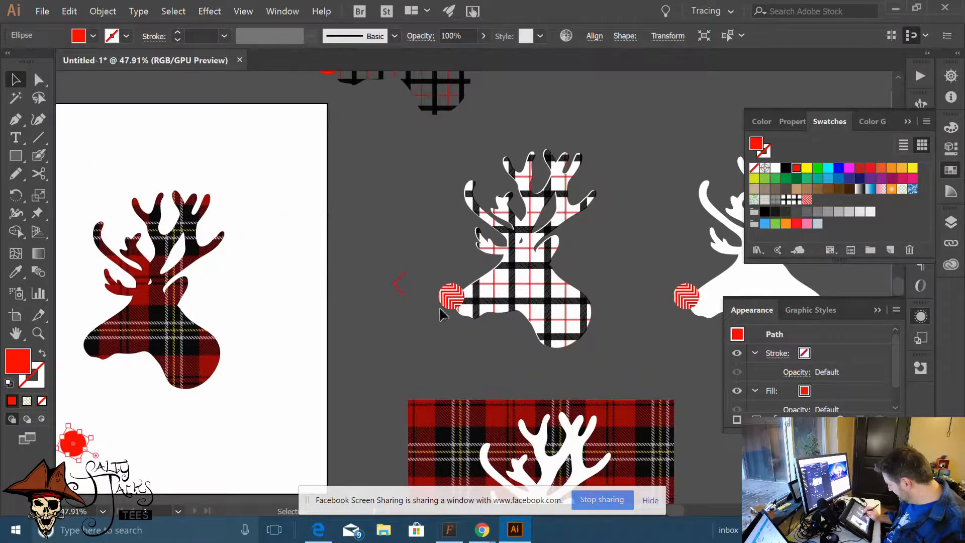
Try moving the chevron nose and its white backing circle off the plaid deer, undo the moves and deselect
{"action": "left_click_drag", "start_coordinate": [442, 306], "coordinate": [368, 366]}
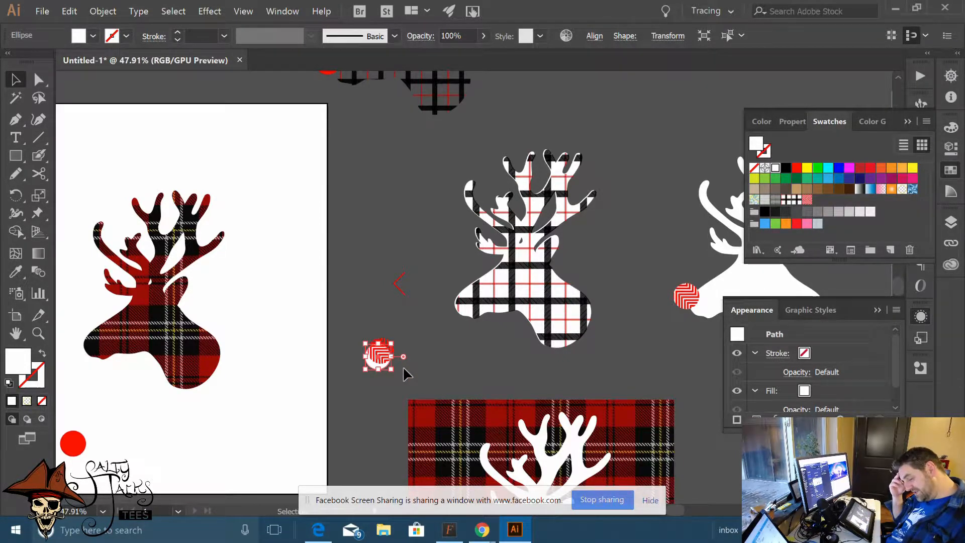
{"action": "key", "text": "ctrl+z"}
{"action": "key", "text": "ctrl+z"}
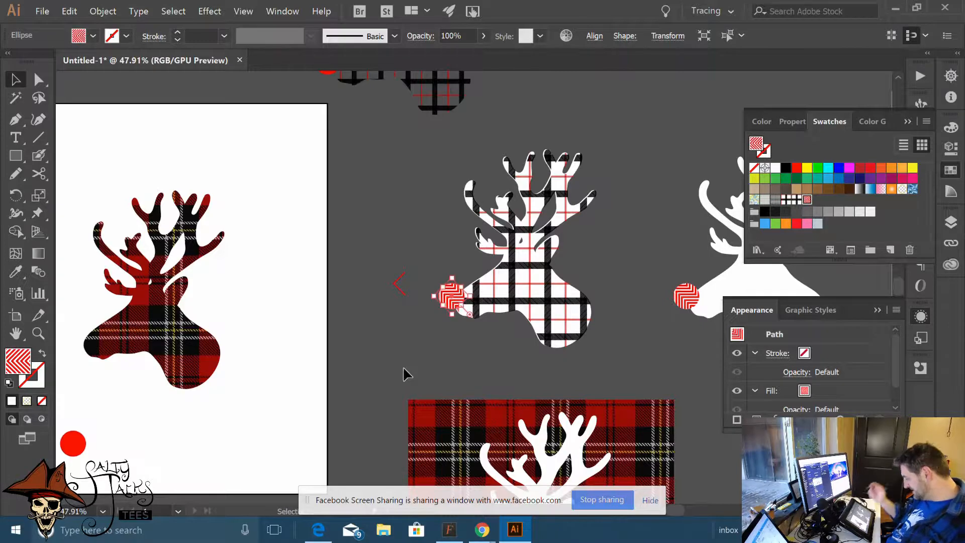
{"action": "left_click", "coordinate": [404, 369]}
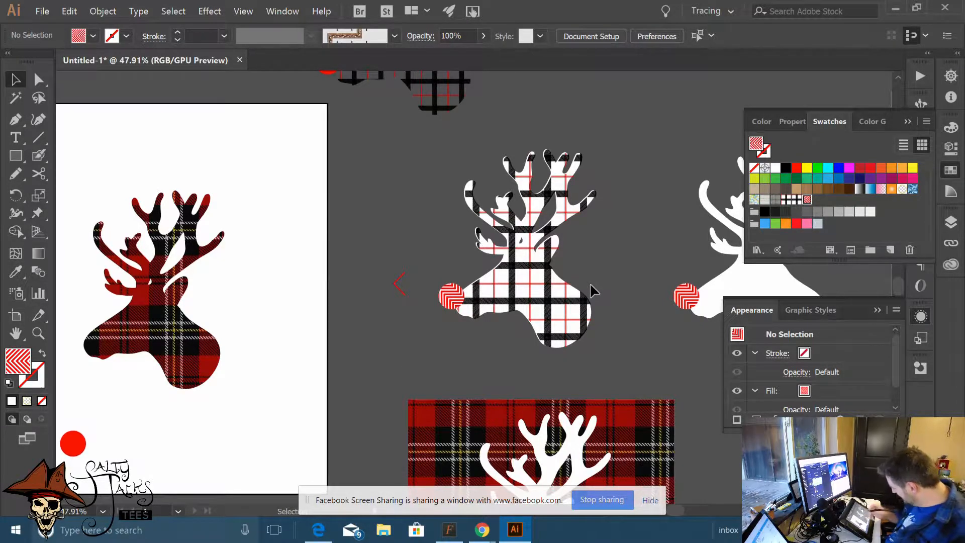
Recolor the plaid deer's chevron nose solid red by sampling the red circle below the tartan deer head, and deselect it
{"action": "left_click", "coordinate": [451, 296]}
{"action": "key", "text": "i"}
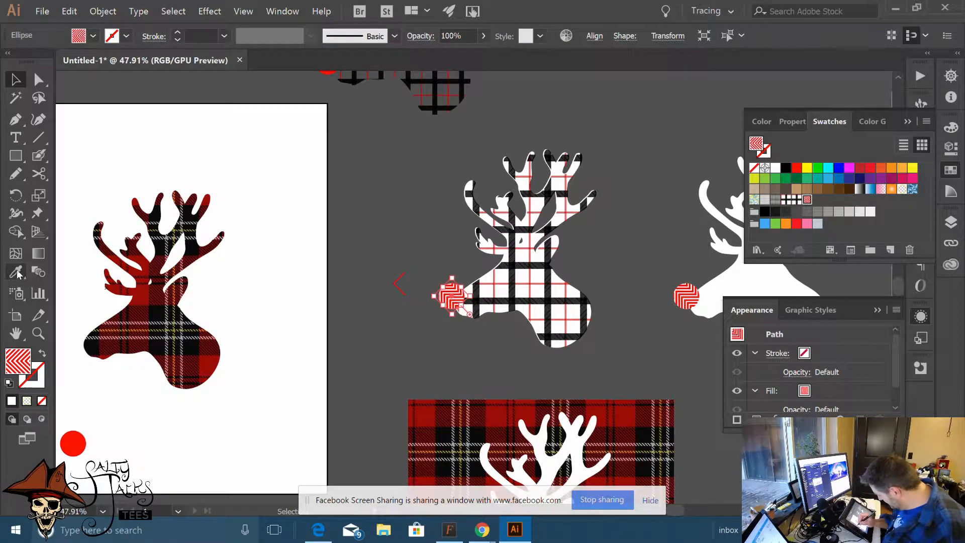
{"action": "left_click", "coordinate": [72, 447]}
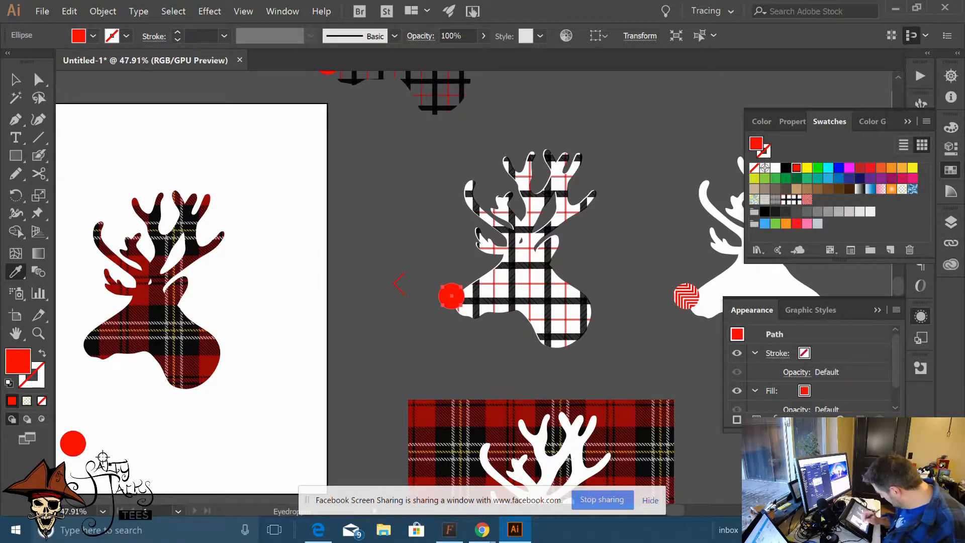
{"action": "key", "text": "v"}
{"action": "left_click", "coordinate": [424, 322]}
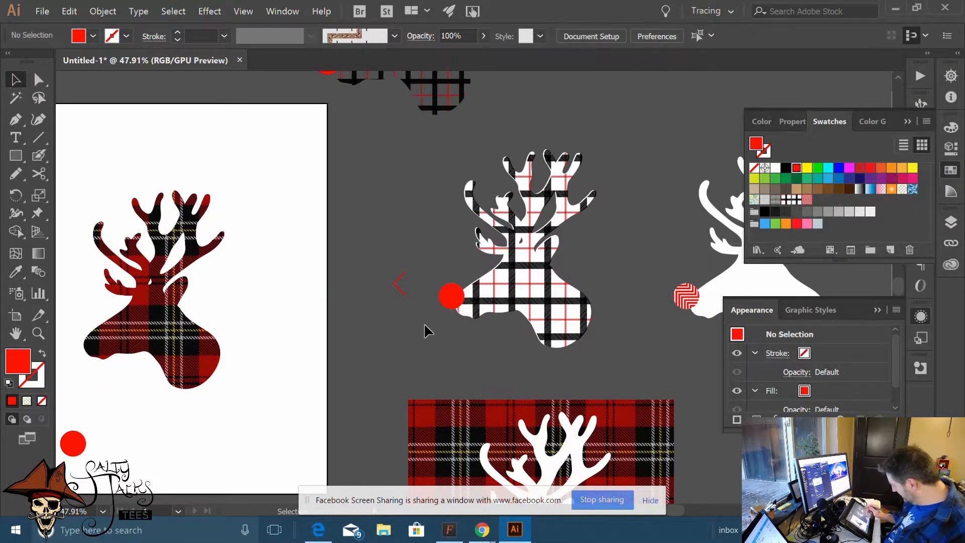
Examine the weave, stripes and repeat of the red tartan image behind the white deer head at several magnifications
{"action": "scroll", "coordinate": [554, 377], "scroll_direction": "up", "scroll_amount": 2}
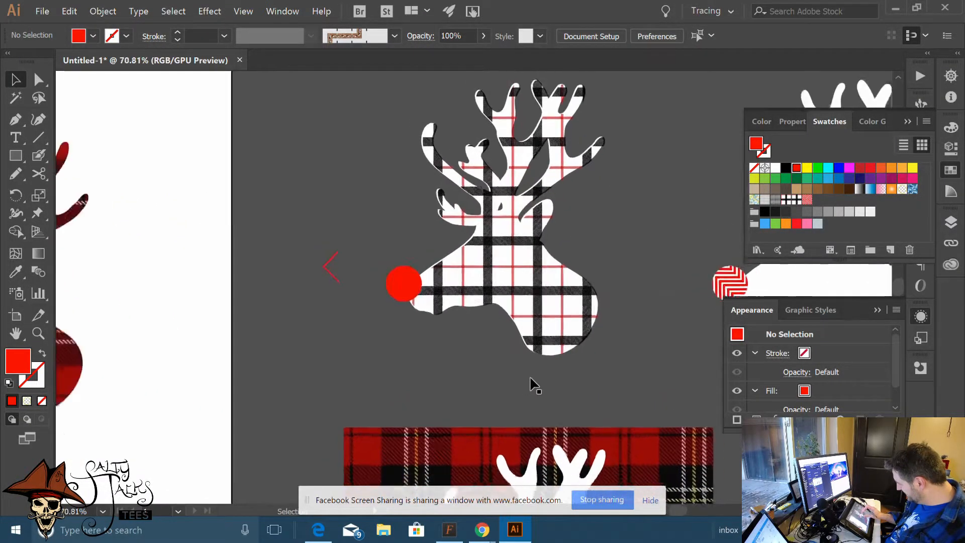
{"action": "scroll", "coordinate": [570, 379], "scroll_direction": "down", "scroll_amount": 5}
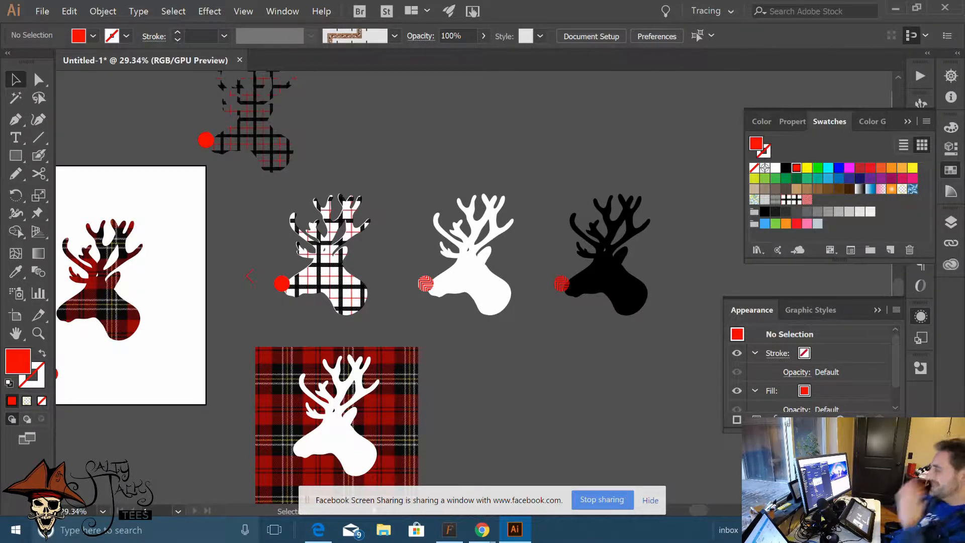
{"action": "scroll", "coordinate": [408, 369], "scroll_direction": "up", "scroll_amount": 5}
{"action": "left_click_drag", "start_coordinate": [392, 363], "coordinate": [363, 157]}
{"action": "scroll", "coordinate": [392, 335], "scroll_direction": "up", "scroll_amount": 6}
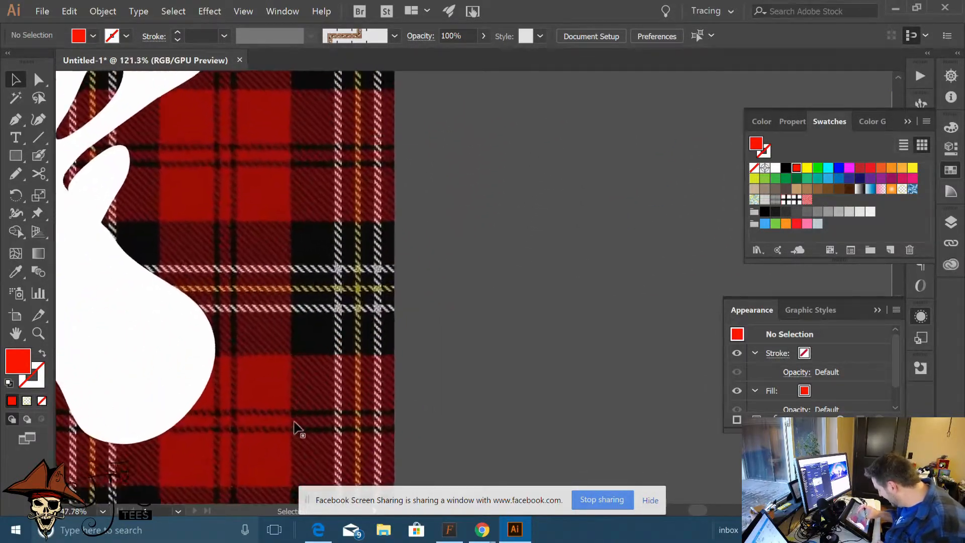
{"action": "scroll", "coordinate": [397, 347], "scroll_direction": "down", "scroll_amount": 2}
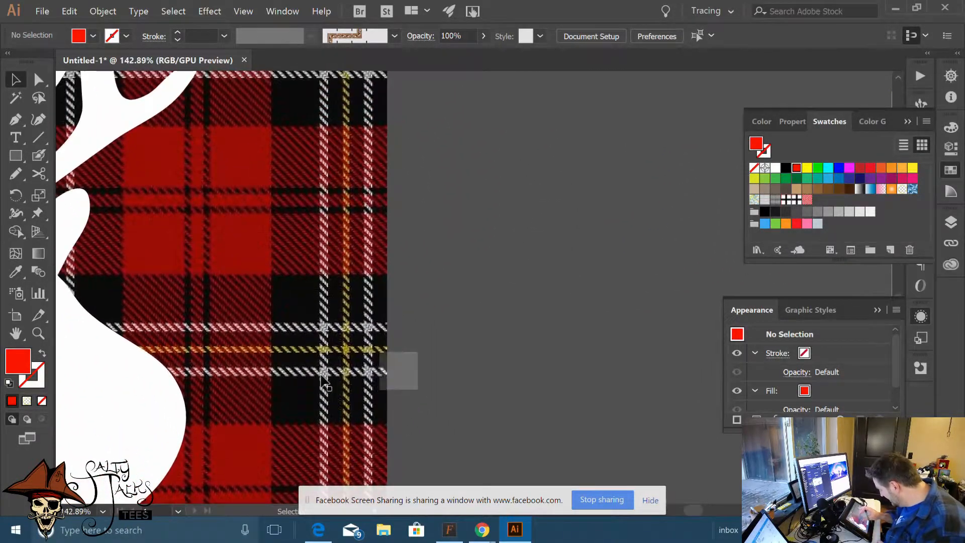
{"action": "scroll", "coordinate": [394, 268], "scroll_direction": "up", "scroll_amount": 1}
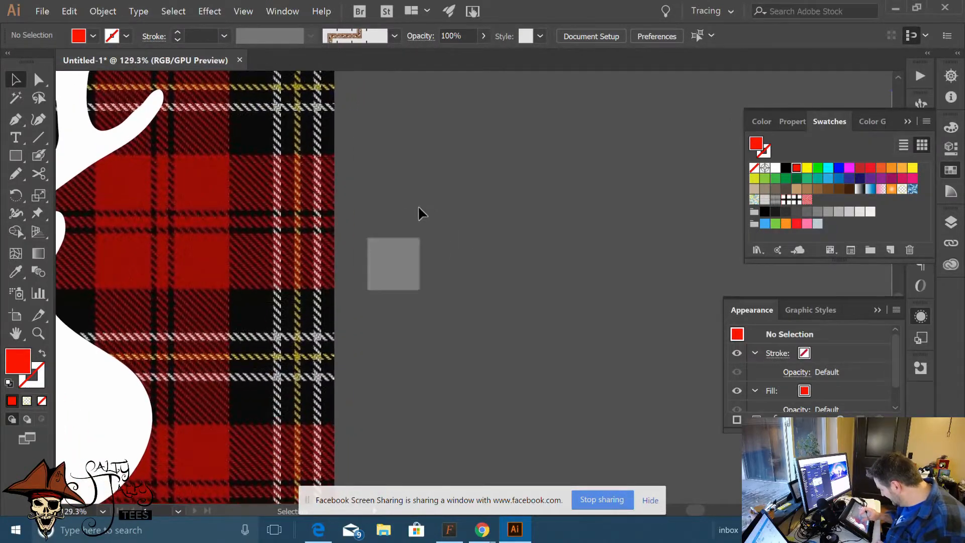
{"action": "scroll", "coordinate": [417, 212], "scroll_direction": "down", "scroll_amount": 3}
{"action": "left_click_drag", "start_coordinate": [454, 242], "coordinate": [426, 258]}
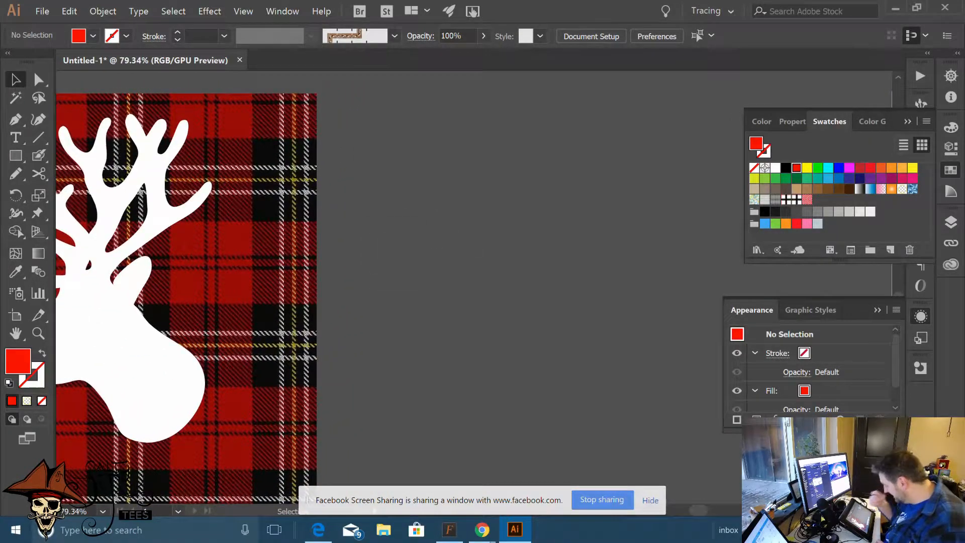
{"action": "scroll", "coordinate": [261, 284], "scroll_direction": "up", "scroll_amount": 6}
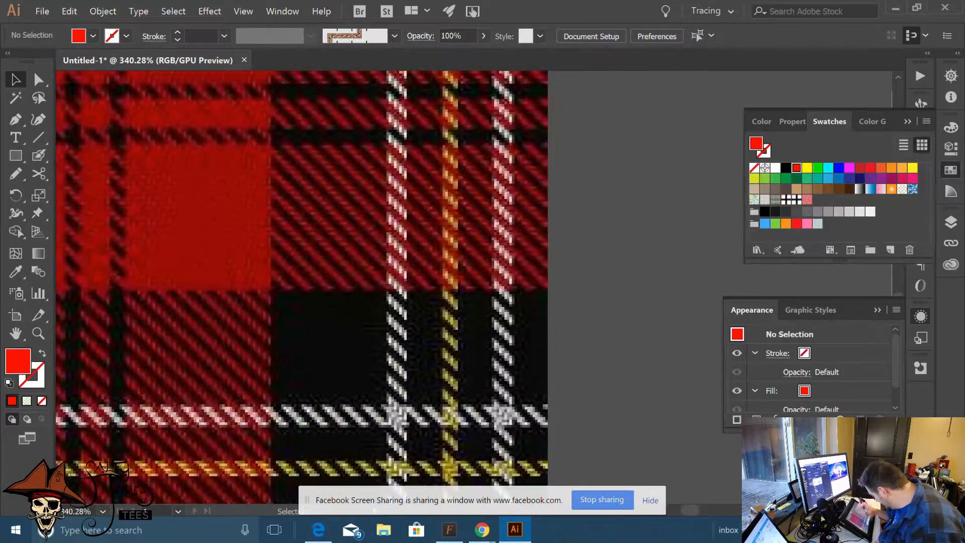
{"action": "scroll", "coordinate": [260, 284], "scroll_direction": "down", "scroll_amount": 5}
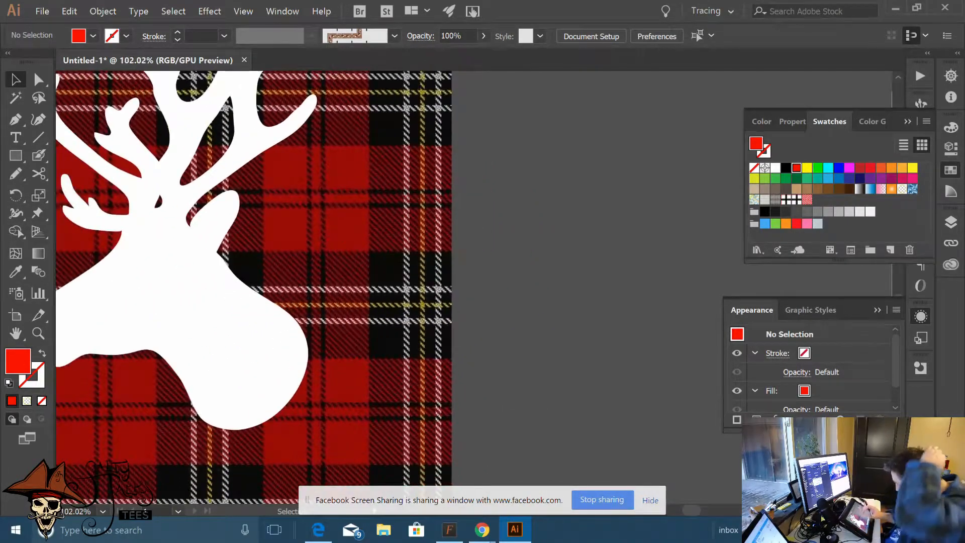
{"action": "scroll", "coordinate": [404, 291], "scroll_direction": "up", "scroll_amount": 4}
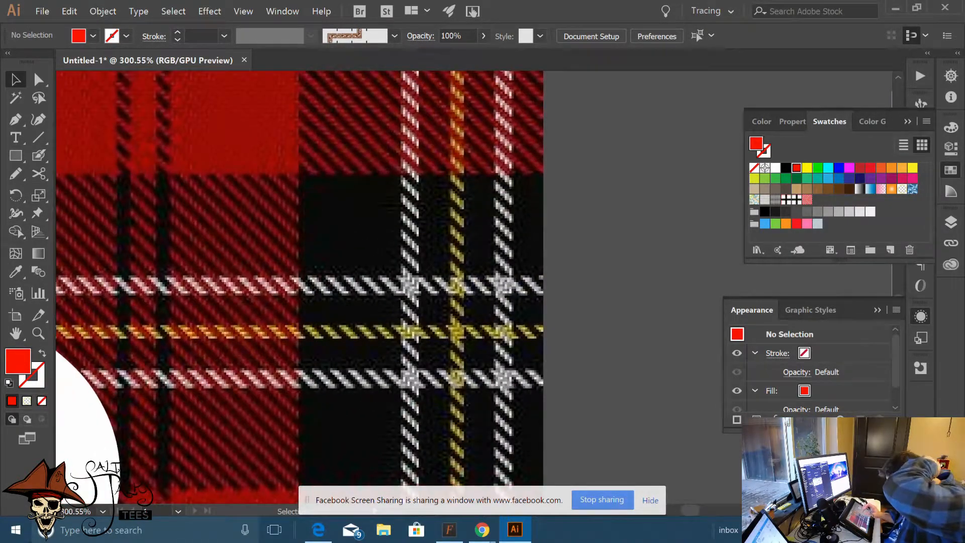
{"action": "scroll", "coordinate": [470, 310], "scroll_direction": "down", "scroll_amount": 3}
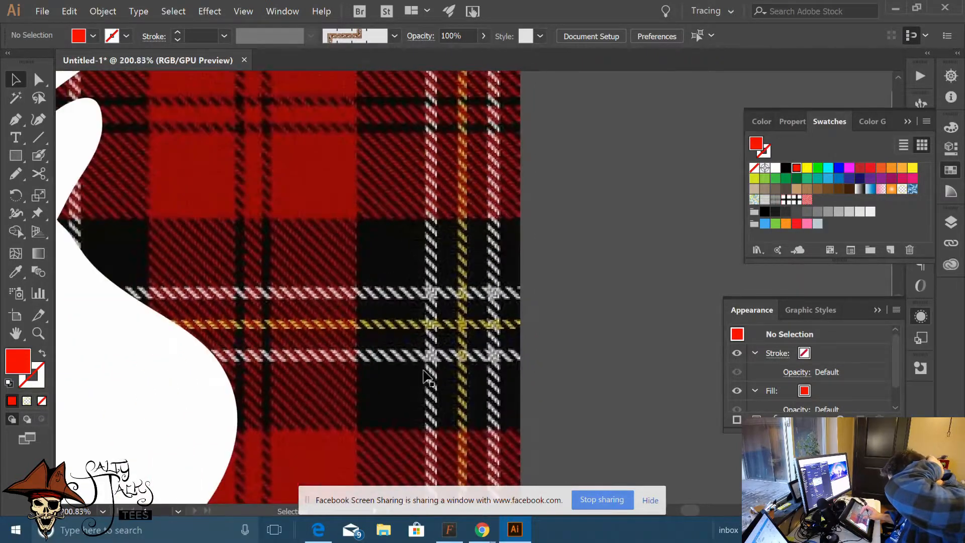
{"action": "scroll", "coordinate": [189, 196], "scroll_direction": "down", "scroll_amount": 3}
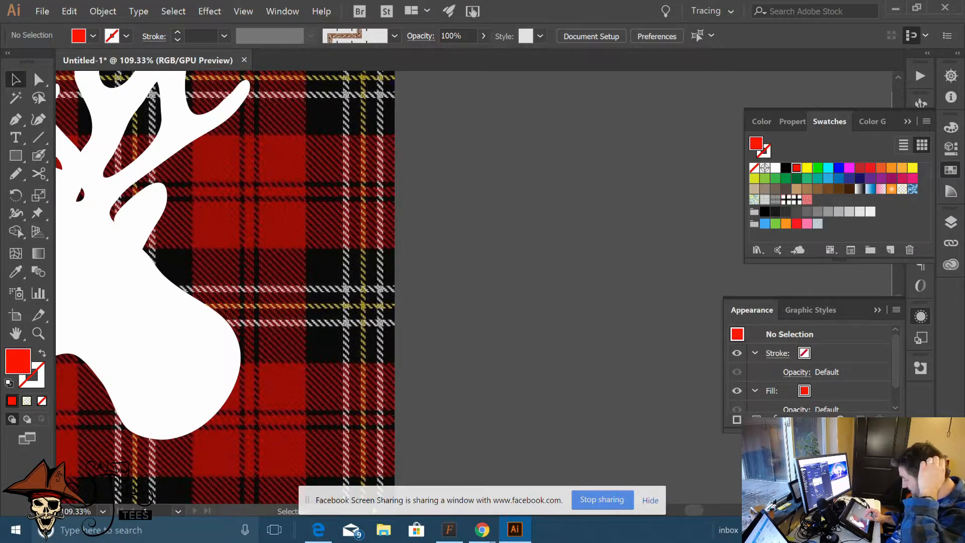
{"action": "scroll", "coordinate": [371, 320], "scroll_direction": "down", "scroll_amount": 3}
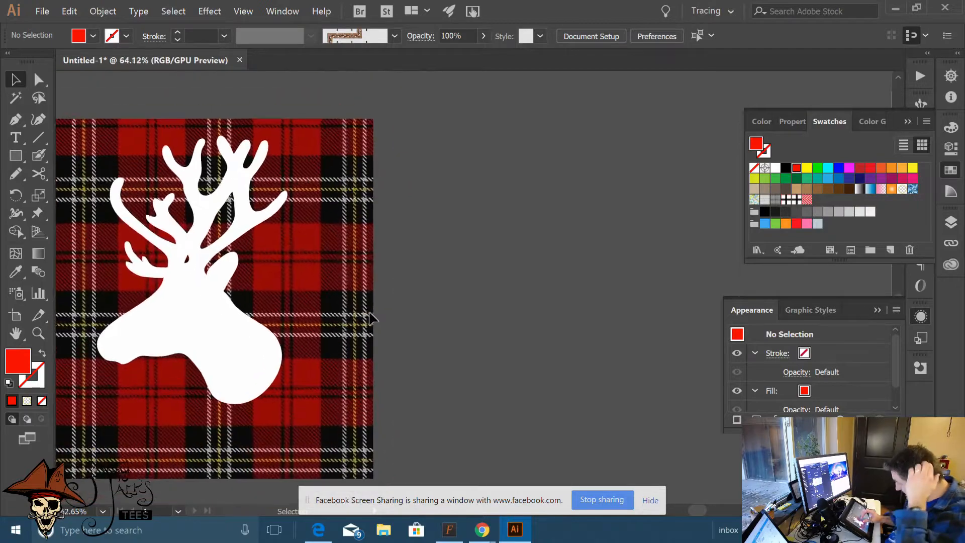
Shift the white deer head sideways across the tartan image in two moves to uncover a clear area of the pattern
{"action": "left_click_drag", "start_coordinate": [217, 322], "coordinate": [147, 327]}
{"action": "left_click", "coordinate": [410, 291]}
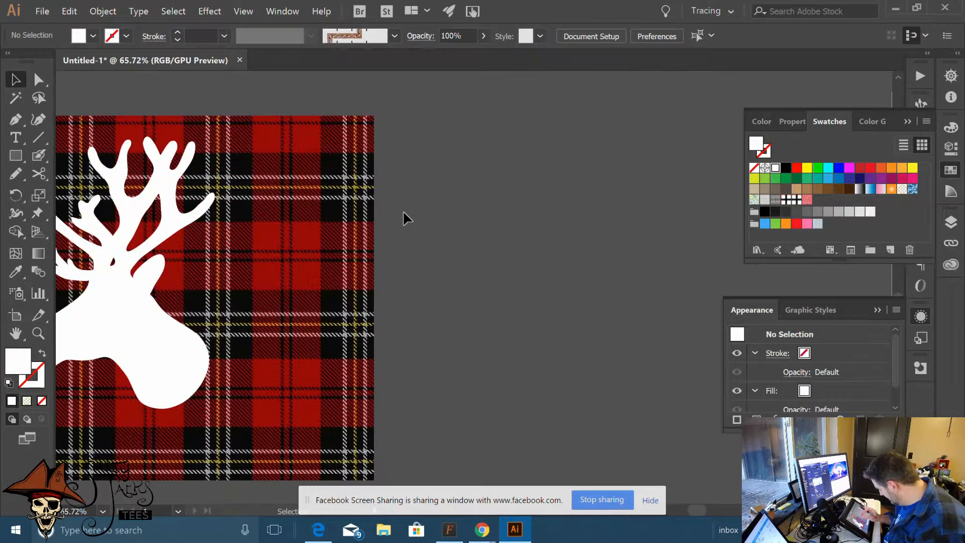
{"action": "scroll", "coordinate": [271, 282], "scroll_direction": "up", "scroll_amount": 2}
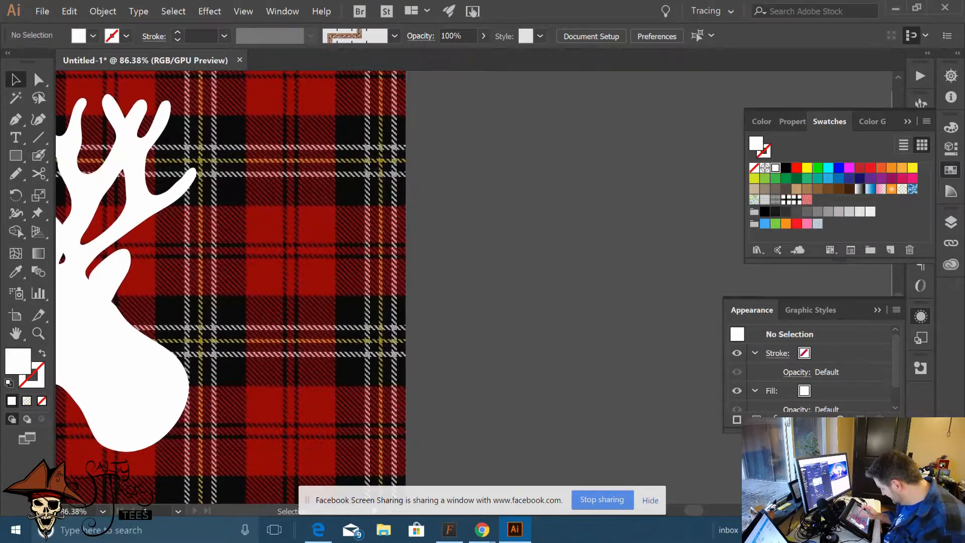
{"action": "left_click_drag", "start_coordinate": [238, 336], "coordinate": [342, 377]}
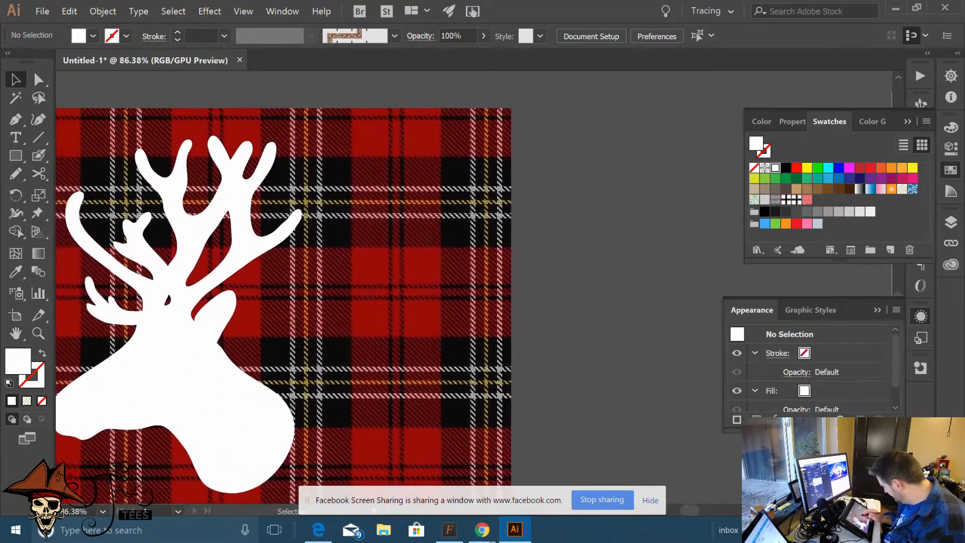
{"action": "left_click_drag", "start_coordinate": [223, 381], "coordinate": [125, 375]}
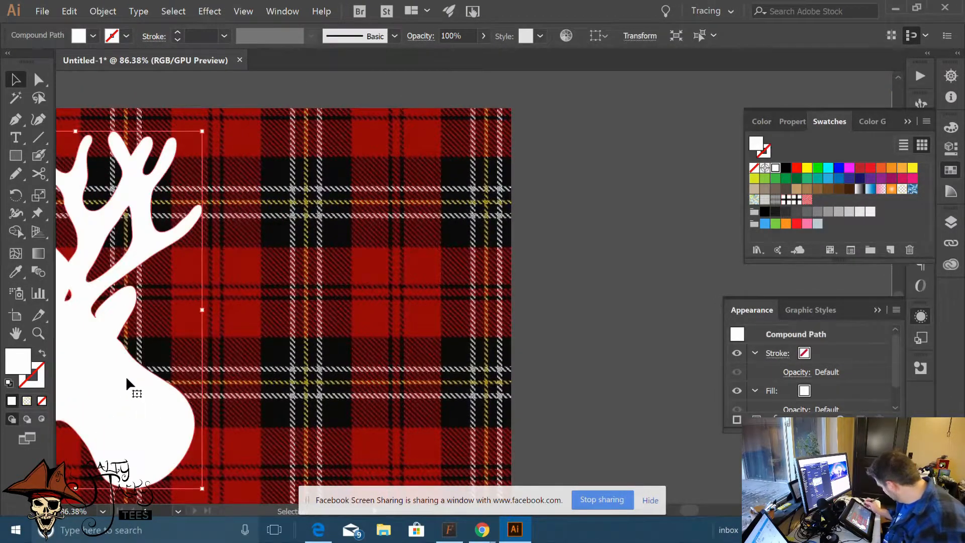
Create a new layer directly above Layer 2 and lock Layer 2 and Layer 3
{"action": "left_click", "coordinate": [952, 222]}
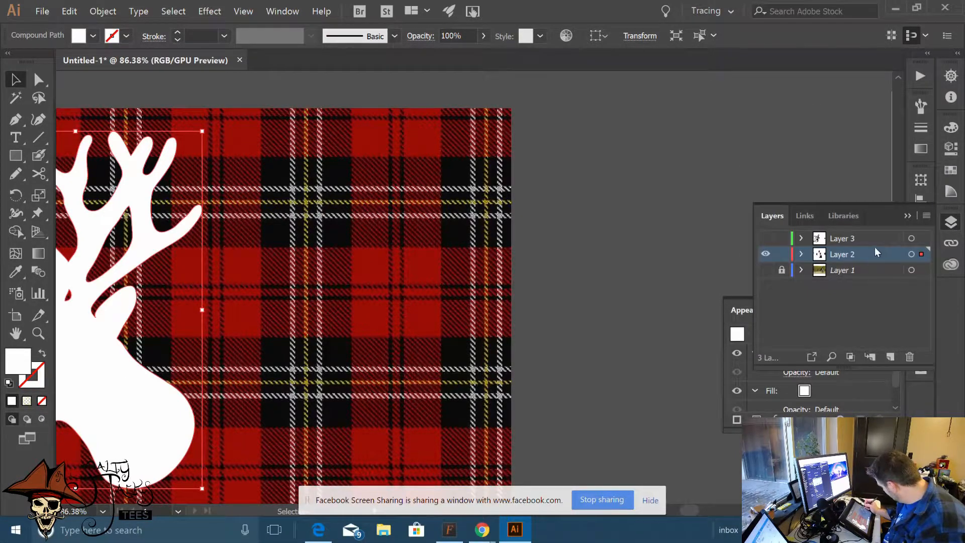
{"action": "left_click", "coordinate": [889, 357]}
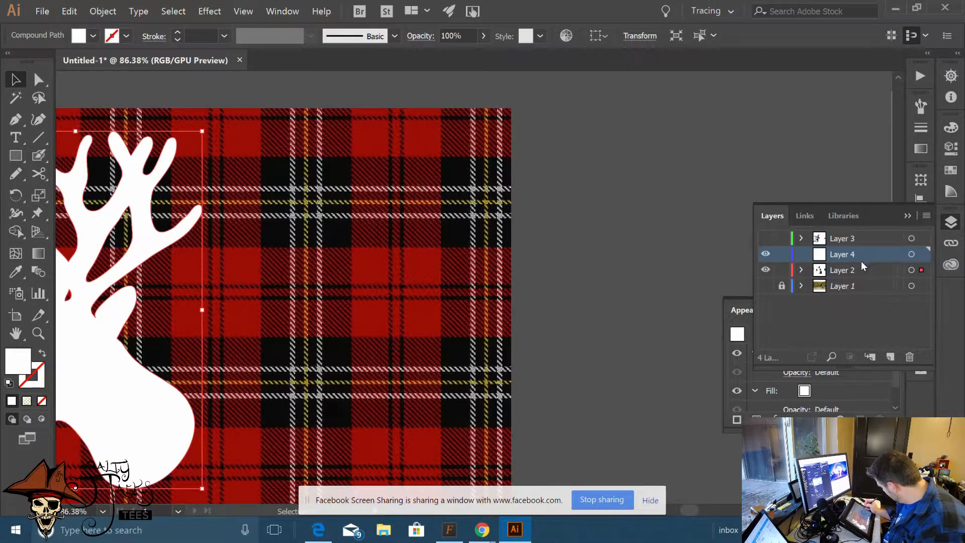
{"action": "left_click", "coordinate": [781, 270]}
{"action": "left_click", "coordinate": [782, 238]}
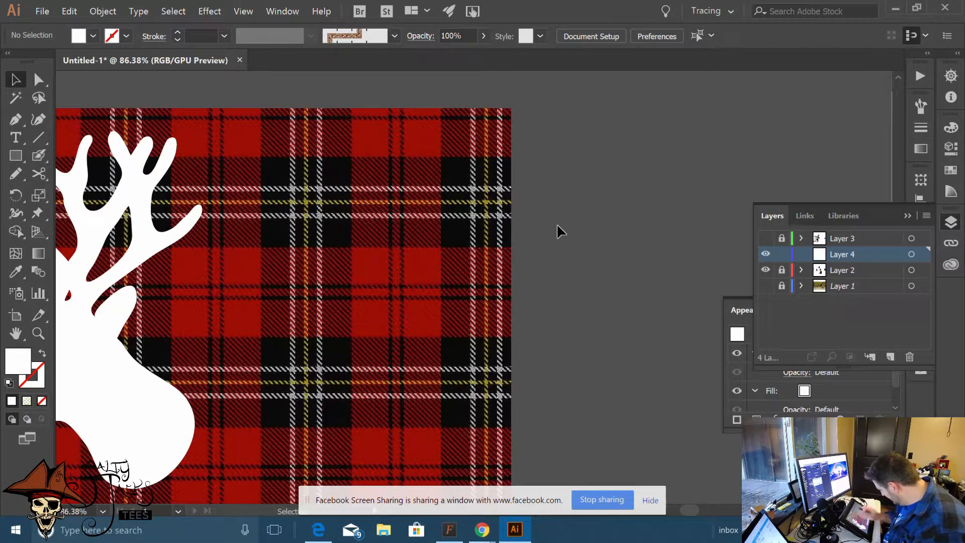
Draw a narrow white rectangle about 8 pt wide and 340 pt tall along a vertical white stripe of the tartan
{"action": "scroll", "coordinate": [557, 224], "scroll_direction": "up", "scroll_amount": 4}
{"action": "scroll", "coordinate": [521, 215], "scroll_direction": "down", "scroll_amount": 3}
{"action": "scroll", "coordinate": [486, 248], "scroll_direction": "up", "scroll_amount": 1}
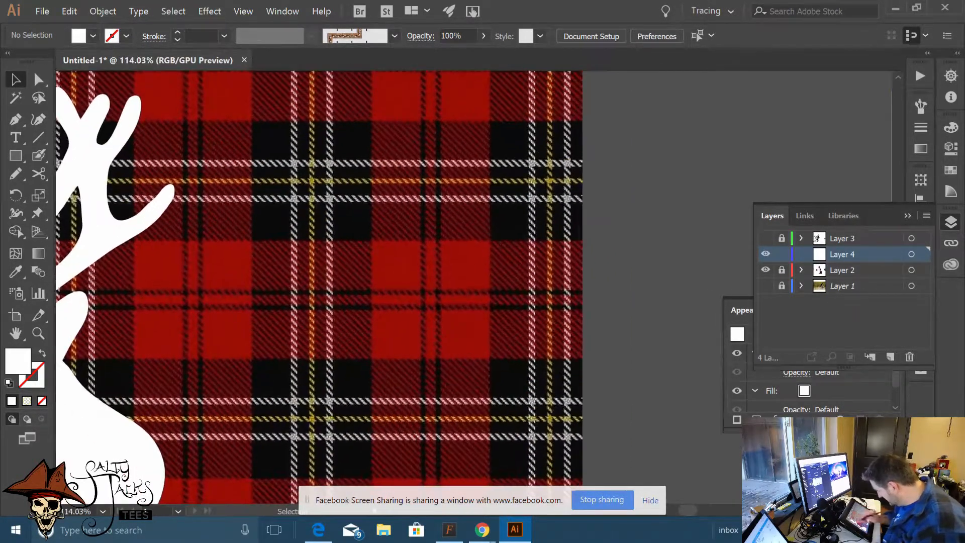
{"action": "left_click", "coordinate": [16, 155]}
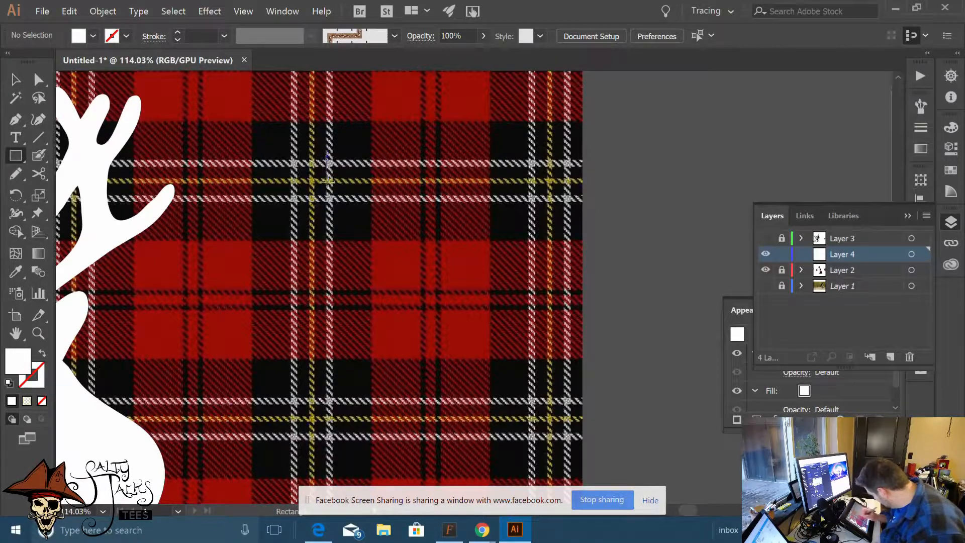
{"action": "left_click_drag", "start_coordinate": [328, 151], "coordinate": [333, 443]}
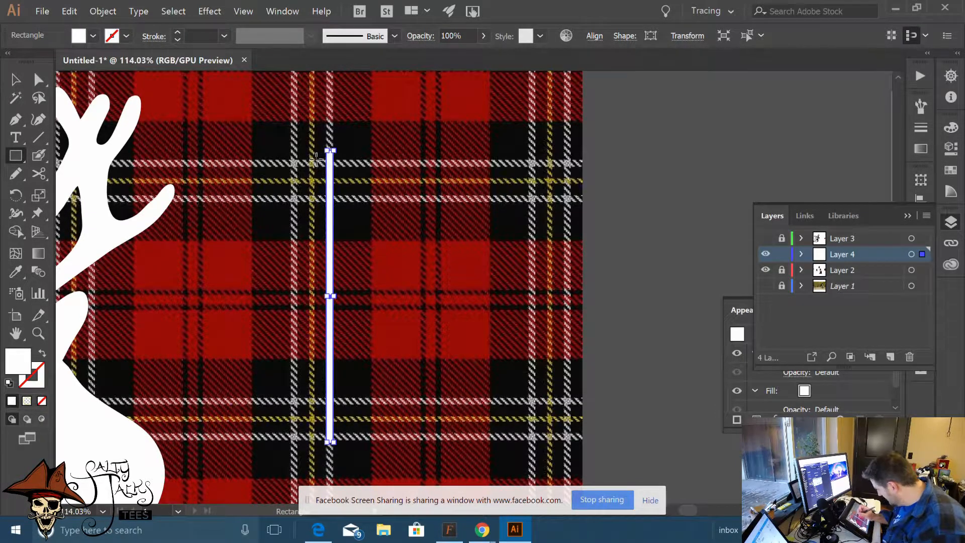
{"action": "left_click", "coordinate": [332, 287]}
{"action": "key", "text": "Escape"}
{"action": "left_click", "coordinate": [254, 177]}
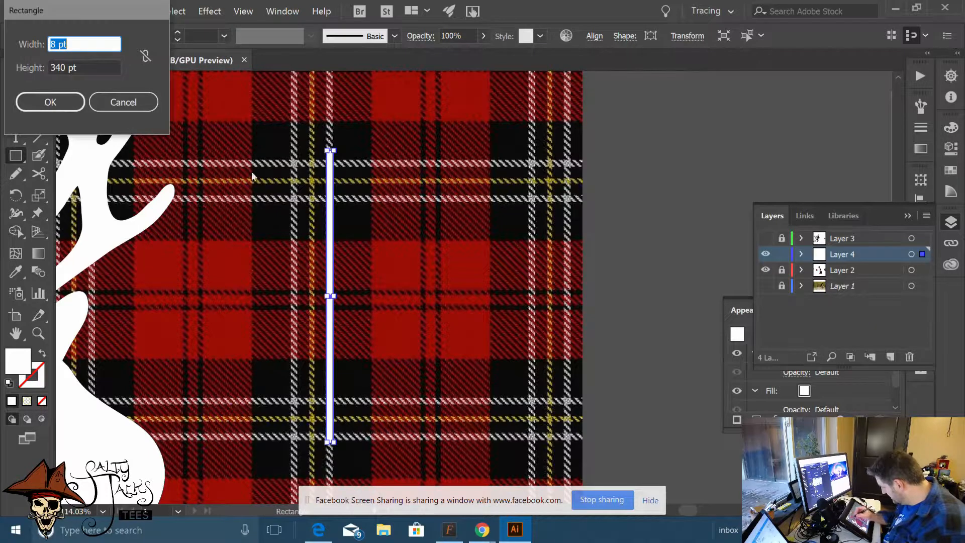
{"action": "key", "text": "Escape"}
{"action": "left_click", "coordinate": [556, 245]}
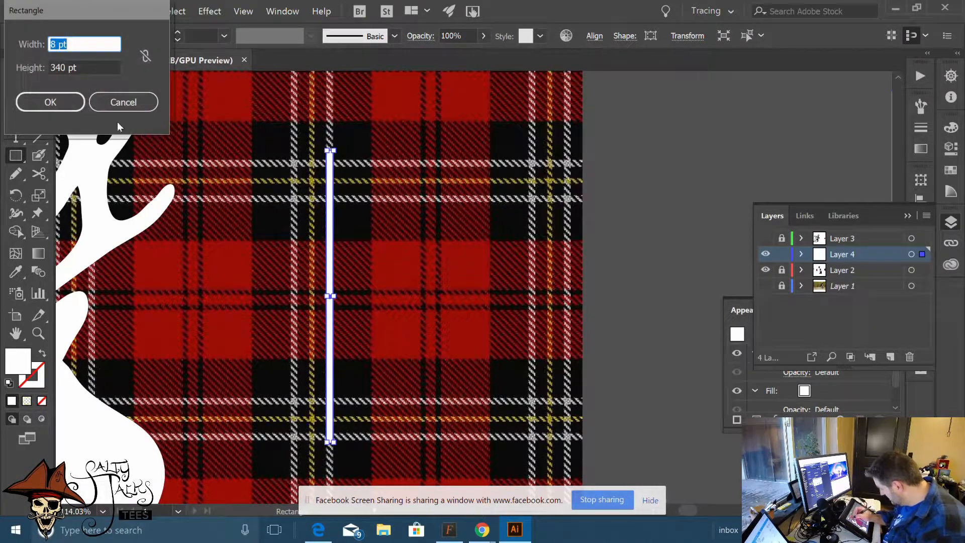
{"action": "left_click", "coordinate": [125, 104]}
Move the narrow white rectangle off the tartan onto the empty canvas beside it and delete it
{"action": "left_click", "coordinate": [17, 88]}
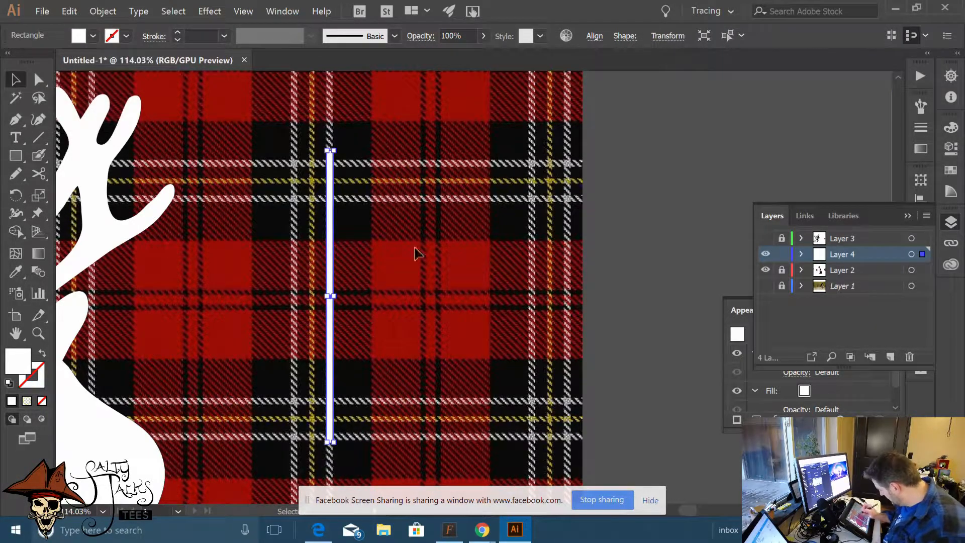
{"action": "left_click", "coordinate": [553, 246]}
{"action": "left_click_drag", "start_coordinate": [622, 262], "coordinate": [620, 263]}
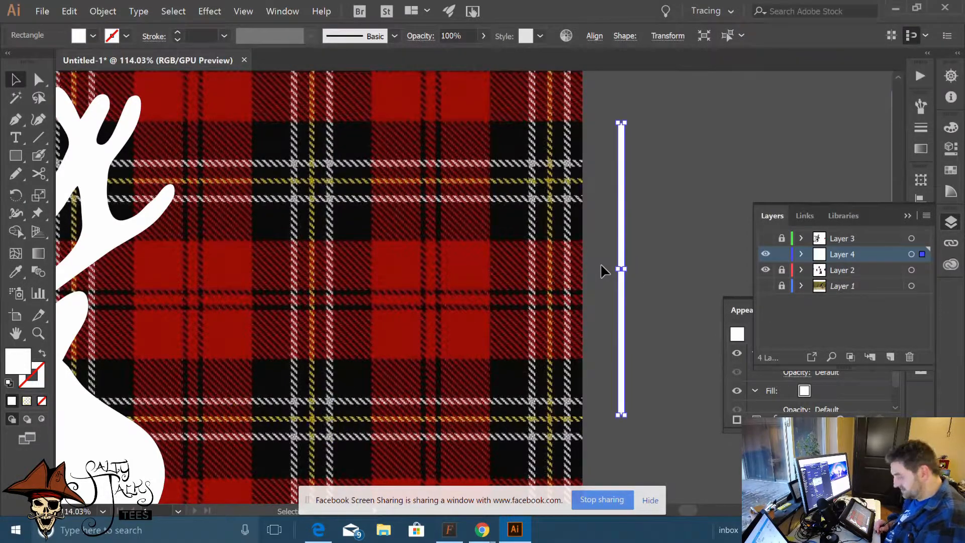
{"action": "key", "text": "Delete"}
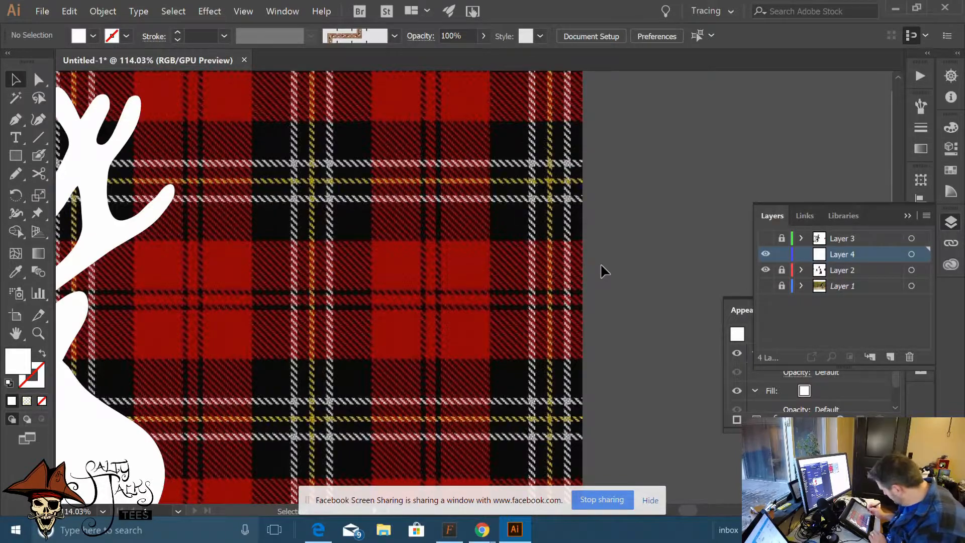
Draw a 45-degree diagonal line segment on the empty canvas beside the tartan image, on the new layer
{"action": "scroll", "coordinate": [598, 312], "scroll_direction": "up", "scroll_amount": 5}
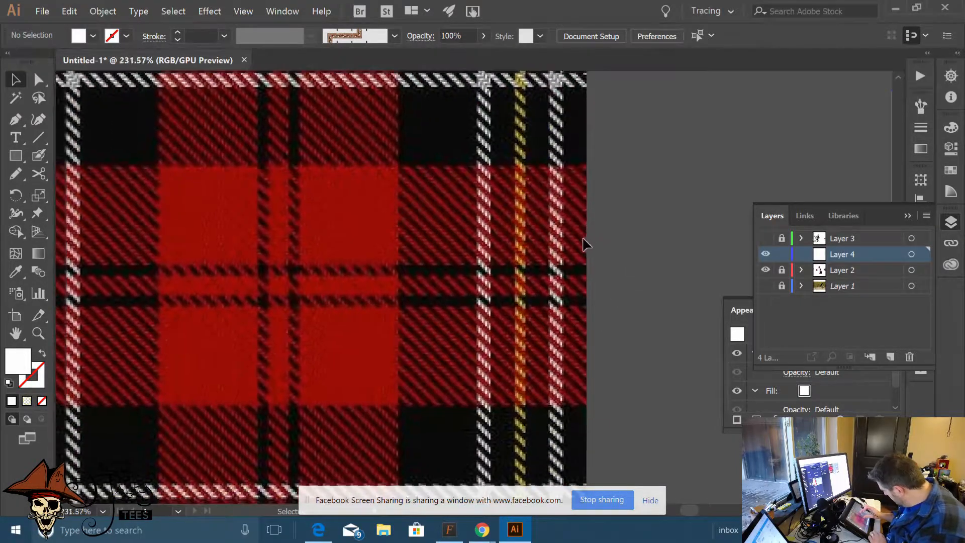
{"action": "scroll", "coordinate": [579, 262], "scroll_direction": "down", "scroll_amount": 1}
{"action": "left_click_drag", "start_coordinate": [579, 262], "coordinate": [369, 238]}
{"action": "scroll", "coordinate": [370, 297], "scroll_direction": "down", "scroll_amount": 6}
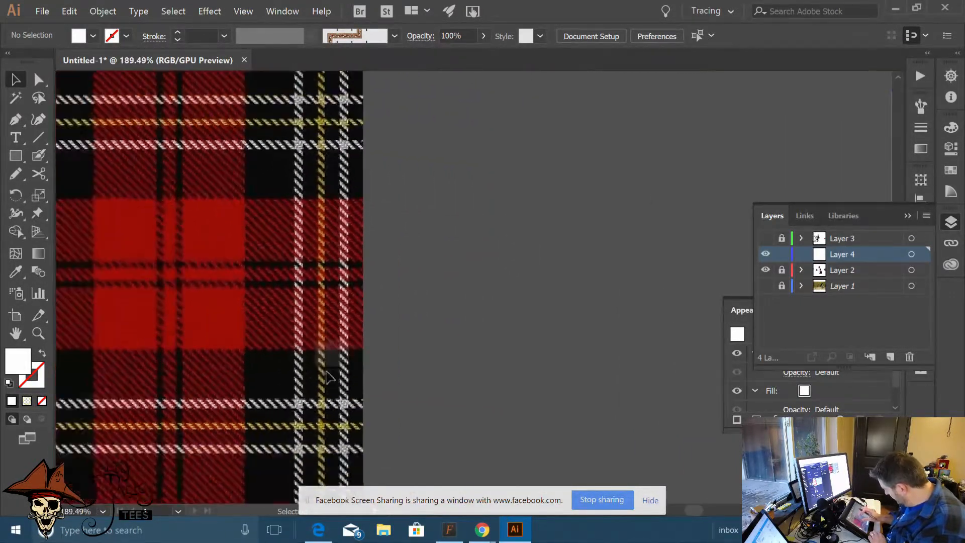
{"action": "left_click_drag", "start_coordinate": [509, 271], "coordinate": [411, 277]}
{"action": "left_click", "coordinate": [22, 179]}
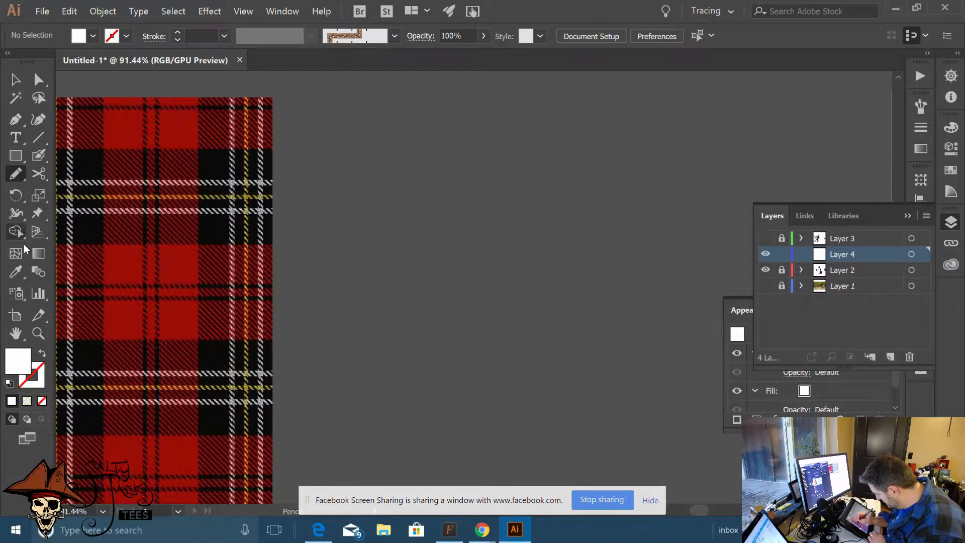
{"action": "left_click", "coordinate": [37, 138]}
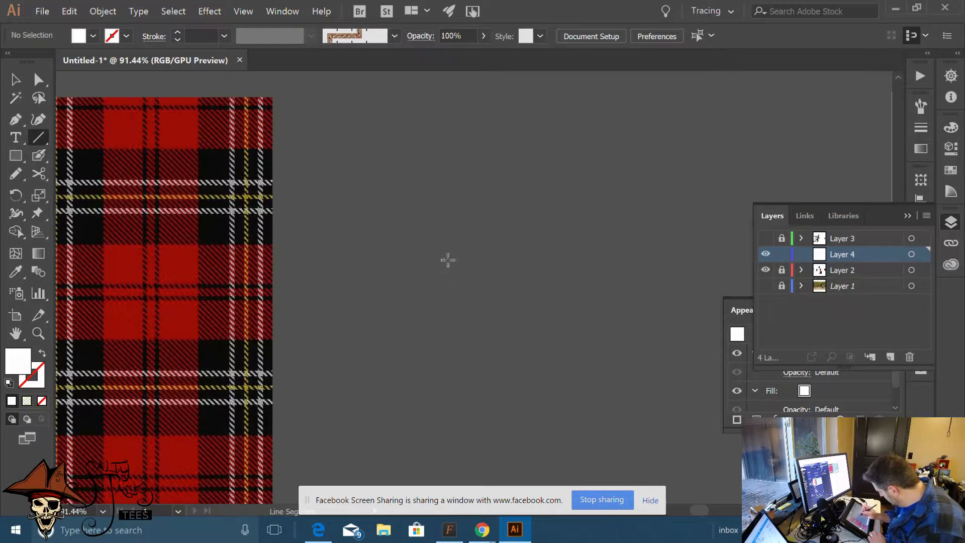
{"action": "mouse_move", "coordinate": [400, 240]}
{"action": "left_mouse_down"}
{"action": "mouse_move", "coordinate": [548, 156]}
{"action": "mouse_move", "coordinate": [545, 164]}
{"action": "left_mouse_up"}
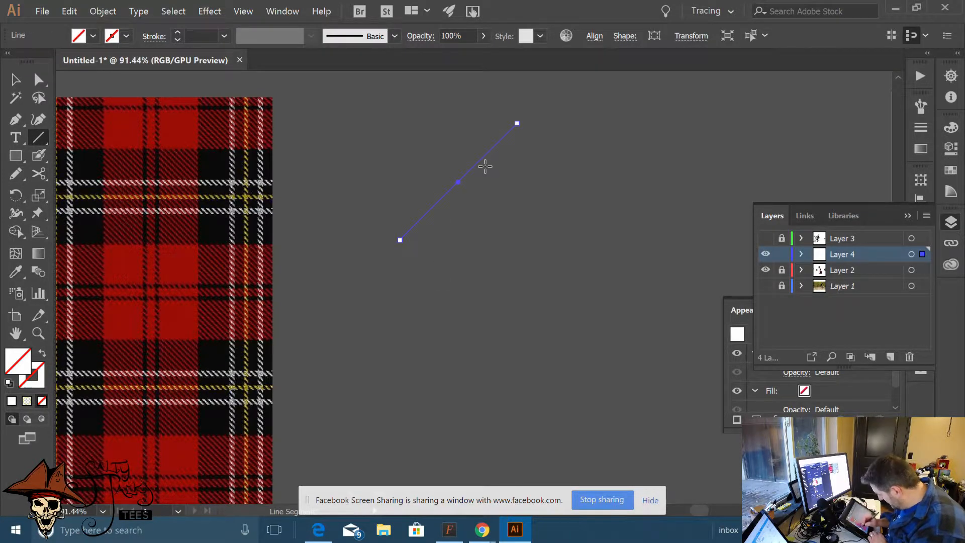
Select the diagonal line on the empty canvas and give it a black stroke
{"action": "left_click", "coordinate": [219, 412]}
{"action": "left_click", "coordinate": [15, 79]}
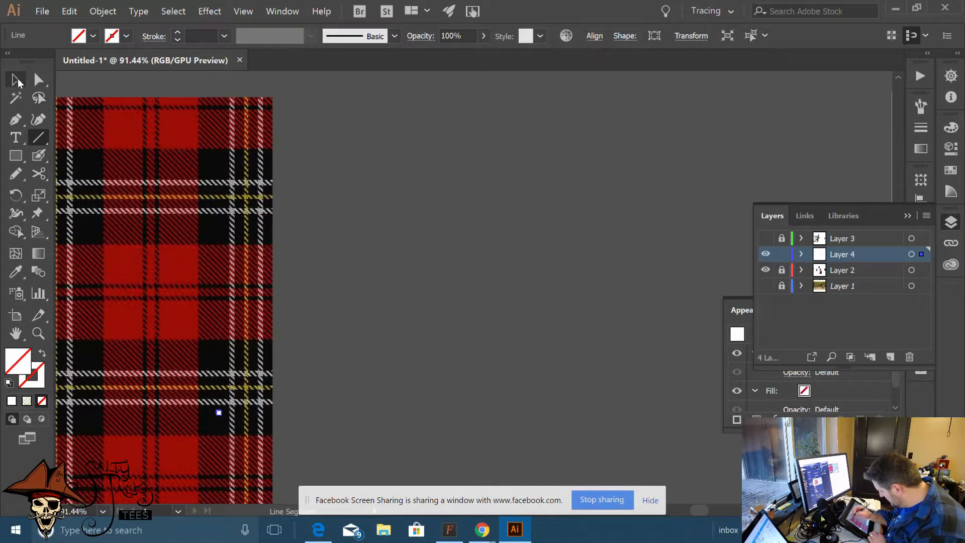
{"action": "left_click_drag", "start_coordinate": [396, 219], "coordinate": [565, 404]}
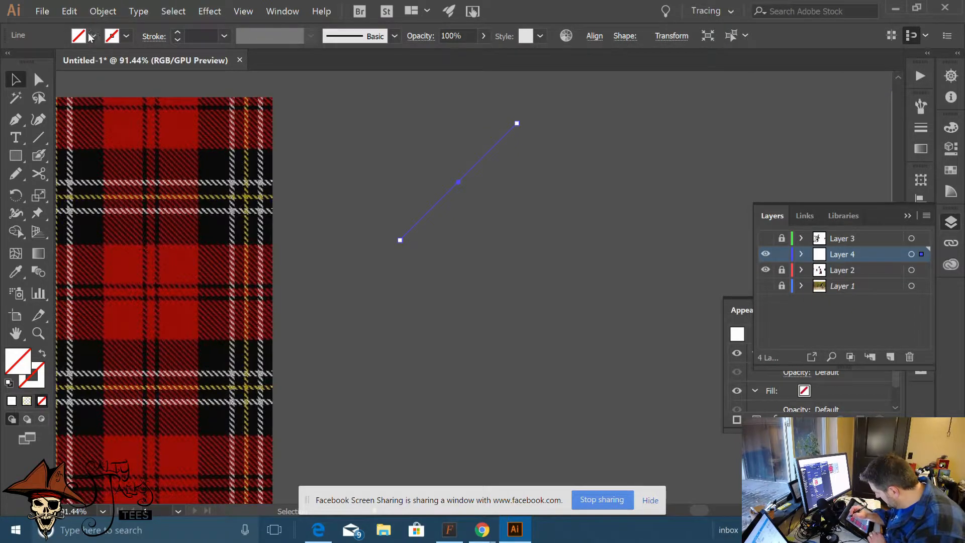
{"action": "left_click", "coordinate": [126, 36]}
{"action": "left_click", "coordinate": [41, 62]}
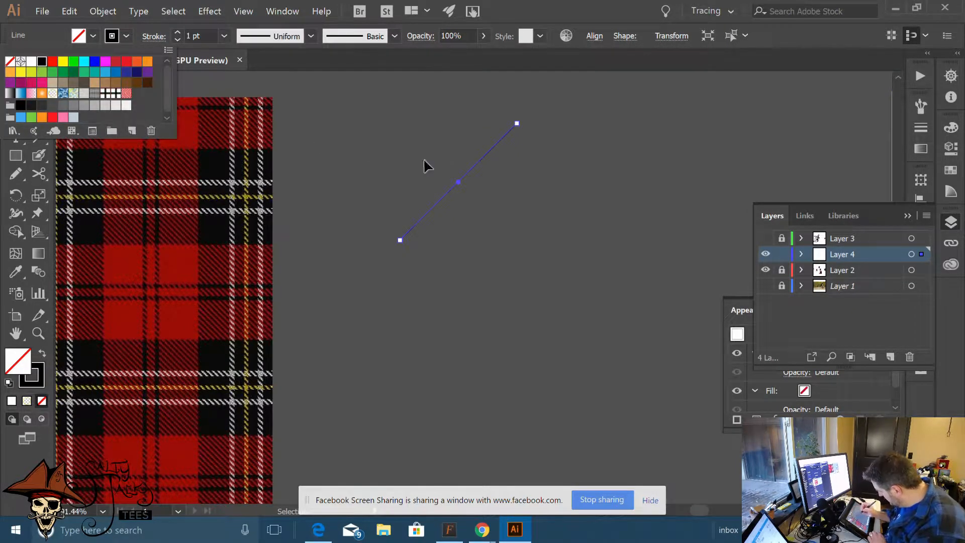
{"action": "left_click", "coordinate": [487, 224]}
{"action": "left_click", "coordinate": [491, 221]}
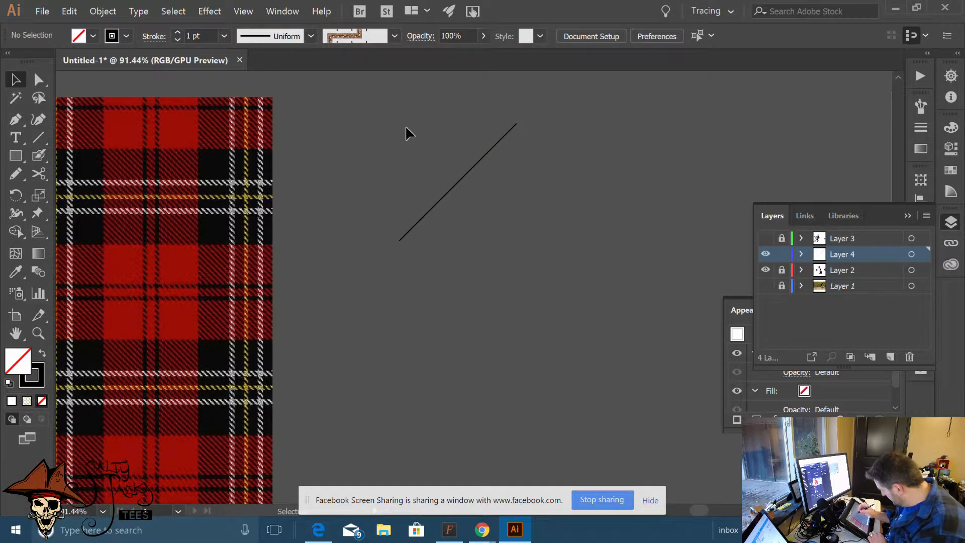
Rotate the black diagonal line 90 degrees so it slopes down to the right, and shift it slightly lower
{"action": "left_click_drag", "start_coordinate": [414, 143], "coordinate": [496, 241]}
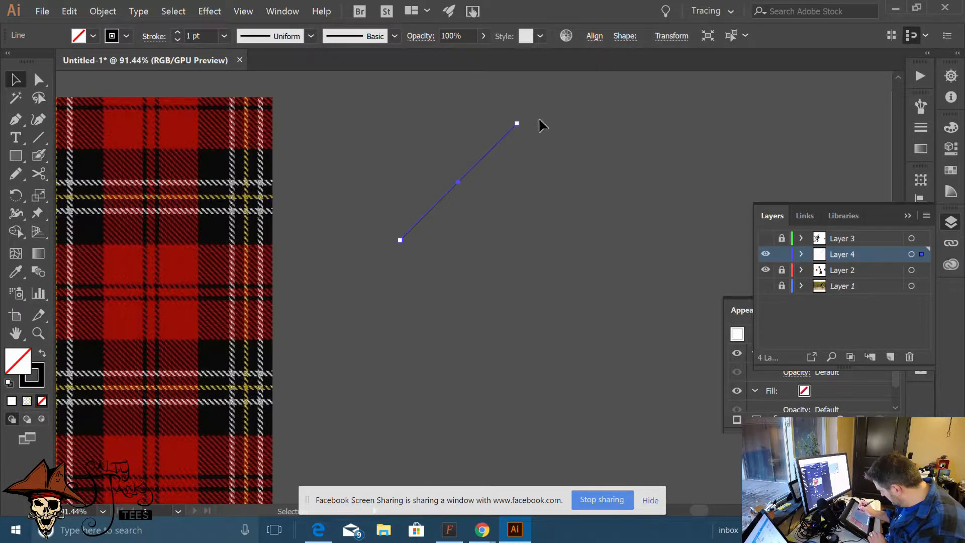
{"action": "left_click_drag", "start_coordinate": [528, 125], "coordinate": [555, 322]}
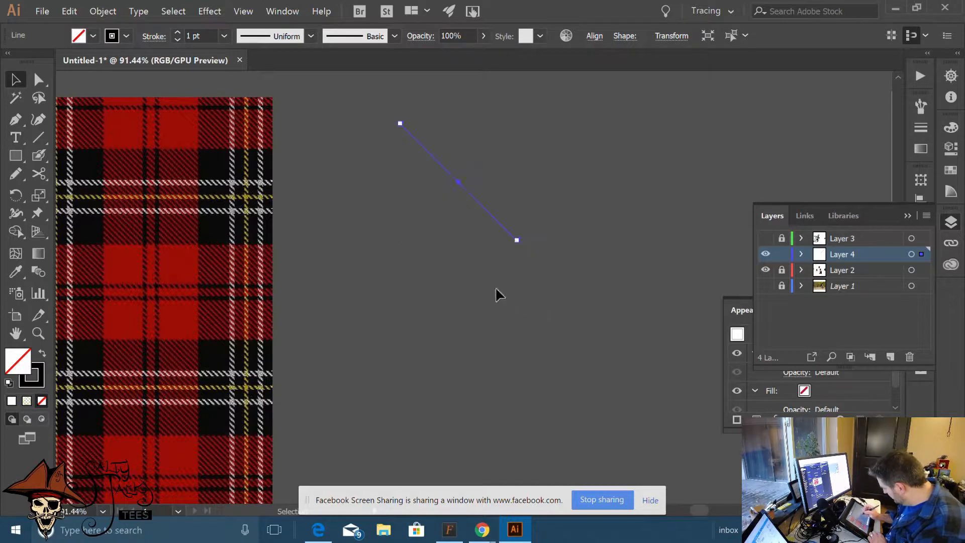
{"action": "left_click", "coordinate": [511, 164]}
{"action": "left_click_drag", "start_coordinate": [458, 191], "coordinate": [456, 219]}
{"action": "left_click", "coordinate": [515, 154]}
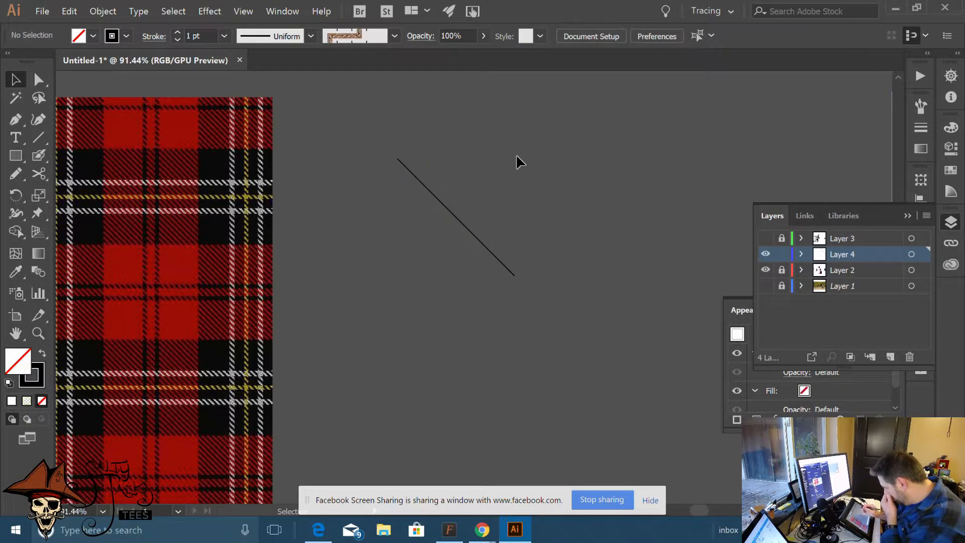
Set the stroke weight of the black diagonal line to 7 pt
{"action": "scroll", "coordinate": [405, 359], "scroll_direction": "down", "scroll_amount": 4}
{"action": "left_click_drag", "start_coordinate": [573, 202], "coordinate": [465, 229]}
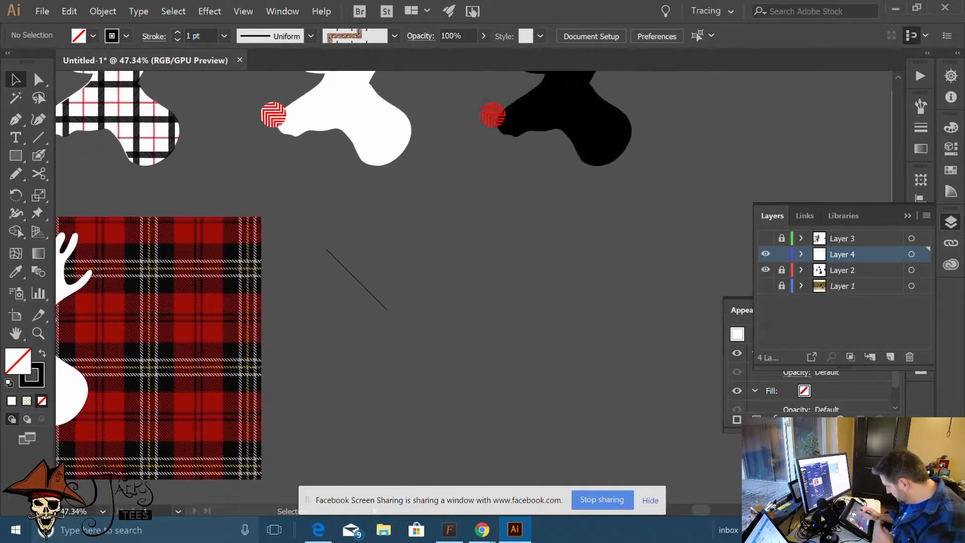
{"action": "scroll", "coordinate": [465, 230], "scroll_direction": "up", "scroll_amount": 2}
{"action": "scroll", "coordinate": [467, 236], "scroll_direction": "up", "scroll_amount": 1}
{"action": "left_click_drag", "start_coordinate": [327, 263], "coordinate": [319, 224]}
{"action": "left_click", "coordinate": [357, 225]}
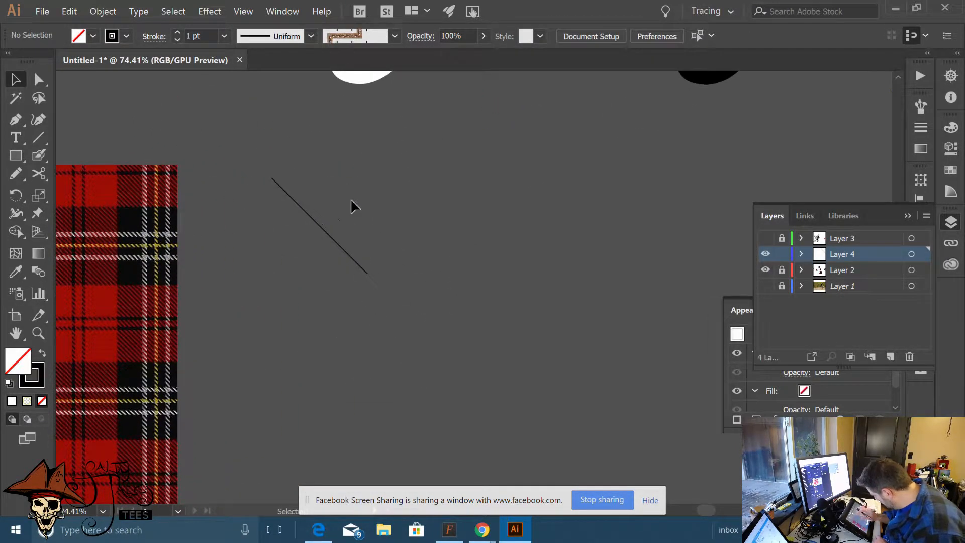
{"action": "scroll", "coordinate": [322, 231], "scroll_direction": "up", "scroll_amount": 3}
{"action": "scroll", "coordinate": [383, 167], "scroll_direction": "up", "scroll_amount": 1}
{"action": "left_click_drag", "start_coordinate": [383, 168], "coordinate": [344, 209]}
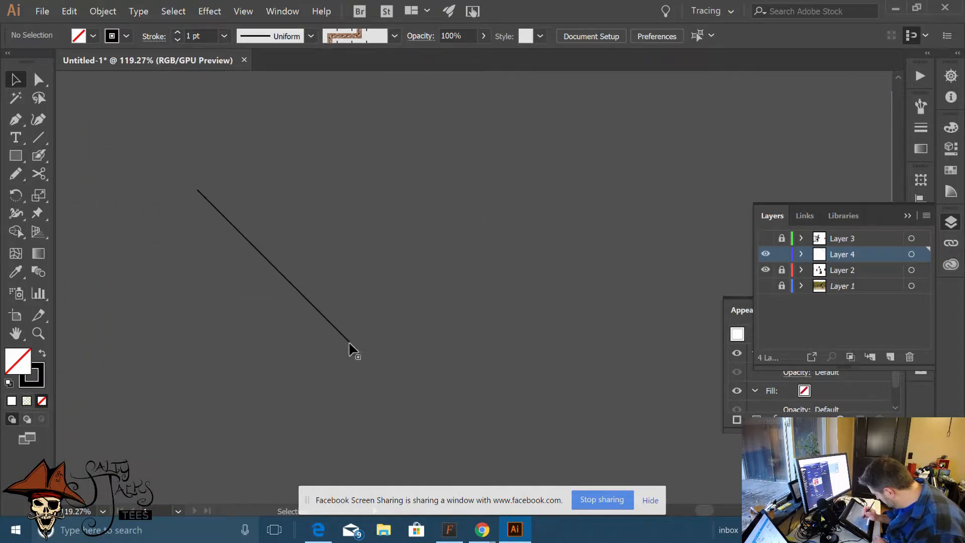
{"action": "left_click", "coordinate": [339, 329]}
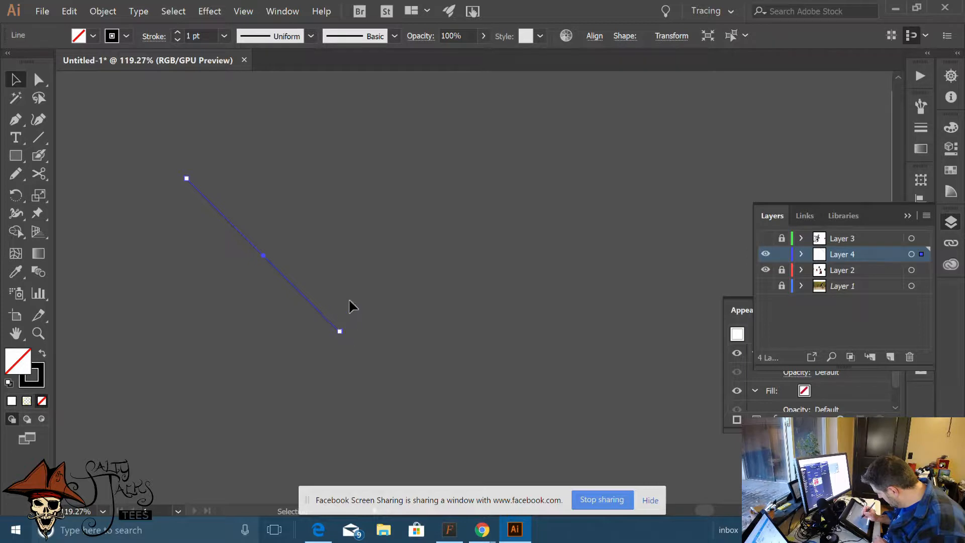
{"action": "left_click", "coordinate": [321, 301]}
{"action": "left_click", "coordinate": [302, 285]}
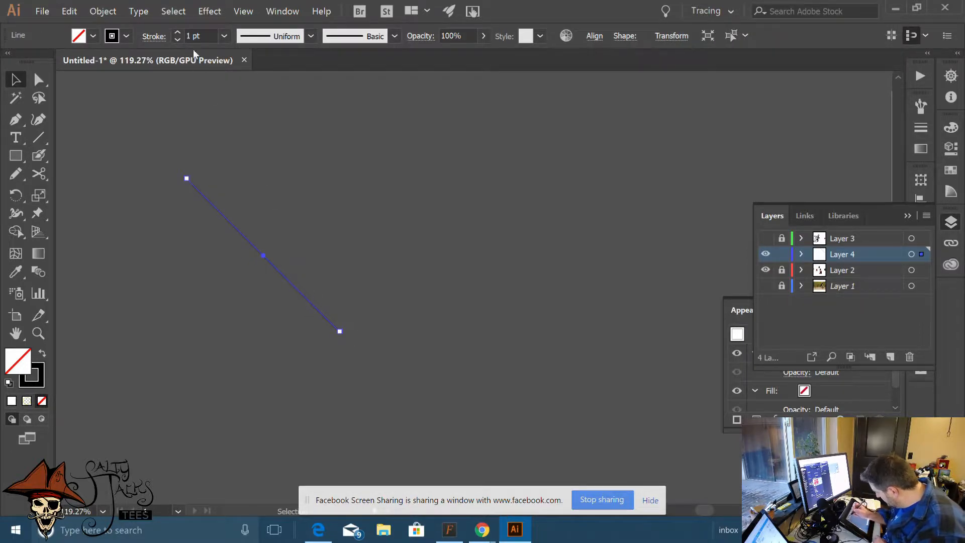
{"action": "left_click", "coordinate": [178, 33]}
{"action": "left_click", "coordinate": [177, 33]}
{"action": "left_click", "coordinate": [178, 32]}
{"action": "left_click", "coordinate": [178, 33]}
{"action": "left_click", "coordinate": [177, 32]}
{"action": "left_click", "coordinate": [178, 33]}
{"action": "left_click", "coordinate": [177, 39]}
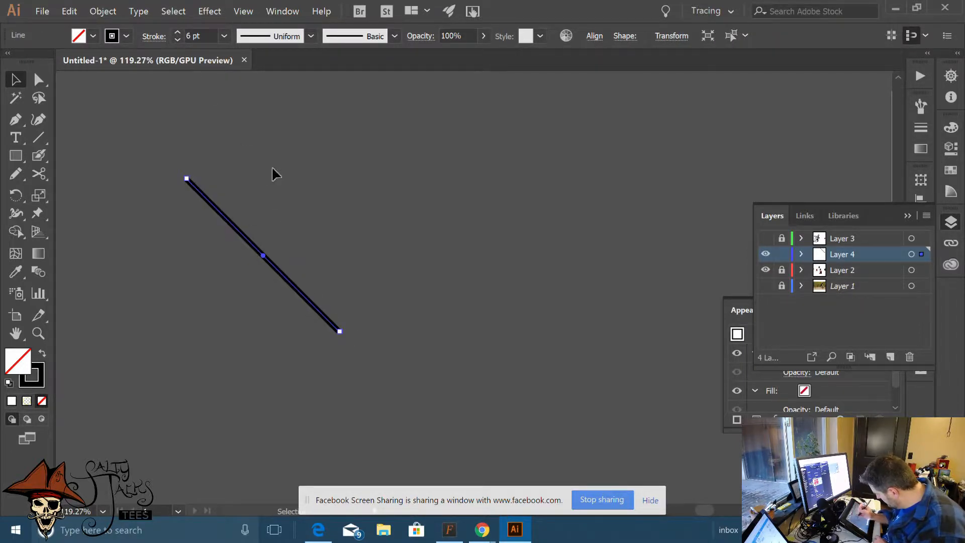
{"action": "left_click", "coordinate": [177, 33]}
{"action": "left_click", "coordinate": [303, 201]}
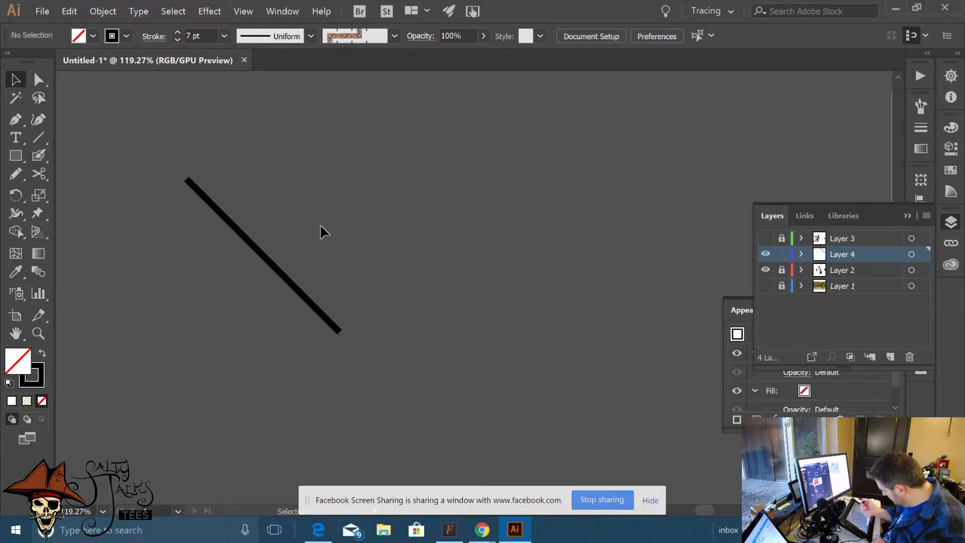
Copy the thick diagonal line straight up with a narrow gap and repeat the copy to build a column of 16 parallel lines
{"action": "left_click", "coordinate": [294, 286]}
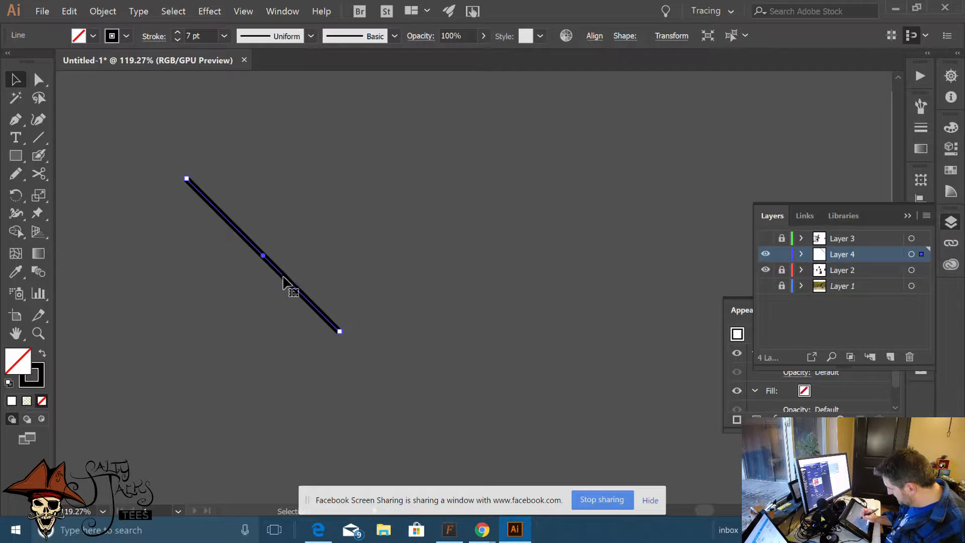
{"action": "left_click_drag", "start_coordinate": [286, 279], "coordinate": [281, 263]}
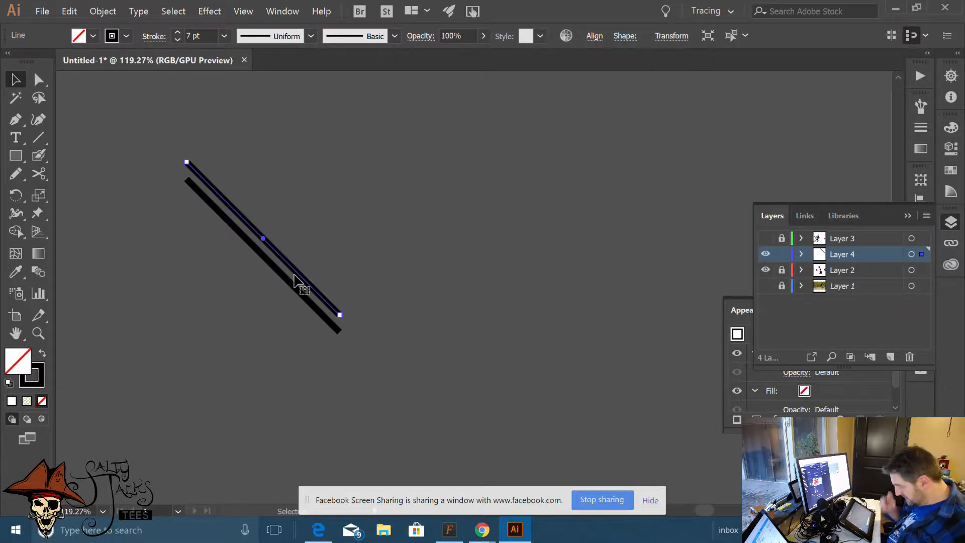
{"action": "key", "text": "ctrl+d"}
{"action": "key", "text": "ctrl+d"}
{"action": "key", "text": "ctrl+d"}
{"action": "key", "text": "ctrl+d"}
{"action": "key", "text": "ctrl+d"}
{"action": "key", "text": "ctrl+d"}
{"action": "key", "text": "ctrl+d"}
{"action": "key", "text": "ctrl+d"}
{"action": "key", "text": "ctrl+d"}
{"action": "key", "text": "ctrl+d"}
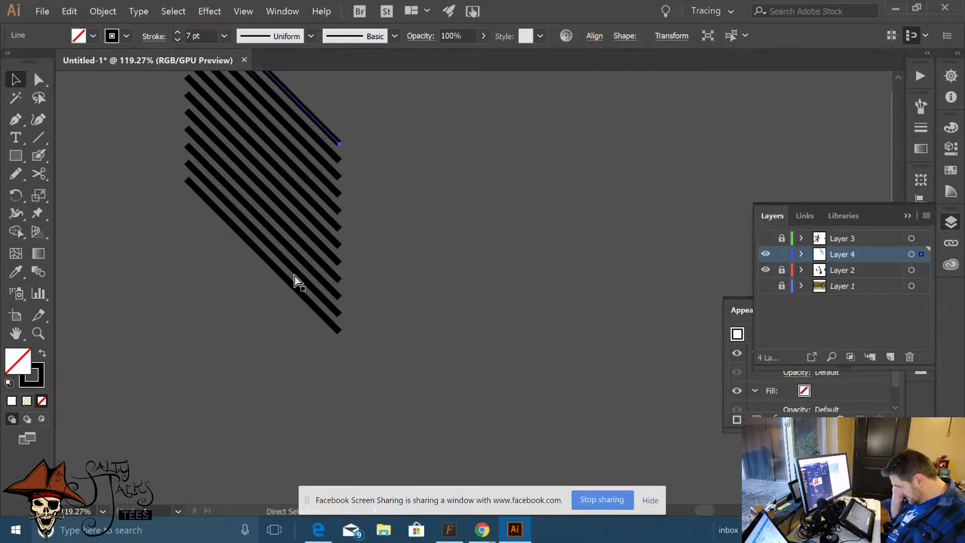
{"action": "key", "text": "ctrl+d"}
{"action": "key", "text": "ctrl+d"}
{"action": "key", "text": "ctrl+d"}
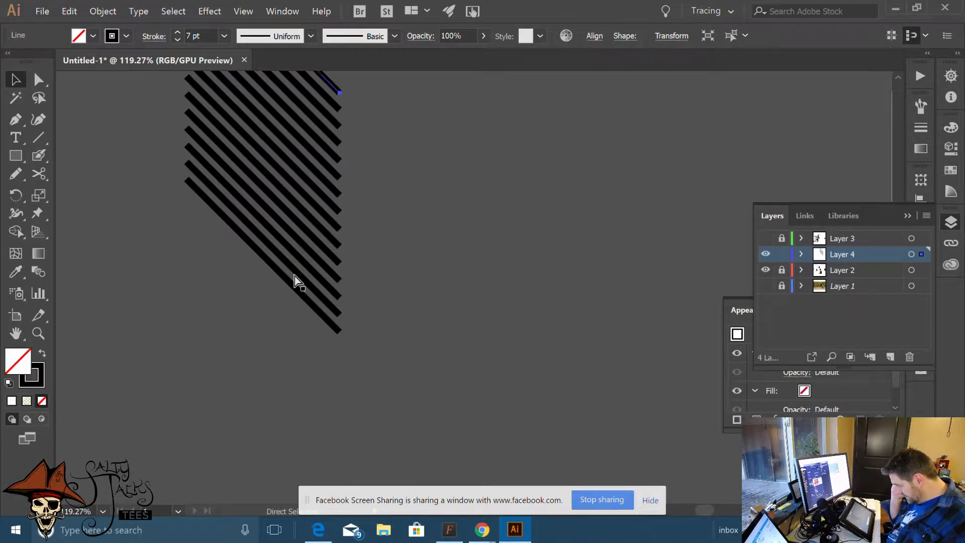
{"action": "key", "text": "ctrl+d"}
Select all the parallel diagonal lines and move them down clear of the white deer head
{"action": "scroll", "coordinate": [396, 265], "scroll_direction": "down", "scroll_amount": 5}
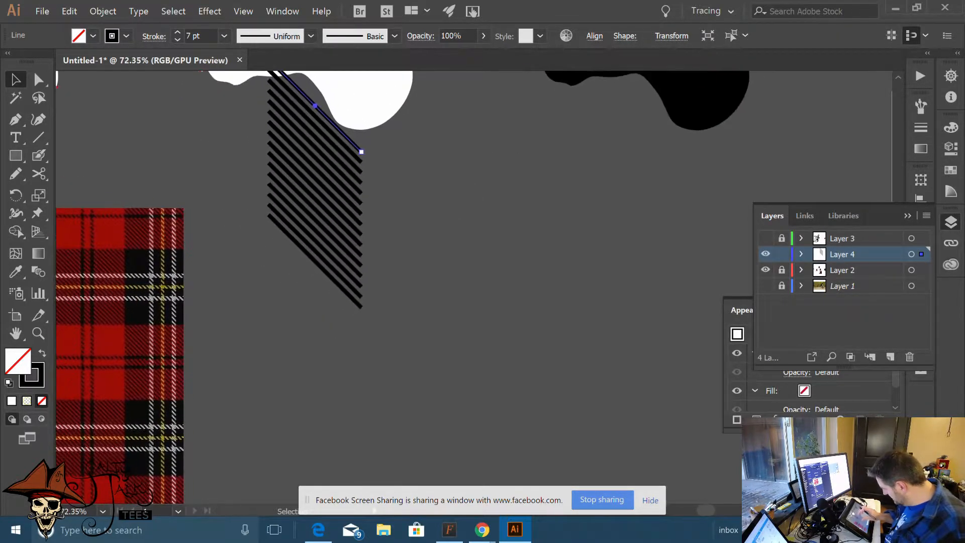
{"action": "scroll", "coordinate": [452, 213], "scroll_direction": "up", "scroll_amount": 3}
{"action": "left_click", "coordinate": [376, 212]}
{"action": "left_click_drag", "start_coordinate": [251, 352], "coordinate": [252, 352]}
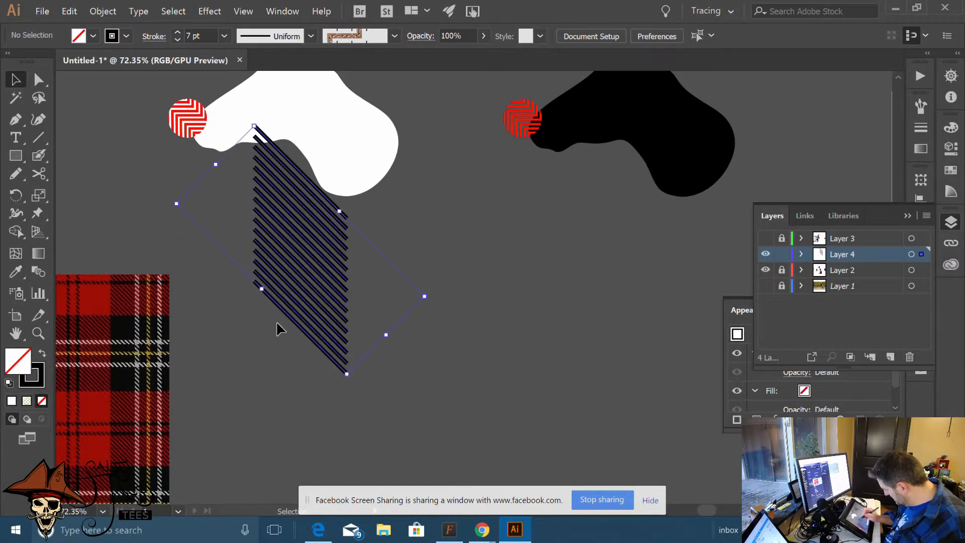
{"action": "left_click_drag", "start_coordinate": [324, 304], "coordinate": [380, 363]}
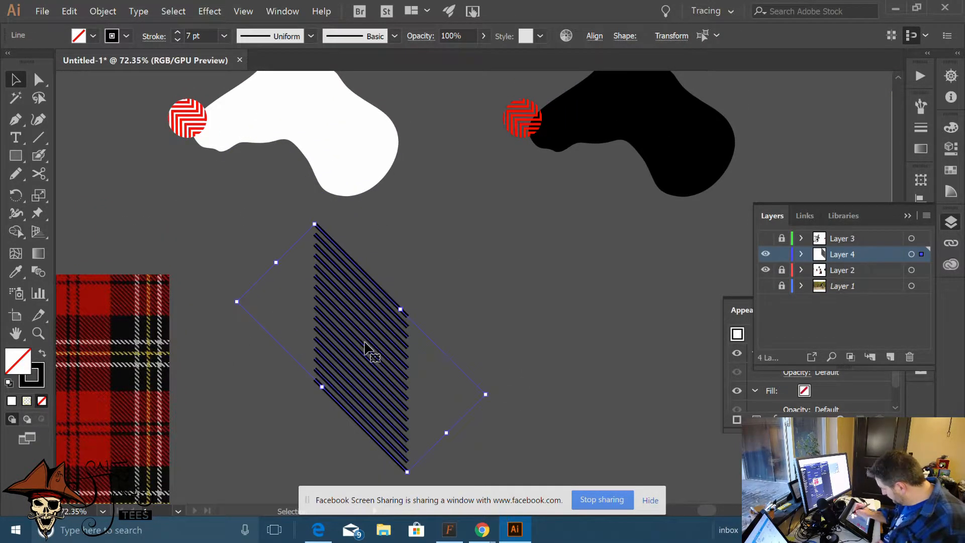
Make a new pattern swatch from the selected diagonal lines and accept the notice about pattern editing
{"action": "left_click", "coordinate": [102, 11]}
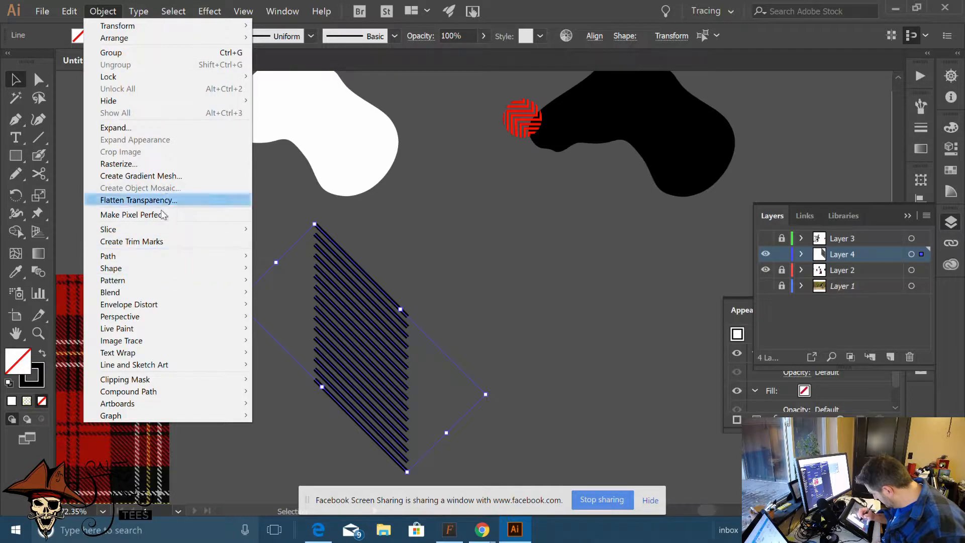
{"action": "mouse_move", "coordinate": [163, 285]}
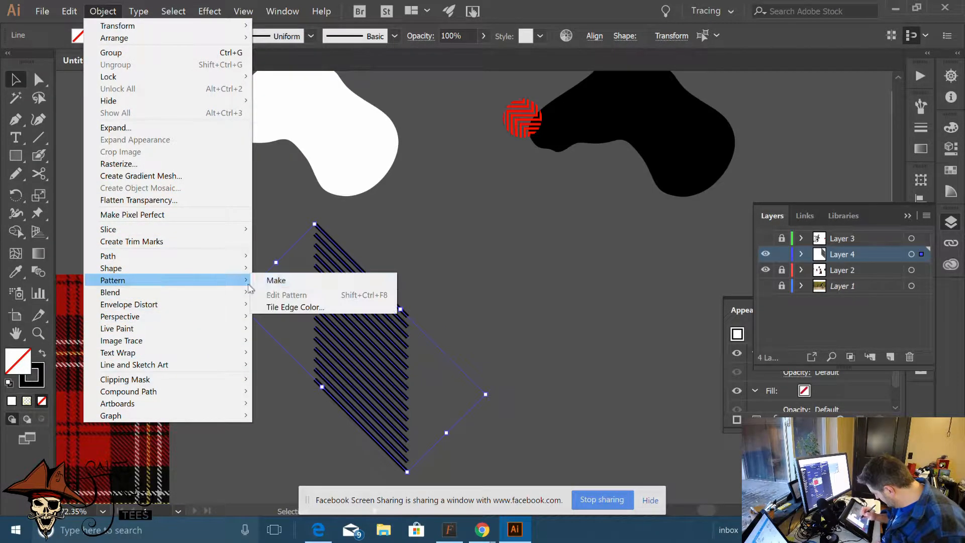
{"action": "left_click", "coordinate": [272, 280]}
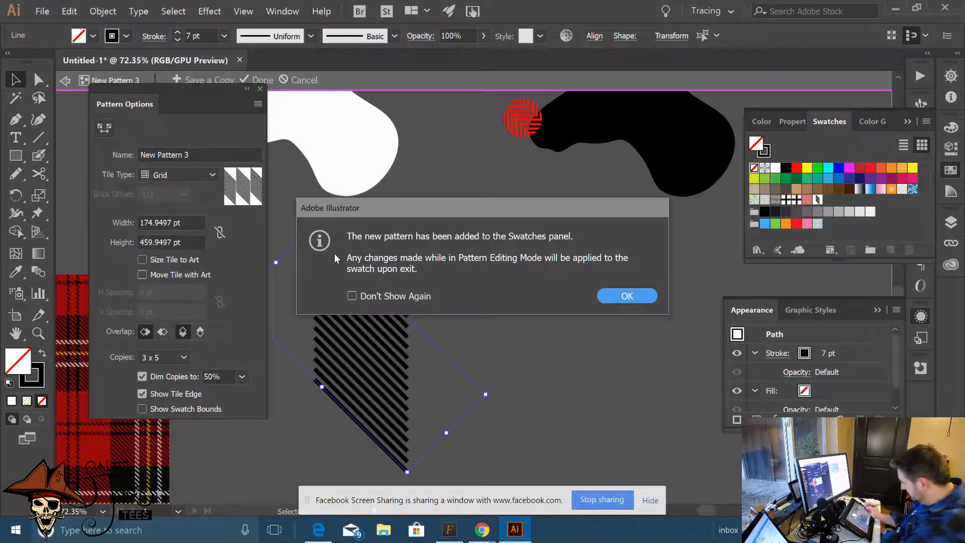
{"action": "left_click", "coordinate": [617, 296]}
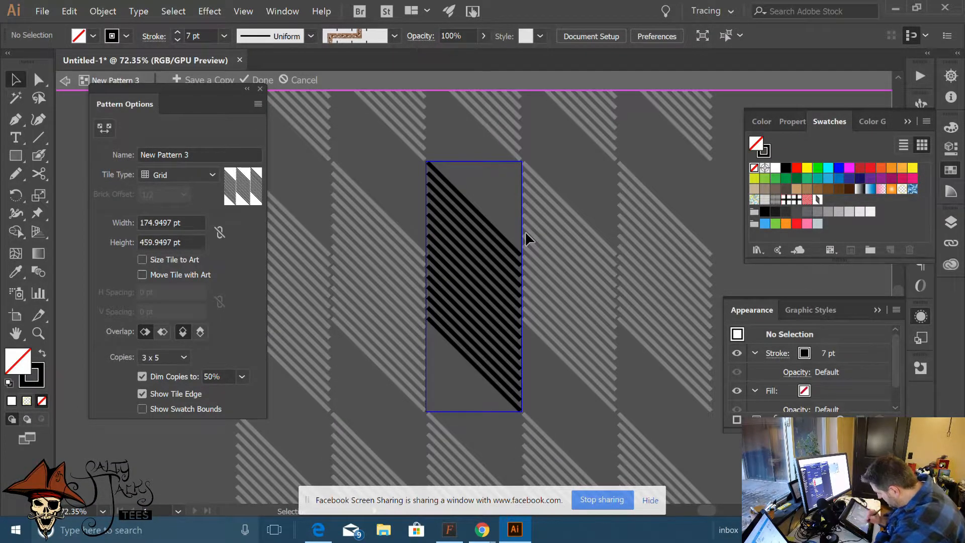
Set the pattern tile's width and height to 150 pt each
{"action": "left_click", "coordinate": [187, 221]}
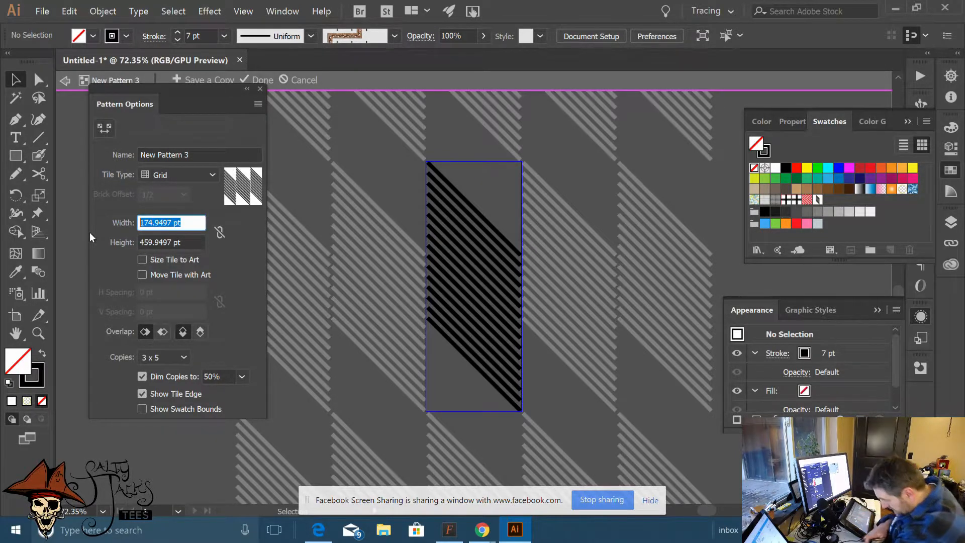
{"action": "type", "text": "15"}
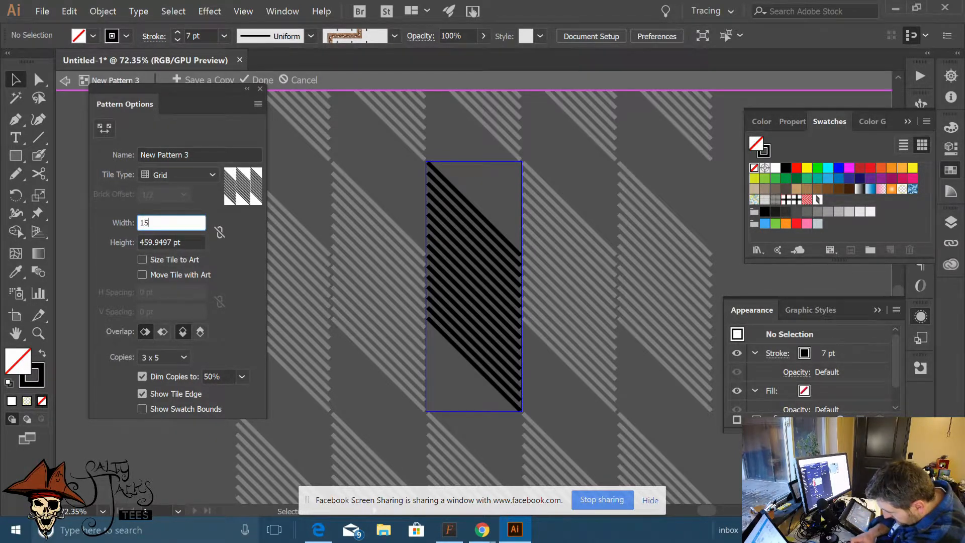
{"action": "type", "text": "0"}
{"action": "key", "text": "Tab"}
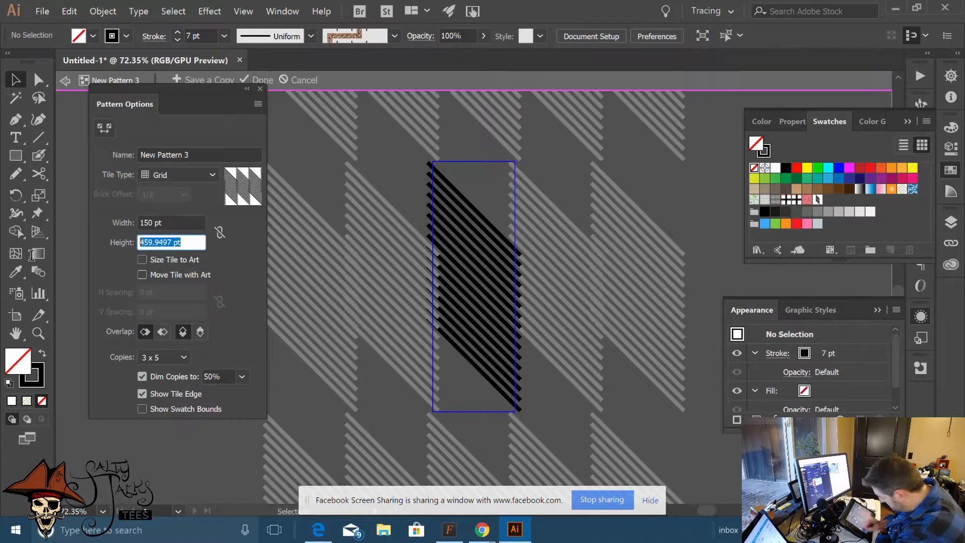
{"action": "type", "text": "150"}
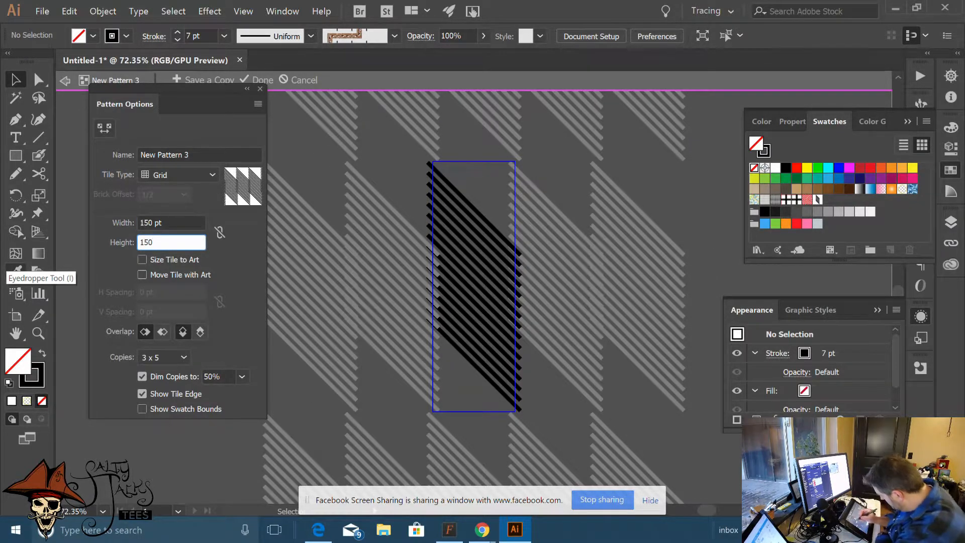
{"action": "double_click", "coordinate": [175, 222]}
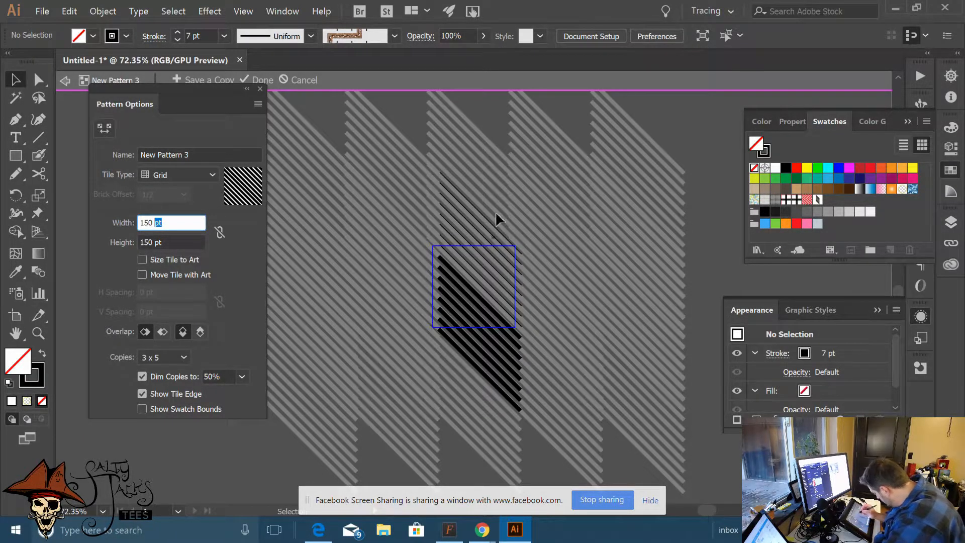
Shift the diagonal lines slightly down in the pattern tile and delete all of them except the uppermost one
{"action": "left_click_drag", "start_coordinate": [418, 161], "coordinate": [510, 351]}
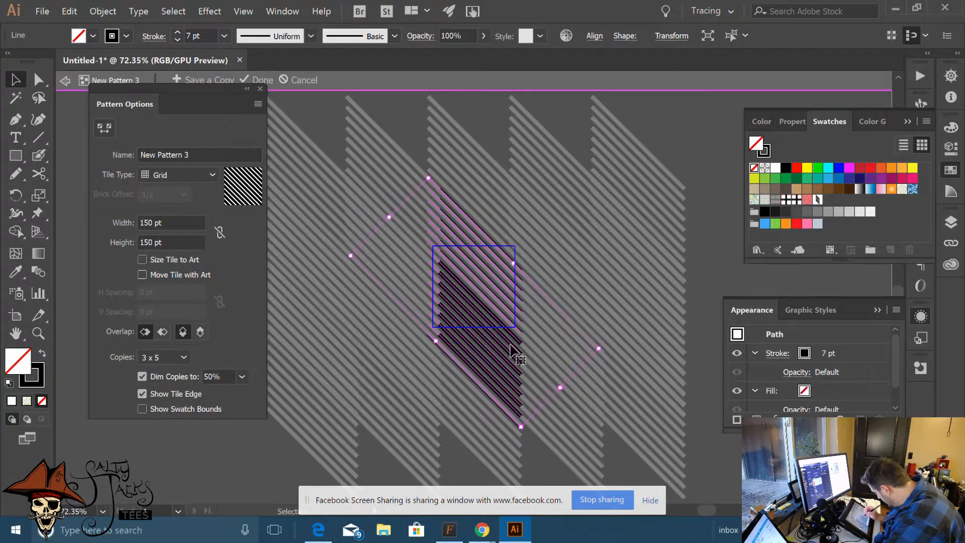
{"action": "left_click", "coordinate": [543, 367]}
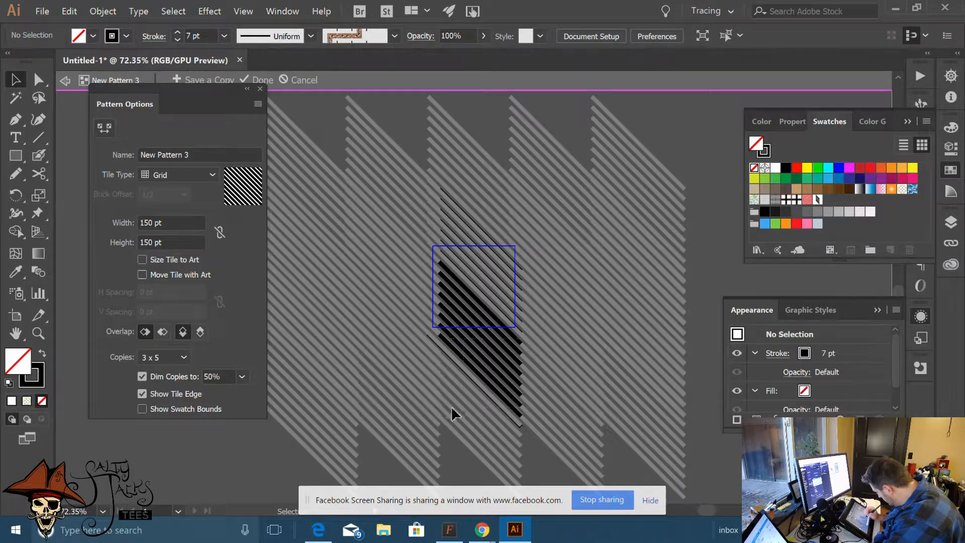
{"action": "left_click", "coordinate": [473, 385]}
{"action": "key", "text": "Delete"}
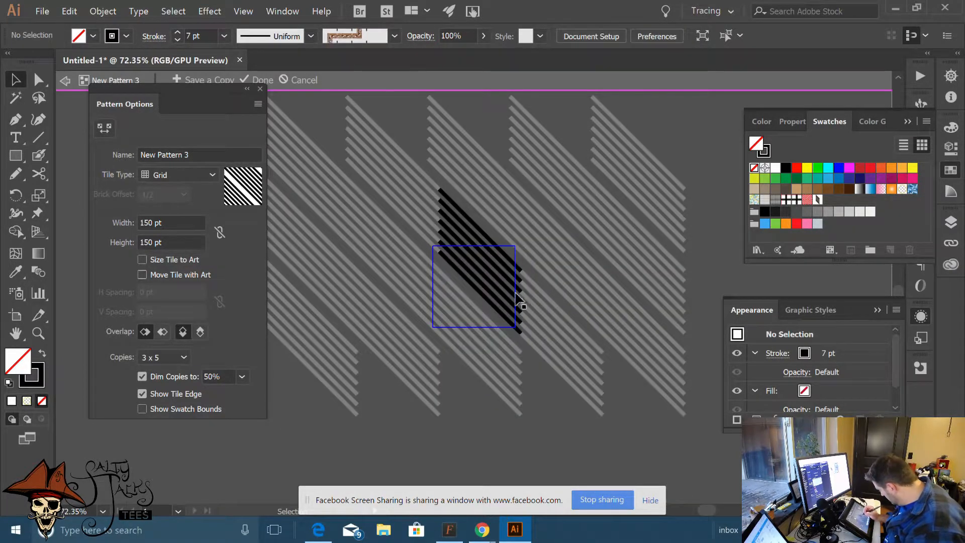
{"action": "left_click_drag", "start_coordinate": [523, 291], "coordinate": [475, 315]}
{"action": "key", "text": "Delete"}
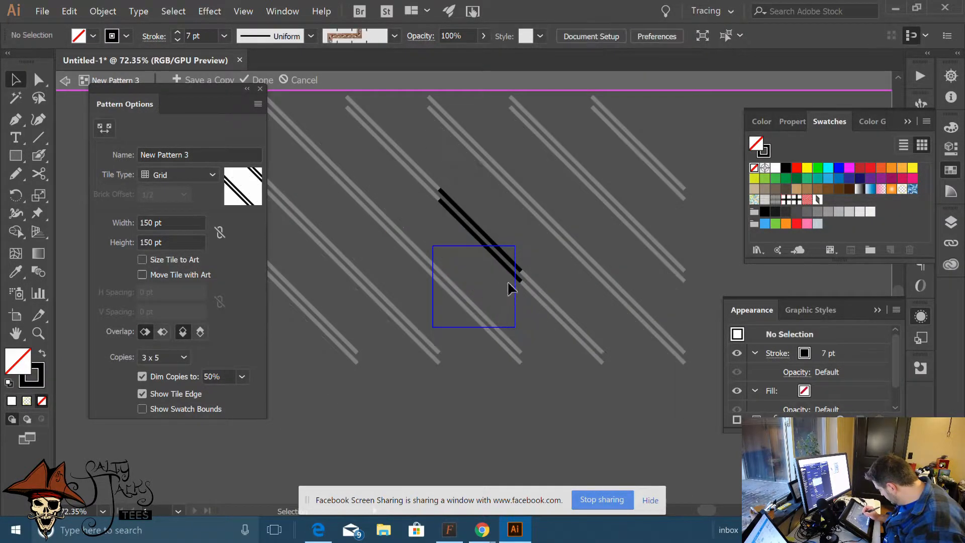
{"action": "left_click", "coordinate": [495, 294]}
{"action": "key", "text": "Delete"}
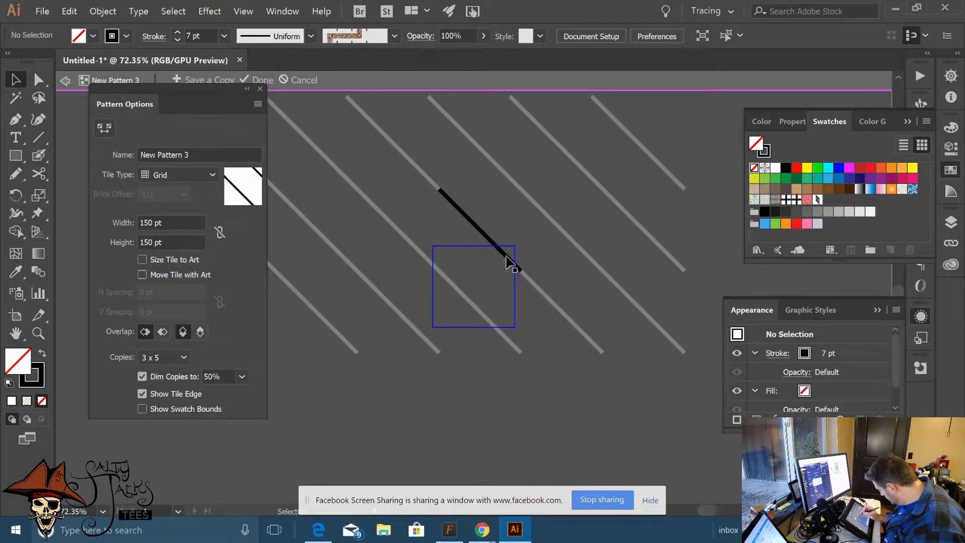
Move the remaining diagonal line into the pattern tile and fit its ends to the tile's opposite corners
{"action": "left_click_drag", "start_coordinate": [498, 310], "coordinate": [500, 314]}
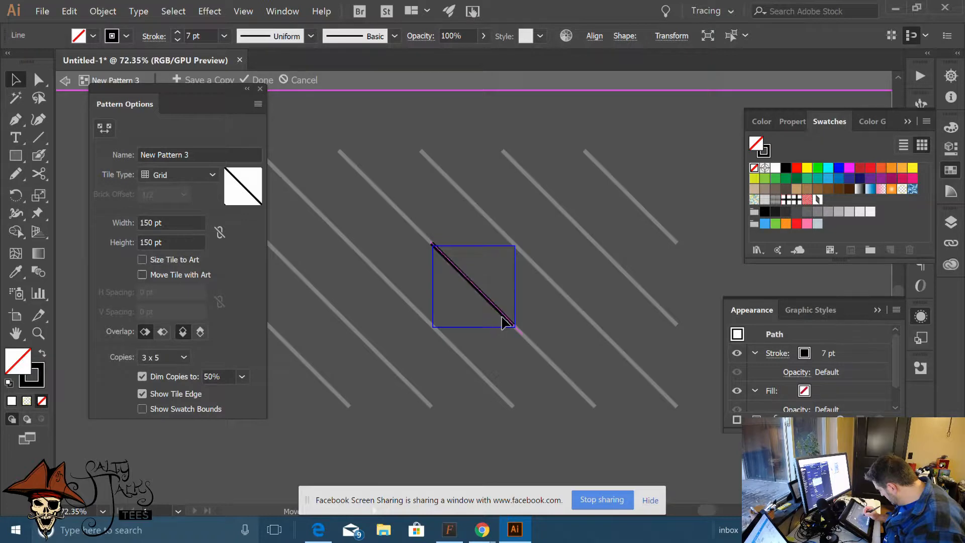
{"action": "left_click_drag", "start_coordinate": [502, 316], "coordinate": [490, 300]}
{"action": "left_click", "coordinate": [501, 363]}
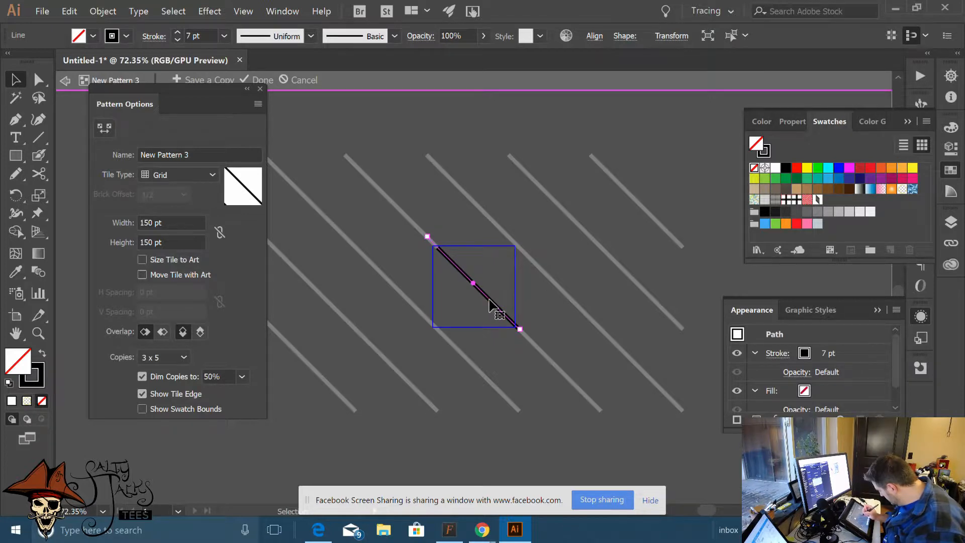
{"action": "left_click_drag", "start_coordinate": [492, 310], "coordinate": [516, 328]}
{"action": "left_click_drag", "start_coordinate": [427, 240], "coordinate": [432, 246]}
{"action": "left_click", "coordinate": [528, 269]}
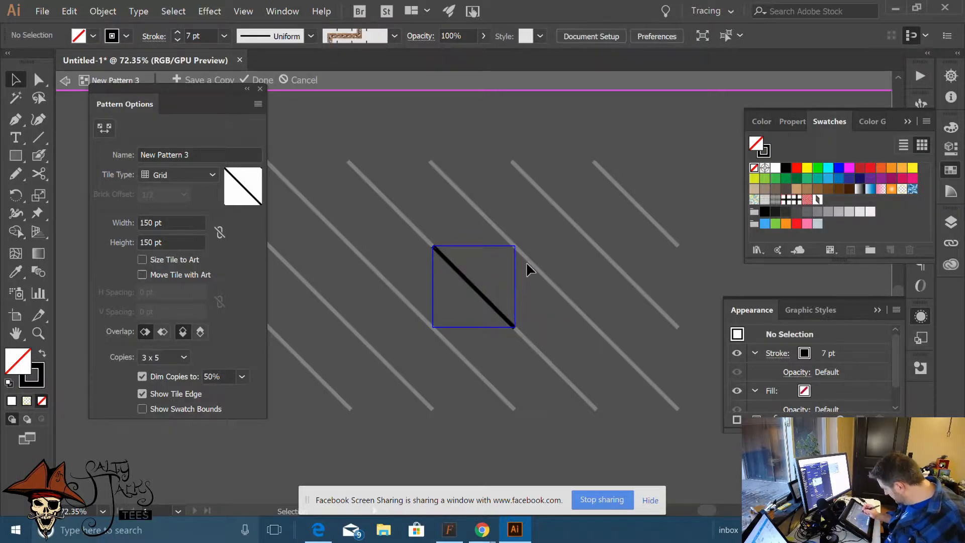
Set the pattern tile's width and height to 25 pt each
{"action": "left_click", "coordinate": [486, 302]}
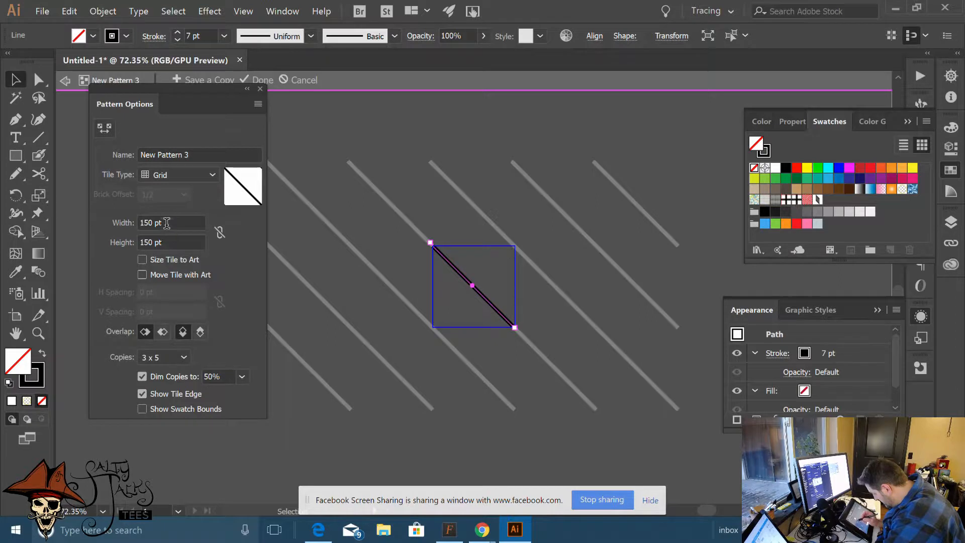
{"action": "left_click_drag", "start_coordinate": [167, 223], "coordinate": [126, 222]}
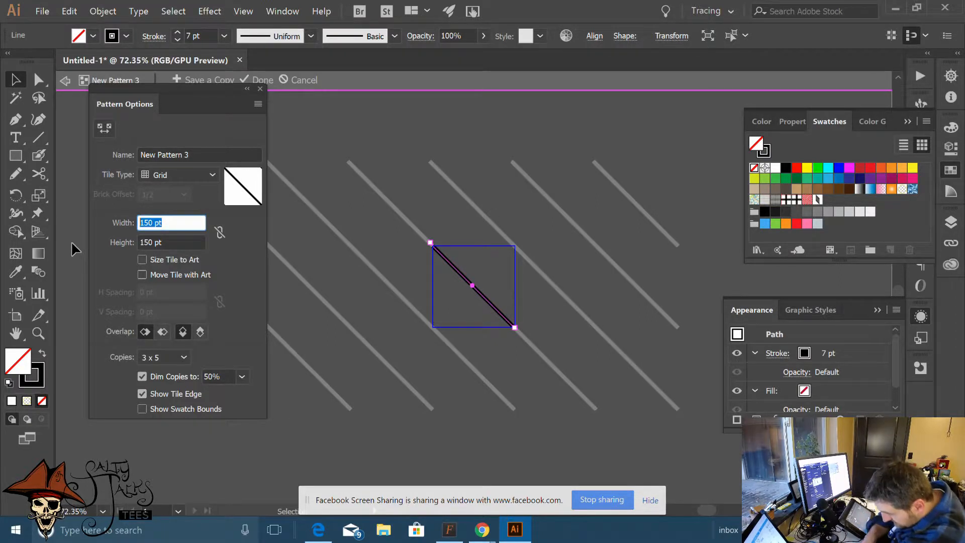
{"action": "type", "text": "25"}
{"action": "key", "text": "Tab"}
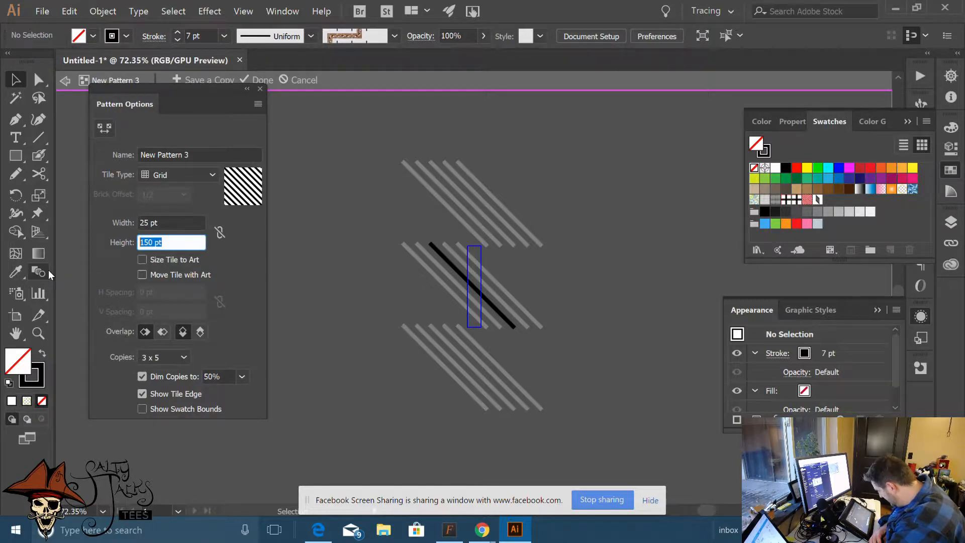
{"action": "type", "text": "25"}
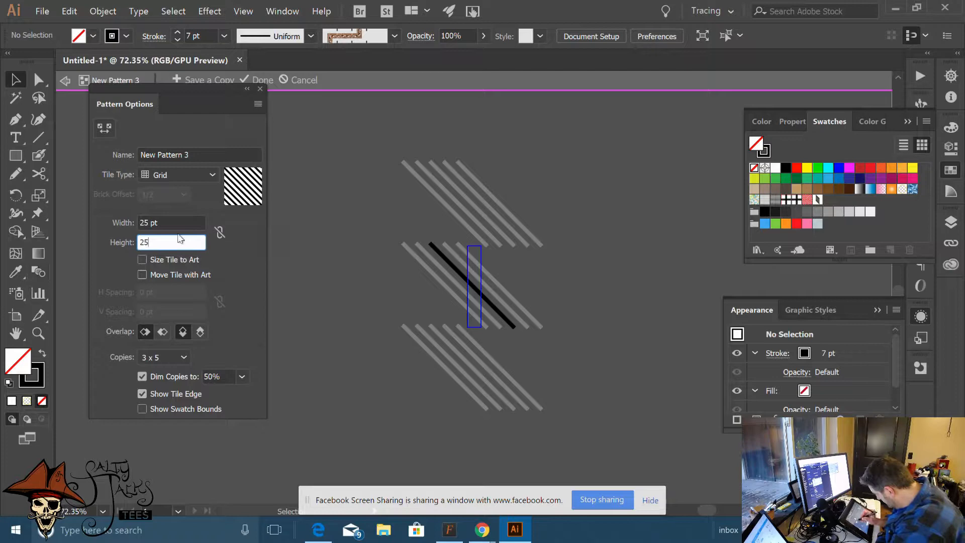
{"action": "key", "text": "Tab"}
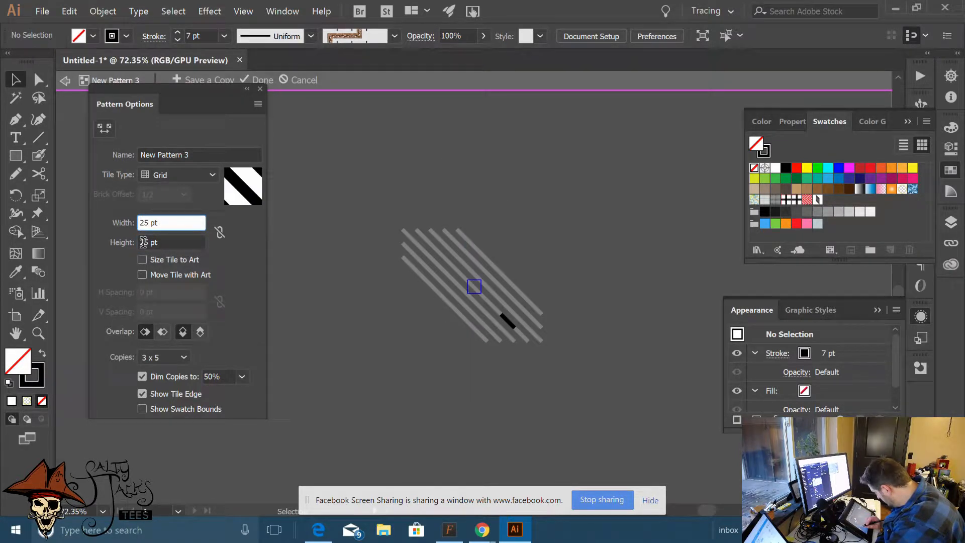
{"action": "left_click_drag", "start_coordinate": [164, 223], "coordinate": [85, 233]}
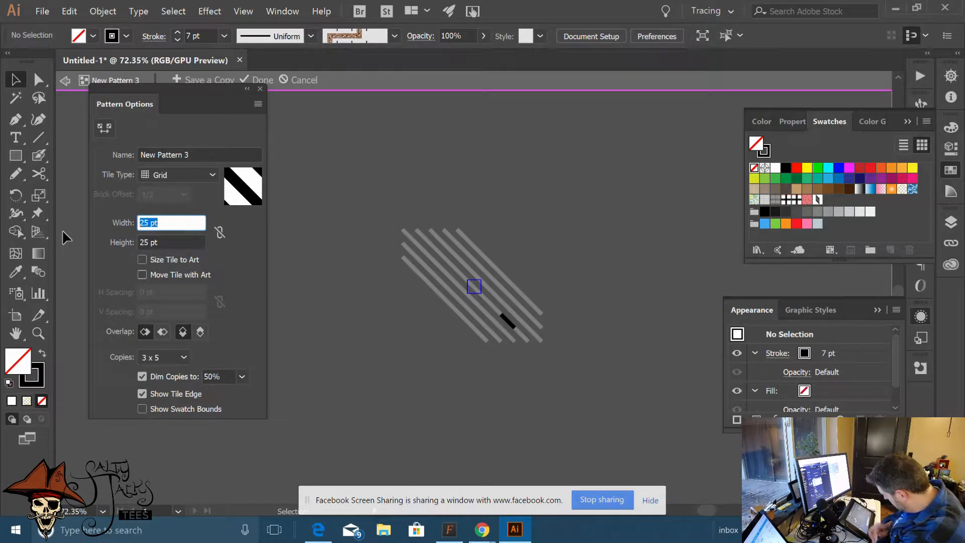
Shorten the diagonal line from both ends to just past the small tile's corners and finish editing the pattern
{"action": "left_click", "coordinate": [549, 231]}
{"action": "scroll", "coordinate": [474, 286], "scroll_direction": "up", "scroll_amount": 5}
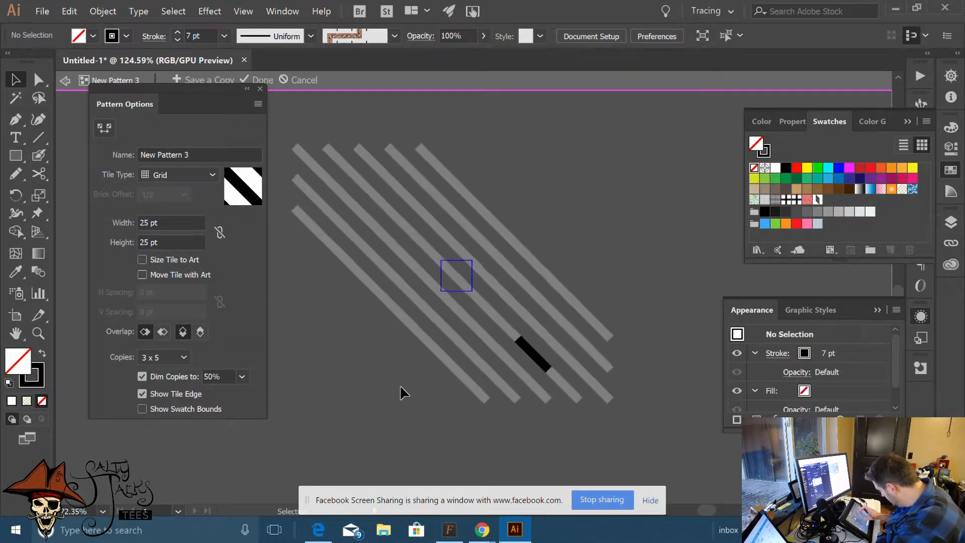
{"action": "left_click", "coordinate": [500, 313]}
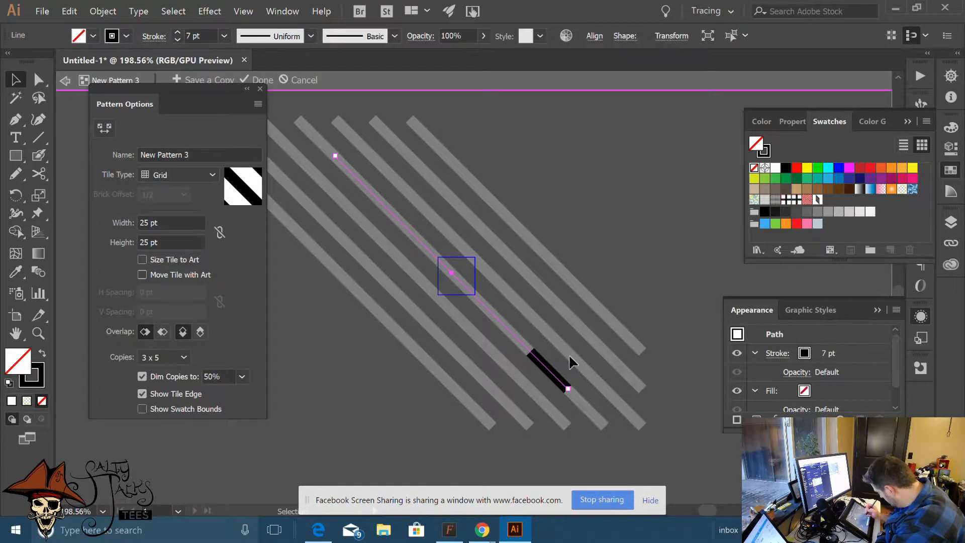
{"action": "left_click_drag", "start_coordinate": [569, 390], "coordinate": [478, 298]}
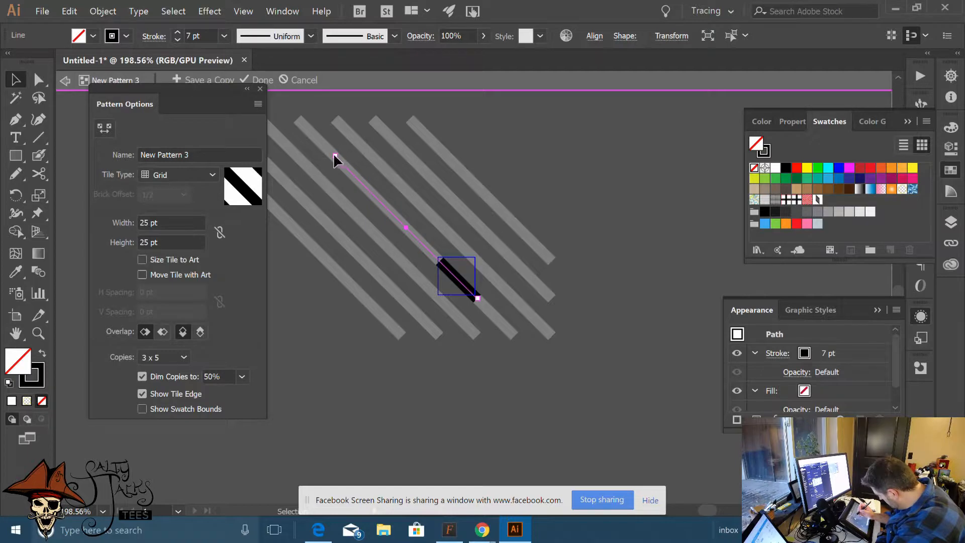
{"action": "left_click_drag", "start_coordinate": [336, 156], "coordinate": [428, 249]}
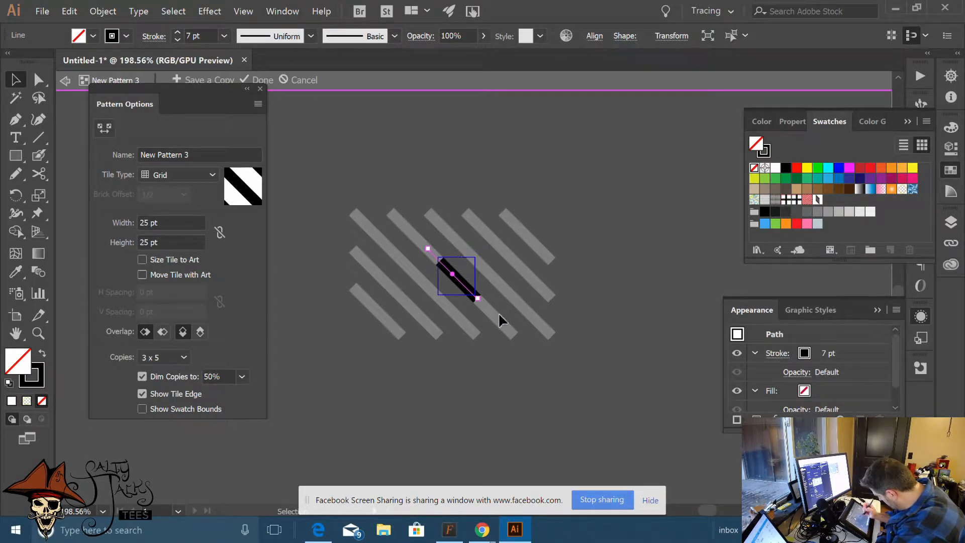
{"action": "left_click", "coordinate": [581, 253]}
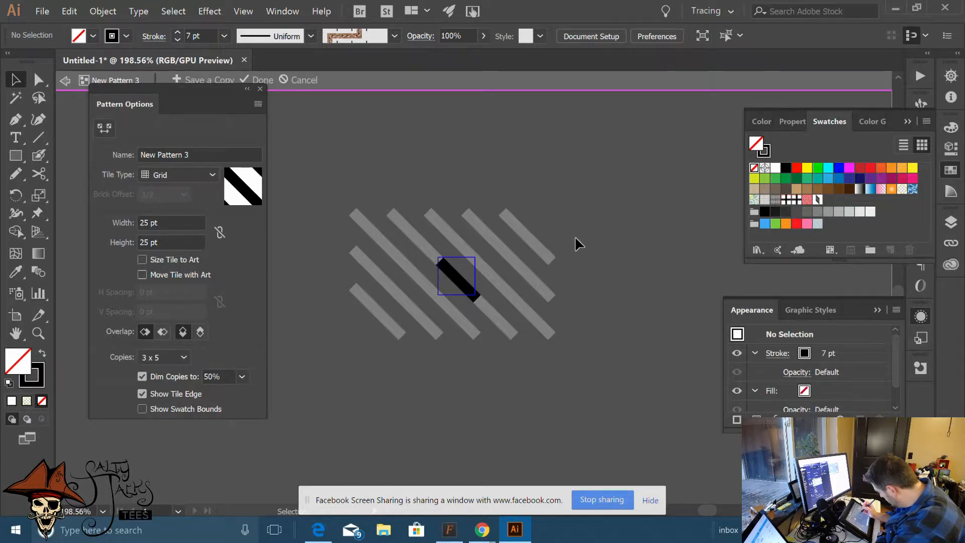
{"action": "left_click", "coordinate": [262, 80]}
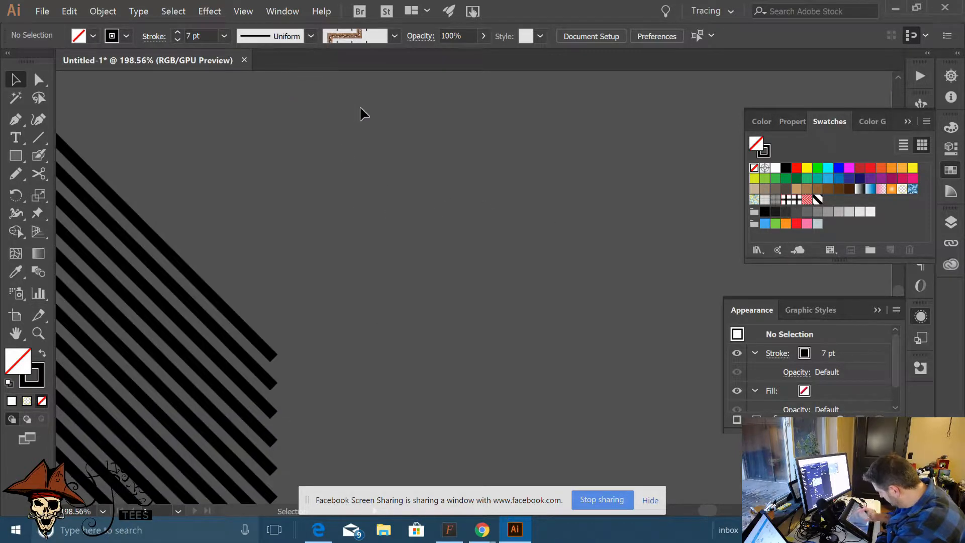
Draw a rectangle about 187 by 183 pt beside the parallel diagonal lines and fill it with the new diagonal-line pattern swatch
{"action": "scroll", "coordinate": [365, 269], "scroll_direction": "down", "scroll_amount": 5}
{"action": "scroll", "coordinate": [365, 271], "scroll_direction": "up", "scroll_amount": 4}
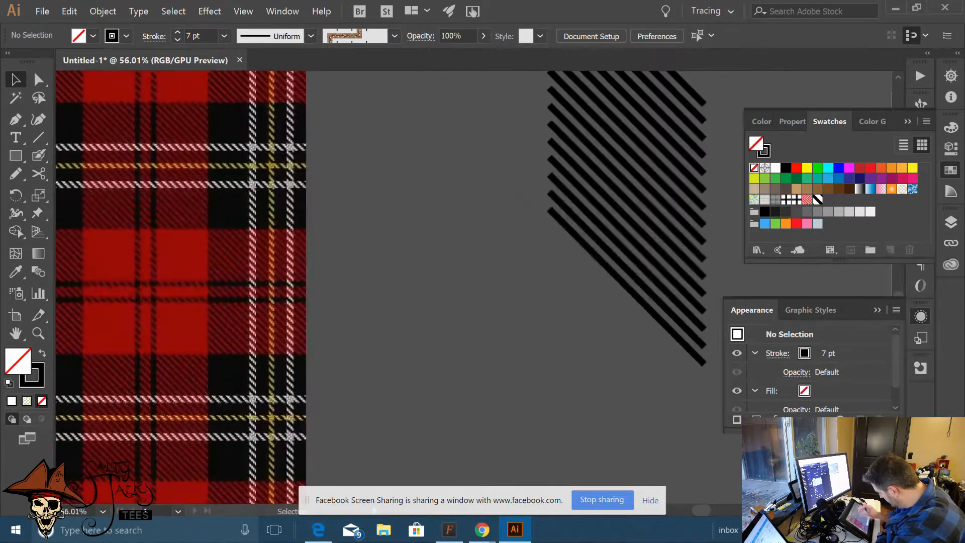
{"action": "scroll", "coordinate": [255, 357], "scroll_direction": "right", "scroll_amount": 5}
{"action": "left_click", "coordinate": [224, 267]}
{"action": "left_click", "coordinate": [15, 156]}
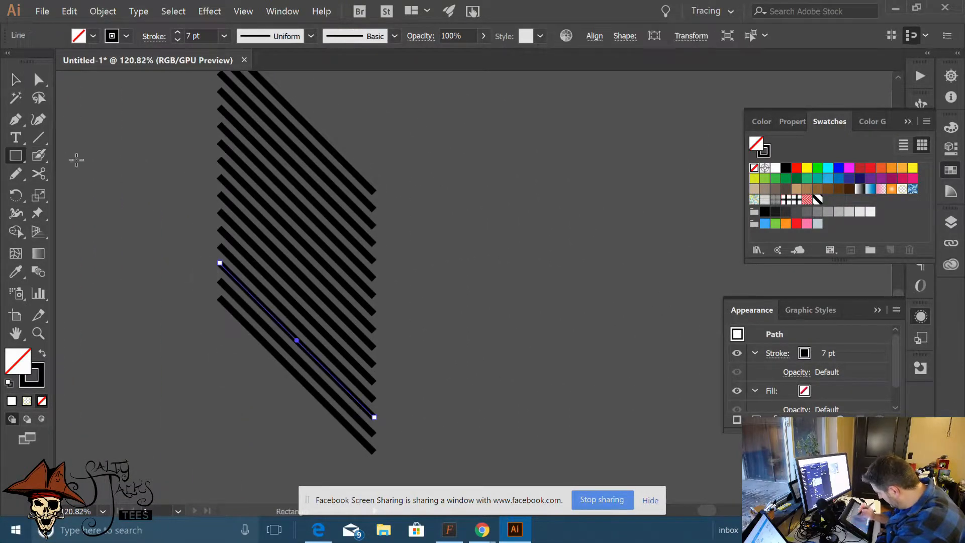
{"action": "mouse_move", "coordinate": [428, 139]}
{"action": "left_mouse_down"}
{"action": "mouse_move", "coordinate": [441, 239]}
{"action": "mouse_move", "coordinate": [598, 306]}
{"action": "left_mouse_up"}
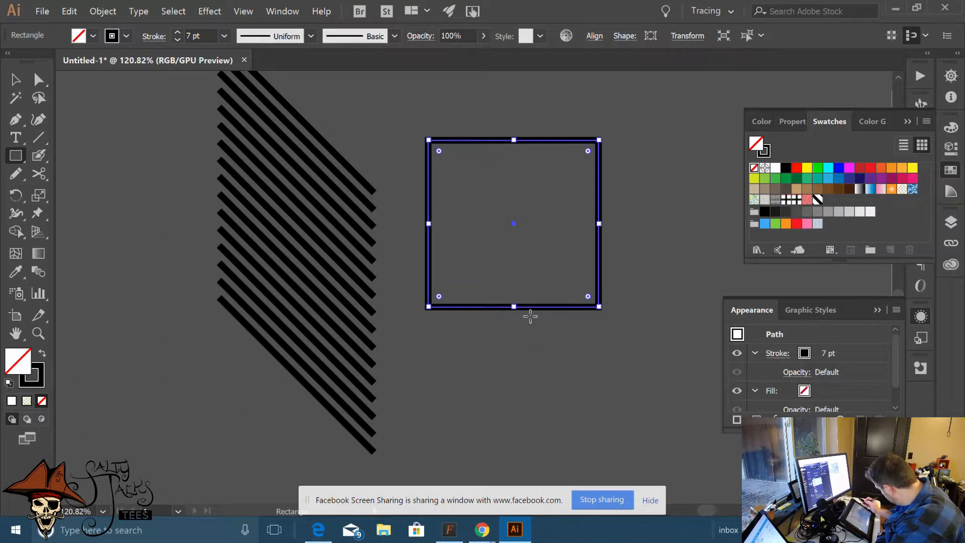
{"action": "left_click", "coordinate": [818, 200]}
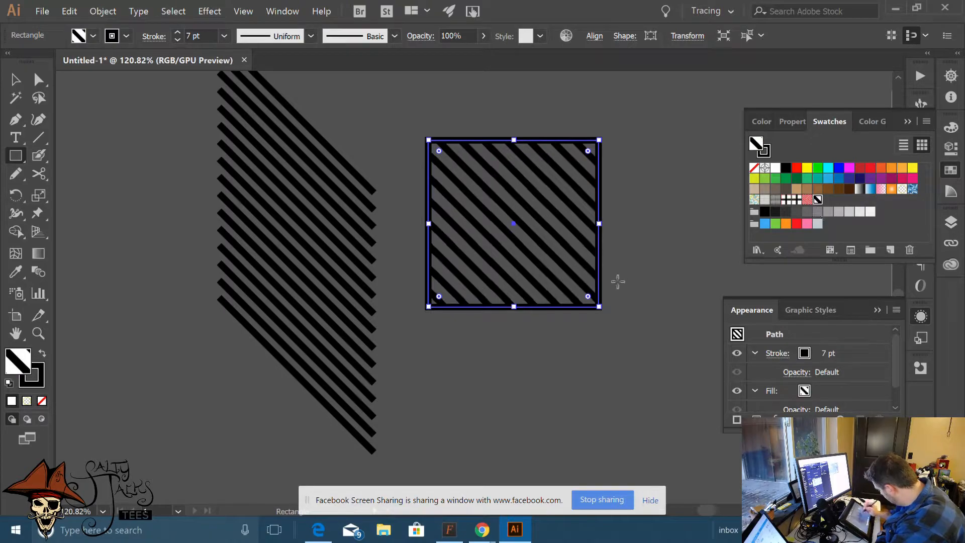
{"action": "scroll", "coordinate": [516, 321], "scroll_direction": "down", "scroll_amount": 5}
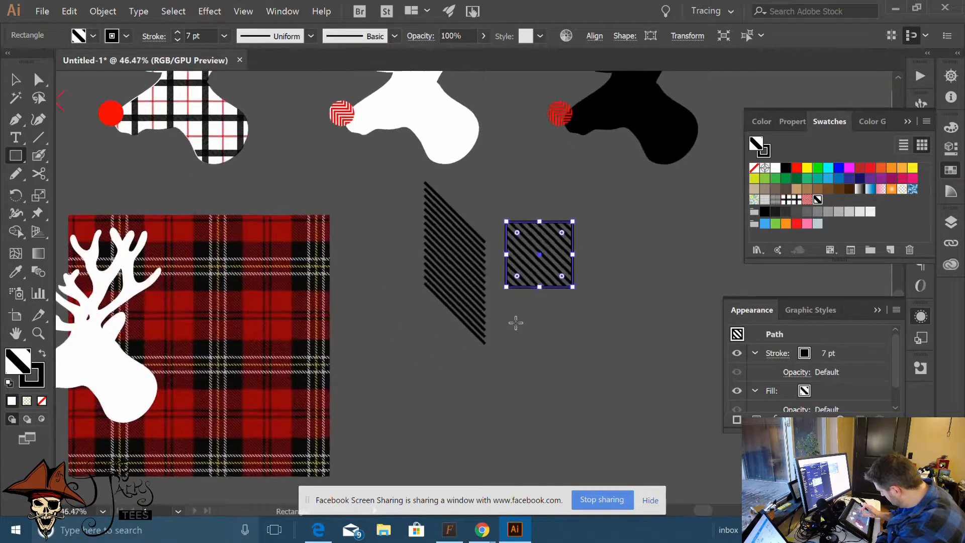
{"action": "scroll", "coordinate": [516, 322], "scroll_direction": "up", "scroll_amount": 2}
{"action": "scroll", "coordinate": [523, 329], "scroll_direction": "up", "scroll_amount": 2}
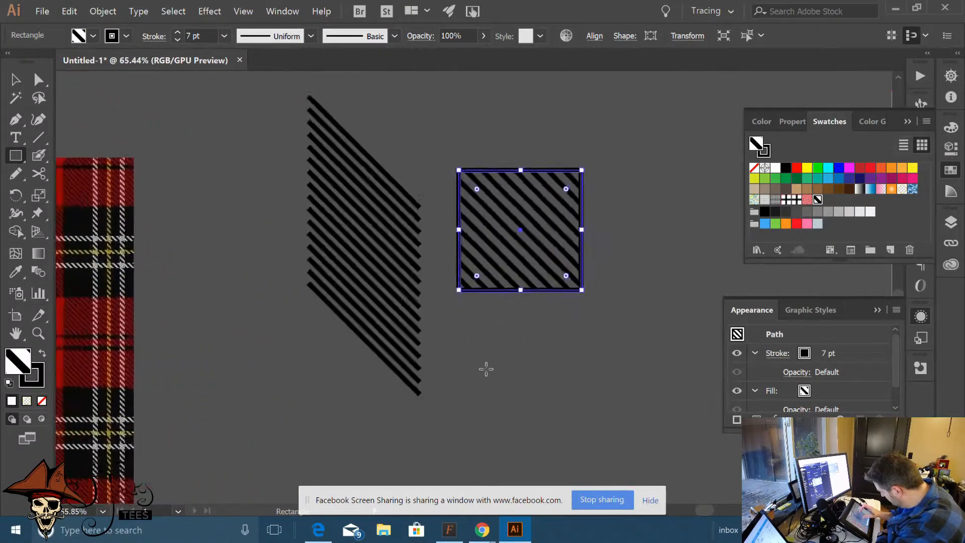
{"action": "scroll", "coordinate": [486, 370], "scroll_direction": "down", "scroll_amount": 1}
{"action": "left_click", "coordinate": [182, 196]}
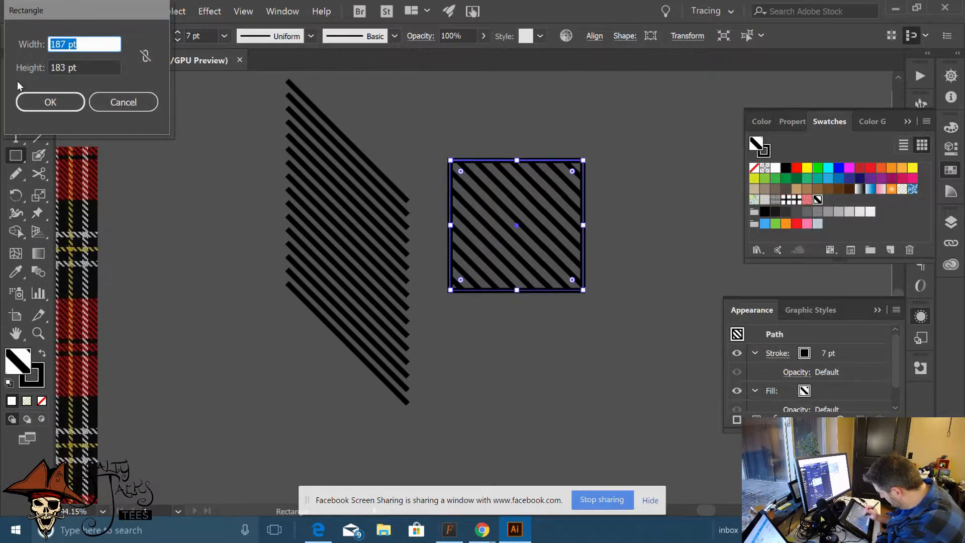
{"action": "left_click", "coordinate": [123, 102]}
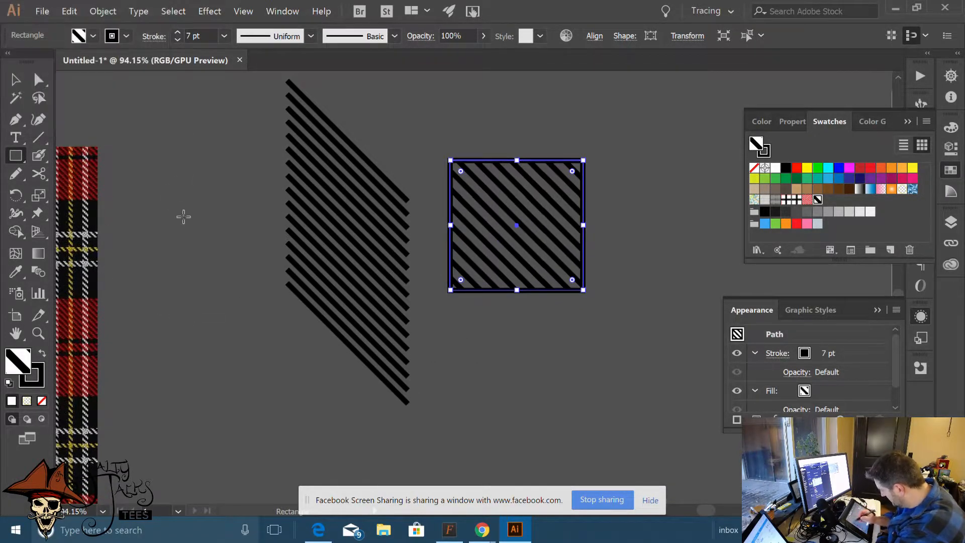
{"action": "left_click", "coordinate": [72, 106]}
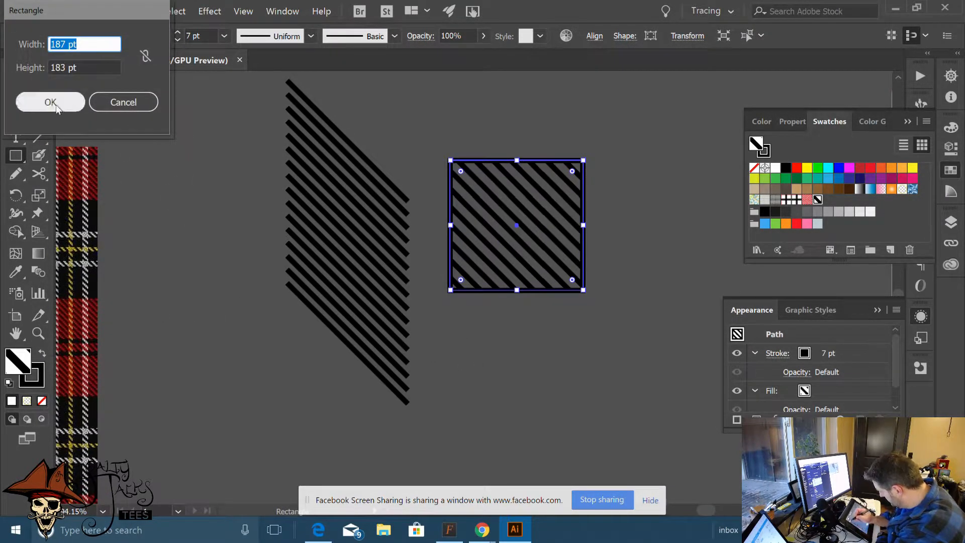
{"action": "left_click", "coordinate": [123, 102]}
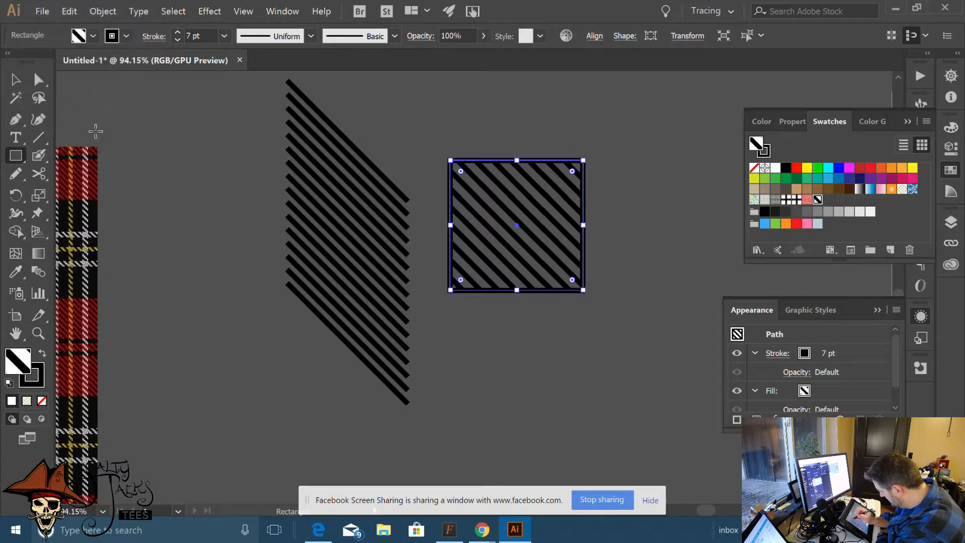
{"action": "left_click", "coordinate": [146, 115]}
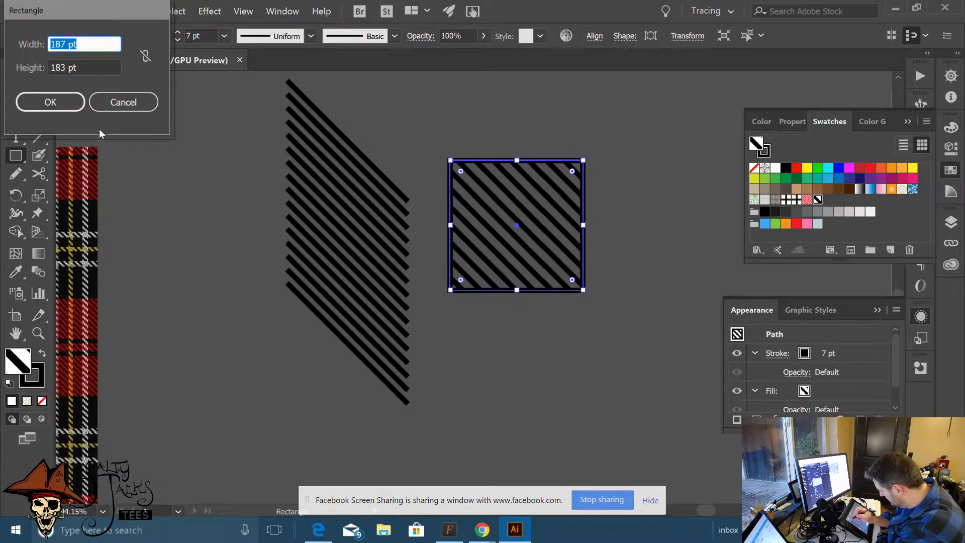
{"action": "left_click", "coordinate": [123, 102]}
Remove the black stroke from the pattern-filled rectangle, keeping its diagonal-line fill
{"action": "left_click", "coordinate": [15, 82]}
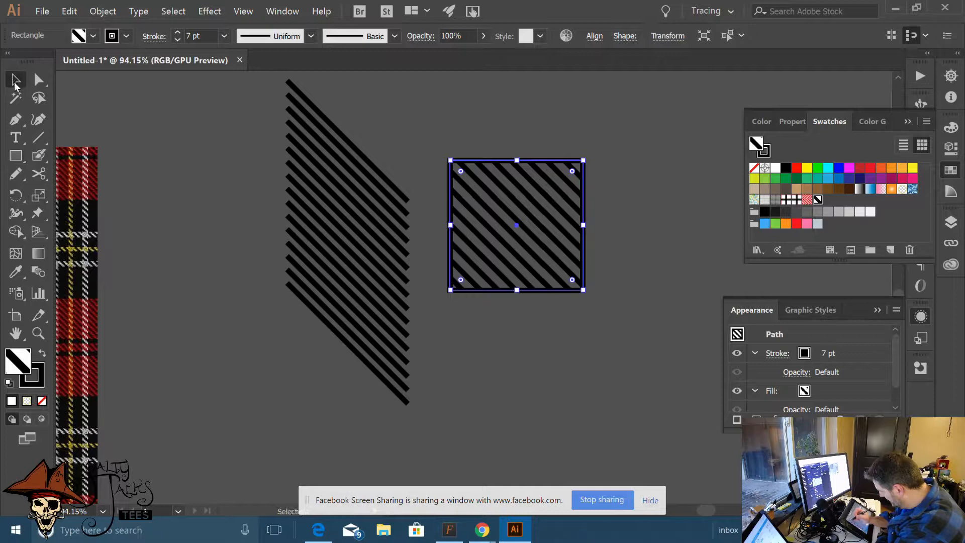
{"action": "left_click", "coordinate": [259, 236]}
{"action": "key", "text": "ctrl+minus"}
{"action": "left_click", "coordinate": [512, 243]}
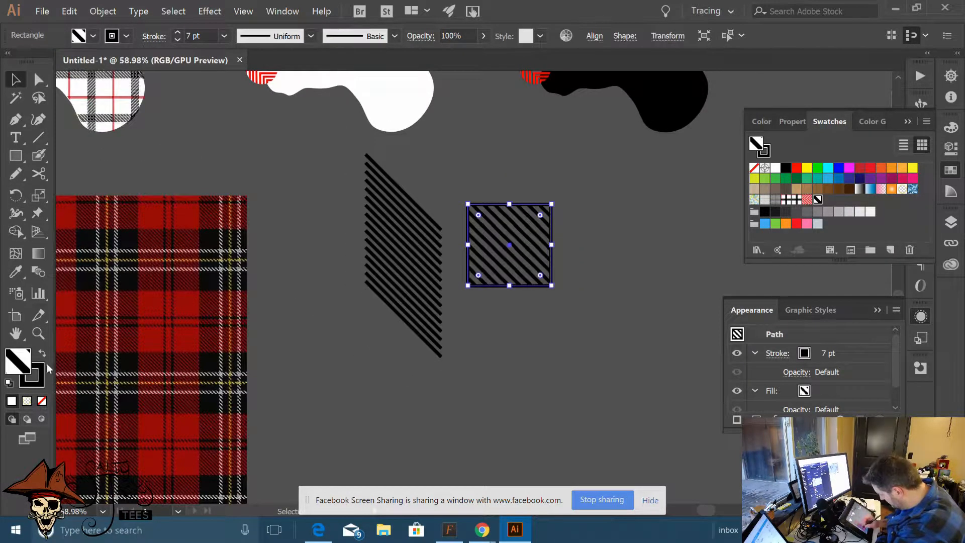
{"action": "left_click", "coordinate": [38, 383]}
{"action": "left_click", "coordinate": [42, 400]}
{"action": "left_click", "coordinate": [542, 292]}
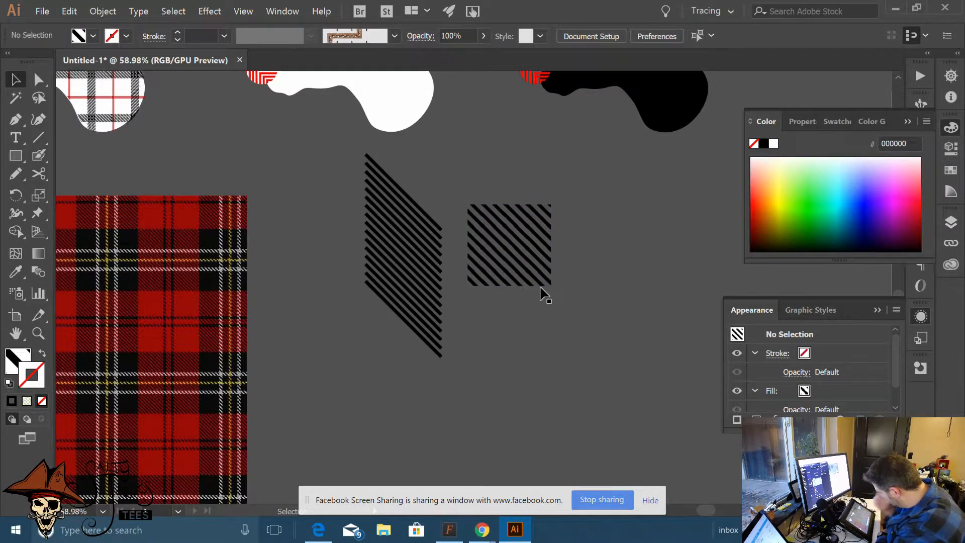
Delete the original set of parallel diagonal lines between the tartan image and the pattern-filled rectangle
{"action": "left_click", "coordinate": [440, 354]}
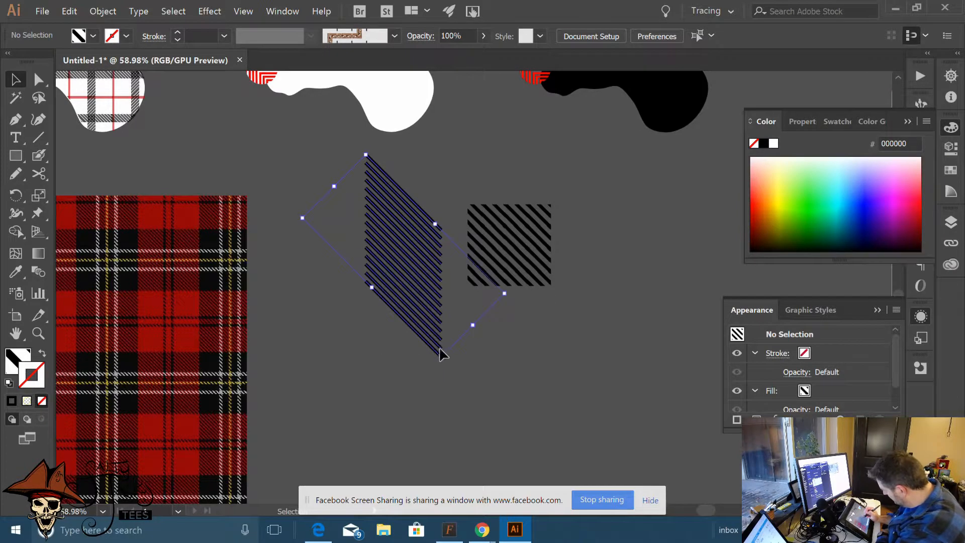
{"action": "key", "text": "Delete"}
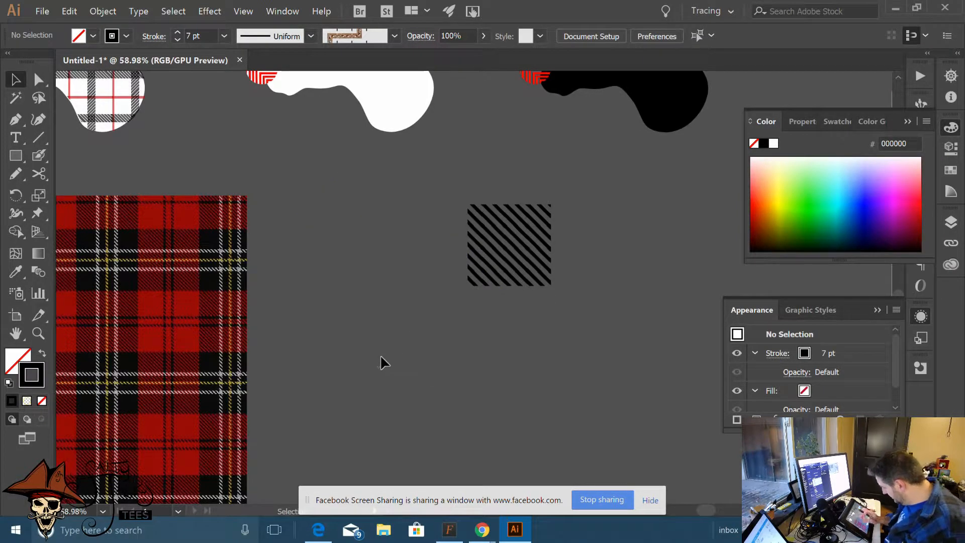
Draw a tall narrow rectangle over one of the tartan's white vertical stripes and fill it white with no stroke
{"action": "scroll", "coordinate": [256, 361], "scroll_direction": "up", "scroll_amount": 4}
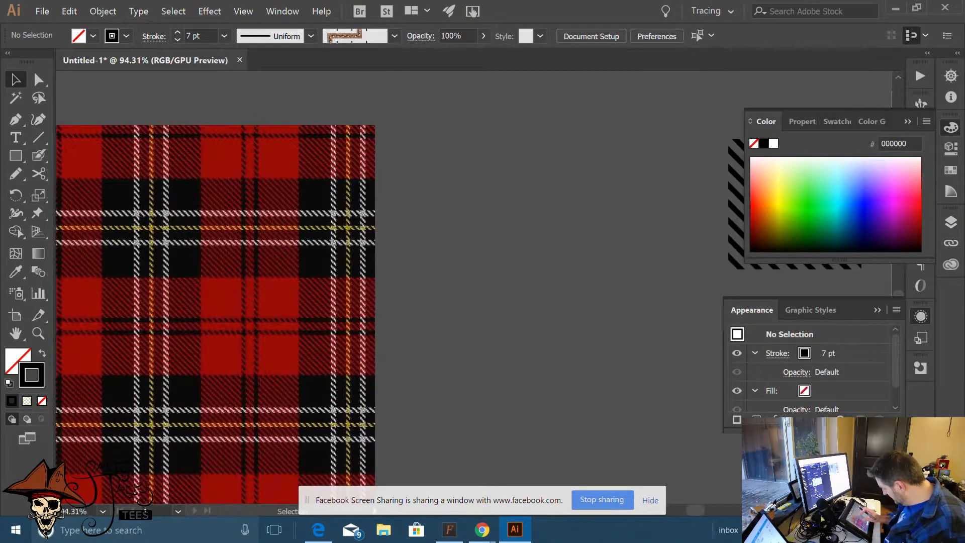
{"action": "scroll", "coordinate": [352, 371], "scroll_direction": "down", "scroll_amount": 3}
{"action": "scroll", "coordinate": [351, 372], "scroll_direction": "up", "scroll_amount": 3}
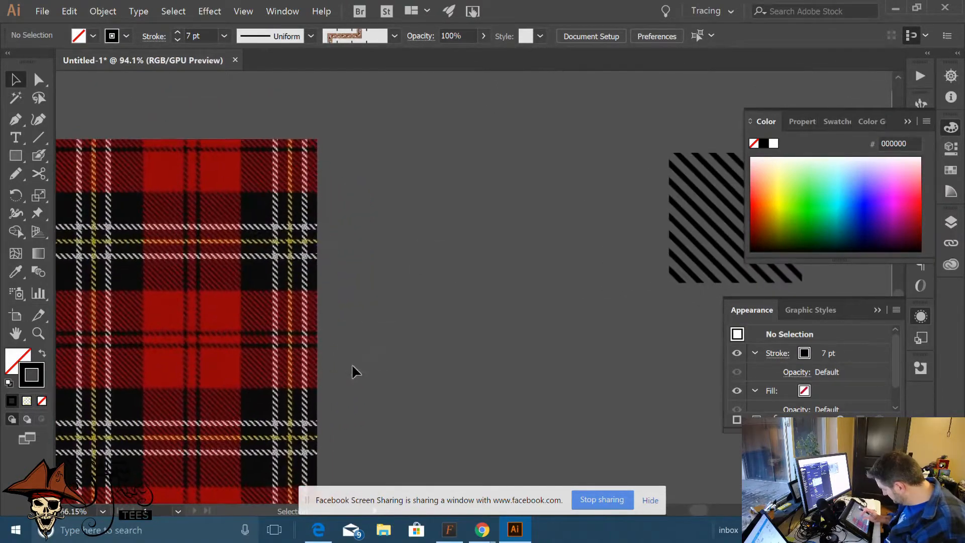
{"action": "key", "text": "m"}
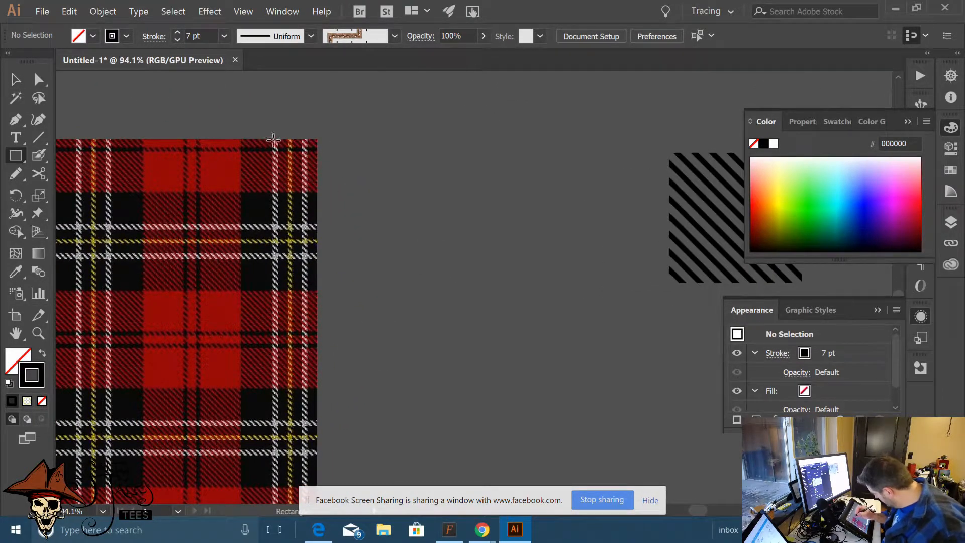
{"action": "left_click", "coordinate": [269, 134]}
{"action": "left_click", "coordinate": [123, 101]}
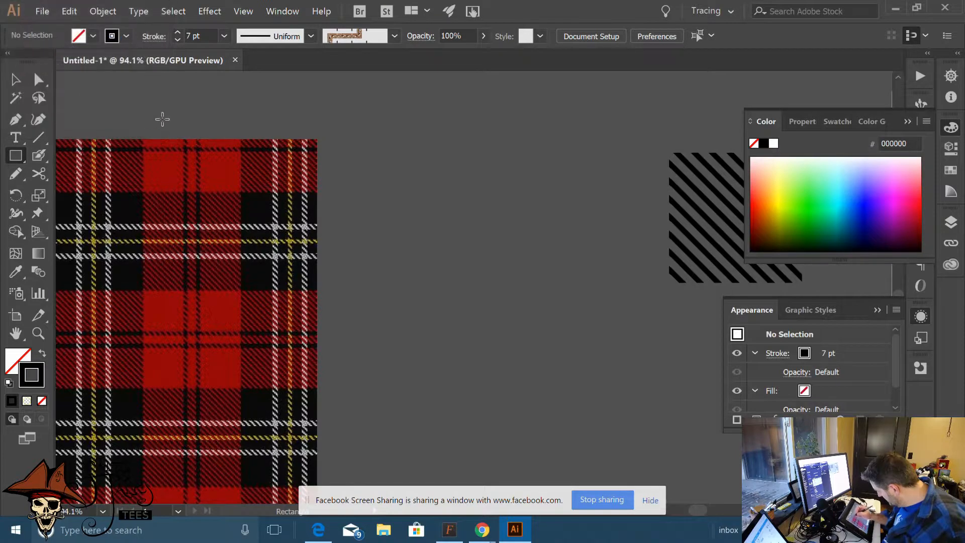
{"action": "scroll", "coordinate": [215, 331], "scroll_direction": "left", "scroll_amount": 3}
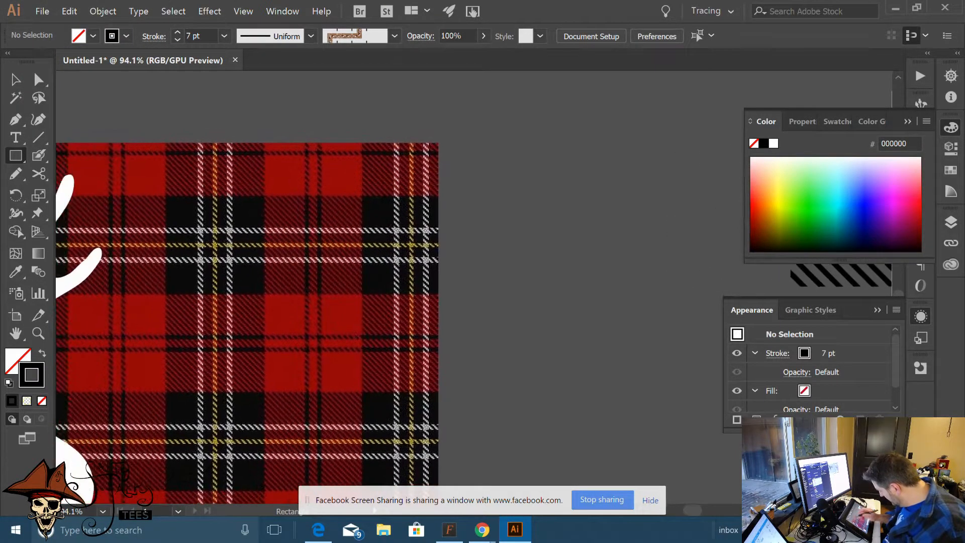
{"action": "mouse_move", "coordinate": [195, 139]}
{"action": "left_mouse_down"}
{"action": "mouse_move", "coordinate": [193, 399]}
{"action": "mouse_move", "coordinate": [234, 424]}
{"action": "mouse_move", "coordinate": [201, 425]}
{"action": "left_mouse_up"}
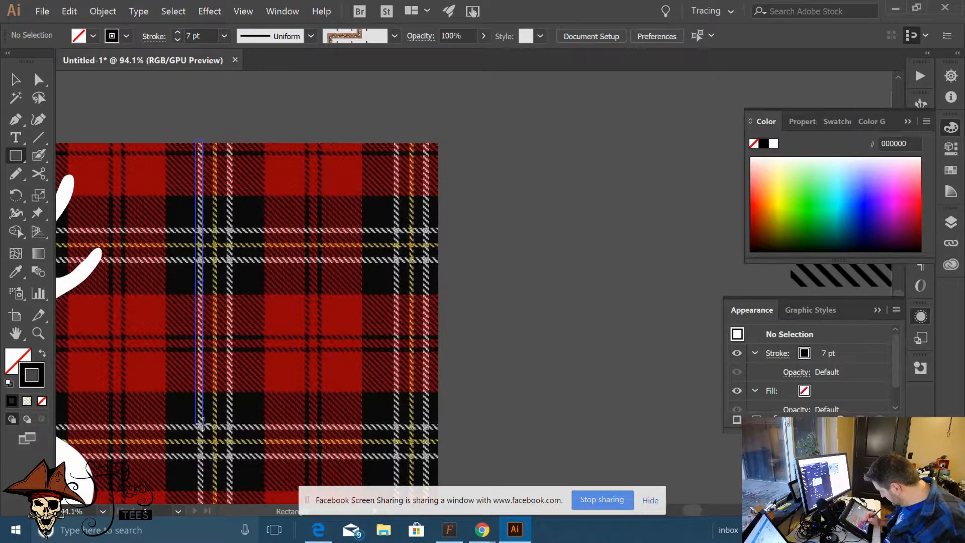
{"action": "left_click", "coordinate": [43, 353]}
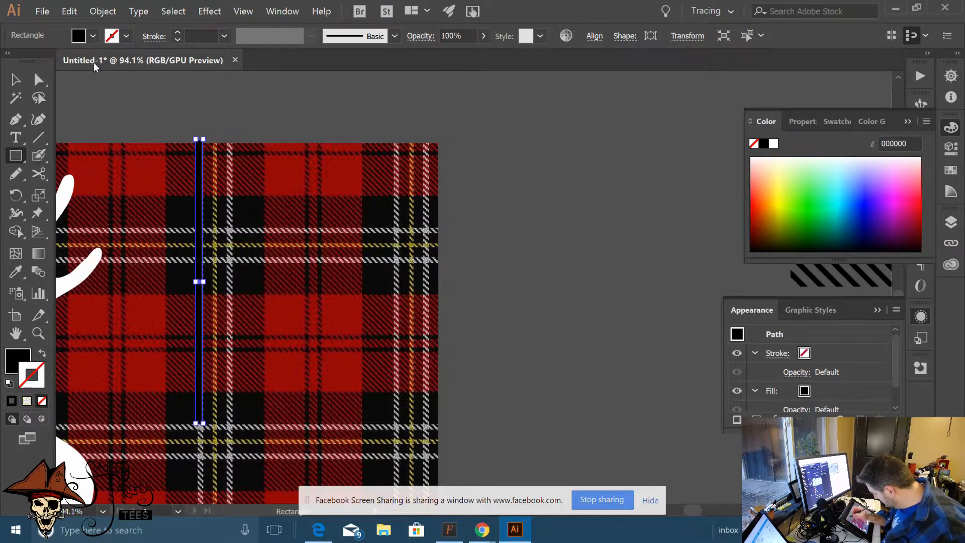
{"action": "left_click", "coordinate": [94, 37]}
{"action": "left_click", "coordinate": [32, 61]}
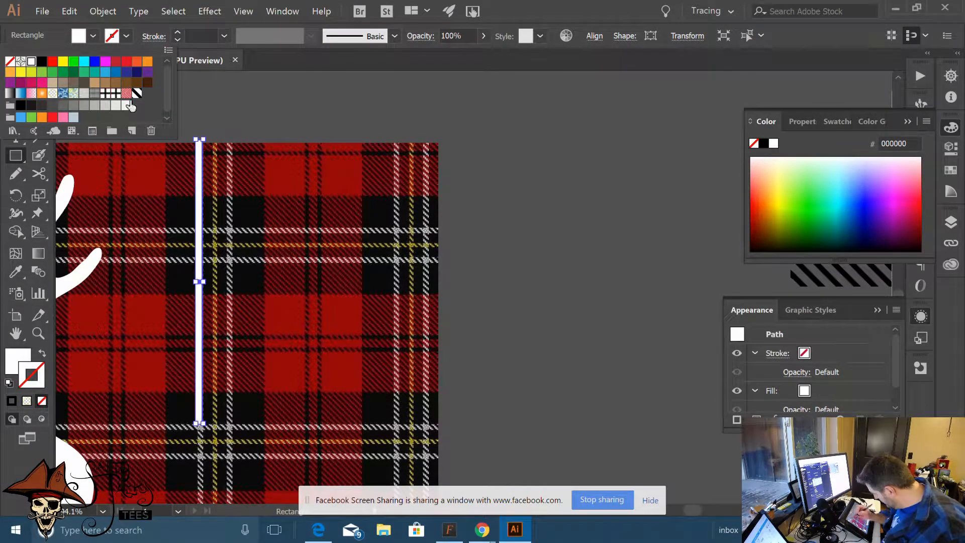
Adjust both long edges of the white rectangle to match the width of the tartan's white vertical stripe beneath it
{"action": "key", "text": "v"}
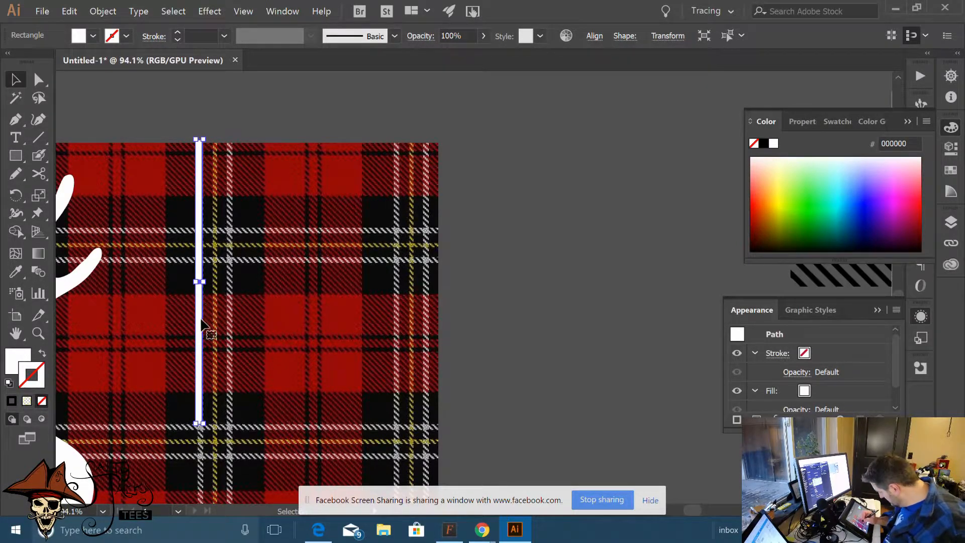
{"action": "left_click_drag", "start_coordinate": [195, 285], "coordinate": [198, 287]}
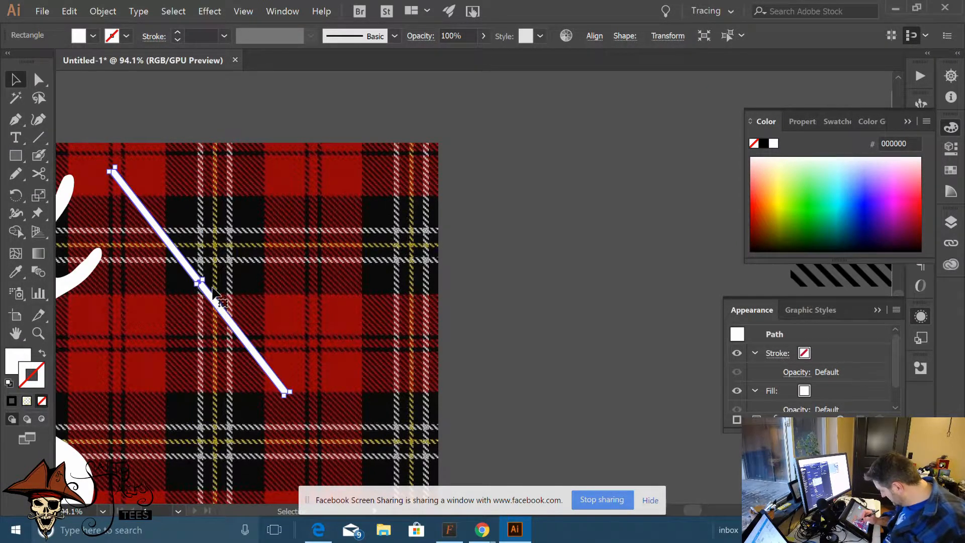
{"action": "key", "text": "ctrl+z"}
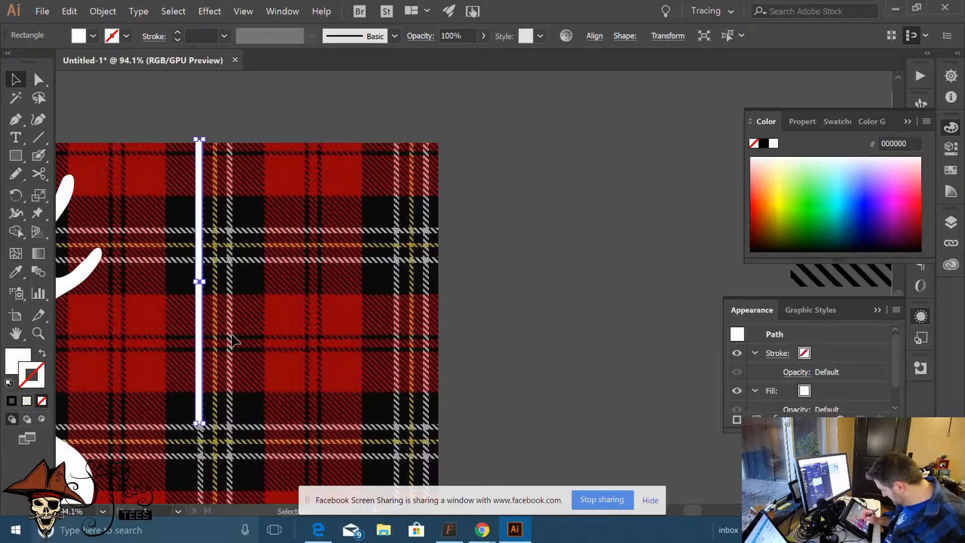
{"action": "left_click", "coordinate": [230, 335]}
{"action": "scroll", "coordinate": [218, 304], "scroll_direction": "up", "scroll_amount": 5}
{"action": "scroll", "coordinate": [176, 397], "scroll_direction": "up", "scroll_amount": 6}
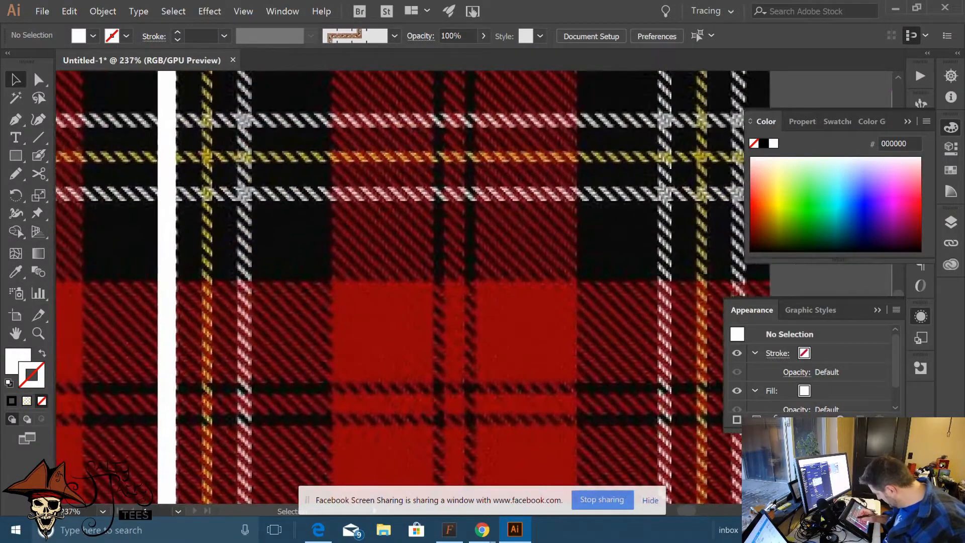
{"action": "left_click", "coordinate": [159, 250]}
{"action": "left_click_drag", "start_coordinate": [159, 249], "coordinate": [179, 250]}
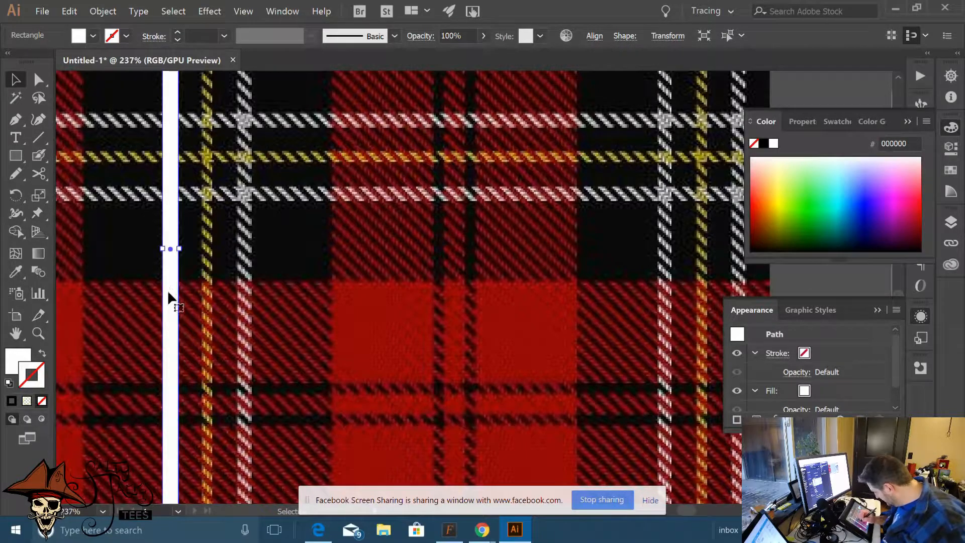
Copy the white bar onto the neighbouring yellow and second white vertical stripes, fitting each copy's width to its stripe
{"action": "left_click_drag", "start_coordinate": [168, 304], "coordinate": [209, 306]}
{"action": "left_click_drag", "start_coordinate": [209, 251], "coordinate": [212, 254]}
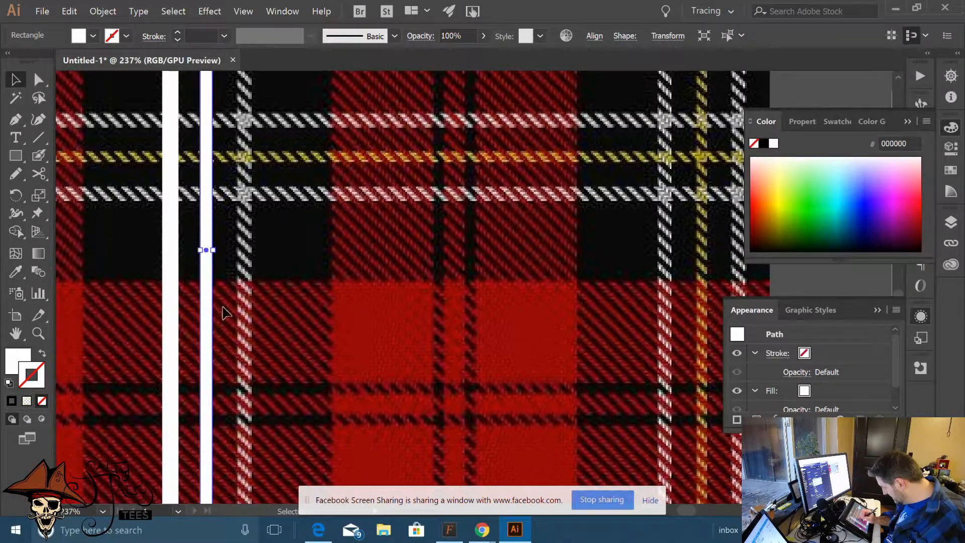
{"action": "left_click", "coordinate": [222, 307]}
{"action": "left_click_drag", "start_coordinate": [203, 307], "coordinate": [242, 316]}
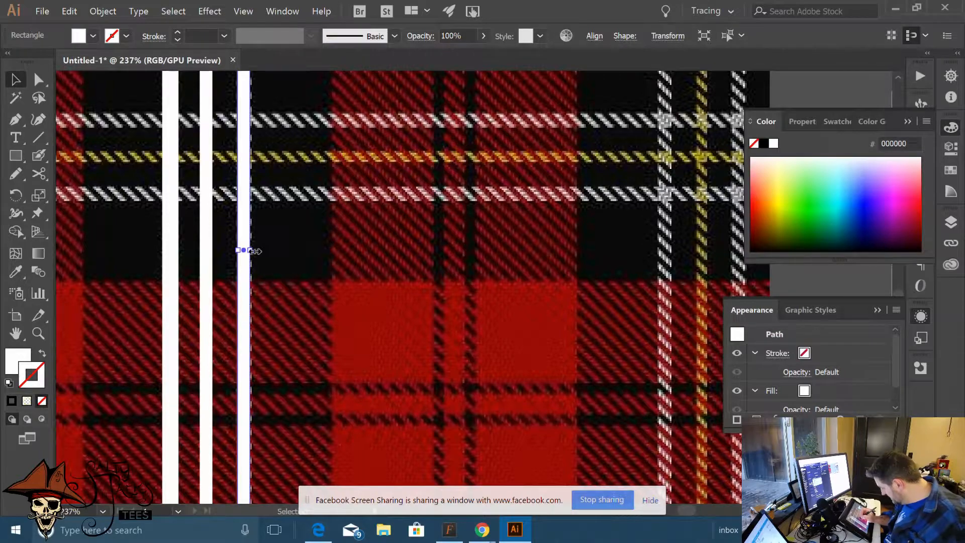
{"action": "left_click_drag", "start_coordinate": [250, 251], "coordinate": [254, 251]}
{"action": "left_click", "coordinate": [266, 283]}
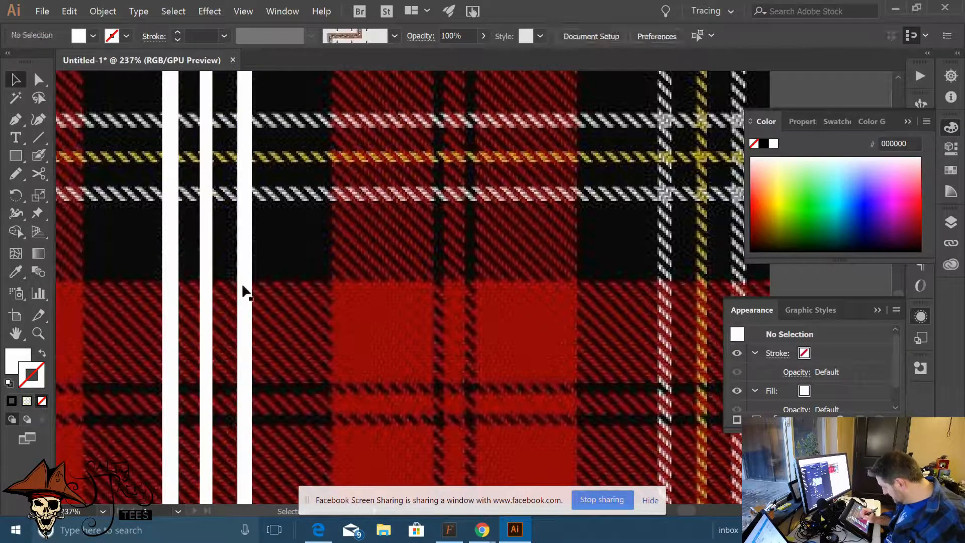
Shorten the three white vertical bars together from their upper ends to start at the tartan's first horizontal white stripe
{"action": "left_click_drag", "start_coordinate": [262, 293], "coordinate": [258, 316]}
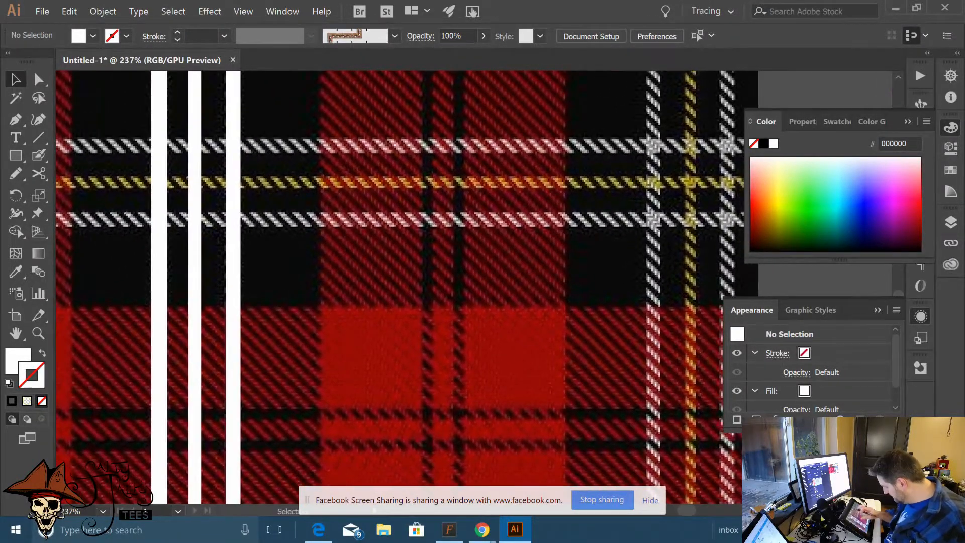
{"action": "scroll", "coordinate": [366, 272], "scroll_direction": "down", "scroll_amount": 5}
{"action": "left_click_drag", "start_coordinate": [383, 347], "coordinate": [284, 368]}
{"action": "scroll", "coordinate": [280, 366], "scroll_direction": "up", "scroll_amount": 3}
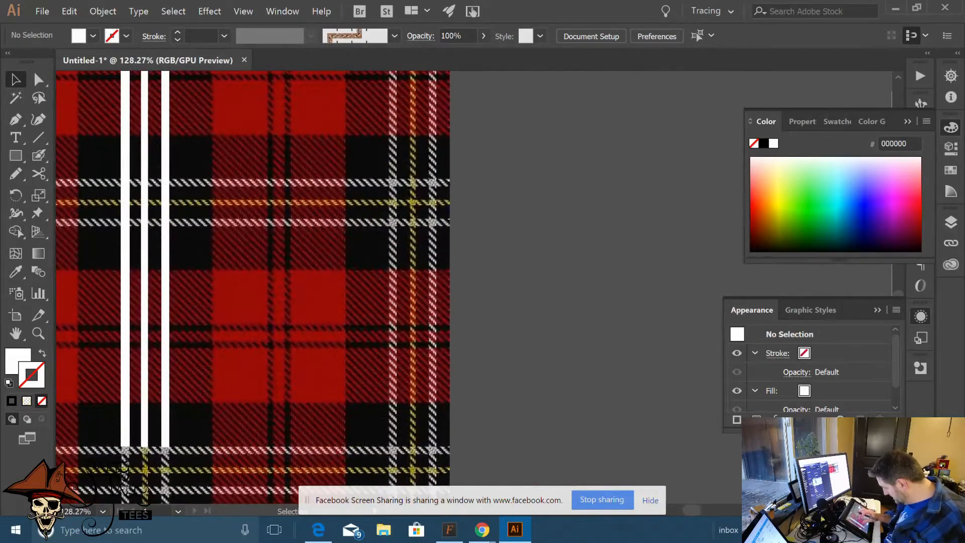
{"action": "left_click_drag", "start_coordinate": [240, 394], "coordinate": [318, 452]}
{"action": "left_click_drag", "start_coordinate": [165, 98], "coordinate": [293, 210]}
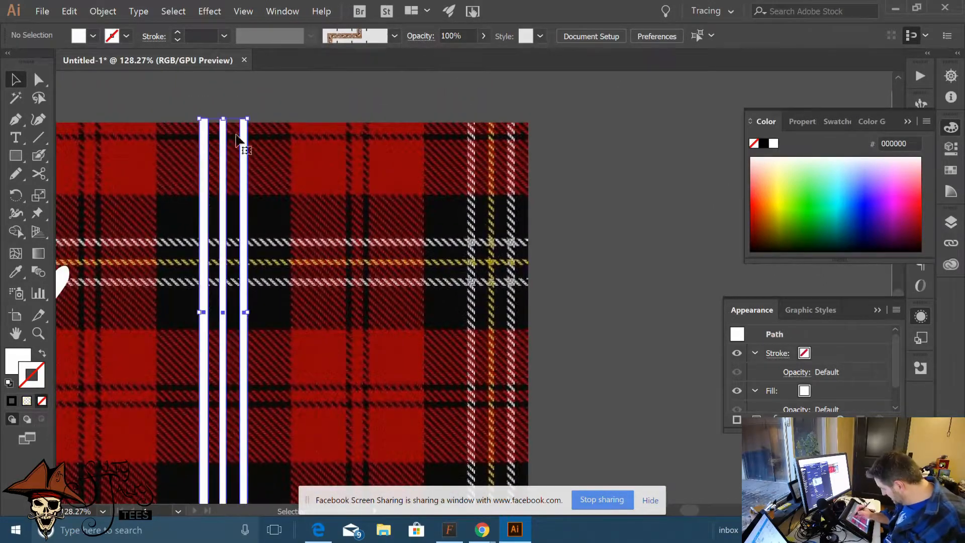
{"action": "left_click_drag", "start_coordinate": [223, 119], "coordinate": [226, 238]}
{"action": "left_click", "coordinate": [286, 242]}
Duplicate the three vertical bars, rotate the copy 90 degrees, and place it over the horizontal stripes so both sets meet at the corner
{"action": "scroll", "coordinate": [293, 290], "scroll_direction": "down", "scroll_amount": 3}
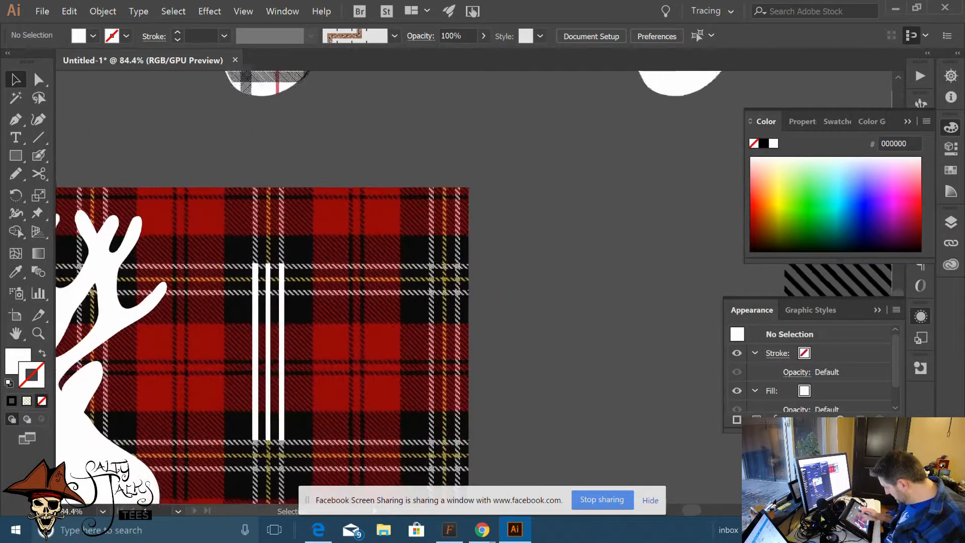
{"action": "scroll", "coordinate": [289, 352], "scroll_direction": "up", "scroll_amount": 3}
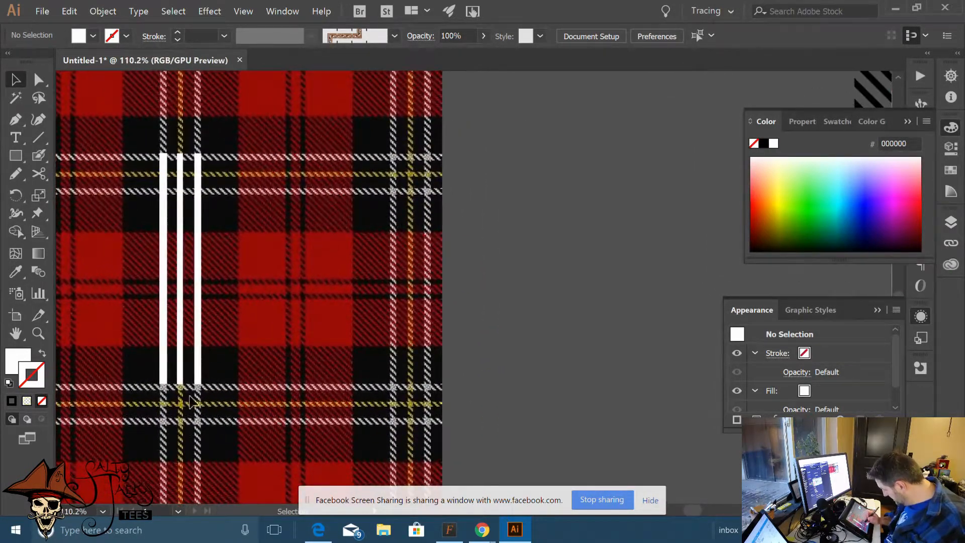
{"action": "left_click", "coordinate": [198, 304]}
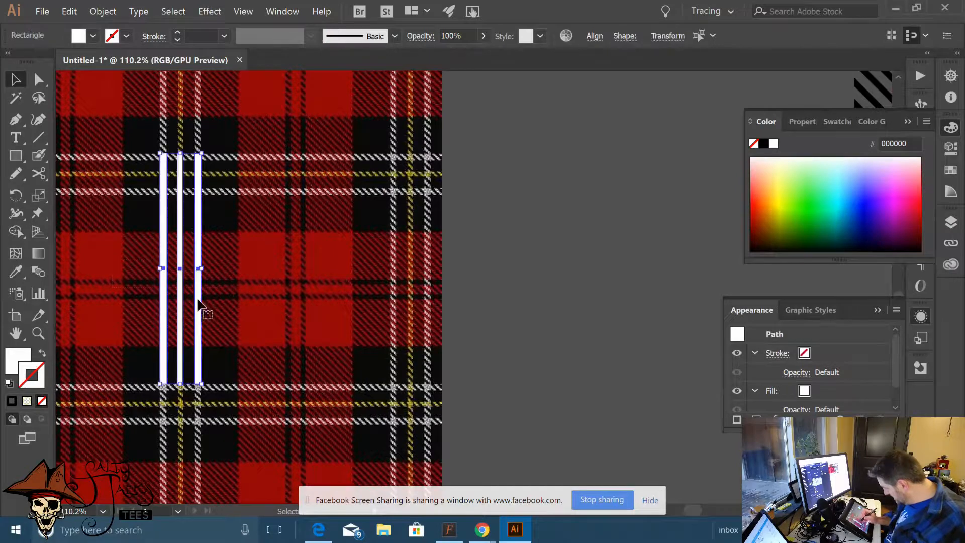
{"action": "left_click_drag", "start_coordinate": [198, 304], "coordinate": [272, 304]}
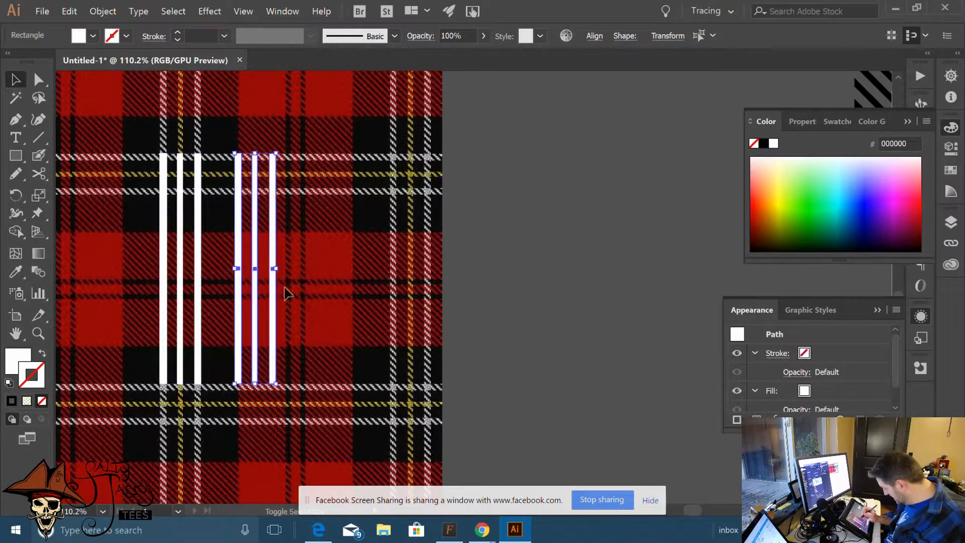
{"action": "left_click", "coordinate": [296, 386]}
{"action": "left_click_drag", "start_coordinate": [224, 327], "coordinate": [296, 362]}
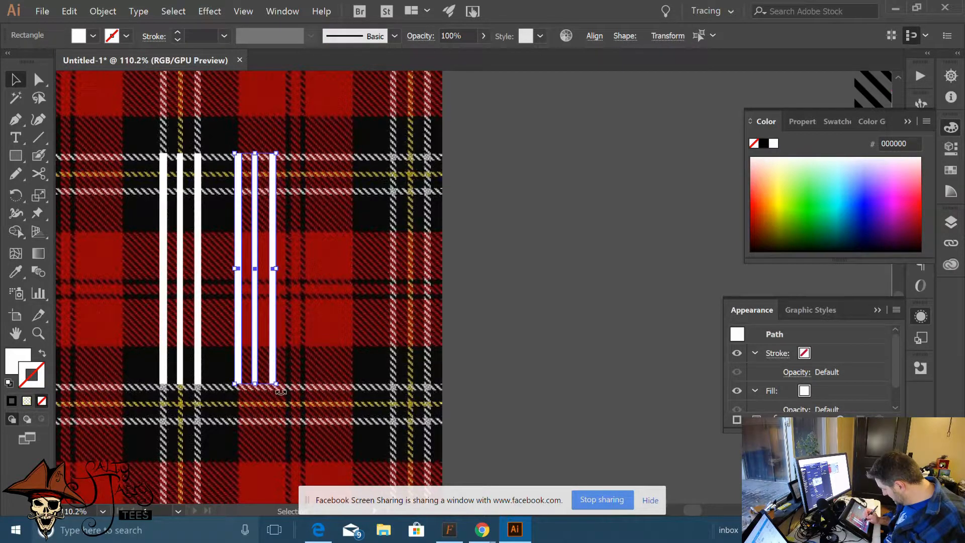
{"action": "left_click_drag", "start_coordinate": [218, 328], "coordinate": [336, 239]}
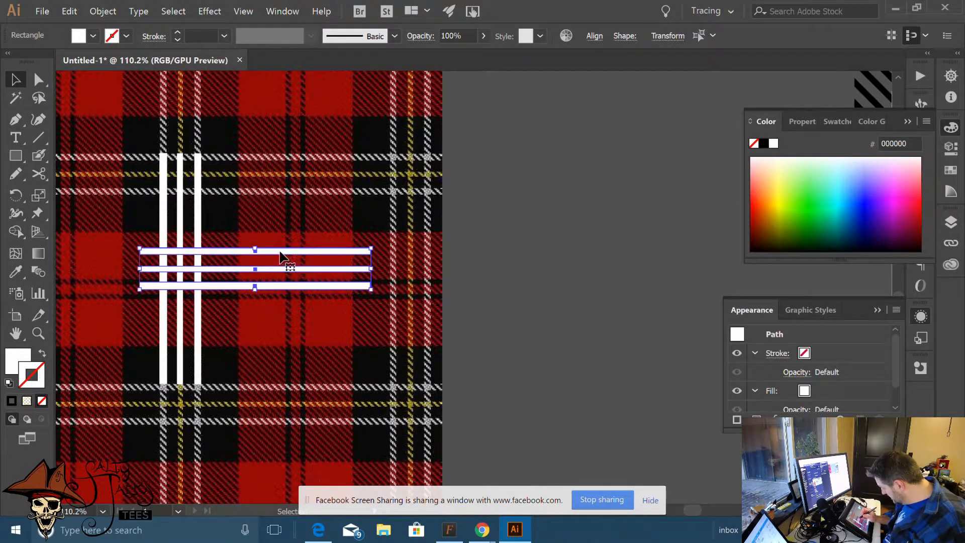
{"action": "left_click_drag", "start_coordinate": [281, 257], "coordinate": [302, 158]}
{"action": "left_click", "coordinate": [473, 235]}
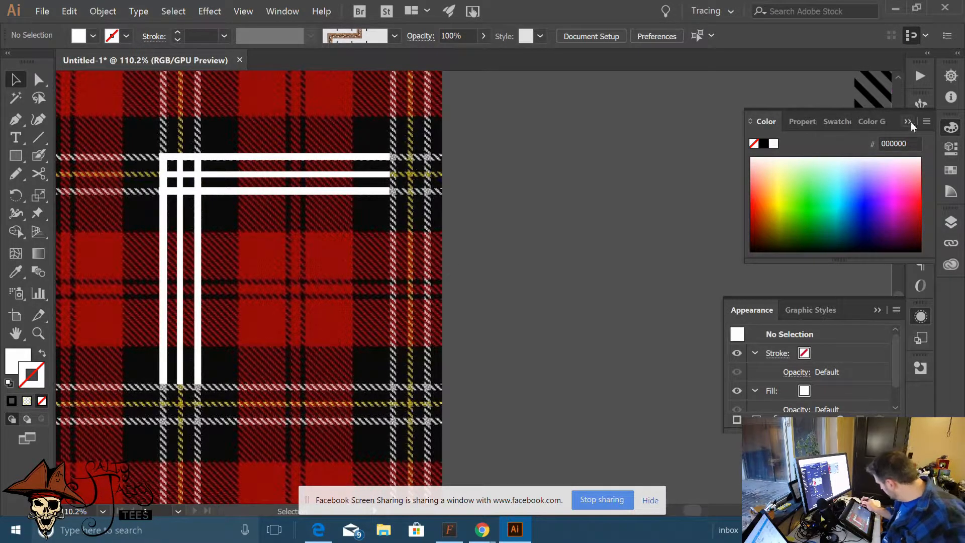
Make two duplicates of the diagonal-line pattern swatch
{"action": "left_click", "coordinate": [831, 121]}
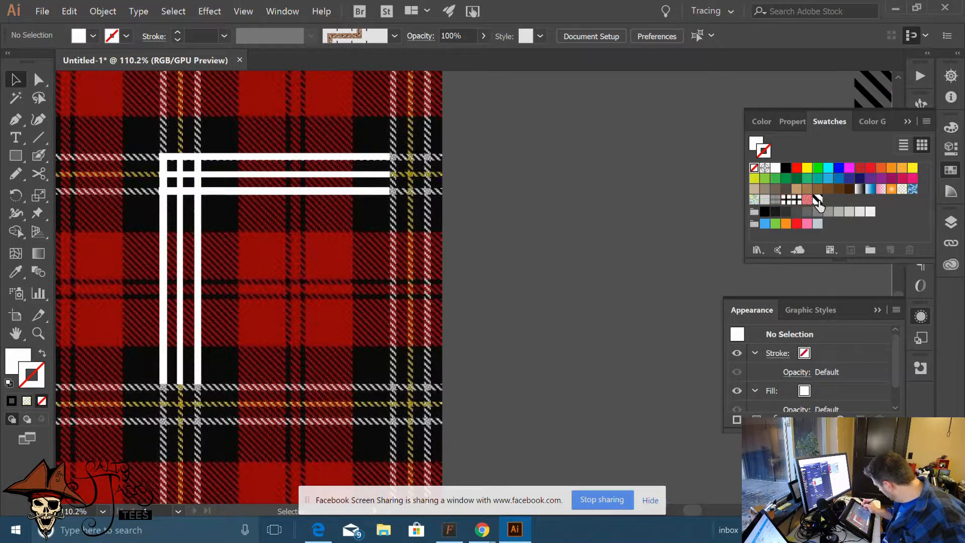
{"action": "left_click", "coordinate": [816, 200]}
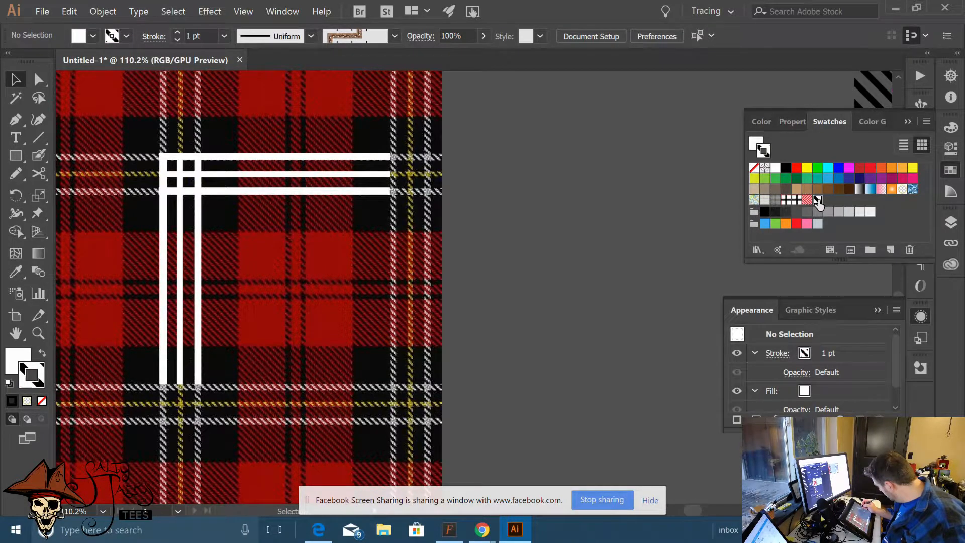
{"action": "left_click_drag", "start_coordinate": [896, 233], "coordinate": [890, 249]}
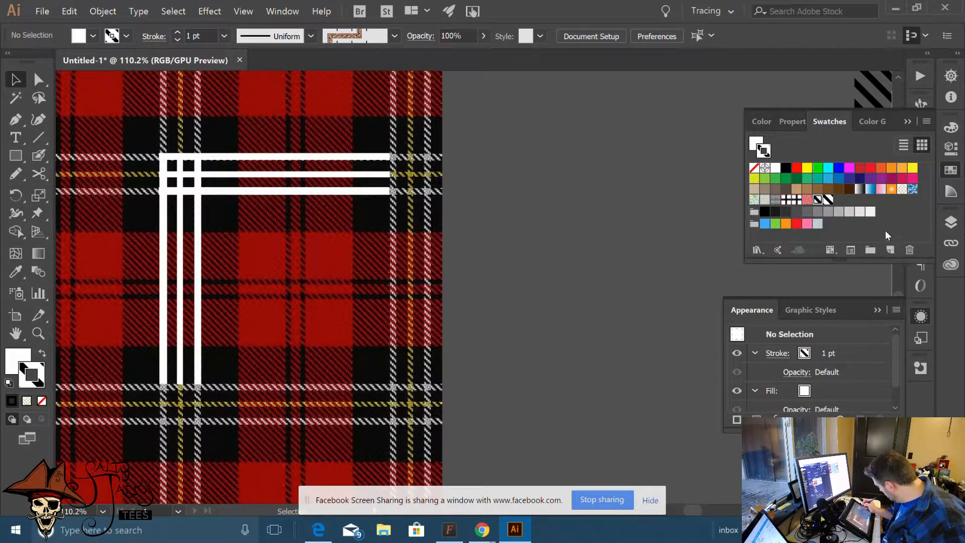
{"action": "left_click_drag", "start_coordinate": [830, 201], "coordinate": [873, 240]}
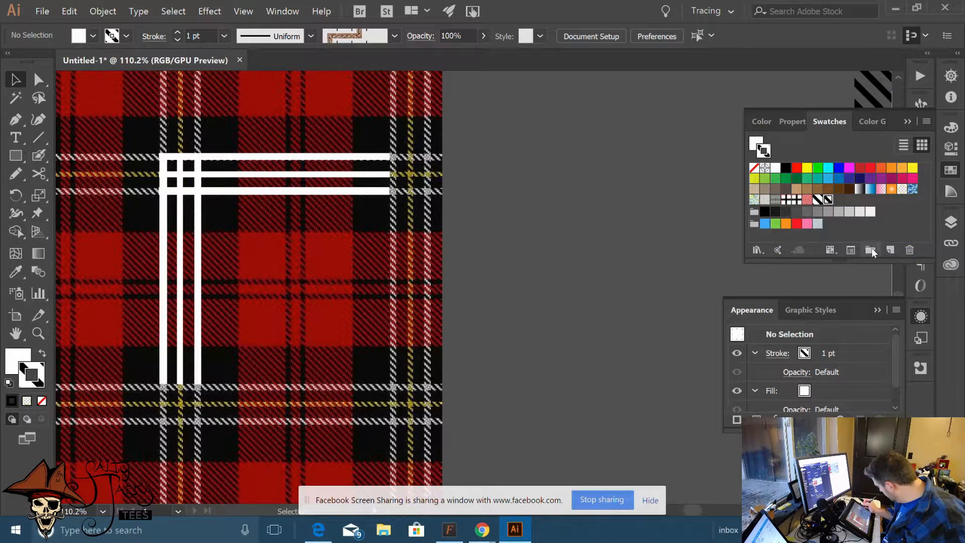
{"action": "left_click_drag", "start_coordinate": [830, 201], "coordinate": [888, 246]}
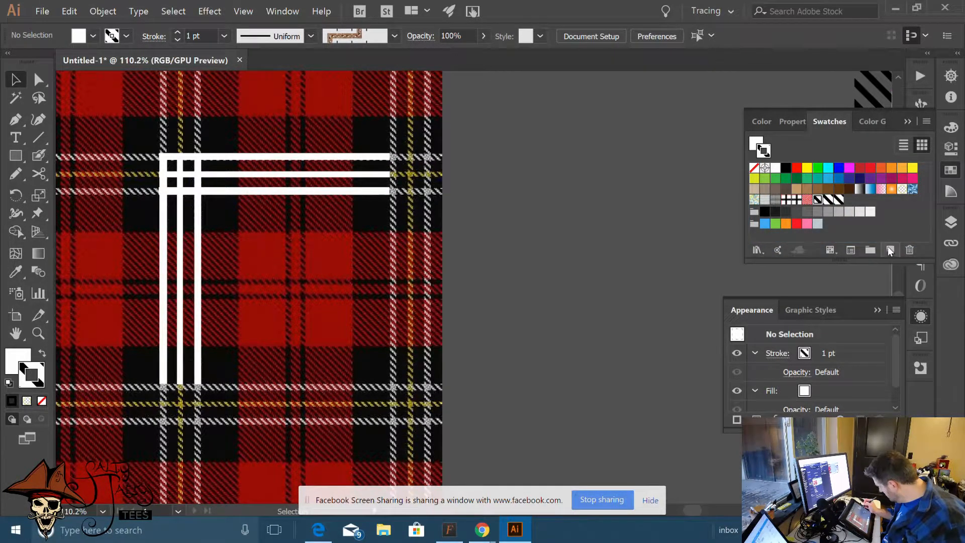
Edit the first duplicate of the diagonal-line pattern, change its line's stroke to white, and finish editing the pattern
{"action": "double_click", "coordinate": [827, 200]}
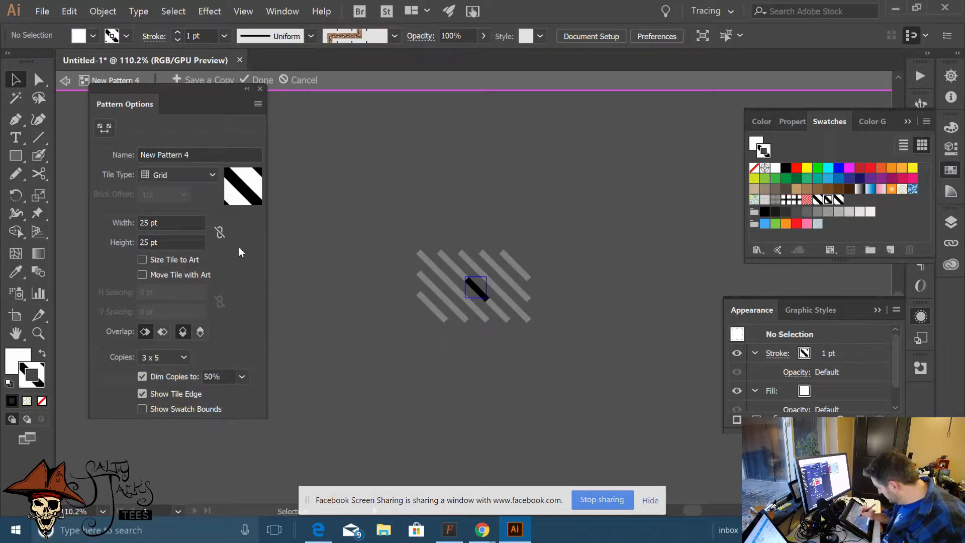
{"action": "left_click_drag", "start_coordinate": [444, 231], "coordinate": [528, 329]}
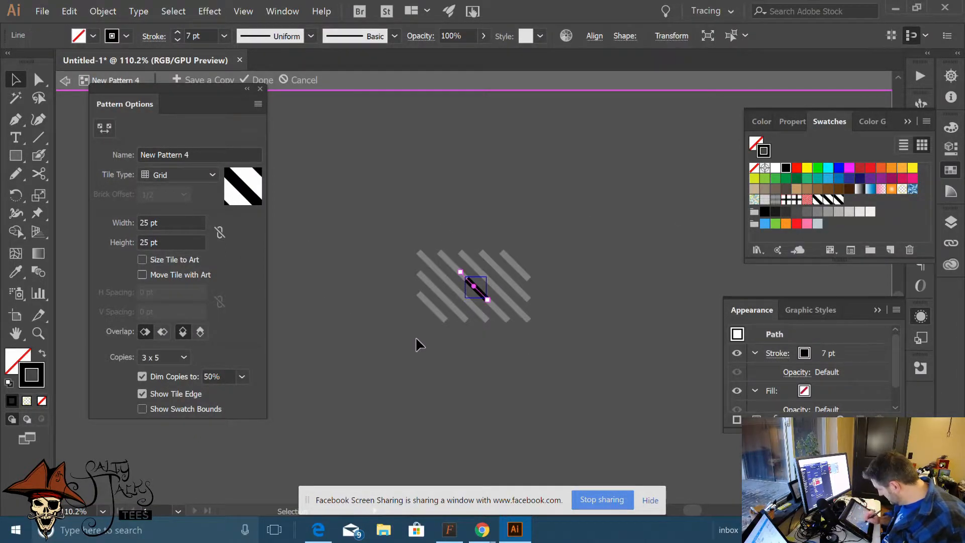
{"action": "left_click", "coordinate": [127, 38]}
{"action": "left_click", "coordinate": [31, 61]}
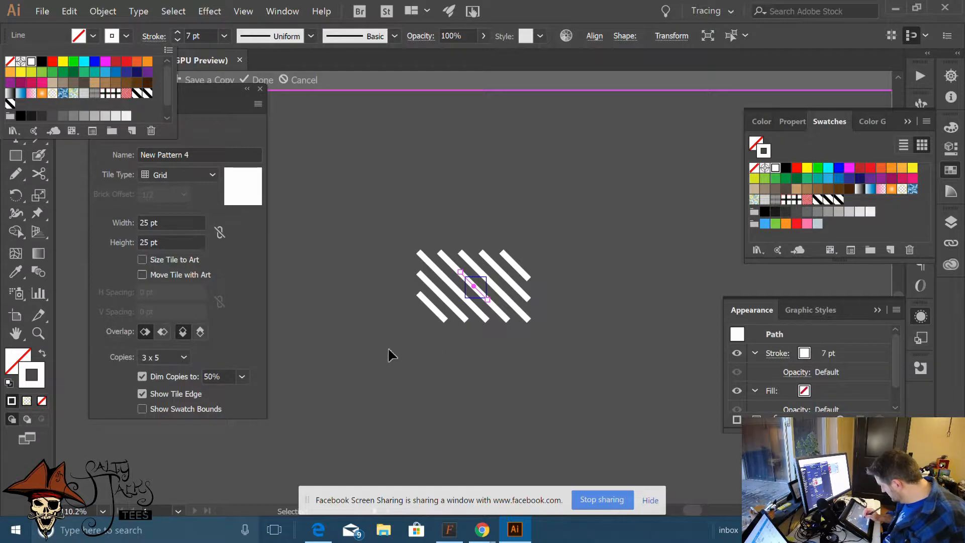
{"action": "left_click", "coordinate": [266, 81]}
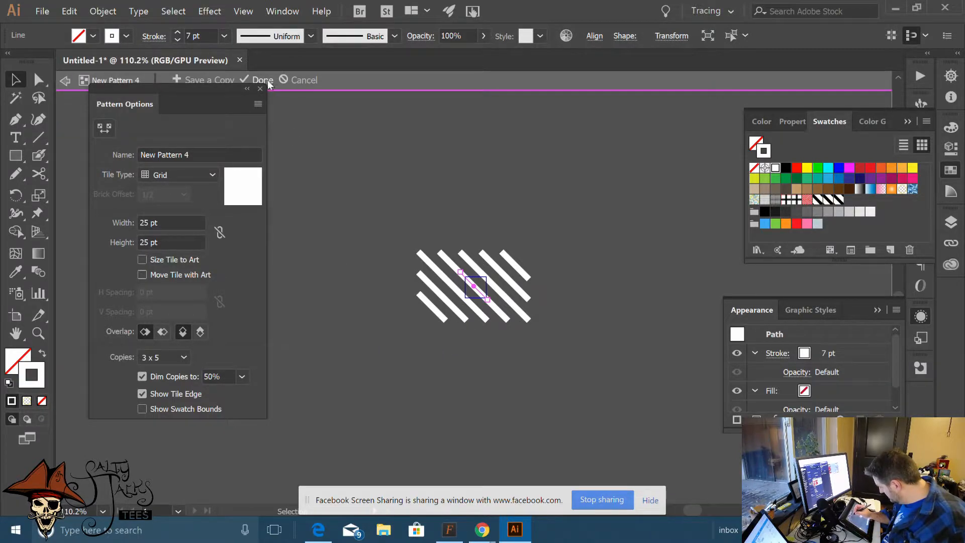
Edit the second duplicate of the diagonal-line pattern, change its line's stroke to yellow FFFF00, and finish editing the pattern
{"action": "left_click", "coordinate": [265, 81]}
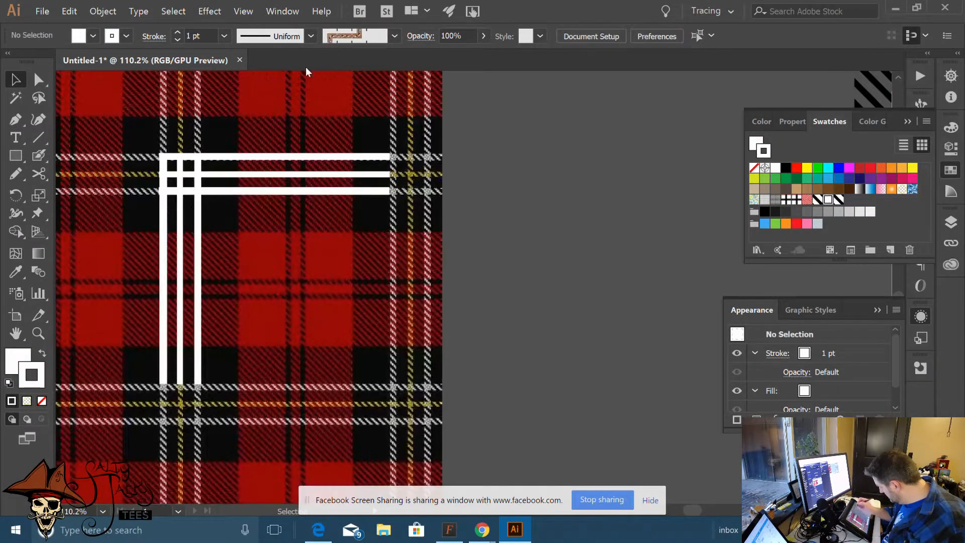
{"action": "double_click", "coordinate": [838, 199]}
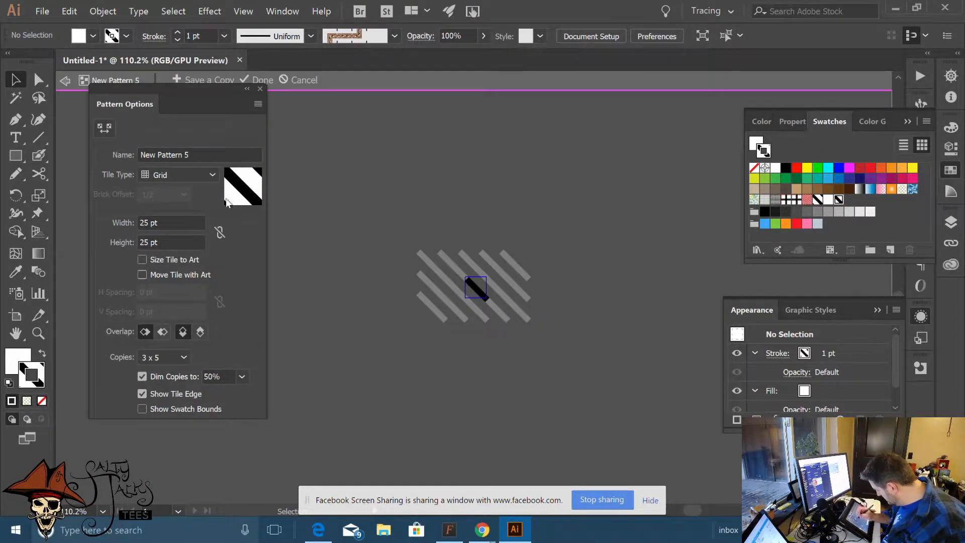
{"action": "key", "text": "ctrl+a"}
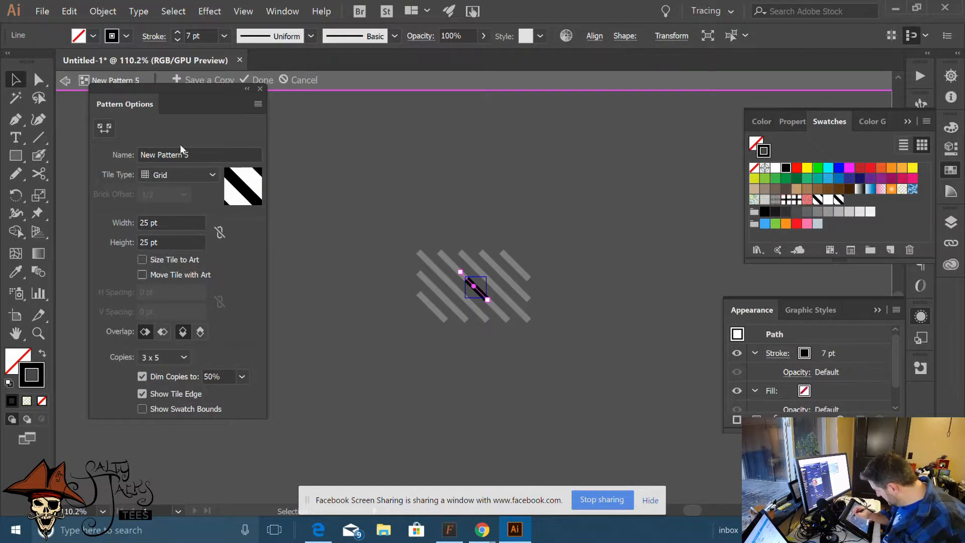
{"action": "double_click", "coordinate": [38, 378]}
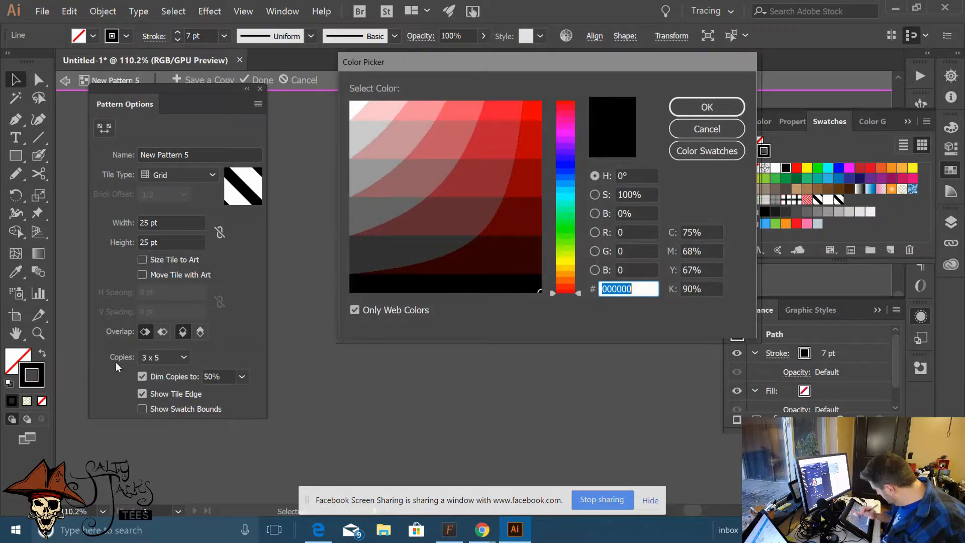
{"action": "left_click", "coordinate": [574, 260]}
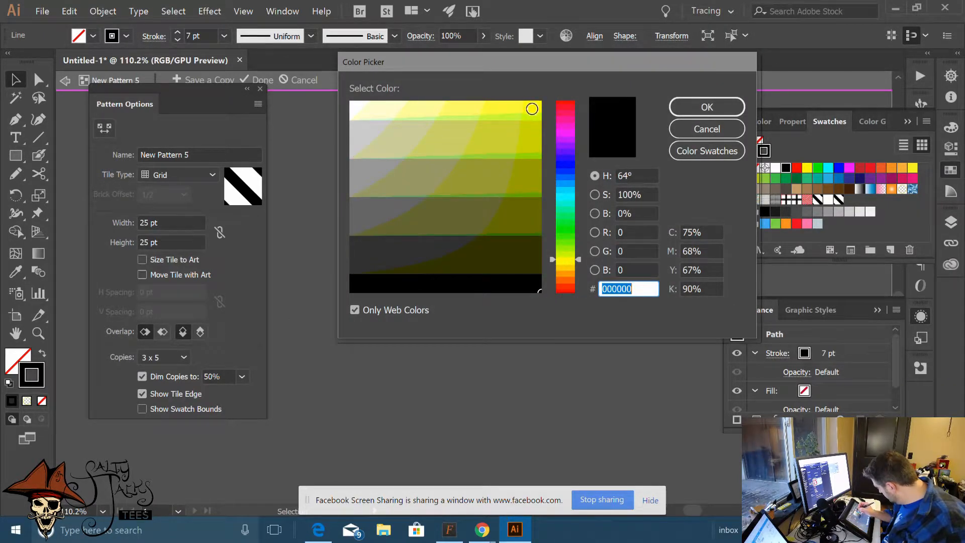
{"action": "left_click", "coordinate": [532, 109]}
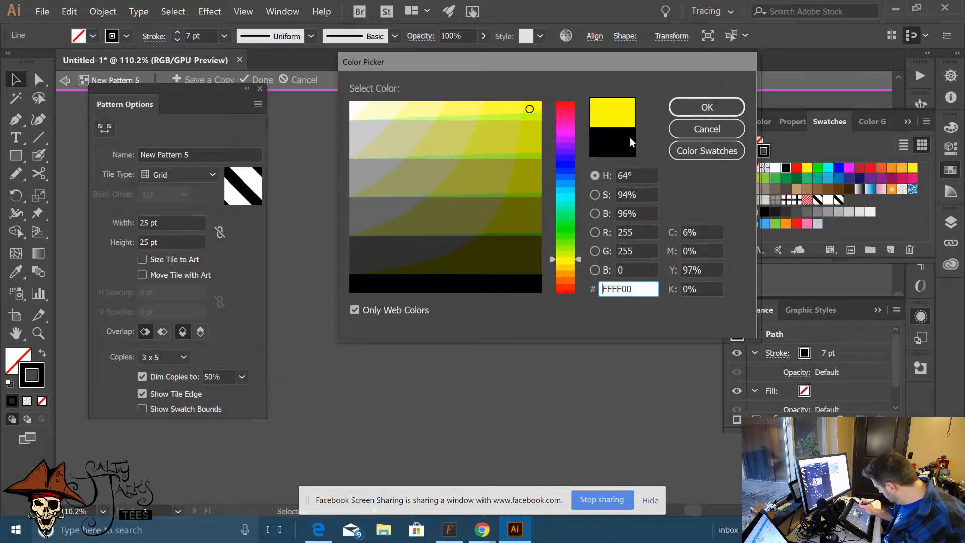
{"action": "left_click", "coordinate": [532, 105]}
{"action": "left_click", "coordinate": [720, 108]}
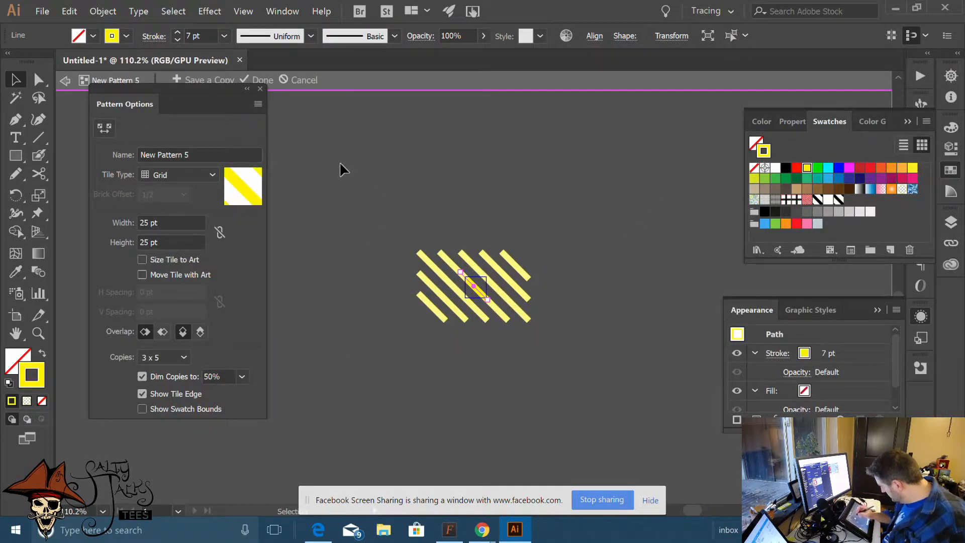
{"action": "left_click", "coordinate": [263, 80]}
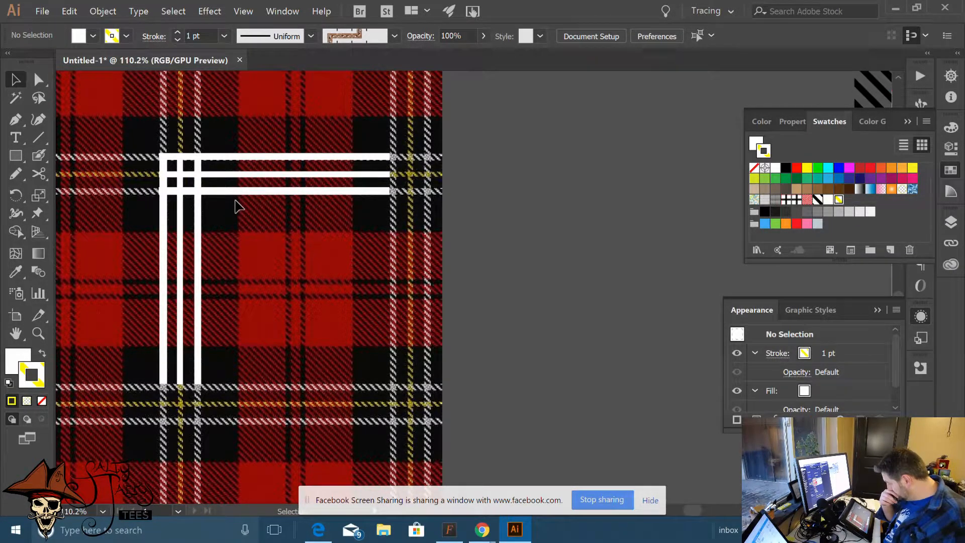
On Layer 4, draw a square over the corner where the white bars cross and enlarge it to cover the tartan's whole black block
{"action": "key", "text": "m"}
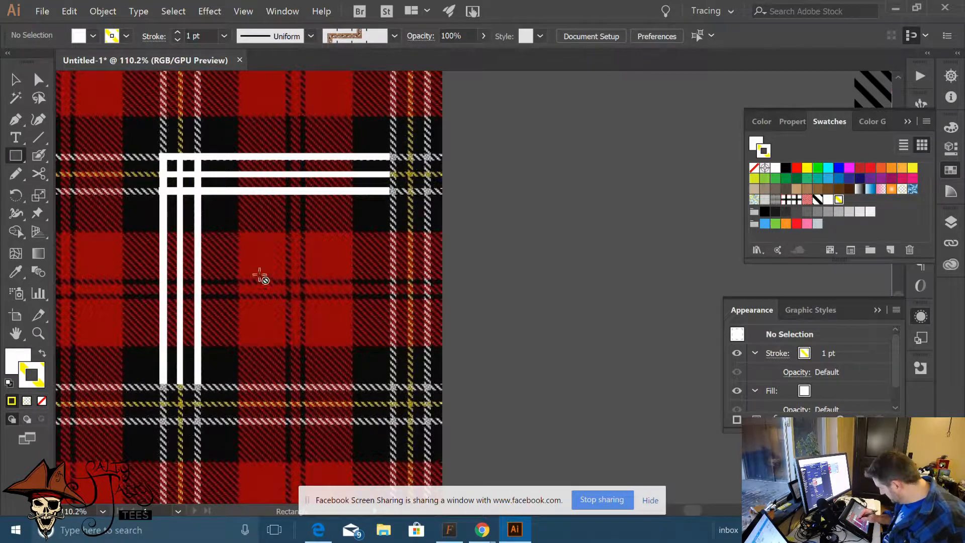
{"action": "left_click", "coordinate": [15, 80]}
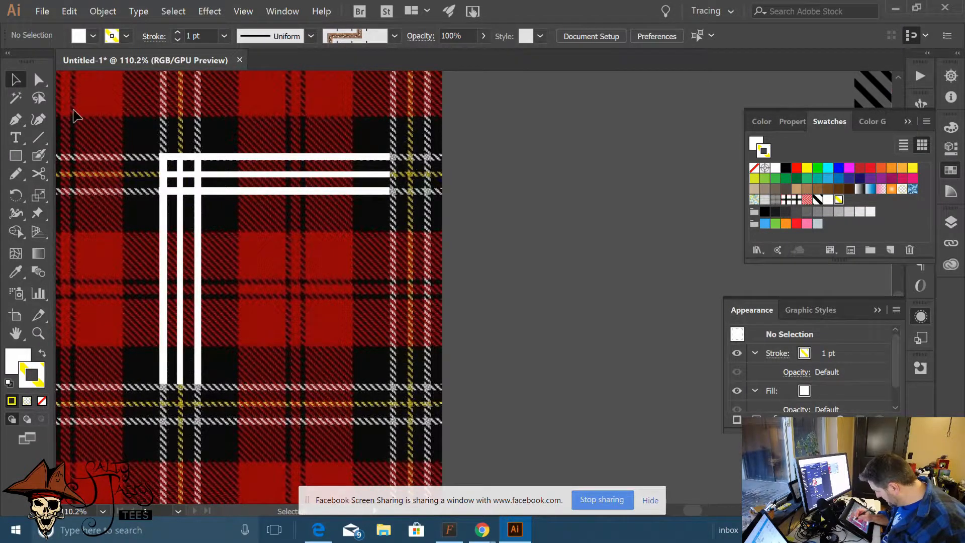
{"action": "left_click", "coordinate": [21, 159]}
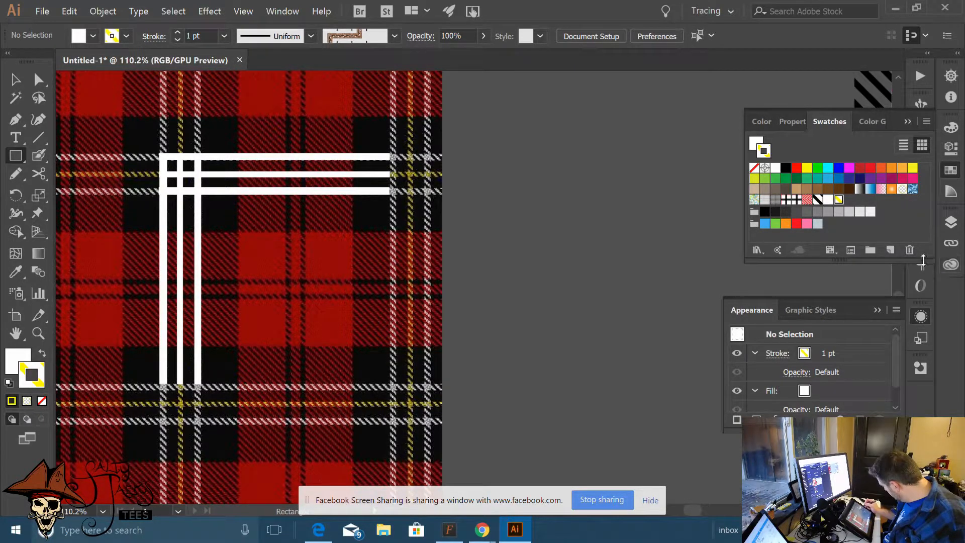
{"action": "left_click", "coordinate": [948, 226]}
{"action": "left_click", "coordinate": [879, 255]}
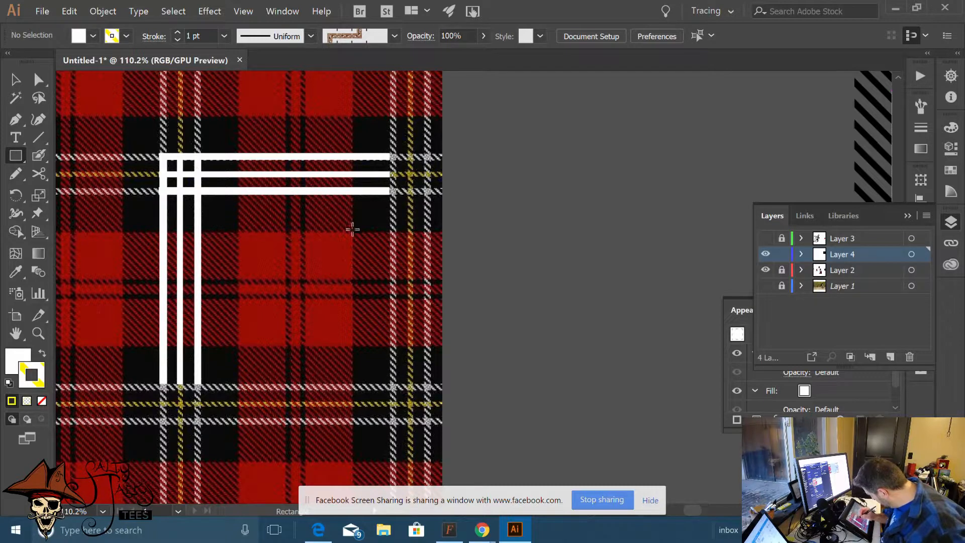
{"action": "left_click_drag", "start_coordinate": [239, 231], "coordinate": [193, 151]}
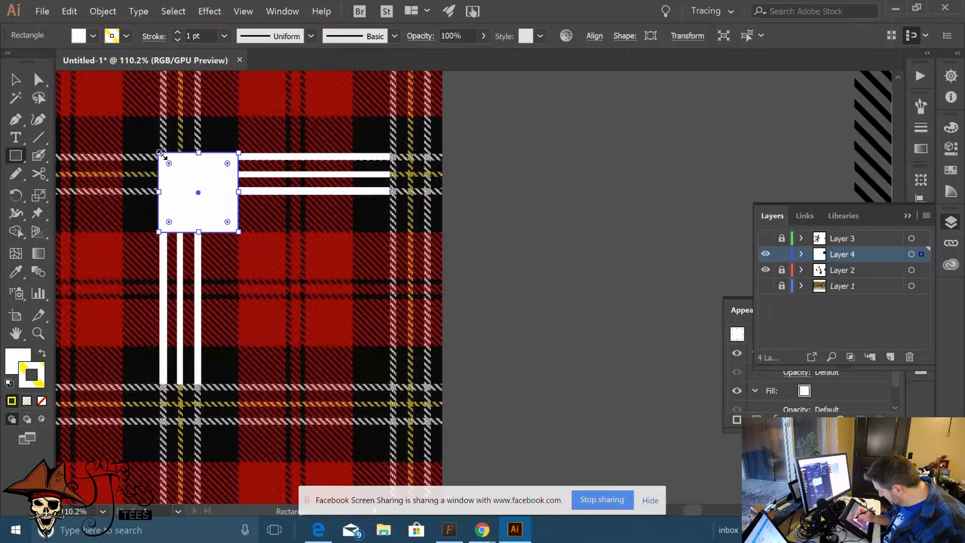
{"action": "key", "text": "v"}
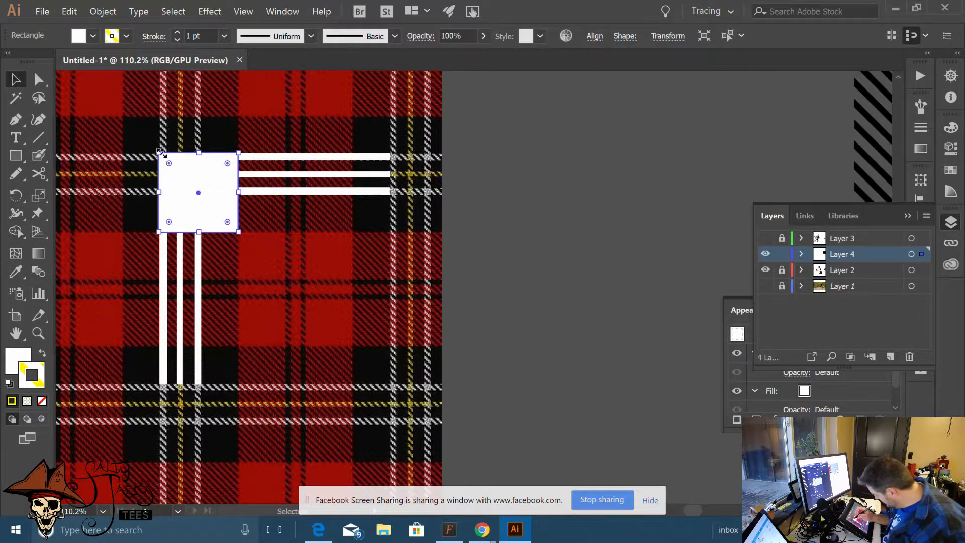
{"action": "left_click_drag", "start_coordinate": [159, 153], "coordinate": [124, 118]}
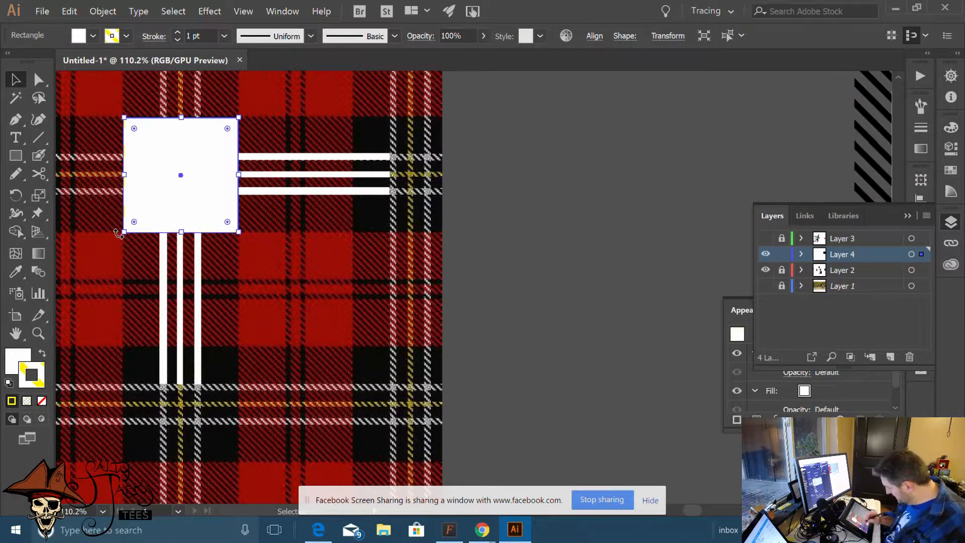
Send the new square behind the white bars
{"action": "right_click", "coordinate": [203, 184]}
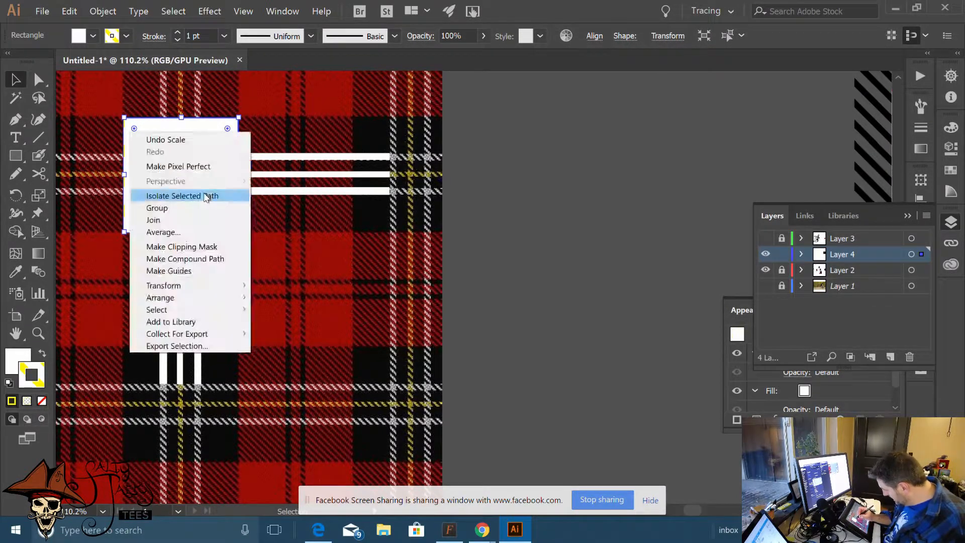
{"action": "left_click", "coordinate": [205, 191]}
{"action": "double_click", "coordinate": [487, 170]}
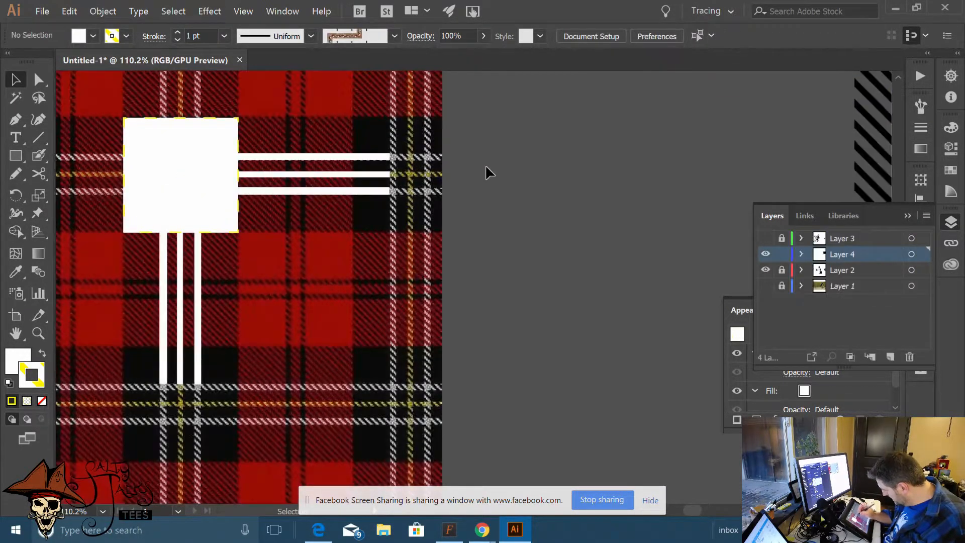
{"action": "left_click", "coordinate": [191, 201]}
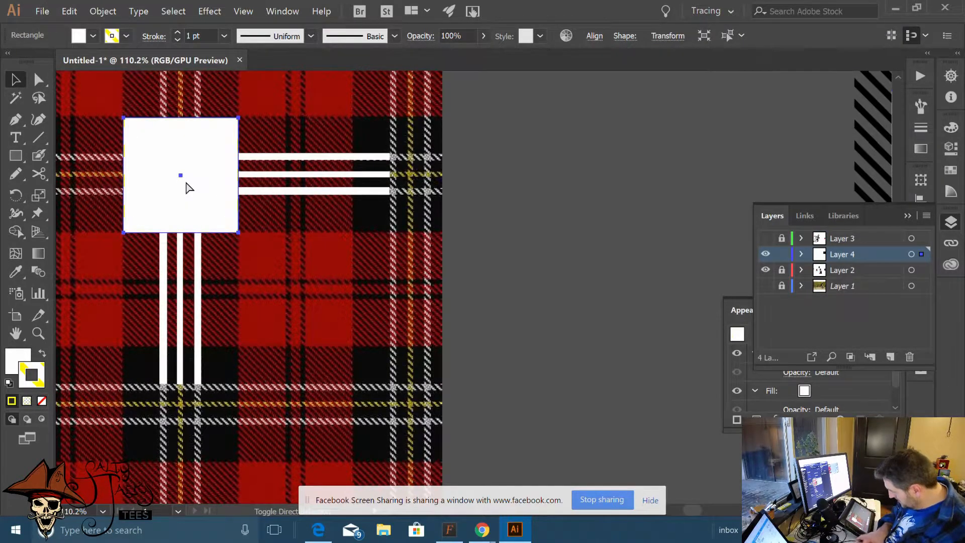
{"action": "left_click", "coordinate": [303, 245]}
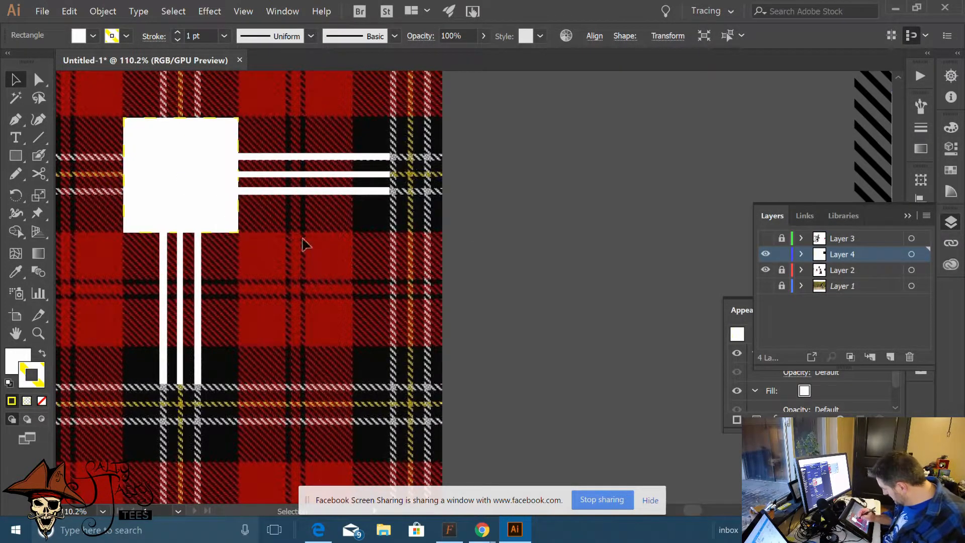
Remove the square's stroke and set its fill to black
{"action": "left_click", "coordinate": [208, 215]}
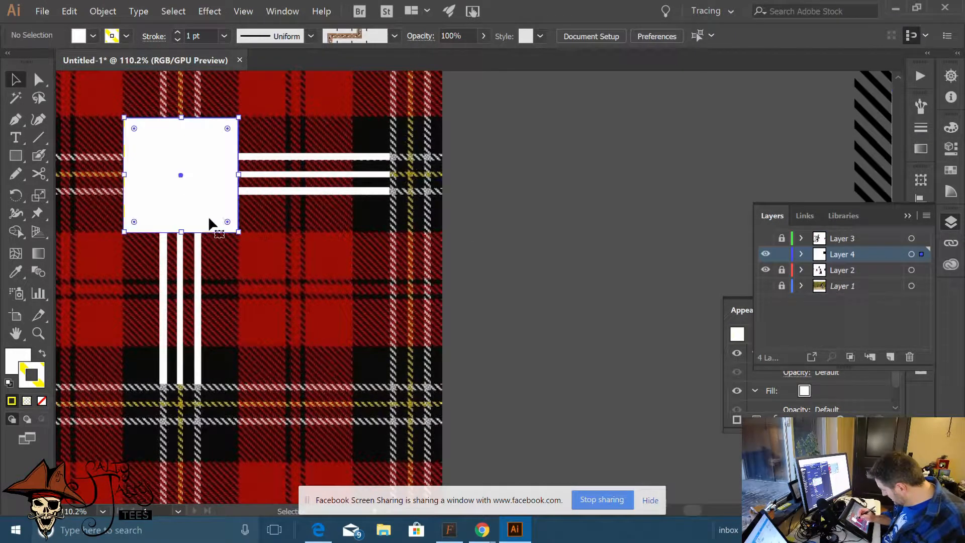
{"action": "left_click", "coordinate": [41, 401]}
{"action": "left_click", "coordinate": [17, 358]}
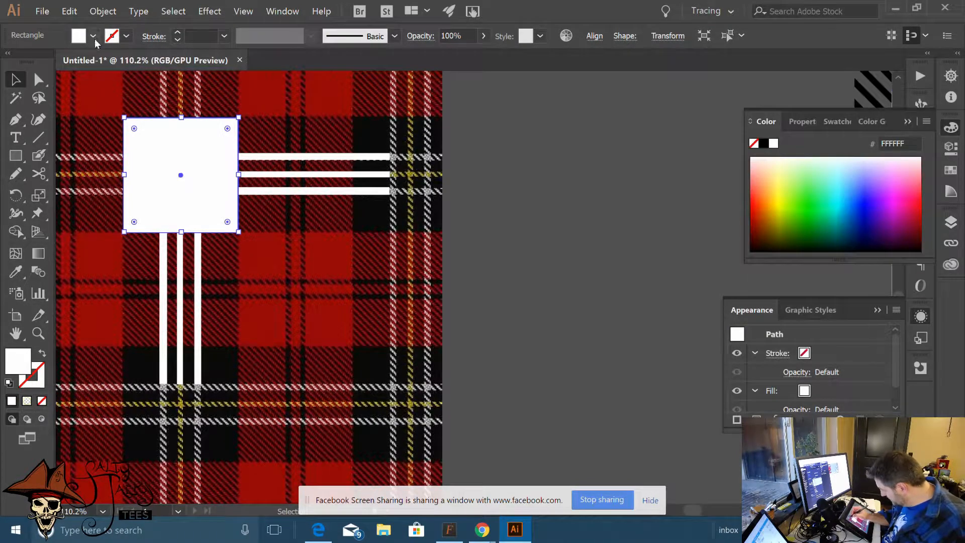
{"action": "left_click", "coordinate": [93, 35]}
{"action": "left_click", "coordinate": [41, 62]}
{"action": "left_click", "coordinate": [480, 206]}
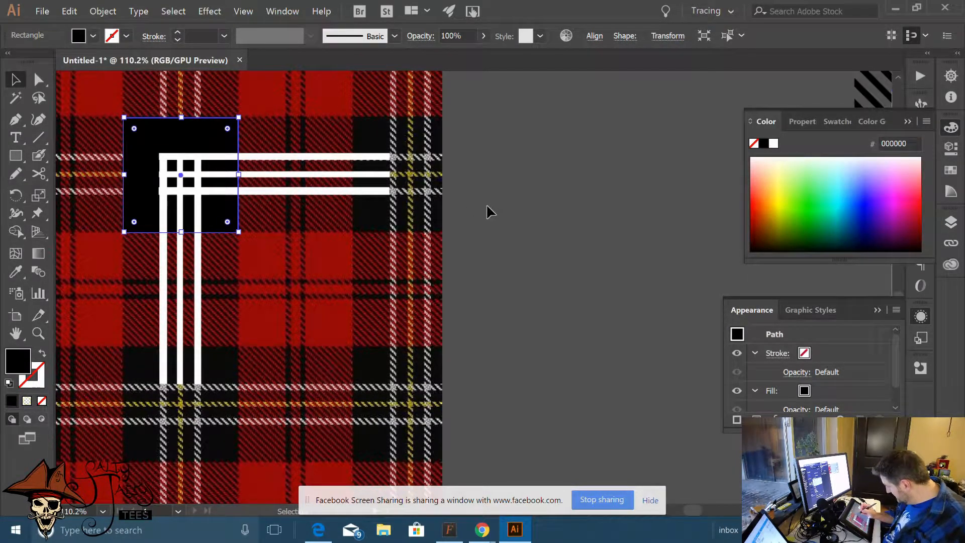
{"action": "left_click", "coordinate": [484, 206]}
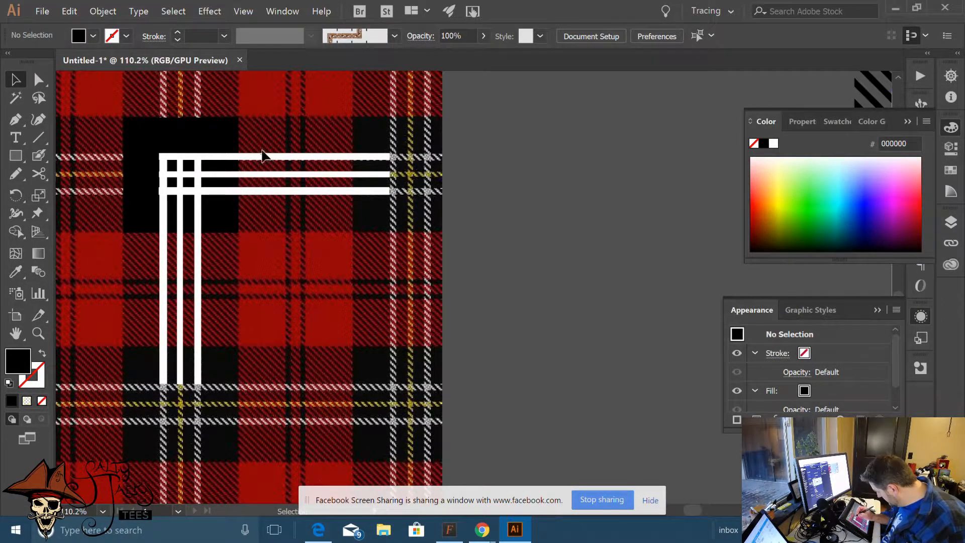
Left-align the three horizontal white bars with the leftmost vertical bar, and top-align the three vertical bars with the uppermost horizontal bar
{"action": "left_click_drag", "start_coordinate": [261, 137], "coordinate": [265, 207]}
{"action": "left_click", "coordinate": [162, 213], "text": "shift"}
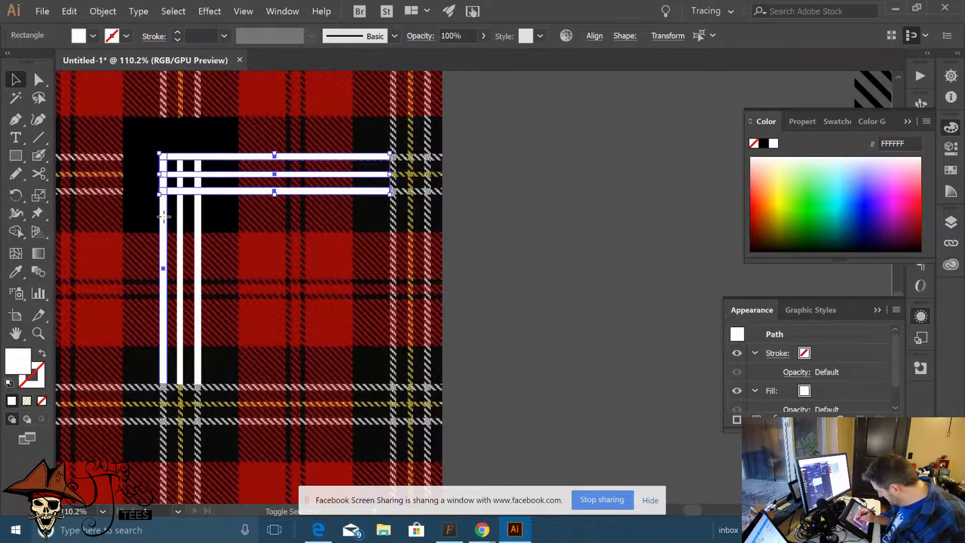
{"action": "left_click", "coordinate": [594, 36]}
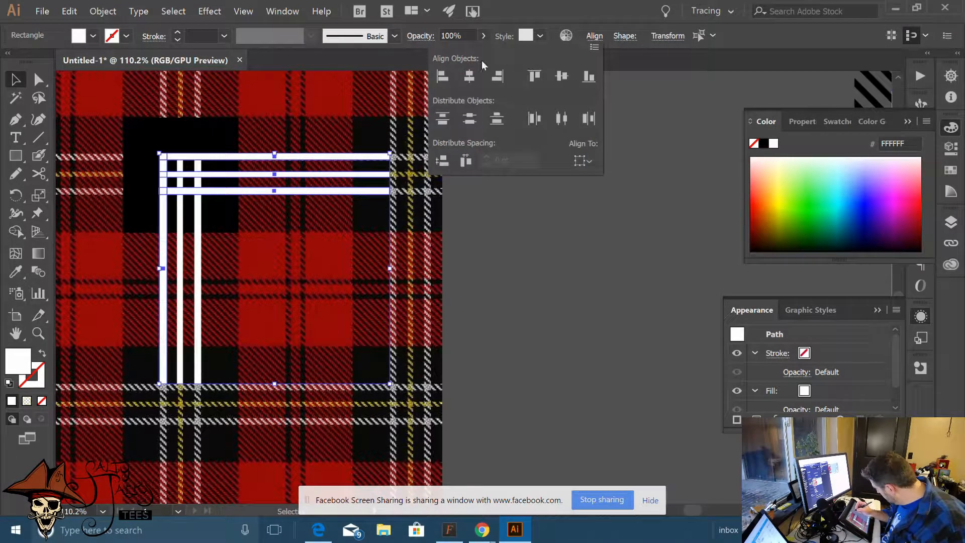
{"action": "left_click", "coordinate": [481, 147]}
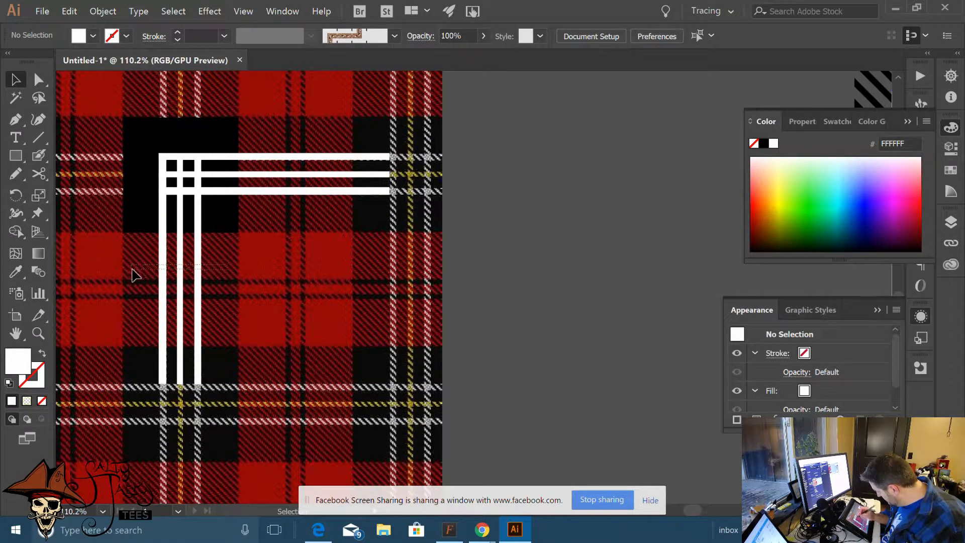
{"action": "left_click", "coordinate": [162, 271]}
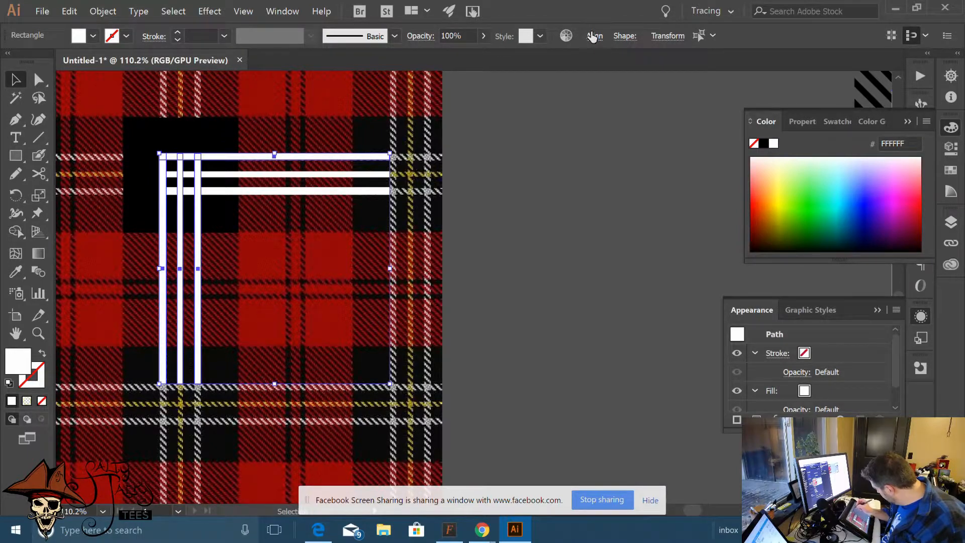
{"action": "left_click", "coordinate": [594, 36]}
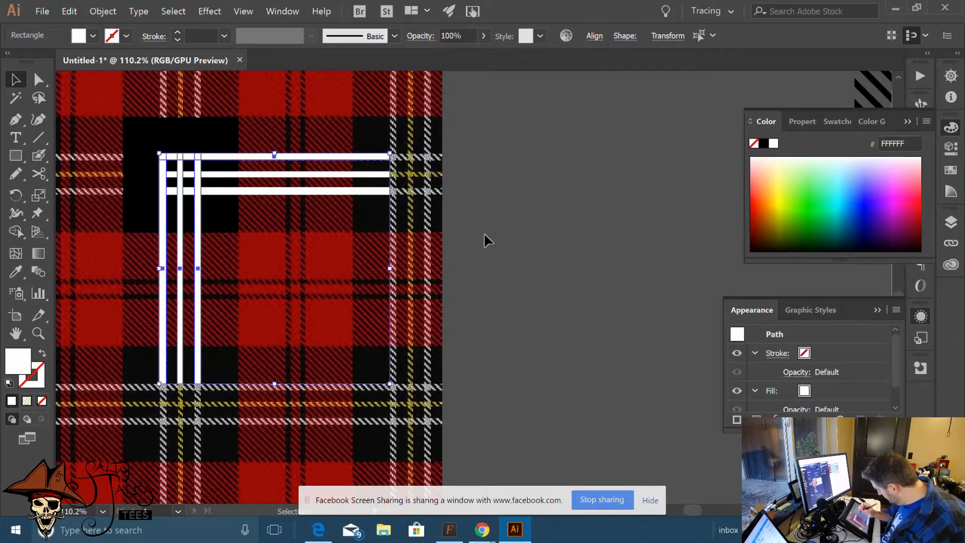
{"action": "left_click", "coordinate": [470, 215]}
Duplicate the black square directly below itself, behind the vertical white bars, so the two squares' edges meet
{"action": "scroll", "coordinate": [251, 381], "scroll_direction": "up", "scroll_amount": 4}
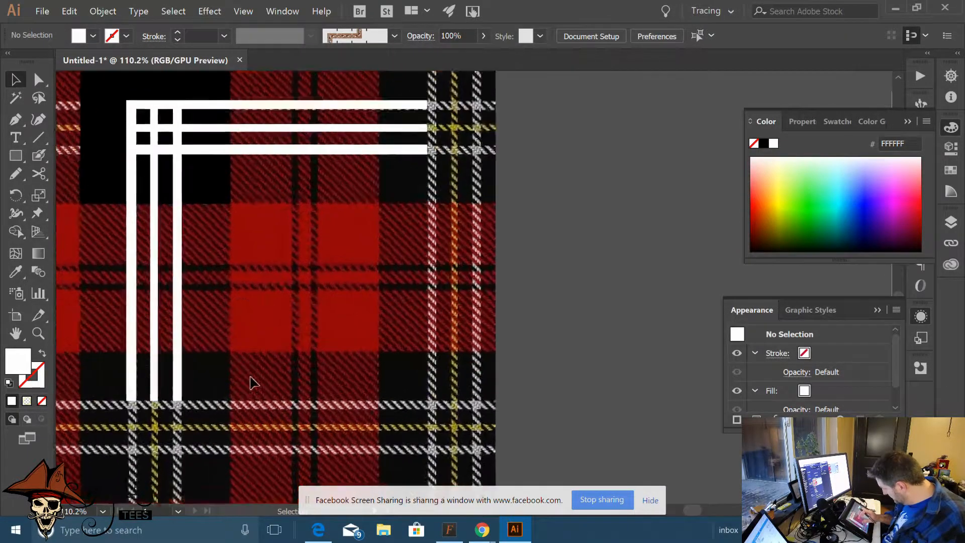
{"action": "scroll", "coordinate": [216, 390], "scroll_direction": "left", "scroll_amount": 2}
{"action": "scroll", "coordinate": [356, 242], "scroll_direction": "down", "scroll_amount": 4}
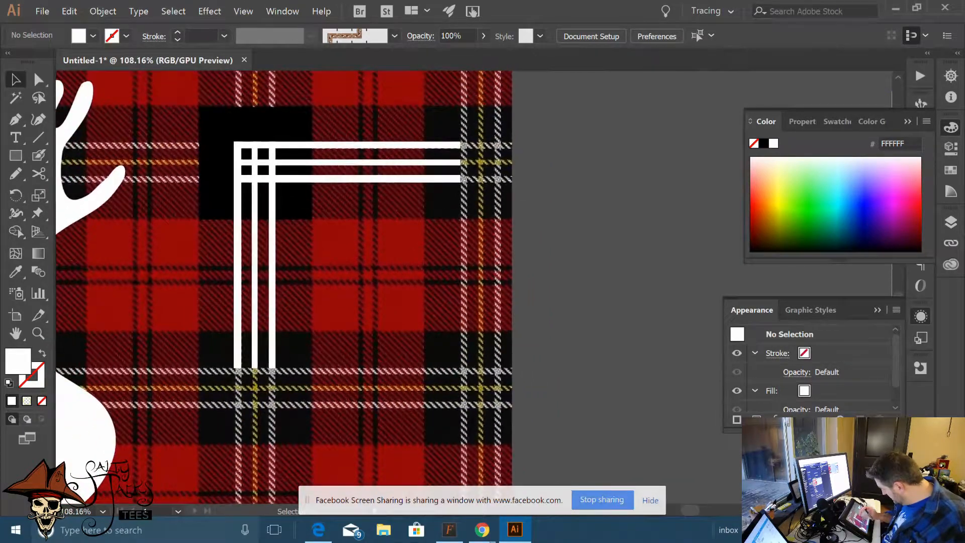
{"action": "scroll", "coordinate": [340, 349], "scroll_direction": "up", "scroll_amount": 2}
{"action": "scroll", "coordinate": [340, 348], "scroll_direction": "down", "scroll_amount": 1}
{"action": "scroll", "coordinate": [331, 348], "scroll_direction": "right", "scroll_amount": 1}
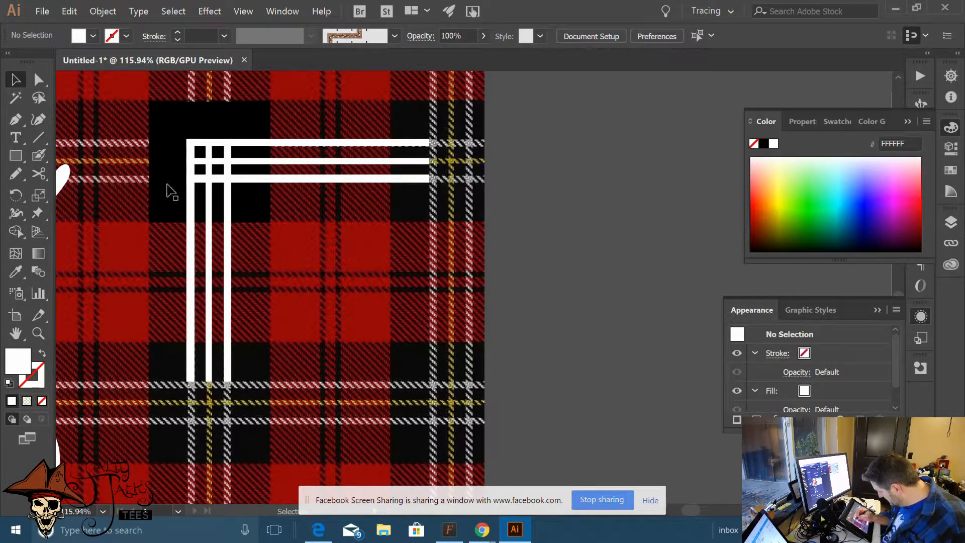
{"action": "left_click_drag", "start_coordinate": [169, 192], "coordinate": [179, 307]}
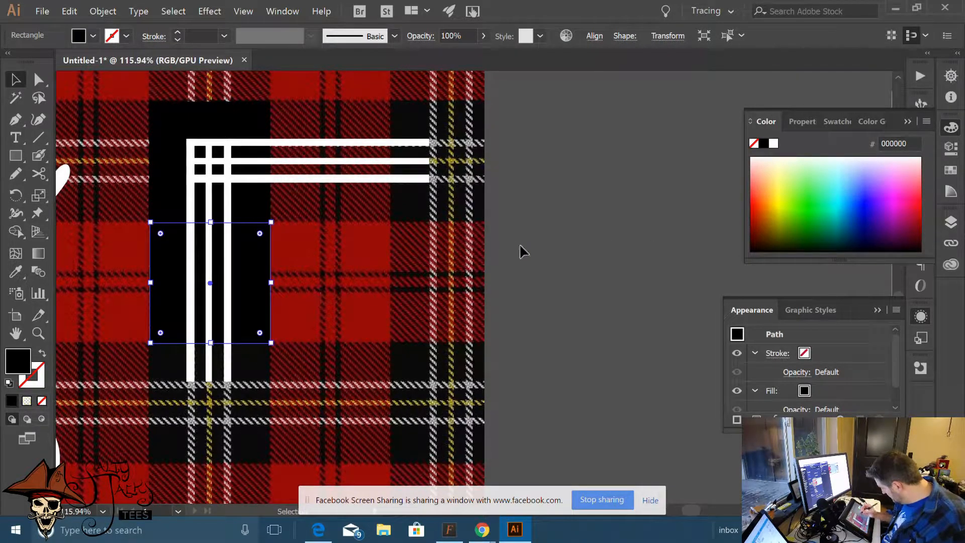
{"action": "left_click", "coordinate": [505, 240]}
Duplicate the lower black square to its right so the copy covers the tartan's adjoining bright red block
{"action": "left_click_drag", "start_coordinate": [536, 198], "coordinate": [480, 205]}
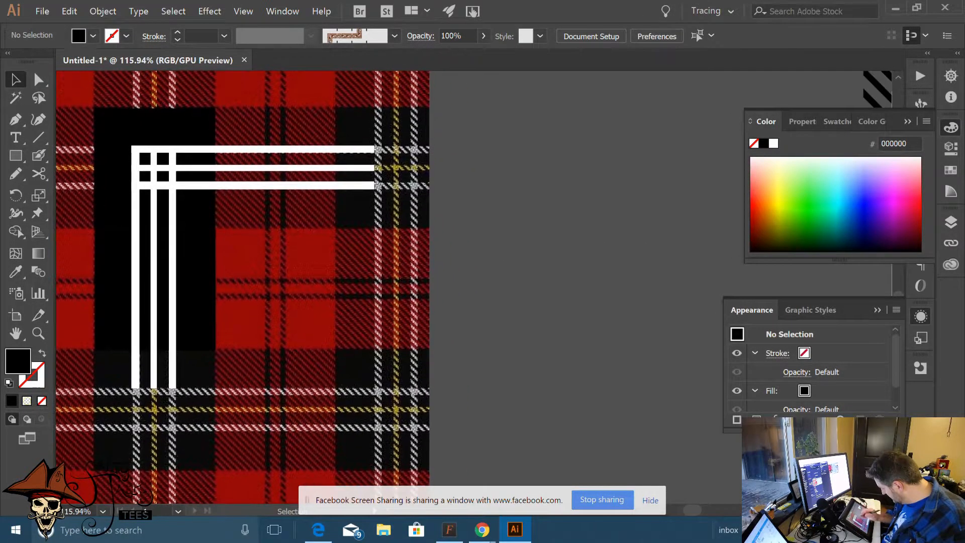
{"action": "left_click_drag", "start_coordinate": [202, 314], "coordinate": [324, 323]}
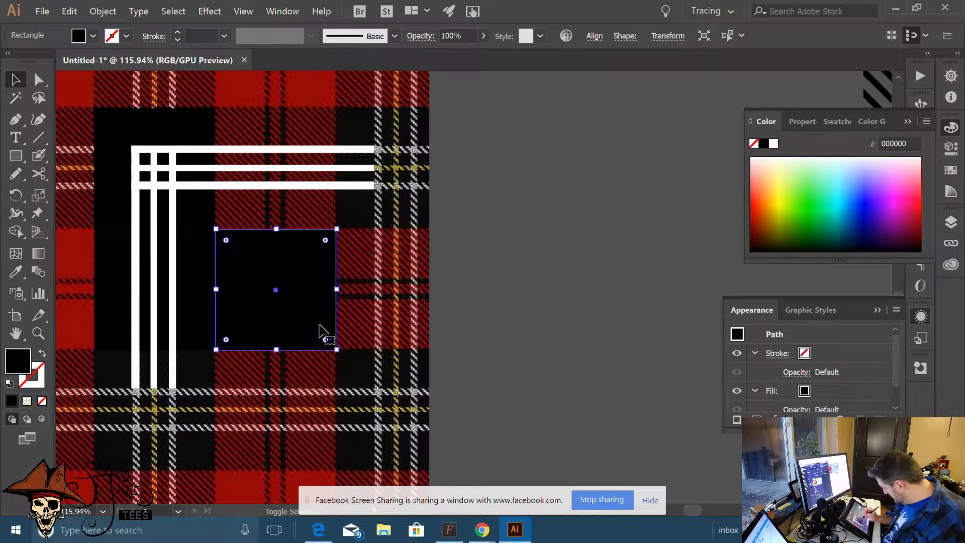
{"action": "left_click", "coordinate": [451, 298]}
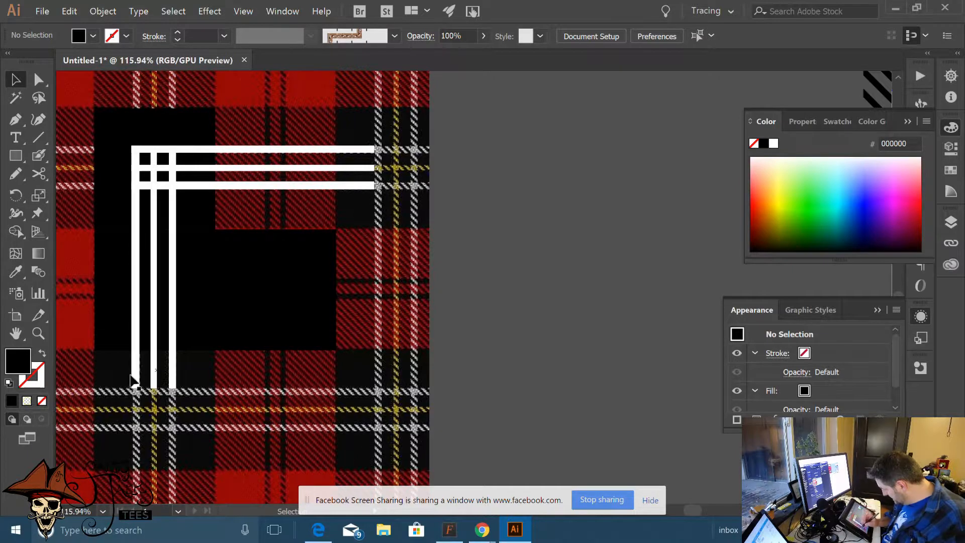
Draw a thin horizontal red (FF0000) bar along the upper dark line, from the leftmost white bar to the tartan's white vertical stripe
{"action": "double_click", "coordinate": [21, 372]}
{"action": "left_click", "coordinate": [528, 114]}
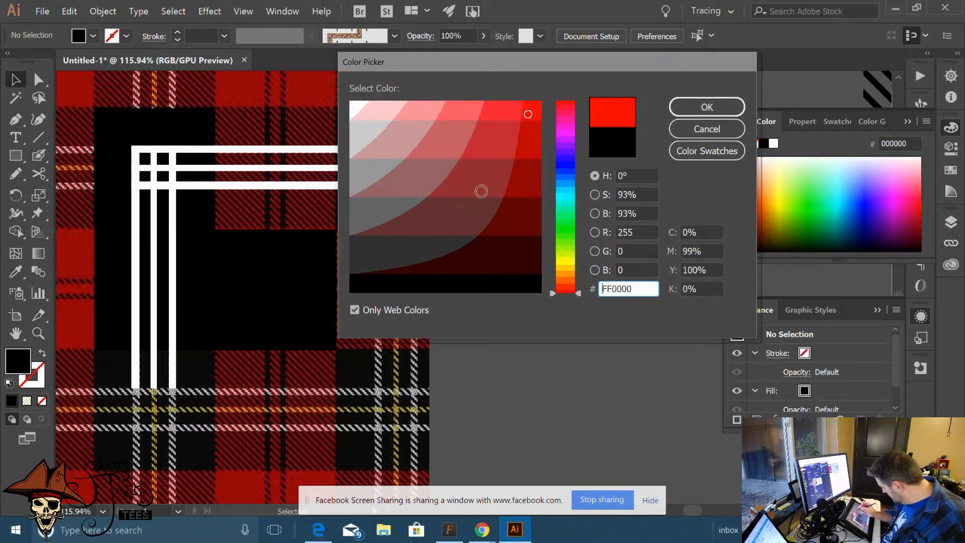
{"action": "left_click", "coordinate": [705, 107]}
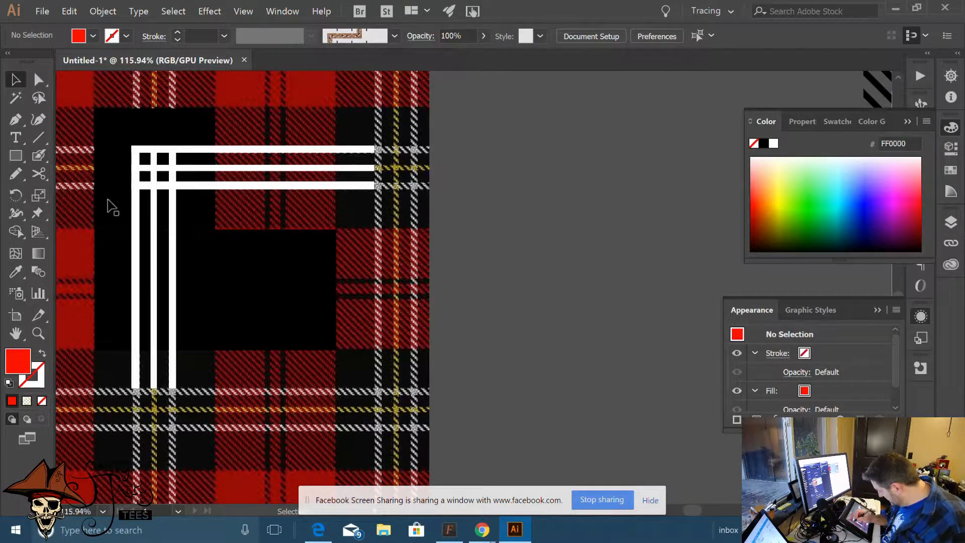
{"action": "left_click", "coordinate": [22, 154]}
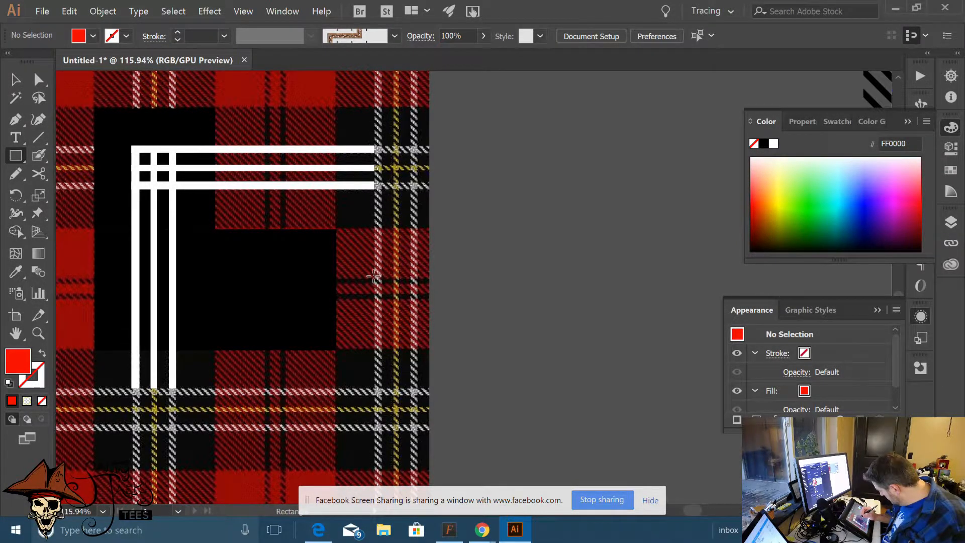
{"action": "left_click_drag", "start_coordinate": [374, 278], "coordinate": [127, 284]}
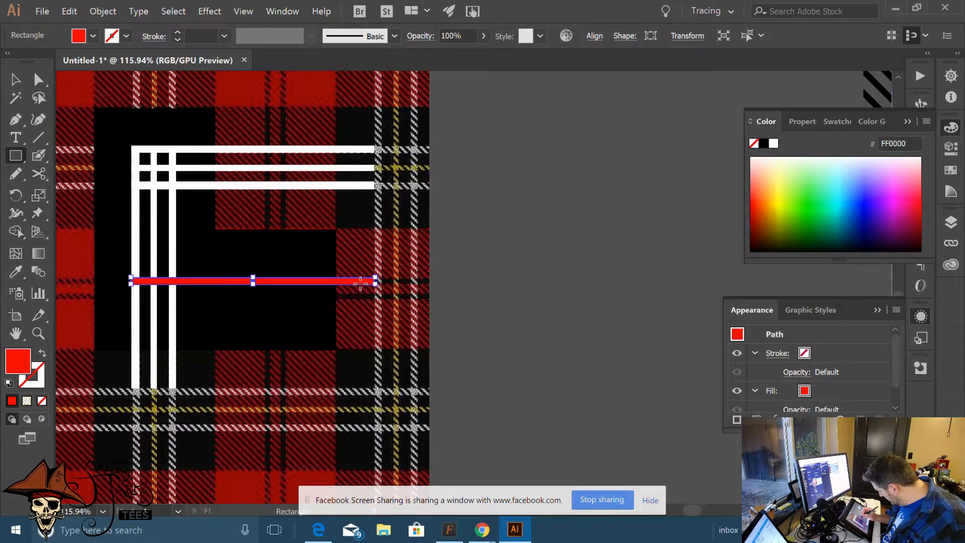
{"action": "left_click", "coordinate": [16, 79]}
{"action": "left_click", "coordinate": [447, 235]}
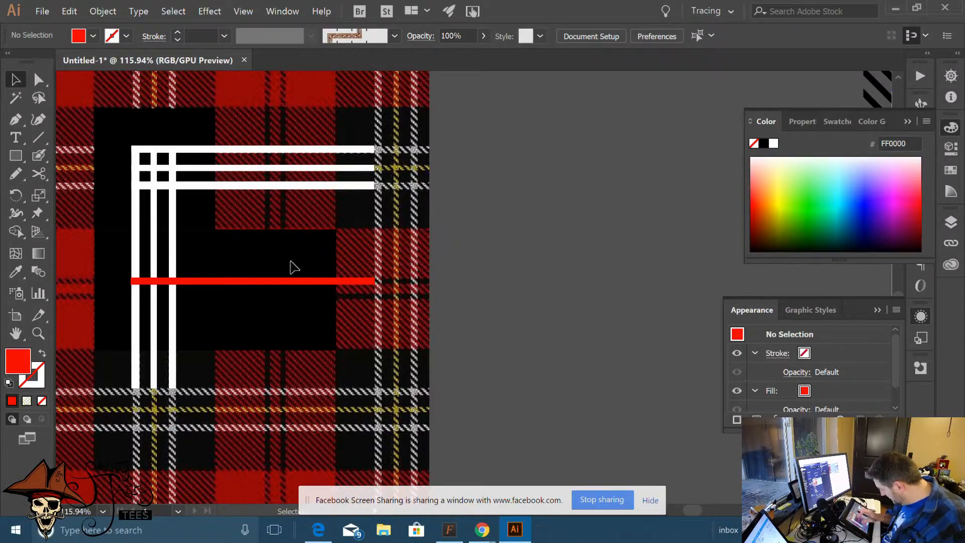
Adjust the red bar's left end to sit flush with the outer edge of the leftmost vertical white bar
{"action": "scroll", "coordinate": [291, 262], "scroll_direction": "up", "scroll_amount": 5}
{"action": "scroll", "coordinate": [295, 427], "scroll_direction": "left", "scroll_amount": 5}
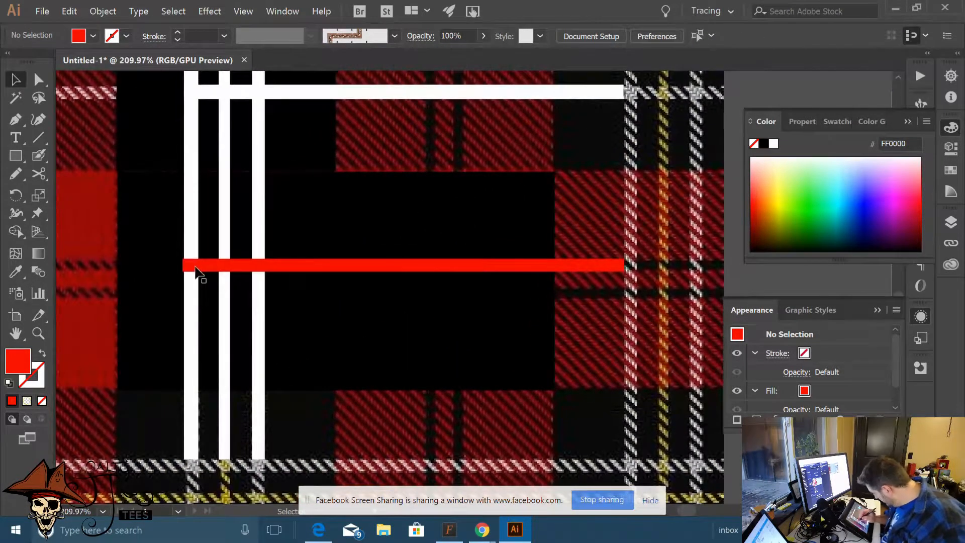
{"action": "left_click", "coordinate": [197, 271]}
{"action": "left_click_drag", "start_coordinate": [182, 272], "coordinate": [184, 272]}
{"action": "left_click", "coordinate": [303, 338]}
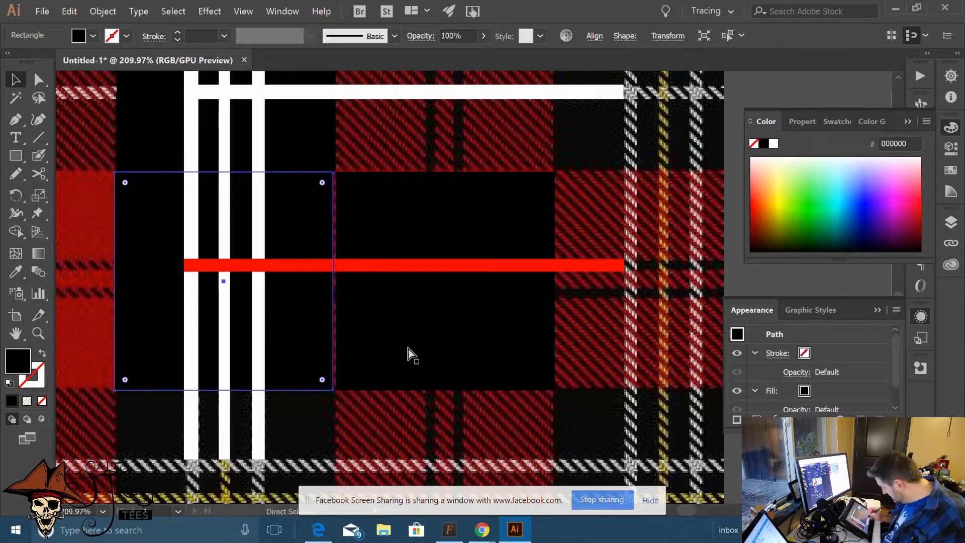
{"action": "left_click", "coordinate": [464, 367]}
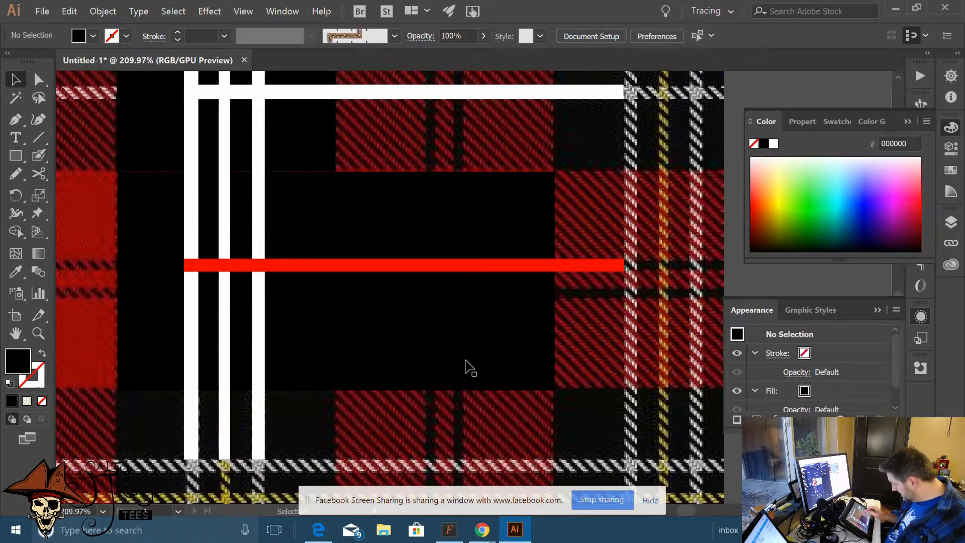
Duplicate the red bar directly below itself onto the tartan's second horizontal dark line
{"action": "left_click_drag", "start_coordinate": [469, 406], "coordinate": [423, 364]}
{"action": "left_click_drag", "start_coordinate": [552, 227], "coordinate": [552, 251]}
{"action": "left_click", "coordinate": [543, 296]}
{"action": "left_click_drag", "start_coordinate": [436, 406], "coordinate": [396, 378]}
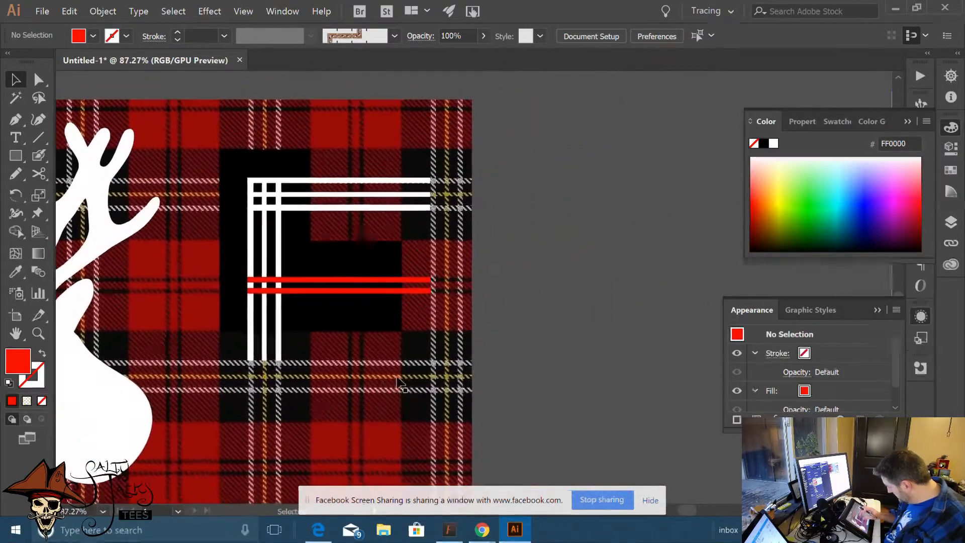
Rotate a copy of both red bars to vertical and place it on the tartan's two vertical dark lines, flush with the top white bar
{"action": "mouse_move", "coordinate": [408, 314]}
{"action": "left_mouse_down"}
{"action": "mouse_move", "coordinate": [472, 233]}
{"action": "mouse_move", "coordinate": [418, 314]}
{"action": "left_mouse_up"}
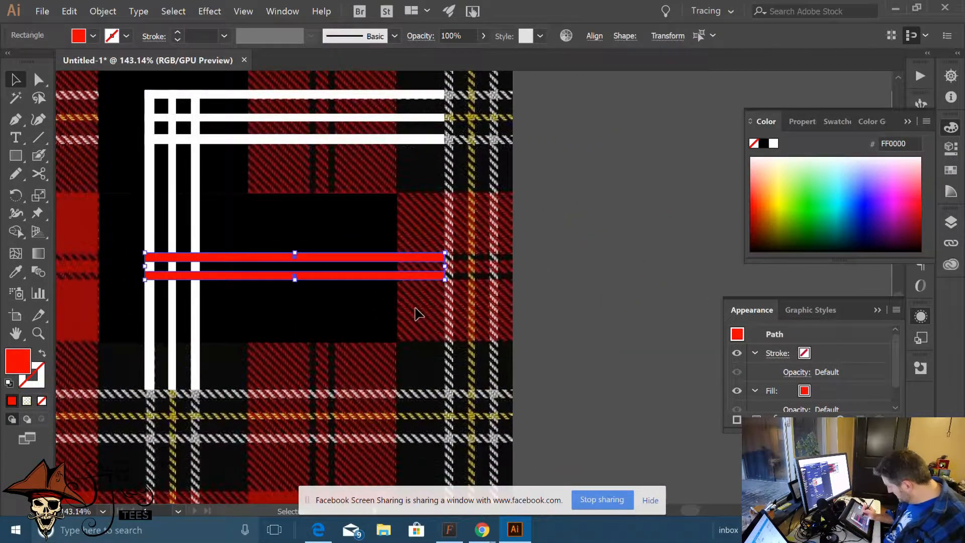
{"action": "key", "text": "a"}
{"action": "key", "text": "v"}
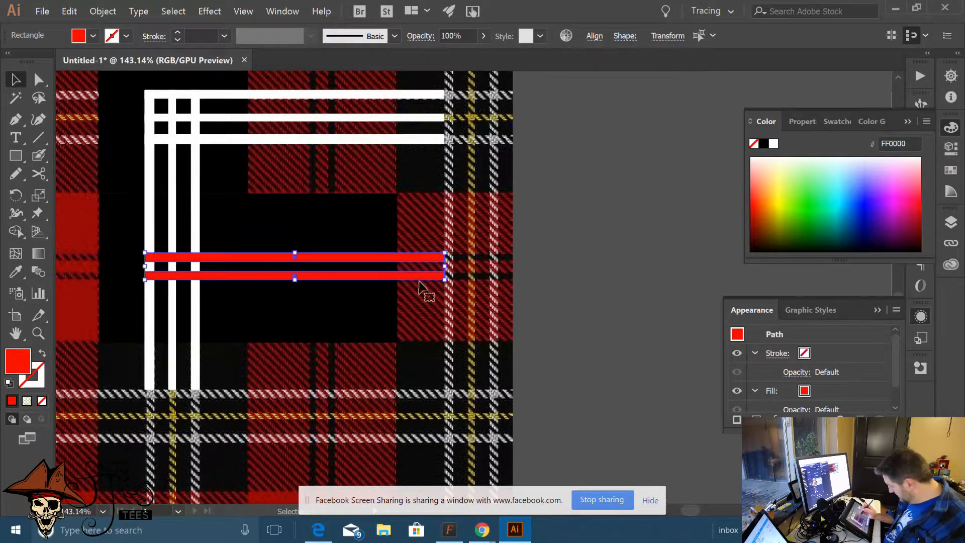
{"action": "left_click_drag", "start_coordinate": [453, 247], "coordinate": [333, 397]}
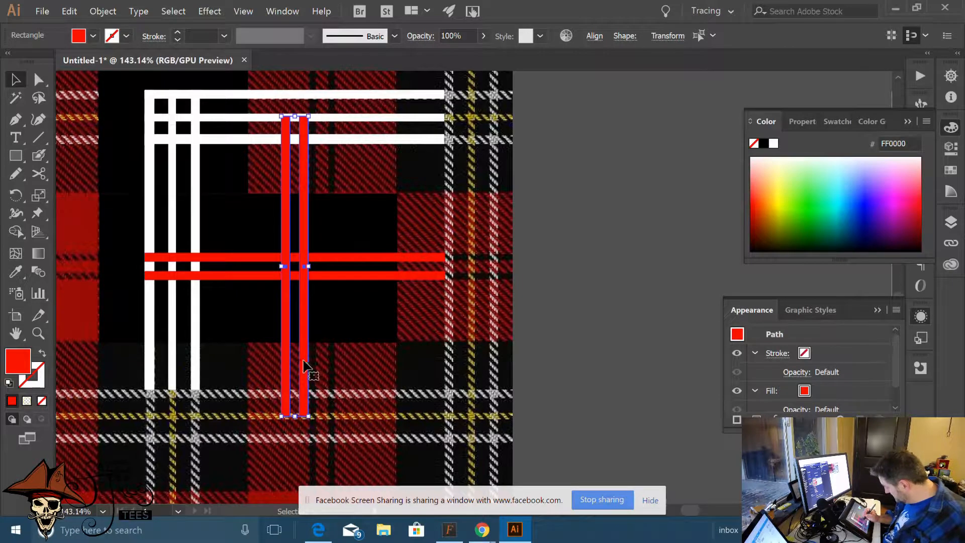
{"action": "left_click_drag", "start_coordinate": [305, 368], "coordinate": [334, 341]}
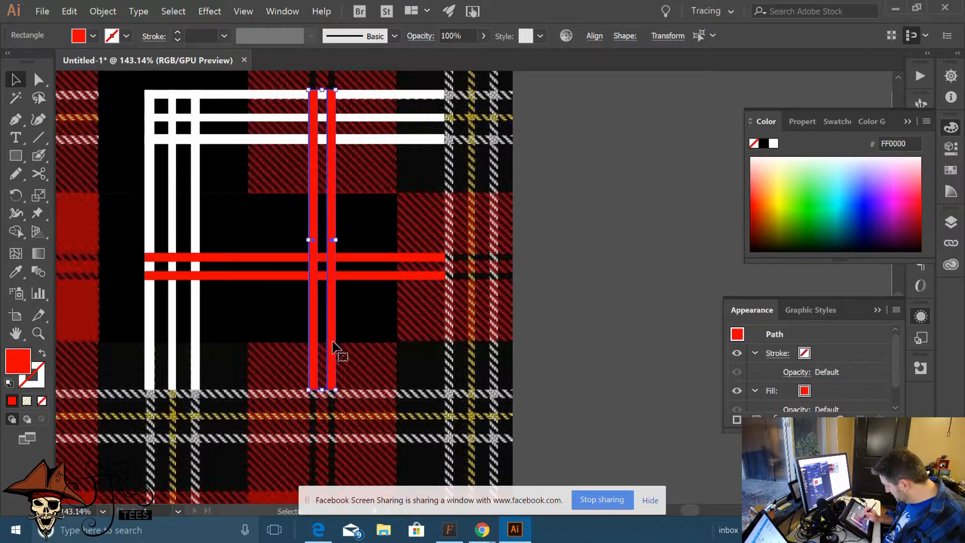
{"action": "left_click", "coordinate": [536, 297]}
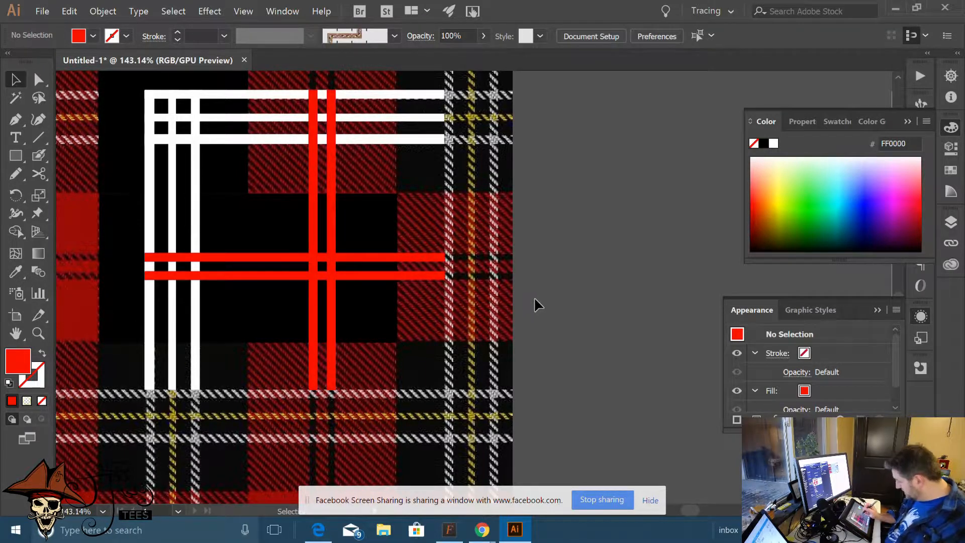
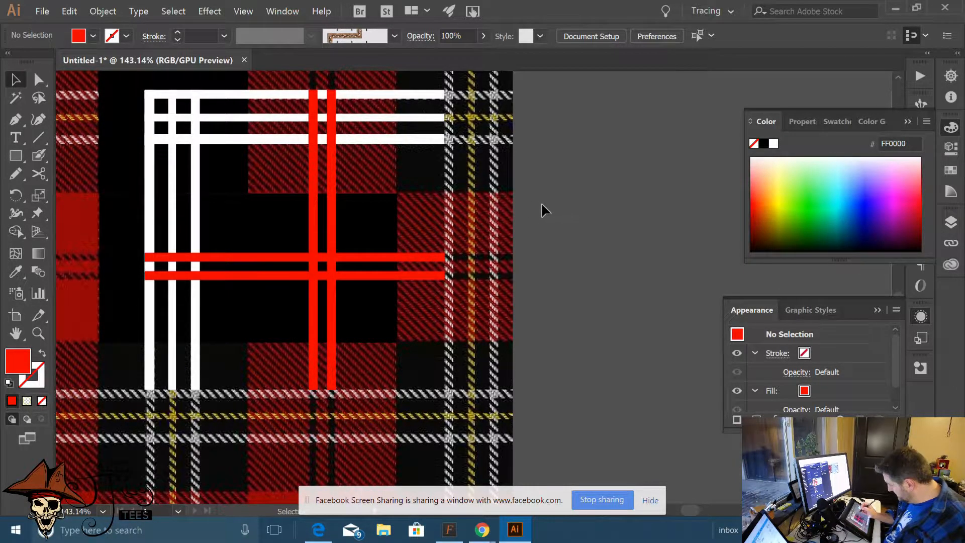
Try filling the lower-right black square with the red sampled from the bars
{"action": "scroll", "coordinate": [514, 179], "scroll_direction": "up", "scroll_amount": 3}
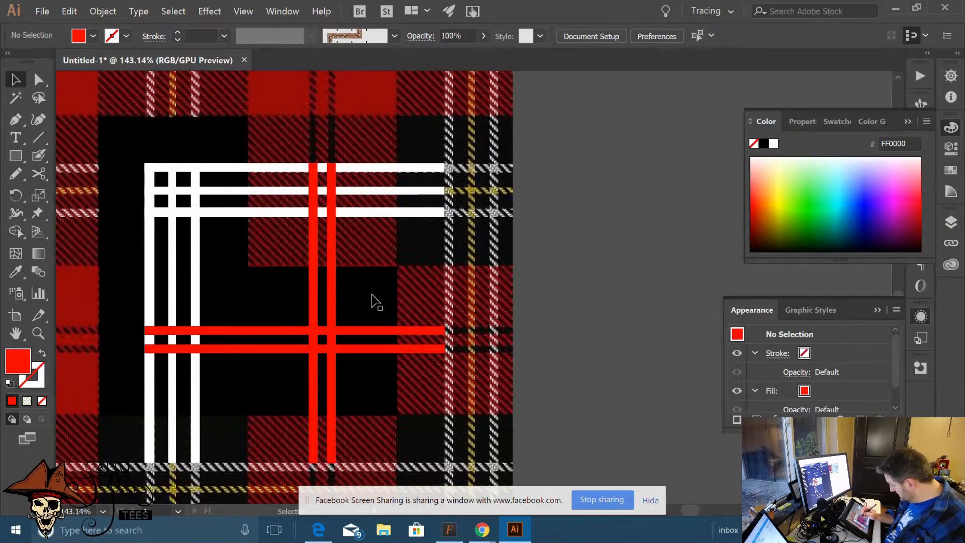
{"action": "mouse_move", "coordinate": [485, 232]}
{"action": "left_mouse_down"}
{"action": "mouse_move", "coordinate": [362, 297]}
{"action": "mouse_move", "coordinate": [370, 304]}
{"action": "mouse_move", "coordinate": [496, 226]}
{"action": "left_mouse_up"}
{"action": "key", "text": "ctrl+z"}
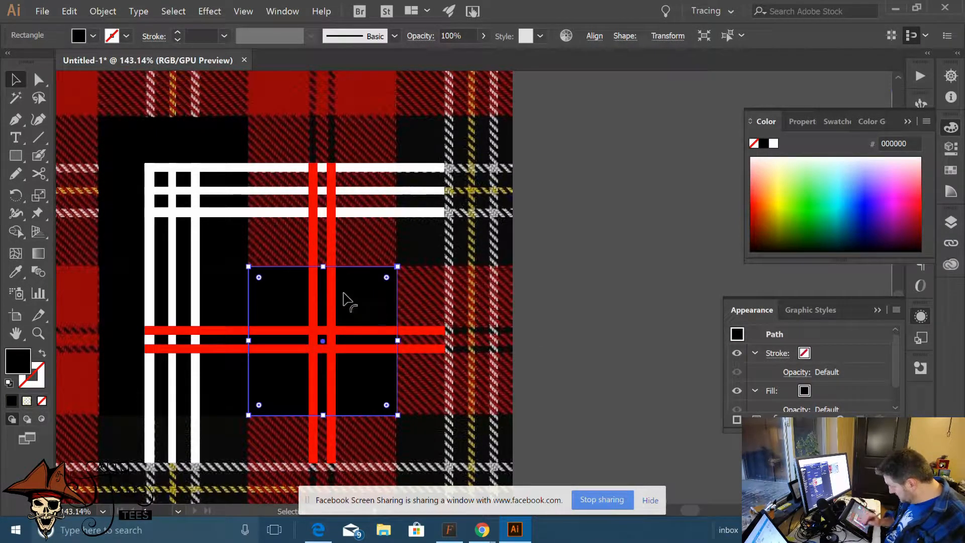
{"action": "left_click", "coordinate": [197, 402]}
{"action": "left_click", "coordinate": [369, 297]}
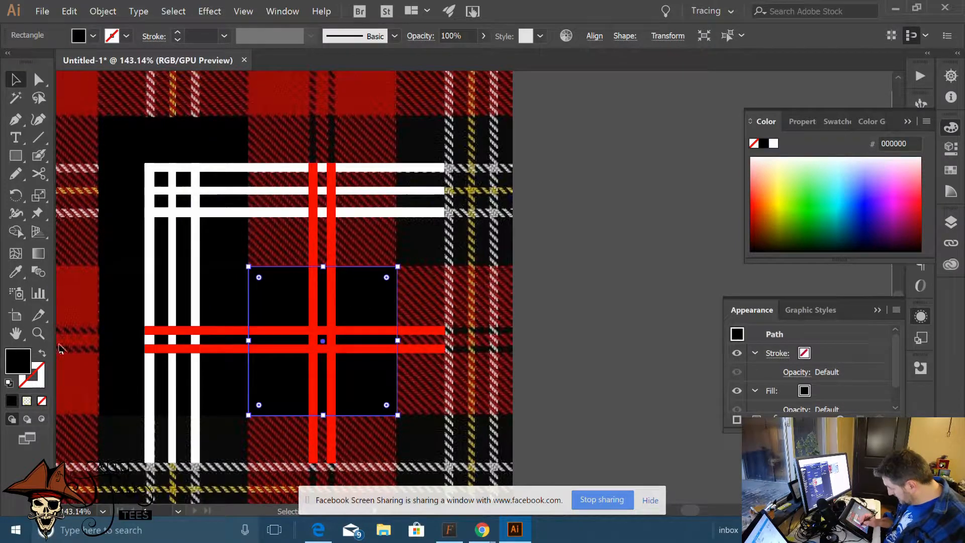
{"action": "left_click", "coordinate": [17, 274]}
{"action": "left_click", "coordinate": [330, 253]}
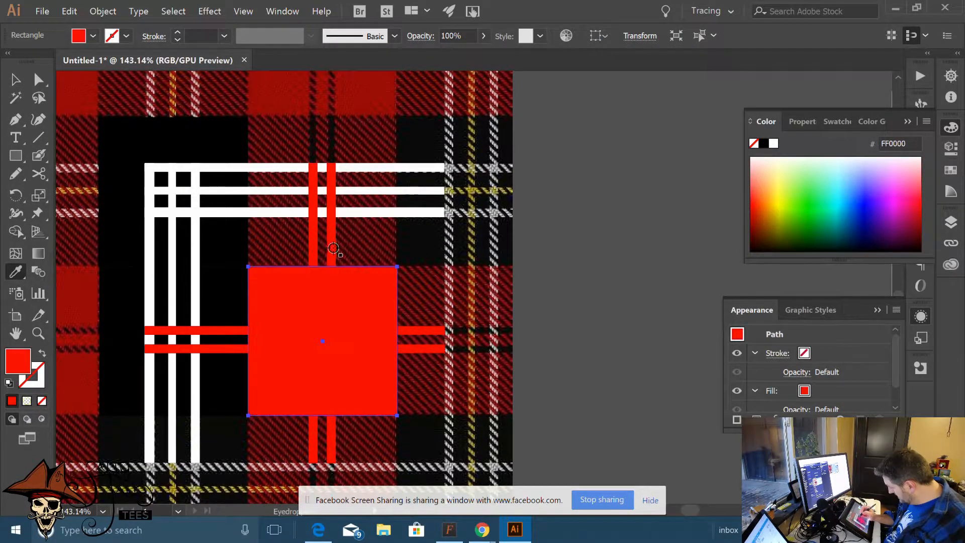
{"action": "key", "text": "v"}
{"action": "left_click", "coordinate": [521, 276]}
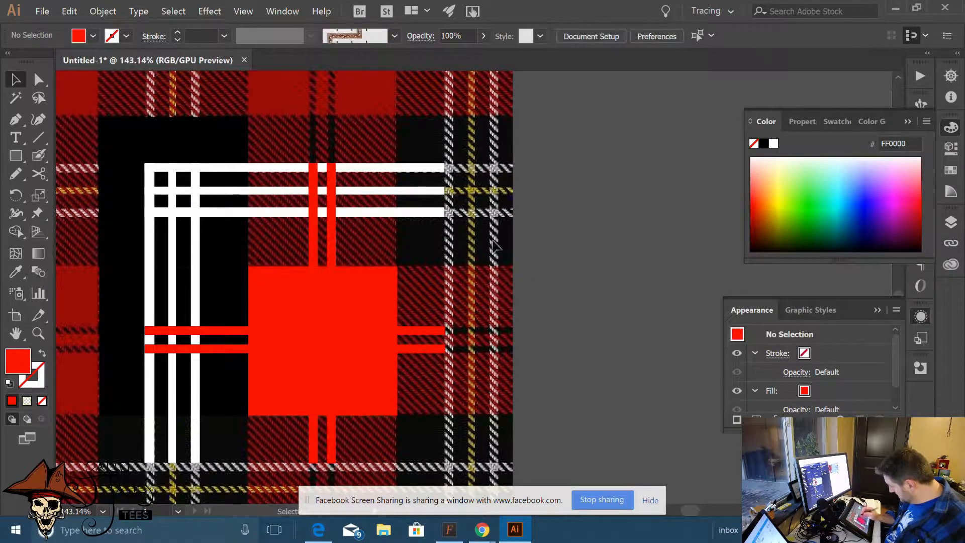
Try filling the lower-left black square with the same red, and undo the red fills of both lower squares
{"action": "left_click_drag", "start_coordinate": [351, 347], "coordinate": [362, 224]}
{"action": "key", "text": "ctrl+z"}
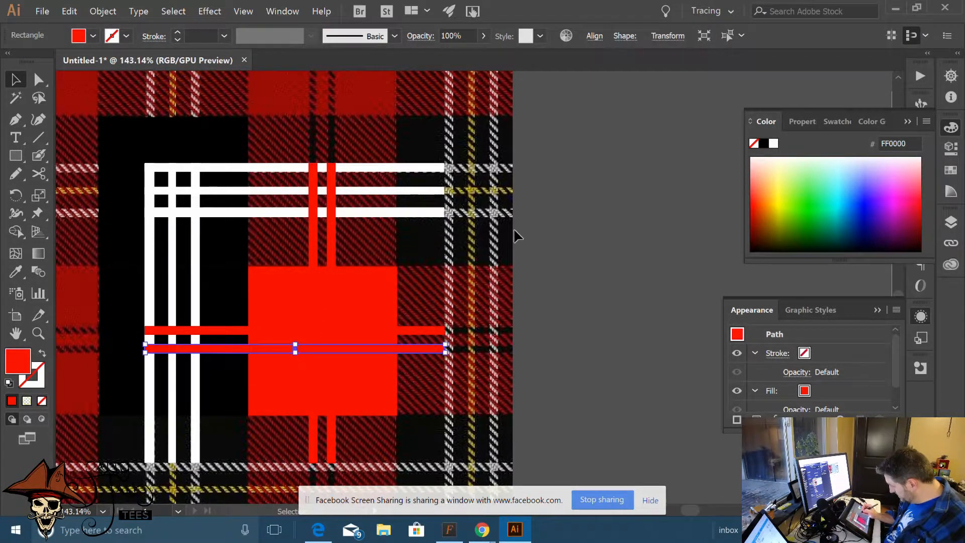
{"action": "left_click", "coordinate": [535, 253]}
{"action": "left_click", "coordinate": [228, 382]}
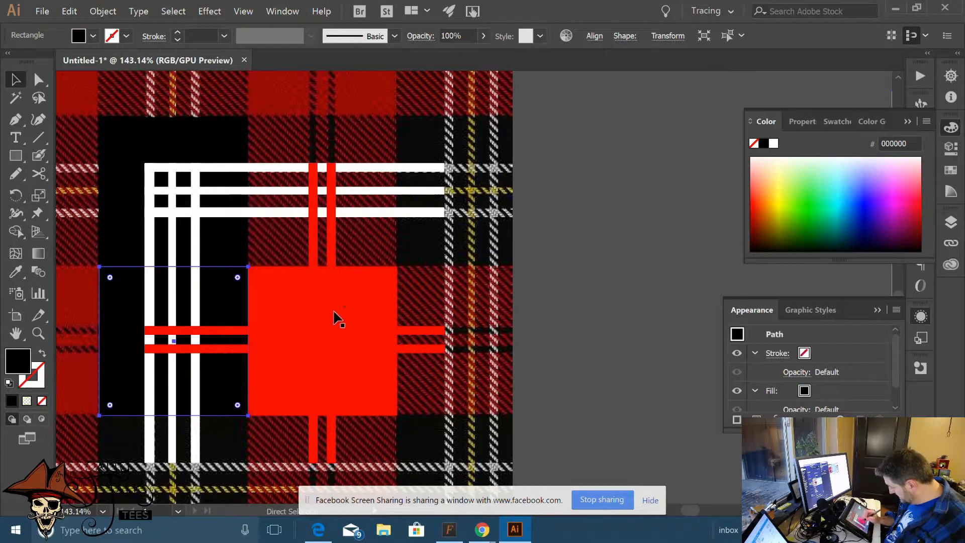
{"action": "left_click", "coordinate": [16, 272]}
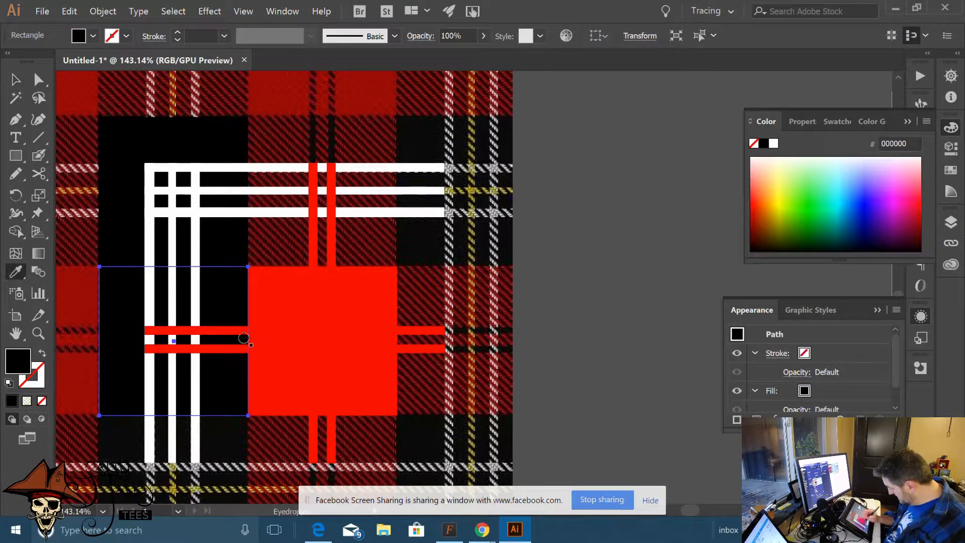
{"action": "left_click", "coordinate": [291, 392]}
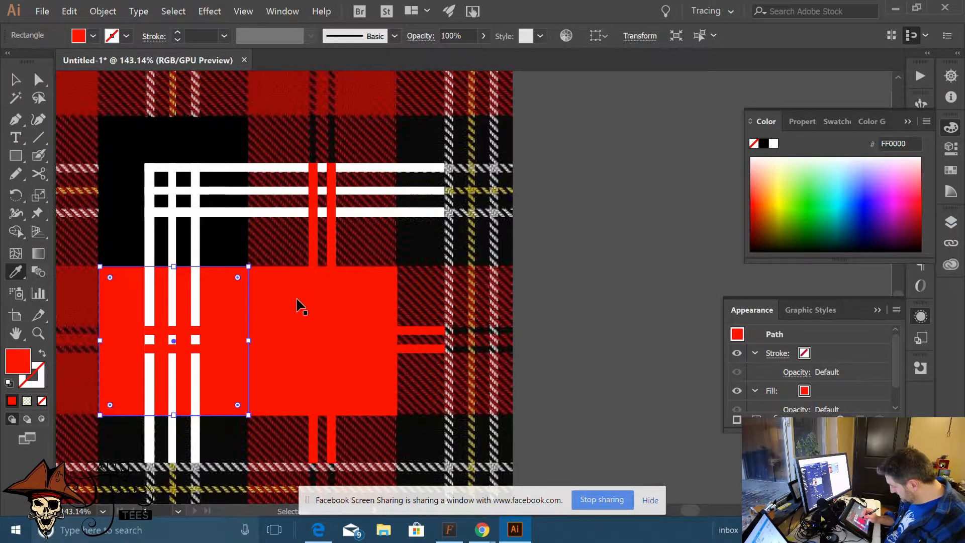
{"action": "key", "text": "ctrl+z"}
{"action": "key", "text": "ctrl+z"}
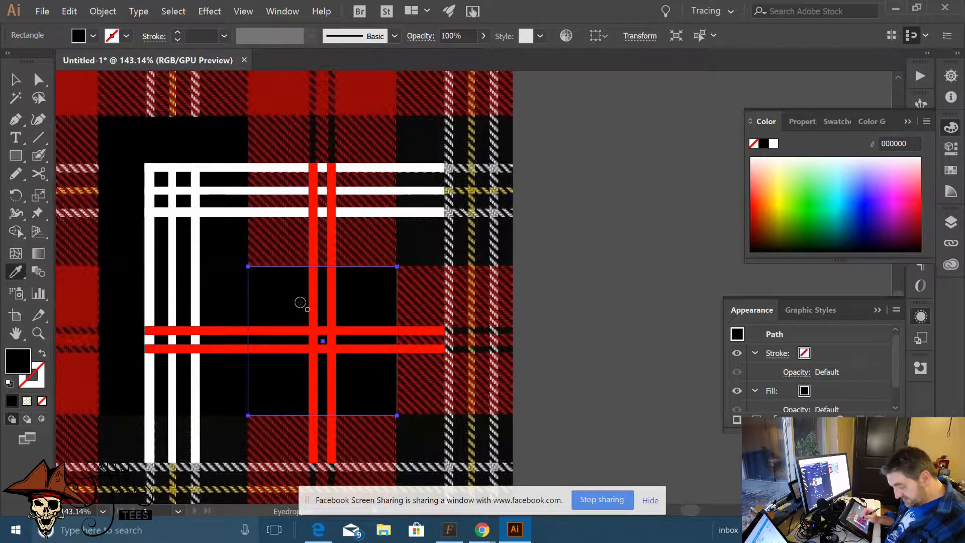
Move the lower-right black square onto the upper-left one and enlarge it to cover the whole two-by-two block area
{"action": "key", "text": "v"}
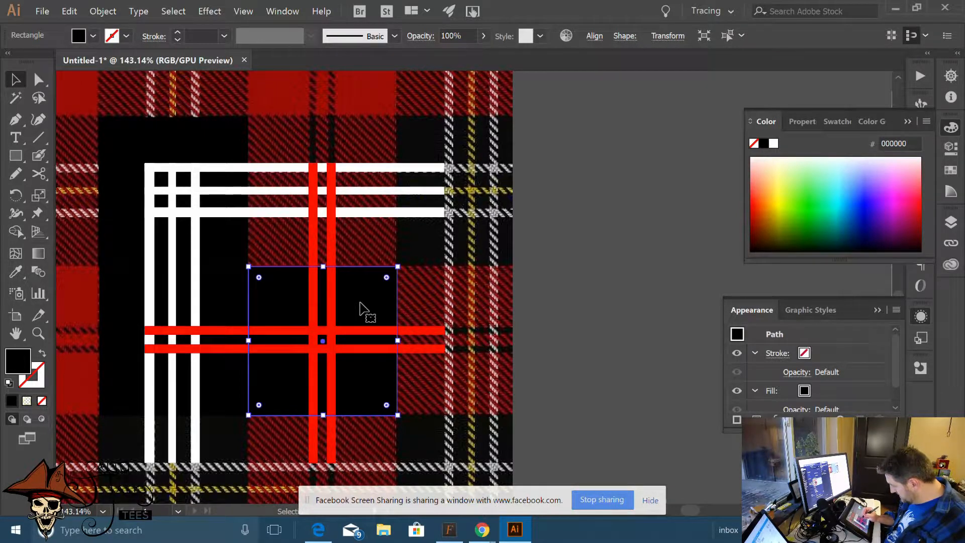
{"action": "left_click_drag", "start_coordinate": [360, 303], "coordinate": [211, 154]}
{"action": "left_click_drag", "start_coordinate": [247, 264], "coordinate": [397, 412]}
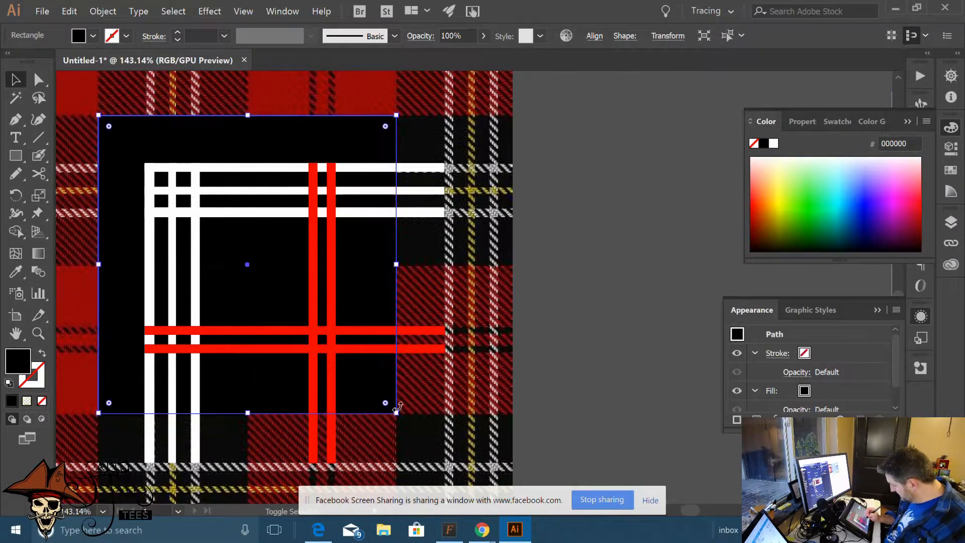
Fill the enlarged square with dark red CC0000 and send it behind the two black squares
{"action": "double_click", "coordinate": [24, 362]}
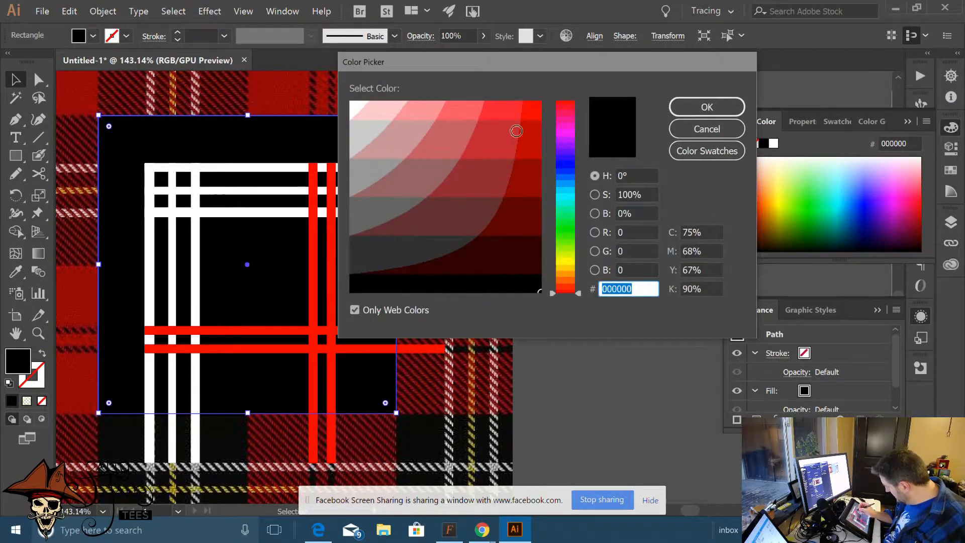
{"action": "type", "text": "CC0000"}
{"action": "left_click", "coordinate": [707, 107]}
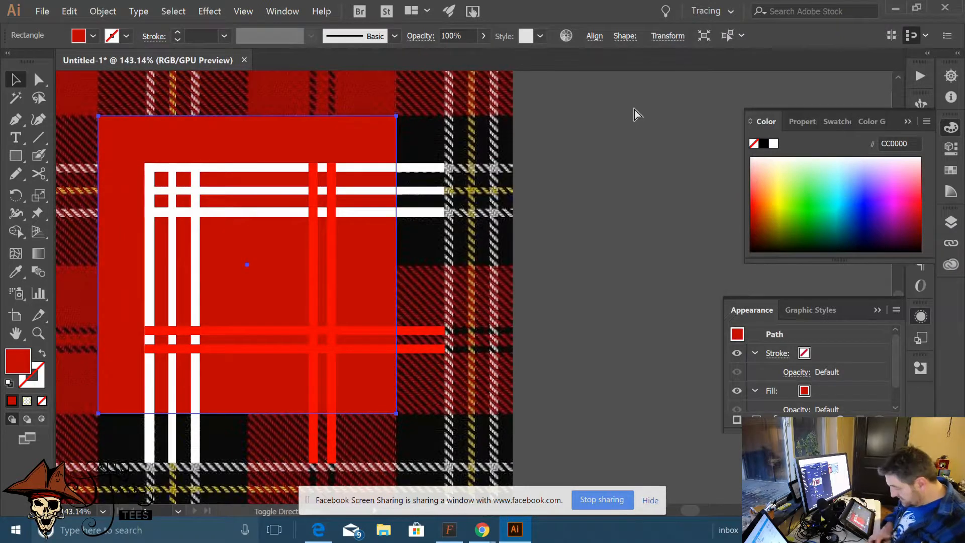
{"action": "key", "text": "ctrl+["}
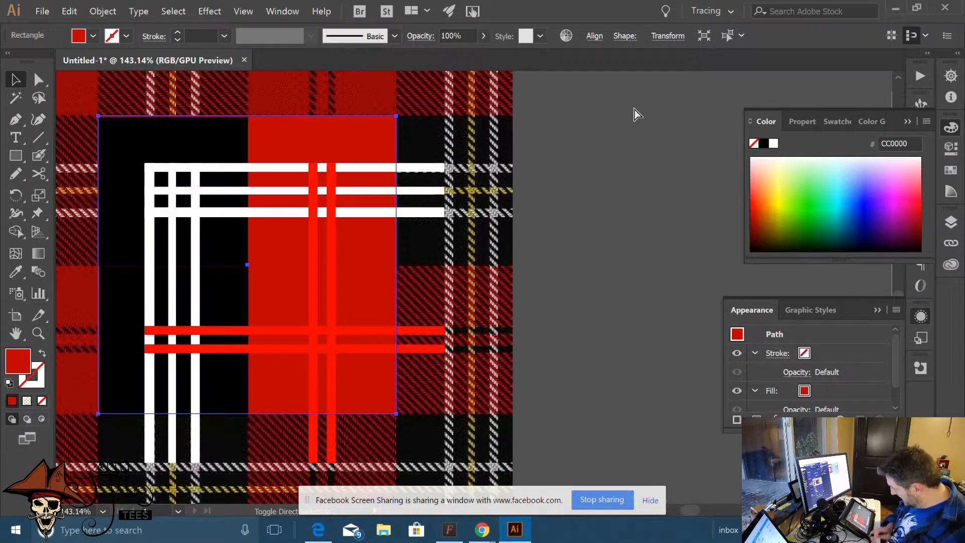
{"action": "left_click", "coordinate": [537, 294]}
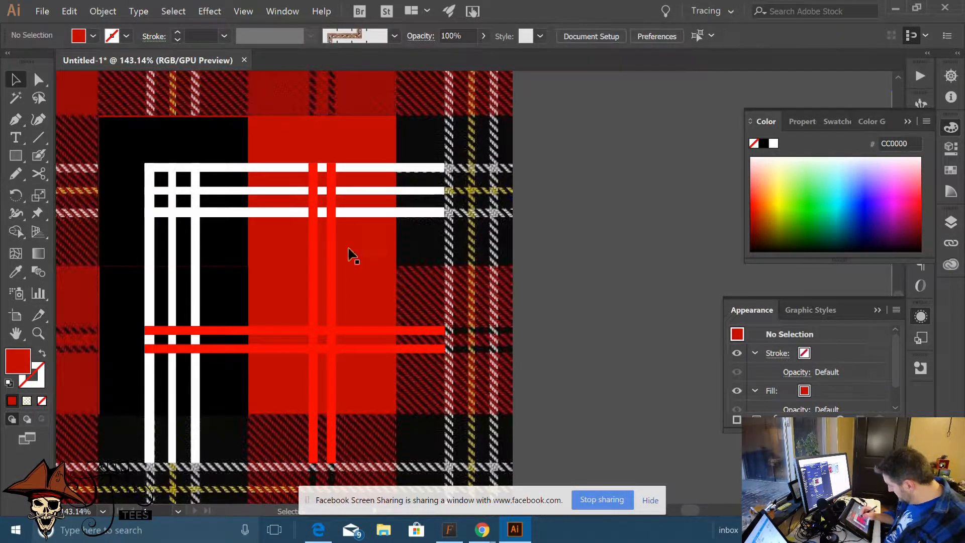
Duplicate the upper-left black square directly to its right, over the upper half of the dark red area
{"action": "left_click_drag", "start_coordinate": [328, 248], "coordinate": [375, 260]}
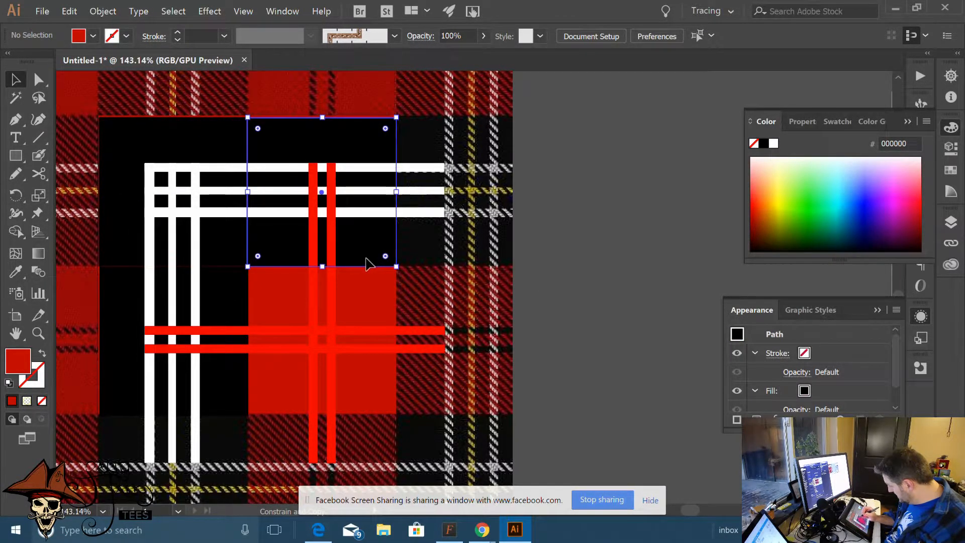
{"action": "left_click", "coordinate": [542, 256]}
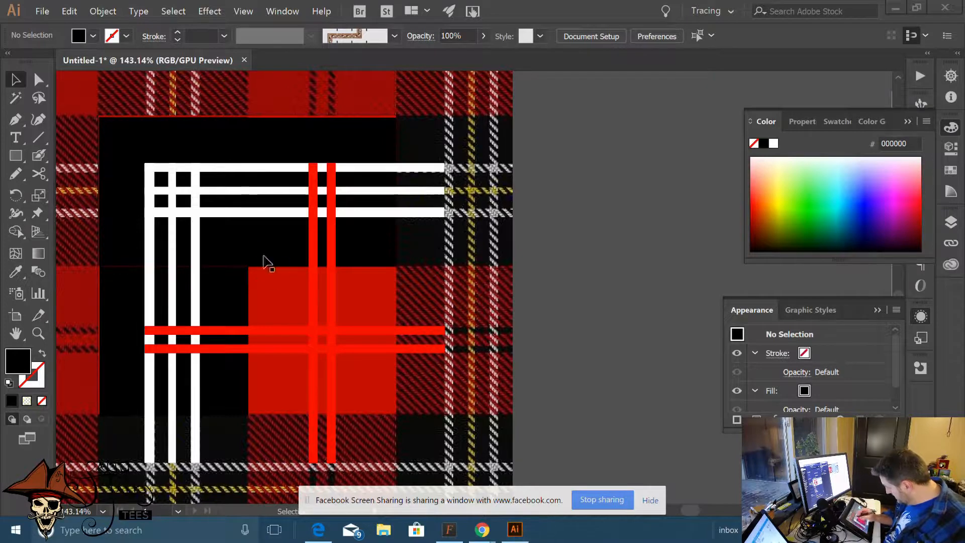
Align the two upper black squares and the large dark red square by their top edges
{"action": "left_click_drag", "start_coordinate": [185, 91], "coordinate": [321, 140]}
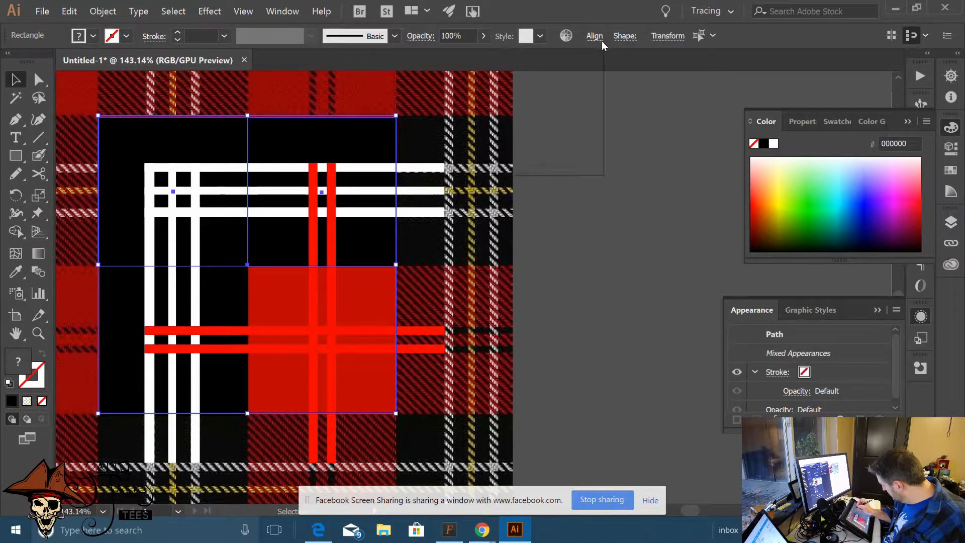
{"action": "left_click", "coordinate": [599, 37]}
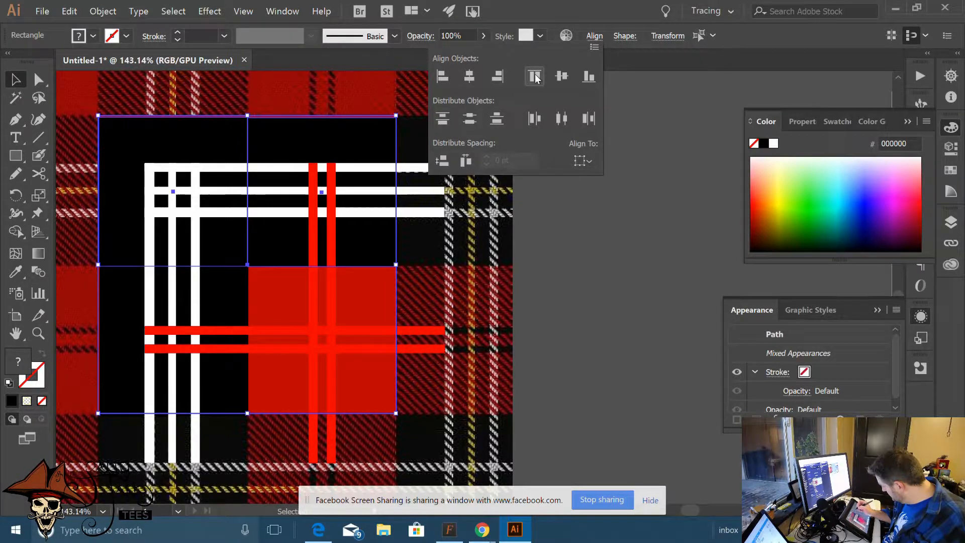
{"action": "left_click", "coordinate": [526, 79]}
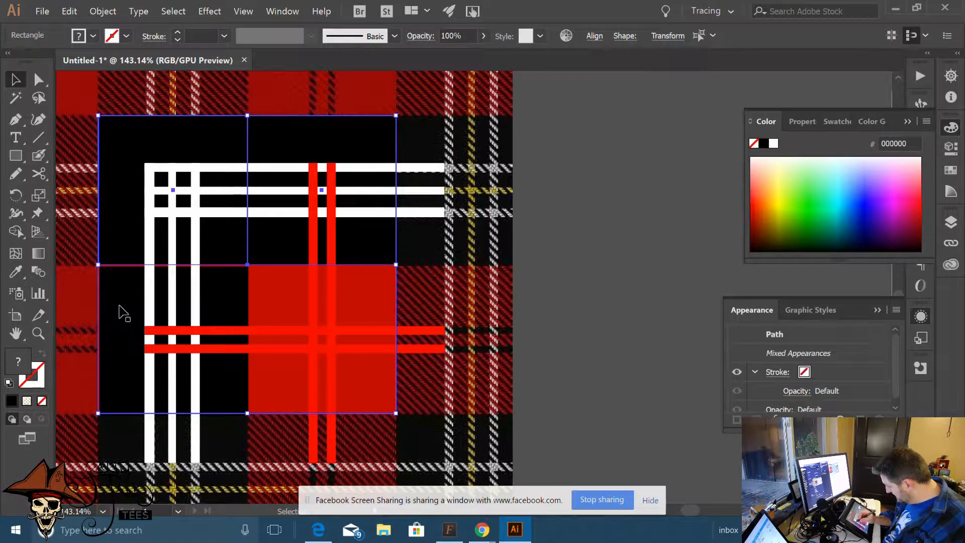
Align both left-hand black squares and the dark red square by their left edges
{"action": "left_click", "coordinate": [80, 214]}
{"action": "left_click_drag", "start_coordinate": [72, 202], "coordinate": [129, 309]}
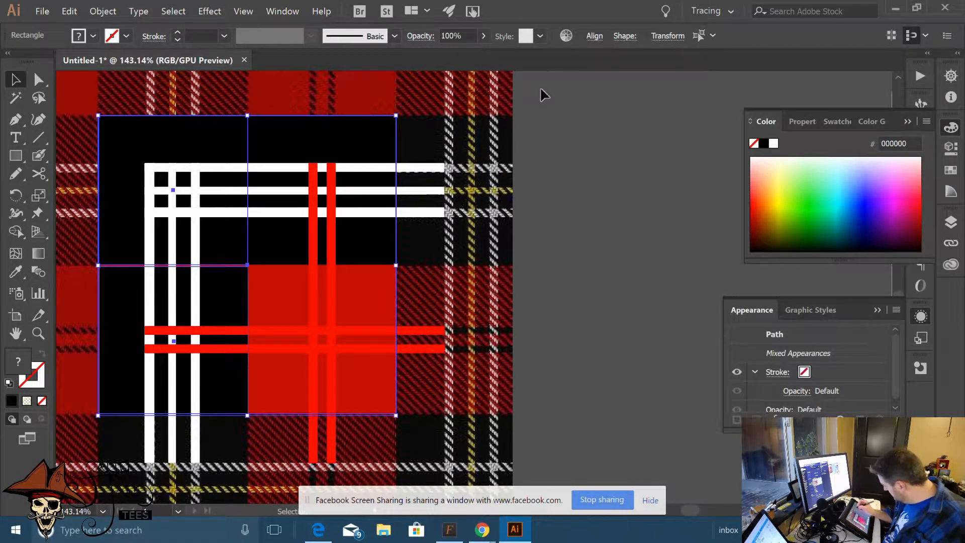
{"action": "left_click", "coordinate": [594, 36]}
{"action": "left_click", "coordinate": [443, 80]}
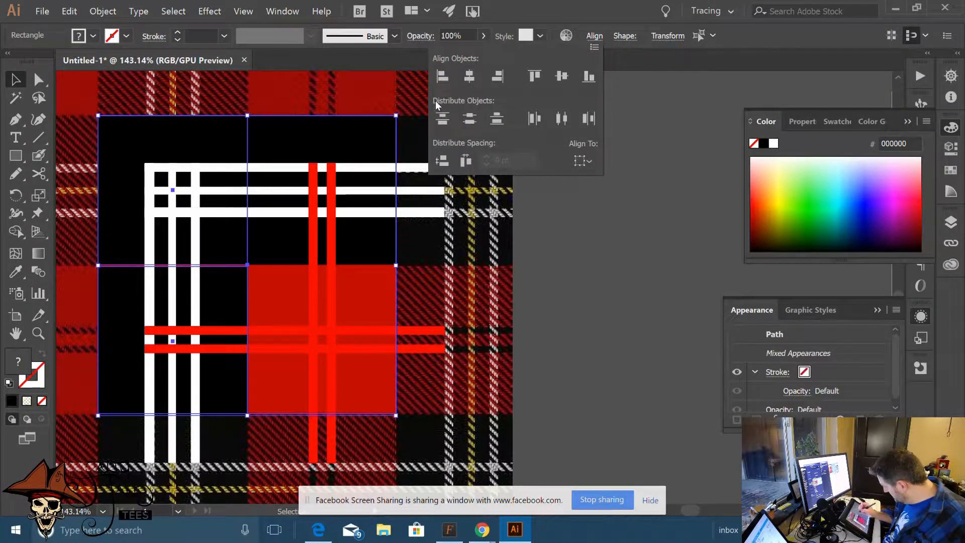
{"action": "left_click", "coordinate": [564, 262]}
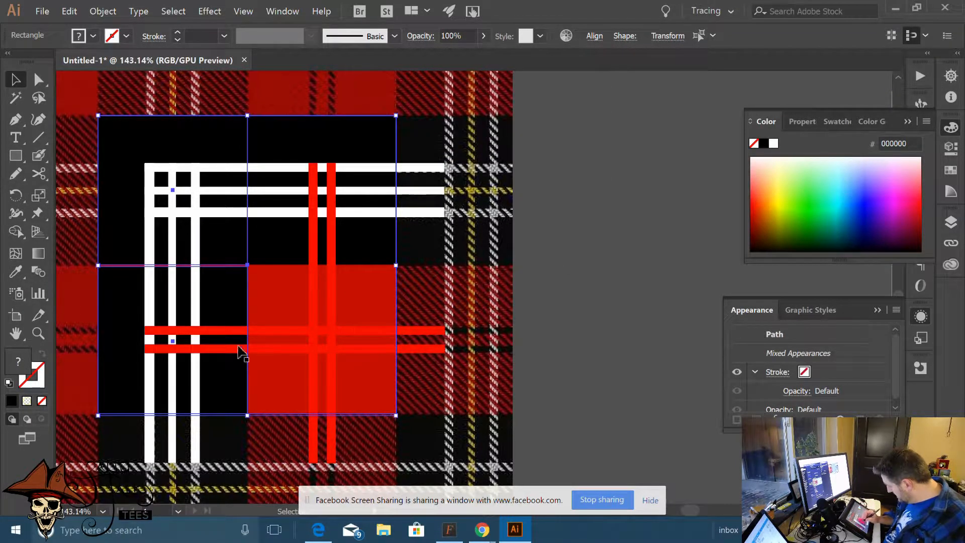
Nudge the lower-left black square up until it meets the black square above it
{"action": "left_click", "coordinate": [273, 454]}
{"action": "left_click", "coordinate": [230, 395]}
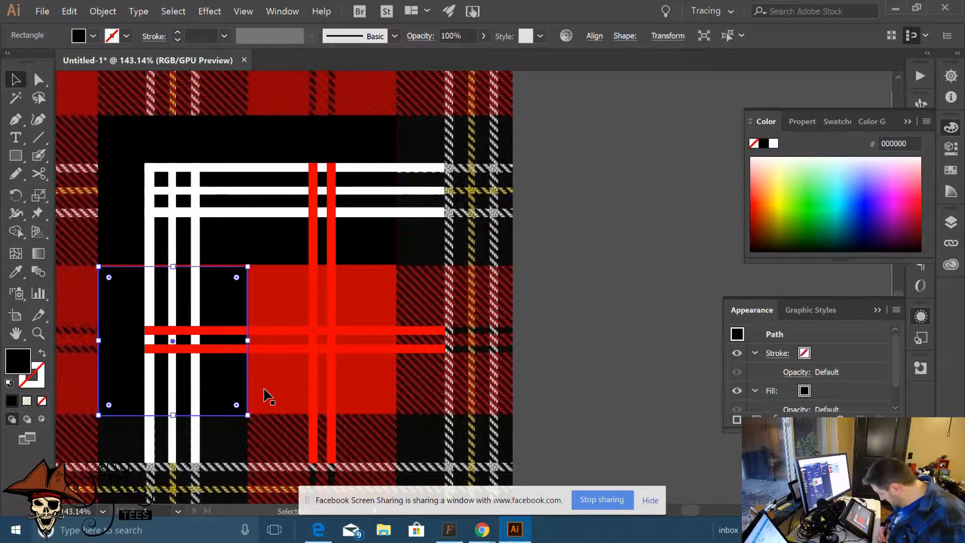
{"action": "key", "text": "Up"}
{"action": "key", "text": "Up"}
{"action": "key", "text": "Up"}
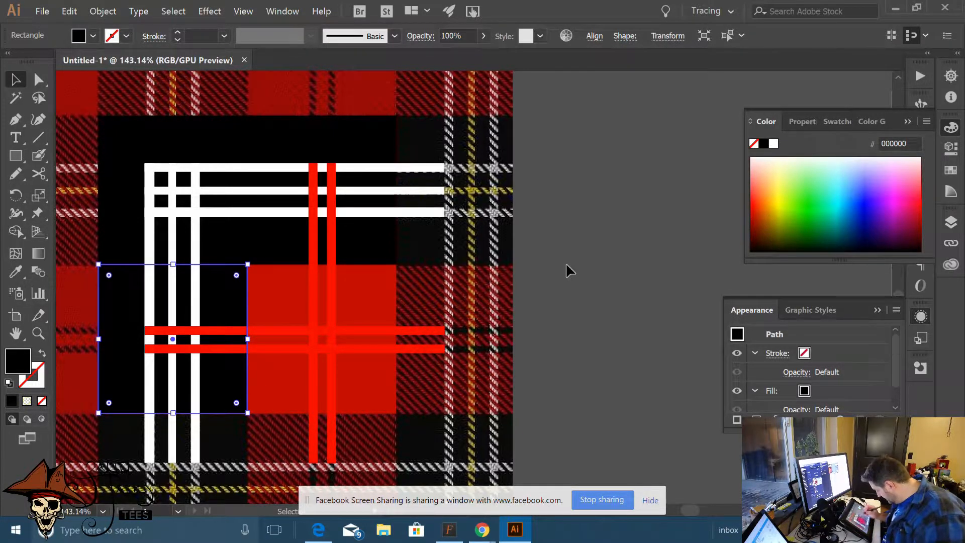
{"action": "left_click", "coordinate": [565, 262]}
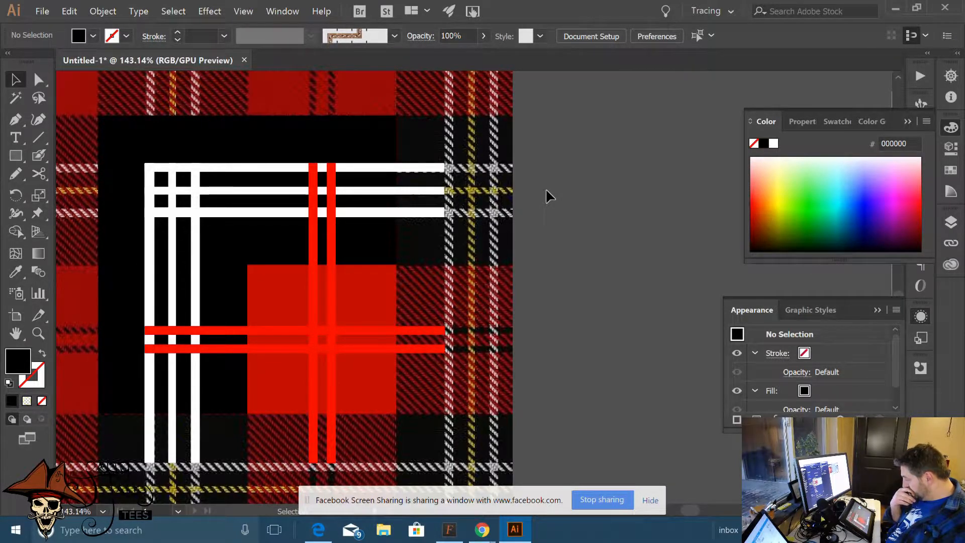
Select all the tartan blocks and stripe bars and make a new pattern from them
{"action": "scroll", "coordinate": [462, 368], "scroll_direction": "down", "scroll_amount": 5}
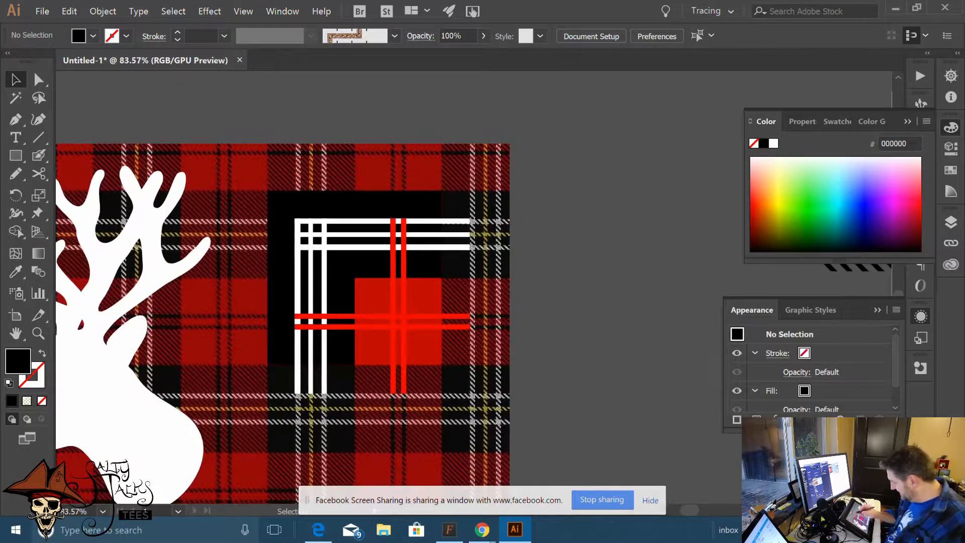
{"action": "left_click_drag", "start_coordinate": [265, 219], "coordinate": [495, 423]}
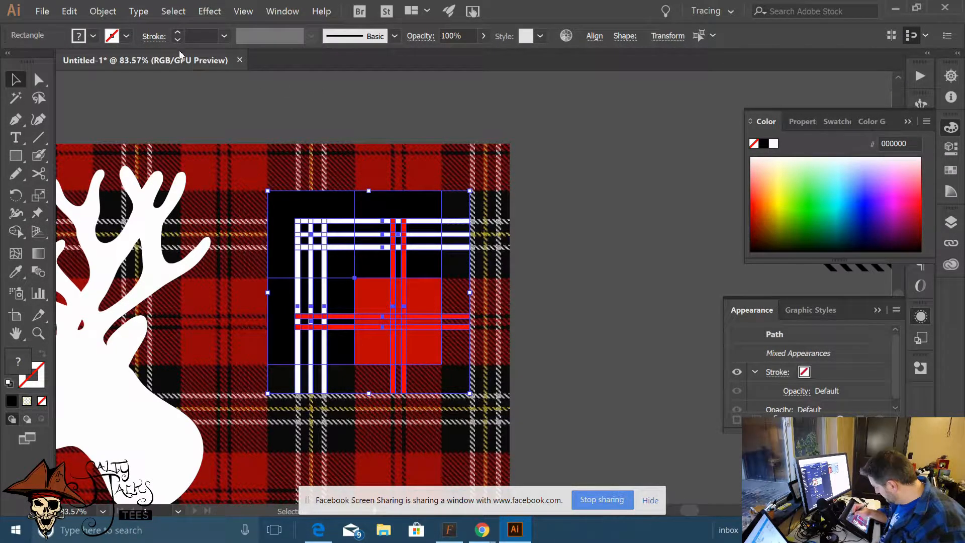
{"action": "left_click", "coordinate": [103, 11]}
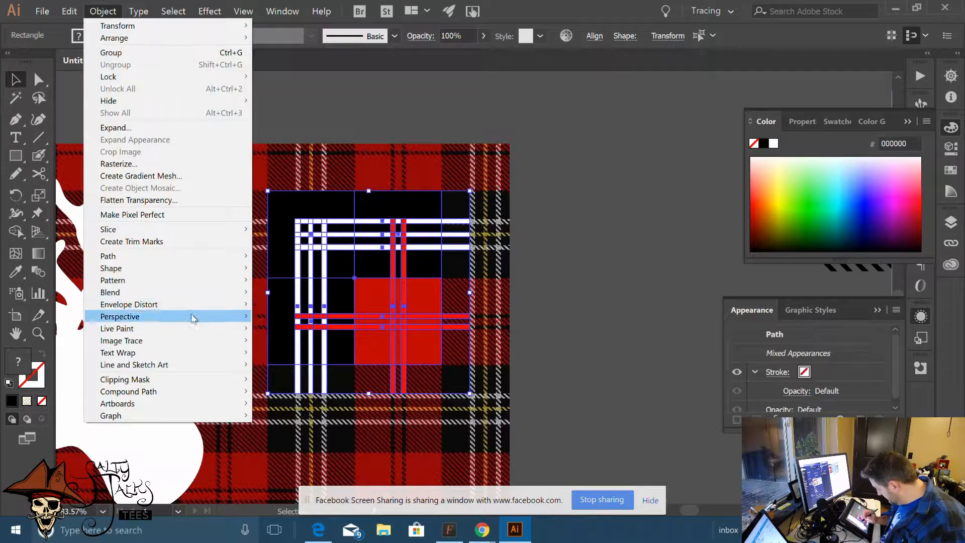
{"action": "mouse_move", "coordinate": [209, 279]}
{"action": "left_click", "coordinate": [284, 279]}
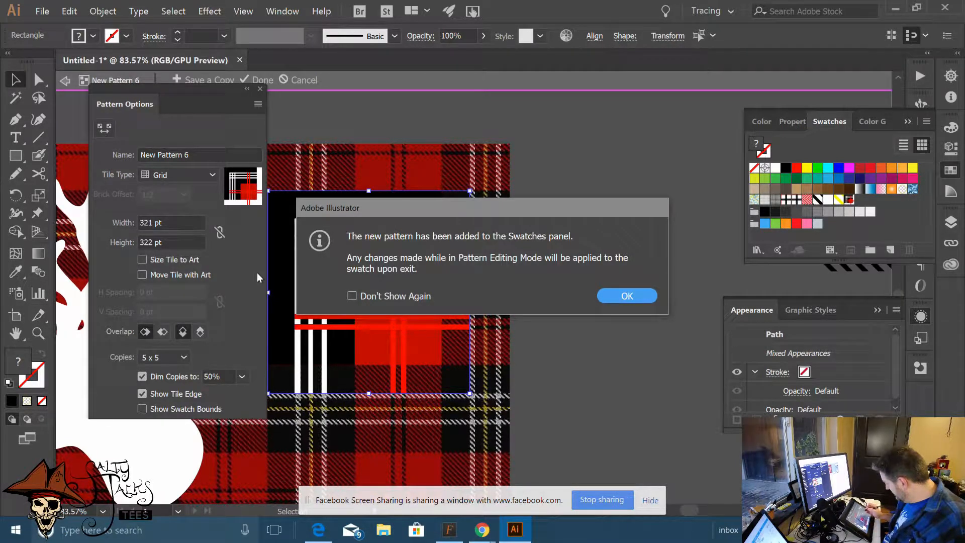
{"action": "left_click", "coordinate": [626, 298]}
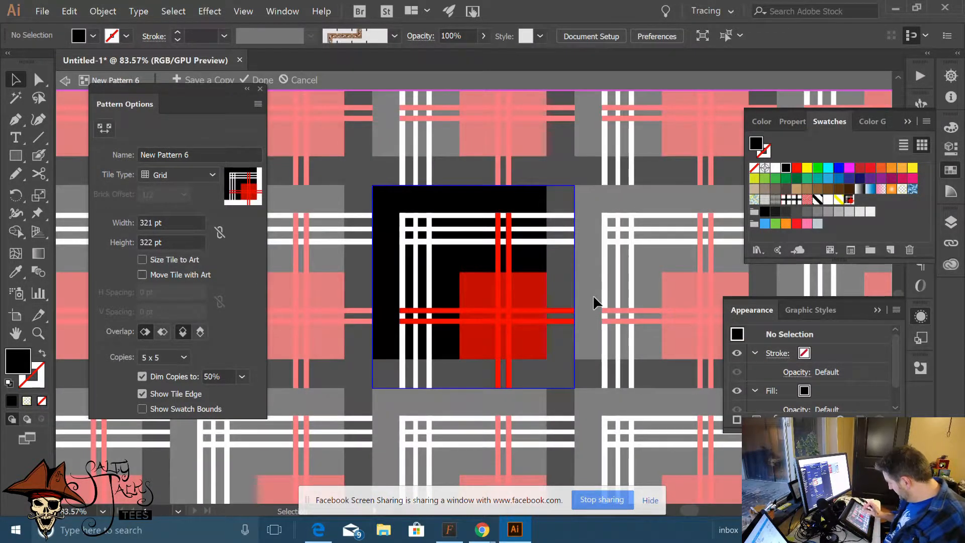
Fill the tile's lower-left and upper-right black squares with the black diagonal-line pattern swatch
{"action": "scroll", "coordinate": [545, 378], "scroll_direction": "up", "scroll_amount": 2}
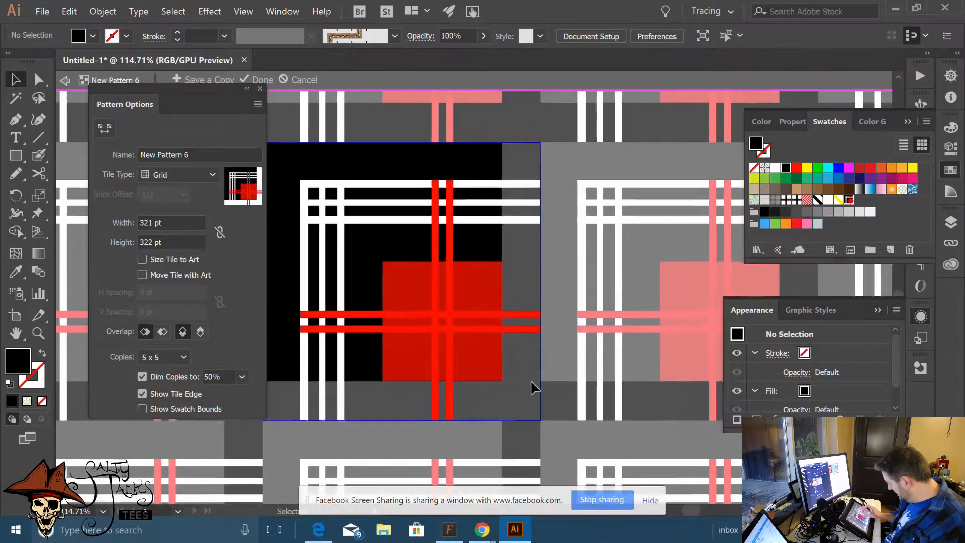
{"action": "left_click_drag", "start_coordinate": [534, 387], "coordinate": [566, 389]}
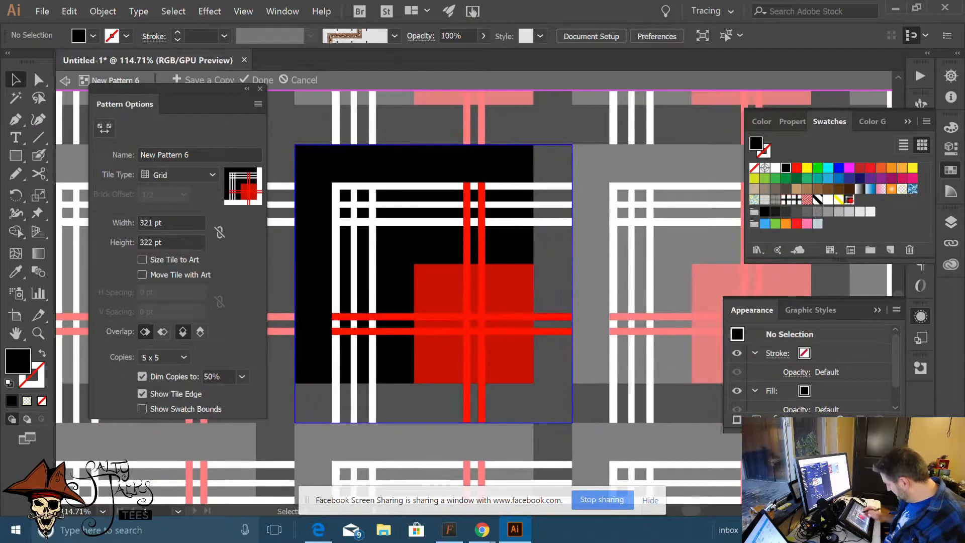
{"action": "left_click", "coordinate": [398, 375]}
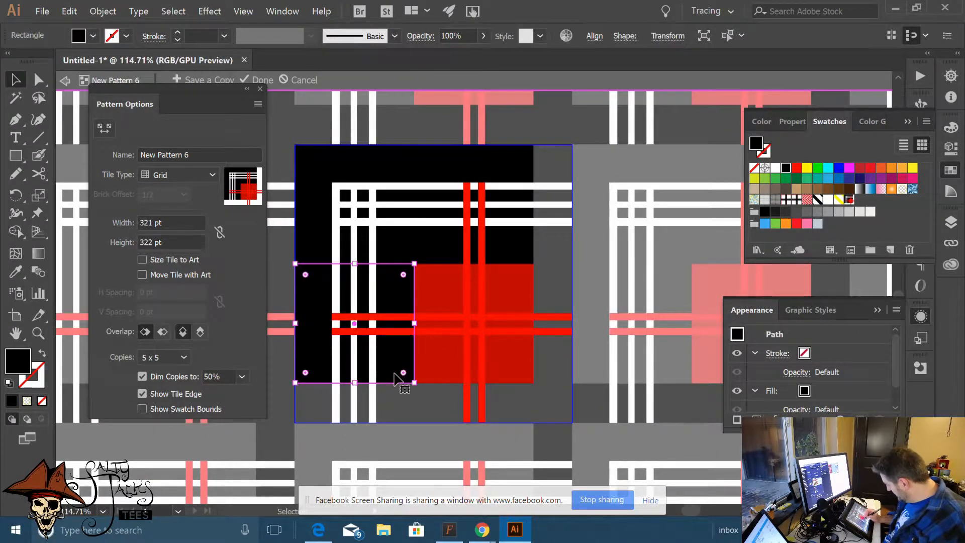
{"action": "left_click", "coordinate": [817, 200]}
{"action": "left_click", "coordinate": [514, 247]}
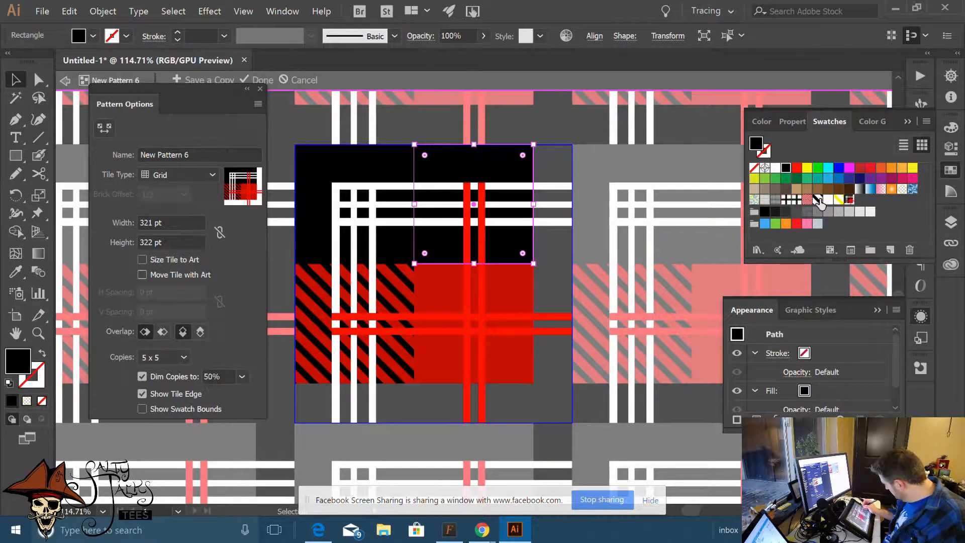
{"action": "left_click", "coordinate": [818, 200]}
{"action": "left_click", "coordinate": [554, 283]}
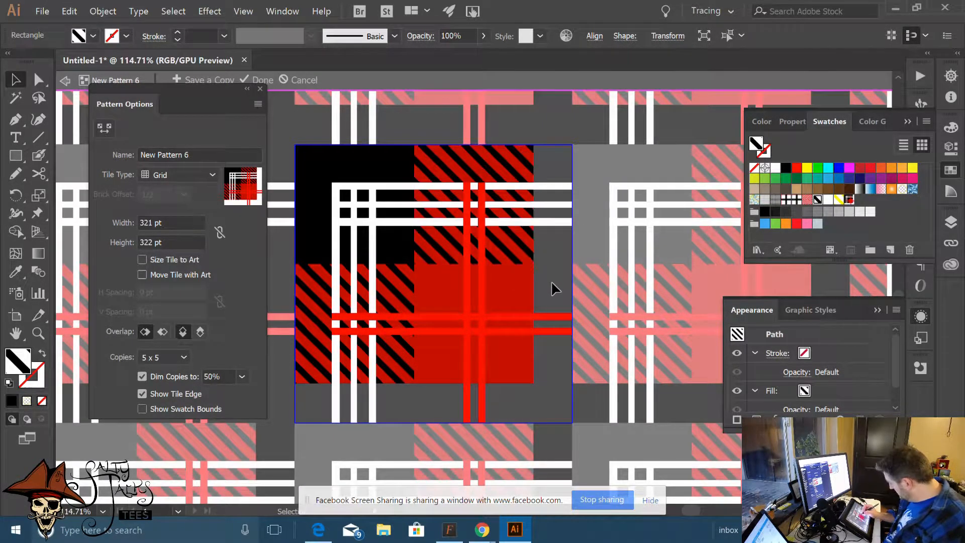
Fill the outer vertical and outer horizontal white bars with the white diagonal-line pattern swatch
{"action": "left_click", "coordinate": [336, 302]}
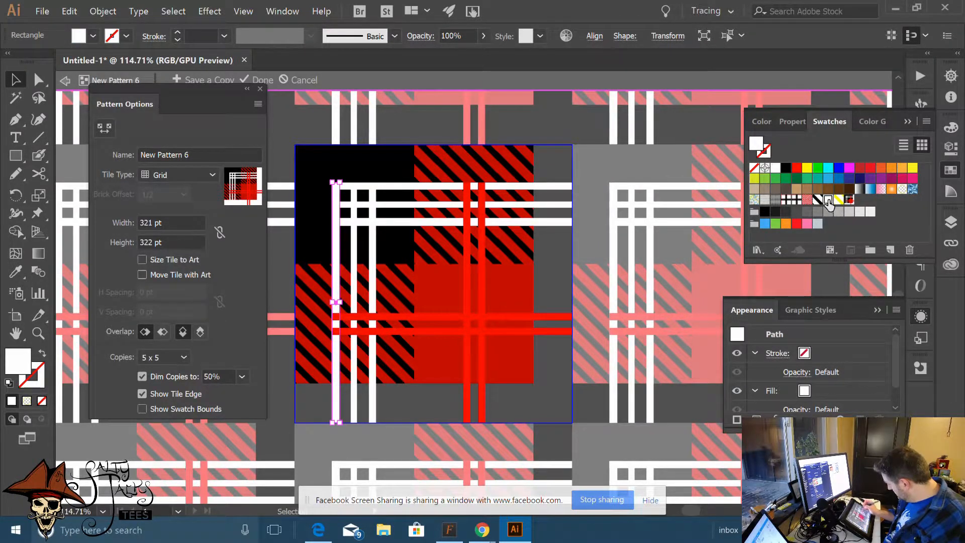
{"action": "left_click_drag", "start_coordinate": [336, 302], "coordinate": [373, 297]}
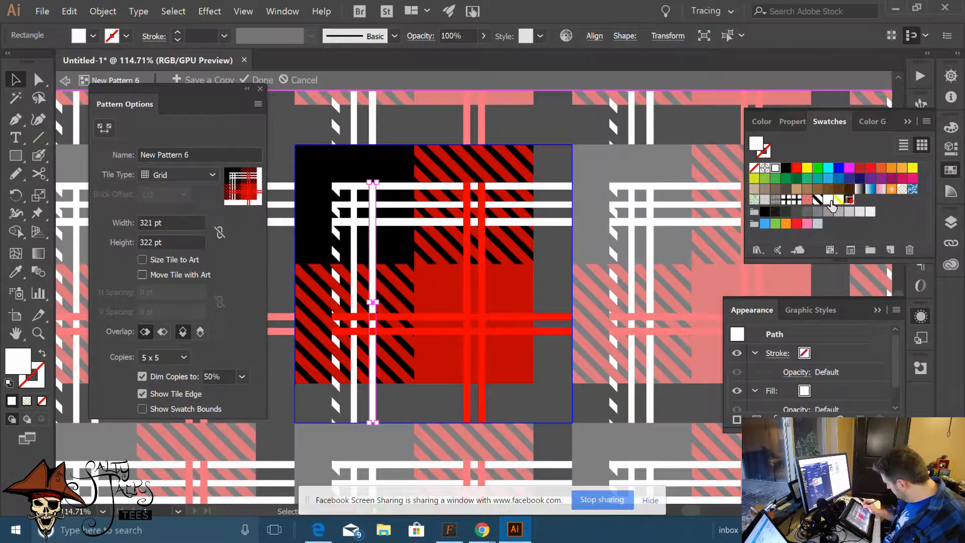
{"action": "left_click", "coordinate": [827, 200]}
{"action": "left_click", "coordinate": [414, 221]}
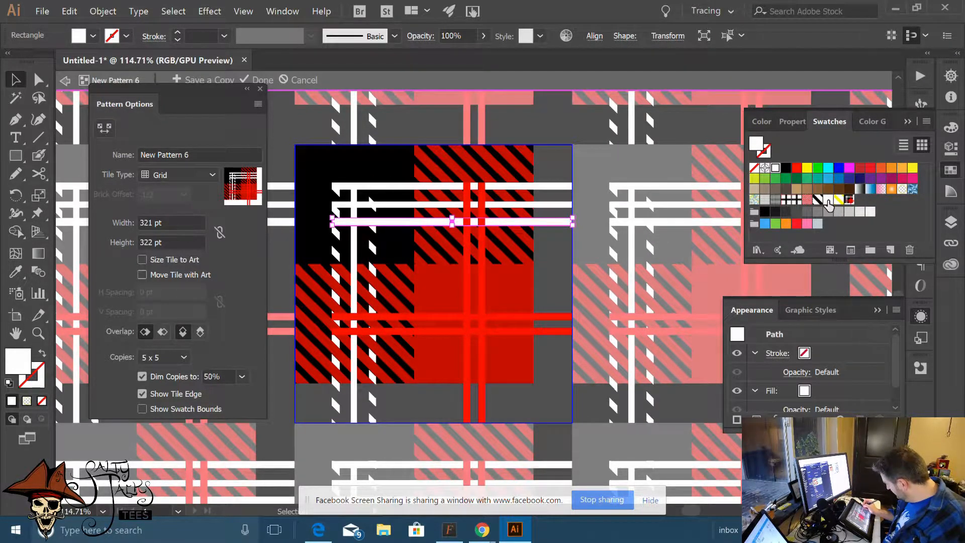
{"action": "left_click", "coordinate": [826, 200]}
{"action": "left_click", "coordinate": [428, 187]}
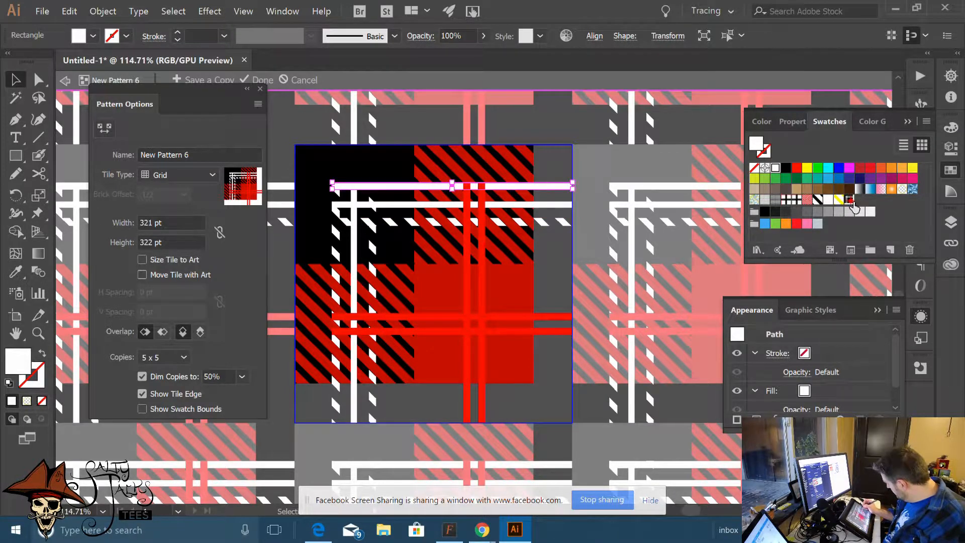
{"action": "left_click", "coordinate": [828, 201]}
Fill the middle horizontal and middle vertical white bars with the yellow diagonal-line pattern swatch
{"action": "left_click", "coordinate": [495, 205]}
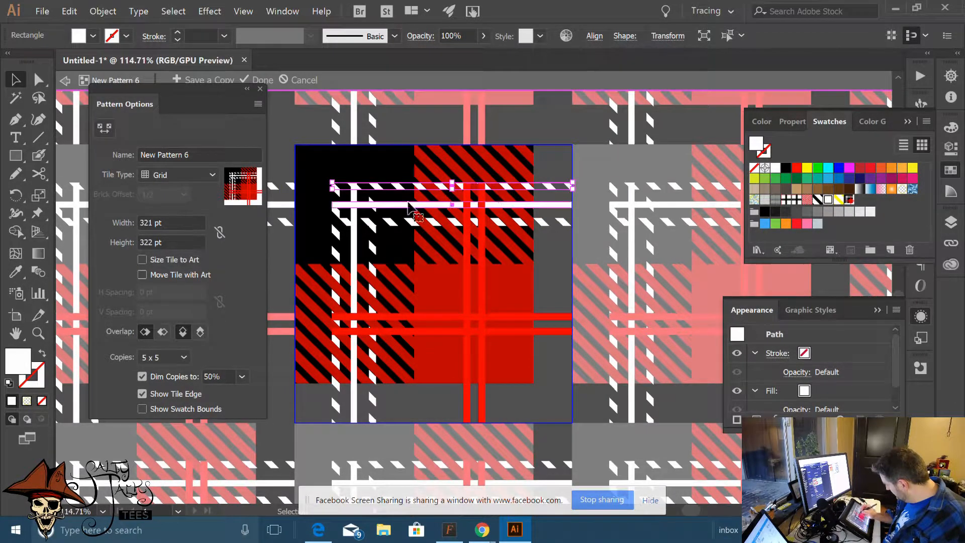
{"action": "left_click", "coordinate": [838, 199]}
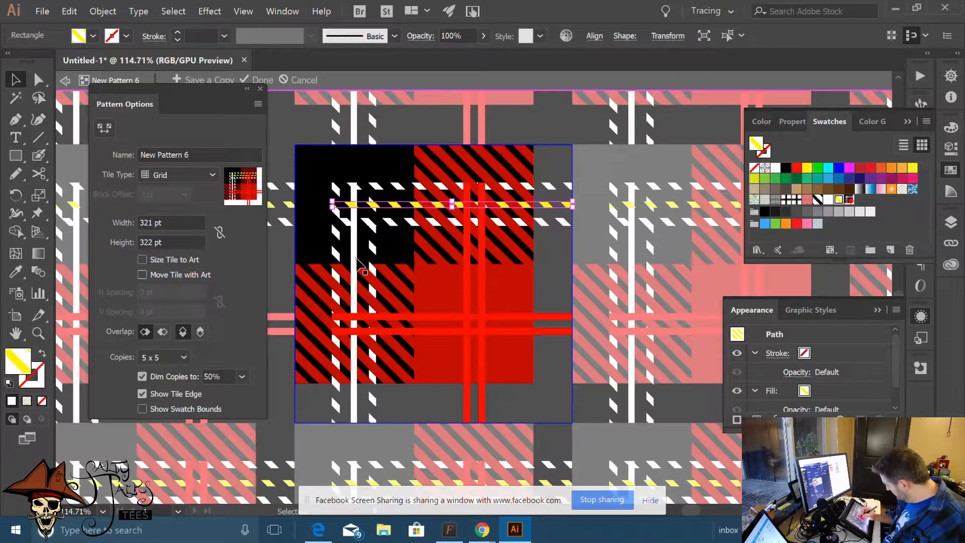
{"action": "left_click", "coordinate": [354, 256]}
{"action": "left_click", "coordinate": [838, 200]}
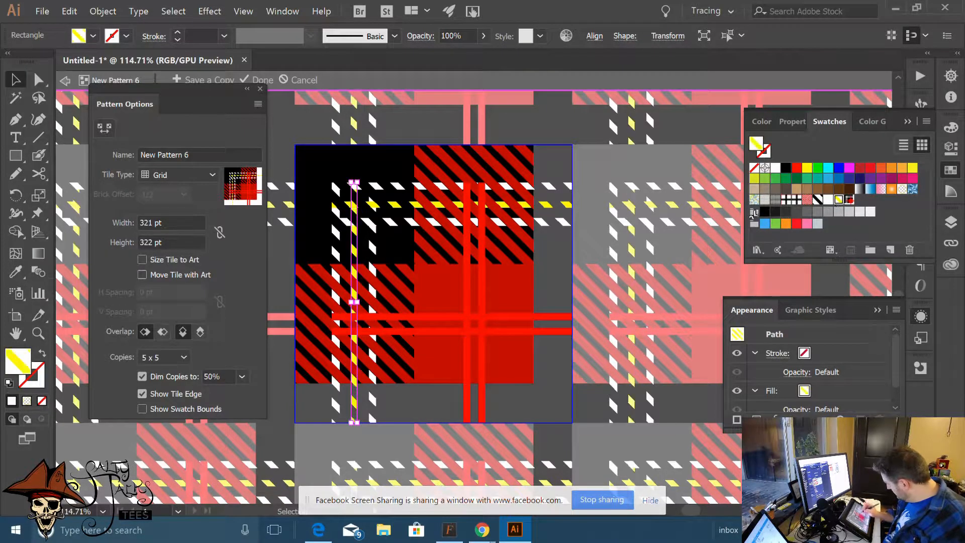
{"action": "left_click", "coordinate": [548, 269]}
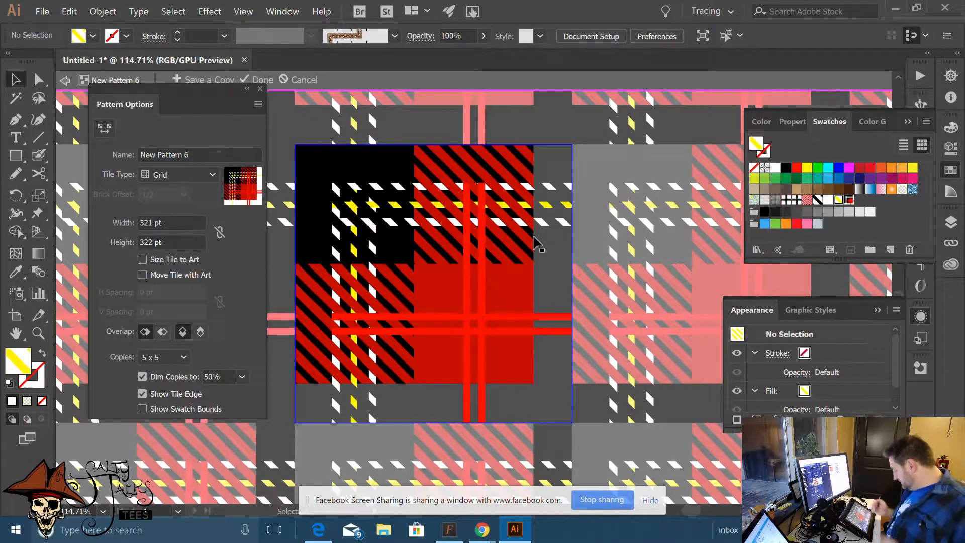
Fill the horizontal and vertical pairs of red bars with the black diagonal-line pattern swatch
{"action": "left_click_drag", "start_coordinate": [554, 295], "coordinate": [552, 346]}
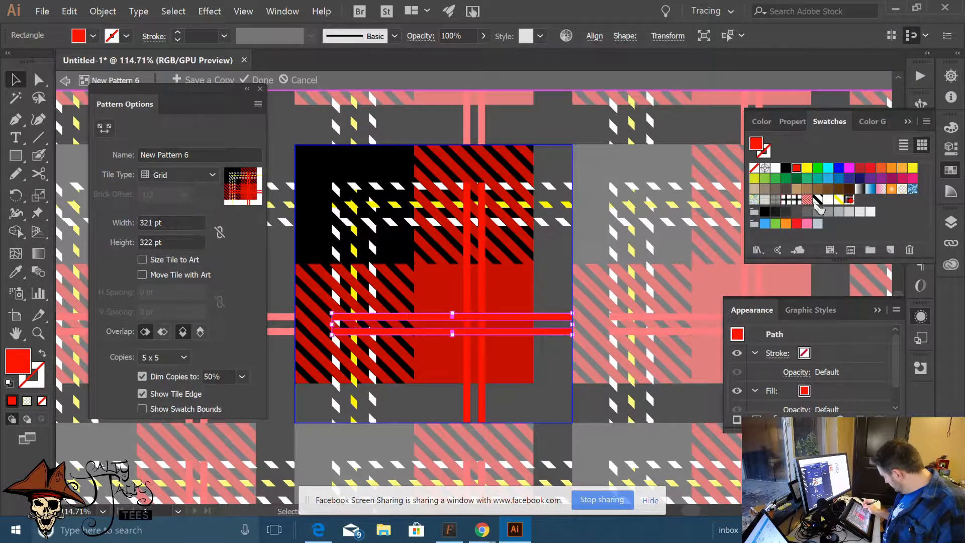
{"action": "left_click", "coordinate": [817, 200]}
{"action": "left_click", "coordinate": [528, 389]}
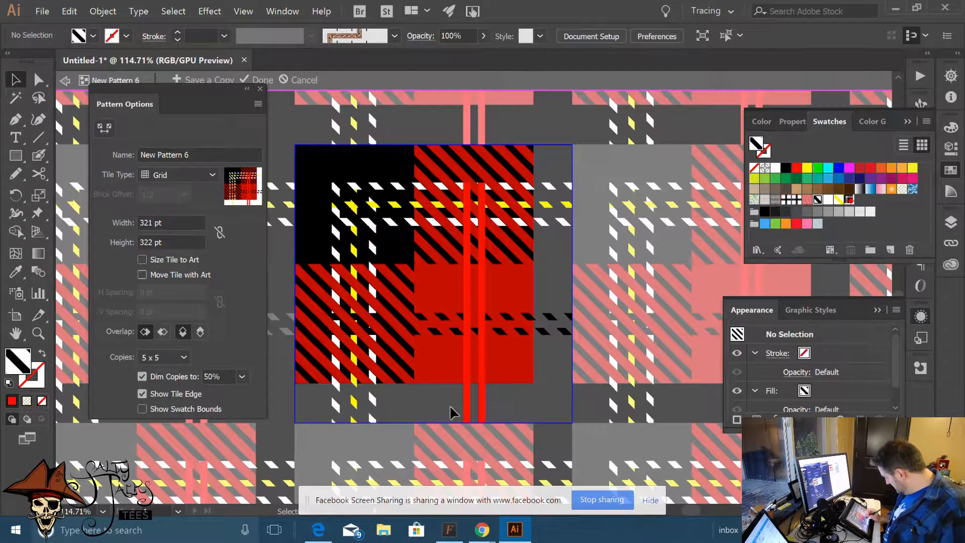
{"action": "left_click_drag", "start_coordinate": [451, 407], "coordinate": [487, 410]}
{"action": "left_click", "coordinate": [817, 200]}
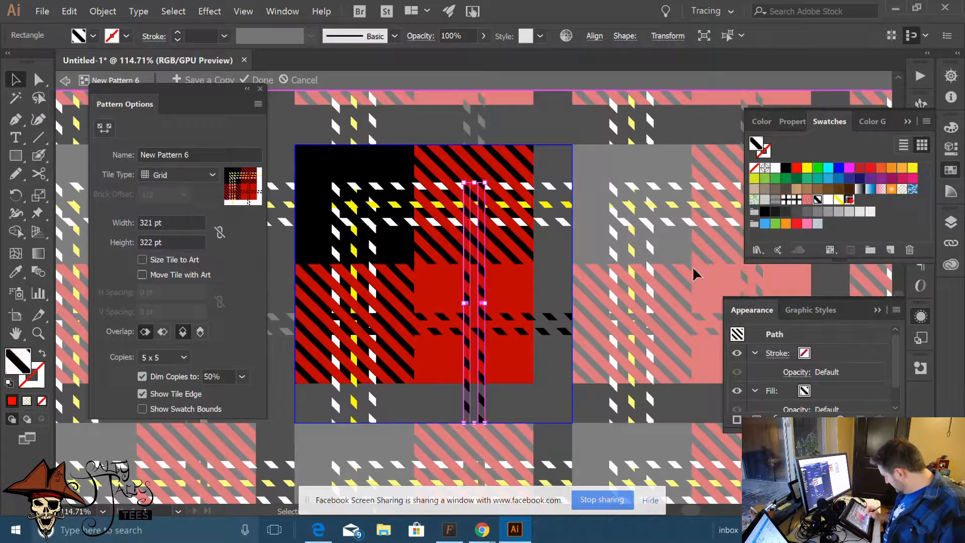
{"action": "left_click", "coordinate": [545, 389]}
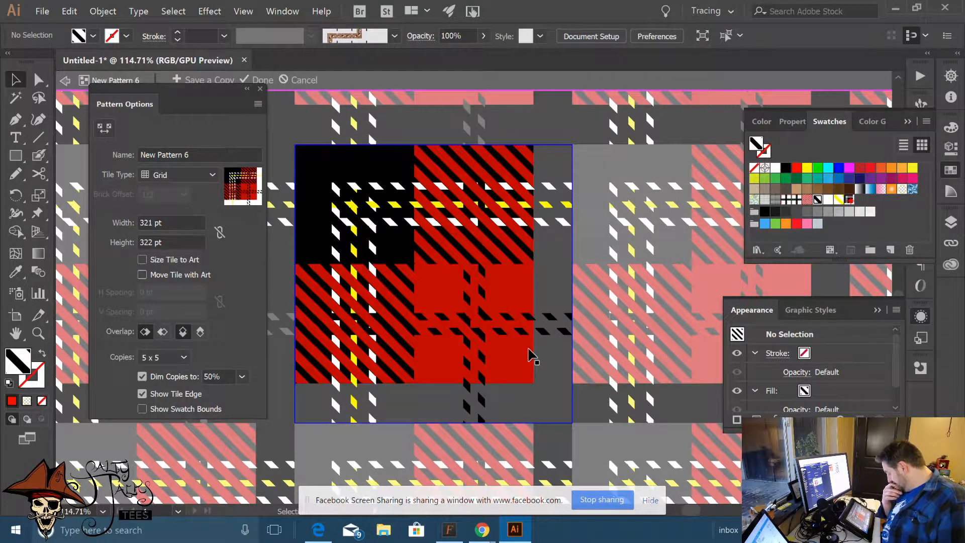
Finish editing the tartan pattern without saving a separate copy, accepting the expansion of its nested patterns
{"action": "left_click", "coordinate": [203, 79]}
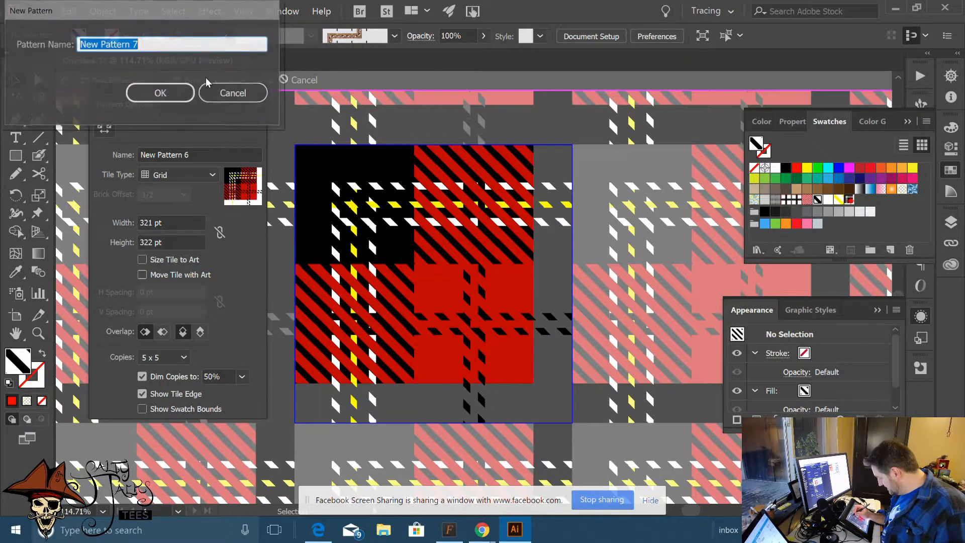
{"action": "left_click", "coordinate": [233, 90]}
{"action": "left_click", "coordinate": [257, 79]}
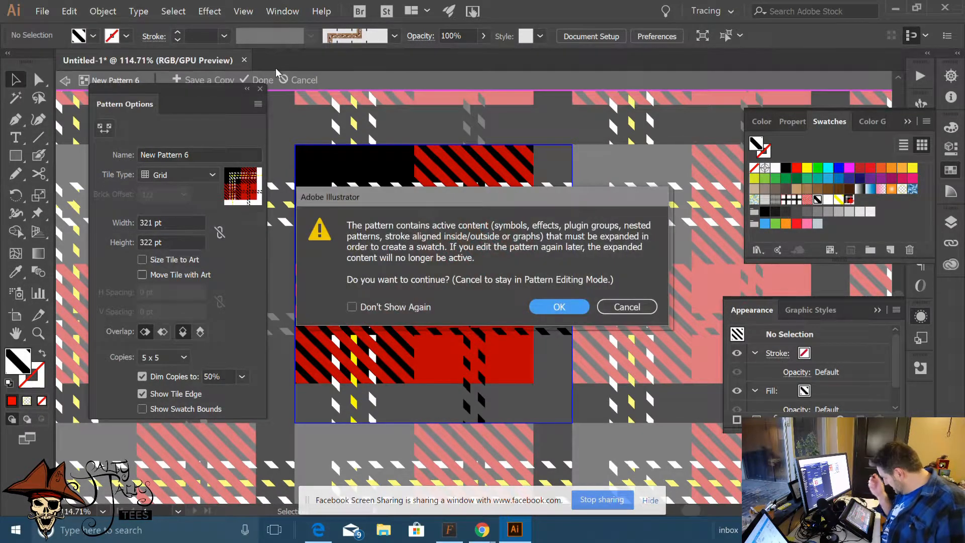
{"action": "left_click", "coordinate": [562, 307]}
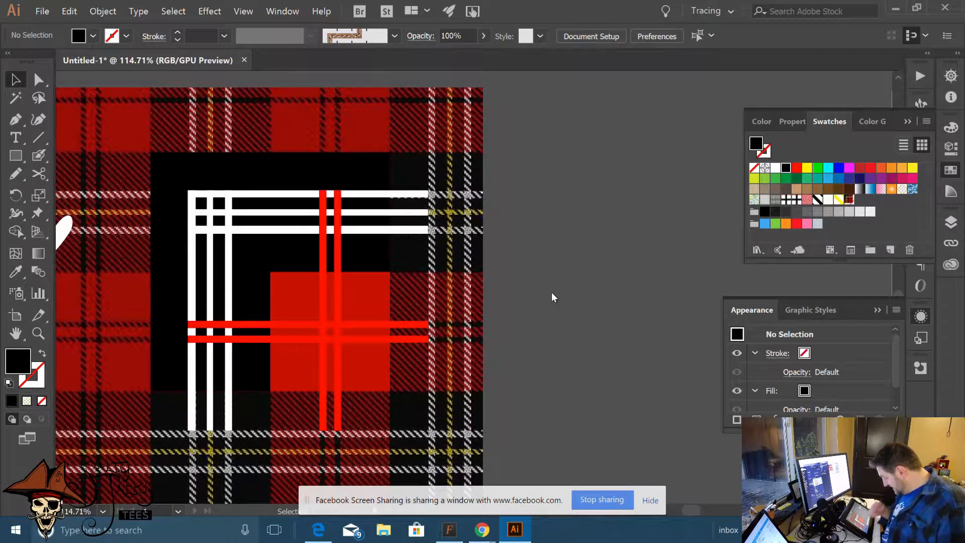
{"action": "key", "text": "space"}
{"action": "left_click_drag", "start_coordinate": [240, 283], "coordinate": [338, 298]}
{"action": "left_click_drag", "start_coordinate": [451, 369], "coordinate": [443, 354]}
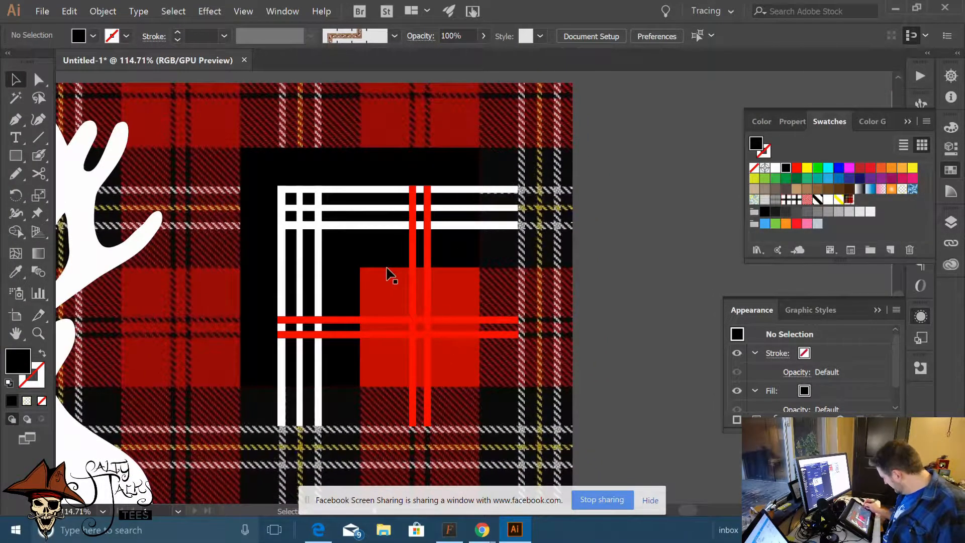
Open the red tartan pattern swatch for editing and select its striped artwork, leaving out the solid red and black squares
{"action": "double_click", "coordinate": [850, 199]}
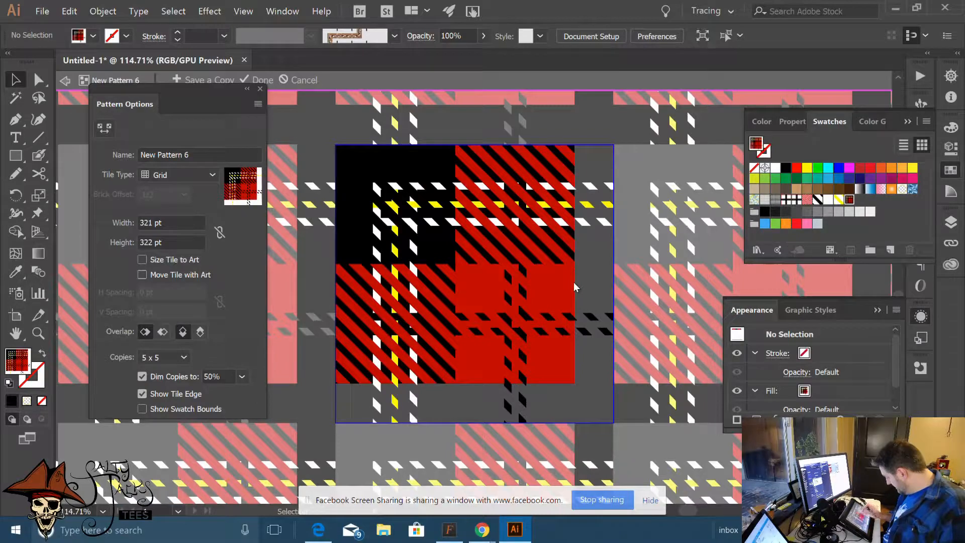
{"action": "scroll", "coordinate": [576, 288], "scroll_direction": "up", "scroll_amount": 3}
{"action": "scroll", "coordinate": [576, 288], "scroll_direction": "down", "scroll_amount": 3}
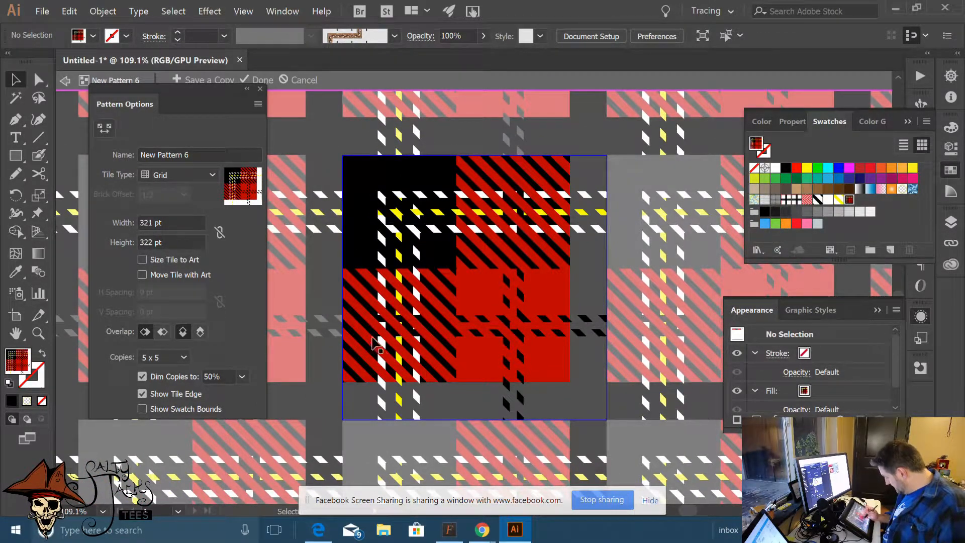
{"action": "left_click_drag", "start_coordinate": [329, 147], "coordinate": [585, 397]}
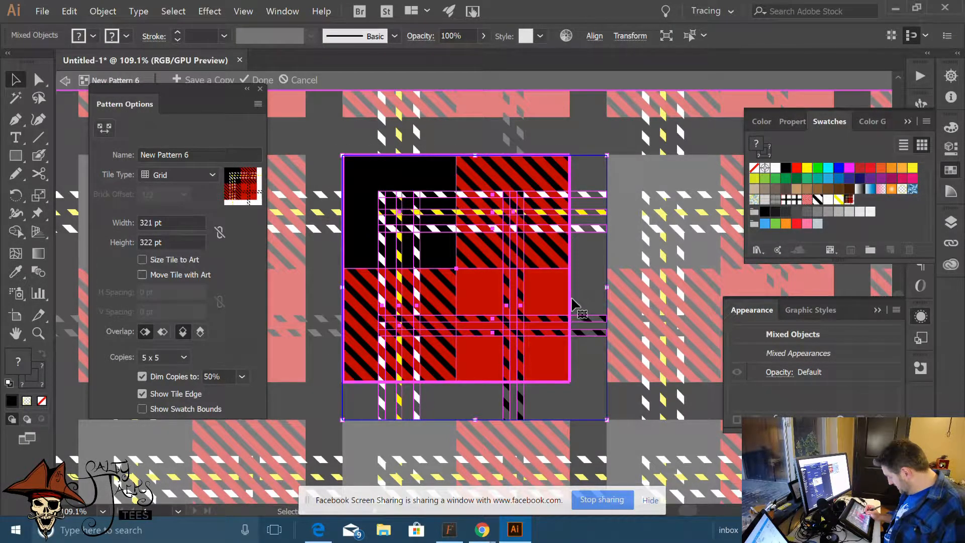
{"action": "left_click", "coordinate": [550, 304], "text": "shift"}
{"action": "left_click", "coordinate": [368, 215], "text": "shift"}
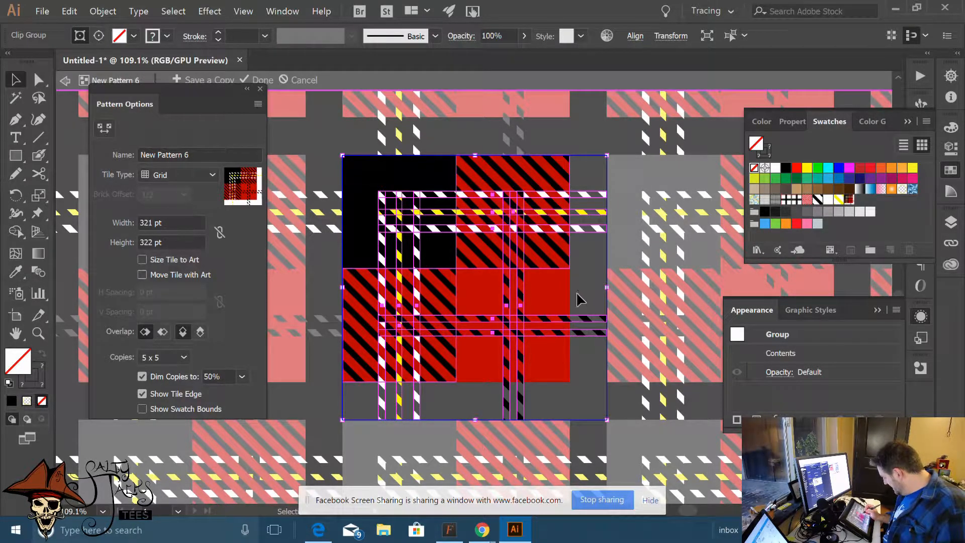
Try scaling the selected striped bars and squares uniformly to 75% with the Scale tool
{"action": "left_click", "coordinate": [37, 197]}
{"action": "left_click", "coordinate": [387, 294]}
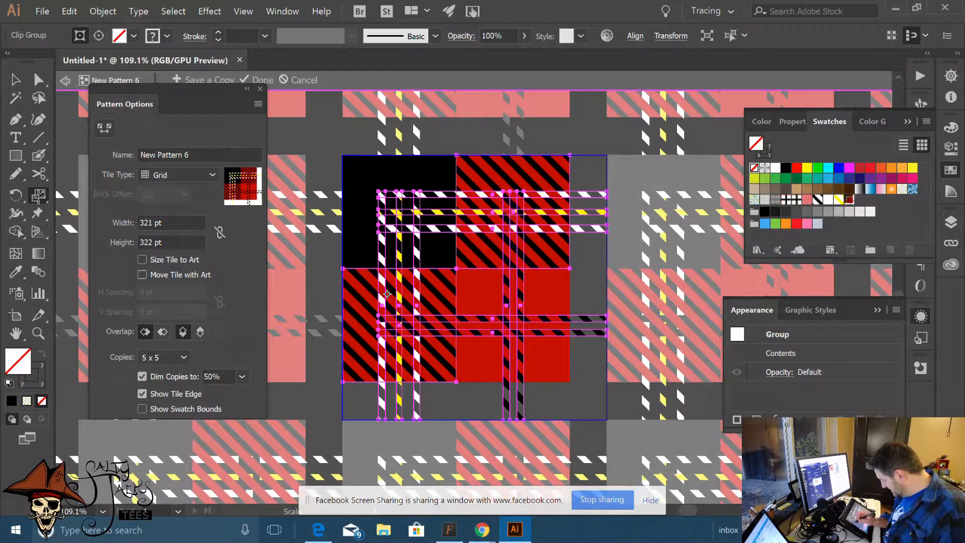
{"action": "double_click", "coordinate": [39, 196]}
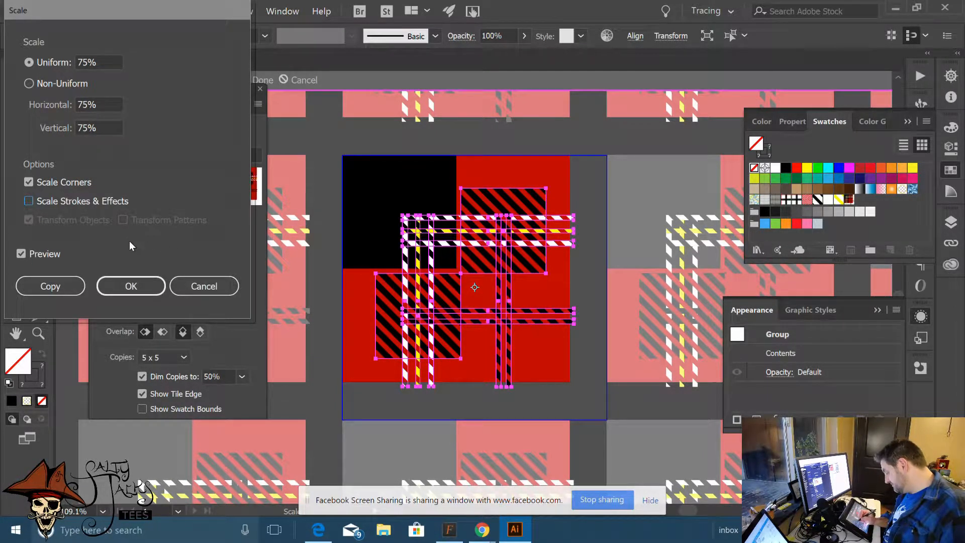
{"action": "left_click", "coordinate": [186, 285]}
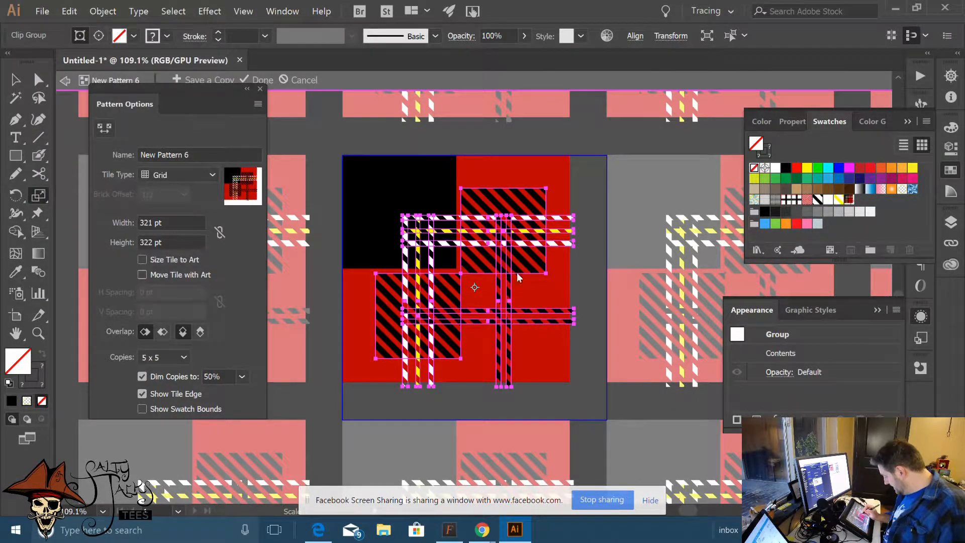
Undo the 75% scaling, deselect the artwork and leave the tartan pattern's editing mode
{"action": "key", "text": "ctrl+z"}
{"action": "key", "text": "v"}
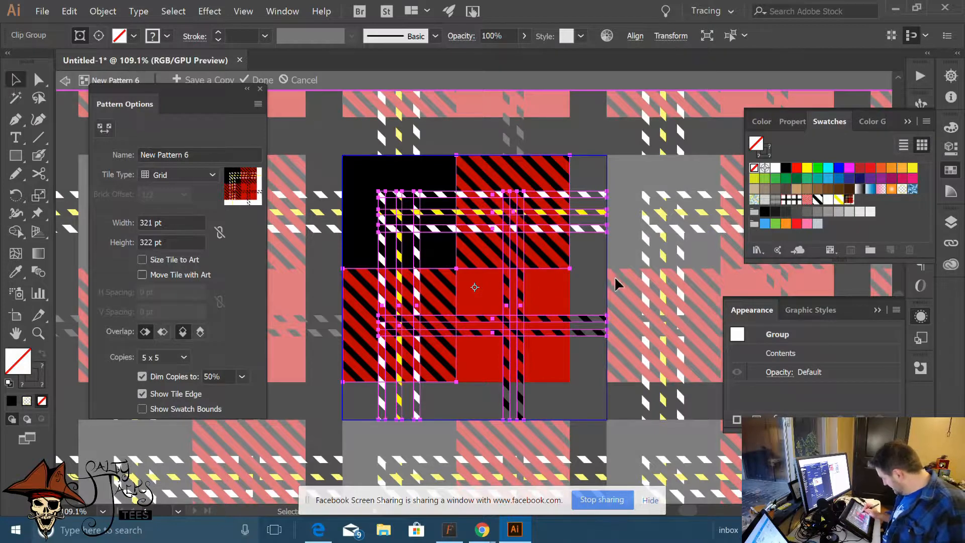
{"action": "left_click", "coordinate": [581, 253]}
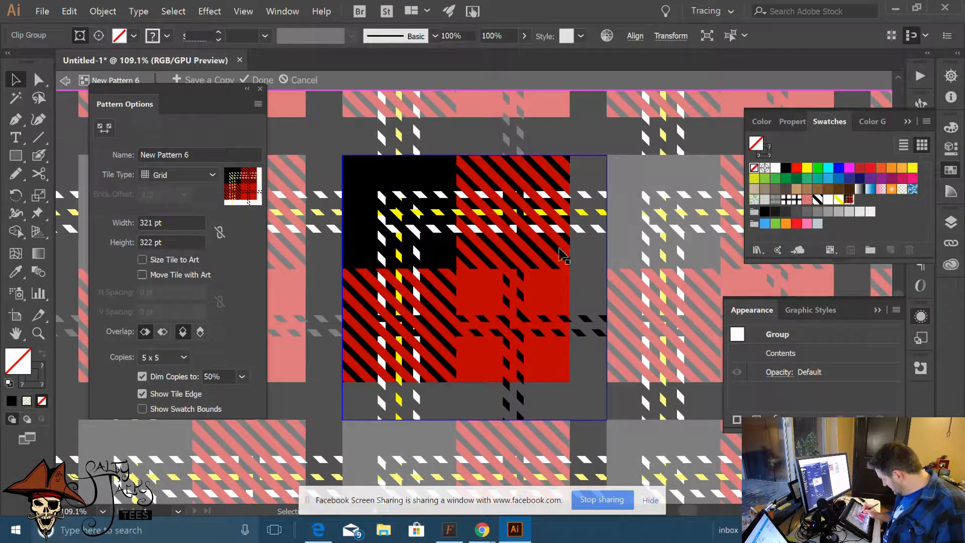
{"action": "left_click", "coordinate": [552, 264]}
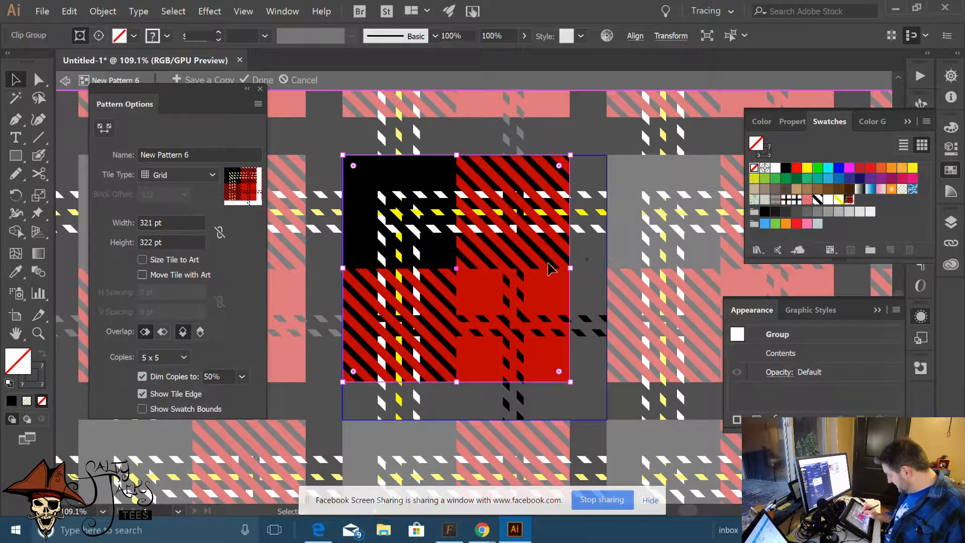
{"action": "key", "text": "Escape"}
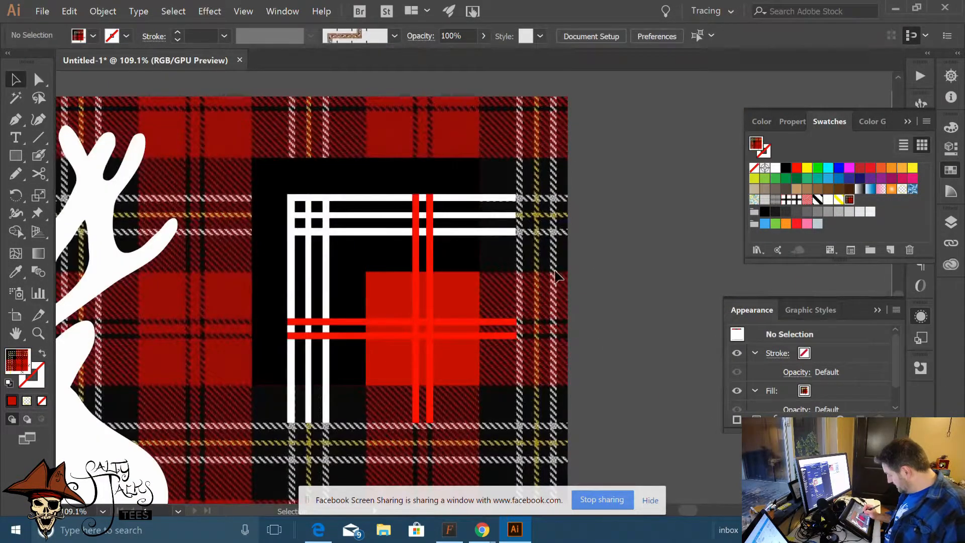
Reopen the tartan pattern and preview a uniform 75% scale on the upper horizontal black striped bar, trying the corner and stroke options before cancelling
{"action": "double_click", "coordinate": [849, 201]}
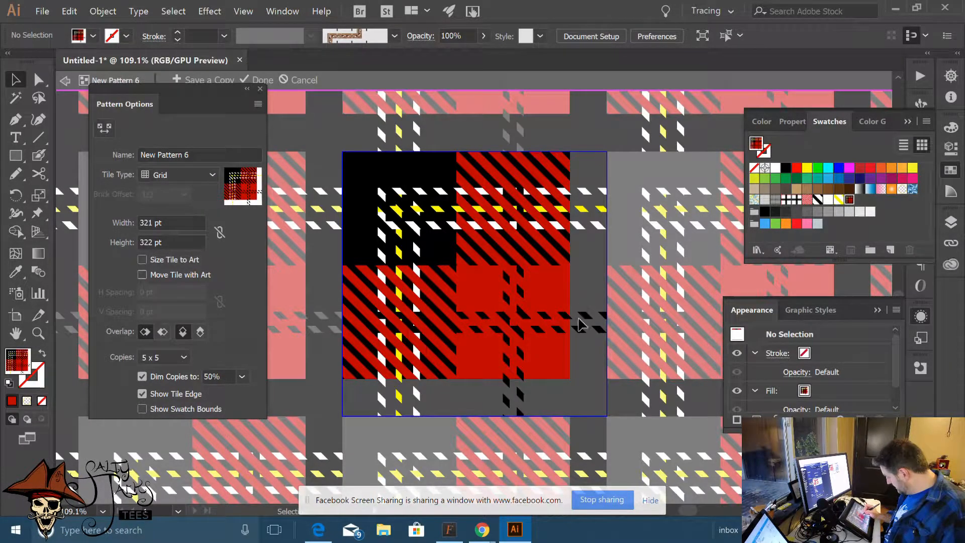
{"action": "left_click", "coordinate": [581, 321]}
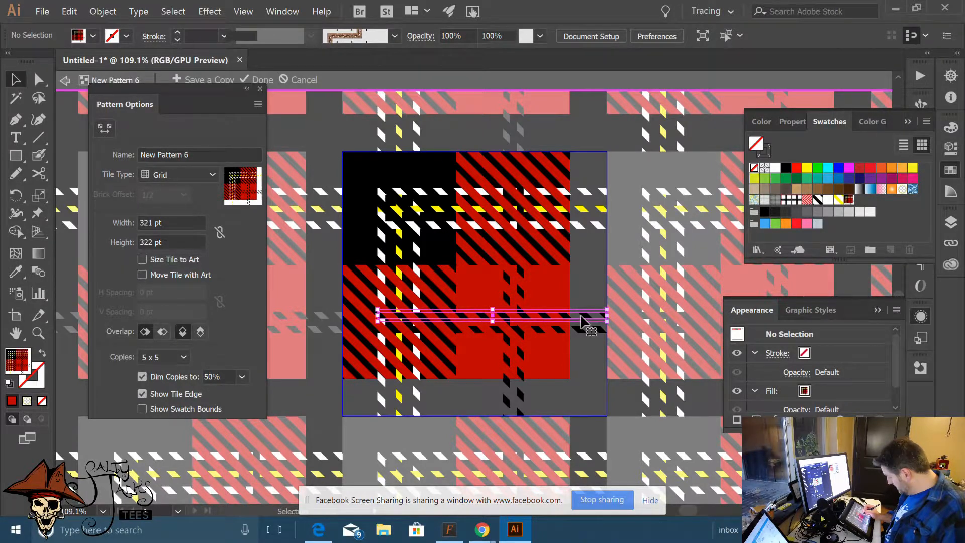
{"action": "left_click", "coordinate": [34, 199]}
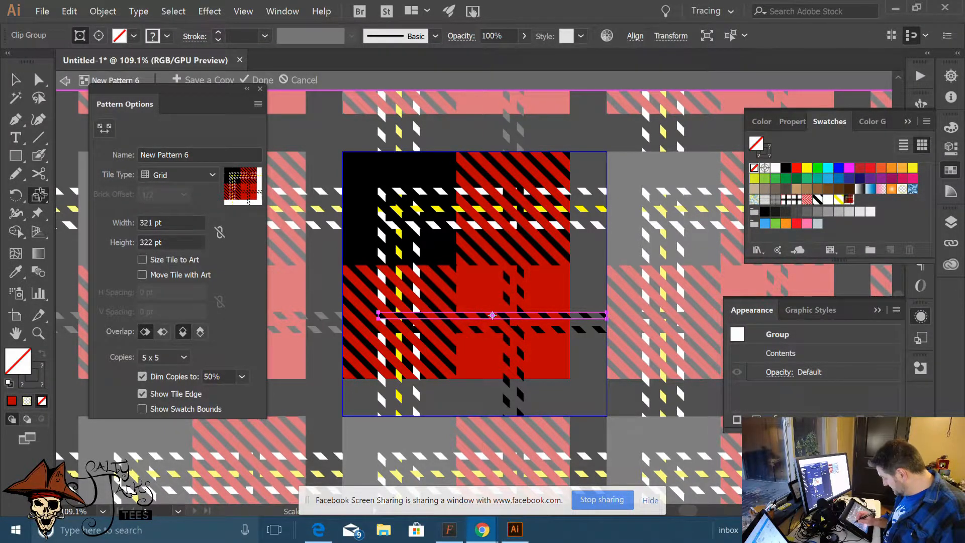
{"action": "double_click", "coordinate": [39, 195]}
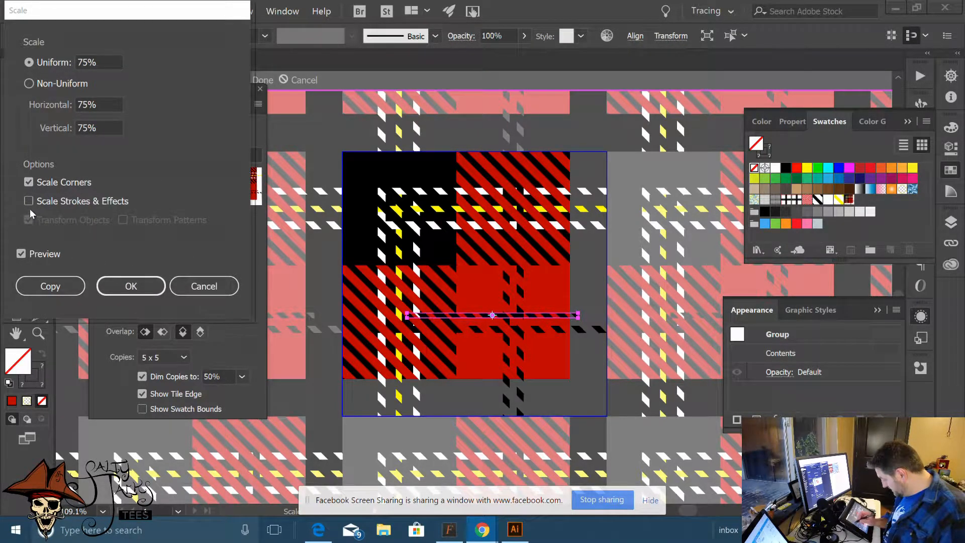
{"action": "left_click", "coordinate": [28, 182]}
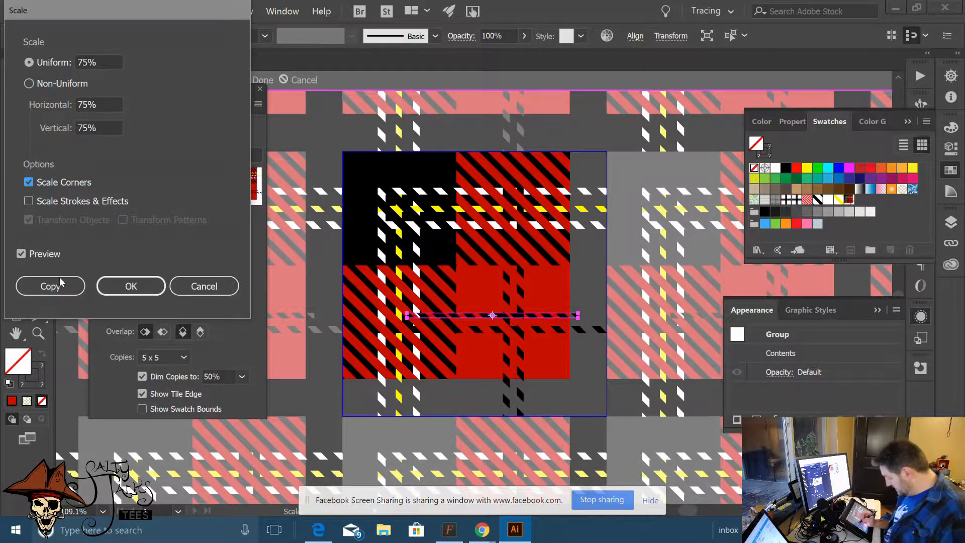
{"action": "left_click", "coordinate": [29, 183]}
{"action": "left_click", "coordinate": [28, 201]}
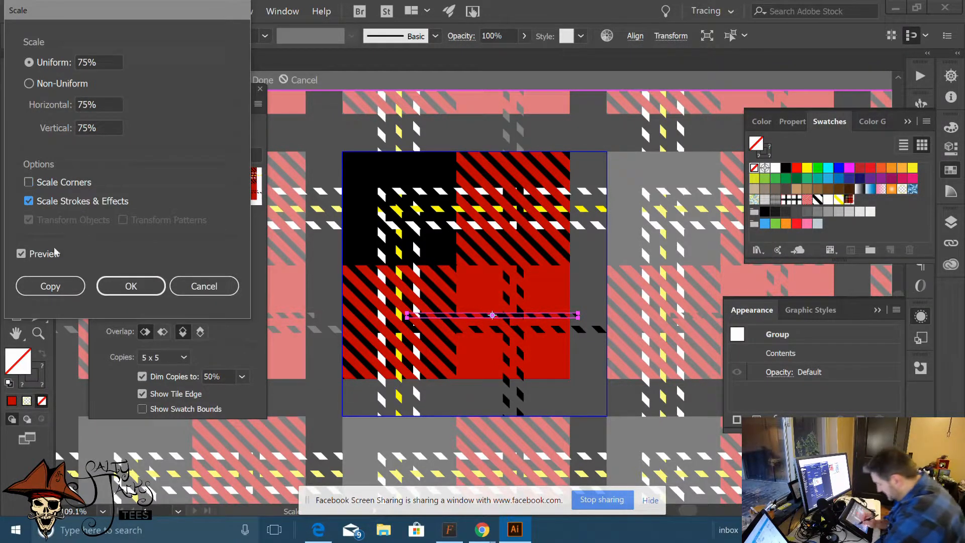
{"action": "left_click", "coordinate": [52, 287]}
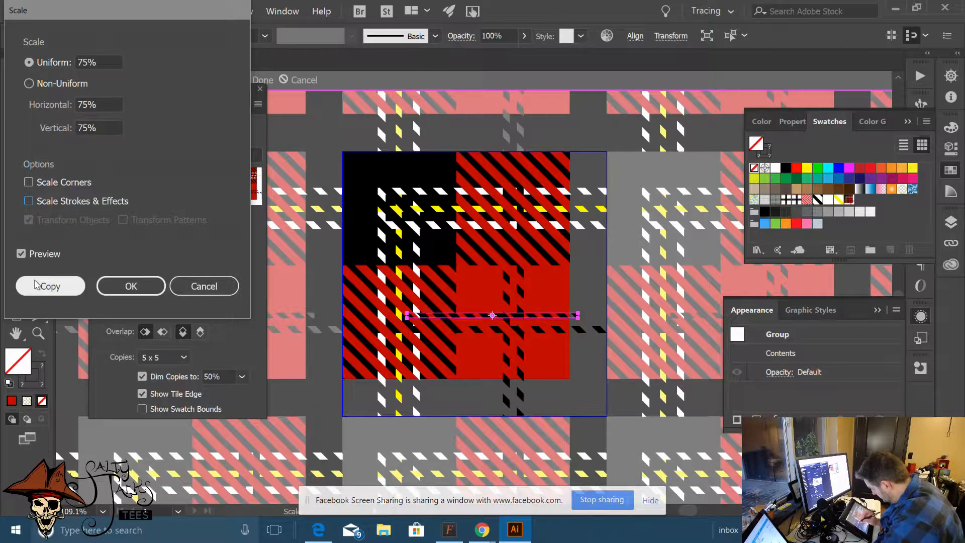
{"action": "left_click", "coordinate": [197, 290]}
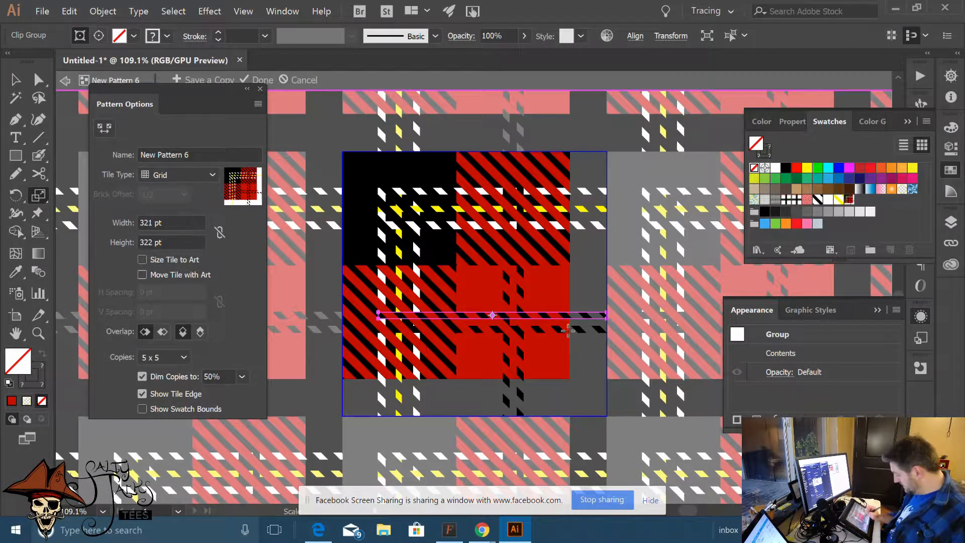
Undo the last Scale tool change, exit the tartan pattern's editing mode and return to the Selection tool
{"action": "key", "text": "ctrl+z"}
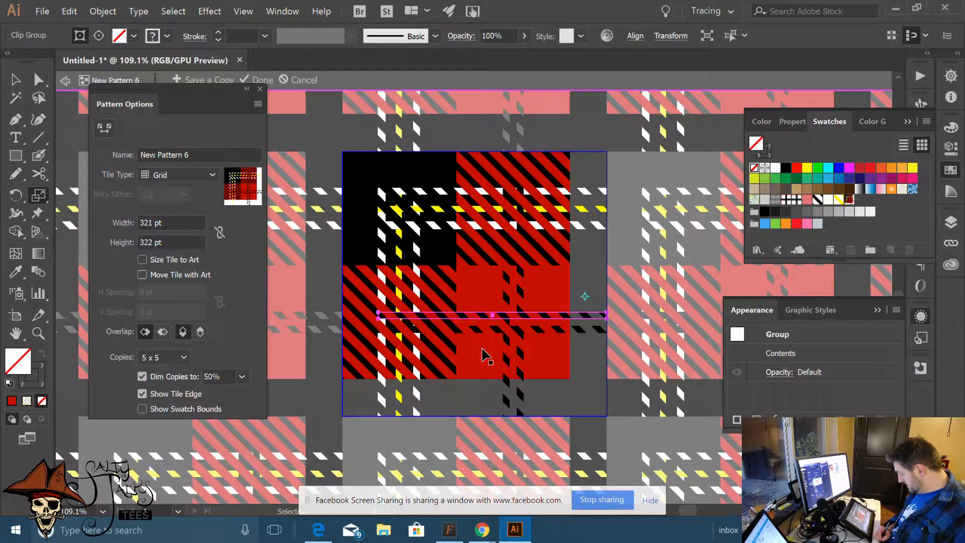
{"action": "key", "text": "Escape"}
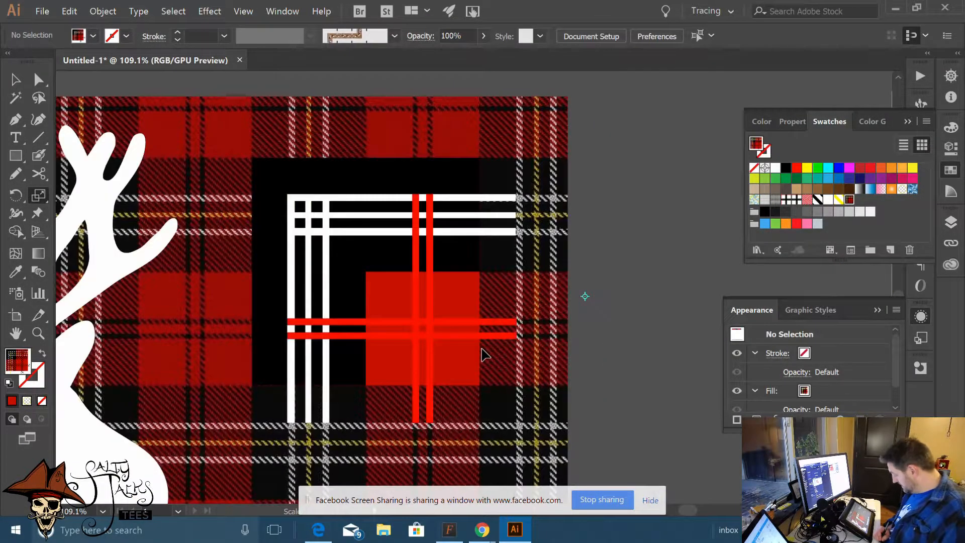
{"action": "key", "text": "v"}
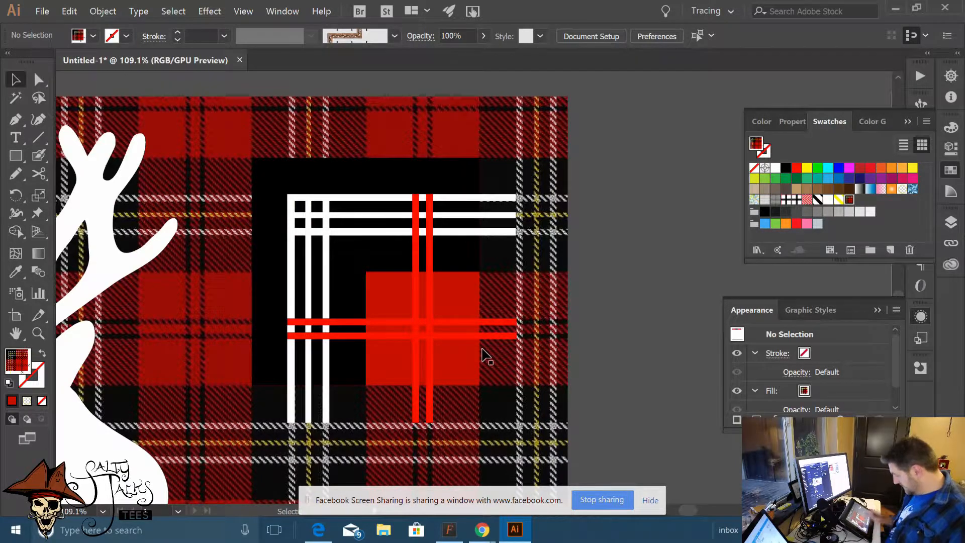
Move the black diagonal-line square up and to the right into the empty area below the black deer head, and deselect it
{"action": "left_click_drag", "start_coordinate": [598, 176], "coordinate": [502, 252]}
{"action": "left_click_drag", "start_coordinate": [540, 366], "coordinate": [352, 350]}
{"action": "scroll", "coordinate": [422, 379], "scroll_direction": "up", "scroll_amount": 3}
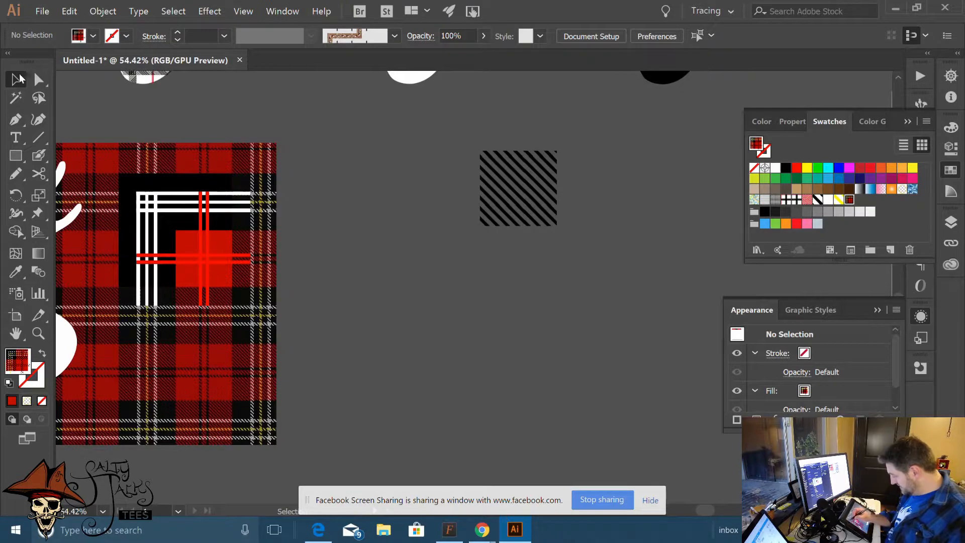
{"action": "left_click_drag", "start_coordinate": [508, 185], "coordinate": [602, 137]}
{"action": "left_click", "coordinate": [500, 237]}
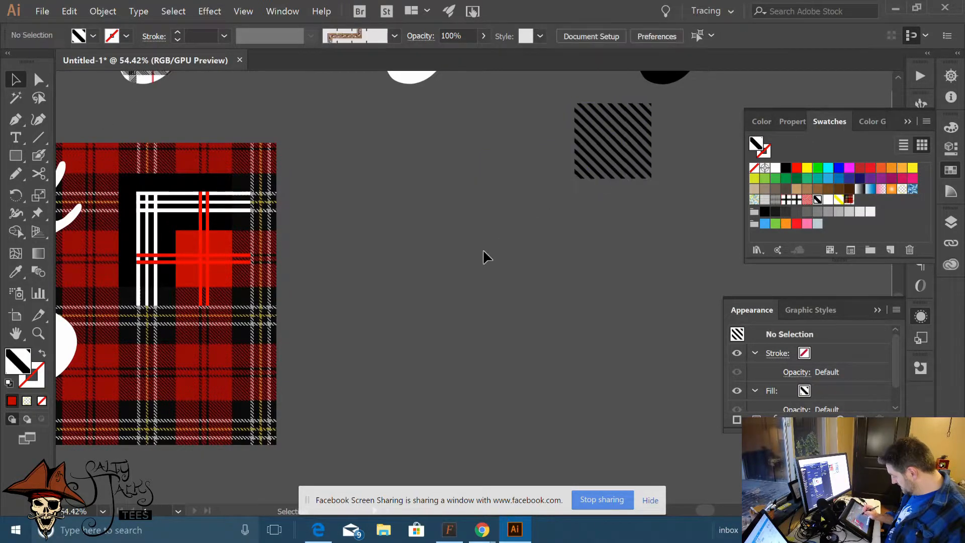
Move the black striped square beside the large plaid artwork, fill it with the red plaid pattern swatch and open that pattern for editing
{"action": "left_click_drag", "start_coordinate": [587, 172], "coordinate": [336, 345]}
{"action": "double_click", "coordinate": [849, 200]}
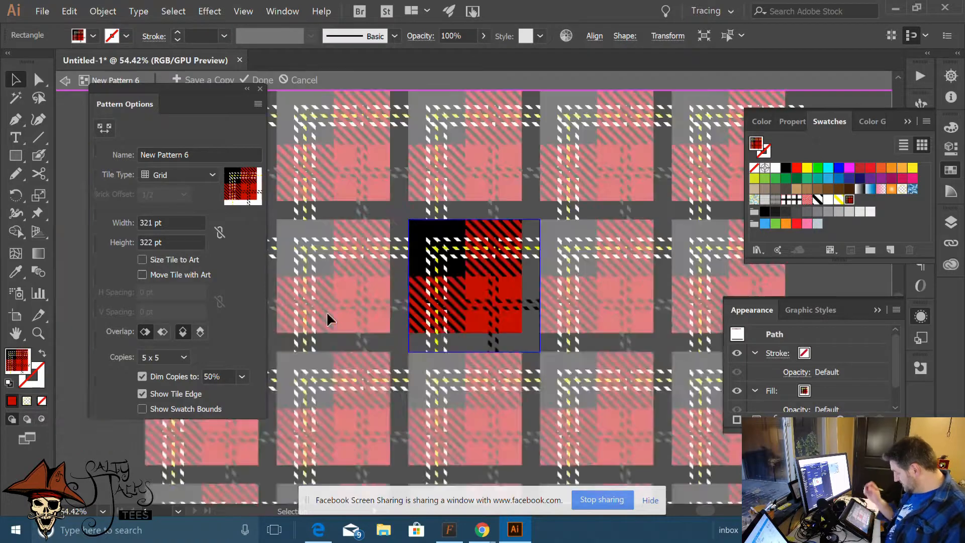
{"action": "left_click", "coordinate": [607, 318]}
{"action": "scroll", "coordinate": [609, 308], "scroll_direction": "up", "scroll_amount": 3}
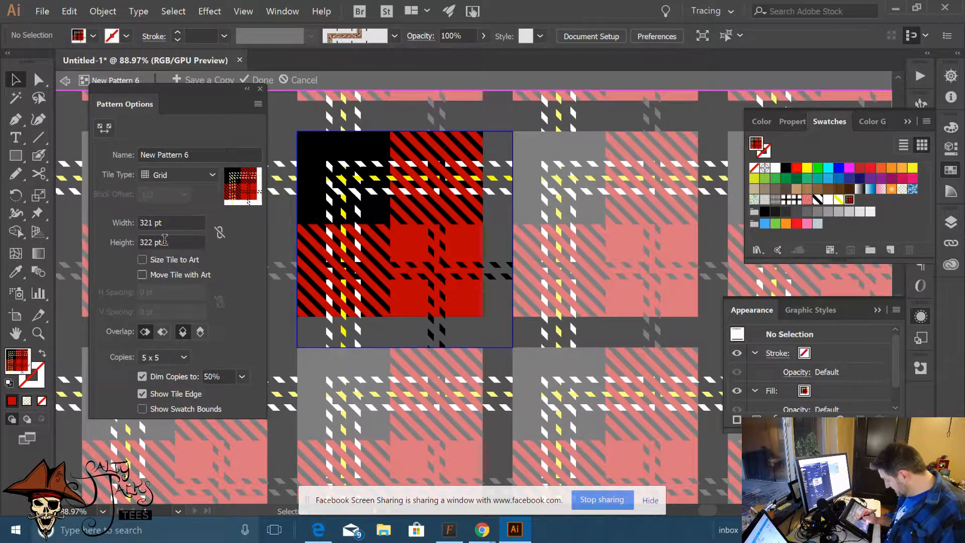
Set the pattern tile's width and height to 300 pt each
{"action": "left_click", "coordinate": [130, 225]}
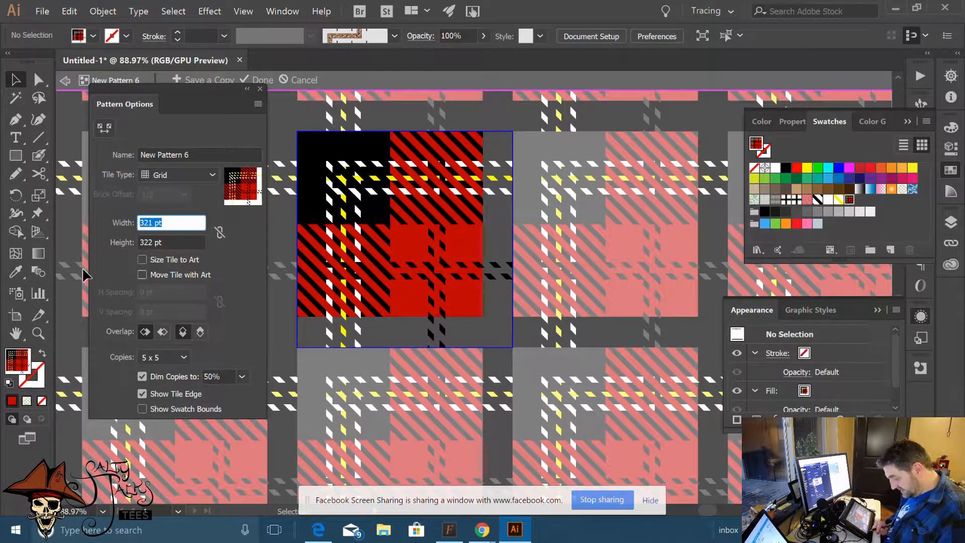
{"action": "type", "text": "300"}
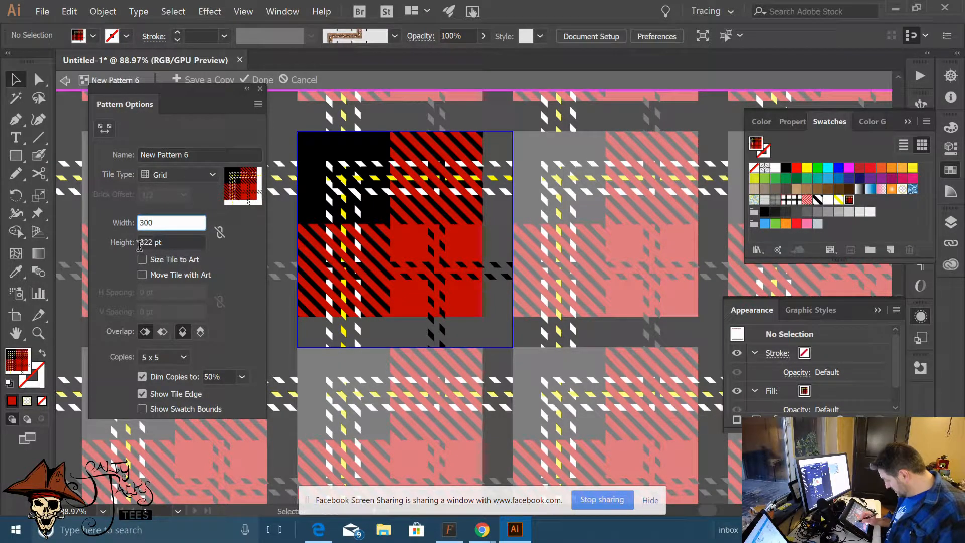
{"action": "left_click", "coordinate": [163, 243]}
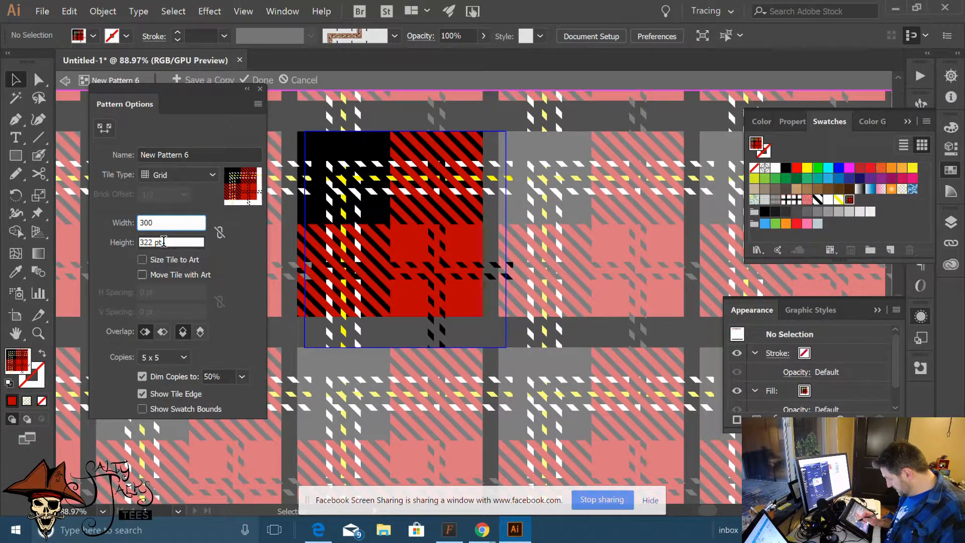
{"action": "left_click", "coordinate": [164, 241]}
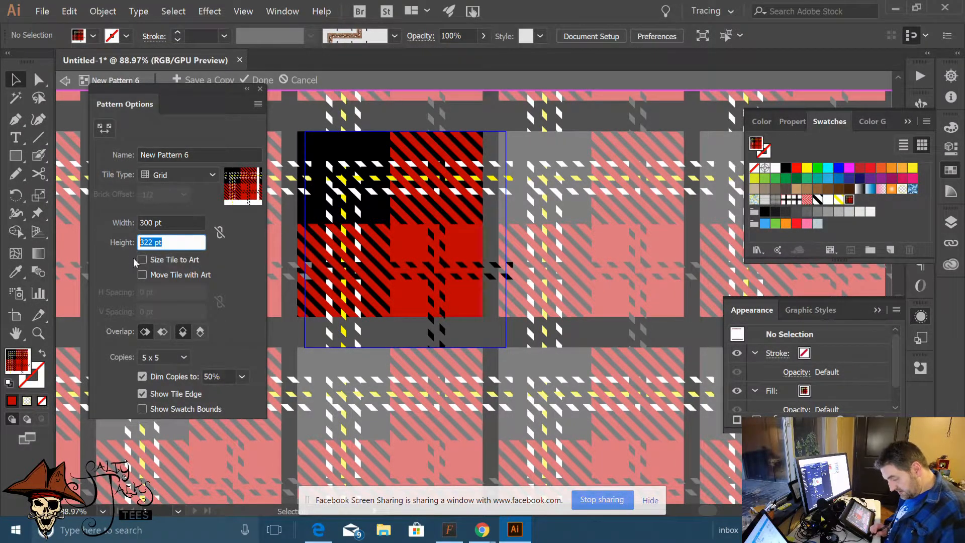
{"action": "type", "text": "300"}
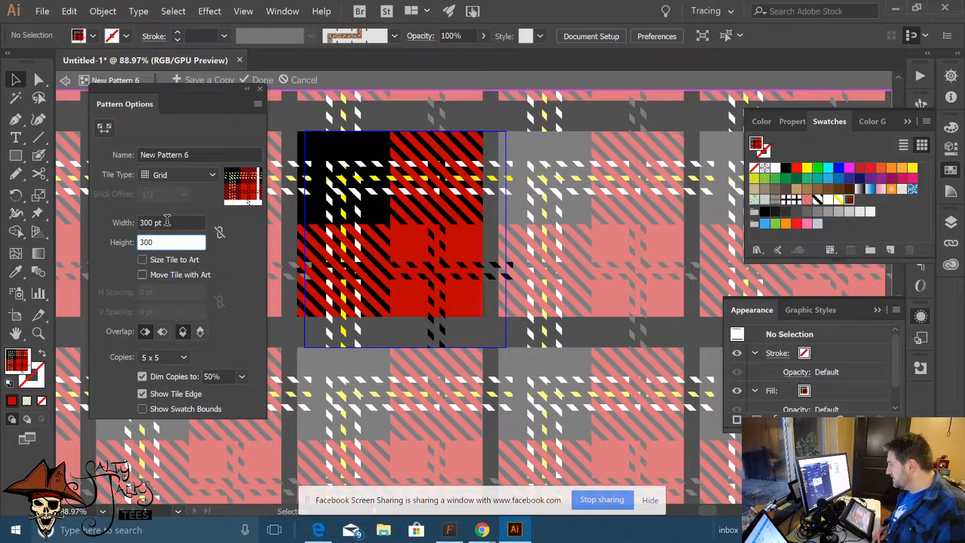
{"action": "left_click", "coordinate": [167, 222]}
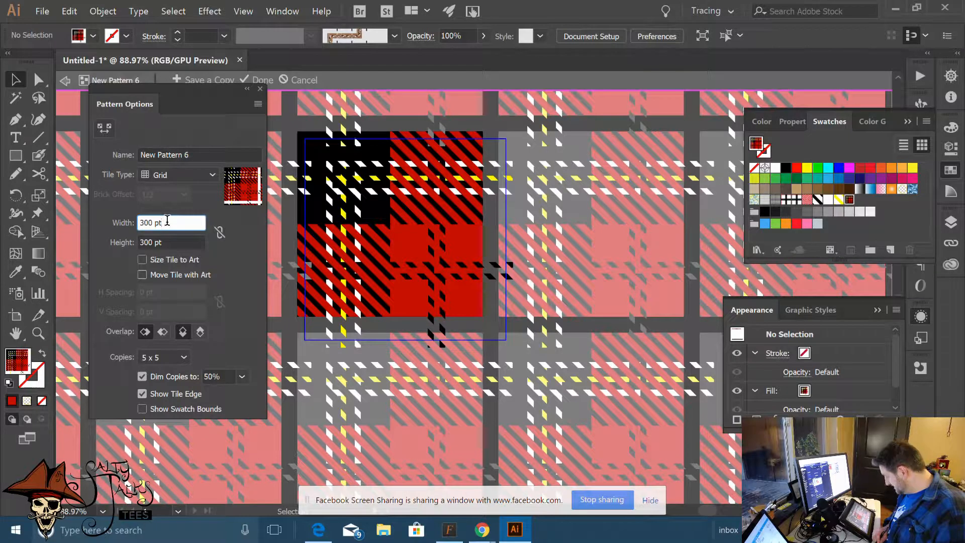
{"action": "left_click", "coordinate": [189, 242]}
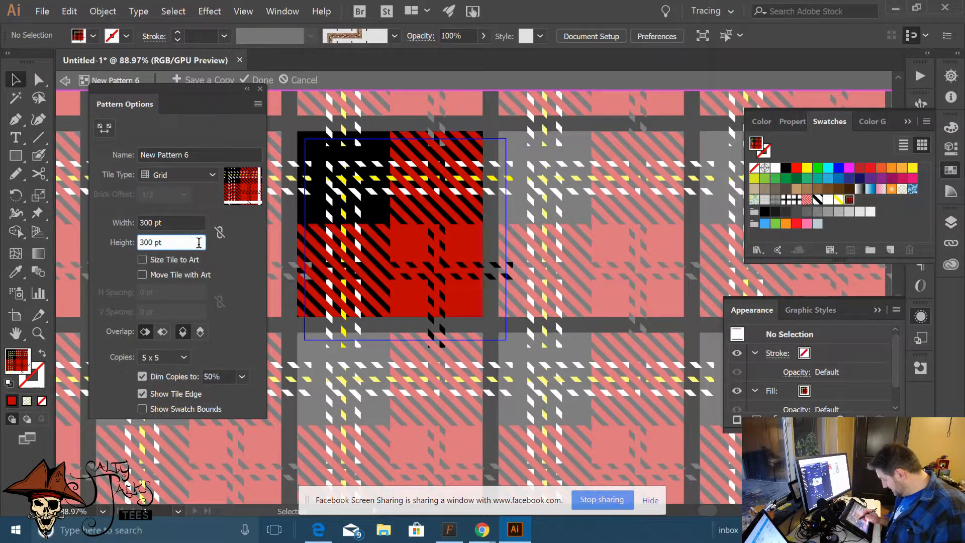
Move all the plaid artwork so its upper-left corner aligns with the upper-left corner of the pattern tile
{"action": "left_click", "coordinate": [19, 80]}
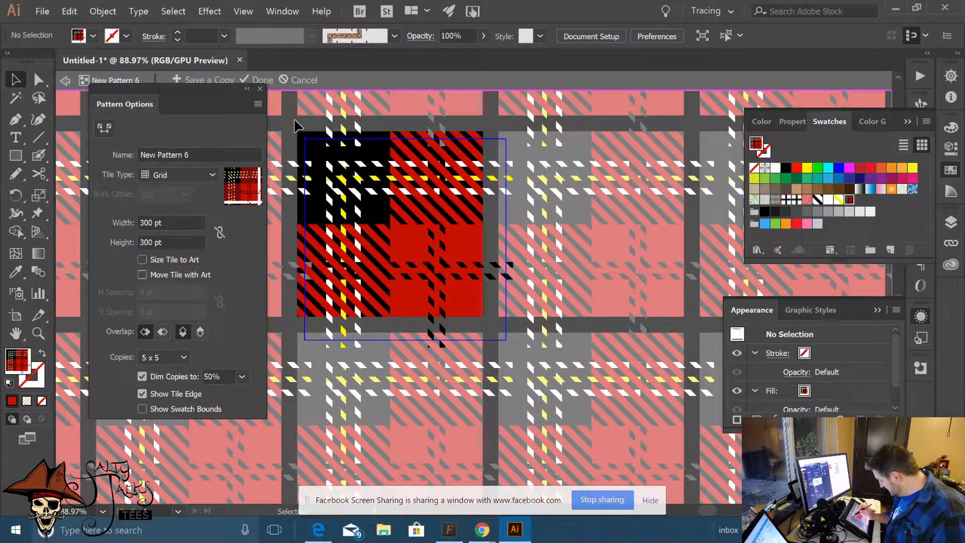
{"action": "left_click_drag", "start_coordinate": [291, 117], "coordinate": [514, 348]}
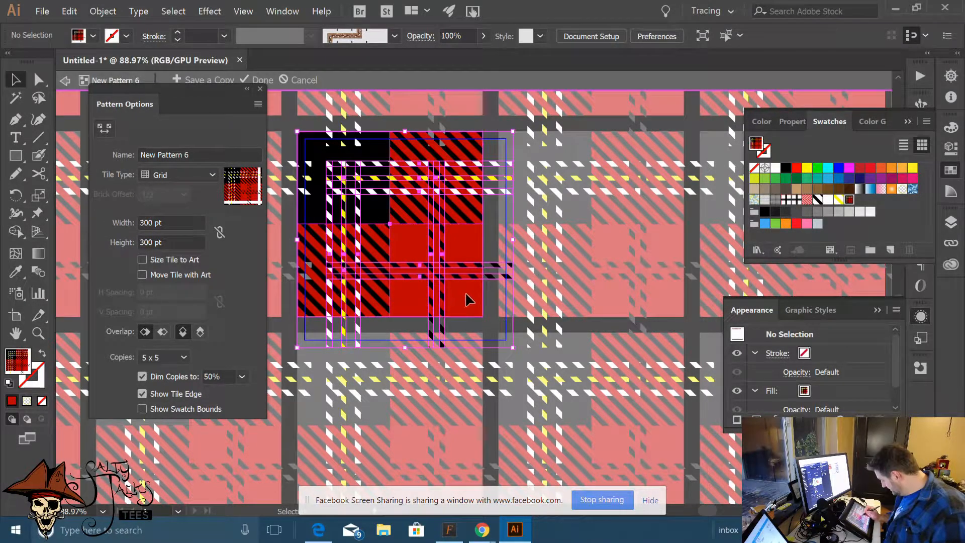
{"action": "left_click_drag", "start_coordinate": [471, 306], "coordinate": [479, 318]}
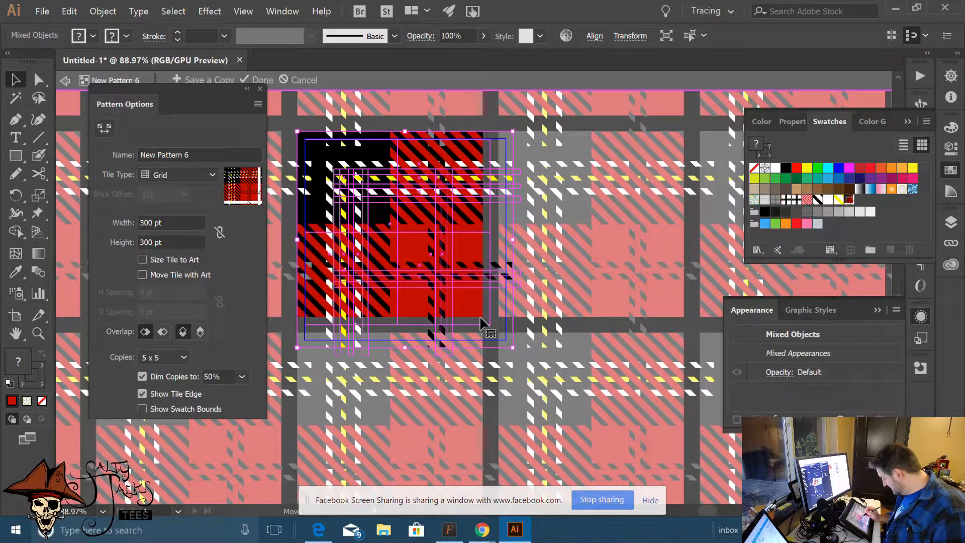
{"action": "left_click_drag", "start_coordinate": [495, 369], "coordinate": [489, 354]}
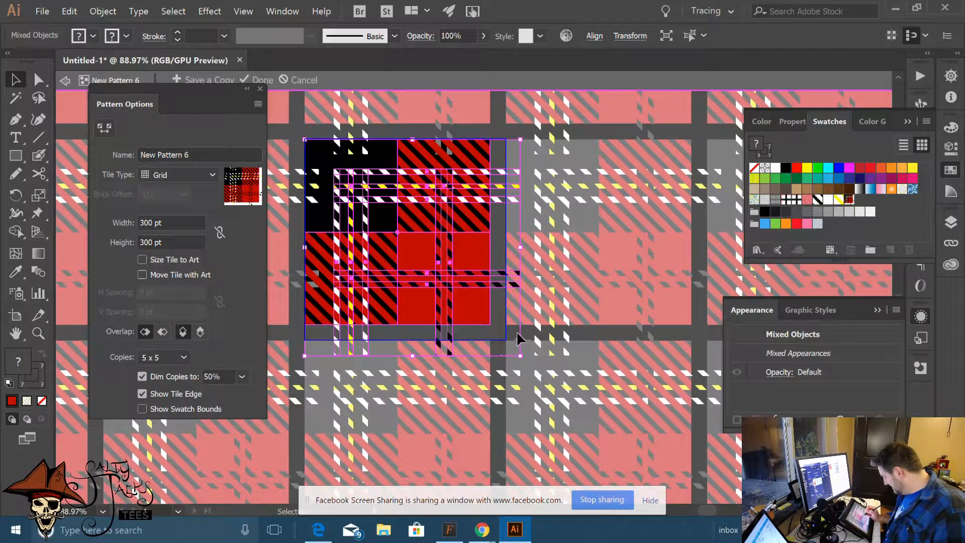
{"action": "left_click", "coordinate": [498, 335]}
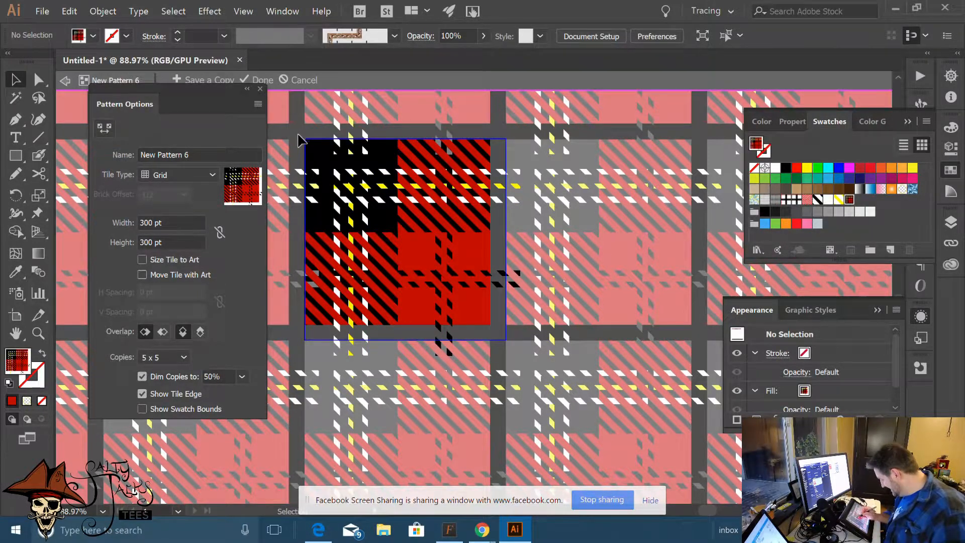
Enlarge all the plaid artwork proportionally until its coloured squares fill the pattern tile, and finish editing the pattern
{"action": "left_click", "coordinate": [497, 306]}
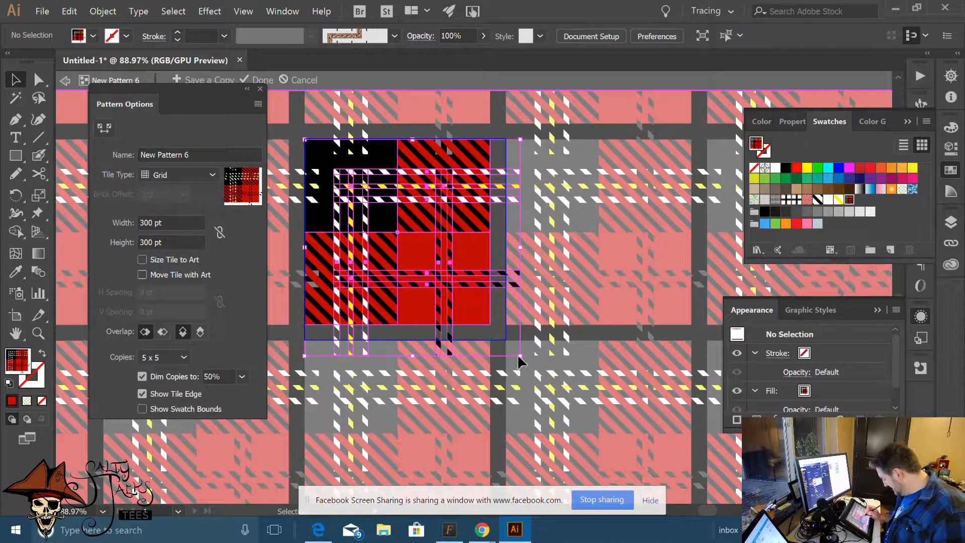
{"action": "left_click_drag", "start_coordinate": [522, 357], "coordinate": [546, 375]}
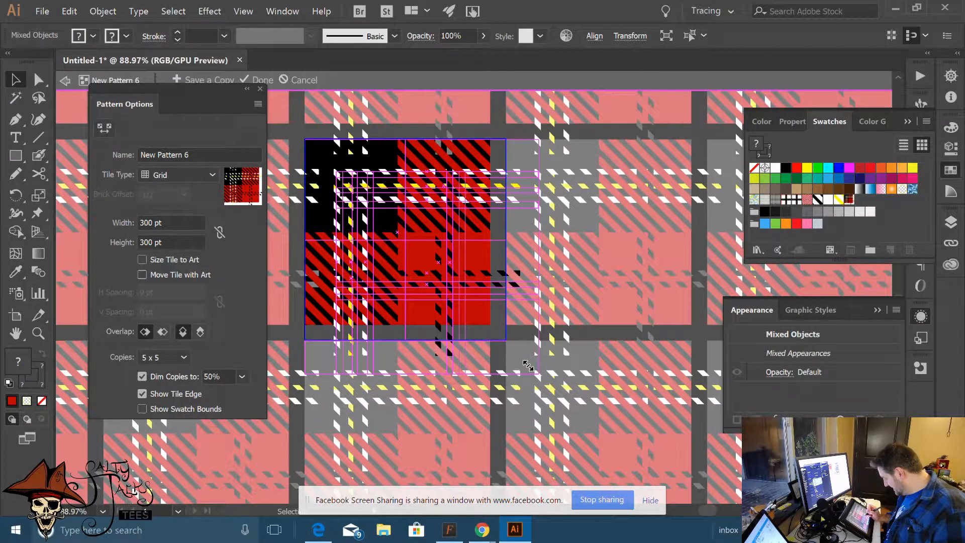
{"action": "left_click", "coordinate": [520, 336]}
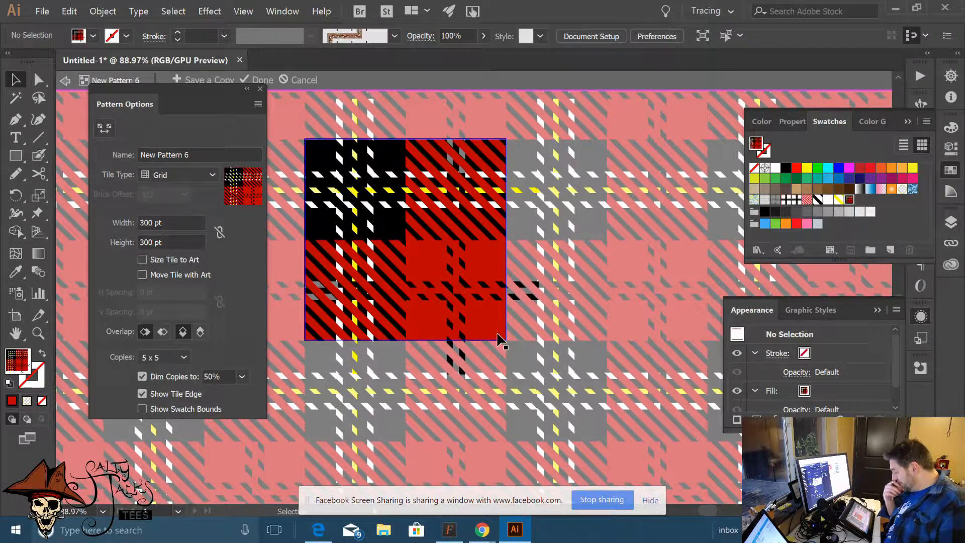
{"action": "left_click", "coordinate": [264, 80]}
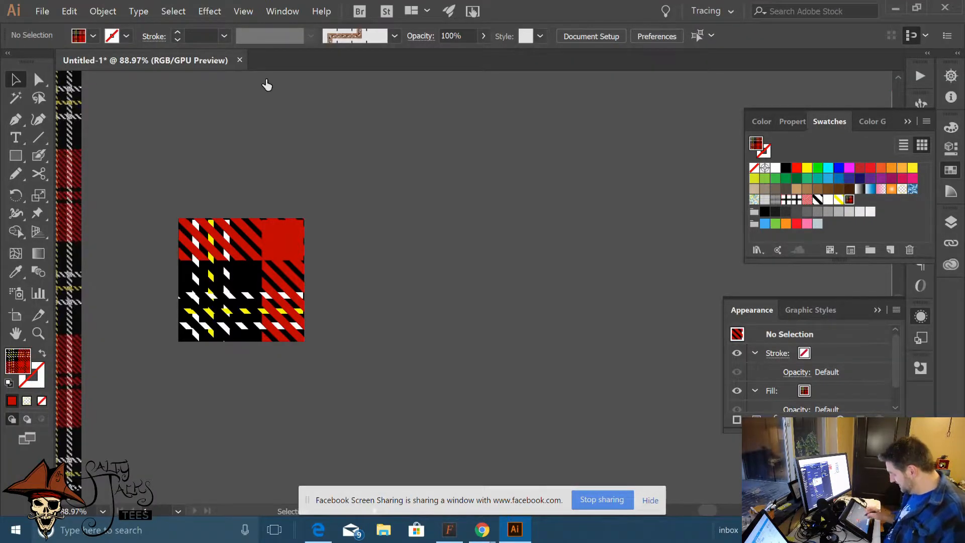
Scale only the pattern inside the plaid-filled square uniformly to 50%, without transforming the square itself
{"action": "scroll", "coordinate": [308, 307], "scroll_direction": "up", "scroll_amount": 5}
{"action": "left_click_drag", "start_coordinate": [316, 242], "coordinate": [472, 228]}
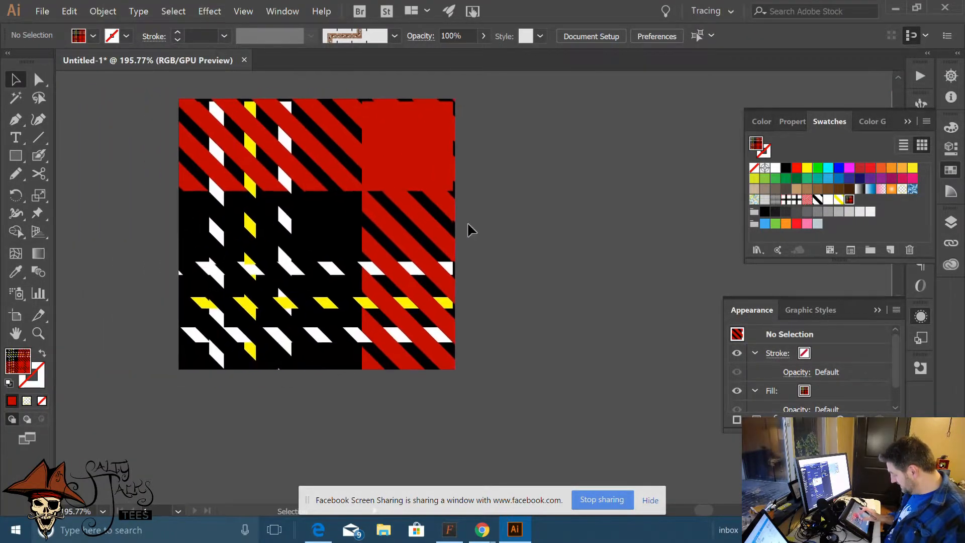
{"action": "scroll", "coordinate": [426, 232], "scroll_direction": "down", "scroll_amount": 3}
{"action": "left_click_drag", "start_coordinate": [357, 370], "coordinate": [325, 381]}
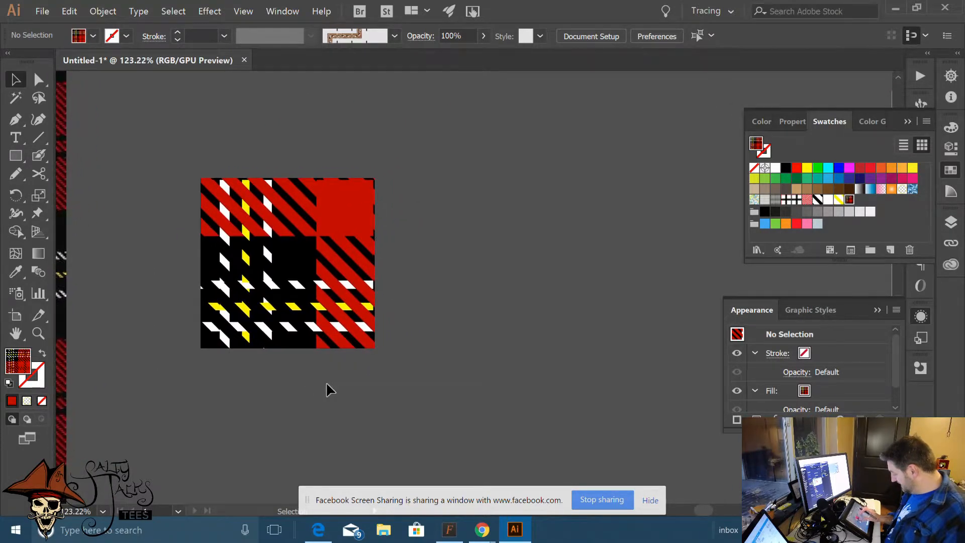
{"action": "scroll", "coordinate": [421, 320], "scroll_direction": "up", "scroll_amount": 1}
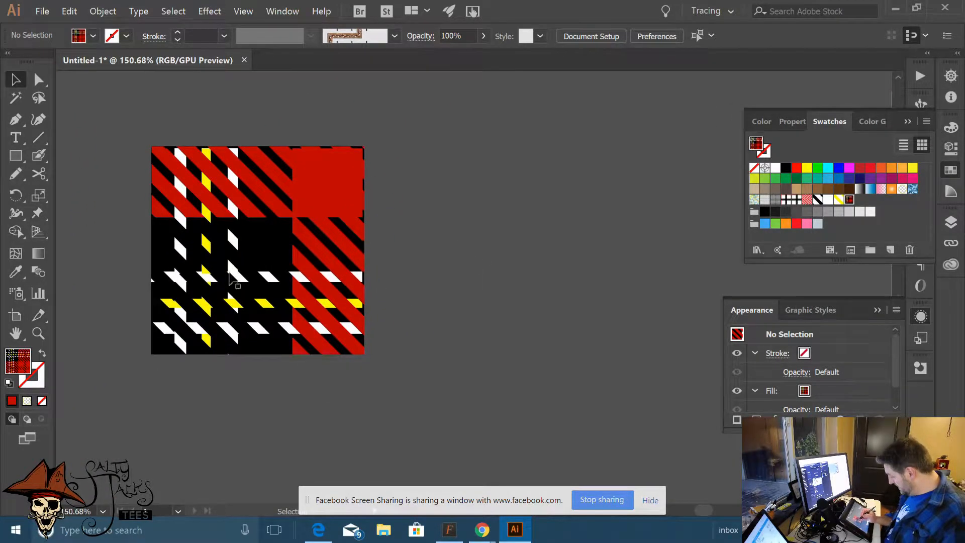
{"action": "left_click", "coordinate": [254, 267]}
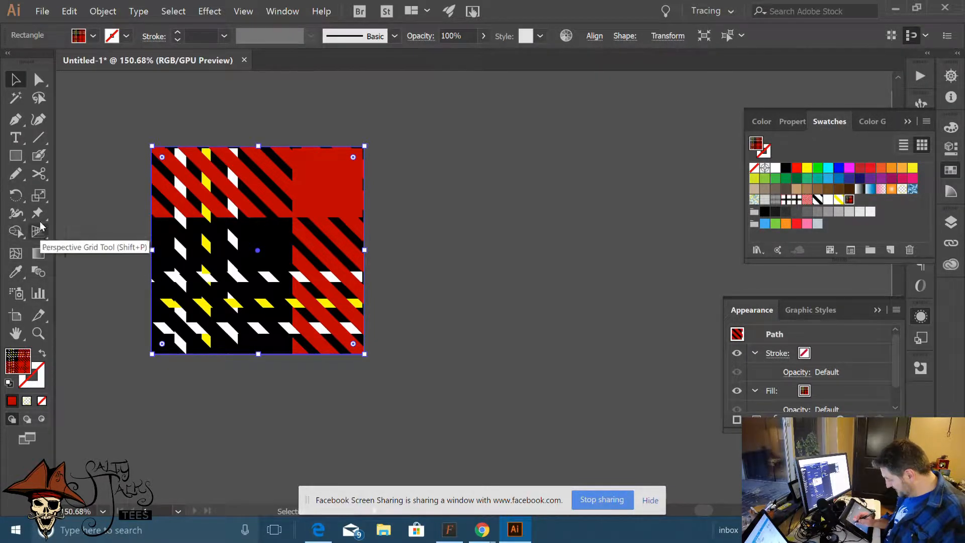
{"action": "double_click", "coordinate": [39, 195]}
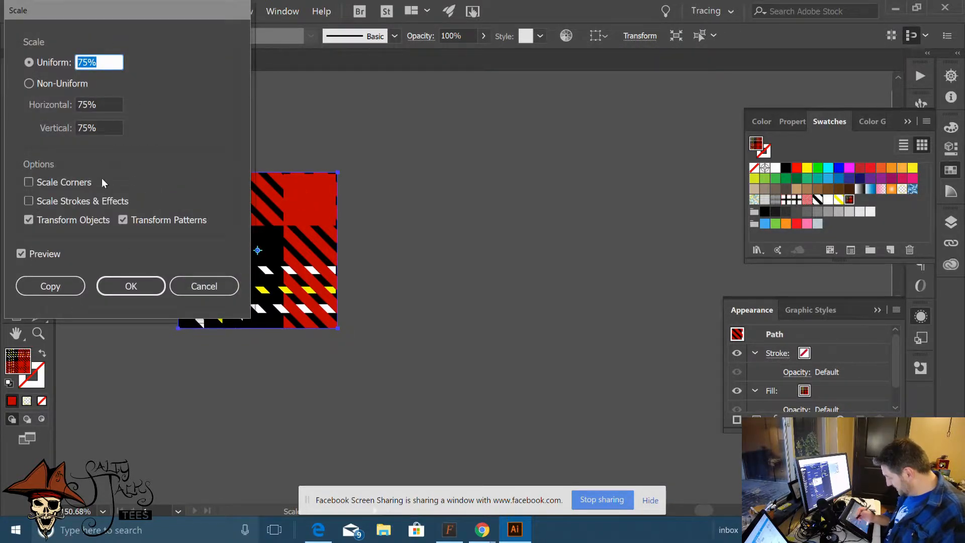
{"action": "left_click", "coordinate": [29, 220]}
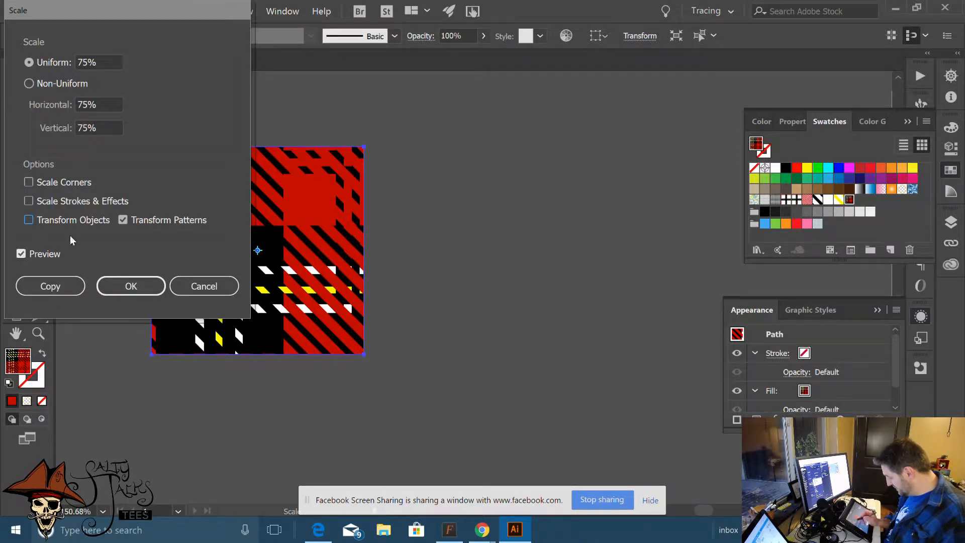
{"action": "left_click", "coordinate": [47, 64]}
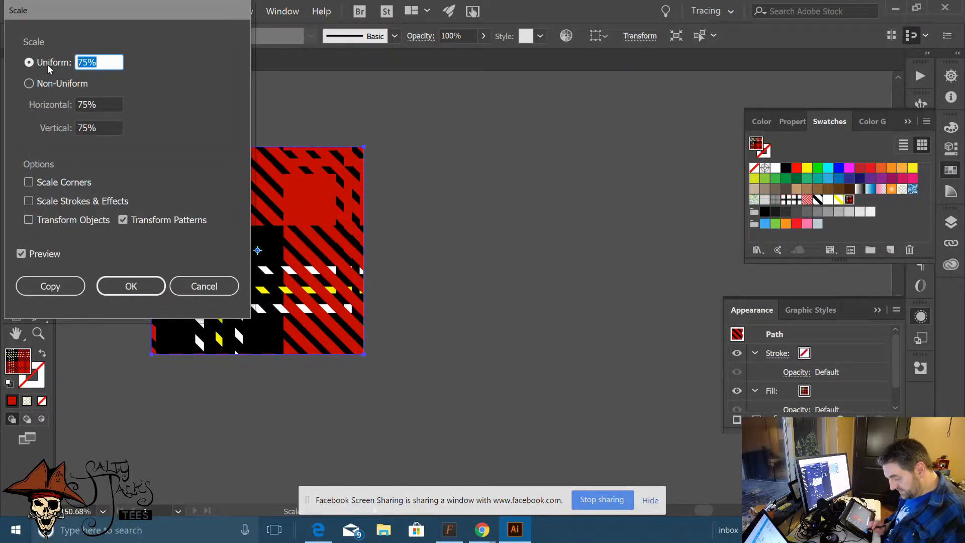
{"action": "type", "text": "50"}
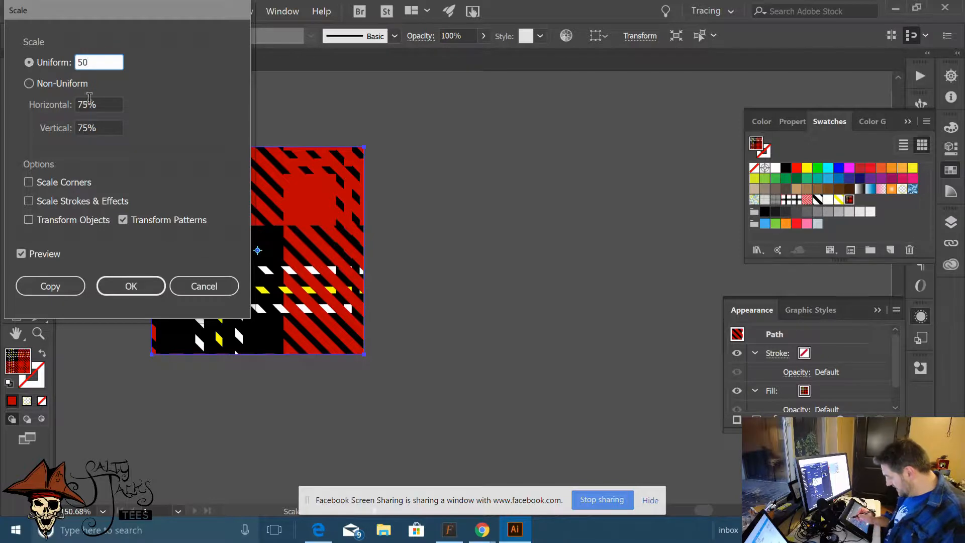
{"action": "key", "text": "Tab"}
{"action": "left_click", "coordinate": [117, 61]}
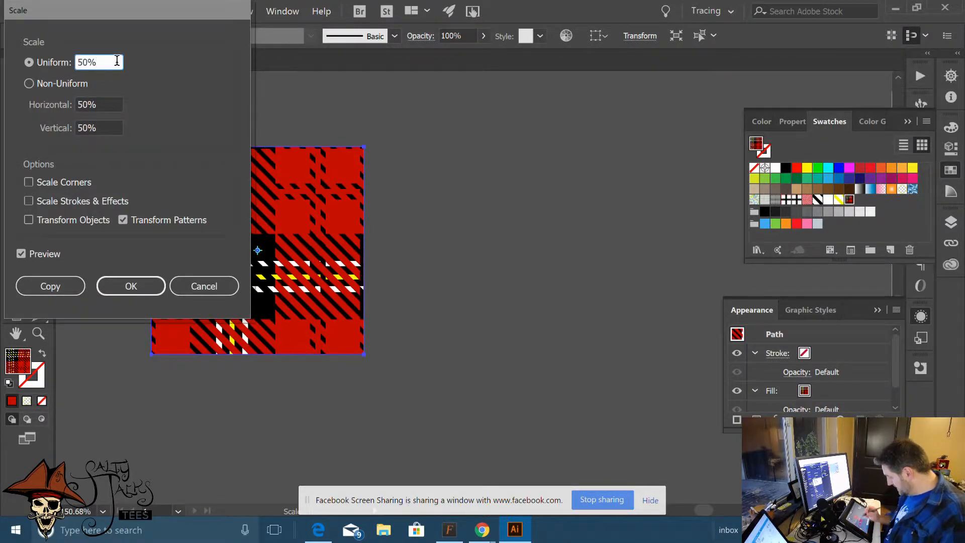
{"action": "left_click", "coordinate": [133, 286]}
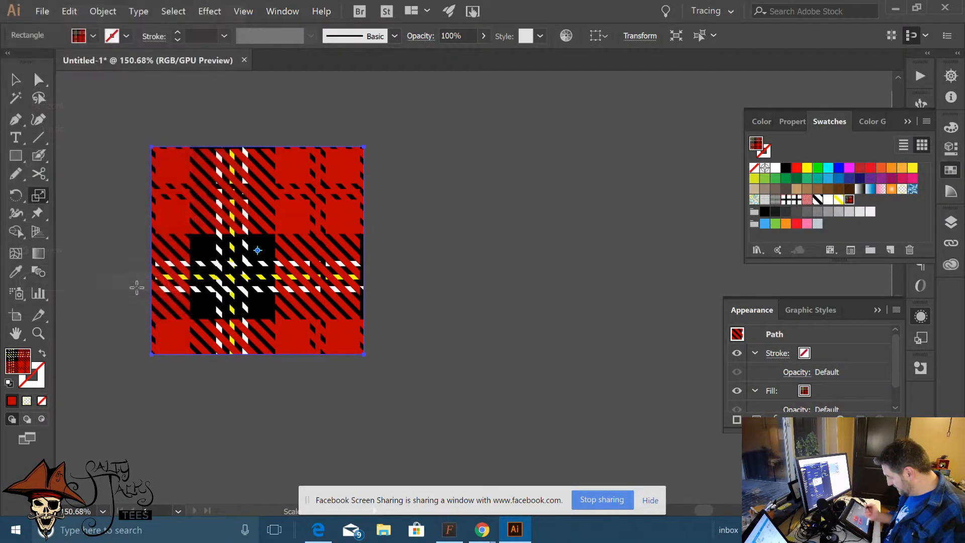
{"action": "key", "text": "v"}
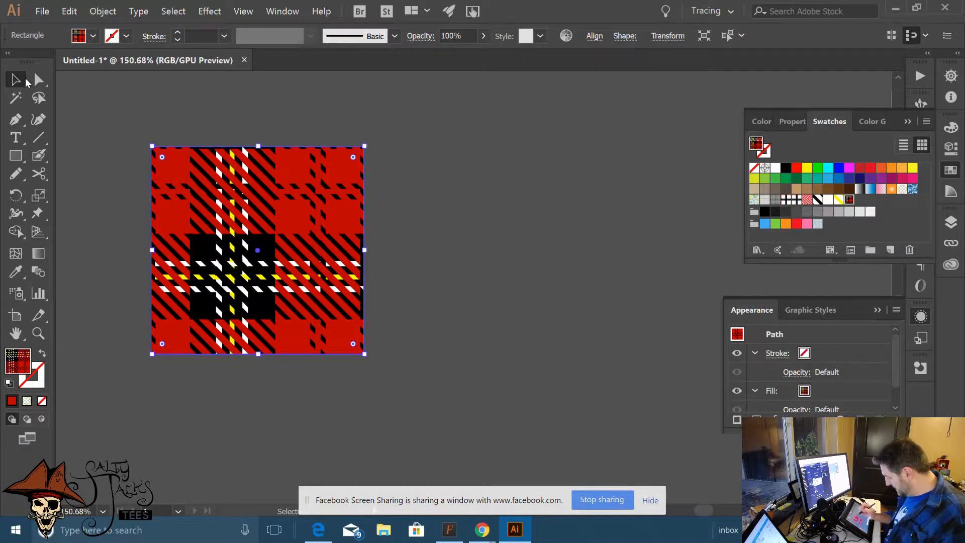
{"action": "left_click", "coordinate": [422, 210]}
Examine the plaid-filled square up close, checking how its stripes and colour blocks repeat across the tile edges
{"action": "scroll", "coordinate": [354, 320], "scroll_direction": "down", "scroll_amount": 2}
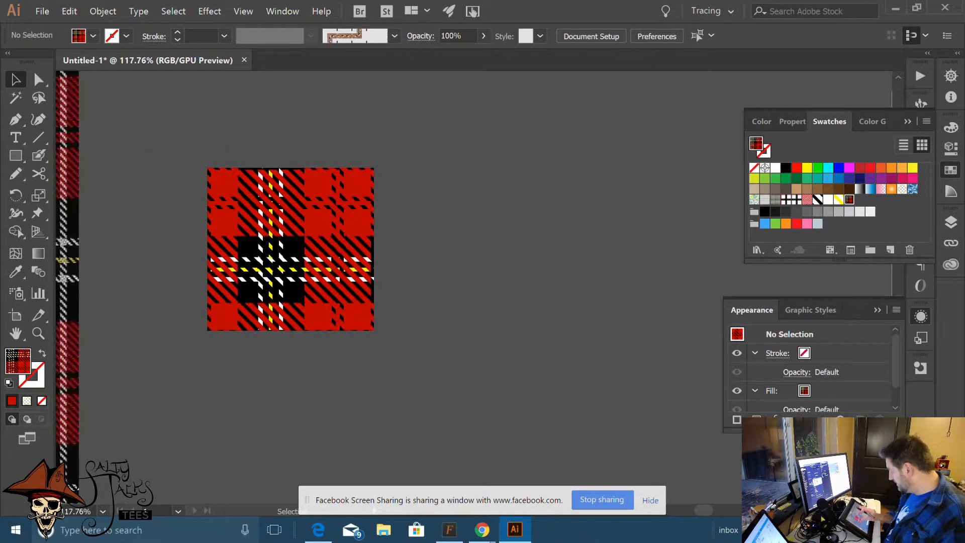
{"action": "scroll", "coordinate": [354, 318], "scroll_direction": "right", "scroll_amount": 2}
{"action": "scroll", "coordinate": [324, 327], "scroll_direction": "up", "scroll_amount": 4}
{"action": "scroll", "coordinate": [383, 207], "scroll_direction": "up", "scroll_amount": 3}
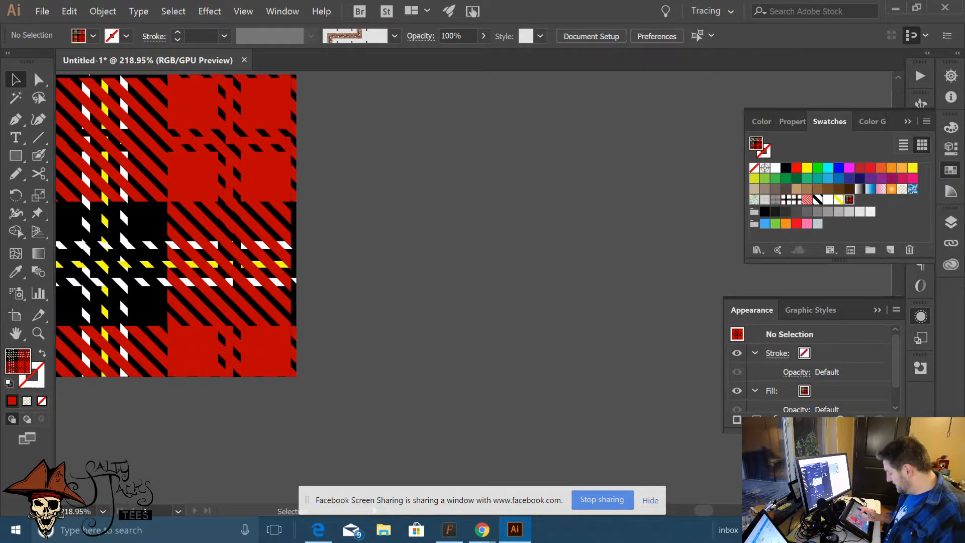
{"action": "scroll", "coordinate": [301, 377], "scroll_direction": "down", "scroll_amount": 2}
{"action": "scroll", "coordinate": [340, 336], "scroll_direction": "right", "scroll_amount": 2}
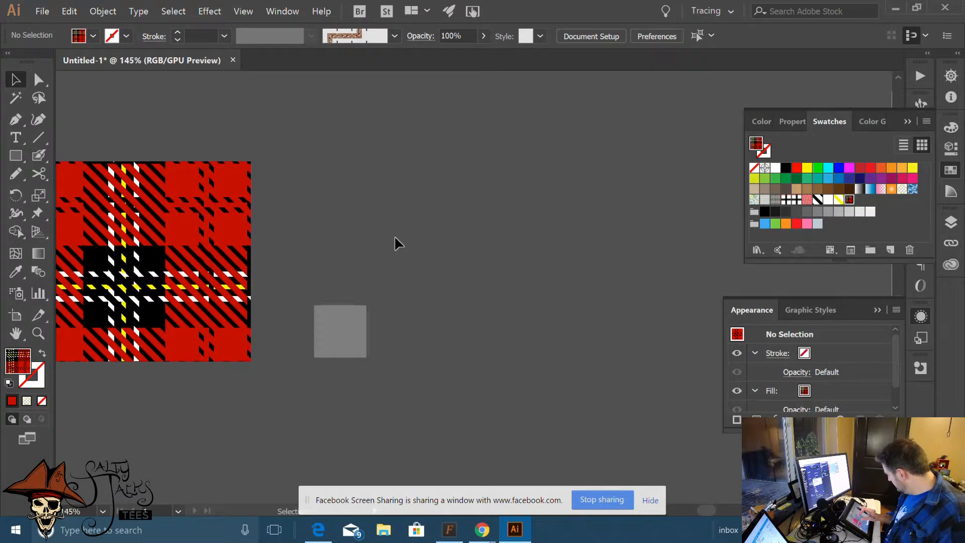
{"action": "scroll", "coordinate": [409, 223], "scroll_direction": "up", "scroll_amount": 4}
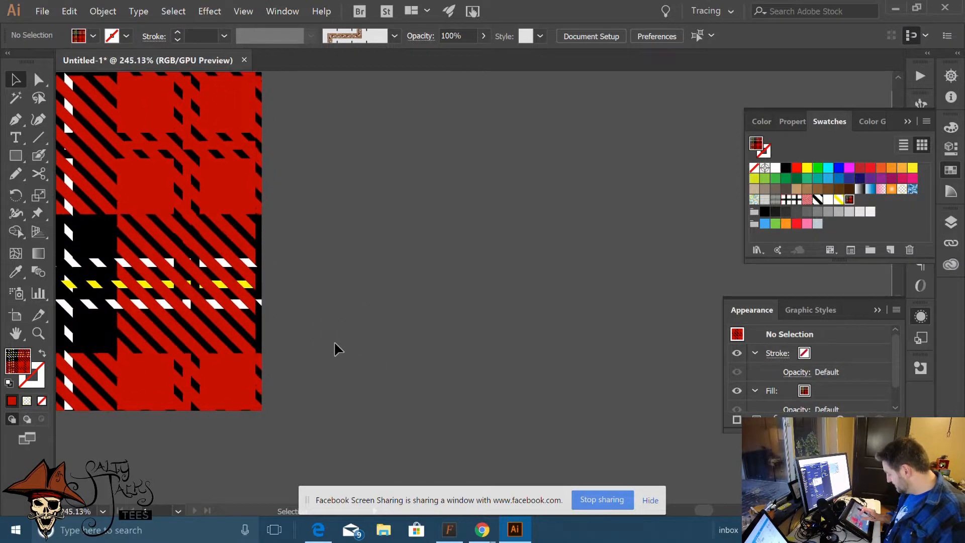
{"action": "scroll", "coordinate": [334, 344], "scroll_direction": "down", "scroll_amount": 2}
{"action": "scroll", "coordinate": [334, 345], "scroll_direction": "right", "scroll_amount": 1}
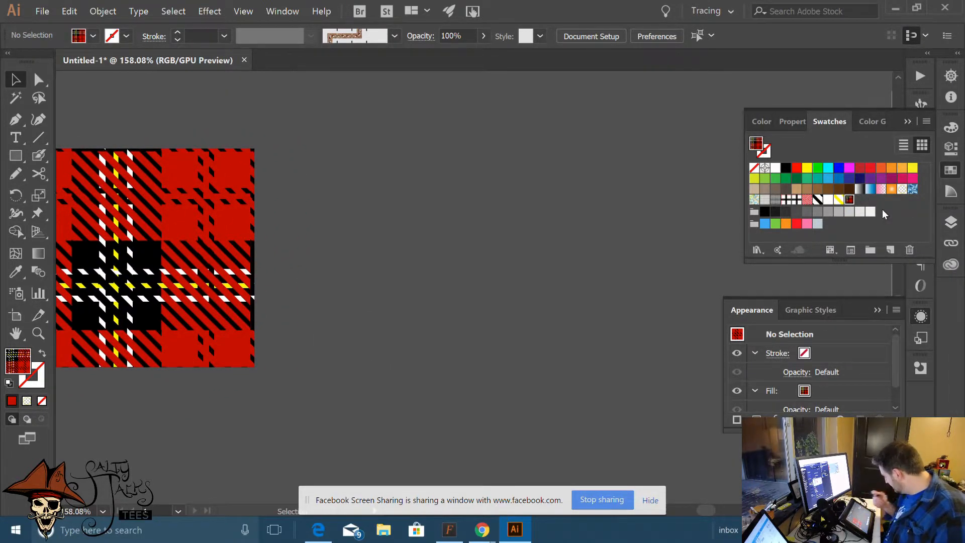
{"action": "scroll", "coordinate": [477, 281], "scroll_direction": "up", "scroll_amount": 2}
{"action": "scroll", "coordinate": [478, 281], "scroll_direction": "down", "scroll_amount": 1}
{"action": "scroll", "coordinate": [478, 282], "scroll_direction": "left", "scroll_amount": 5}
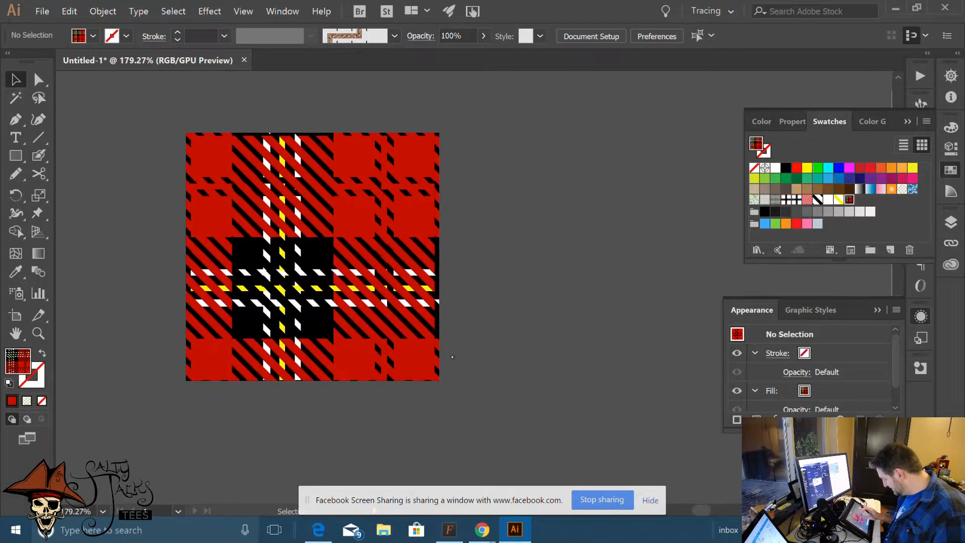
Edit the white diagonal stripe pattern, setting its line's stroke weight to 4 pt, and finish editing the pattern
{"action": "scroll", "coordinate": [386, 381], "scroll_direction": "down", "scroll_amount": 1}
{"action": "scroll", "coordinate": [446, 358], "scroll_direction": "right", "scroll_amount": 3}
{"action": "scroll", "coordinate": [369, 374], "scroll_direction": "up", "scroll_amount": 1}
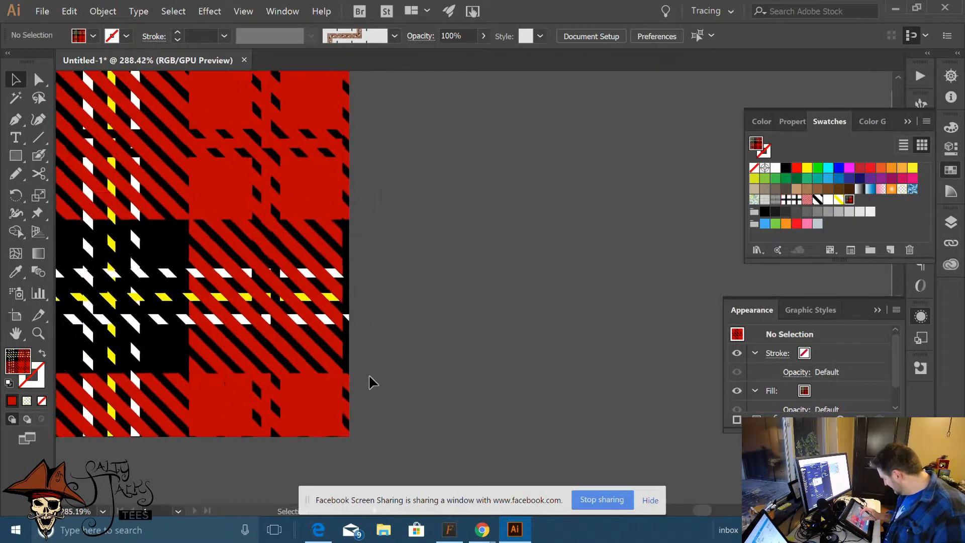
{"action": "scroll", "coordinate": [369, 374], "scroll_direction": "down", "scroll_amount": 1}
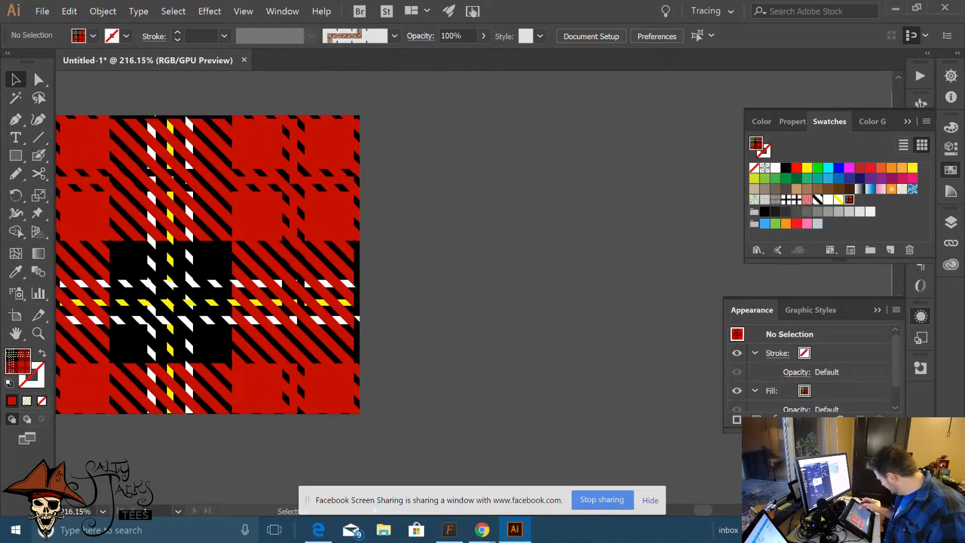
{"action": "double_click", "coordinate": [828, 200]}
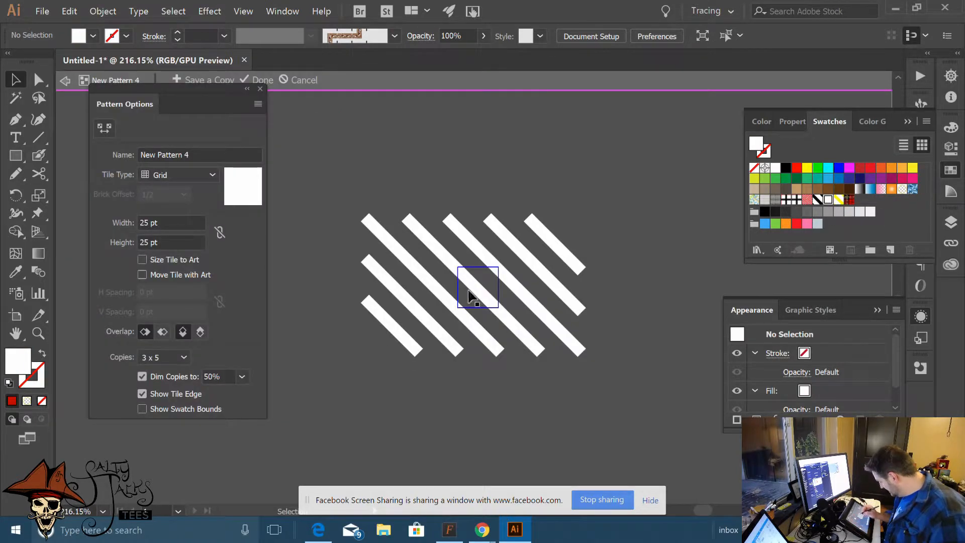
{"action": "left_click", "coordinate": [553, 345]}
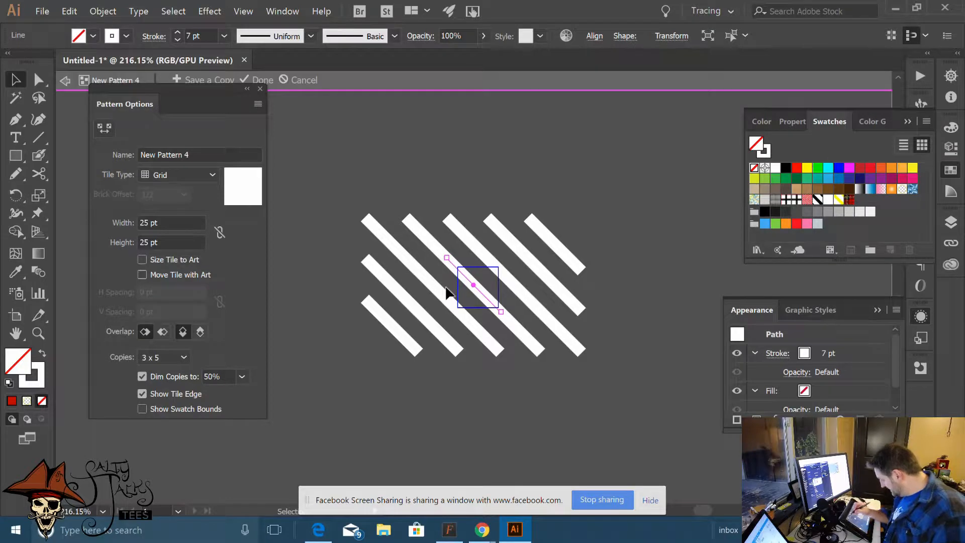
{"action": "left_click", "coordinate": [177, 41]}
{"action": "left_click", "coordinate": [177, 40]}
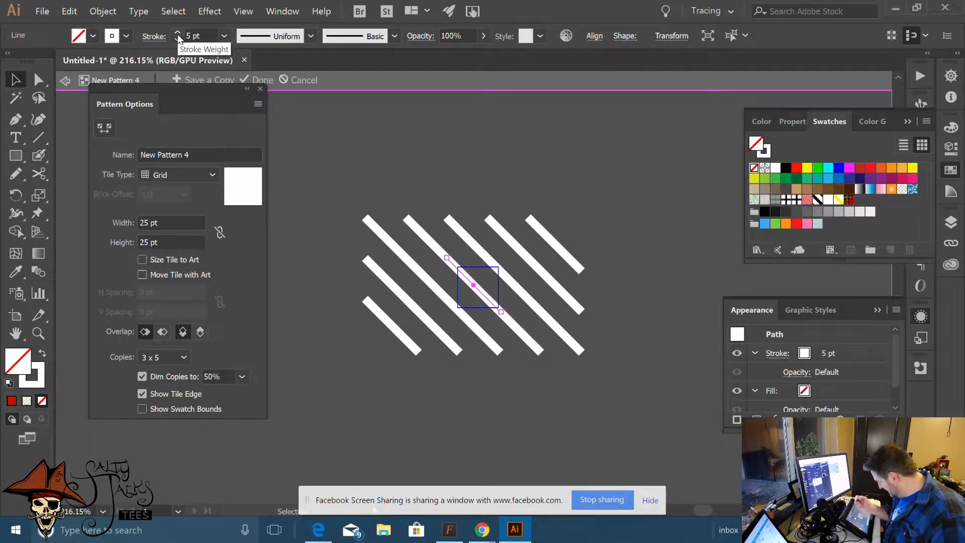
{"action": "left_click", "coordinate": [177, 40]}
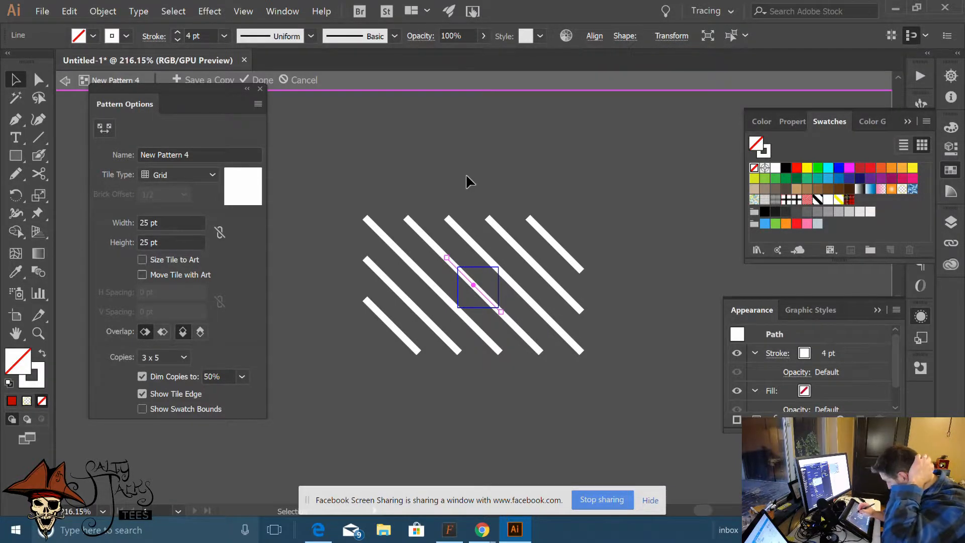
{"action": "left_click", "coordinate": [269, 79]}
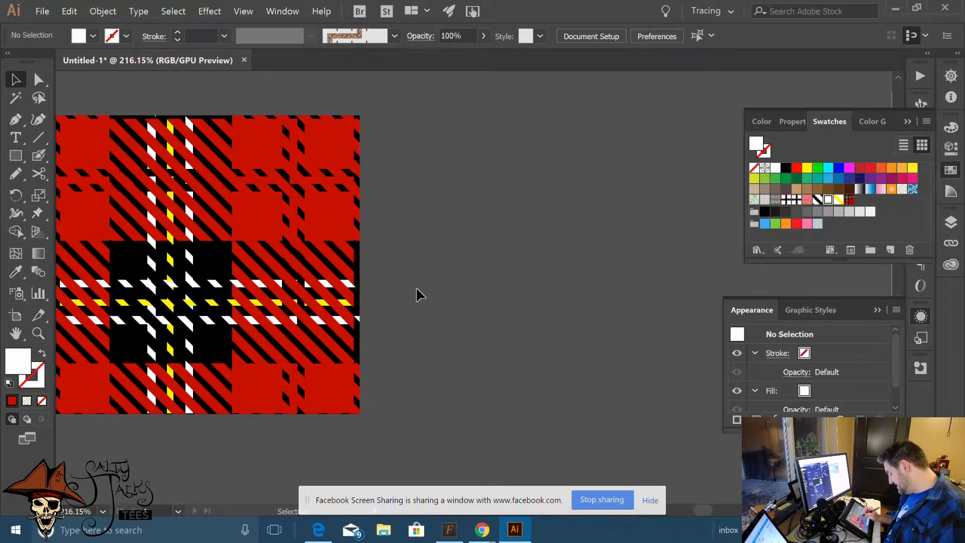
Open the plaid pattern for editing and select its vertical white stripe group
{"action": "left_click_drag", "start_coordinate": [359, 291], "coordinate": [307, 294]}
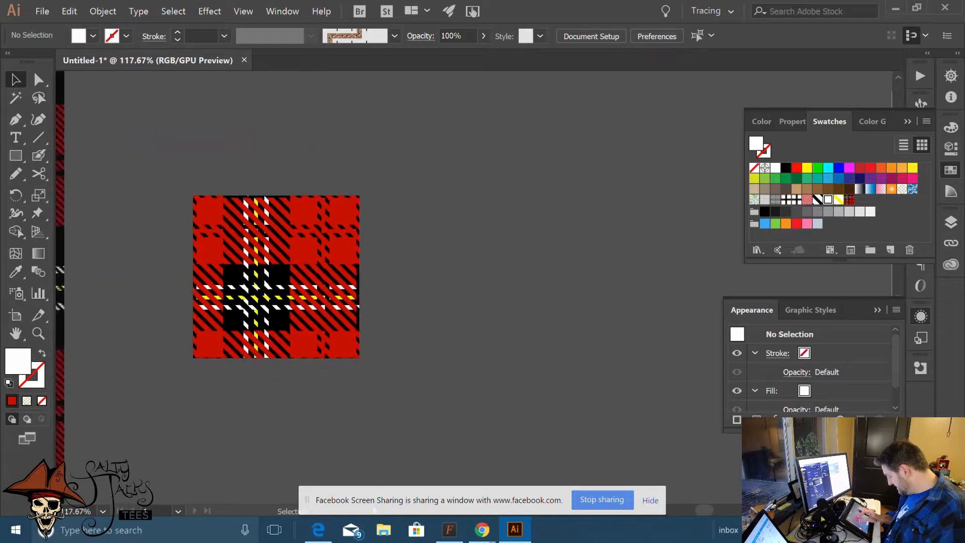
{"action": "left_click_drag", "start_coordinate": [362, 244], "coordinate": [486, 237]}
{"action": "left_click_drag", "start_coordinate": [392, 286], "coordinate": [439, 220]}
{"action": "scroll", "coordinate": [386, 307], "scroll_direction": "down", "scroll_amount": 3}
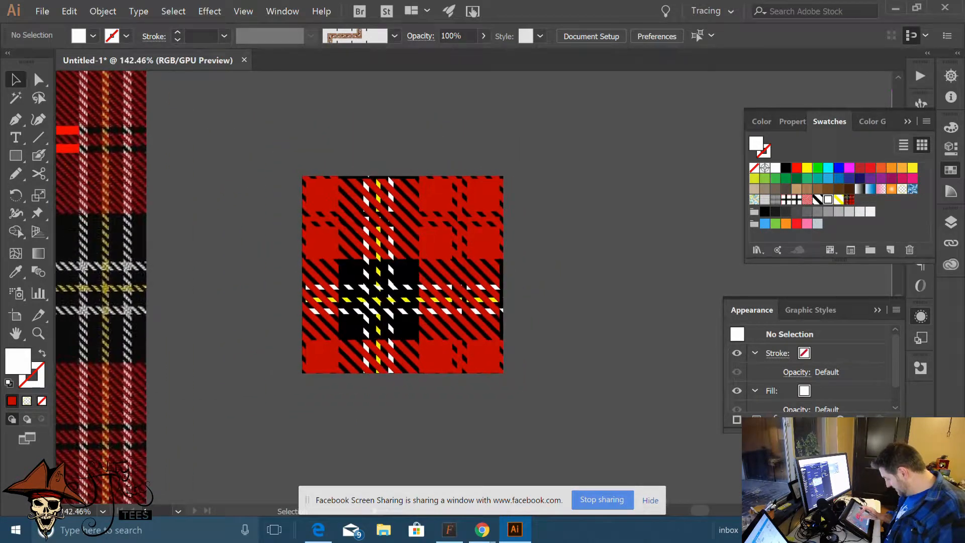
{"action": "scroll", "coordinate": [416, 292], "scroll_direction": "up", "scroll_amount": 5}
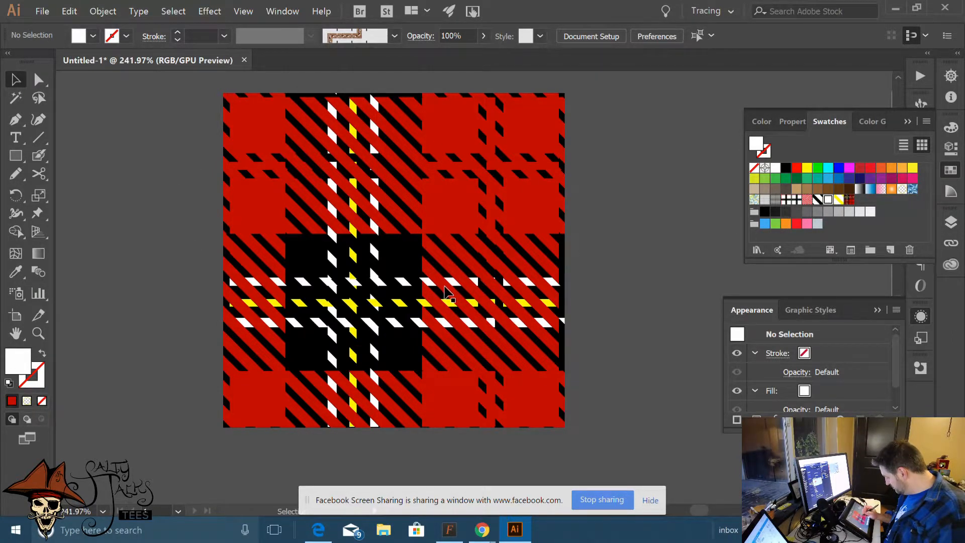
{"action": "left_click", "coordinate": [849, 201]}
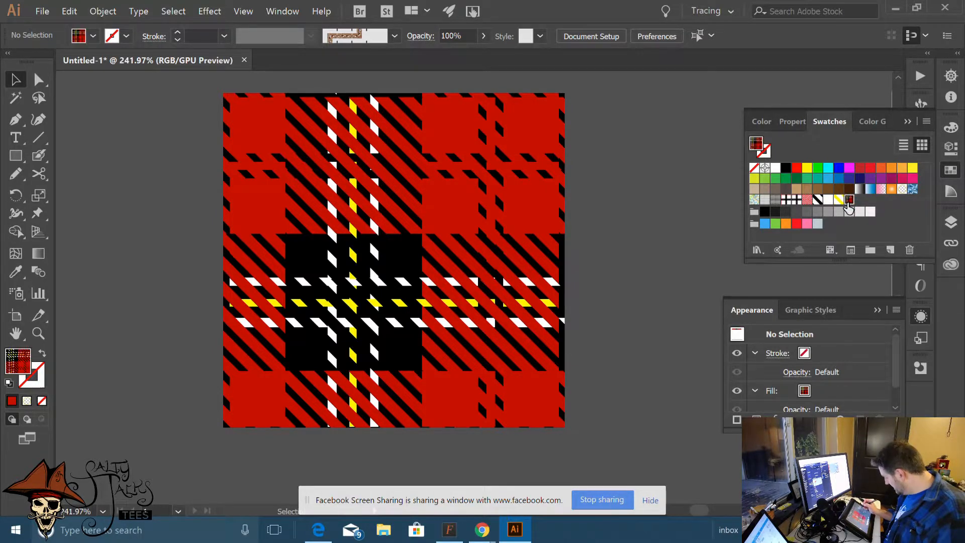
{"action": "double_click", "coordinate": [850, 200]}
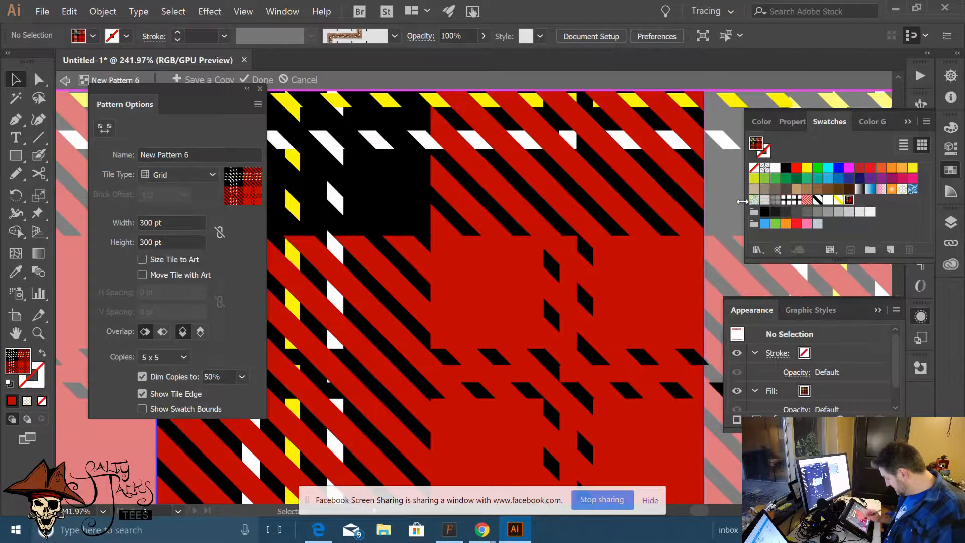
{"action": "left_click", "coordinate": [337, 259]}
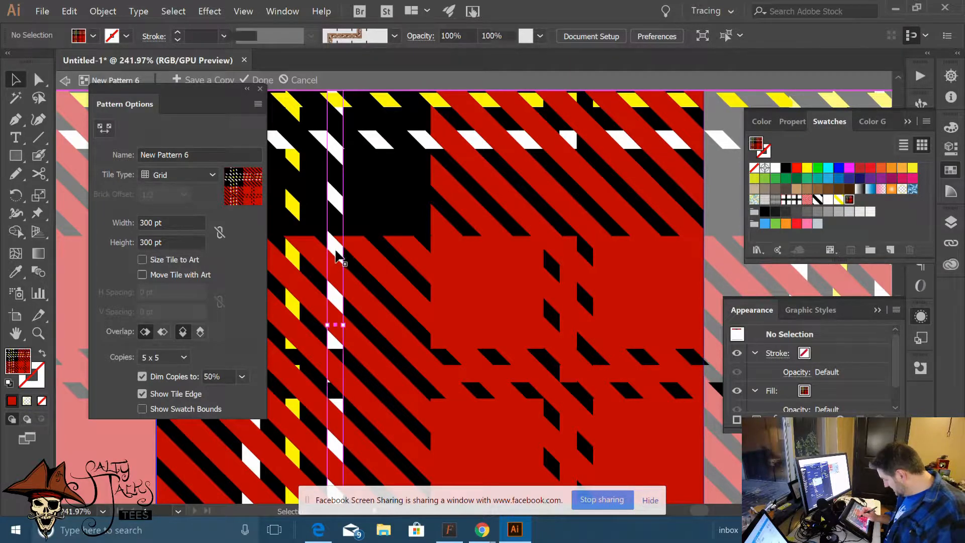
{"action": "left_click", "coordinate": [657, 211]}
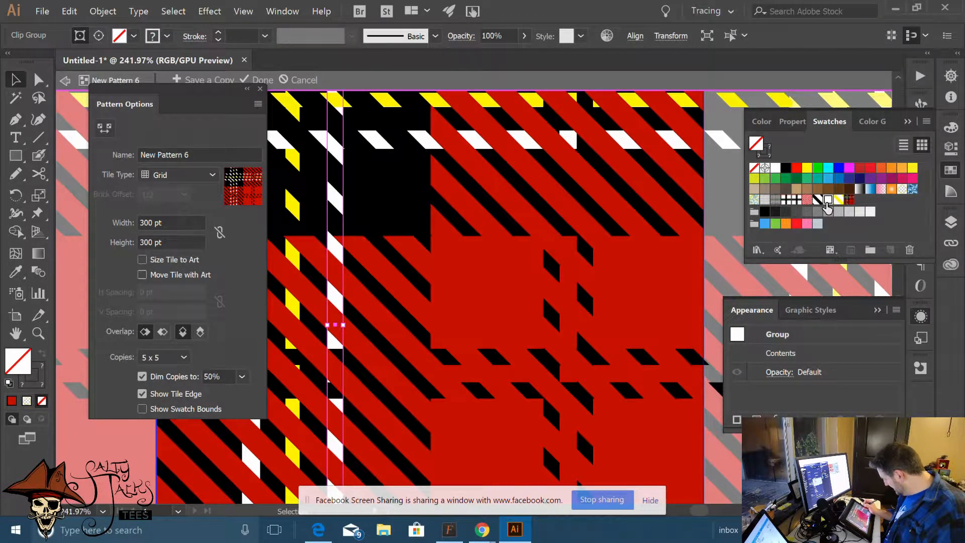
Try thinning the line in the white diagonal stripe pattern to a 3 pt stroke, and finish editing the pattern
{"action": "double_click", "coordinate": [828, 201]}
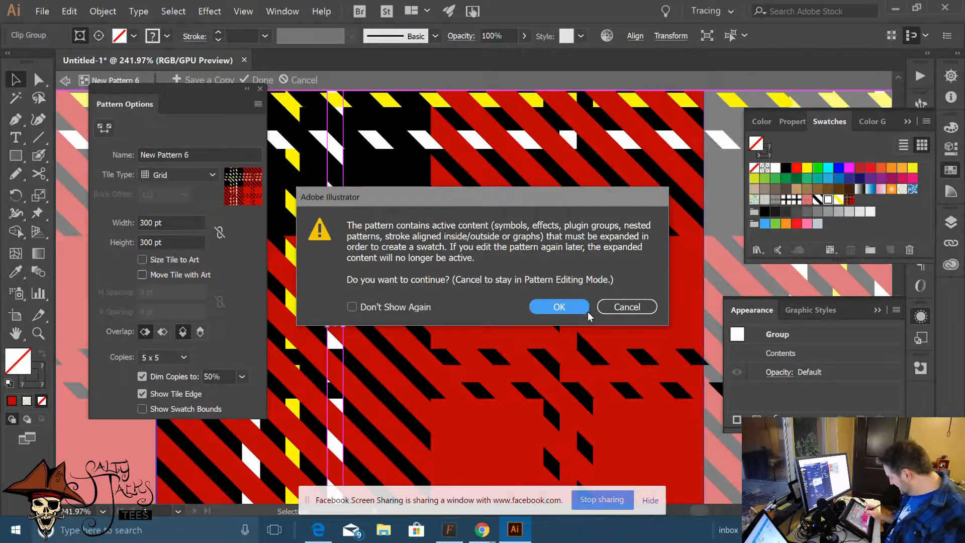
{"action": "left_click", "coordinate": [561, 304]}
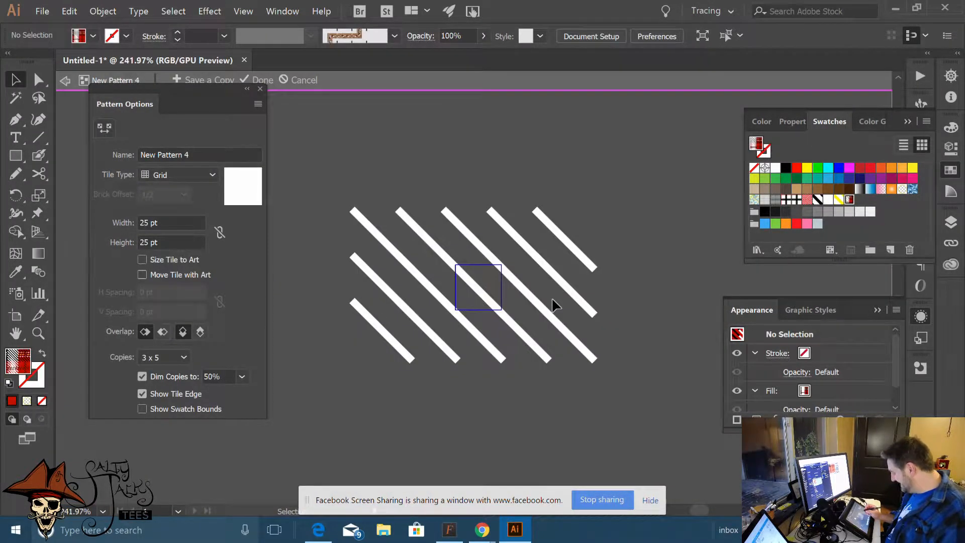
{"action": "left_click", "coordinate": [473, 285]}
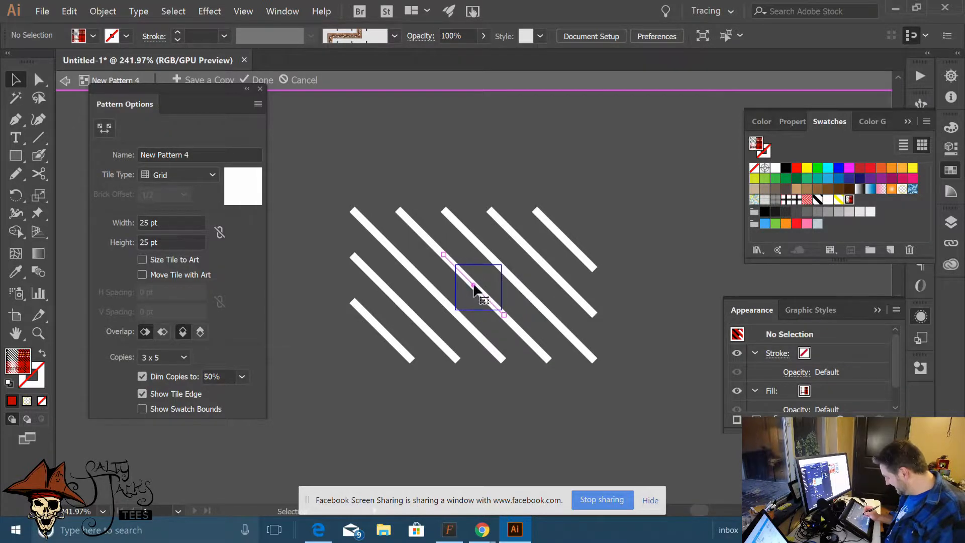
{"action": "left_click", "coordinate": [177, 40]}
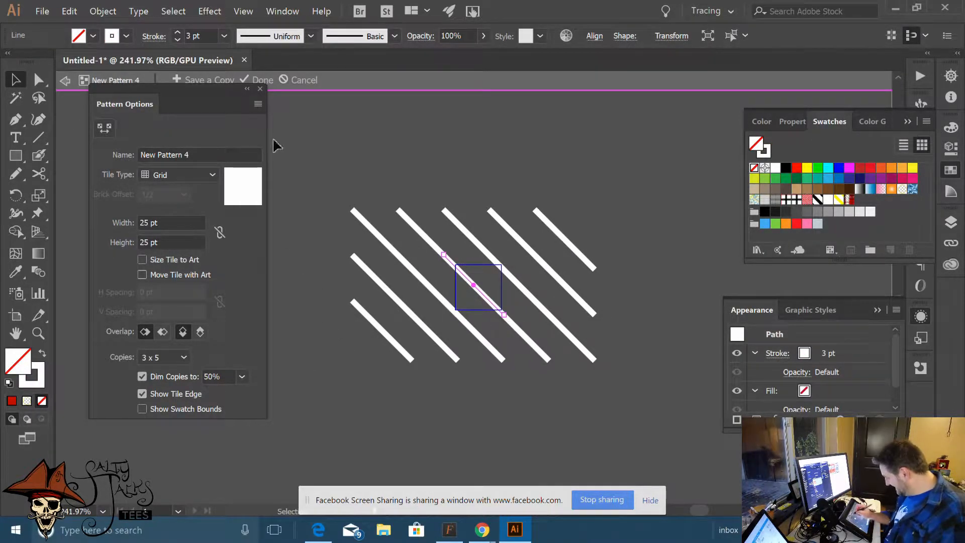
{"action": "left_click", "coordinate": [263, 81]}
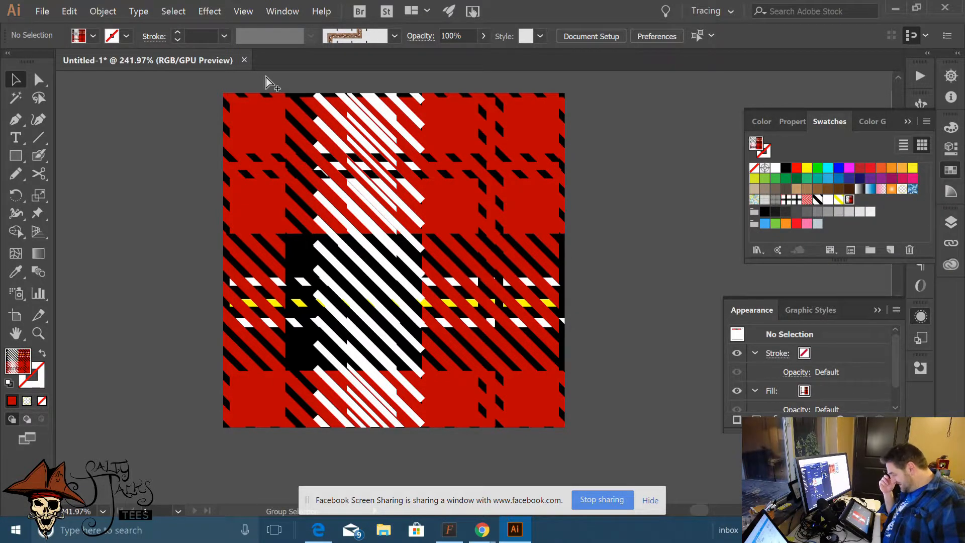
Undo the last white stripe pattern edit, check the repeating plaid tile, and leave pattern editing
{"action": "key", "text": "ctrl+z"}
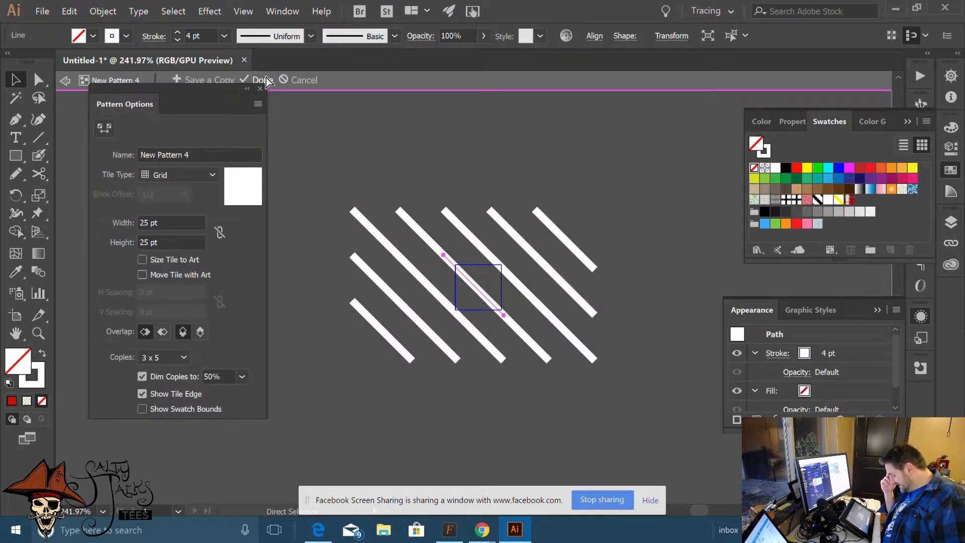
{"action": "key", "text": "ctrl+z"}
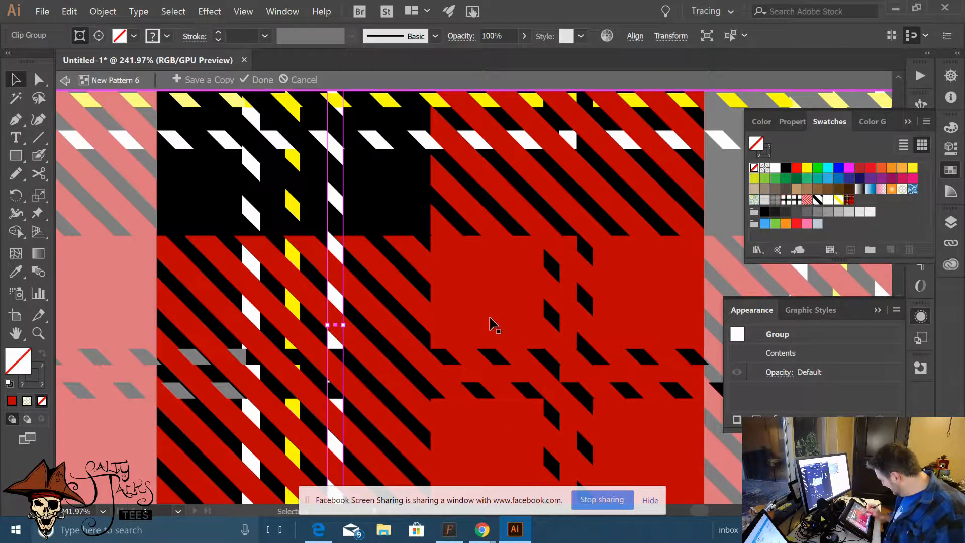
{"action": "left_click", "coordinate": [719, 452]}
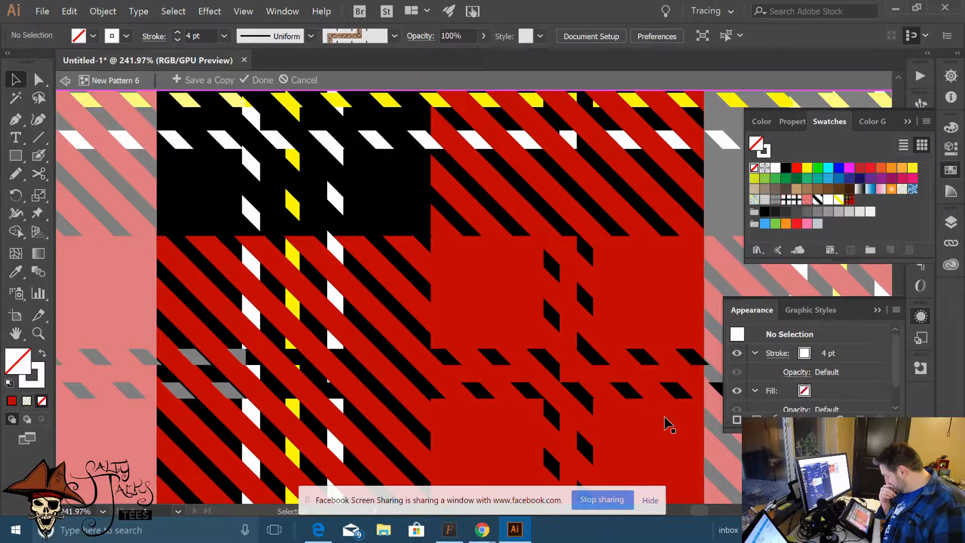
{"action": "scroll", "coordinate": [459, 303], "scroll_direction": "down", "scroll_amount": 6}
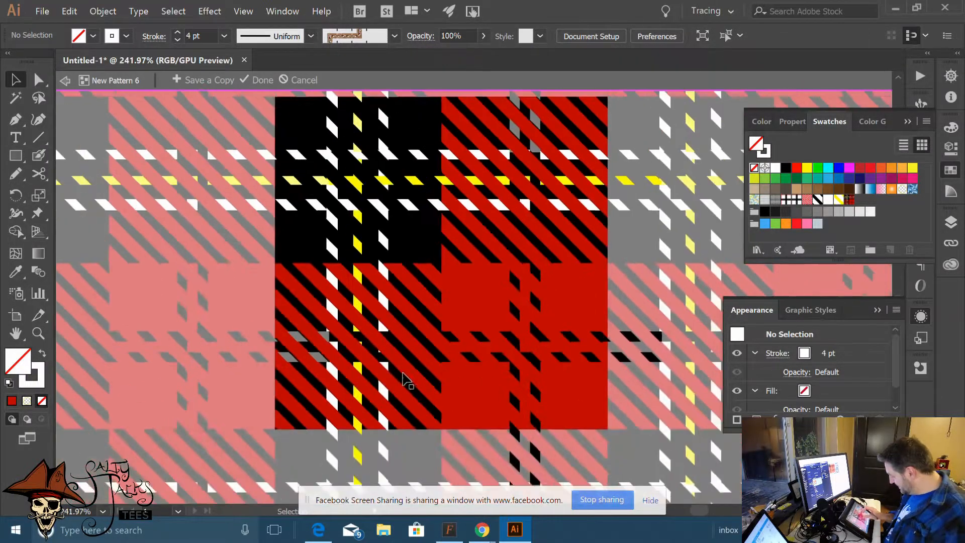
{"action": "scroll", "coordinate": [428, 201], "scroll_direction": "up", "scroll_amount": 5}
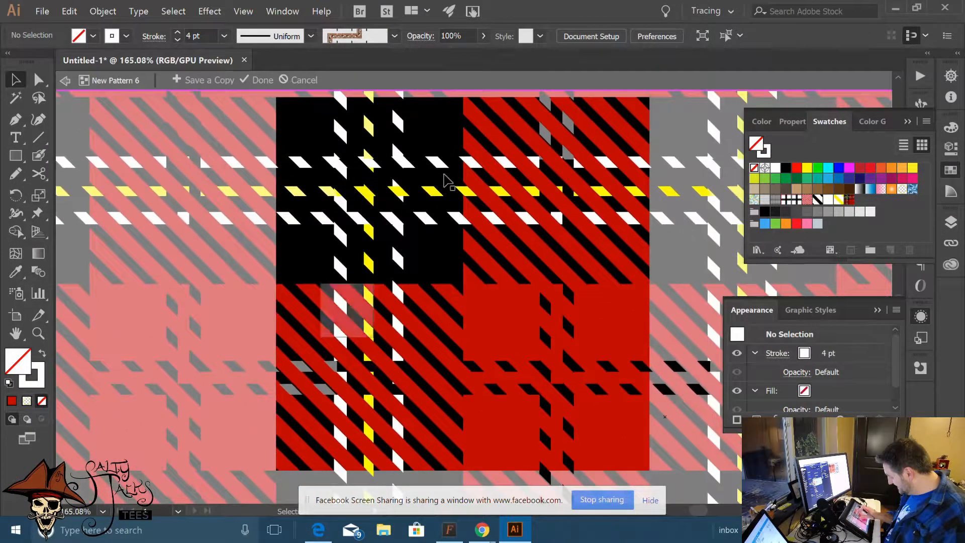
{"action": "scroll", "coordinate": [427, 201], "scroll_direction": "down", "scroll_amount": 2}
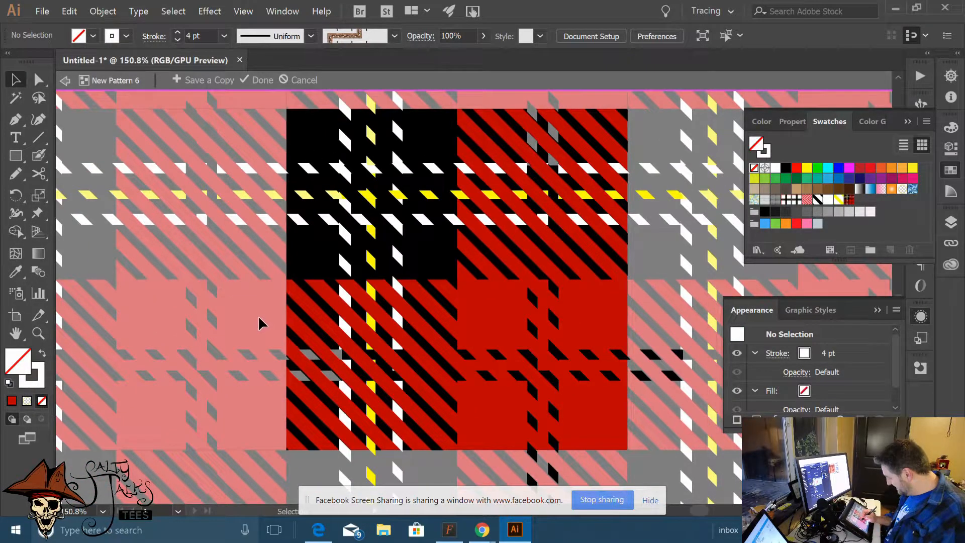
{"action": "key", "text": "Escape"}
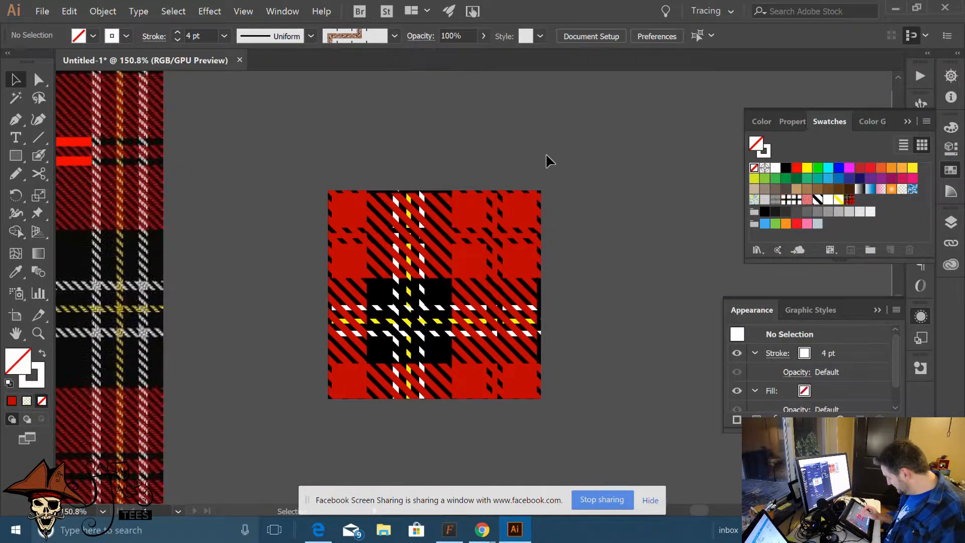
Duplicate the plaid construction artwork of black and red squares with white and red lines onto empty canvas above the plaid-filled square
{"action": "scroll", "coordinate": [467, 317], "scroll_direction": "up", "scroll_amount": 3}
{"action": "scroll", "coordinate": [463, 327], "scroll_direction": "down", "scroll_amount": 5}
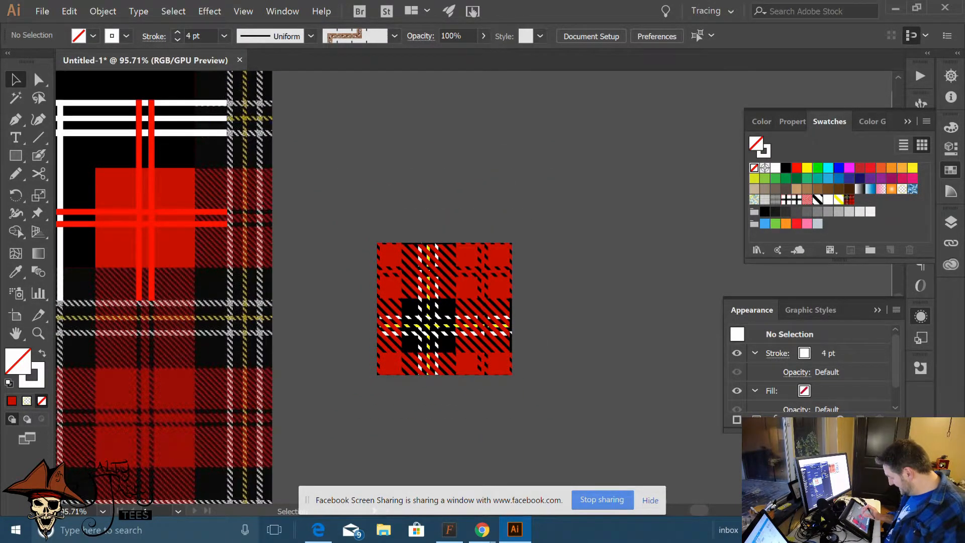
{"action": "scroll", "coordinate": [450, 360], "scroll_direction": "up", "scroll_amount": 2}
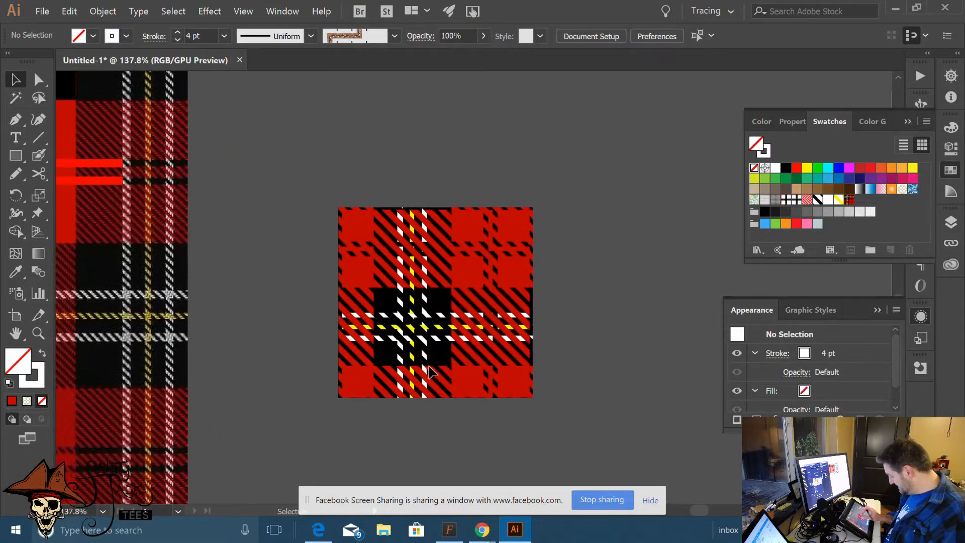
{"action": "scroll", "coordinate": [458, 322], "scroll_direction": "down", "scroll_amount": 3}
{"action": "scroll", "coordinate": [459, 284], "scroll_direction": "up", "scroll_amount": 3}
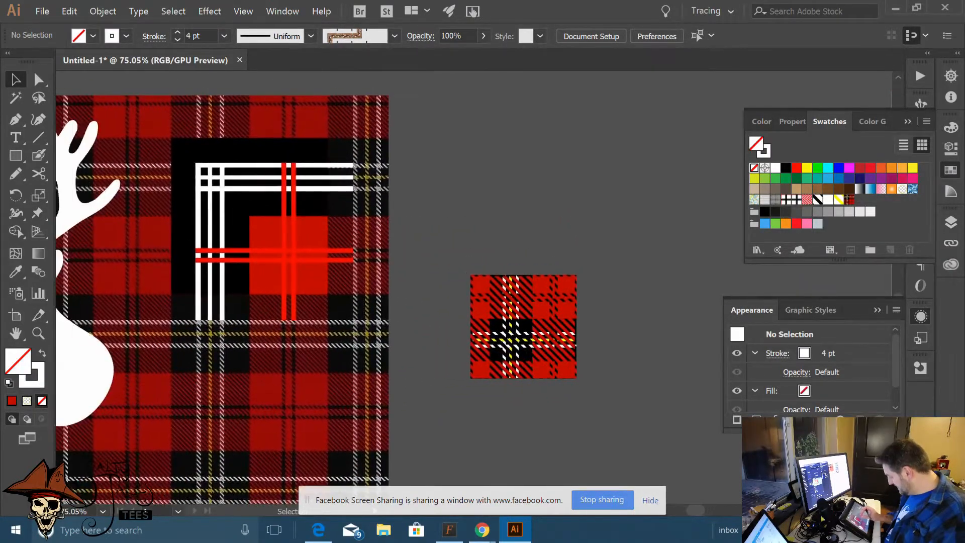
{"action": "scroll", "coordinate": [411, 329], "scroll_direction": "up", "scroll_amount": 1}
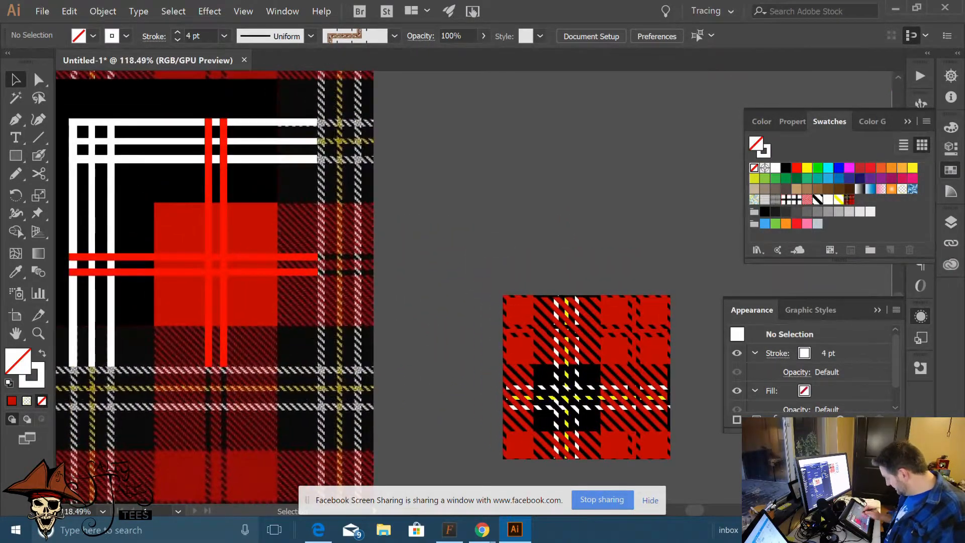
{"action": "scroll", "coordinate": [441, 232], "scroll_direction": "down", "scroll_amount": 2}
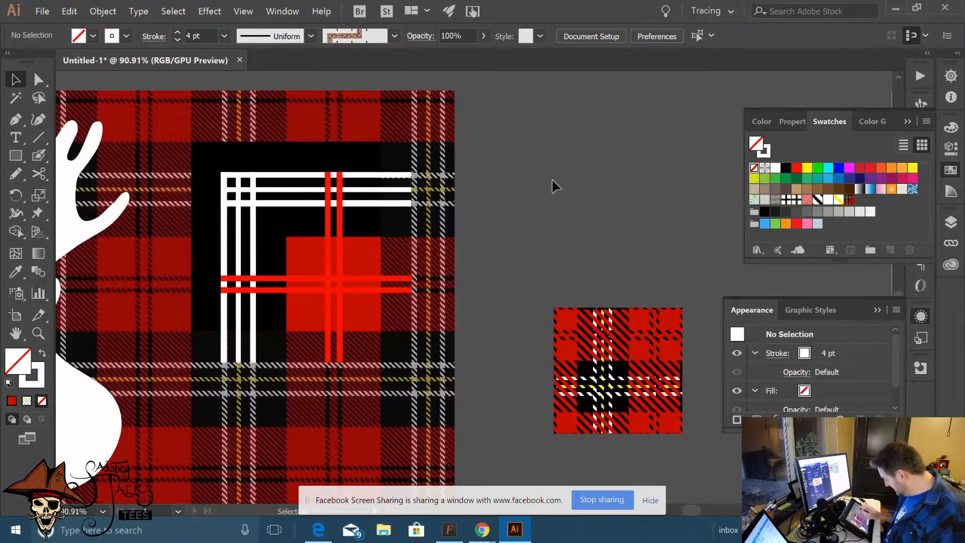
{"action": "scroll", "coordinate": [351, 356], "scroll_direction": "down", "scroll_amount": 2}
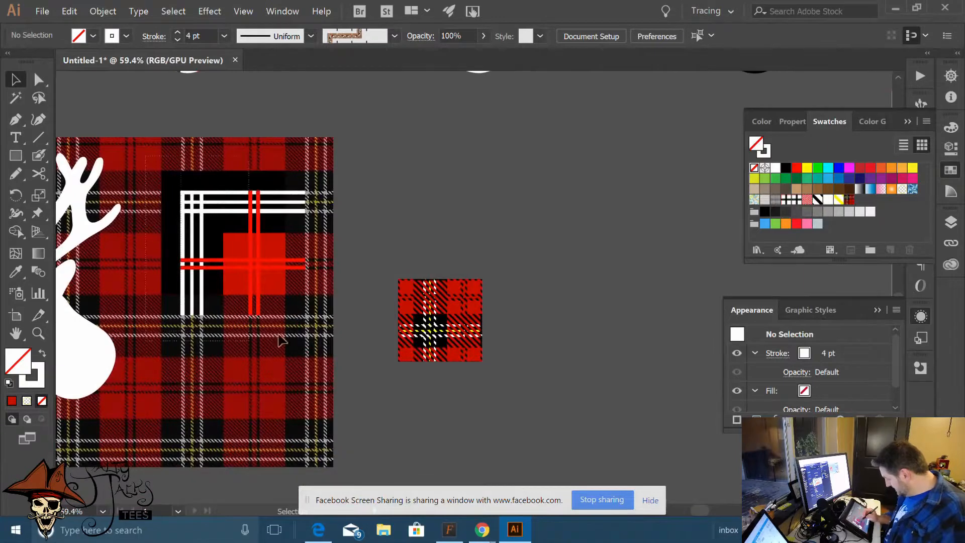
{"action": "left_click", "coordinate": [247, 270]}
{"action": "left_click_drag", "start_coordinate": [247, 269], "coordinate": [563, 206]}
{"action": "left_click", "coordinate": [583, 320]}
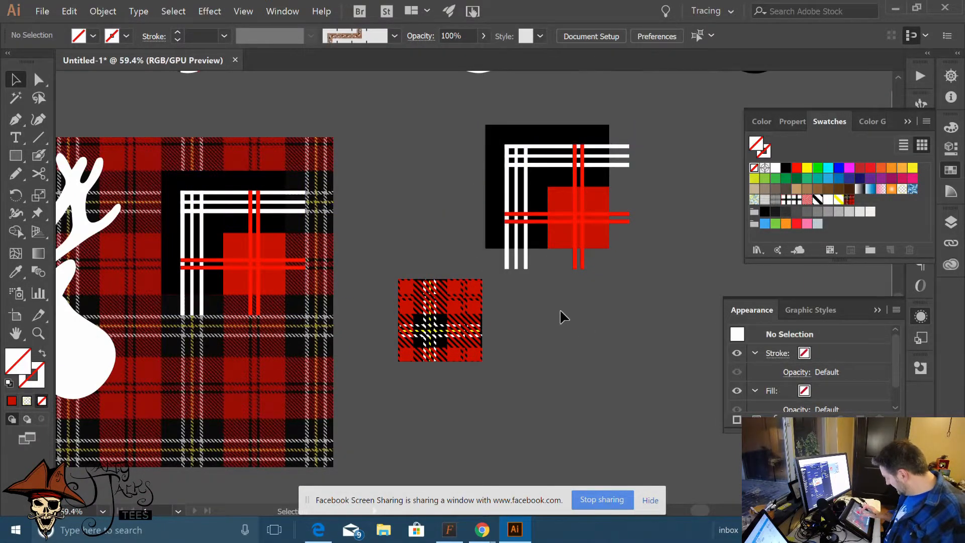
Fill the duplicated artwork's lower-left black square with the black diagonal stripe pattern, leaving red between the stripes
{"action": "scroll", "coordinate": [559, 309], "scroll_direction": "up", "scroll_amount": 2}
{"action": "left_click_drag", "start_coordinate": [563, 296], "coordinate": [500, 359]}
{"action": "scroll", "coordinate": [500, 358], "scroll_direction": "up", "scroll_amount": 2}
{"action": "left_click_drag", "start_coordinate": [352, 301], "coordinate": [574, 289]}
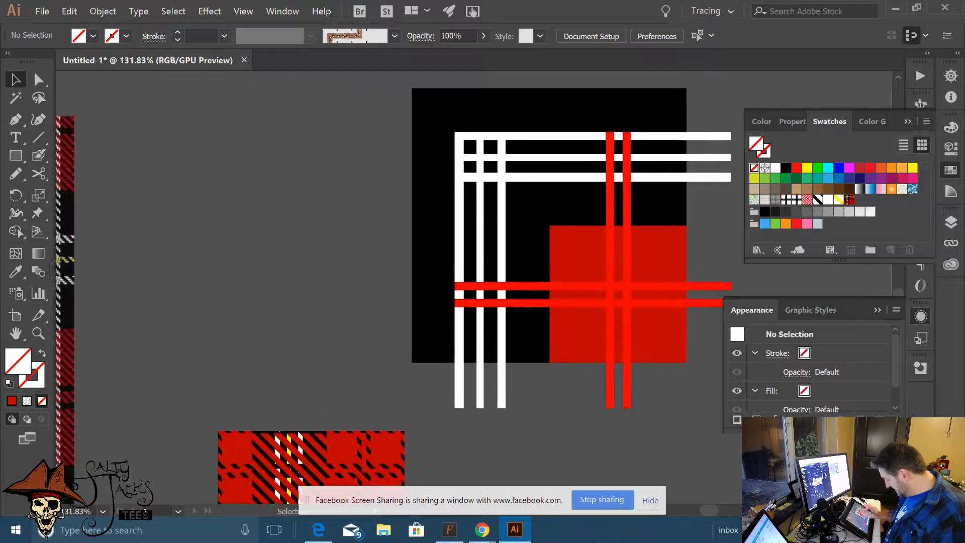
{"action": "left_click", "coordinate": [435, 306]}
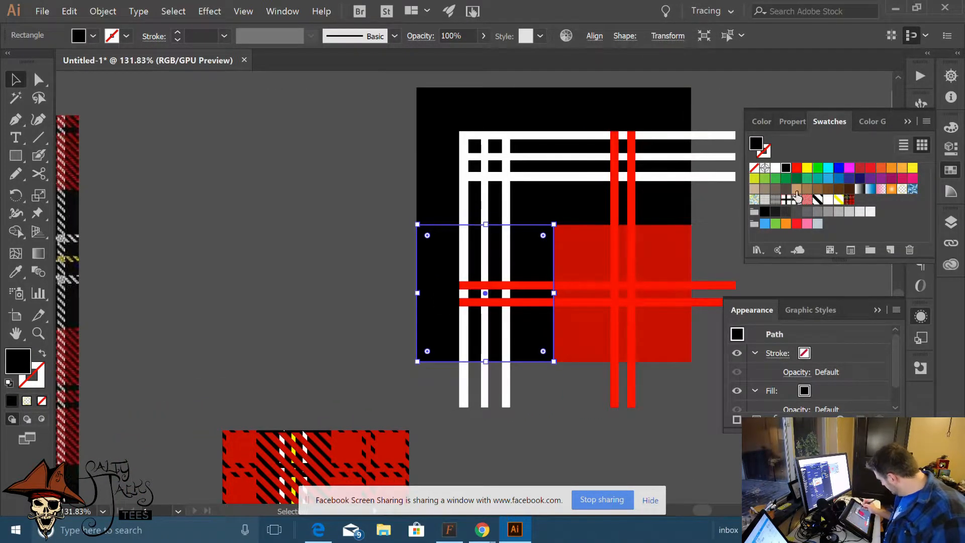
{"action": "left_click", "coordinate": [817, 200]}
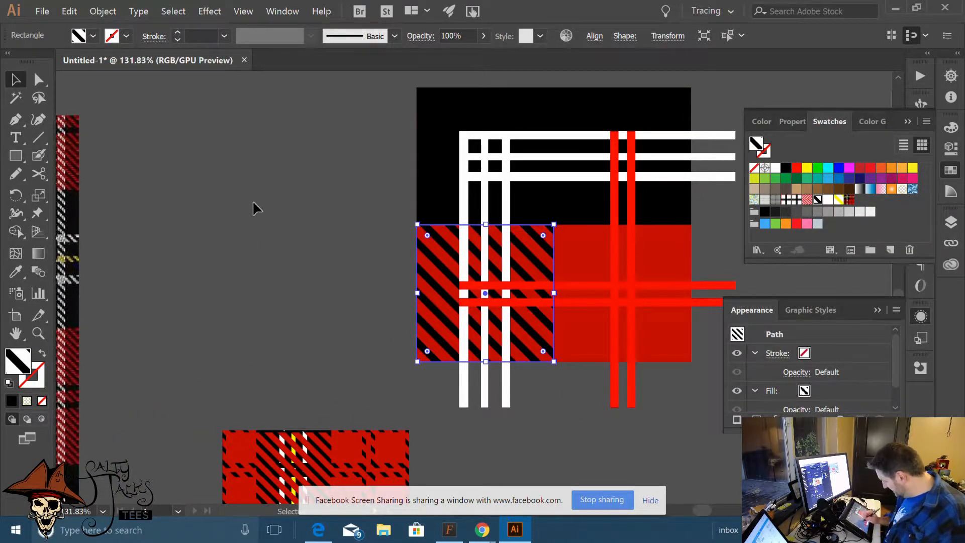
{"action": "left_click", "coordinate": [390, 333]}
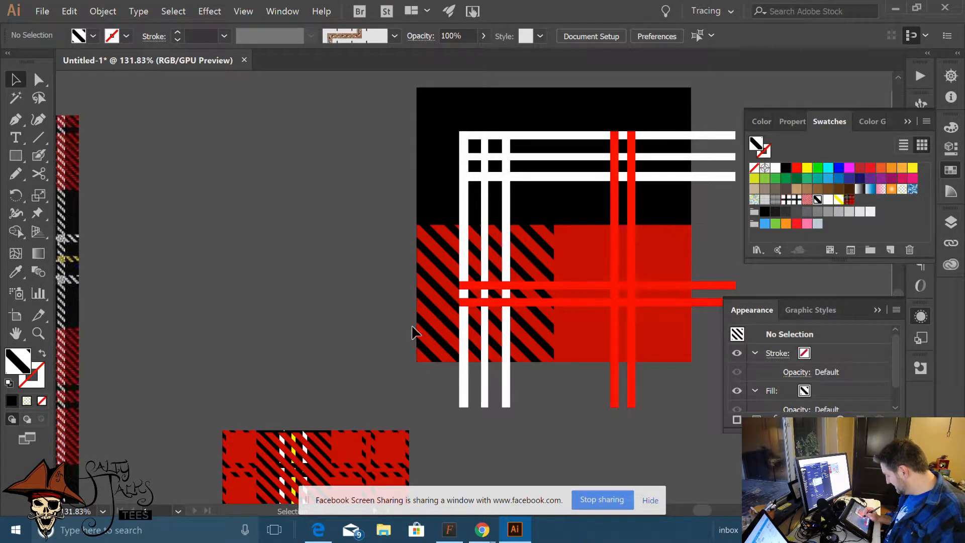
Open the black diagonal stripe pattern for editing and thin its line to a 4 pt stroke
{"action": "left_click_drag", "start_coordinate": [502, 306], "coordinate": [216, 353]}
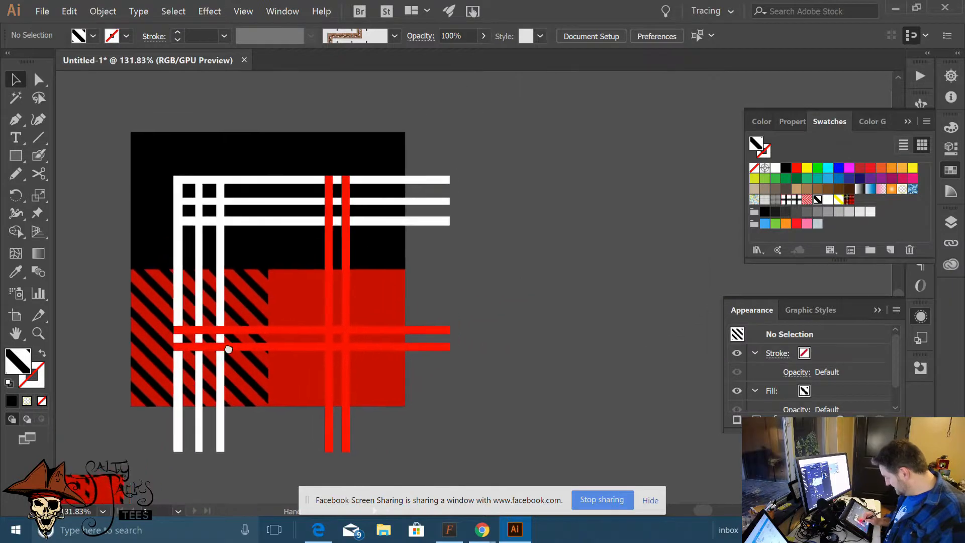
{"action": "left_click", "coordinate": [155, 366]}
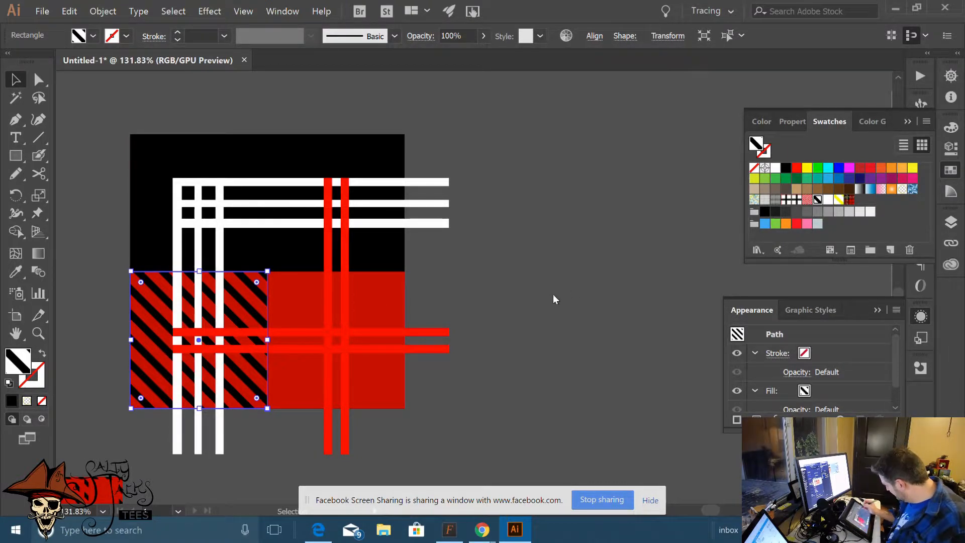
{"action": "double_click", "coordinate": [818, 199]}
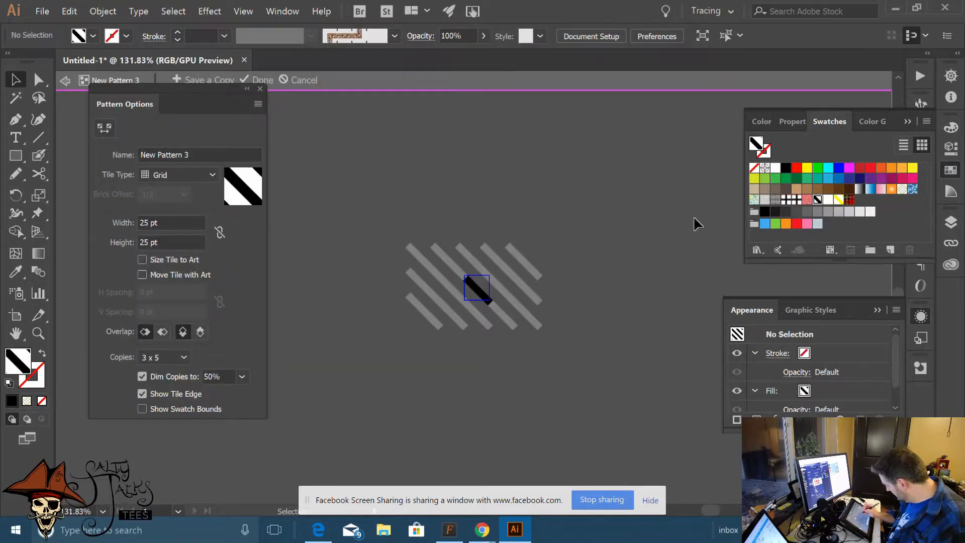
{"action": "left_click", "coordinate": [454, 243]}
{"action": "left_click", "coordinate": [176, 40]}
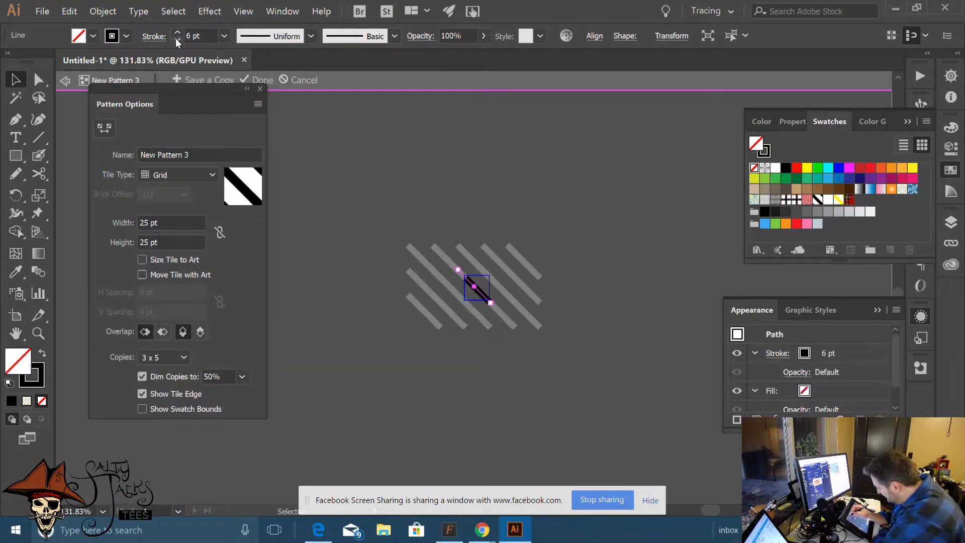
{"action": "left_click", "coordinate": [176, 32]}
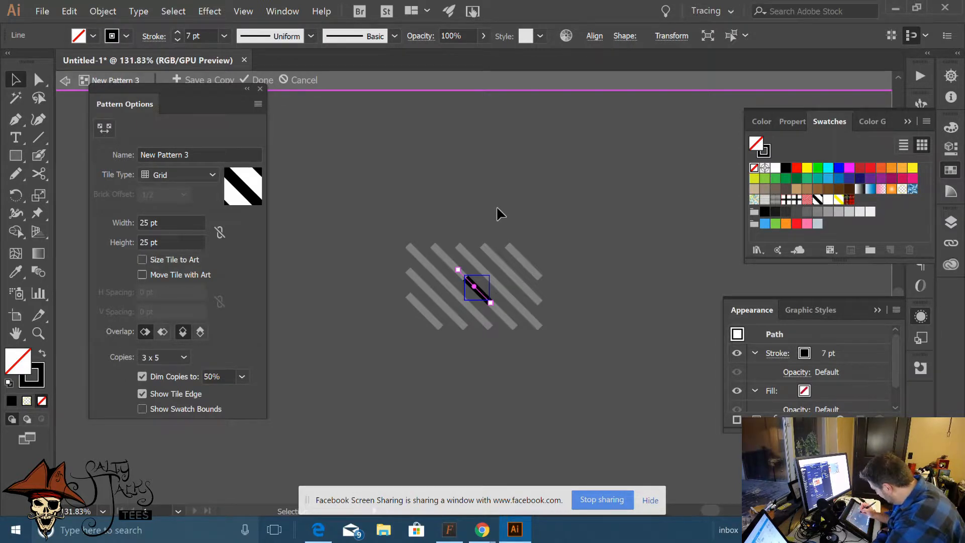
{"action": "left_click", "coordinate": [177, 40]}
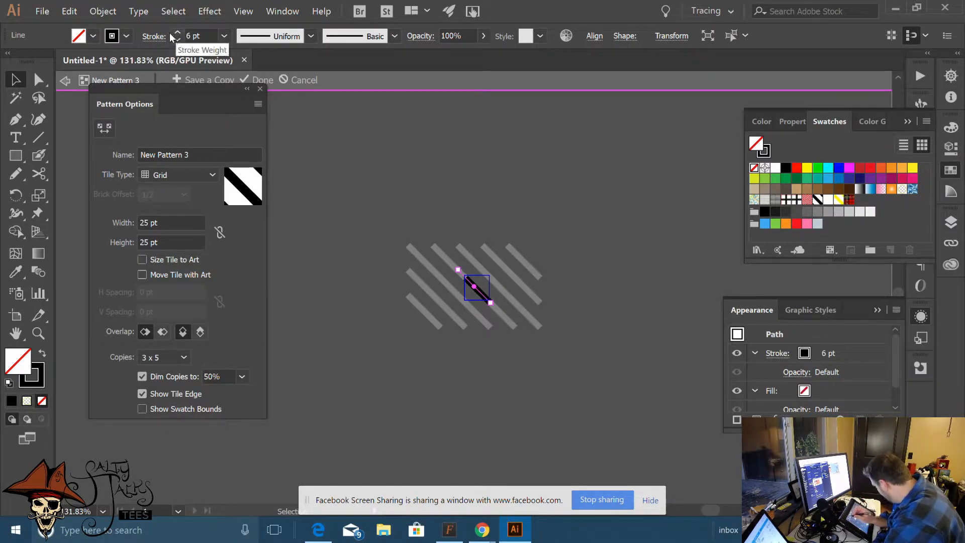
{"action": "left_click", "coordinate": [177, 40]}
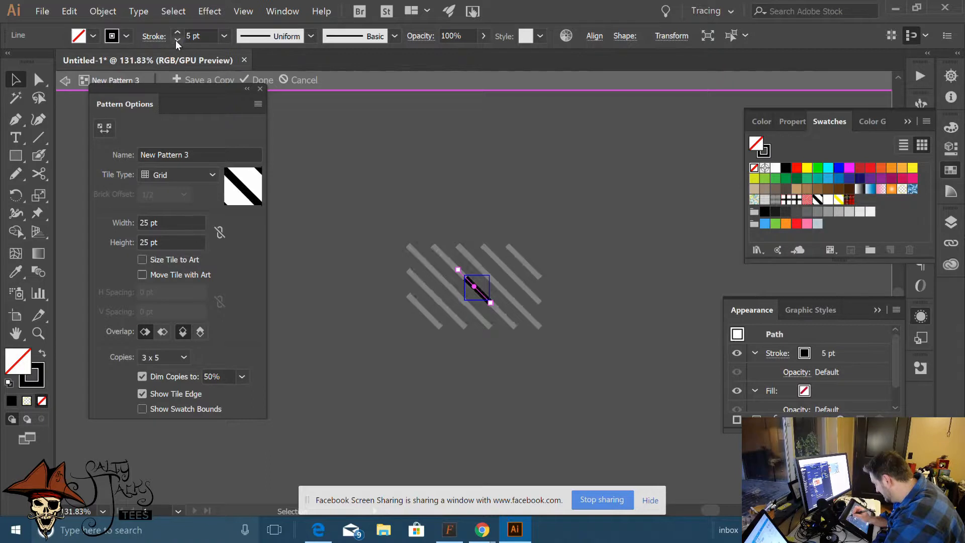
{"action": "left_click", "coordinate": [540, 206]}
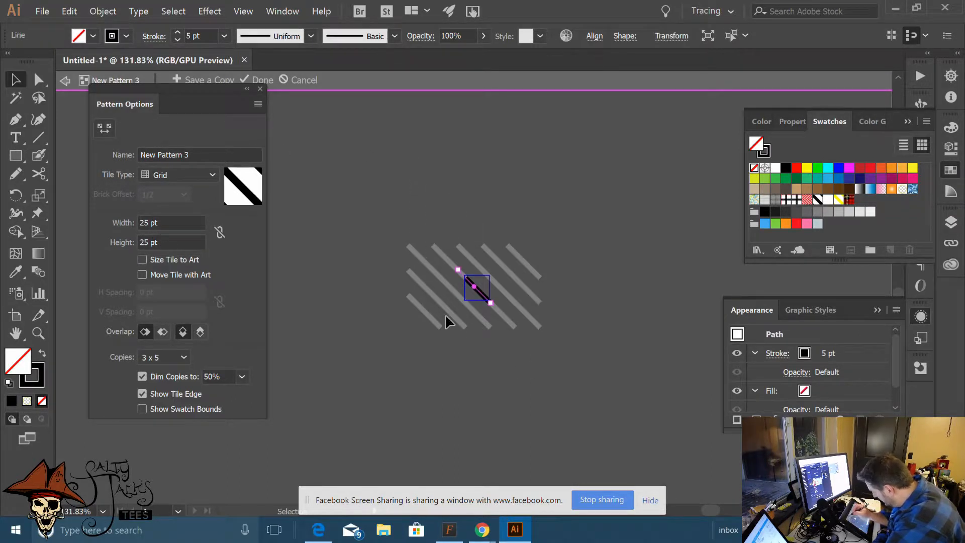
{"action": "left_click", "coordinate": [391, 329]}
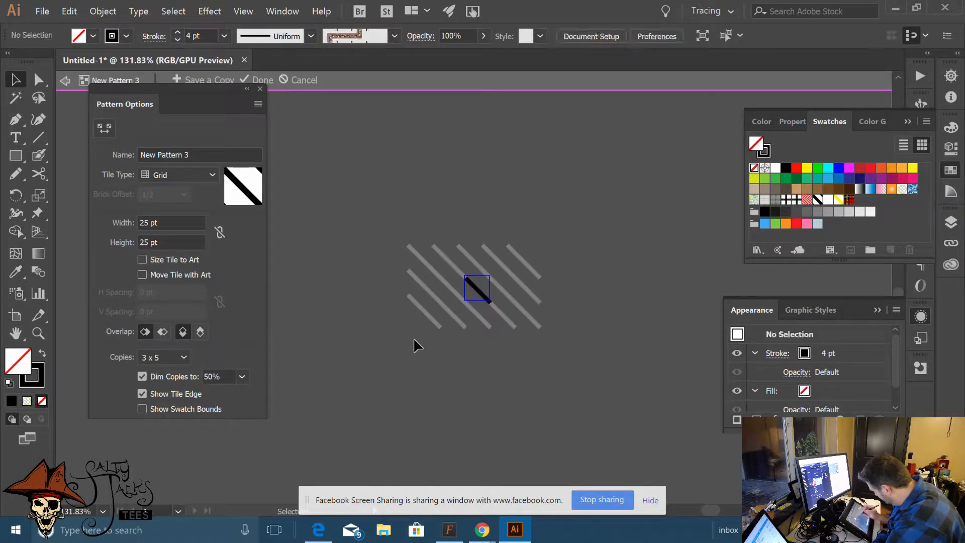
Set the black stripe pattern's tile width and height to 15 pt, and finish editing the pattern
{"action": "left_click", "coordinate": [163, 223]}
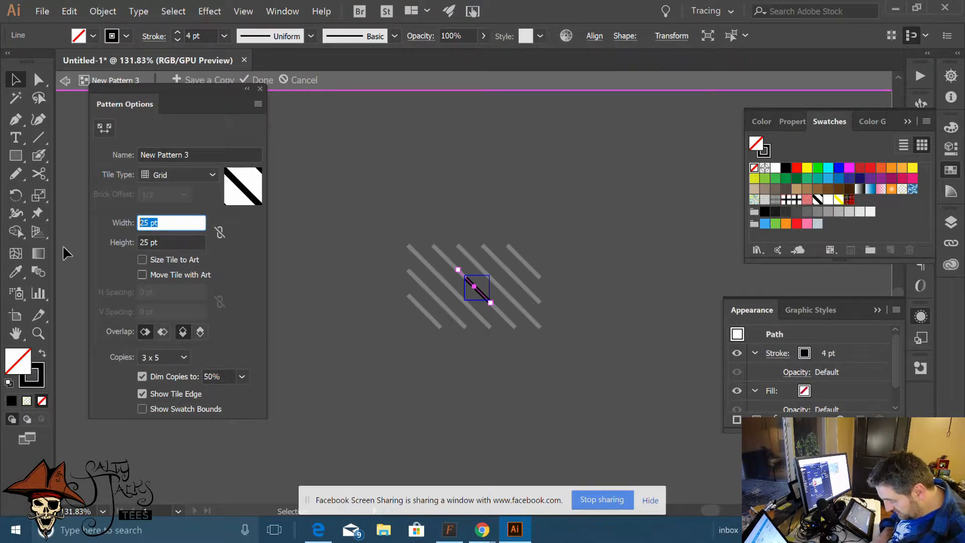
{"action": "type", "text": "15"}
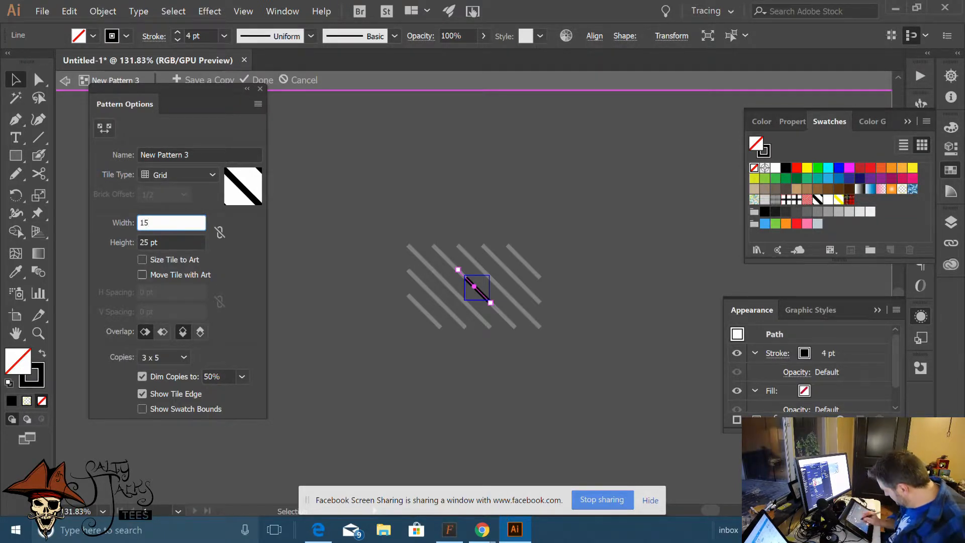
{"action": "key", "text": "Tab"}
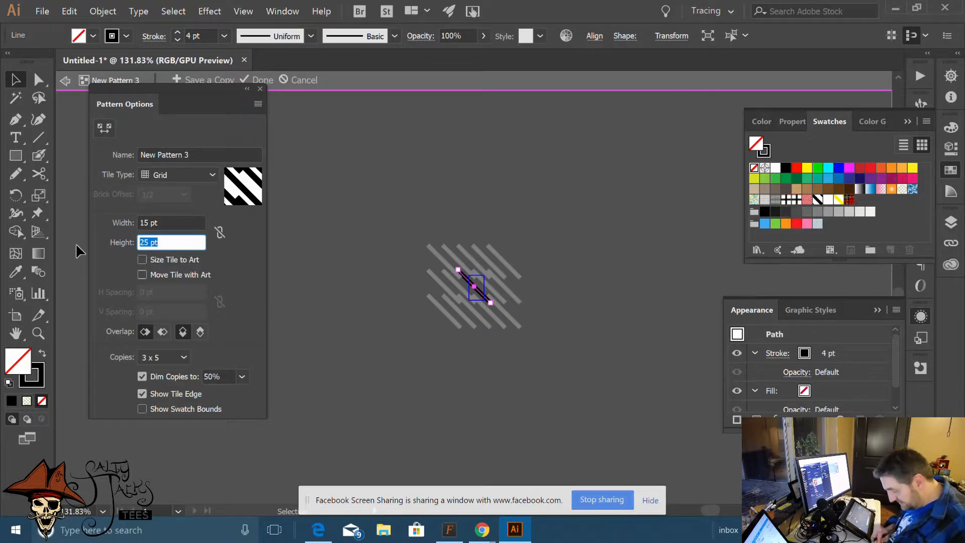
{"action": "type", "text": "15"}
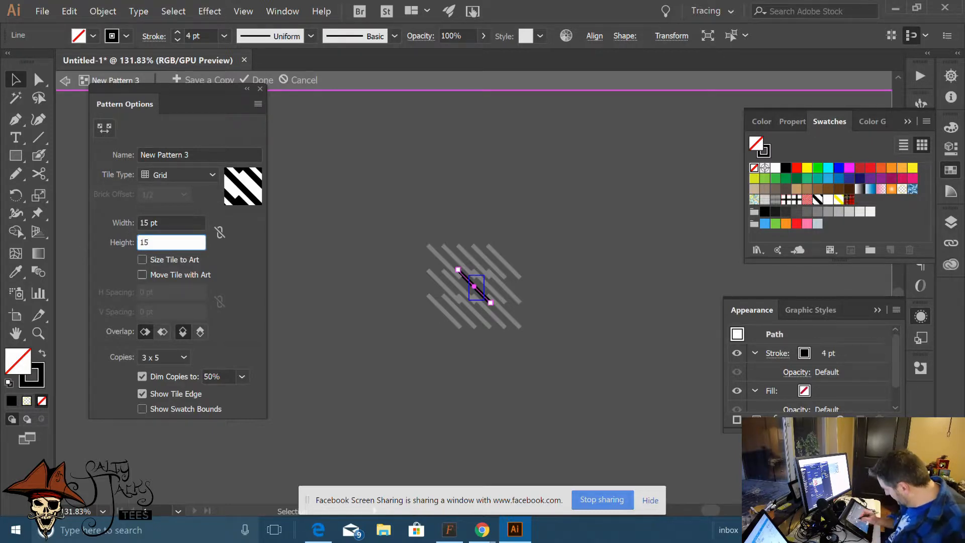
{"action": "key", "text": "Return"}
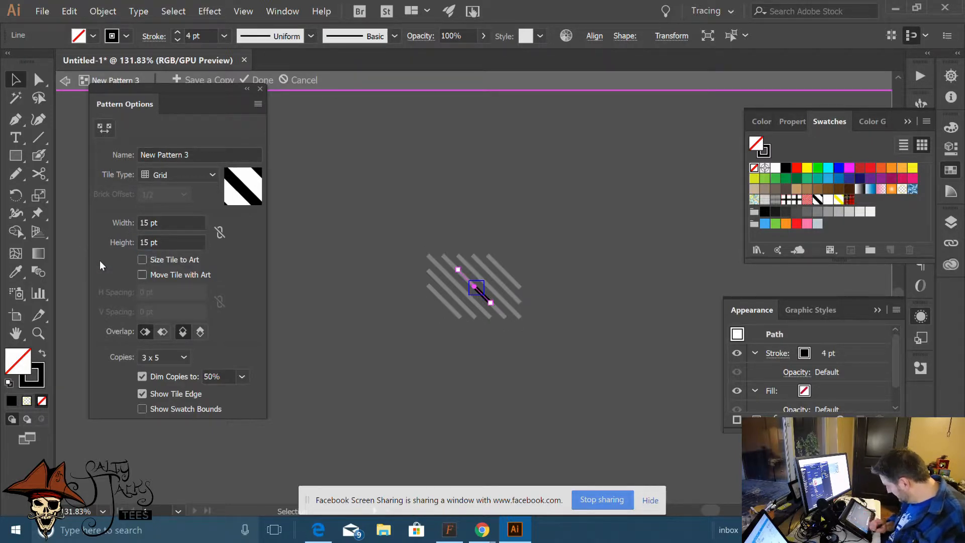
{"action": "left_click", "coordinate": [262, 80]}
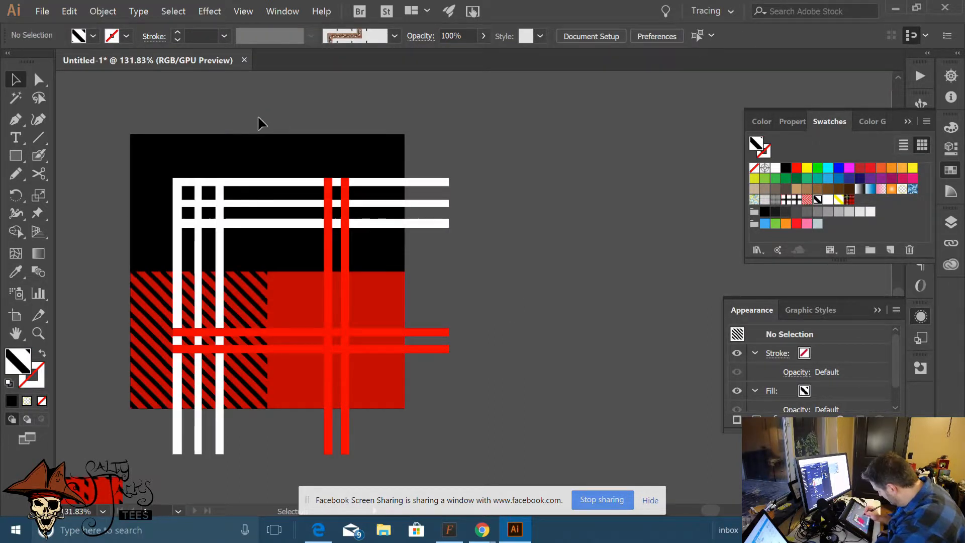
{"action": "left_click", "coordinate": [245, 318]}
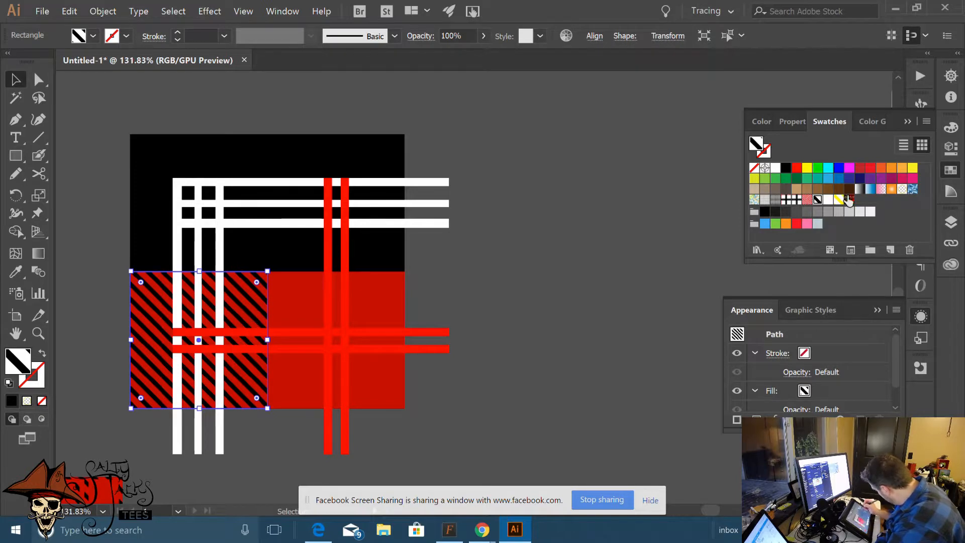
{"action": "left_click", "coordinate": [452, 283]}
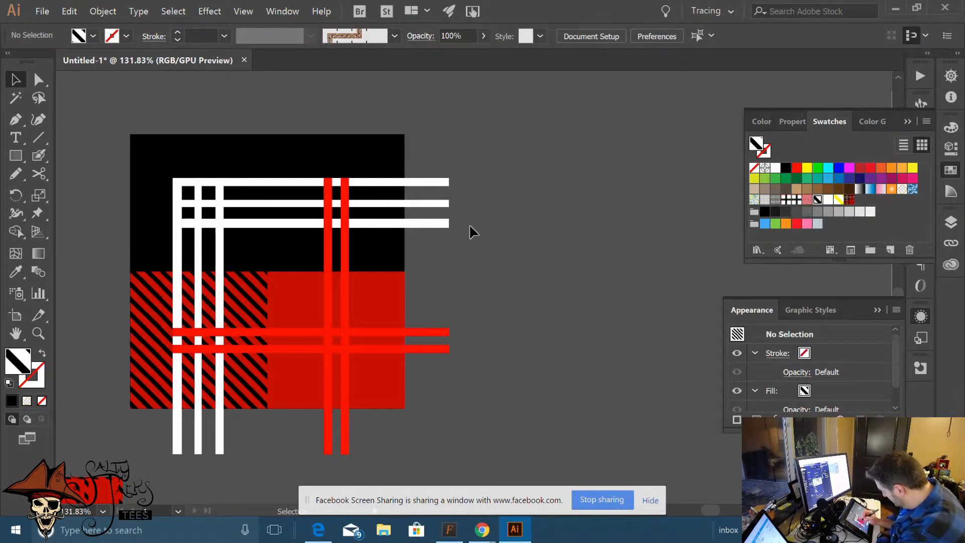
{"action": "left_click", "coordinate": [243, 313]}
{"action": "left_click", "coordinate": [444, 272]}
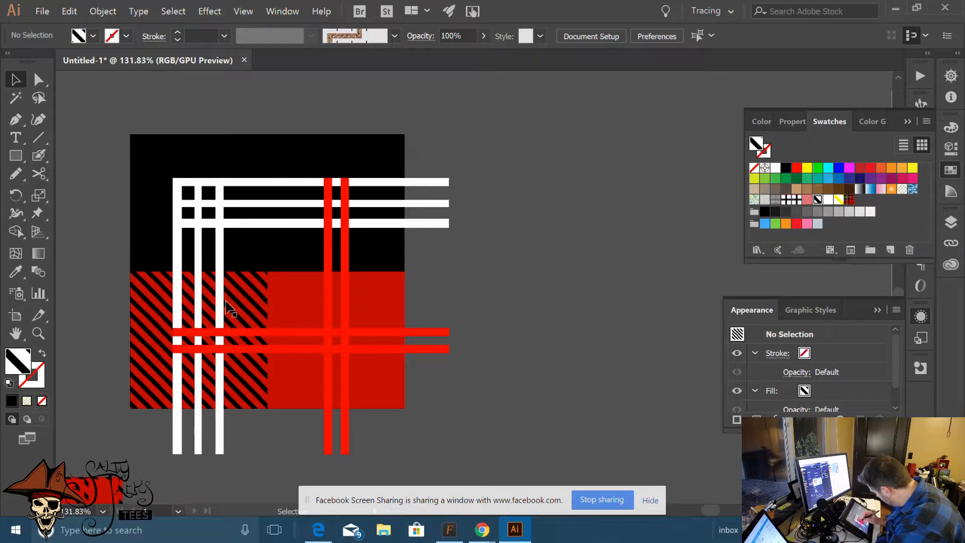
{"action": "left_click", "coordinate": [239, 320]}
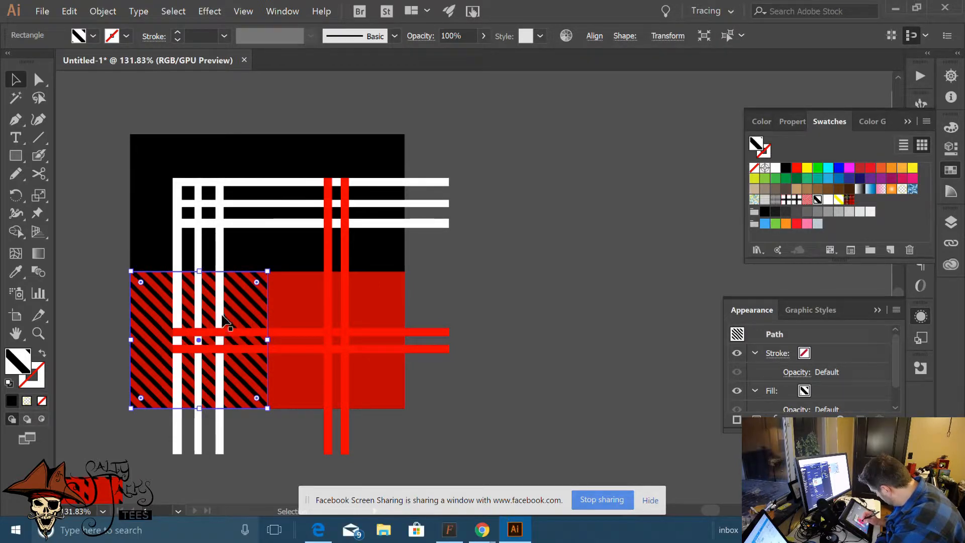
Fill the rightmost vertical white line of the duplicated artwork with the white diagonal stripe pattern
{"action": "left_click", "coordinate": [219, 328]}
{"action": "double_click", "coordinate": [828, 199]}
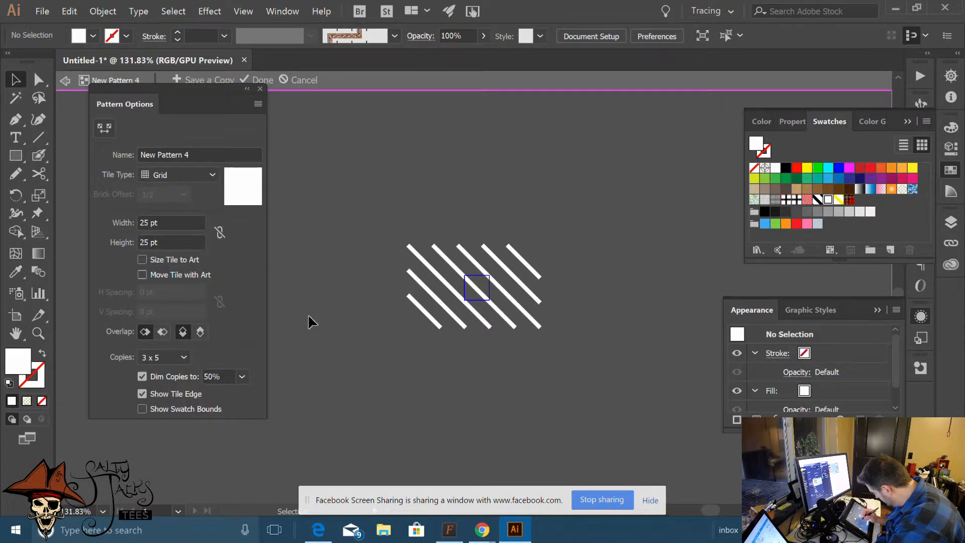
{"action": "key", "text": "Escape"}
{"action": "left_click", "coordinate": [358, 308]}
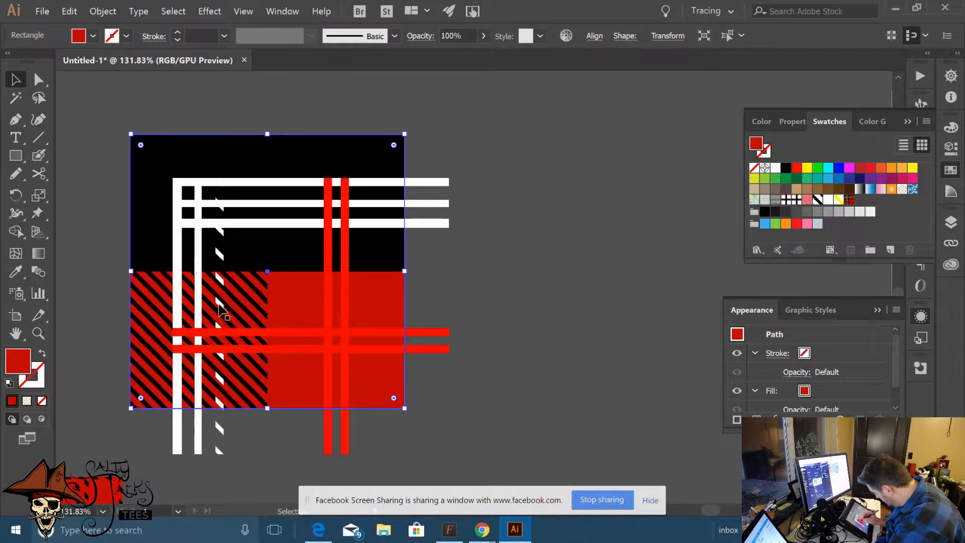
{"action": "left_click", "coordinate": [220, 308]}
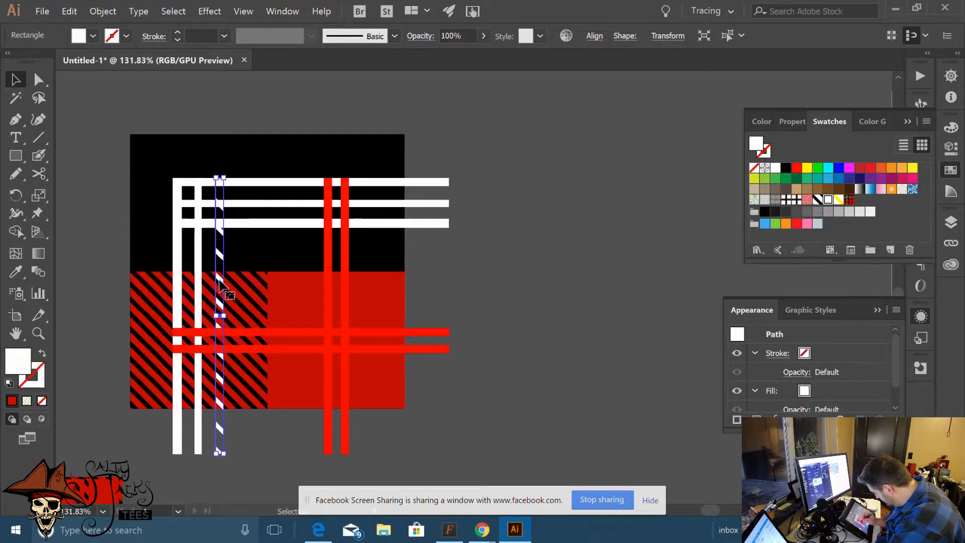
{"action": "double_click", "coordinate": [18, 361]}
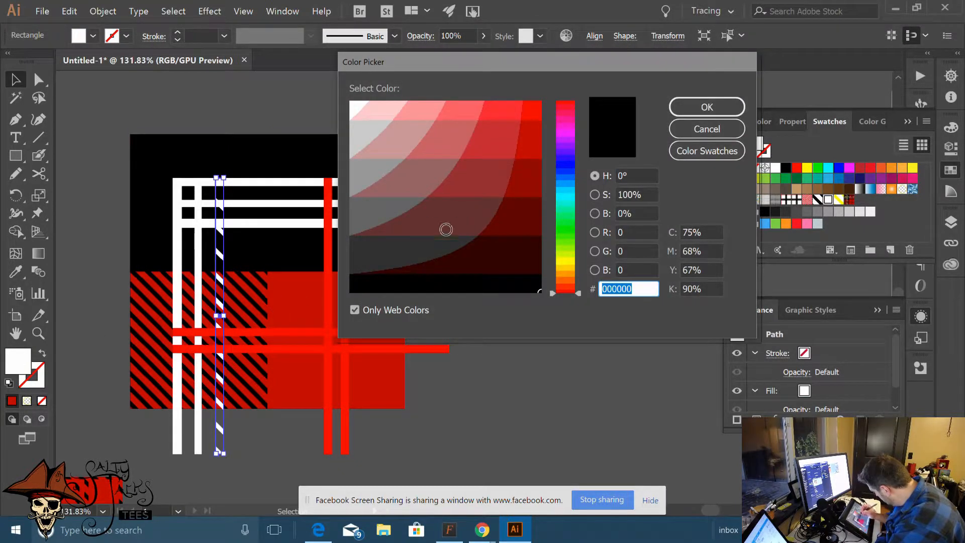
{"action": "left_click", "coordinate": [706, 128]}
Duplicate the line in the white diagonal stripe pattern as a parallel stripe up and to the right, and finish editing
{"action": "double_click", "coordinate": [828, 200]}
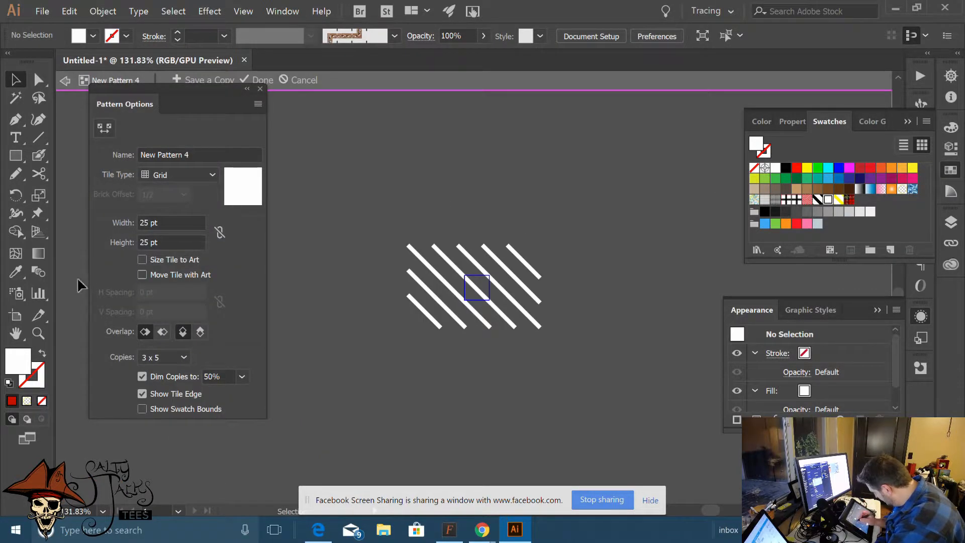
{"action": "left_click", "coordinate": [156, 223]}
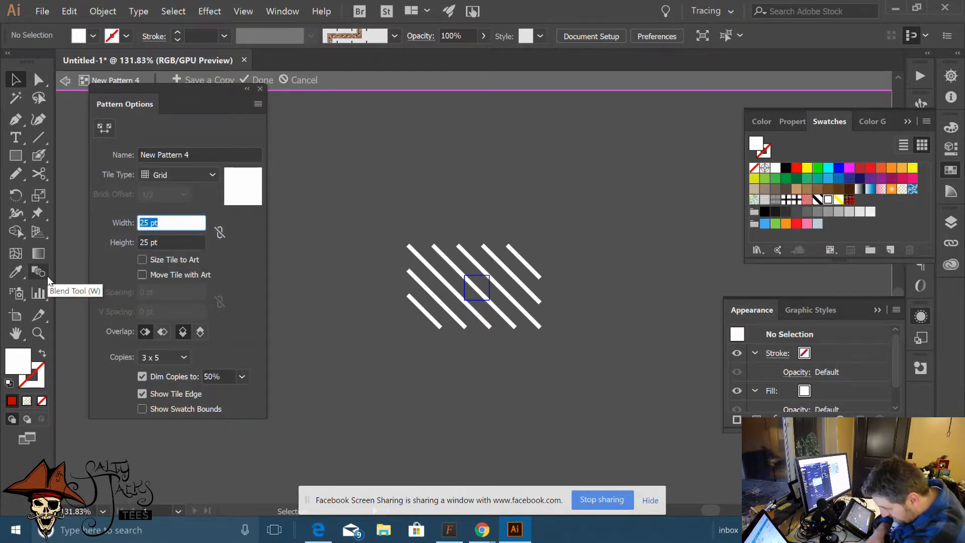
{"action": "left_click", "coordinate": [558, 218]}
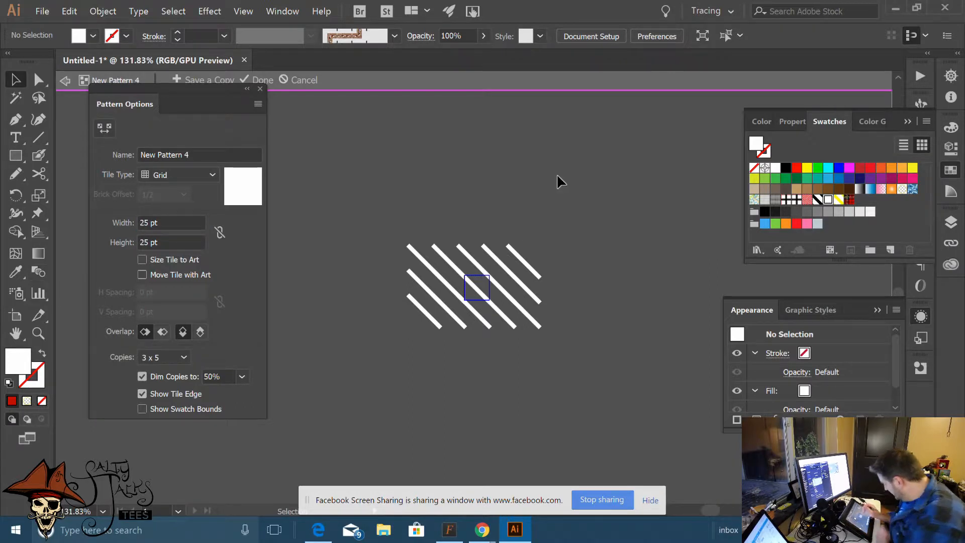
{"action": "key", "text": "ctrl+plus"}
{"action": "key", "text": "ctrl+plus"}
{"action": "key", "text": "ctrl+plus"}
{"action": "scroll", "coordinate": [422, 389], "scroll_direction": "up", "scroll_amount": 3}
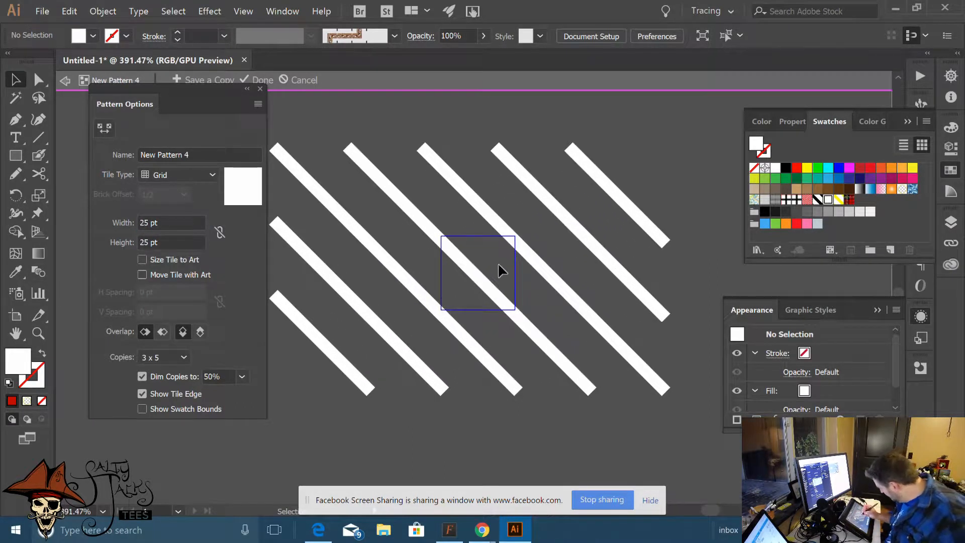
{"action": "left_click_drag", "start_coordinate": [495, 287], "coordinate": [516, 277]}
{"action": "left_click", "coordinate": [704, 187]}
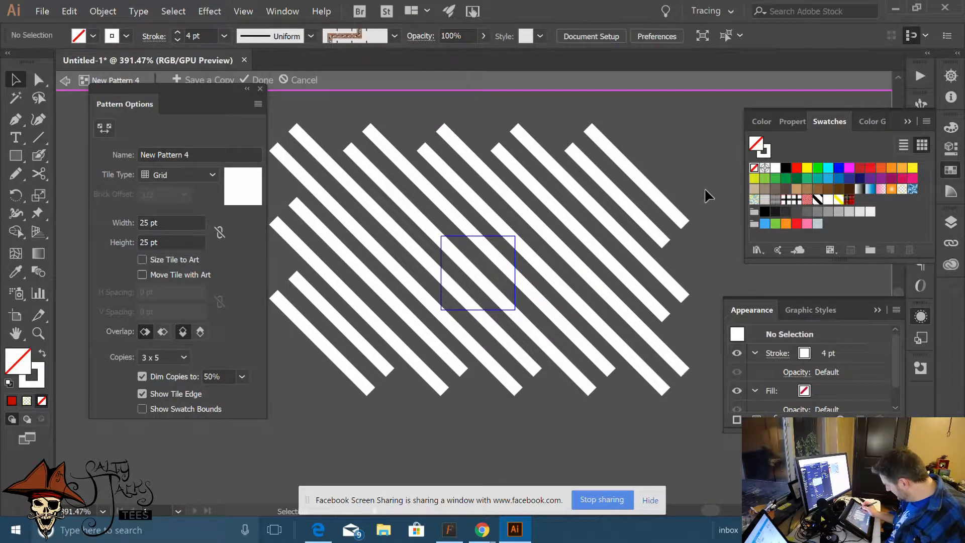
{"action": "left_click", "coordinate": [261, 79]}
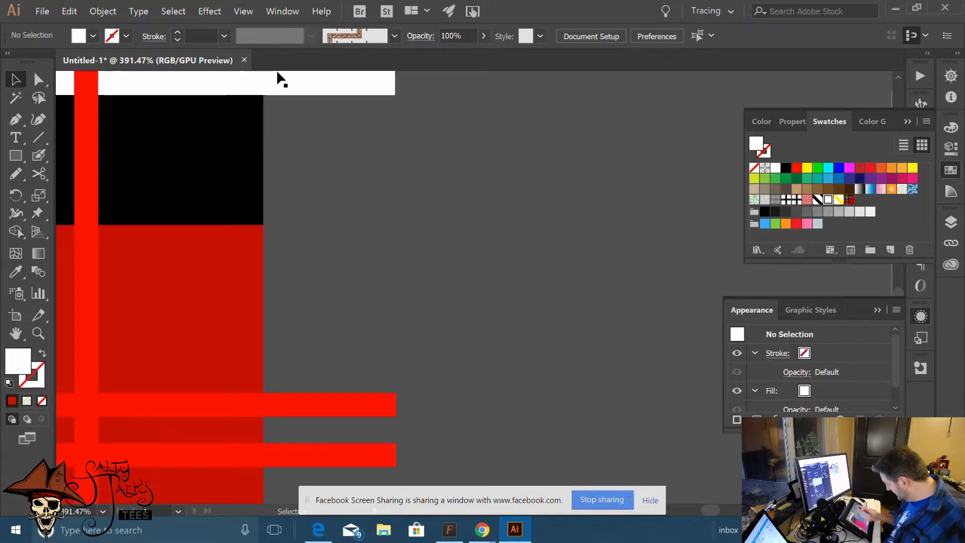
{"action": "scroll", "coordinate": [351, 301], "scroll_direction": "down", "scroll_amount": 5}
{"action": "left_click_drag", "start_coordinate": [351, 301], "coordinate": [544, 288]}
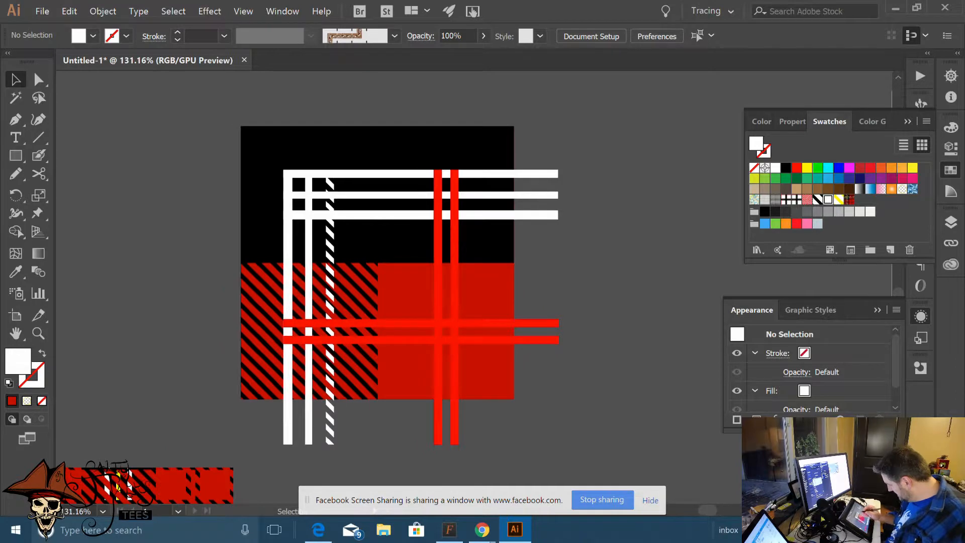
{"action": "left_click", "coordinate": [329, 429]}
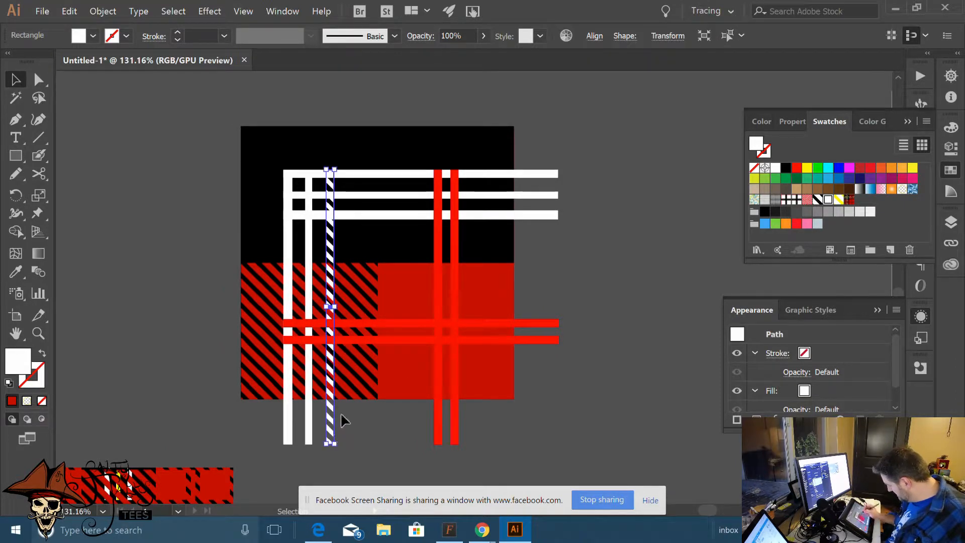
{"action": "left_click", "coordinate": [595, 275]}
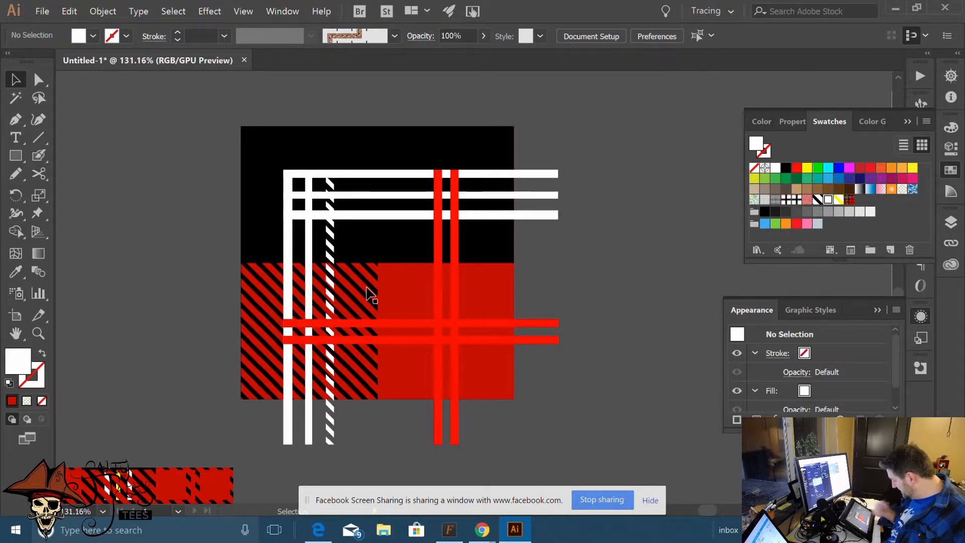
Open the black diagonal stripe pattern for editing and set its tile width and height to 25 pt
{"action": "left_click", "coordinate": [354, 309]}
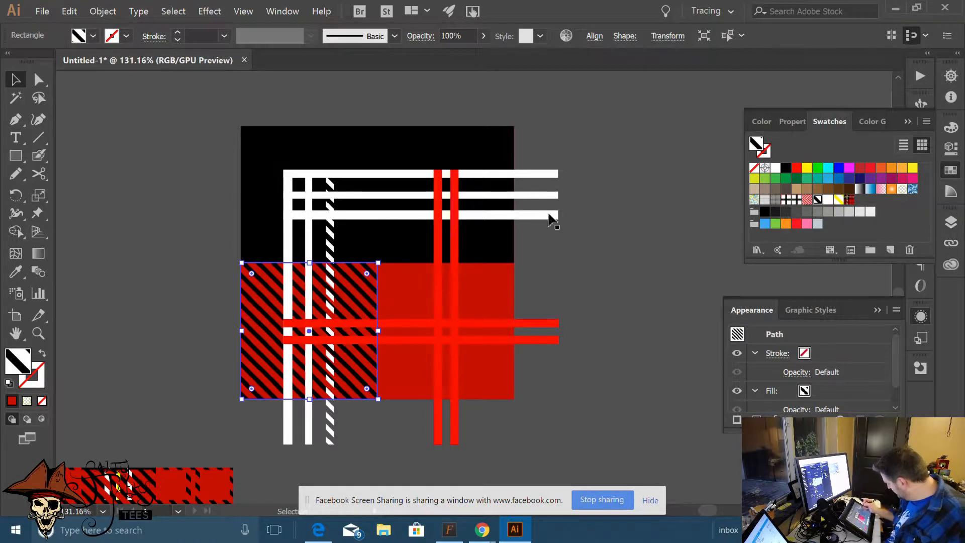
{"action": "double_click", "coordinate": [816, 200]}
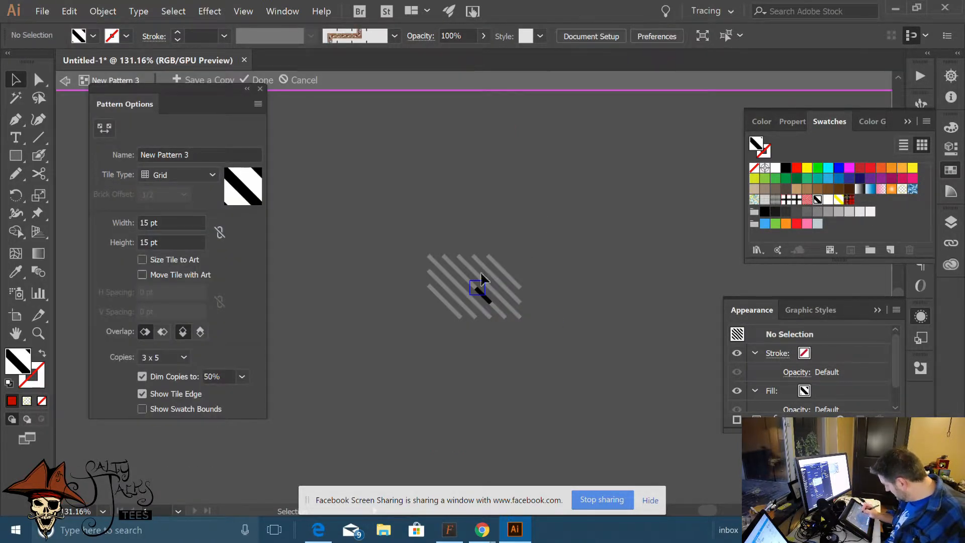
{"action": "scroll", "coordinate": [530, 196], "scroll_direction": "up", "scroll_amount": 5}
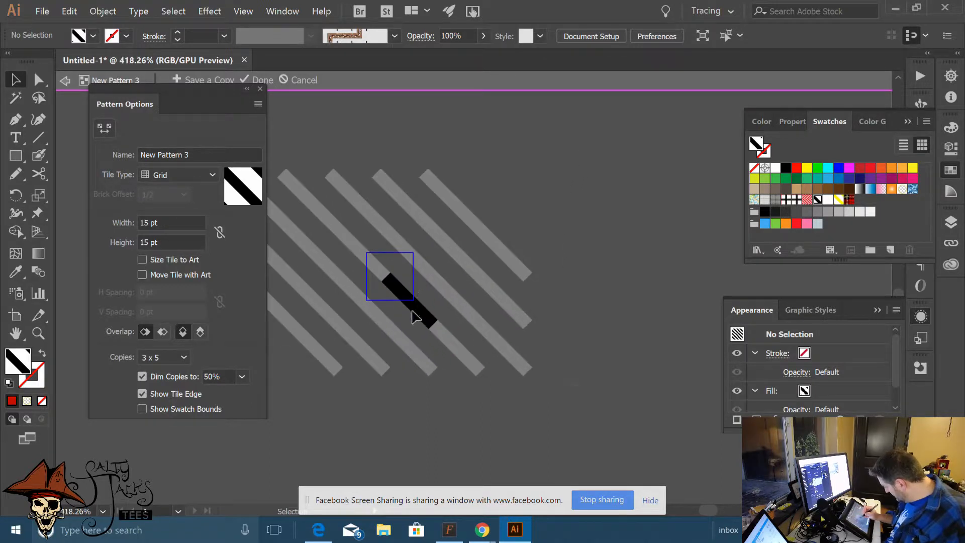
{"action": "left_click", "coordinate": [422, 318]}
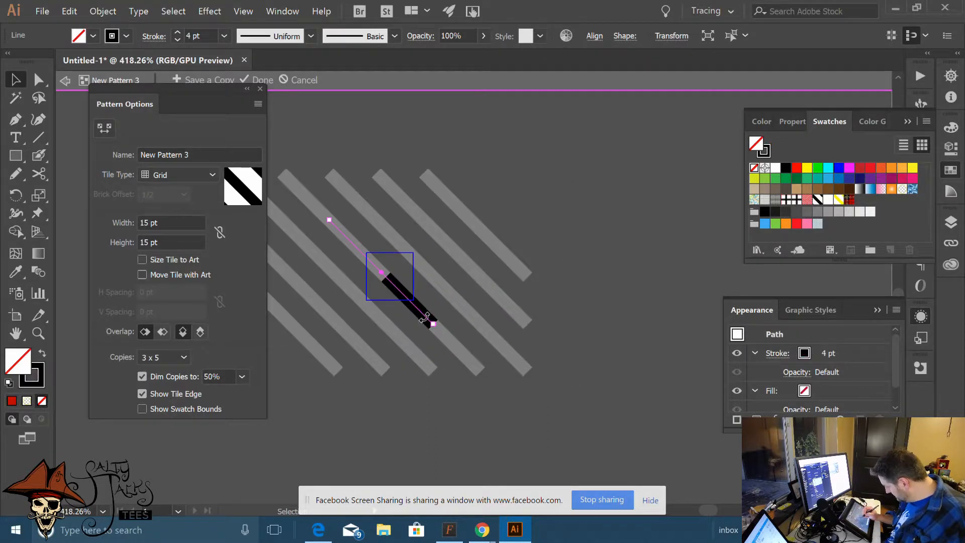
{"action": "left_click", "coordinate": [163, 222]}
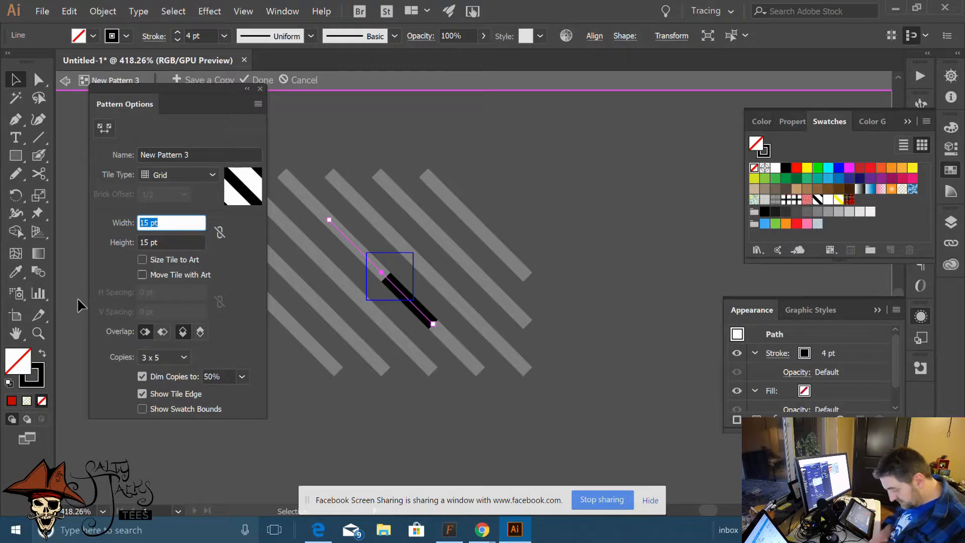
{"action": "type", "text": "25"}
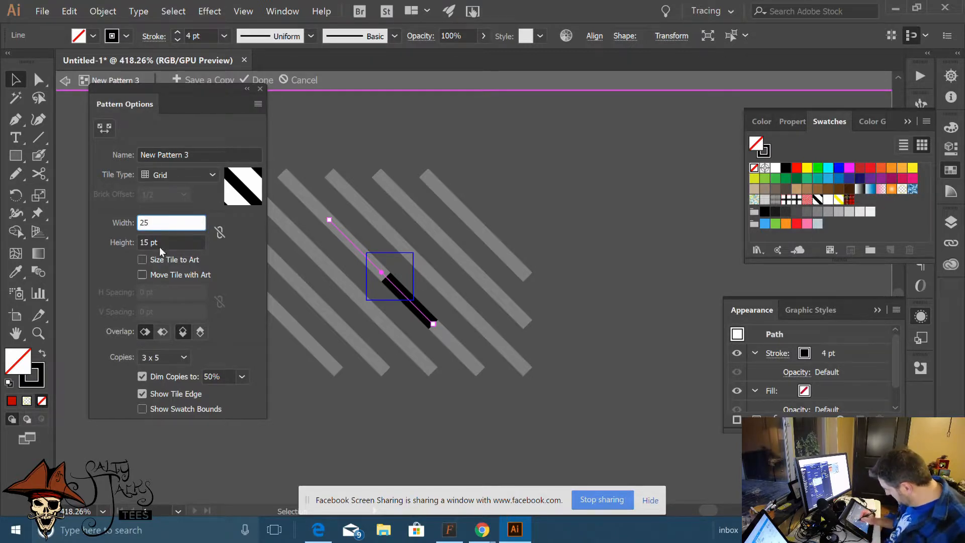
{"action": "key", "text": "Tab"}
{"action": "type", "text": "25"}
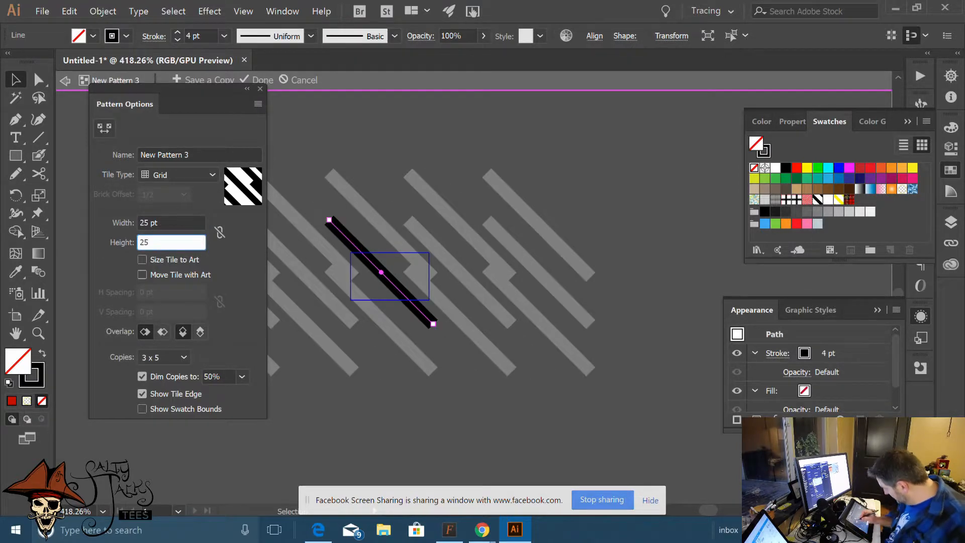
{"action": "key", "text": "Tab"}
{"action": "left_click", "coordinate": [455, 296]}
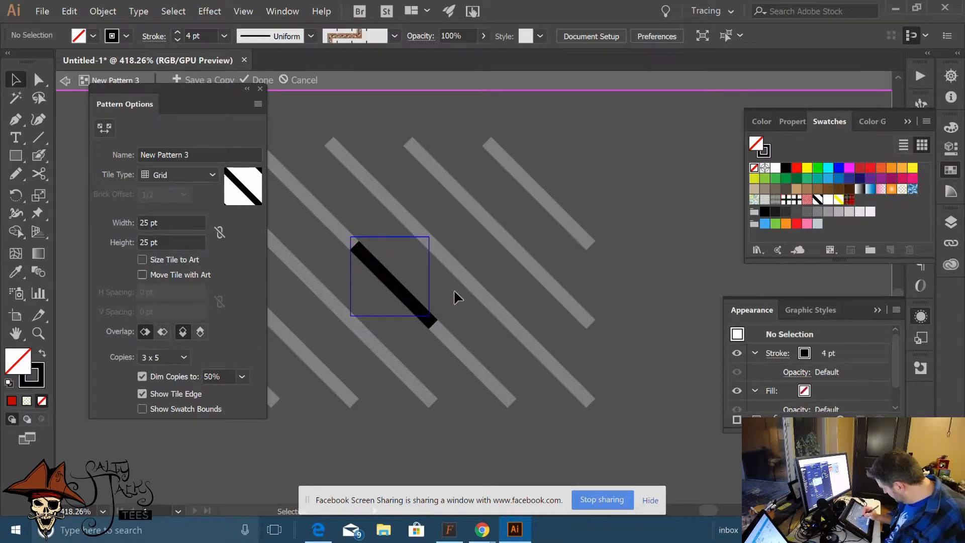
Thin the pattern's line to a 3 pt stroke, duplicate it as a parallel stripe up and to the right, and finish editing
{"action": "left_click", "coordinate": [420, 309]}
{"action": "left_click", "coordinate": [177, 40]}
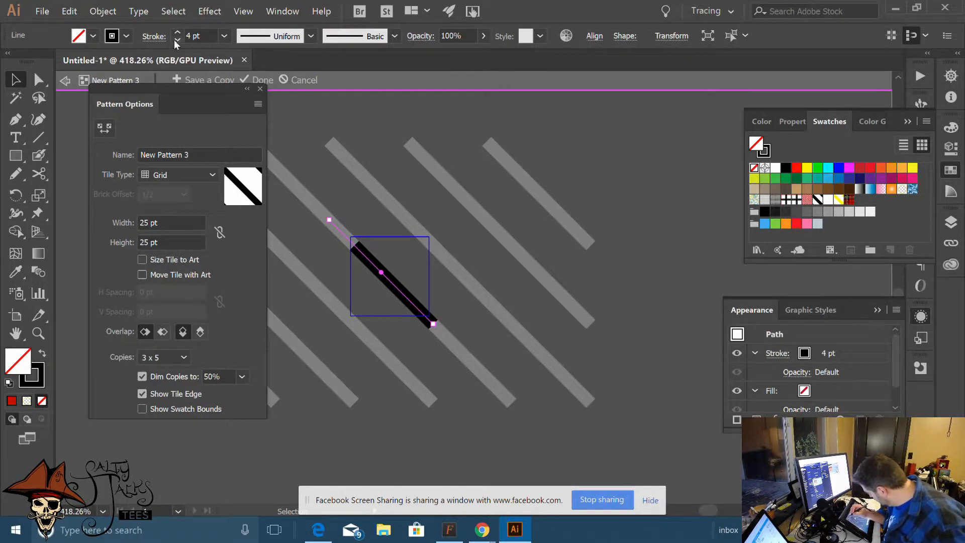
{"action": "left_click", "coordinate": [443, 306]}
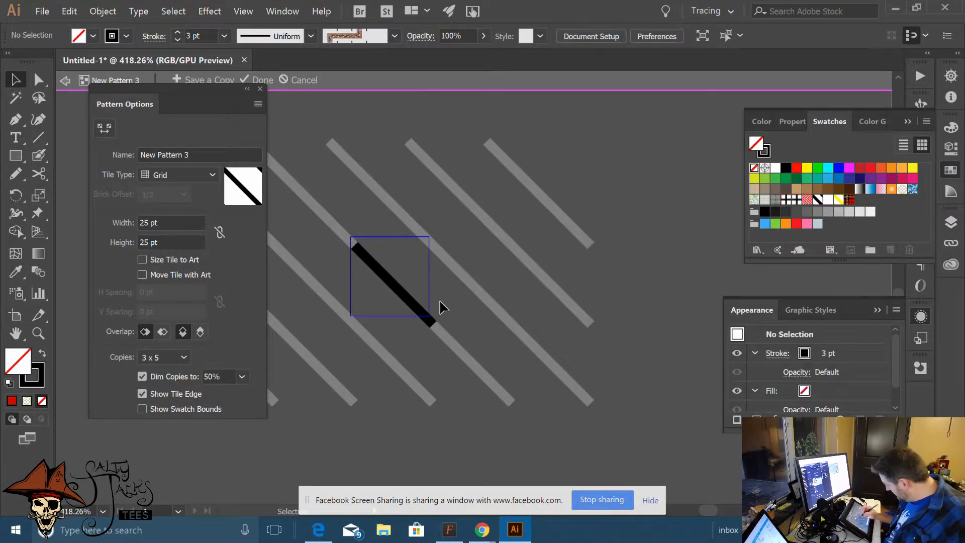
{"action": "left_click_drag", "start_coordinate": [405, 301], "coordinate": [454, 302]}
{"action": "left_click", "coordinate": [537, 395]}
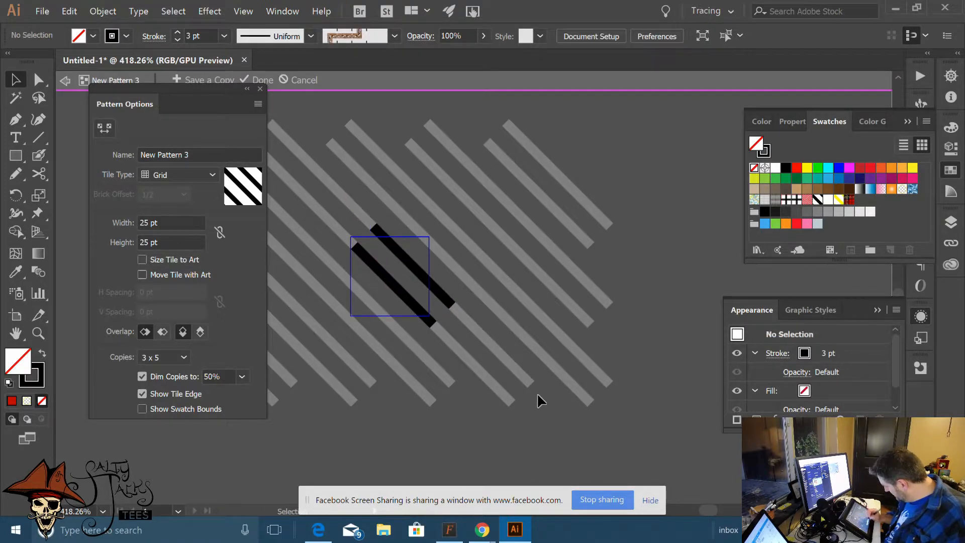
{"action": "left_click", "coordinate": [243, 79]}
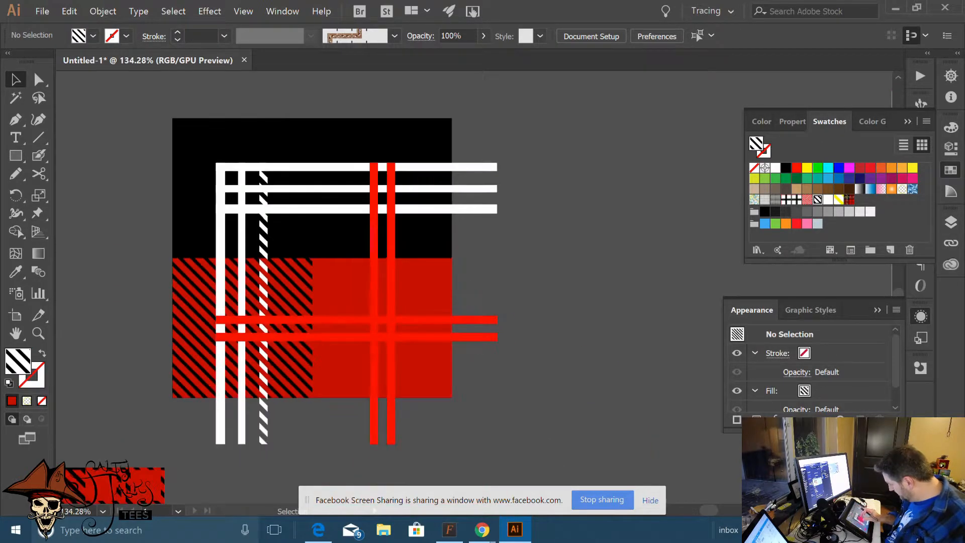
Reopen the black diagonal stripe pattern for editing and thin both of its lines to a 1 pt stroke
{"action": "scroll", "coordinate": [405, 381], "scroll_direction": "down", "scroll_amount": 5}
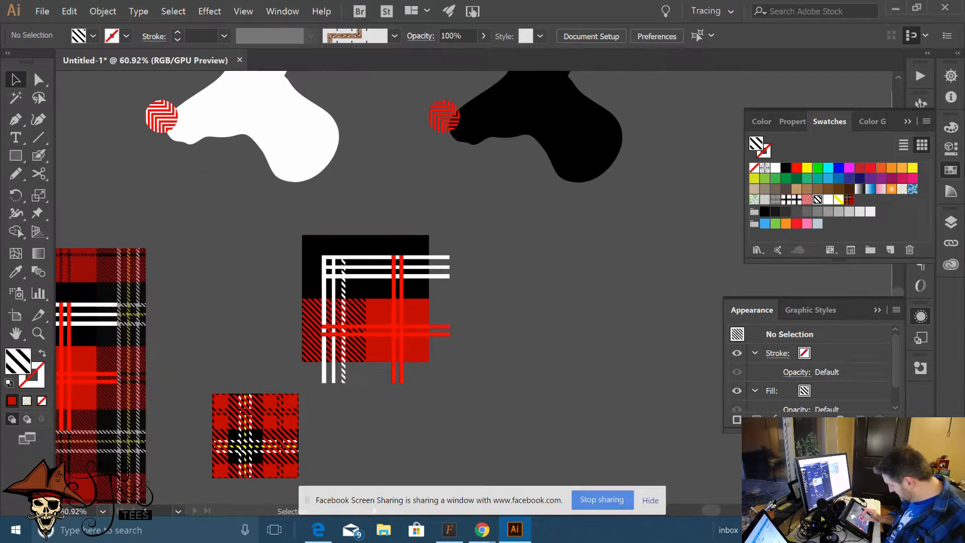
{"action": "scroll", "coordinate": [317, 349], "scroll_direction": "up", "scroll_amount": 5}
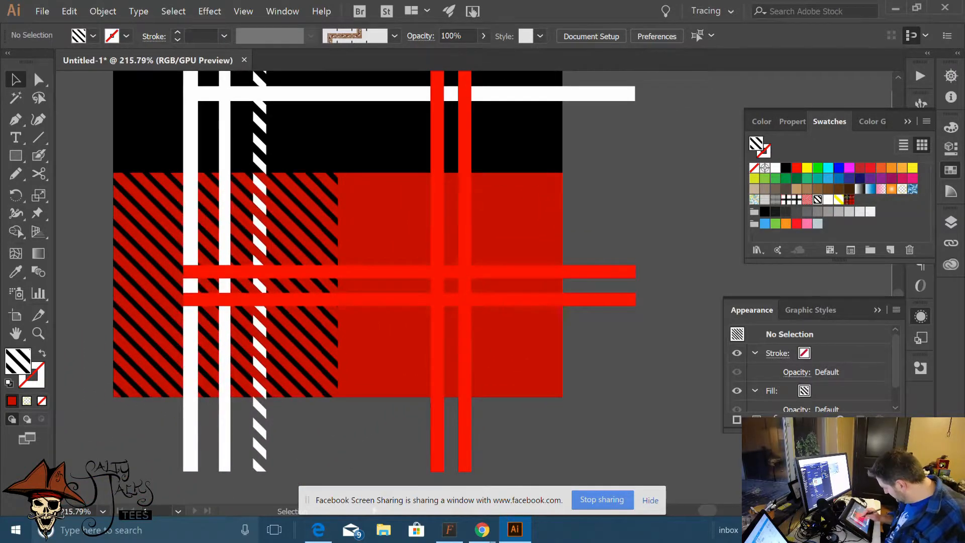
{"action": "left_click", "coordinate": [318, 350]}
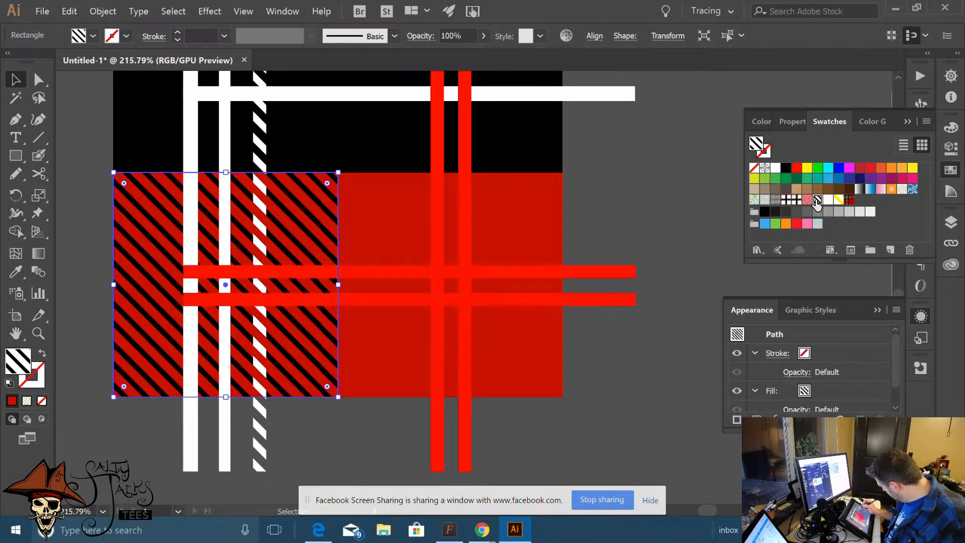
{"action": "double_click", "coordinate": [817, 200]}
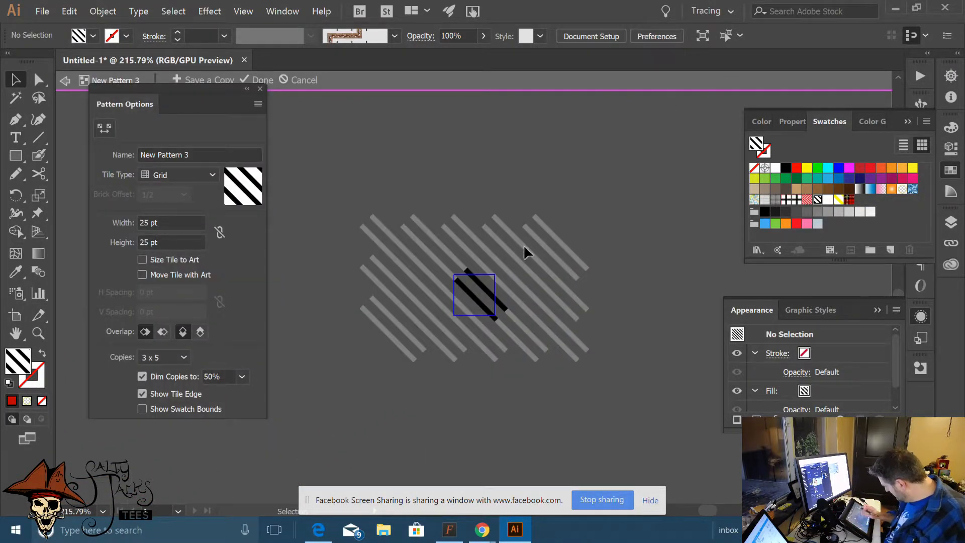
{"action": "scroll", "coordinate": [538, 286], "scroll_direction": "up", "scroll_amount": 4}
{"action": "scroll", "coordinate": [574, 196], "scroll_direction": "up", "scroll_amount": 3}
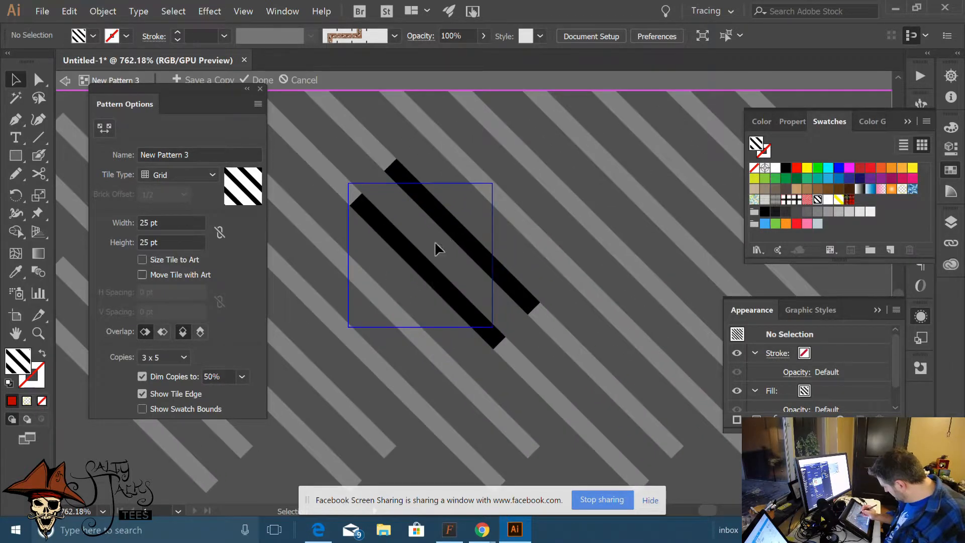
{"action": "key", "text": "ctrl+a"}
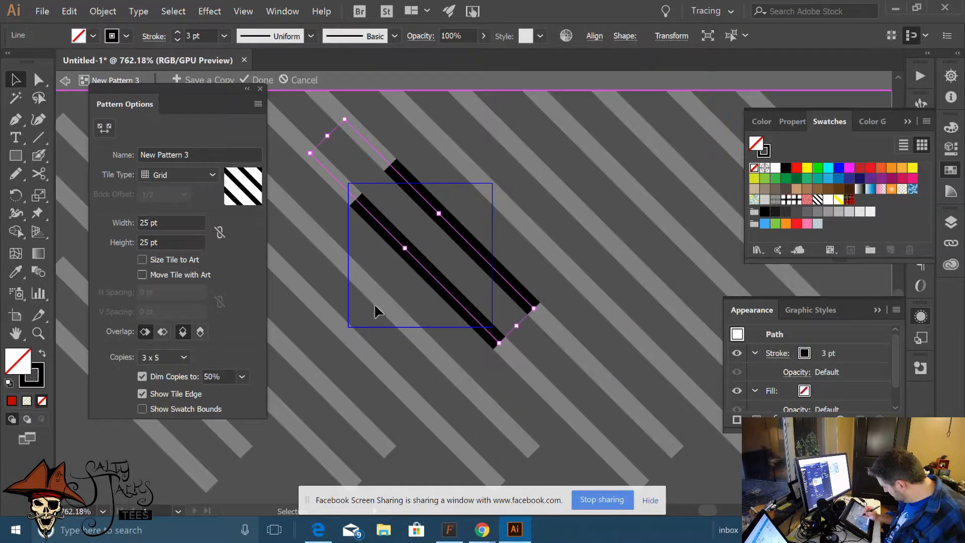
{"action": "left_click", "coordinate": [177, 40]}
{"action": "left_click", "coordinate": [177, 41]}
{"action": "left_click", "coordinate": [470, 202]}
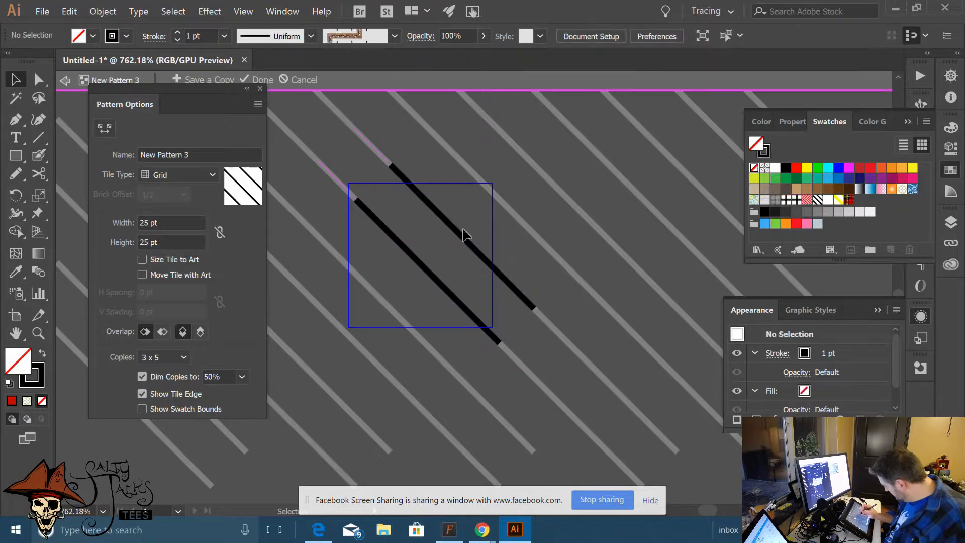
Rework the 1 pt lines into four closely spaced parallel stripes going up and to the right, and finish editing the pattern
{"action": "left_click_drag", "start_coordinate": [458, 229], "coordinate": [496, 224]}
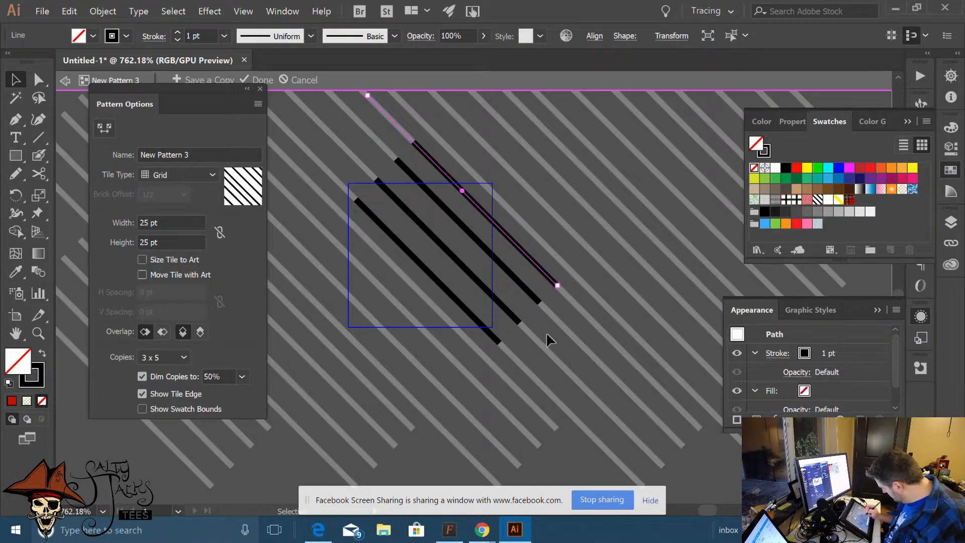
{"action": "left_click", "coordinate": [584, 375]}
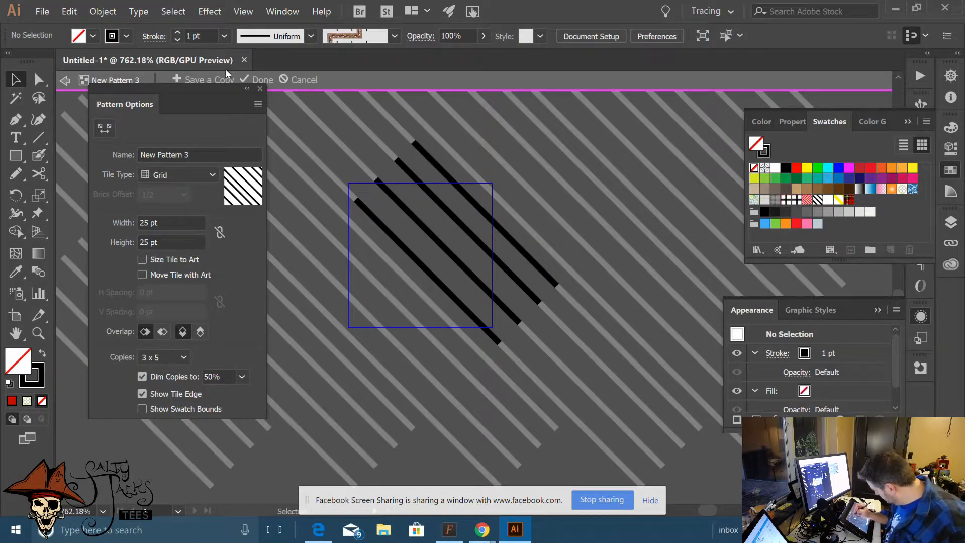
{"action": "left_click", "coordinate": [260, 79]}
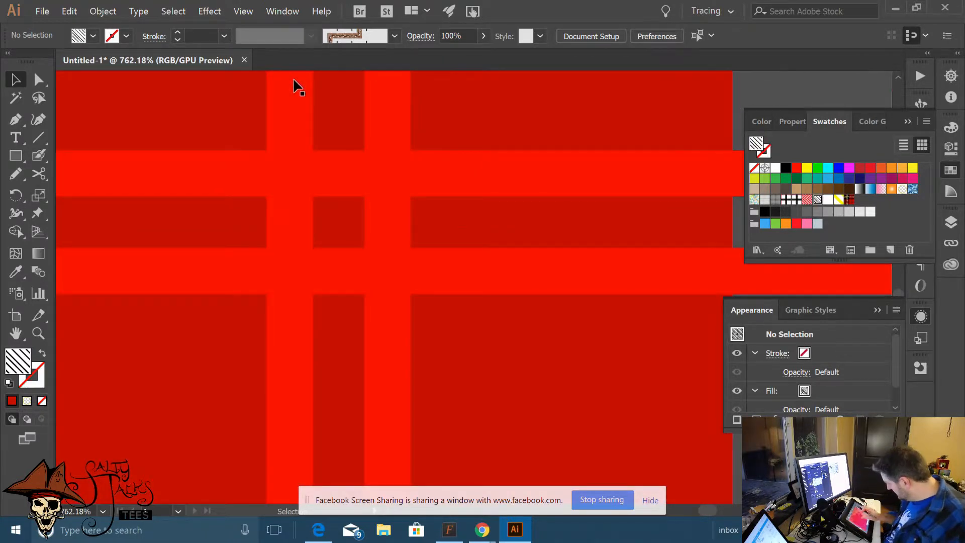
{"action": "scroll", "coordinate": [442, 285], "scroll_direction": "down", "scroll_amount": 8}
{"action": "scroll", "coordinate": [463, 267], "scroll_direction": "left", "scroll_amount": 3}
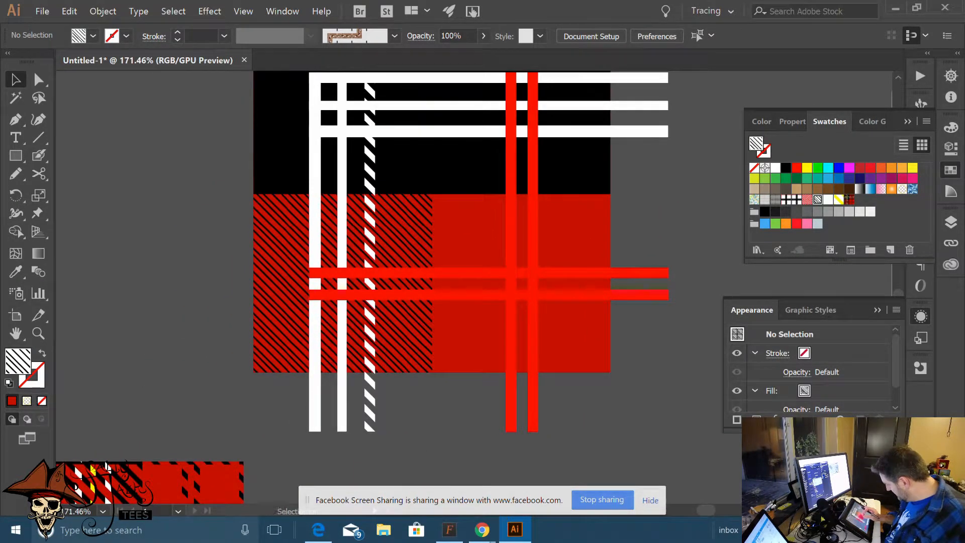
Undo back into the black stripe pattern's editing mode, removing the last copied stripe so three lines remain
{"action": "key", "text": "ctrl+z"}
{"action": "scroll", "coordinate": [585, 316], "scroll_direction": "up", "scroll_amount": 5}
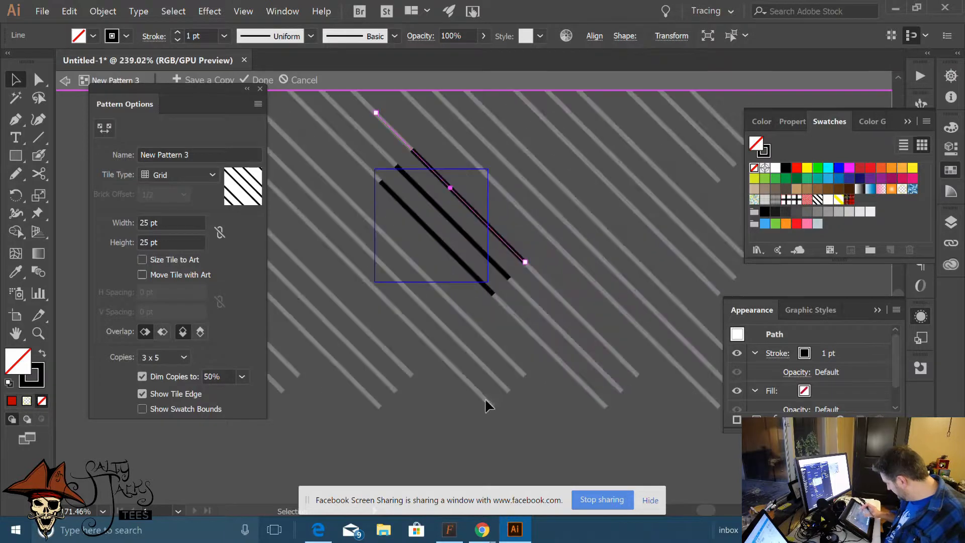
{"action": "left_click", "coordinate": [494, 203]}
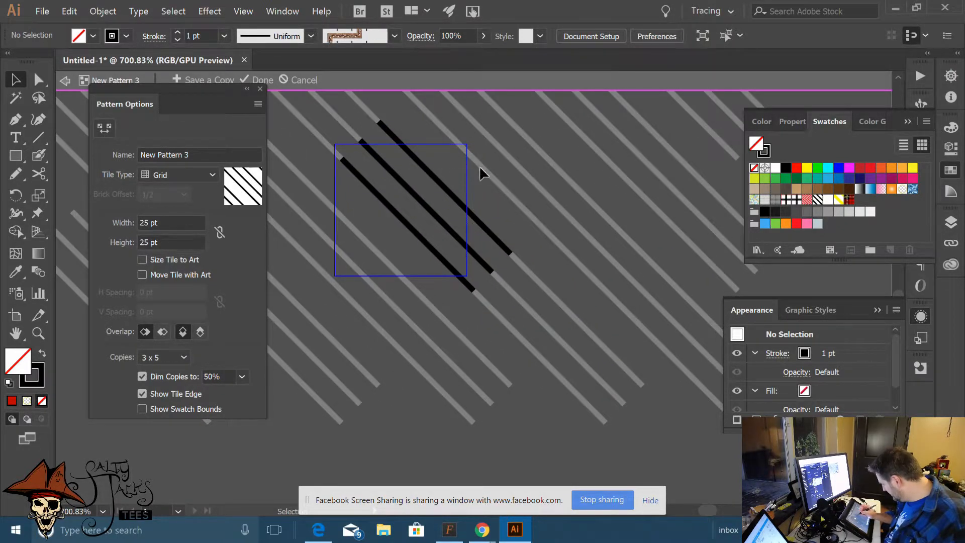
Shift the three stripes slightly down and to the left, and duplicate the upper one as a fourth parallel stripe
{"action": "left_click_drag", "start_coordinate": [455, 178], "coordinate": [370, 255]}
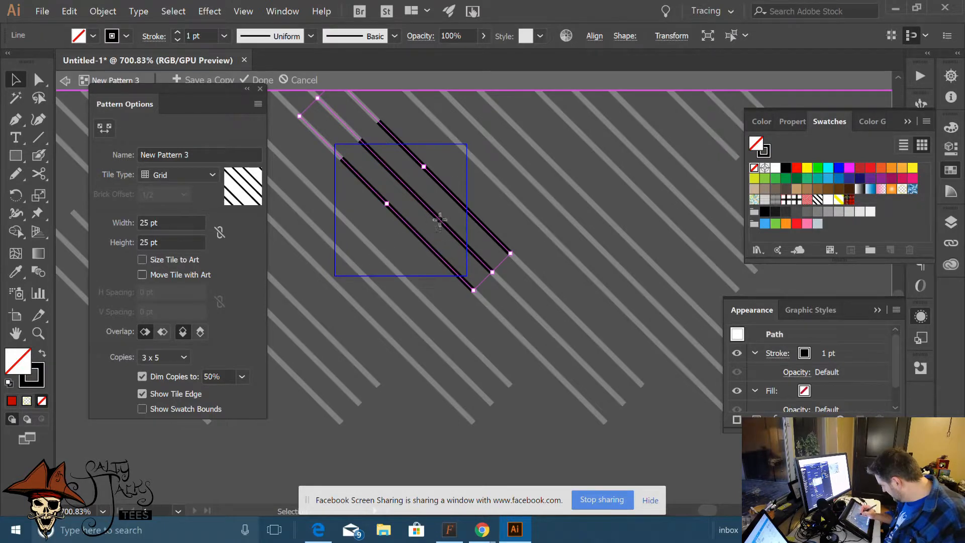
{"action": "left_click_drag", "start_coordinate": [434, 213], "coordinate": [459, 207]}
{"action": "left_click", "coordinate": [442, 218]}
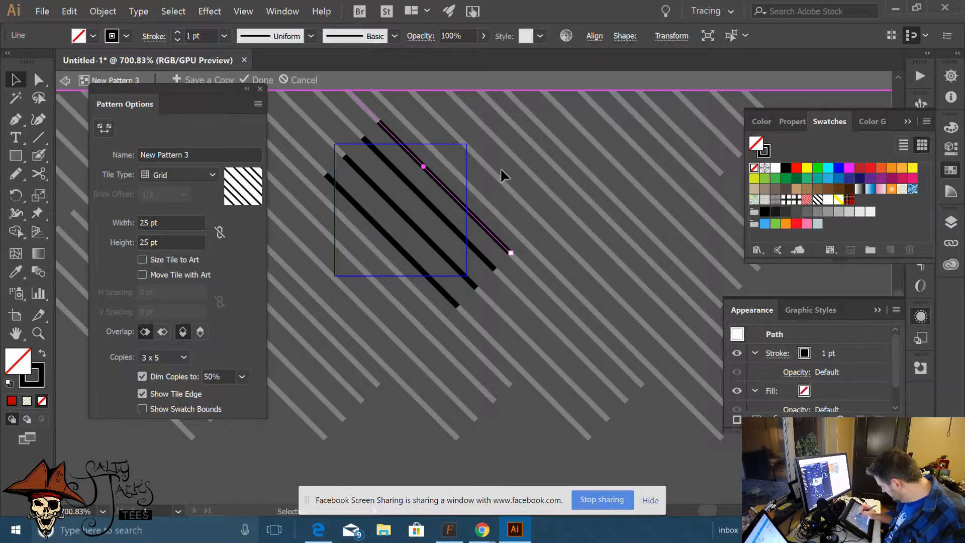
Distribute all four stripes evenly by their horizontal centres, and finish editing the black stripe pattern
{"action": "key", "text": "ctrl+a"}
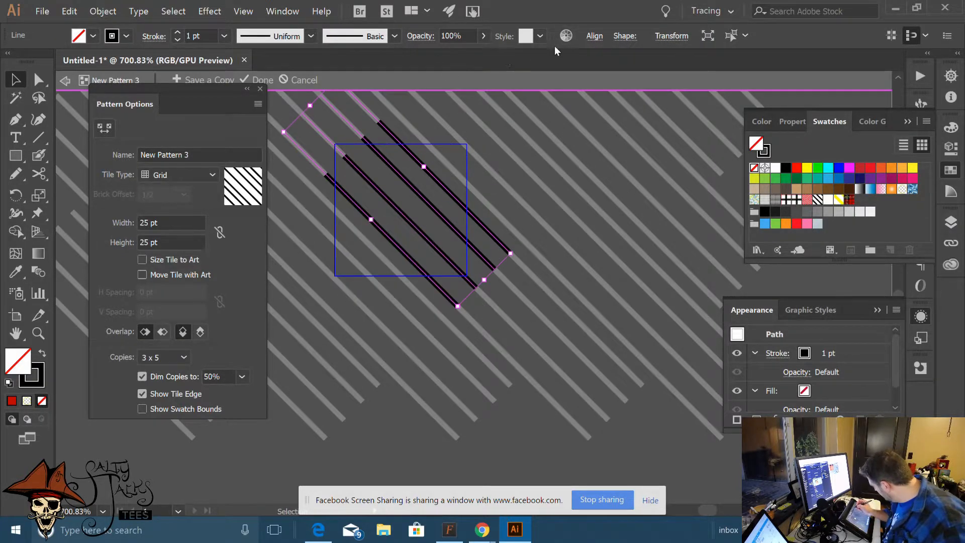
{"action": "left_click", "coordinate": [594, 35]}
{"action": "left_click", "coordinate": [562, 118]}
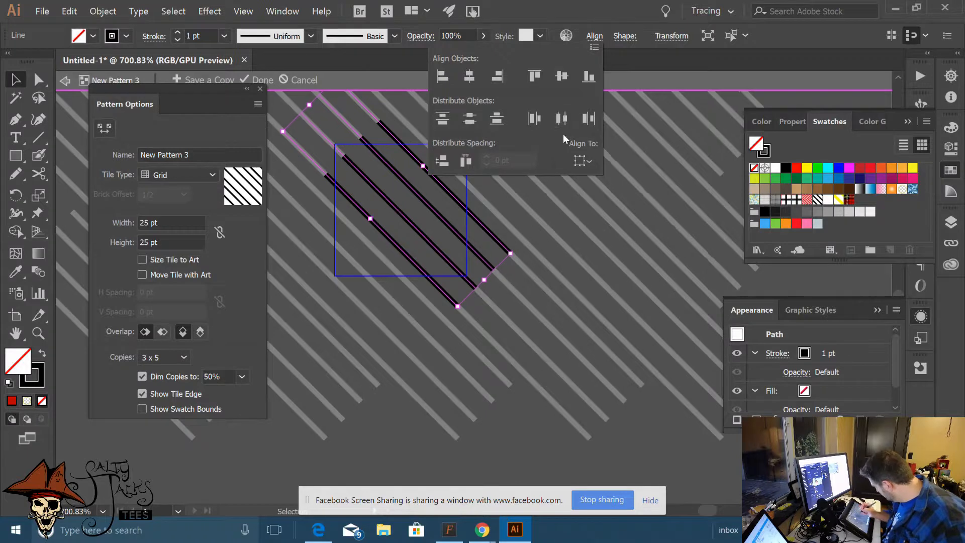
{"action": "left_click", "coordinate": [627, 156]}
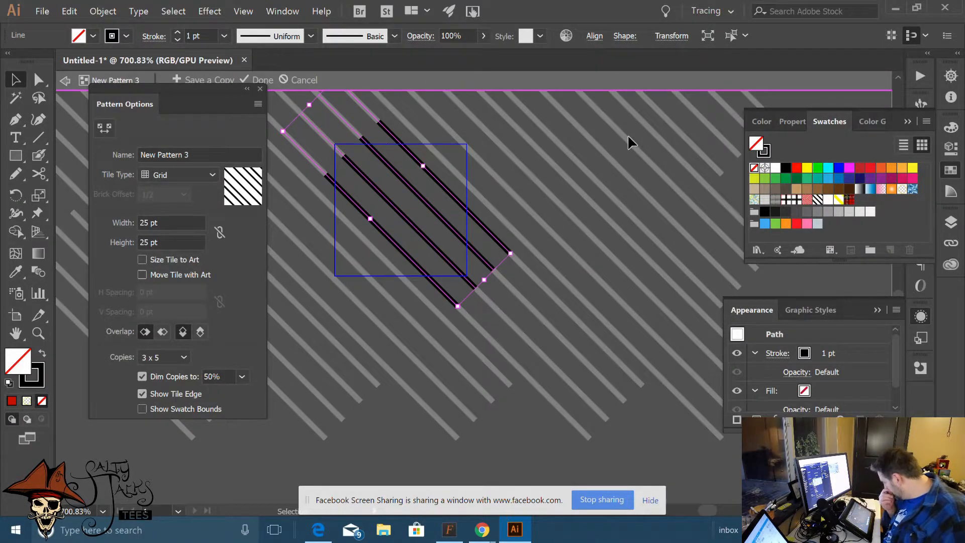
{"action": "left_click", "coordinate": [259, 80]}
{"action": "scroll", "coordinate": [316, 277], "scroll_direction": "down", "scroll_amount": 5}
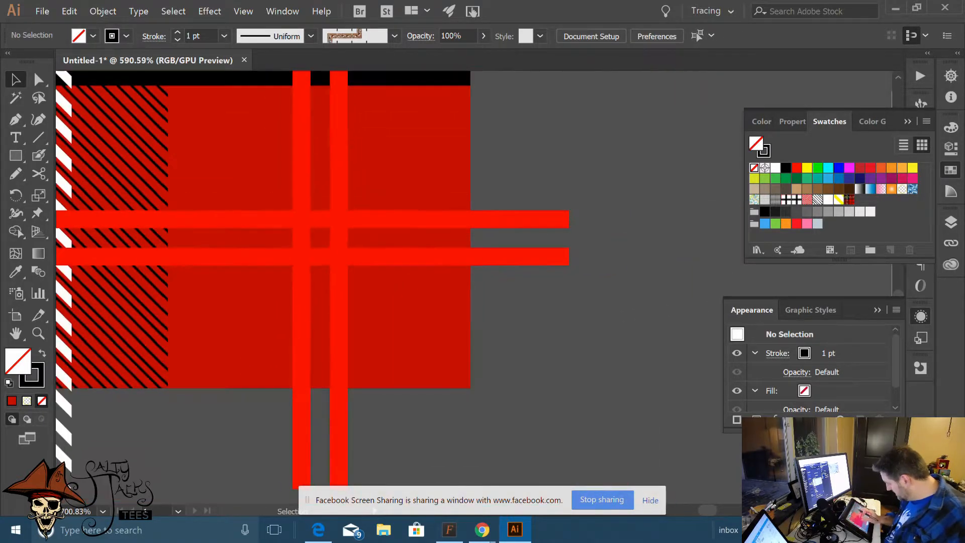
{"action": "scroll", "coordinate": [338, 251], "scroll_direction": "left", "scroll_amount": 6}
{"action": "scroll", "coordinate": [371, 374], "scroll_direction": "left", "scroll_amount": 5}
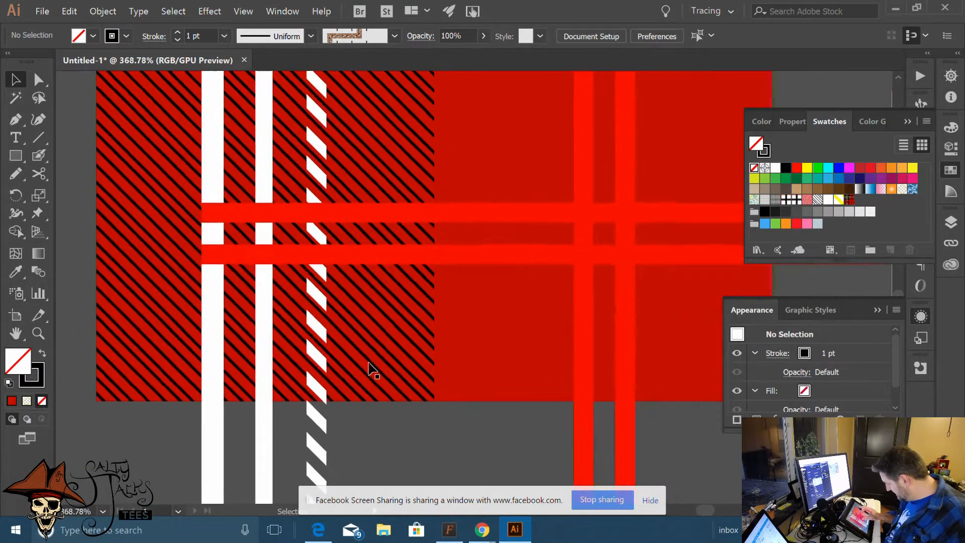
Apply the black diagonal stripe pattern swatch to the lower horizontal red bar and open that pattern for editing
{"action": "scroll", "coordinate": [312, 372], "scroll_direction": "up", "scroll_amount": 3}
{"action": "scroll", "coordinate": [311, 370], "scroll_direction": "up", "scroll_amount": 1}
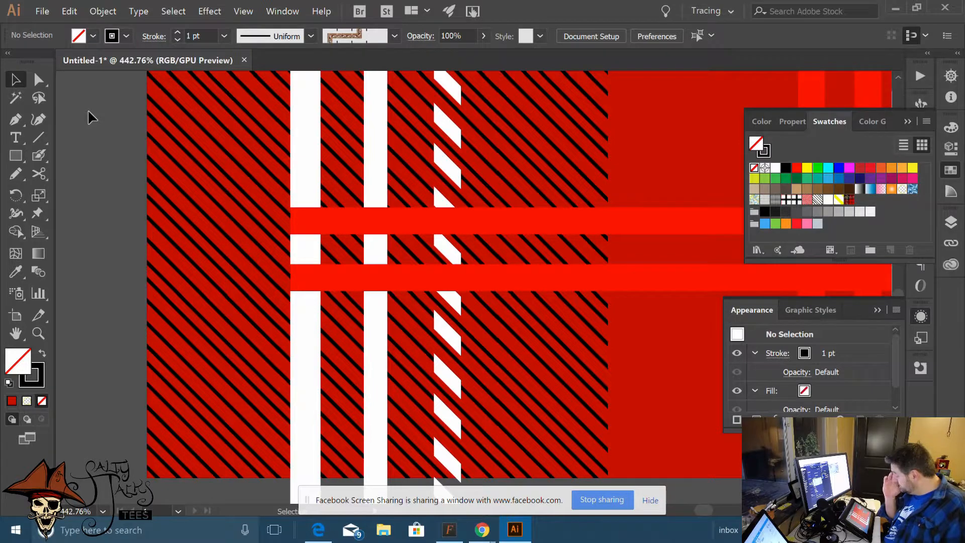
{"action": "left_click", "coordinate": [311, 277]}
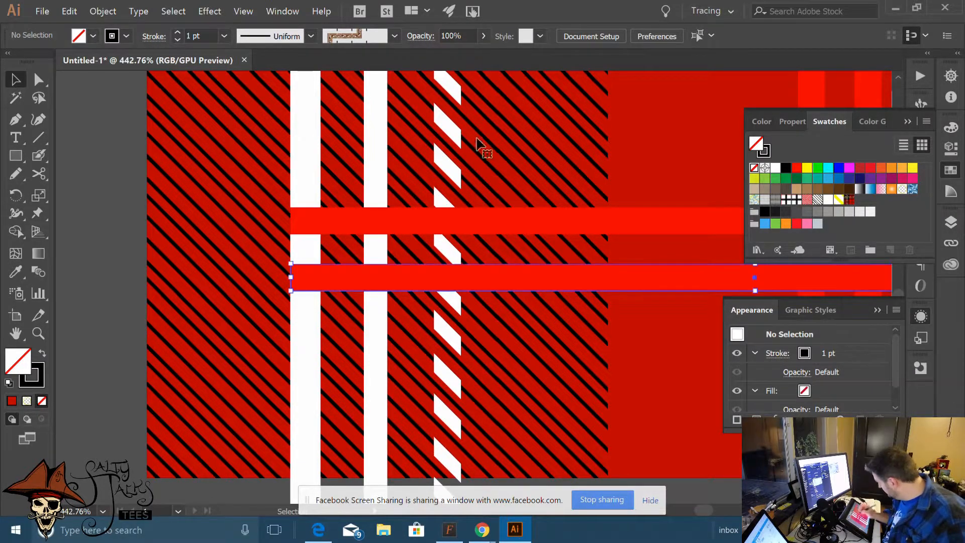
{"action": "double_click", "coordinate": [817, 200]}
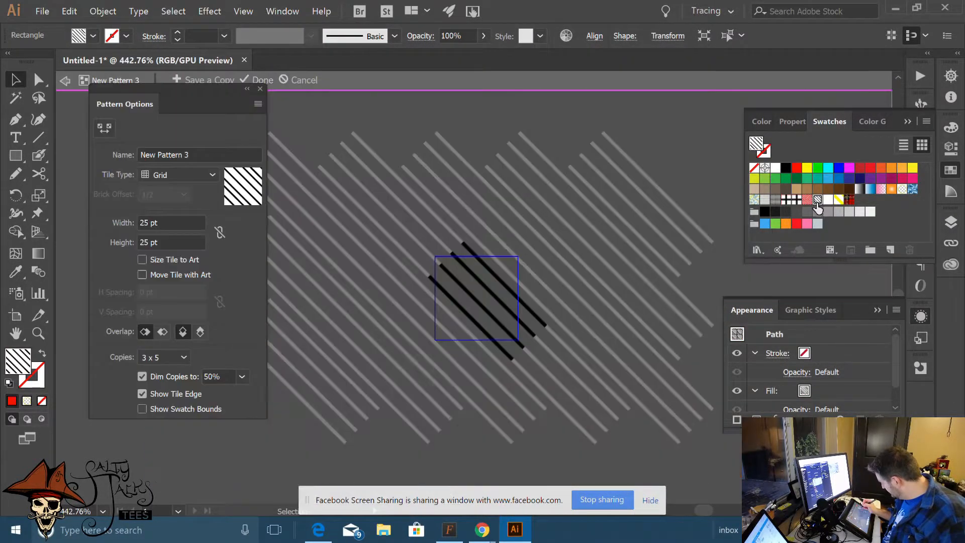
Nudge the lowest of the four diagonal stripes slightly to the right, closer to its neighbour
{"action": "scroll", "coordinate": [505, 304], "scroll_direction": "up", "scroll_amount": 3}
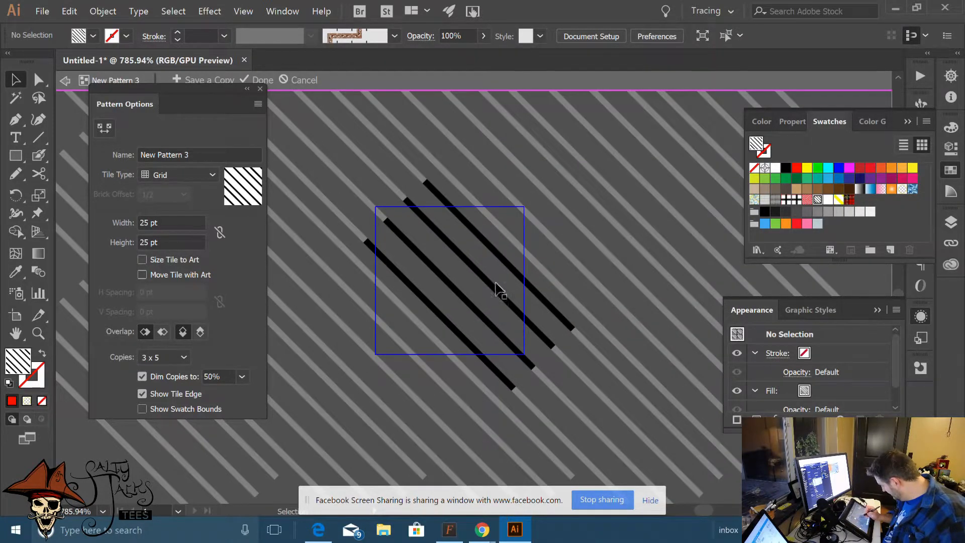
{"action": "left_click", "coordinate": [450, 325]}
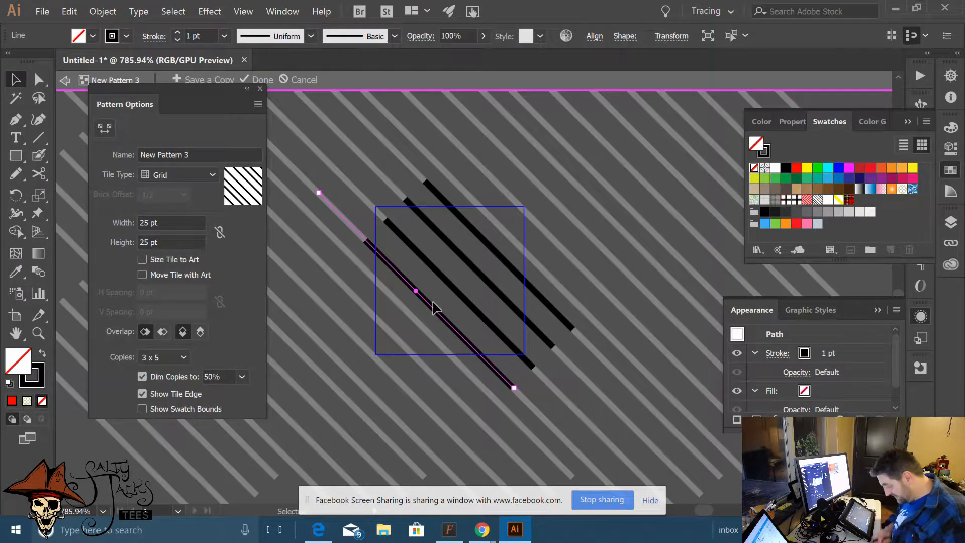
{"action": "key", "text": "Right"}
{"action": "key", "text": "Right"}
{"action": "key", "text": "Right"}
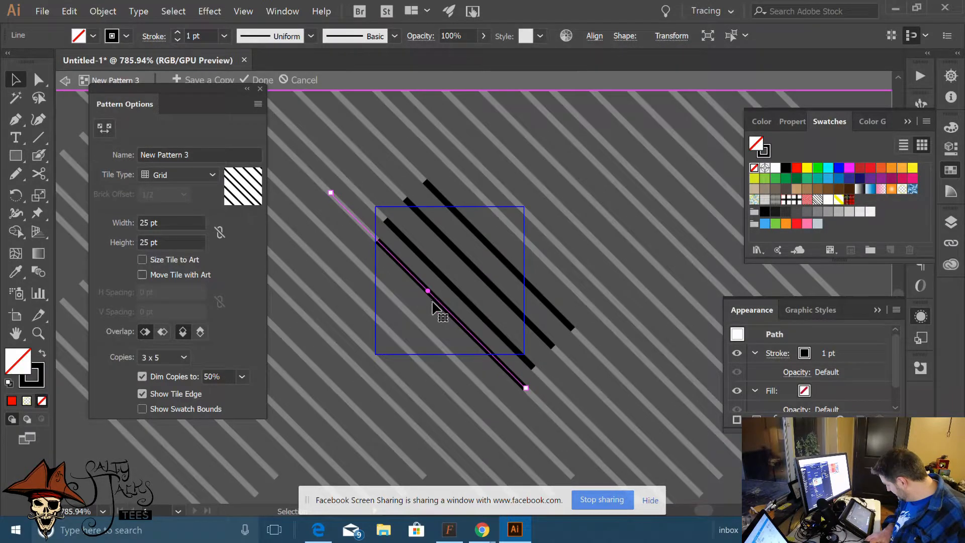
{"action": "key", "text": "Right"}
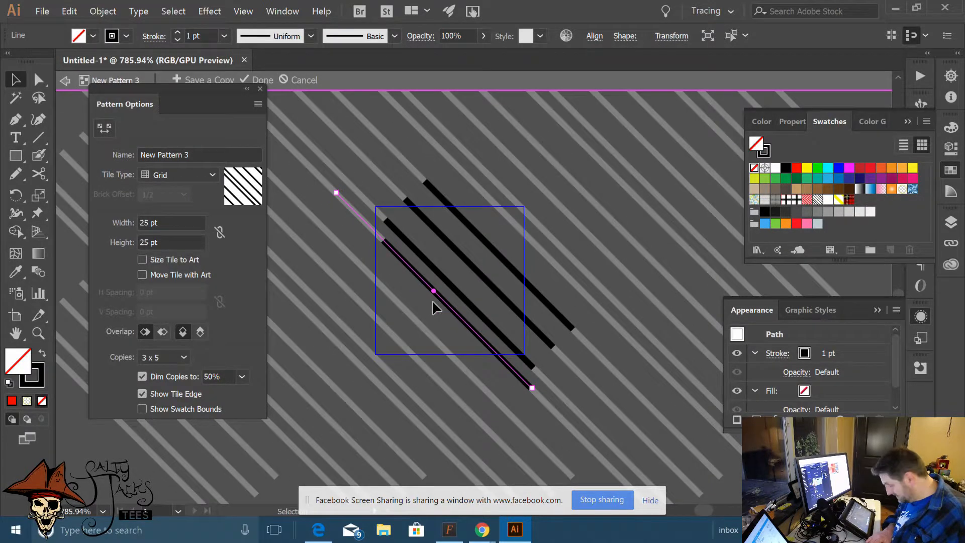
{"action": "key", "text": "Left"}
{"action": "key", "text": "Left"}
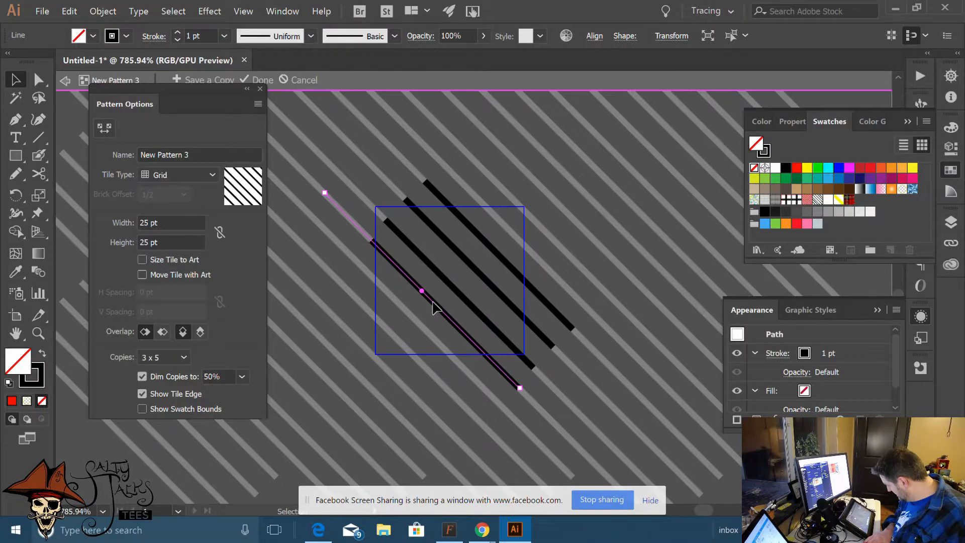
{"action": "left_click", "coordinate": [556, 276]}
Try scaling the four diagonal stripes down so they sit closer together inside the pattern tile
{"action": "key", "text": "ctrl+equal"}
{"action": "scroll", "coordinate": [447, 355], "scroll_direction": "left", "scroll_amount": 2}
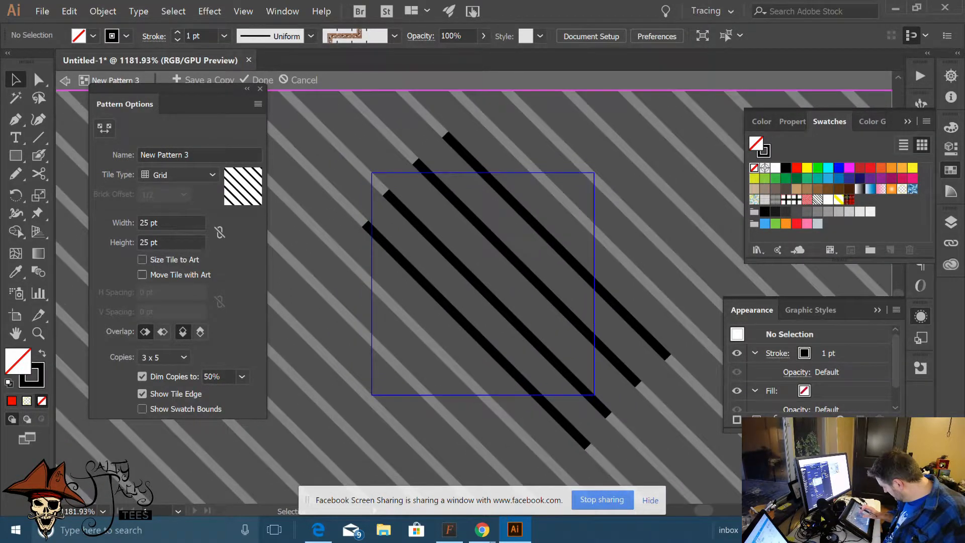
{"action": "scroll", "coordinate": [470, 360], "scroll_direction": "up", "scroll_amount": 2}
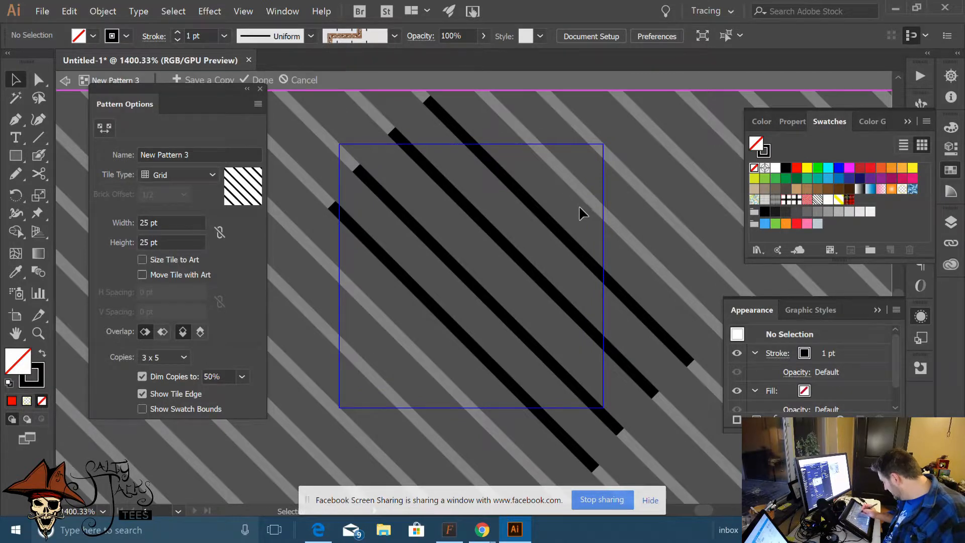
{"action": "left_click_drag", "start_coordinate": [578, 205], "coordinate": [439, 327]}
{"action": "left_click_drag", "start_coordinate": [486, 286], "coordinate": [510, 275]}
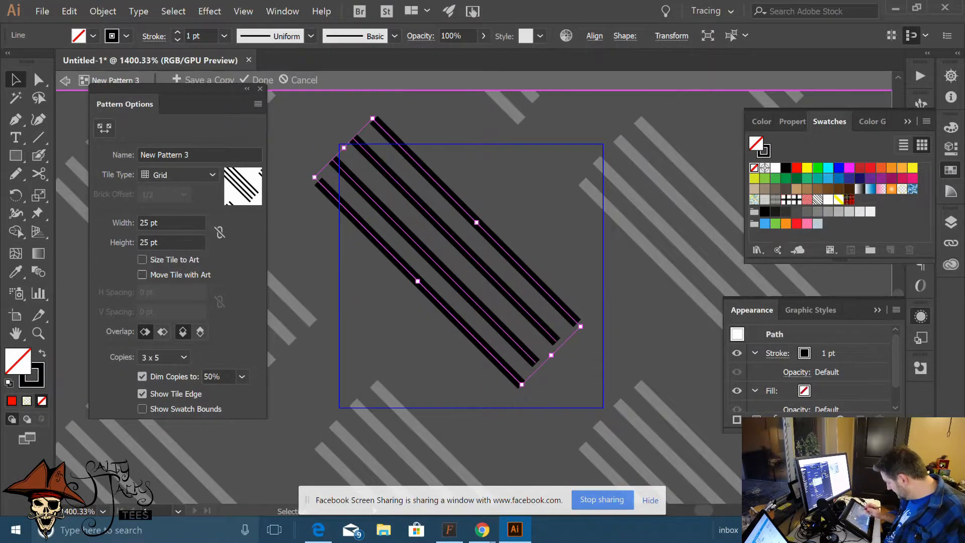
Delete all four diagonal stripes, leaving the pattern tile empty
{"action": "left_click", "coordinate": [608, 334]}
{"action": "left_click_drag", "start_coordinate": [556, 224], "coordinate": [355, 383]}
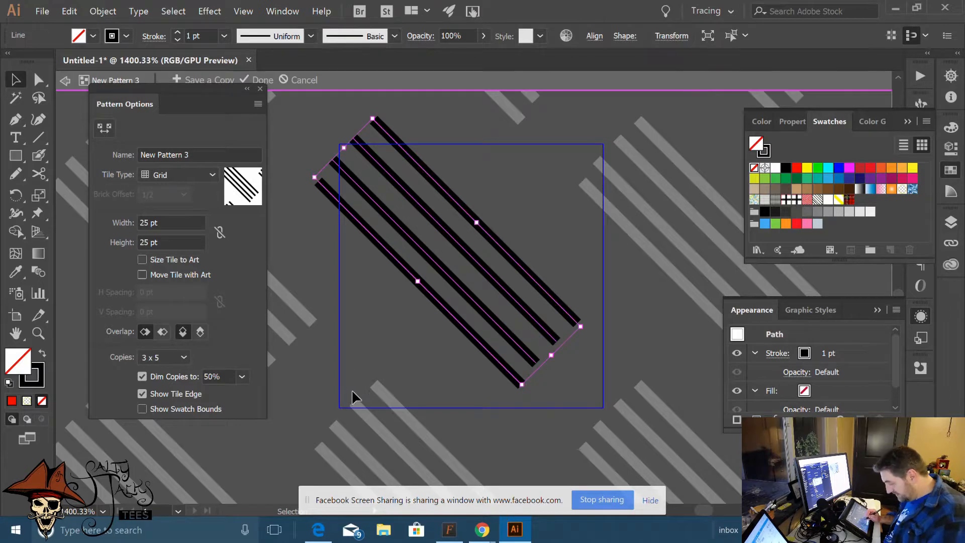
{"action": "key", "text": "Delete"}
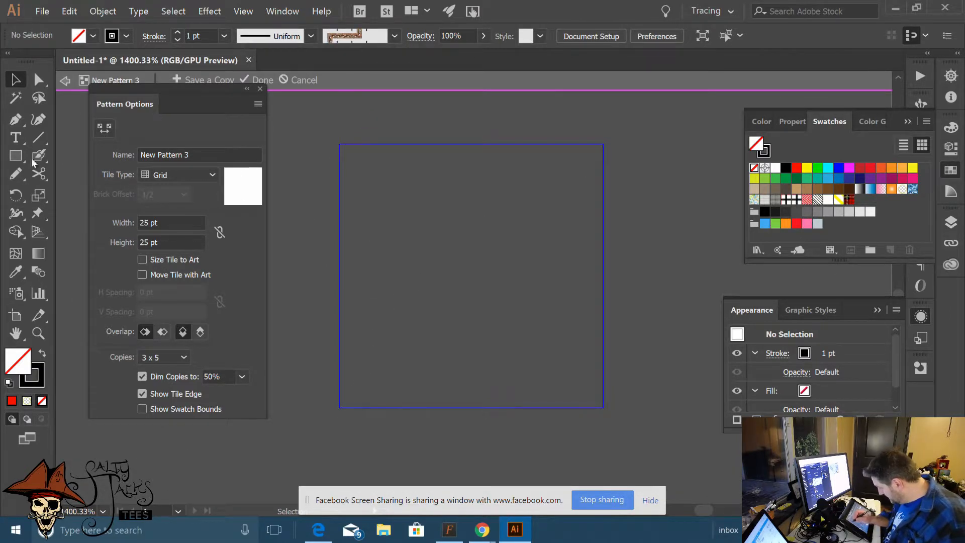
Draw a vertical 1 pt black line near the middle of the tile and extend it further below the tile's lower edge
{"action": "left_click", "coordinate": [38, 136]}
{"action": "left_click_drag", "start_coordinate": [459, 111], "coordinate": [462, 438]}
{"action": "key", "text": "v"}
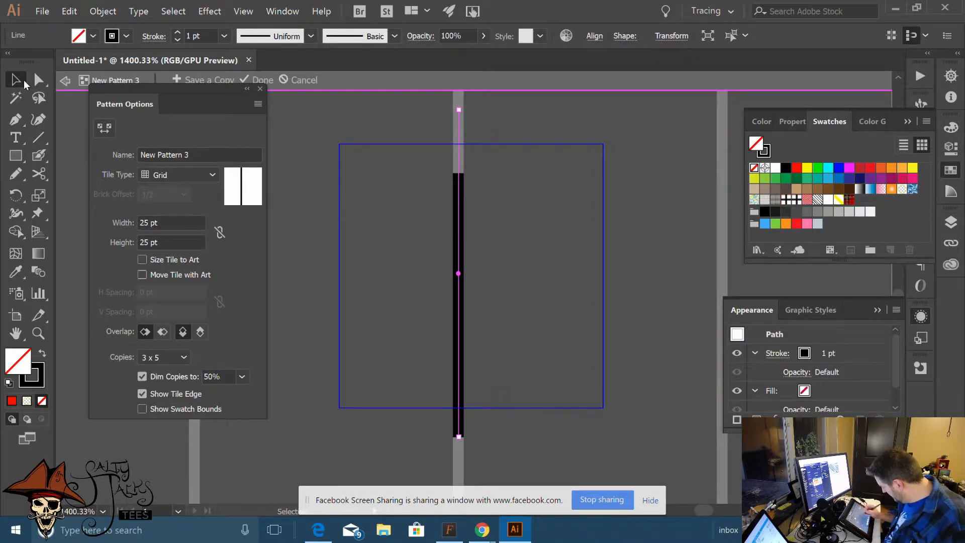
{"action": "left_click", "coordinate": [546, 340]}
{"action": "left_click", "coordinate": [457, 435]}
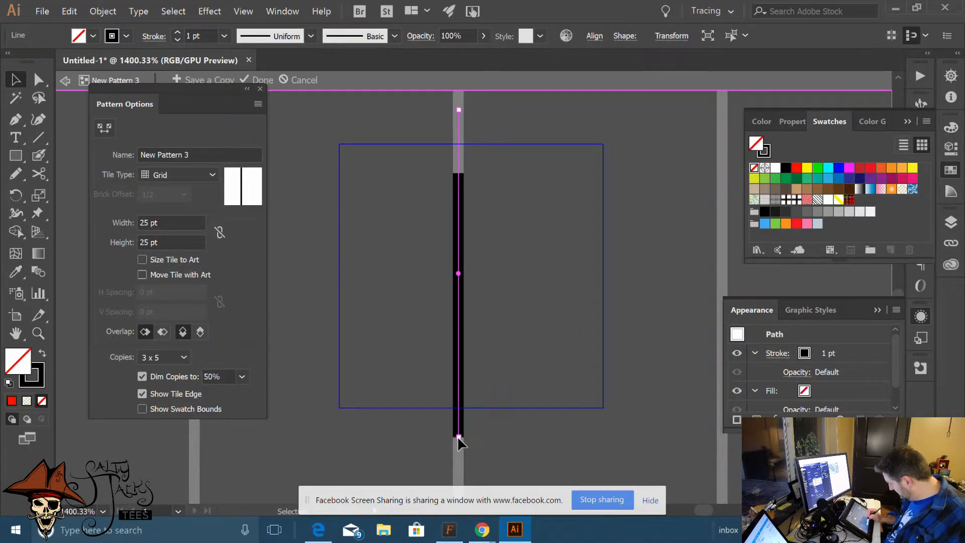
{"action": "left_click_drag", "start_coordinate": [458, 436], "coordinate": [458, 468]}
Copy the vertical line a short distance to the right and repeat the duplication until nine evenly spaced lines exist
{"action": "left_click_drag", "start_coordinate": [458, 346], "coordinate": [486, 369]}
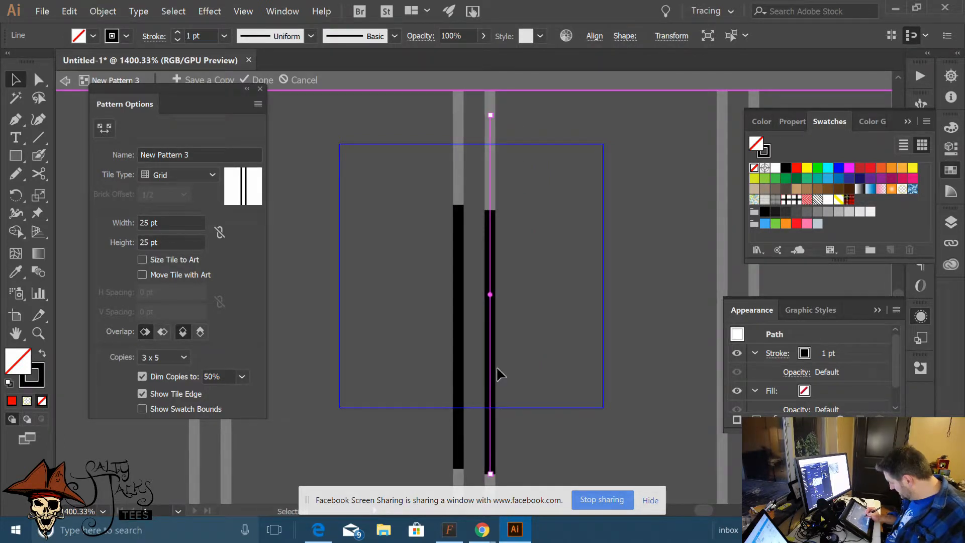
{"action": "key", "text": "a"}
{"action": "key", "text": "ctrl+d"}
{"action": "key", "text": "ctrl+d"}
{"action": "key", "text": "ctrl+d"}
{"action": "key", "text": "ctrl+d"}
{"action": "key", "text": "ctrl+d"}
{"action": "key", "text": "ctrl+d"}
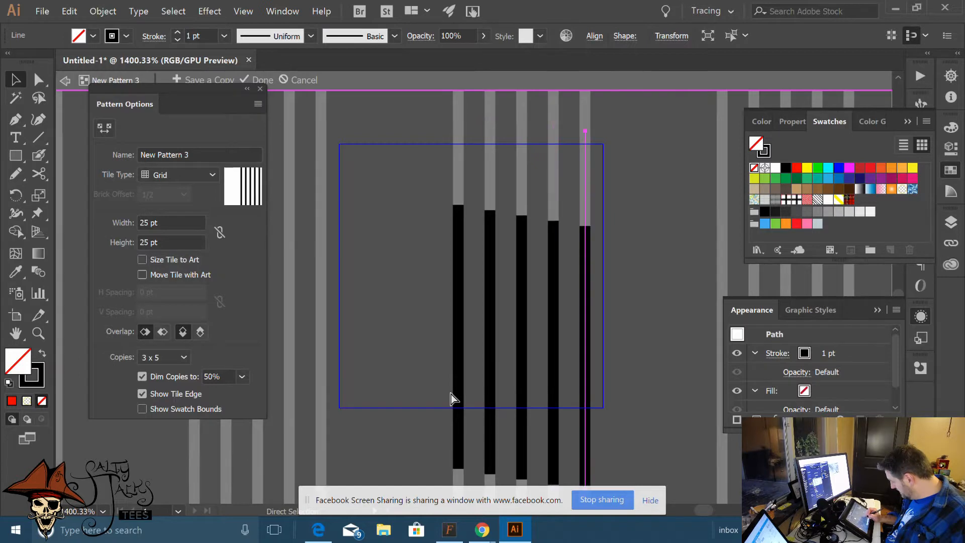
{"action": "key", "text": "ctrl+d"}
{"action": "key", "text": "v"}
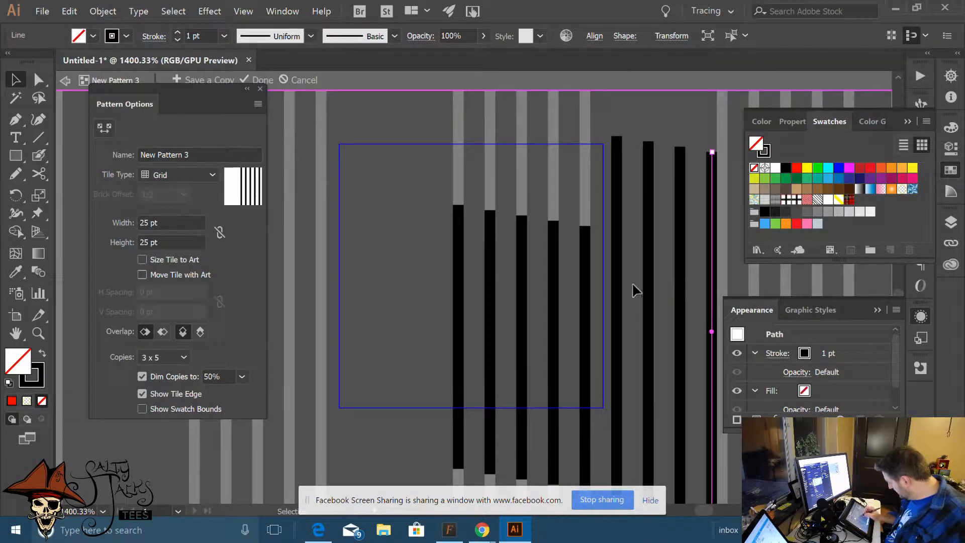
Select all nine vertical lines and try scaling them down proportionally, undoing both attempts
{"action": "left_click_drag", "start_coordinate": [433, 277], "coordinate": [657, 315]}
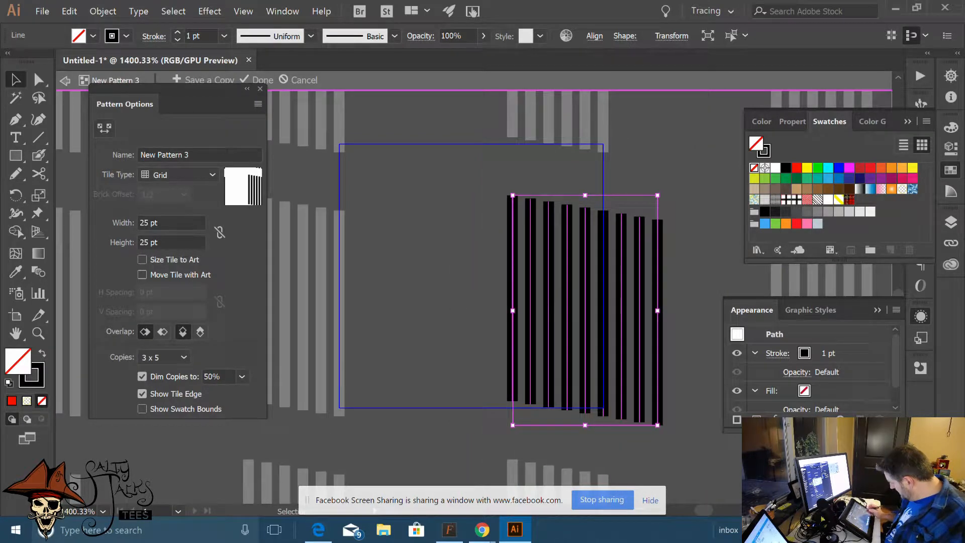
{"action": "key", "text": "ctrl+z"}
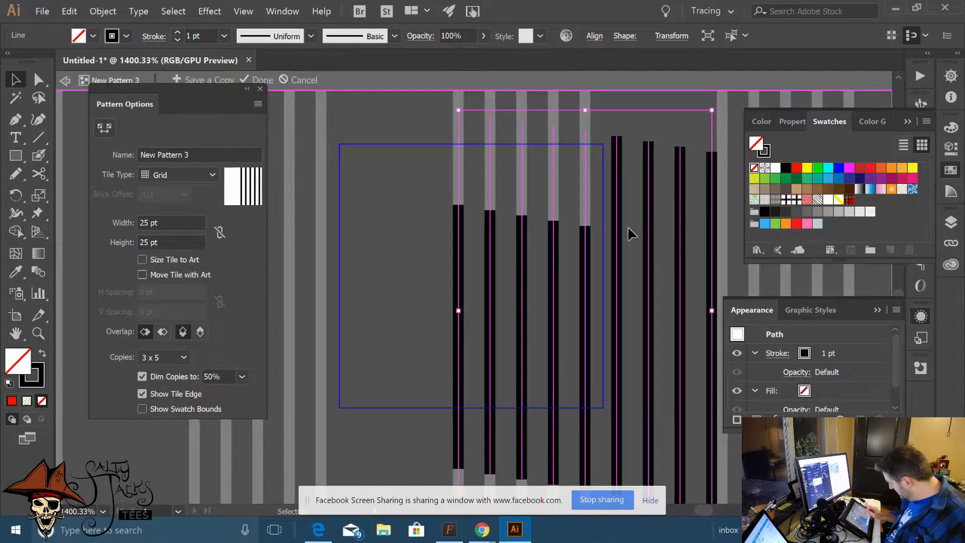
{"action": "left_click_drag", "start_coordinate": [712, 310], "coordinate": [453, 305]}
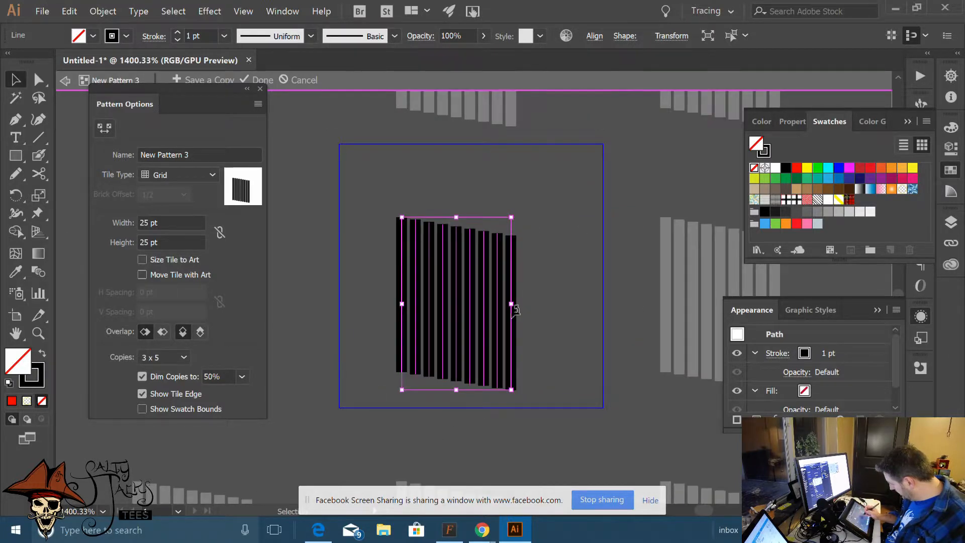
{"action": "key", "text": "ctrl+z"}
{"action": "key", "text": "ctrl+z"}
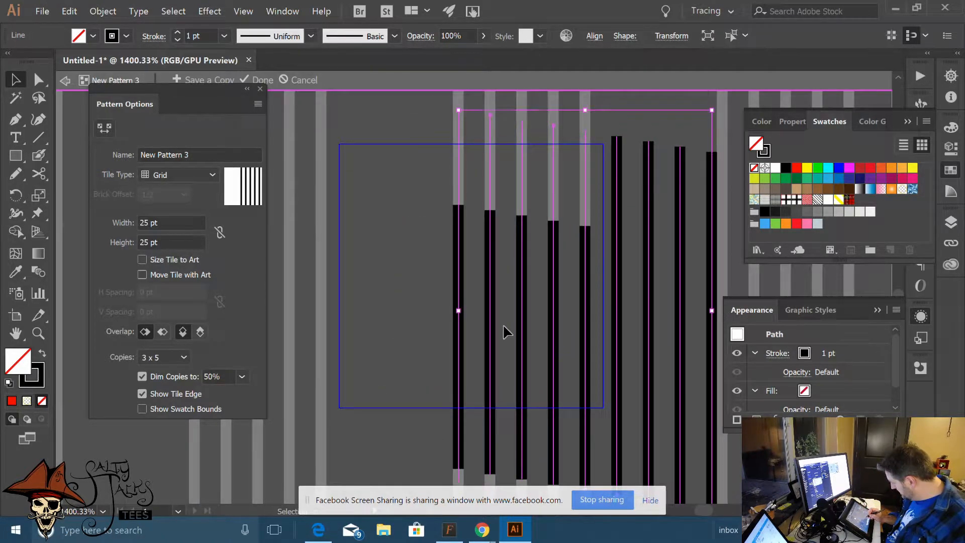
Rotate the nine lines about 45 degrees so they slope down to the right, and move them over the pattern tile
{"action": "left_click_drag", "start_coordinate": [452, 103], "coordinate": [323, 221]}
{"action": "left_click_drag", "start_coordinate": [303, 266], "coordinate": [299, 269]}
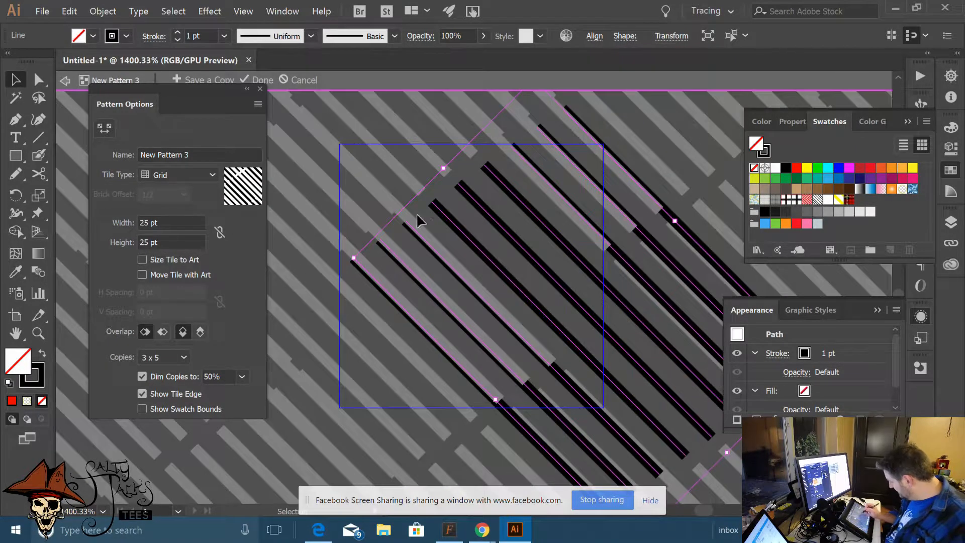
{"action": "left_click_drag", "start_coordinate": [539, 272], "coordinate": [415, 236]}
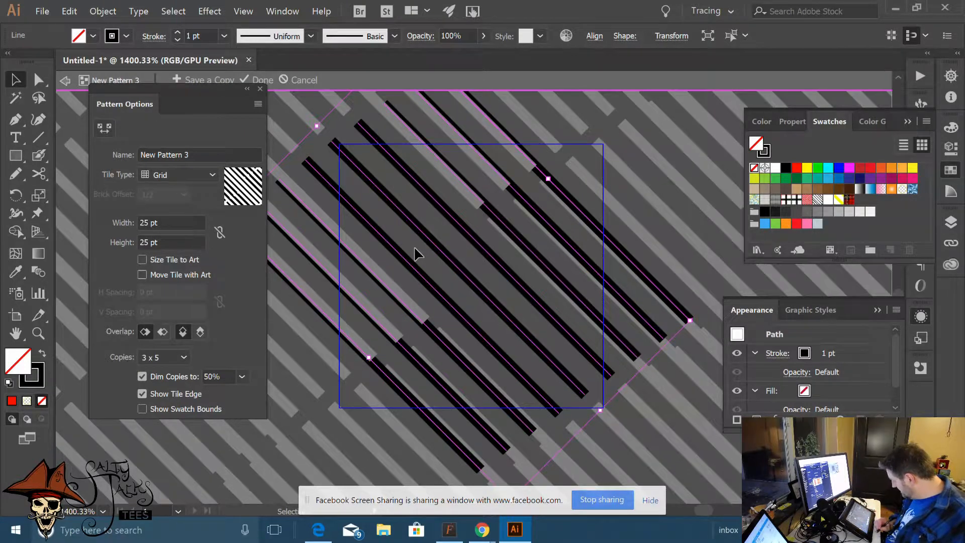
Stretch the nine diagonal lines lengthwise past the tile's lower right corner, and finish editing the pattern
{"action": "left_click_drag", "start_coordinate": [603, 409], "coordinate": [659, 468]}
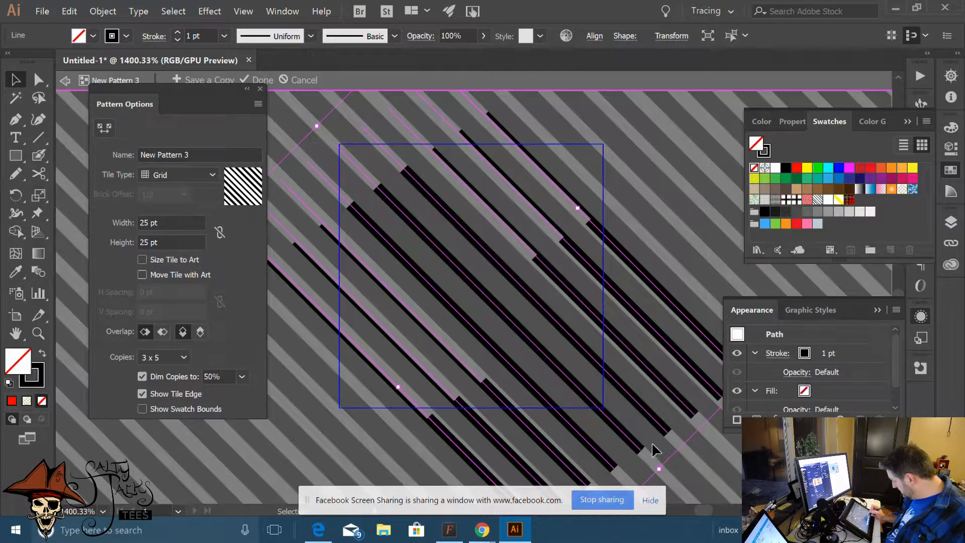
{"action": "left_click", "coordinate": [503, 376]}
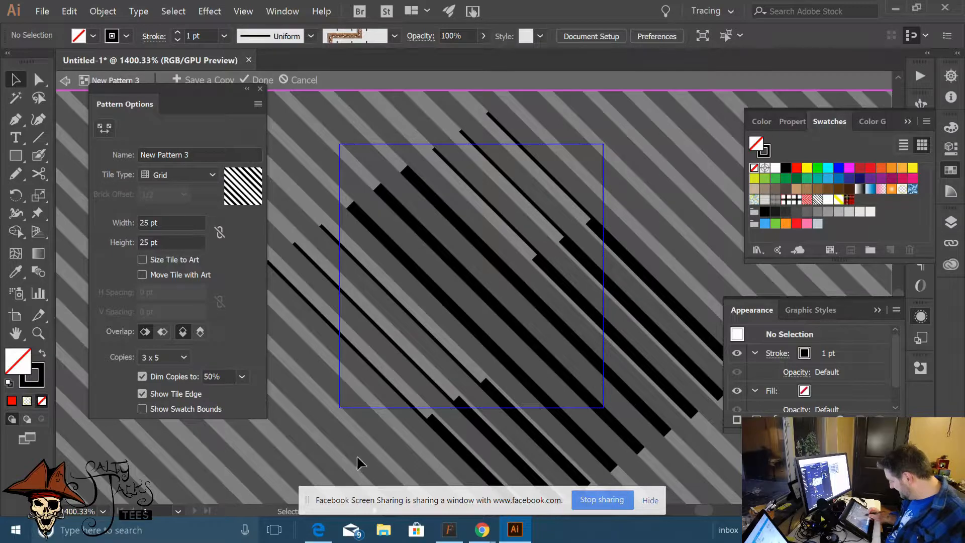
{"action": "left_click", "coordinate": [263, 80]}
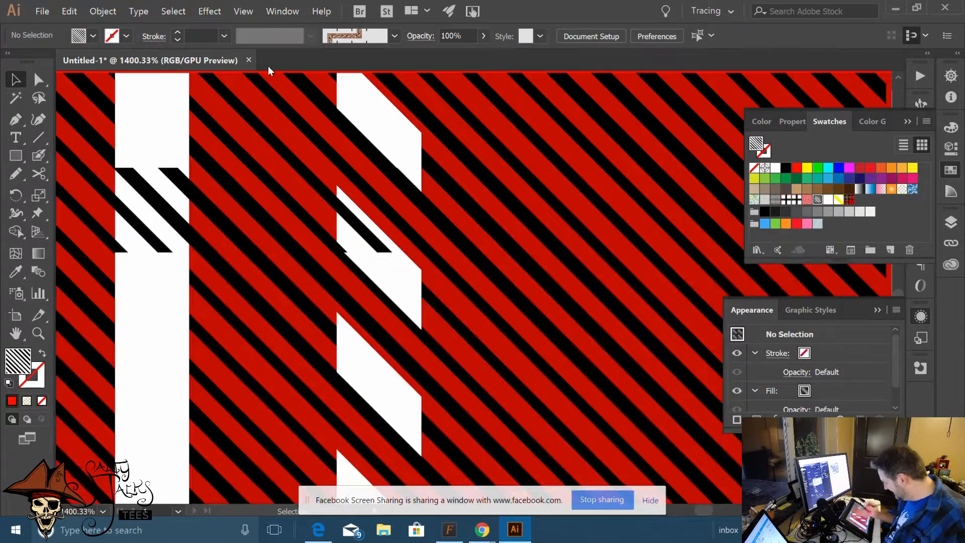
Examine the denser stripe pattern on the red block and horizontal bar, and compare the artwork with the neighbouring tartan samples
{"action": "scroll", "coordinate": [421, 315], "scroll_direction": "down", "scroll_amount": 5}
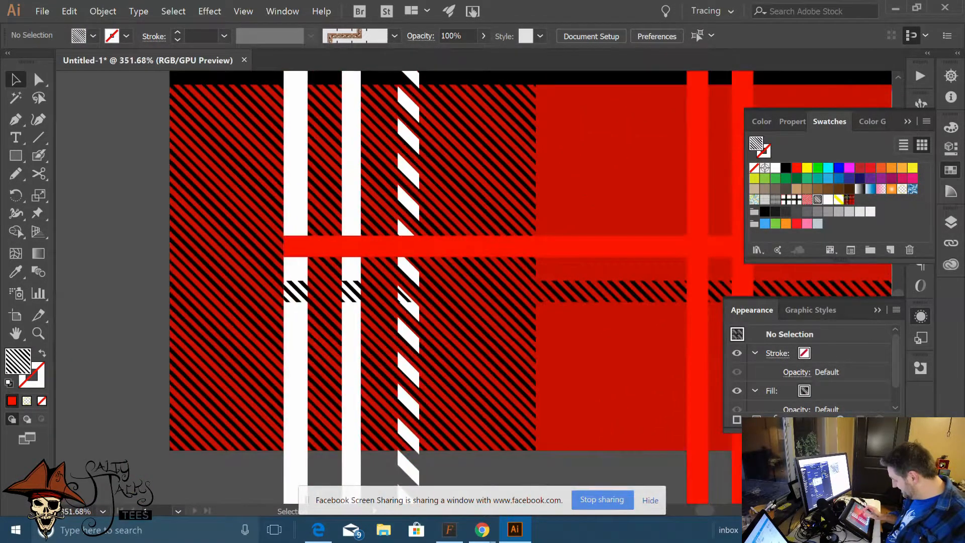
{"action": "scroll", "coordinate": [412, 294], "scroll_direction": "down", "scroll_amount": 3}
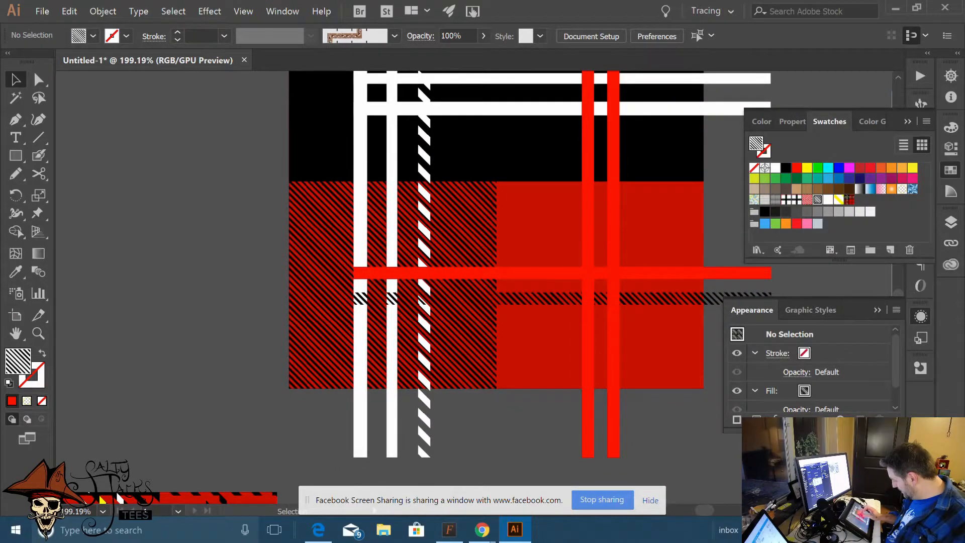
{"action": "scroll", "coordinate": [417, 441], "scroll_direction": "down", "scroll_amount": 2}
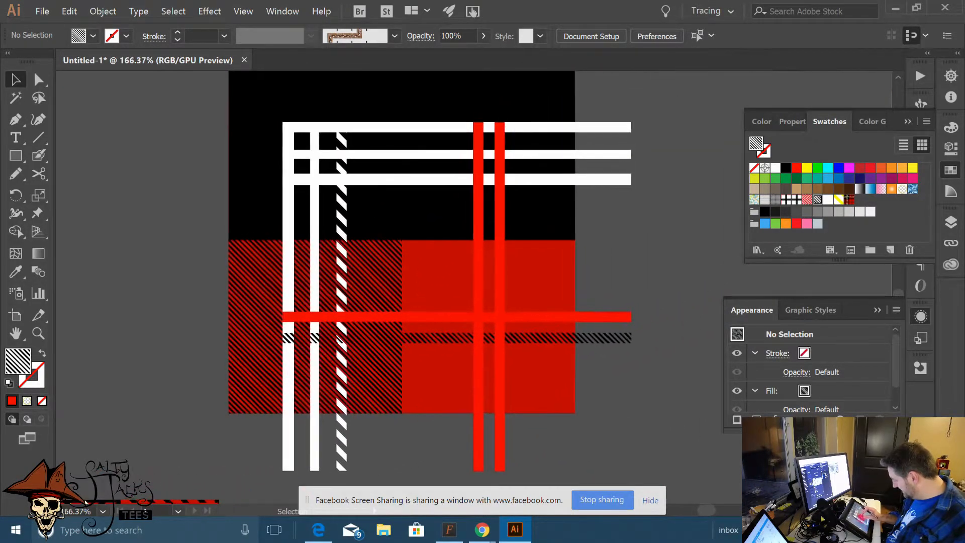
{"action": "scroll", "coordinate": [352, 342], "scroll_direction": "up", "scroll_amount": 4}
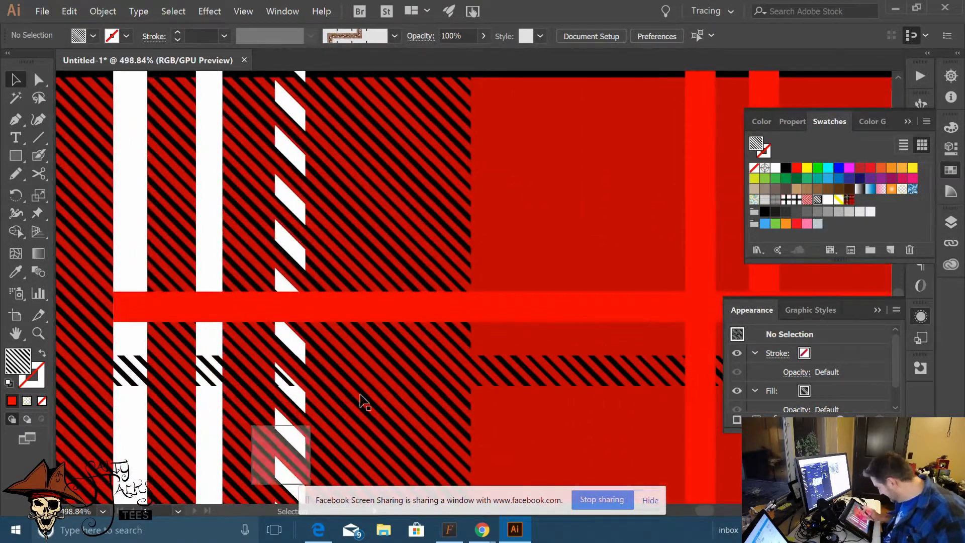
{"action": "scroll", "coordinate": [362, 401], "scroll_direction": "down", "scroll_amount": 3}
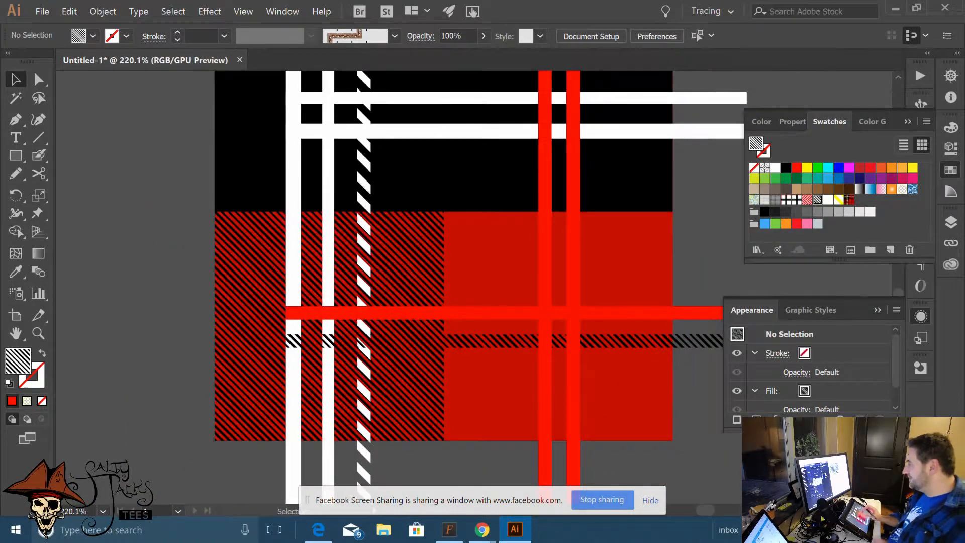
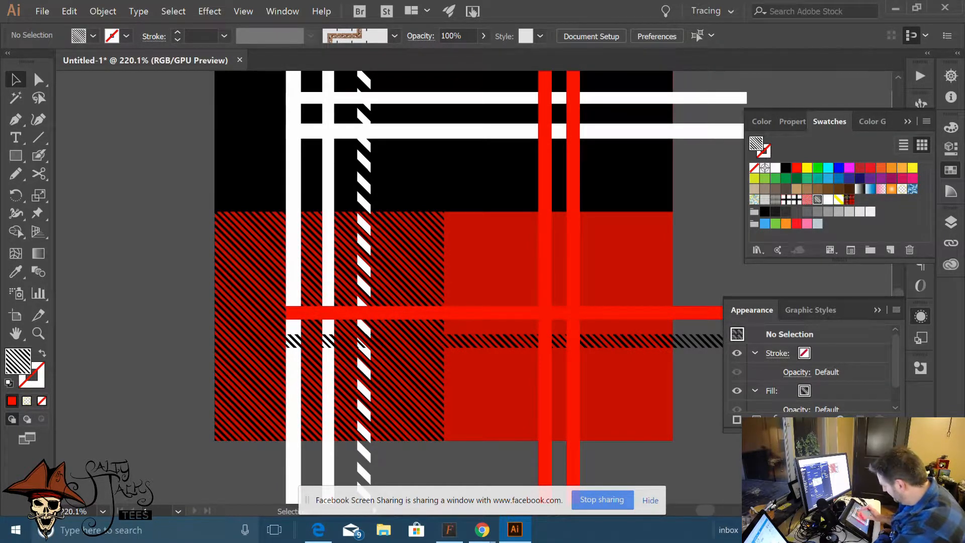
{"action": "scroll", "coordinate": [385, 317], "scroll_direction": "down", "scroll_amount": 3}
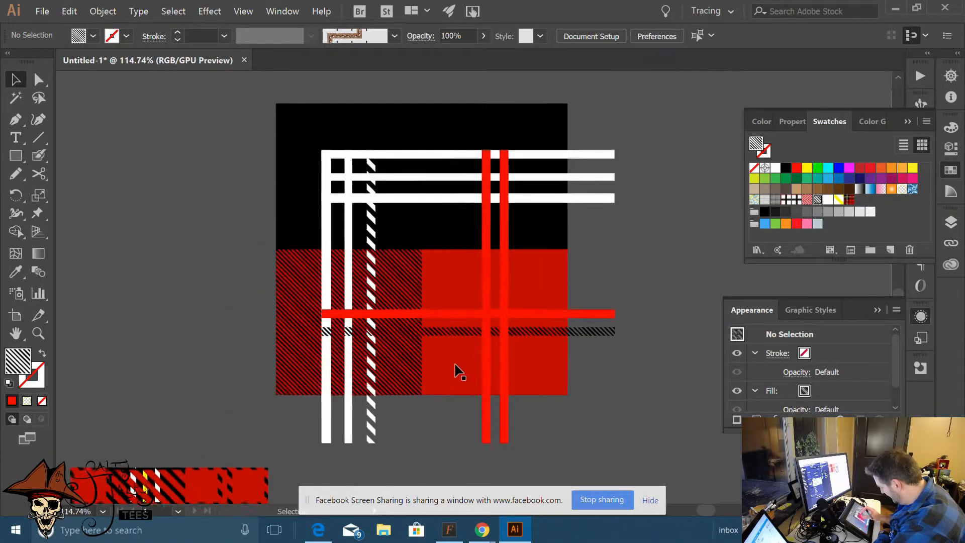
{"action": "scroll", "coordinate": [459, 372], "scroll_direction": "down", "scroll_amount": 3}
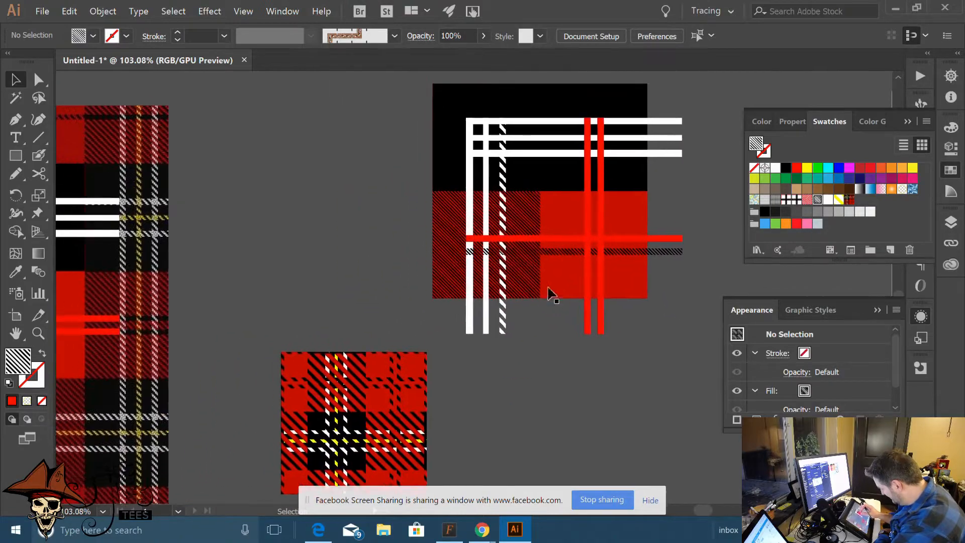
Fill the black block directly above the solid red block with the dense black diagonal stripe pattern
{"action": "scroll", "coordinate": [463, 323], "scroll_direction": "down", "scroll_amount": 3}
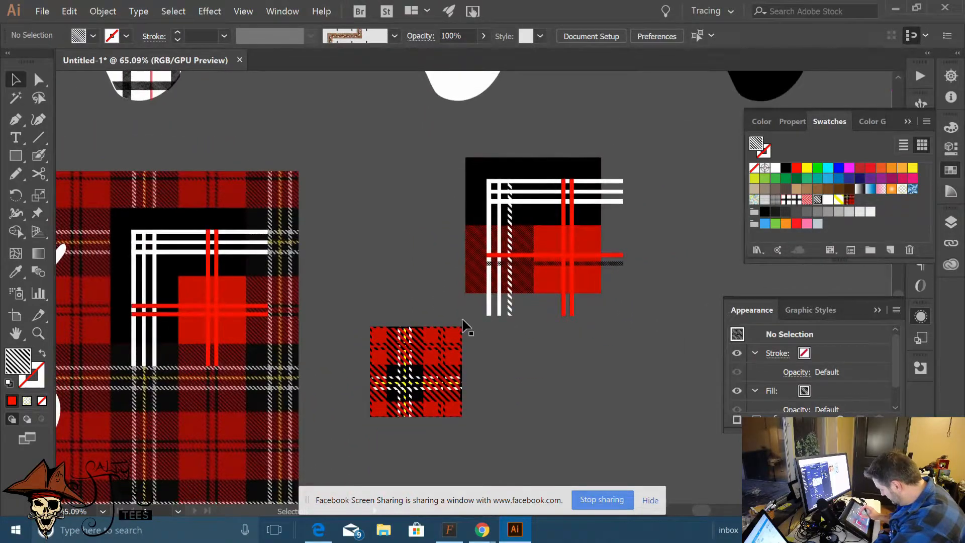
{"action": "scroll", "coordinate": [462, 321], "scroll_direction": "up", "scroll_amount": 5}
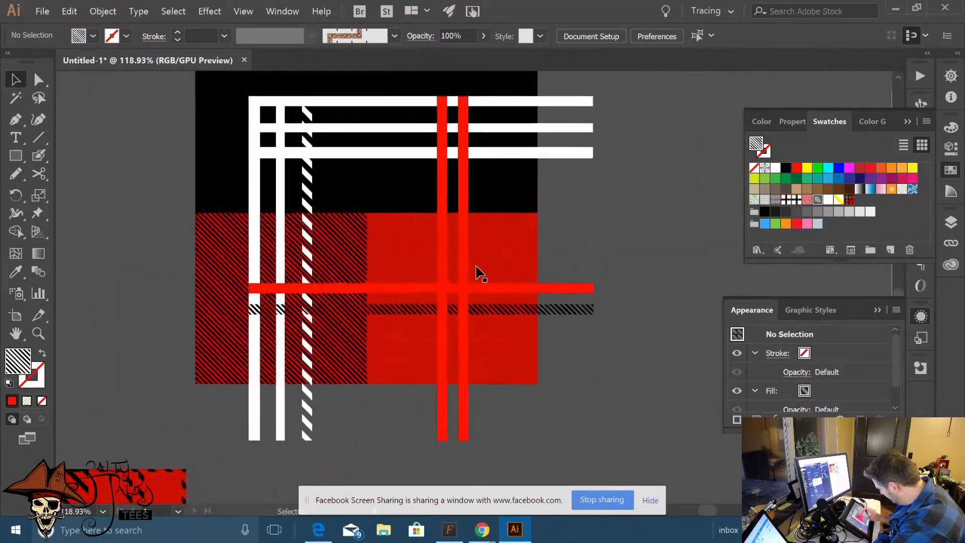
{"action": "left_click", "coordinate": [503, 191]}
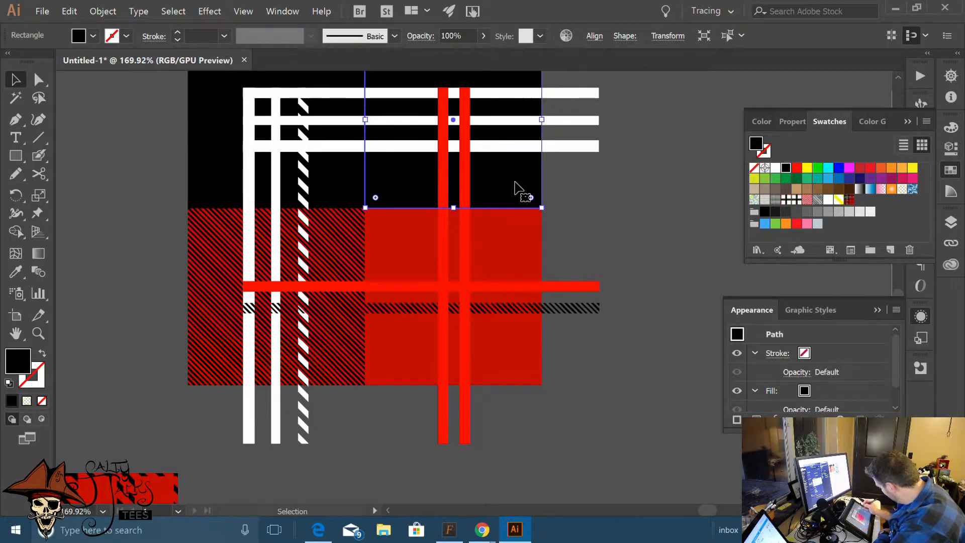
{"action": "left_click", "coordinate": [818, 199]}
{"action": "left_click", "coordinate": [603, 249]}
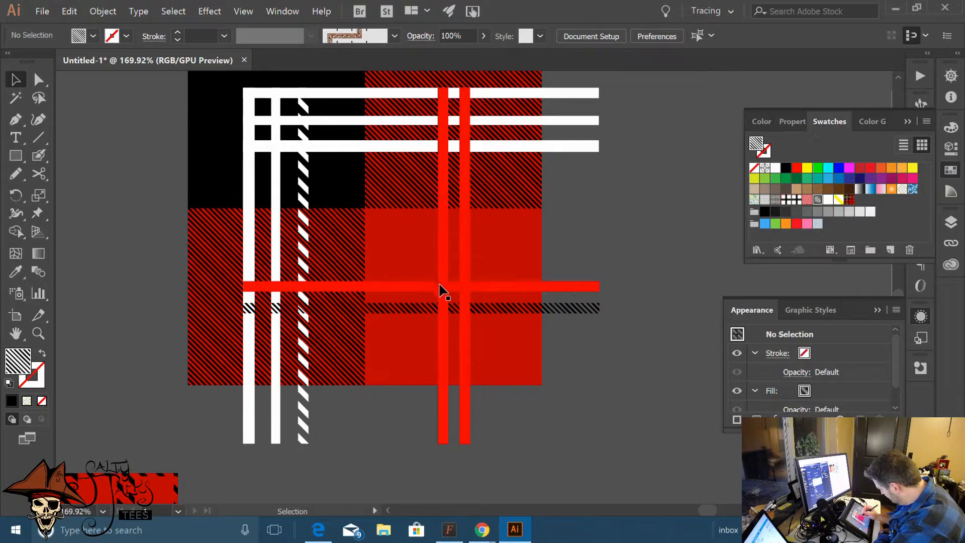
Apply the dense black diagonal stripe pattern to the two vertical red bars and the horizontal red bar
{"action": "left_click", "coordinate": [443, 281]}
{"action": "left_click", "coordinate": [468, 275], "text": "shift"}
{"action": "left_click", "coordinate": [487, 288], "text": "shift"}
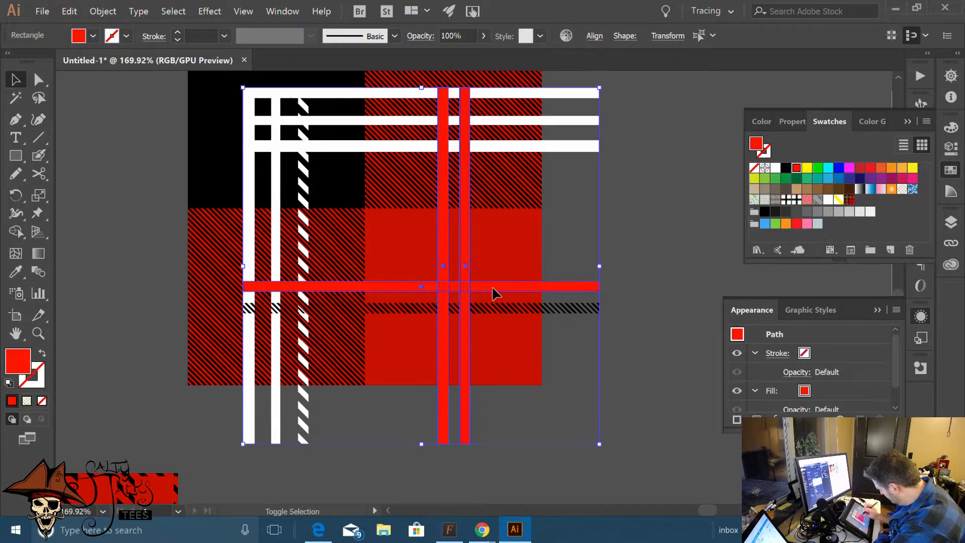
{"action": "left_click", "coordinate": [532, 309], "text": "shift"}
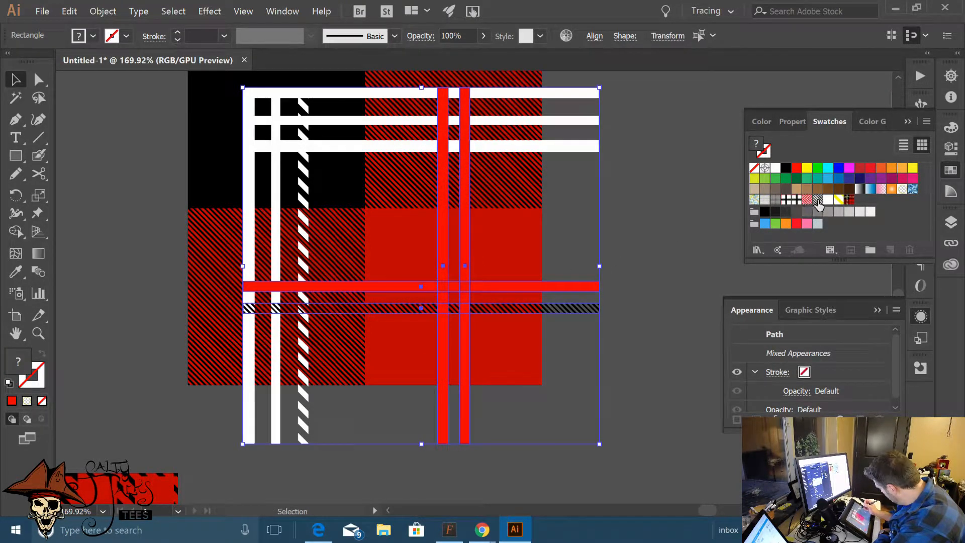
{"action": "left_click", "coordinate": [818, 200]}
{"action": "left_click", "coordinate": [638, 241]}
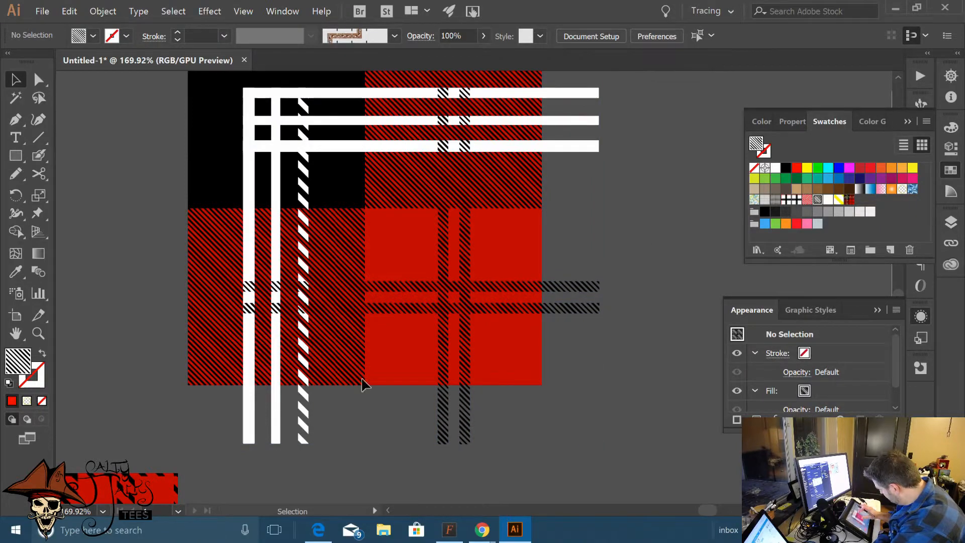
Edit the white diagonal stripe pattern, thinning its lines to a 2 pt stroke, and finish editing
{"action": "key", "text": "ctrl+0"}
{"action": "left_click_drag", "start_coordinate": [473, 355], "coordinate": [501, 363]}
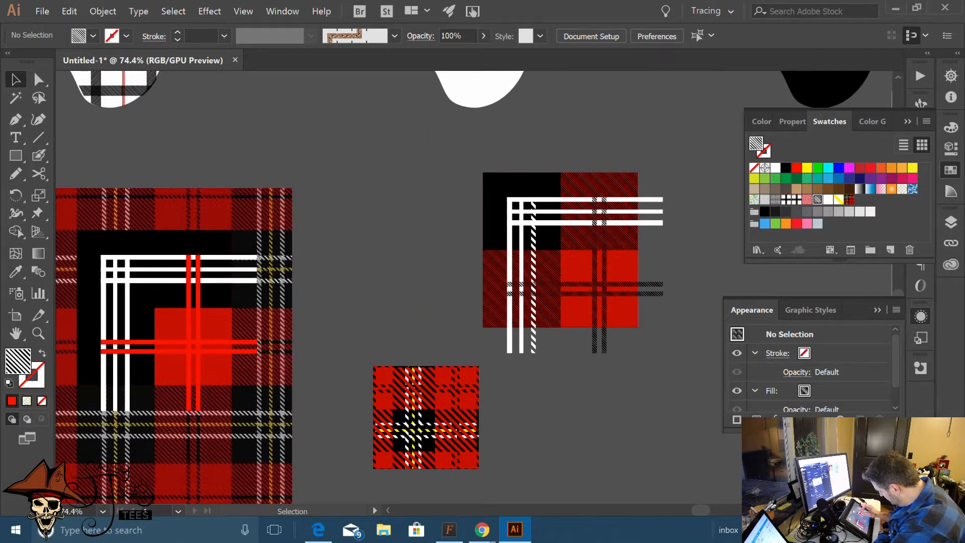
{"action": "scroll", "coordinate": [579, 247], "scroll_direction": "up", "scroll_amount": 5}
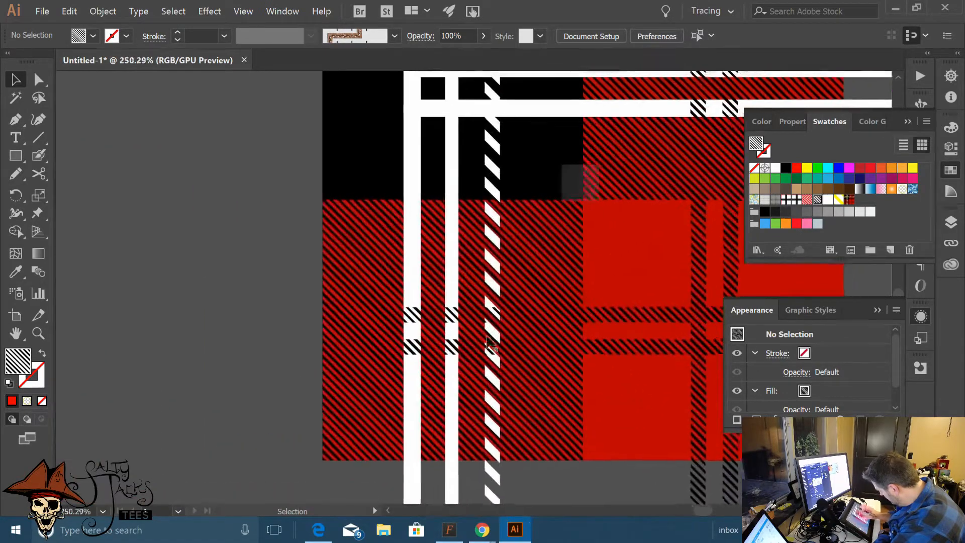
{"action": "left_click_drag", "start_coordinate": [579, 183], "coordinate": [449, 221]}
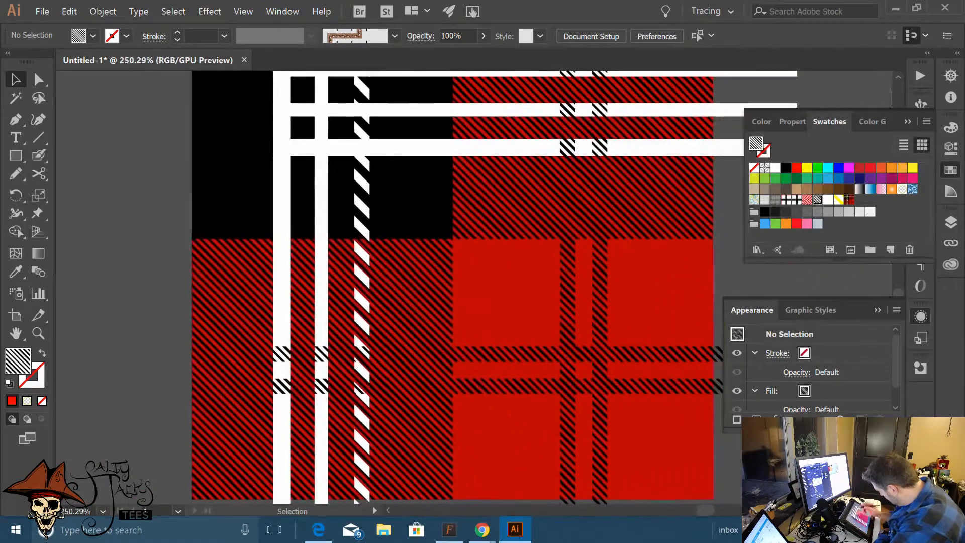
{"action": "double_click", "coordinate": [828, 201]}
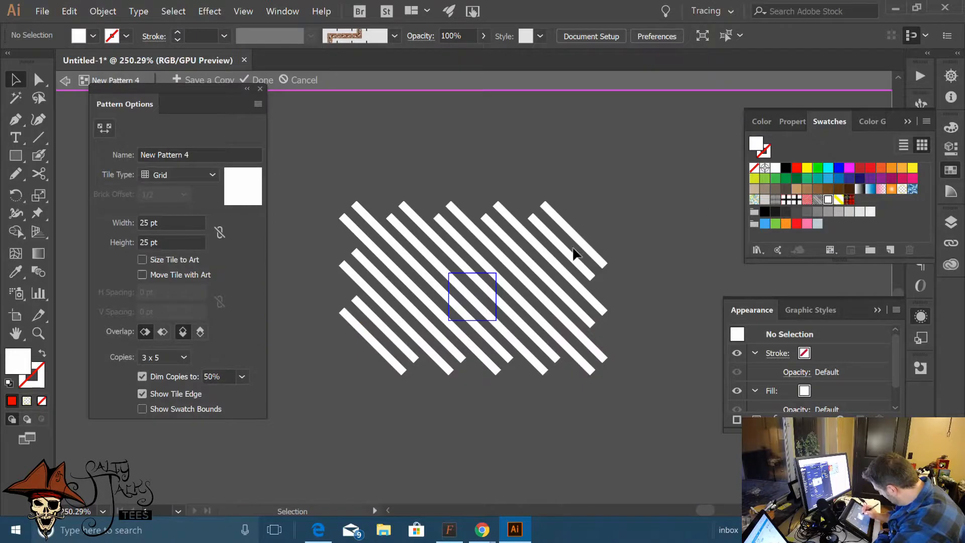
{"action": "key", "text": "ctrl+a"}
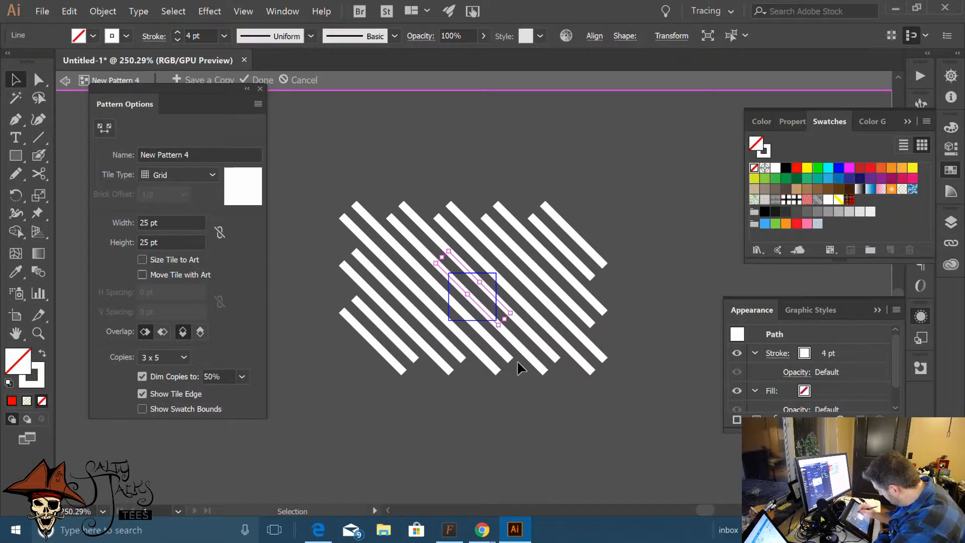
{"action": "left_click", "coordinate": [177, 40]}
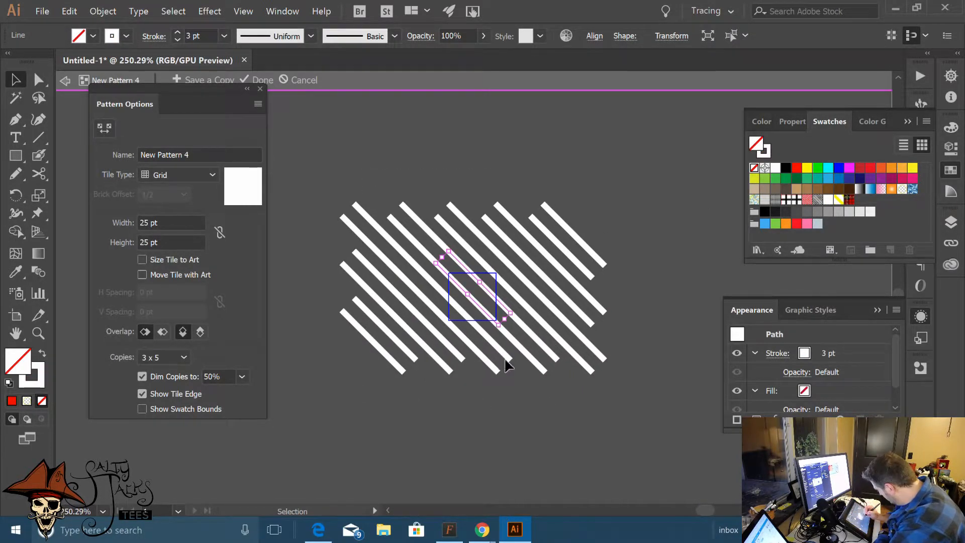
{"action": "left_click", "coordinate": [177, 40]}
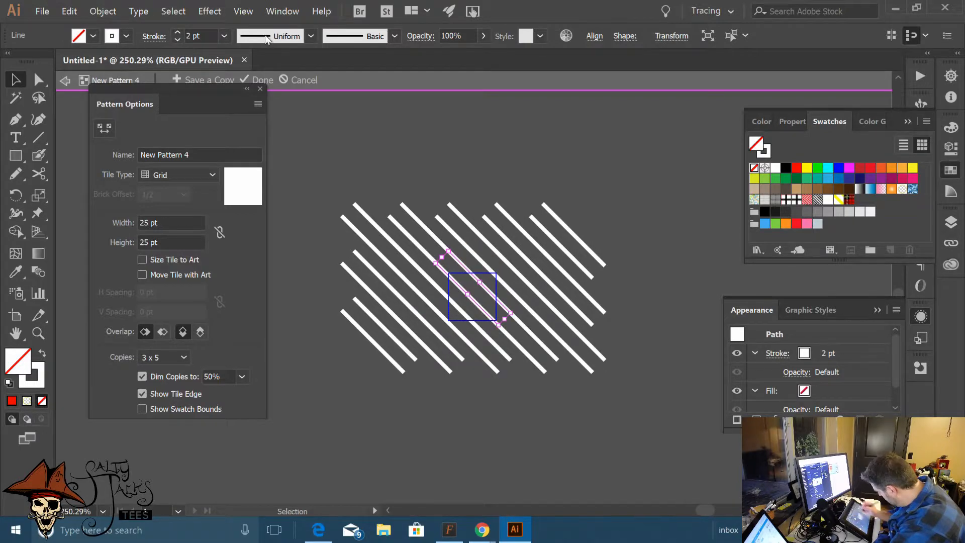
{"action": "left_click", "coordinate": [261, 80]}
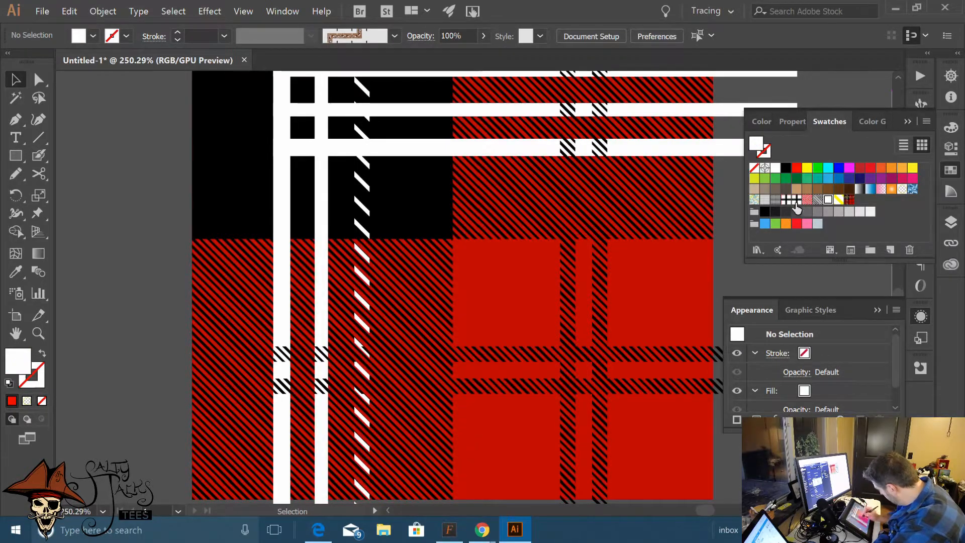
Reopen the white stripe pattern, shift one line slightly down and left, and add a copy of it between the two existing lines
{"action": "left_click", "coordinate": [362, 307]}
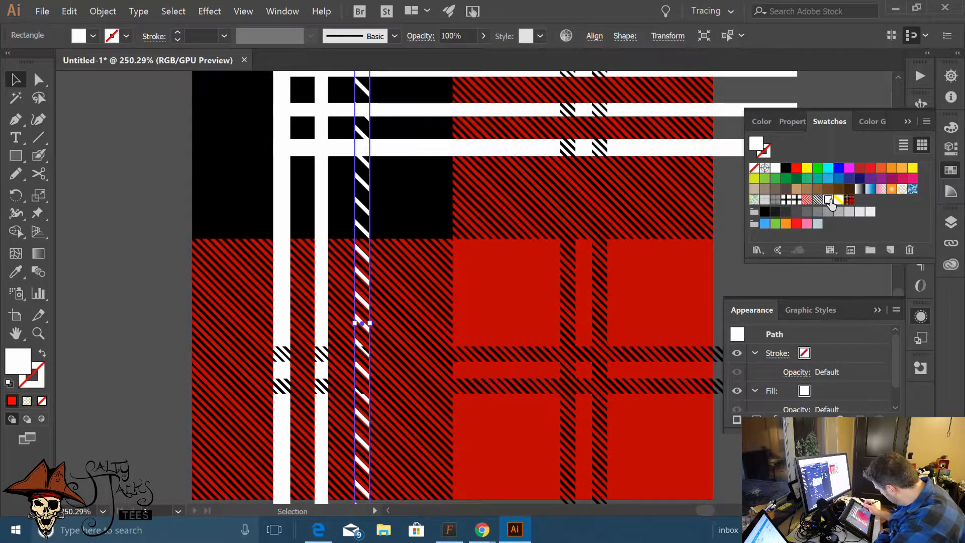
{"action": "left_click", "coordinate": [162, 302]}
{"action": "scroll", "coordinate": [435, 297], "scroll_direction": "down", "scroll_amount": 5}
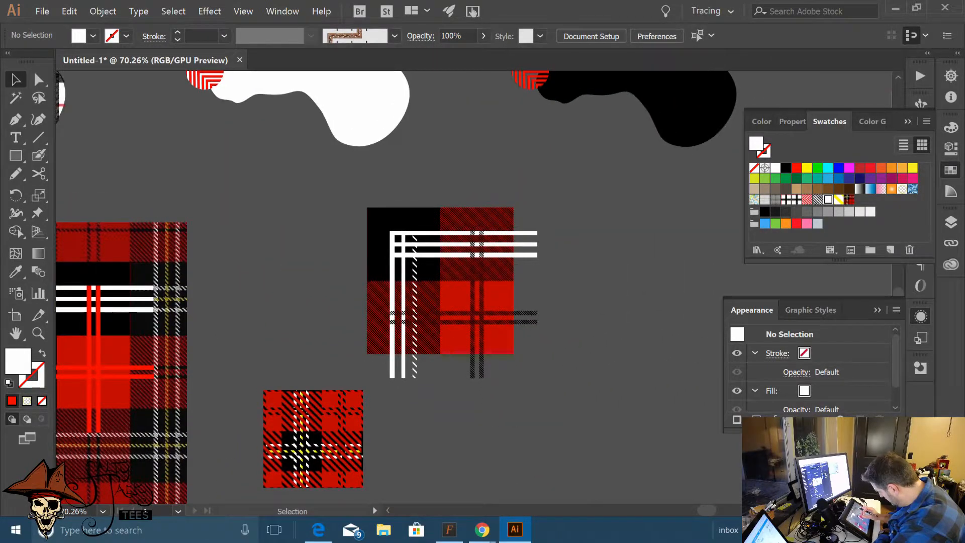
{"action": "scroll", "coordinate": [436, 303], "scroll_direction": "up", "scroll_amount": 2}
{"action": "scroll", "coordinate": [467, 223], "scroll_direction": "up", "scroll_amount": 3}
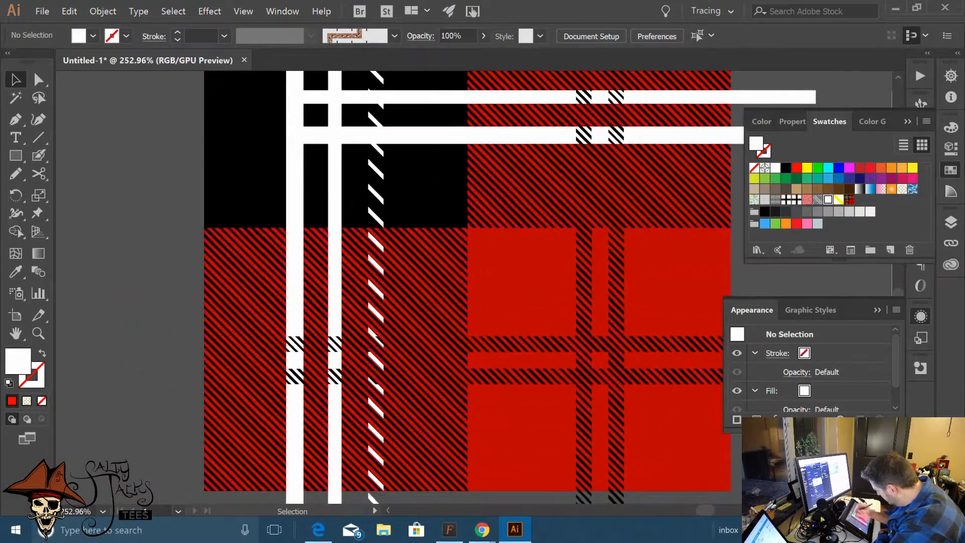
{"action": "double_click", "coordinate": [821, 199]}
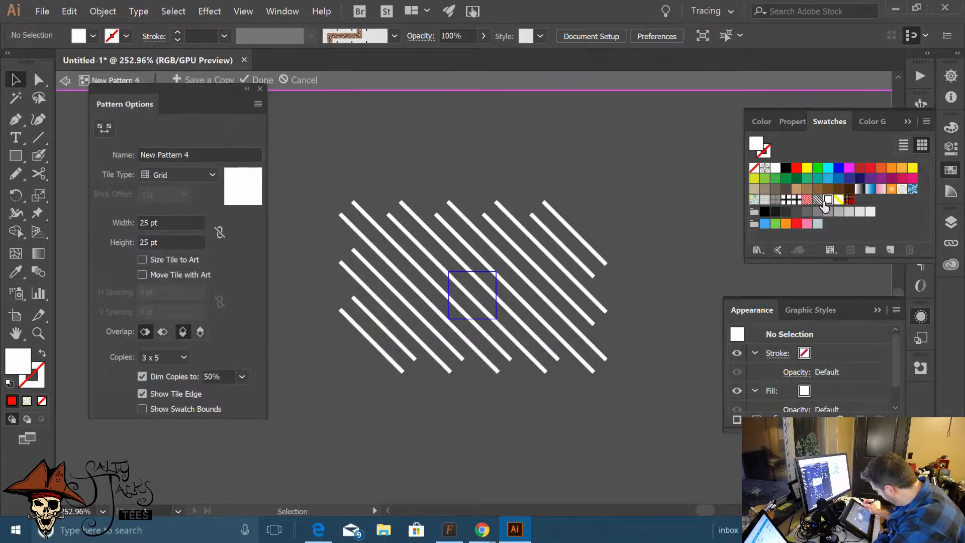
{"action": "scroll", "coordinate": [492, 290], "scroll_direction": "up", "scroll_amount": 3}
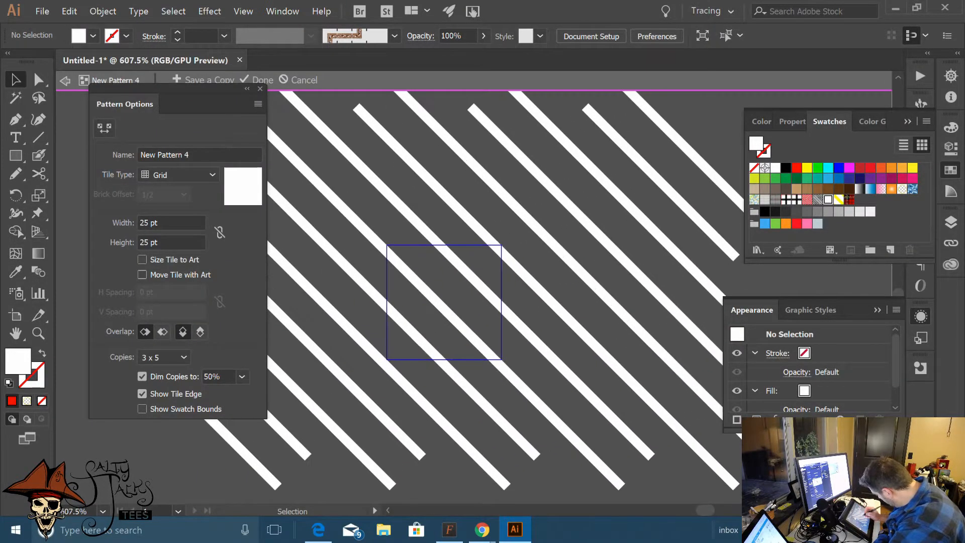
{"action": "left_click", "coordinate": [441, 321]}
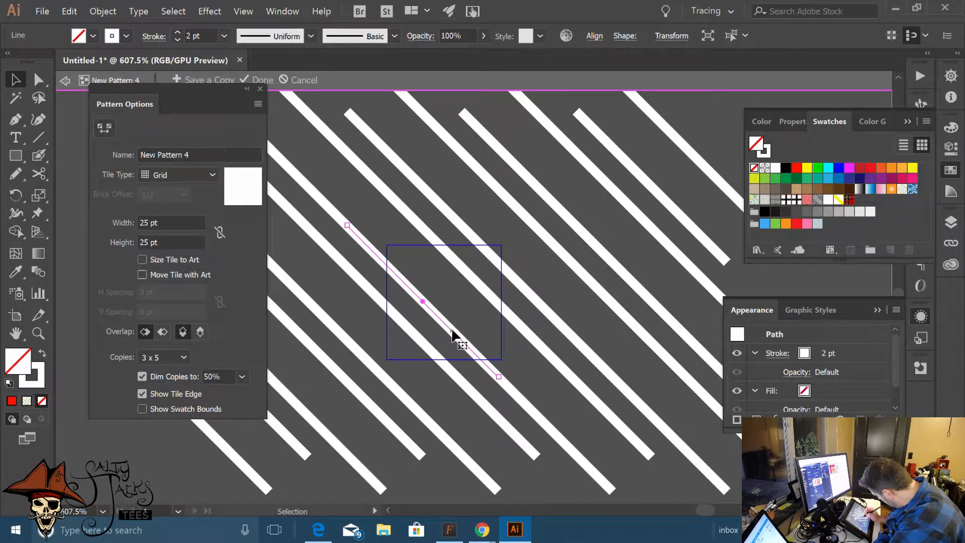
{"action": "left_click", "coordinate": [448, 327], "text": "shift"}
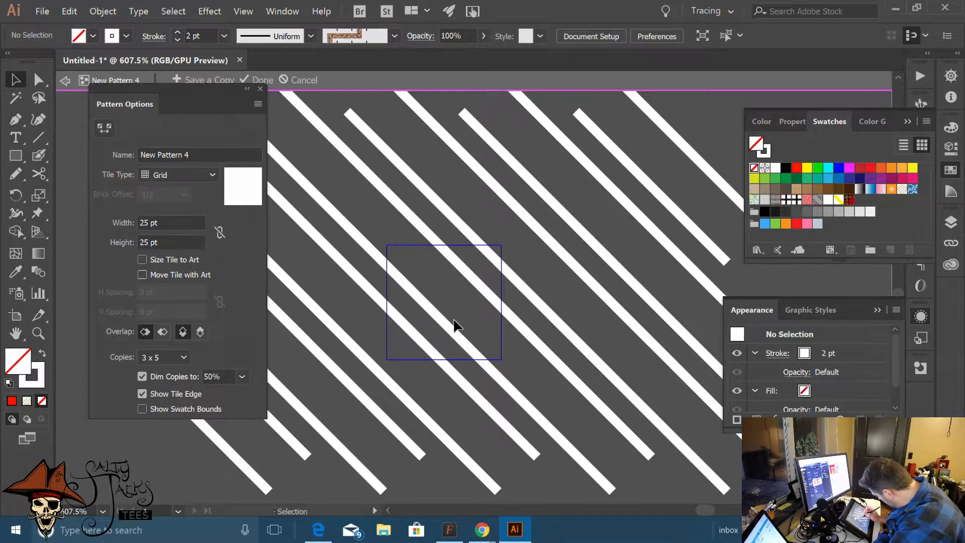
{"action": "left_click_drag", "start_coordinate": [445, 323], "coordinate": [466, 307]}
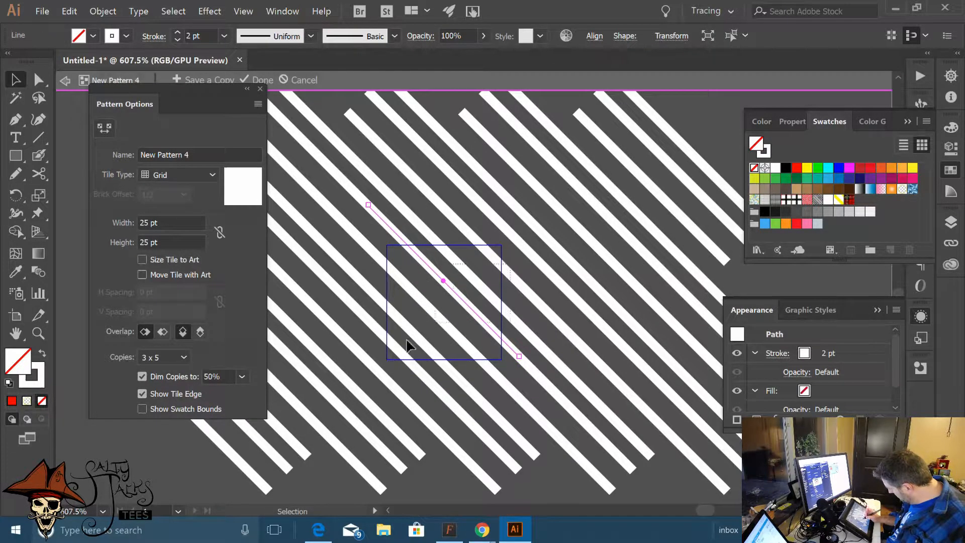
Even out the three lines' spacing by distributing their horizontal centers and nudging the middle line left, and finish editing the pattern
{"action": "left_click", "coordinate": [598, 40]}
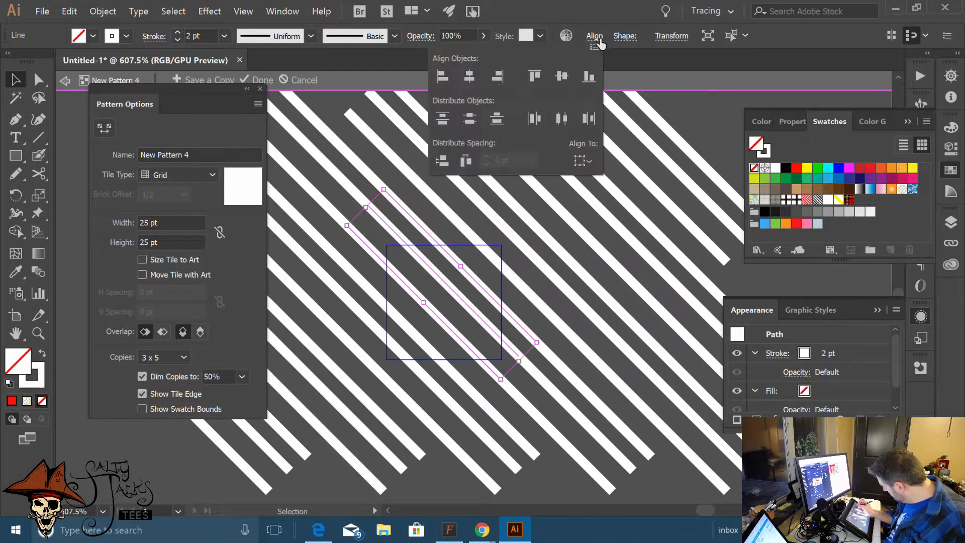
{"action": "left_click", "coordinate": [562, 118]}
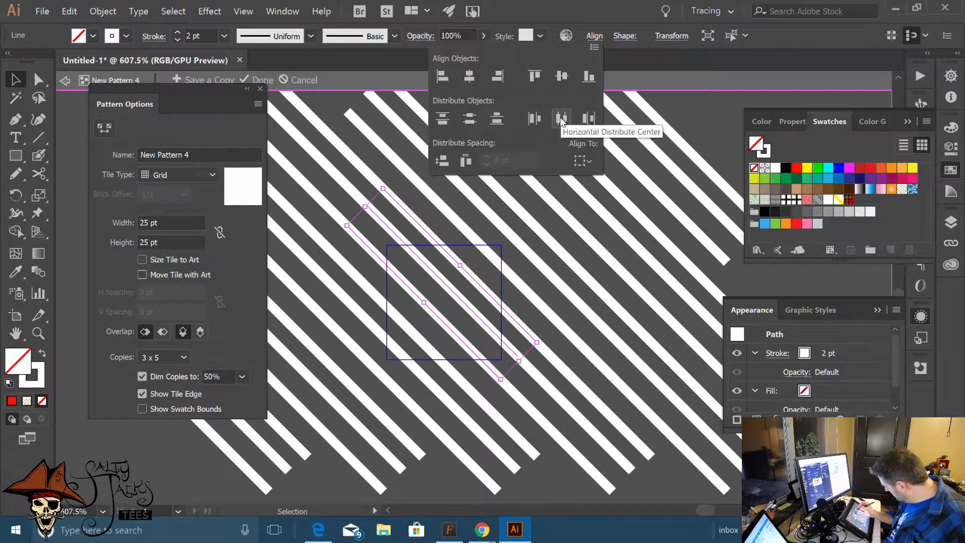
{"action": "left_click", "coordinate": [465, 310]}
{"action": "left_click", "coordinate": [460, 316]}
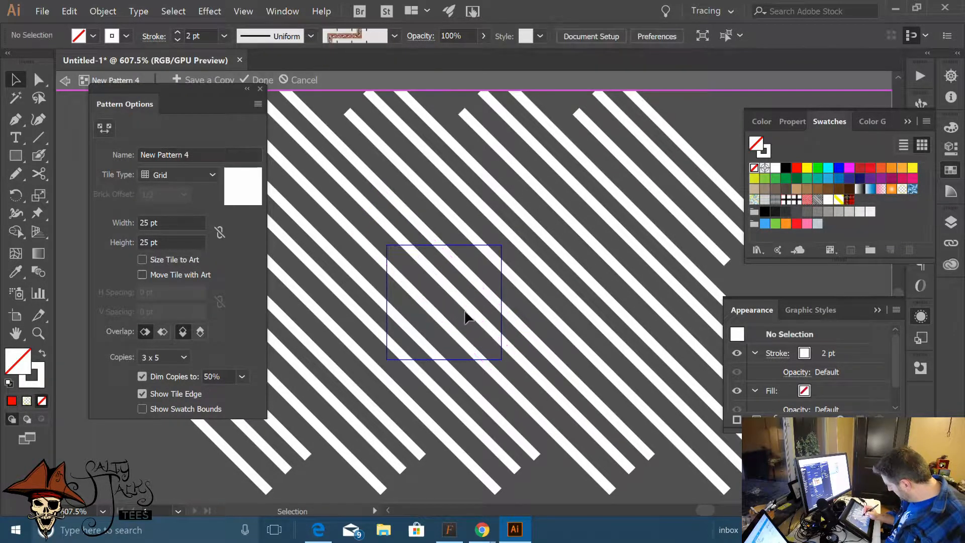
{"action": "left_click", "coordinate": [467, 307]}
{"action": "key", "text": "Left"}
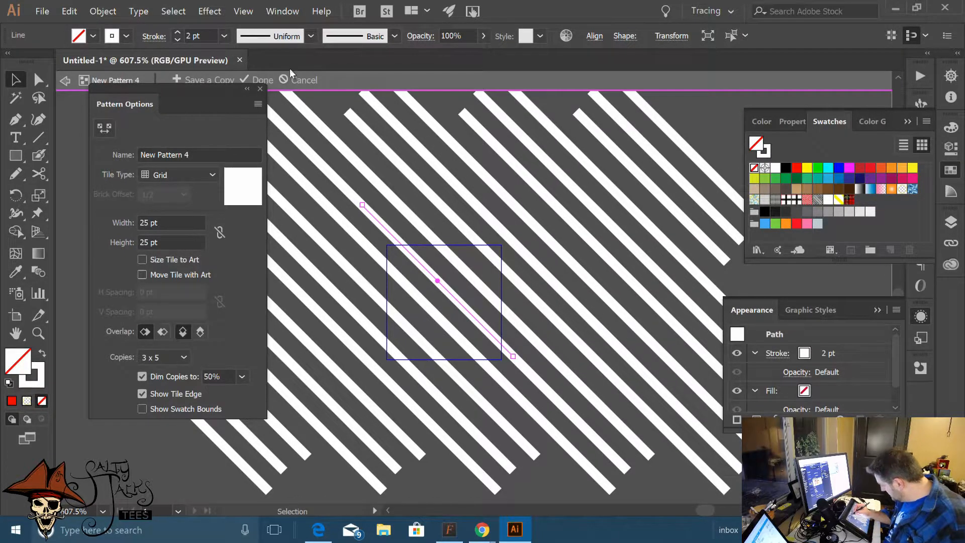
{"action": "left_click", "coordinate": [262, 79]}
Fill the outermost vertical white bar with the white diagonal stripe pattern, after trying the yellow one on it
{"action": "key", "text": "ctrl+0"}
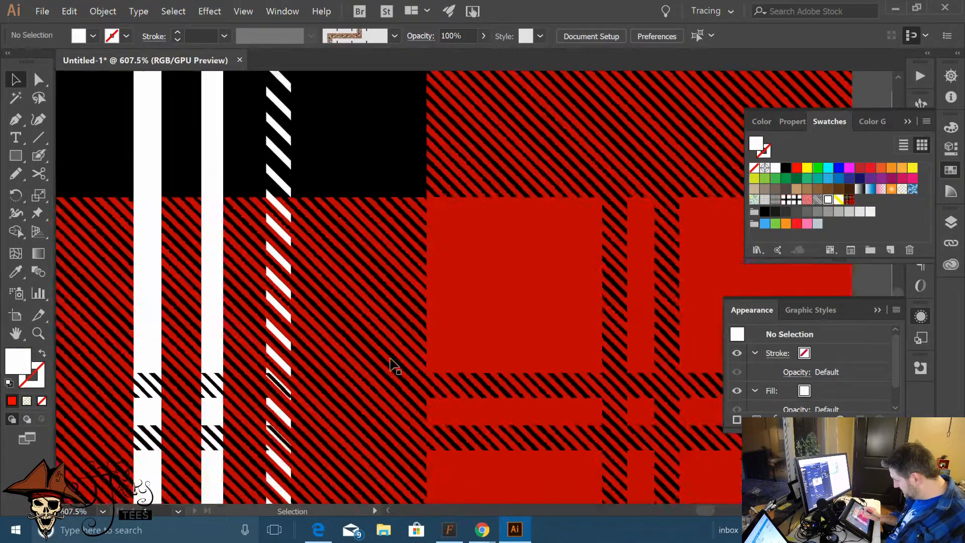
{"action": "scroll", "coordinate": [538, 323], "scroll_direction": "up", "scroll_amount": 3}
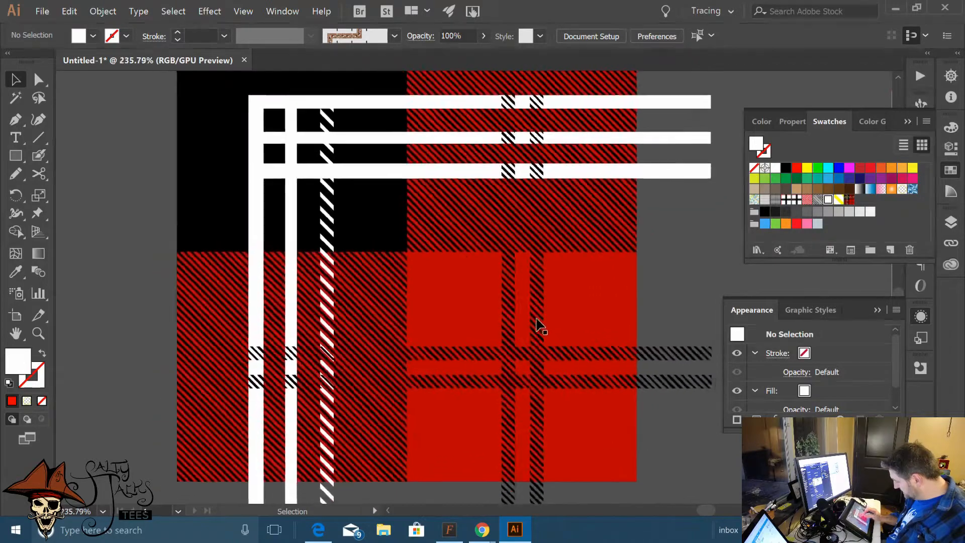
{"action": "scroll", "coordinate": [286, 308], "scroll_direction": "down", "scroll_amount": 2}
{"action": "left_click", "coordinate": [286, 315]}
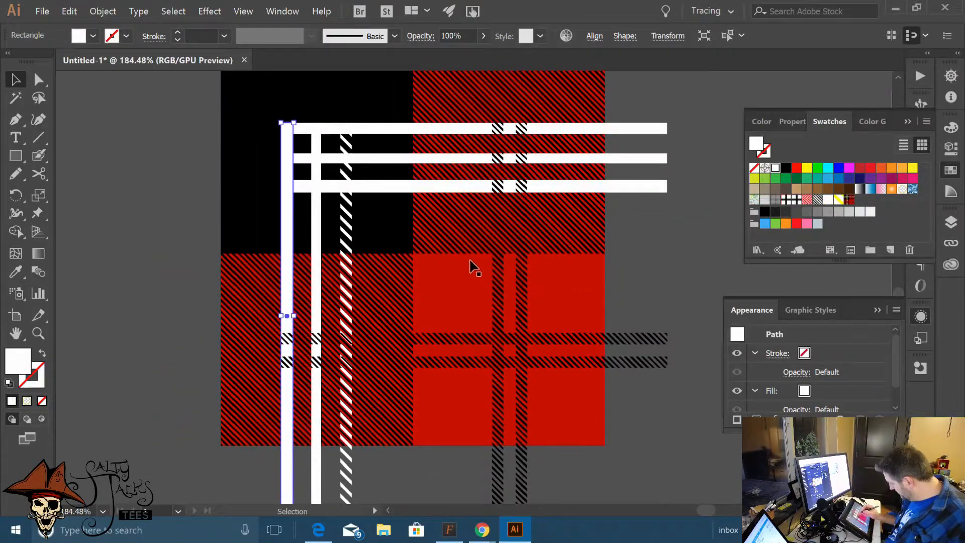
{"action": "left_click", "coordinate": [838, 199]}
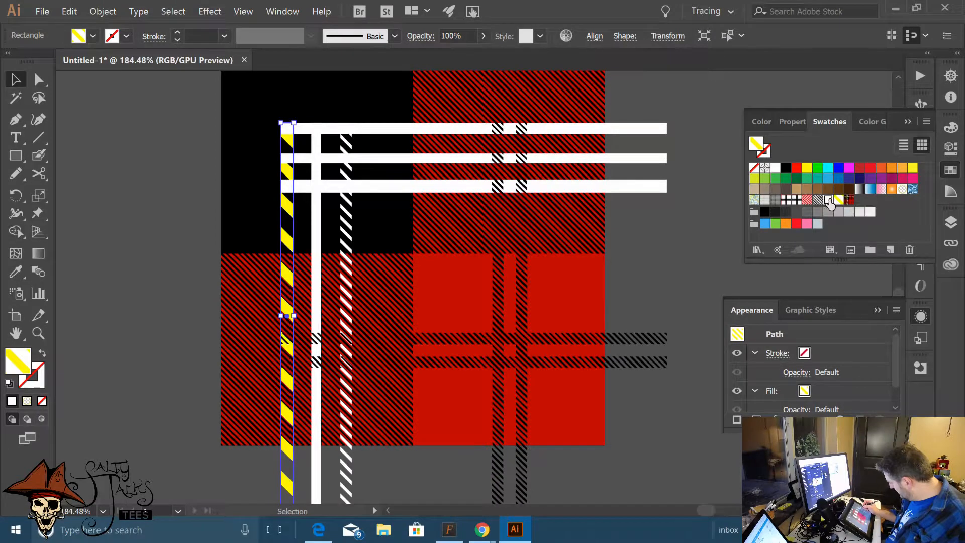
{"action": "left_click", "coordinate": [819, 201]}
Apply the white diagonal stripe pattern to the three horizontal white bars and the middle vertical white bar
{"action": "left_click", "coordinate": [567, 131]}
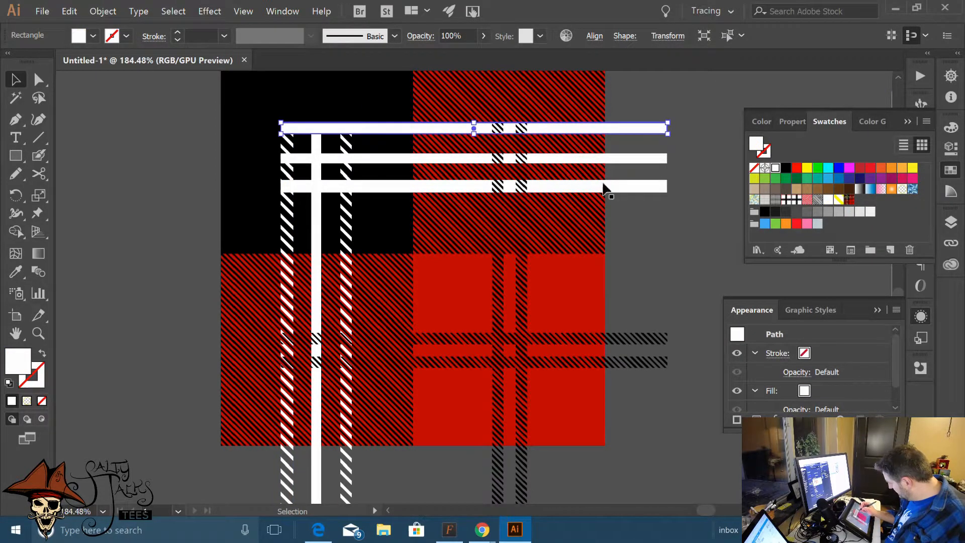
{"action": "left_click", "coordinate": [655, 186], "text": "shift"}
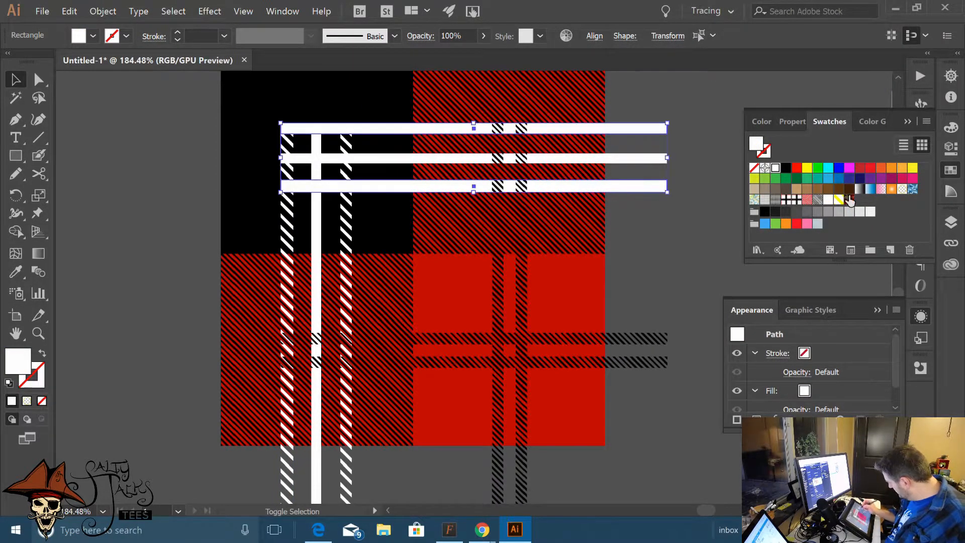
{"action": "left_click", "coordinate": [654, 158], "text": "shift"}
{"action": "left_click", "coordinate": [316, 302], "text": "shift"}
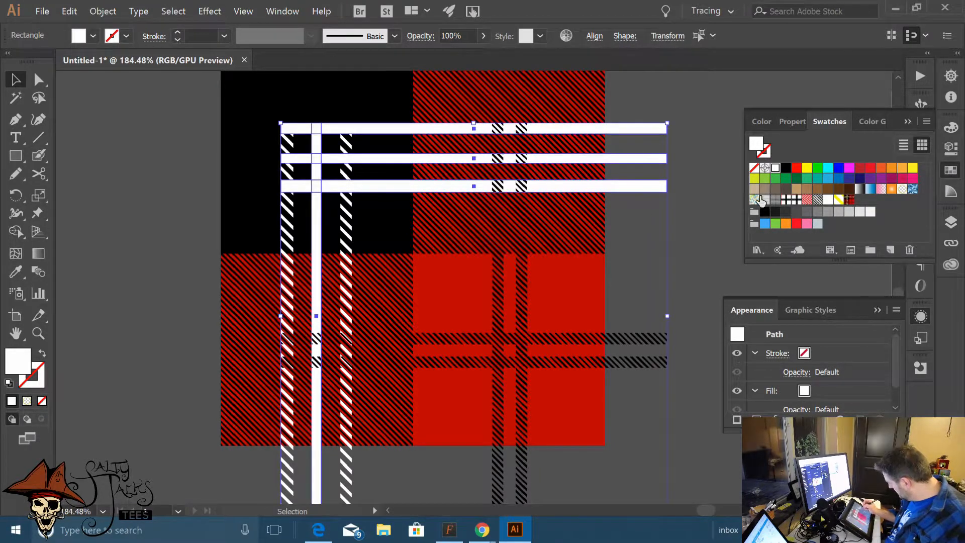
{"action": "left_click", "coordinate": [827, 200]}
{"action": "left_click", "coordinate": [686, 221]}
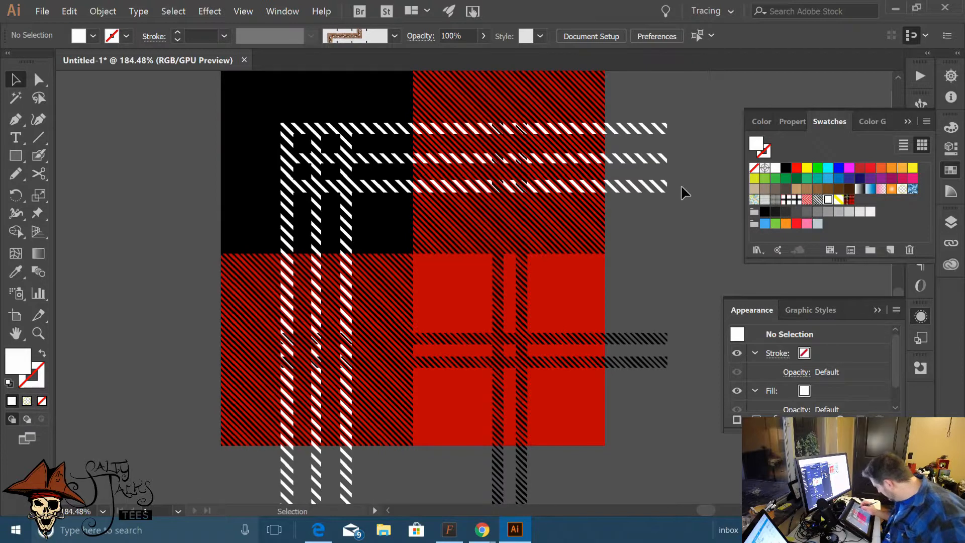
Try sending the three horizontal white striped bars to the back, and undo it
{"action": "mouse_move", "coordinate": [689, 103]}
{"action": "left_mouse_down"}
{"action": "mouse_move", "coordinate": [655, 211]}
{"action": "mouse_move", "coordinate": [648, 195]}
{"action": "left_mouse_up"}
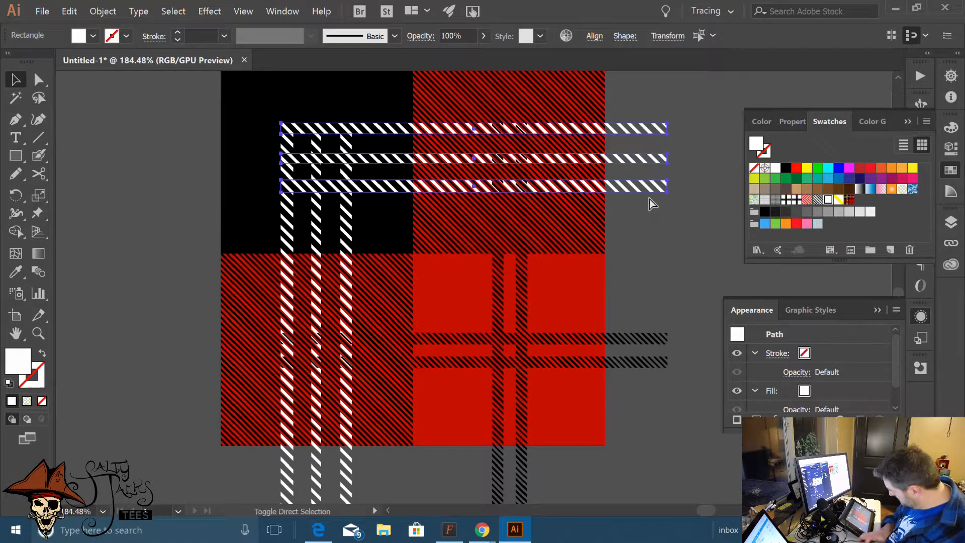
{"action": "key", "text": "ctrl+shift+bracketleft"}
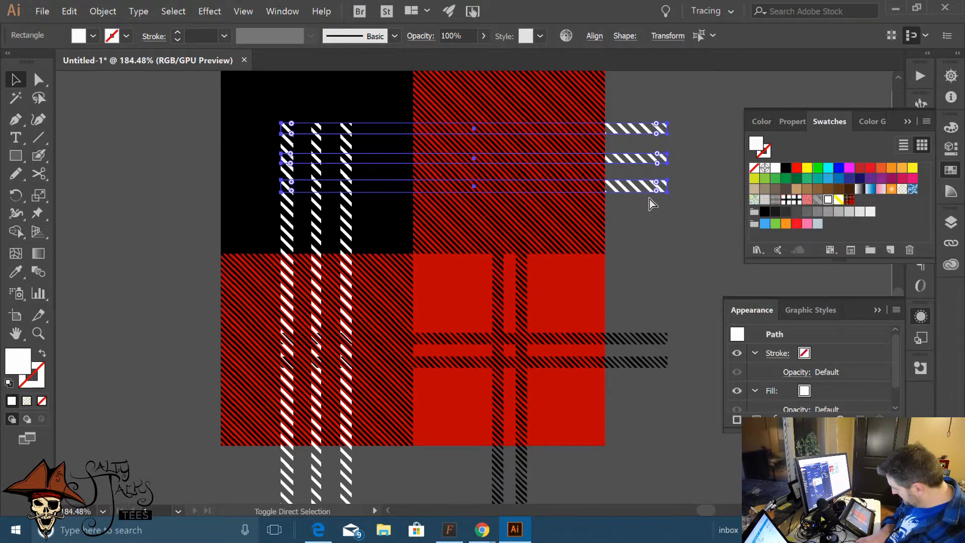
{"action": "key", "text": "ctrl+z"}
{"action": "left_click", "coordinate": [655, 261]}
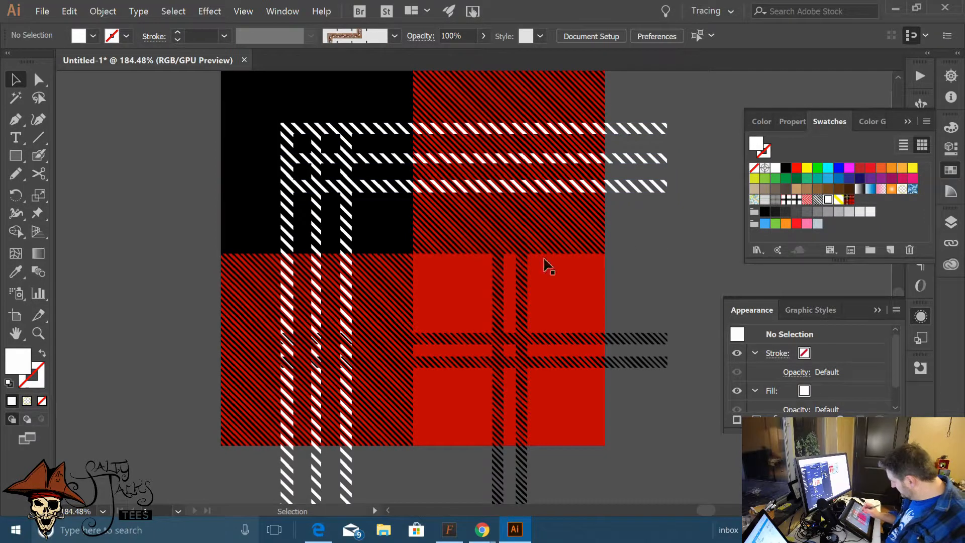
Delete the old yellow stripe pattern swatch and duplicate the white diagonal stripe pattern swatch
{"action": "left_click_drag", "start_coordinate": [839, 200], "coordinate": [906, 253]}
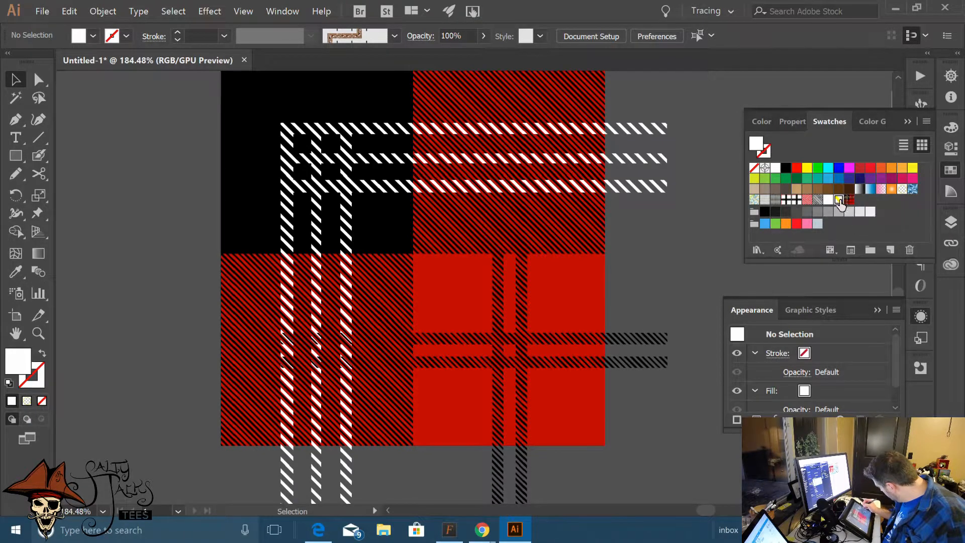
{"action": "left_click_drag", "start_coordinate": [839, 201], "coordinate": [908, 250]}
{"action": "left_click_drag", "start_coordinate": [830, 202], "coordinate": [890, 249]}
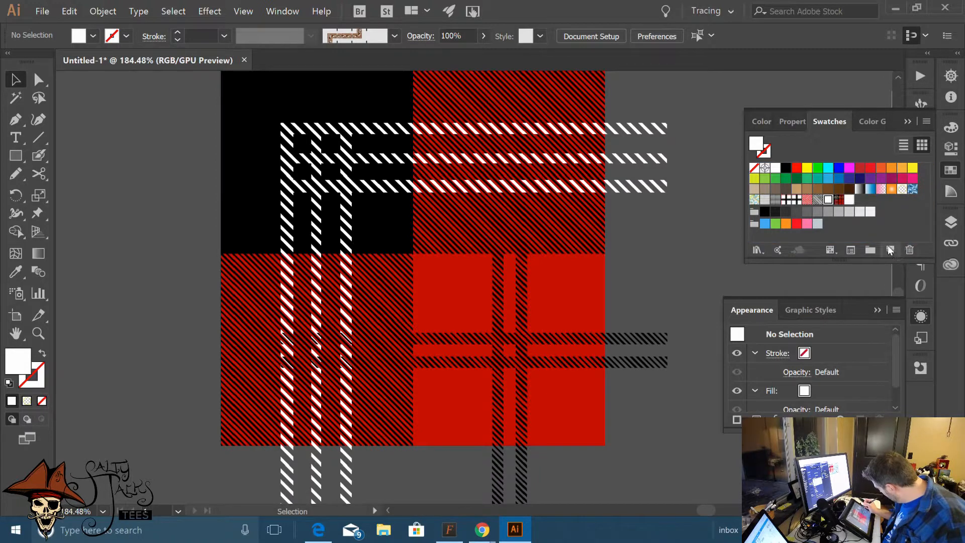
Edit the duplicated stripe pattern so its lines have a bright yellow stroke and no fill, and finish editing the pattern
{"action": "double_click", "coordinate": [850, 200]}
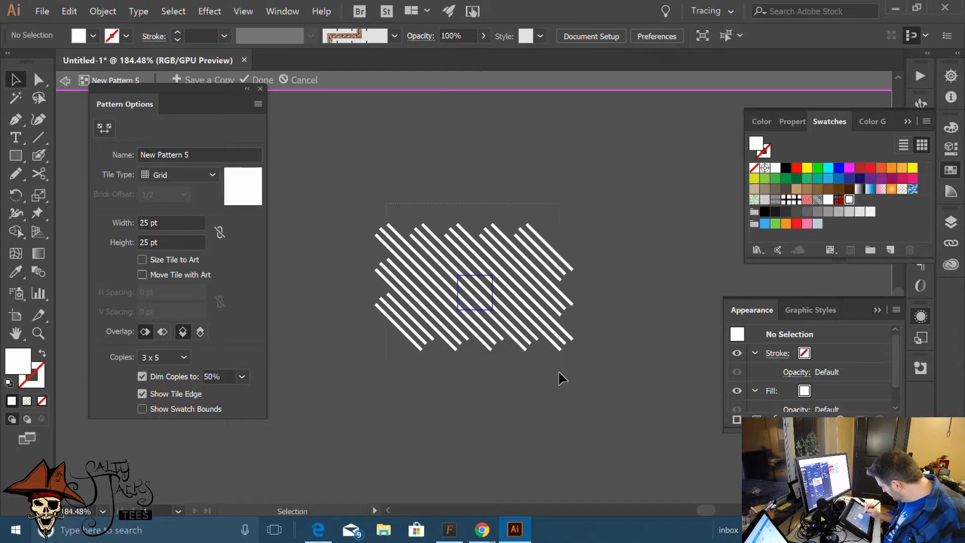
{"action": "left_click", "coordinate": [482, 294]}
{"action": "left_click", "coordinate": [808, 168]}
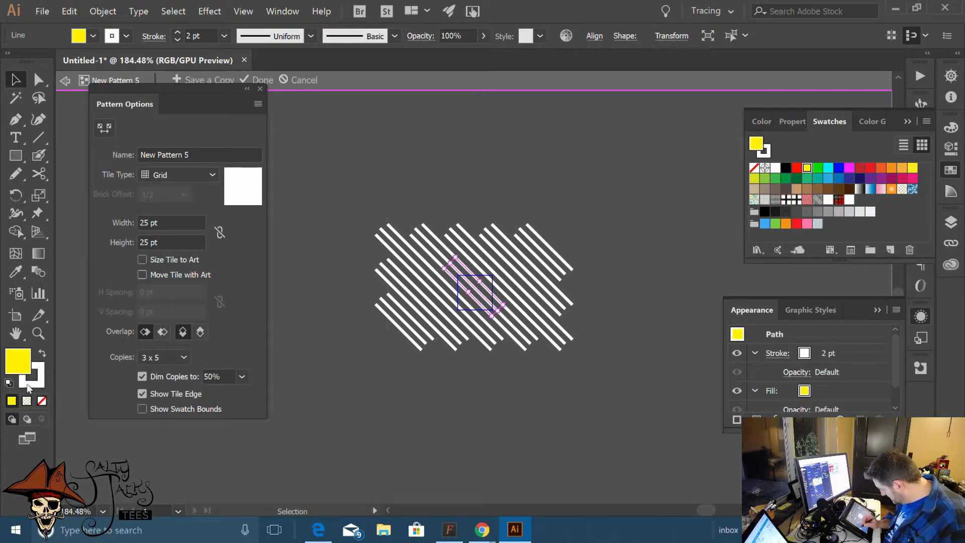
{"action": "left_click", "coordinate": [42, 354]}
{"action": "left_click", "coordinate": [42, 401]}
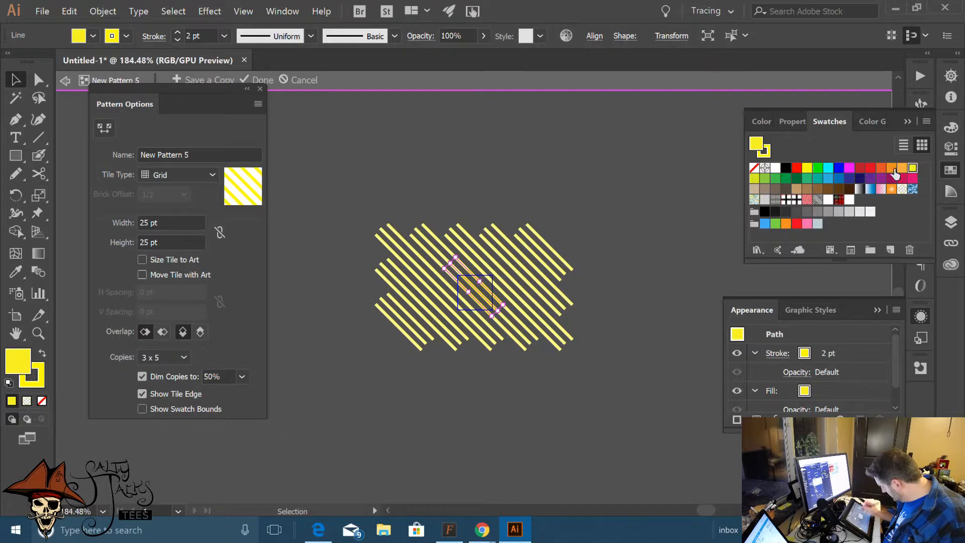
{"action": "left_click", "coordinate": [33, 380]}
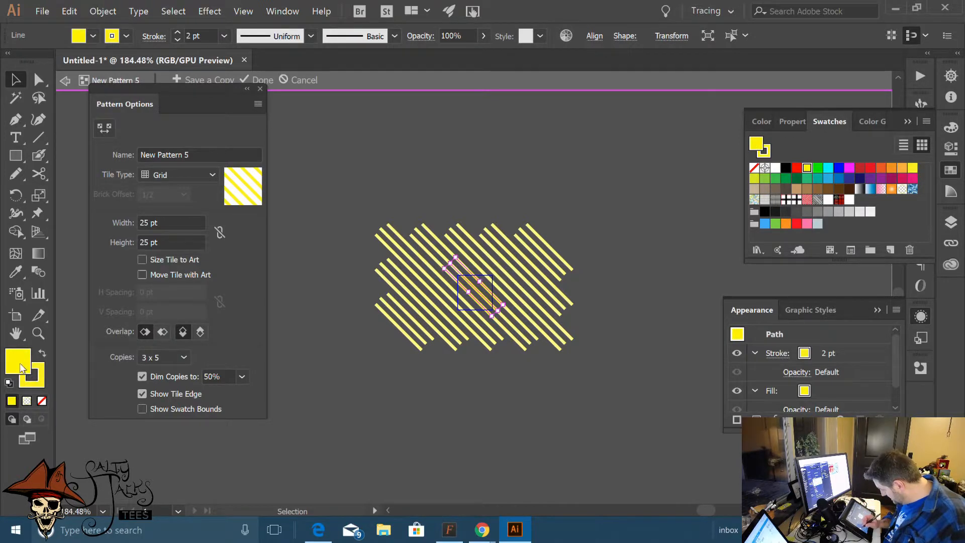
{"action": "left_click", "coordinate": [42, 401]}
{"action": "left_click", "coordinate": [604, 294]}
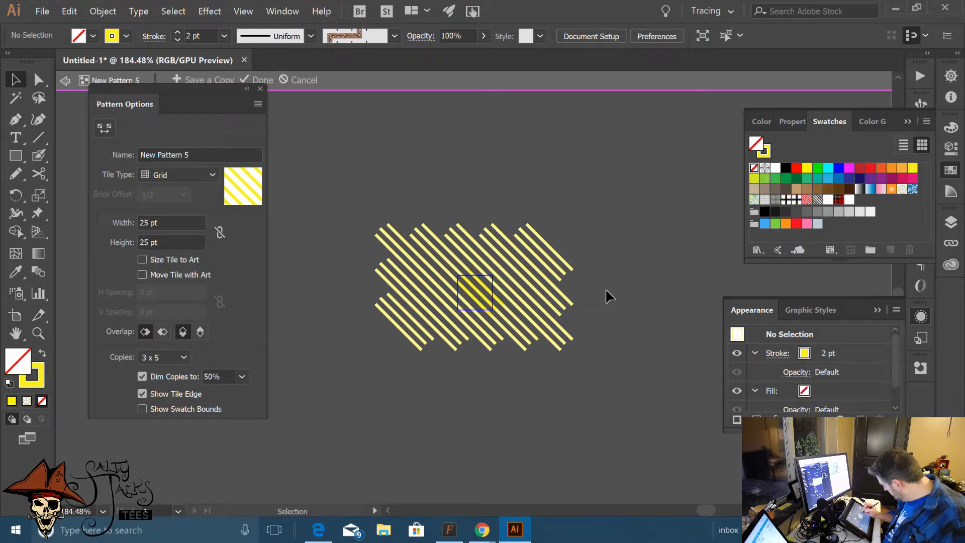
{"action": "left_click", "coordinate": [262, 79]}
Fill the middle horizontal and middle vertical white bars with the new yellow diagonal stripe pattern
{"action": "left_click", "coordinate": [651, 160]}
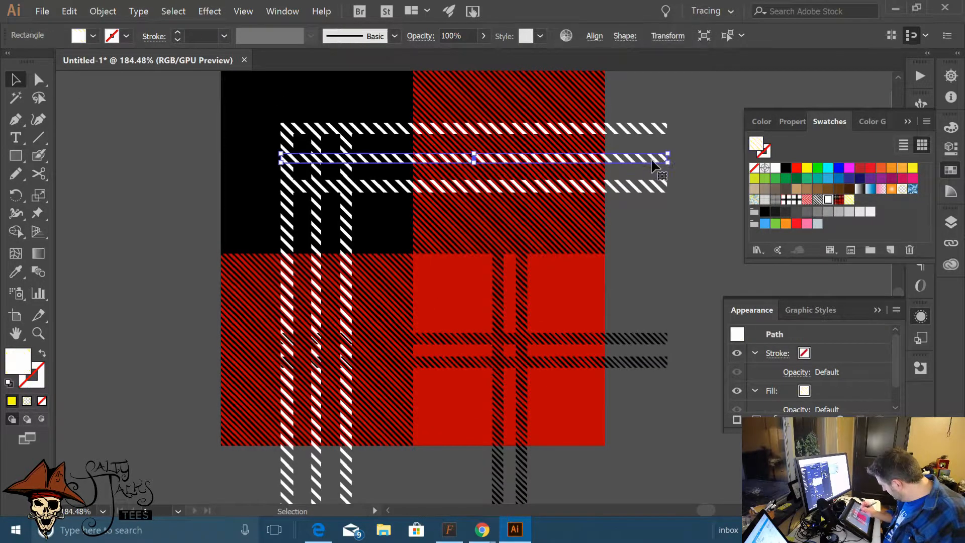
{"action": "left_click", "coordinate": [317, 280], "text": "shift"}
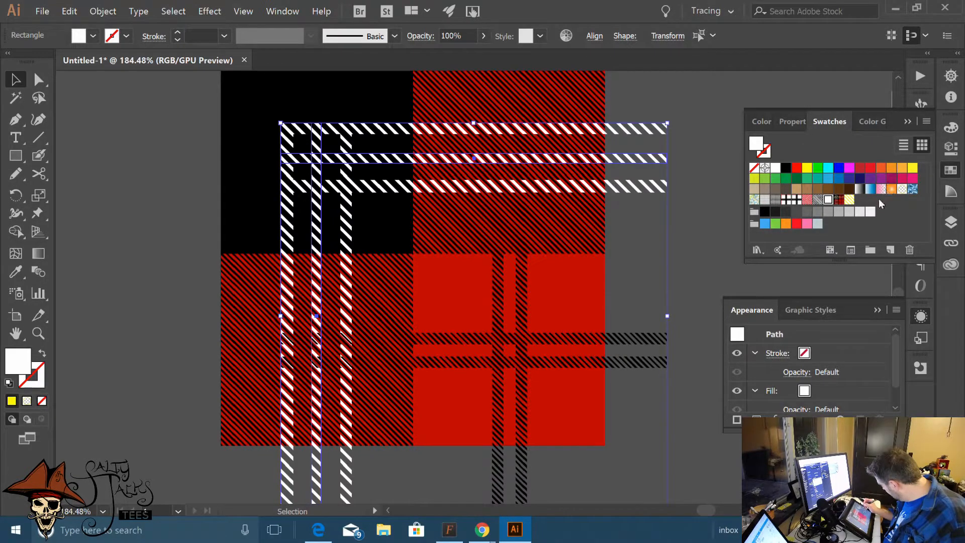
{"action": "left_click", "coordinate": [850, 200]}
{"action": "left_click", "coordinate": [687, 246]}
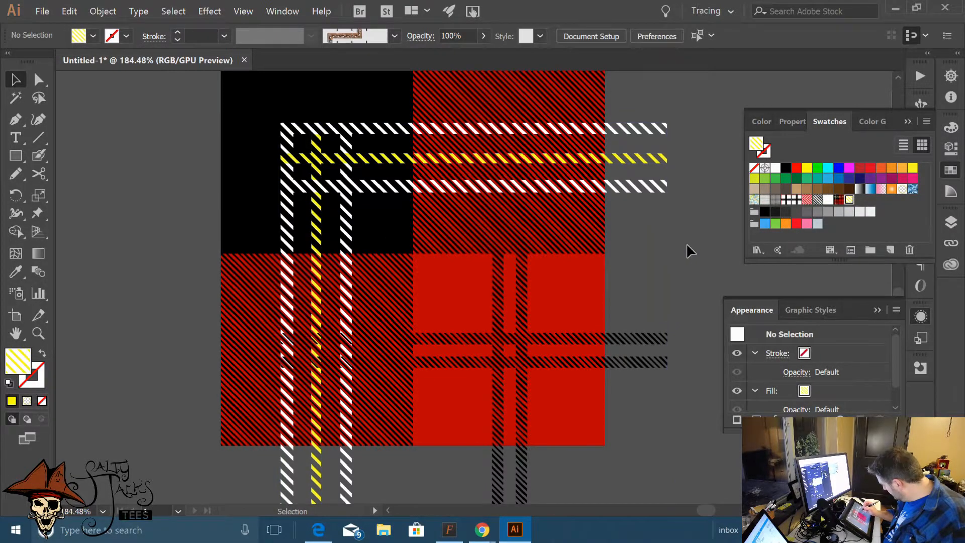
Shorten the two white vertical bars and the yellow one between them to end at the plaid square's lower edge
{"action": "scroll", "coordinate": [684, 185], "scroll_direction": "down", "scroll_amount": 5}
{"action": "scroll", "coordinate": [491, 345], "scroll_direction": "up", "scroll_amount": 3}
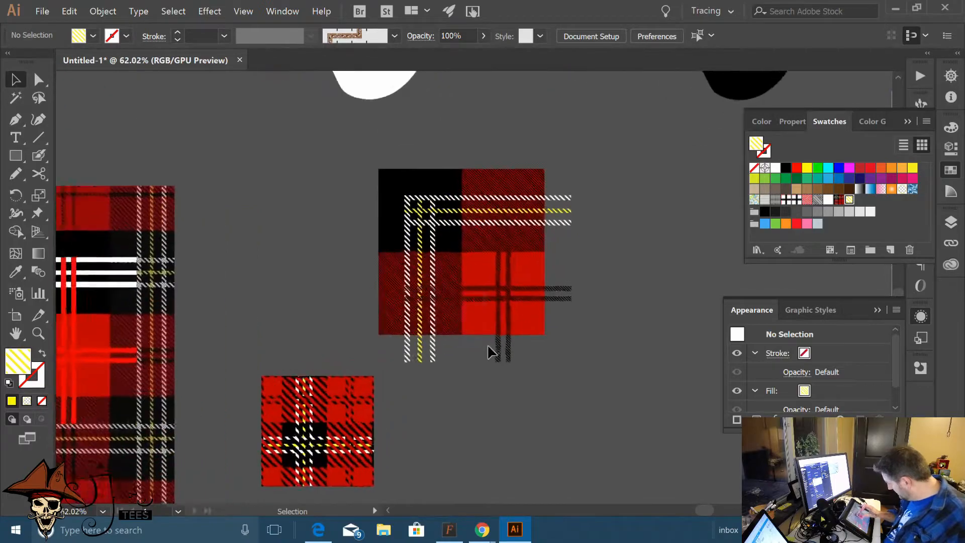
{"action": "scroll", "coordinate": [511, 356], "scroll_direction": "up", "scroll_amount": 2}
{"action": "scroll", "coordinate": [509, 358], "scroll_direction": "down", "scroll_amount": 4}
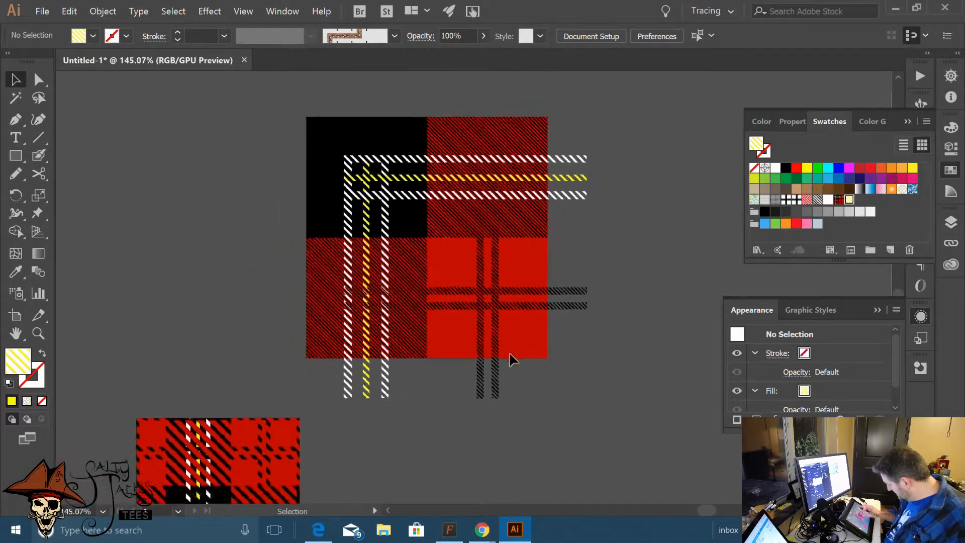
{"action": "scroll", "coordinate": [514, 342], "scroll_direction": "down", "scroll_amount": 2}
{"action": "scroll", "coordinate": [509, 349], "scroll_direction": "up", "scroll_amount": 5}
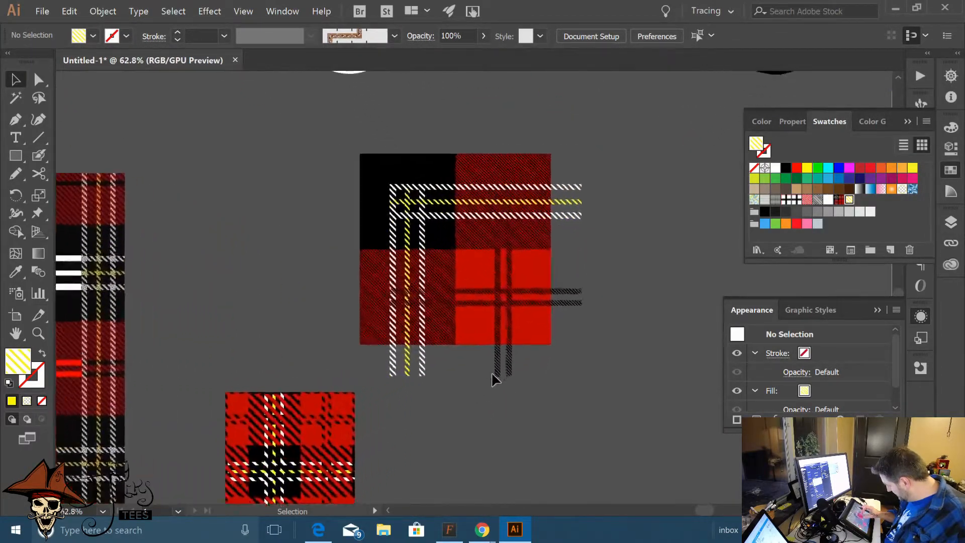
{"action": "scroll", "coordinate": [492, 349], "scroll_direction": "up", "scroll_amount": 1}
{"action": "left_click_drag", "start_coordinate": [243, 393], "coordinate": [314, 354]}
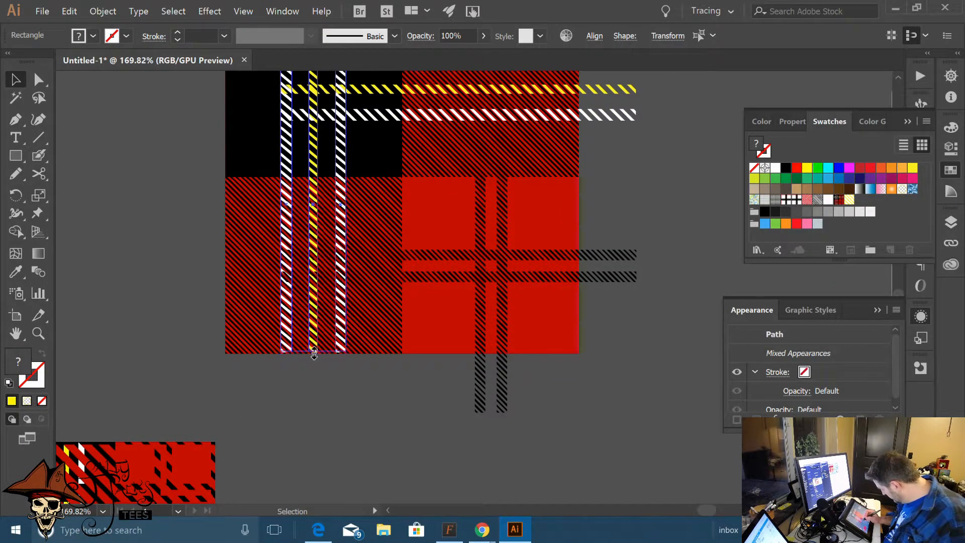
{"action": "left_click", "coordinate": [327, 381]}
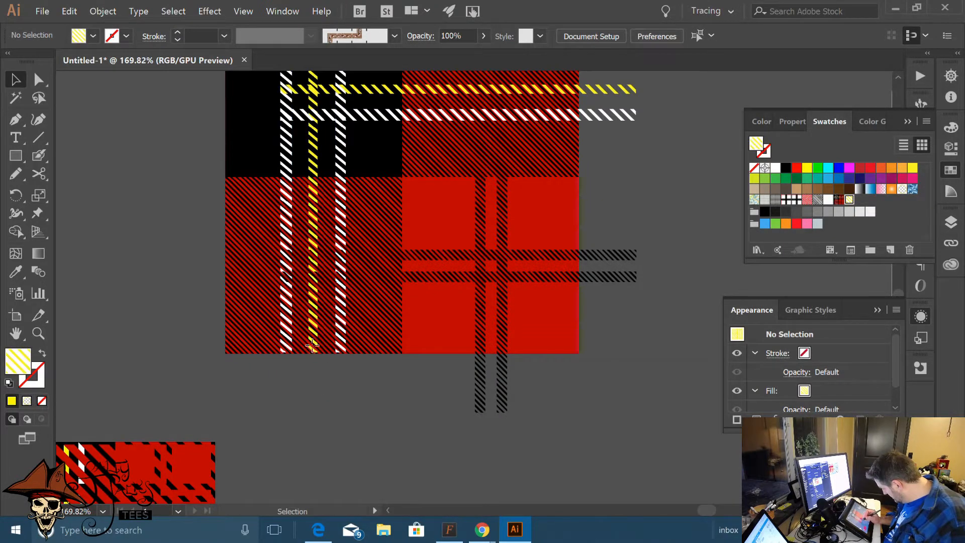
{"action": "left_click", "coordinate": [314, 349]}
{"action": "key", "text": "ctrl+z"}
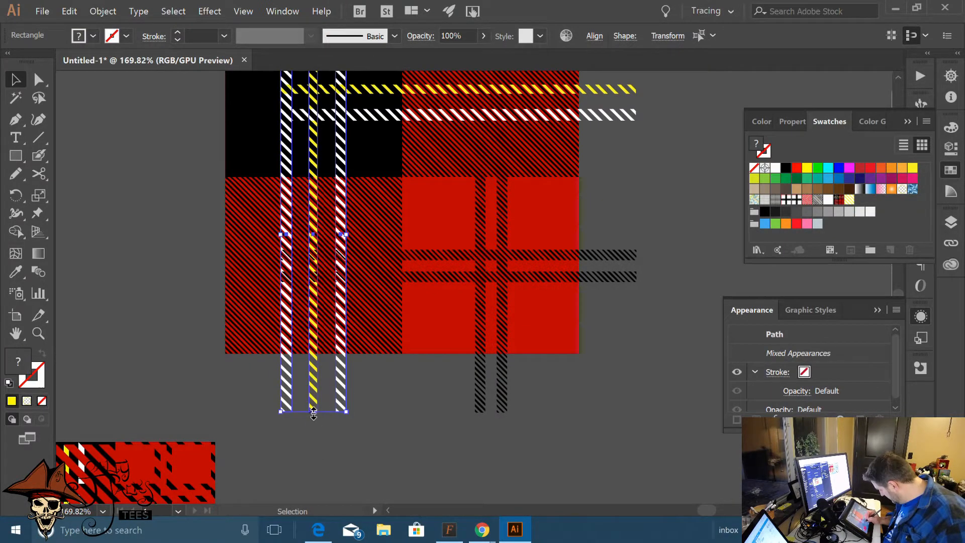
{"action": "left_click_drag", "start_coordinate": [314, 412], "coordinate": [320, 355]}
{"action": "left_click", "coordinate": [331, 384]}
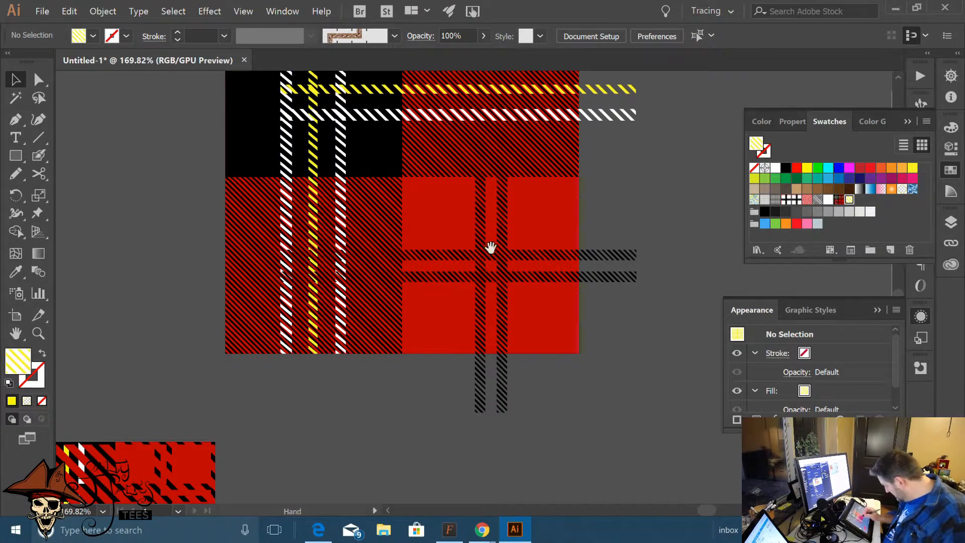
Shorten the two vertical black striped bars to end at the plaid square's lower edge
{"action": "left_click_drag", "start_coordinate": [490, 247], "coordinate": [321, 283]}
{"action": "left_click", "coordinate": [329, 448]}
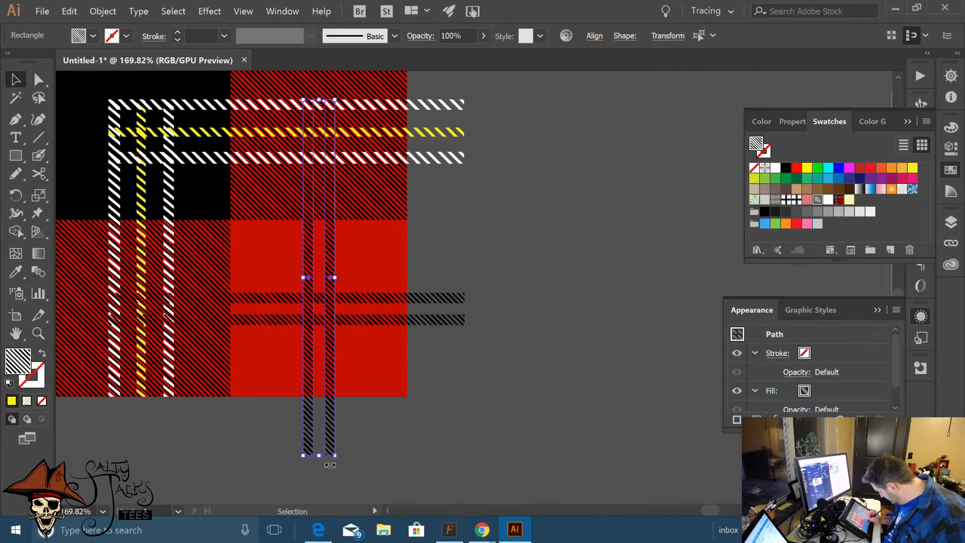
{"action": "left_click_drag", "start_coordinate": [320, 455], "coordinate": [320, 397]}
{"action": "left_click", "coordinate": [414, 366]}
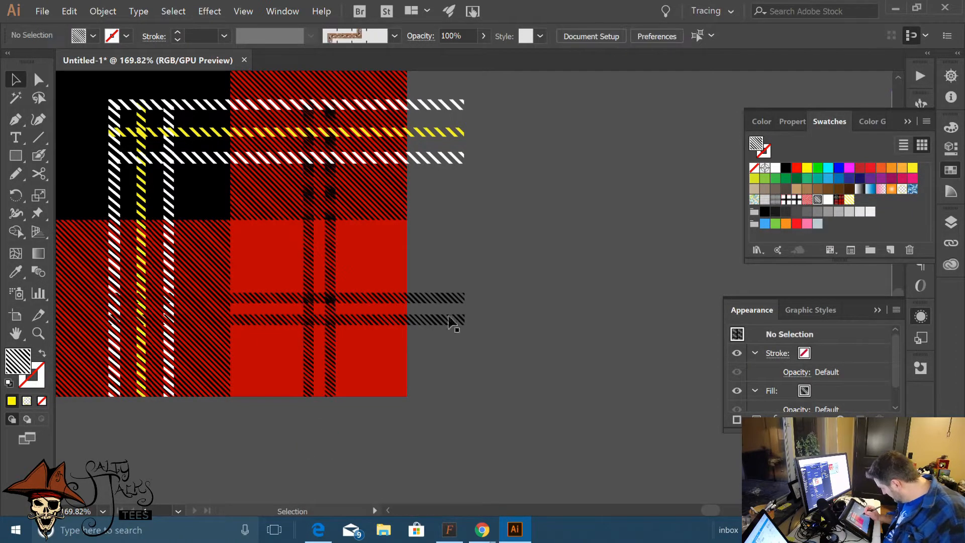
Shorten the white and yellow horizontal bars to end at the plaid square's right edge
{"action": "scroll", "coordinate": [460, 276], "scroll_direction": "right", "scroll_amount": 4}
{"action": "scroll", "coordinate": [452, 297], "scroll_direction": "up", "scroll_amount": 3}
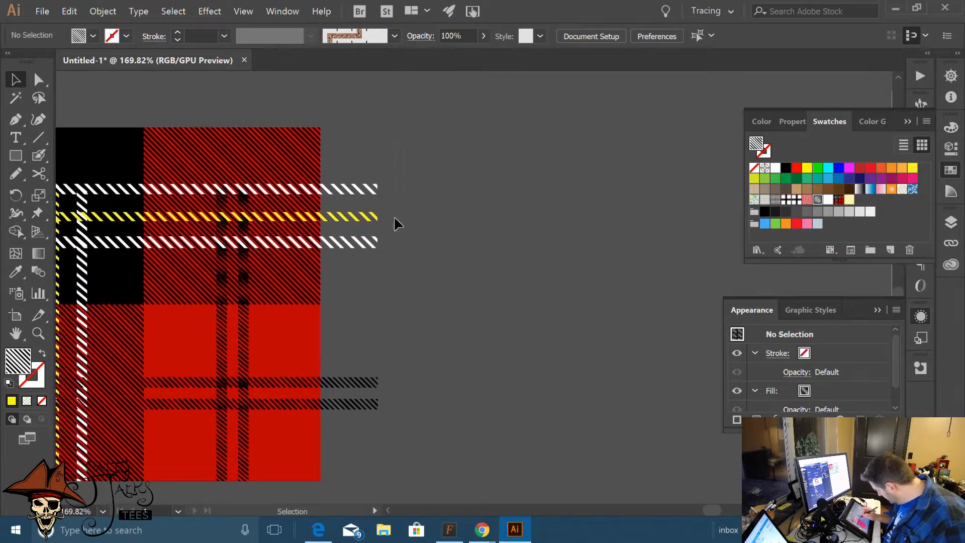
{"action": "left_click_drag", "start_coordinate": [346, 271], "coordinate": [347, 273]}
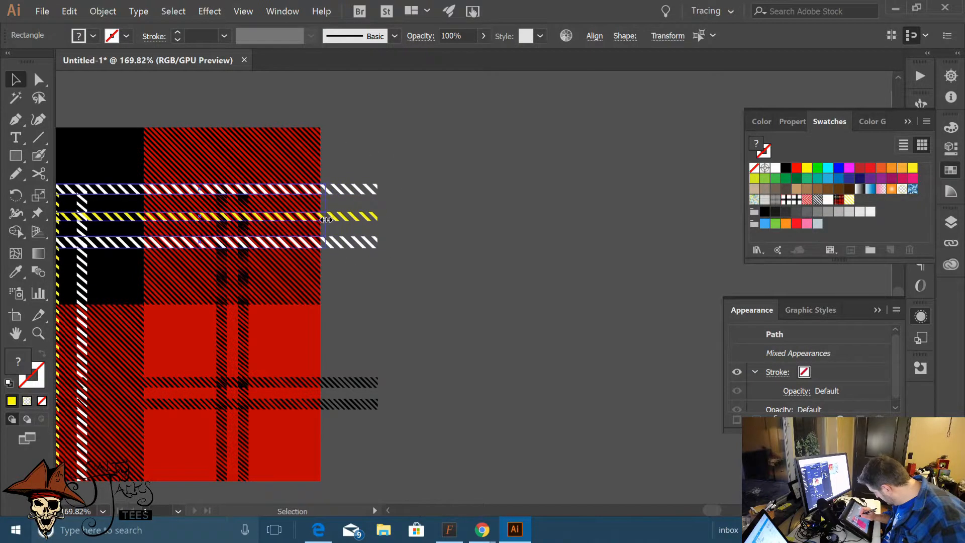
{"action": "left_click_drag", "start_coordinate": [322, 219], "coordinate": [320, 219]}
{"action": "left_click", "coordinate": [398, 260]}
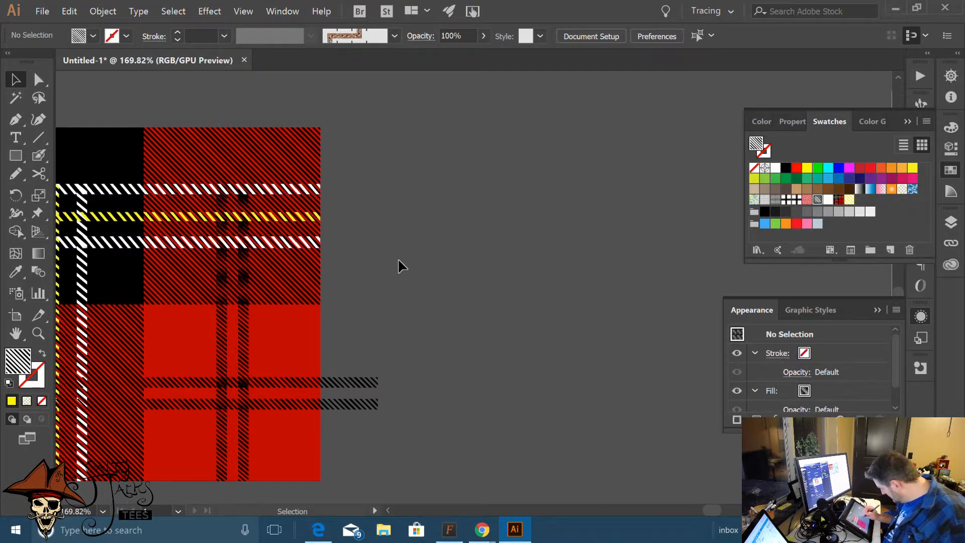
Shorten the two horizontal black striped bars to end at the plaid square's right edge
{"action": "left_click_drag", "start_coordinate": [401, 372], "coordinate": [479, 258]}
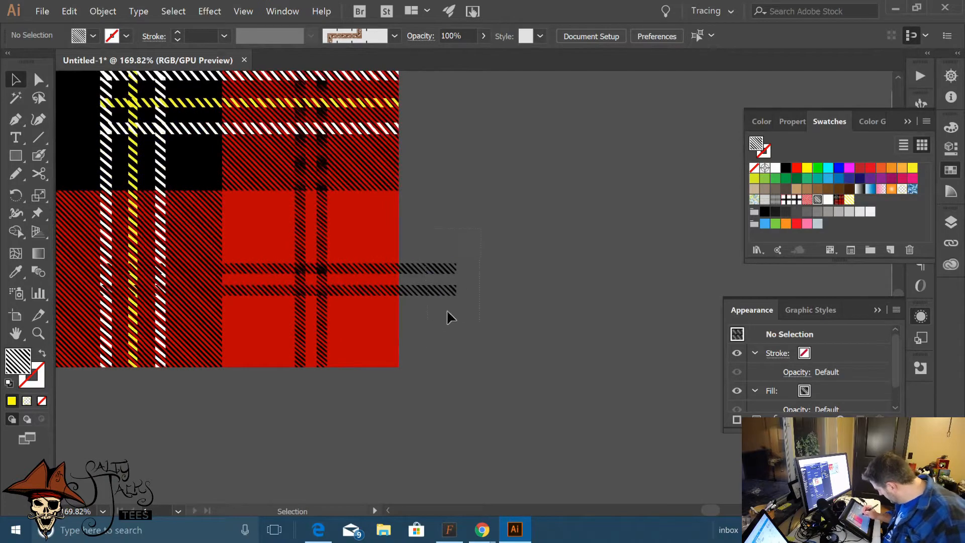
{"action": "left_click_drag", "start_coordinate": [446, 317], "coordinate": [447, 316]}
{"action": "left_click_drag", "start_coordinate": [456, 279], "coordinate": [399, 278]}
{"action": "left_click", "coordinate": [444, 256]}
{"action": "scroll", "coordinate": [457, 215], "scroll_direction": "down", "scroll_amount": 5}
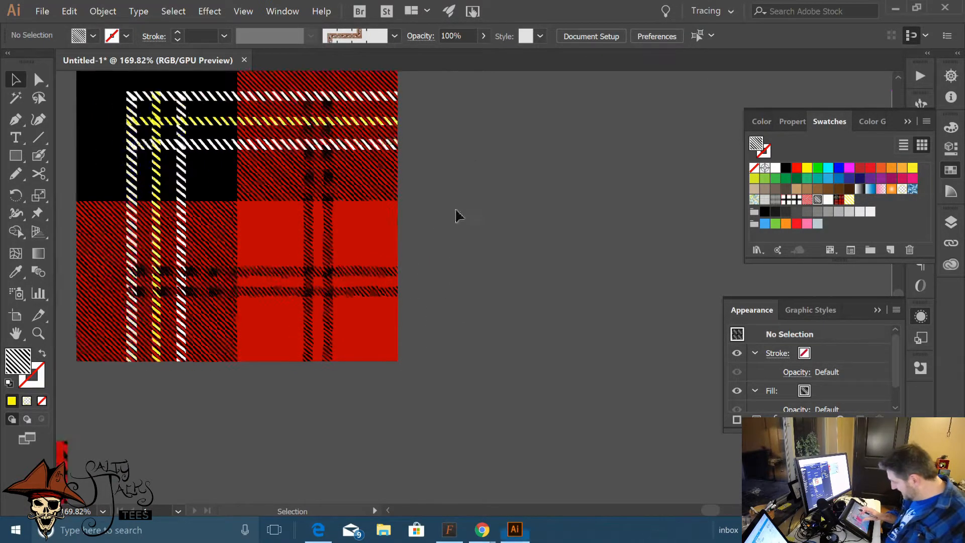
{"action": "scroll", "coordinate": [519, 260], "scroll_direction": "up", "scroll_amount": 5}
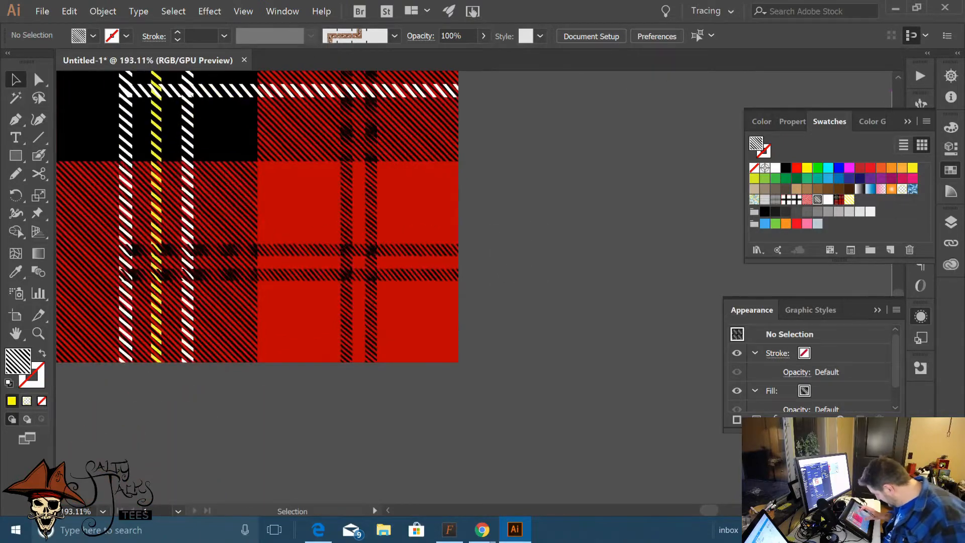
{"action": "scroll", "coordinate": [376, 396], "scroll_direction": "down", "scroll_amount": 4}
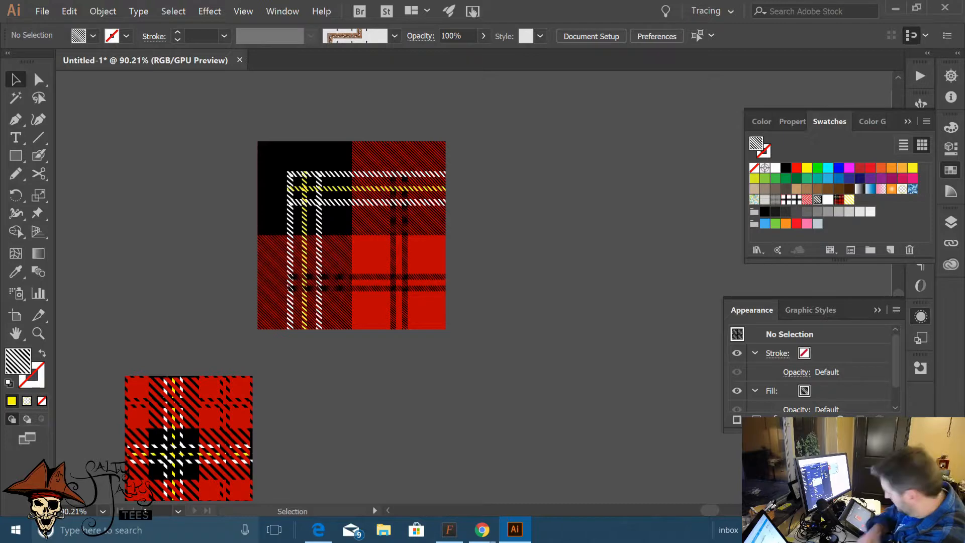
Switch to Chrome to check the Facebook live stream page, and return to Illustrator
{"action": "mouse_move", "coordinate": [482, 529]}
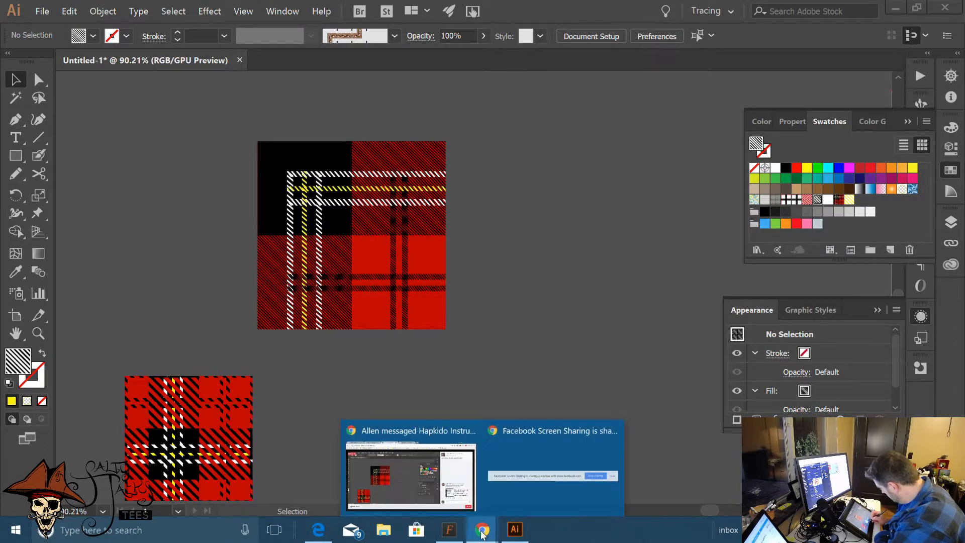
{"action": "left_click", "coordinate": [434, 494]}
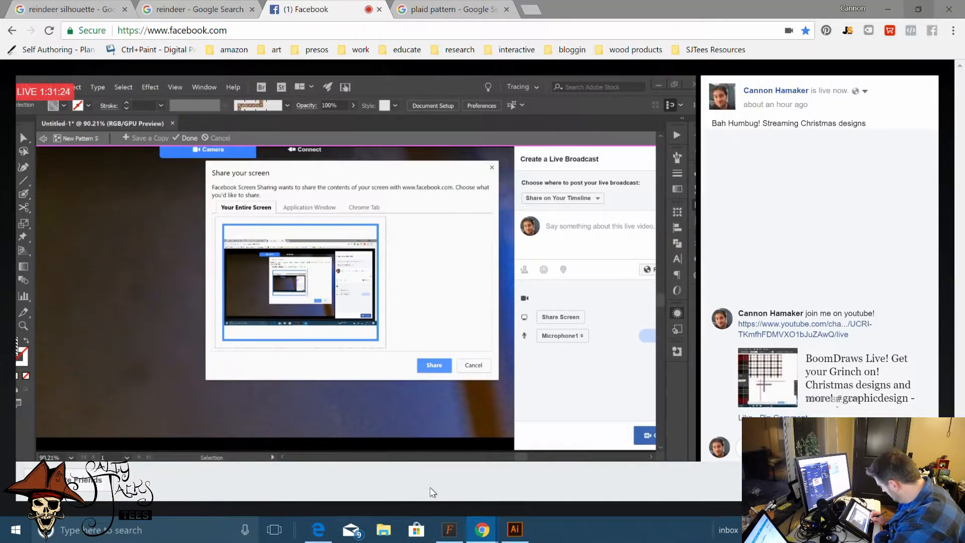
{"action": "left_click", "coordinate": [515, 529]}
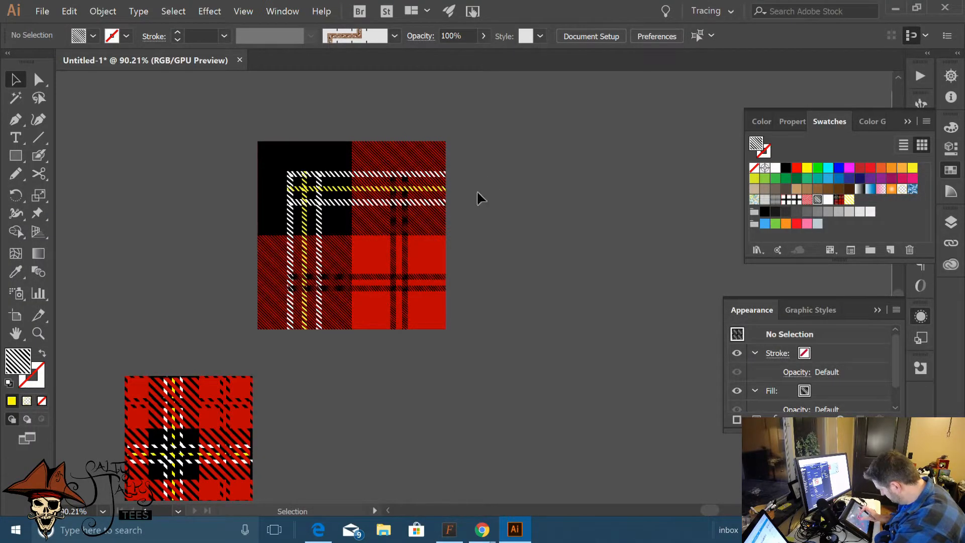
Place a copy of the complete plaid square beside the original, level with it
{"action": "scroll", "coordinate": [474, 221], "scroll_direction": "down", "scroll_amount": 3}
{"action": "scroll", "coordinate": [480, 219], "scroll_direction": "up", "scroll_amount": 1}
{"action": "left_click_drag", "start_coordinate": [478, 217], "coordinate": [502, 239]}
{"action": "scroll", "coordinate": [386, 381], "scroll_direction": "up", "scroll_amount": 3}
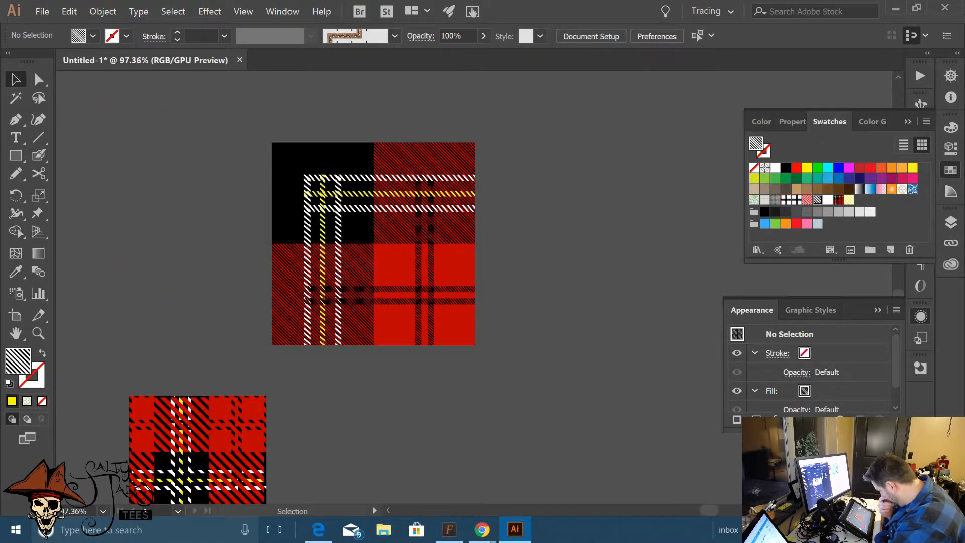
{"action": "scroll", "coordinate": [471, 387], "scroll_direction": "down", "scroll_amount": 2}
{"action": "scroll", "coordinate": [381, 392], "scroll_direction": "up", "scroll_amount": 1}
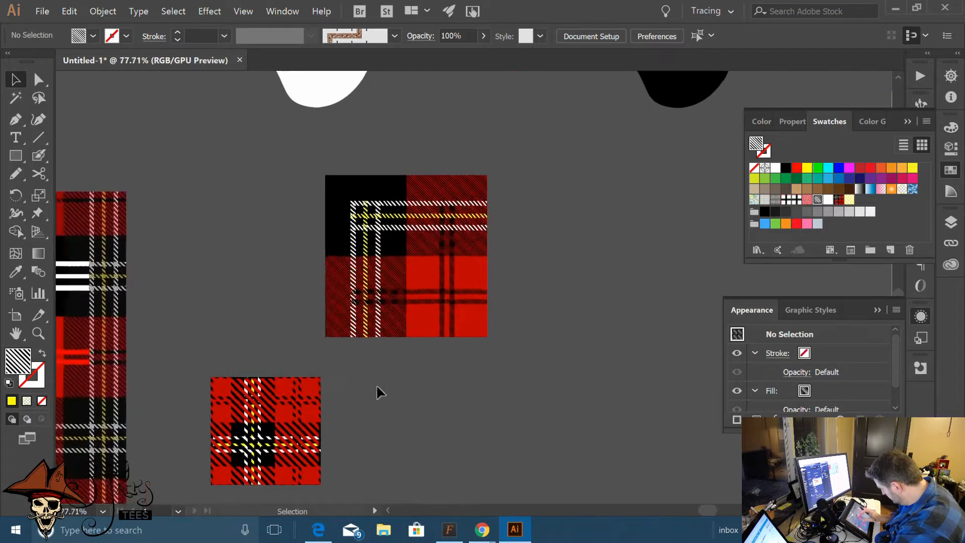
{"action": "left_click_drag", "start_coordinate": [530, 366], "coordinate": [371, 369]}
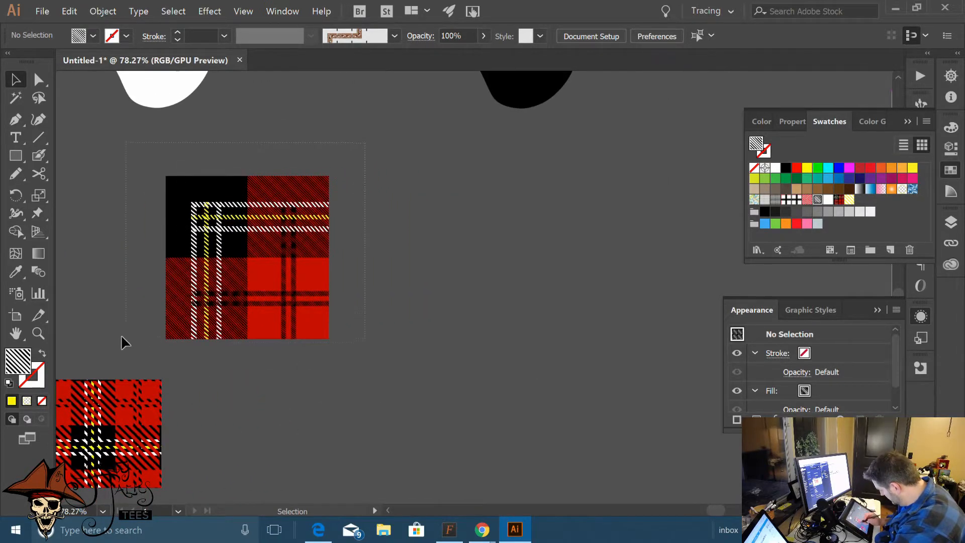
{"action": "left_click_drag", "start_coordinate": [121, 337], "coordinate": [217, 311]}
{"action": "left_click_drag", "start_coordinate": [178, 286], "coordinate": [441, 286]}
{"action": "left_click", "coordinate": [389, 372]}
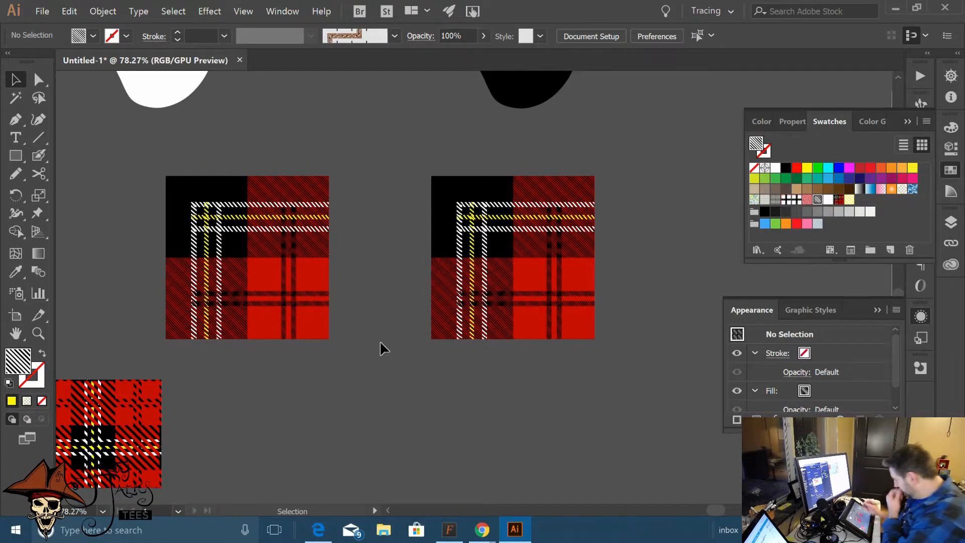
Delete the old red plaid pattern from the swatches
{"action": "left_click", "coordinate": [838, 200]}
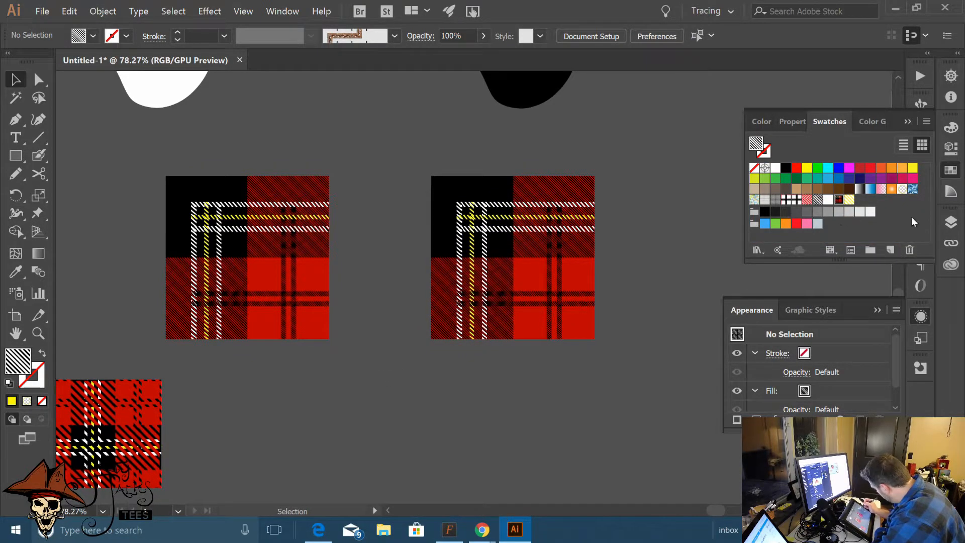
{"action": "left_click_drag", "start_coordinate": [838, 199], "coordinate": [908, 250]}
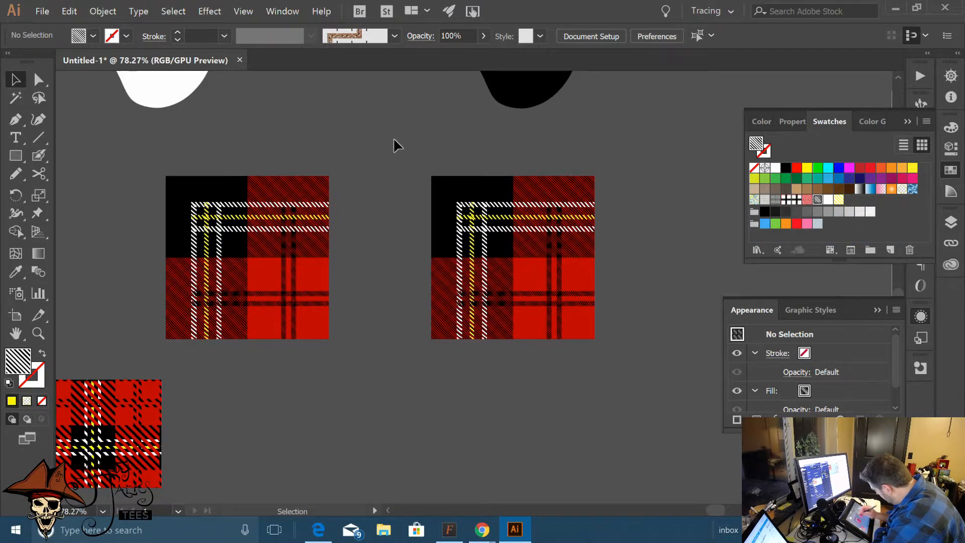
Fill every shape of the copied plaid square with solid yellow
{"action": "left_click", "coordinate": [583, 327]}
{"action": "left_click", "coordinate": [807, 167]}
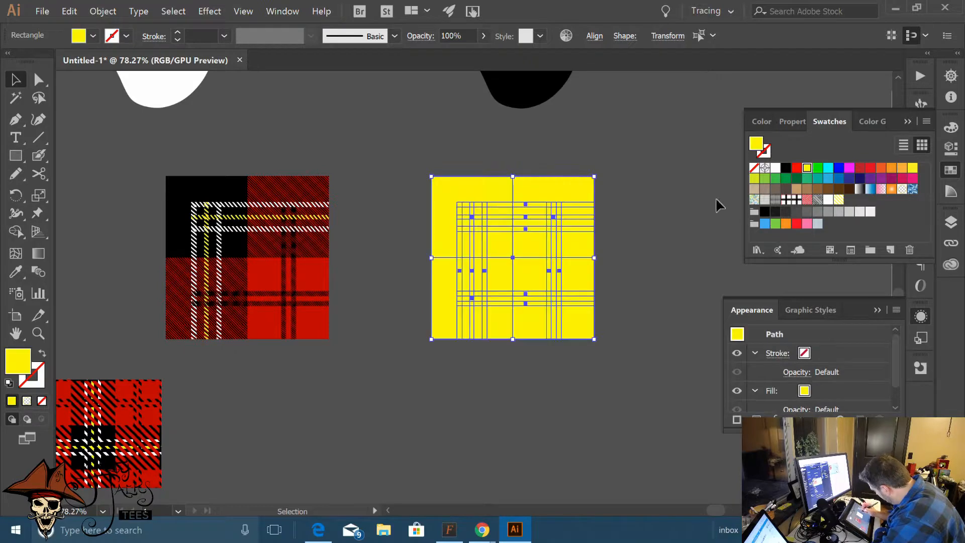
{"action": "left_click", "coordinate": [625, 242]}
{"action": "left_click_drag", "start_coordinate": [677, 351], "coordinate": [671, 347]}
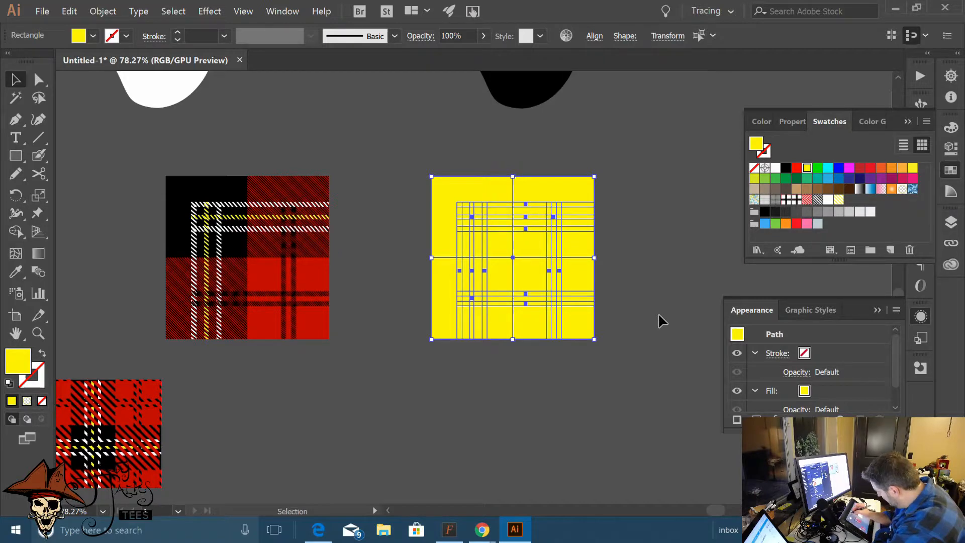
Make a new pattern from the yellow copy and enter pattern editing
{"action": "left_click", "coordinate": [103, 12]}
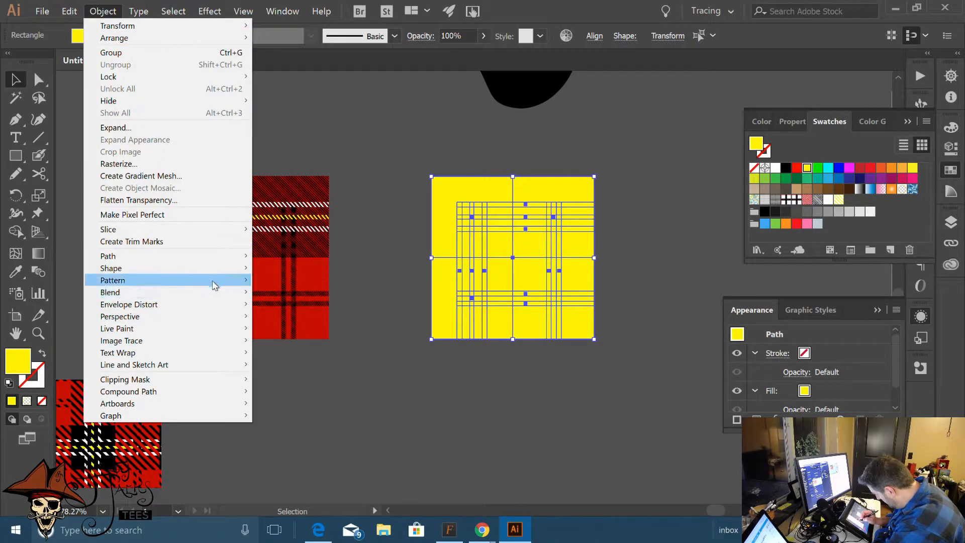
{"action": "mouse_move", "coordinate": [214, 285]}
{"action": "left_click", "coordinate": [272, 280]}
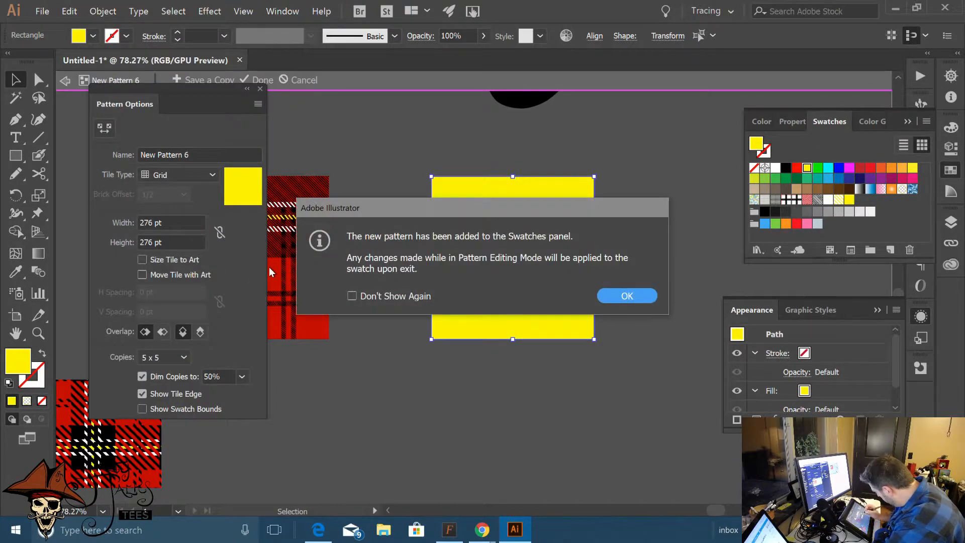
{"action": "left_click", "coordinate": [622, 296]}
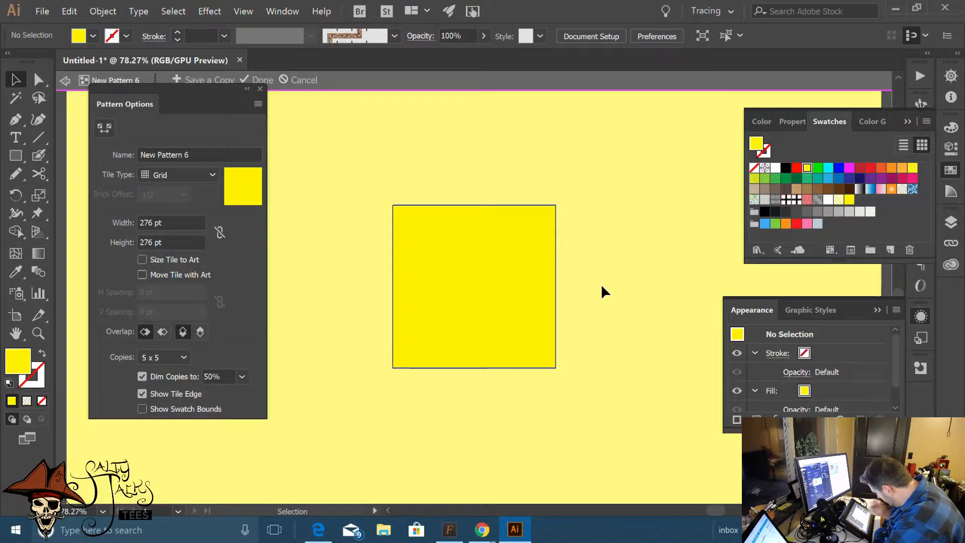
Fill the large background square of the pattern tile with dark red
{"action": "left_click", "coordinate": [553, 368]}
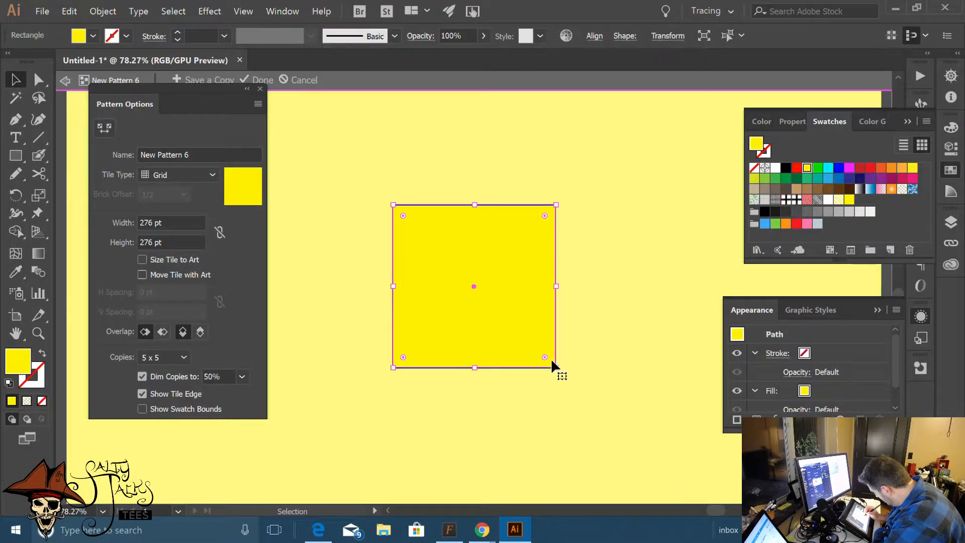
{"action": "double_click", "coordinate": [17, 361]}
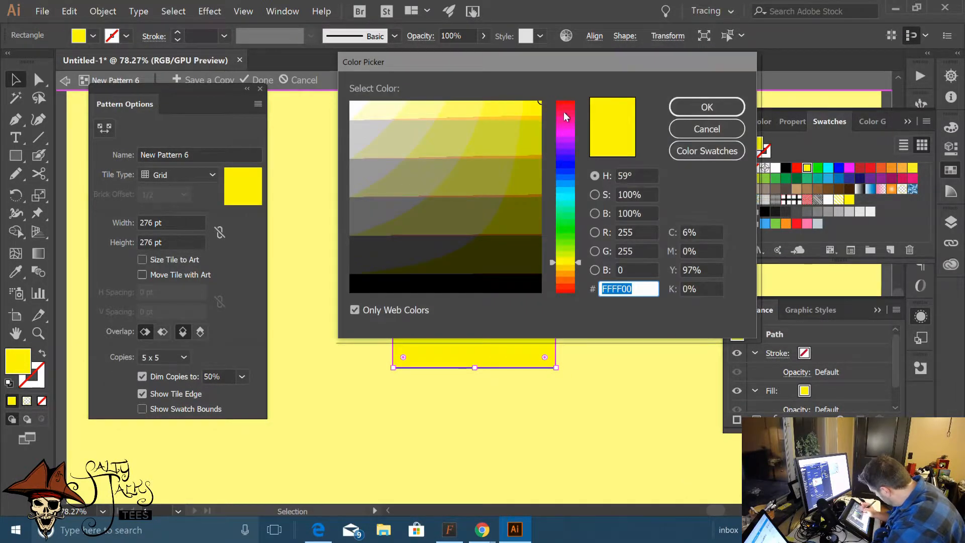
{"action": "left_click", "coordinate": [565, 289]}
{"action": "left_click", "coordinate": [532, 176]}
{"action": "left_click", "coordinate": [697, 107]}
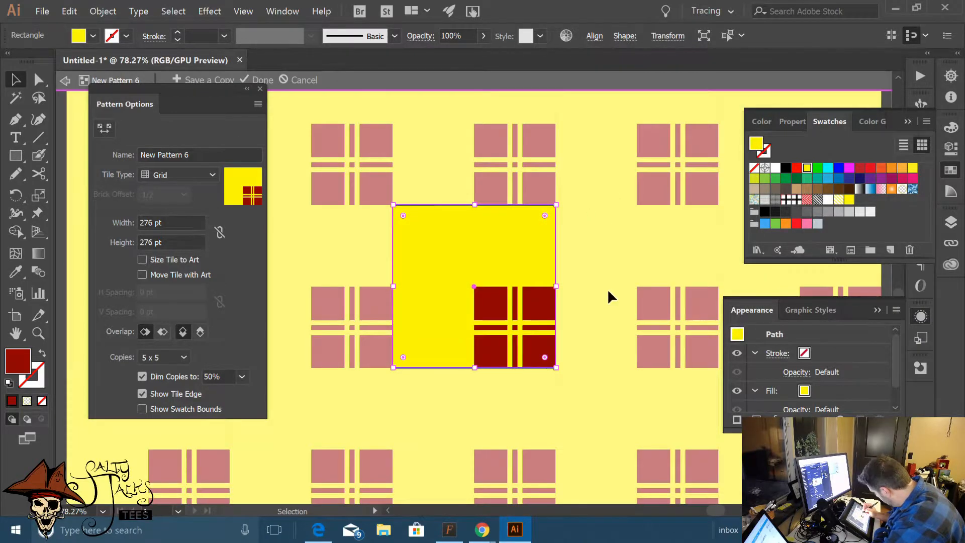
{"action": "left_click", "coordinate": [585, 260]}
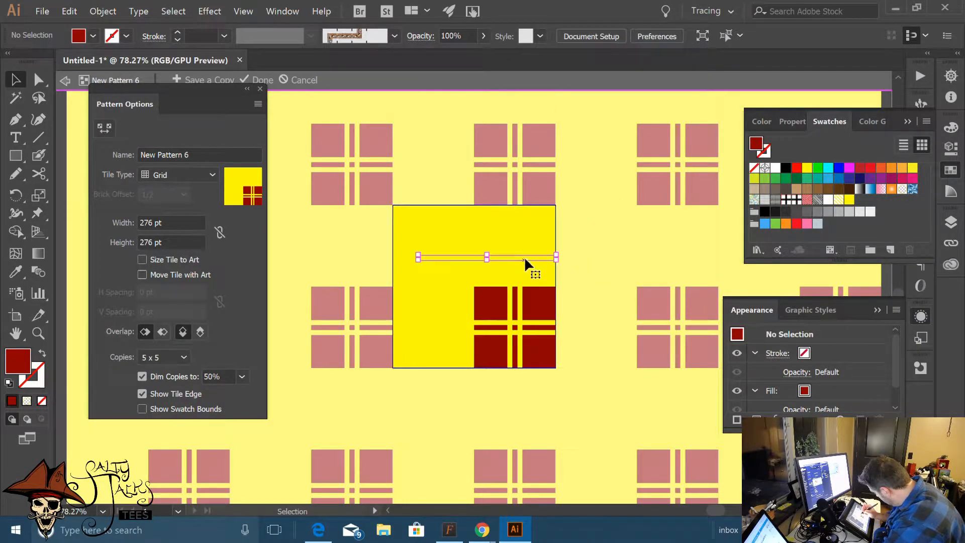
Fill the tile's upper-right and lower-left squares with the black diagonal stripe swatch and its upper-left square with solid black
{"action": "left_click", "coordinate": [522, 275]}
{"action": "left_click", "coordinate": [546, 282]}
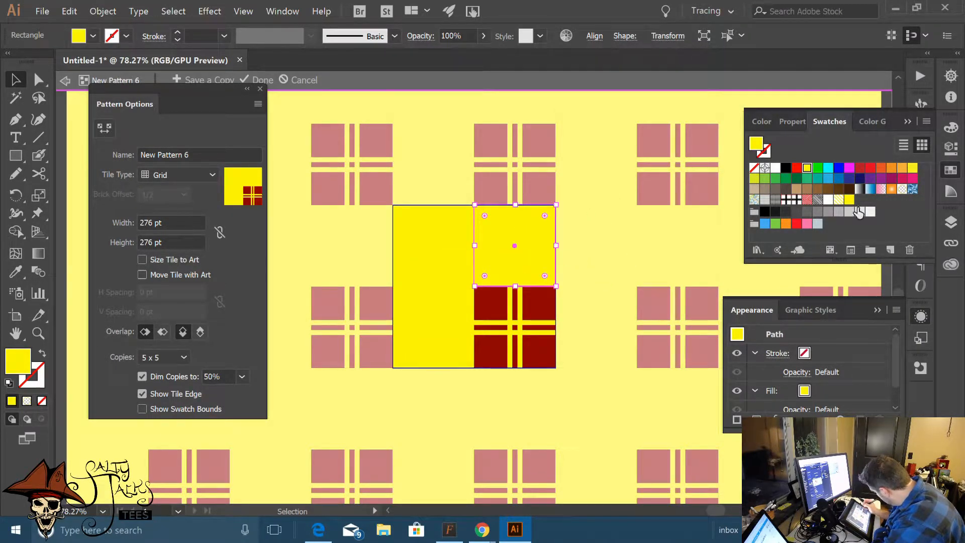
{"action": "left_click", "coordinate": [817, 199]}
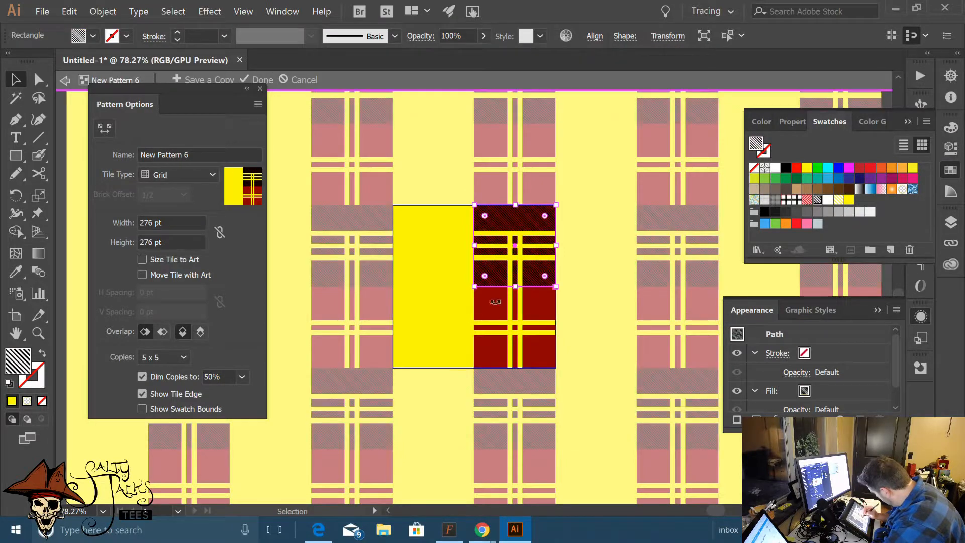
{"action": "left_click", "coordinate": [464, 358]}
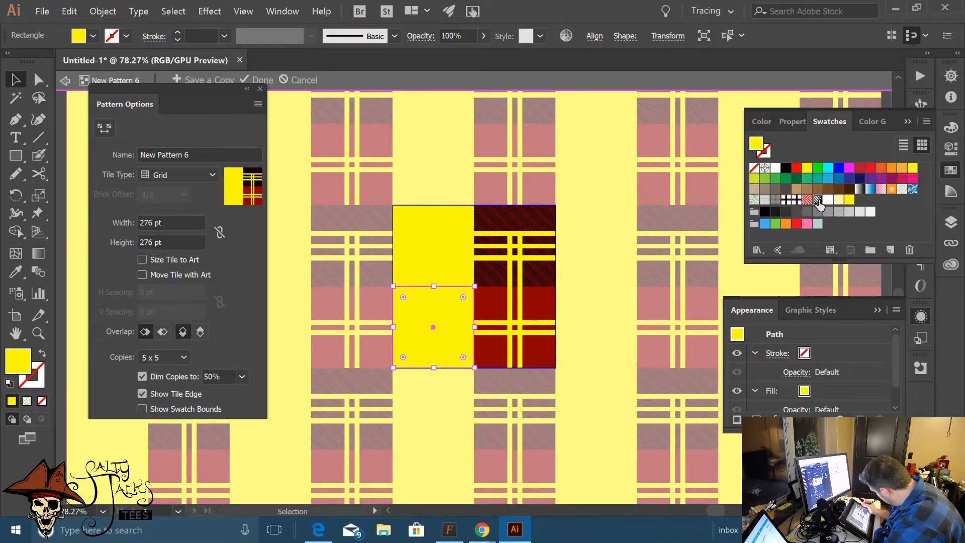
{"action": "left_click", "coordinate": [817, 199]}
{"action": "left_click", "coordinate": [467, 274]}
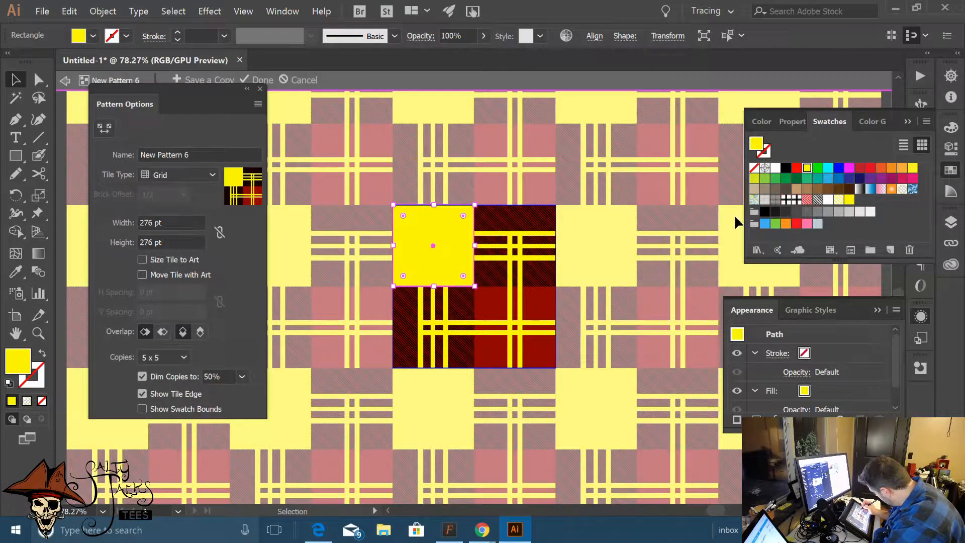
{"action": "left_click", "coordinate": [765, 213]}
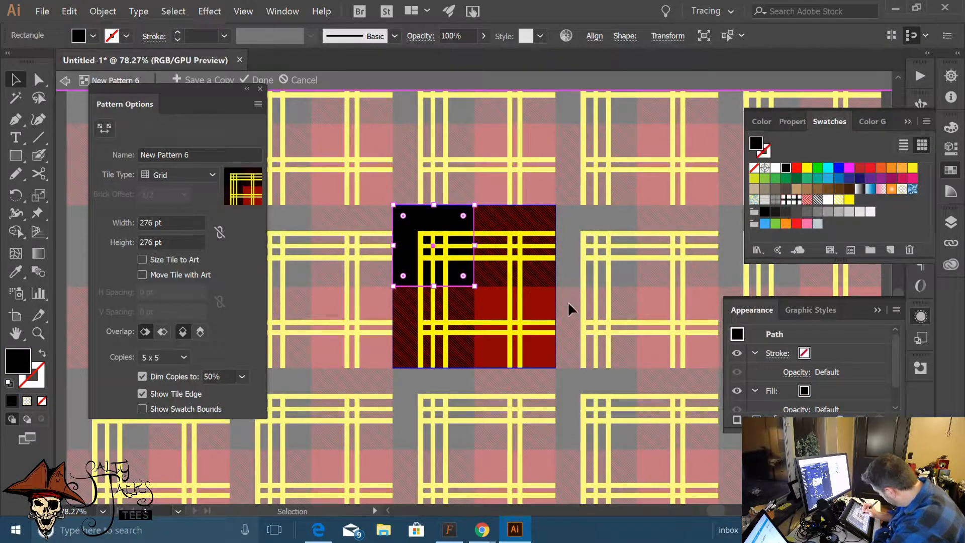
Apply the white diagonal stripe swatch to the outer bars of both three-bar groups and the yellow stripe swatch to the middle horizontal bar
{"action": "left_click", "coordinate": [509, 232]}
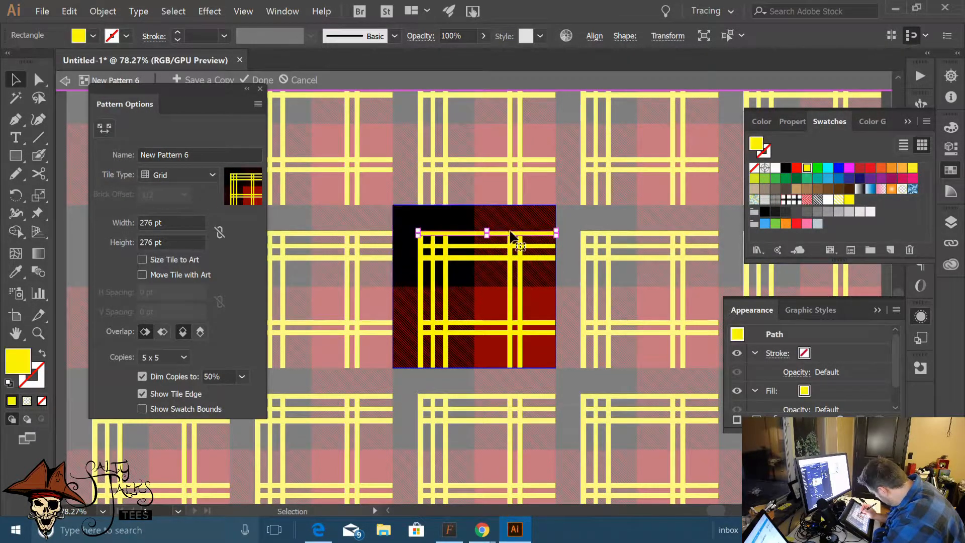
{"action": "left_click", "coordinate": [827, 201]}
{"action": "left_click", "coordinate": [421, 272]}
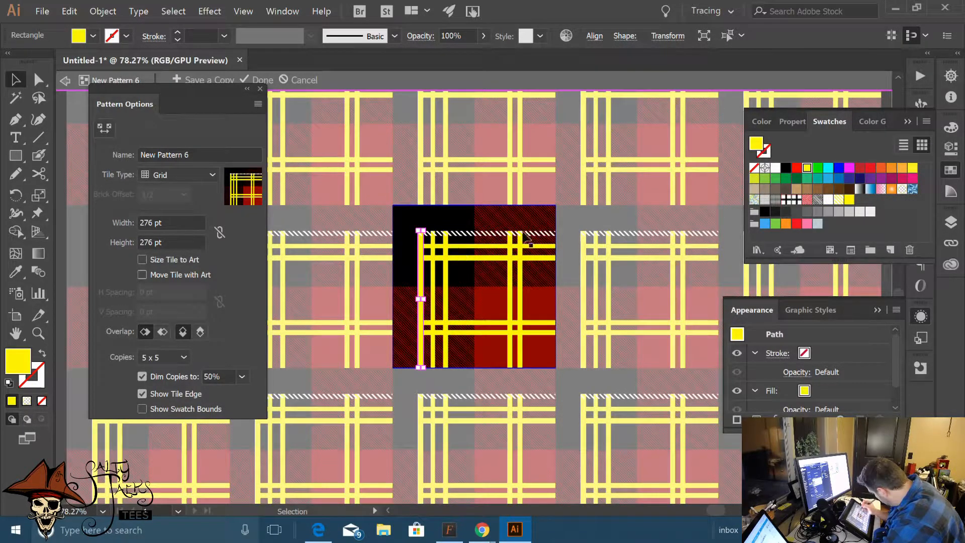
{"action": "left_click", "coordinate": [827, 200]}
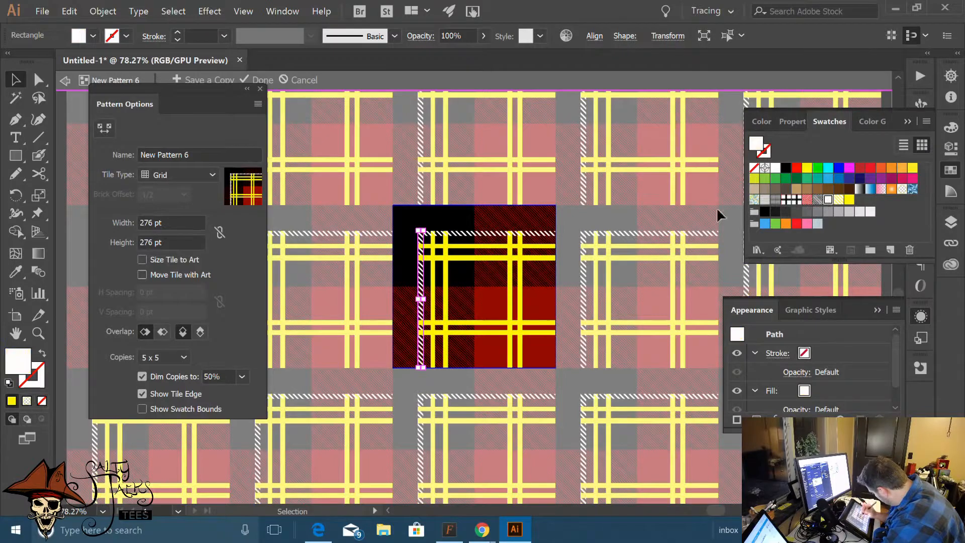
{"action": "left_click", "coordinate": [446, 306]}
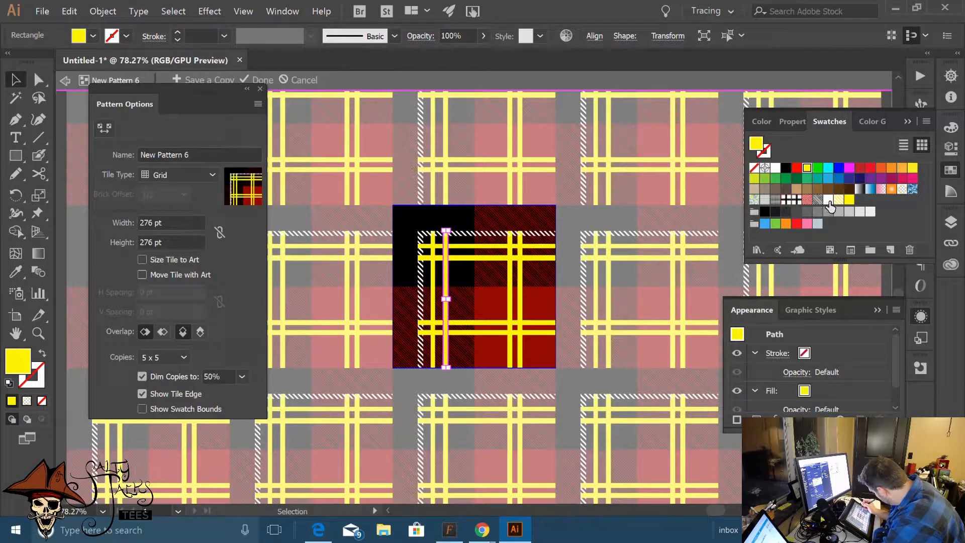
{"action": "left_click", "coordinate": [828, 201]}
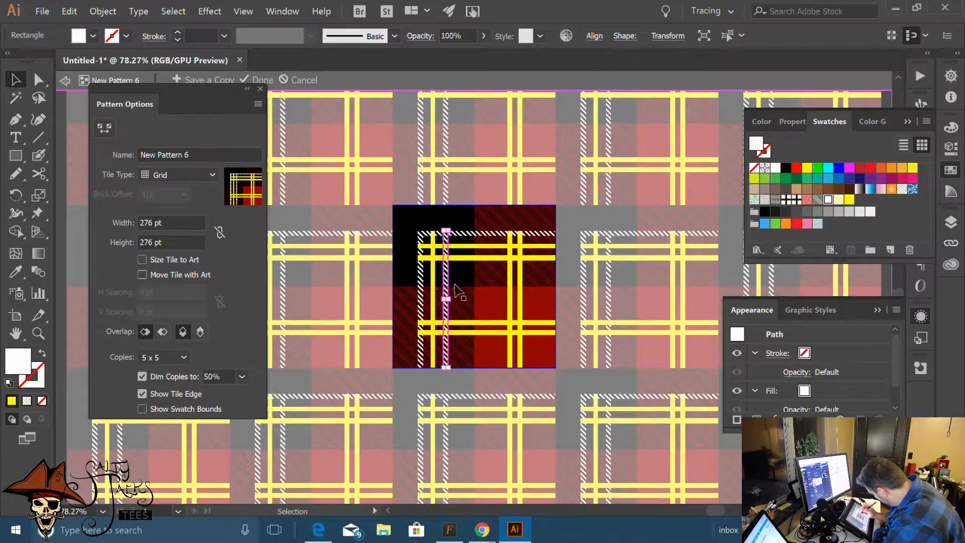
{"action": "left_click", "coordinate": [539, 257]}
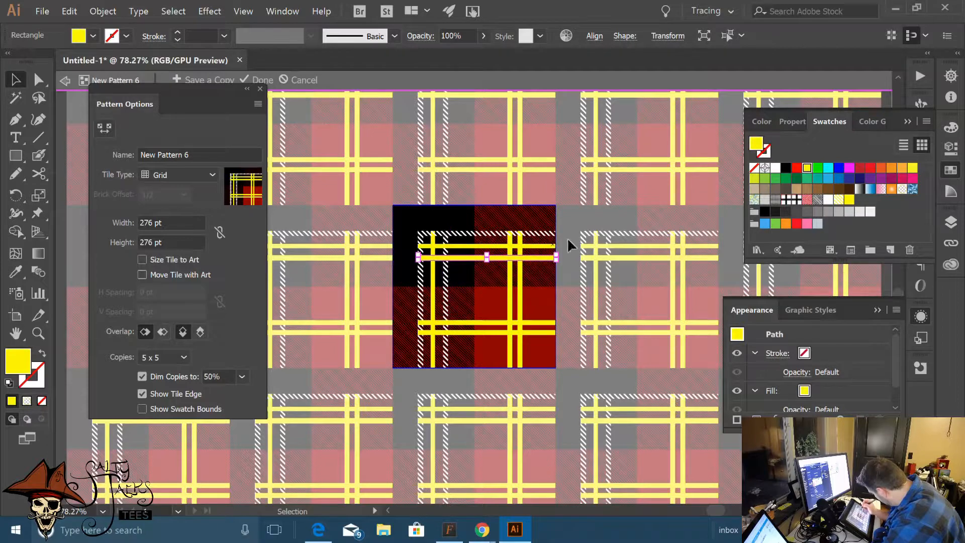
{"action": "left_click", "coordinate": [827, 200]}
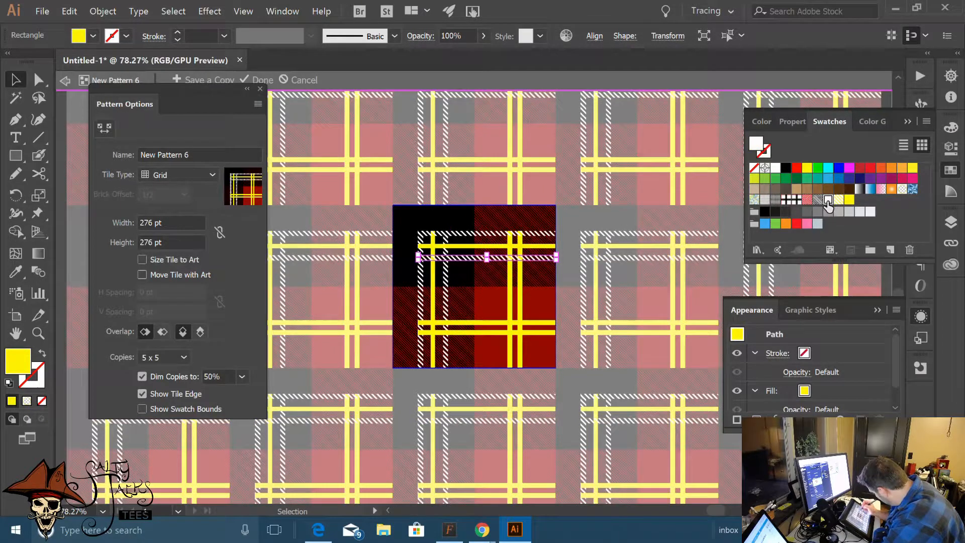
{"action": "left_click", "coordinate": [540, 246]}
{"action": "left_click", "coordinate": [838, 200]}
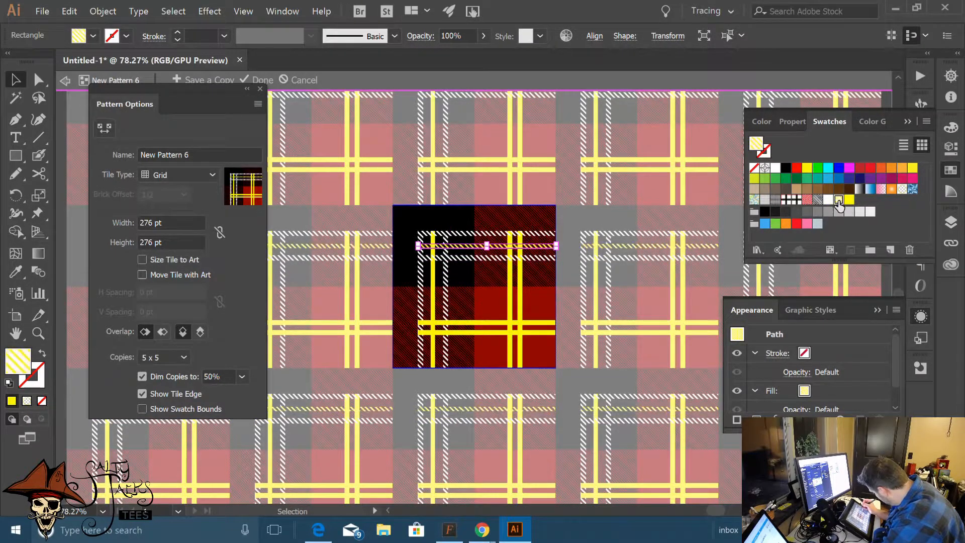
Apply the white diagonal stripe swatch to the lowest horizontal bar and the black diagonal stripe swatch to the rightmost vertical bar
{"action": "left_click", "coordinate": [494, 333]}
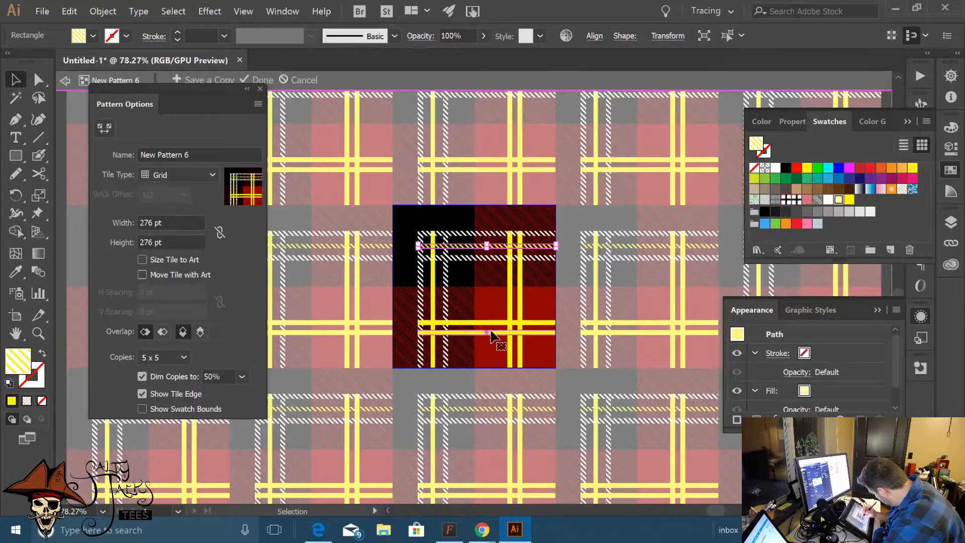
{"action": "left_click", "coordinate": [828, 199]}
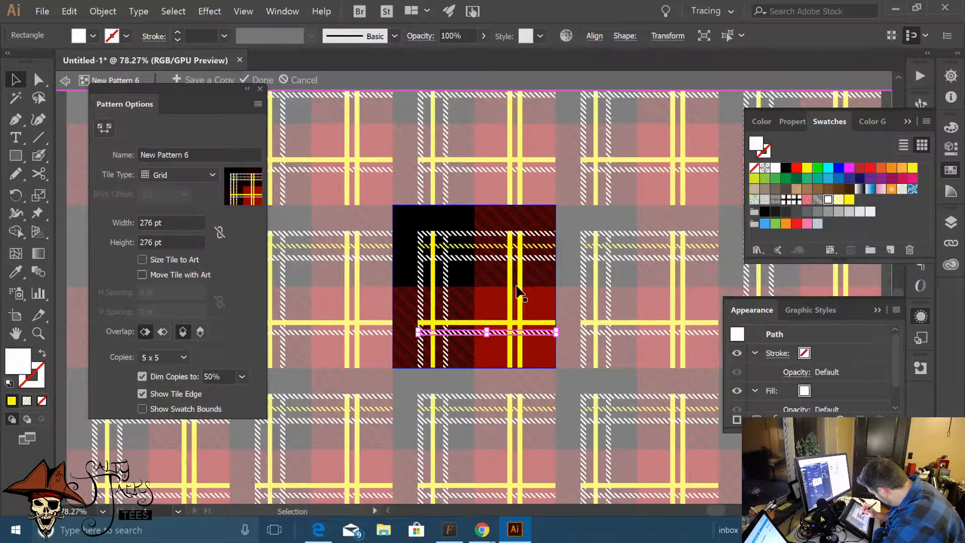
{"action": "left_click", "coordinate": [518, 296]}
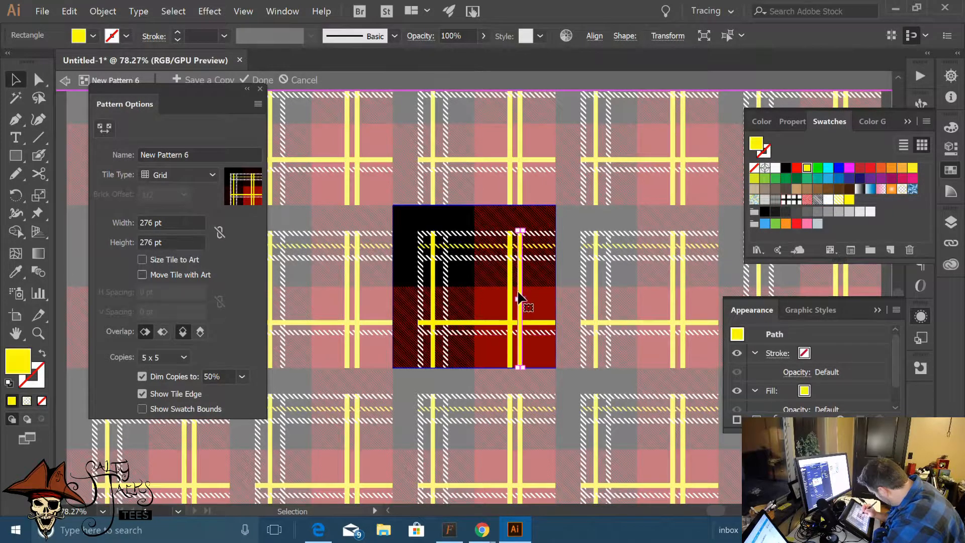
{"action": "left_click", "coordinate": [818, 199]}
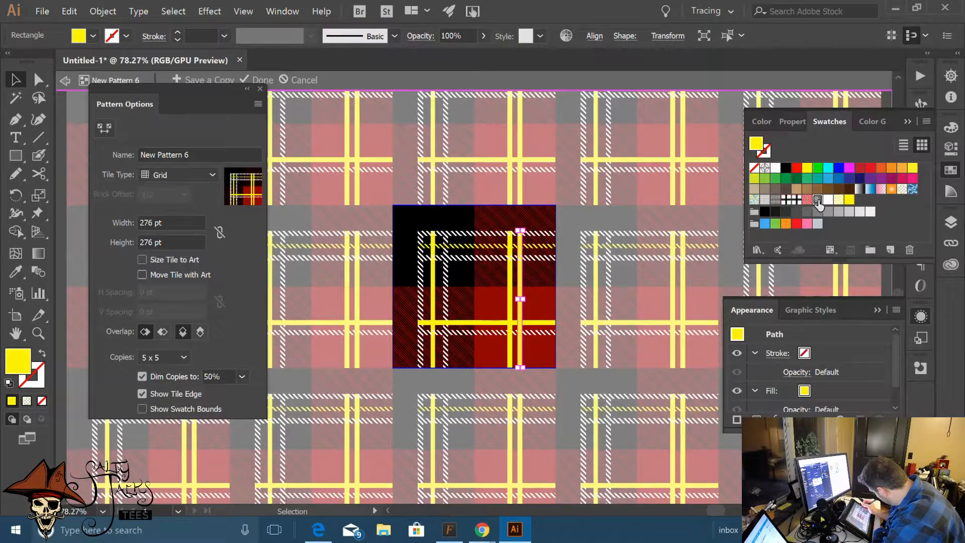
{"action": "left_click_drag", "start_coordinate": [528, 274], "coordinate": [542, 277]}
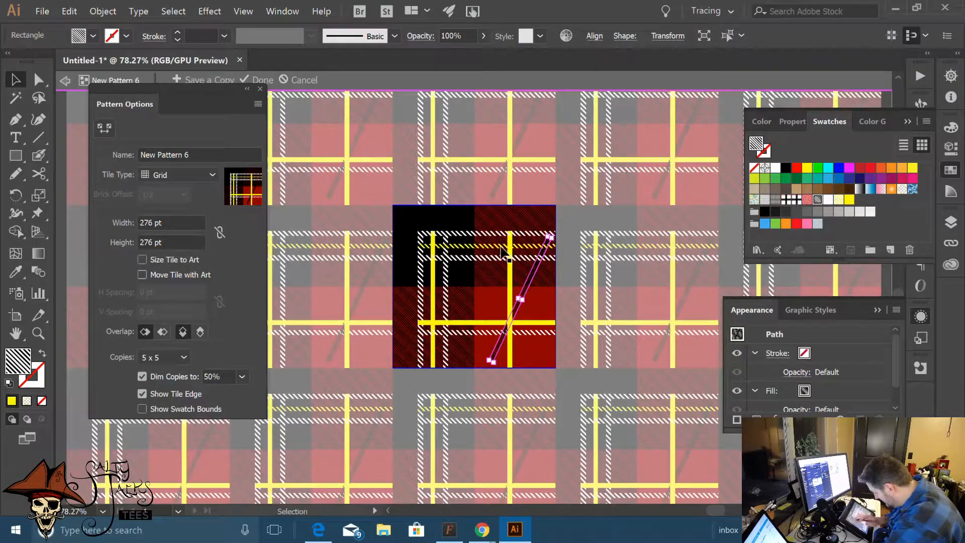
{"action": "key", "text": "ctrl+z"}
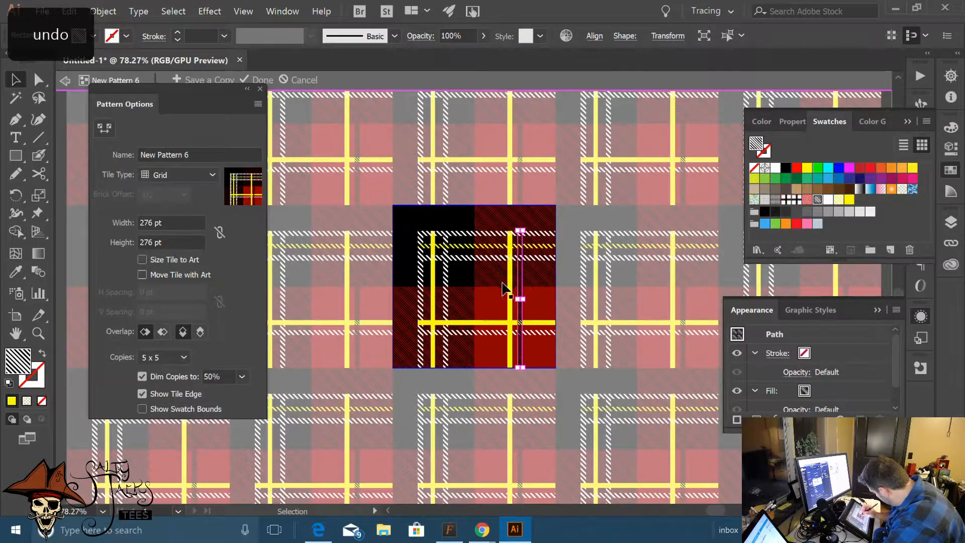
{"action": "key", "text": "ctrl+z"}
{"action": "key", "text": "ctrl+z"}
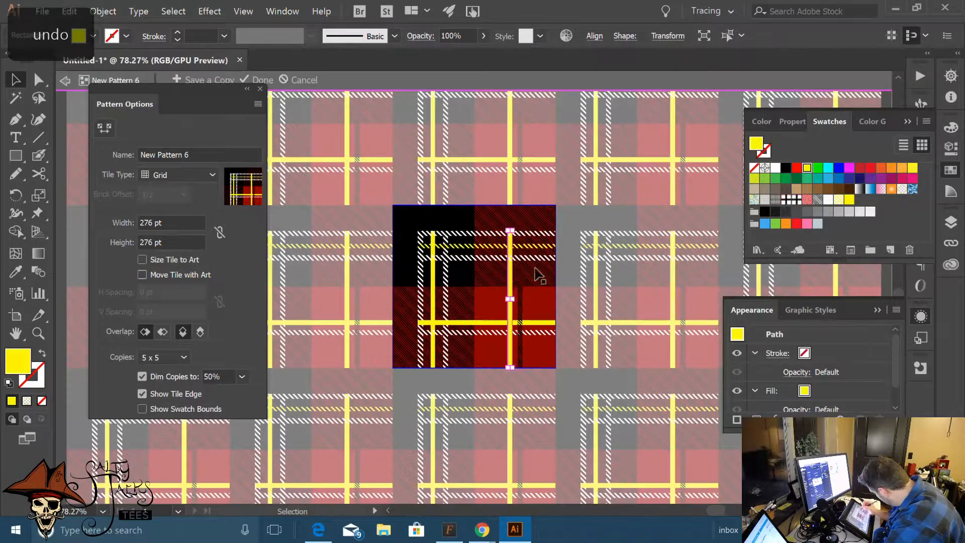
Apply the black diagonal stripe swatch to the vertical pair's yellow bar and the yellow stripe swatch to the two remaining solid yellow bars
{"action": "left_click", "coordinate": [817, 199]}
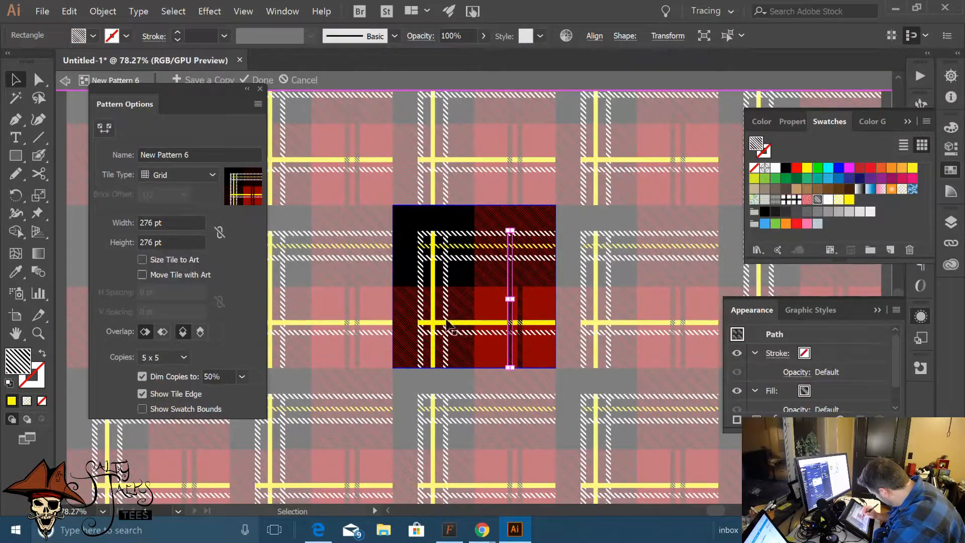
{"action": "left_click", "coordinate": [471, 322]}
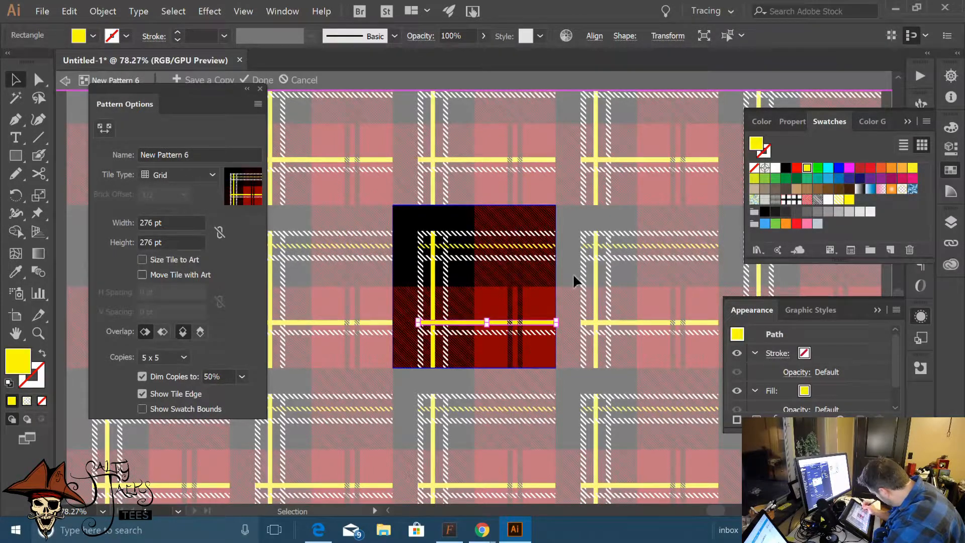
{"action": "left_click", "coordinate": [838, 199]}
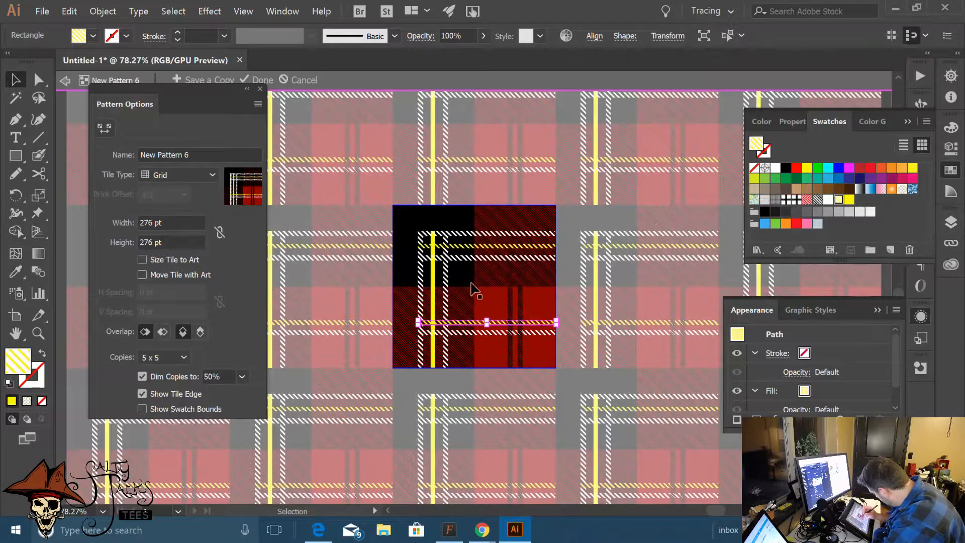
{"action": "left_click", "coordinate": [432, 304]}
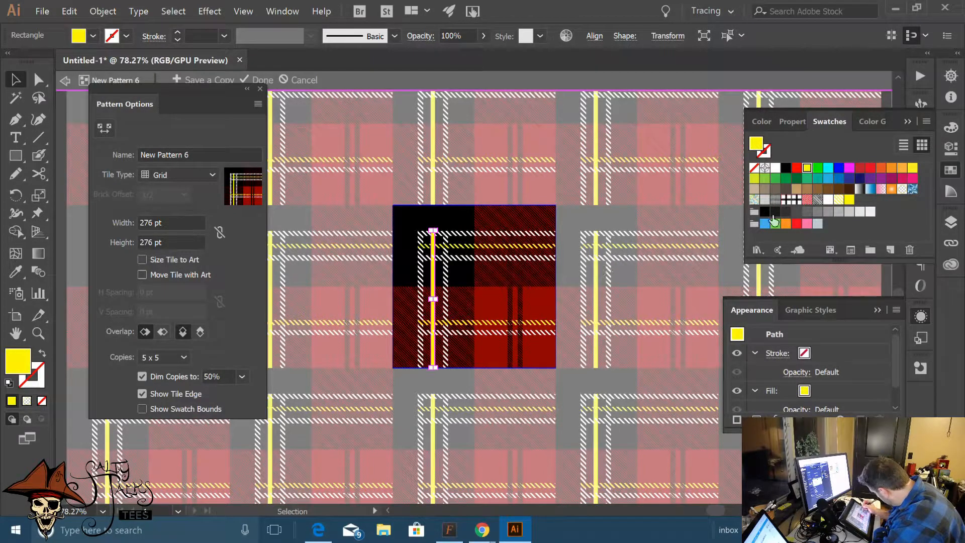
{"action": "left_click", "coordinate": [838, 201]}
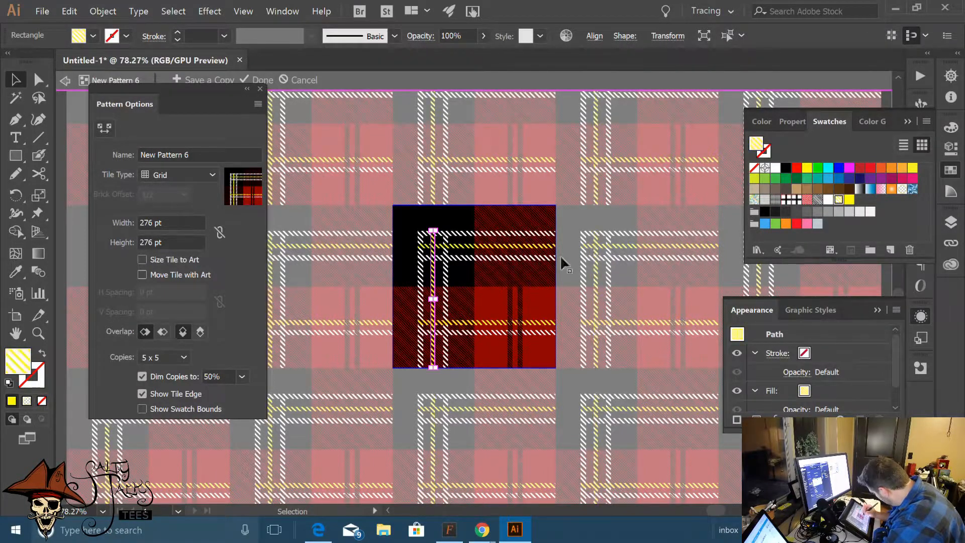
Apply the black diagonal stripe swatch to both bars of the lower horizontal pair
{"action": "left_click", "coordinate": [504, 322]}
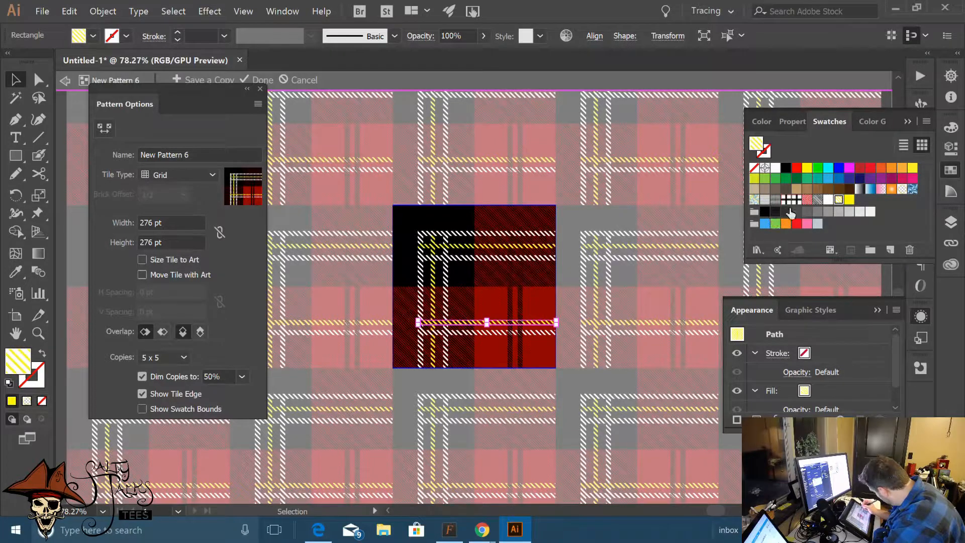
{"action": "left_click", "coordinate": [817, 199]}
{"action": "left_click", "coordinate": [512, 333]}
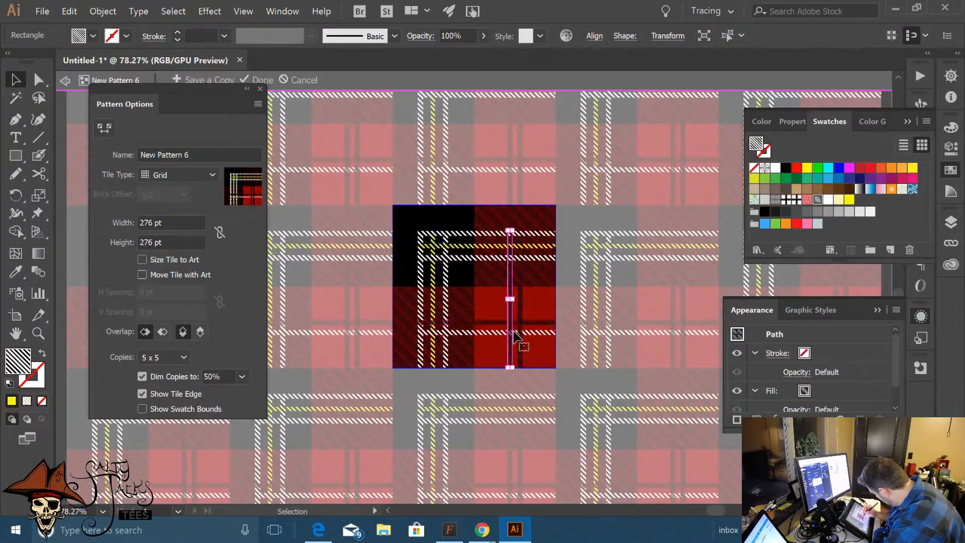
{"action": "left_click", "coordinate": [543, 333]}
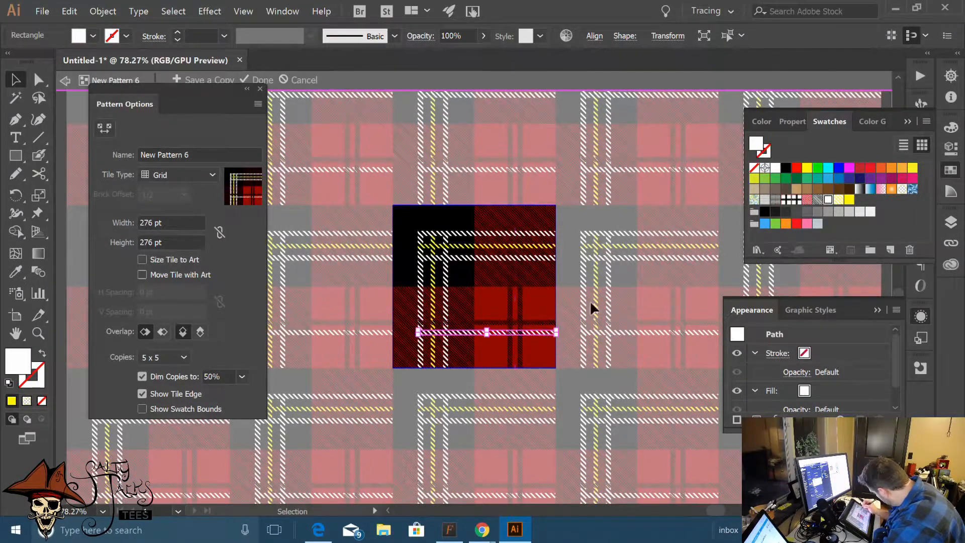
{"action": "left_click", "coordinate": [817, 200]}
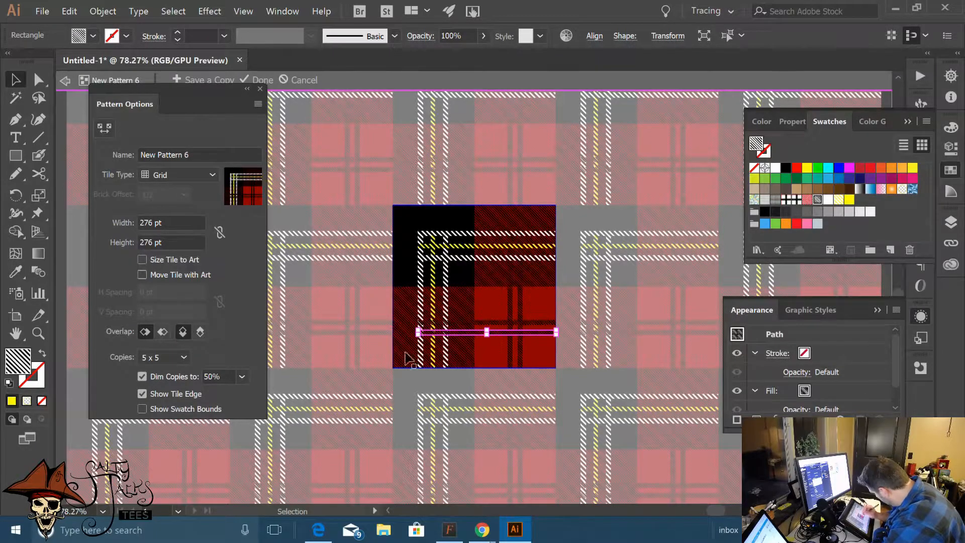
{"action": "left_click", "coordinate": [543, 377]}
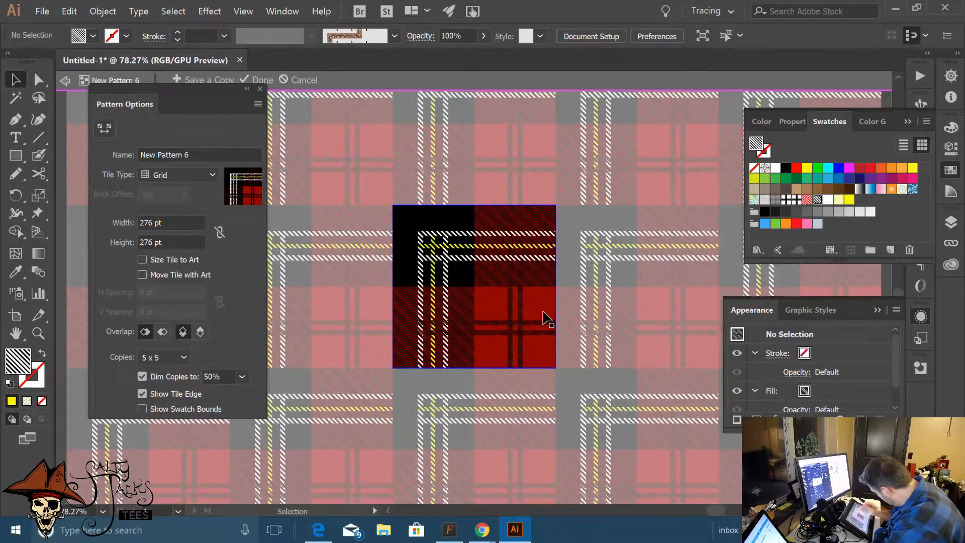
Extend the white, yellow and white vertical striped bars up to the top edge of the pattern tile
{"action": "scroll", "coordinate": [452, 399], "scroll_direction": "up", "scroll_amount": 5}
{"action": "scroll", "coordinate": [514, 308], "scroll_direction": "up", "scroll_amount": 1}
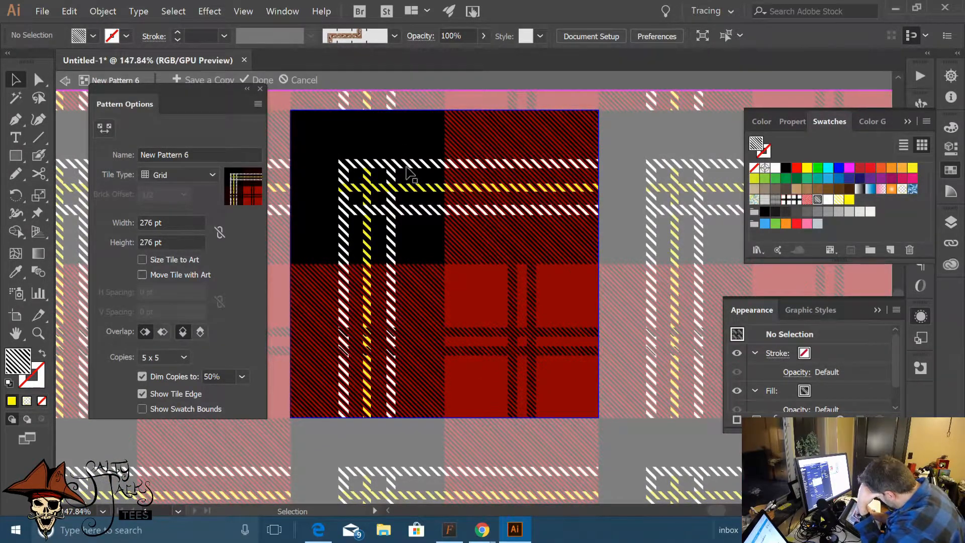
{"action": "left_click", "coordinate": [392, 182]}
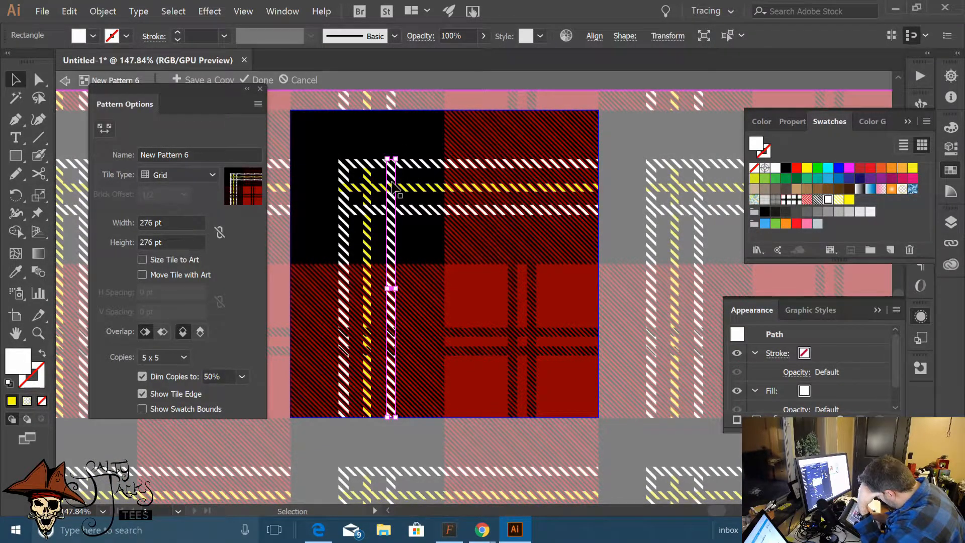
{"action": "left_click", "coordinate": [346, 244], "text": "shift"}
{"action": "left_click", "coordinate": [369, 293], "text": "shift"}
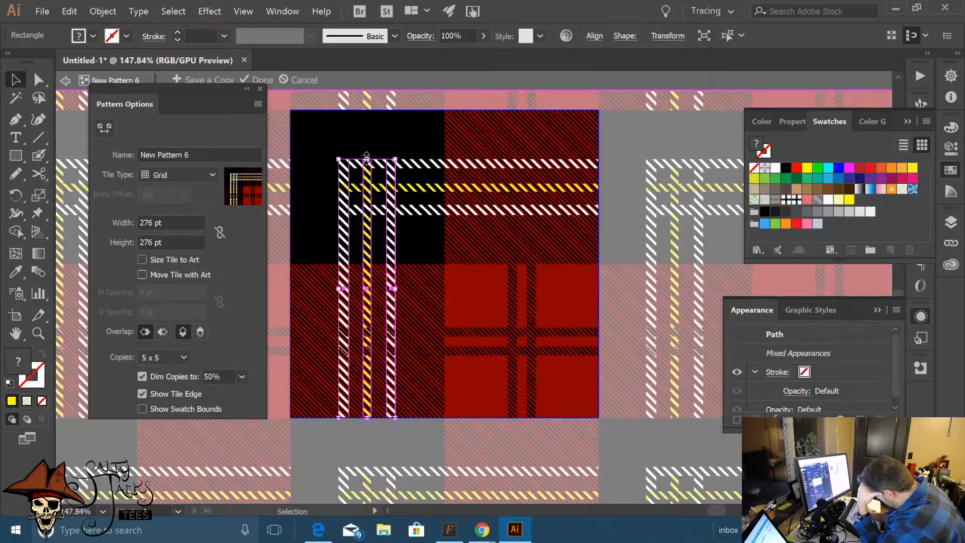
{"action": "left_click_drag", "start_coordinate": [367, 159], "coordinate": [380, 103]}
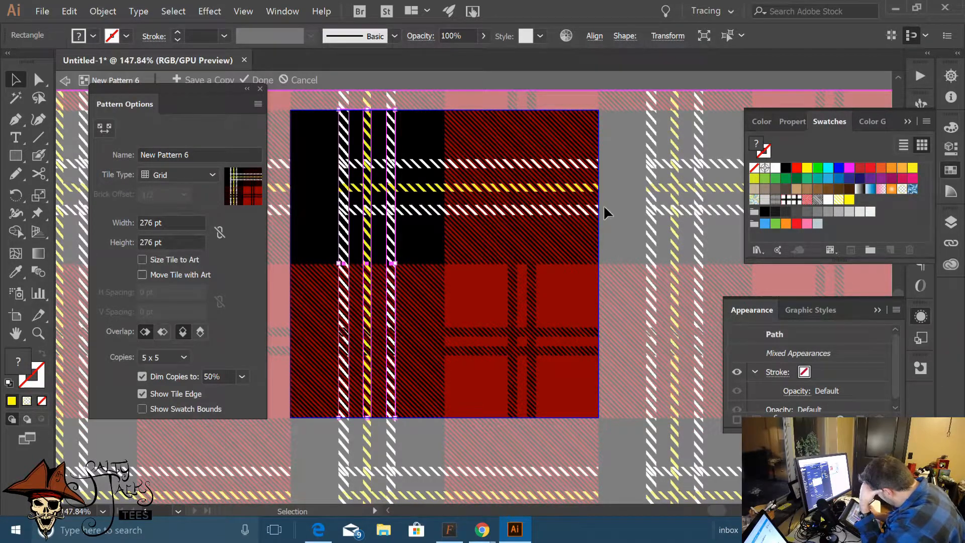
Extend the white, yellow and white horizontal striped bars to the left edge of the pattern tile
{"action": "left_click", "coordinate": [581, 164]}
{"action": "left_click", "coordinate": [567, 190], "text": "shift"}
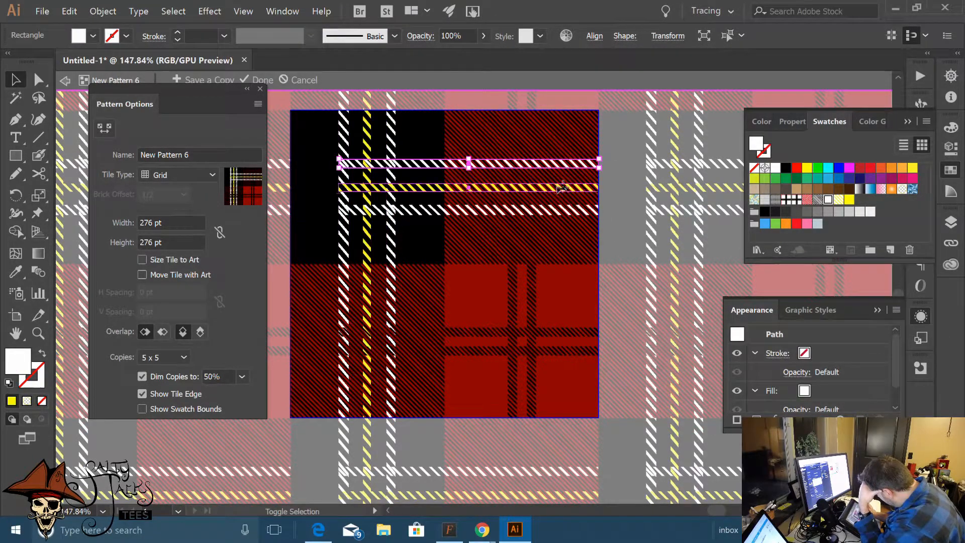
{"action": "left_click", "coordinate": [564, 210], "text": "shift"}
{"action": "left_click_drag", "start_coordinate": [336, 188], "coordinate": [296, 200]}
{"action": "left_click", "coordinate": [623, 282]}
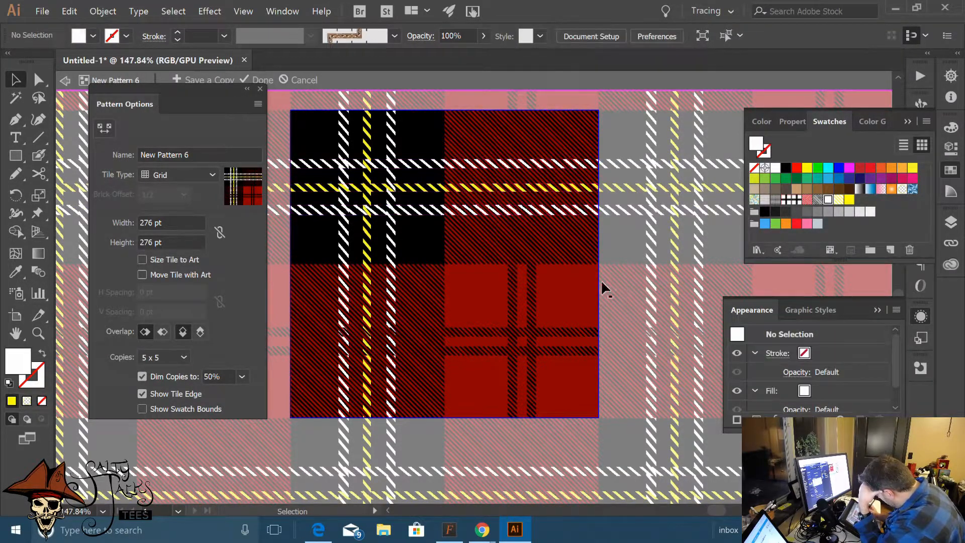
Bring the six white and yellow striped bars of the two three-bar groups to the front
{"action": "left_click", "coordinate": [512, 334]}
{"action": "left_click", "coordinate": [614, 316]}
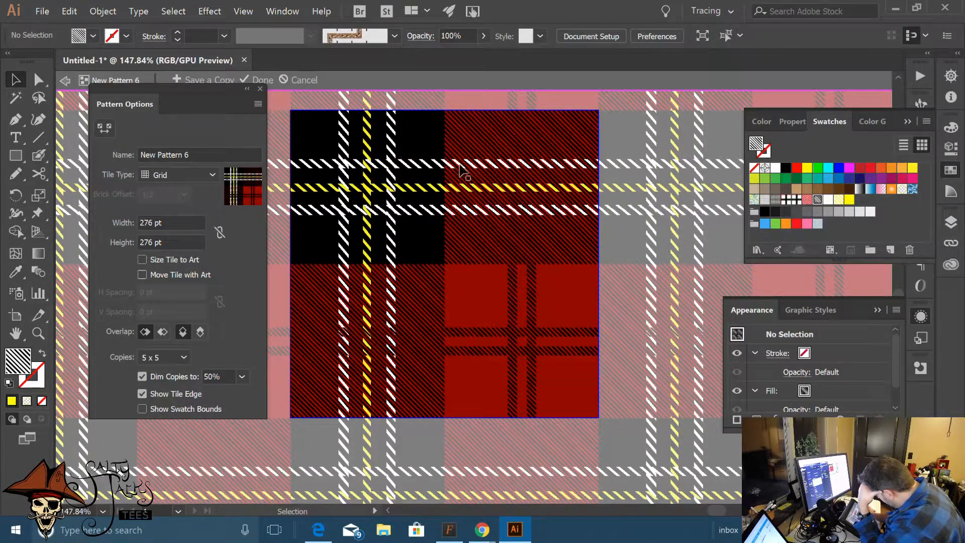
{"action": "left_click", "coordinate": [415, 166]}
{"action": "left_click", "coordinate": [420, 189], "text": "shift"}
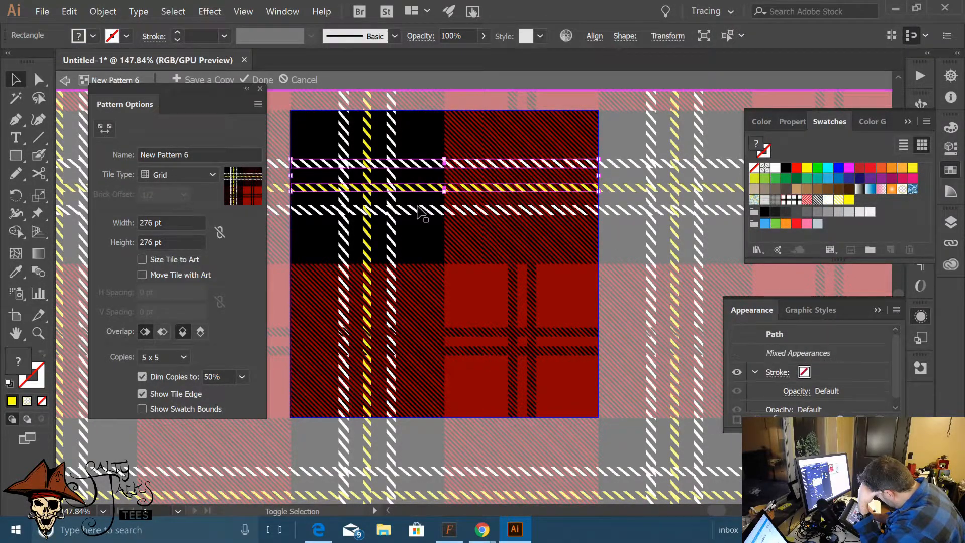
{"action": "left_click", "coordinate": [408, 209], "text": "shift"}
{"action": "left_click", "coordinate": [392, 228], "text": "shift"}
{"action": "left_click", "coordinate": [368, 244], "text": "shift"}
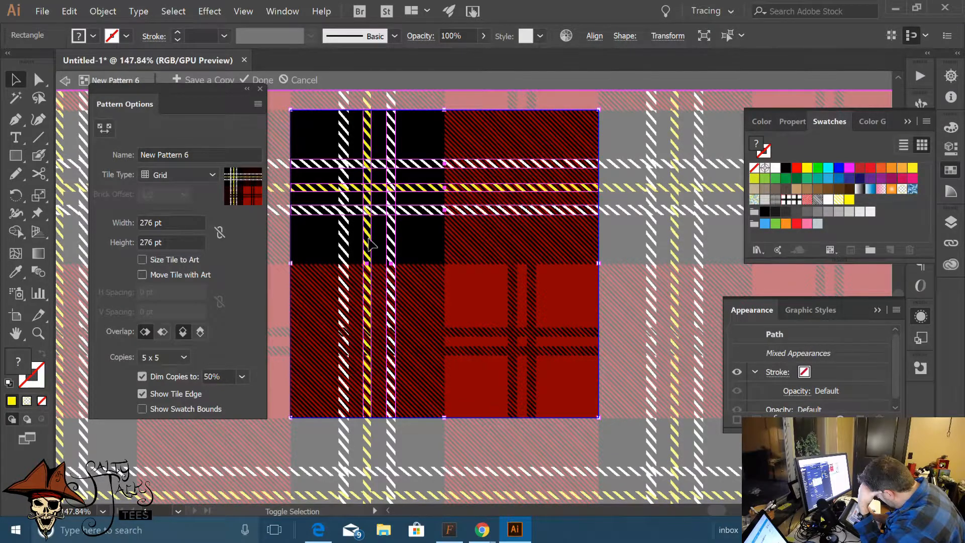
{"action": "left_click", "coordinate": [345, 266], "text": "shift"}
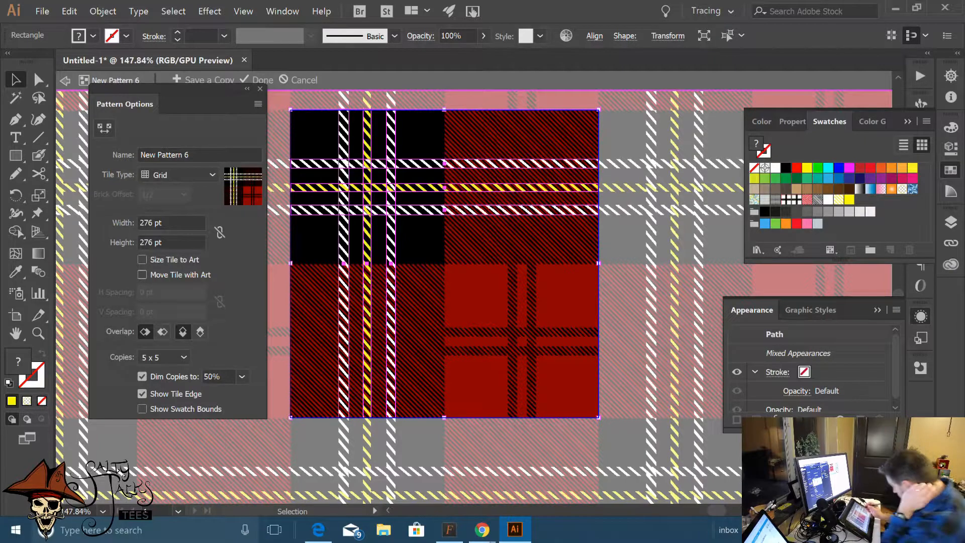
Extend the two horizontal black striped bars to the left edge of the pattern tile
{"action": "left_click", "coordinate": [570, 332]}
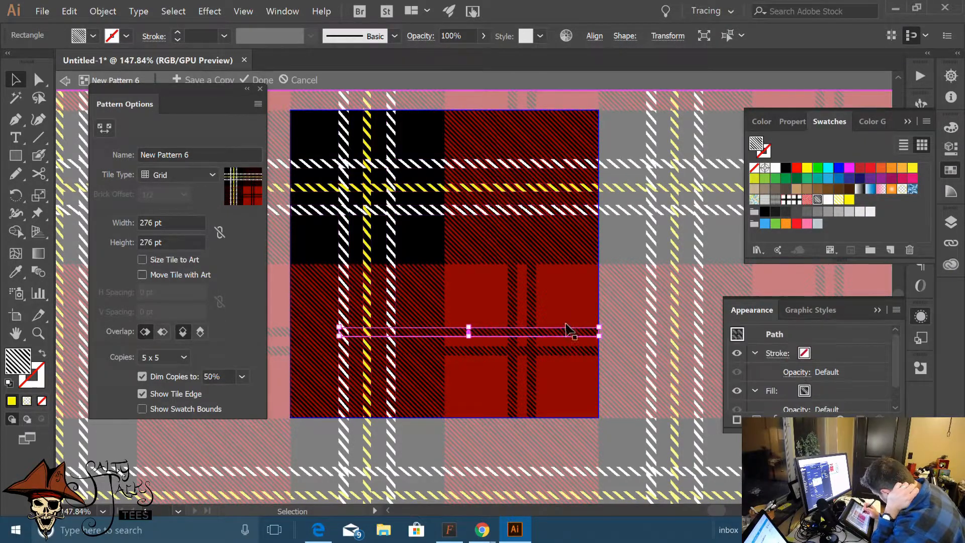
{"action": "left_click", "coordinate": [497, 352], "text": "shift"}
{"action": "left_click", "coordinate": [511, 383], "text": "shift"}
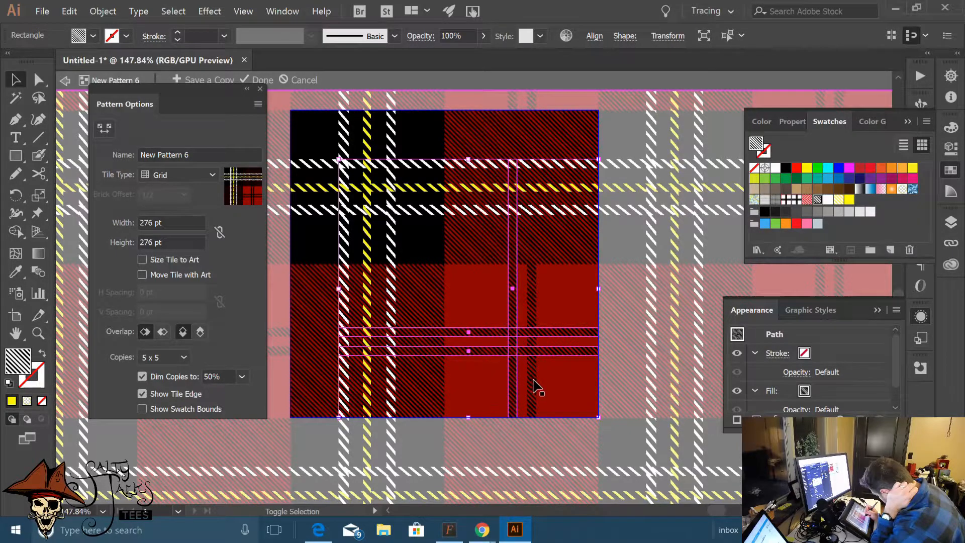
{"action": "left_click", "coordinate": [532, 385], "text": "shift"}
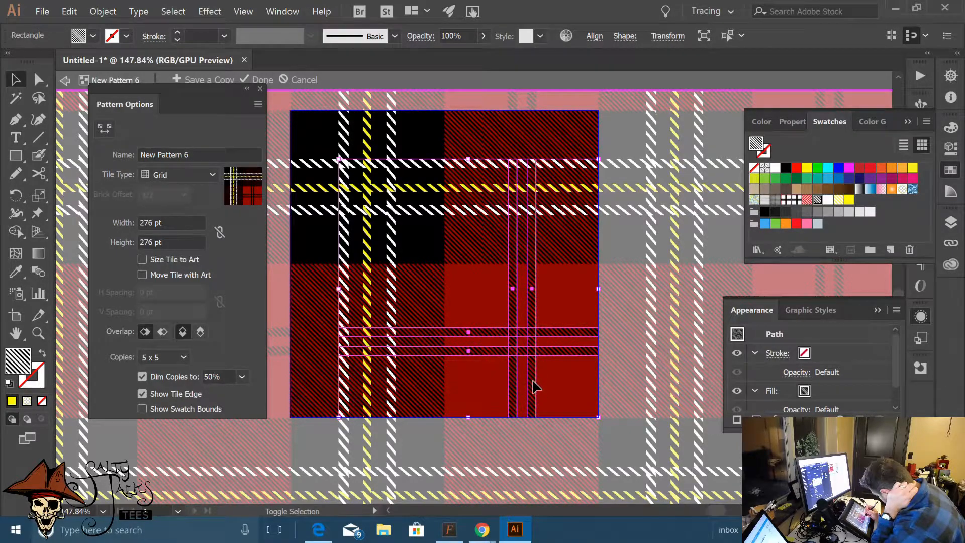
{"action": "left_click", "coordinate": [579, 165], "text": "shift"}
{"action": "left_click", "coordinate": [575, 164], "text": "shift"}
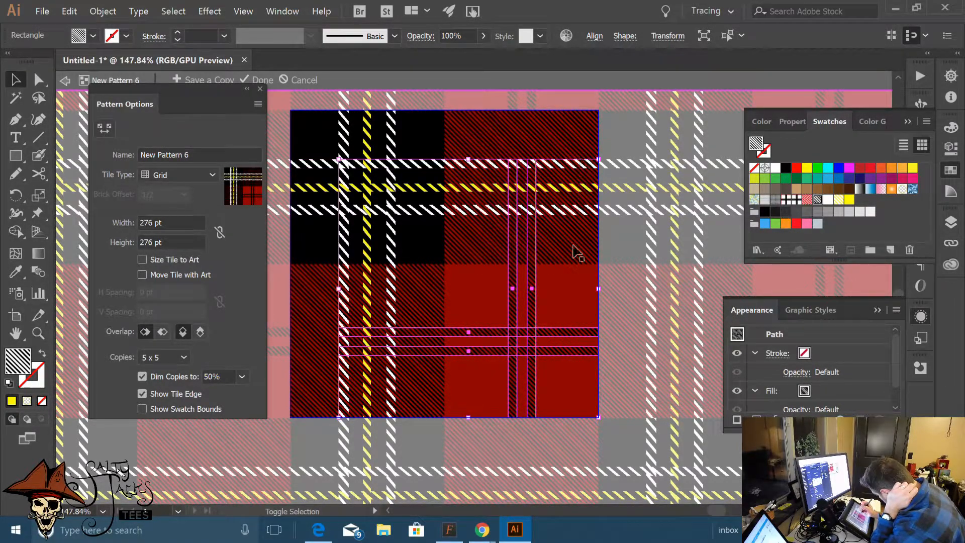
{"action": "left_click", "coordinate": [567, 280], "text": "shift"}
{"action": "left_click", "coordinate": [567, 277], "text": "shift"}
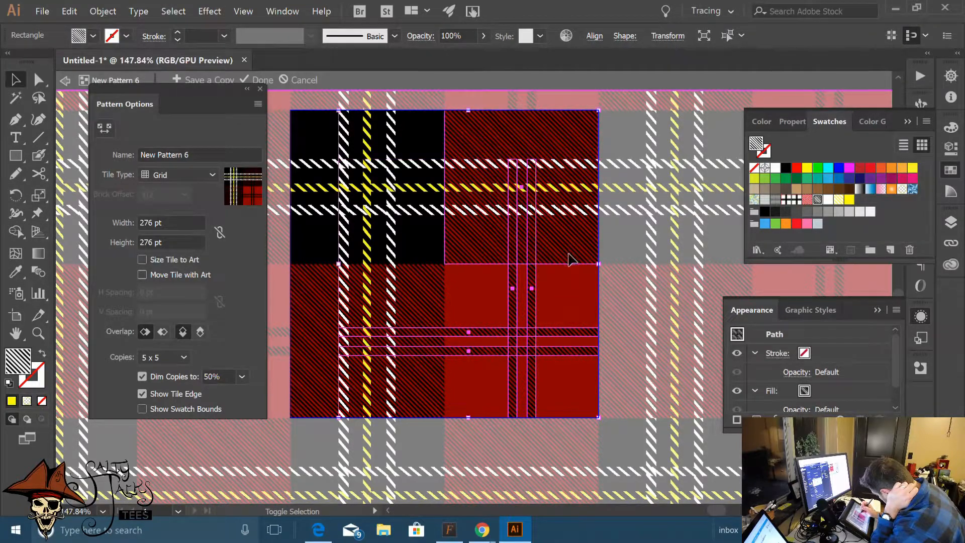
{"action": "left_click", "coordinate": [569, 260], "text": "shift"}
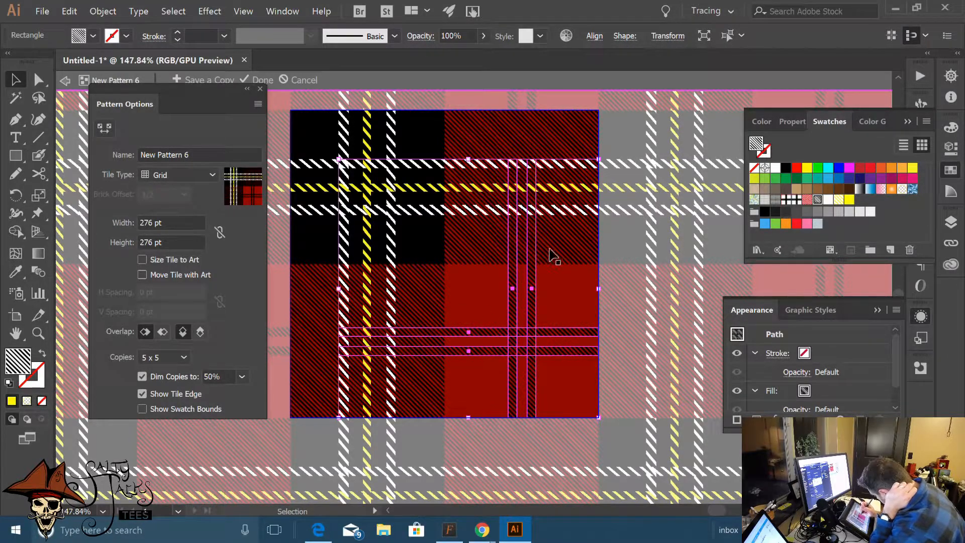
{"action": "left_click", "coordinate": [531, 282], "text": "shift"}
{"action": "left_click", "coordinate": [516, 290], "text": "shift"}
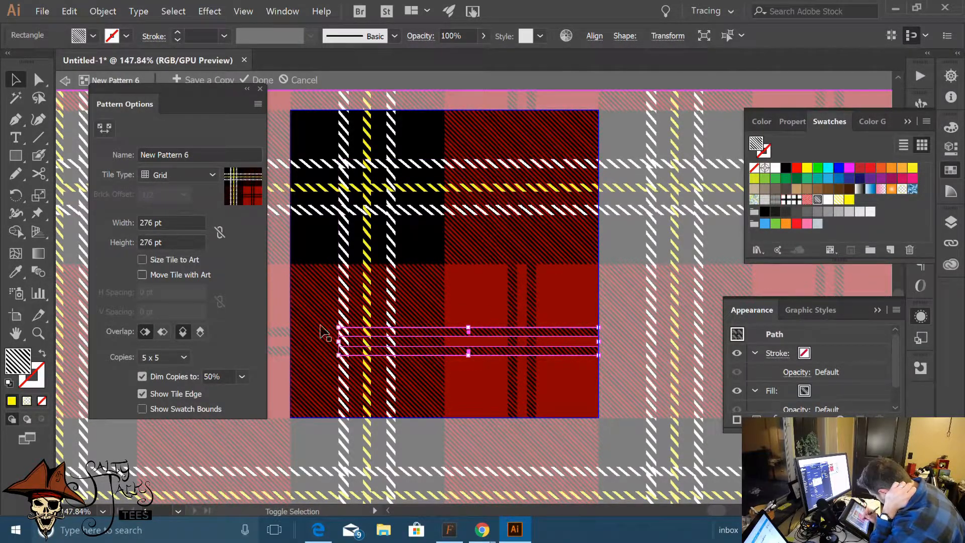
{"action": "left_click_drag", "start_coordinate": [338, 341], "coordinate": [291, 352]}
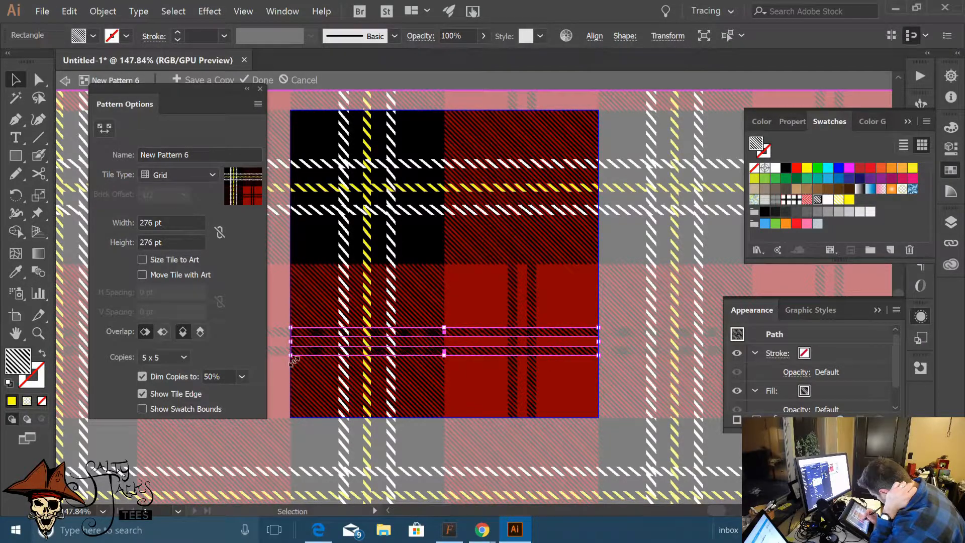
Extend the two vertical black striped bars up to the top edge of the pattern tile
{"action": "left_click", "coordinate": [593, 306]}
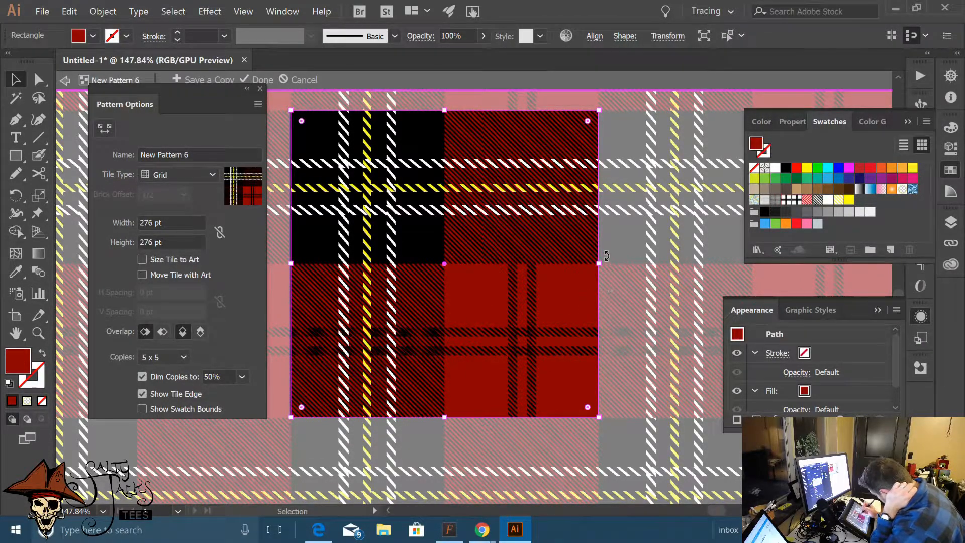
{"action": "left_click", "coordinate": [512, 301]}
{"action": "left_click", "coordinate": [531, 304], "text": "shift"}
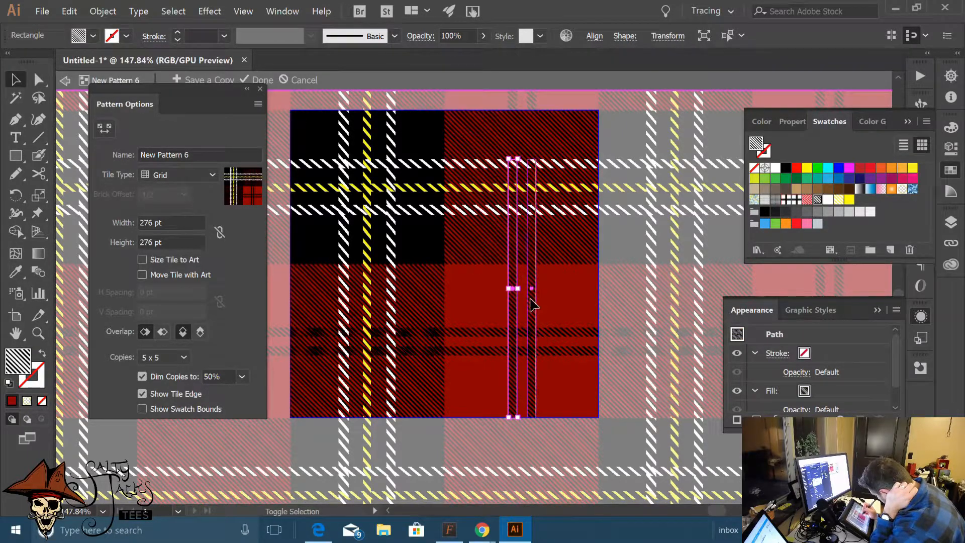
{"action": "left_click_drag", "start_coordinate": [524, 151], "coordinate": [526, 110]}
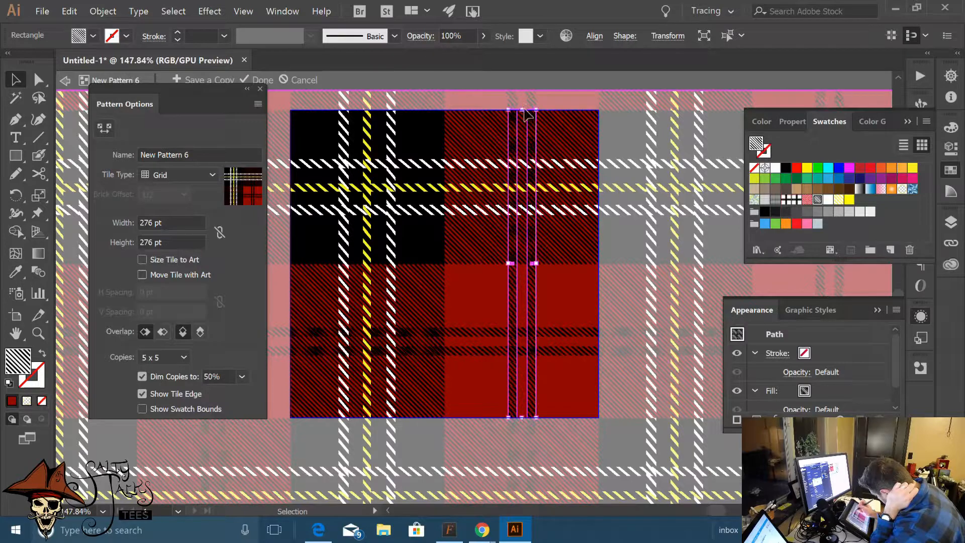
{"action": "left_click", "coordinate": [614, 291]}
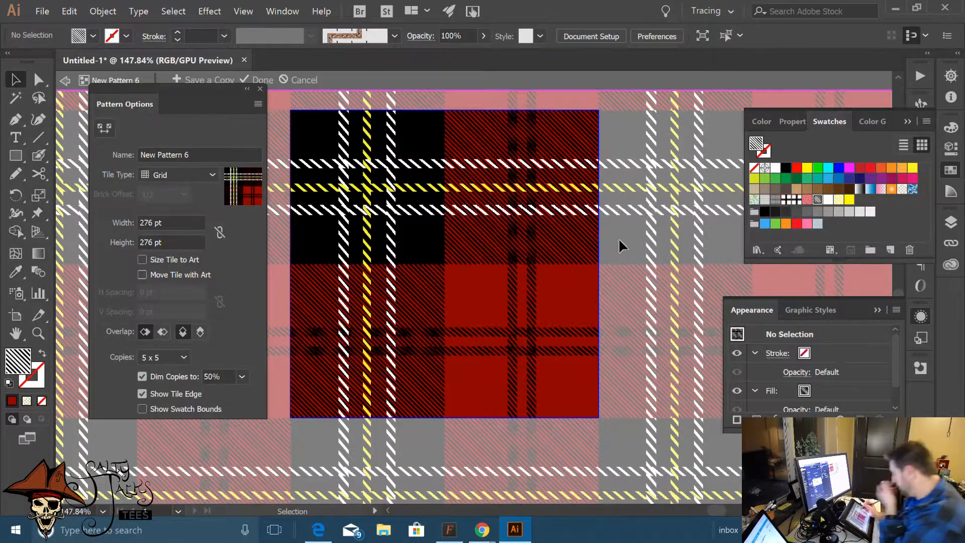
{"action": "scroll", "coordinate": [514, 301], "scroll_direction": "down", "scroll_amount": 5}
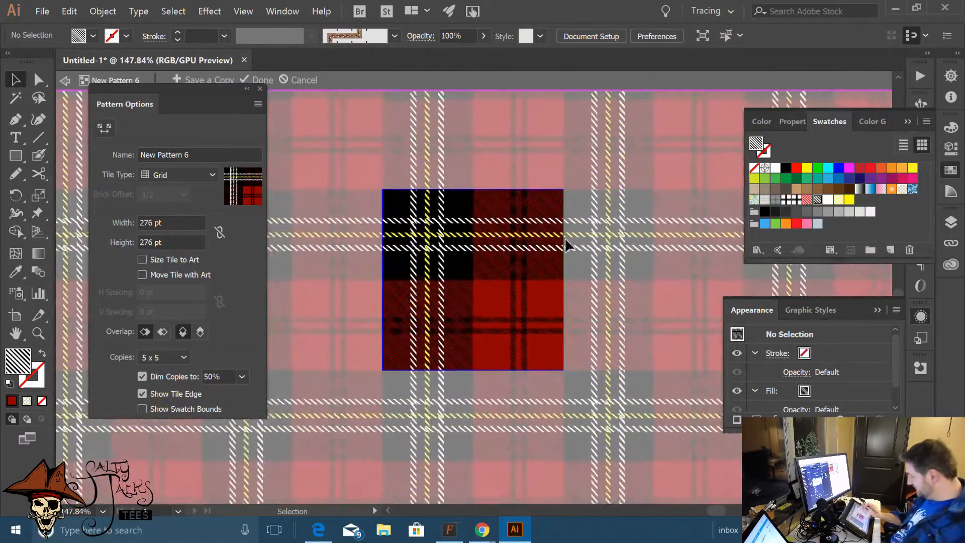
{"action": "scroll", "coordinate": [453, 367], "scroll_direction": "up", "scroll_amount": 5}
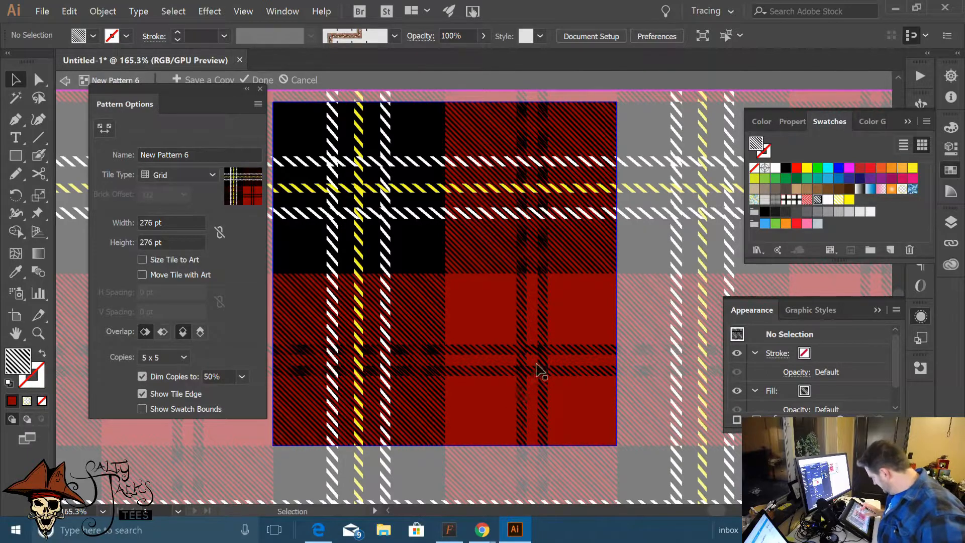
{"action": "scroll", "coordinate": [539, 371], "scroll_direction": "down", "scroll_amount": 3}
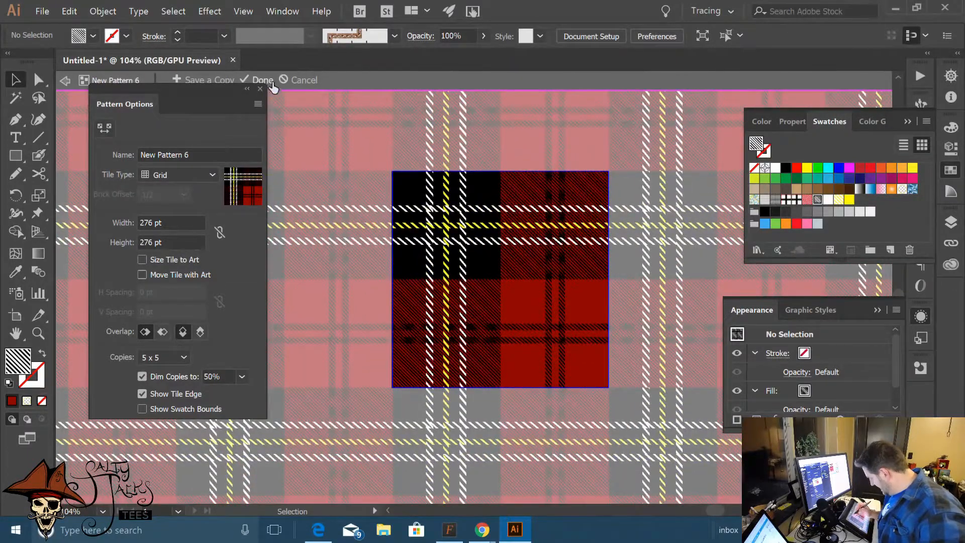
Save the tile edits to the tartan pattern swatch and return to the main artwork
{"action": "left_click", "coordinate": [262, 81]}
{"action": "left_click", "coordinate": [559, 306]}
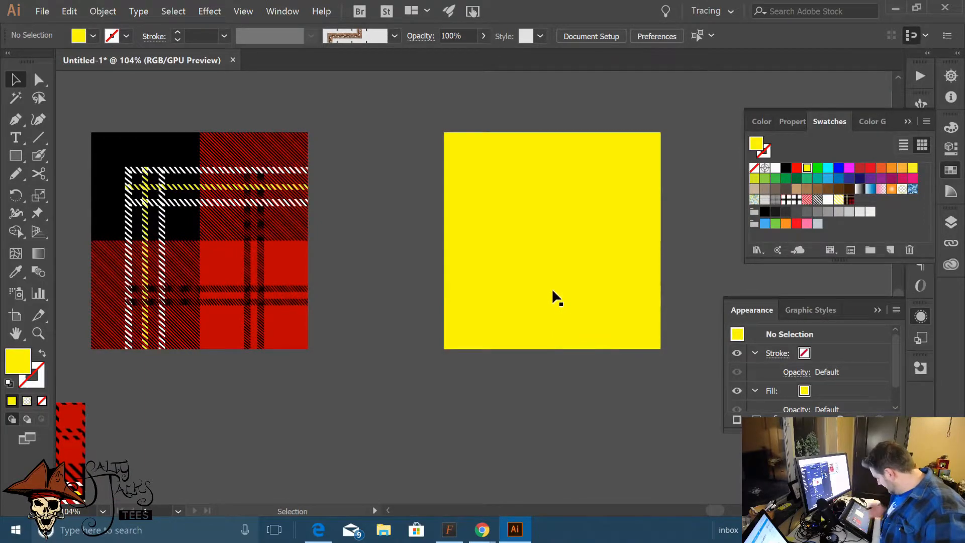
{"action": "left_click", "coordinate": [546, 325]}
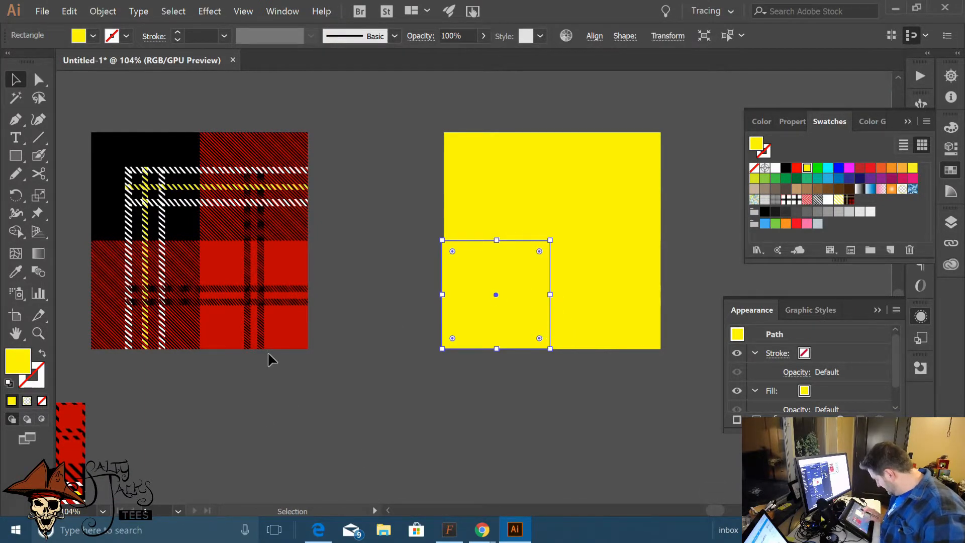
{"action": "left_click_drag", "start_coordinate": [453, 347], "coordinate": [413, 392]}
{"action": "left_click_drag", "start_coordinate": [564, 329], "coordinate": [461, 215]}
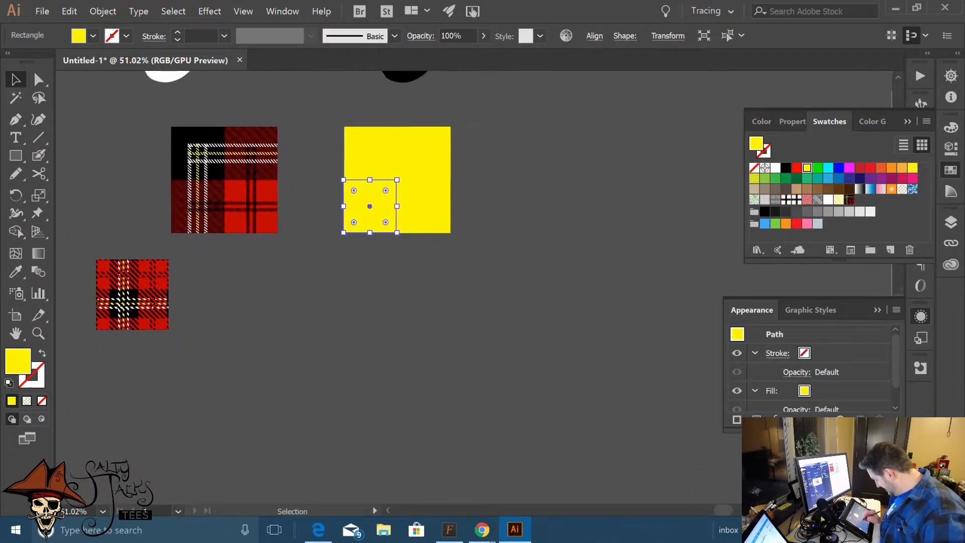
Delete the old small plaid test square and place the thin yellow bar between the striped tile and the yellow square
{"action": "left_click", "coordinate": [149, 304]}
{"action": "left_click_drag", "start_coordinate": [154, 320], "coordinate": [184, 351]}
{"action": "key", "text": "Delete"}
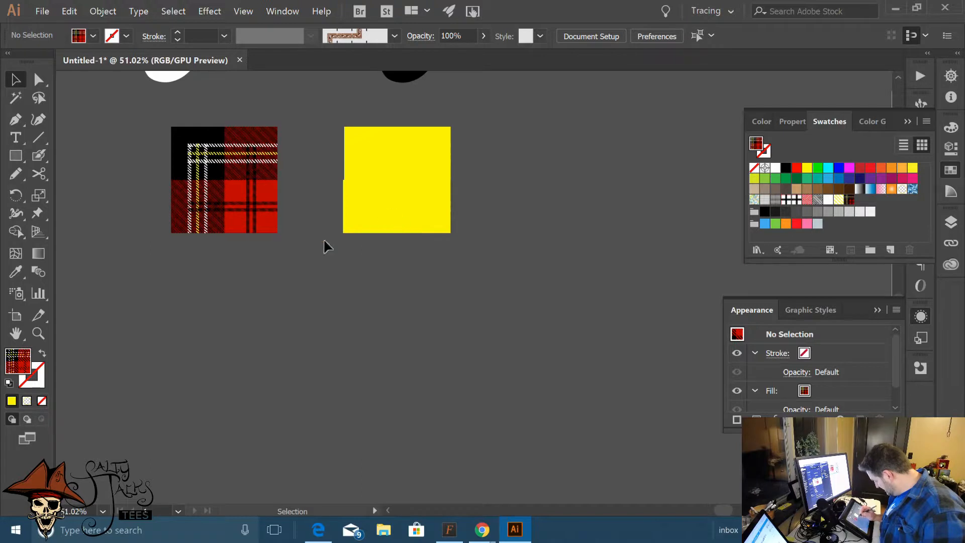
{"action": "left_click_drag", "start_coordinate": [296, 283], "coordinate": [301, 296]}
{"action": "left_click", "coordinate": [240, 361]}
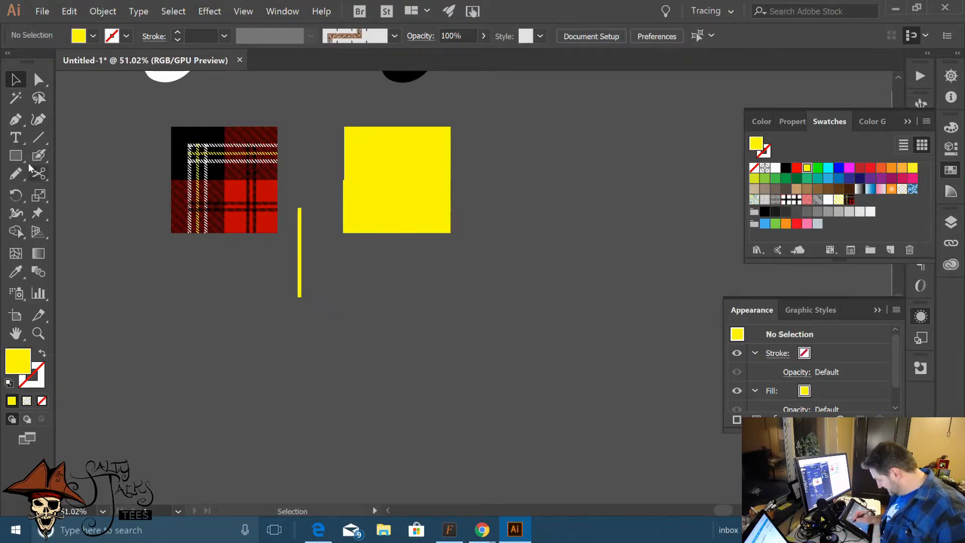
Draw a large square below the yellow square and fill it with the new tartan pattern swatch
{"action": "key", "text": "m"}
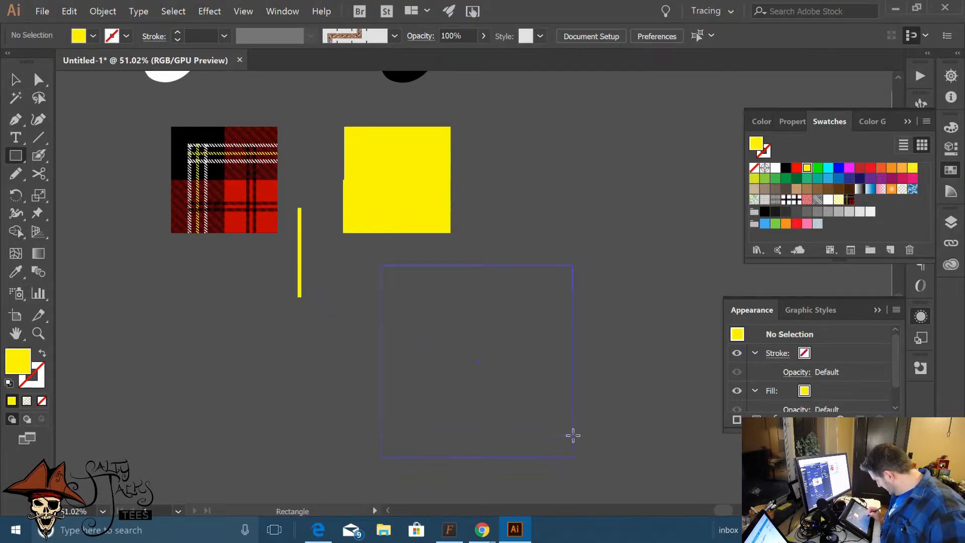
{"action": "left_click_drag", "start_coordinate": [573, 435], "coordinate": [573, 435]}
{"action": "left_click", "coordinate": [850, 201]}
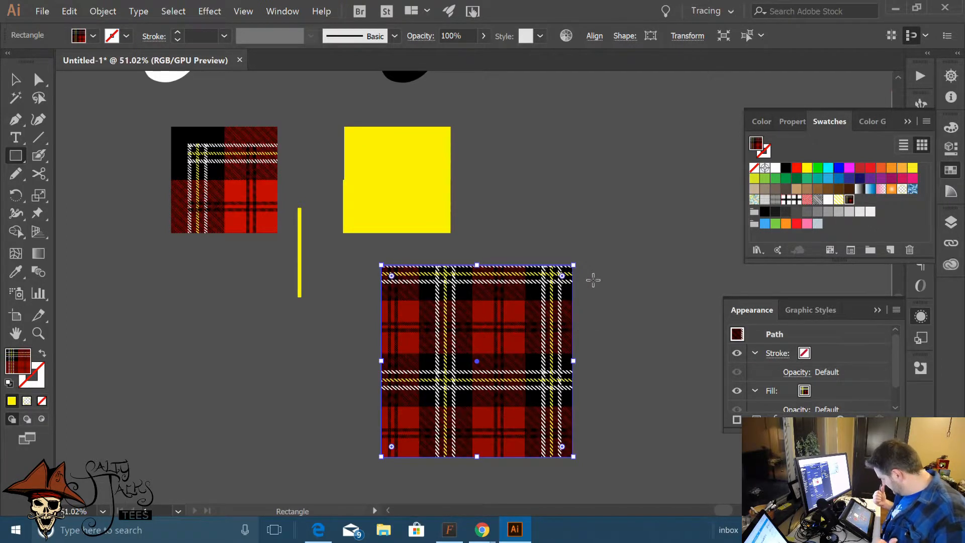
{"action": "key", "text": "v"}
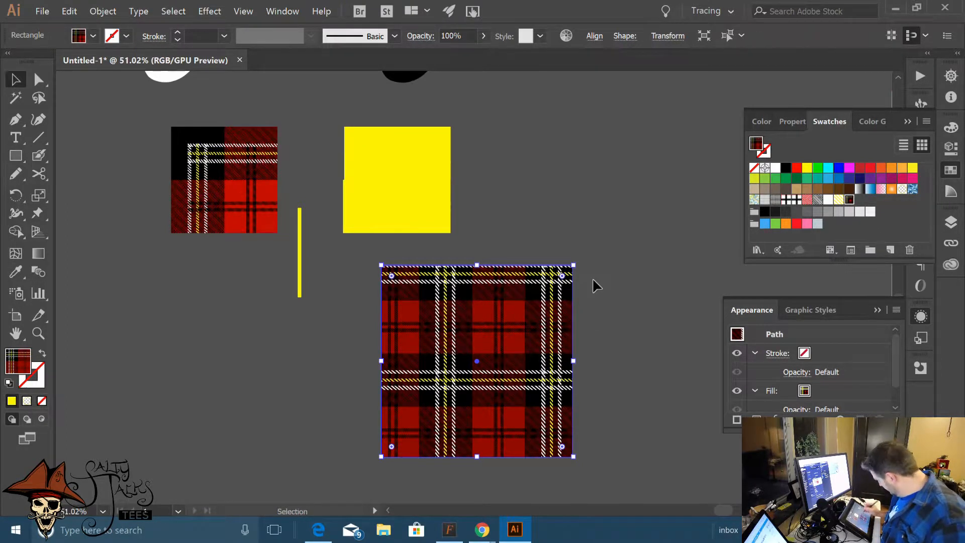
{"action": "left_click", "coordinate": [592, 277]}
Move the tartan-filled test square beside the original plaid reference artwork
{"action": "scroll", "coordinate": [468, 323], "scroll_direction": "down", "scroll_amount": 3}
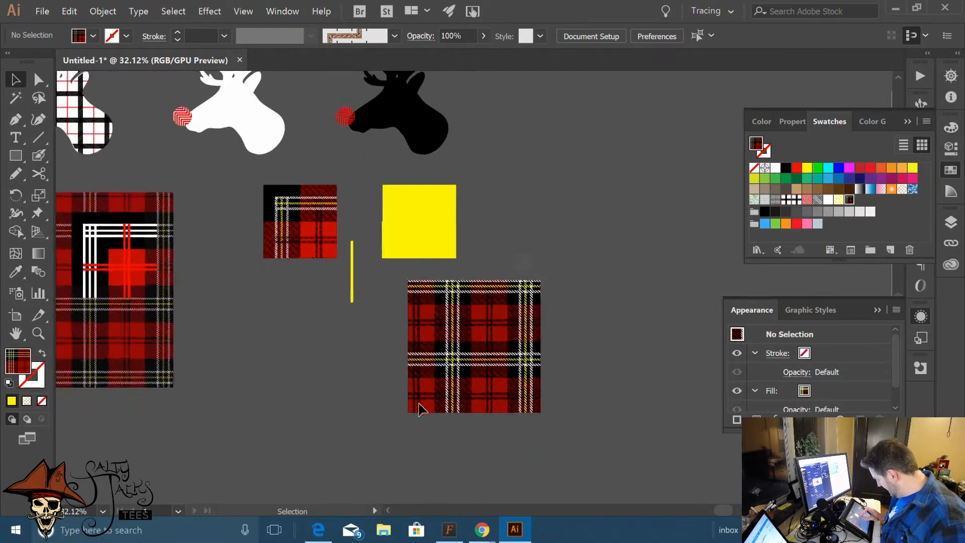
{"action": "scroll", "coordinate": [461, 357], "scroll_direction": "up", "scroll_amount": 2}
{"action": "scroll", "coordinate": [400, 418], "scroll_direction": "up", "scroll_amount": 3}
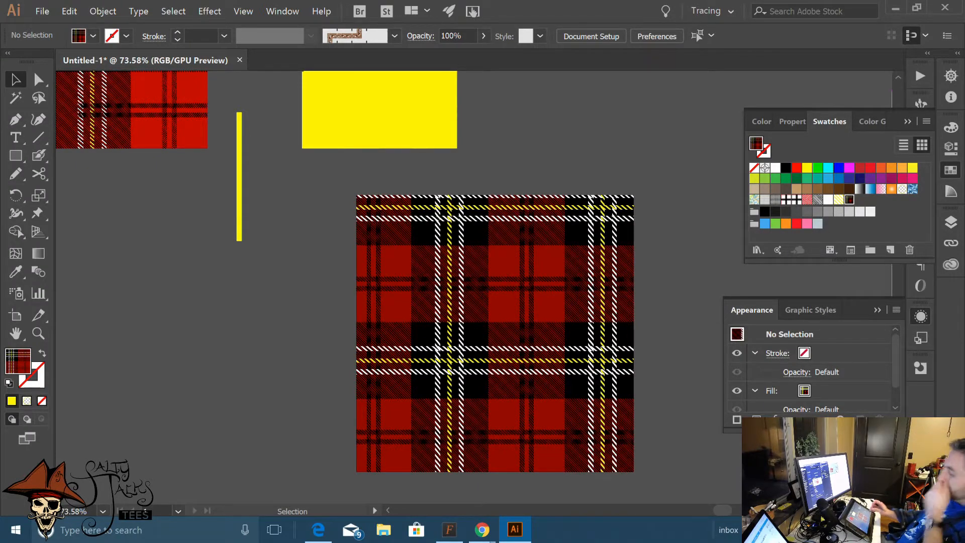
{"action": "scroll", "coordinate": [425, 383], "scroll_direction": "down", "scroll_amount": 5}
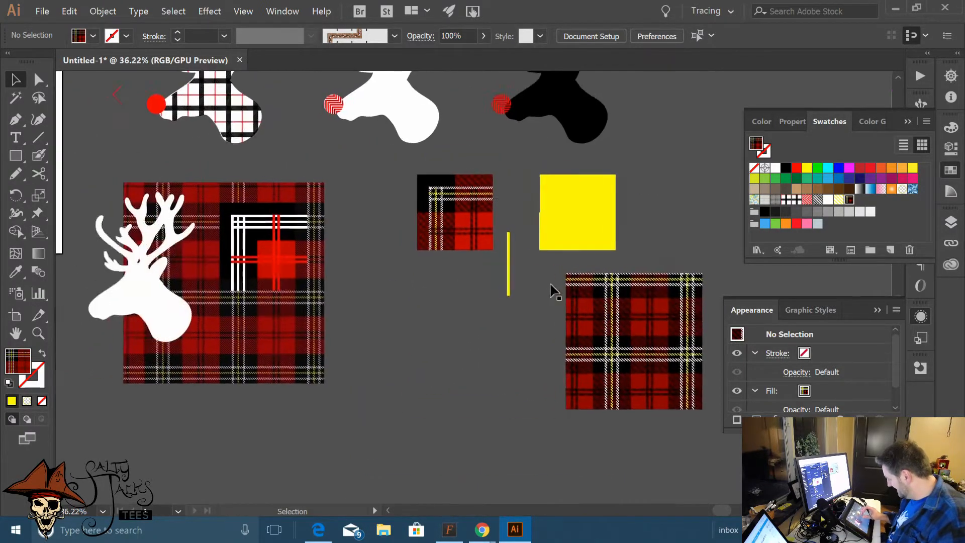
{"action": "left_click_drag", "start_coordinate": [510, 347], "coordinate": [513, 349]}
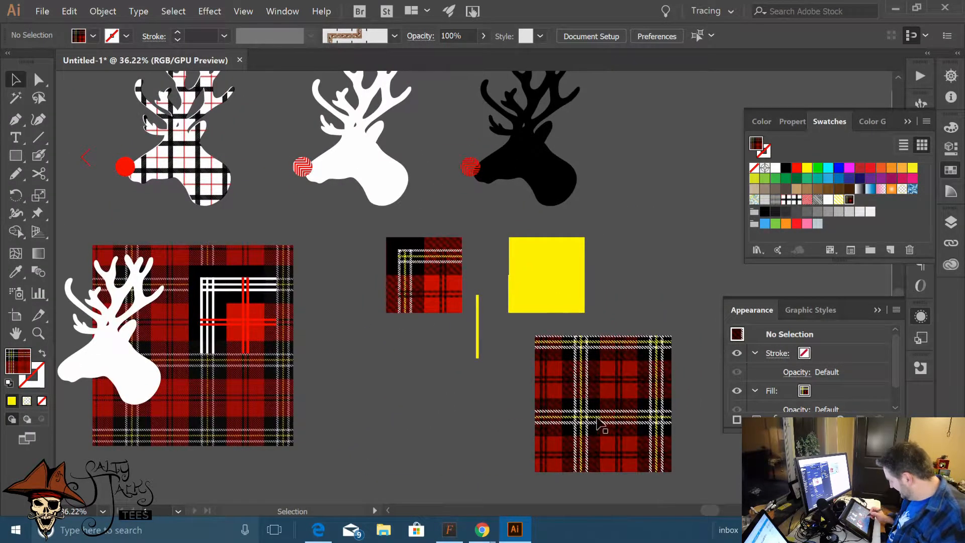
{"action": "left_click_drag", "start_coordinate": [544, 440], "coordinate": [329, 449]}
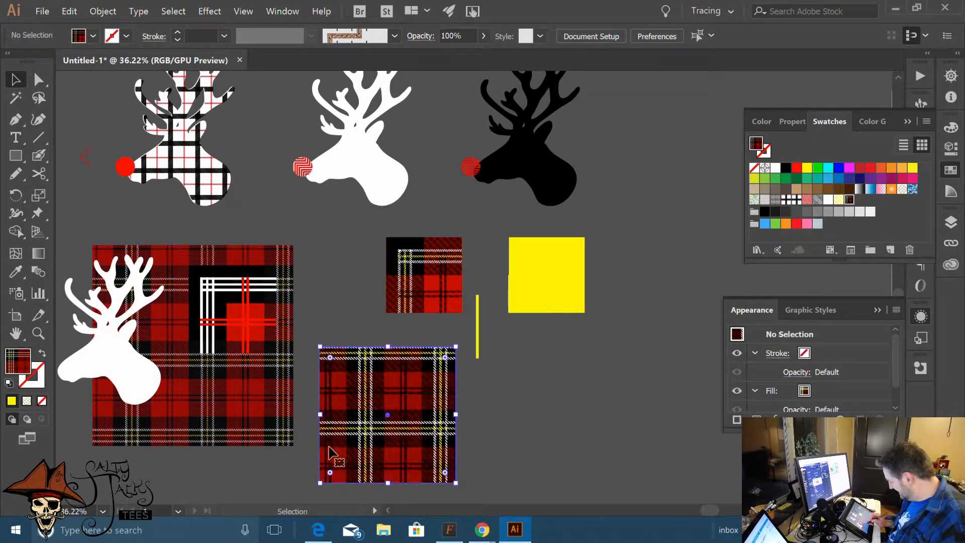
{"action": "left_click", "coordinate": [230, 443]}
Unlock Layer 2 and place a copy of the white deer head from the plaid reference above the row of deer heads
{"action": "left_click_drag", "start_coordinate": [333, 257], "coordinate": [657, 313]}
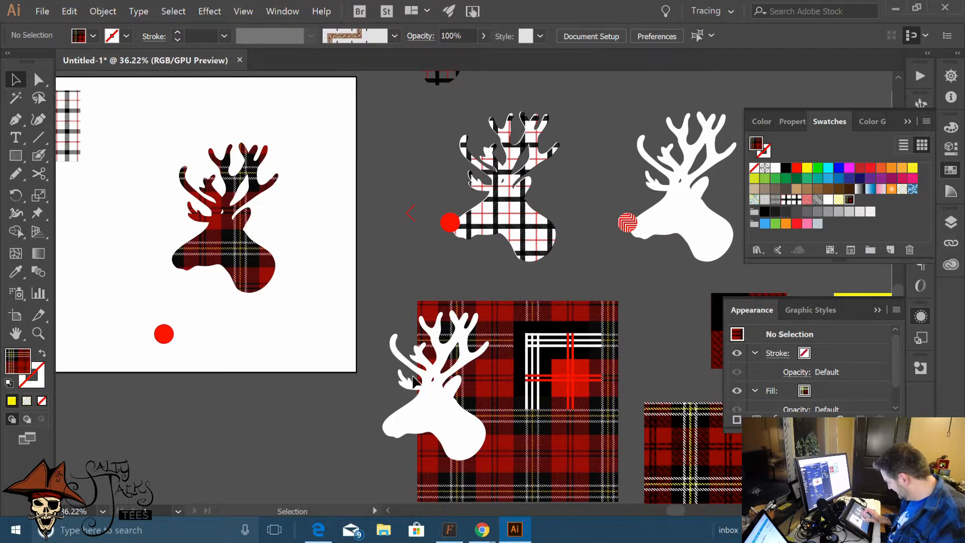
{"action": "scroll", "coordinate": [412, 377], "scroll_direction": "down", "scroll_amount": 2}
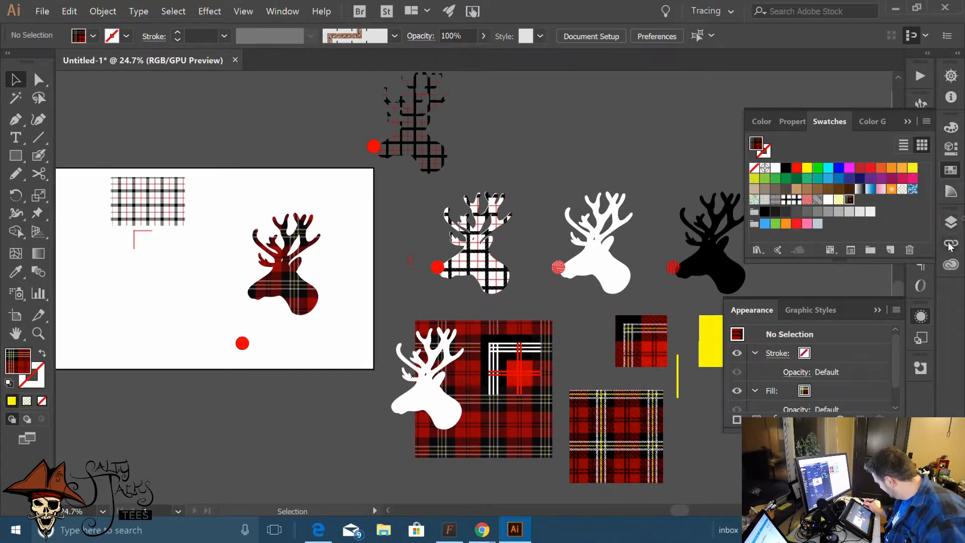
{"action": "left_click", "coordinate": [950, 222]}
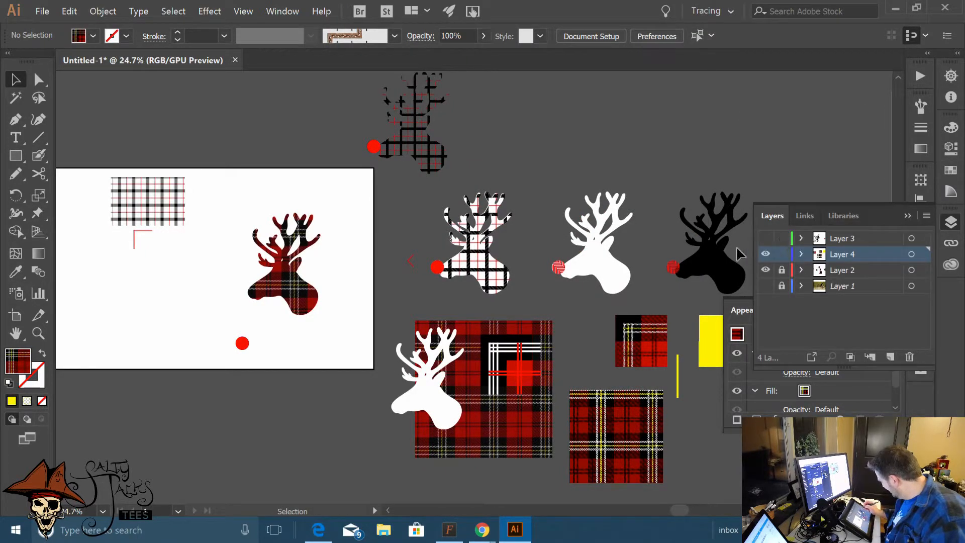
{"action": "left_click", "coordinate": [781, 270]}
{"action": "left_click", "coordinate": [441, 394]}
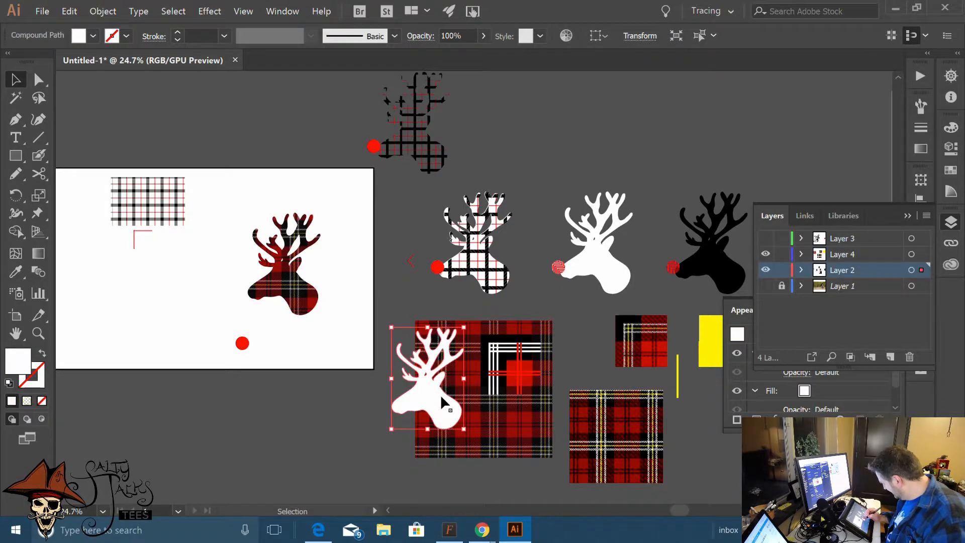
{"action": "left_click_drag", "start_coordinate": [431, 406], "coordinate": [604, 143]}
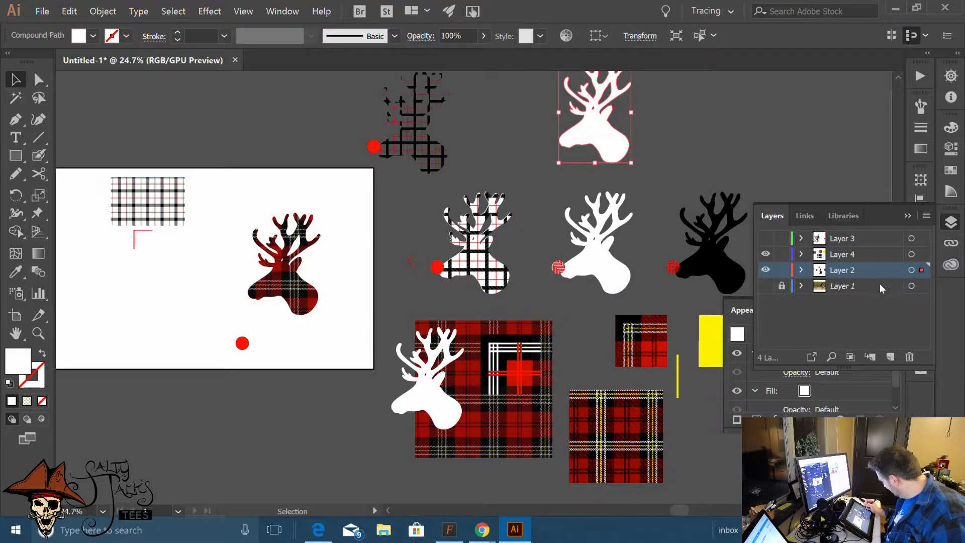
{"action": "left_click", "coordinate": [909, 216]}
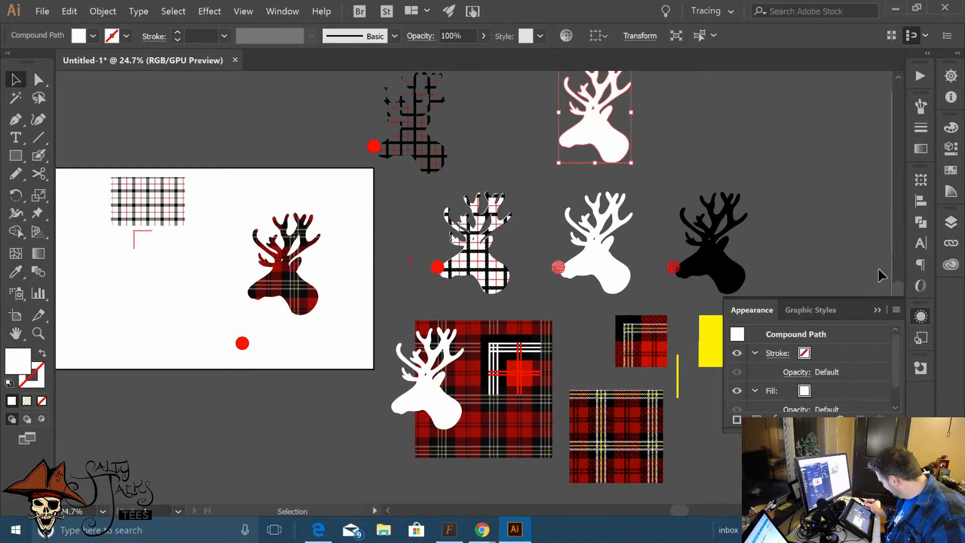
{"action": "scroll", "coordinate": [598, 280], "scroll_direction": "up", "scroll_amount": 3}
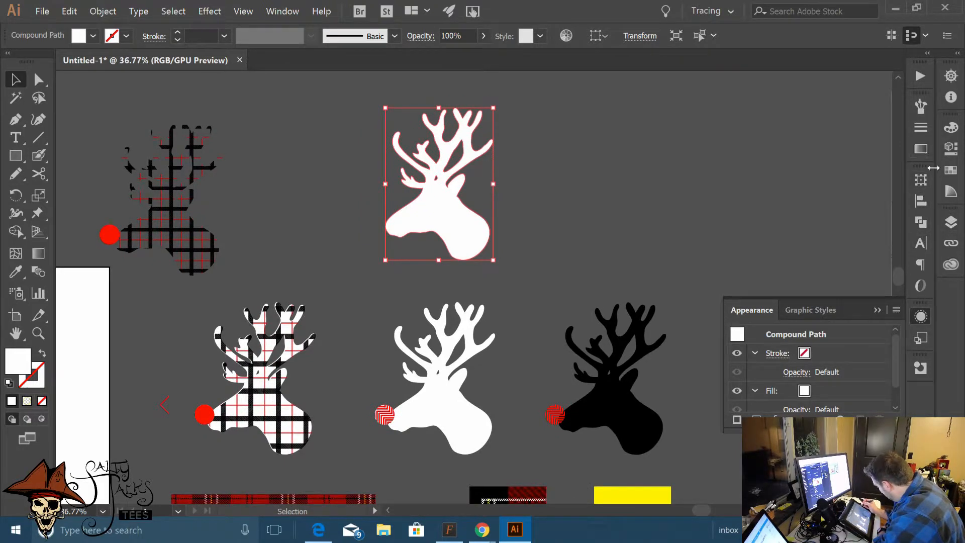
{"action": "left_click", "coordinate": [877, 310]}
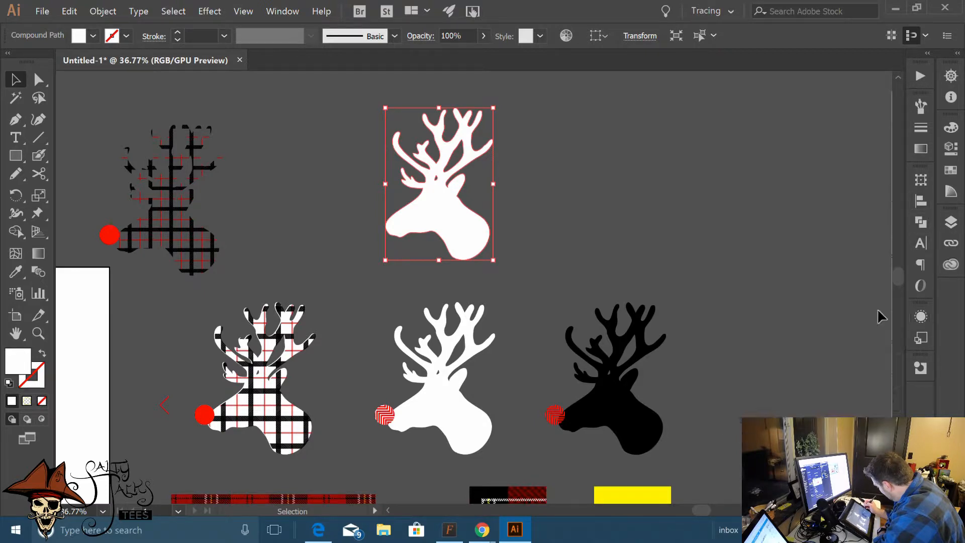
Fill the copied deer head with the new tartan pattern swatch
{"action": "left_click", "coordinate": [951, 172]}
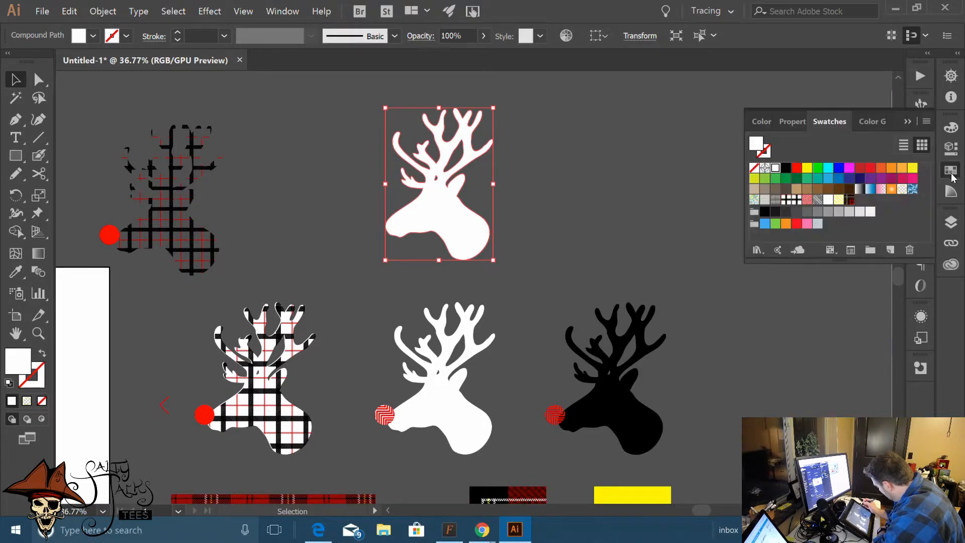
{"action": "left_click", "coordinate": [850, 200]}
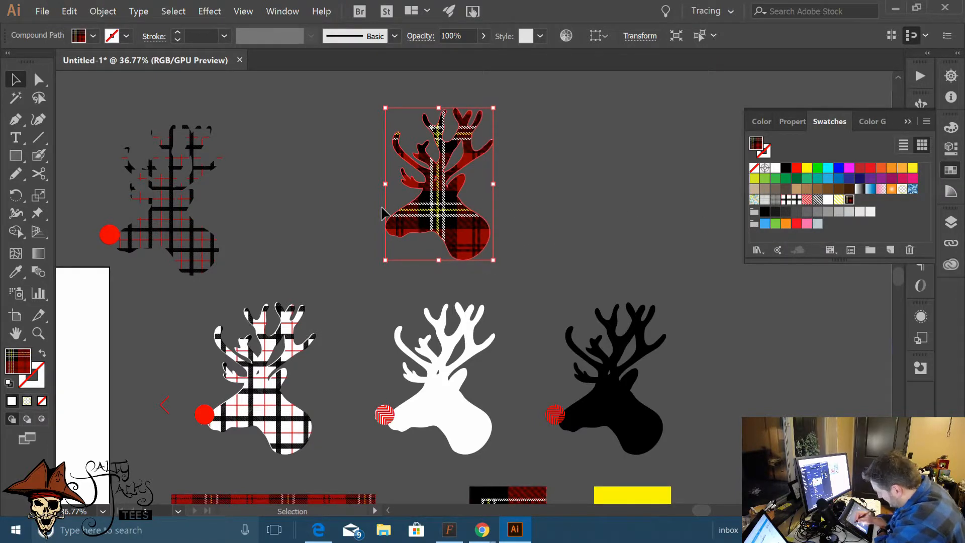
{"action": "left_click", "coordinate": [168, 221]}
{"action": "left_click", "coordinate": [500, 179]}
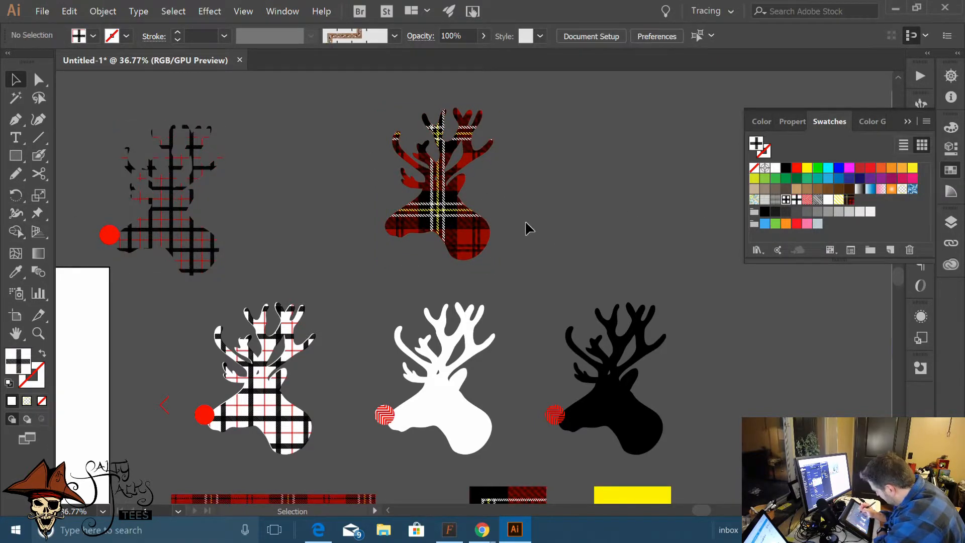
Duplicate the tartan deer head beside itself and scale only the copy's pattern uniformly to 60%, without transforming the object
{"action": "left_click_drag", "start_coordinate": [443, 229], "coordinate": [552, 273]}
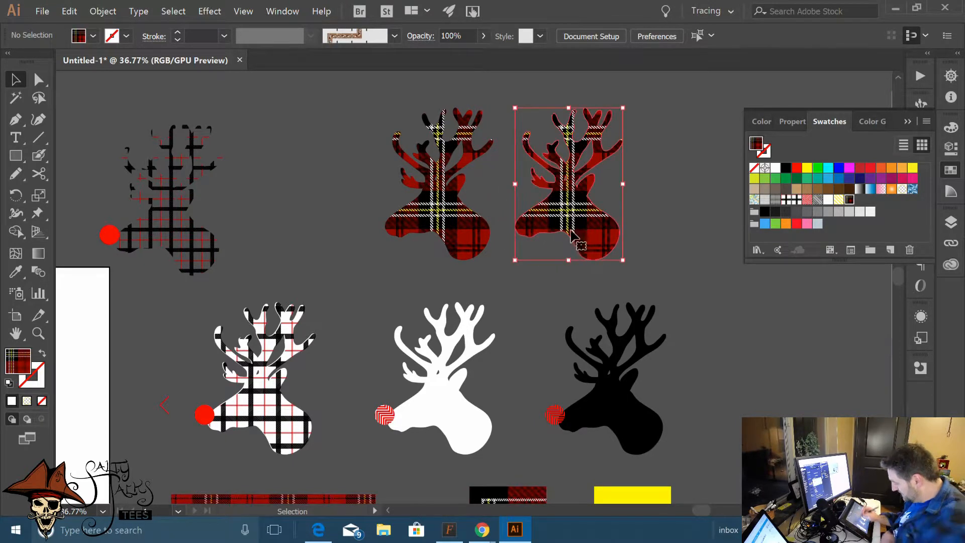
{"action": "left_click", "coordinate": [39, 195]}
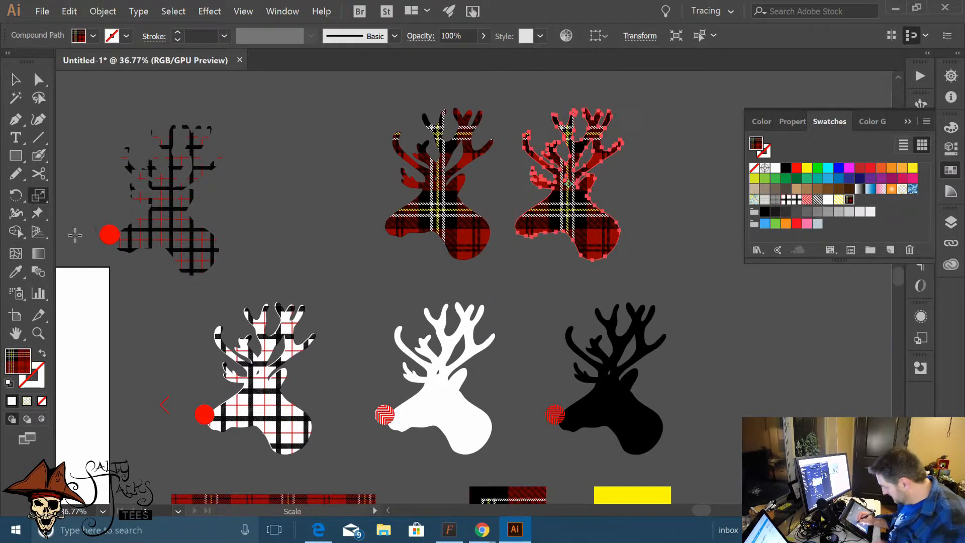
{"action": "double_click", "coordinate": [36, 204]}
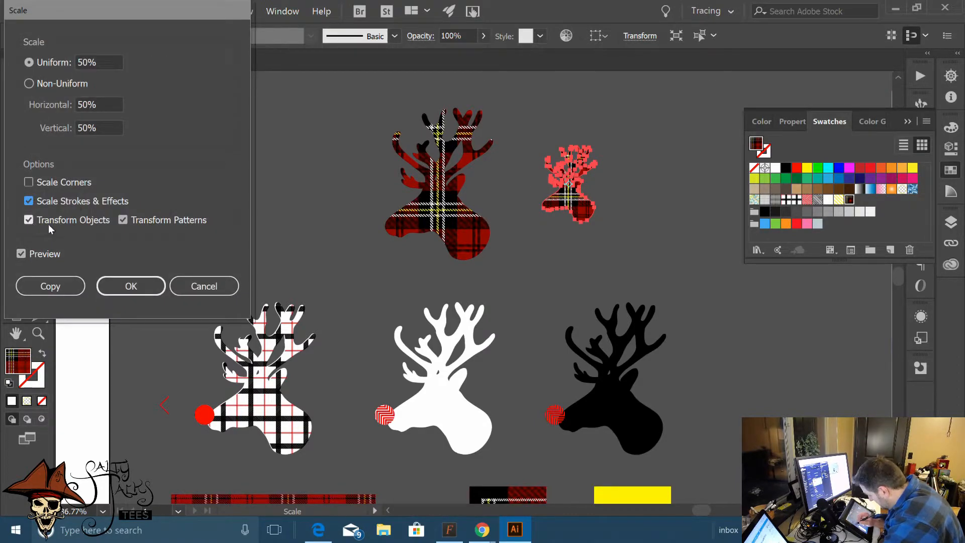
{"action": "left_click", "coordinate": [29, 220]}
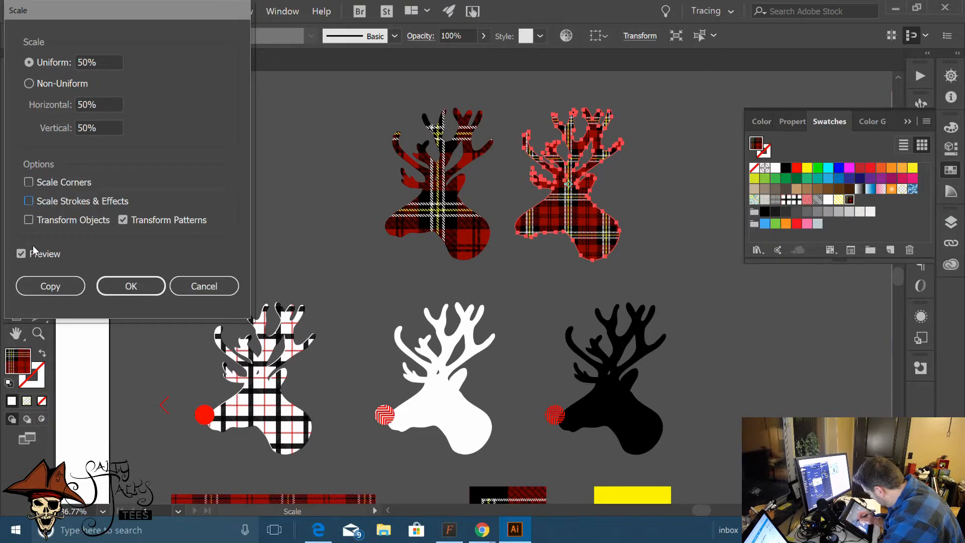
{"action": "left_click", "coordinate": [99, 61]}
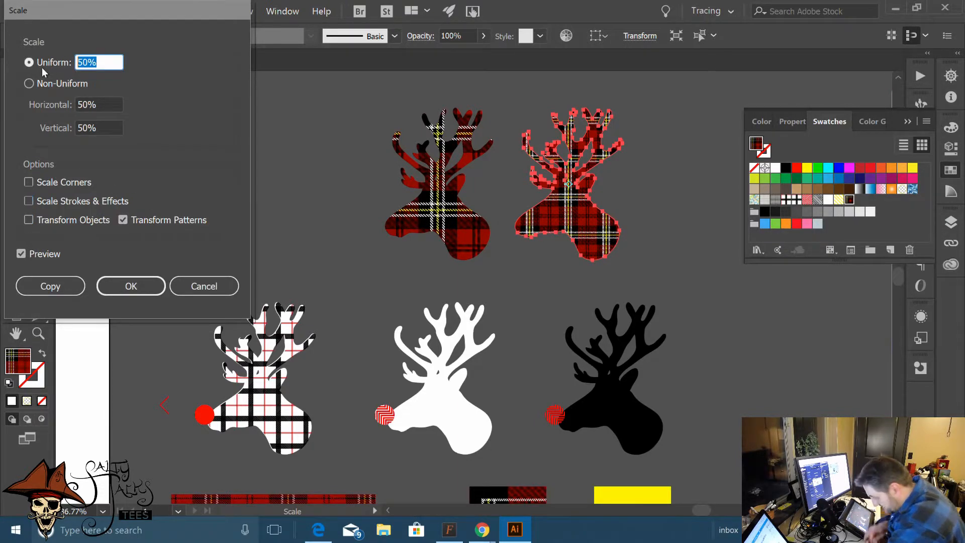
{"action": "type", "text": "60"}
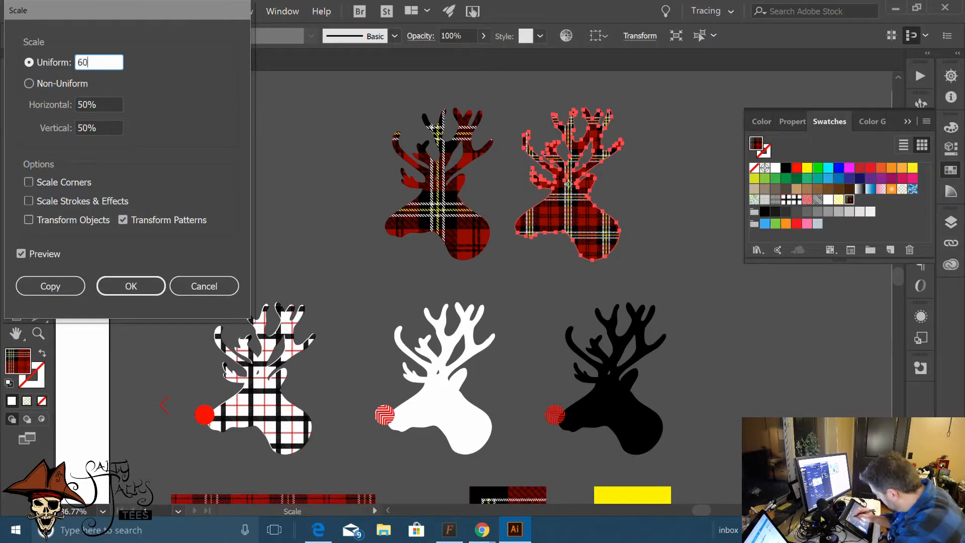
{"action": "type", "text": "%"}
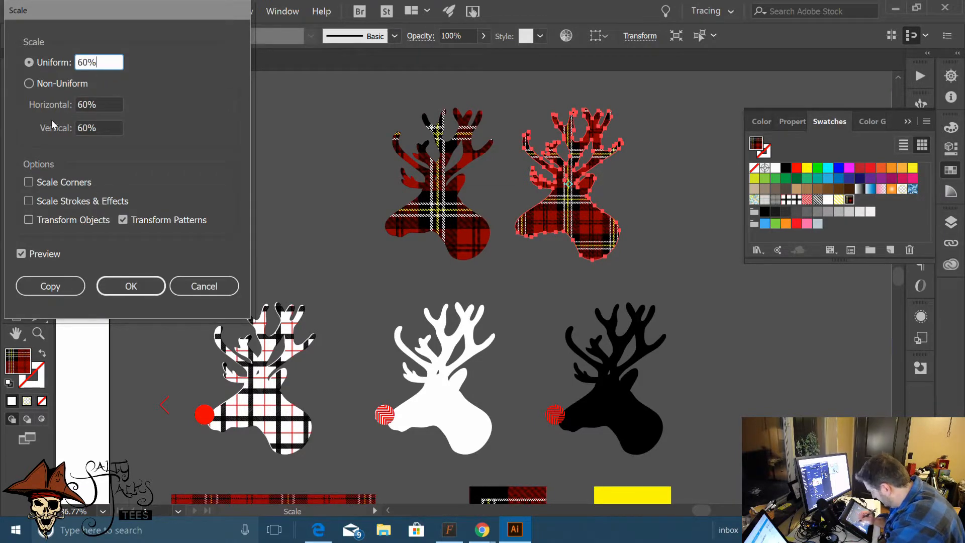
{"action": "left_click", "coordinate": [131, 286]}
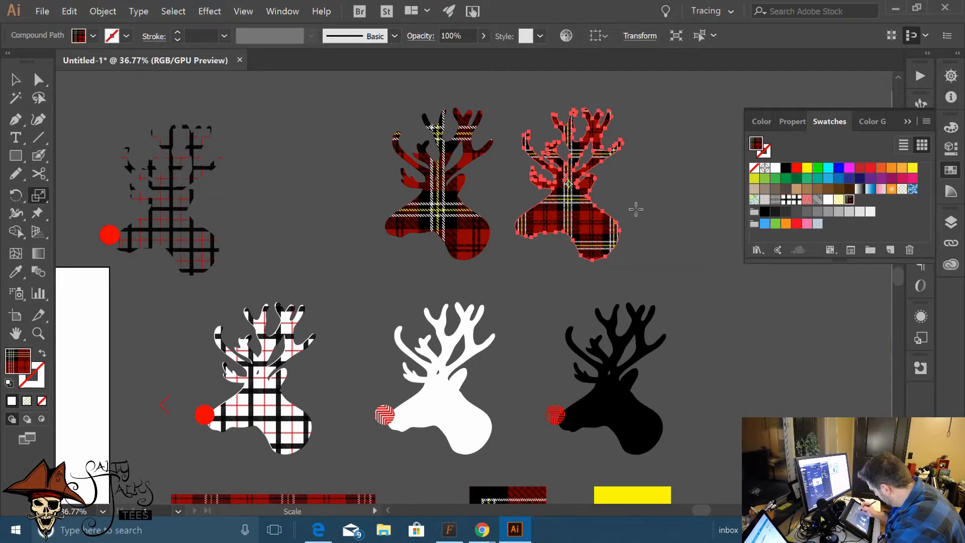
{"action": "left_click", "coordinate": [16, 79]}
{"action": "left_click", "coordinate": [683, 200]}
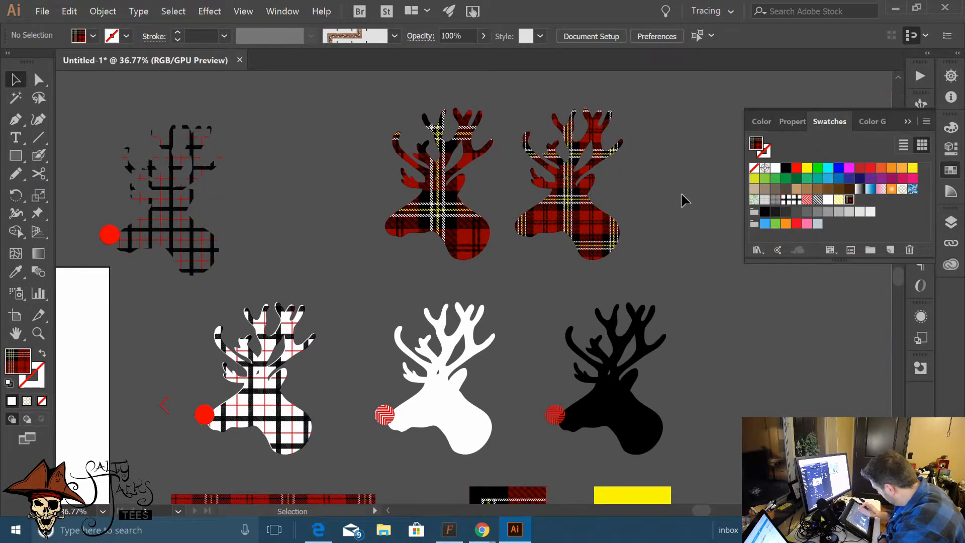
{"action": "scroll", "coordinate": [543, 298], "scroll_direction": "up", "scroll_amount": 1}
{"action": "scroll", "coordinate": [548, 298], "scroll_direction": "up", "scroll_amount": 1}
{"action": "scroll", "coordinate": [463, 351], "scroll_direction": "up", "scroll_amount": 1}
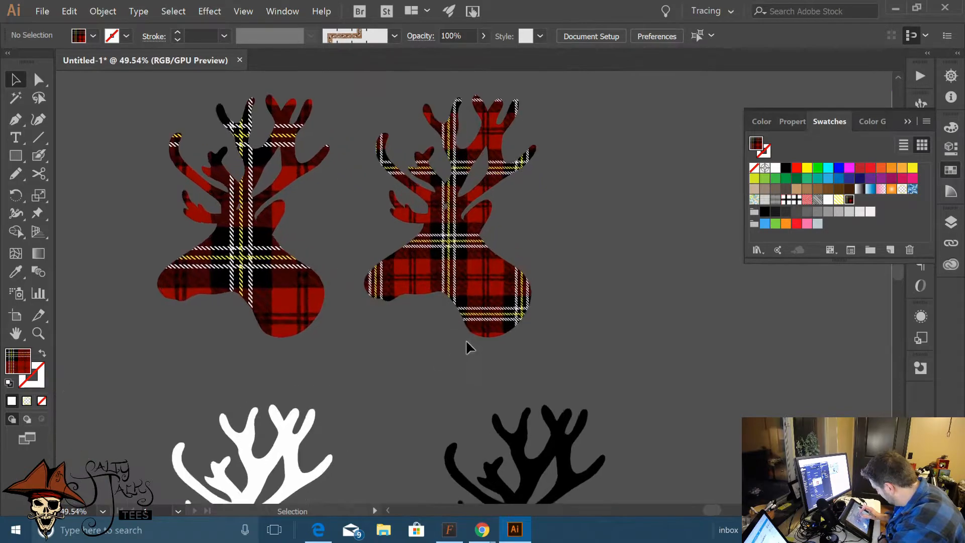
{"action": "scroll", "coordinate": [452, 301], "scroll_direction": "down", "scroll_amount": 3}
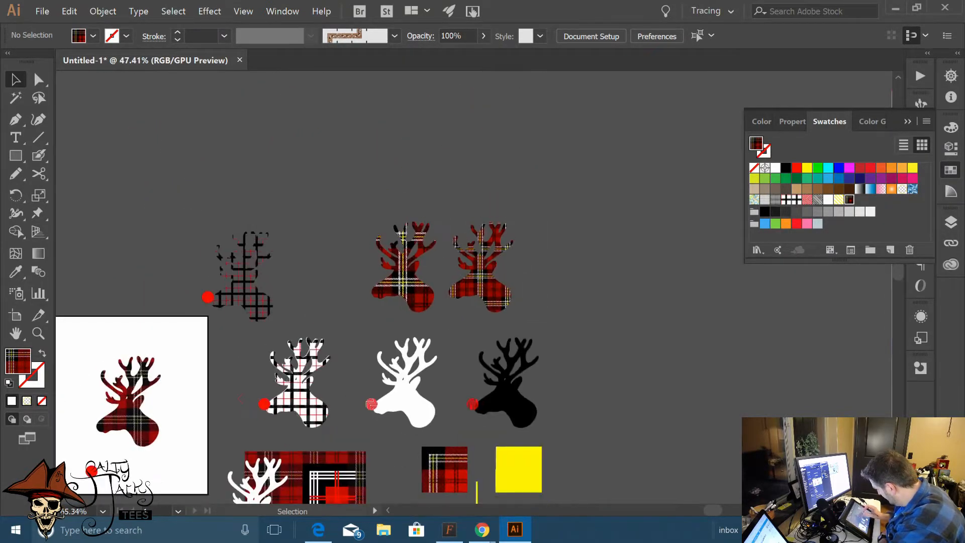
Move the deer head with the smaller-scale tartan pattern well away from the full-scale one, into the empty area beside the row
{"action": "scroll", "coordinate": [458, 382], "scroll_direction": "up", "scroll_amount": 4}
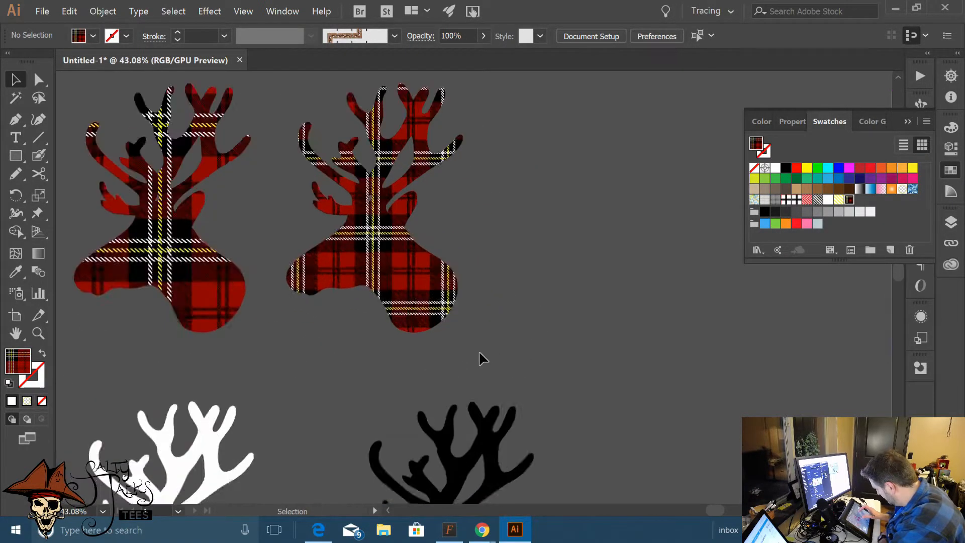
{"action": "right_click", "coordinate": [247, 204]}
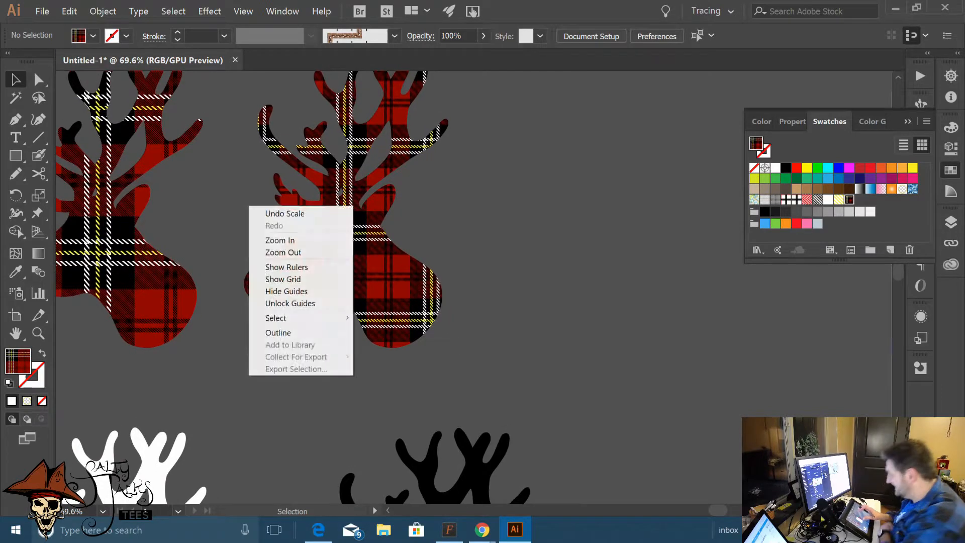
{"action": "left_click", "coordinate": [274, 250]}
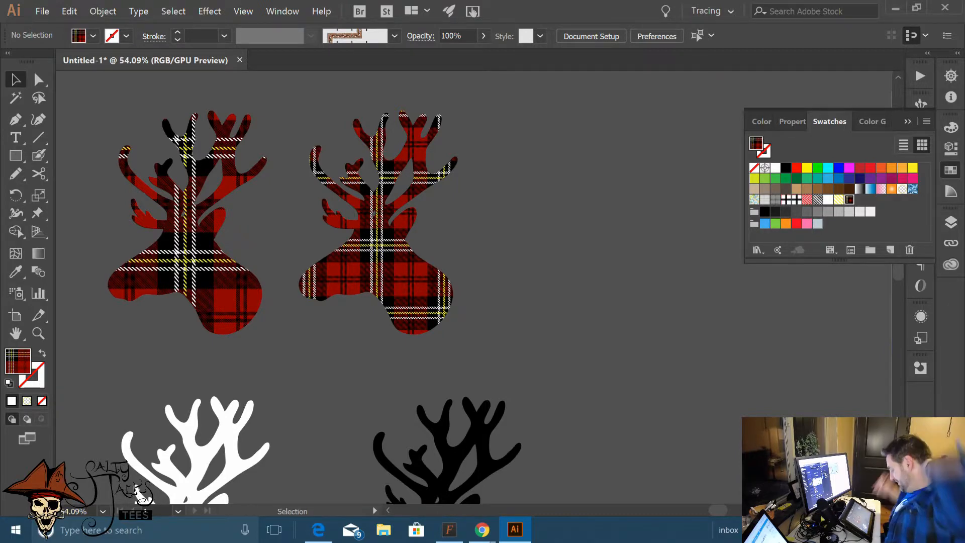
{"action": "scroll", "coordinate": [472, 320], "scroll_direction": "down", "scroll_amount": 5}
{"action": "scroll", "coordinate": [533, 232], "scroll_direction": "down", "scroll_amount": 3}
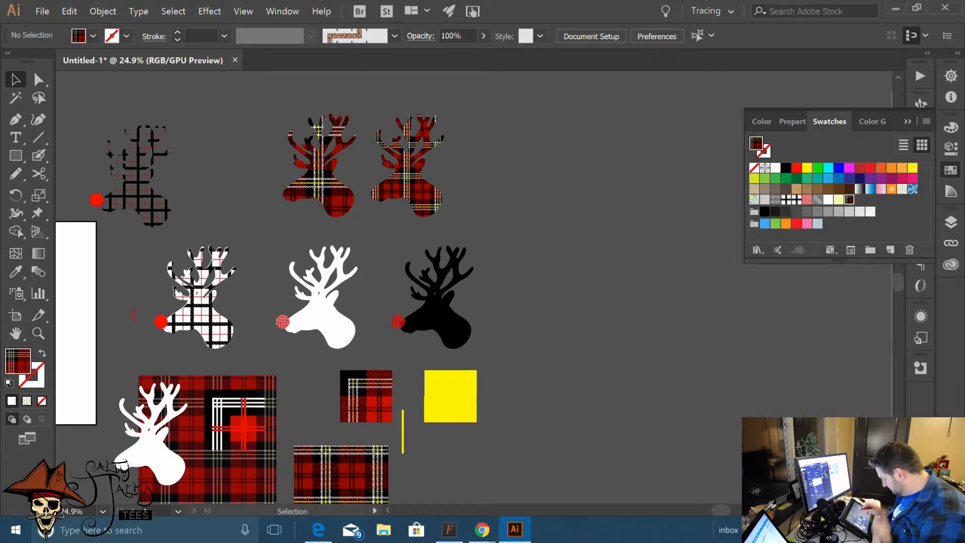
{"action": "left_click_drag", "start_coordinate": [425, 197], "coordinate": [580, 212]}
{"action": "left_click_drag", "start_coordinate": [585, 290], "coordinate": [591, 289]}
Examine the moved deer head's smaller tartan pattern up close and in relation to the other artwork
{"action": "scroll", "coordinate": [592, 257], "scroll_direction": "up", "scroll_amount": 3}
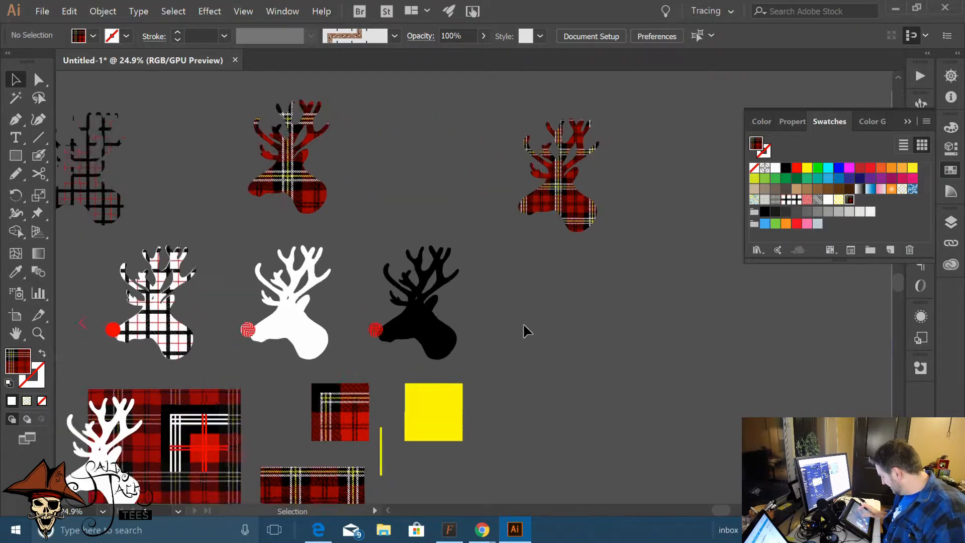
{"action": "left_click_drag", "start_coordinate": [512, 262], "coordinate": [261, 424]}
{"action": "scroll", "coordinate": [441, 392], "scroll_direction": "up", "scroll_amount": 2}
{"action": "scroll", "coordinate": [442, 389], "scroll_direction": "down", "scroll_amount": 1}
{"action": "scroll", "coordinate": [372, 390], "scroll_direction": "up", "scroll_amount": 1}
{"action": "left_click_drag", "start_coordinate": [368, 393], "coordinate": [402, 393]}
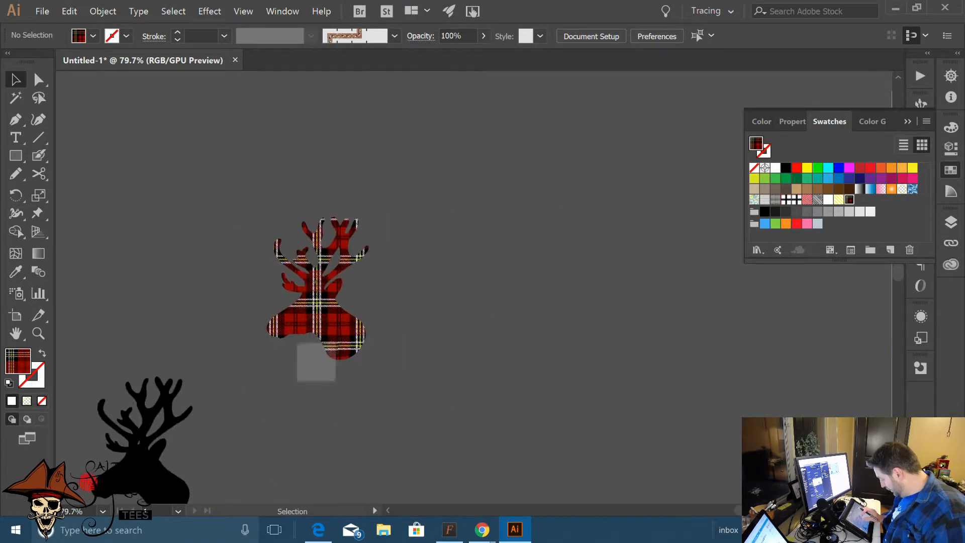
{"action": "scroll", "coordinate": [491, 319], "scroll_direction": "down", "scroll_amount": 6}
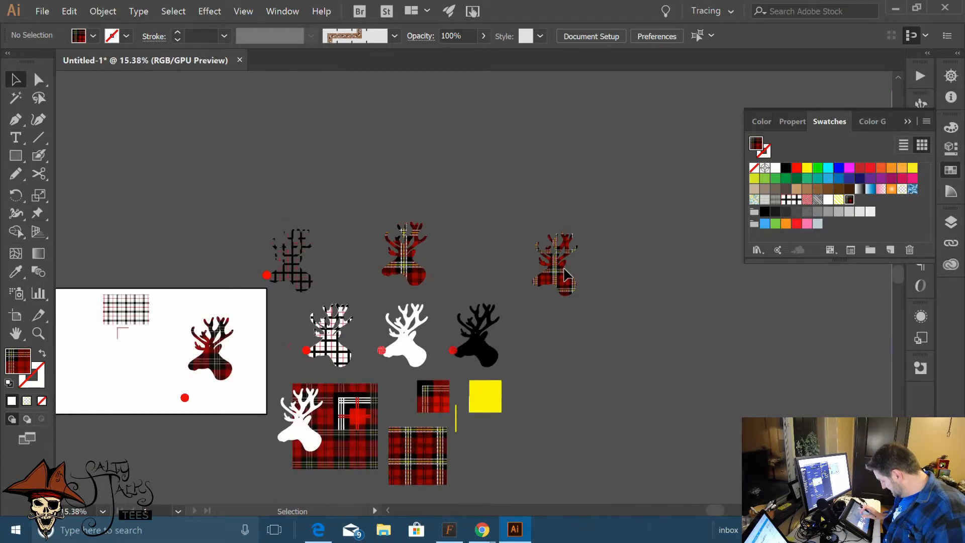
{"action": "scroll", "coordinate": [516, 376], "scroll_direction": "up", "scroll_amount": 5}
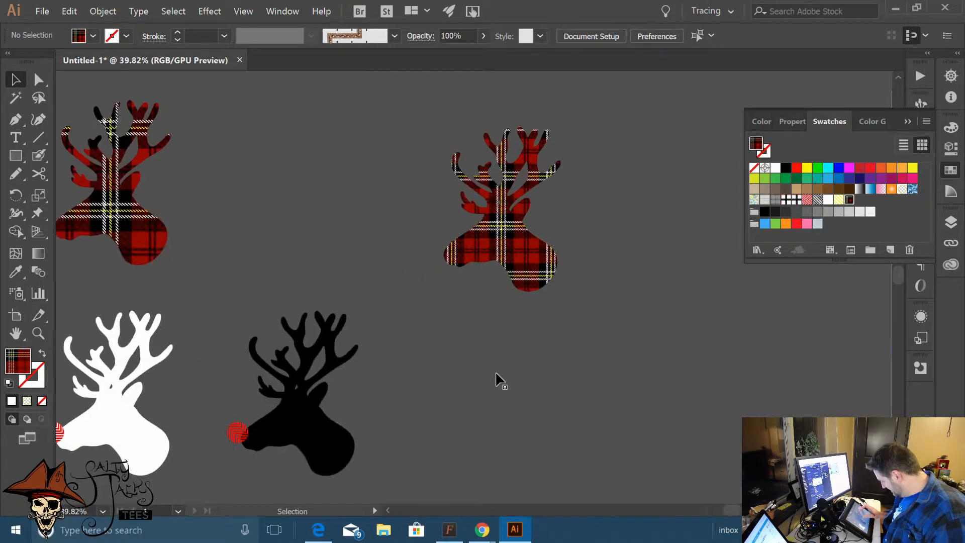
{"action": "scroll", "coordinate": [515, 361], "scroll_direction": "down", "scroll_amount": 2}
{"action": "scroll", "coordinate": [517, 361], "scroll_direction": "down", "scroll_amount": 2}
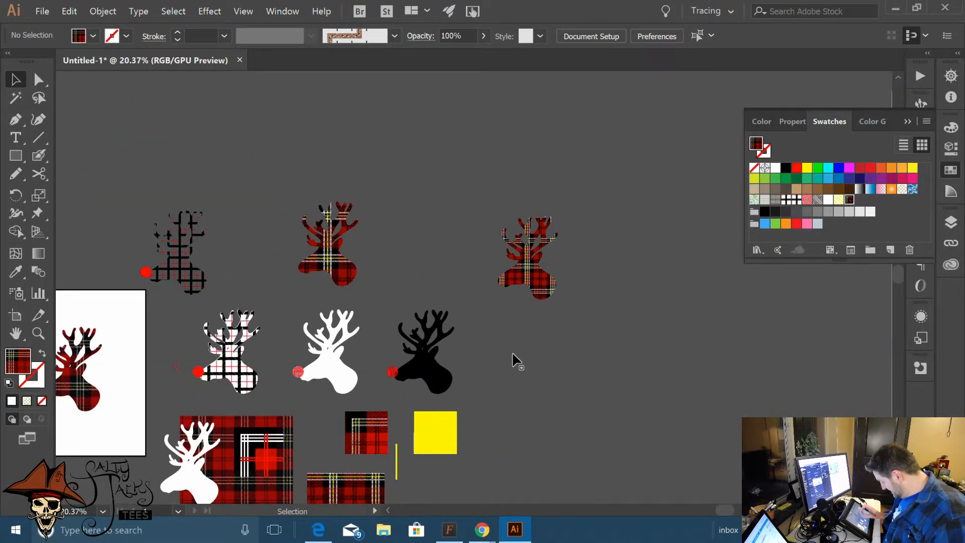
{"action": "scroll", "coordinate": [517, 361], "scroll_direction": "up", "scroll_amount": 5}
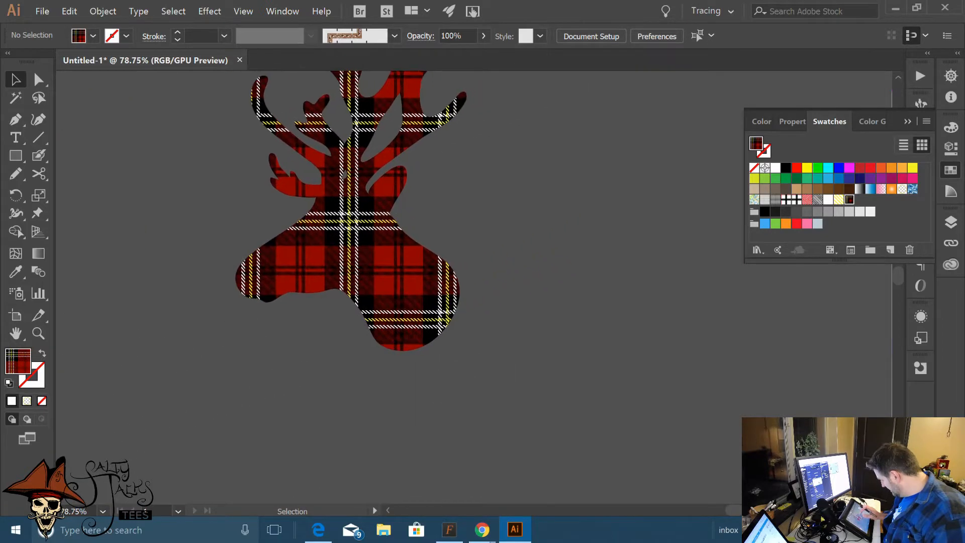
{"action": "scroll", "coordinate": [429, 383], "scroll_direction": "up", "scroll_amount": 2}
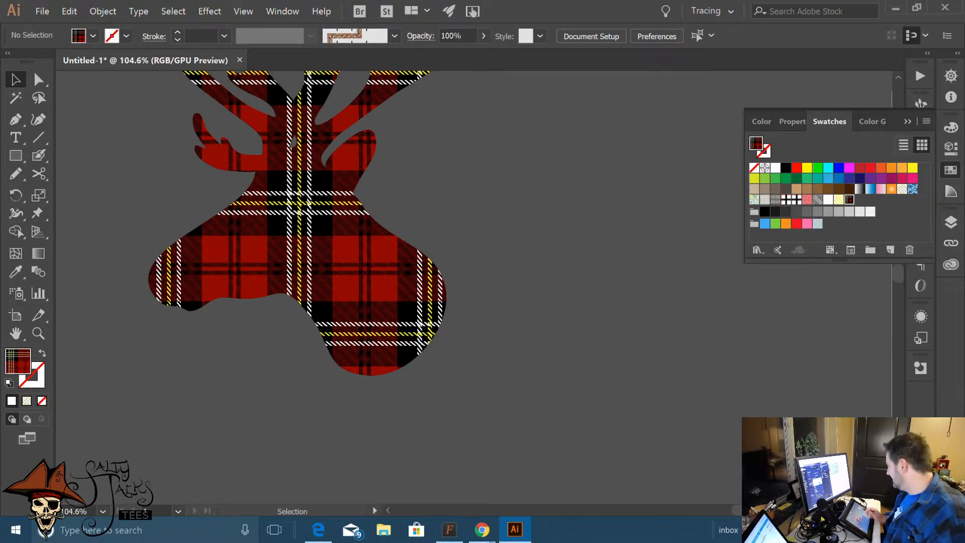
Draw a rectangle about 674 × 692 pt that completely covers the separated tartan deer head
{"action": "scroll", "coordinate": [359, 342], "scroll_direction": "down", "scroll_amount": 3}
{"action": "left_click_drag", "start_coordinate": [359, 343], "coordinate": [405, 393]}
{"action": "key", "text": "m"}
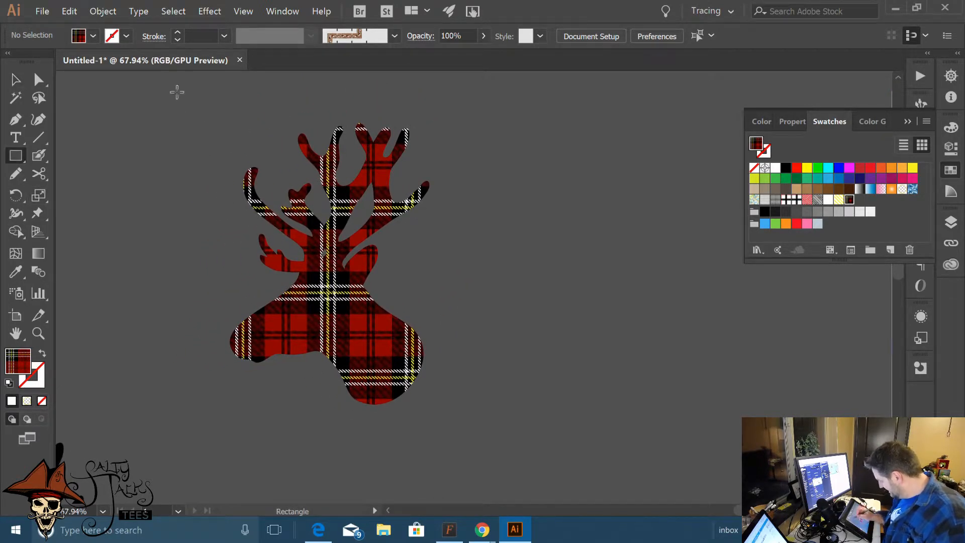
{"action": "left_click_drag", "start_coordinate": [175, 90], "coordinate": [520, 442]}
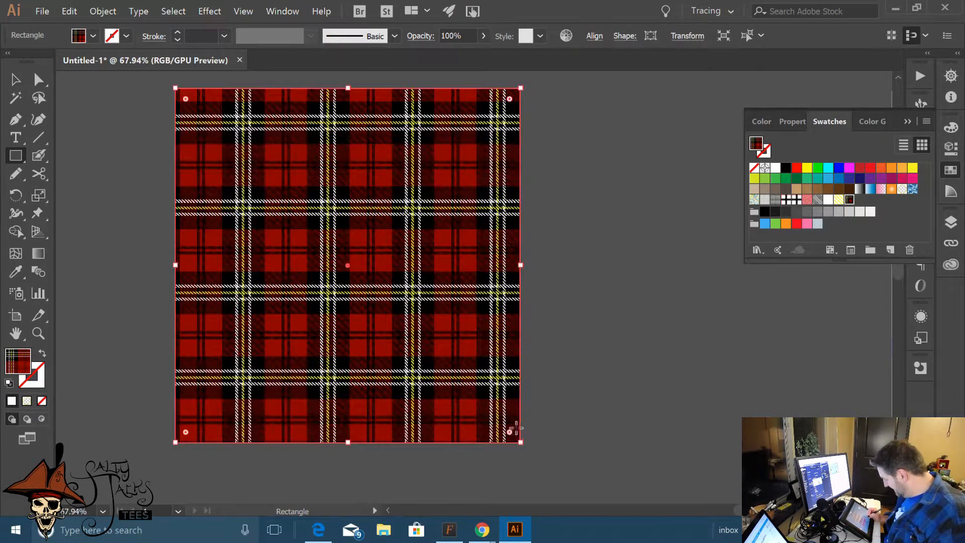
{"action": "left_click", "coordinate": [448, 416]}
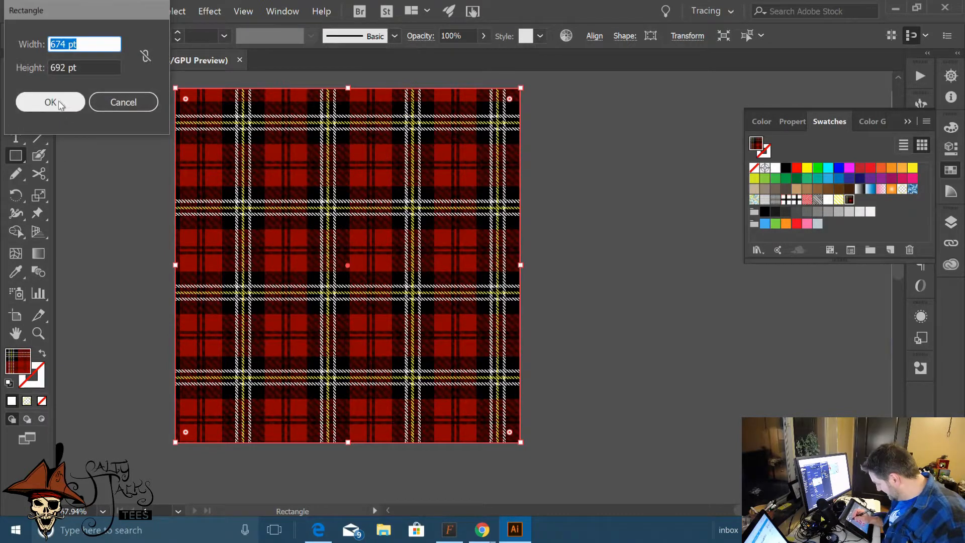
{"action": "left_click", "coordinate": [91, 104]}
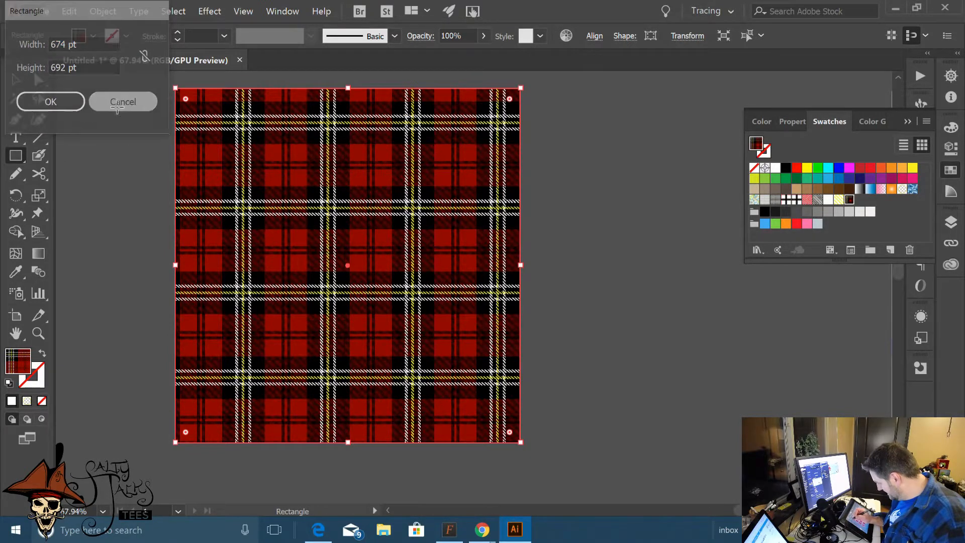
Try to change the rectangle's tartan fill to black with the Color Picker
{"action": "double_click", "coordinate": [20, 365]}
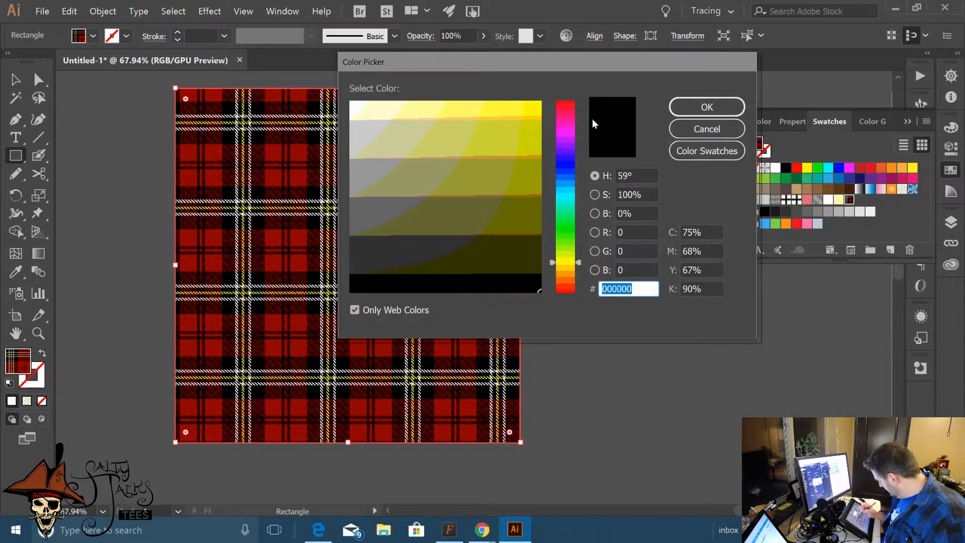
{"action": "left_click", "coordinate": [362, 282]}
{"action": "left_click", "coordinate": [706, 107]}
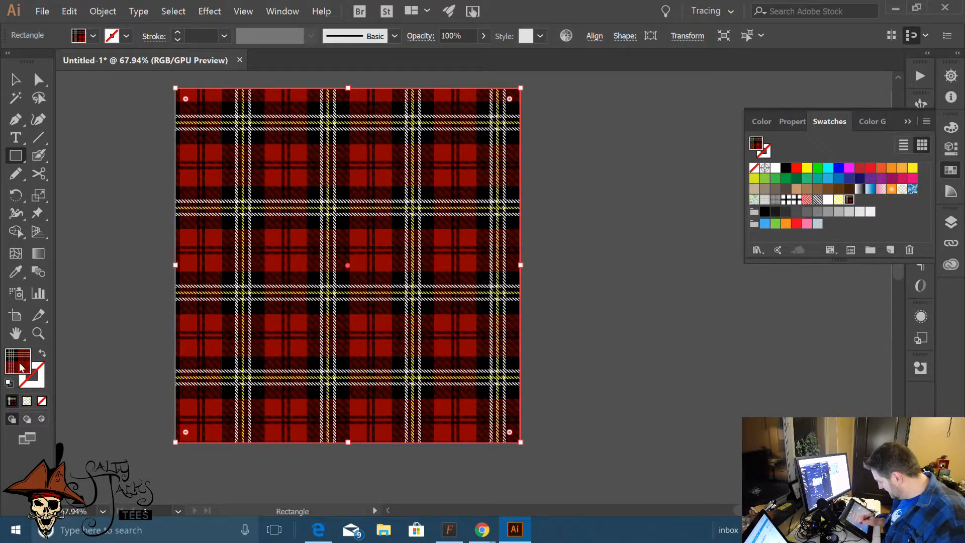
Shift the rectangle slightly over the deer head and change its fill to the solid black swatch
{"action": "key", "text": "v"}
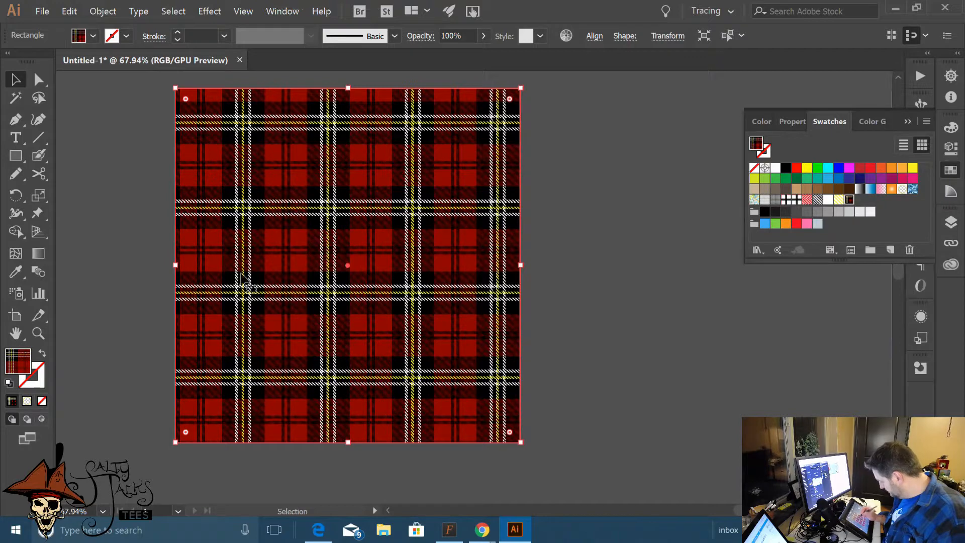
{"action": "left_click_drag", "start_coordinate": [416, 267], "coordinate": [403, 285]}
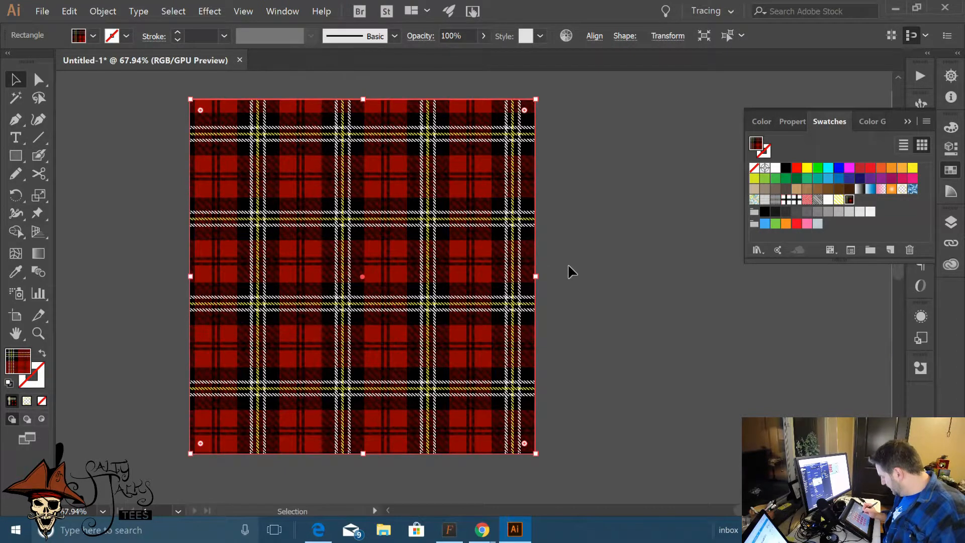
{"action": "left_click", "coordinate": [93, 36]}
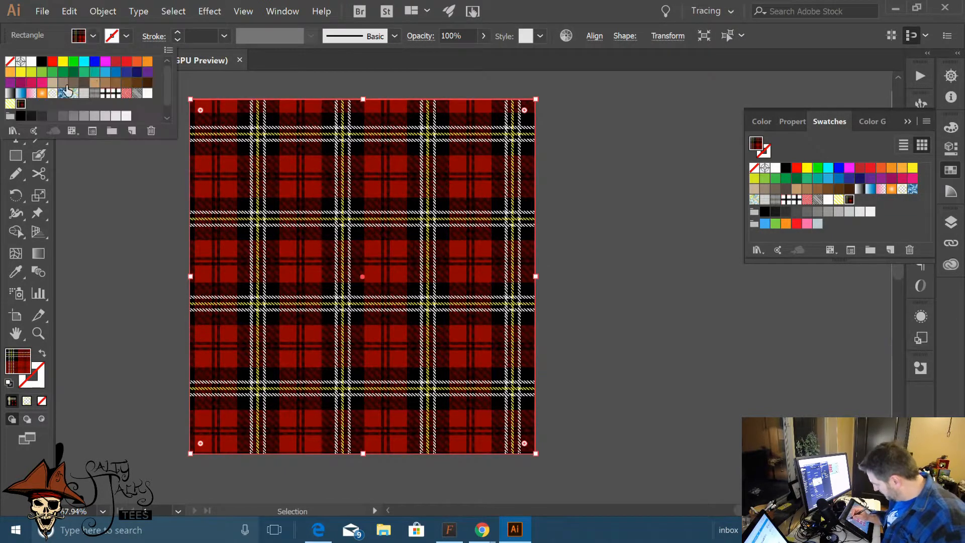
{"action": "left_click", "coordinate": [31, 61]}
{"action": "left_click", "coordinate": [42, 62]}
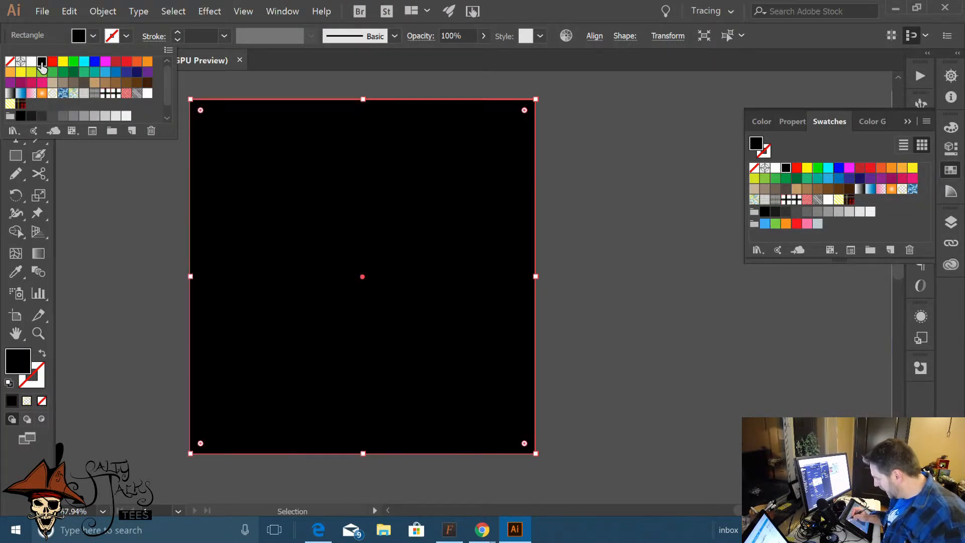
{"action": "left_click", "coordinate": [572, 186]}
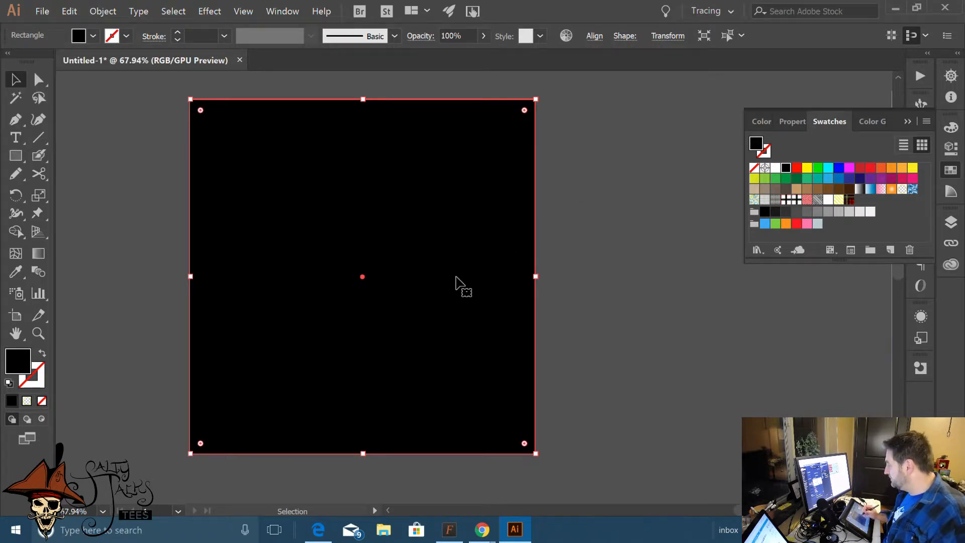
Send the black rectangle to the back so it forms a background behind the tartan deer head
{"action": "key", "text": "ctrl"}
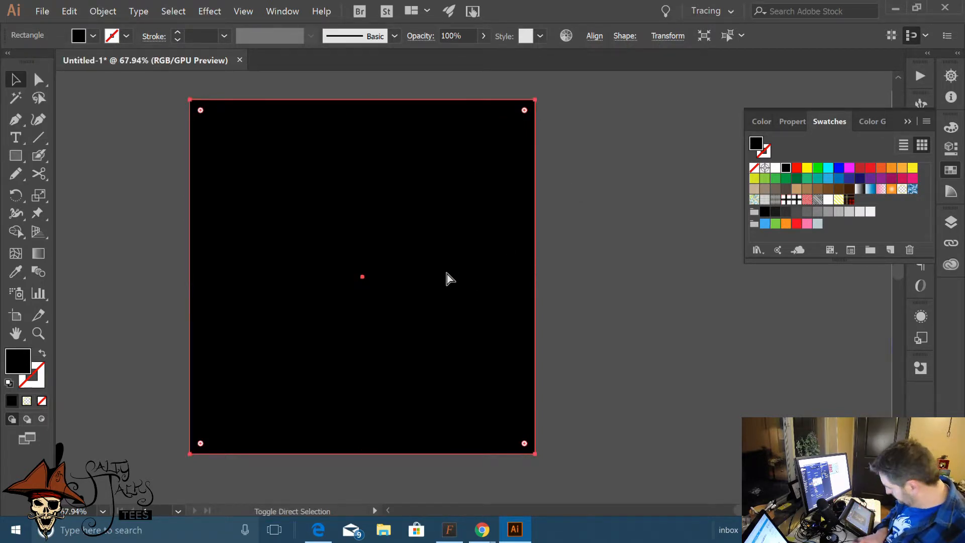
{"action": "key", "text": "ctrl+shift+bracketleft"}
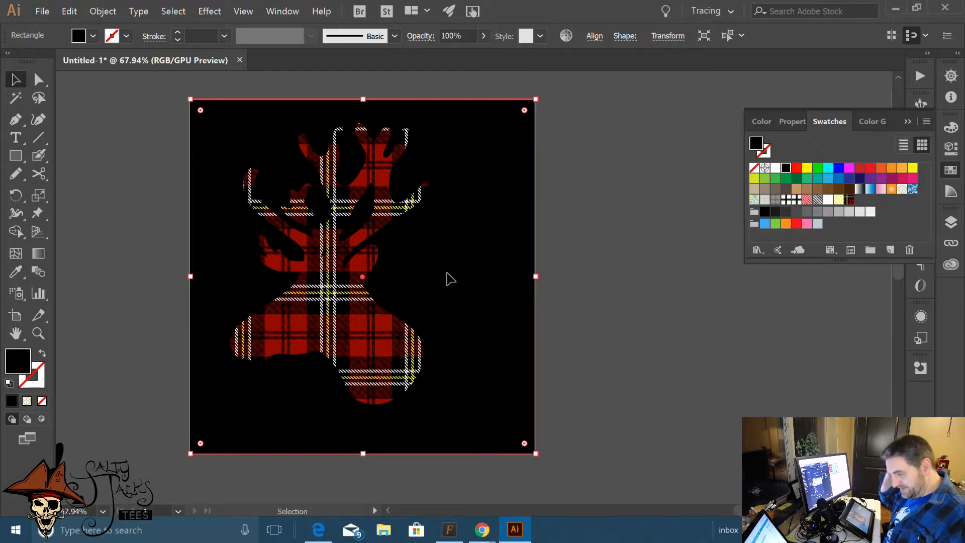